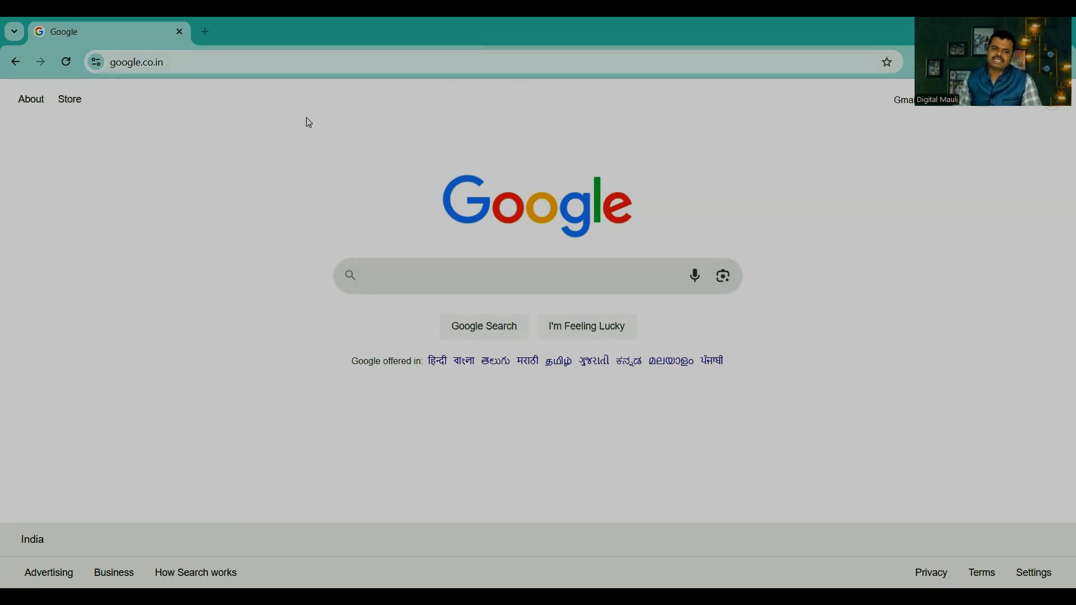
Step: Open the canva.com website in the browser
left_click(225, 67)
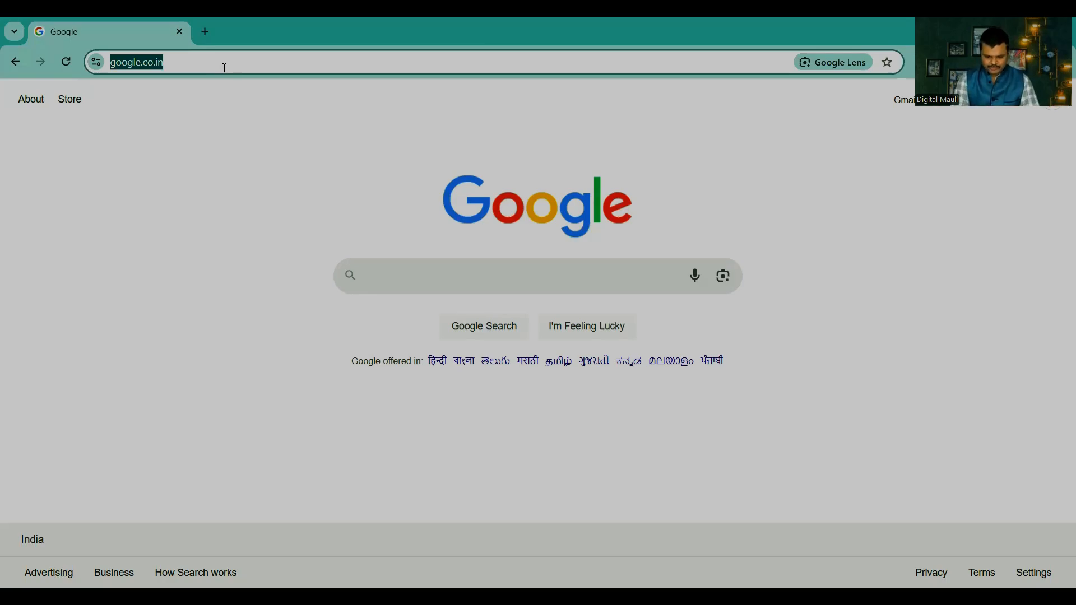
type("canva.com")
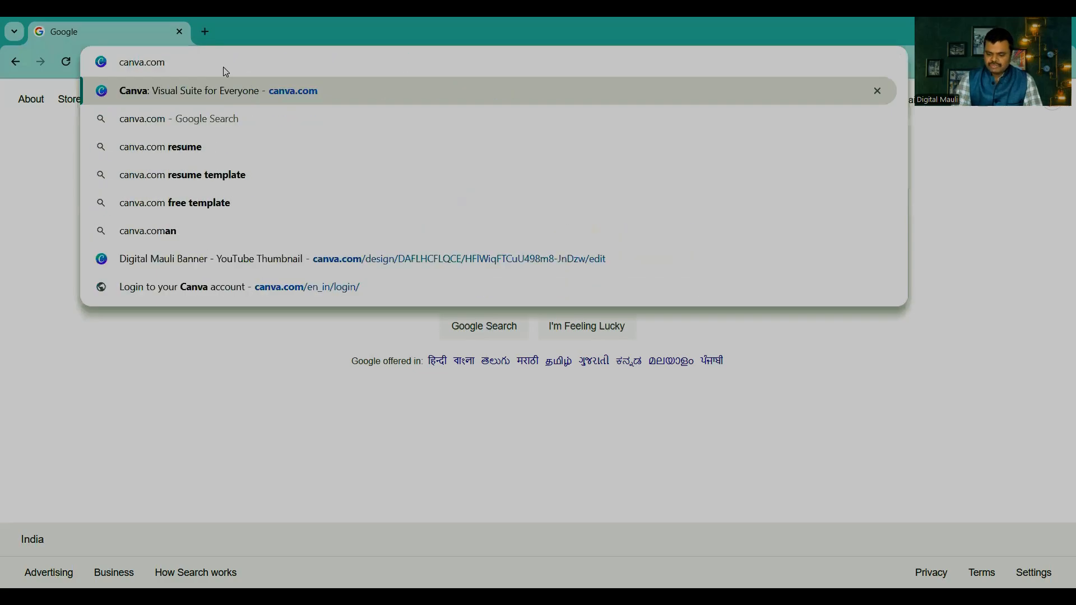
key("Return")
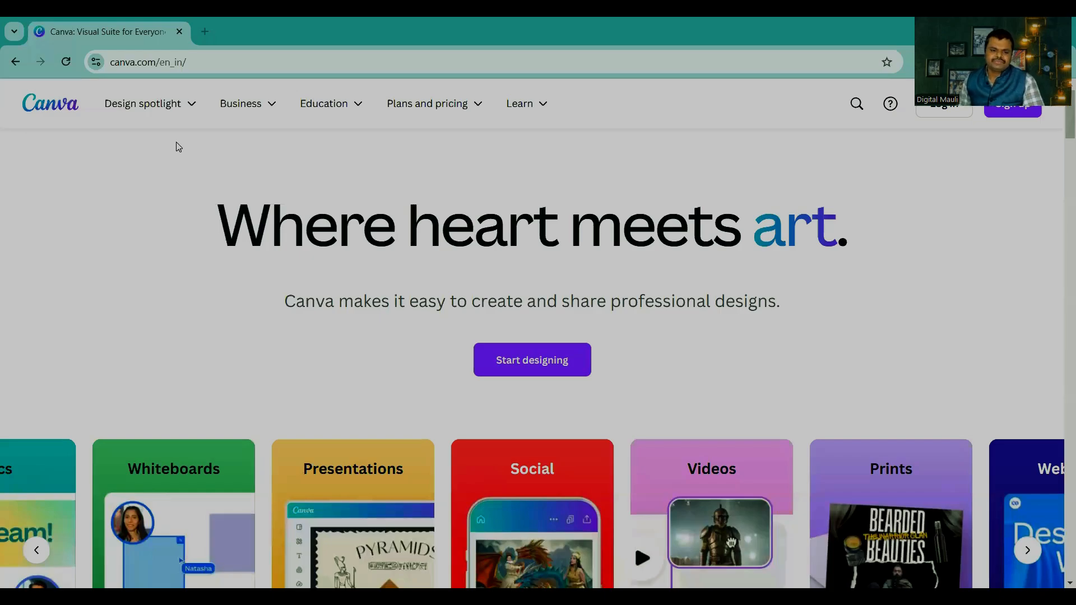
Step: Look through the Canva homepage, examining the design-type carousel, the plan options and the feature sections
mouse_move(221, 91)
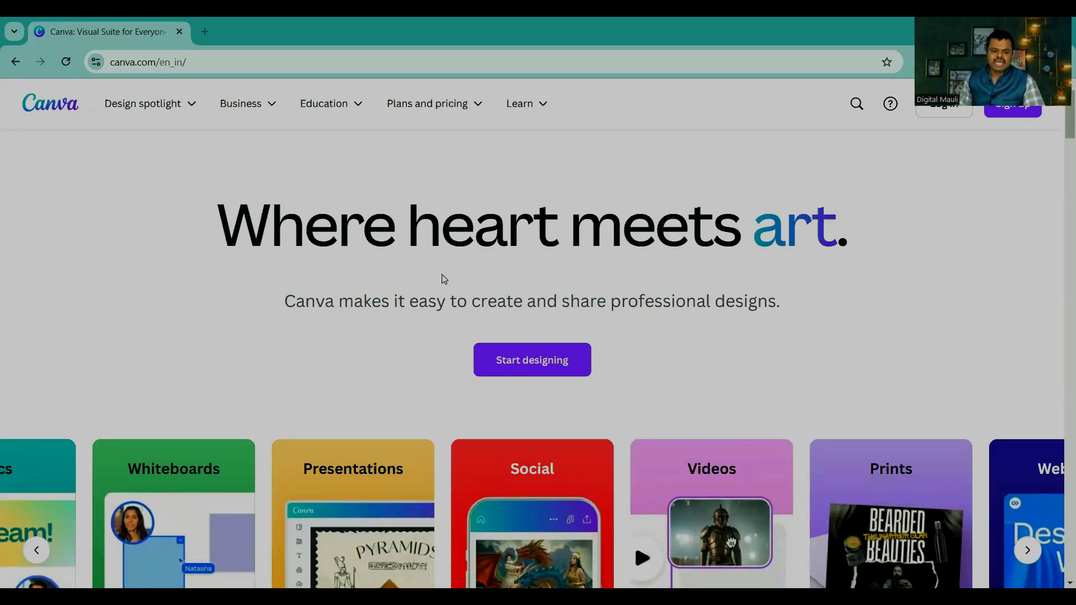
scroll(439, 278, "down", 3)
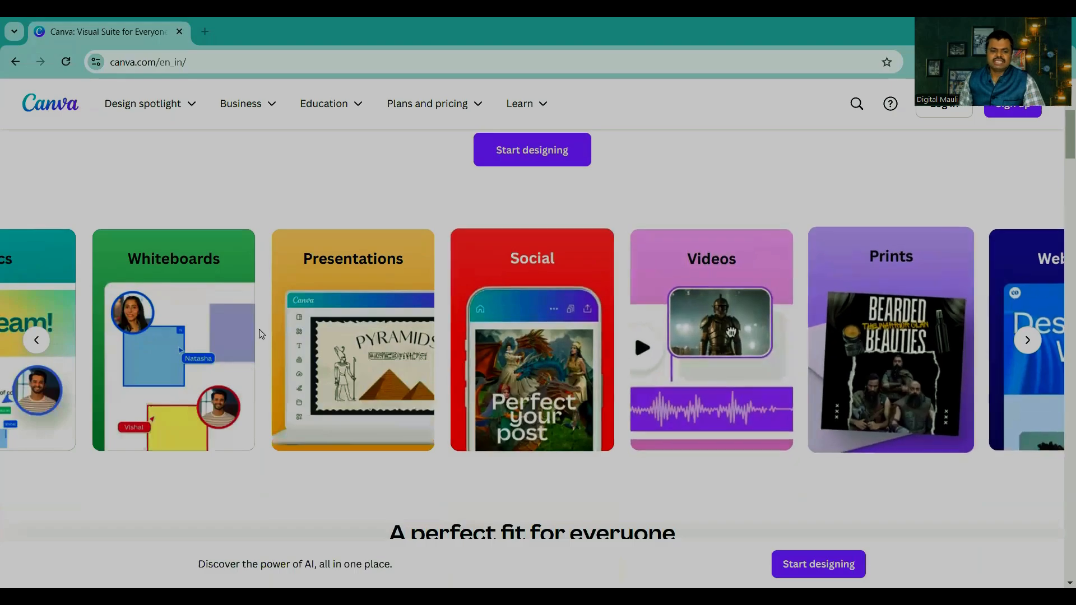
left_click(37, 343)
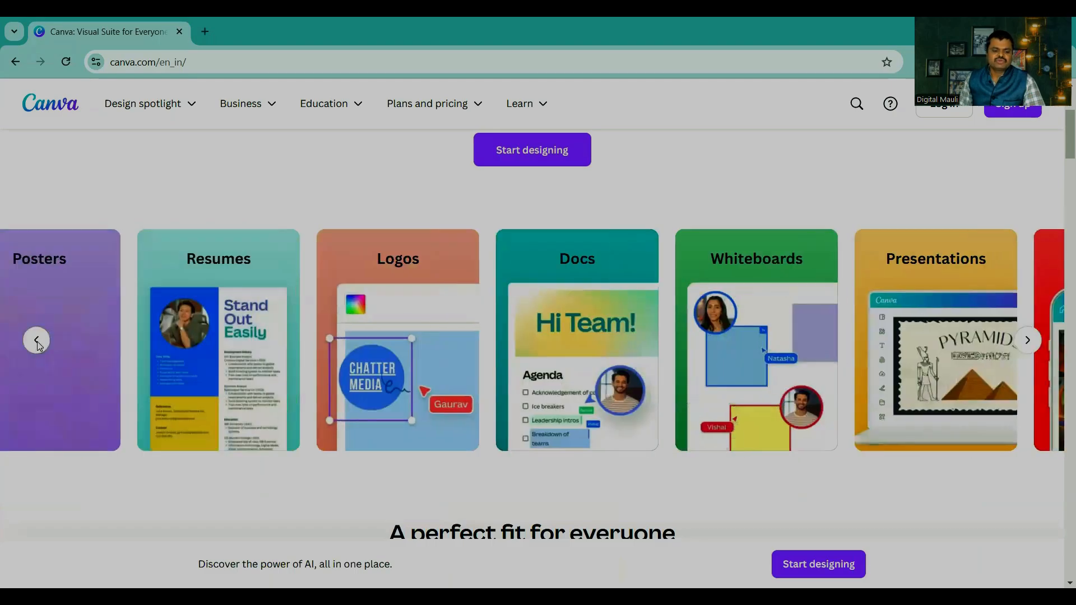
left_click(37, 341)
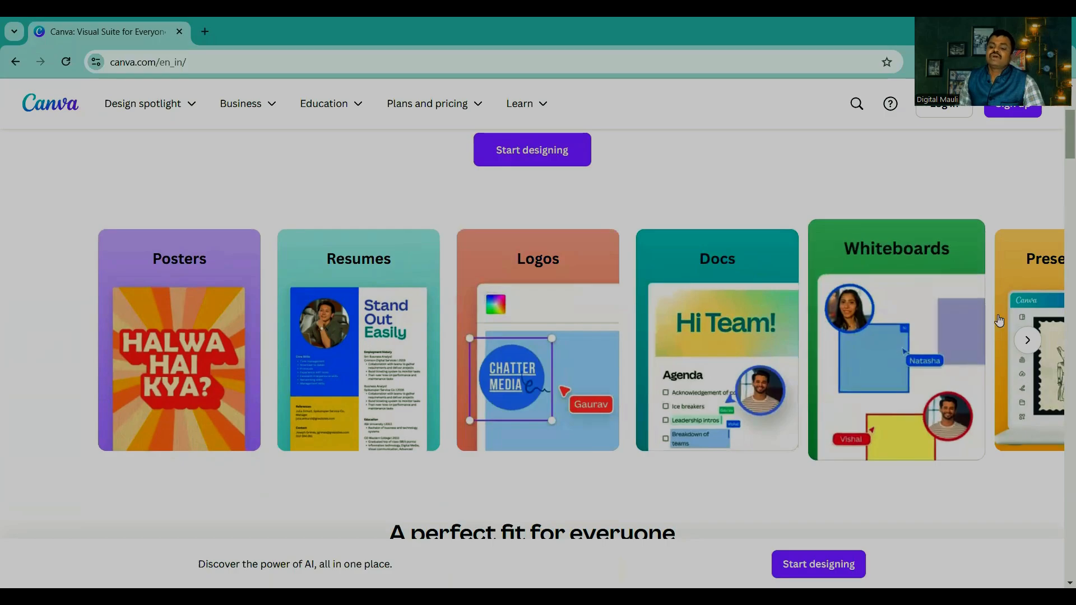
left_click(1029, 341)
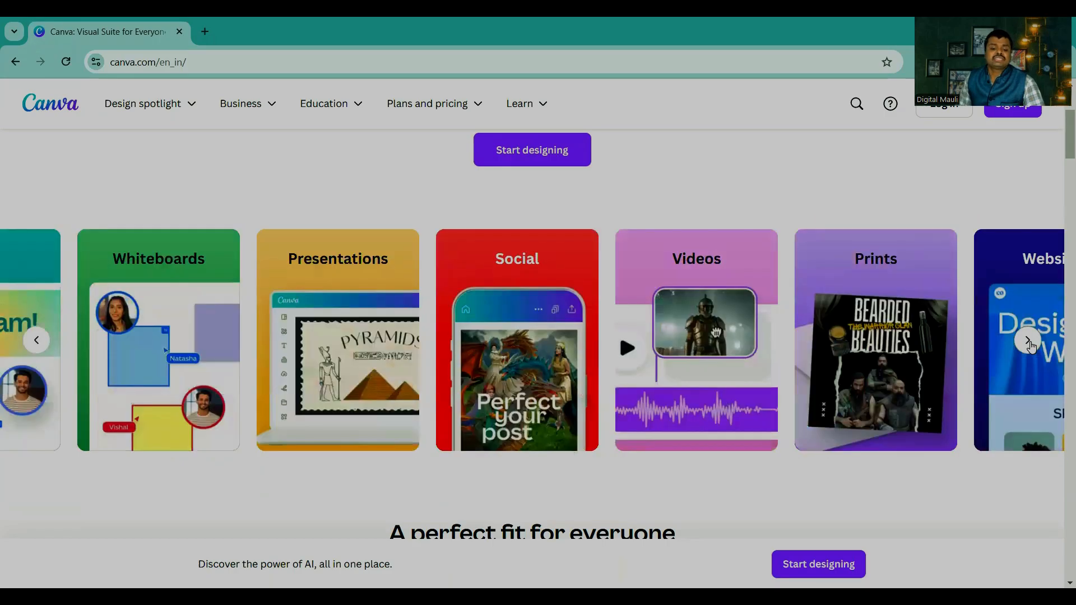
left_click(1029, 342)
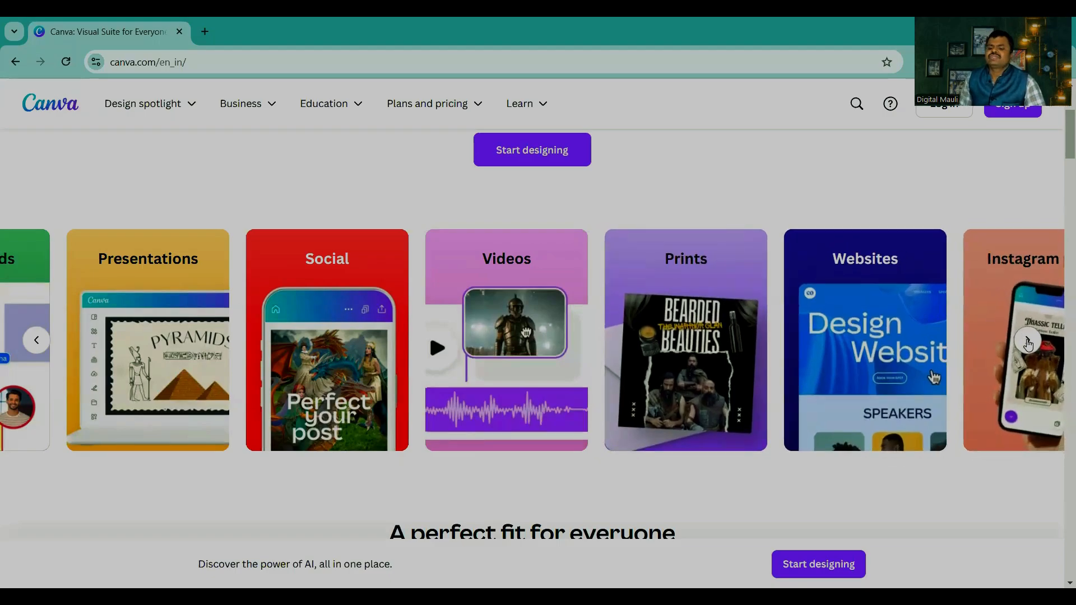
left_click(1028, 340)
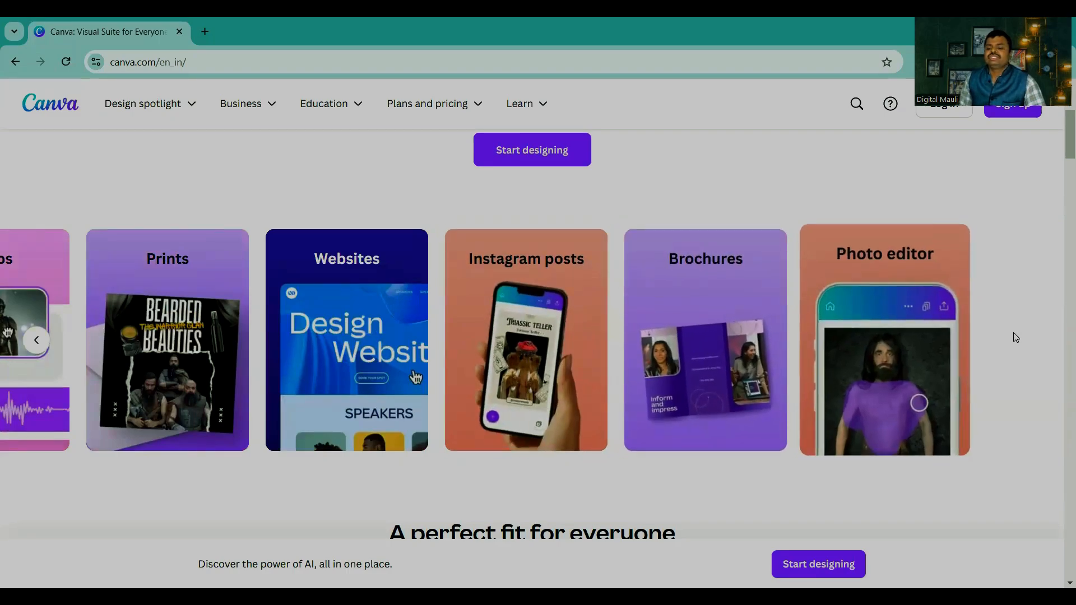
scroll(472, 279, "down", 6)
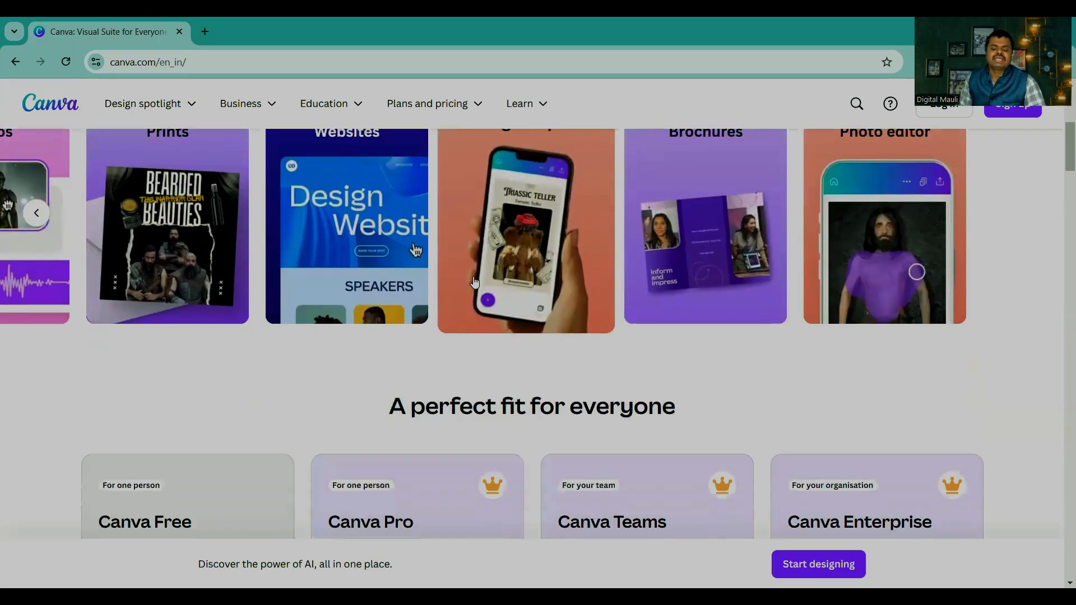
scroll(473, 277, "down", 1)
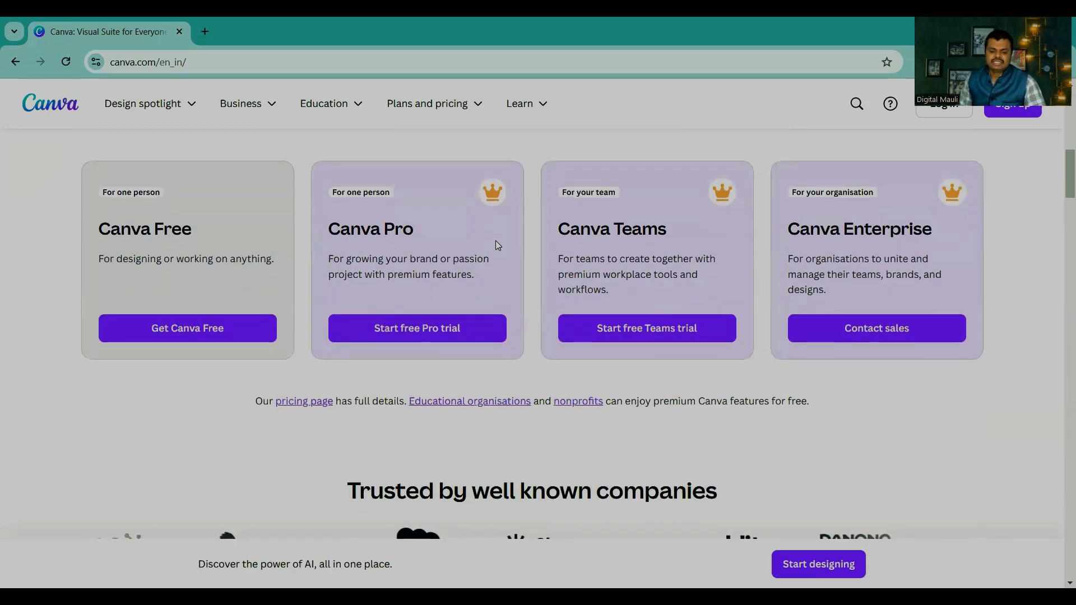
scroll(712, 336, "down", 10)
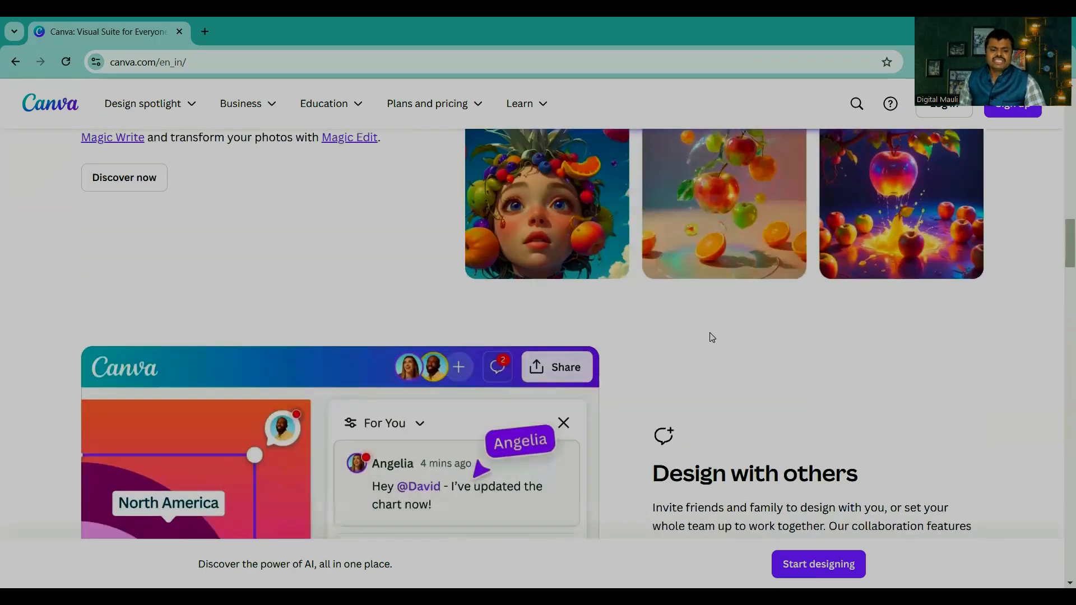
scroll(712, 337, "down", 2)
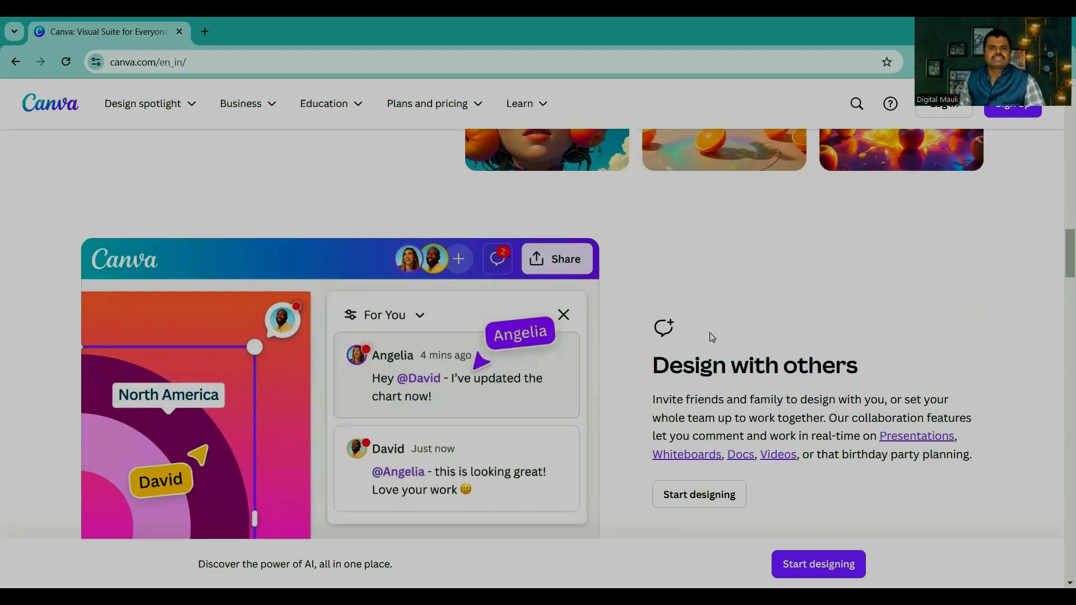
scroll(723, 341, "down", 10)
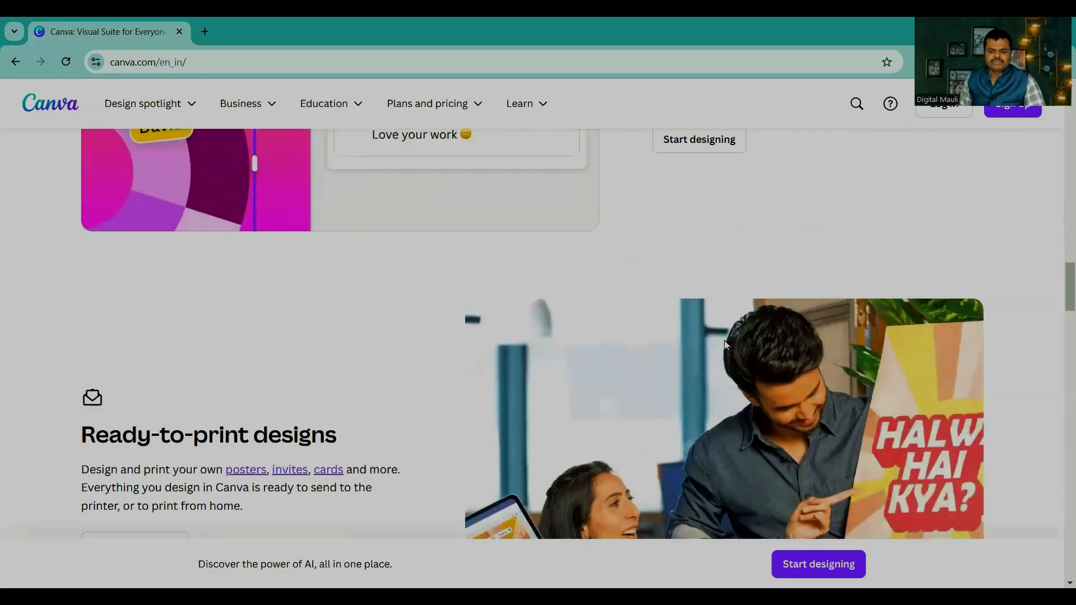
Step: Log in to Canva by continuing with the remembered account
scroll(727, 345, "up", 10)
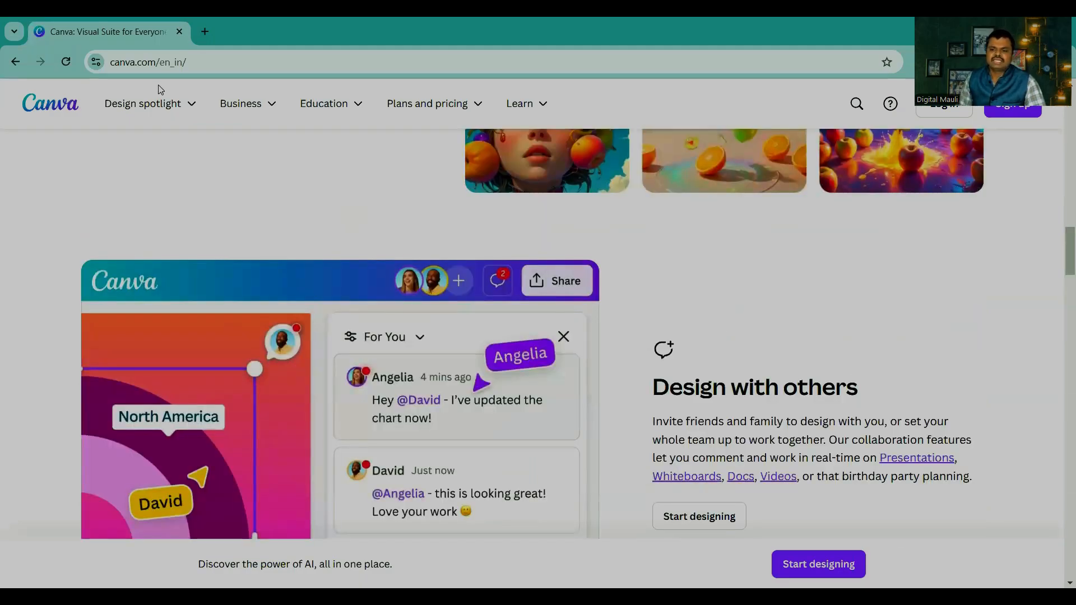
scroll(1058, 155, "up", 20)
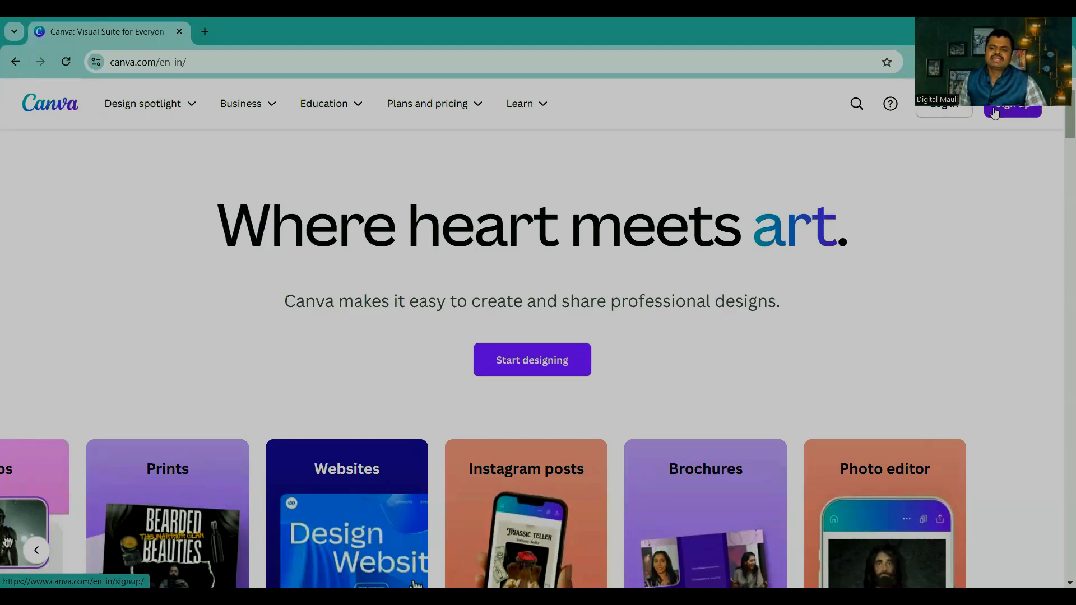
left_click(947, 111)
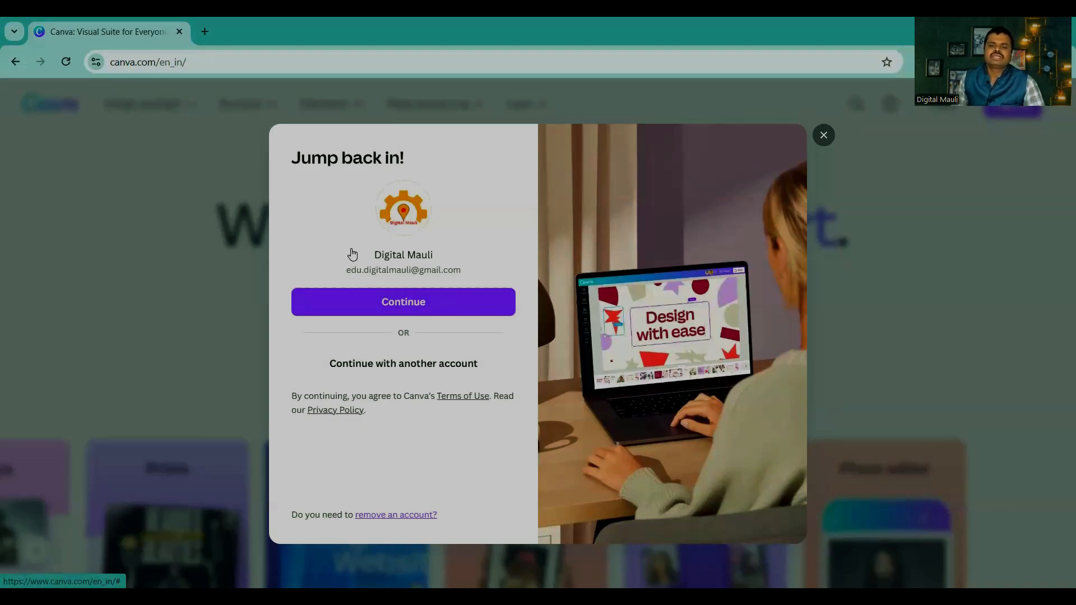
left_click(404, 300)
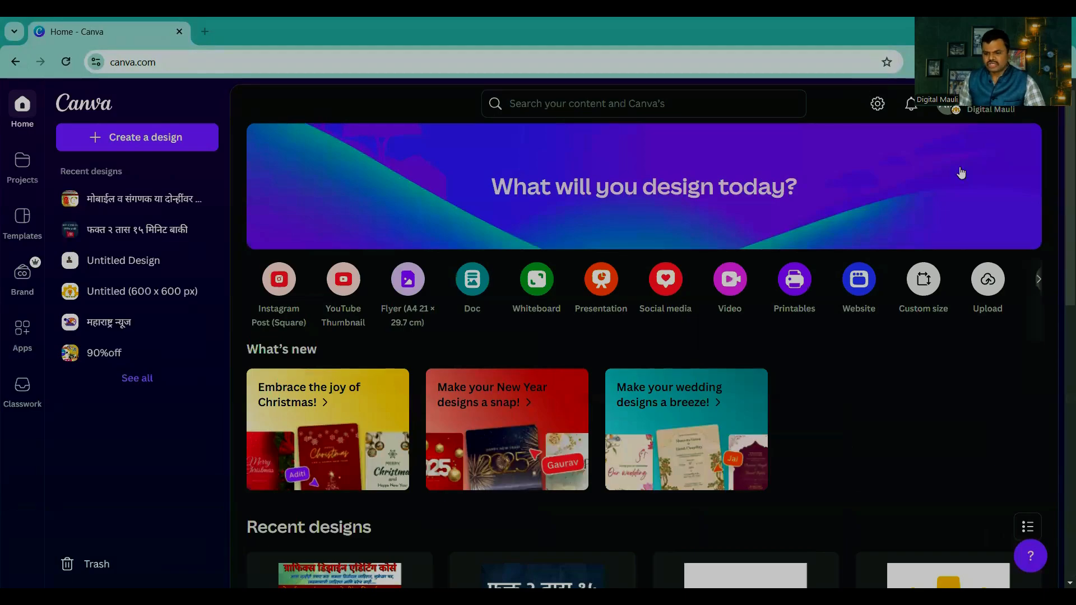
Step: Switch the account to the AKS MEDIA 8 education team
left_click(989, 109)
scroll(919, 298, "down", 1)
scroll(910, 311, "up", 2)
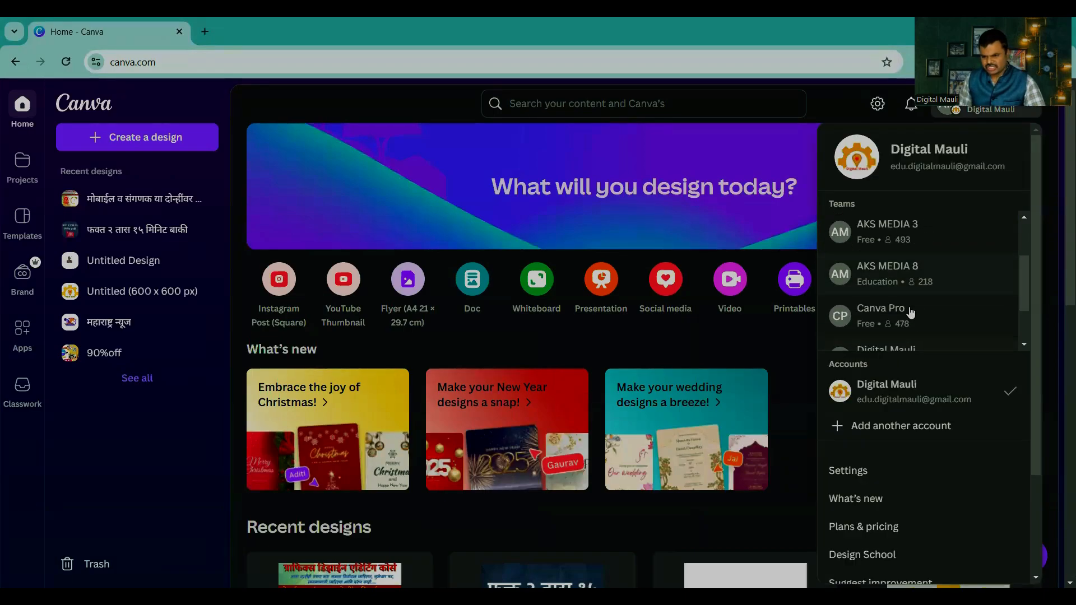
left_click(891, 275)
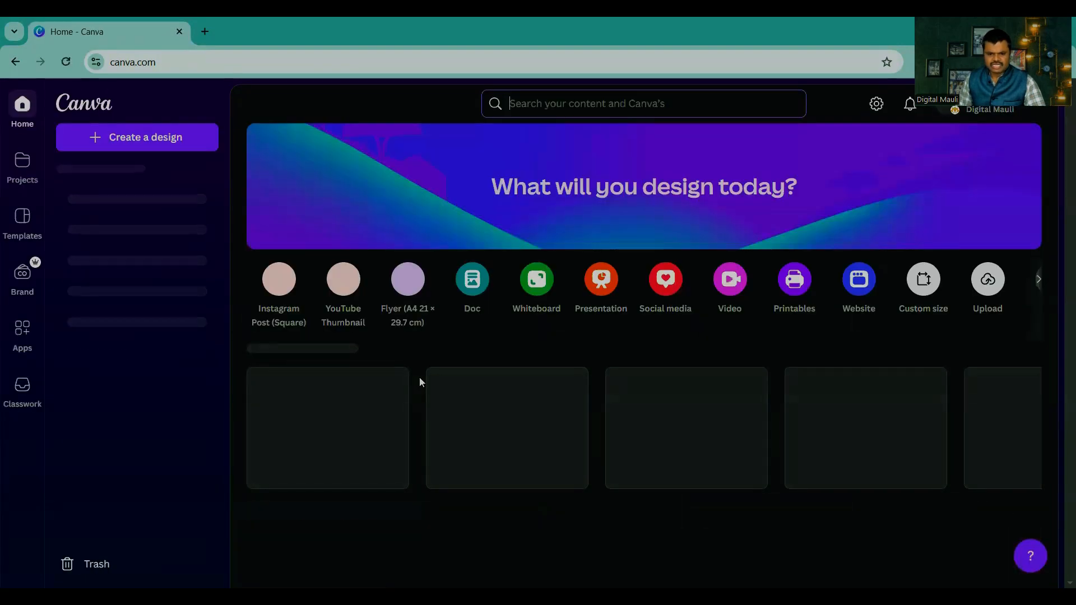
Step: Move the recent Instagram Post design "Running a 5K is a fantastic goal for b..." to the trash
scroll(555, 397, "down", 5)
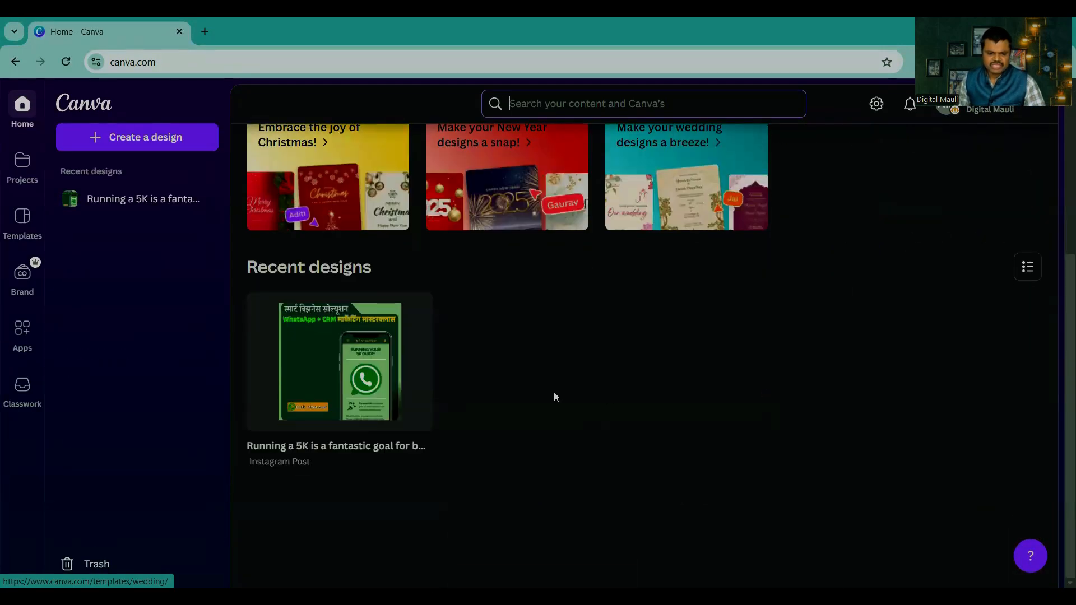
left_click(416, 309)
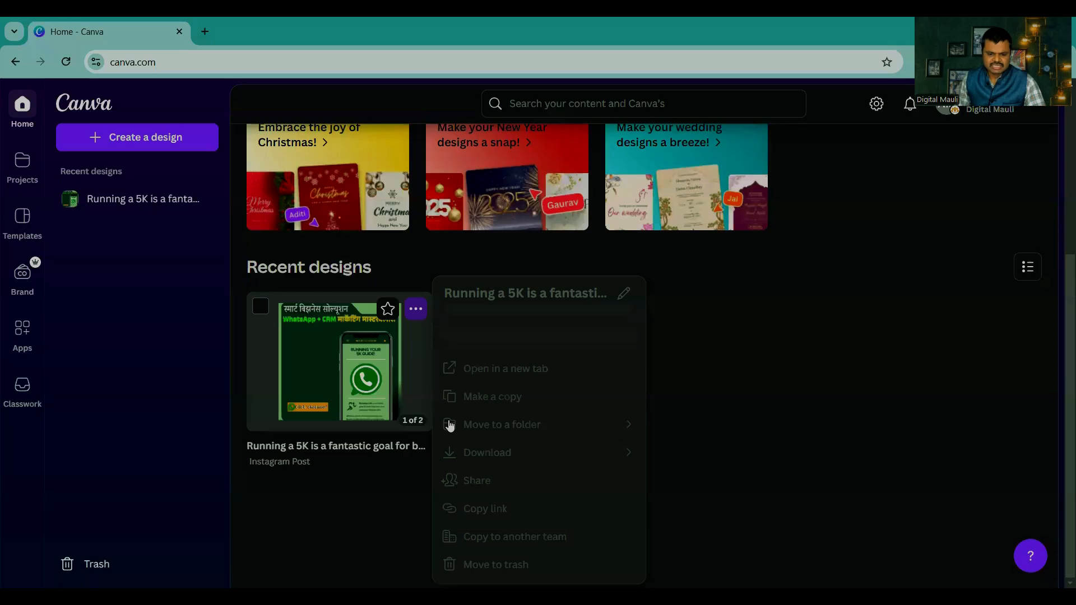
left_click(493, 566)
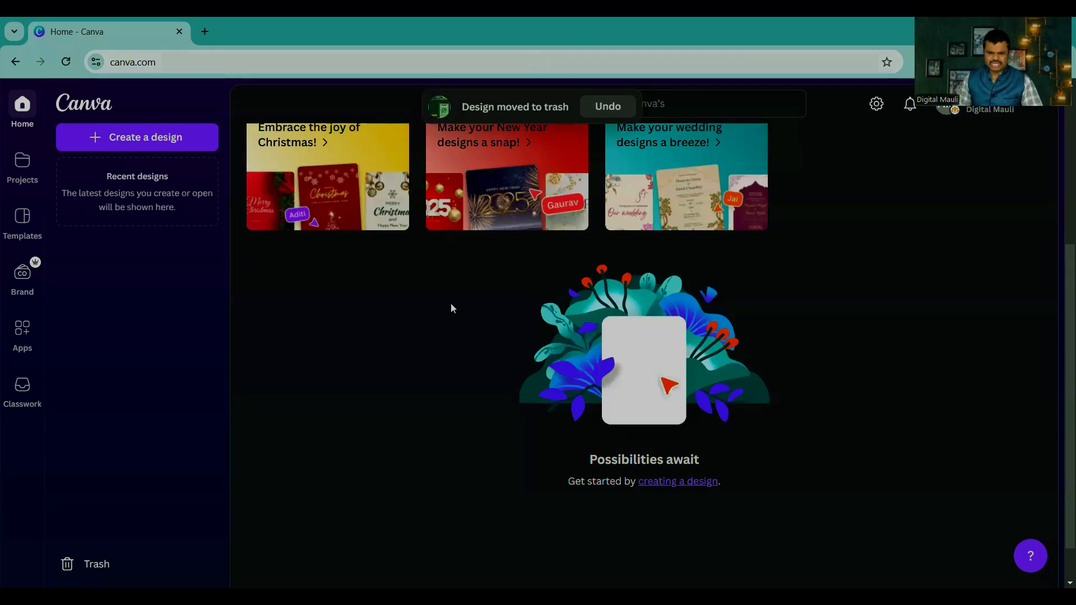
scroll(443, 364, "up", 3)
scroll(442, 372, "up", 2)
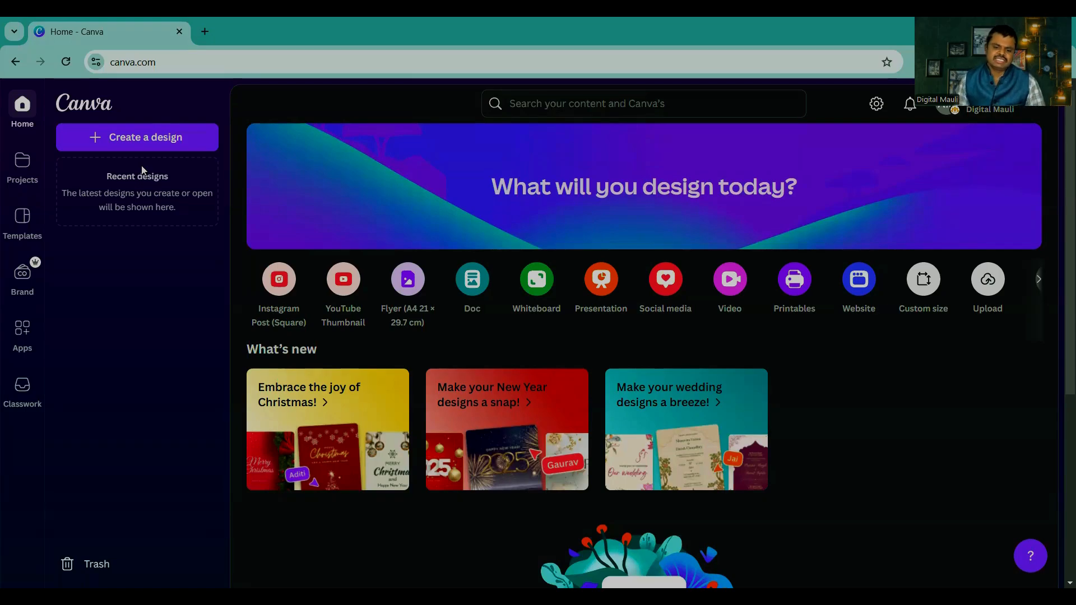
Step: Switch the account to the Aks Media 1 team and go to its home page
scroll(690, 243, "down", 5)
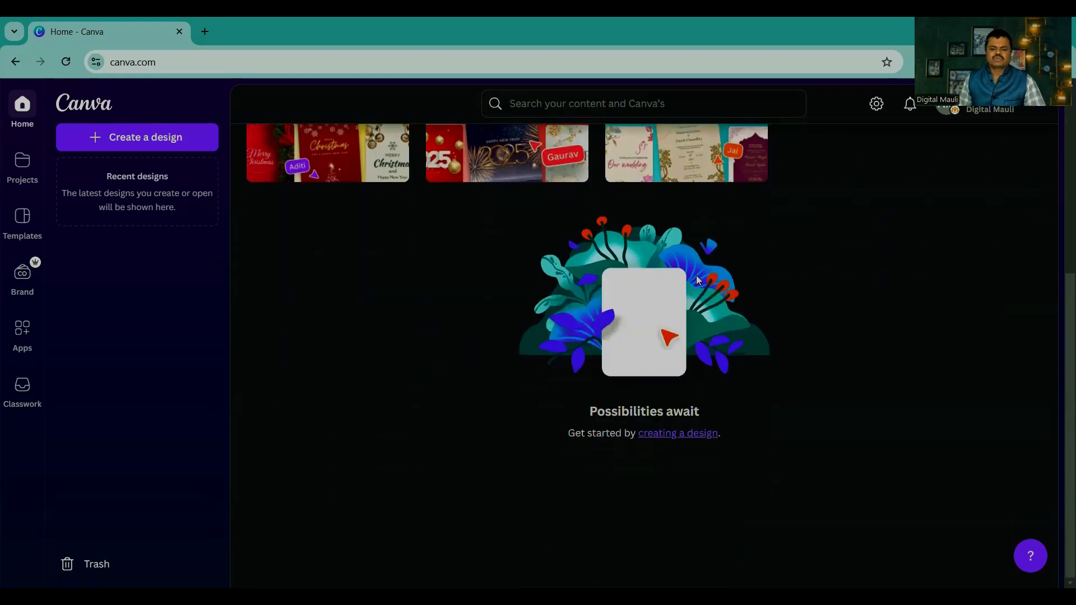
scroll(696, 275, "up", 5)
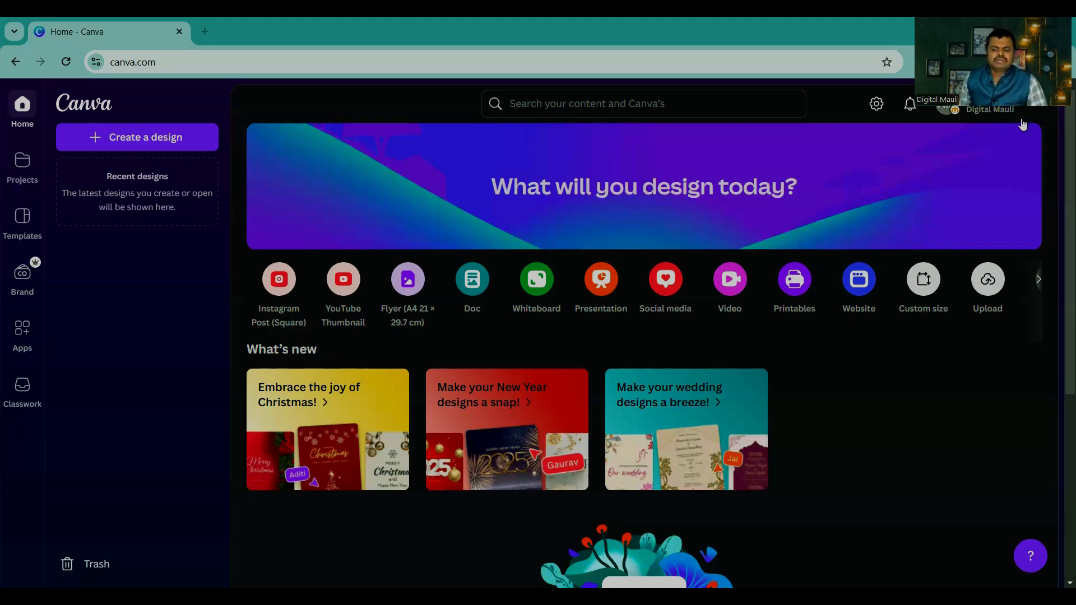
left_click(1006, 110)
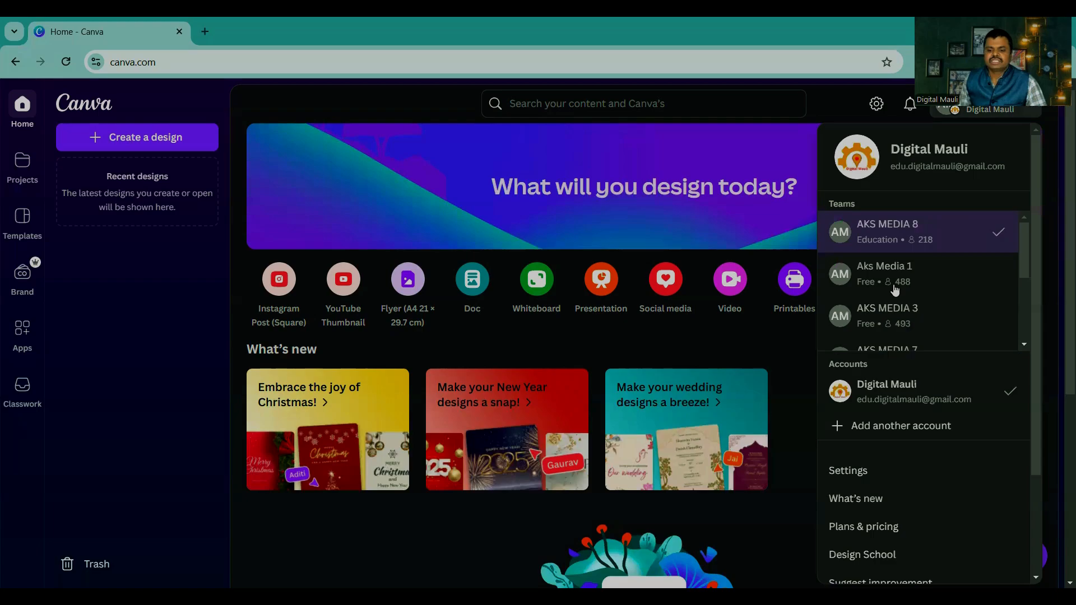
left_click(892, 287)
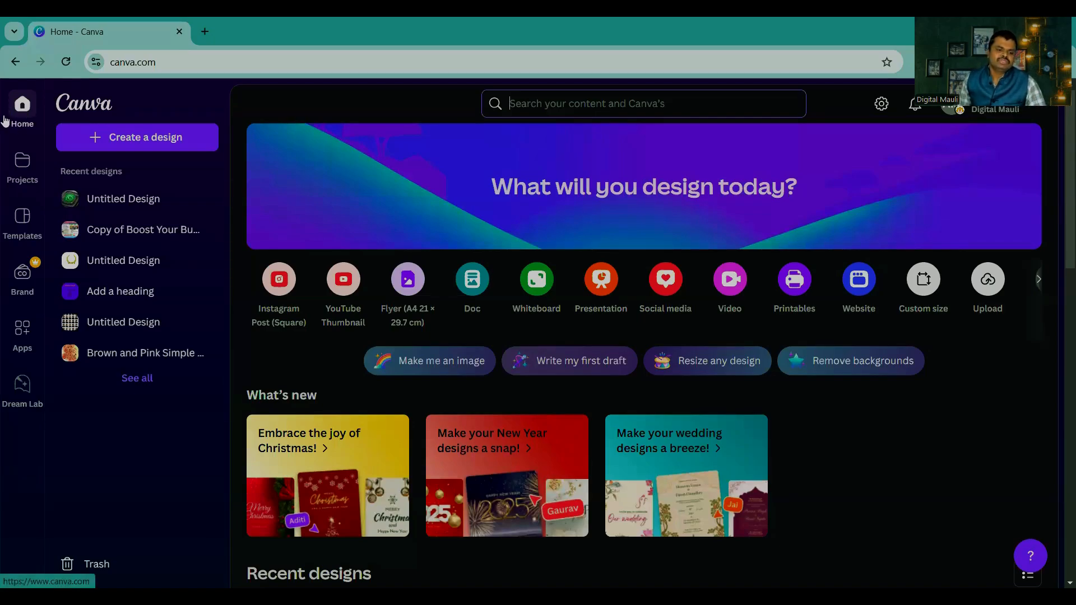
left_click(21, 111)
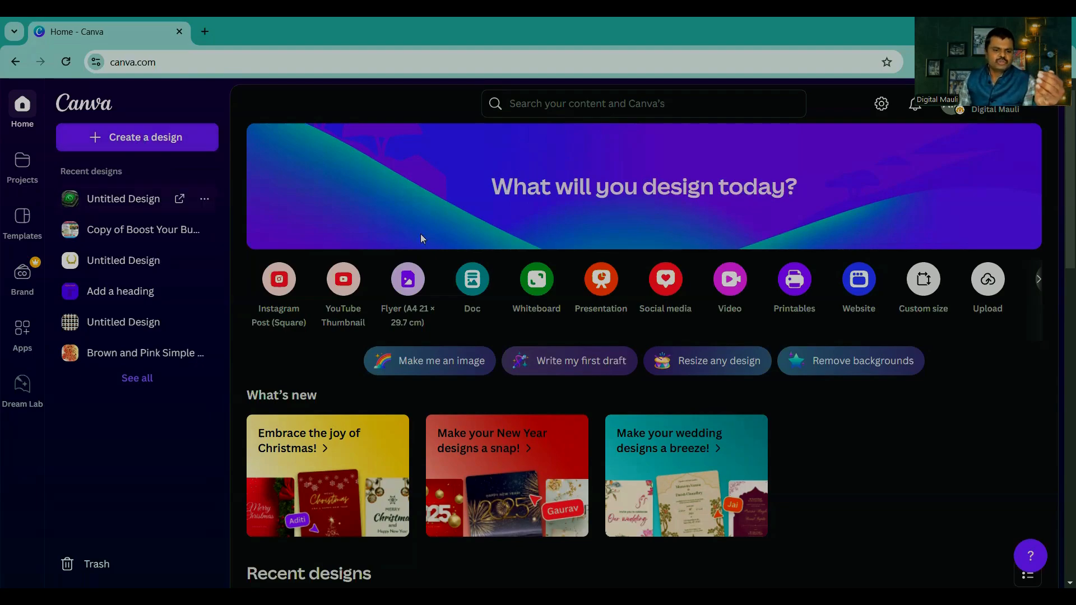
Step: Open the design creation dialog and look through the additional design types and sizes under More
left_click(132, 140)
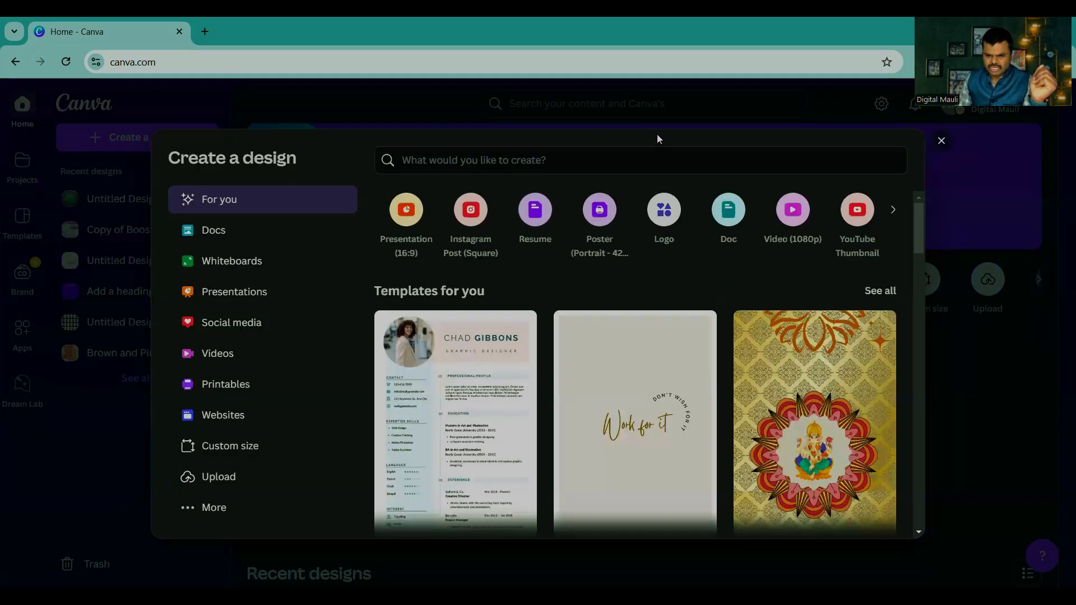
left_click(941, 143)
left_click(120, 140)
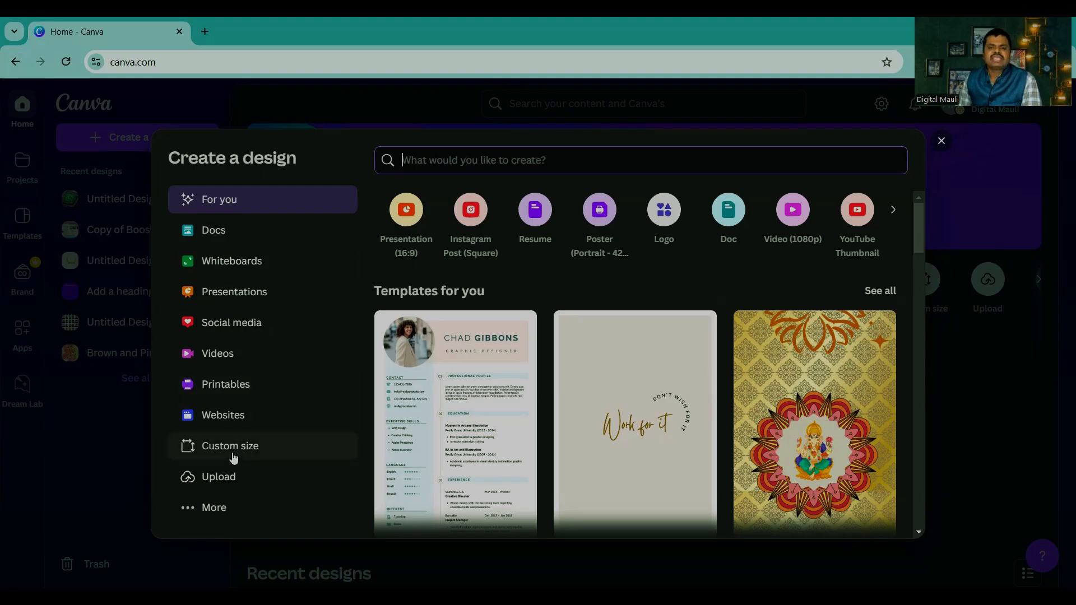
left_click(214, 507)
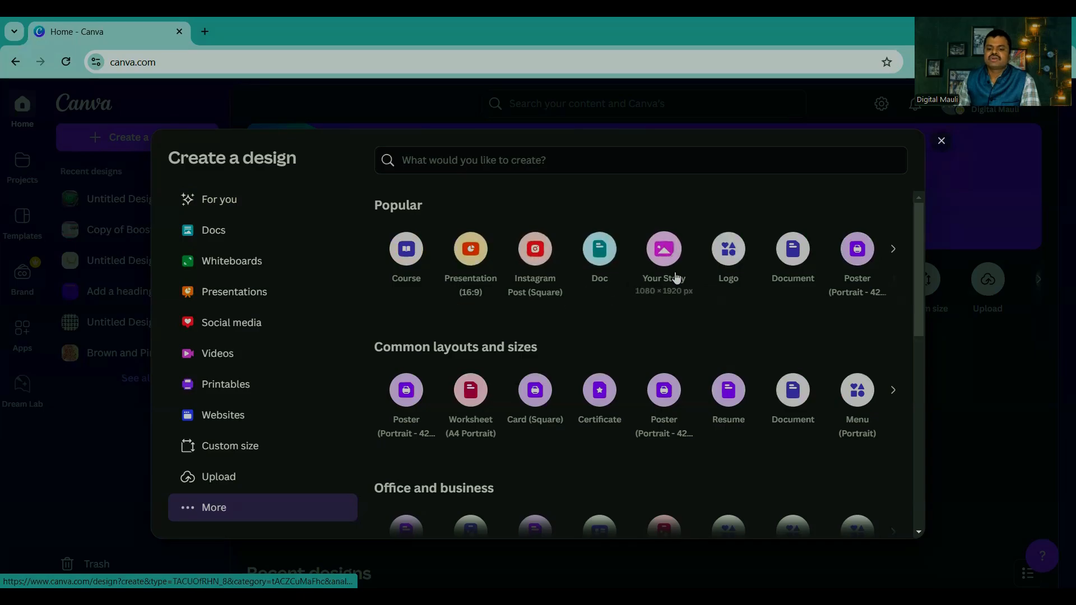
scroll(661, 308, "down", 7)
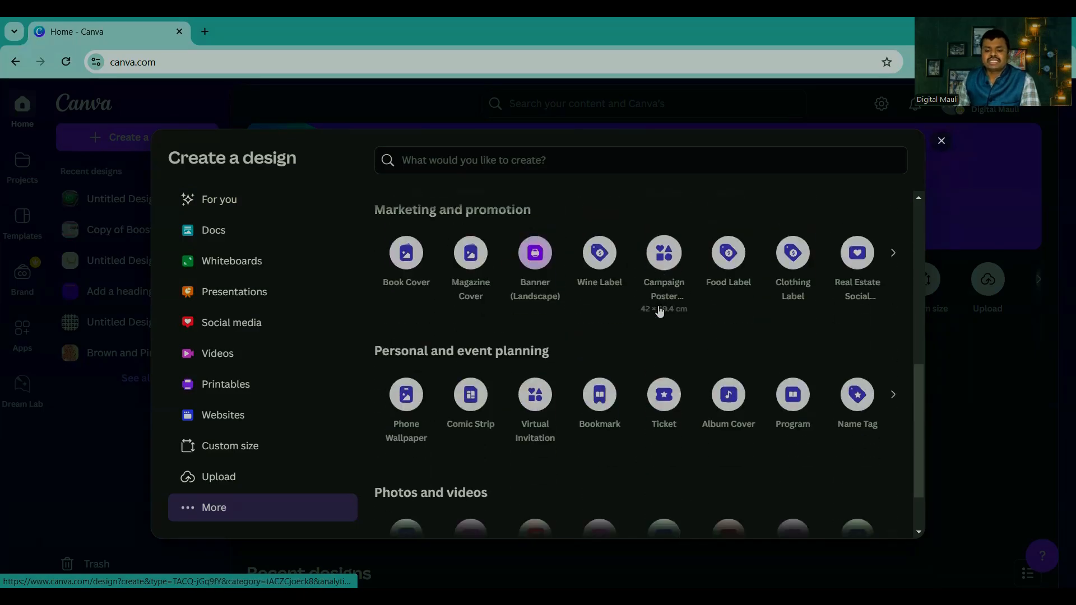
scroll(659, 309, "up", 7)
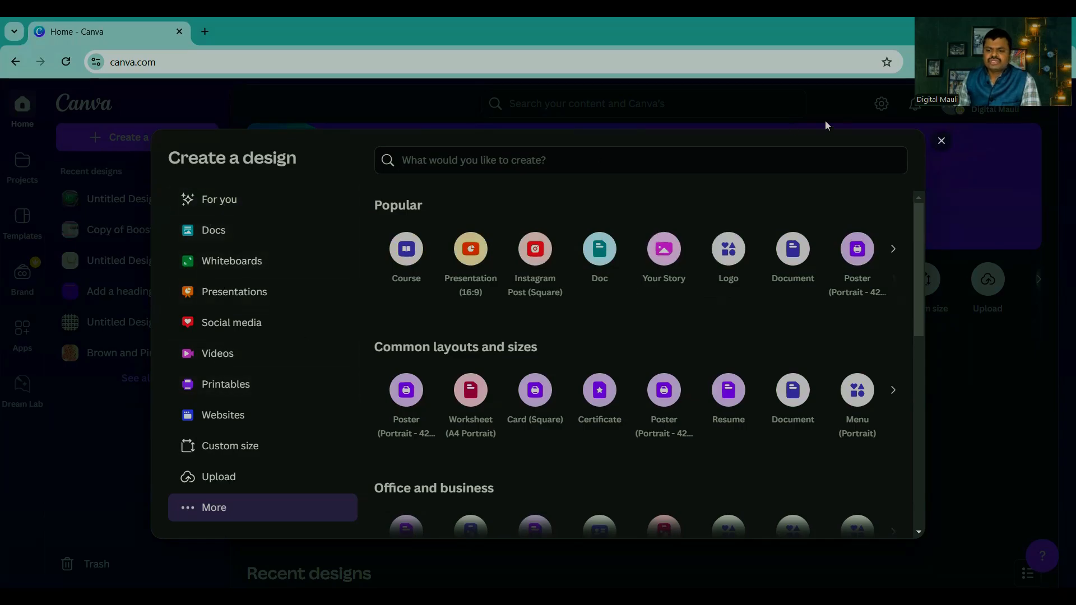
Step: Reopen the design creation dialog and browse the WhatsApp, Instagram and LinkedIn design types in the Social media category
left_click(942, 141)
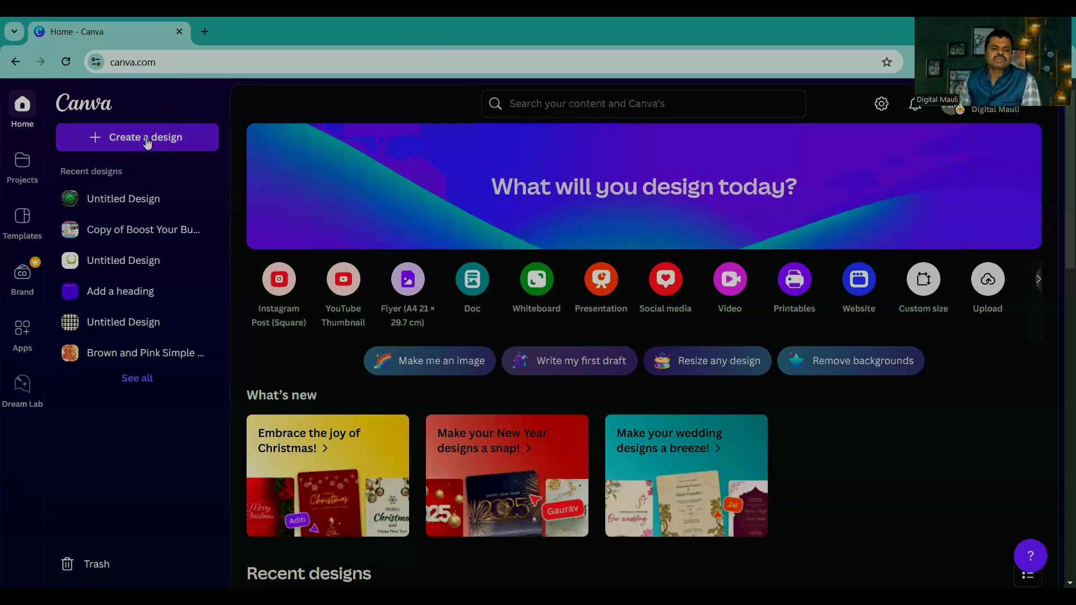
left_click(131, 137)
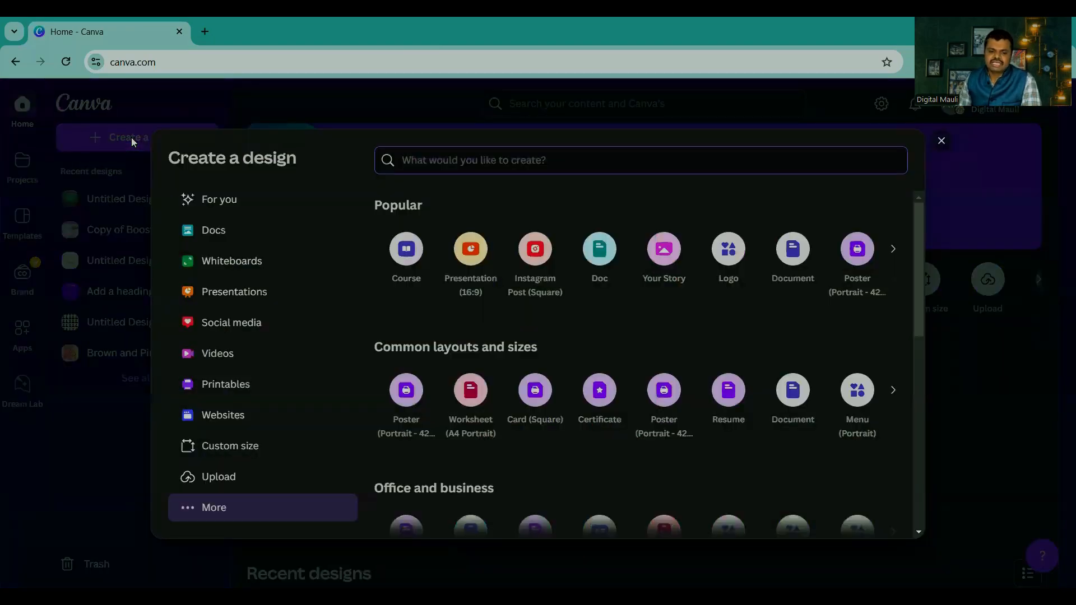
left_click(226, 327)
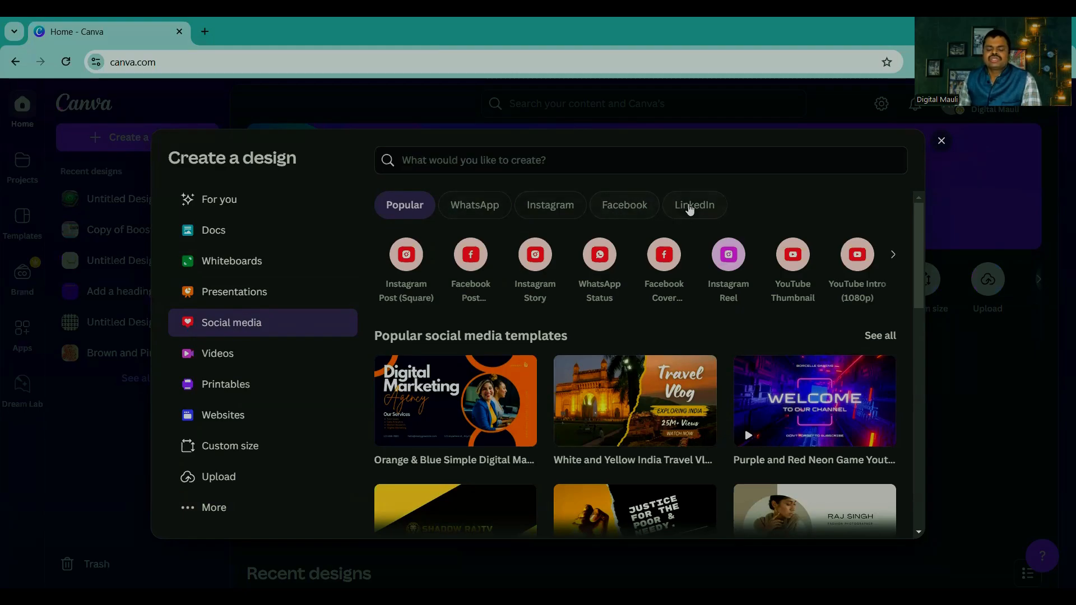
left_click(473, 208)
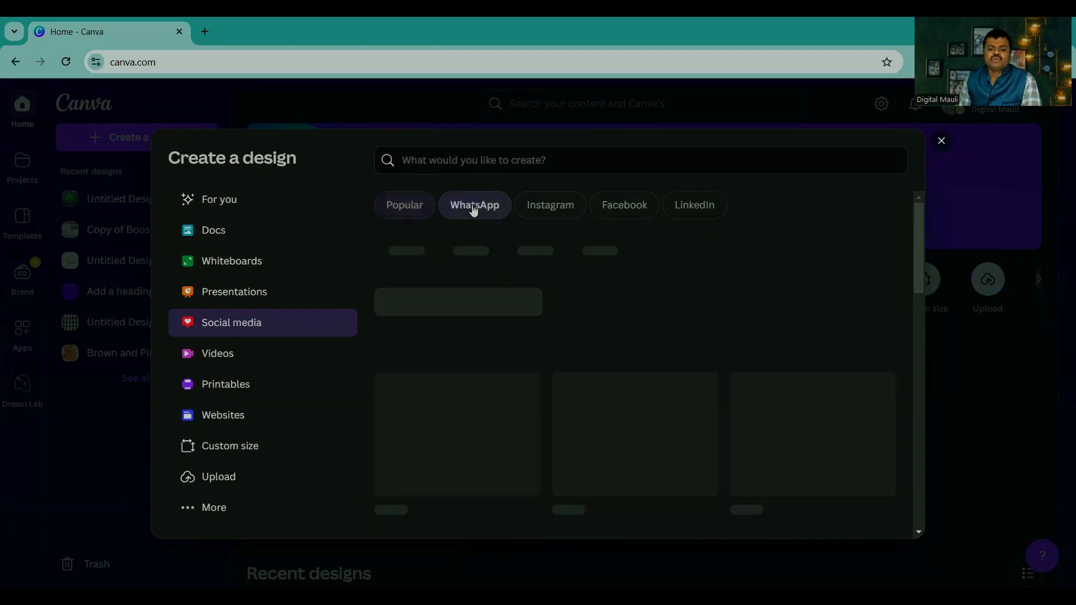
left_click(552, 207)
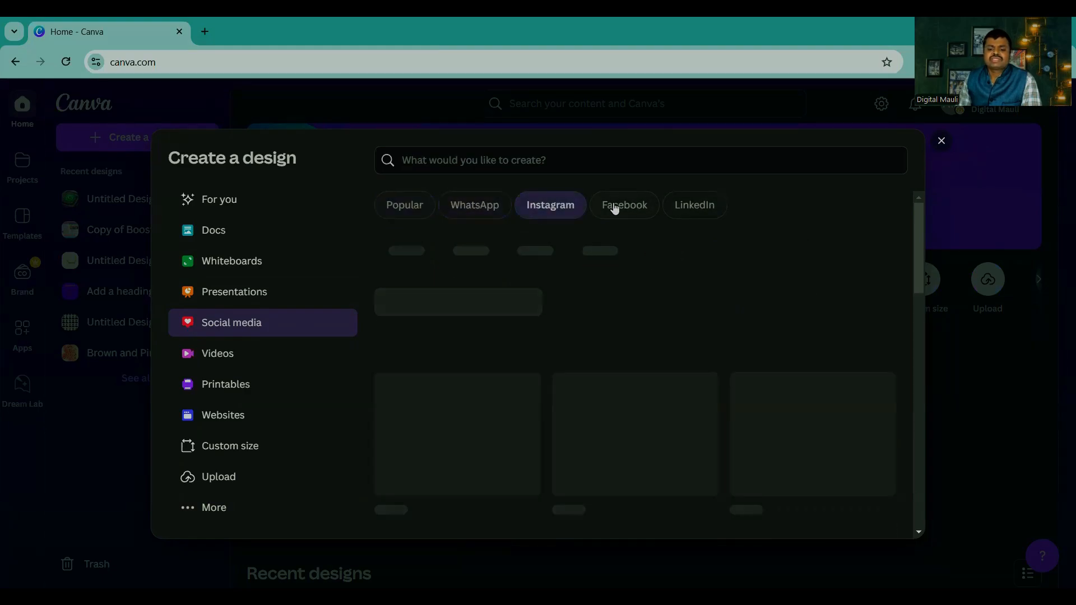
left_click(694, 207)
left_click(472, 207)
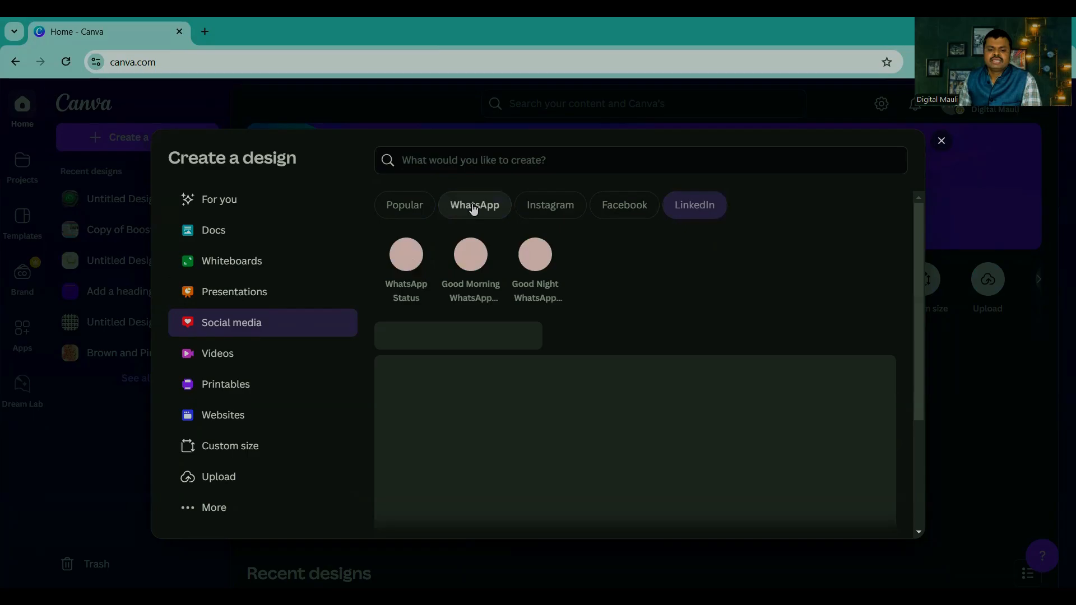
left_click(534, 207)
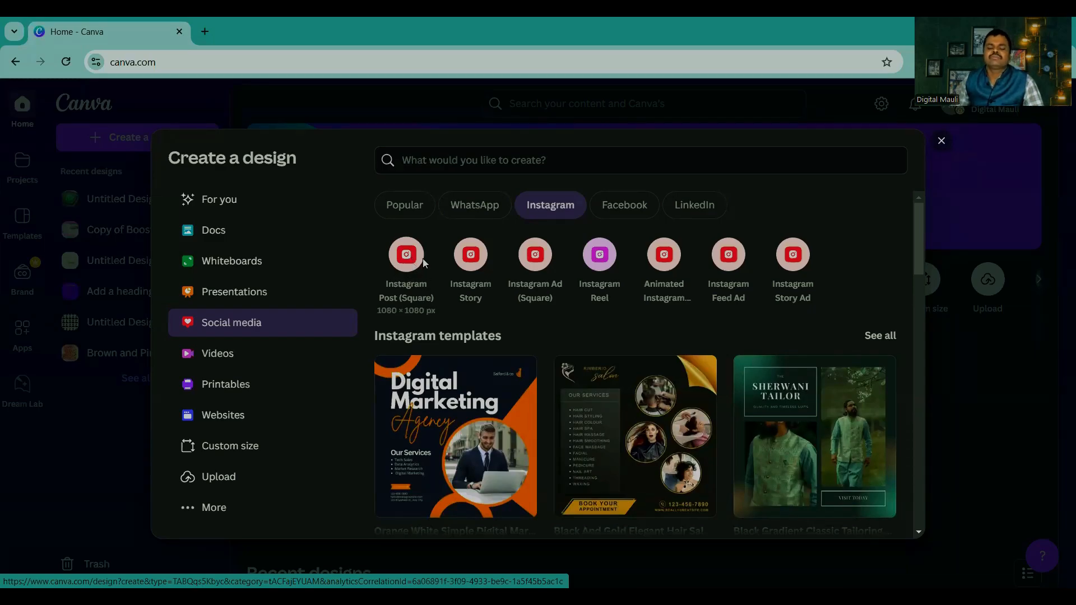
Step: Create a blank Instagram Post (Square) design, repeating its creation once from the home page
left_click(404, 261)
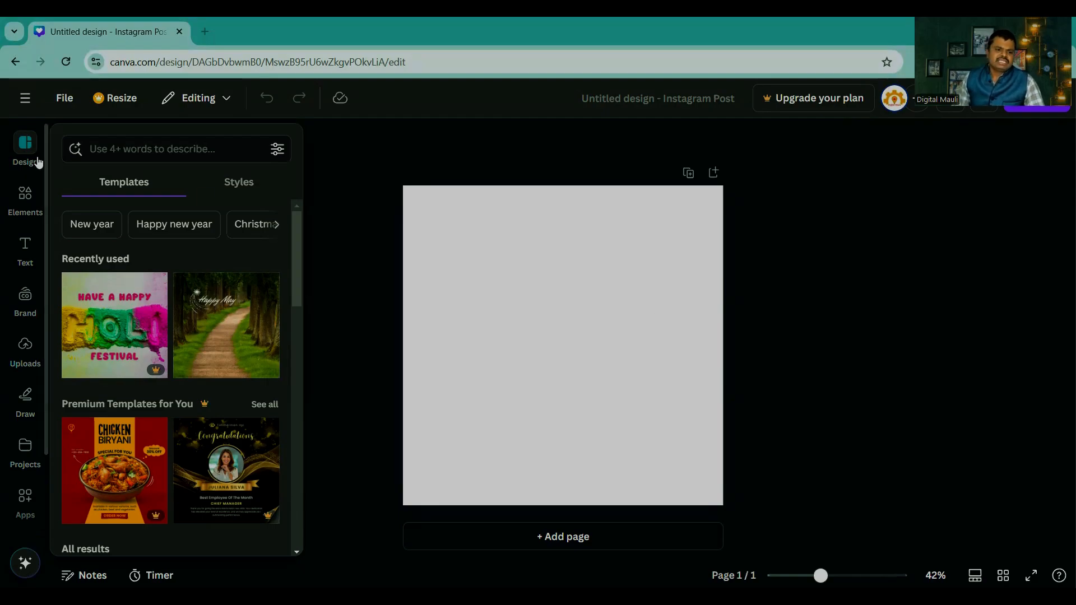
left_click(26, 98)
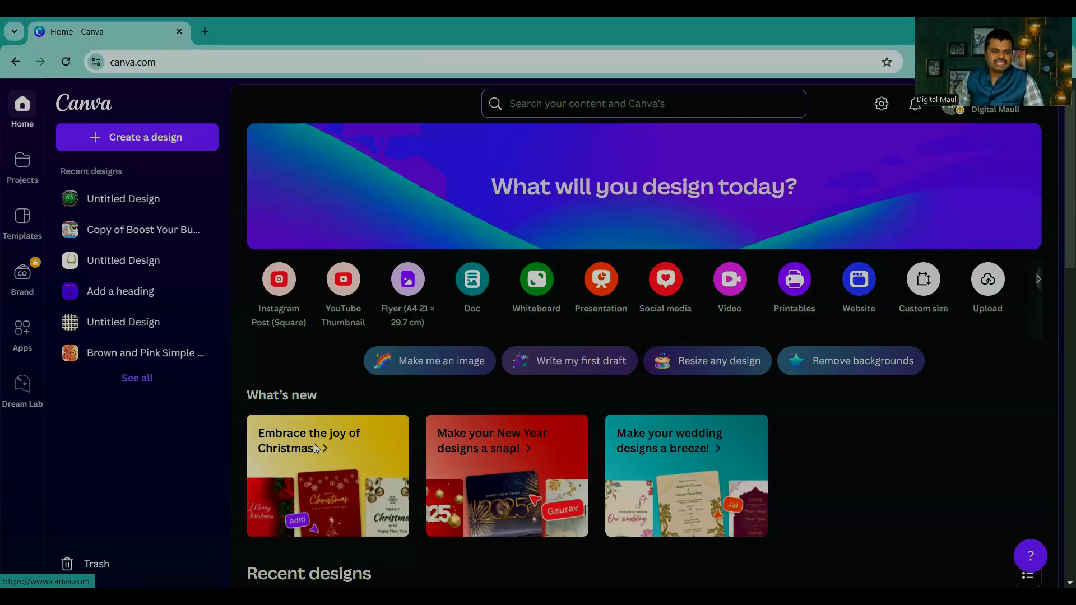
left_click(135, 137)
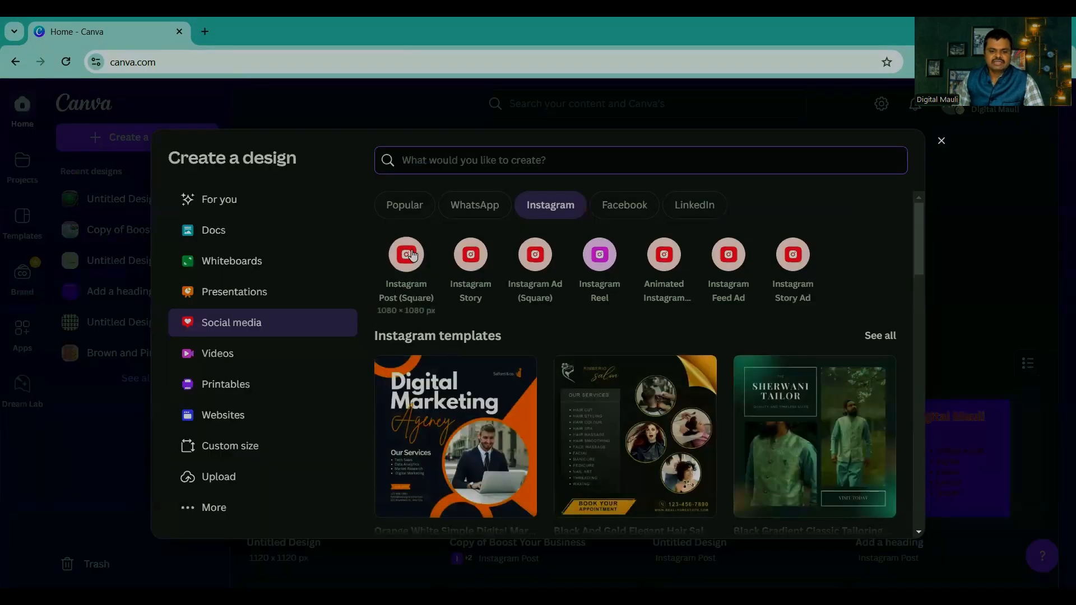
left_click(404, 254)
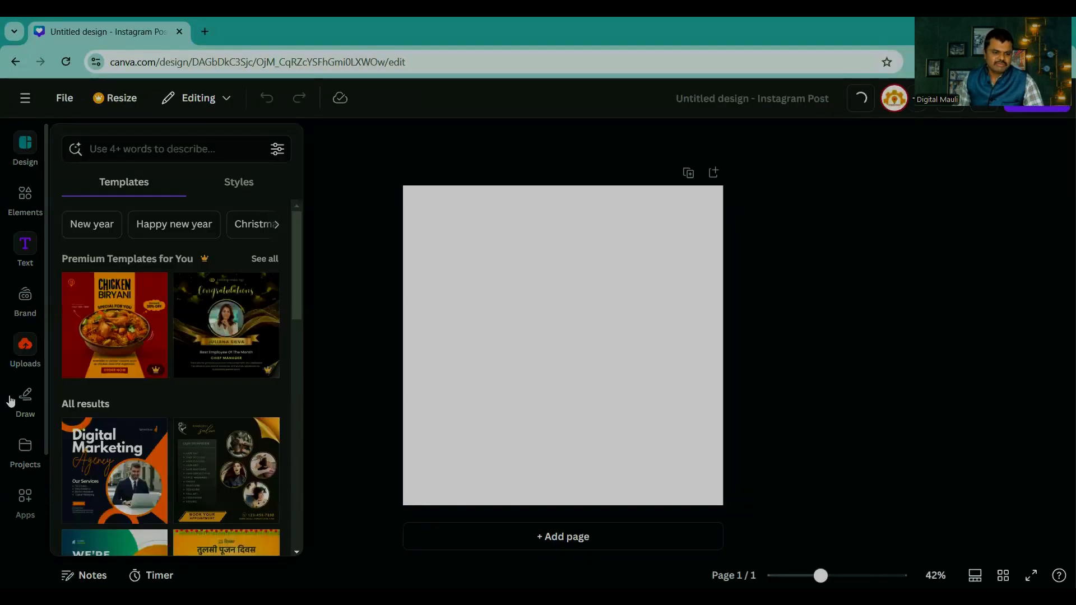
Step: Look over the editor's main navigation and its Elements, Brand and Design sections
left_click(26, 100)
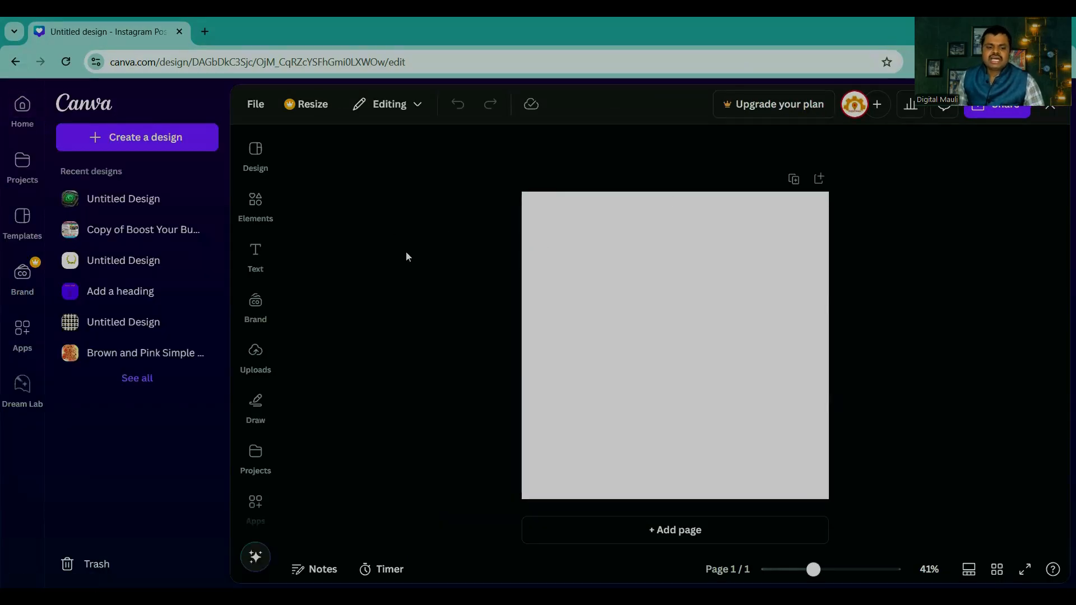
left_click(207, 106)
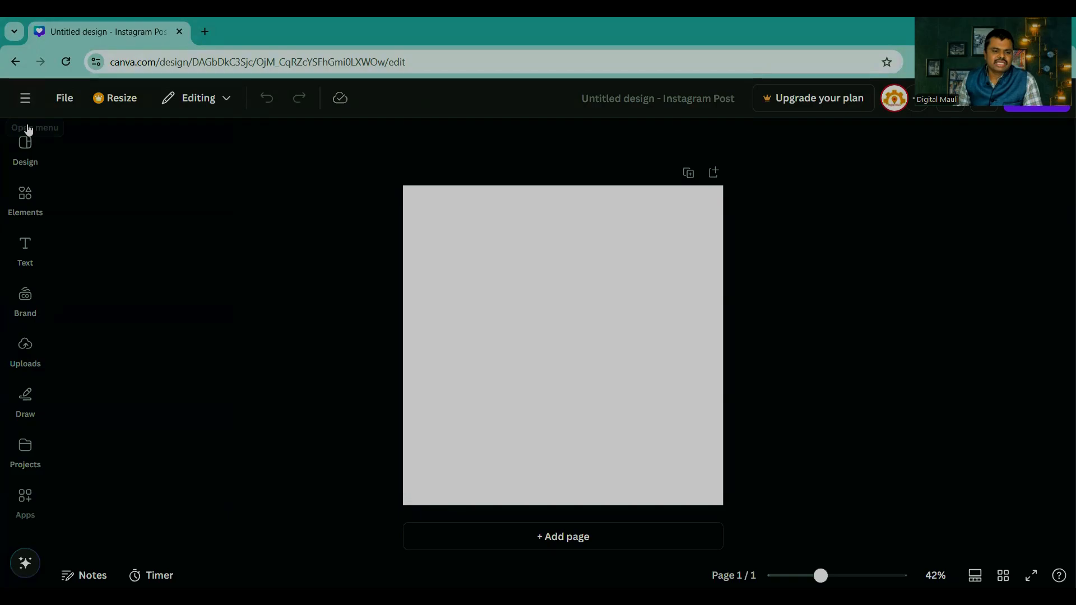
left_click(23, 196)
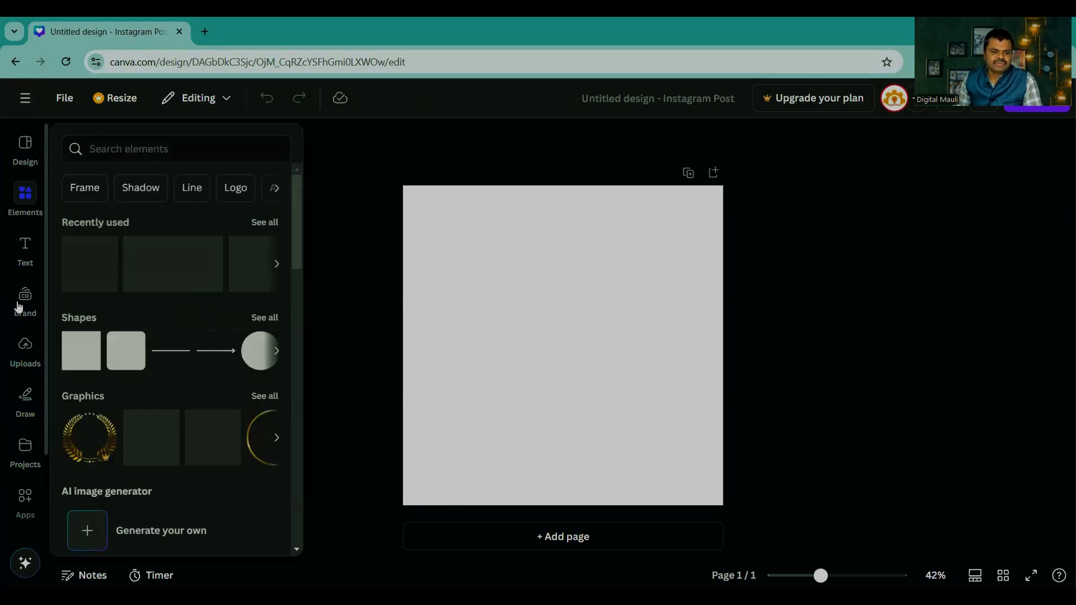
left_click(23, 345)
left_click(29, 328)
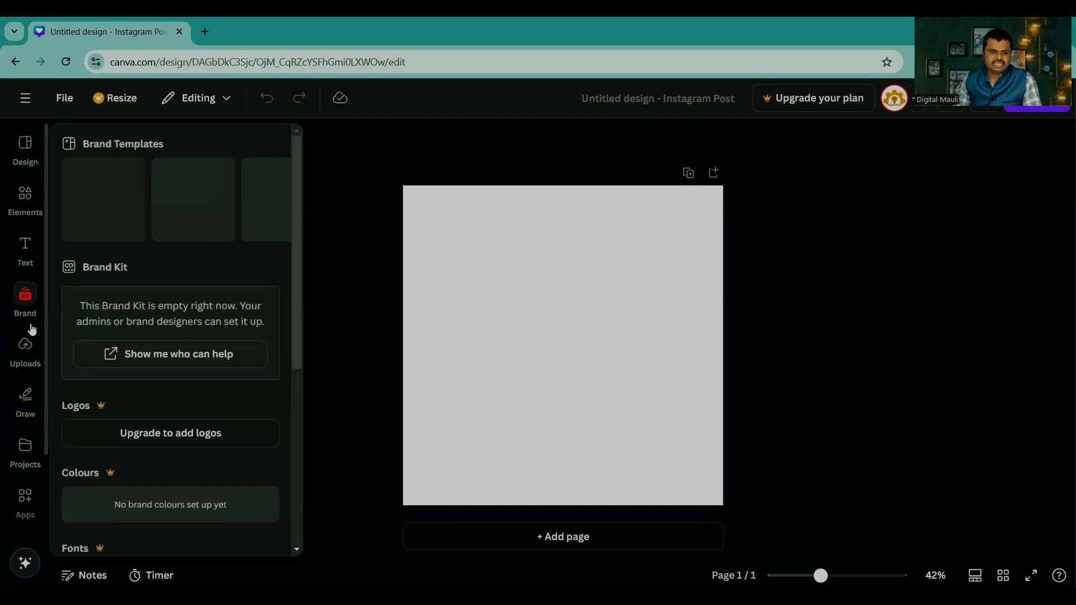
left_click(26, 150)
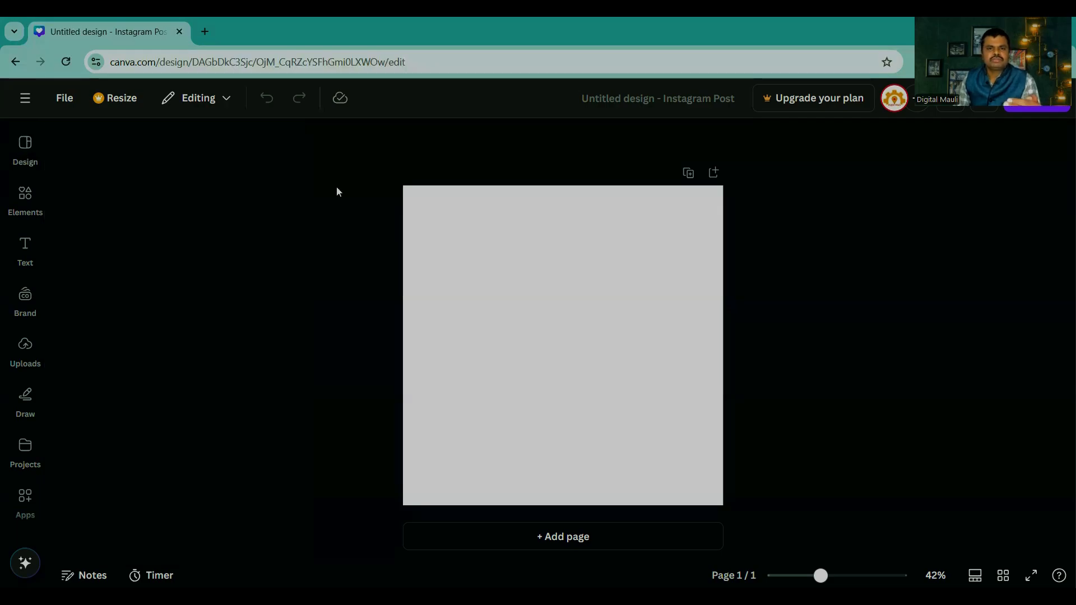
Step: Search the design elements for "maharashtra"
mouse_move(29, 190)
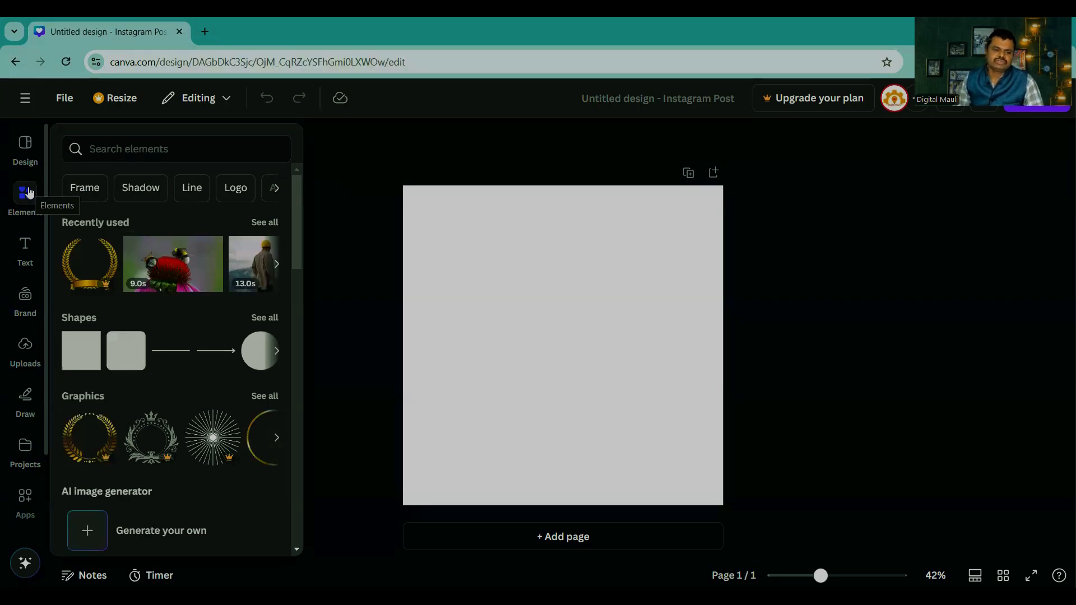
left_click(25, 198)
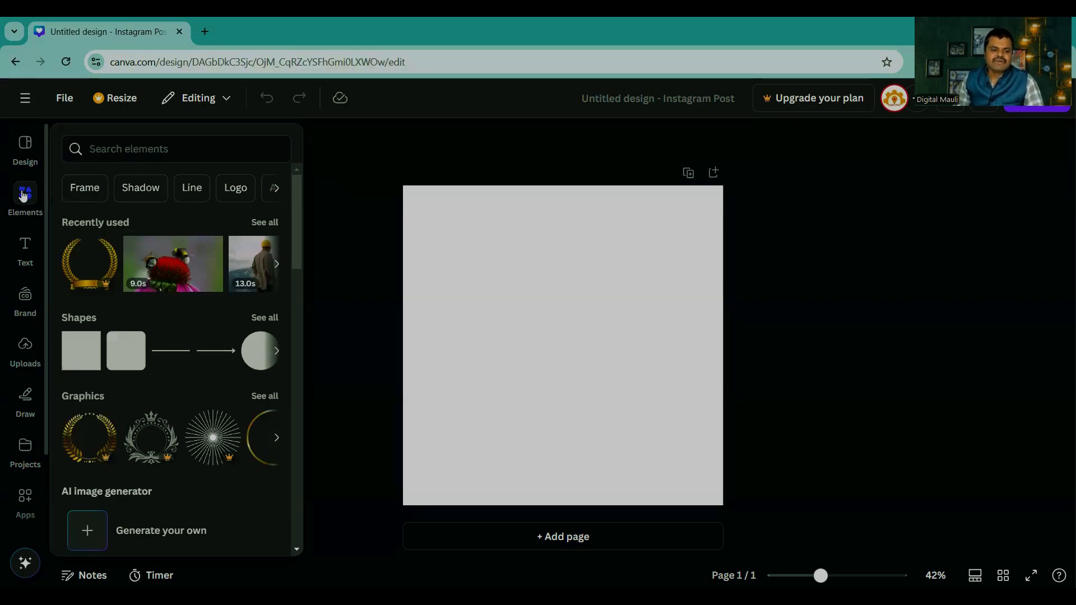
left_click(23, 197)
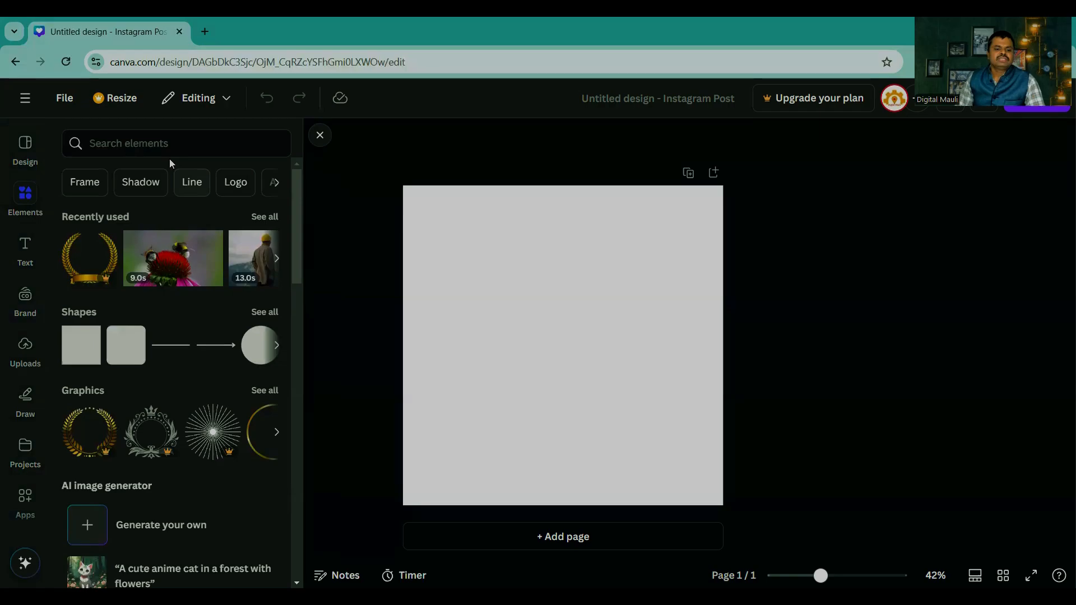
left_click(156, 141)
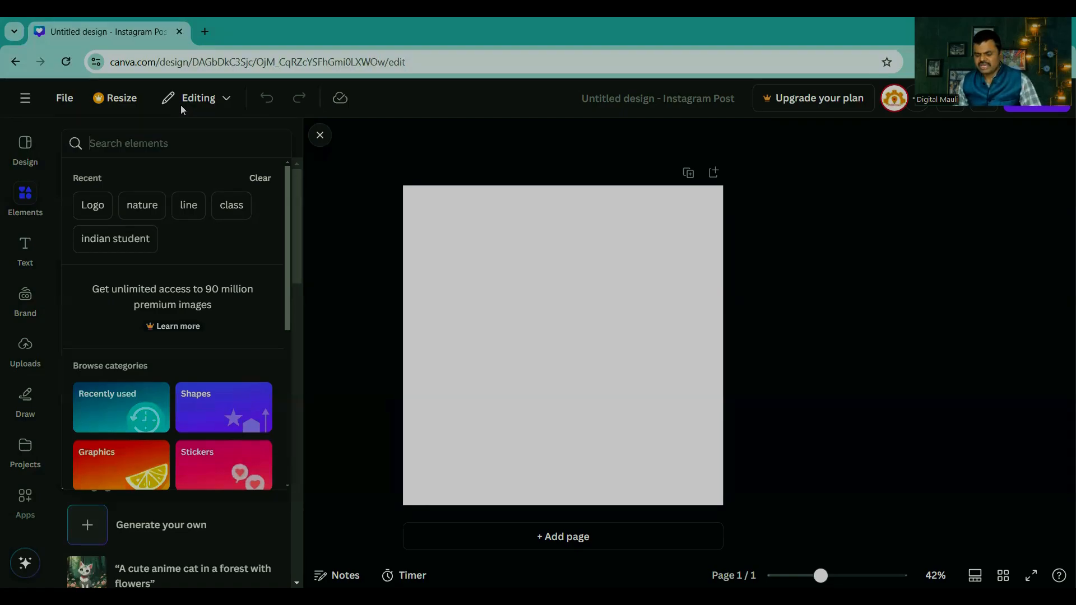
left_click(120, 143)
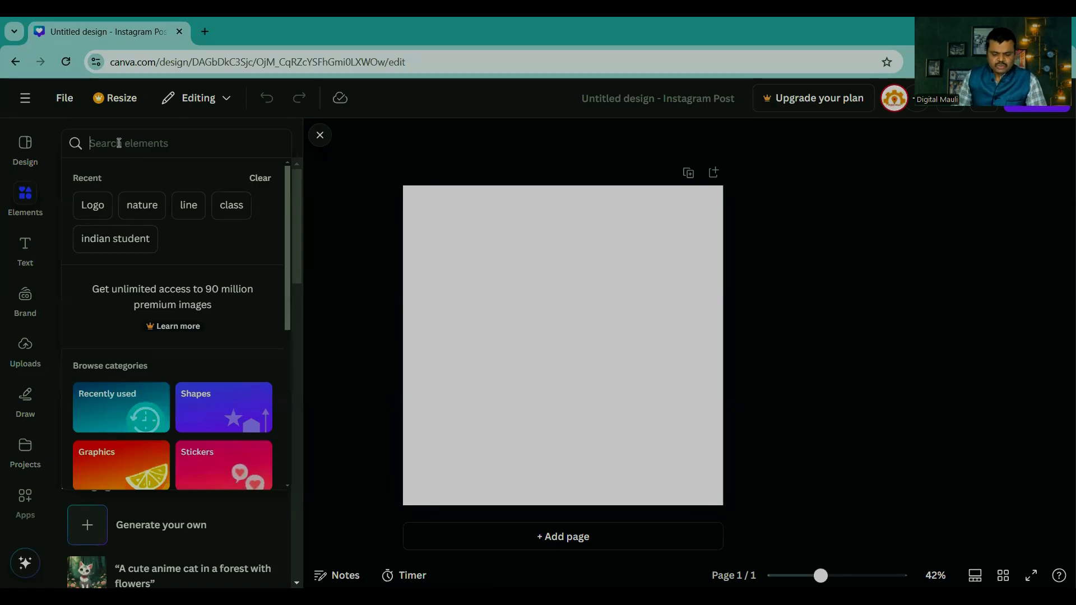
left_click(24, 197)
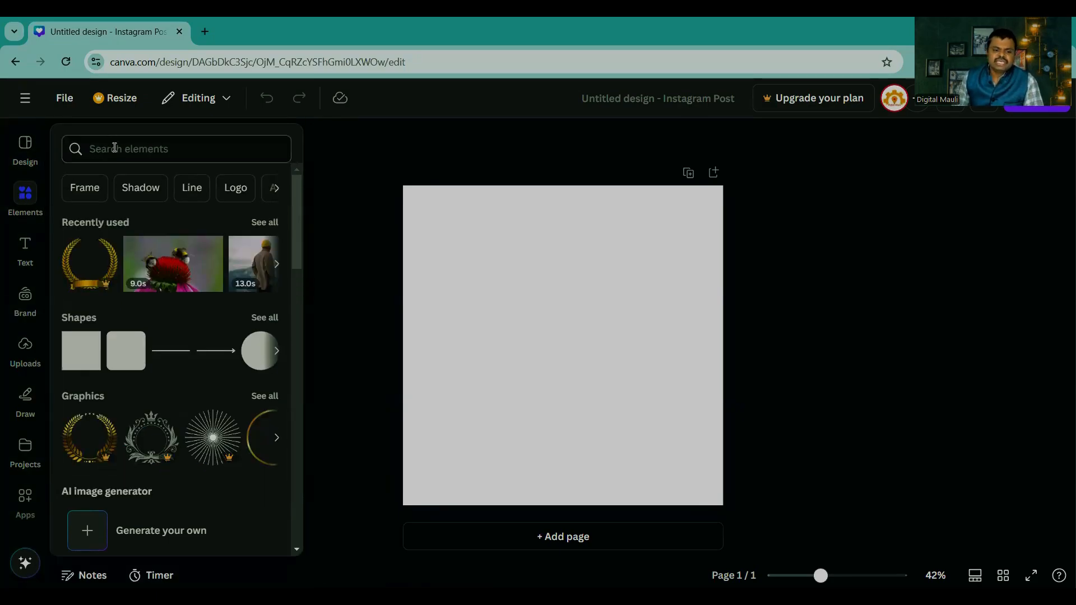
left_click(143, 149)
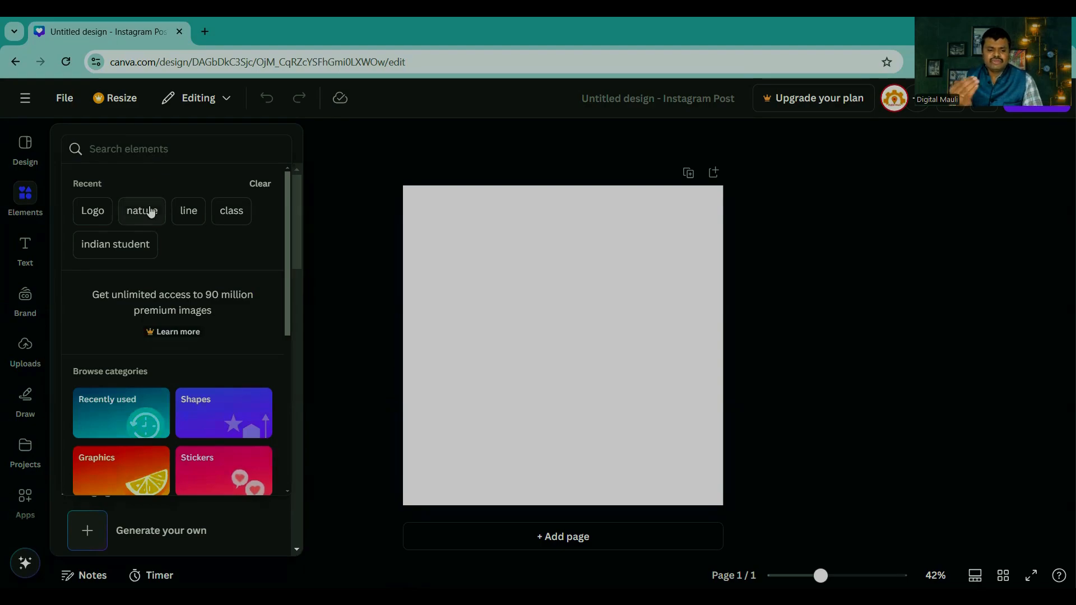
type("maharashtra")
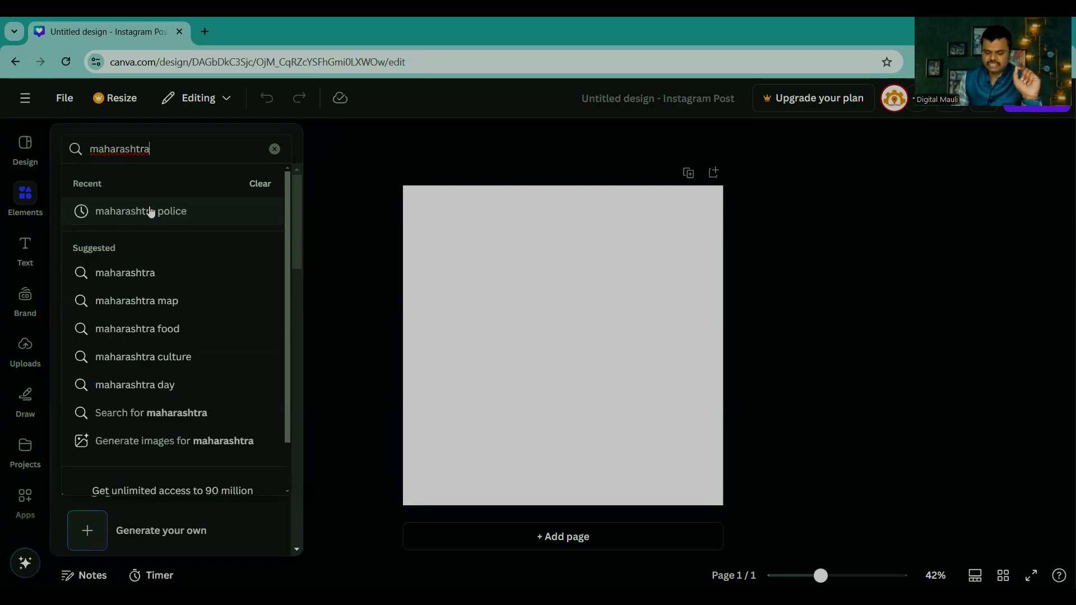
key("Return")
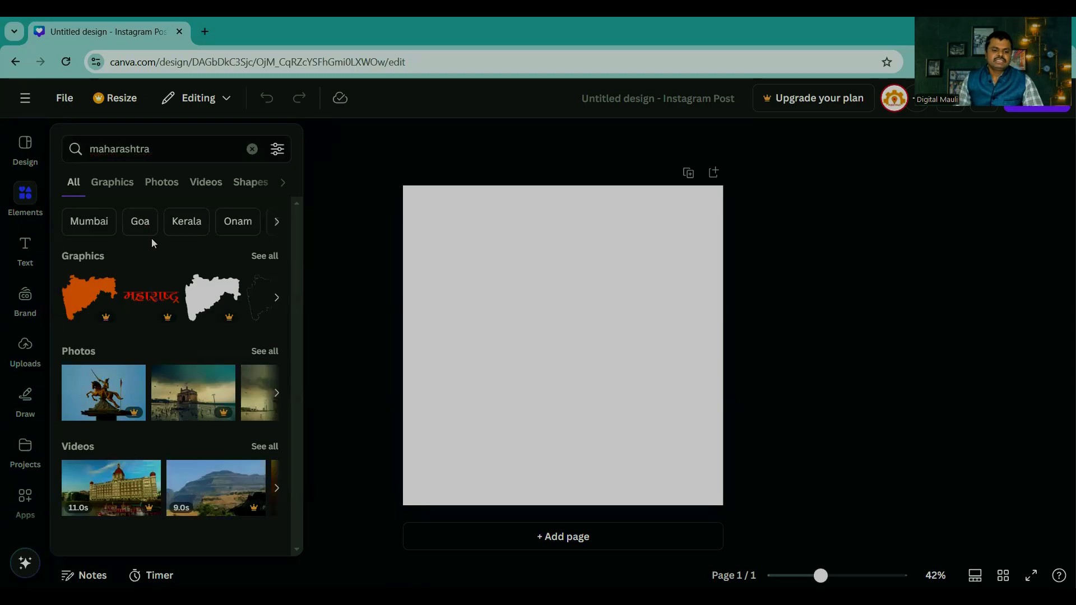
Step: Examine all the Graphics results for "maharashtra", comparing the free and premium items
left_click(265, 255)
scroll(179, 311, "down", 10)
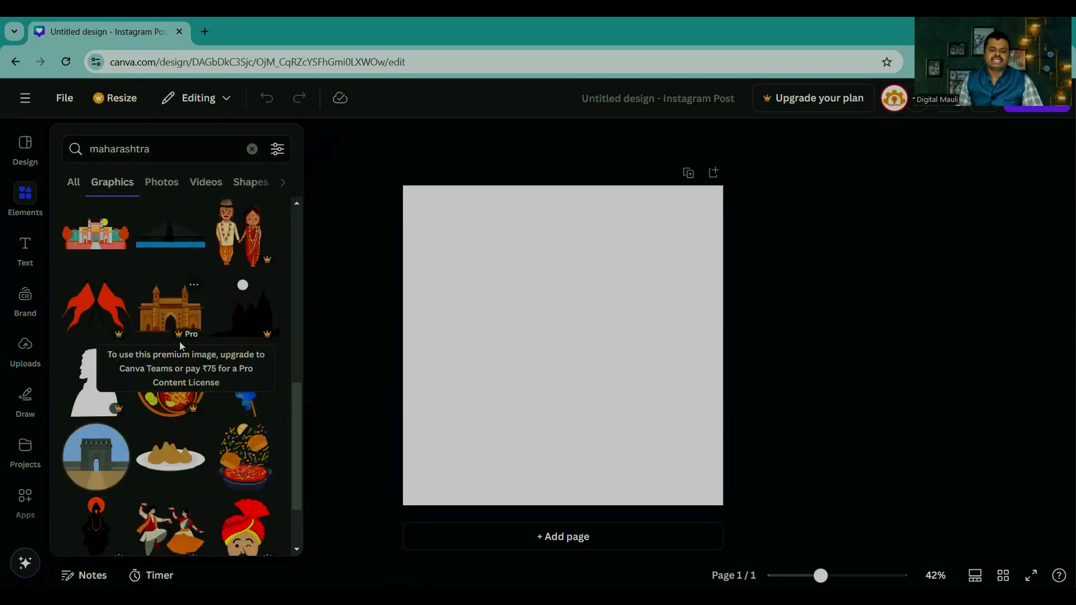
scroll(185, 347, "down", 4)
scroll(205, 357, "down", 5)
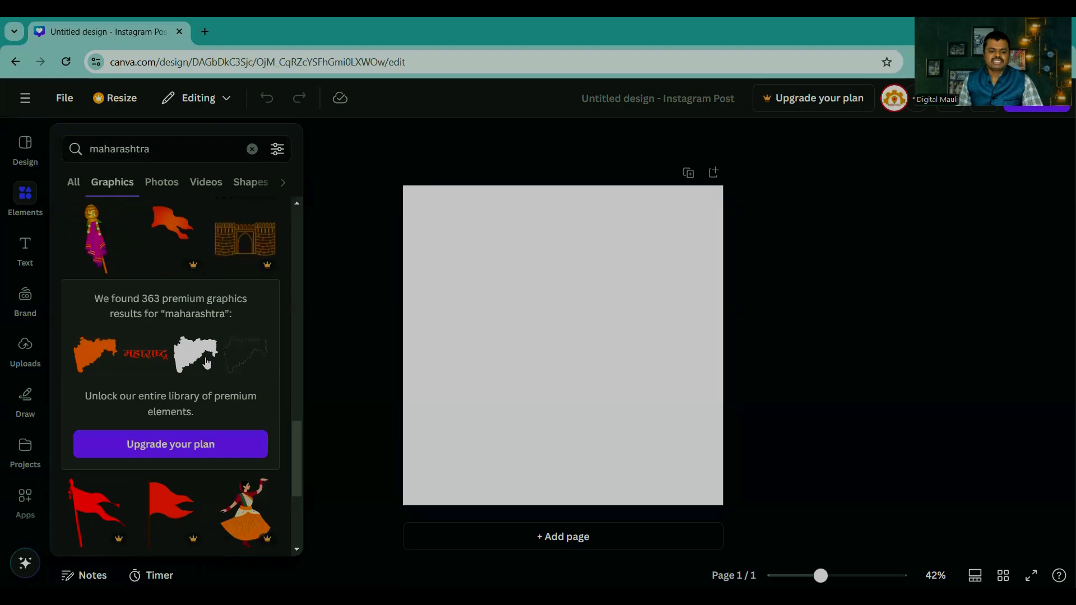
scroll(205, 365, "down", 8)
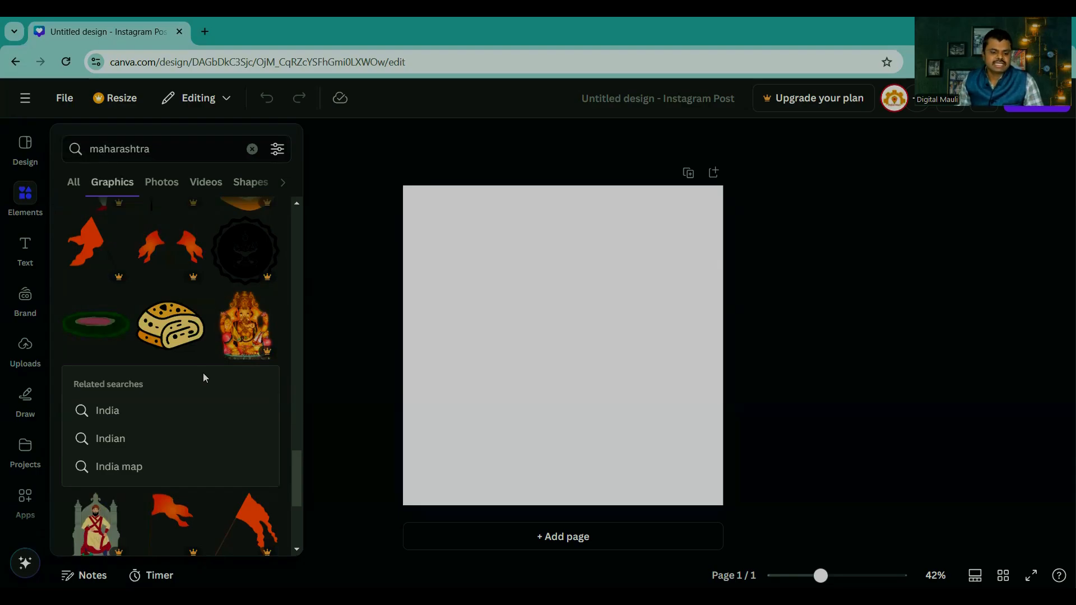
scroll(203, 374, "down", 10)
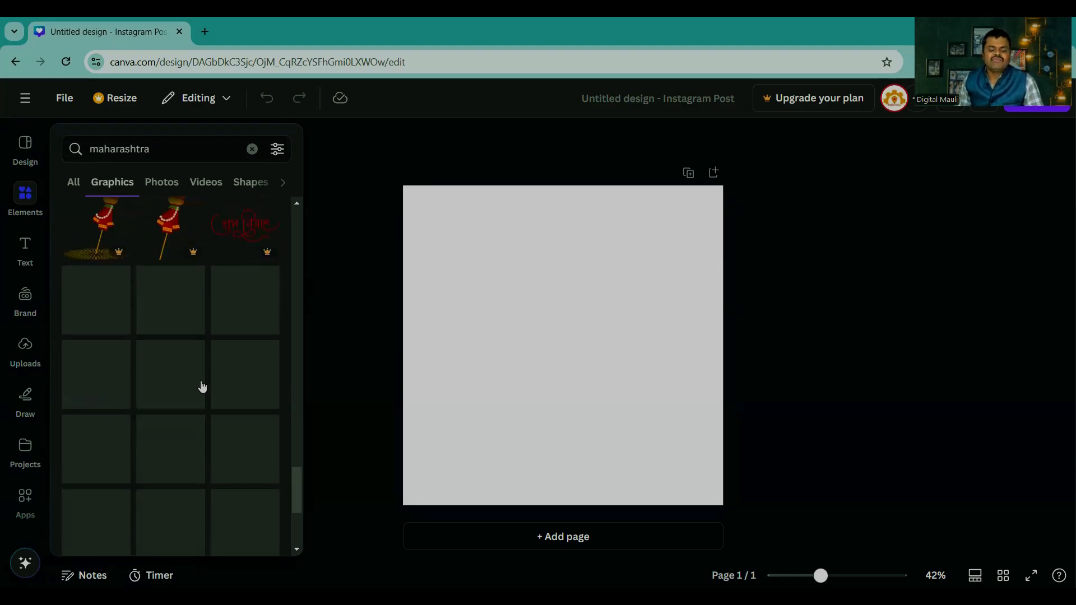
scroll(202, 386, "down", 6)
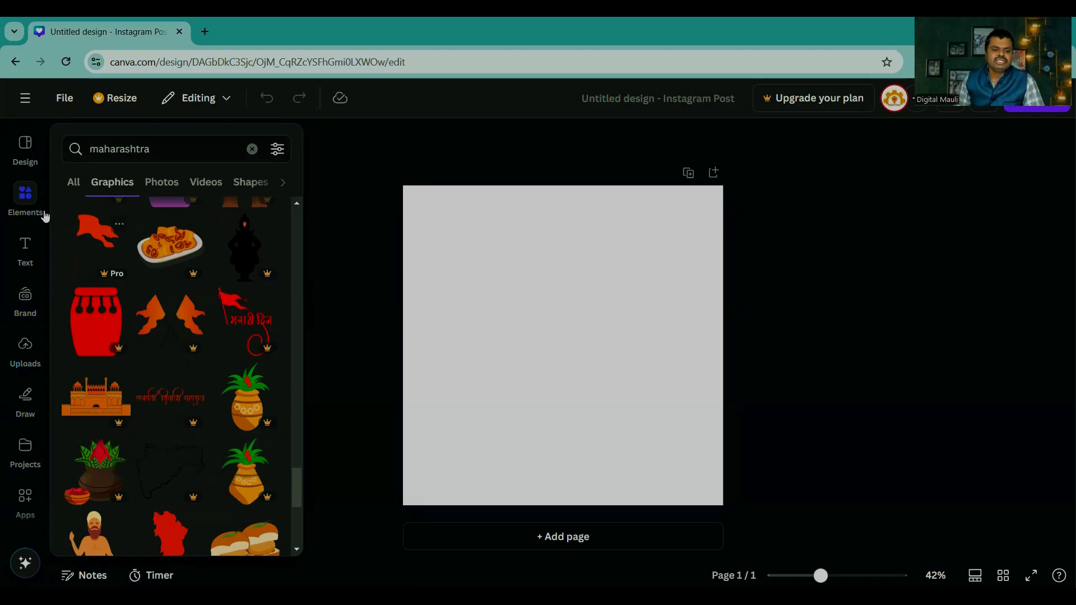
scroll(183, 373, "down", 5)
scroll(183, 372, "down", 2)
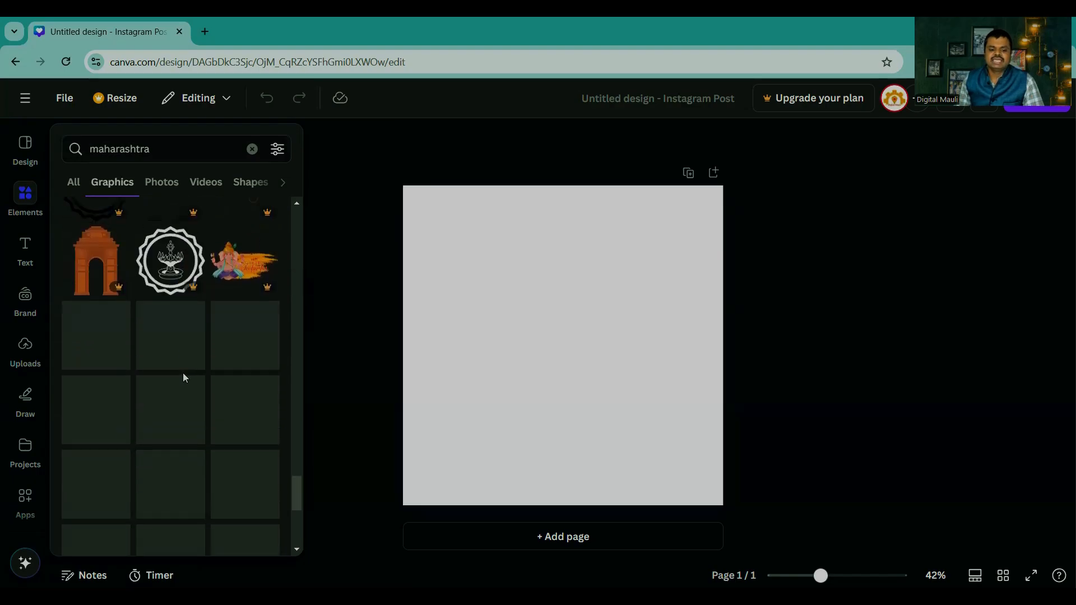
Step: Add the graphic of a filled bun on a plate from the full "maharashtra" Graphics results to the blank page
left_click(73, 183)
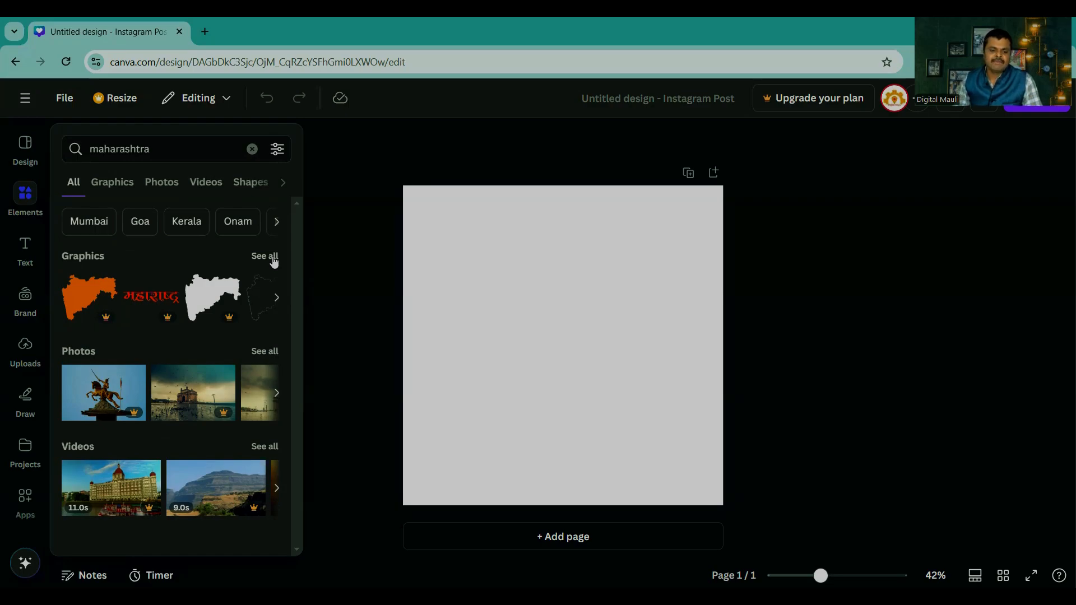
left_click(272, 258)
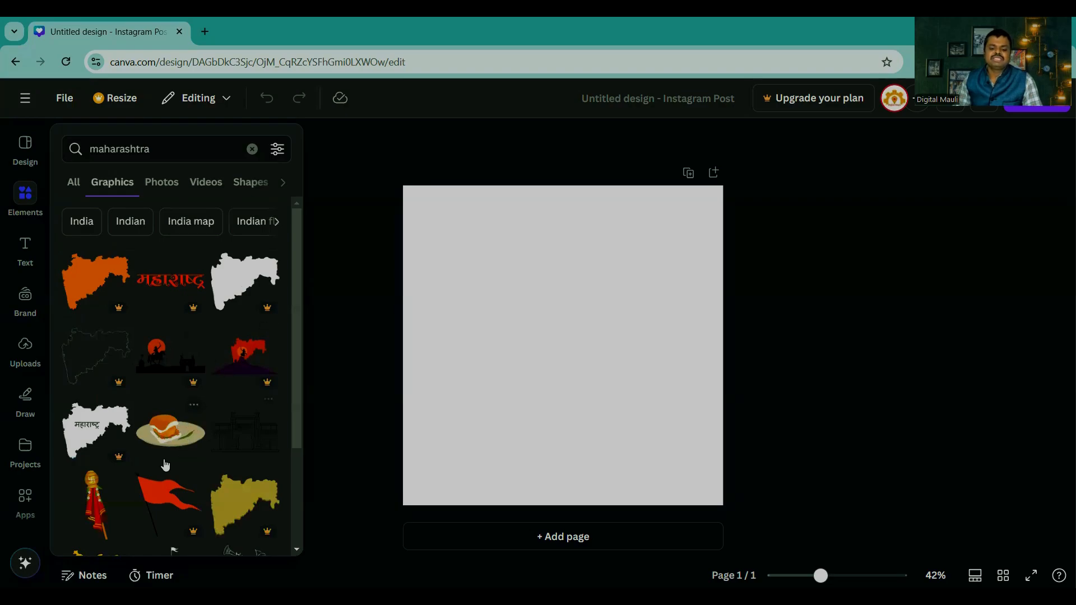
left_click(173, 433)
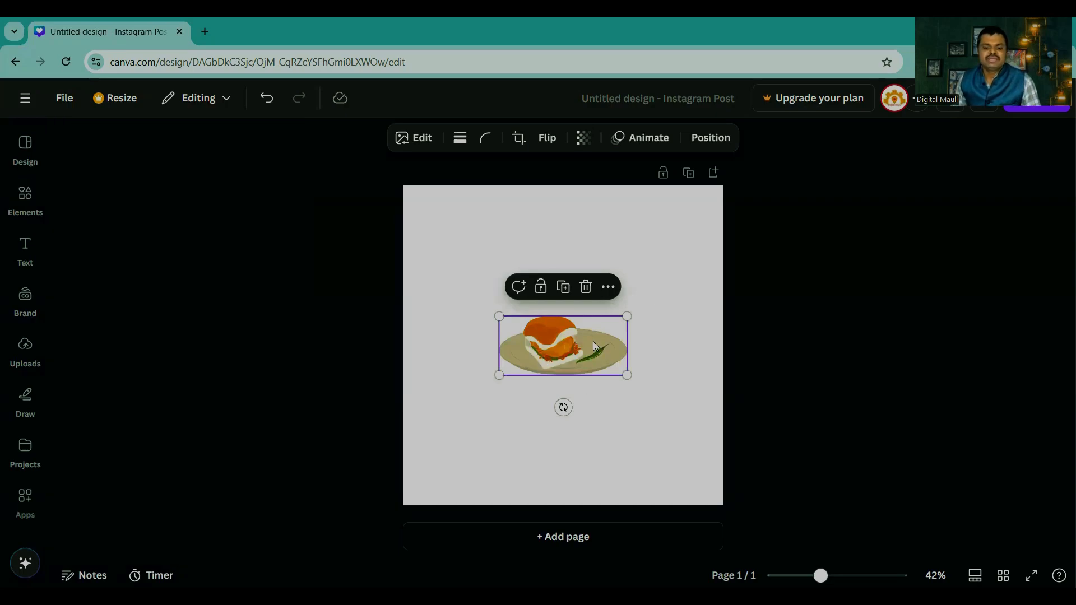
left_click(639, 257)
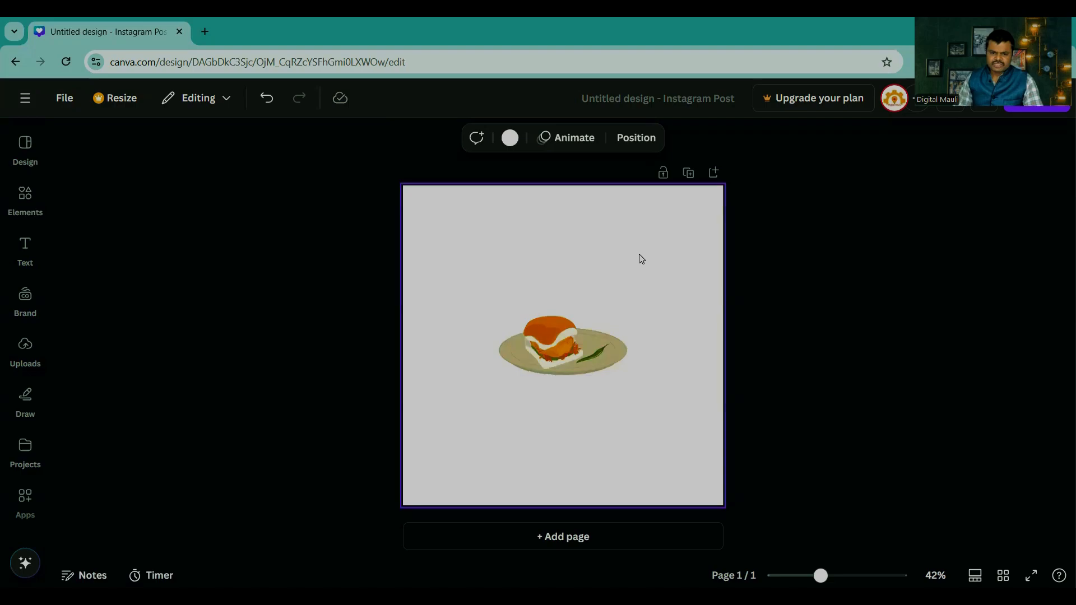
Step: Set the page background to the light green default solid colour
left_click(509, 138)
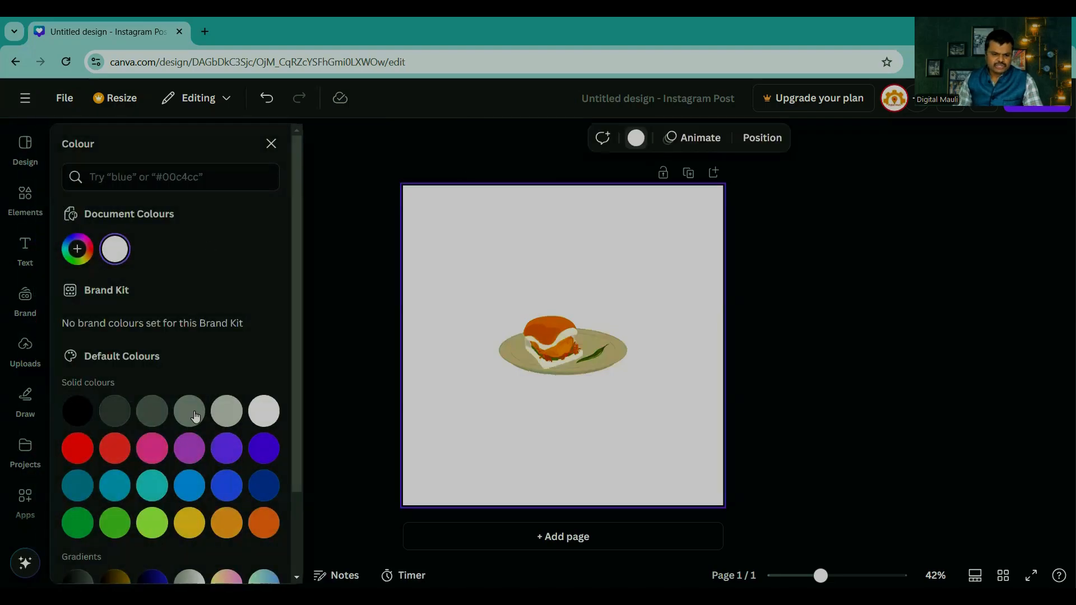
left_click(152, 523)
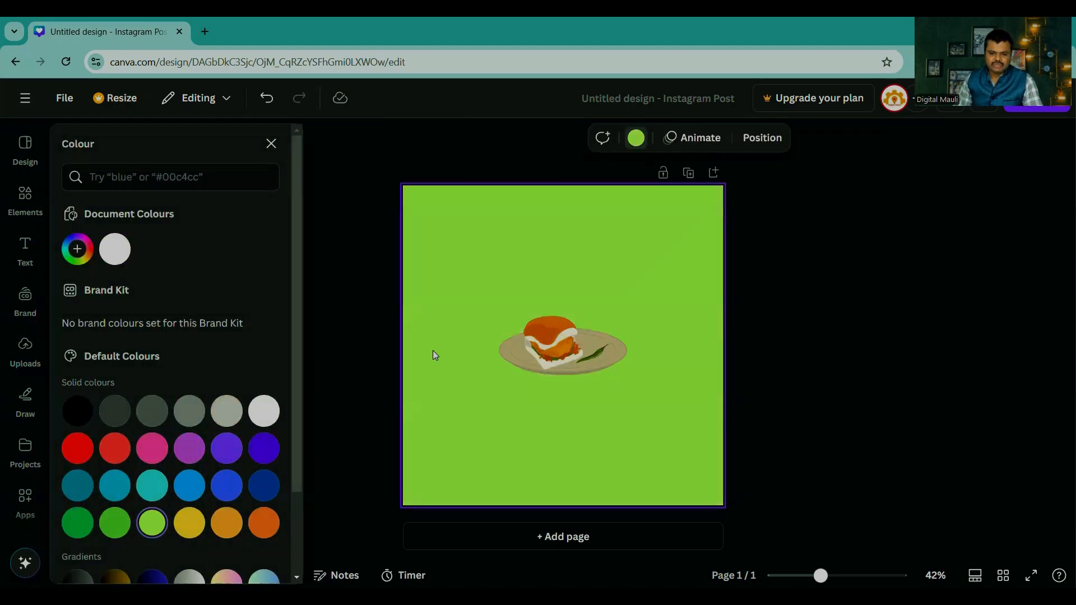
Step: Enlarge the bun graphic to nearly the full page width and move it to the upper part of the page
left_click(553, 345)
left_click_drag(500, 316, 413, 276)
left_click_drag(627, 376, 712, 414)
left_click_drag(612, 354, 615, 355)
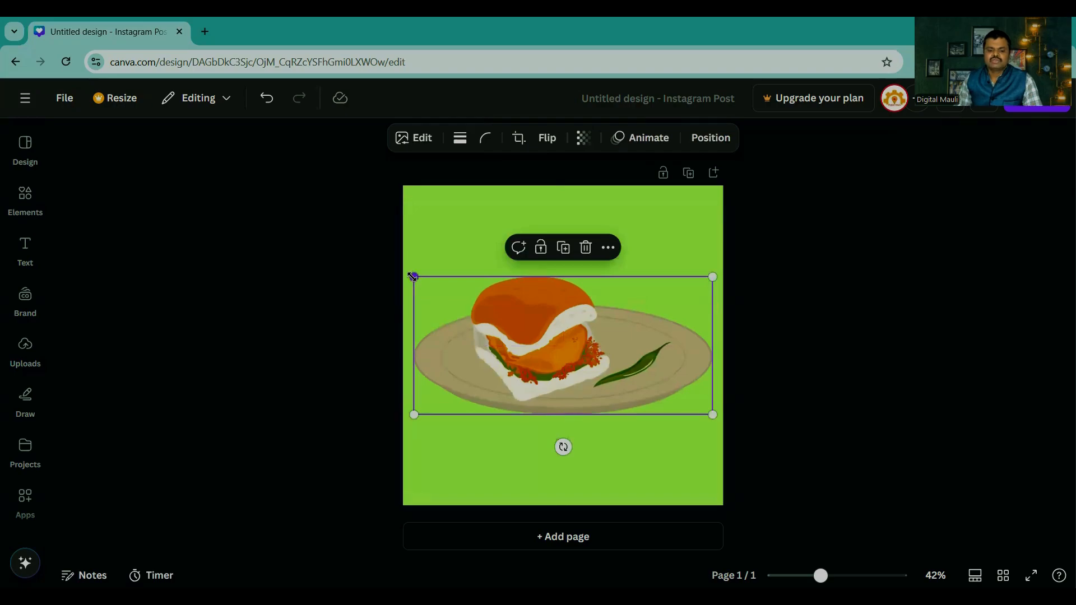
left_click_drag(413, 276, 410, 275)
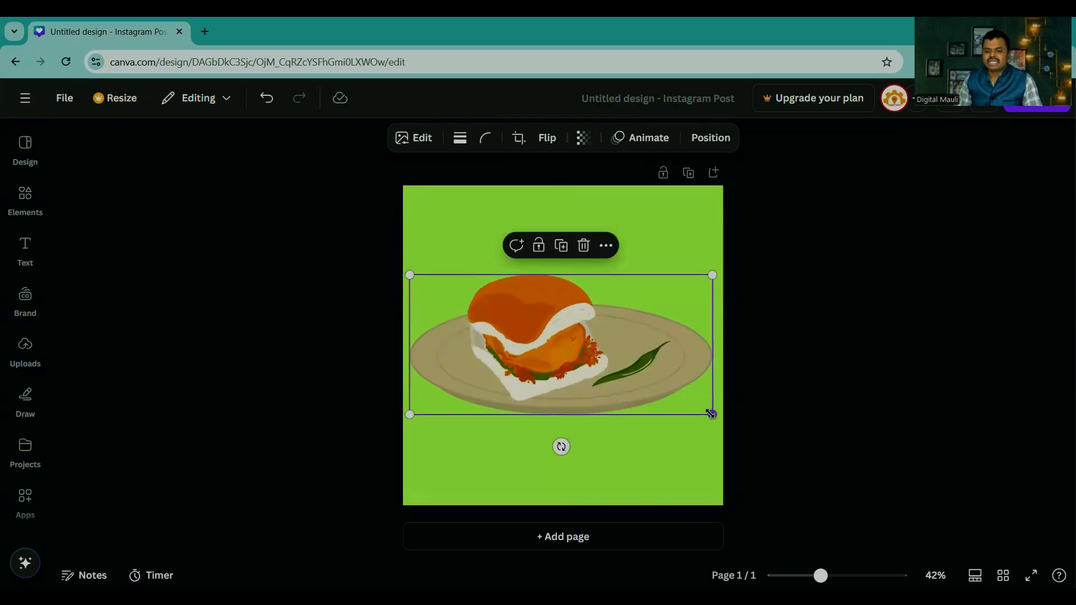
left_click_drag(711, 414, 719, 417)
left_click(765, 389)
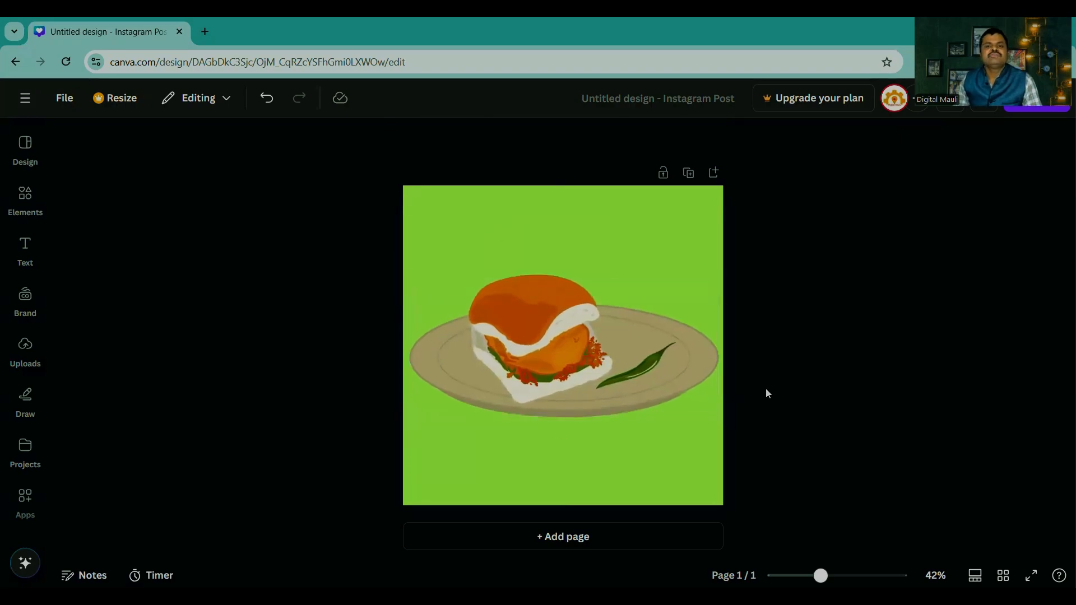
left_click(521, 315)
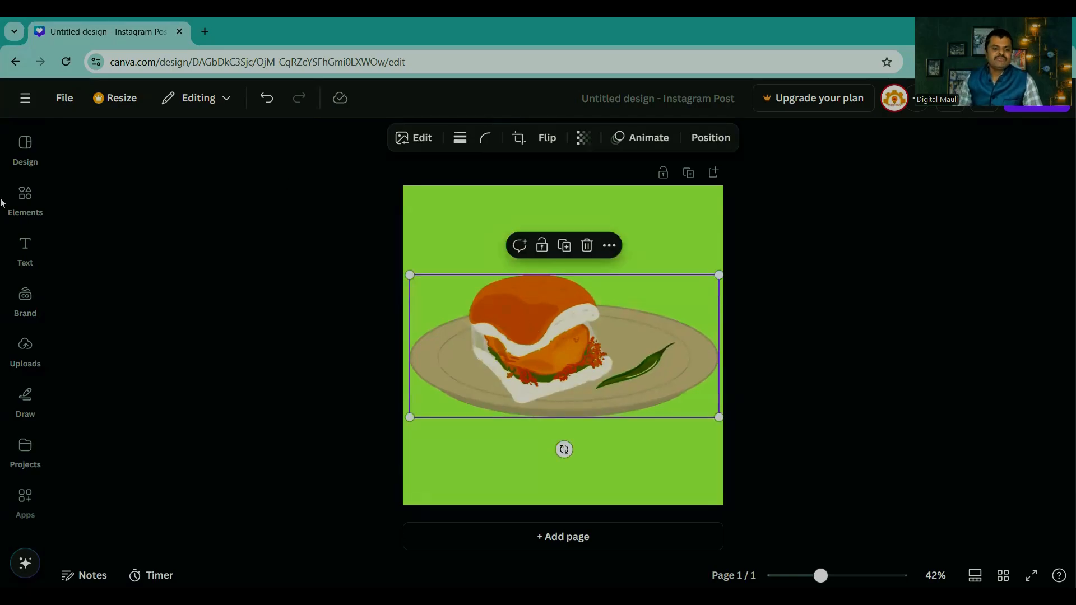
left_click_drag(611, 287, 569, 251)
Step: Add the free Ganesh procession photo from the full "maharashtra" Photos results and enlarge it to the page's full height
left_click(26, 199)
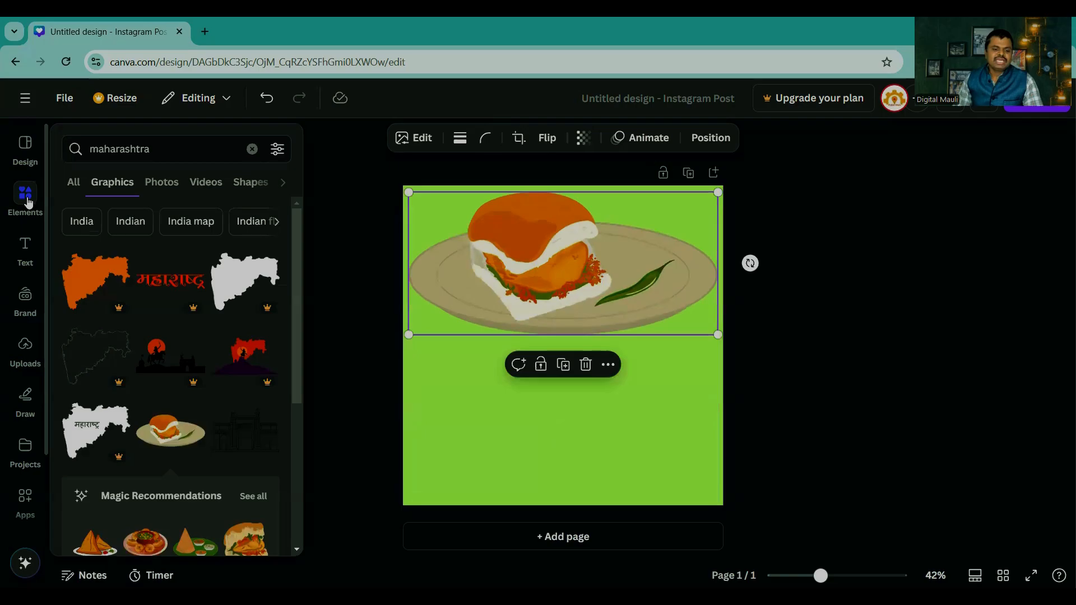
left_click(75, 185)
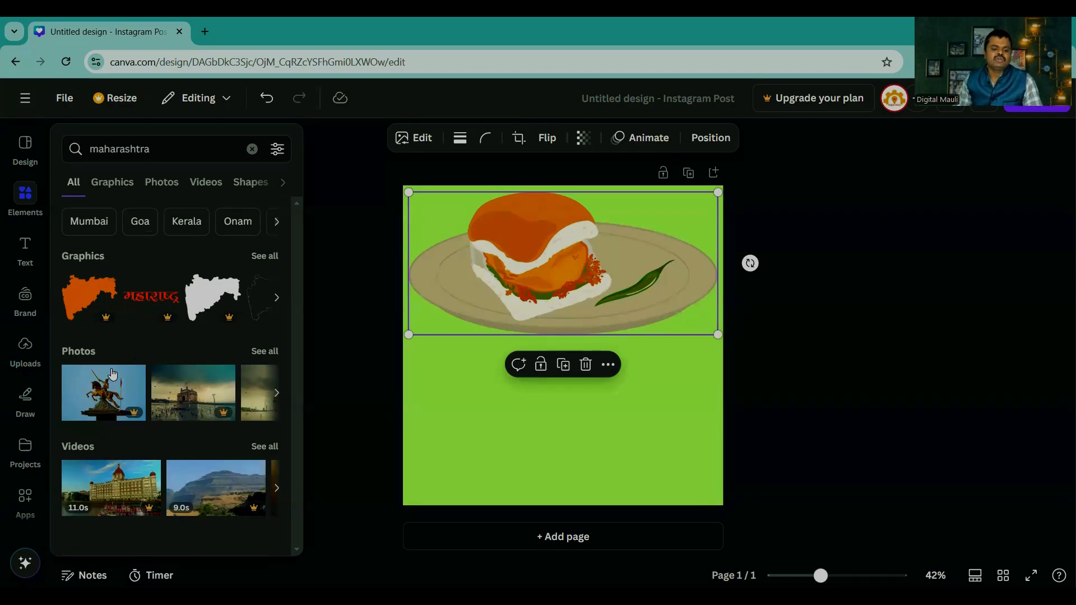
left_click(265, 351)
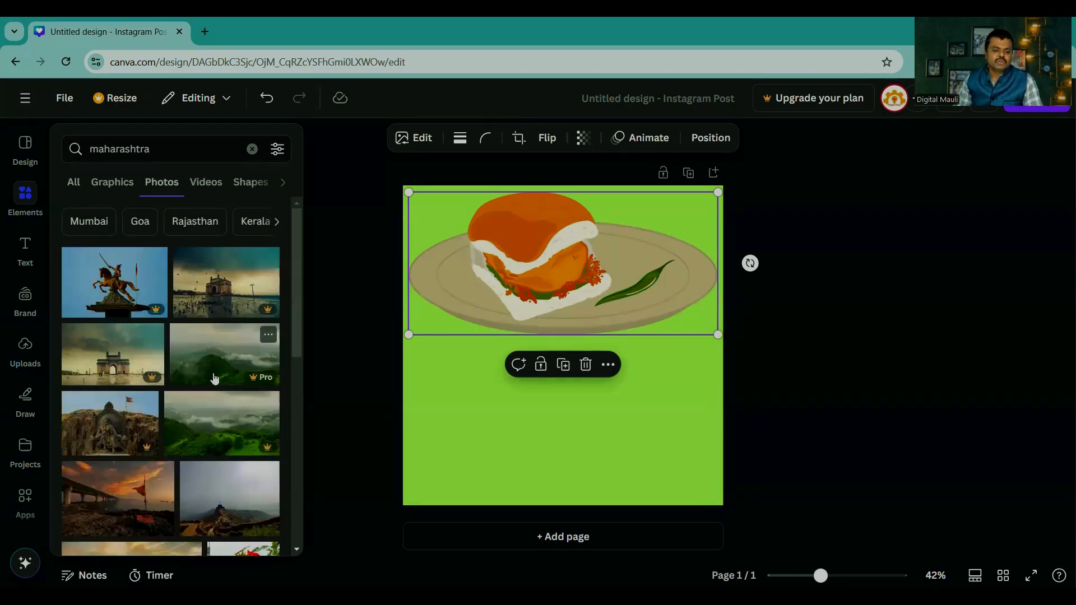
scroll(214, 379, "down", 5)
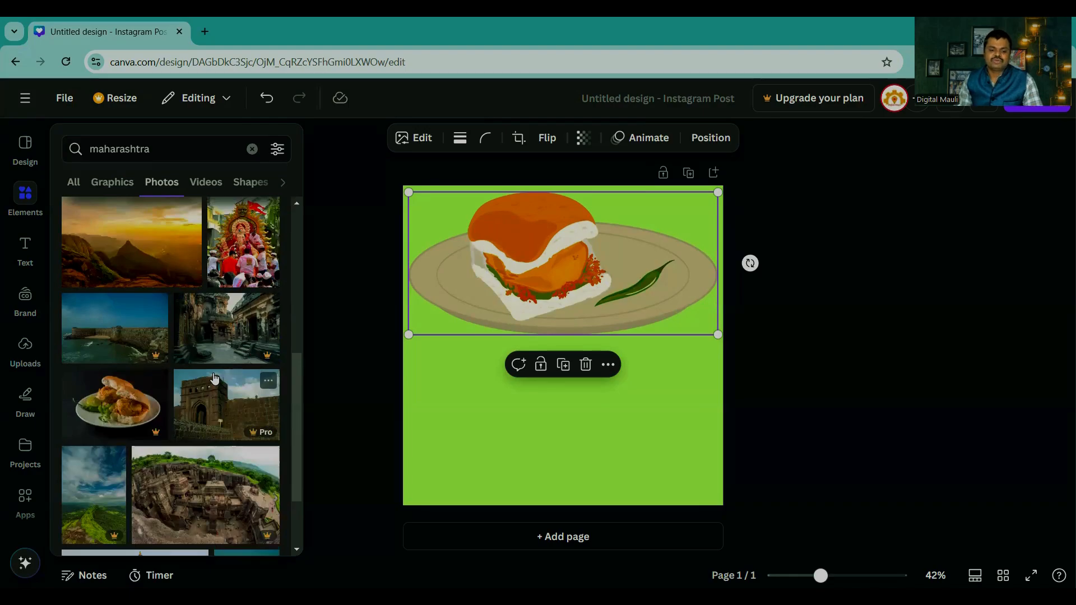
left_click(229, 249)
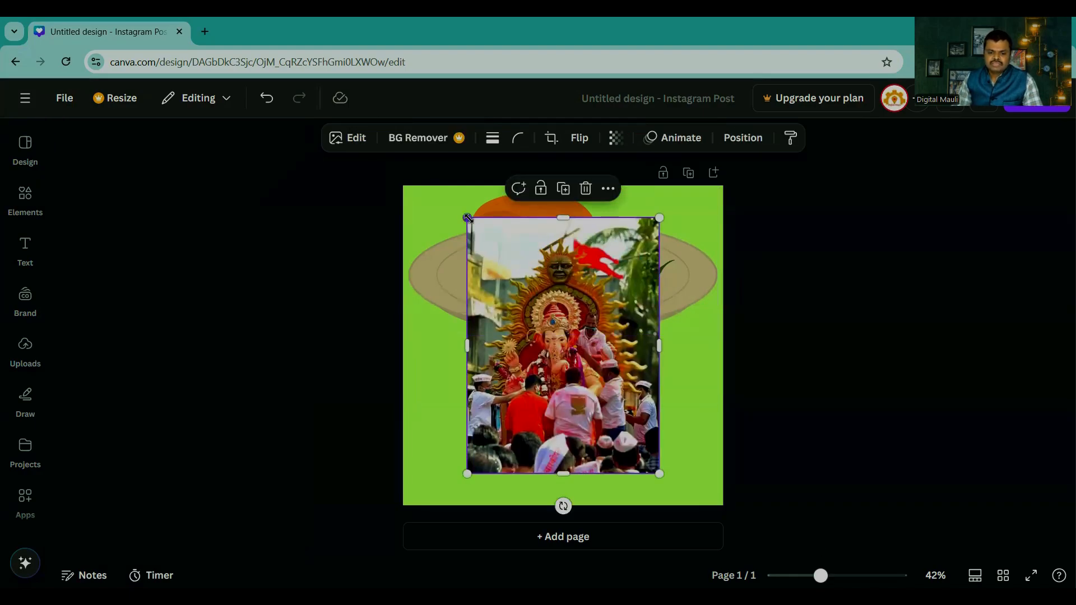
left_click_drag(467, 218, 443, 186)
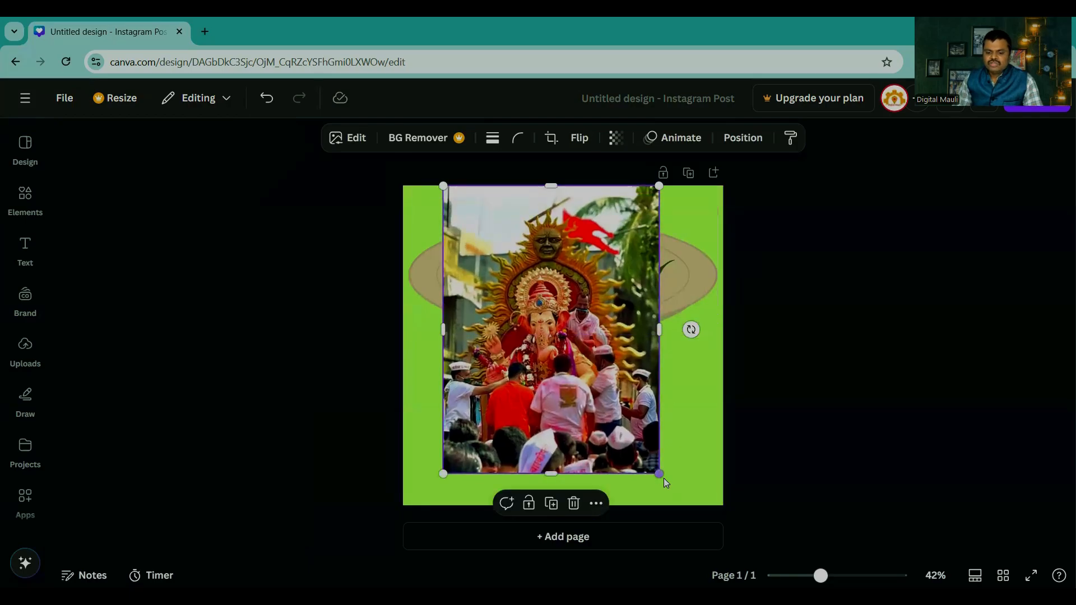
left_click_drag(664, 479, 682, 507)
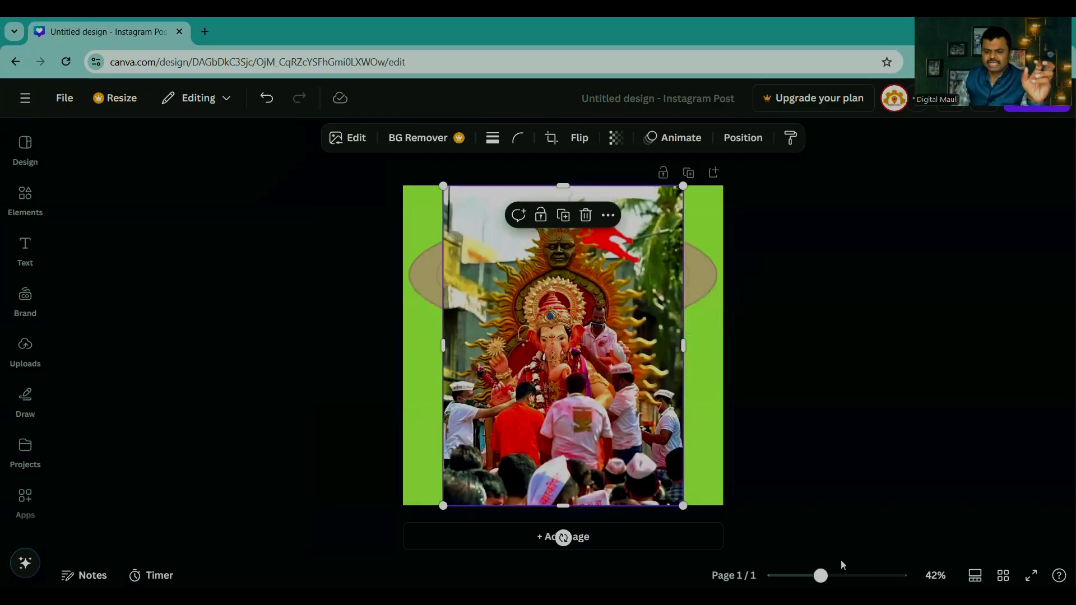
Step: Add the photo of the seated vendor in a white cap, enlarge it beyond the page width and align it with the page's lower edge
mouse_move(820, 575)
left_mouse_down()
mouse_move(875, 576)
mouse_move(821, 571)
mouse_move(836, 576)
left_mouse_up()
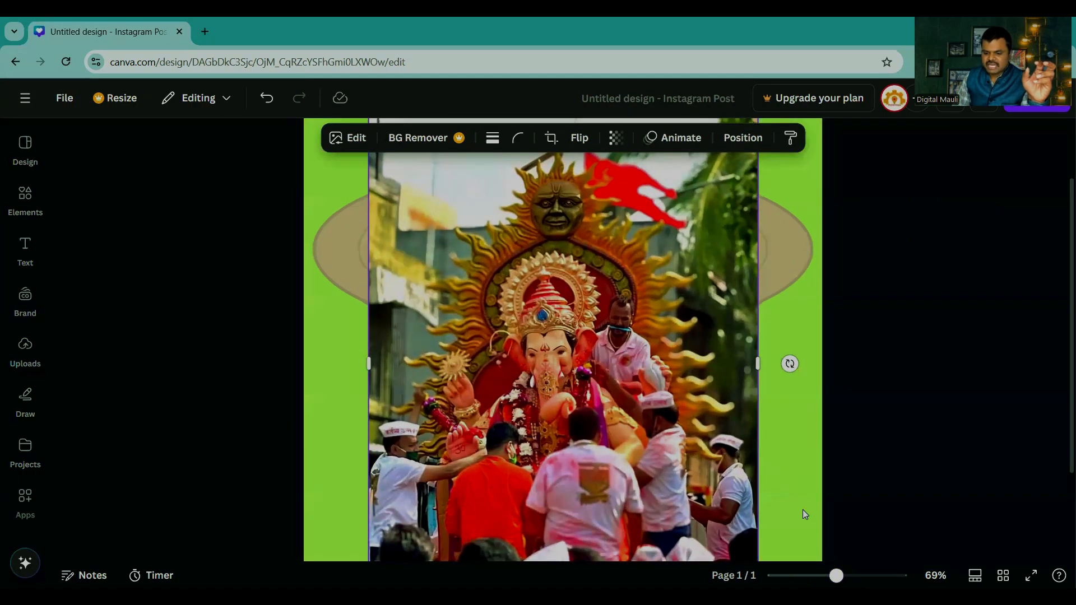
left_click_drag(836, 575, 816, 575)
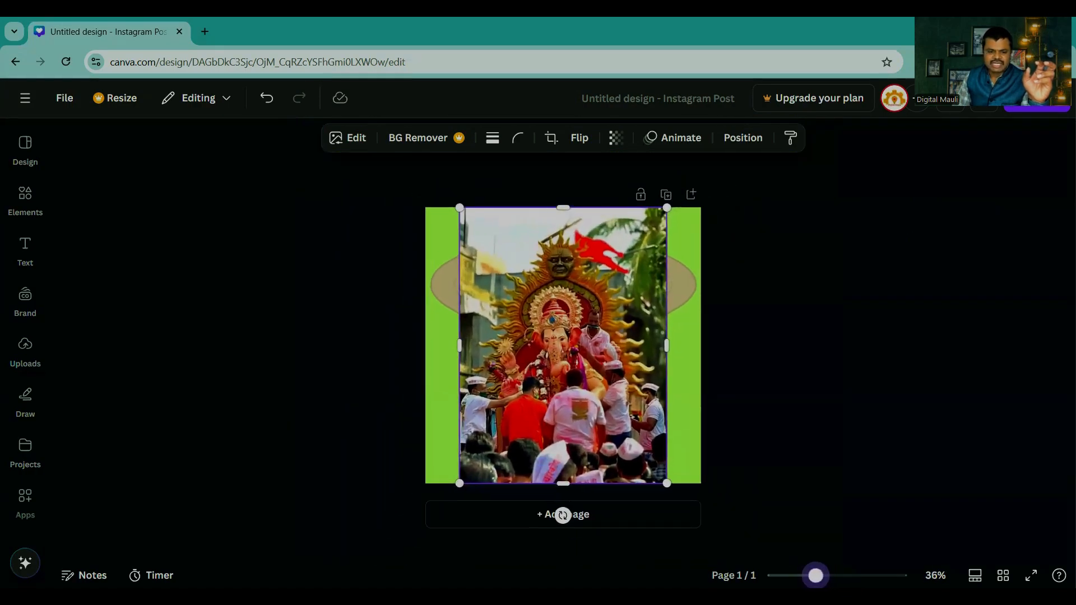
left_click(34, 195)
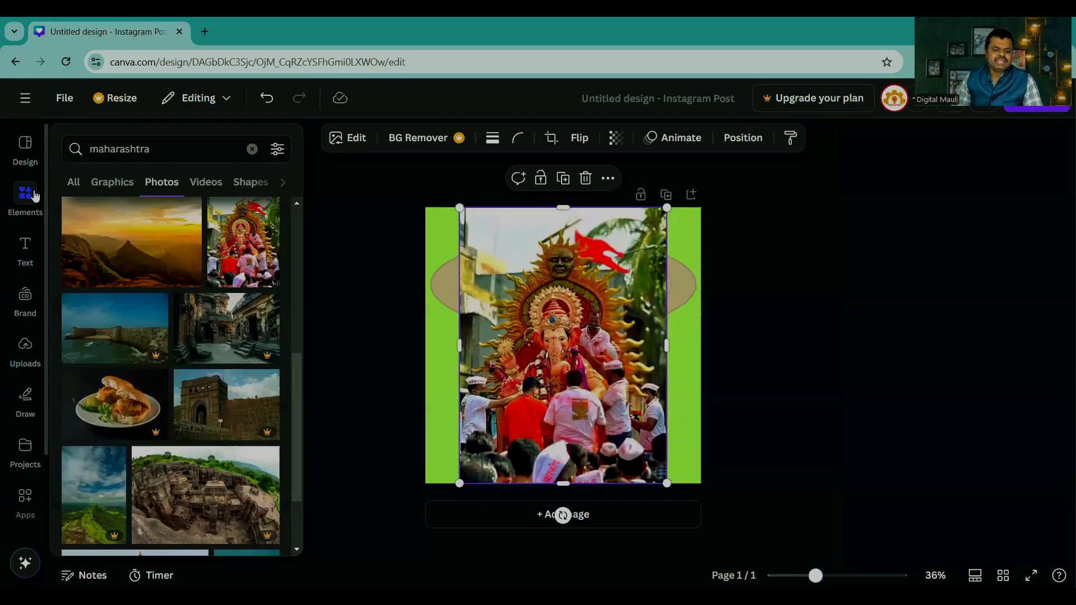
scroll(159, 381, "down", 3)
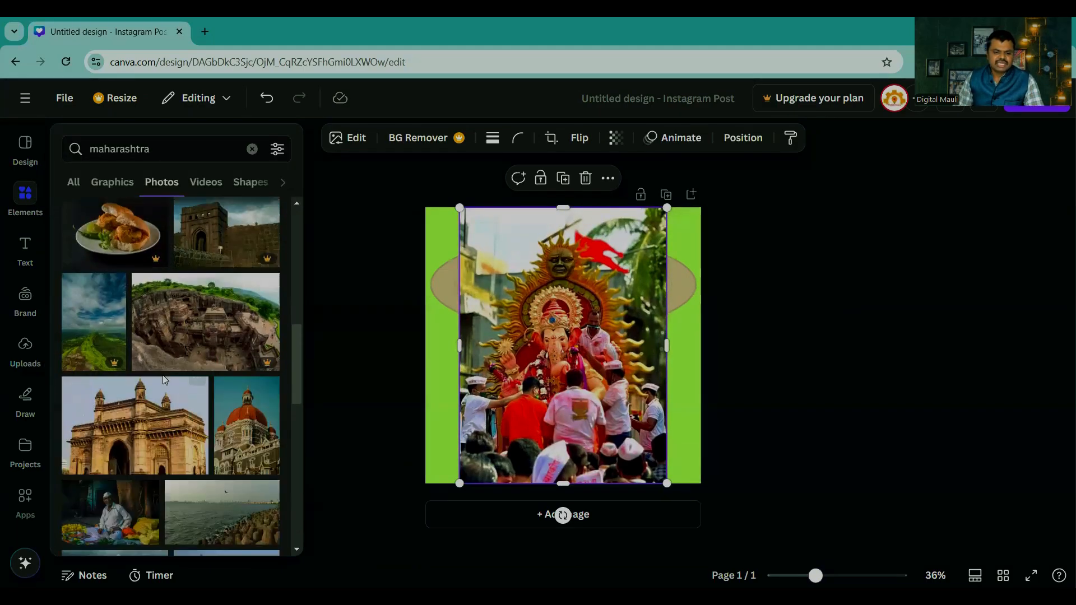
scroll(165, 380, "down", 4)
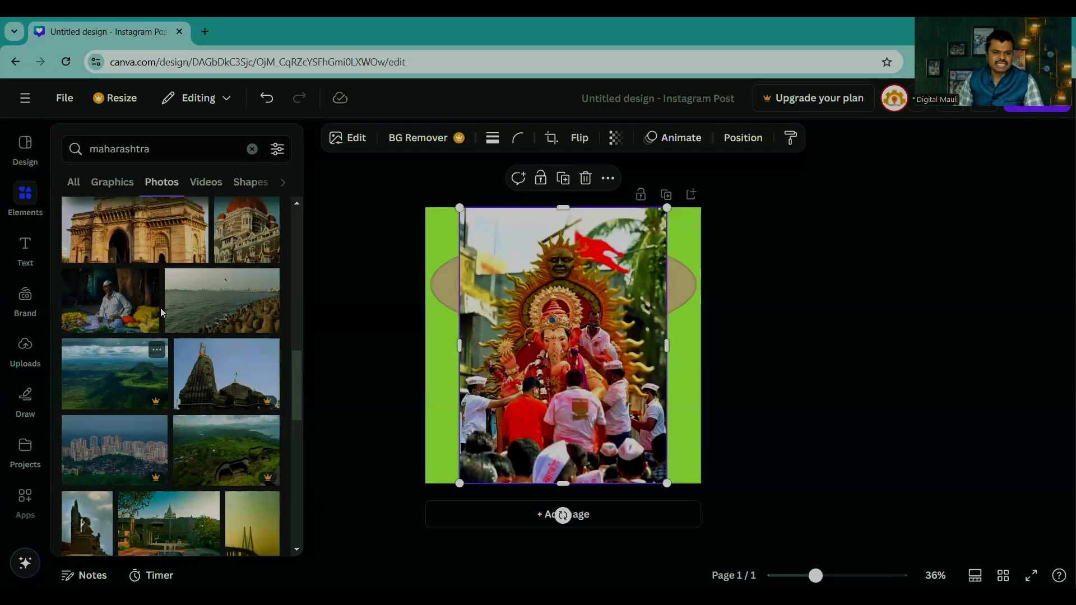
left_click(119, 302)
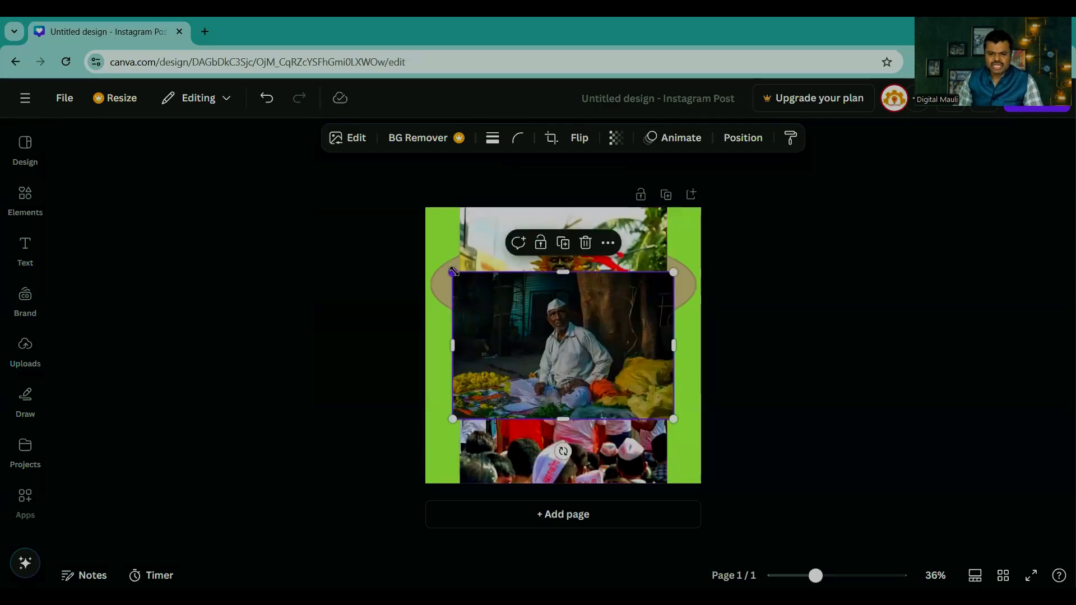
left_click_drag(454, 272, 364, 213)
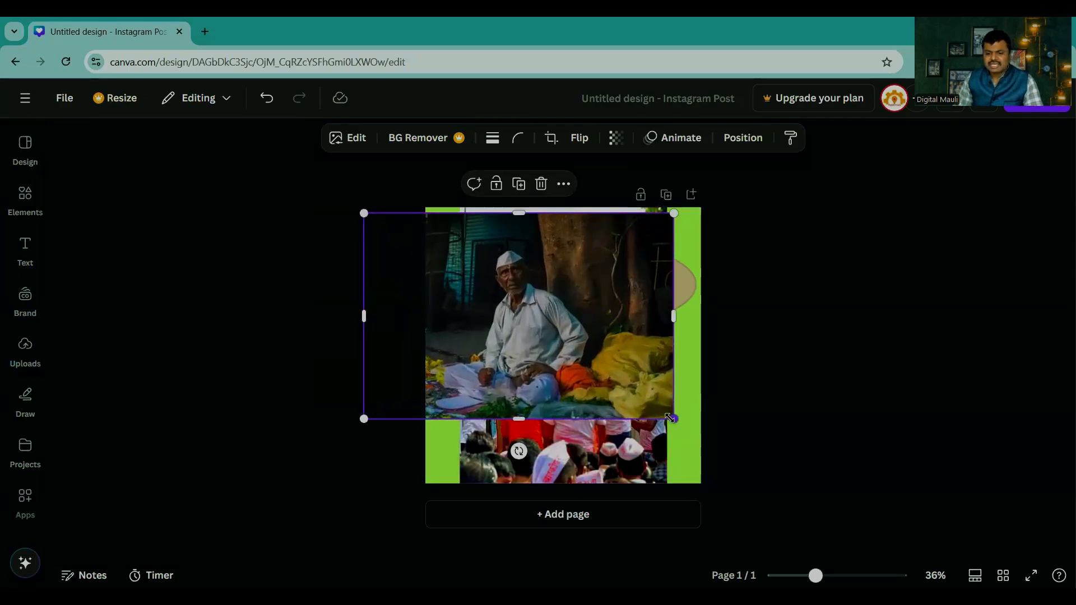
left_click_drag(669, 416, 757, 474)
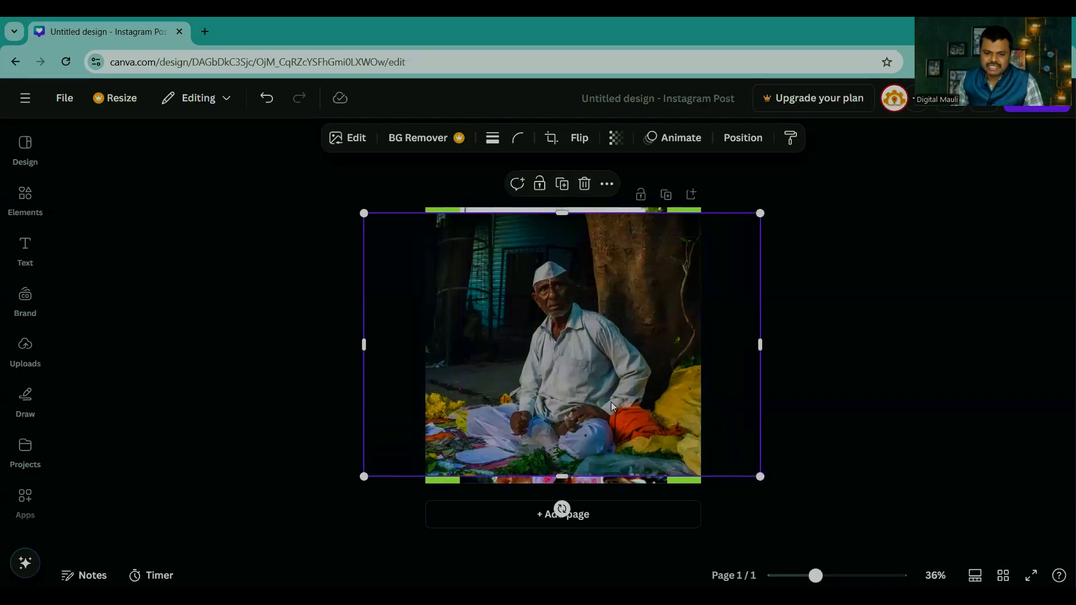
left_click_drag(610, 401, 605, 399)
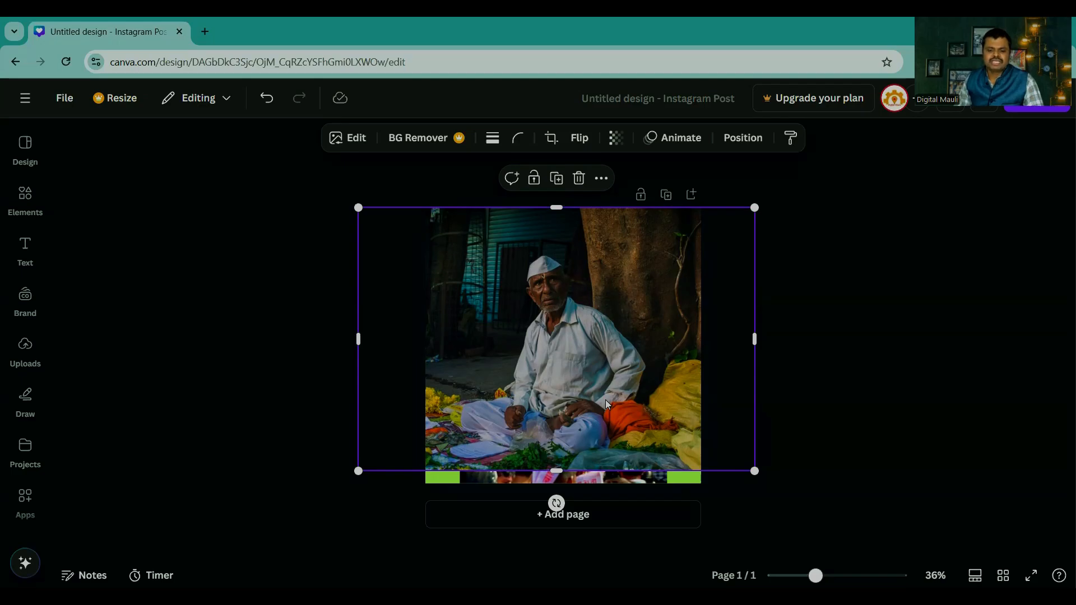
left_click_drag(548, 333, 548, 345)
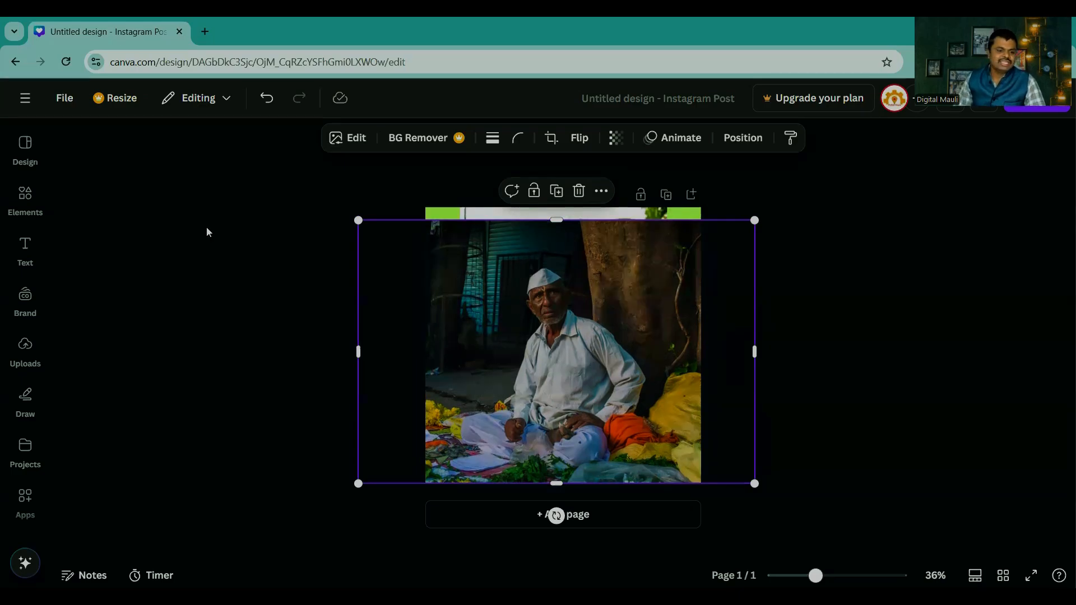
left_click(26, 195)
scroll(179, 337, "down", 5)
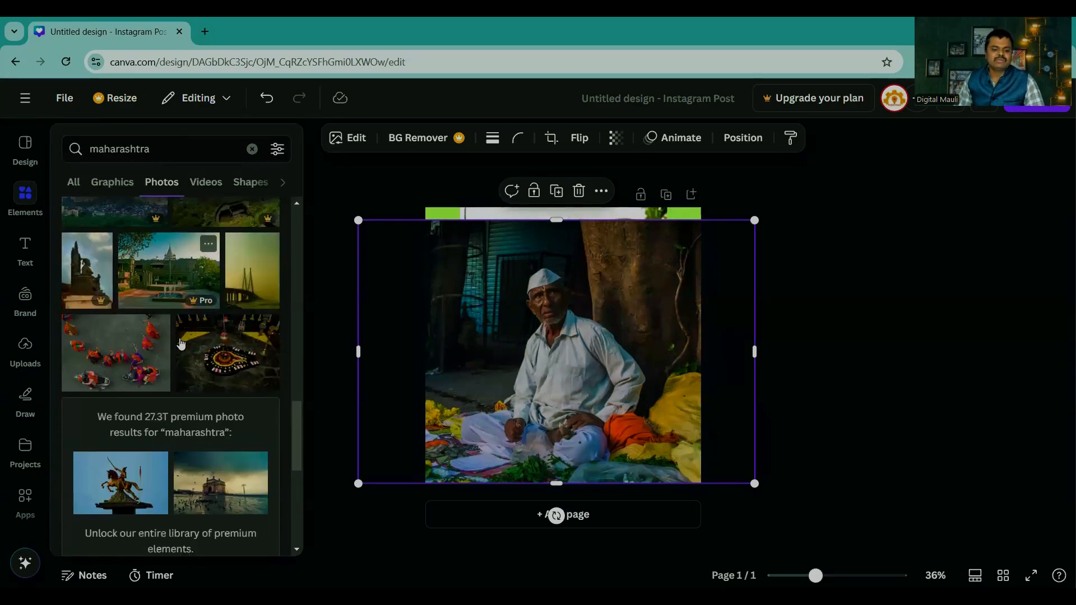
scroll(180, 343, "down", 5)
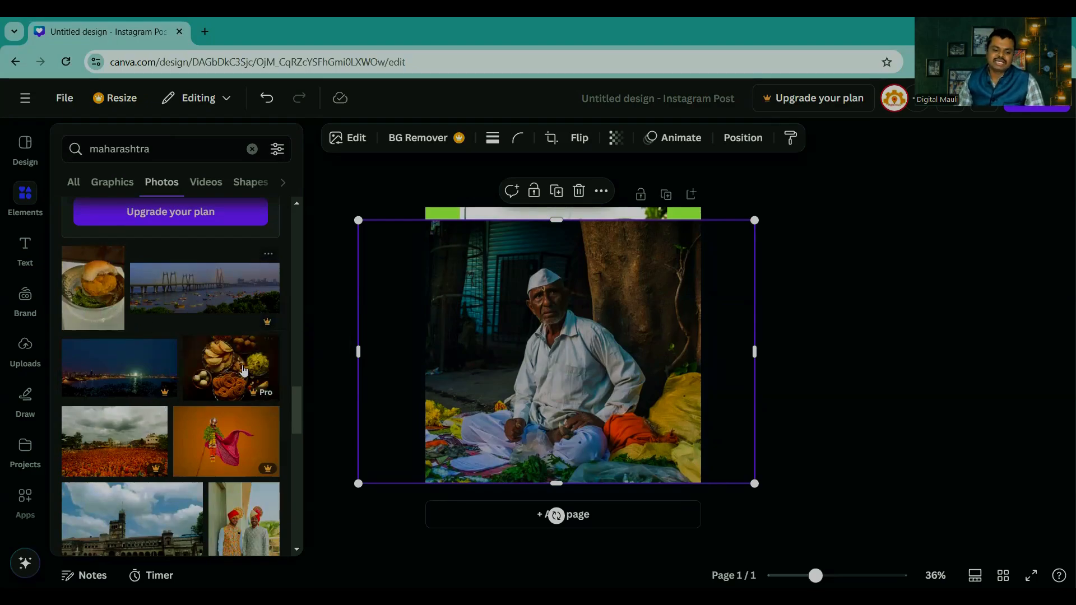
Step: Remove the vendor photo, the Ganesh procession photo and the bun graphic from the page
left_click(500, 337)
left_click_drag(502, 337, 527, 335)
left_click_drag(620, 309, 235, 330)
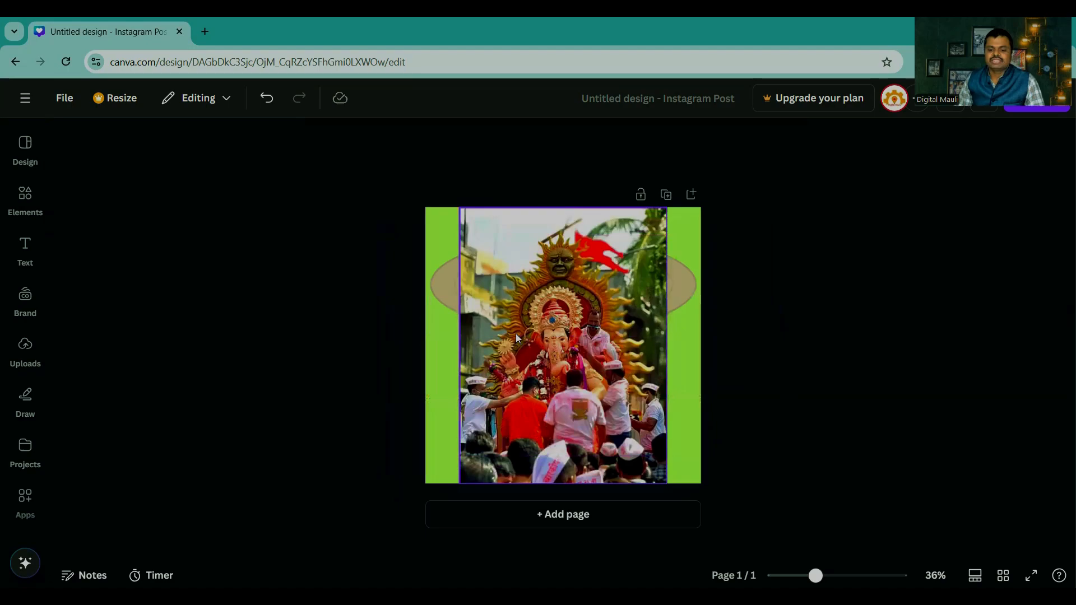
left_click_drag(549, 344, 263, 344)
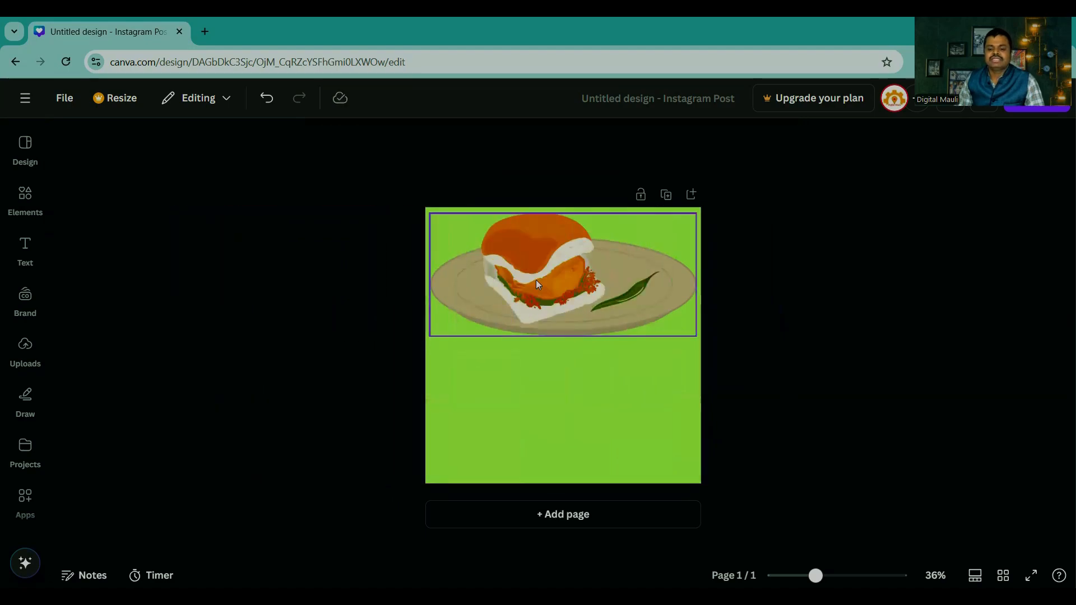
left_click_drag(536, 280, 223, 305)
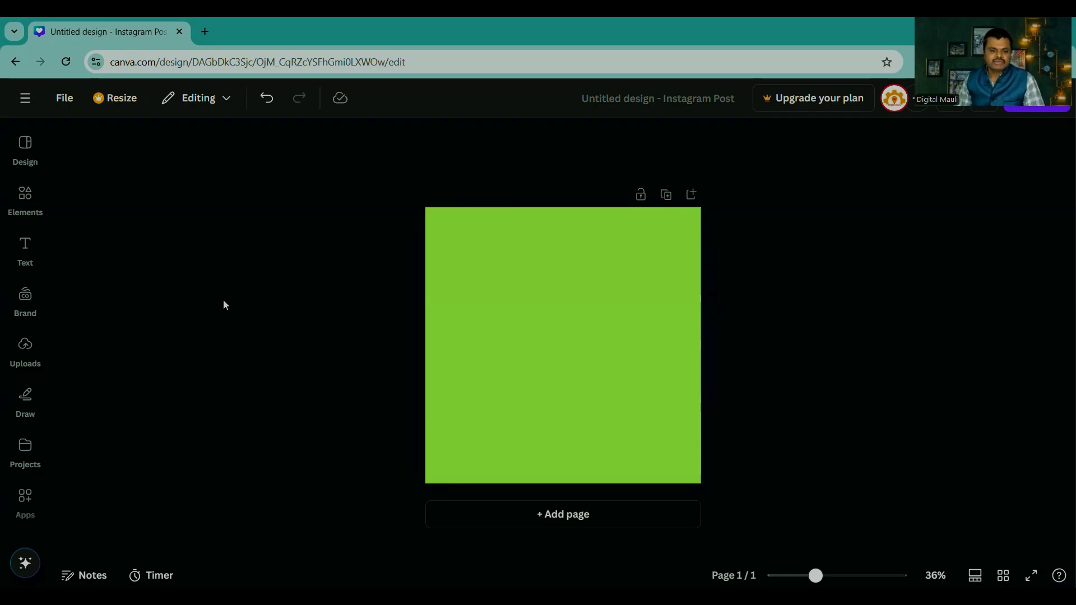
Step: Try an enlarged photo of two men in turbans from the "maharashtra" Photos results on the page and remove it again
mouse_move(24, 204)
scroll(176, 349, "down", 4)
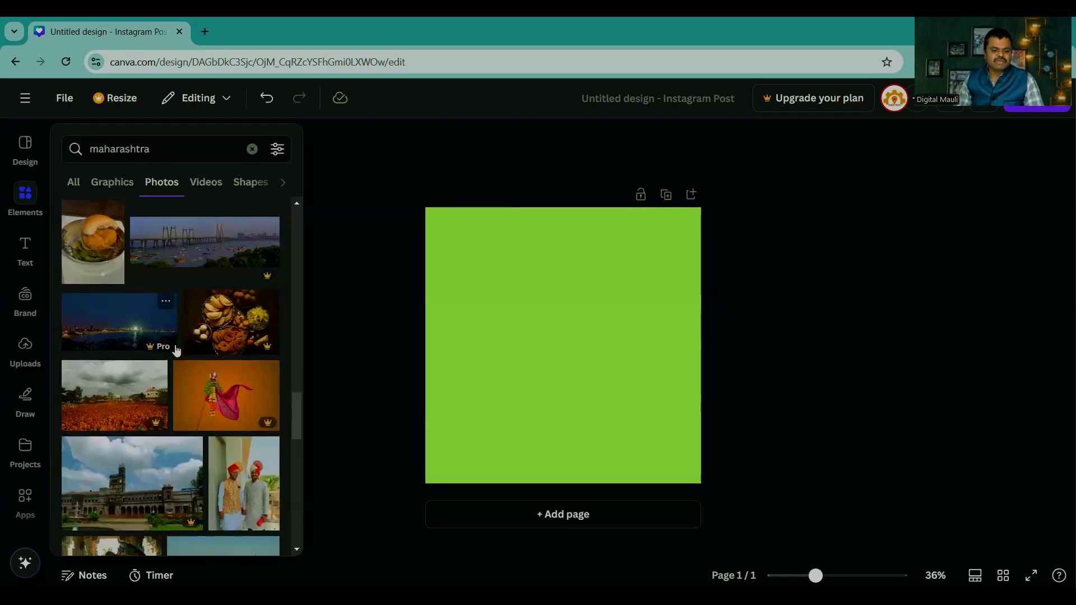
left_click(246, 322)
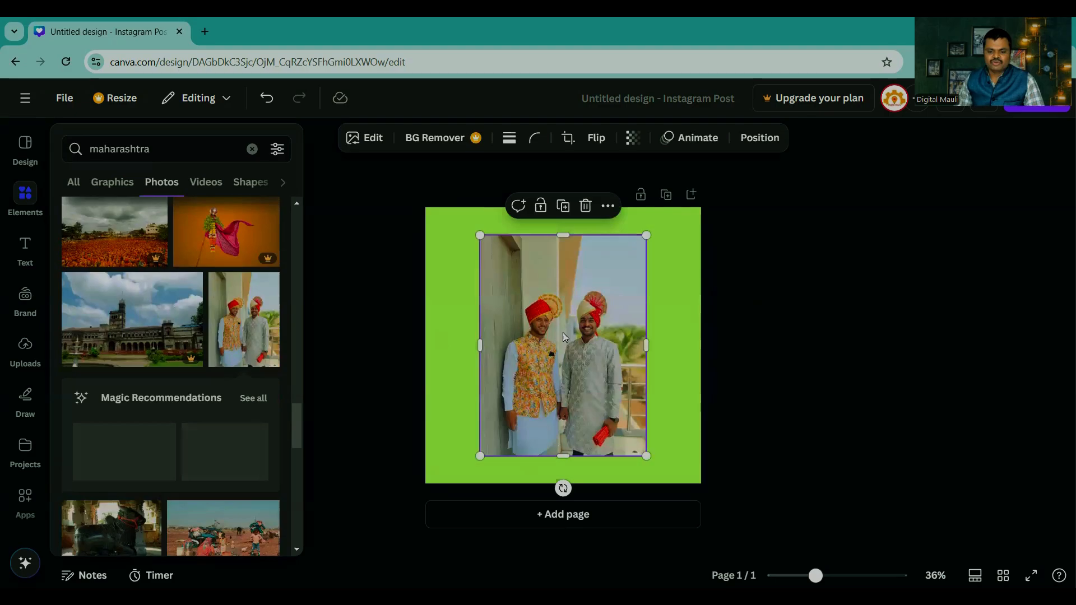
left_click_drag(470, 465, 437, 509)
left_click_drag(477, 442, 484, 362)
left_click_drag(452, 420, 429, 515)
left_click_drag(477, 394, 230, 371)
Step: Add the photo of a family cooking outdoors on red soil, enlarge it and align it with the page's left edge
left_click(28, 205)
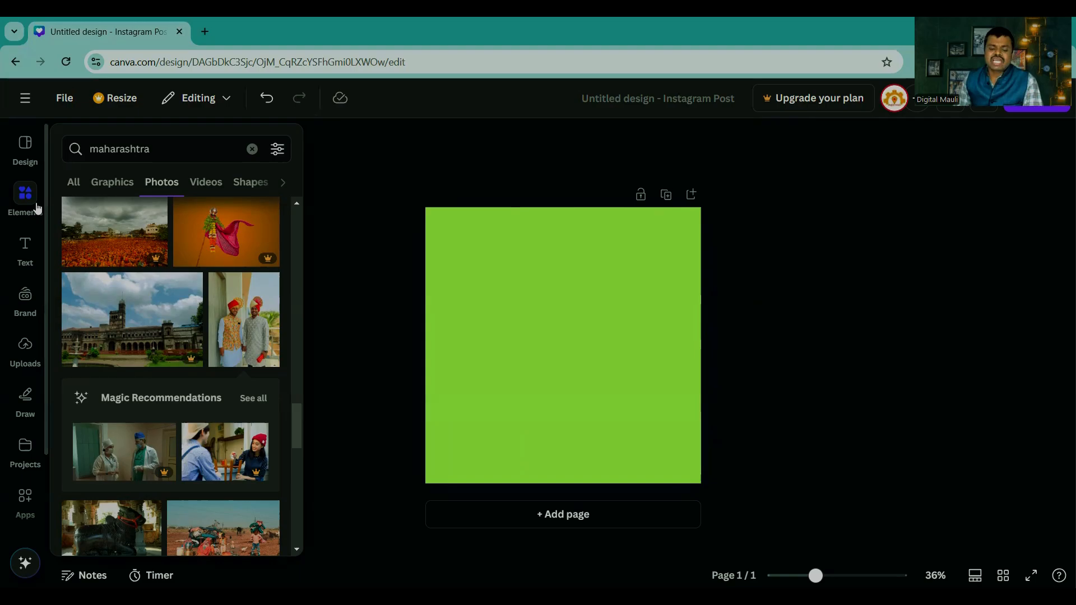
scroll(156, 301, "down", 5)
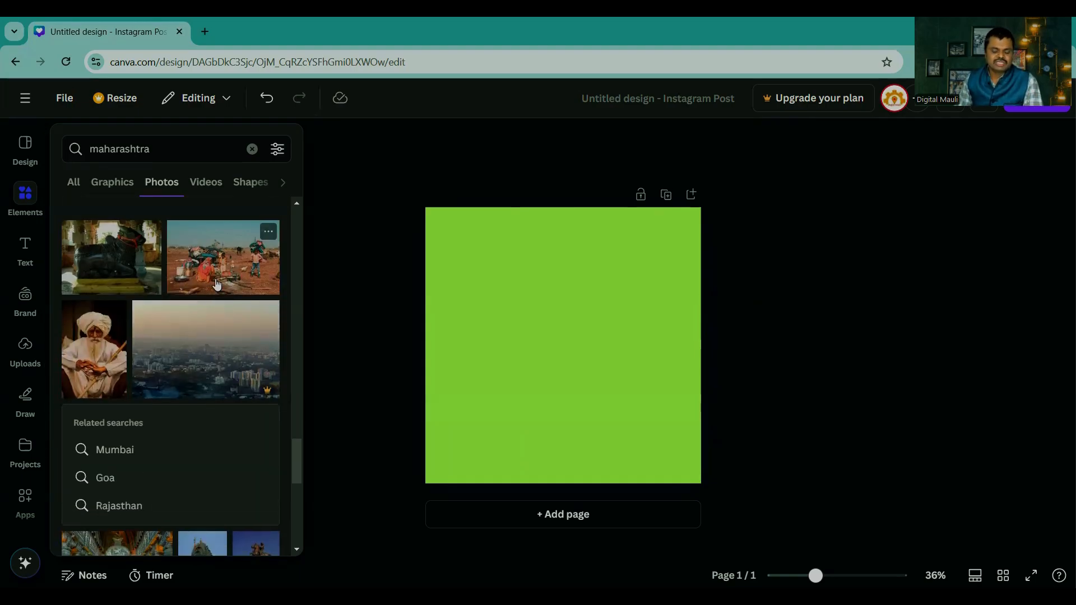
left_click(216, 262)
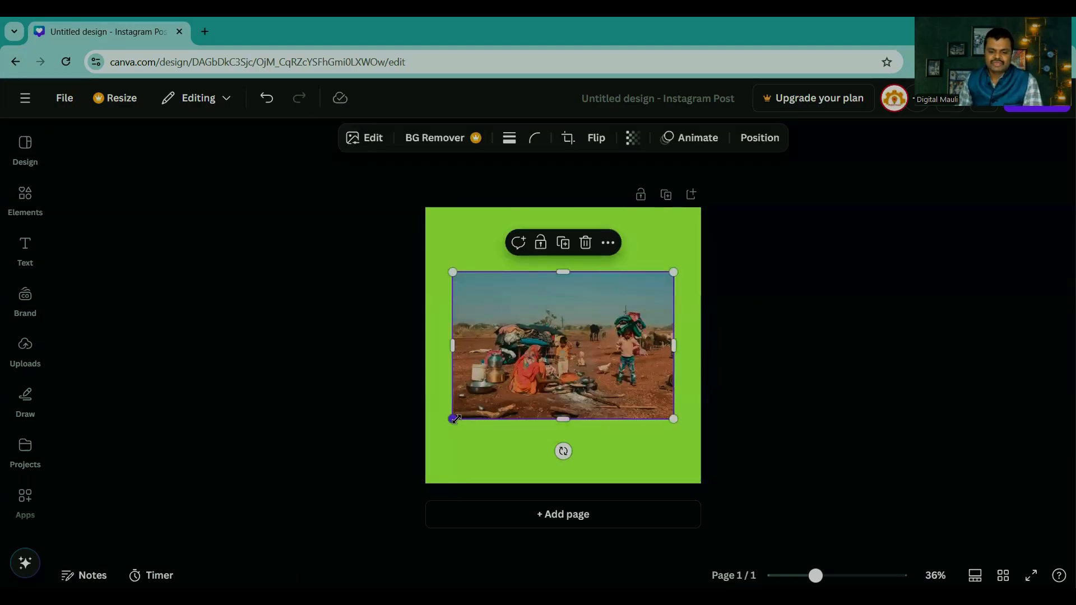
left_click_drag(452, 420, 413, 449)
left_click_drag(520, 388, 554, 336)
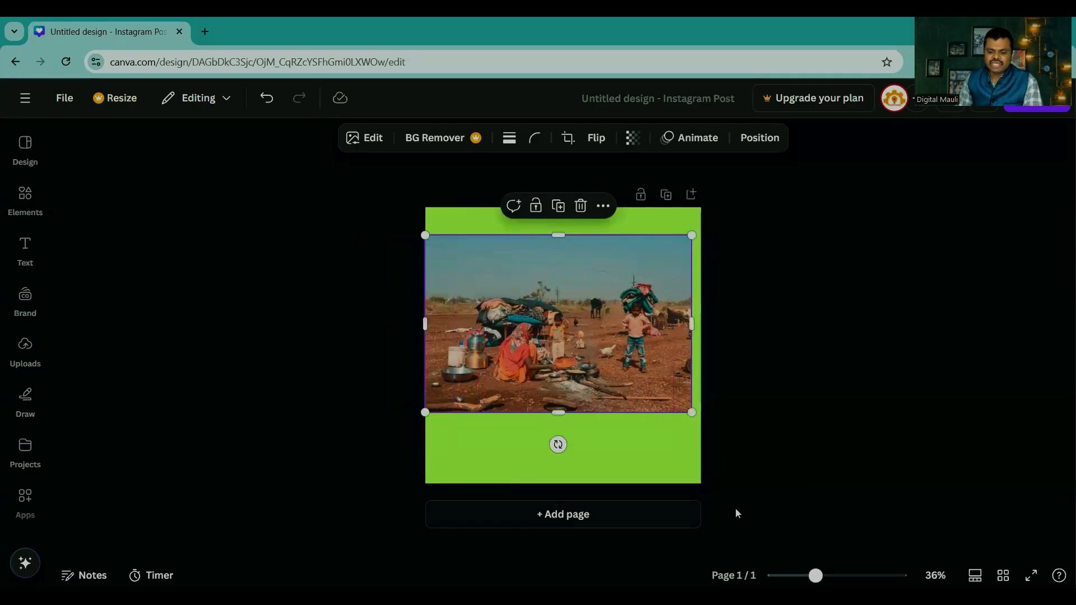
left_click_drag(815, 575, 837, 575)
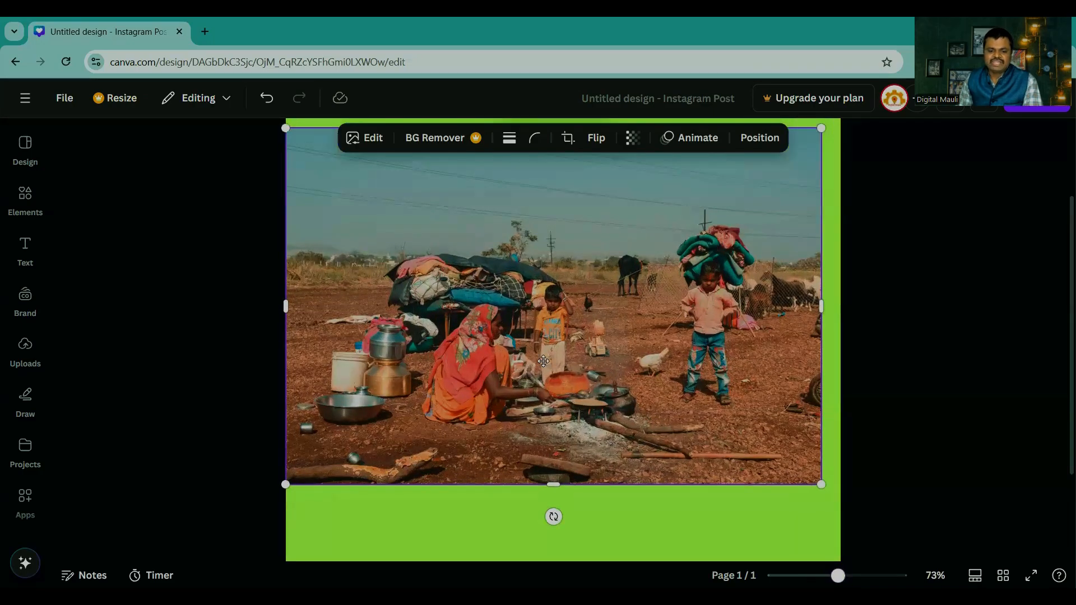
Step: Remove the photo of the family cooking outdoors from the page
left_click_drag(605, 354, 82, 406)
key("Delete")
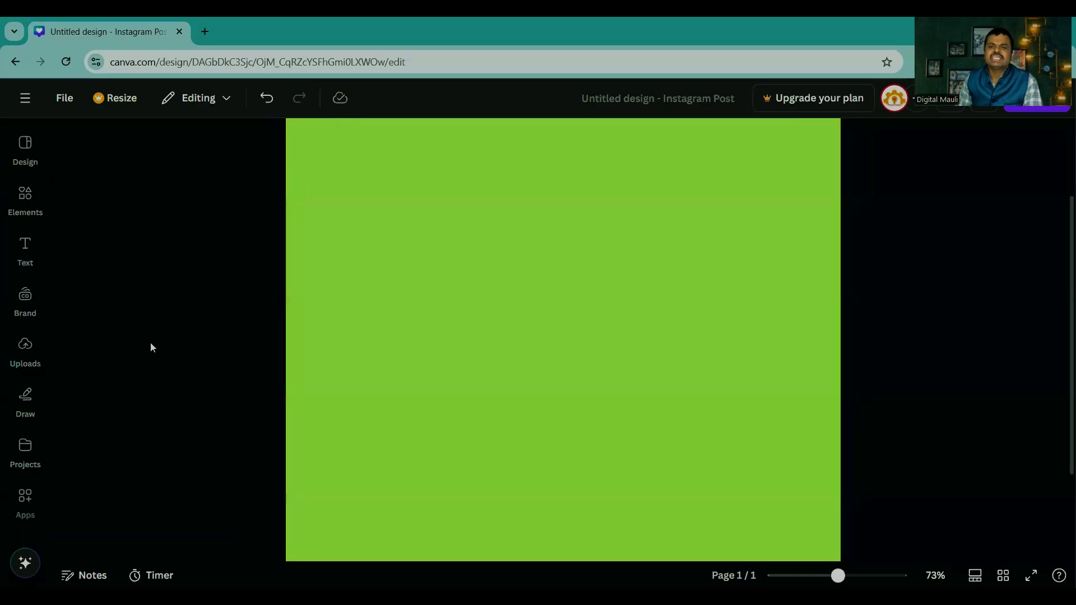
Step: Replace the previous element search with a search for "youtube"
left_click(25, 249)
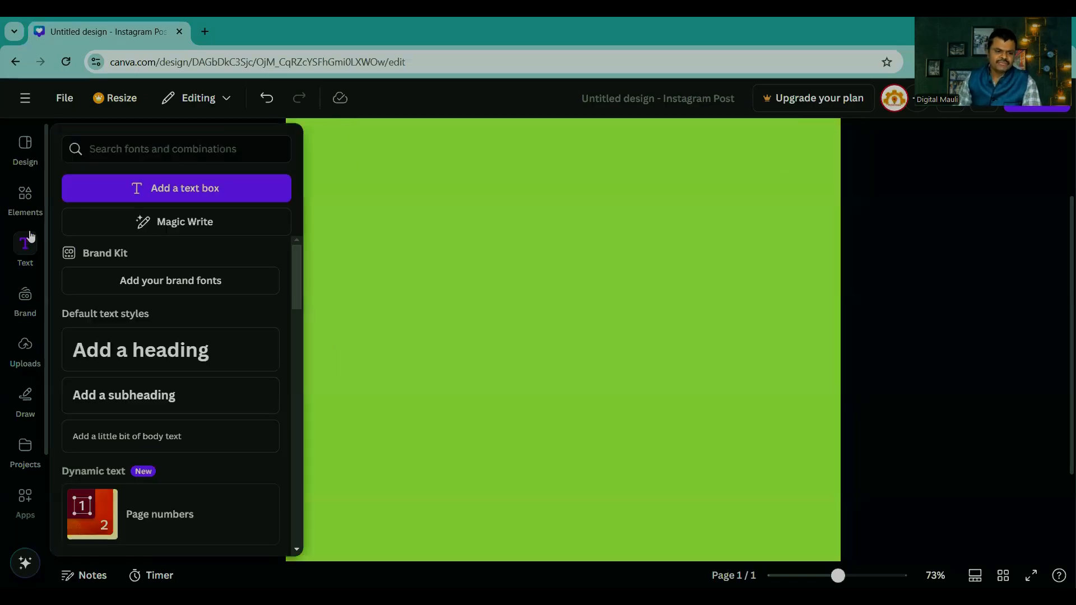
left_click(25, 199)
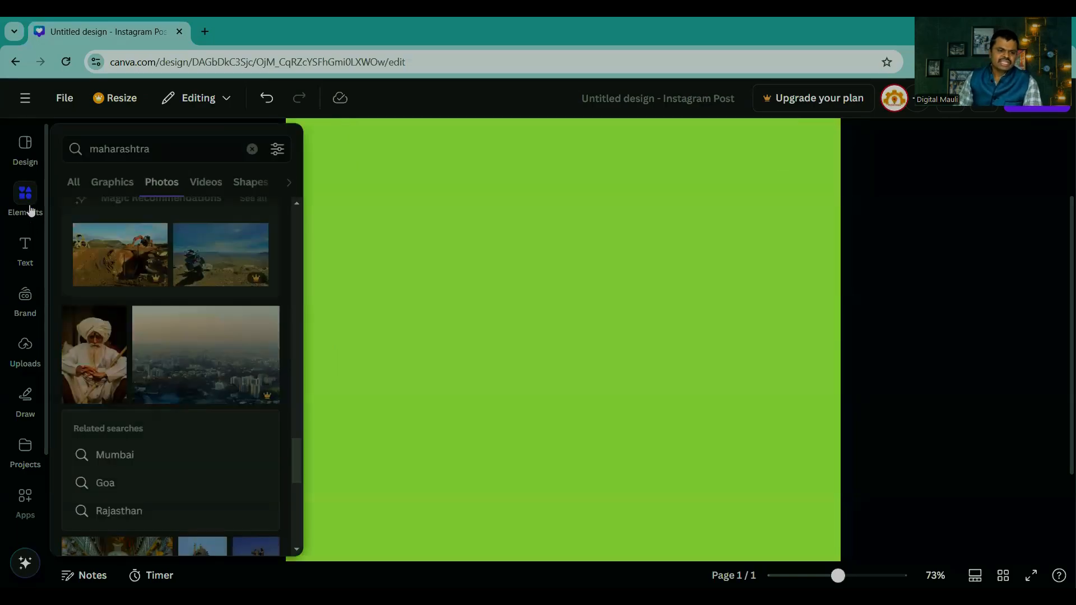
left_click(252, 149)
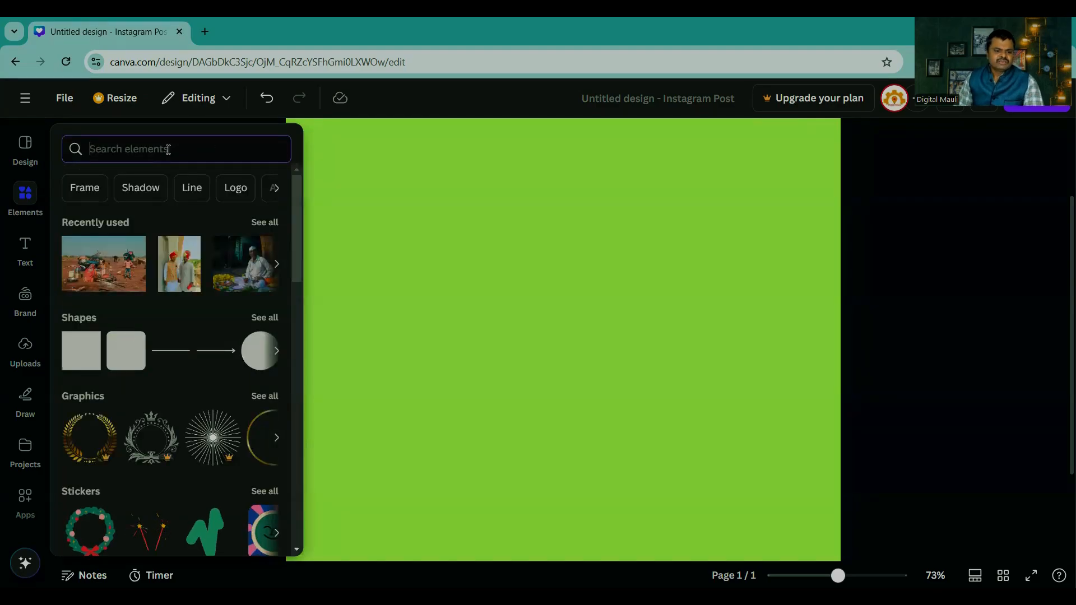
type("youtube")
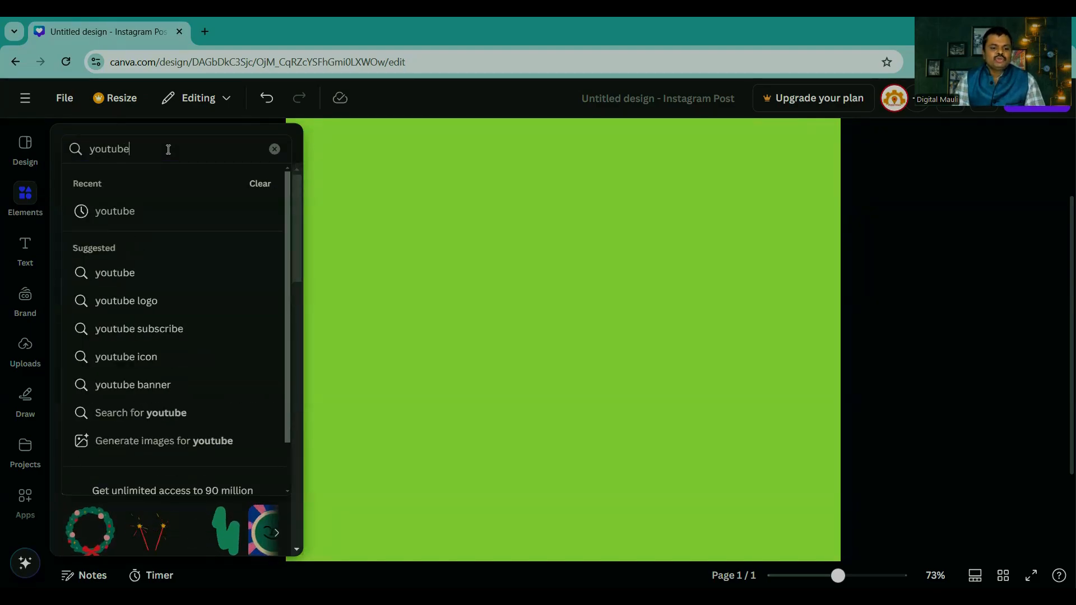
key("Return")
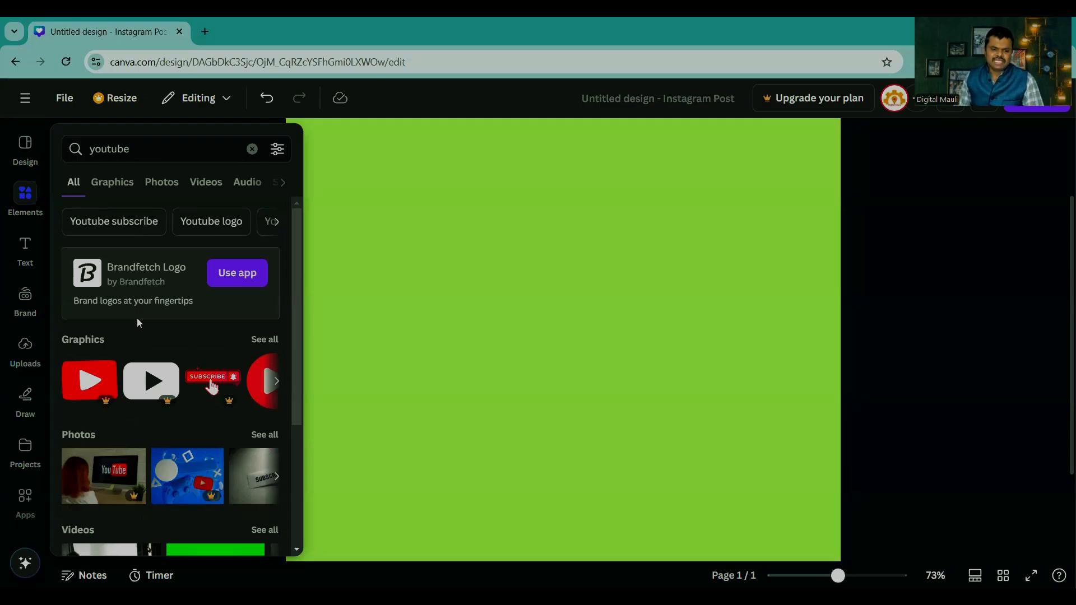
Step: Browse all the graphics results for "youtube", such as play logos and subscribe, like and share badges
left_click(266, 342)
scroll(190, 365, "down", 10)
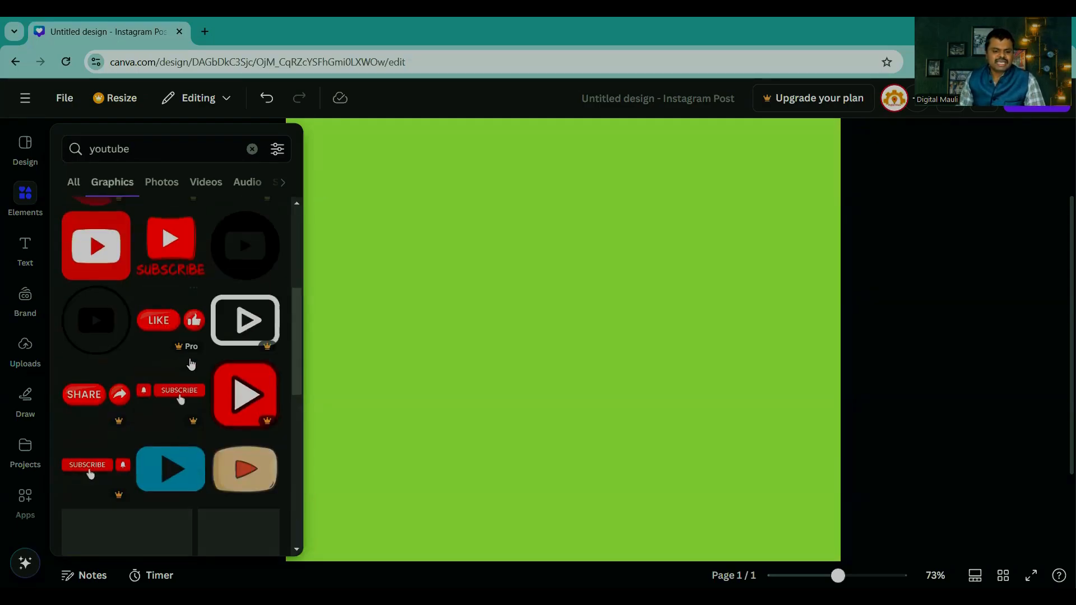
scroll(190, 358, "down", 5)
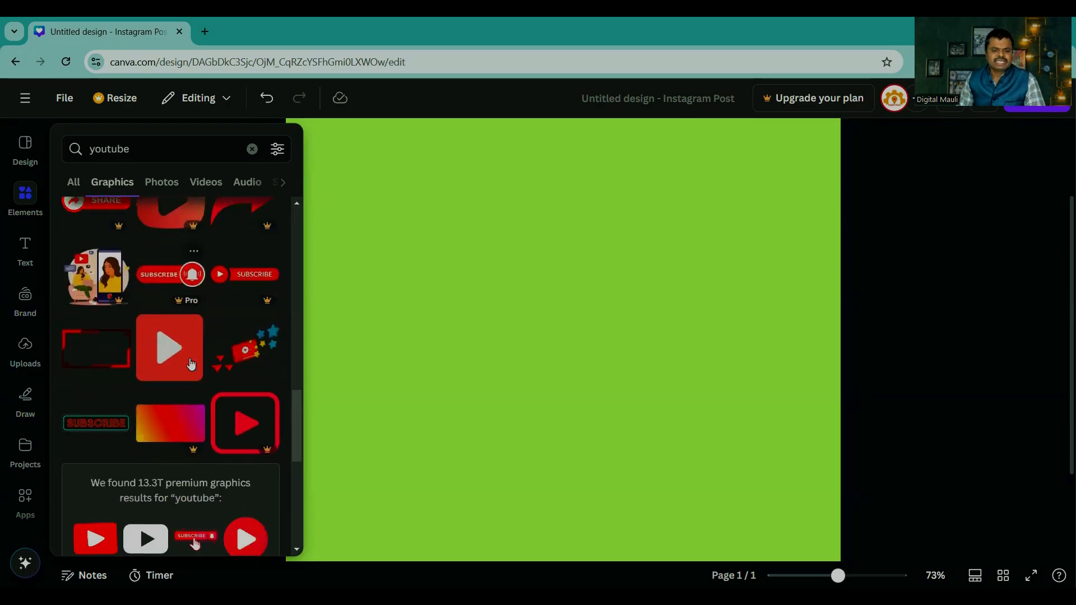
scroll(189, 363, "up", 5)
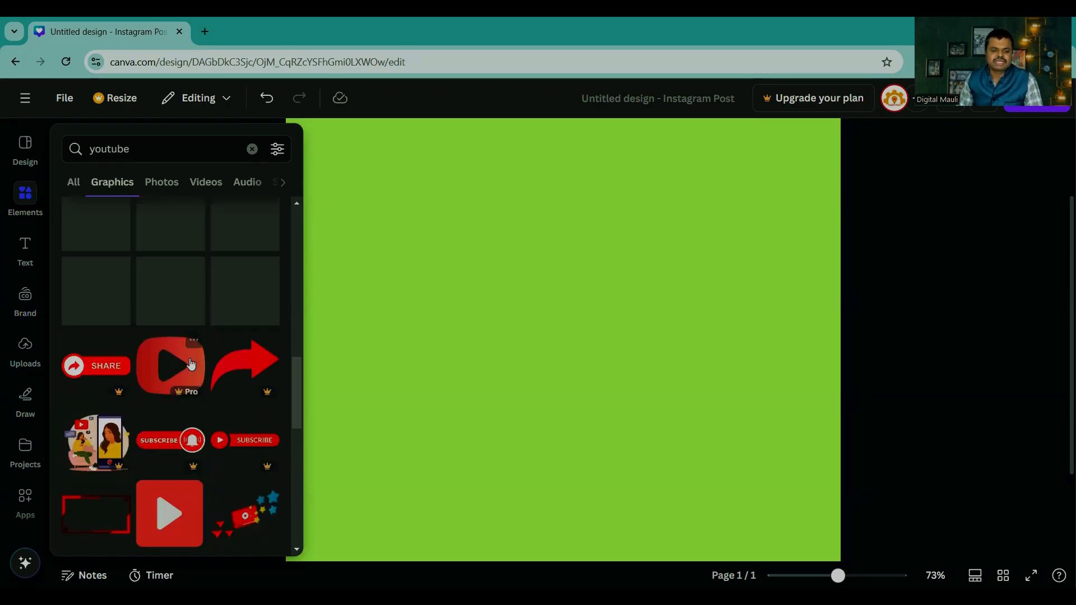
scroll(190, 364, "up", 5)
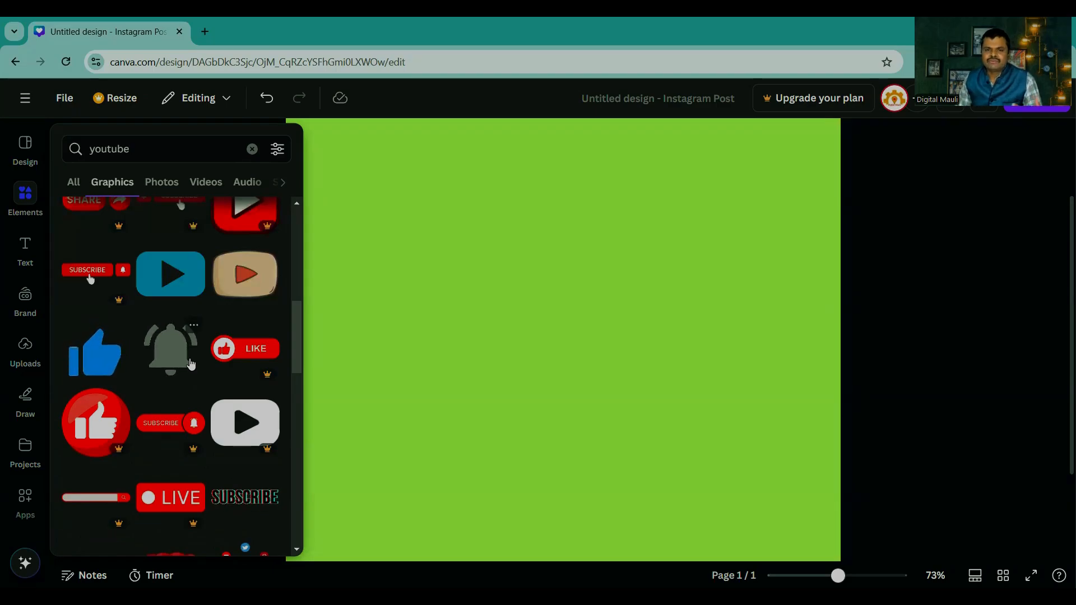
scroll(196, 384, "down", 2)
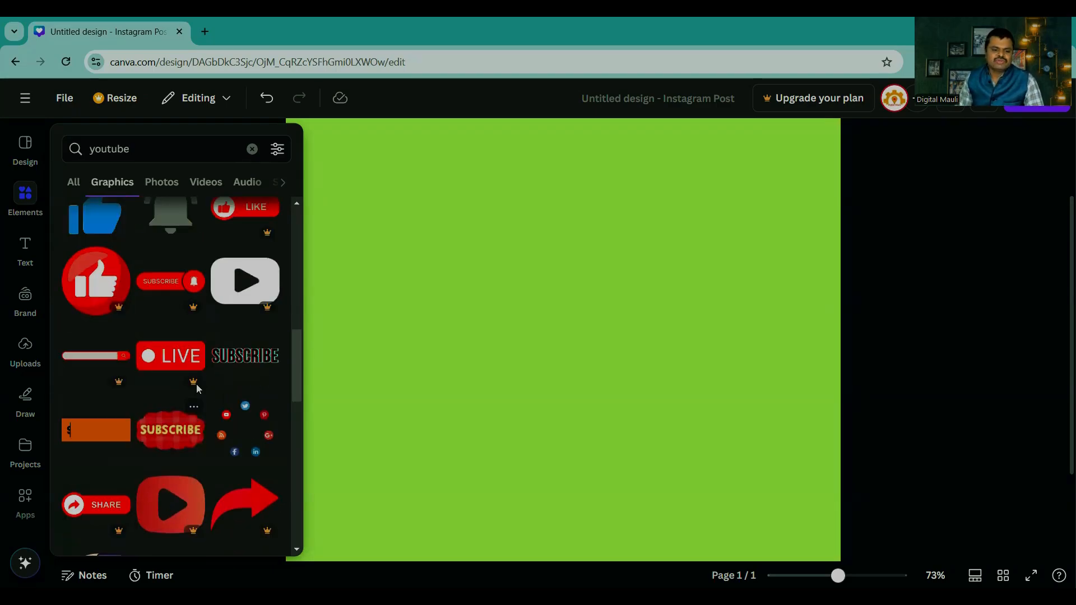
scroll(196, 385, "up", 4)
scroll(197, 390, "up", 5)
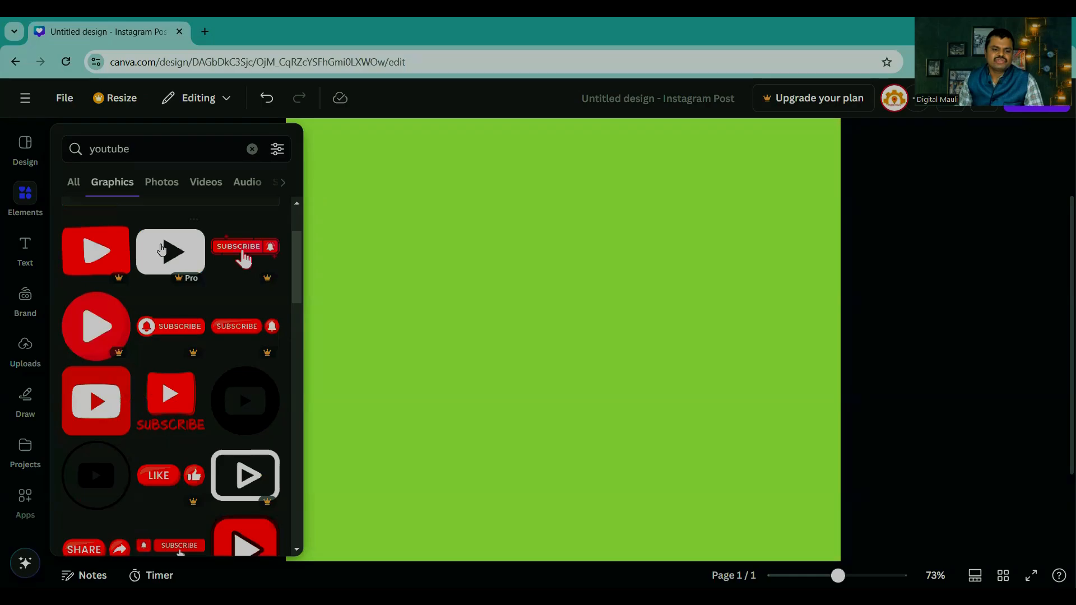
Step: Browse the photo results for "youtube", and look over the overview of graphics, photos, videos and audio
left_click(74, 182)
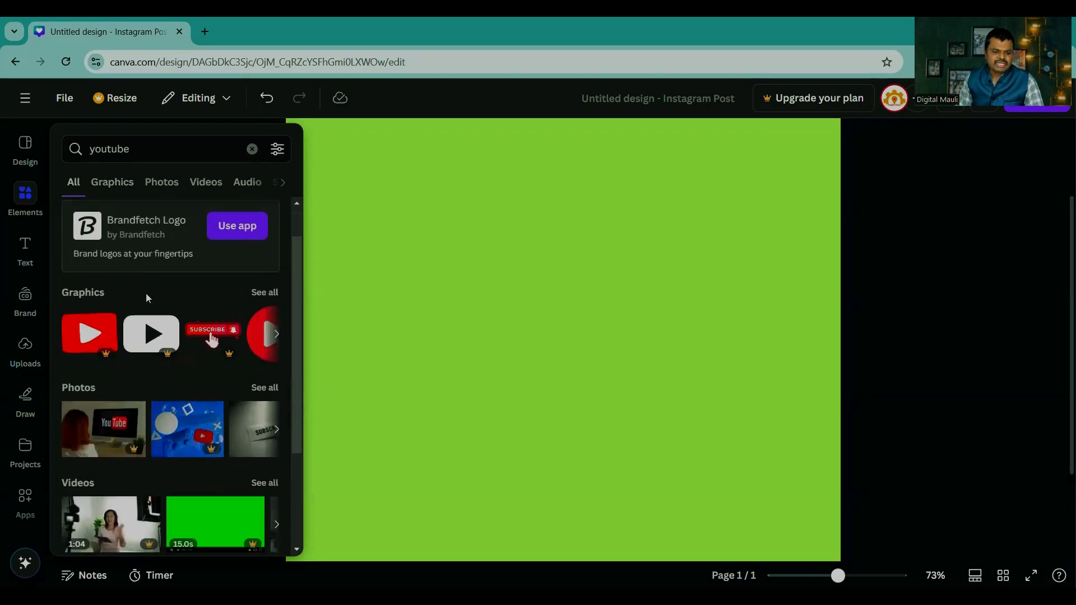
scroll(144, 298, "down", 3)
left_click(258, 240)
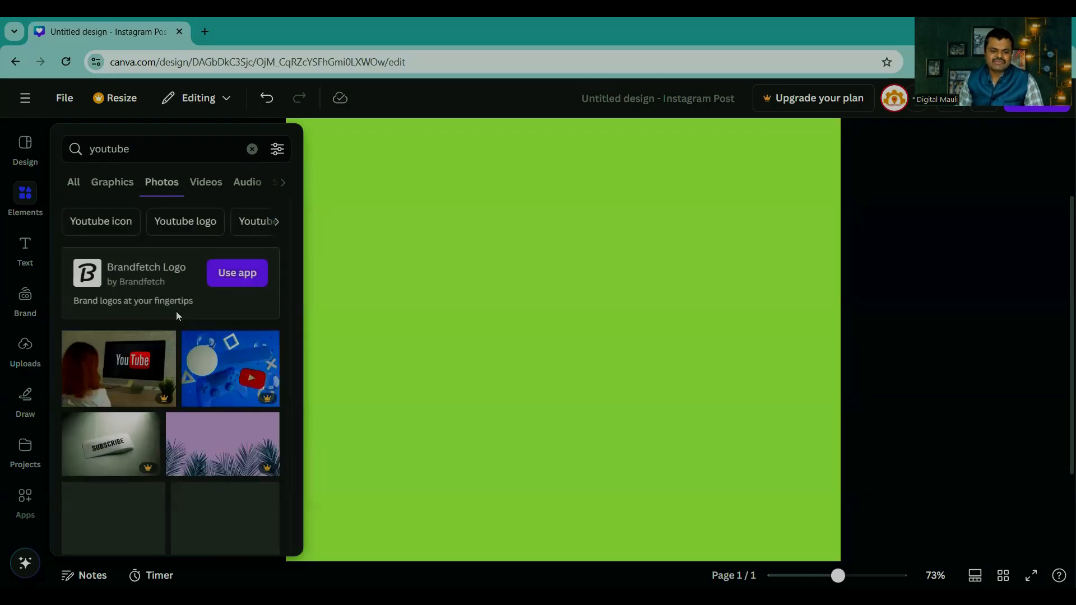
scroll(176, 312, "down", 5)
scroll(185, 359, "down", 2)
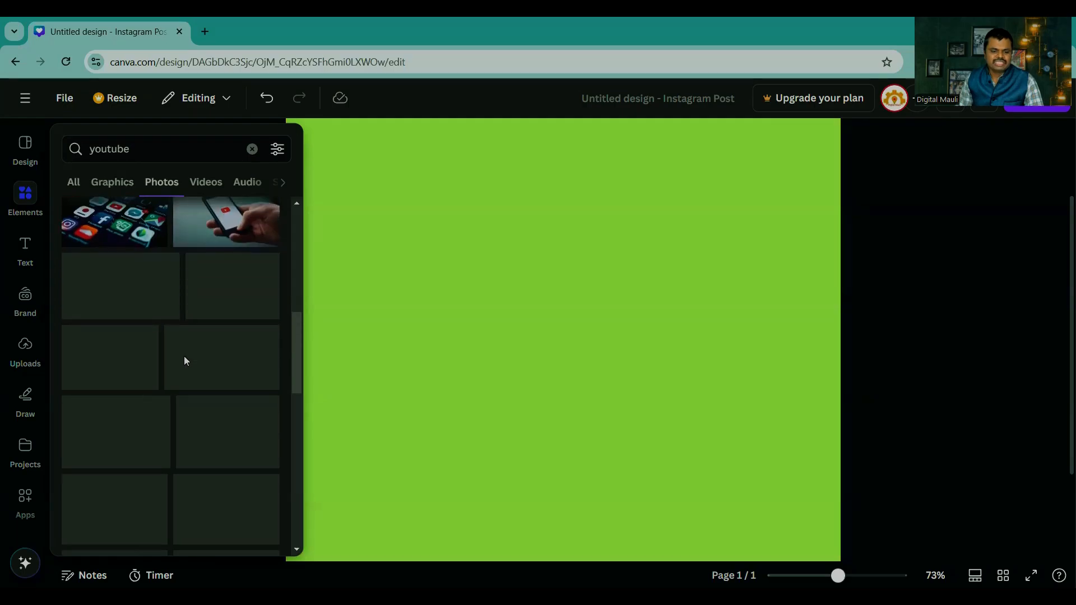
left_click(77, 183)
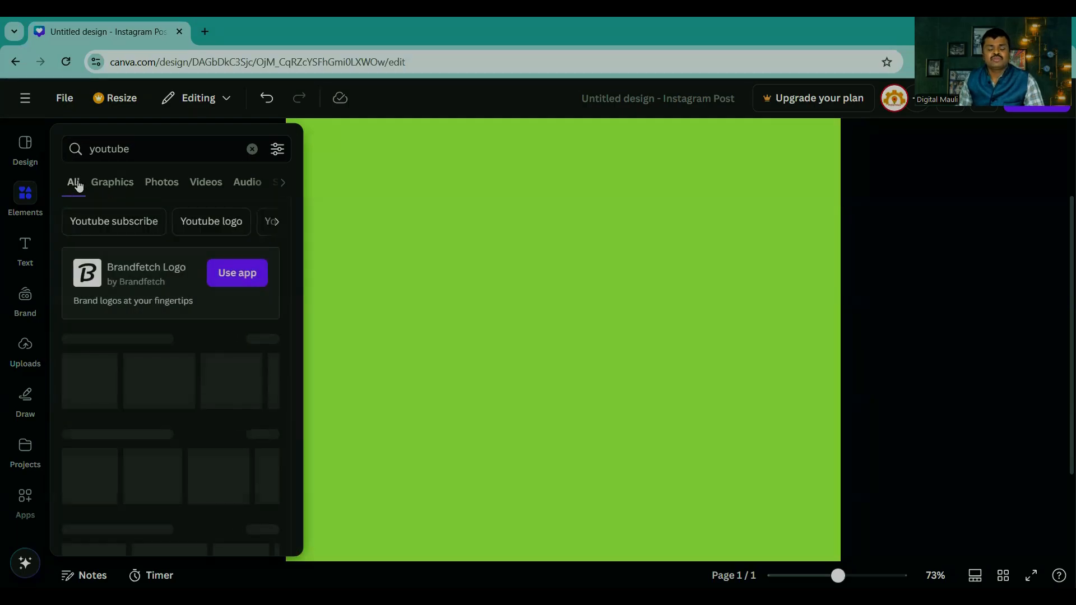
scroll(191, 364, "down", 2)
scroll(191, 365, "down", 1)
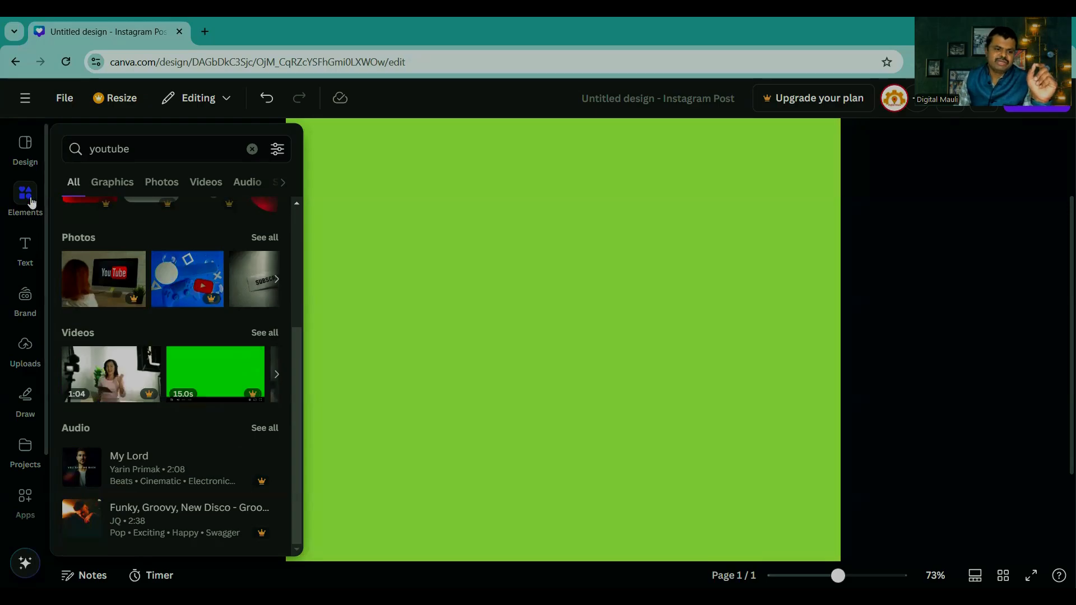
left_click(155, 150)
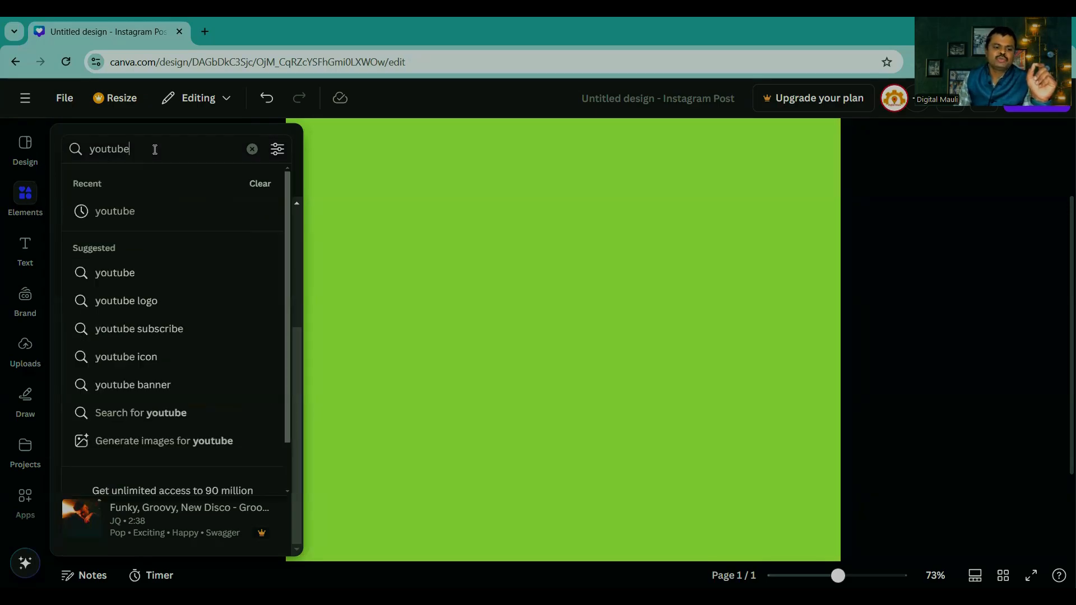
left_click(155, 150)
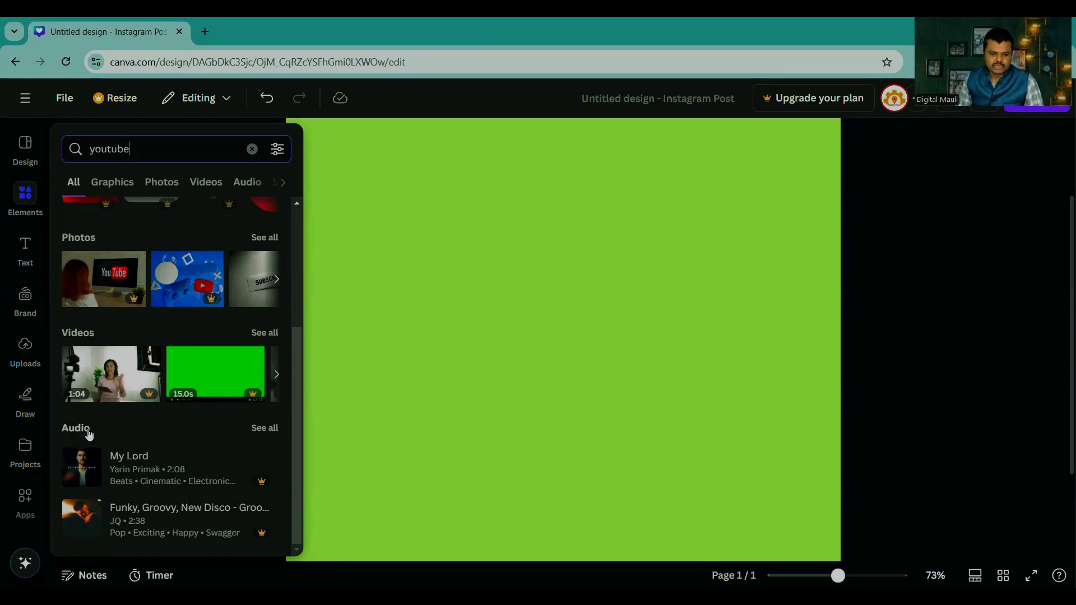
Step: Add the "My Lord" audio track to the design and play it in the preview
left_click(139, 459)
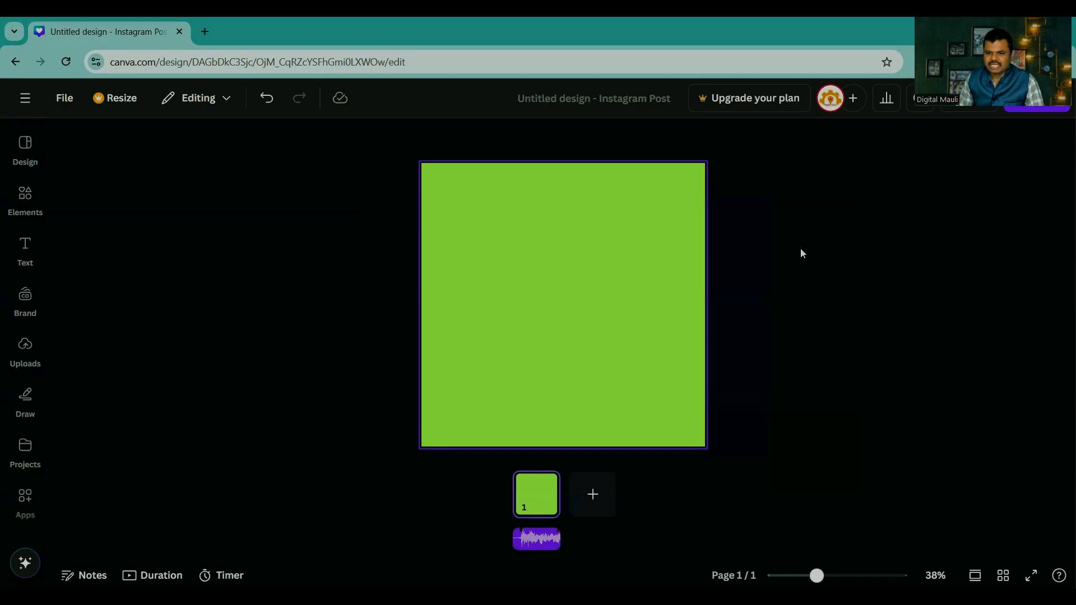
left_click(955, 99)
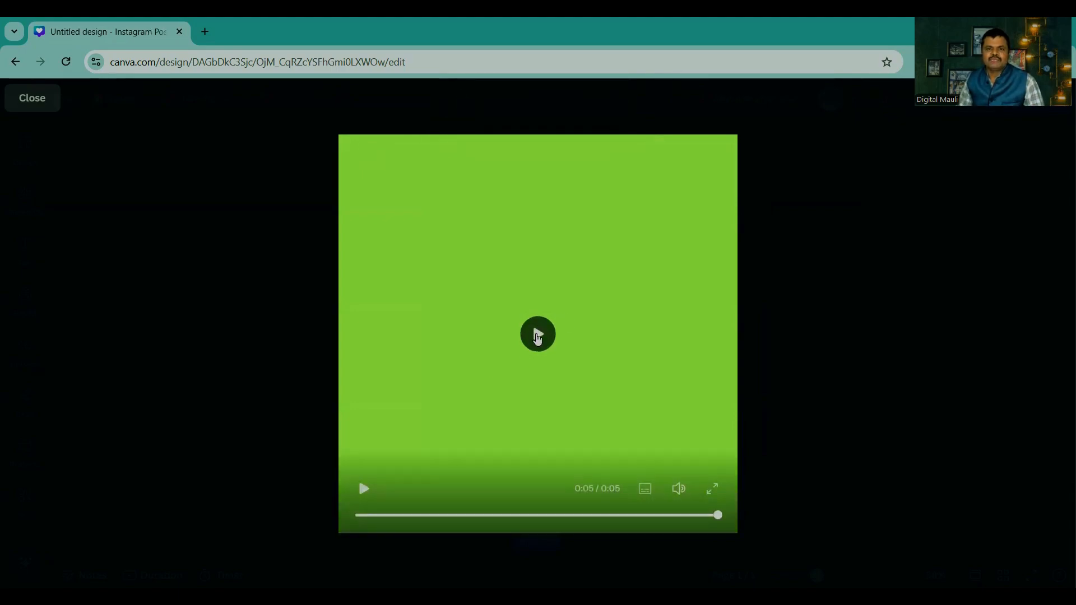
left_click(538, 336)
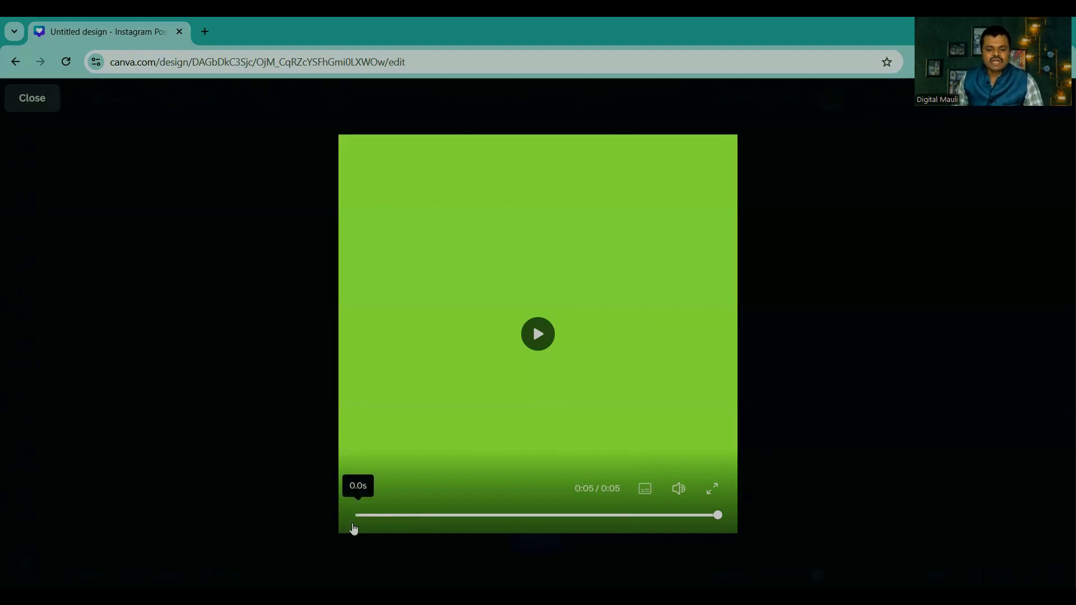
left_click(34, 99)
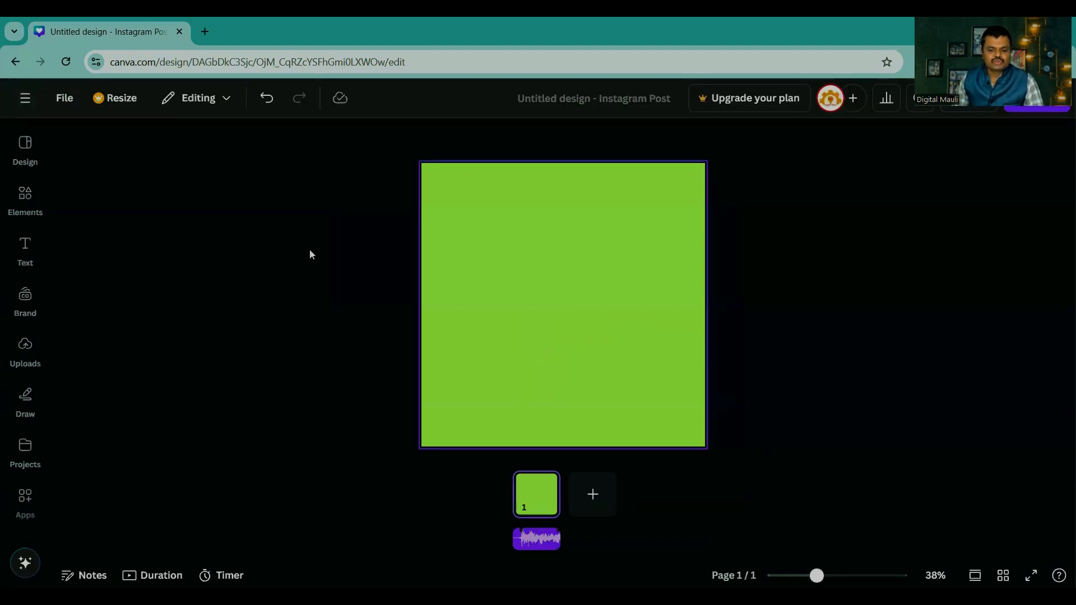
Step: Delete the audio track from the design
left_click(537, 541)
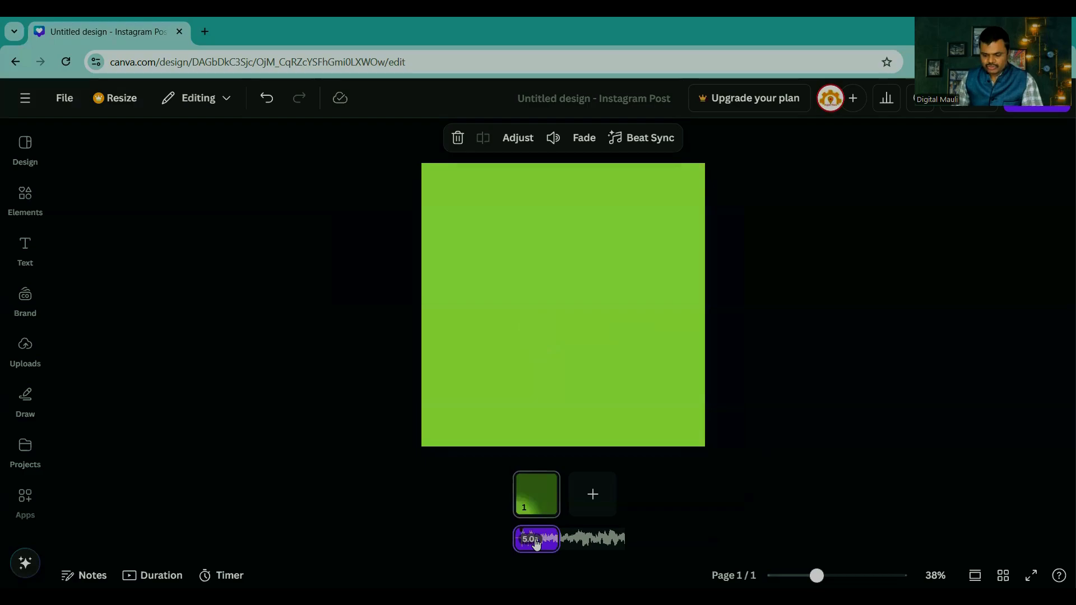
key("Delete")
Step: Try the 10-second green-screen subscribe button clip from the "youtube" video results on the page and remove it again
mouse_move(25, 199)
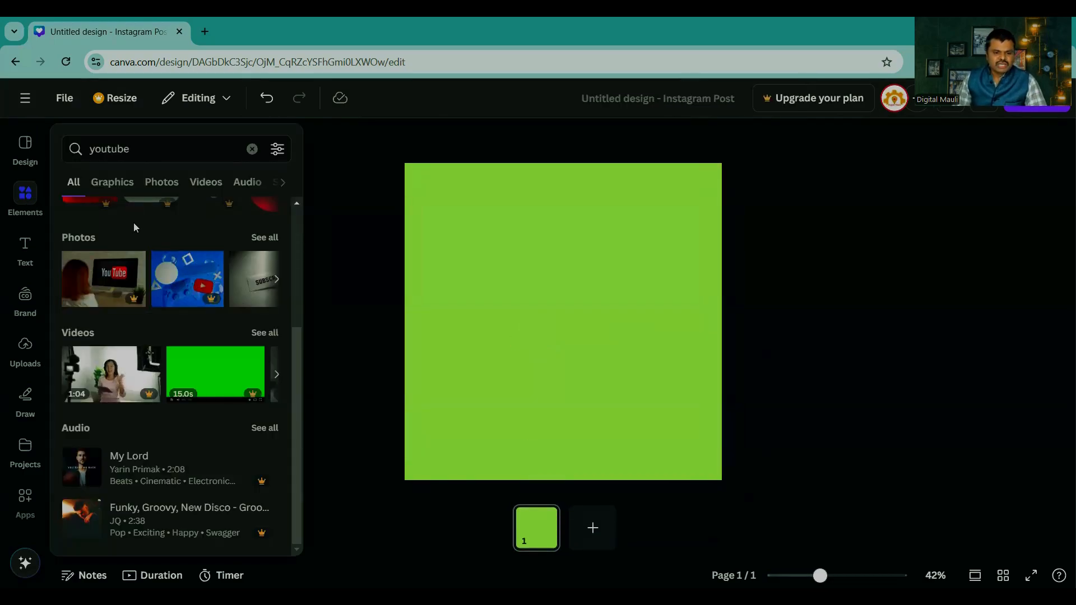
left_click(205, 185)
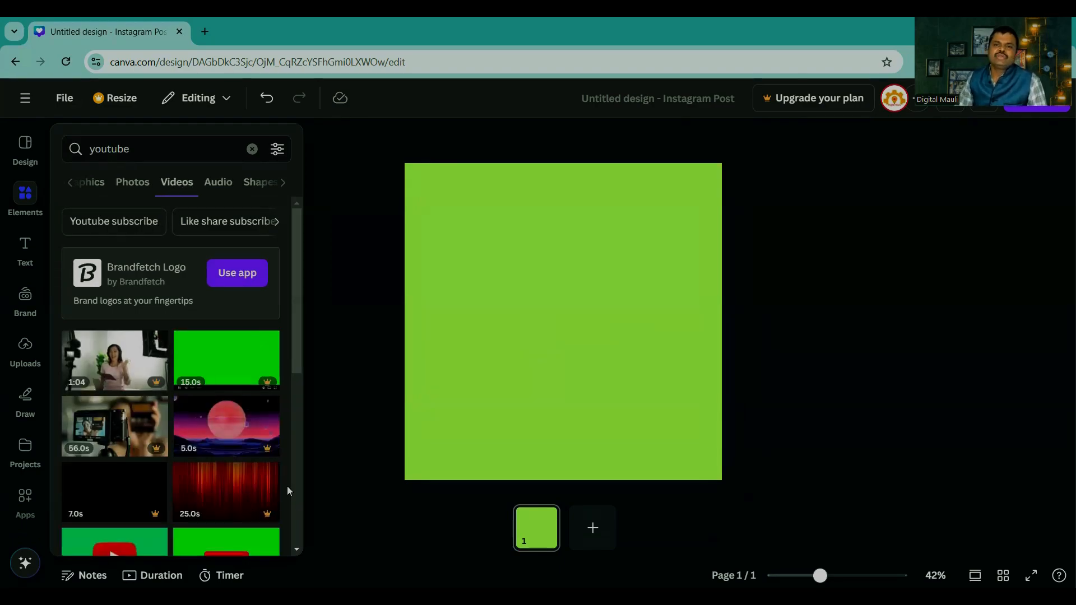
scroll(175, 383, "down", 4)
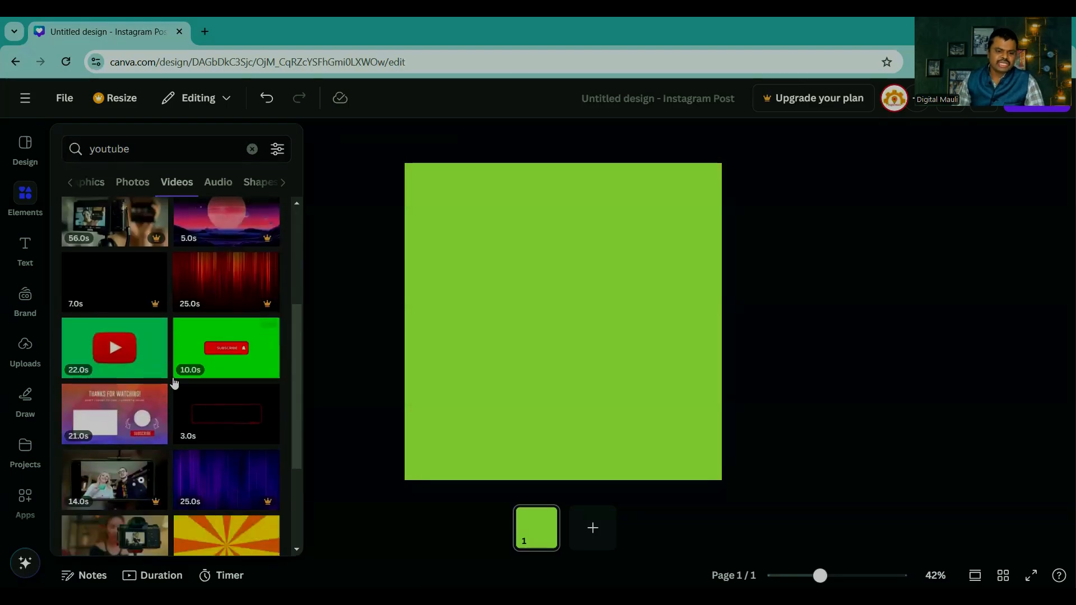
left_click(222, 352)
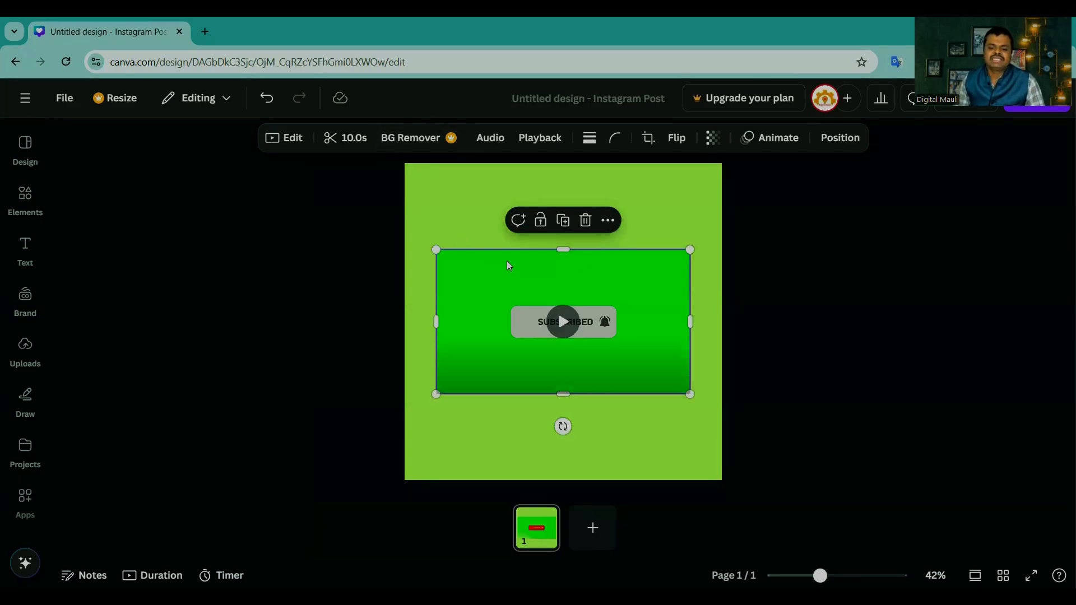
left_click_drag(506, 264, 199, 277)
Step: Add the 10-second "Thanks for watching" video from the "youtube" results and fit it to the page's full width
mouse_move(36, 188)
scroll(189, 311, "down", 2)
scroll(189, 312, "down", 10)
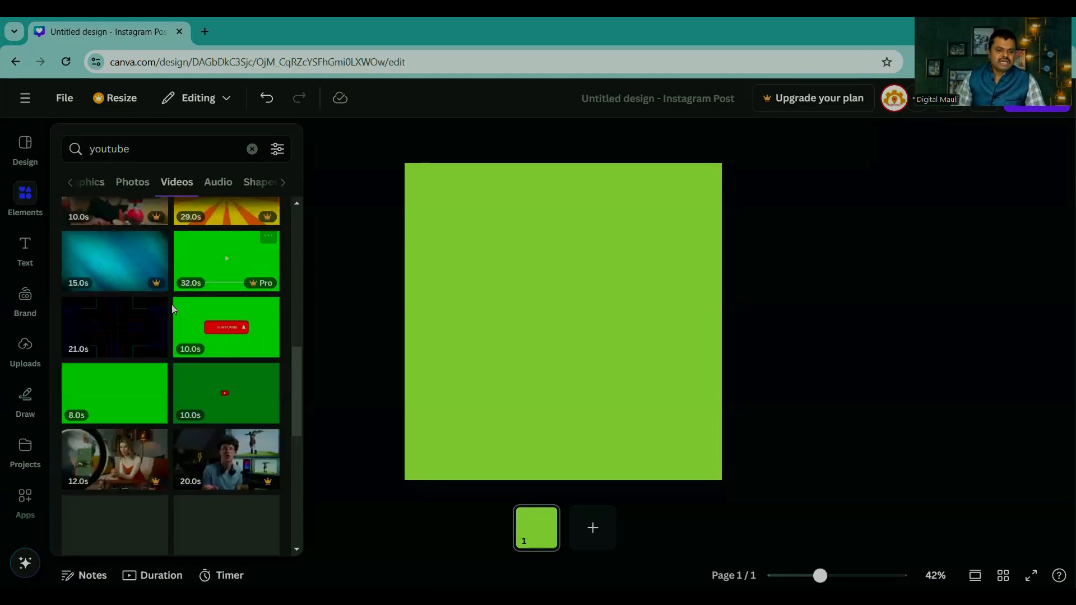
scroll(162, 324, "down", 2)
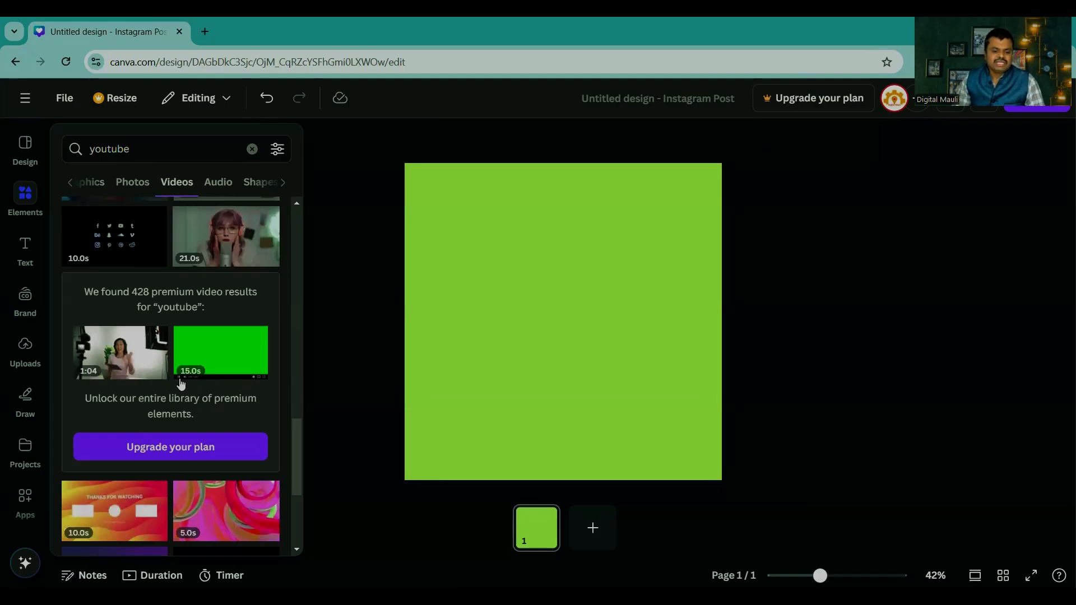
scroll(181, 383, "down", 3)
left_click(124, 297)
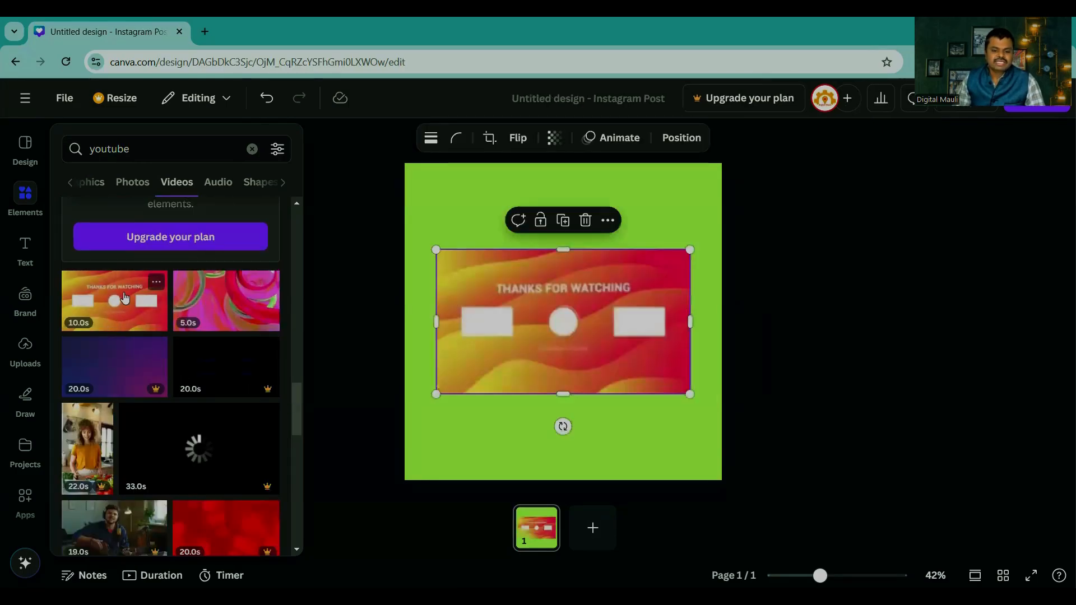
left_click_drag(436, 249, 436, 250)
left_click_drag(417, 232, 400, 229)
left_click_drag(689, 394, 722, 413)
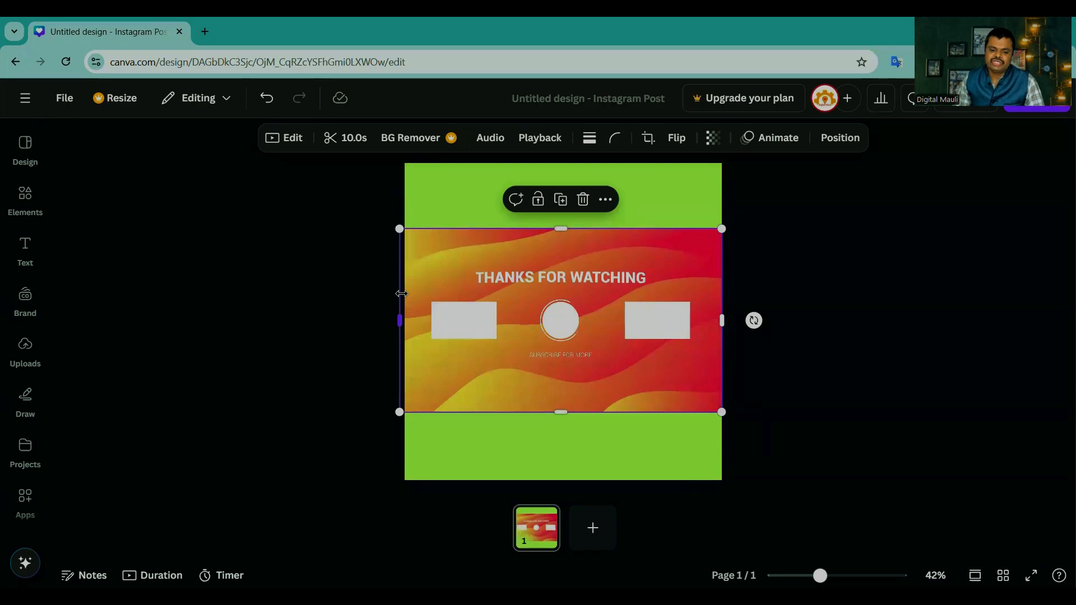
left_click_drag(406, 318, 411, 318)
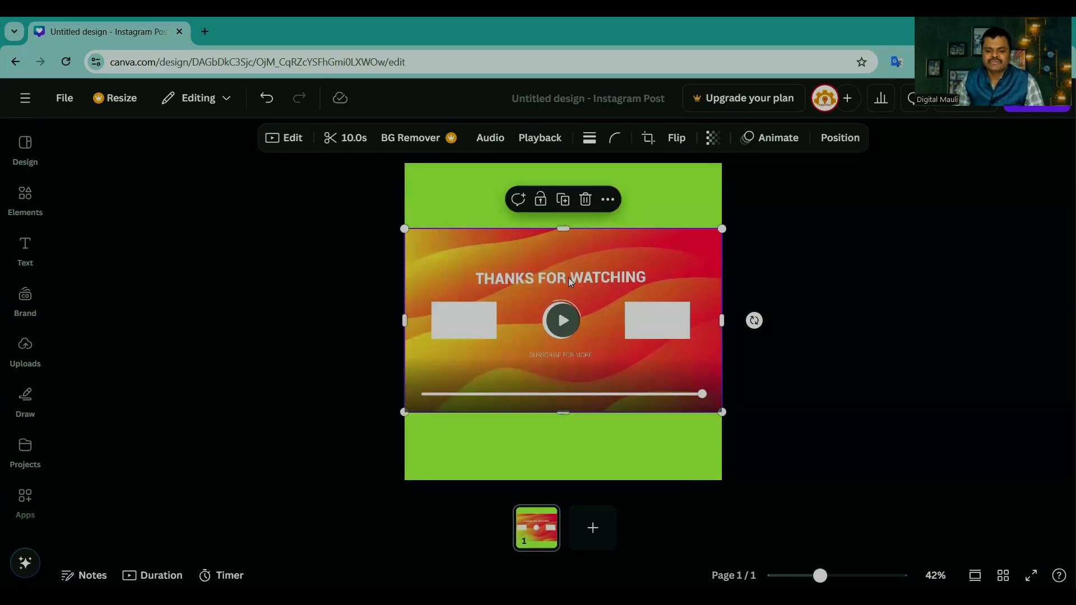
Step: Remove the "Thanks for watching" video from the page and return to the element search results
left_click_drag(569, 277, 17, 219)
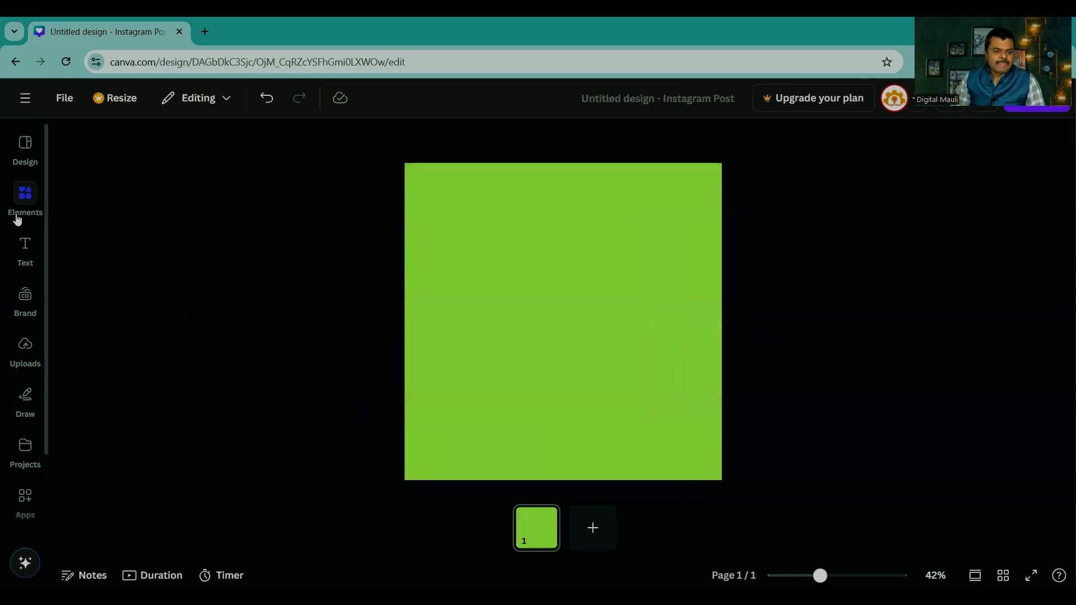
left_click(17, 219)
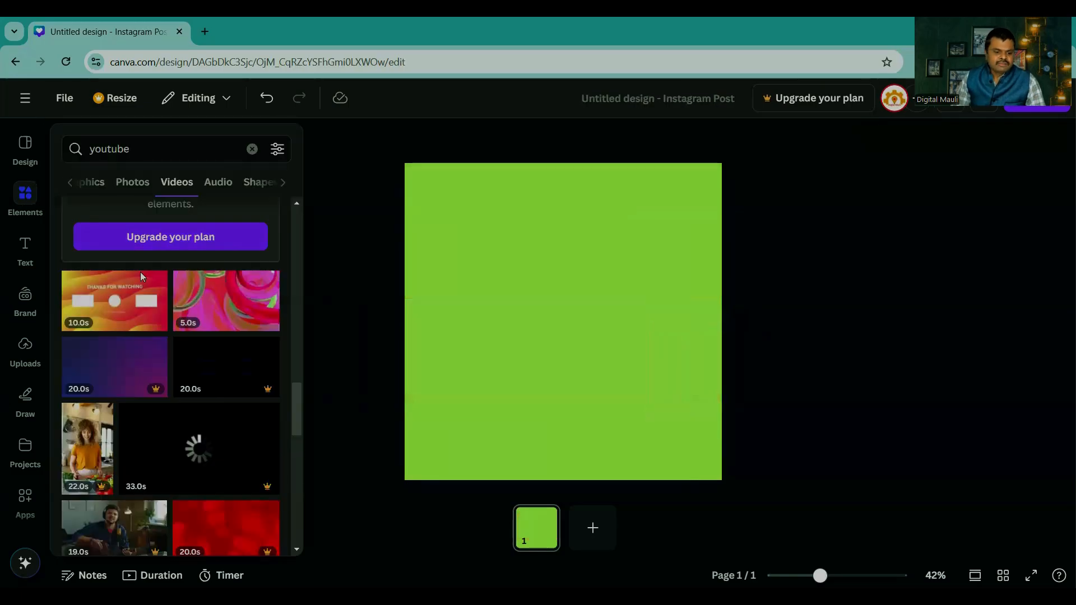
Step: Search the elements for "food" and list all of the matching graphics
left_click(149, 160)
type("food")
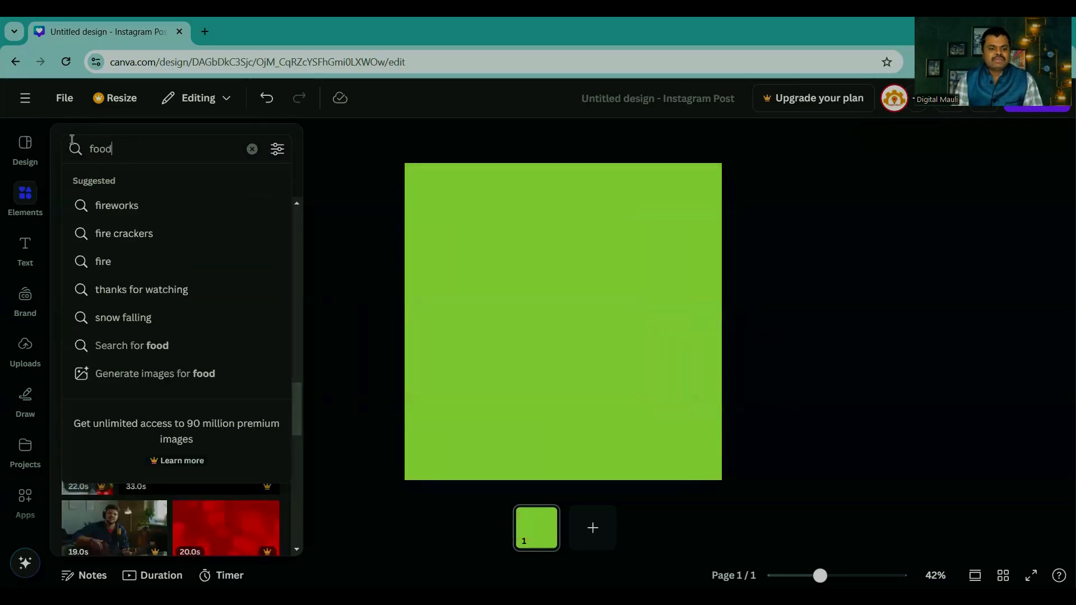
key("Return")
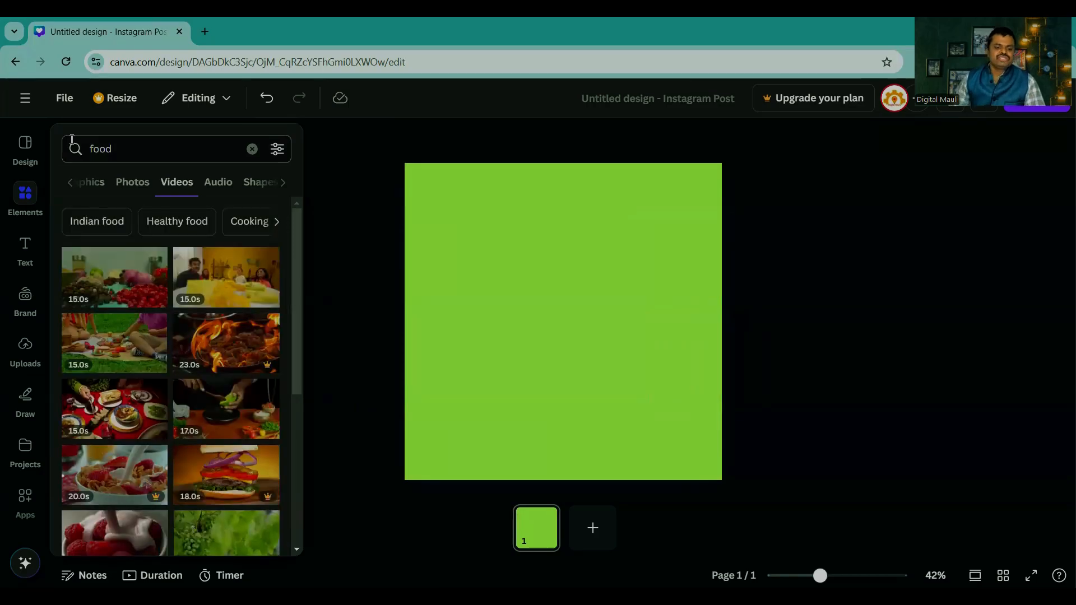
left_click(26, 249)
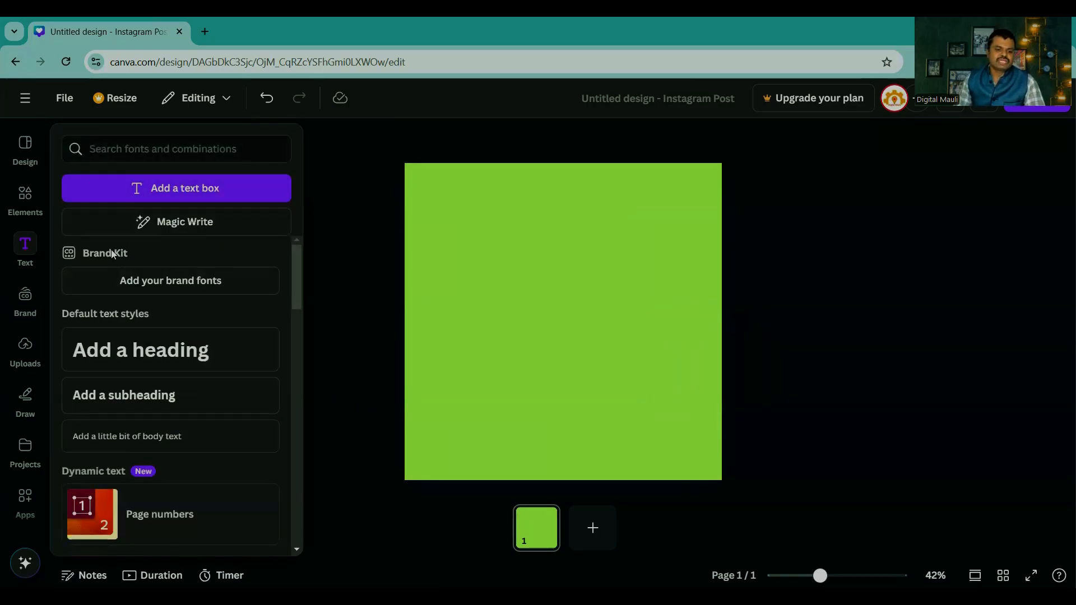
left_click(27, 201)
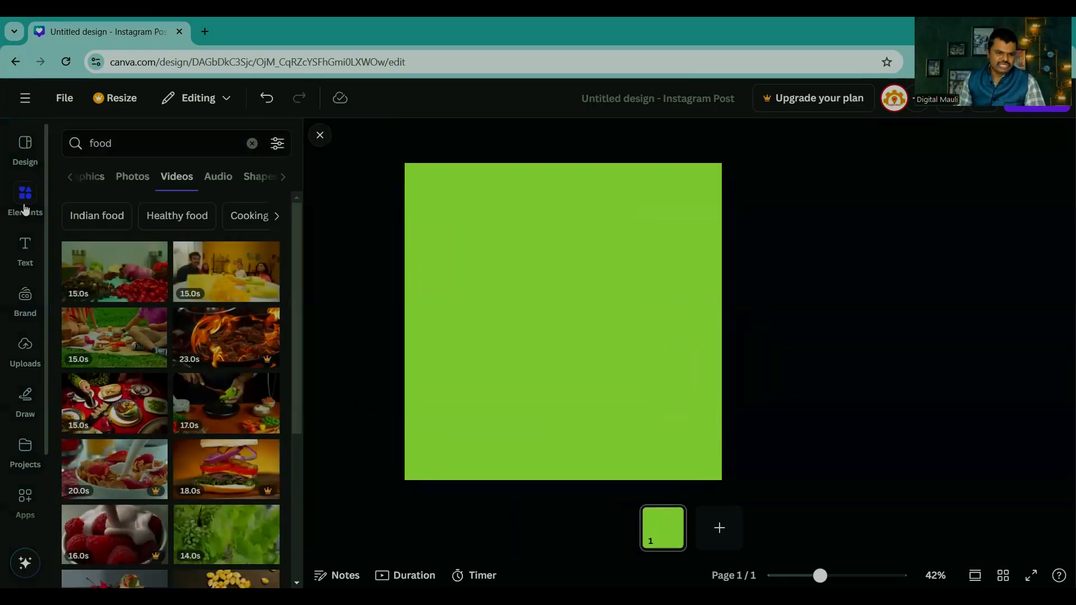
left_click(71, 179)
left_click(73, 177)
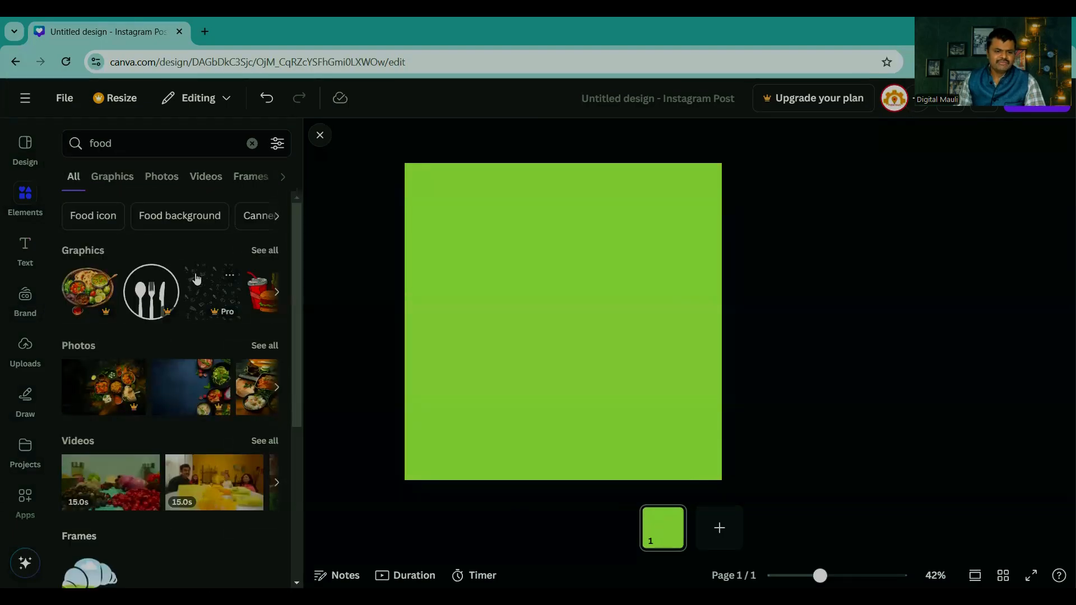
left_click(263, 251)
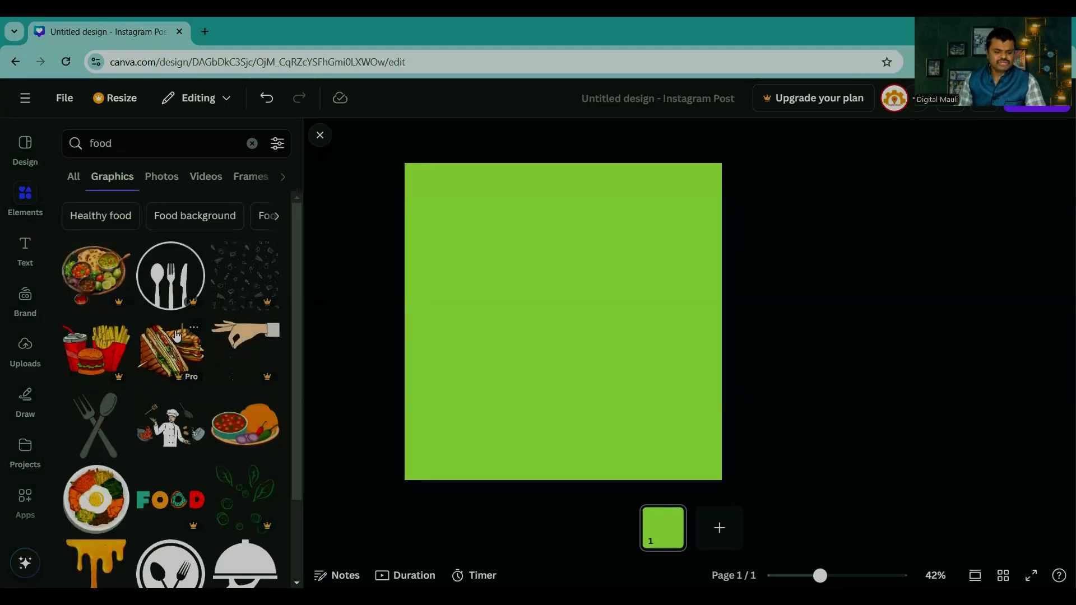
Step: Try the dripping honey graphic on the page, remove it again, and browse further food graphics
scroll(178, 334, "down", 5)
left_click(100, 241)
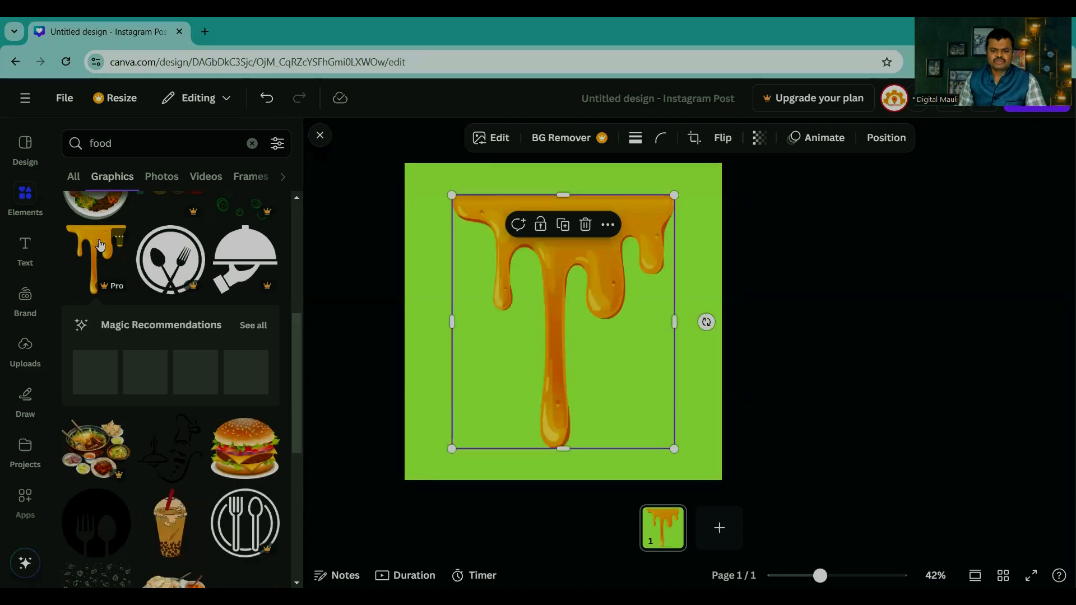
scroll(189, 339, "down", 4)
scroll(190, 343, "up", 1)
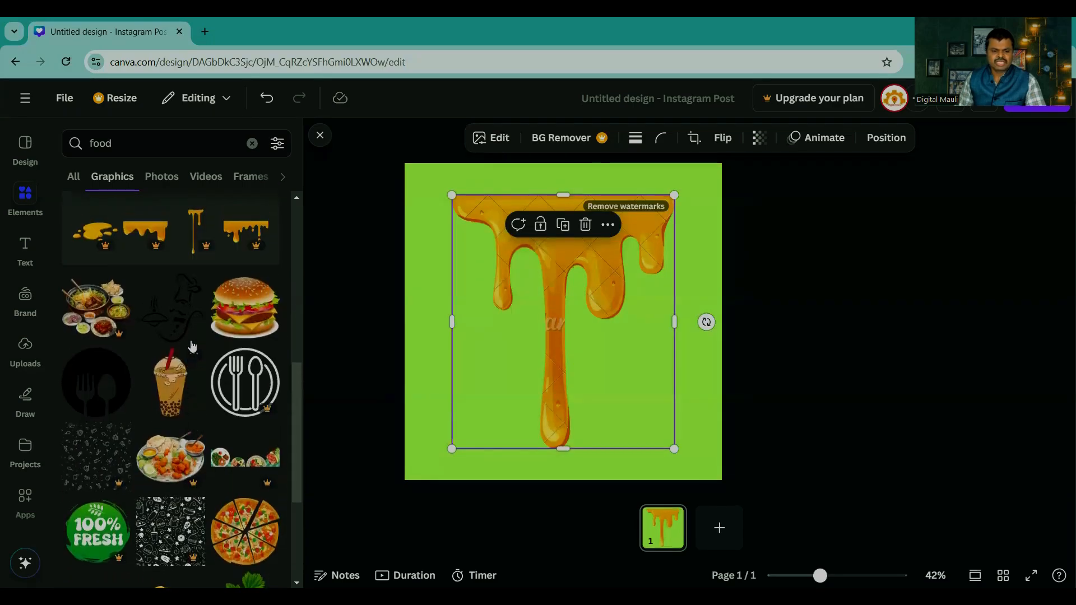
scroll(190, 342, "up", 2)
scroll(180, 331, "down", 8)
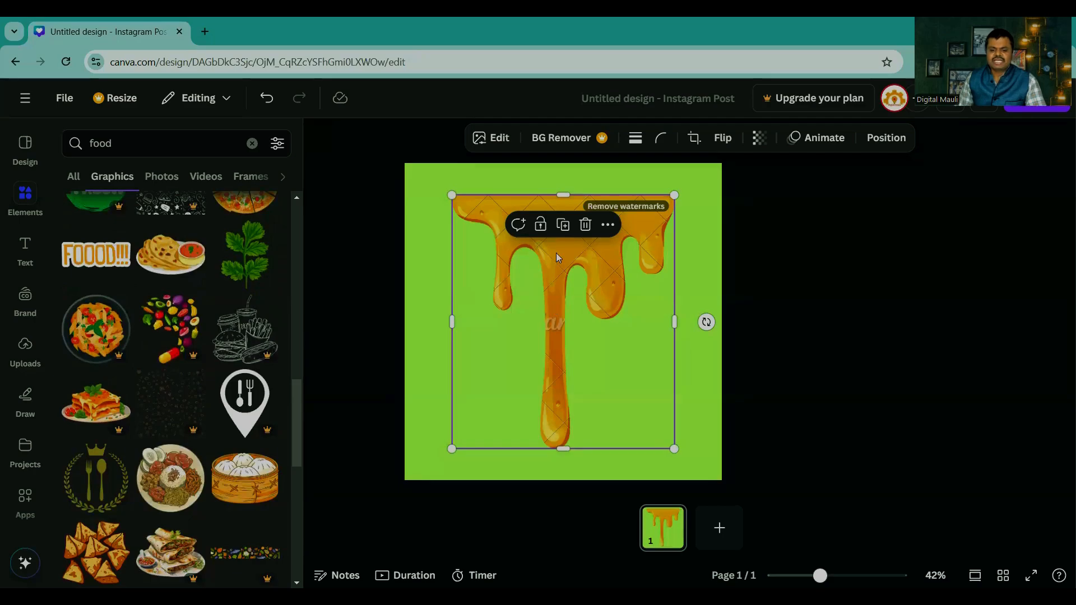
left_click_drag(556, 253, 271, 288)
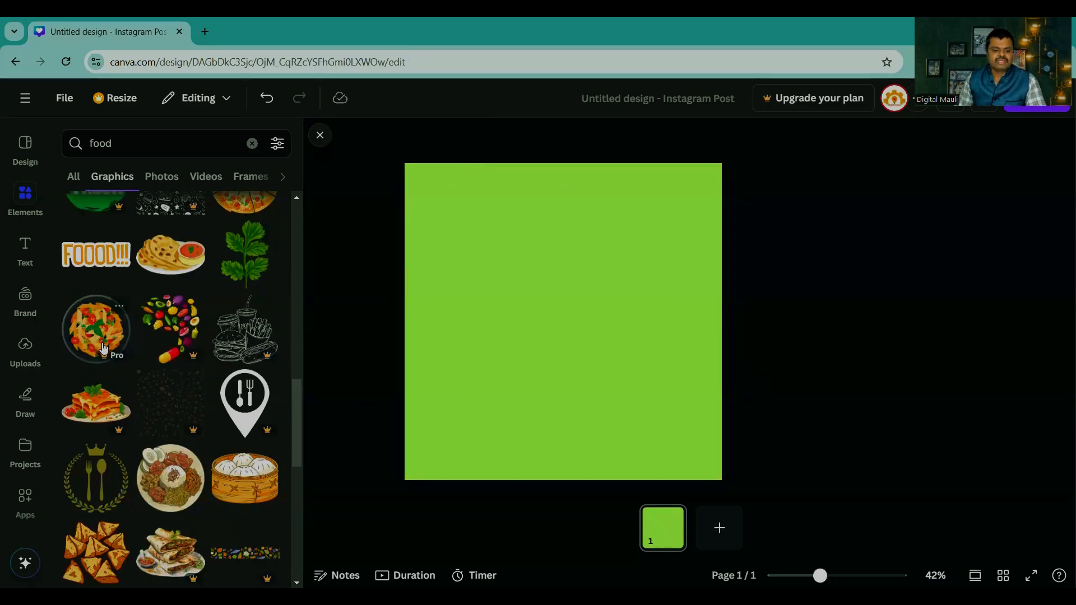
scroll(104, 348, "down", 4)
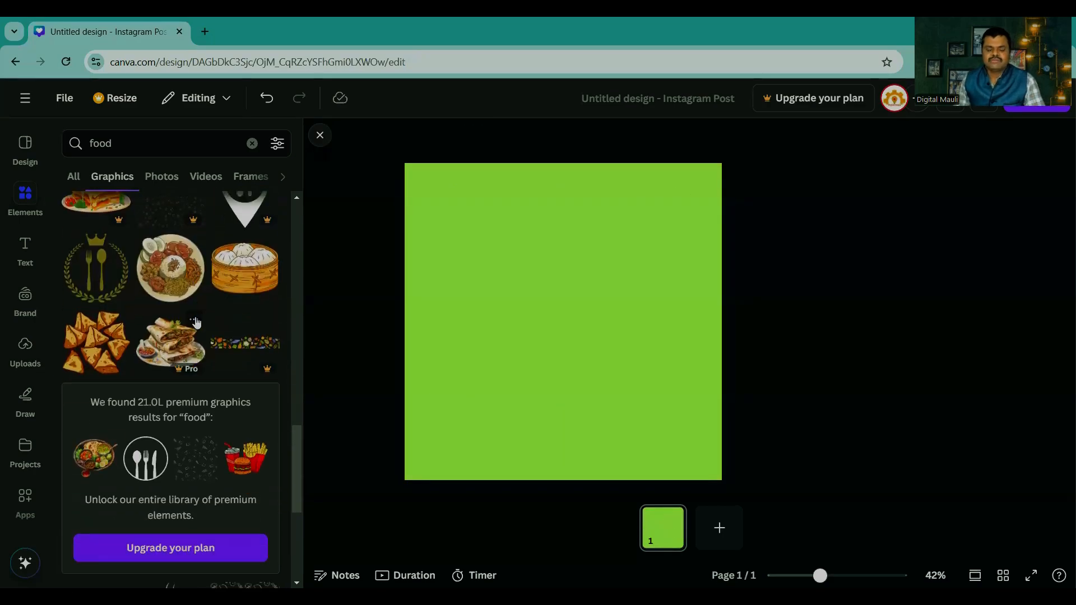
scroll(195, 323, "down", 5)
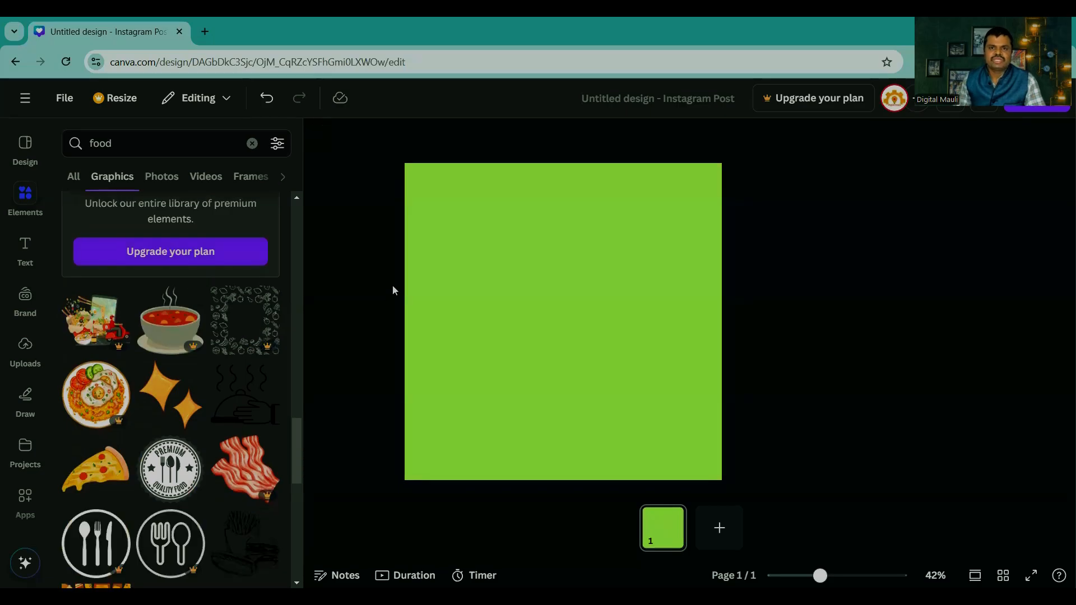
scroll(158, 246, "up", 3)
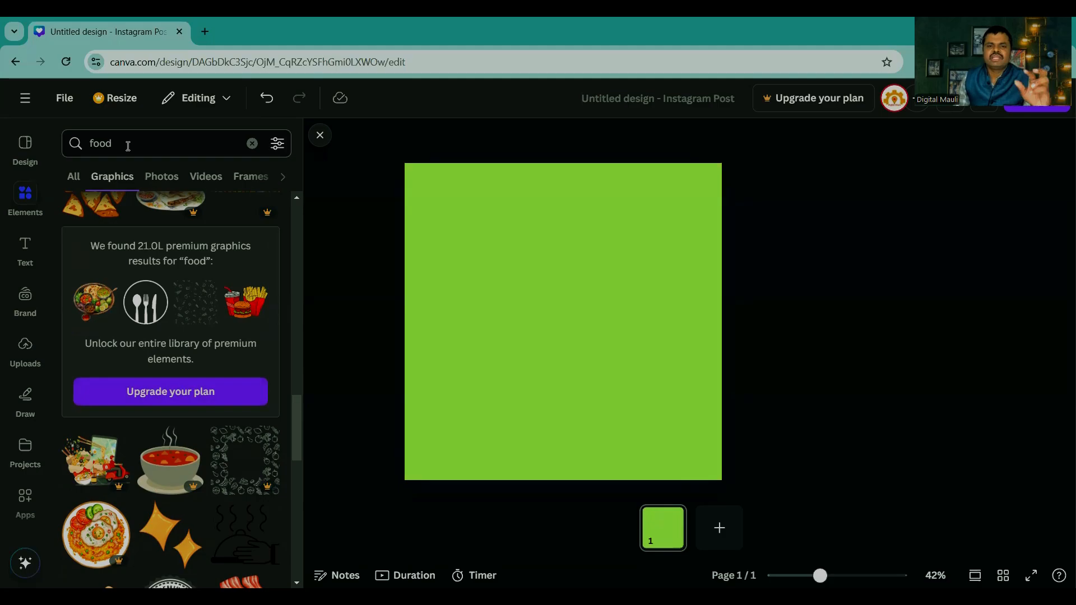
Step: Search the elements for "shadow" and list all of its graphics
left_click(252, 143)
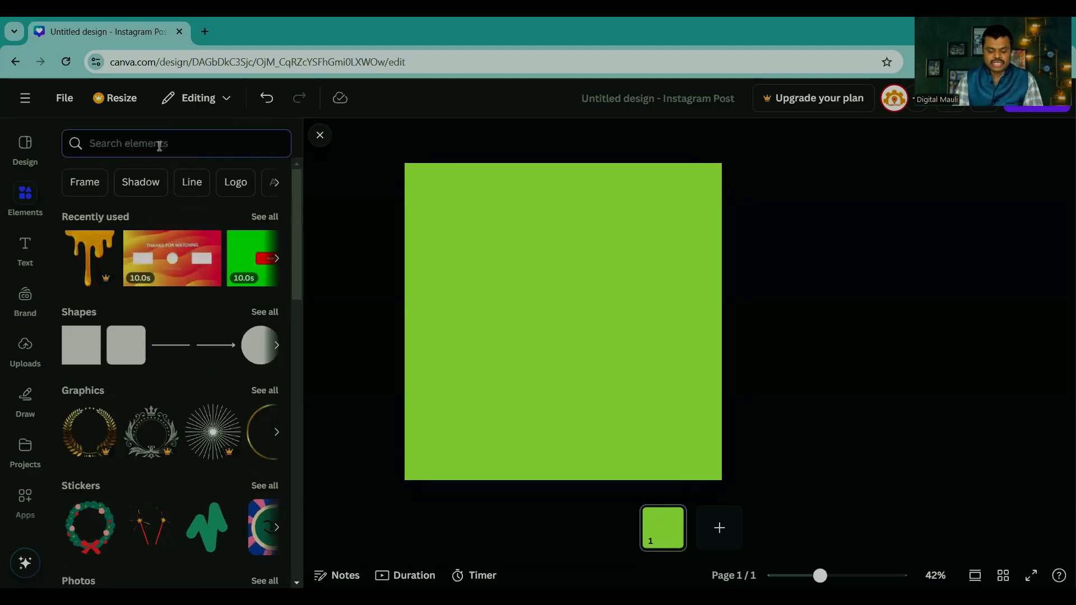
type("sh")
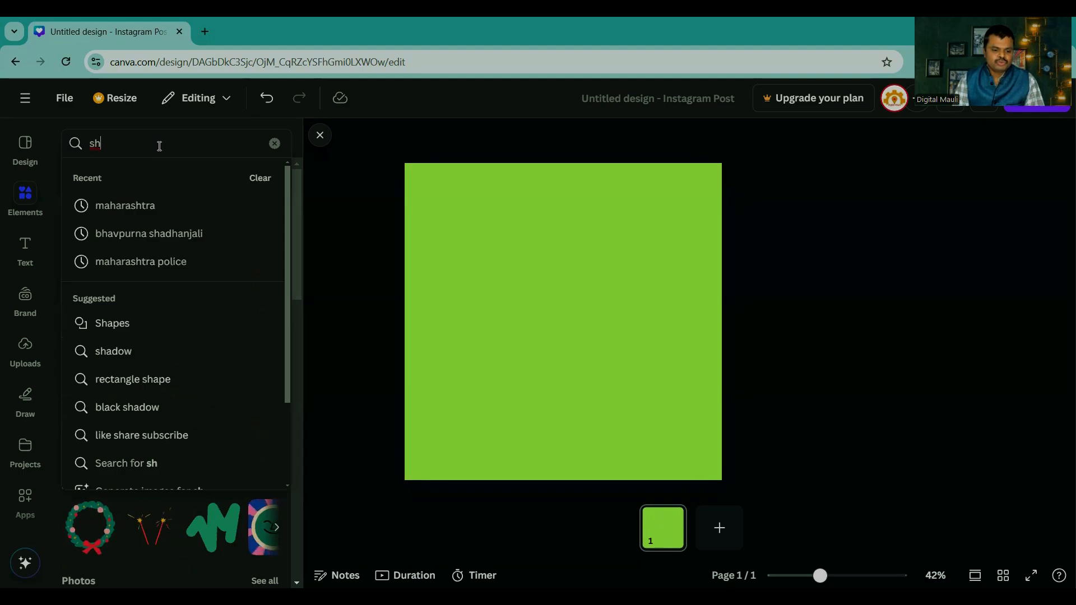
key("Down")
key("Down")
key("Down")
key("Down")
key("Down")
key("Down")
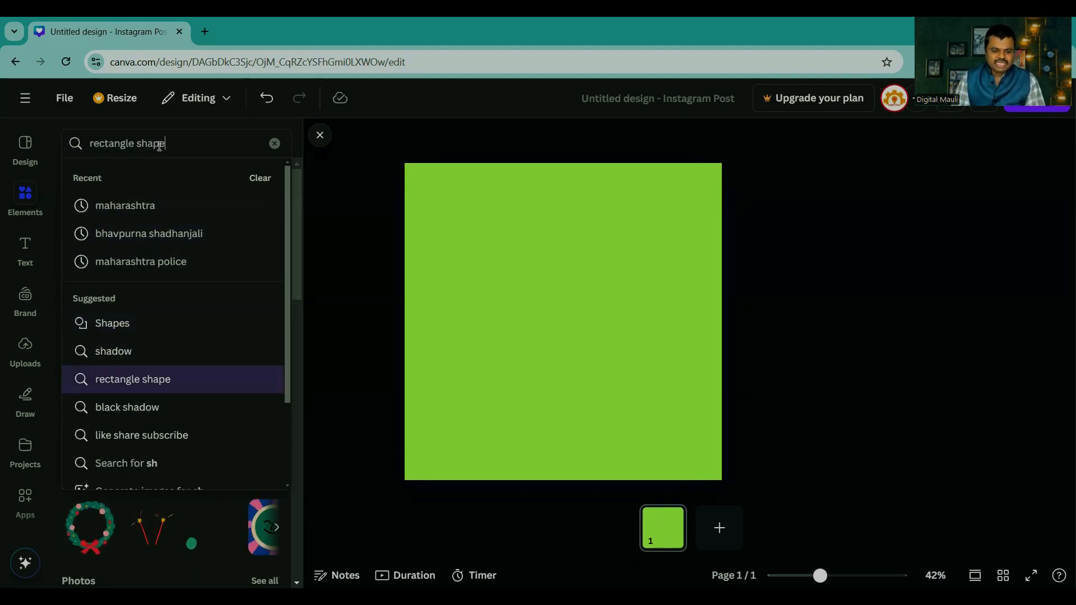
key("Up")
key("Return")
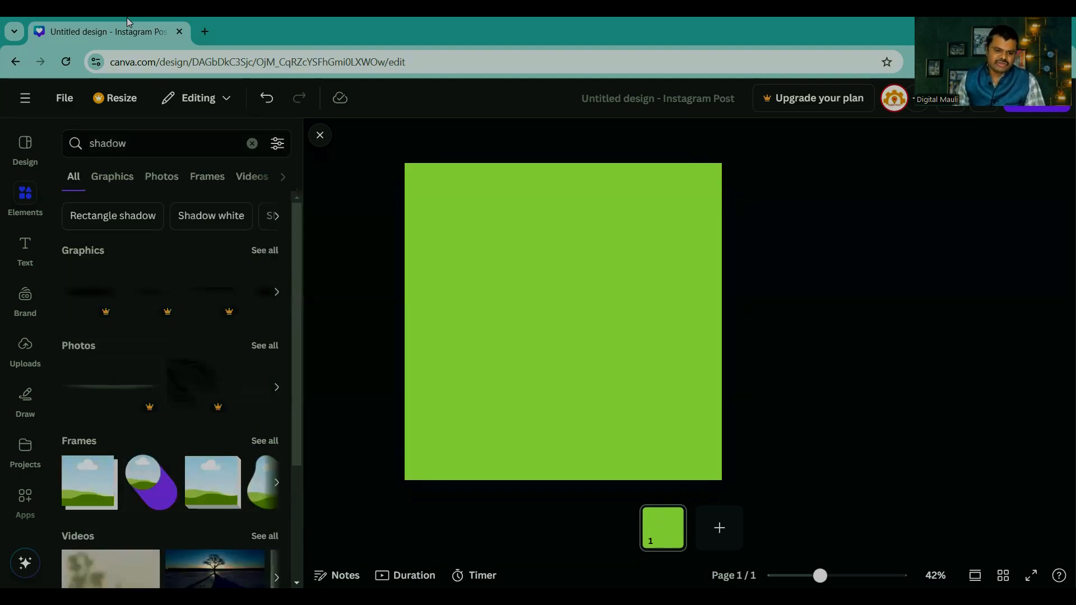
left_click(264, 251)
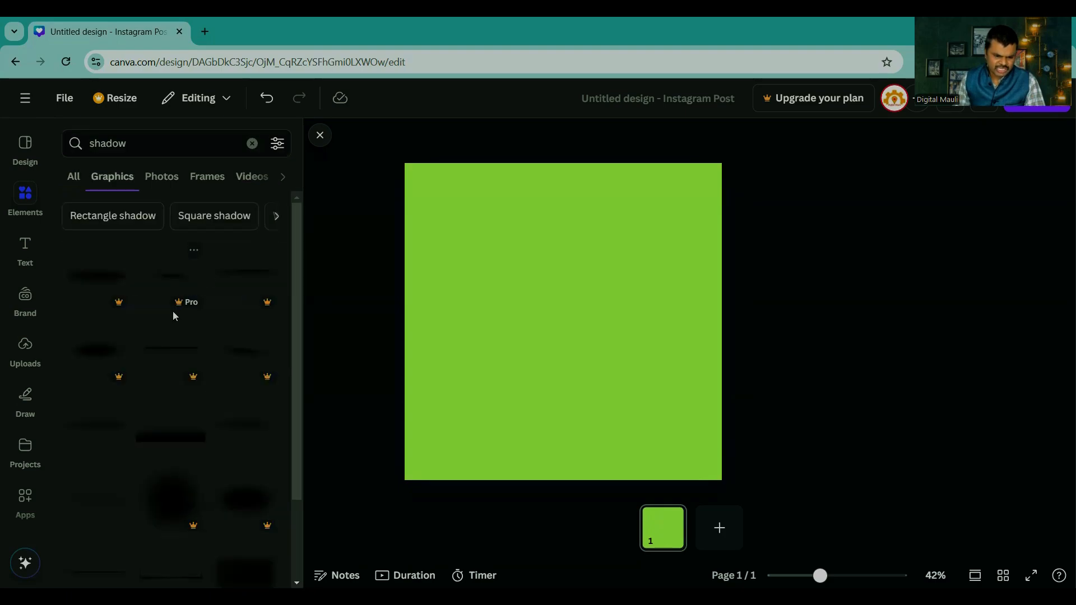
Step: Add the black gradient shadow graphic, enlarge it and position it around the page's centre
left_click(149, 440)
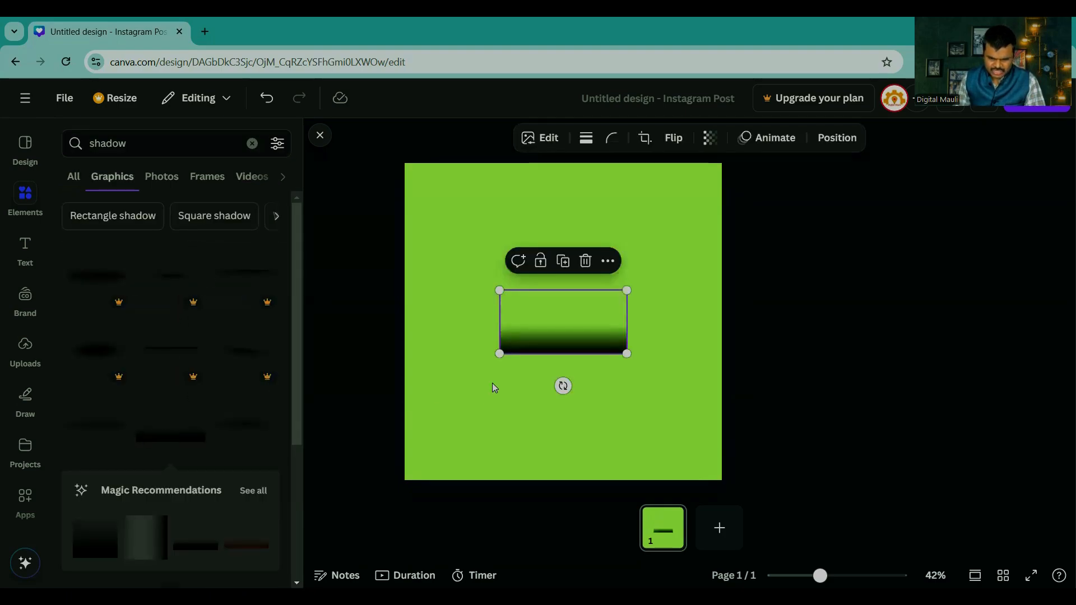
left_click_drag(498, 354, 398, 424)
left_click_drag(515, 381, 583, 370)
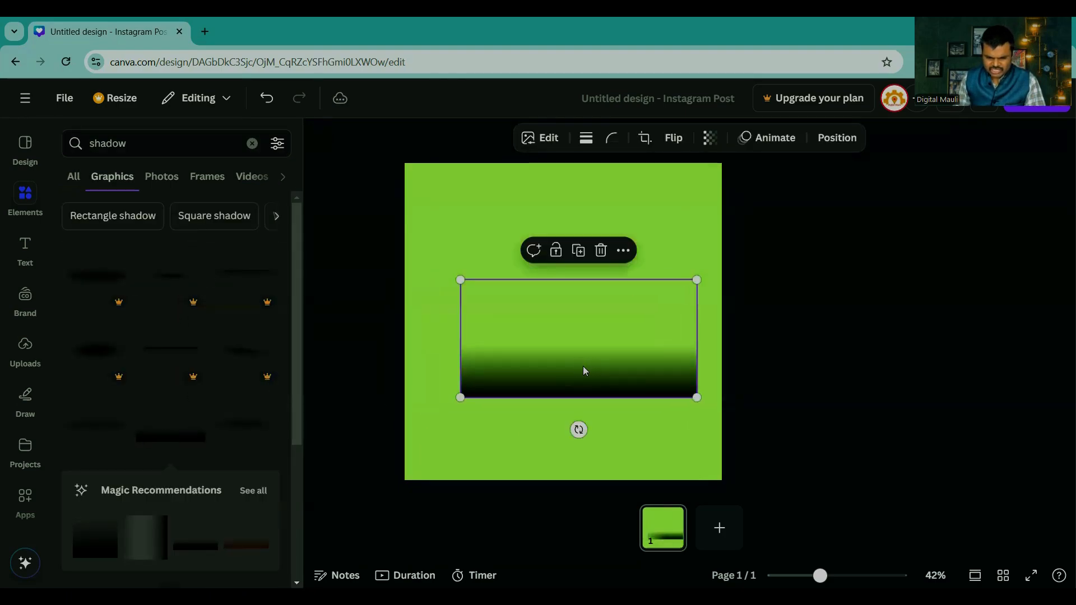
Step: Replace the black gradient shadow with the soft oval shadow, placed near the page's lower edge
left_click(242, 425)
left_click_drag(535, 335, 535, 291)
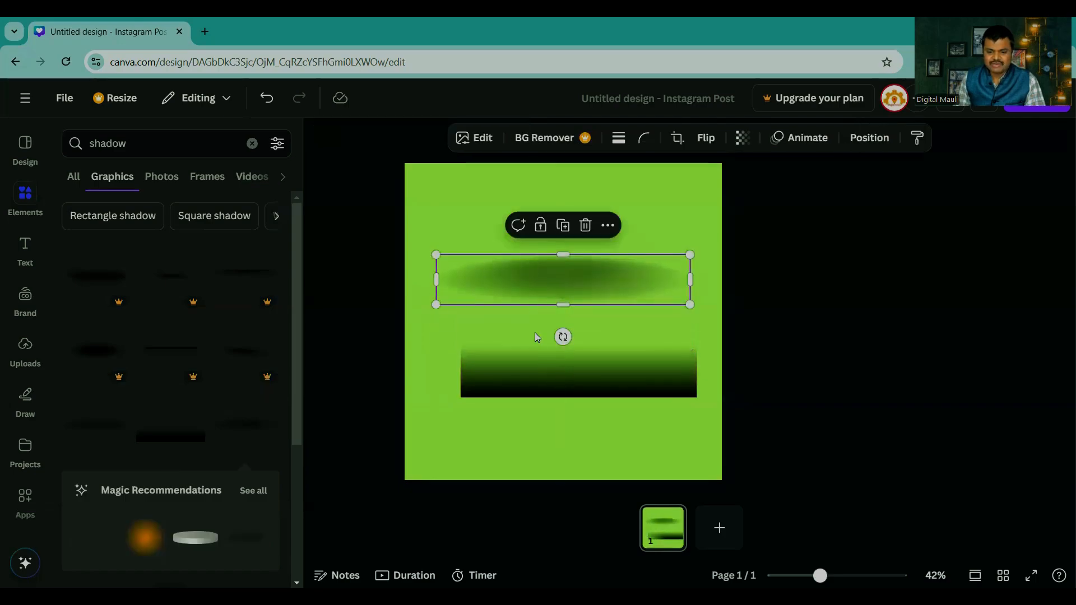
left_click_drag(600, 360, 804, 361)
left_click_drag(541, 291, 539, 440)
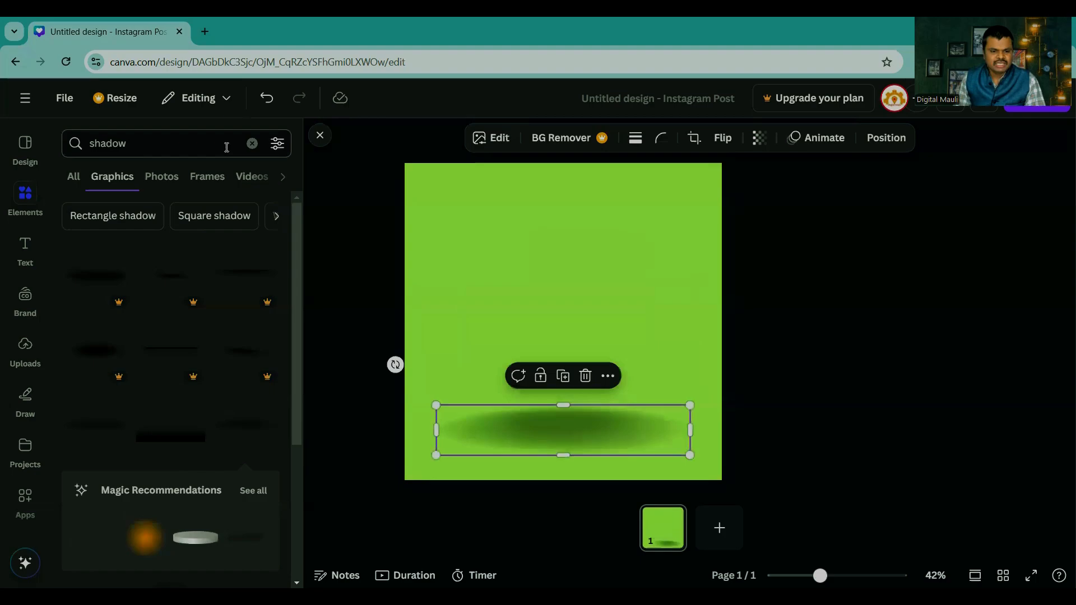
Step: Replace the element search with "pot"
left_click(252, 143)
type("j")
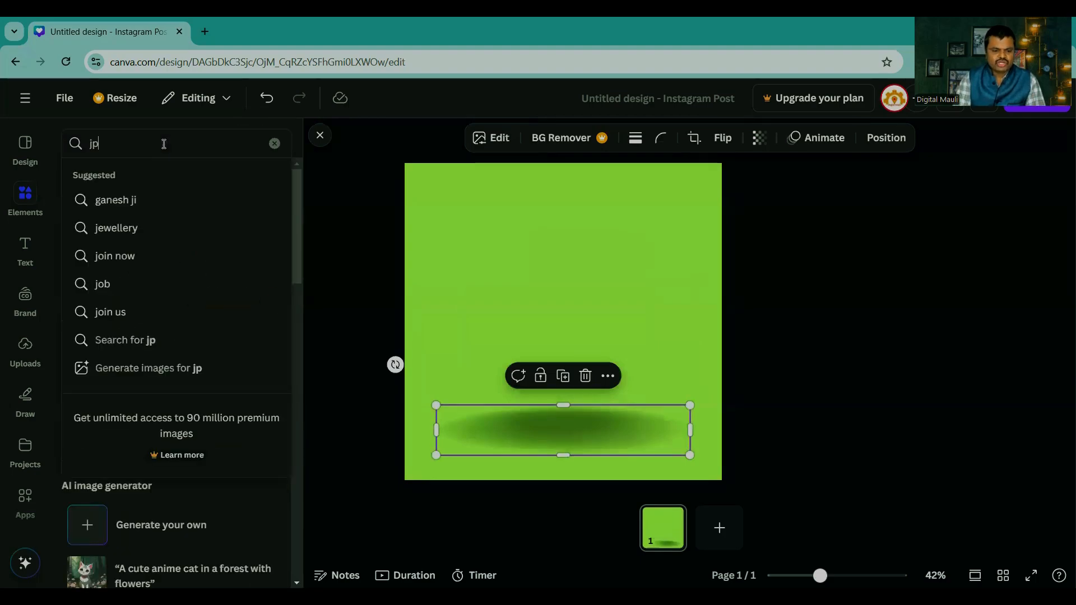
key("BackSpace")
type("pot")
key("Return")
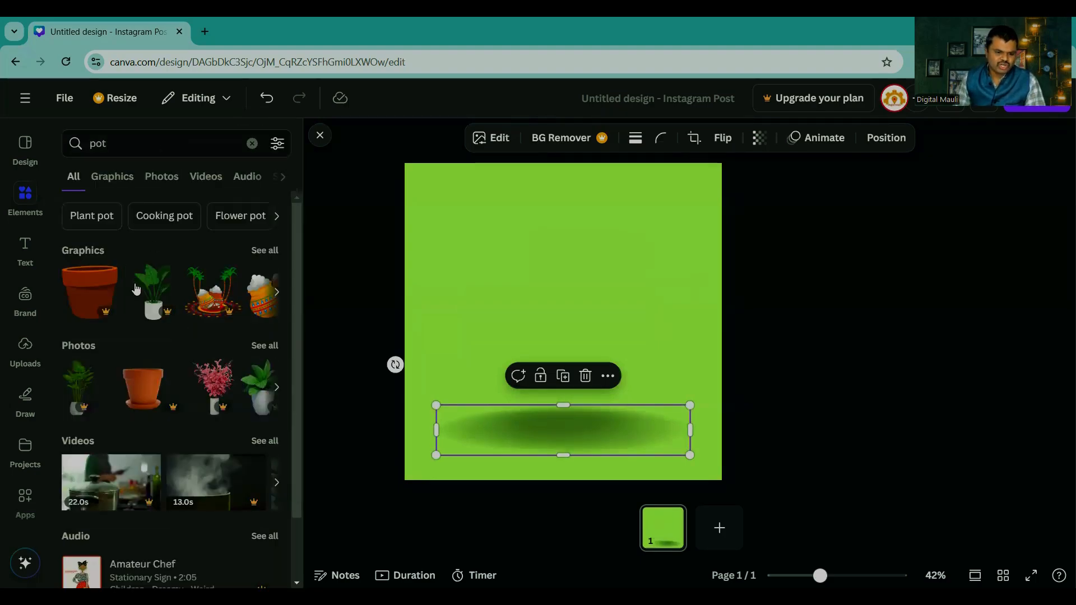
Step: Try the terracotta flowerpot photo on top of the oval shadow and remove it again
left_click(143, 387)
left_click_drag(573, 302, 498, 419)
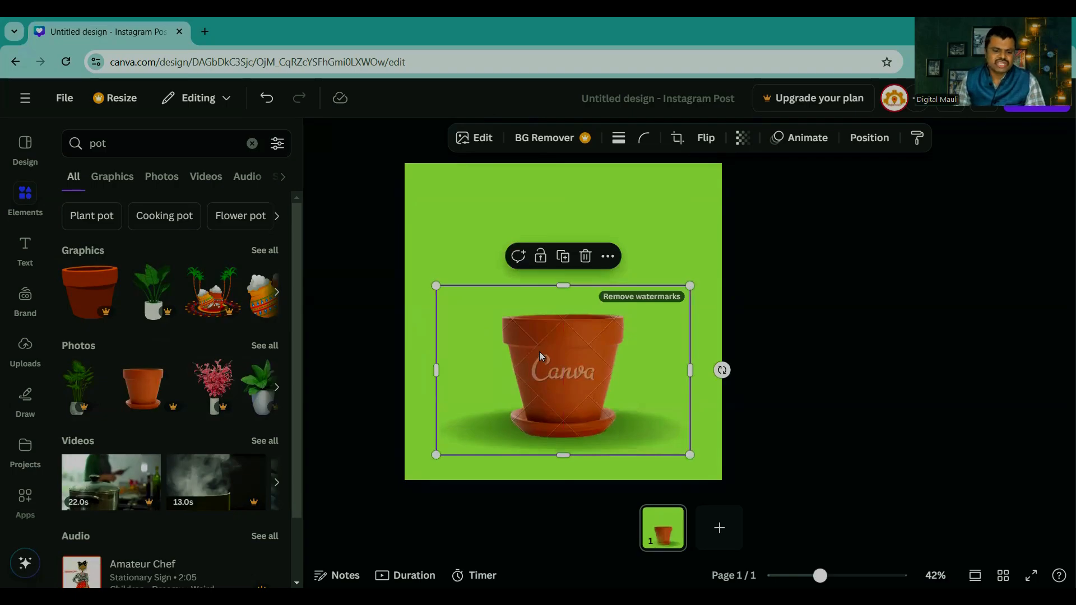
left_click_drag(555, 357, 143, 389)
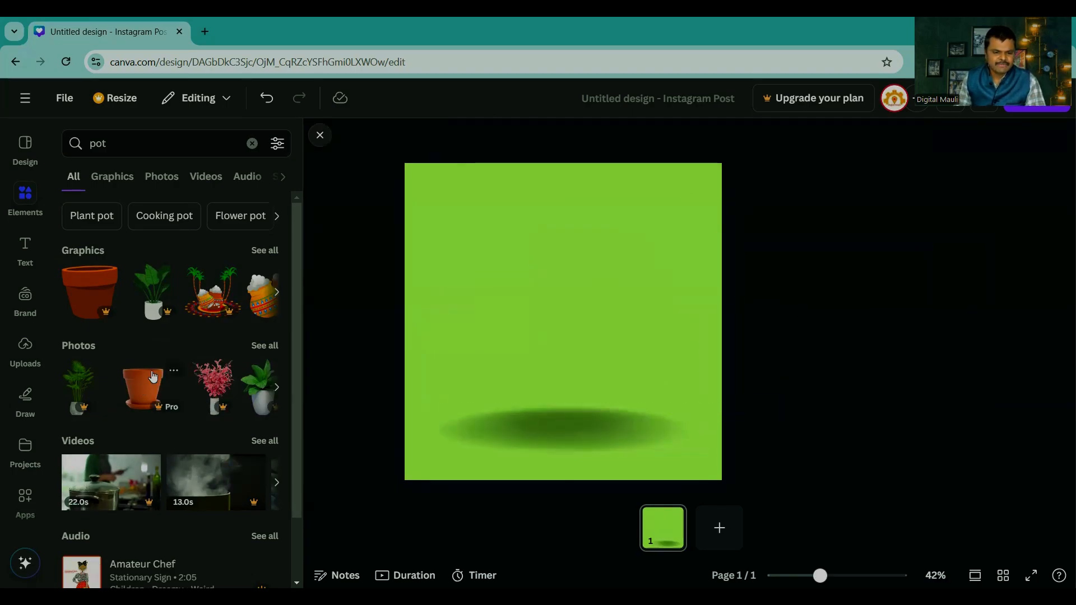
Step: Add the orange pot graphic with the blue zigzag pattern, enlarge it and seat it on the oval shadow
left_click(274, 250)
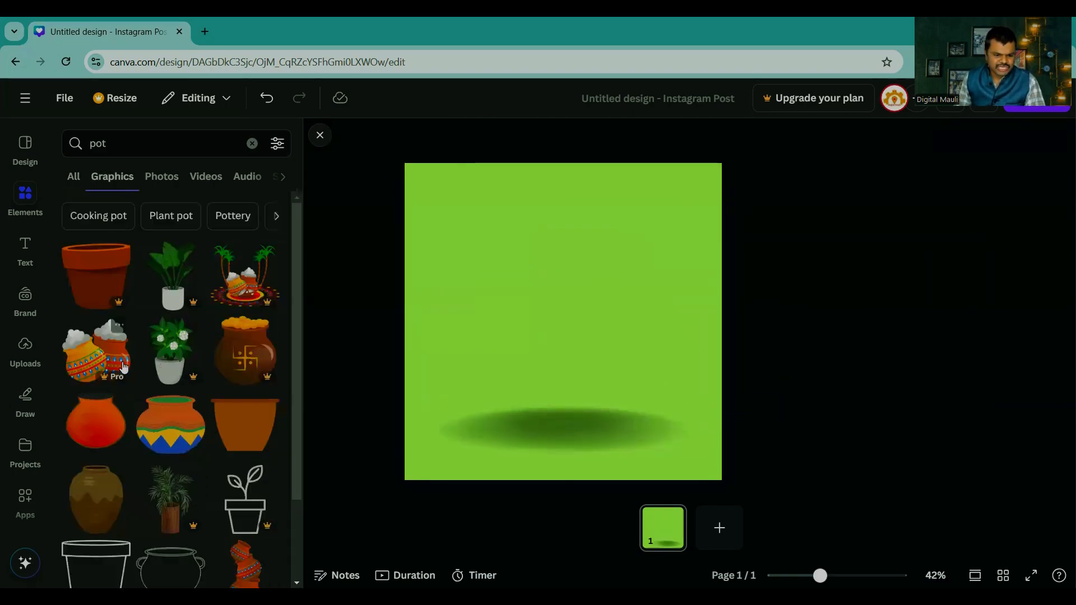
scroll(162, 347, "down", 4)
scroll(160, 305, "up", 1)
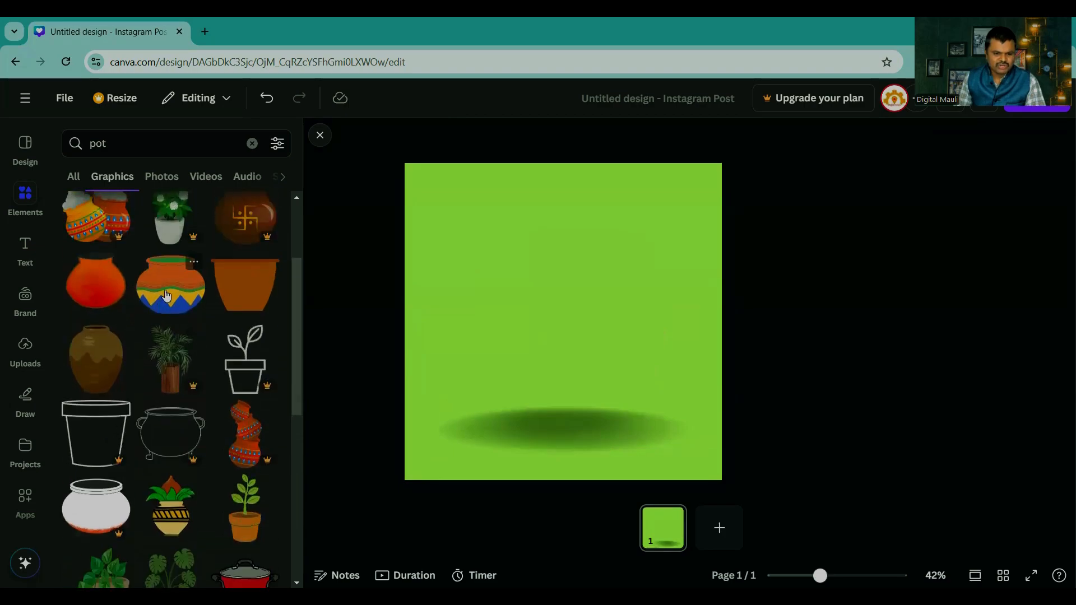
left_click(160, 304)
left_click_drag(558, 323, 552, 375)
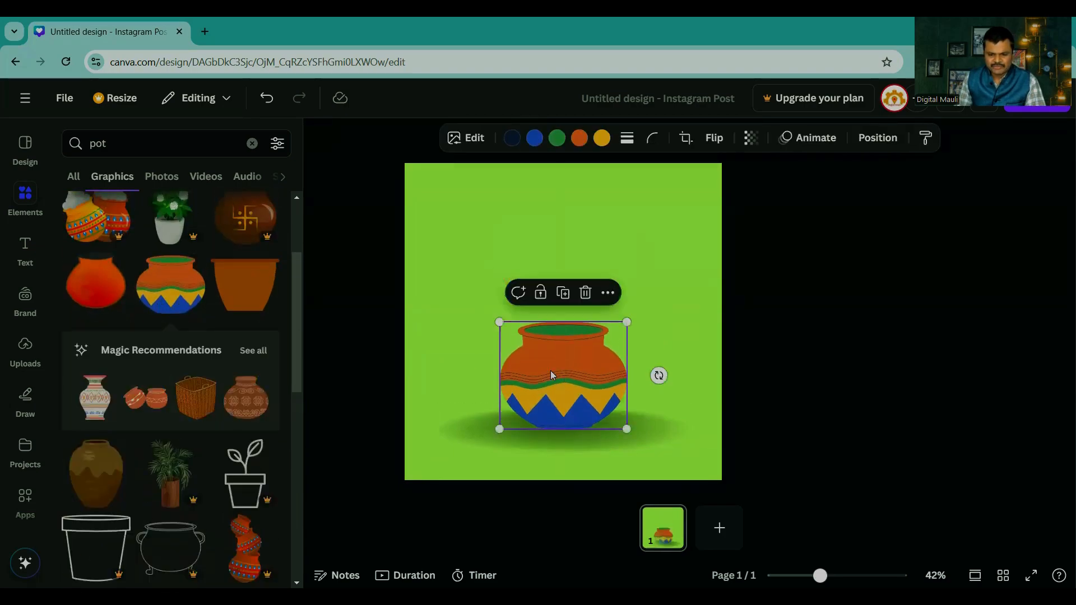
left_click_drag(497, 319, 452, 276)
left_click_drag(540, 346, 561, 397)
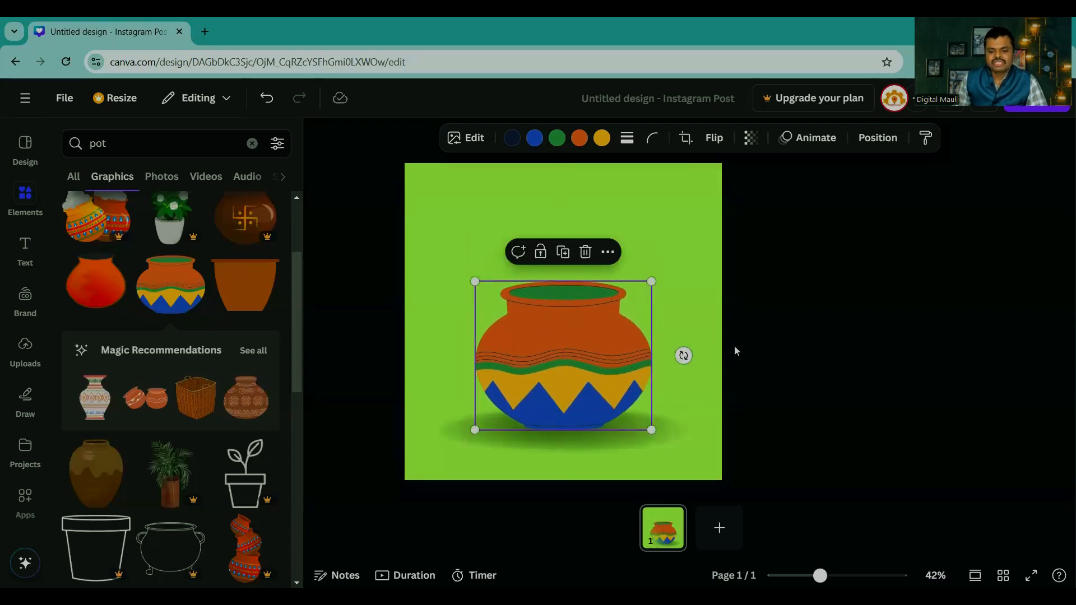
Step: Remove the patterned pot, then move the oval shadow up and back down near the page's lower edge
left_click(760, 340)
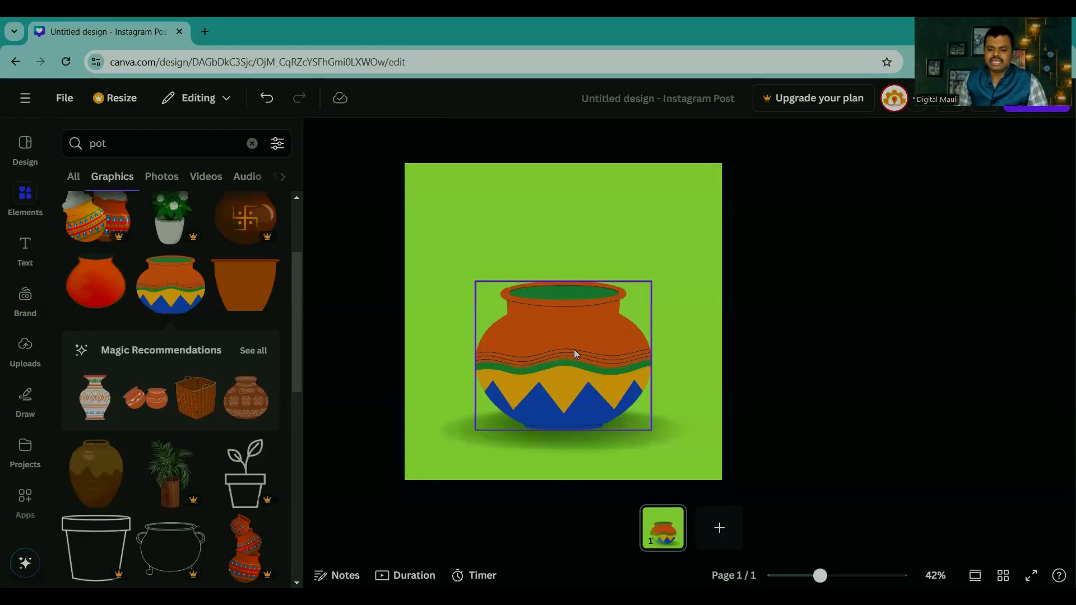
left_click_drag(572, 353, 805, 344)
left_click_drag(541, 444, 549, 314)
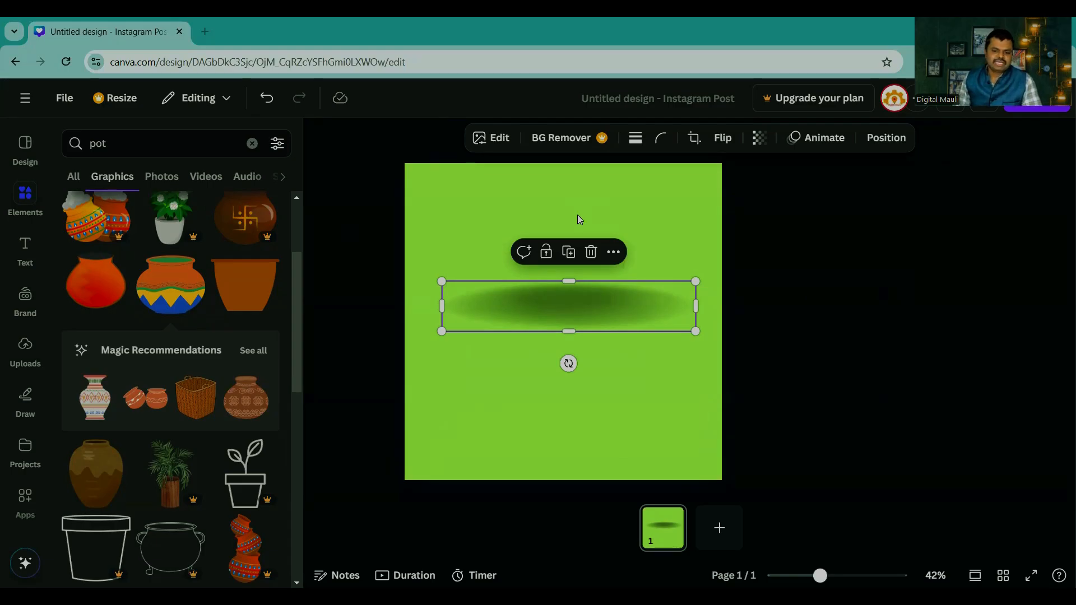
left_click_drag(580, 303, 583, 444)
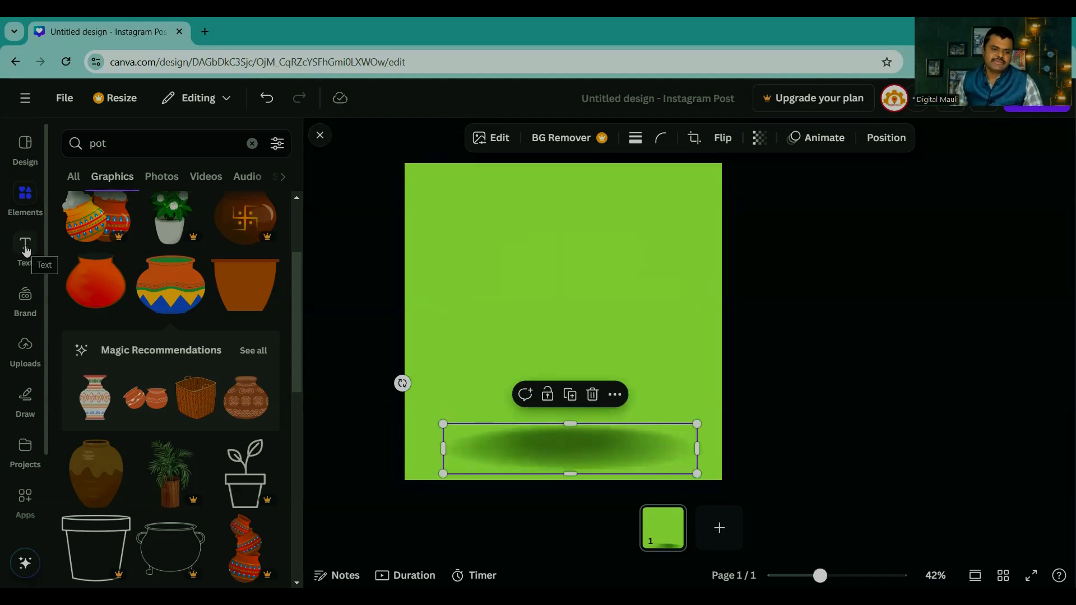
Step: Add a default-style heading text and move it to the page's upper edge
left_click(26, 251)
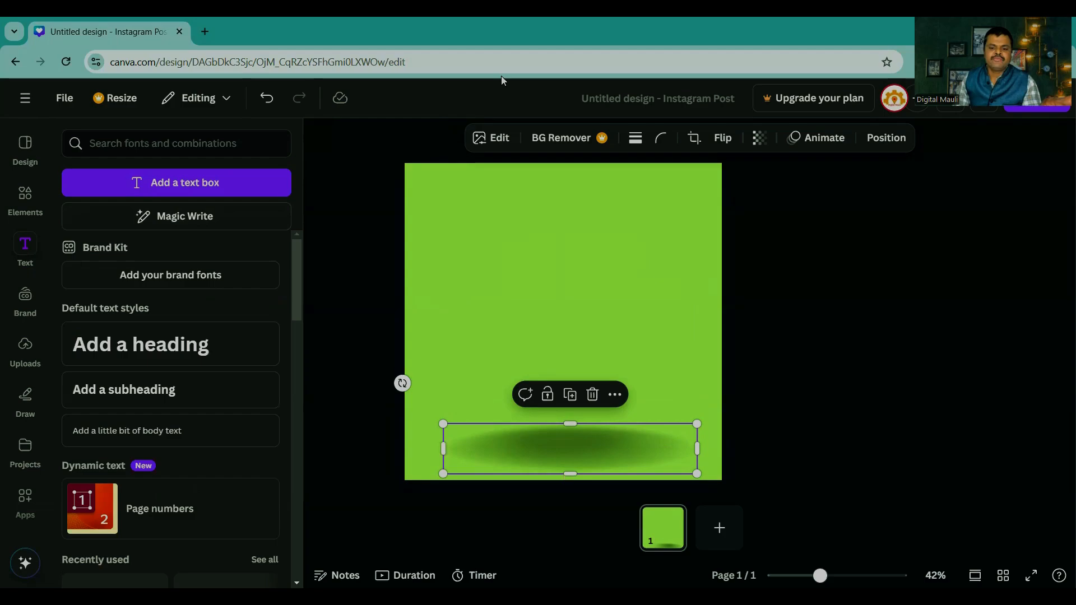
left_click(128, 350)
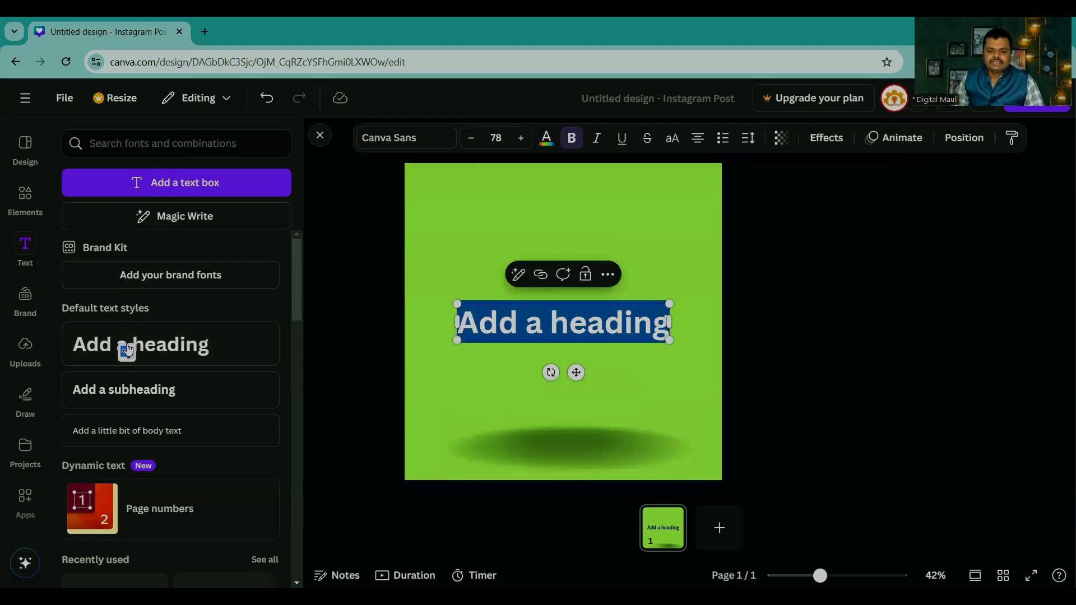
left_click(766, 299)
left_click_drag(598, 325, 604, 190)
Step: Add a default subheading and a line of body text, spacing them one below the other beneath the heading
left_click(130, 394)
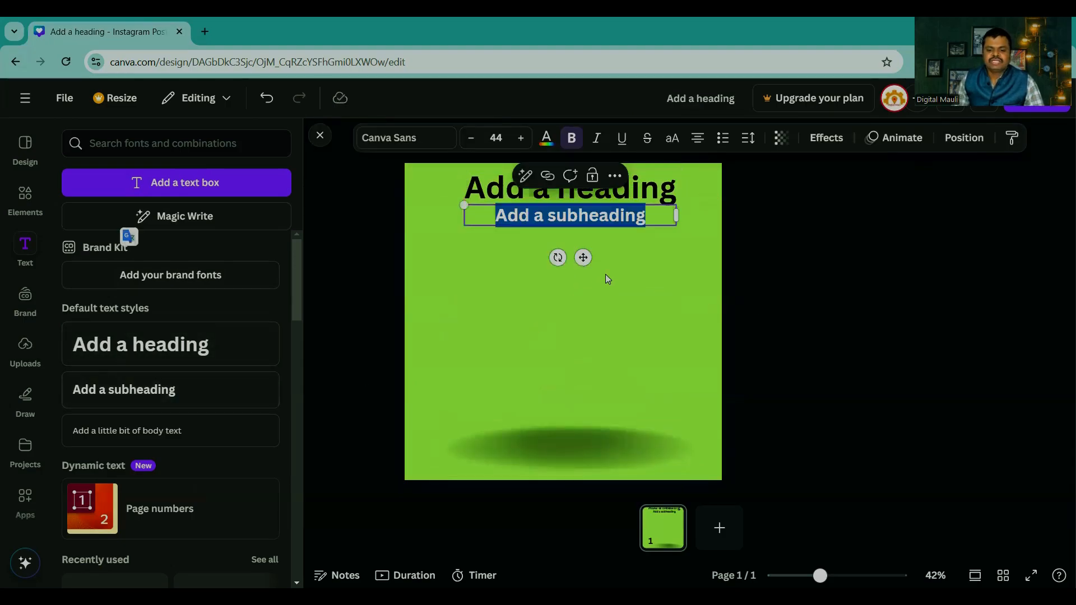
left_click(749, 300)
left_click_drag(605, 228, 589, 247)
left_click(138, 439)
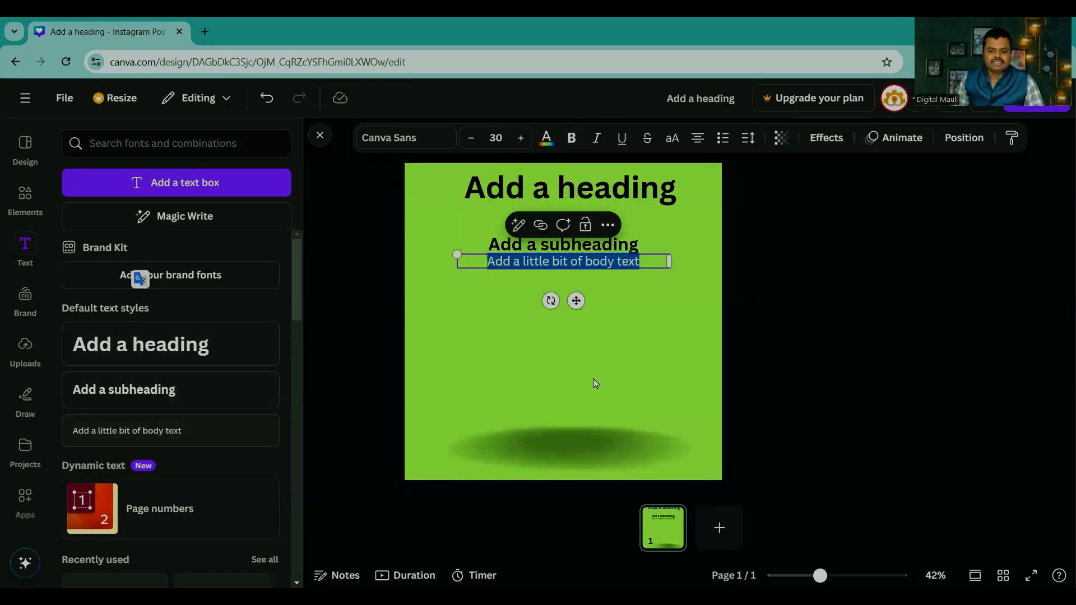
left_click(769, 293)
left_click_drag(570, 260, 570, 285)
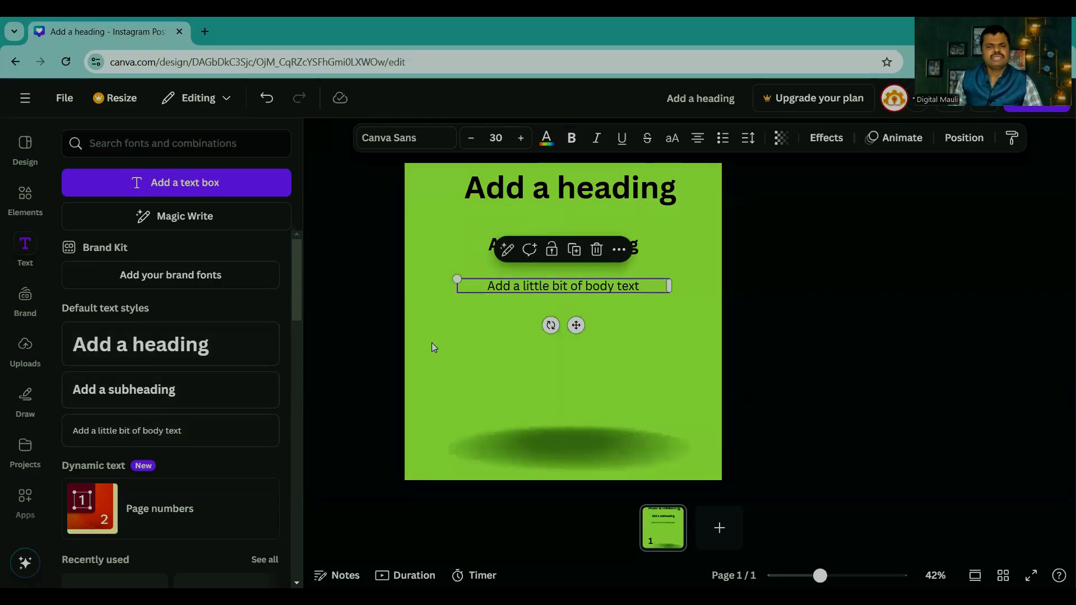
Step: Enlarge the heading to font size 107 so it spans nearly the page's width
left_click(669, 197)
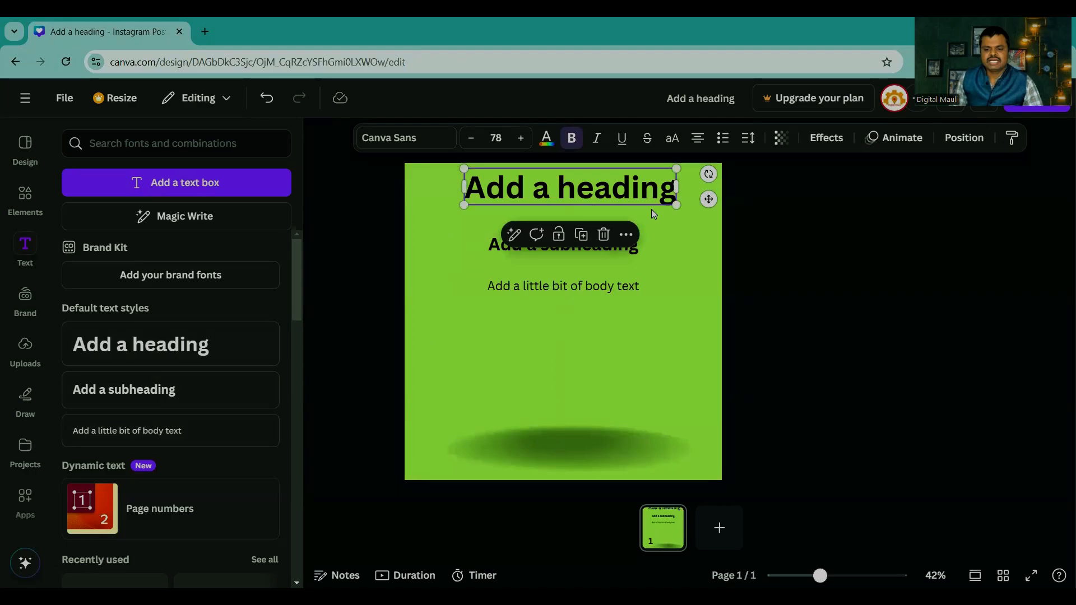
left_click_drag(676, 206, 718, 212)
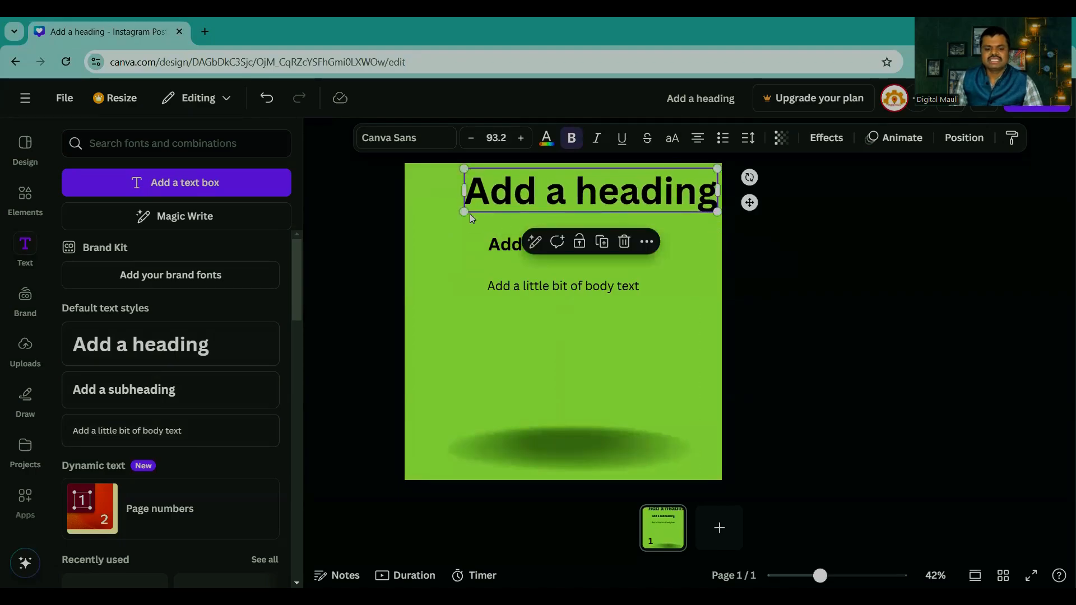
left_click_drag(465, 212, 418, 220)
left_click_drag(582, 210, 570, 216)
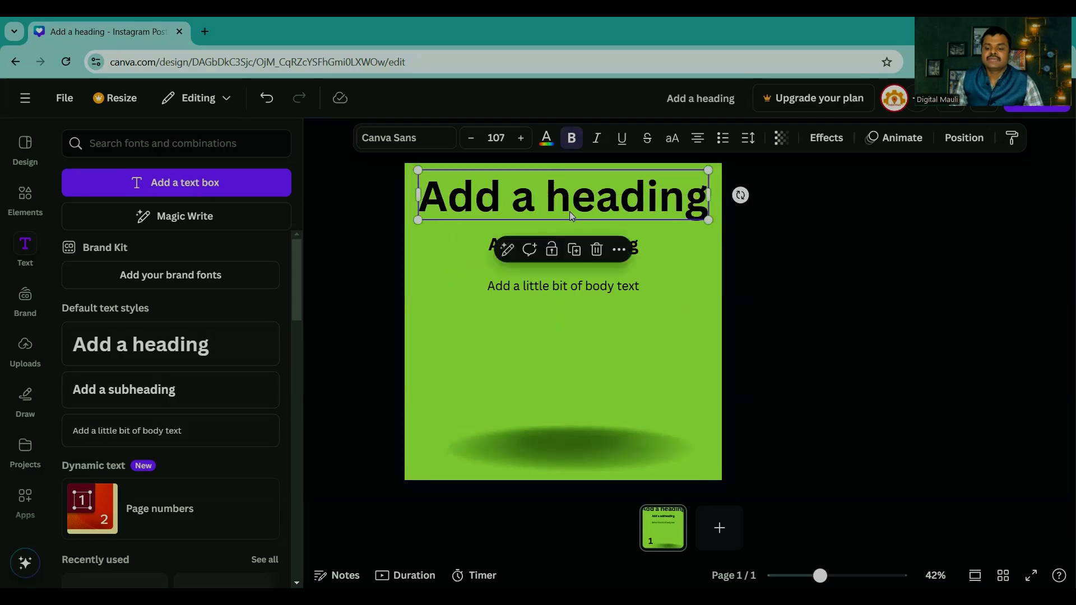
left_click(756, 234)
left_click(572, 242)
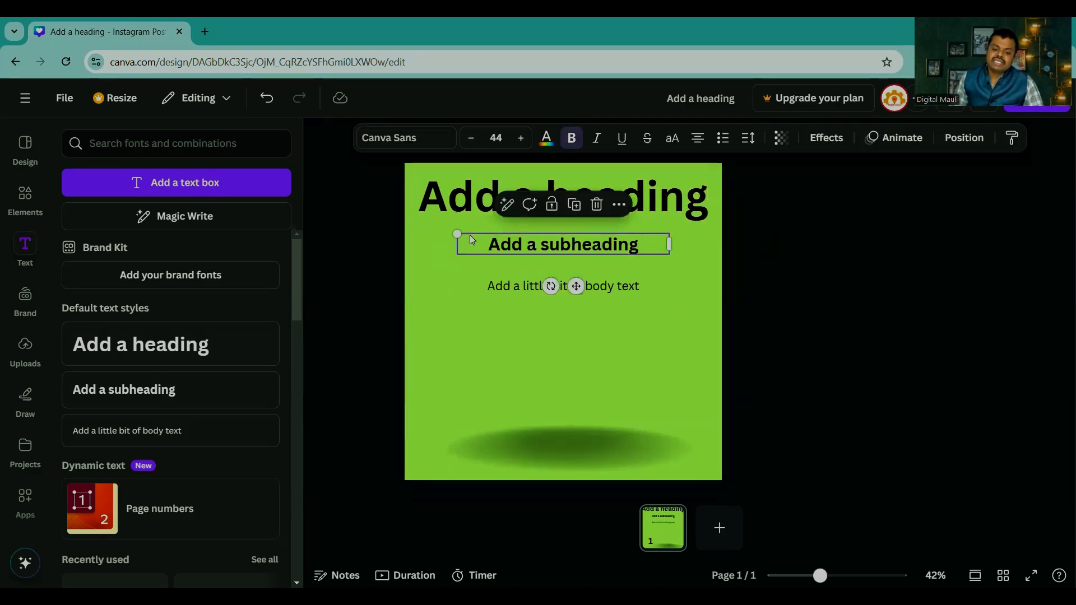
left_click(739, 270)
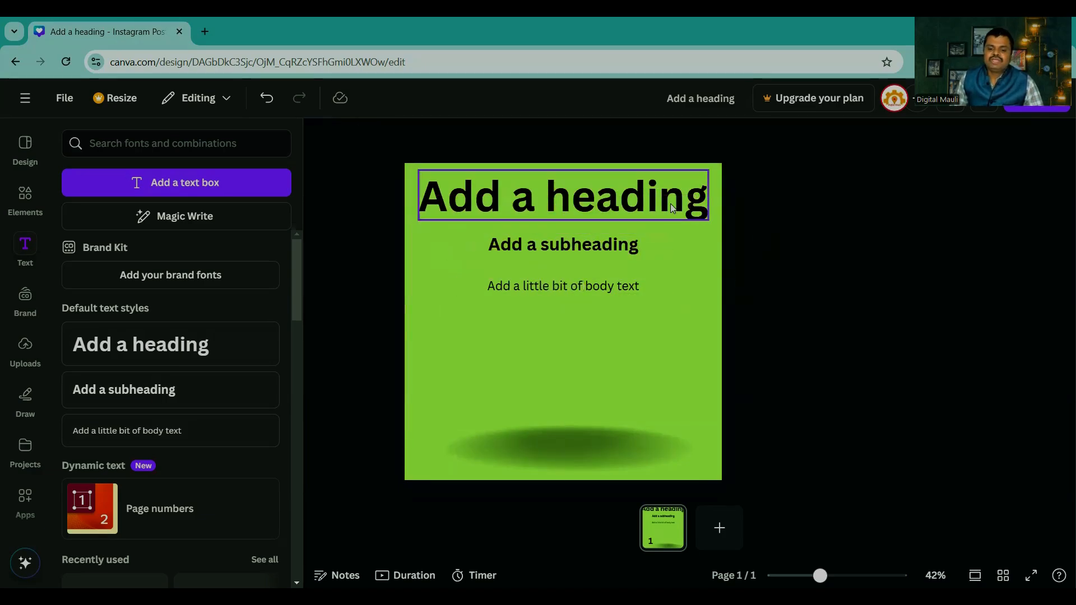
left_click(625, 205)
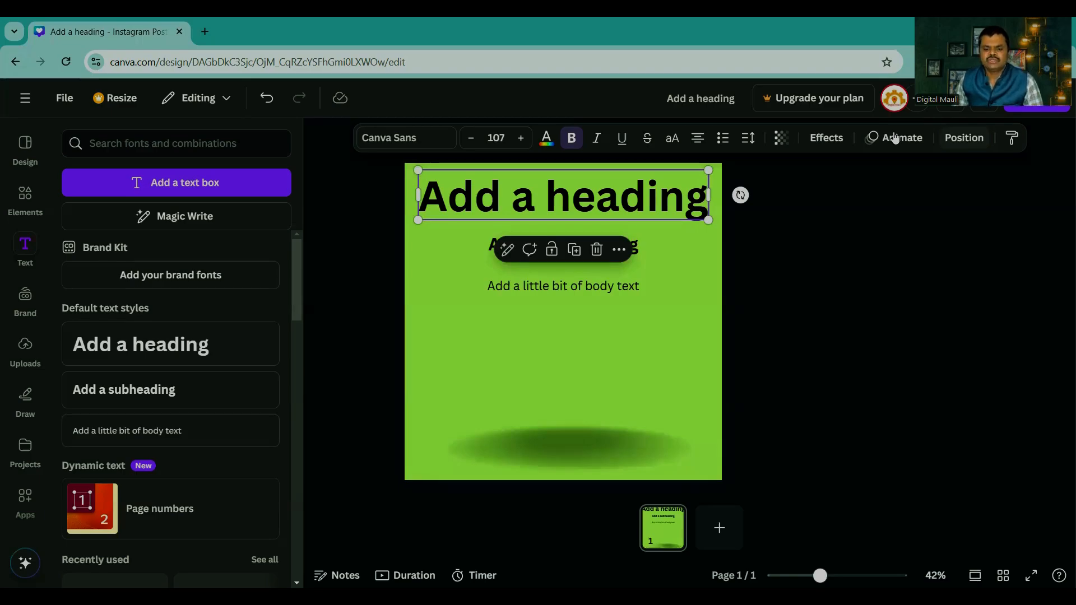
left_click(883, 191)
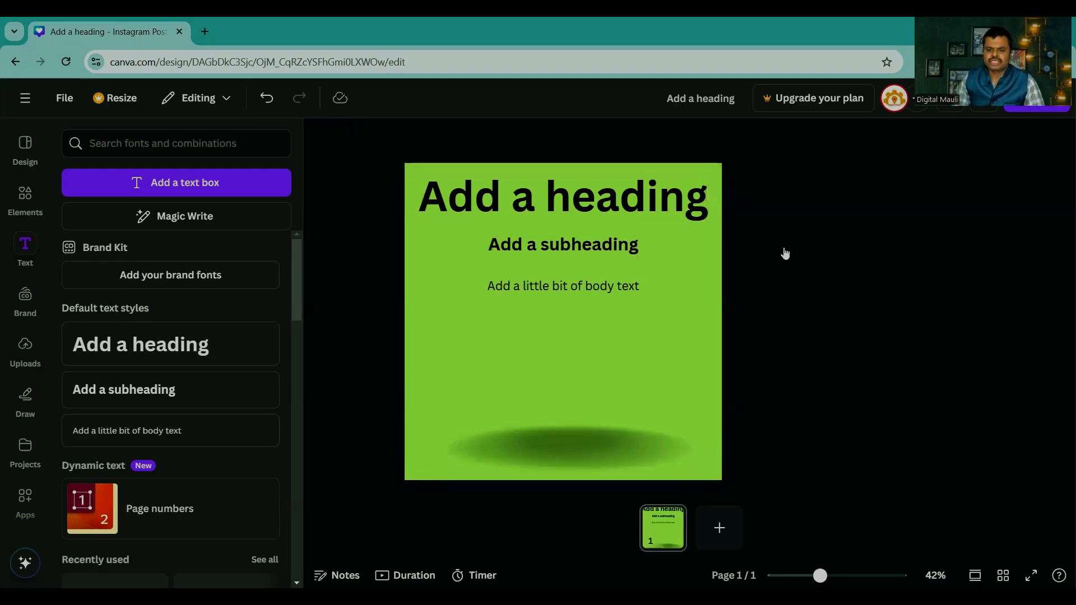
left_click(556, 210)
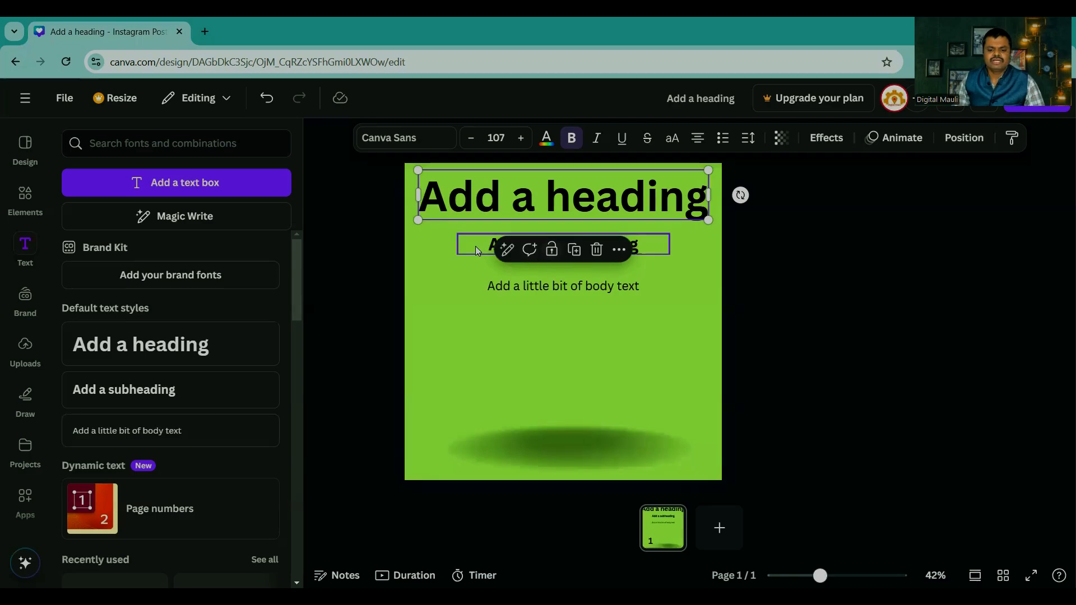
left_click(590, 290)
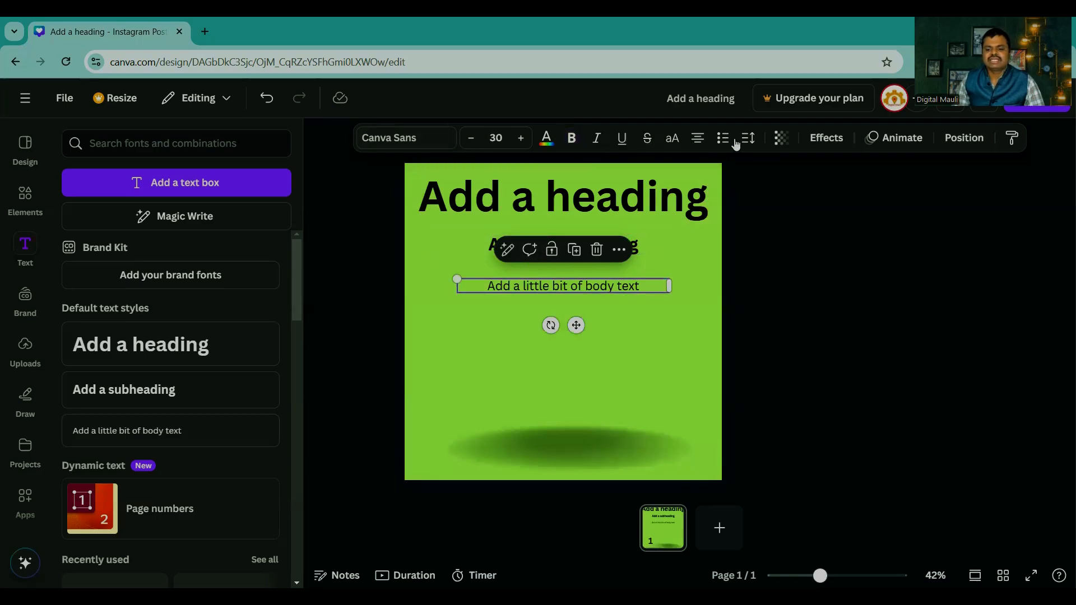
left_click(761, 237)
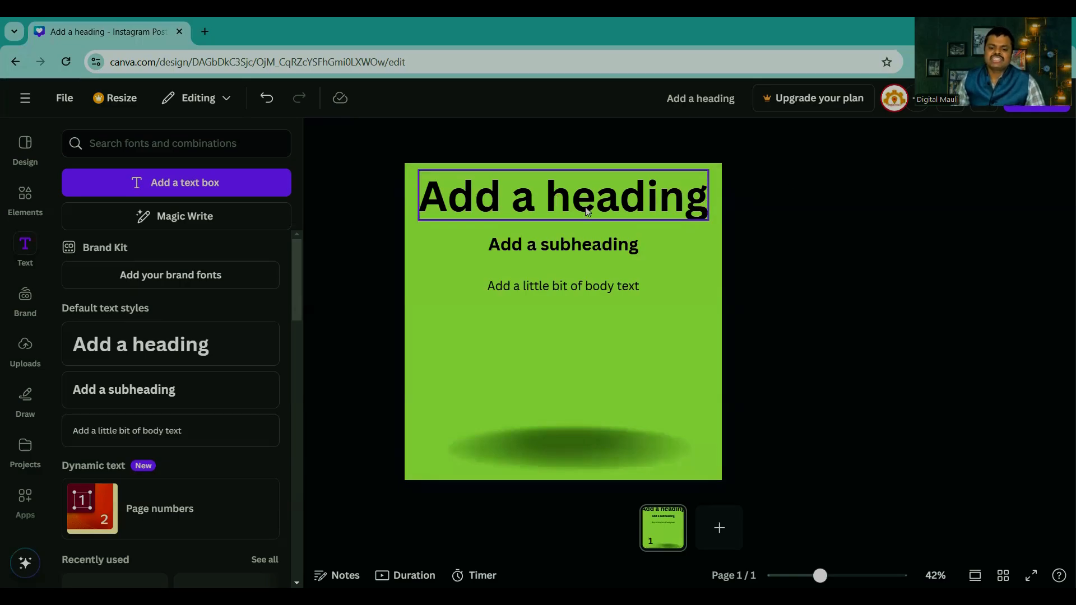
Step: Examine the list of fonts available for the heading, including the recommended, recently used and Pro ones
left_click_drag(820, 575, 844, 576)
scroll(730, 421, "up", 3)
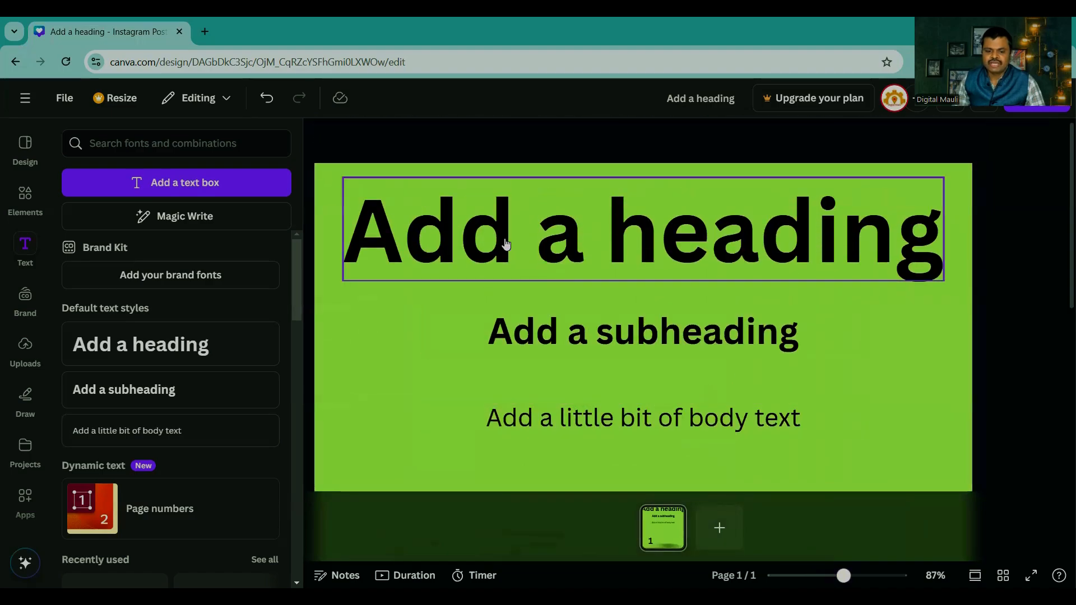
left_click(506, 245)
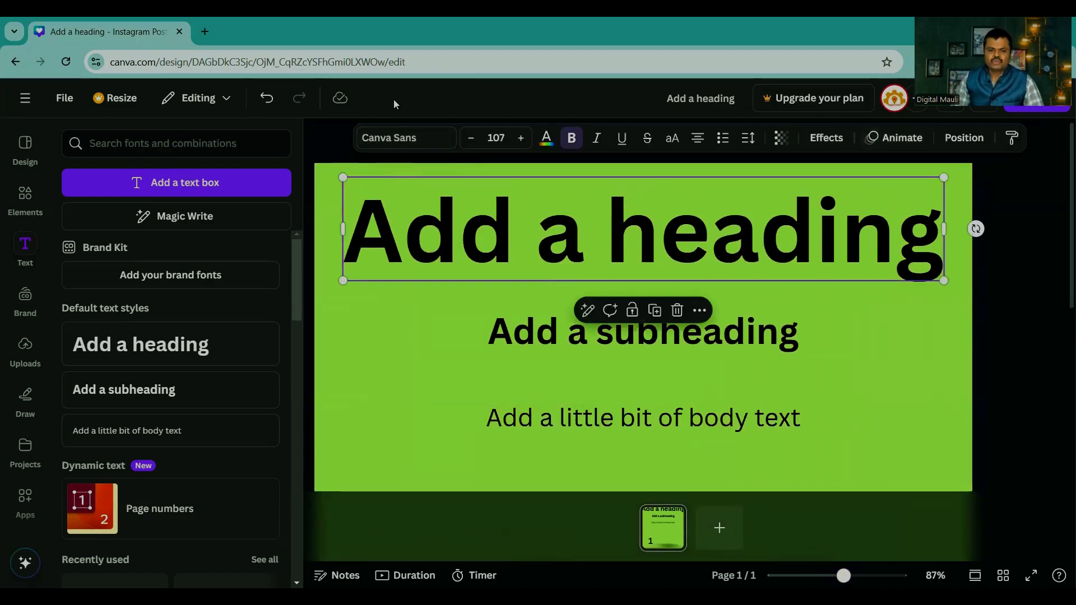
left_click(394, 139)
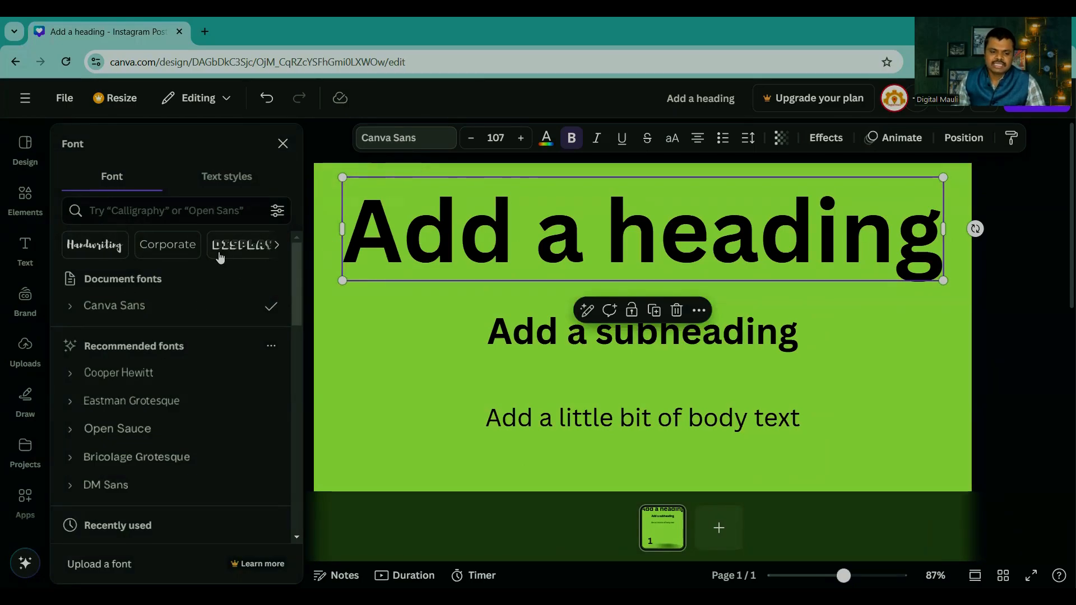
scroll(144, 373, "down", 15)
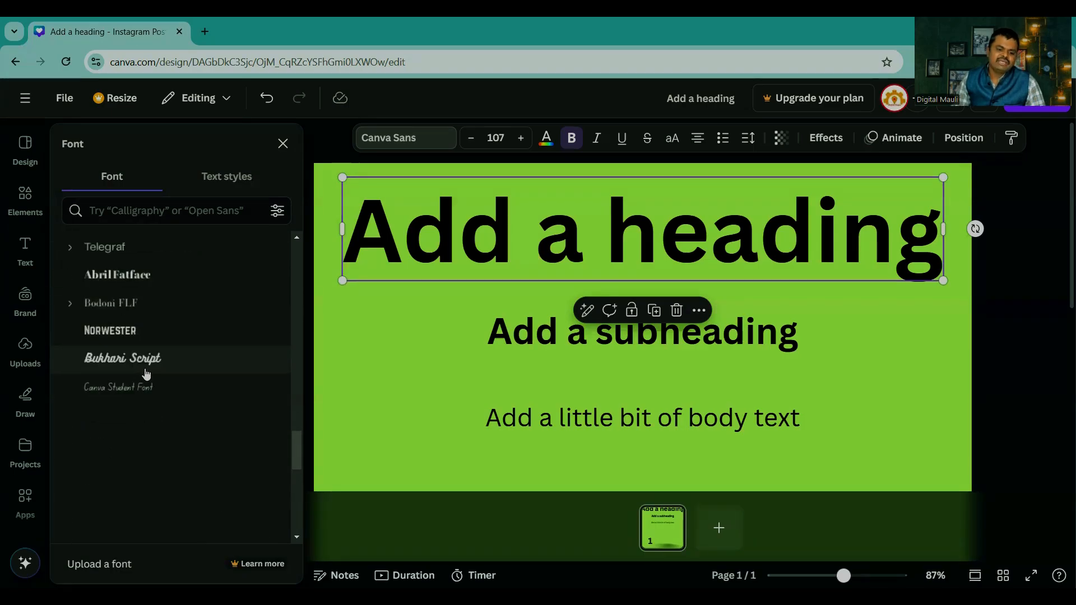
scroll(145, 376, "down", 5)
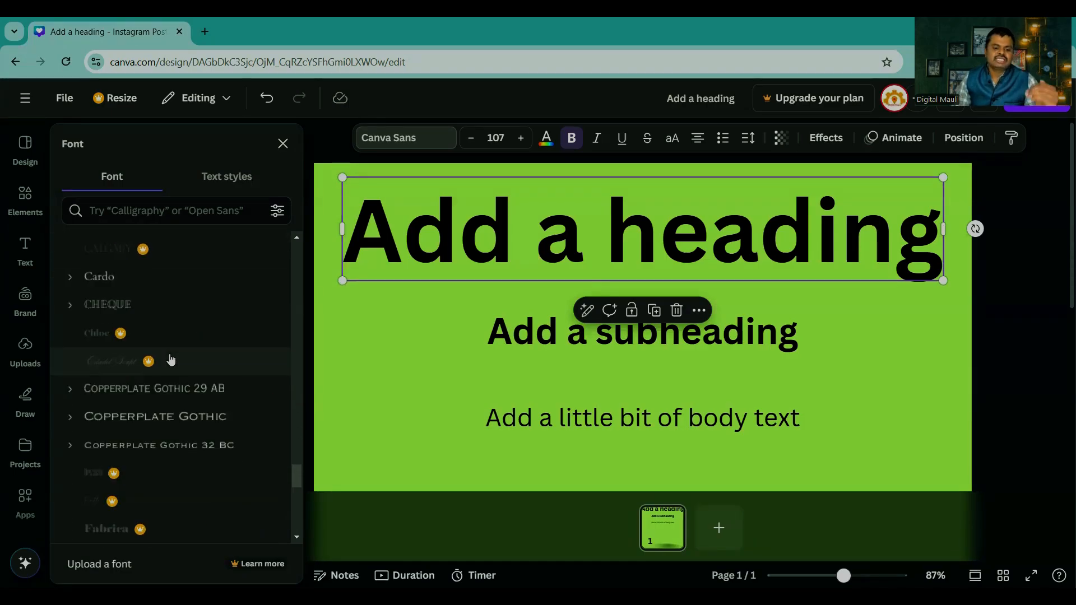
scroll(171, 359, "down", 5)
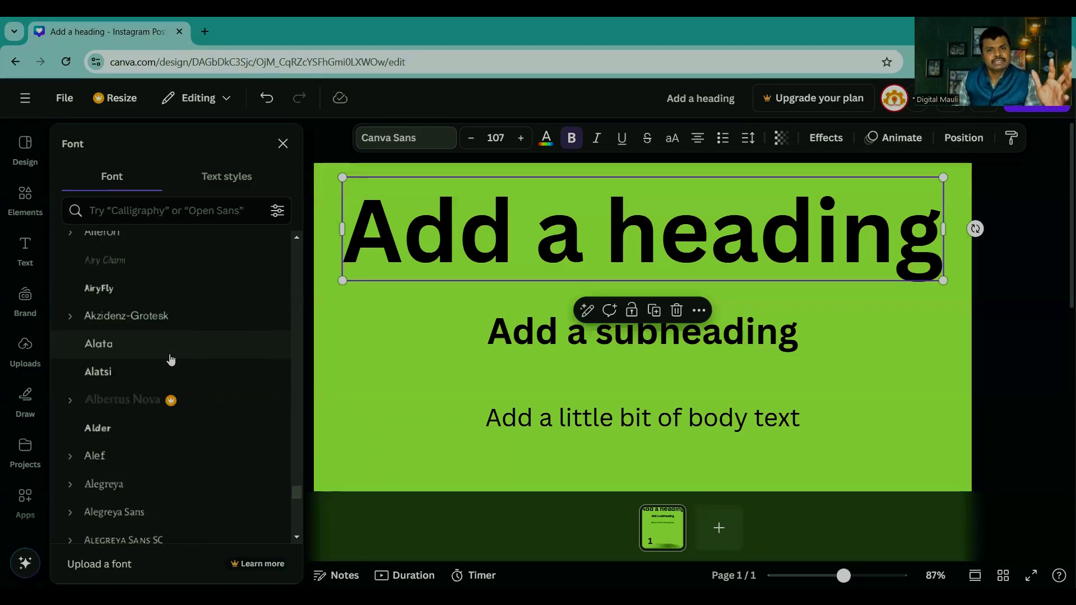
scroll(293, 501, "down", 1)
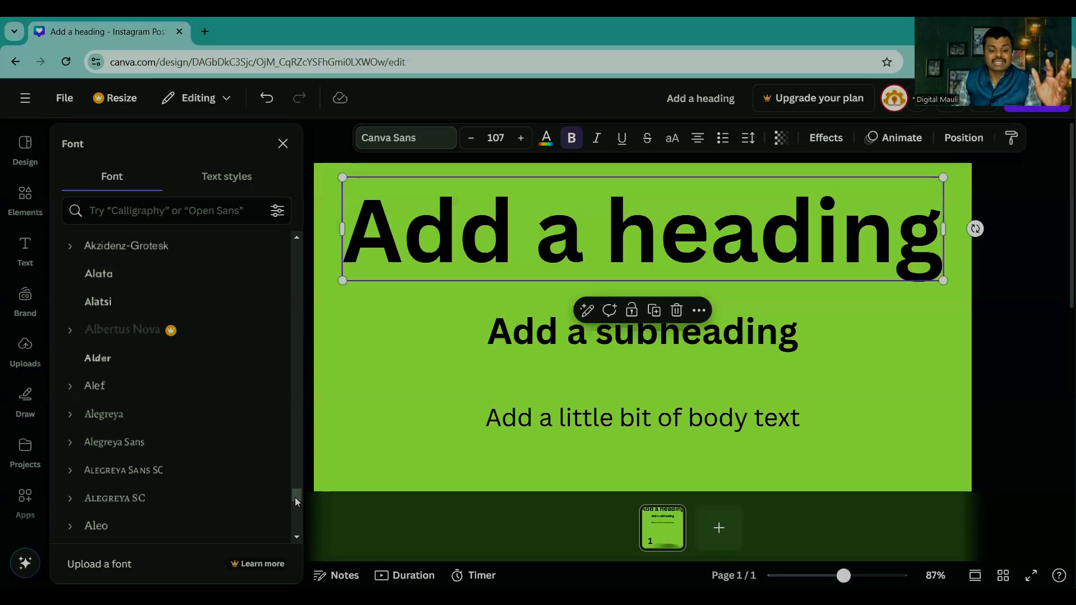
left_click_drag(295, 497, 296, 249)
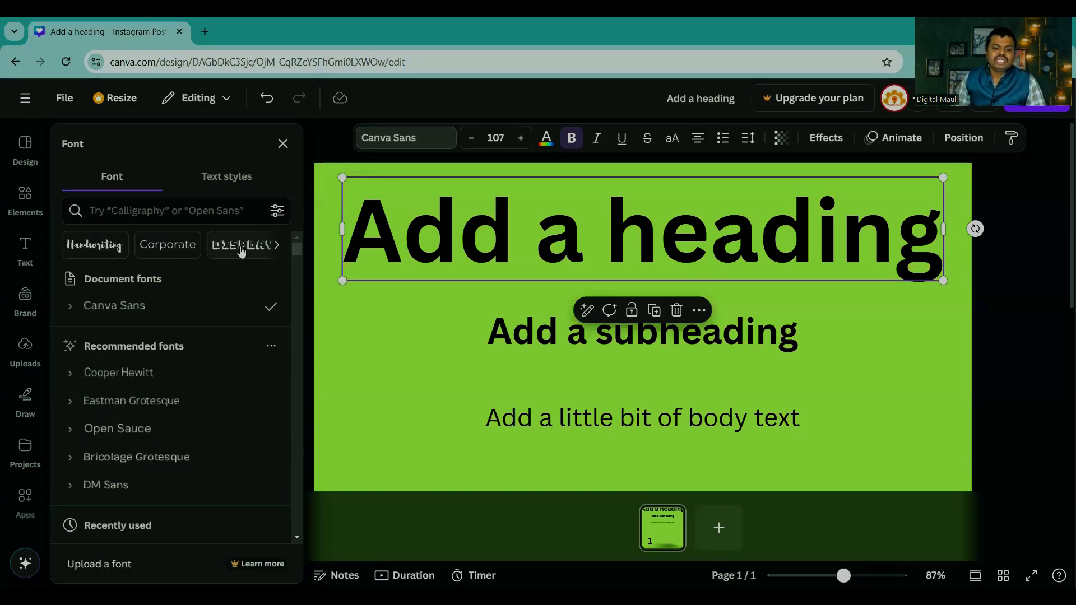
Step: Try the Handwriting fonts Avallon Alt and Leckerli One on the heading, shifting it left and widening its text box to the page's full width
left_click(92, 246)
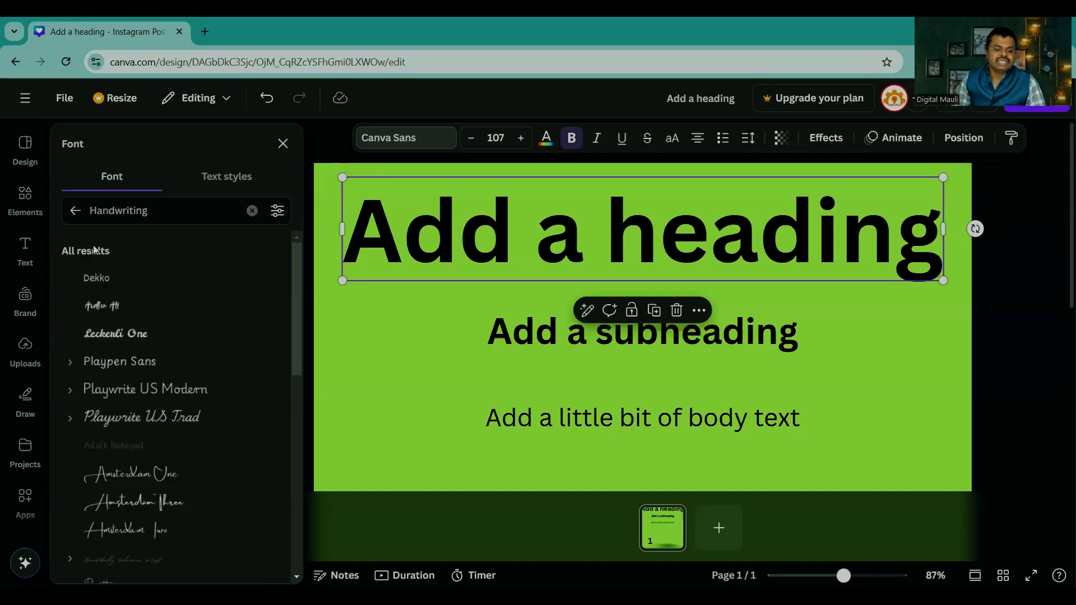
left_click(100, 307)
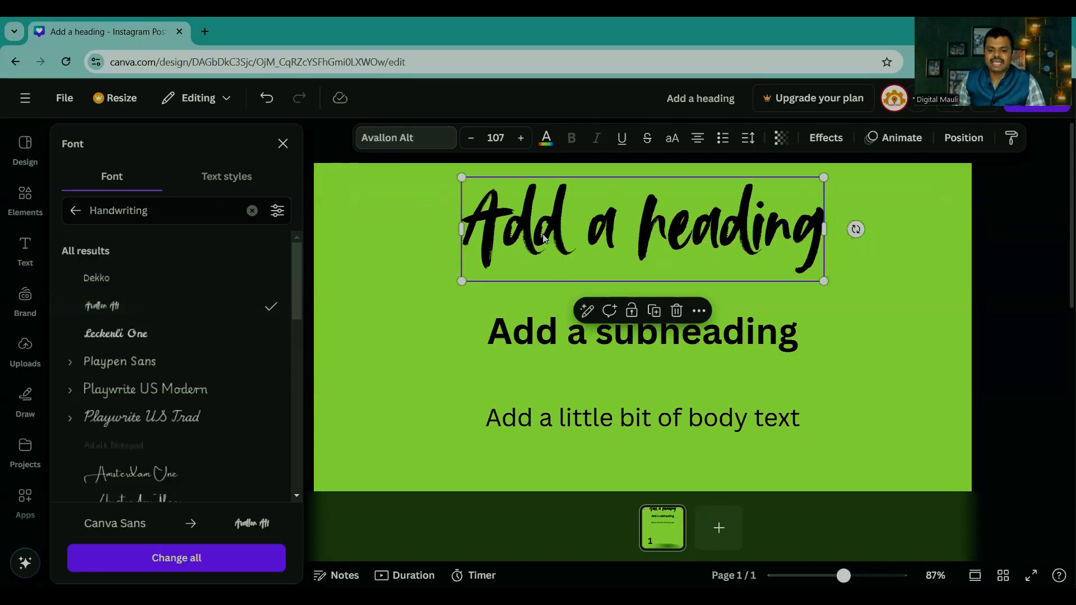
left_click_drag(543, 238, 419, 238)
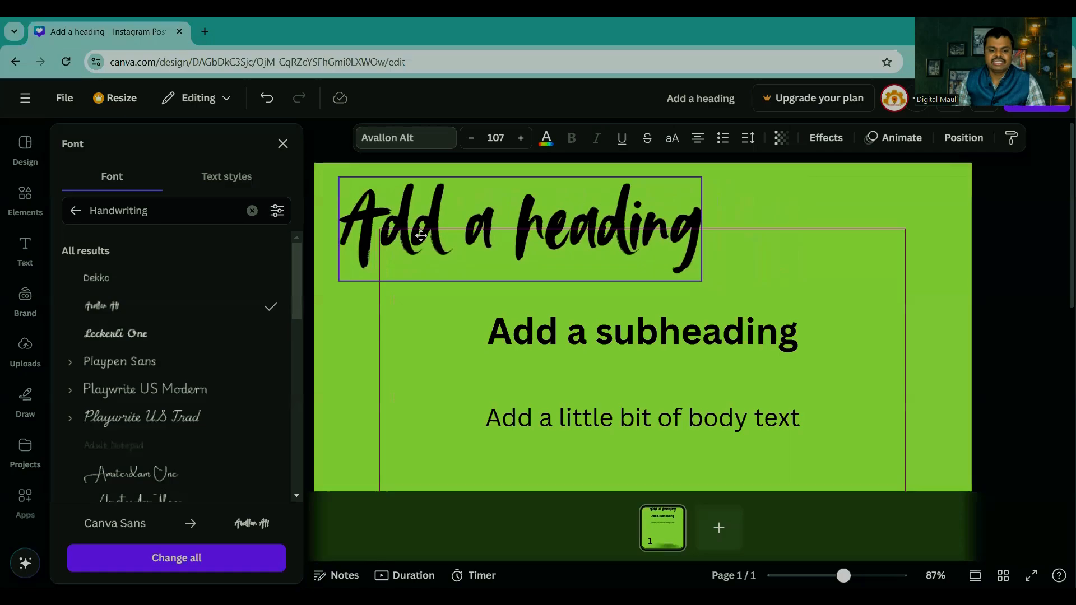
left_click(114, 334)
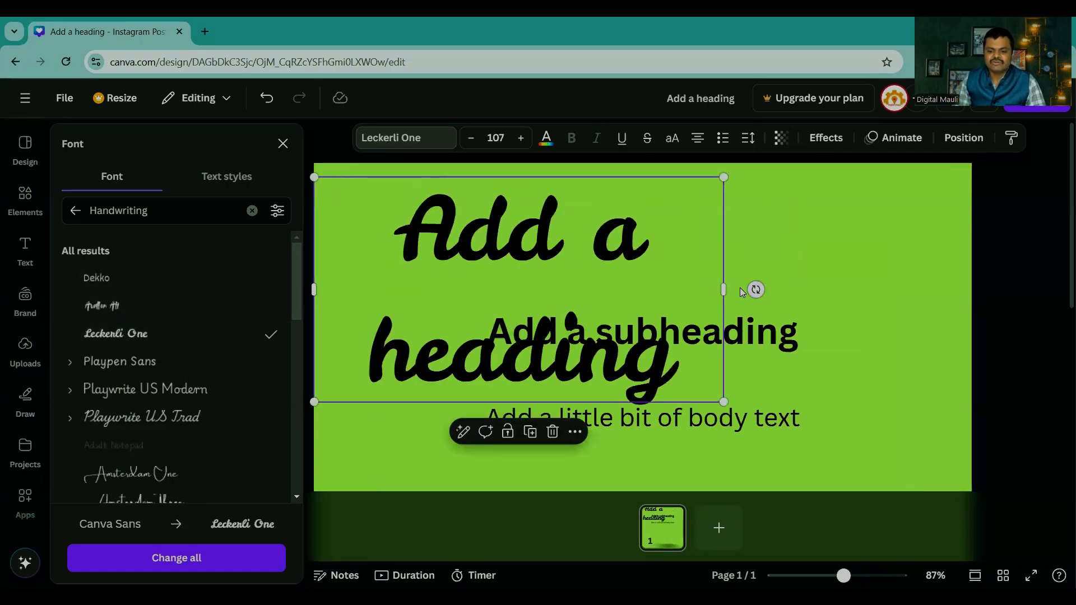
left_click_drag(724, 291, 975, 292)
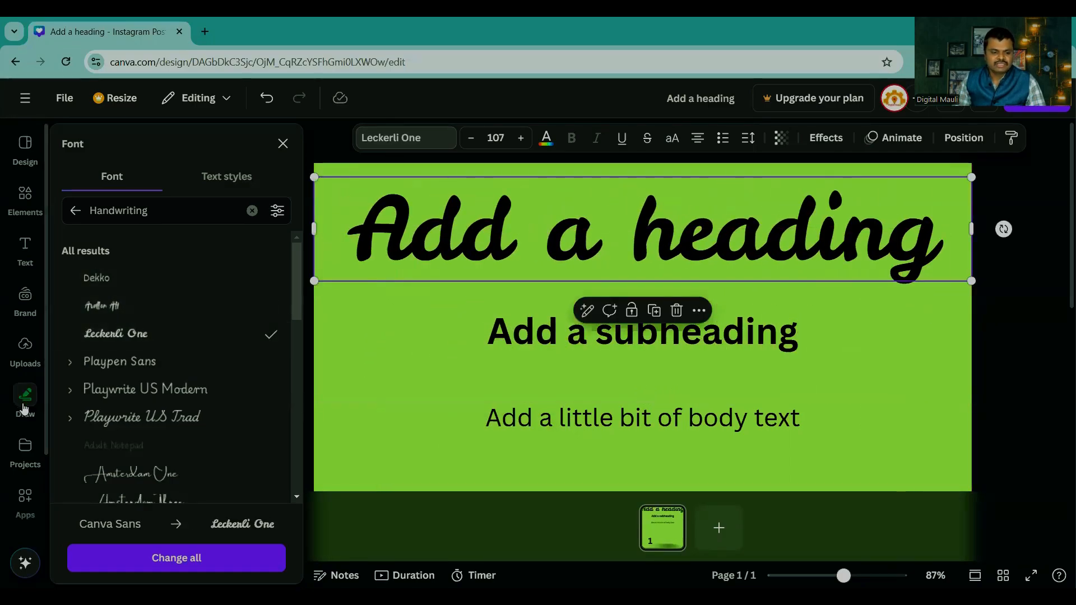
Step: Try the handwriting fonts Playwrite US Modern and Amsterdam One on the heading
scroll(117, 384, "down", 1)
scroll(117, 384, "down", 1)
left_click(120, 322)
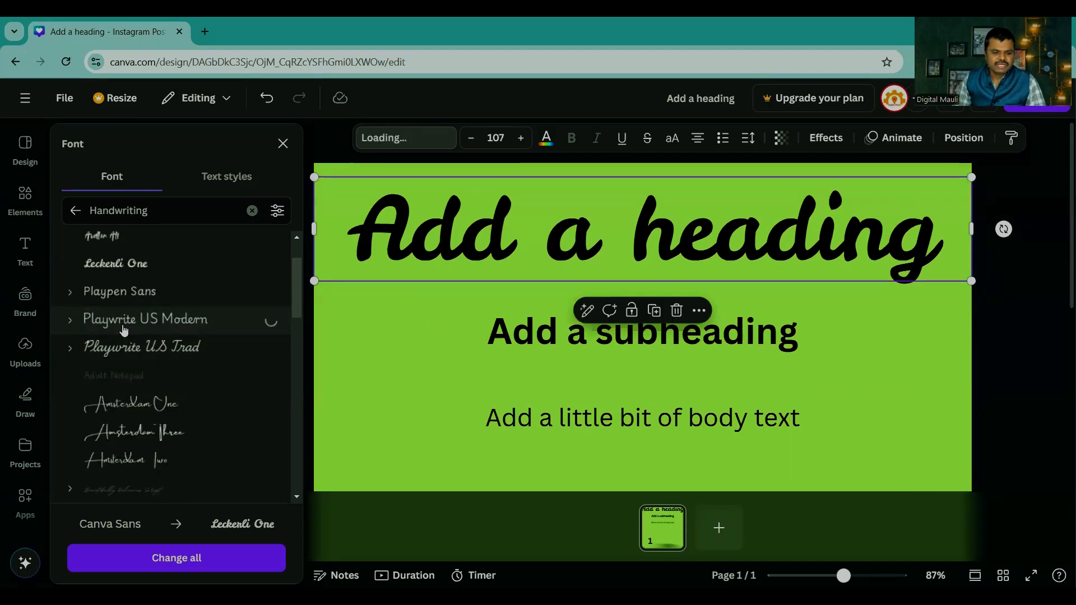
left_click(119, 409)
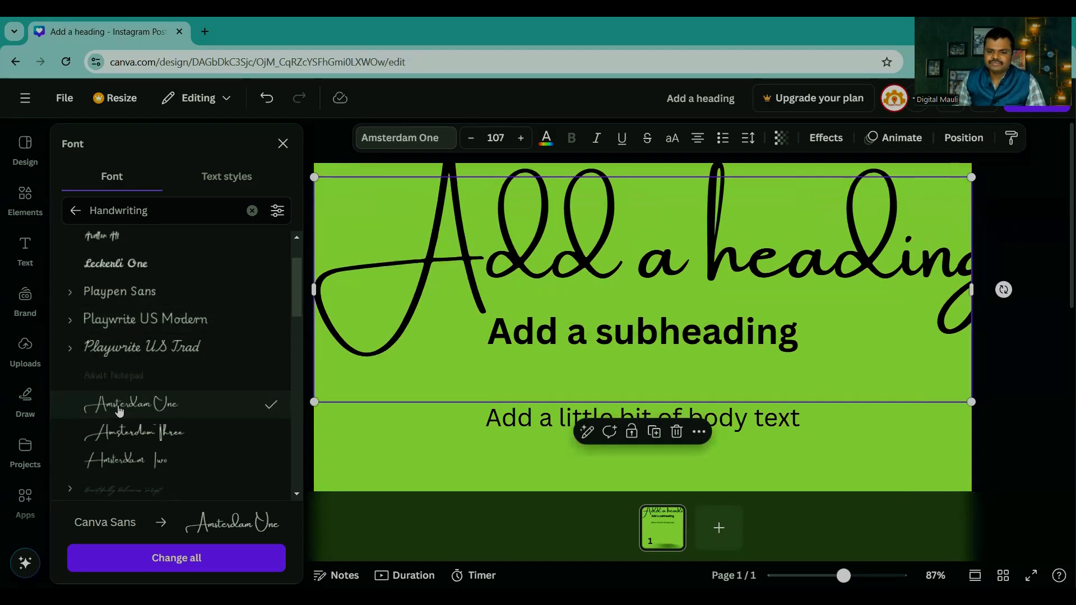
Step: Switch to the Corporate fonts, try Lexend Deca on the heading and set it in Caladea
scroll(154, 286, "up", 2)
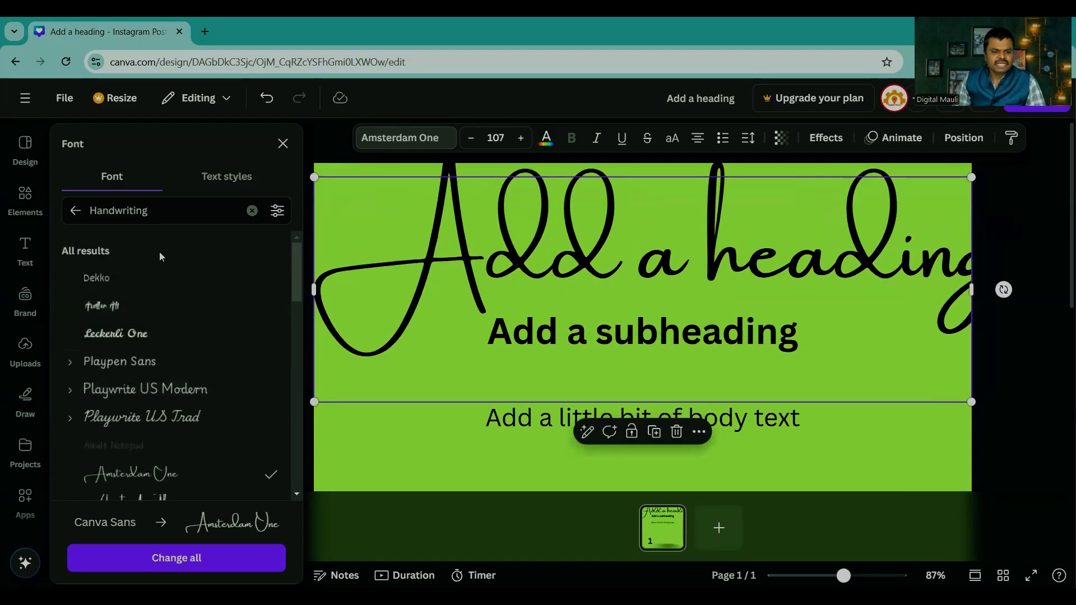
left_click(74, 211)
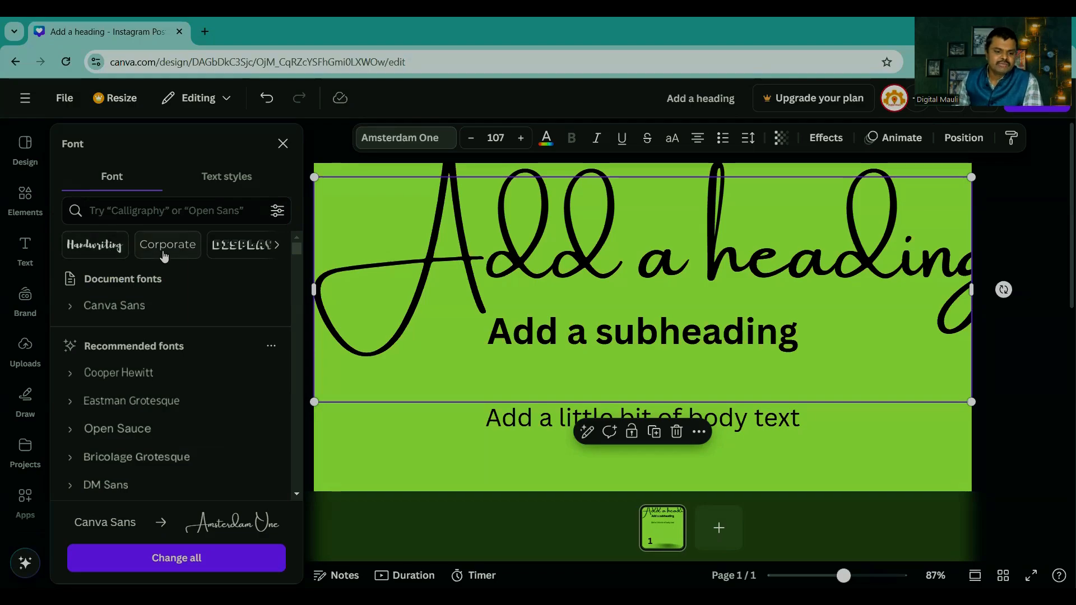
left_click(167, 251)
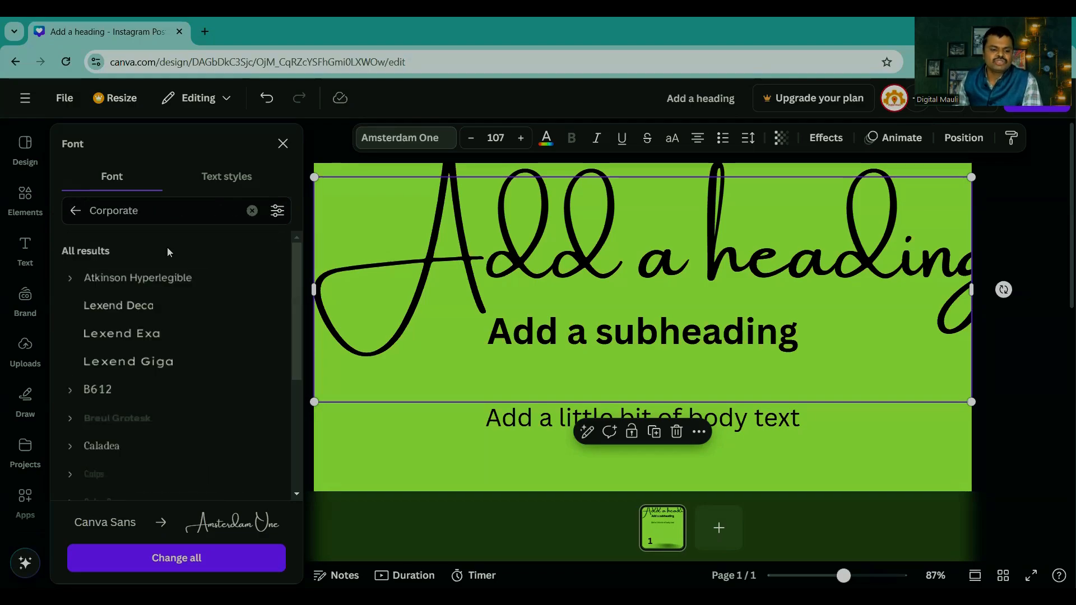
left_click(146, 306)
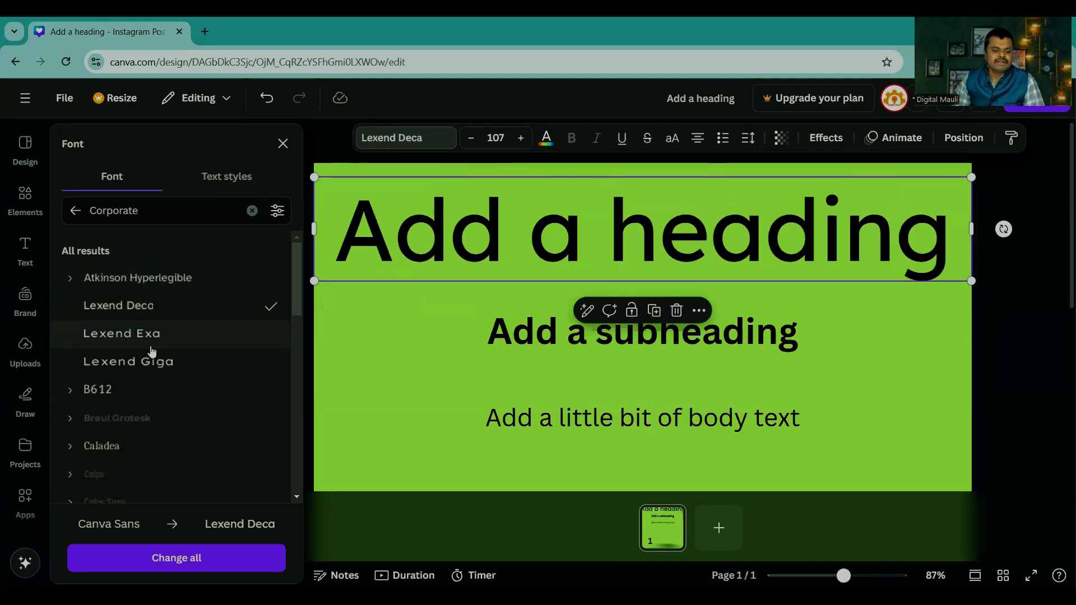
scroll(147, 353, "down", 3)
left_click(109, 306)
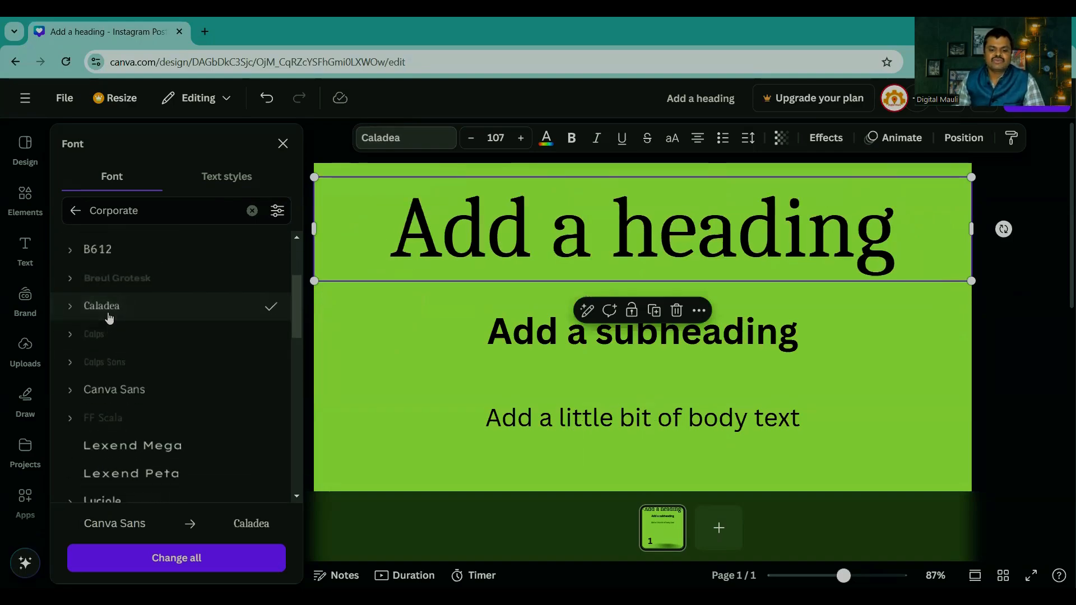
Step: Try the Corporate fonts Lexend Peta and Red Hat Display on the heading
scroll(156, 322, "down", 4)
left_click(145, 275)
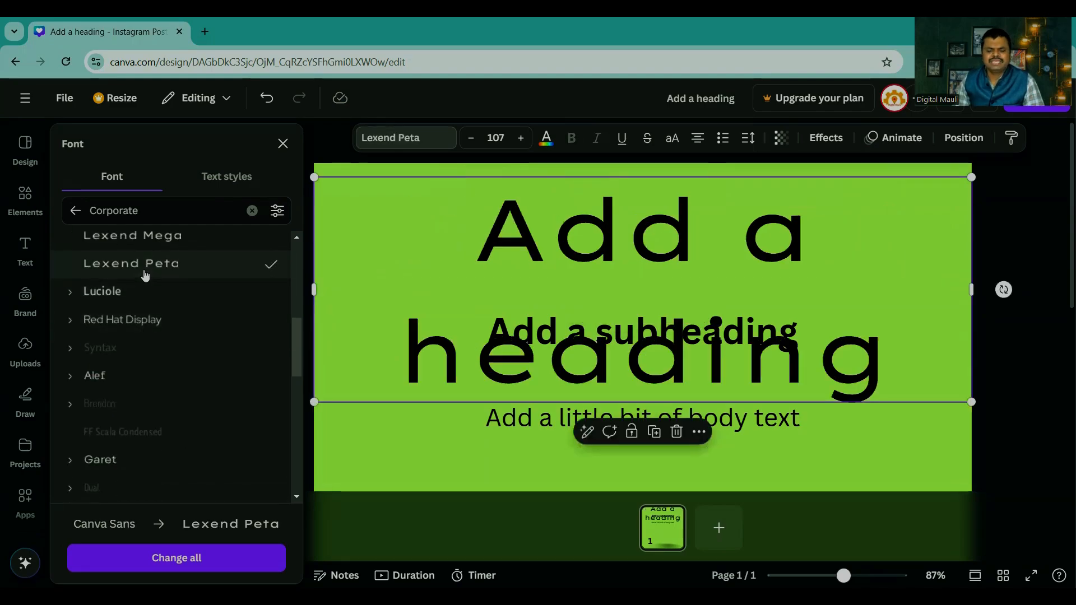
left_click(138, 325)
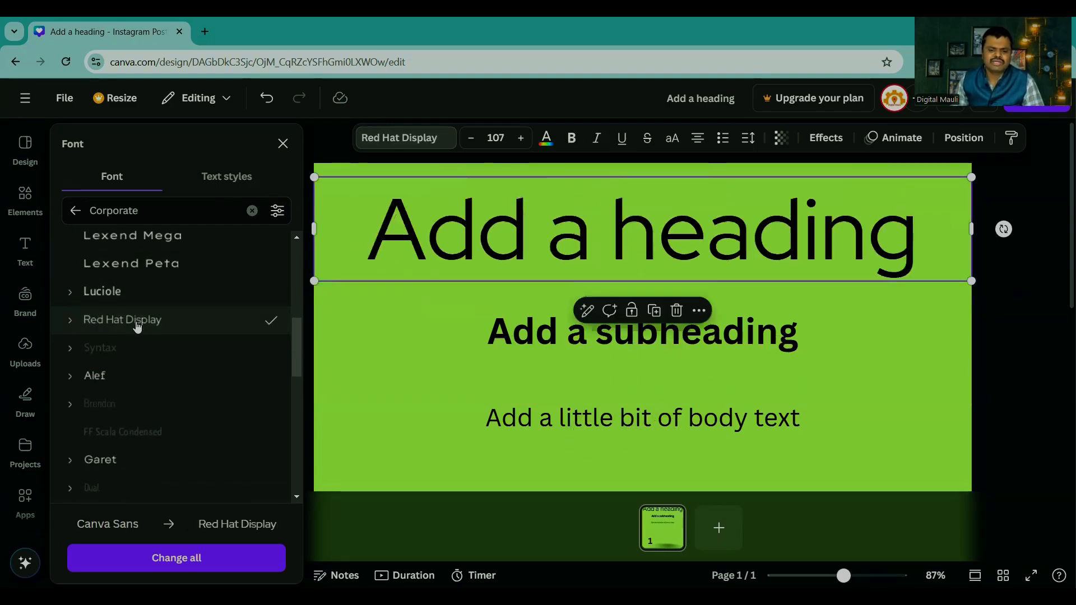
scroll(160, 300, "up", 7)
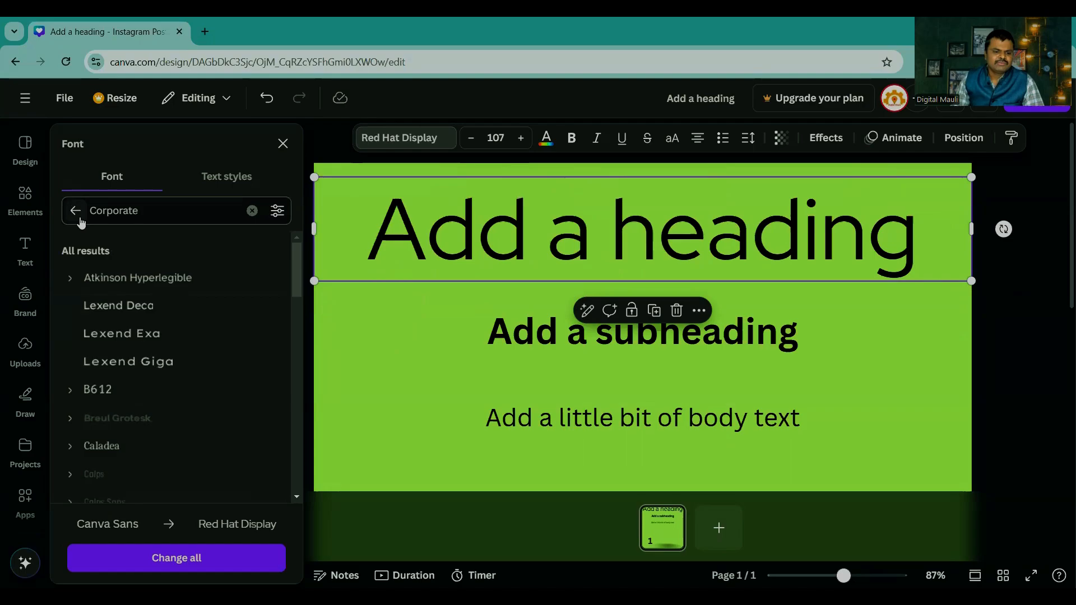
Step: Switch to the Display fonts, try Ample Display on the heading and set it in Gulfs Display
left_click(252, 211)
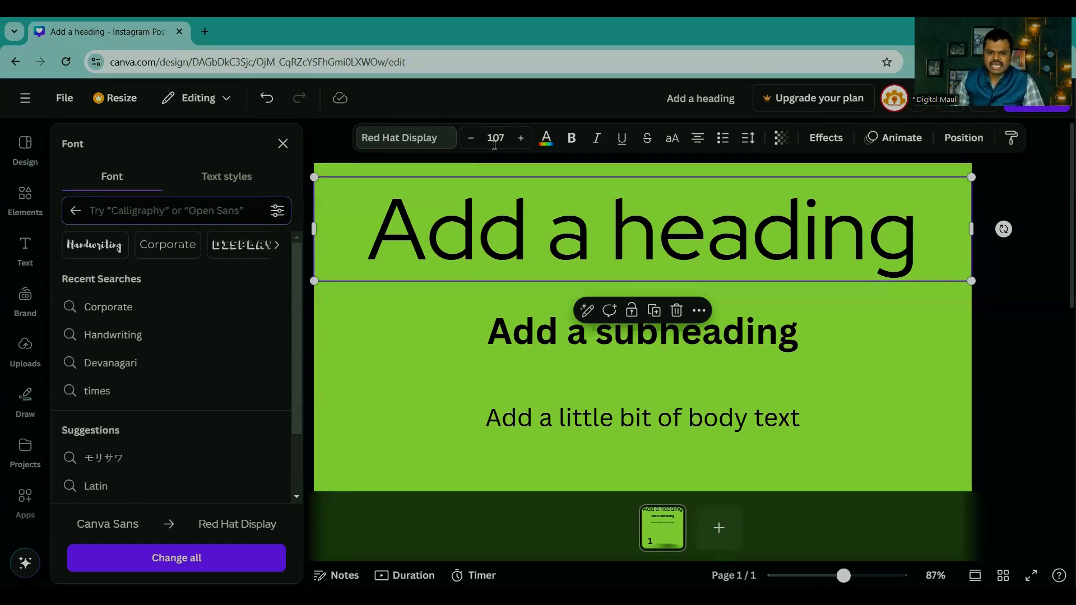
left_click(233, 243)
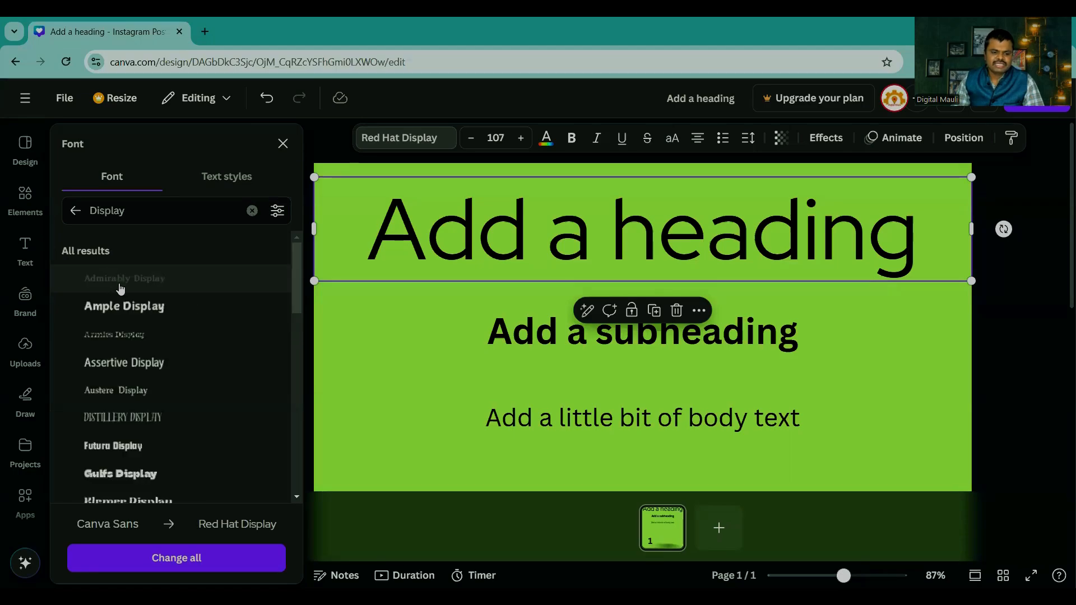
left_click(75, 211)
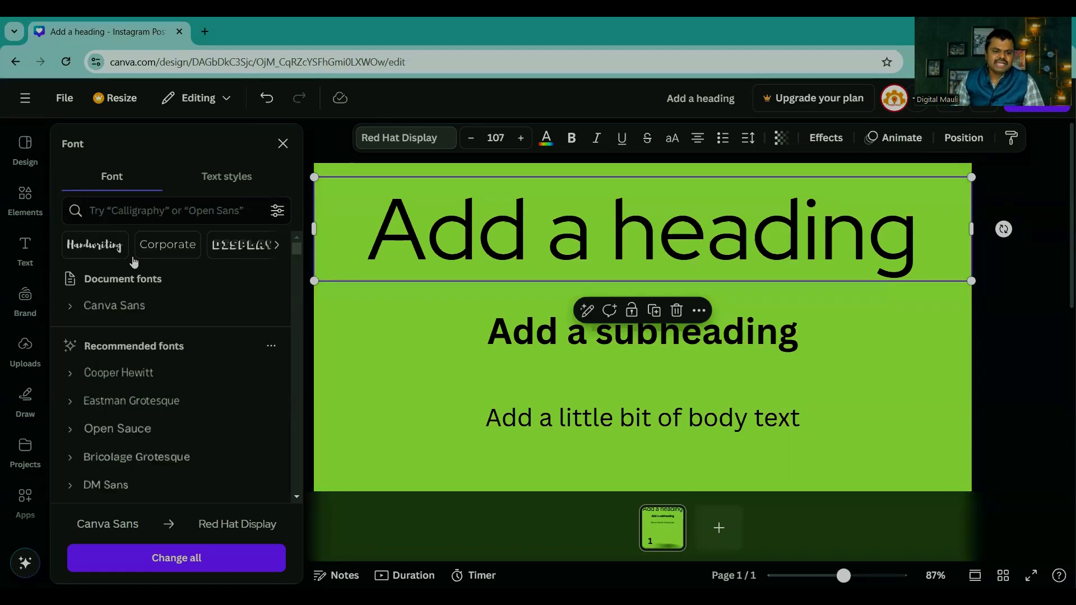
left_click(224, 247)
left_click(115, 308)
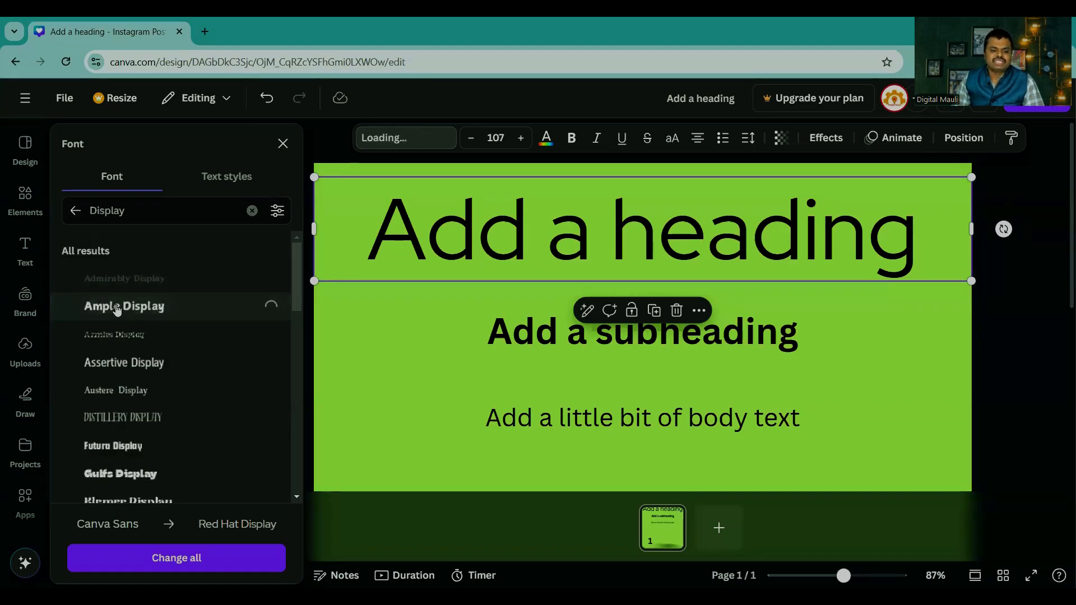
scroll(118, 317, "down", 1)
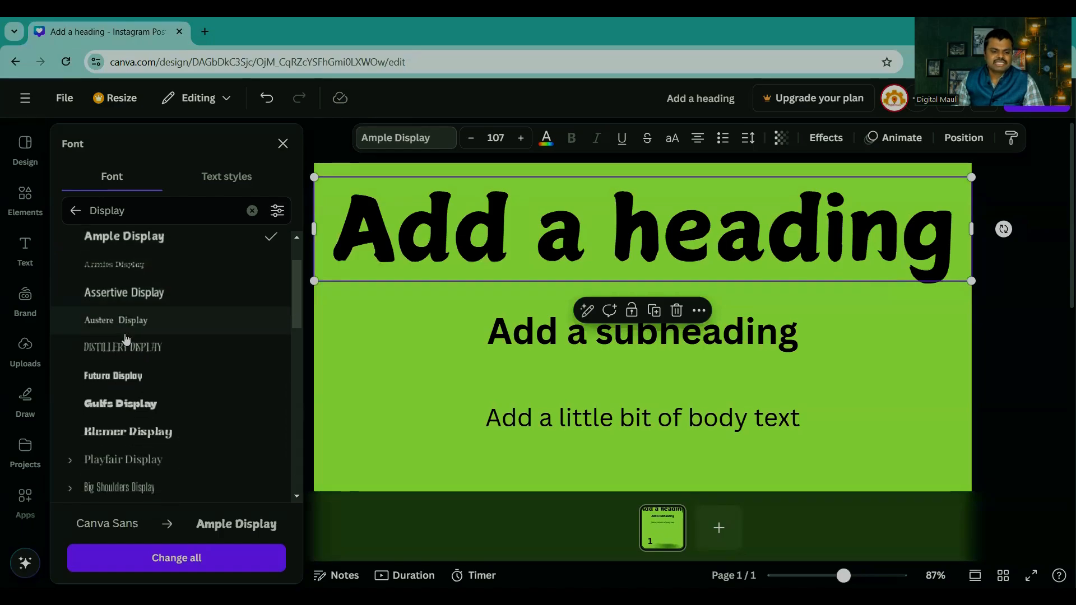
left_click(120, 404)
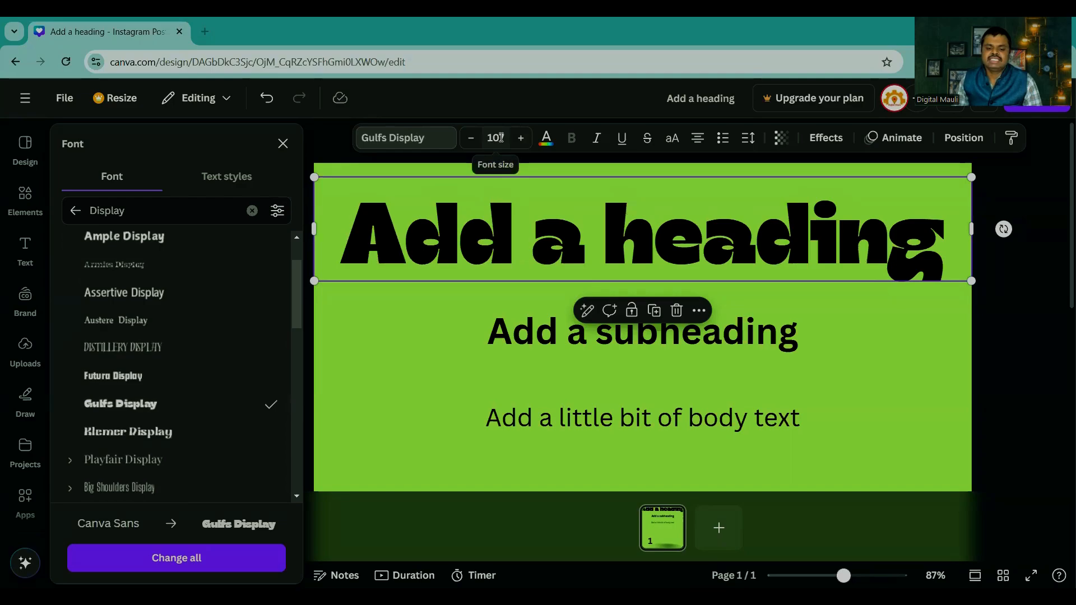
Step: Try larger and smaller font sizes on the heading, stepping up past 112 and back down to about 102
left_click(519, 141)
left_click(519, 141)
left_click(519, 141)
left_click(519, 141)
left_click(519, 141)
left_click(519, 141)
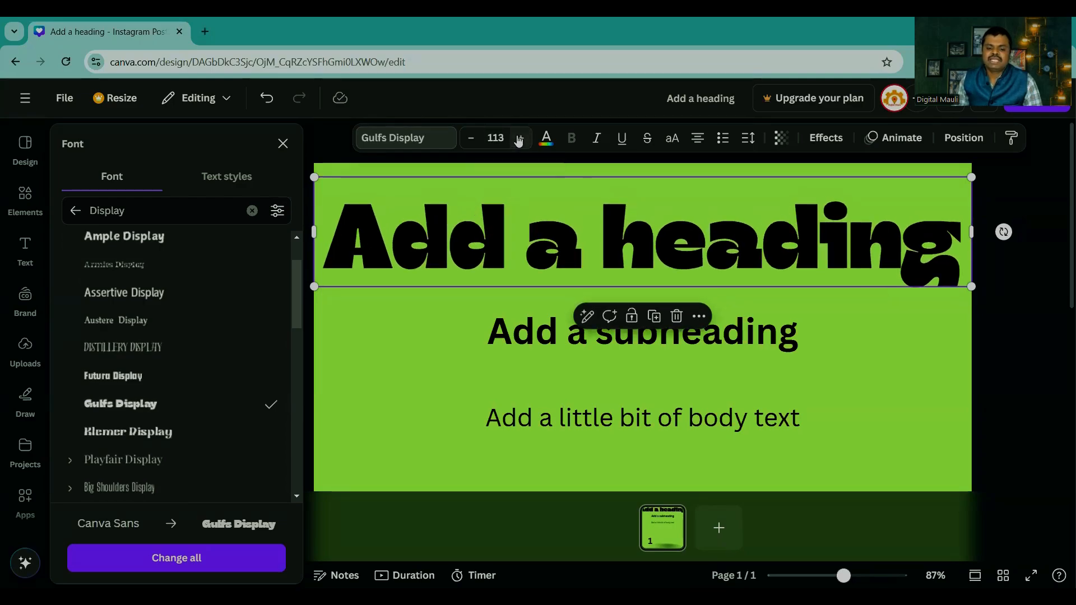
left_click(519, 142)
left_click(468, 143)
double_click(469, 143)
left_click(468, 143)
double_click(468, 143)
left_click(468, 143)
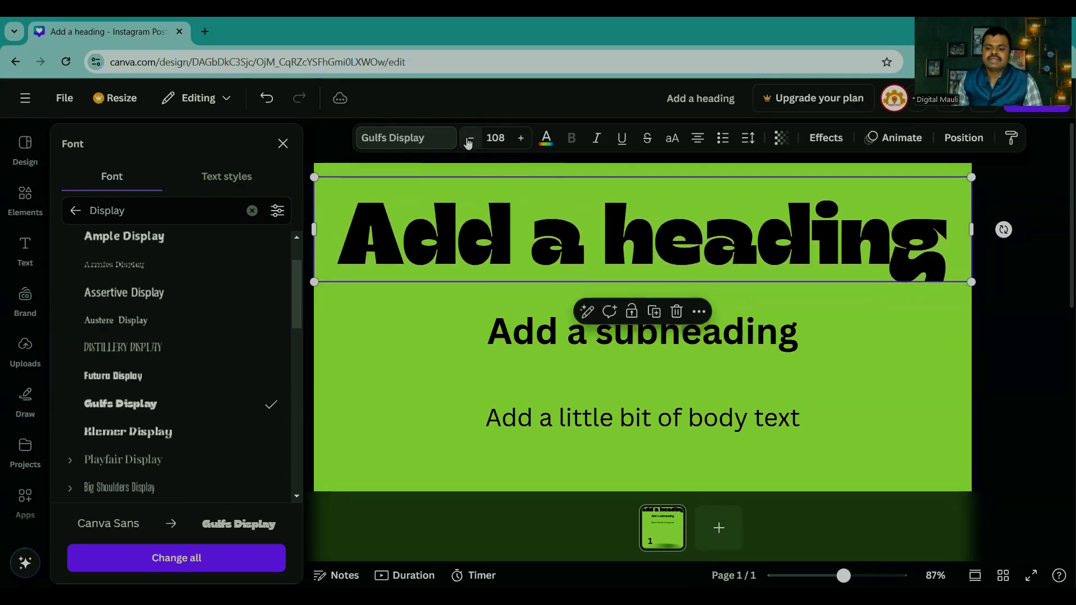
double_click(468, 143)
left_click(469, 143)
double_click(468, 142)
left_click(468, 143)
left_click(524, 143)
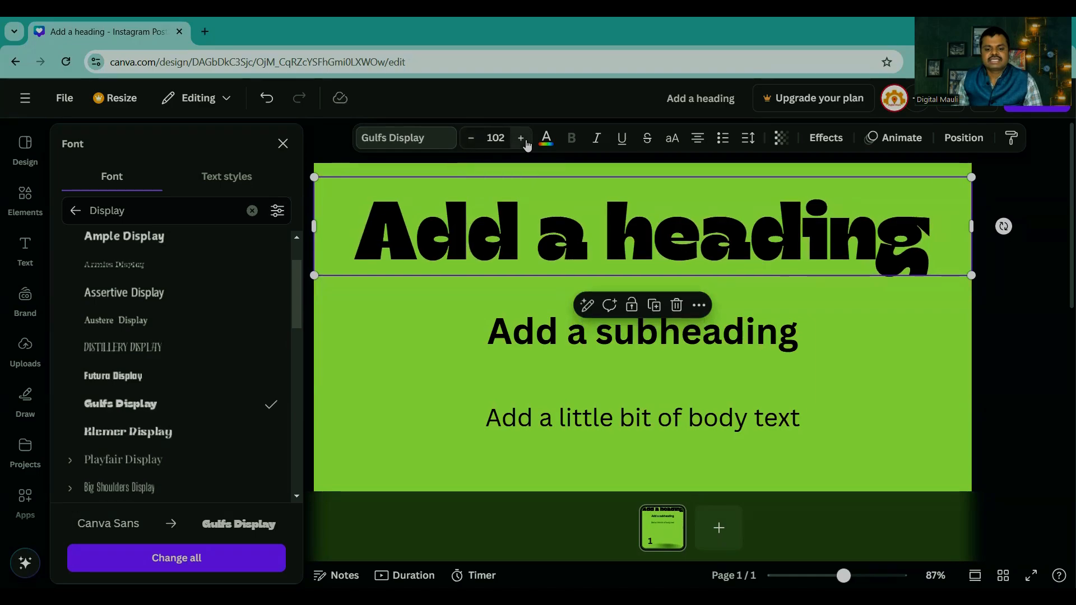
left_click(525, 143)
left_click(525, 143)
left_click(525, 143)
left_click(474, 140)
left_click(474, 140)
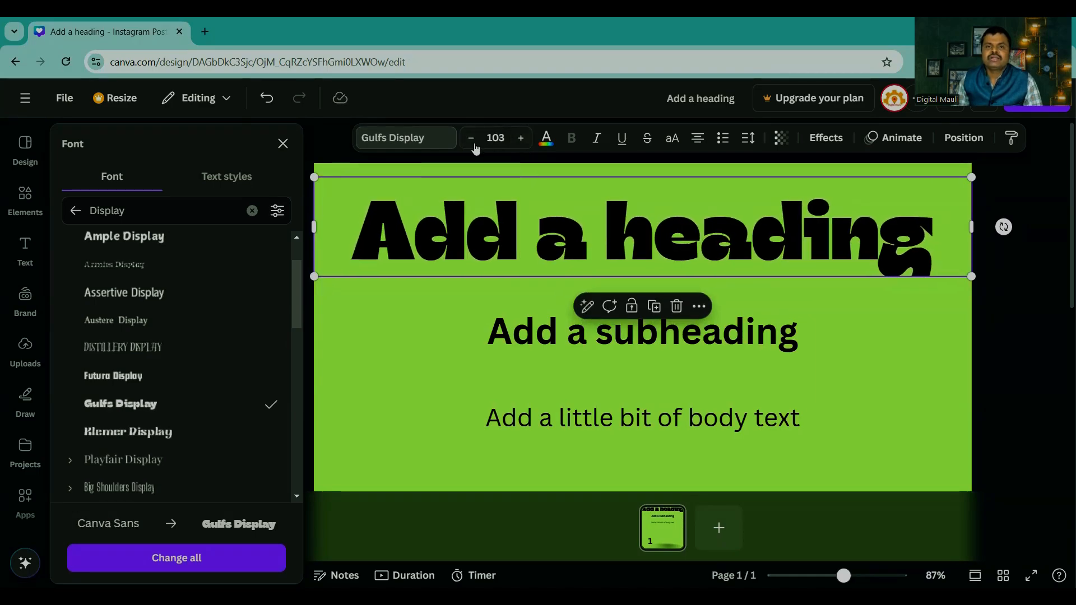
Step: Shrink the heading by its corners, move it to the page's upper left and enlarge it to font size 96.1
left_click_drag(314, 176, 336, 180)
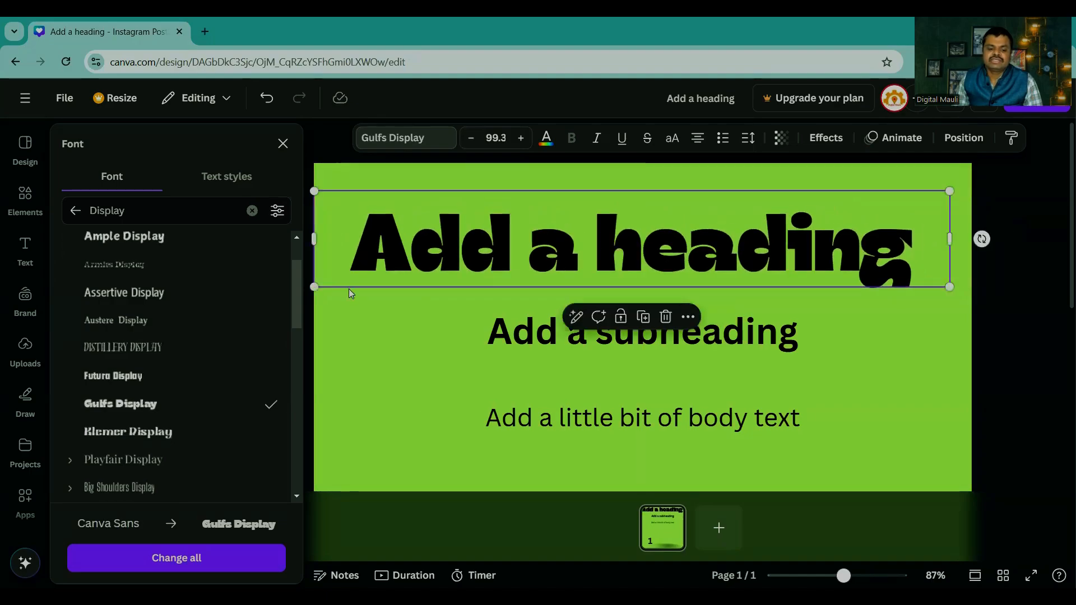
left_click_drag(312, 283, 668, 231)
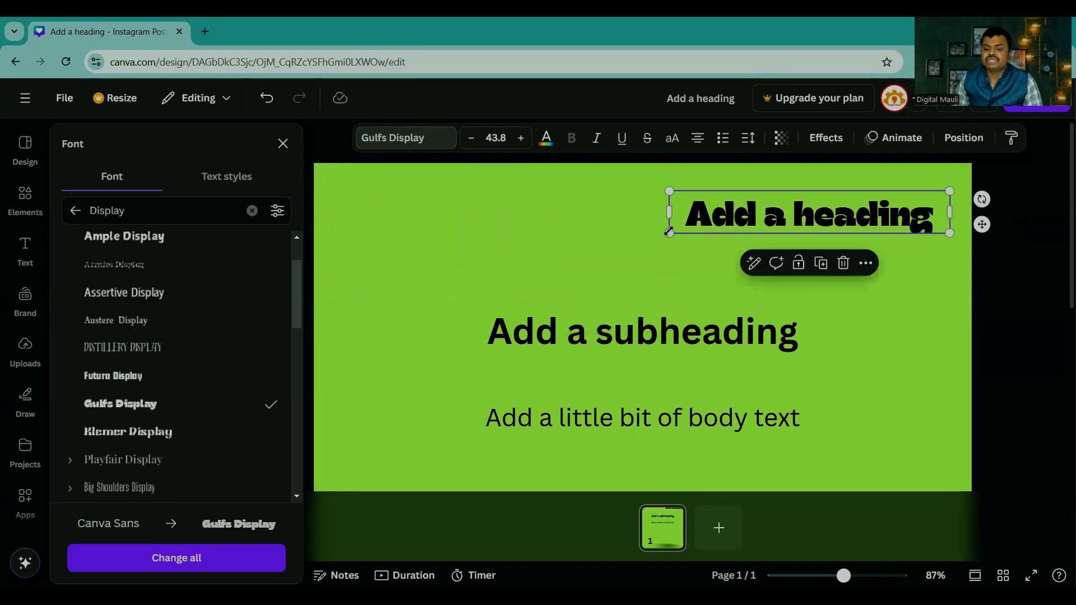
left_click_drag(773, 218, 428, 213)
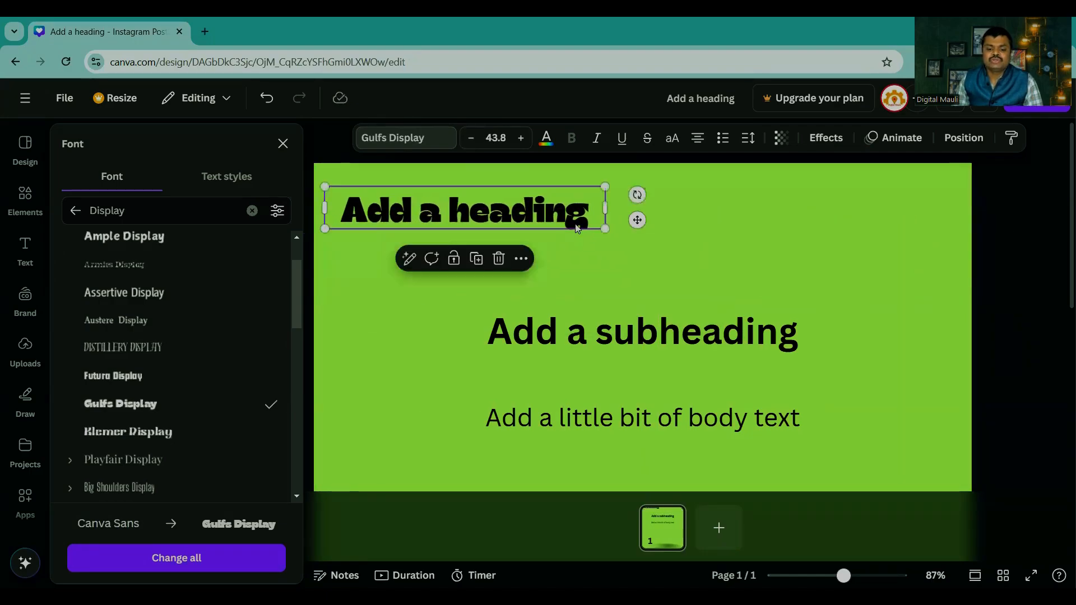
left_click_drag(604, 227, 940, 281)
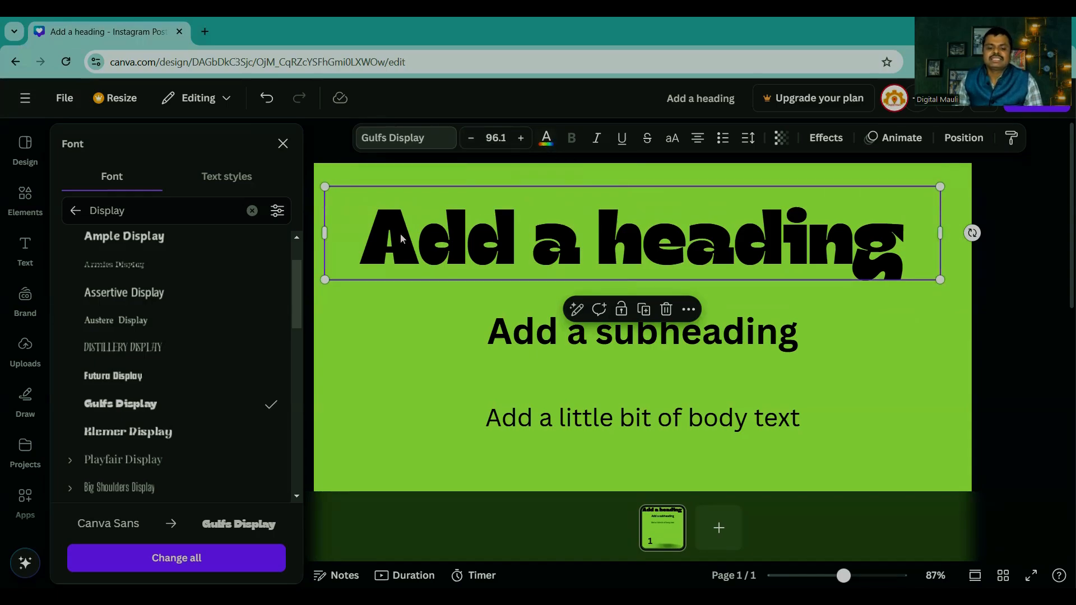
Step: Try the custom red #FF0303, a default coral red and the default violet #8C52FF as the heading's text colour
left_click(547, 137)
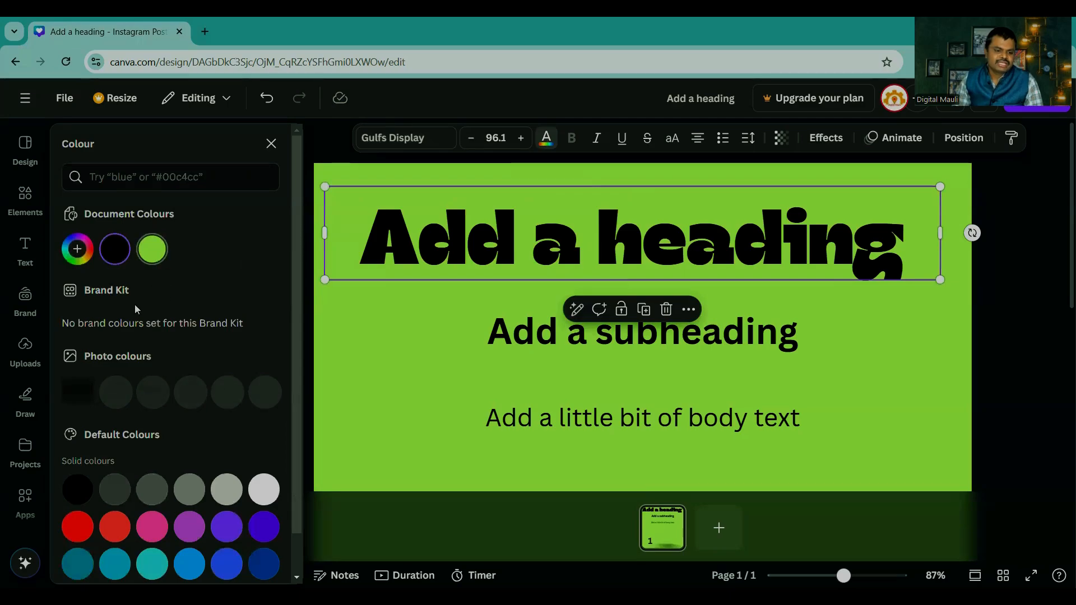
left_click(80, 255)
left_click_drag(208, 317, 275, 291)
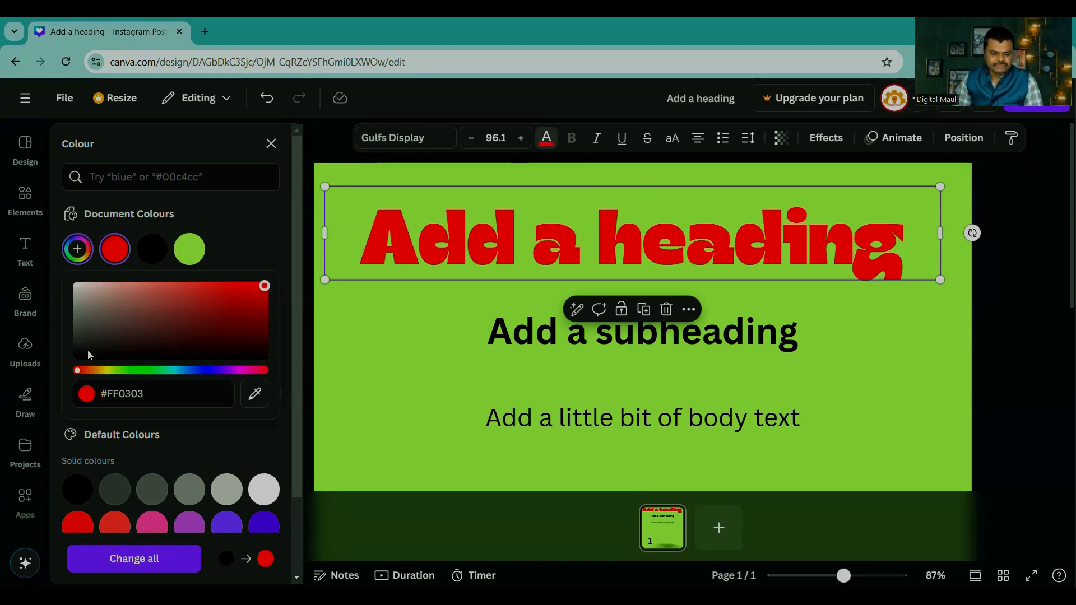
scroll(87, 350, "down", 2)
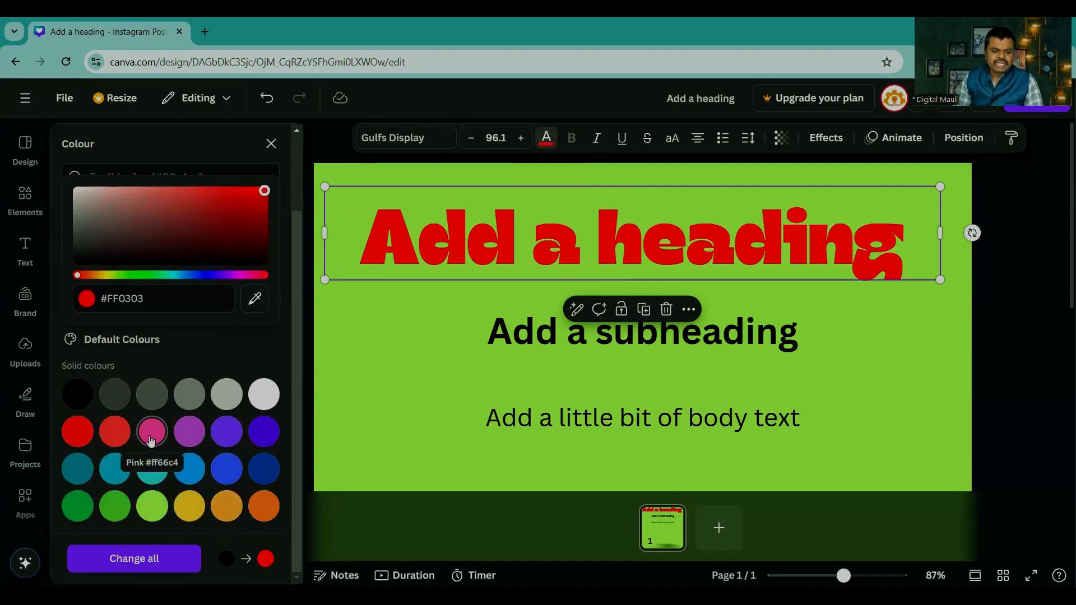
left_click(120, 440)
left_click(227, 431)
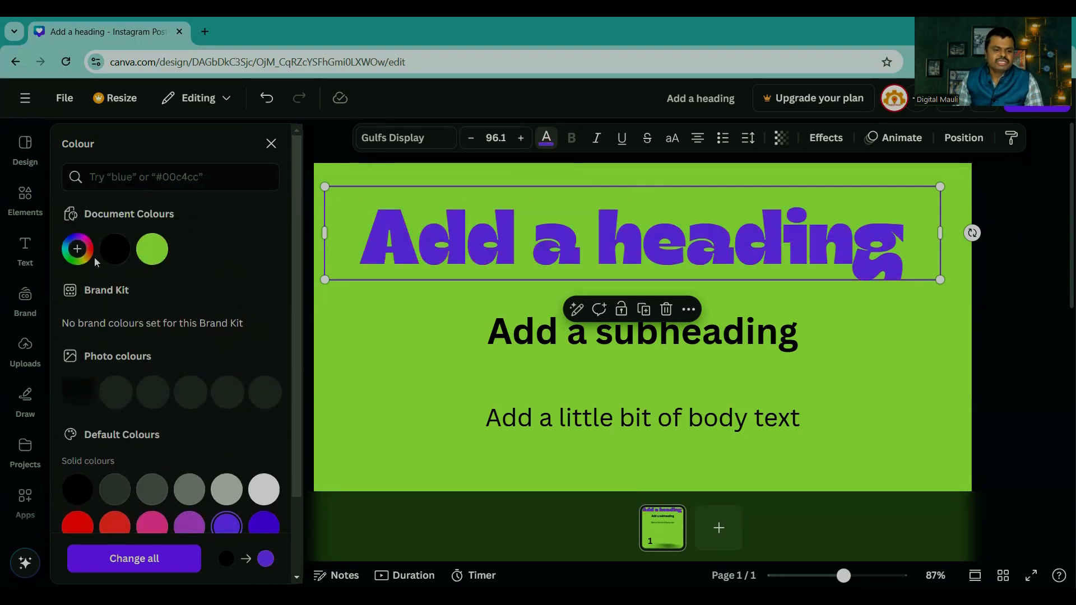
Step: Try the custom yellow tones #E7FF52 and #EBF992 on the heading and set its text colour to red #FF0000
left_click(92, 255)
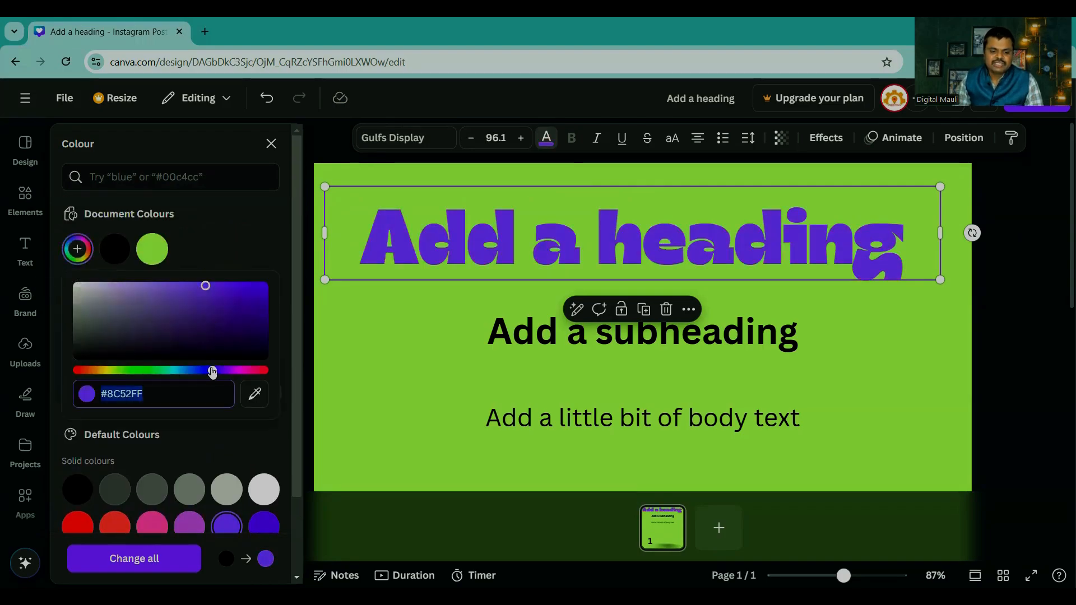
left_click_drag(212, 372, 112, 370)
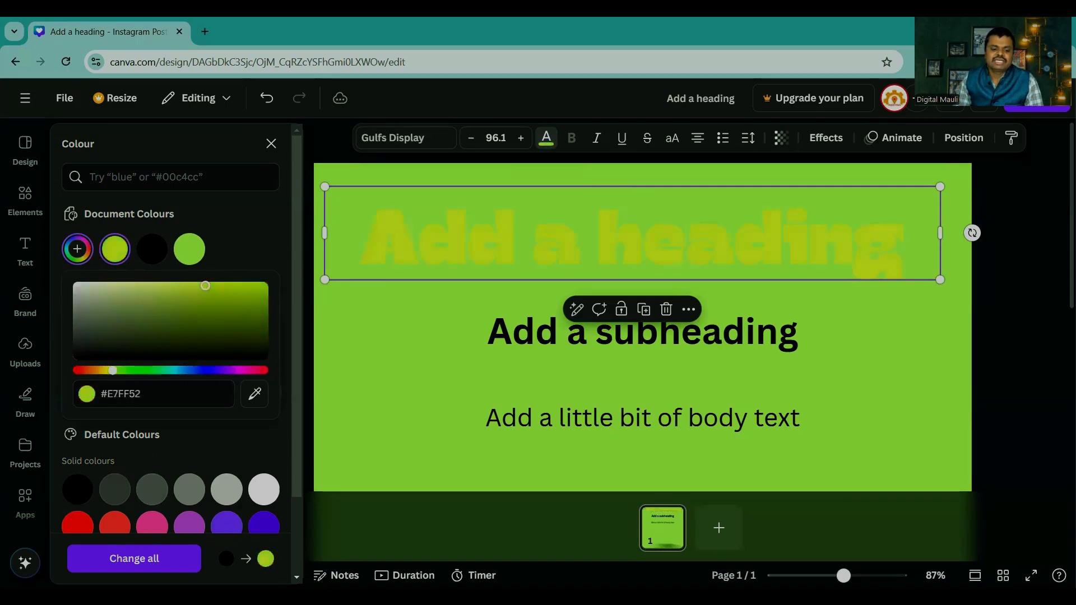
mouse_move(205, 286)
left_mouse_down()
mouse_move(285, 271)
mouse_move(238, 322)
mouse_move(284, 337)
mouse_move(153, 286)
left_mouse_up()
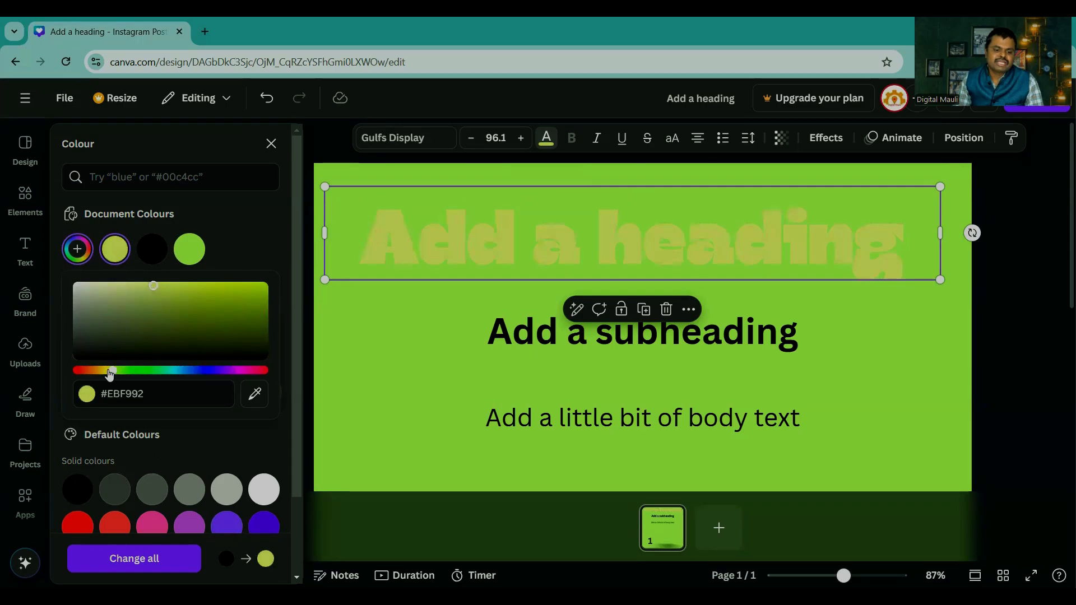
left_click_drag(110, 375, 70, 376)
left_click_drag(173, 314, 251, 276)
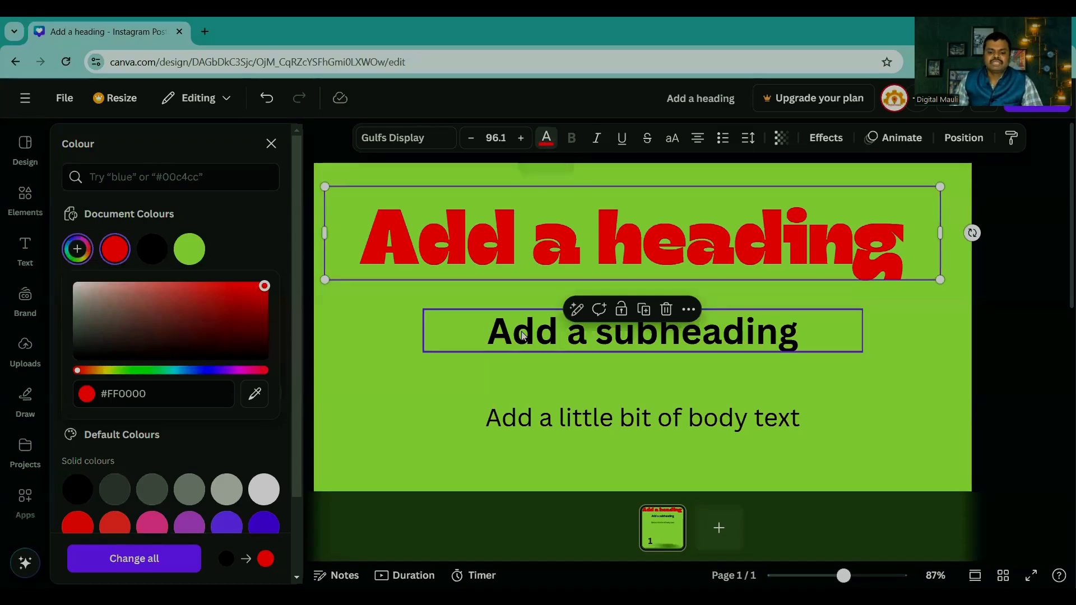
Step: Try bold on and off on the body text and the subheading, leaving only the subheading bold
left_click(538, 422)
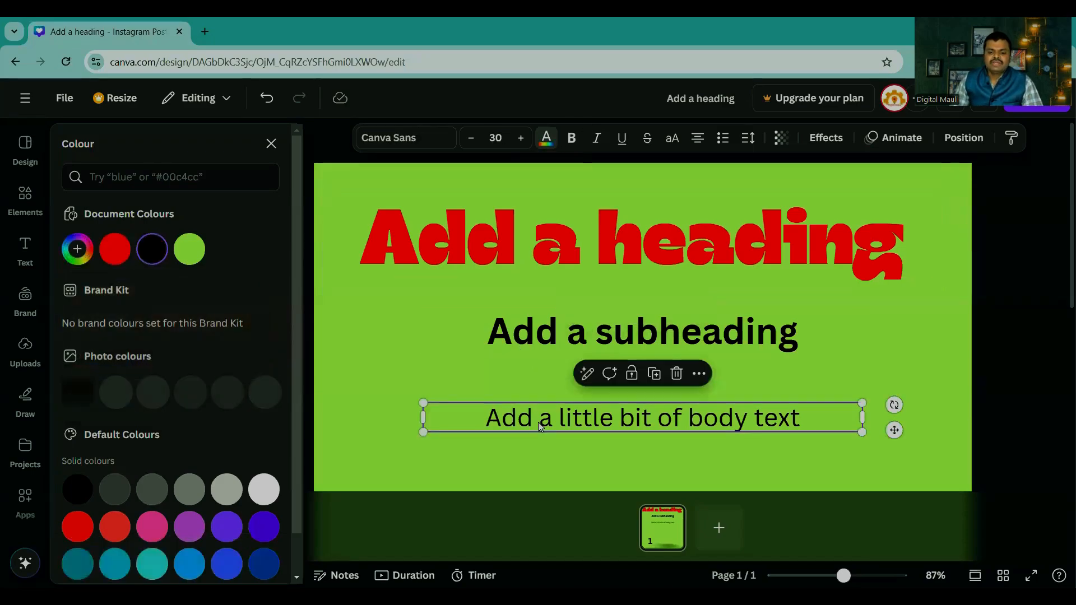
left_click(571, 138)
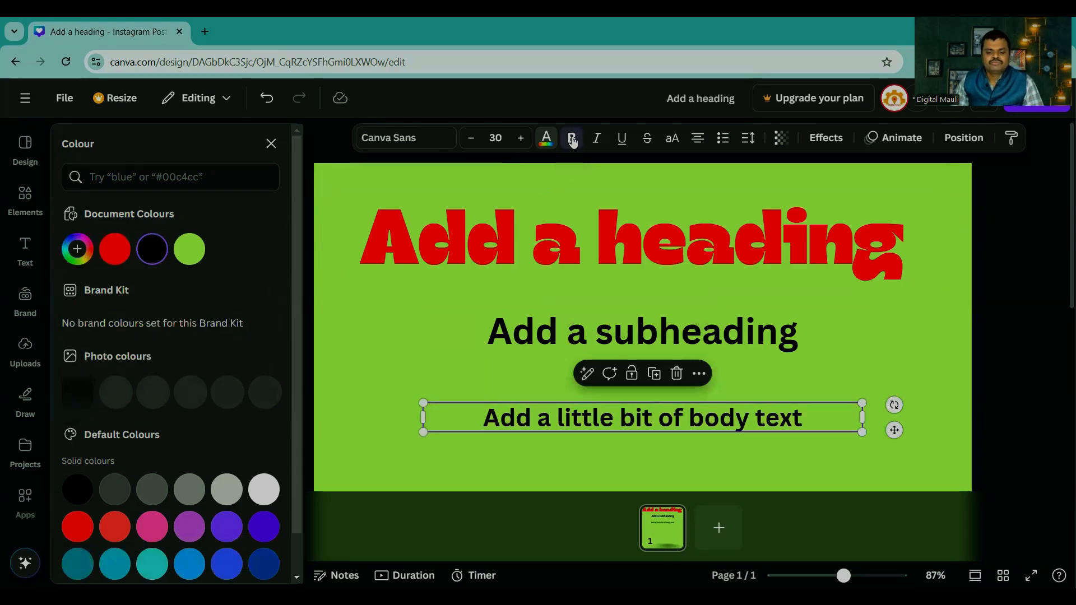
left_click(572, 138)
left_click(540, 344)
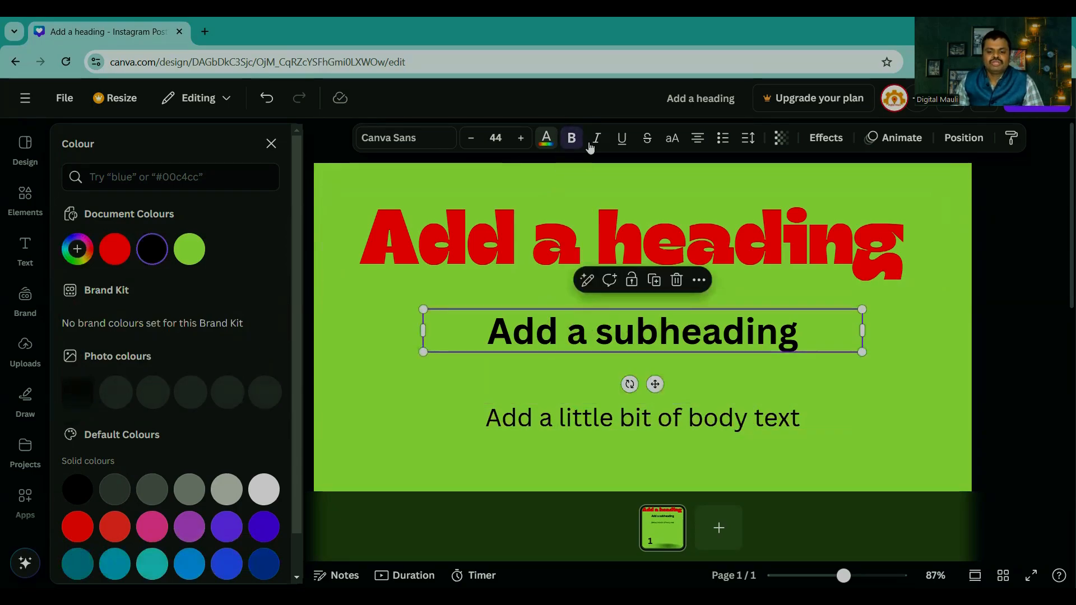
left_click(572, 139)
left_click(572, 139)
left_click(572, 139)
left_click(573, 139)
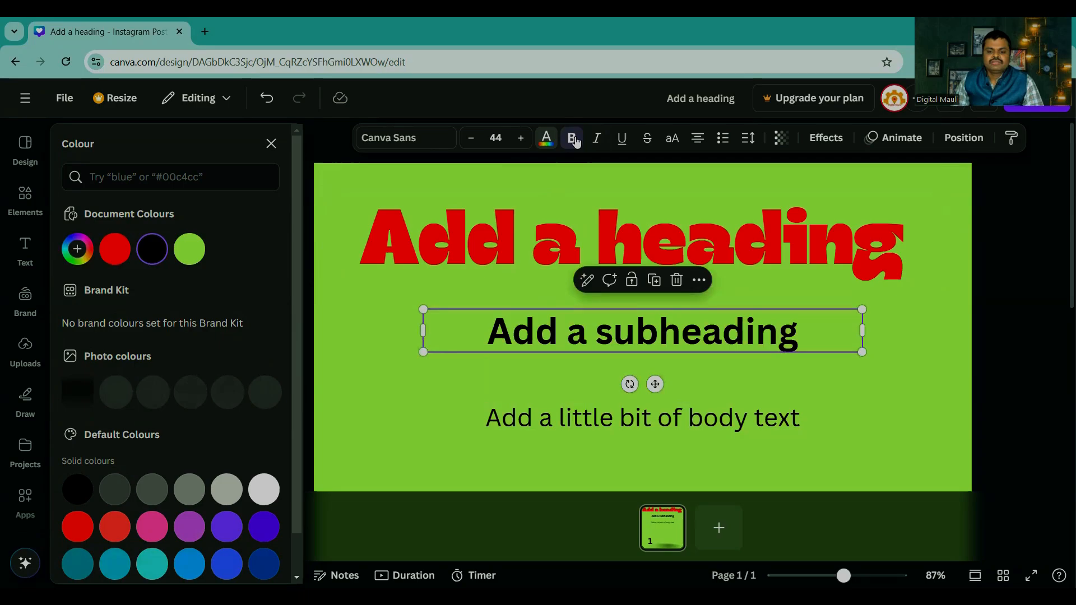
Step: Try italic, underline and strikethrough on the subheading, removing each of them again
left_click(597, 139)
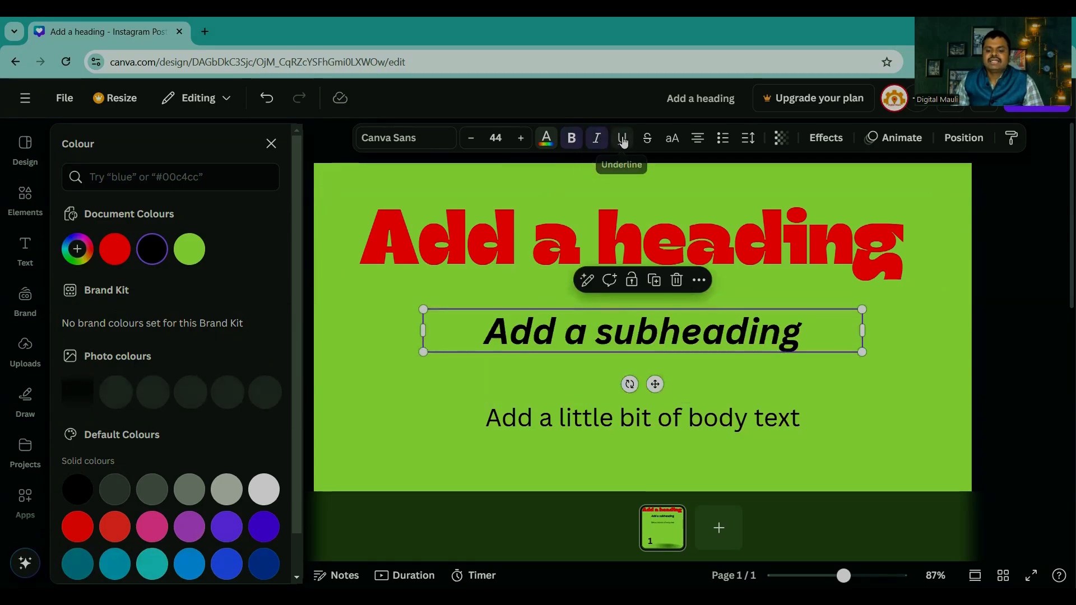
left_click(621, 138)
left_click(621, 138)
left_click(597, 139)
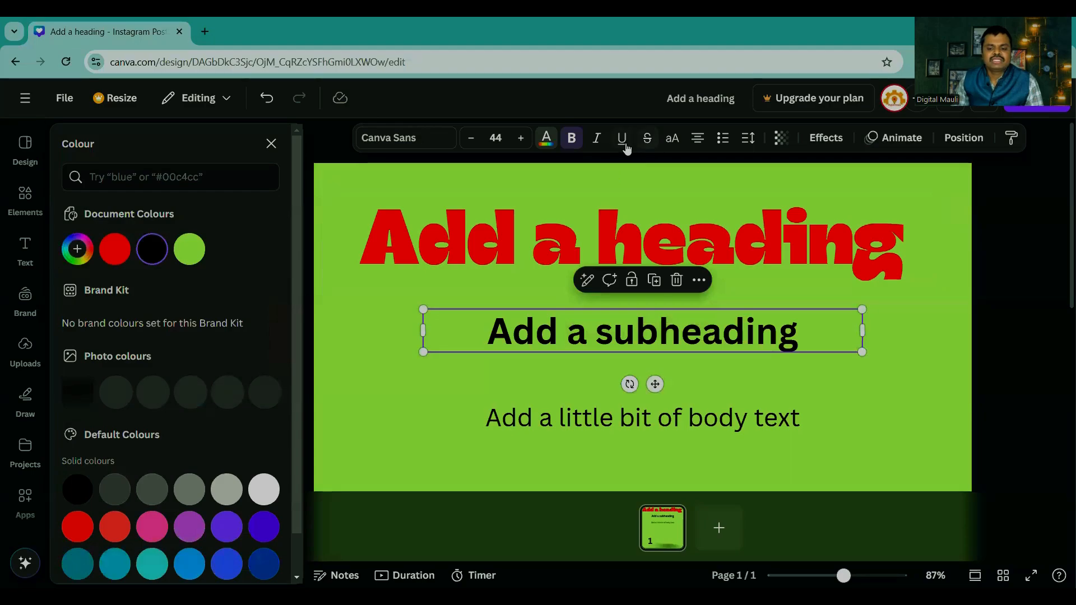
left_click(647, 138)
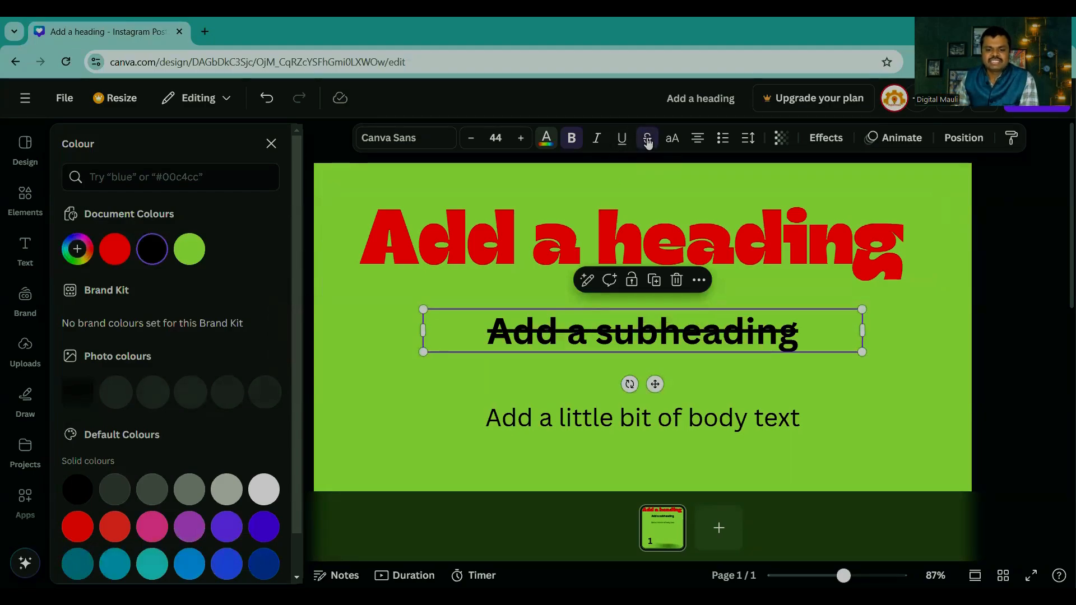
left_click(647, 140)
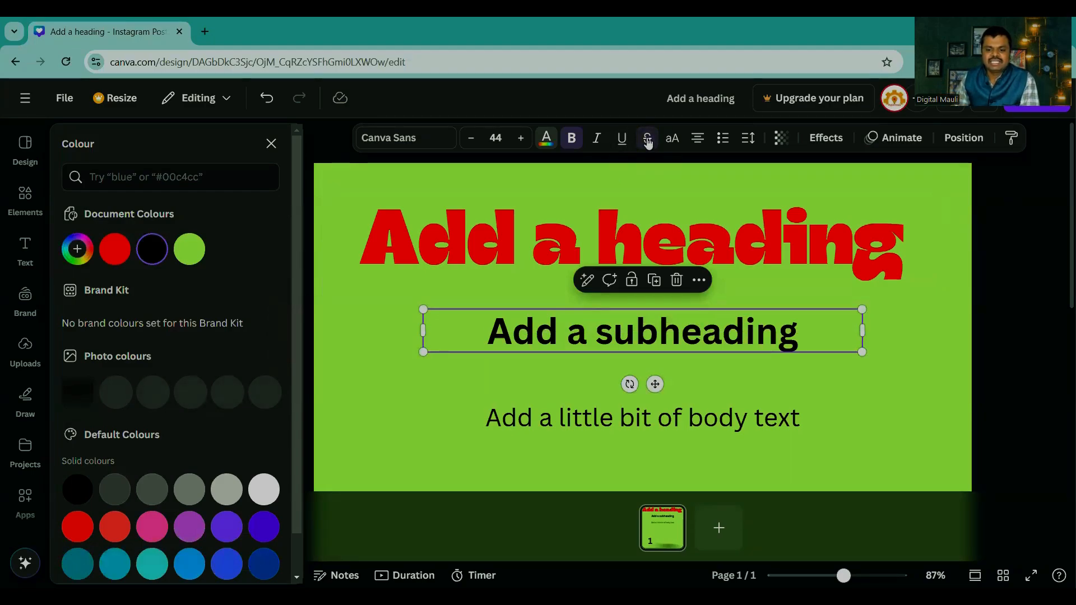
Step: Try left and right alignment on the subheading and return it to centred
left_click(697, 140)
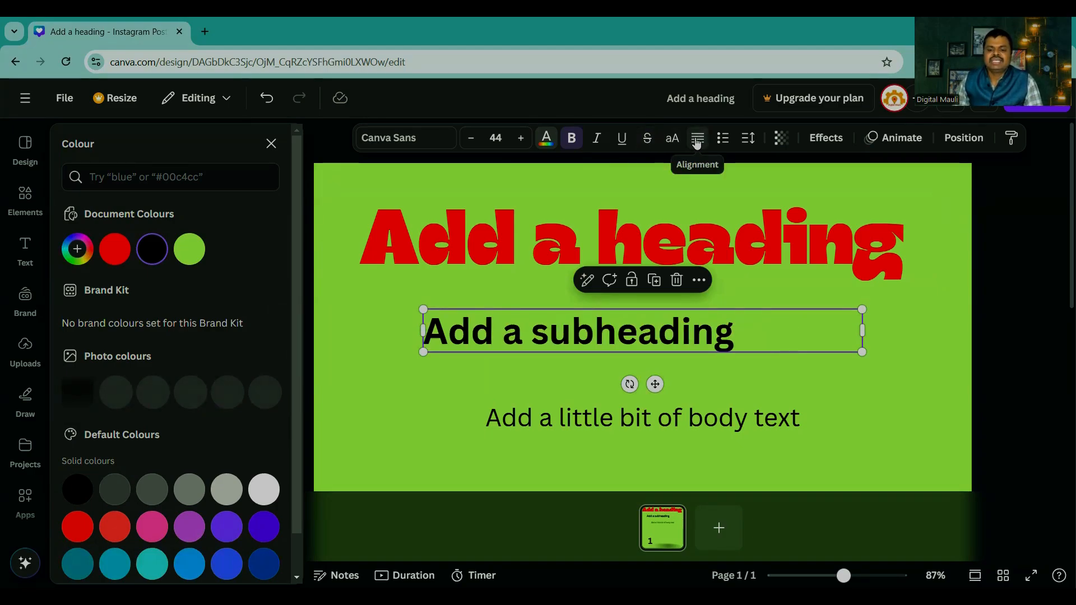
left_click(697, 140)
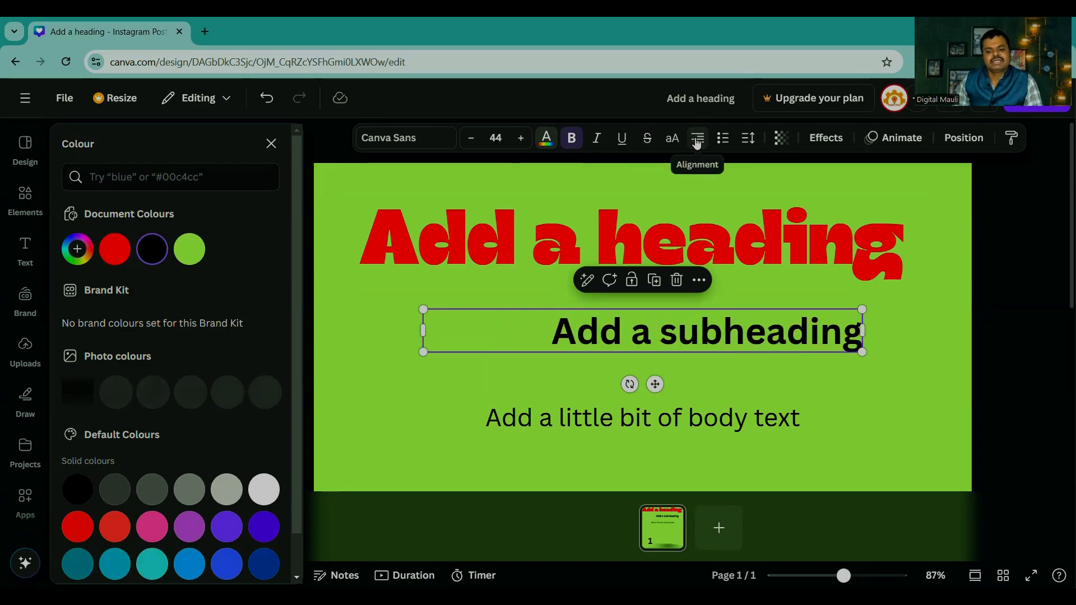
left_click(696, 141)
left_click(696, 141)
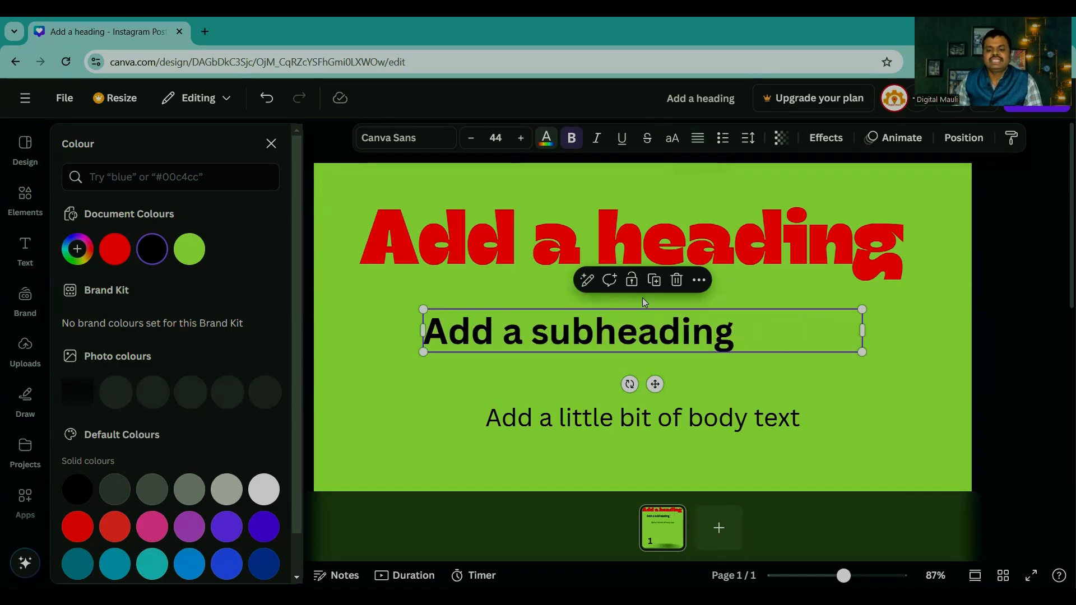
left_click(698, 138)
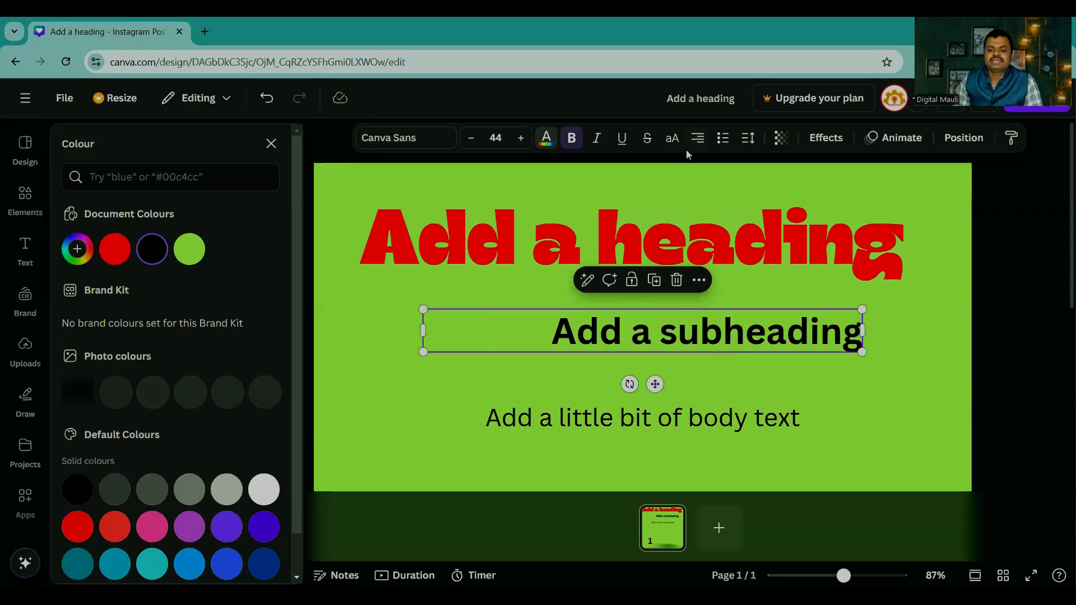
left_click(698, 137)
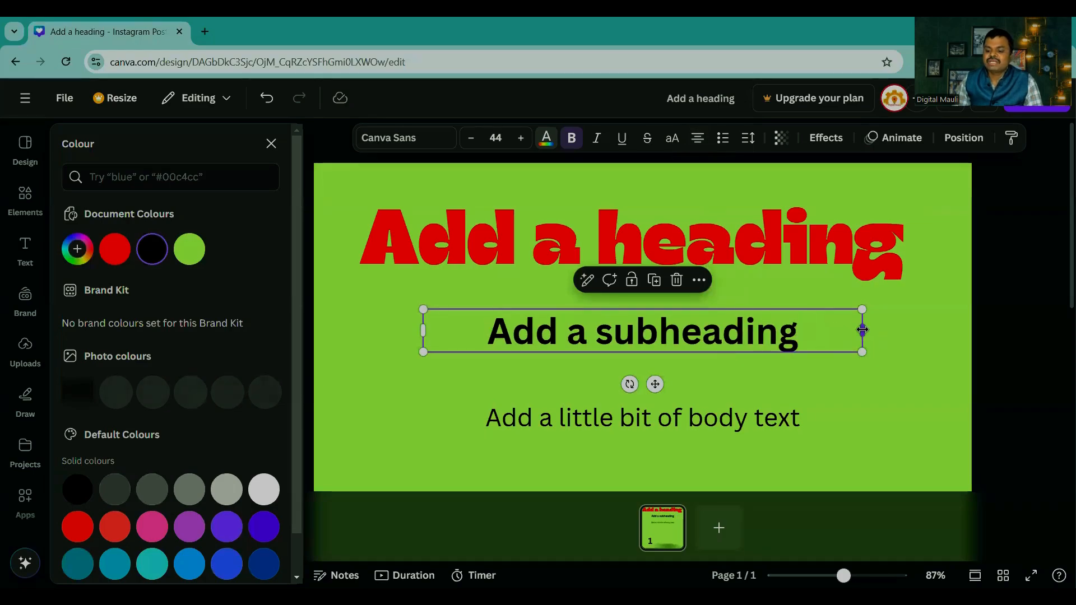
Step: Widen the subheading's text box on both sides to span the full page width
left_click_drag(862, 331, 975, 318)
double_click(424, 335)
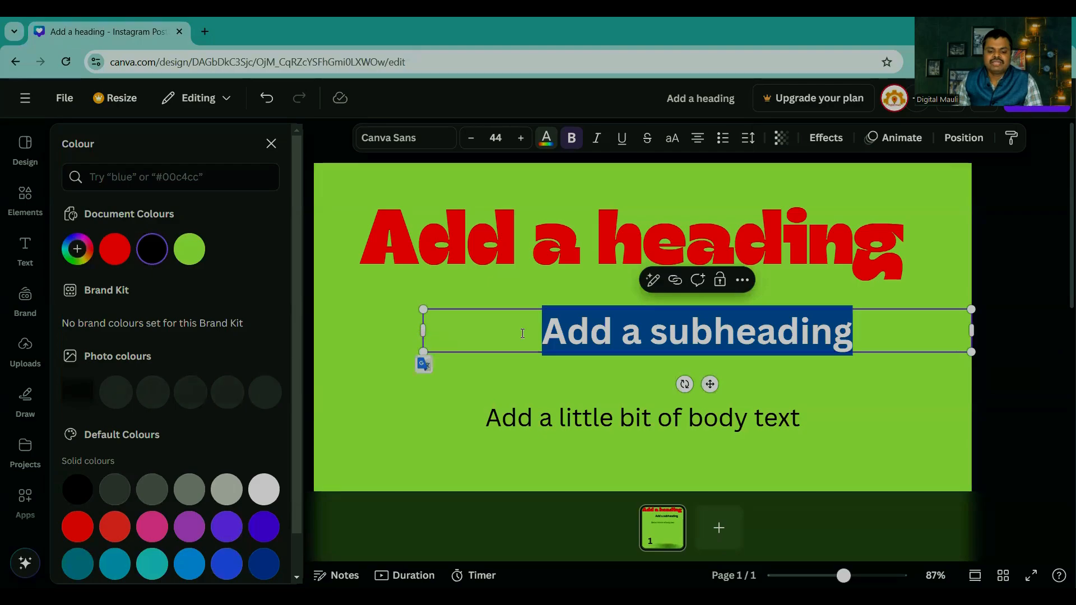
left_click(466, 331)
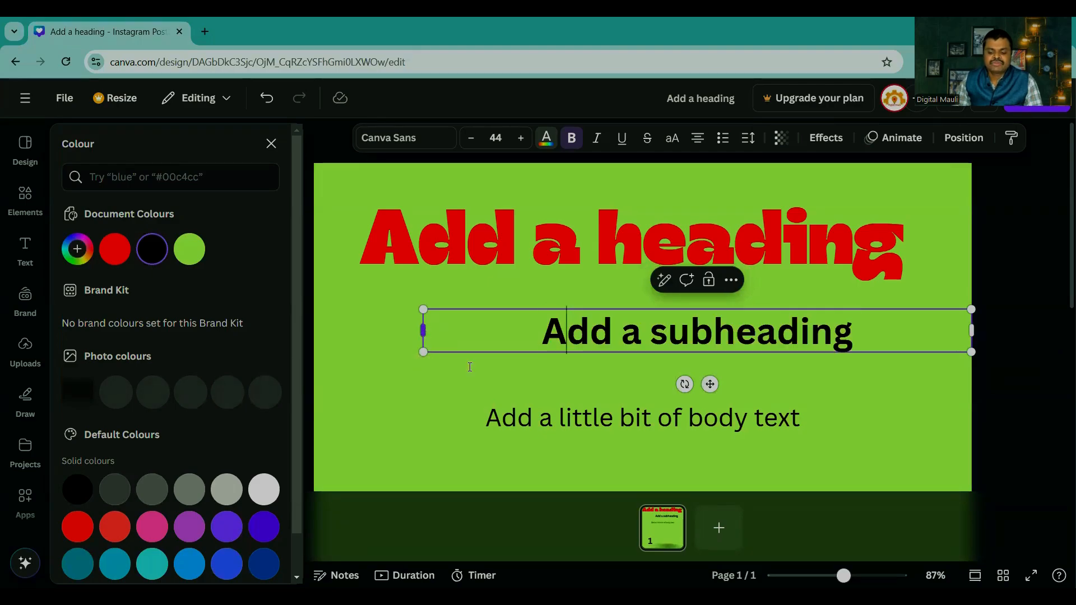
left_click_drag(843, 576, 826, 575)
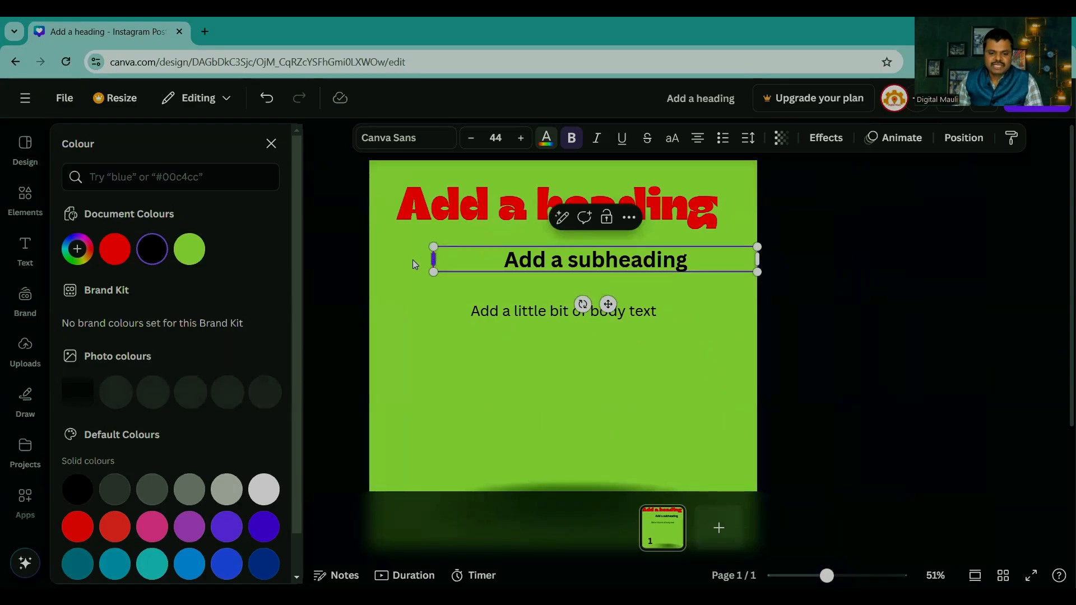
left_click_drag(413, 260, 362, 253)
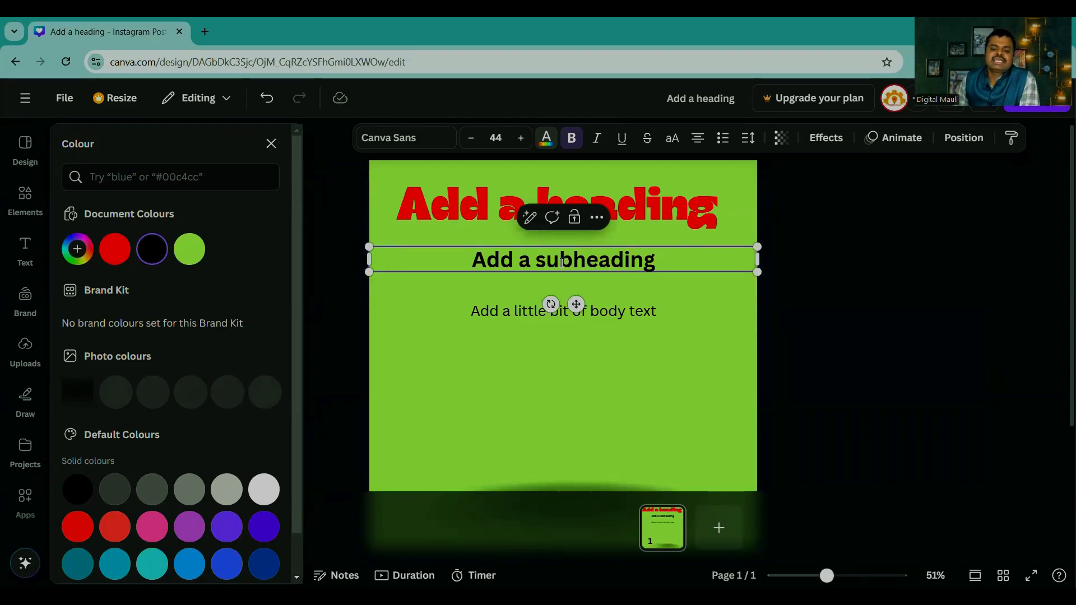
Step: Cycle the full-width subheading through its alignment options again, ending with centred alignment
left_click(697, 139)
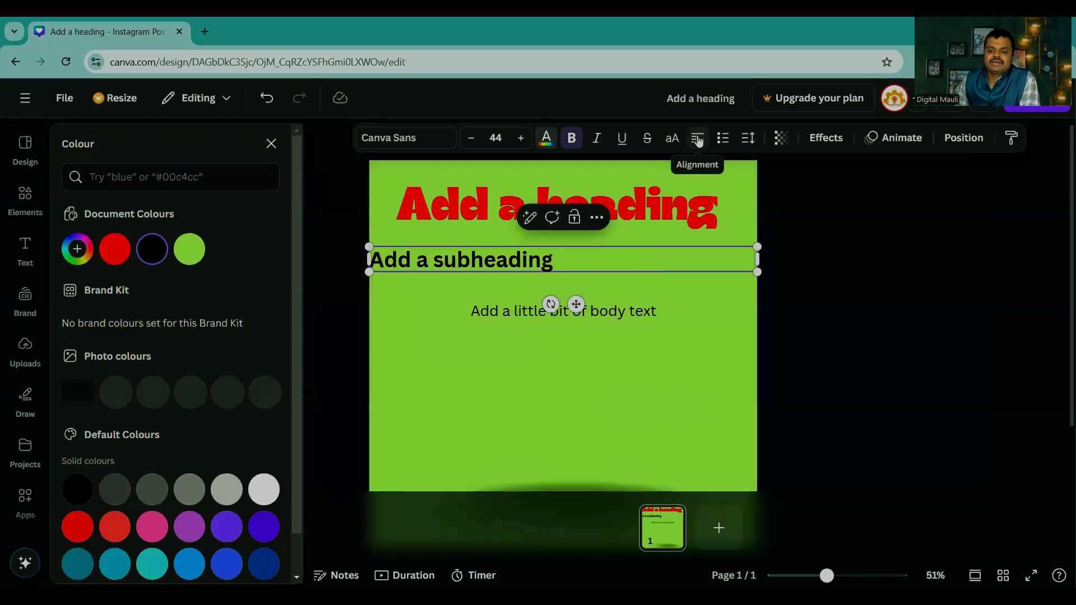
left_click(698, 141)
left_click(843, 264)
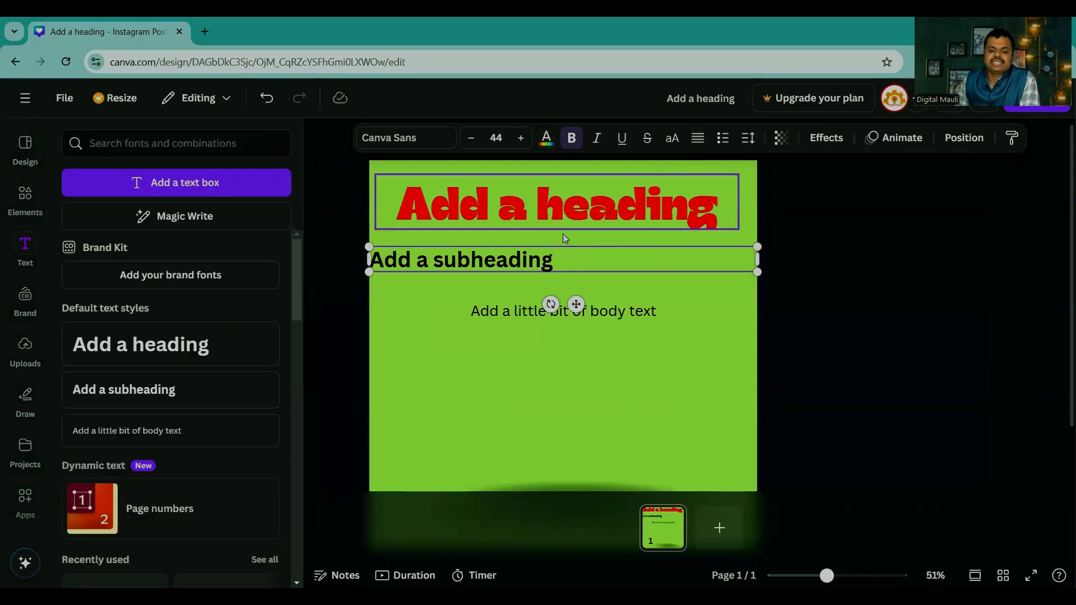
left_click(697, 139)
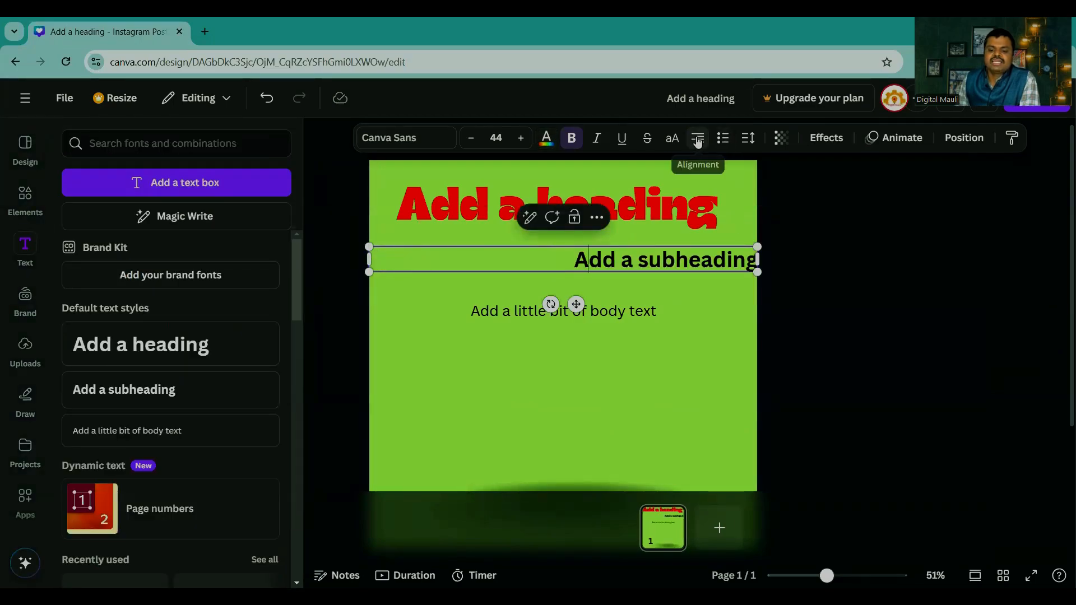
left_click(698, 140)
left_click(697, 139)
left_click(697, 139)
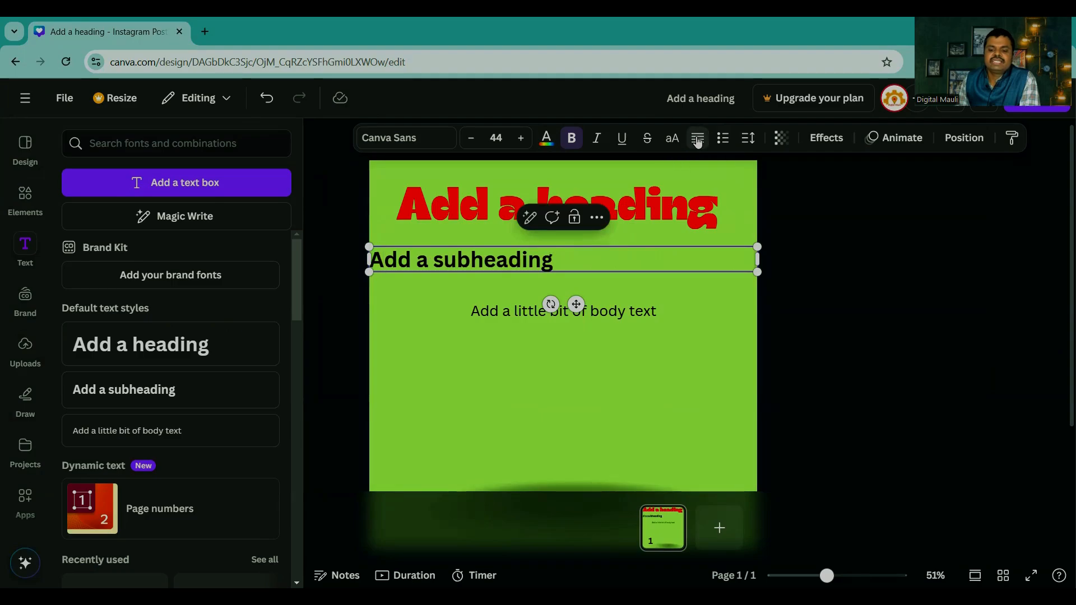
left_click(697, 140)
left_click(697, 140)
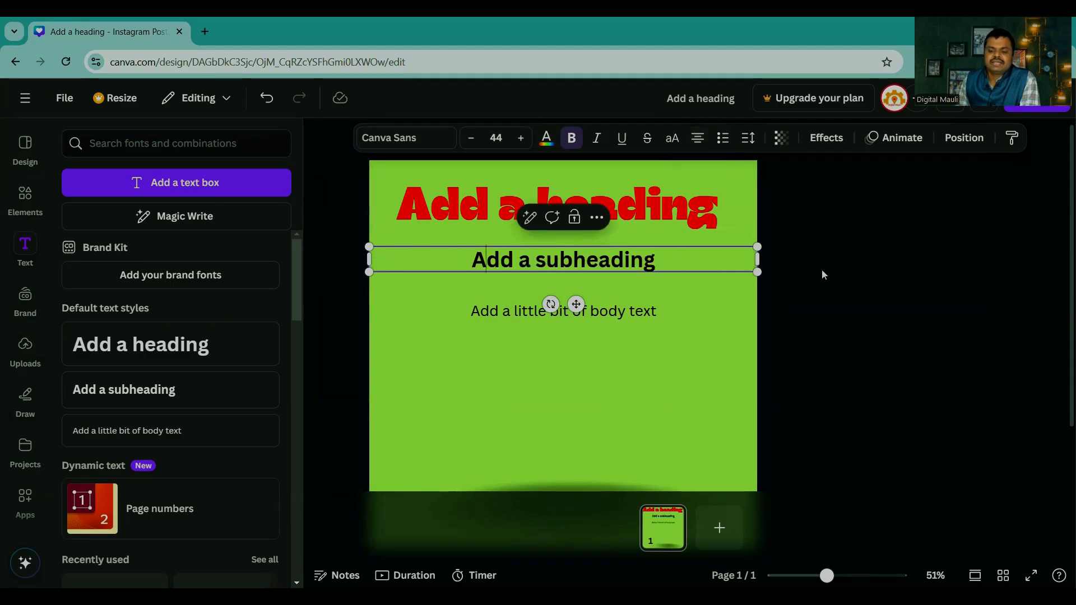
Step: Turn the subheading into a bulleted list and align it left
left_click(724, 140)
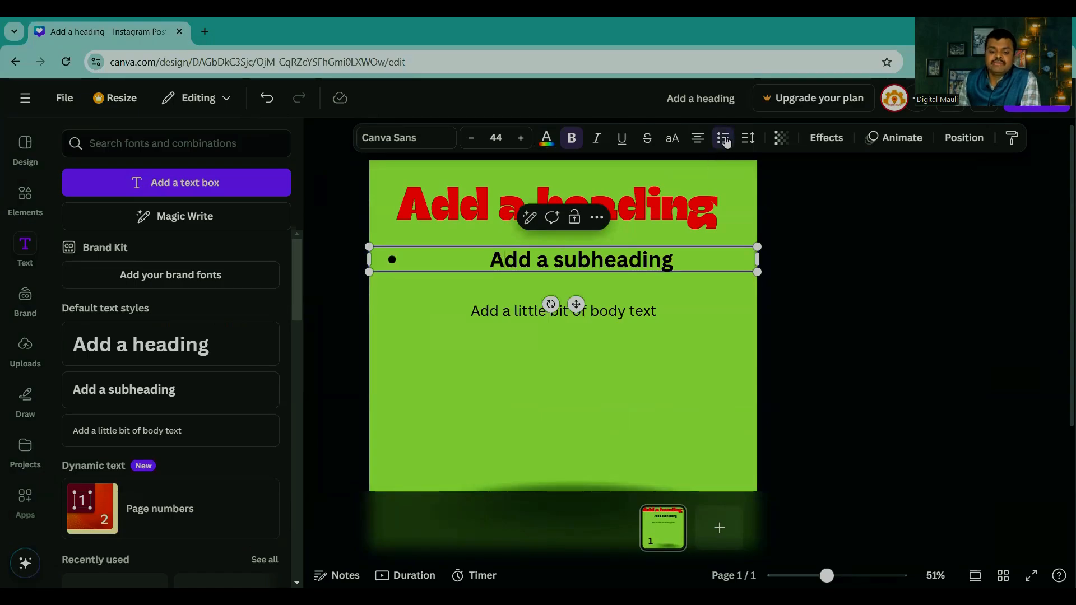
left_click(697, 139)
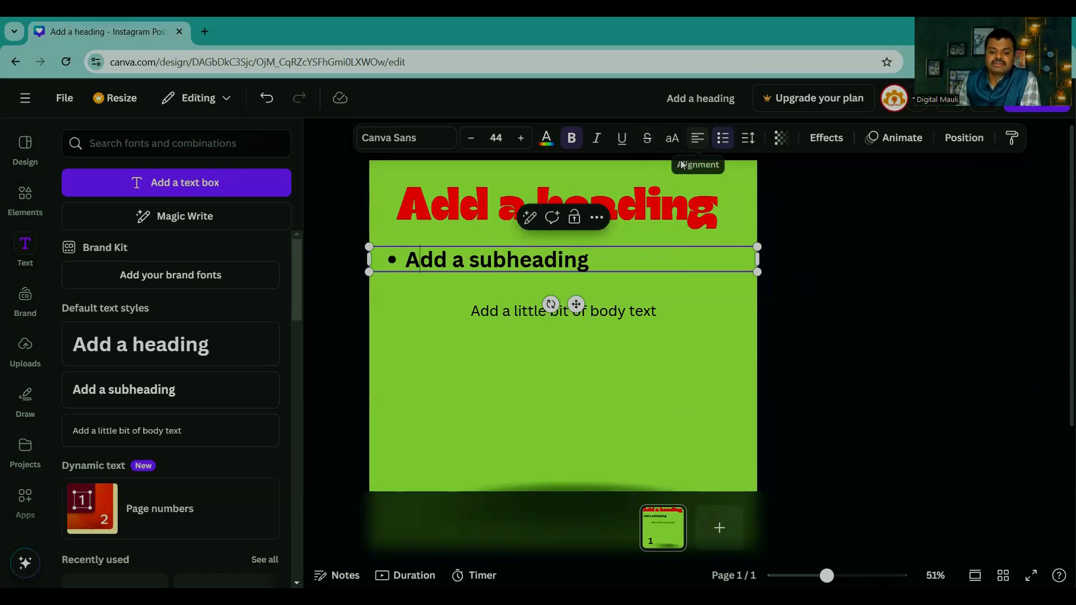
Step: Try adding the filler bullets "ksdjkjkljfs", ";jskljdkljkf" and "kjlkjskljdkf" below the subheading and remove them again
left_click(599, 265)
key("Return")
type("ksdj")
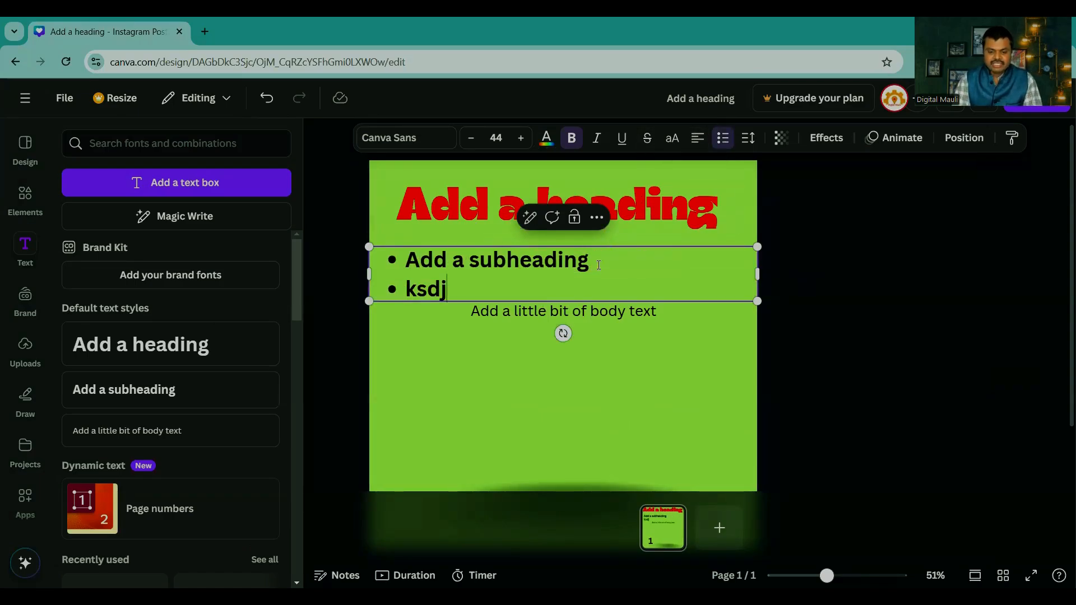
type("kjkljfs")
key("Return")
type(";jskljdkljkf")
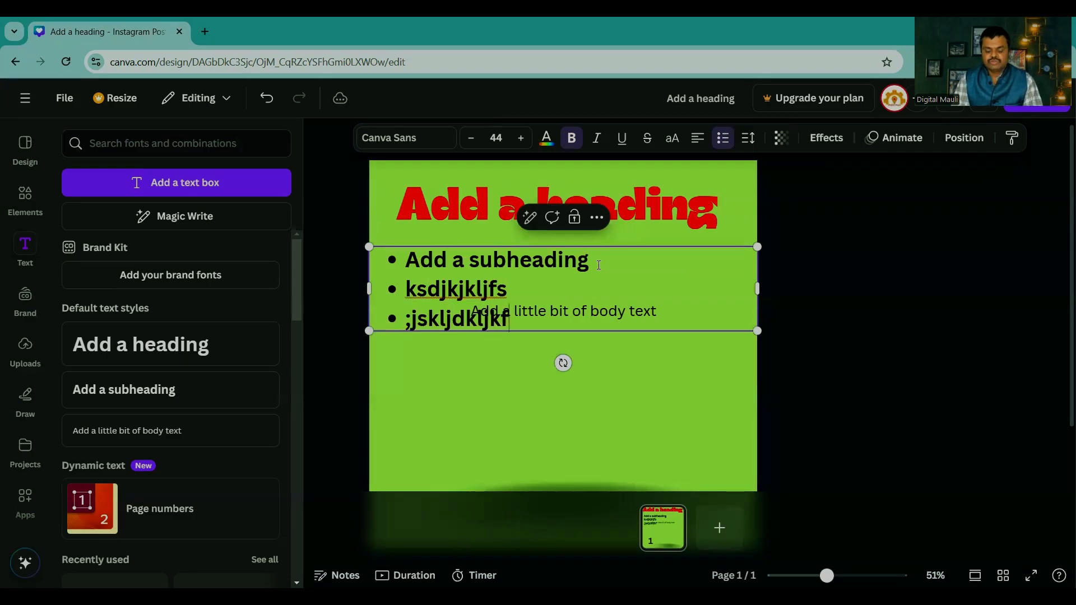
key("Return")
type("kjlkjskljdkf")
key("Return")
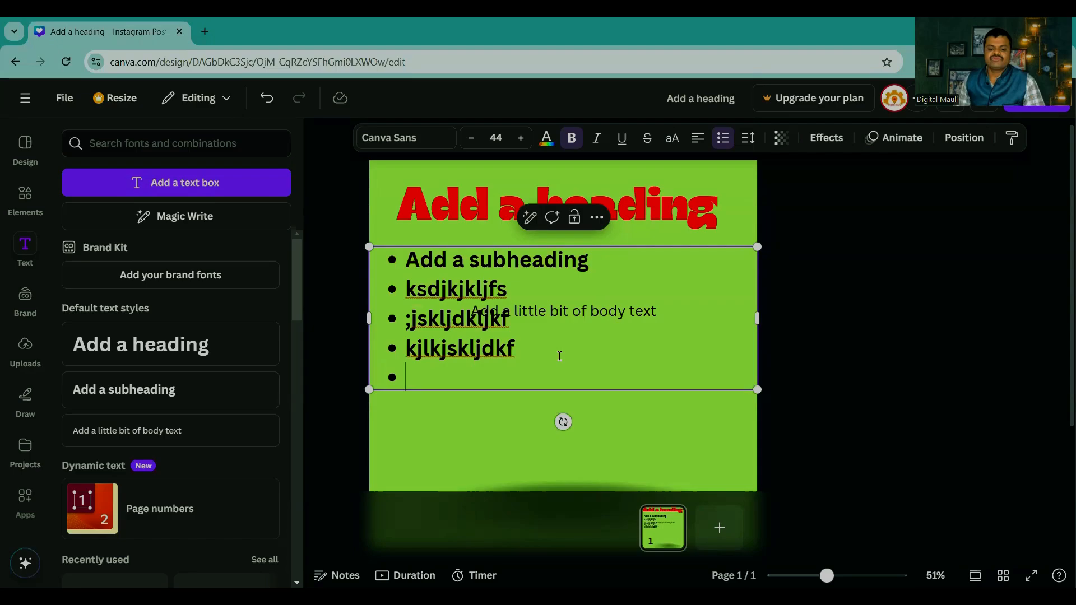
key("BackSpace")
key("BackSpace")
key("BackSpace")
key("BackSpace")
key("BackSpace")
key("BackSpace")
key("BackSpace")
key("BackSpace")
key("BackSpace")
key("BackSpace")
key("BackSpace")
key("BackSpace")
key("BackSpace")
key("BackSpace")
key("BackSpace")
key("BackSpace")
key("BackSpace")
key("BackSpace")
key("BackSpace")
key("BackSpace")
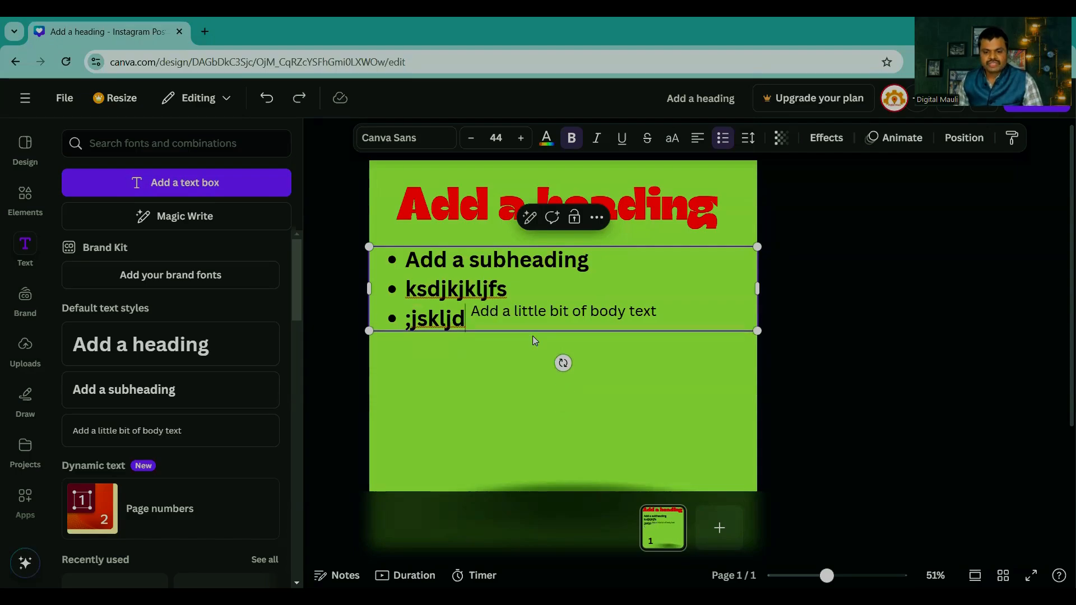
Step: Add the bullets "klsjkldjkljskld", "jskljdkljfkla", "jlkjsldj", "kjljkljas" and "kljskljdkljf" below the subheading
left_click(749, 138)
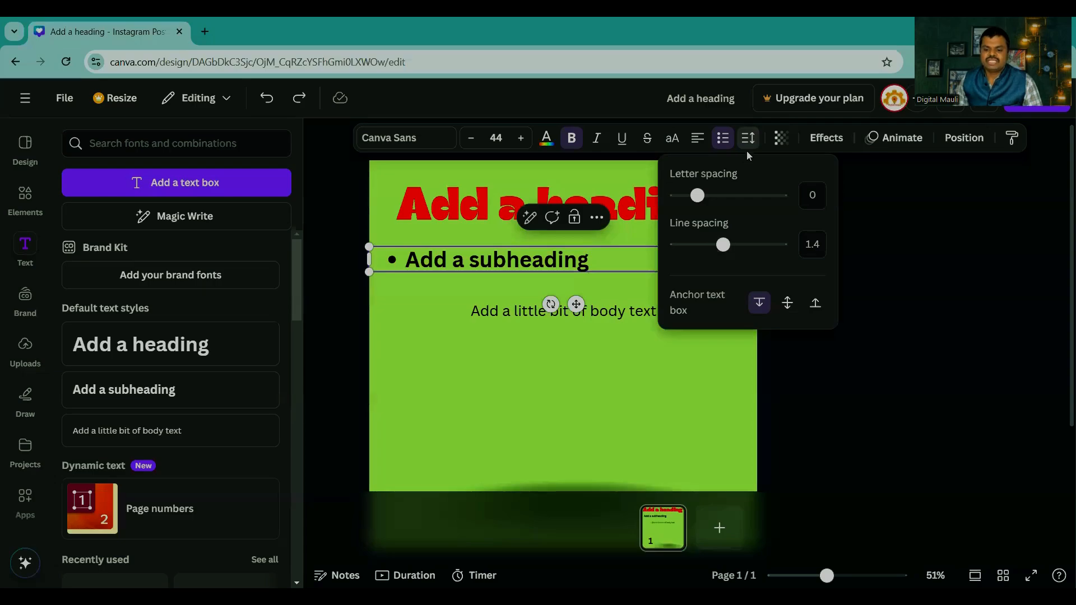
left_click(727, 256)
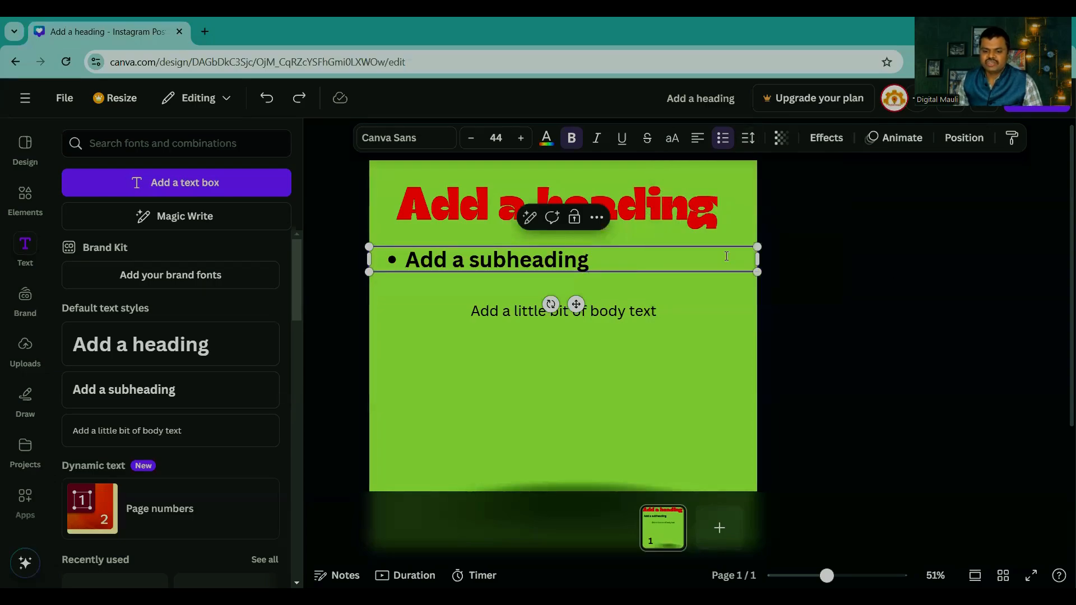
key("Return")
type("klsjkldjkljskld")
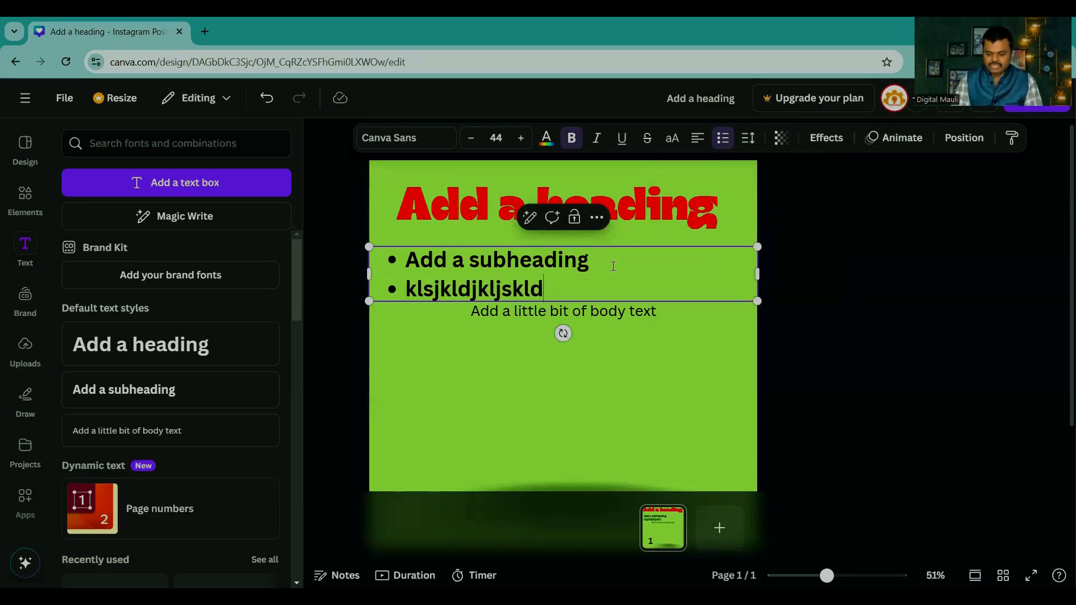
key("Return")
type("jskljdkljfkt")
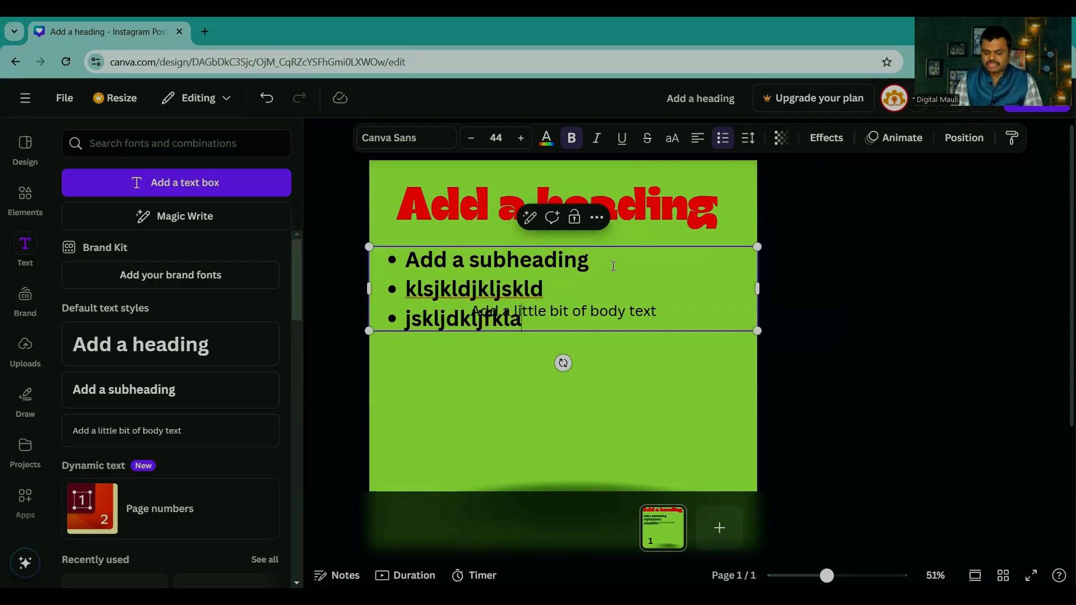
key("Return")
type("jlkjsldj")
key("Return")
type("kjlj")
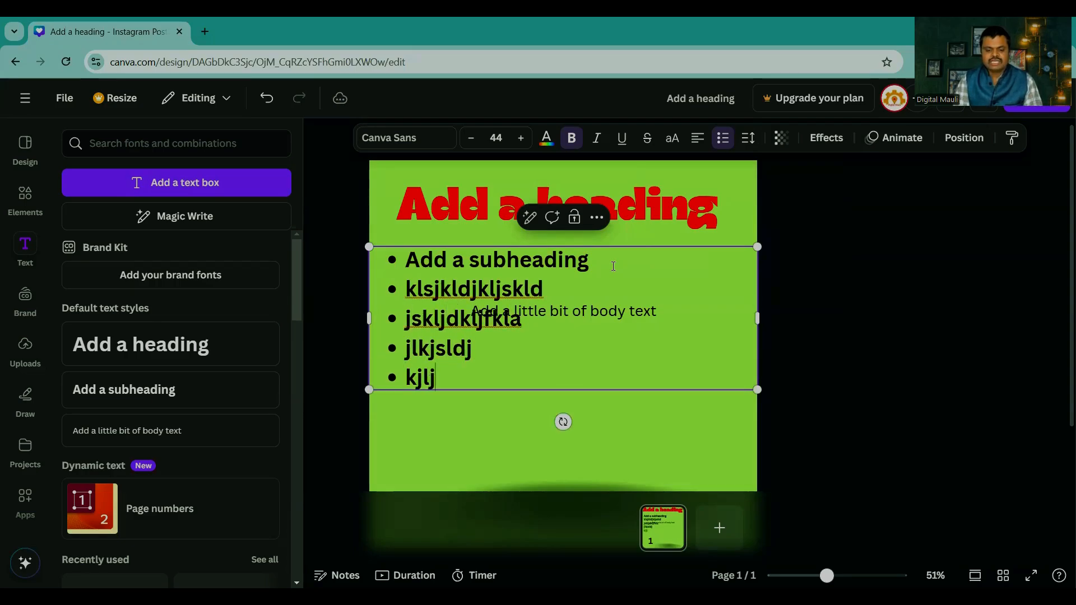
type("kljas")
key("Return")
type("kljskljdkljf")
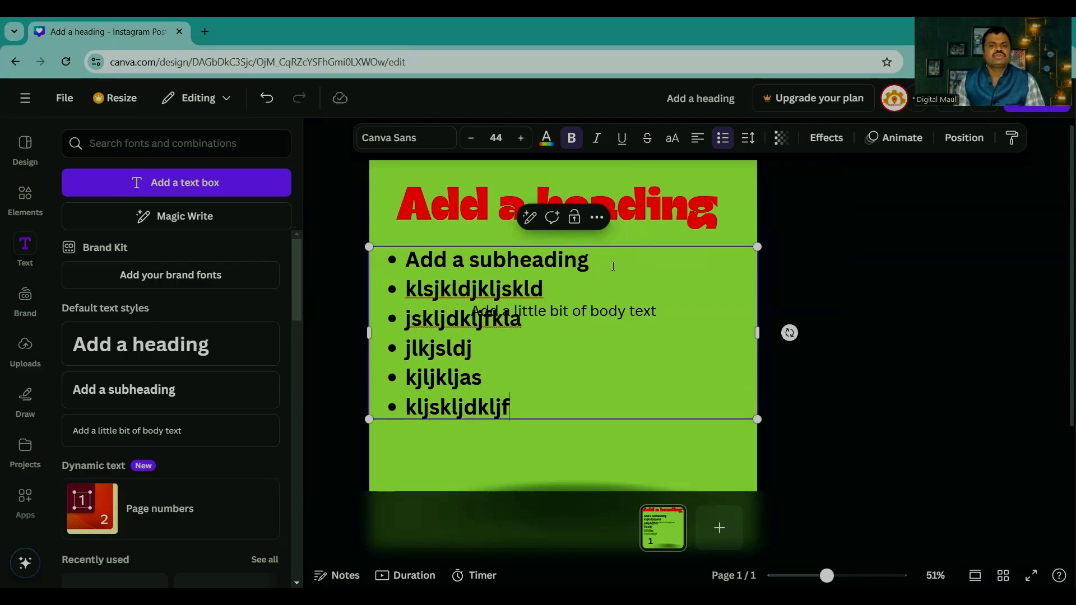
Step: Move the body text that overlaps the bulleted list off the page
left_click(895, 370)
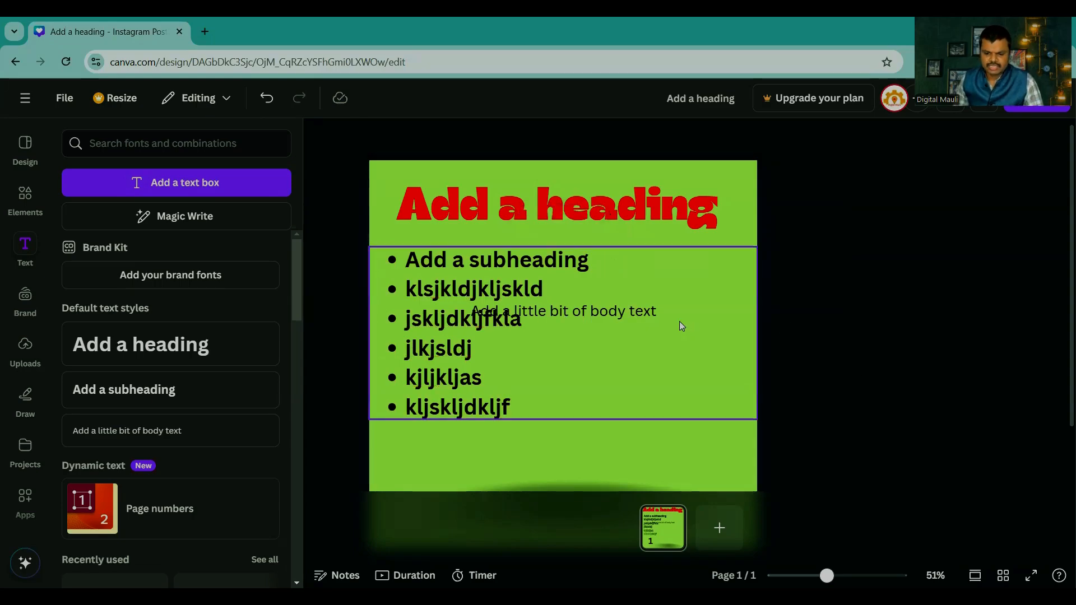
left_click(620, 311)
left_click_drag(620, 312, 838, 406)
left_click(1002, 451)
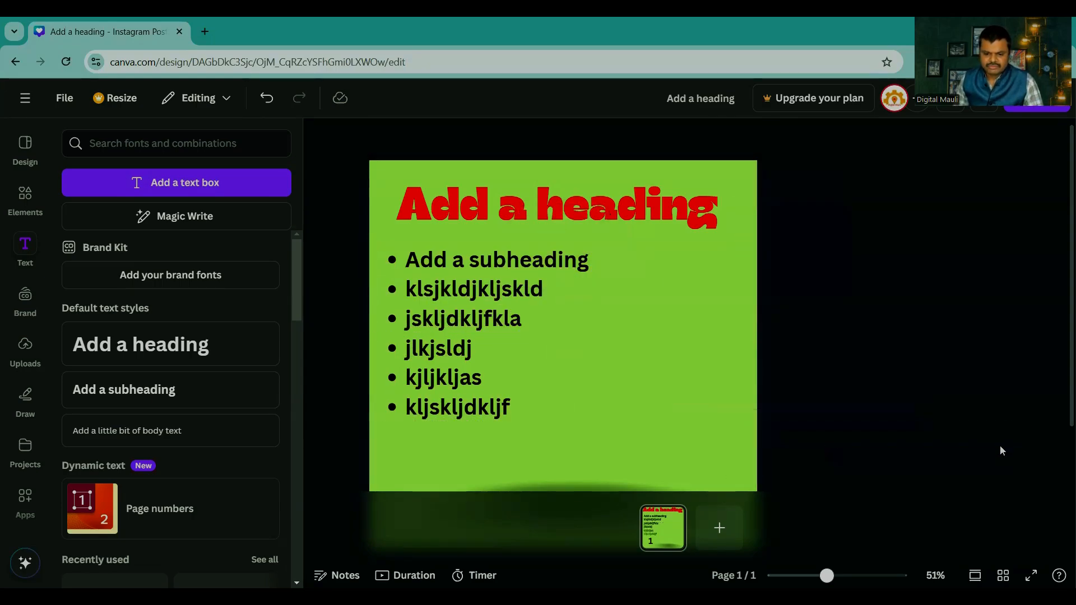
Step: Increase the letter spacing of the bulleted list and slightly reduce its line spacing
left_click(458, 262)
left_click(747, 140)
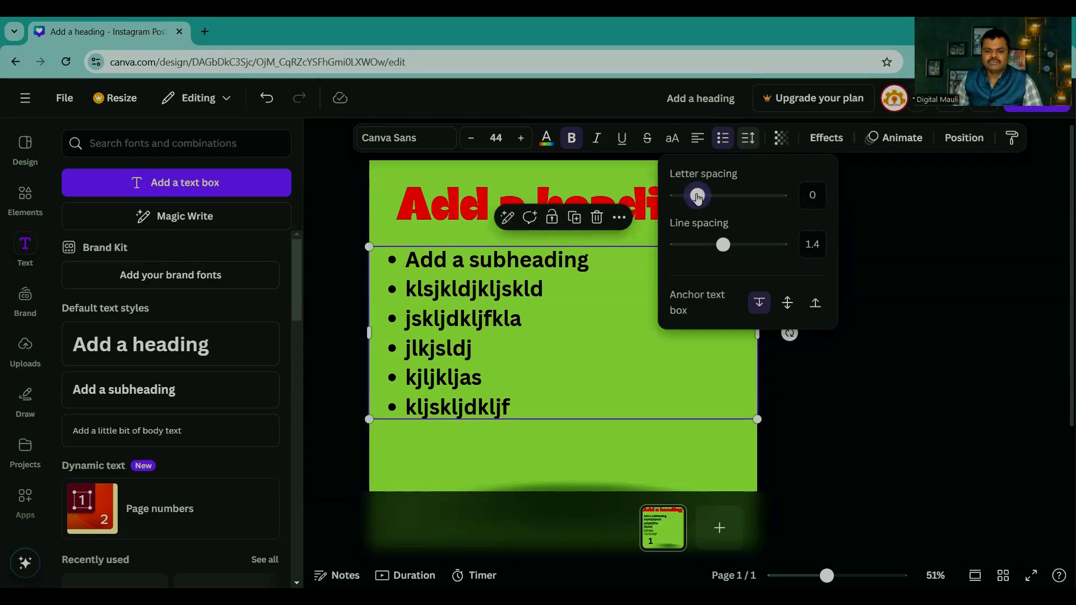
left_click_drag(697, 197, 718, 213)
mouse_move(724, 251)
left_mouse_down()
mouse_move(699, 250)
mouse_move(768, 243)
mouse_move(708, 255)
mouse_move(740, 245)
mouse_move(717, 245)
left_mouse_up()
left_click(903, 286)
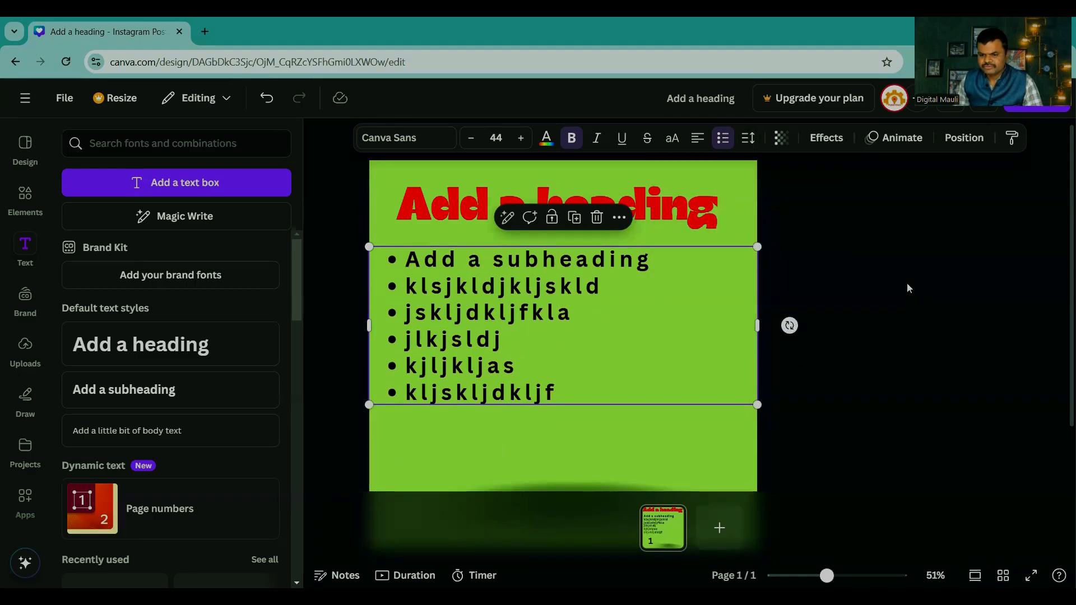
Step: Set the heading's transparency to 69
left_click(709, 212)
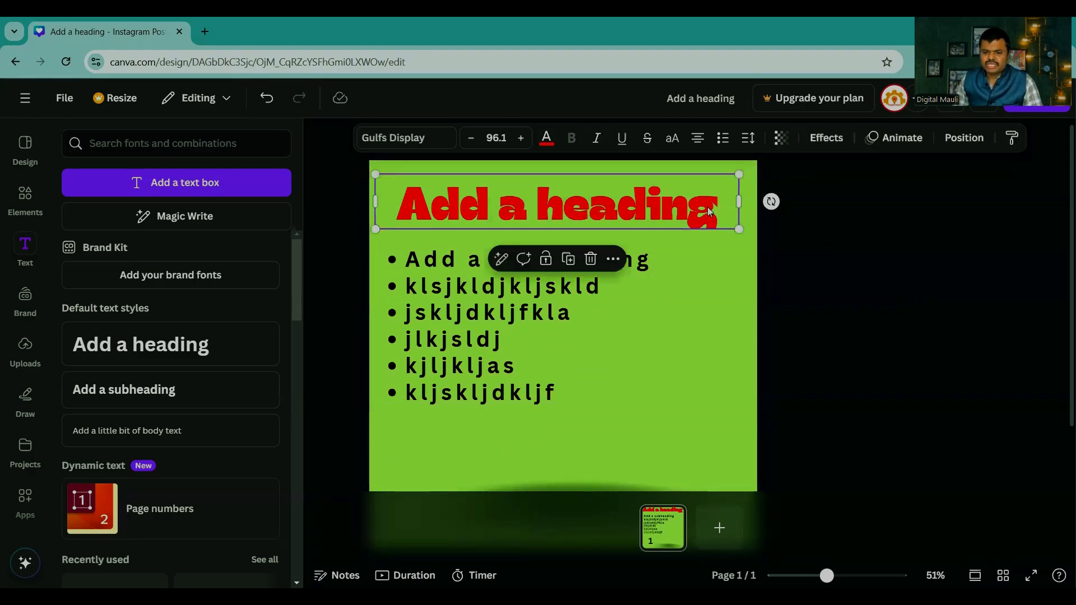
left_click(781, 141)
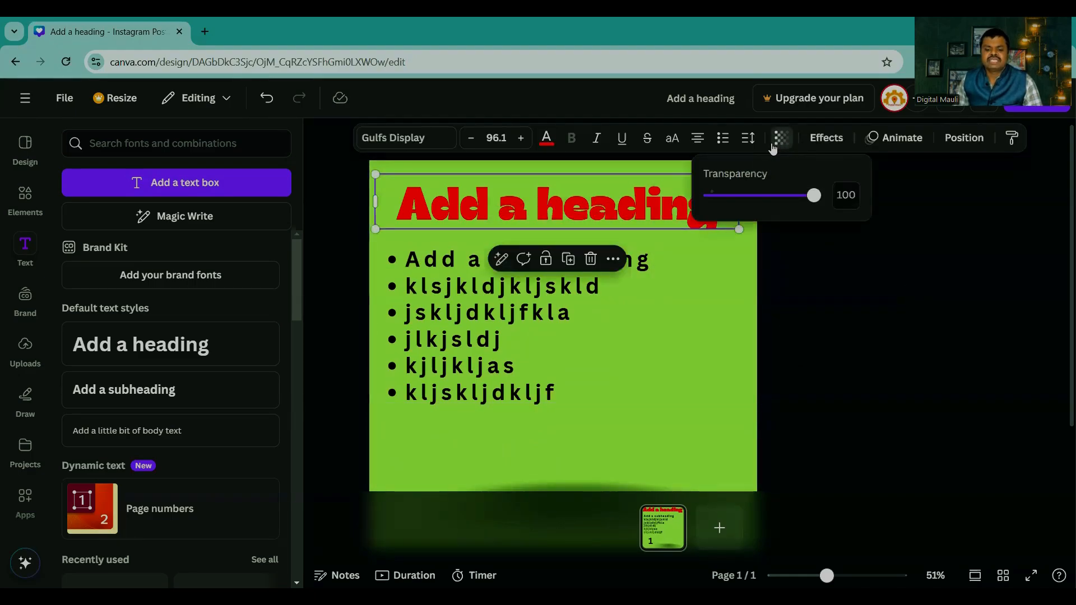
left_click_drag(814, 202, 783, 206)
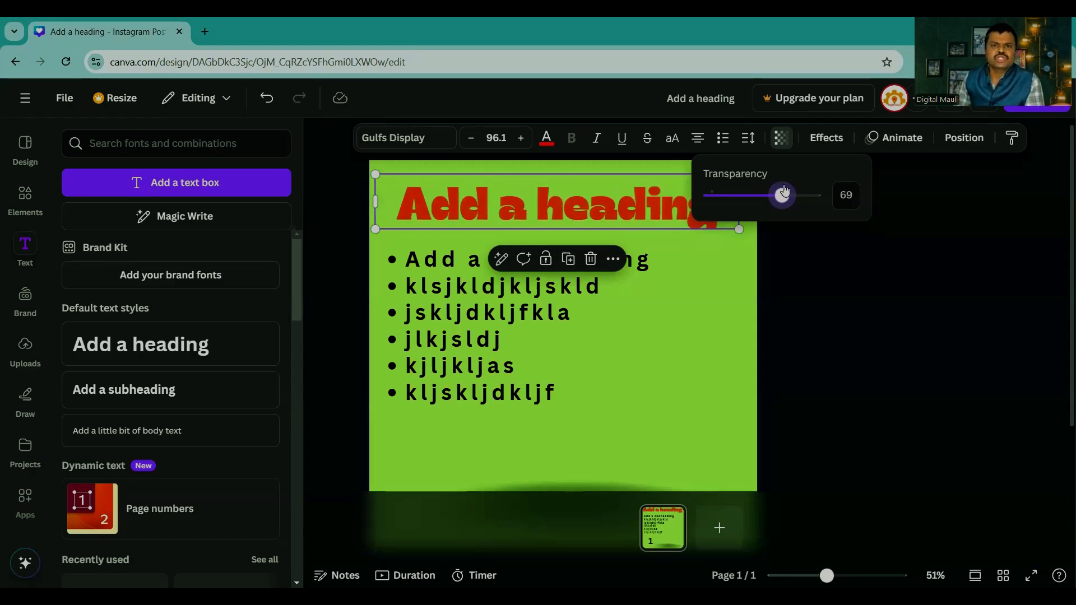
left_click(813, 257)
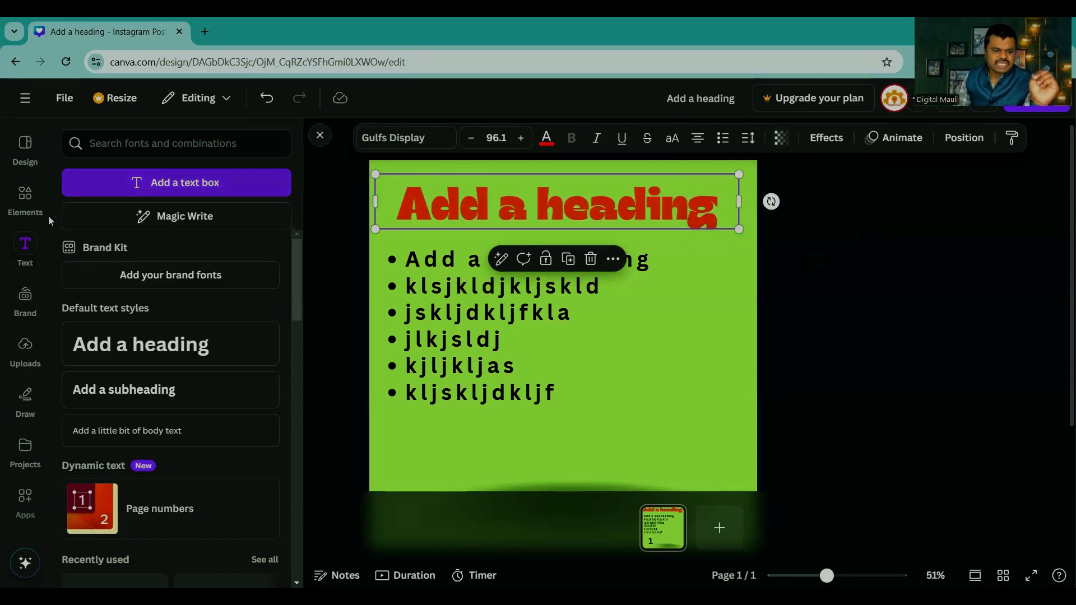
Step: Add the orange pot graphic with the blue zigzag base from the pot results and place it beside the bulleted list
left_click(25, 200)
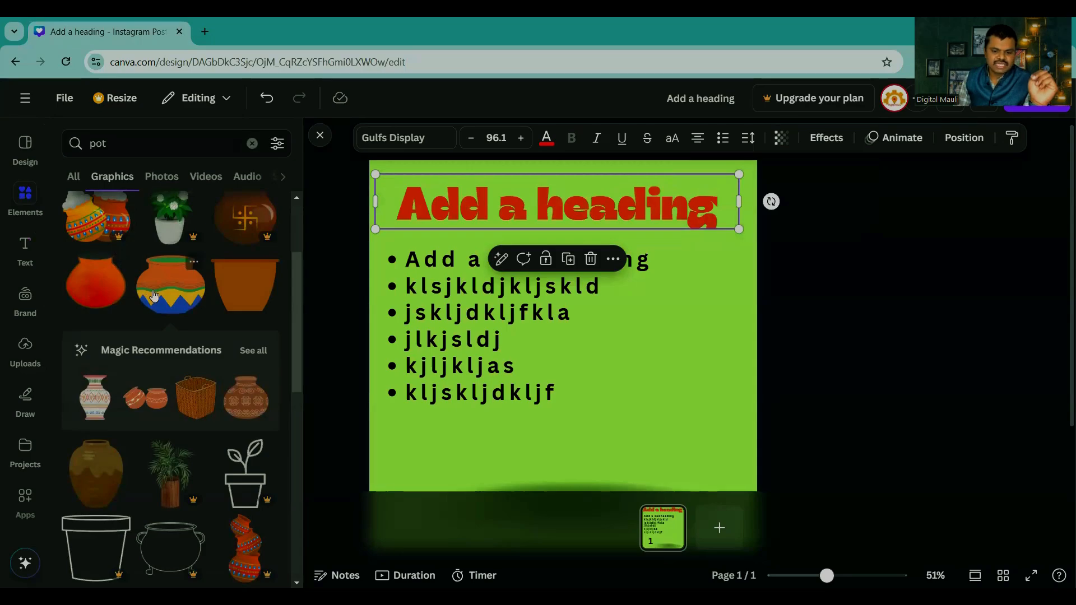
left_click(154, 296)
left_click_drag(602, 384, 695, 384)
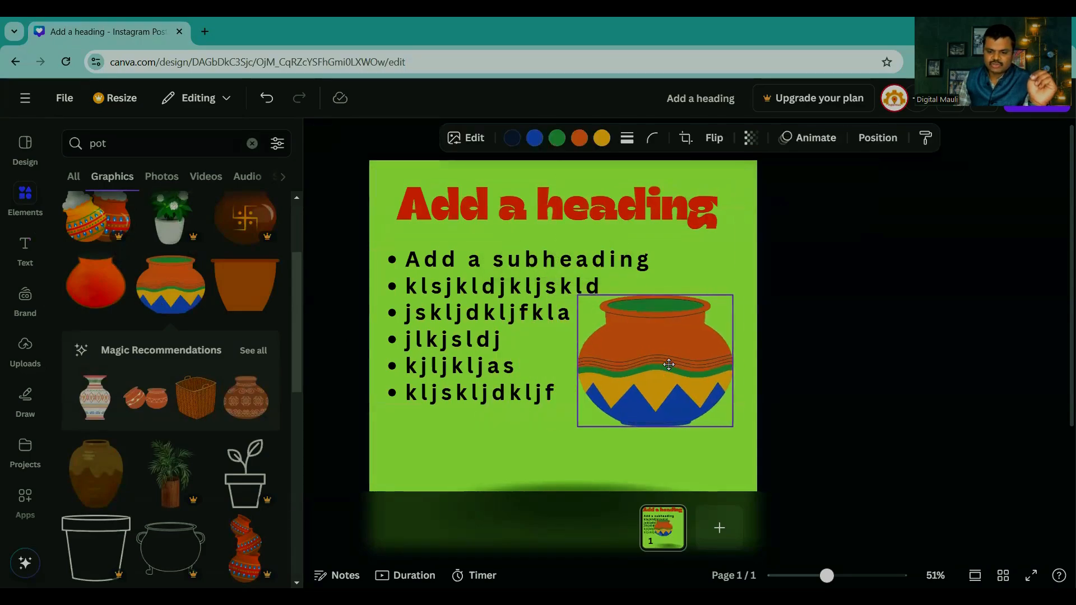
Step: Lower the pot graphic's transparency to 46 and restore it to 100
left_click(751, 138)
left_click_drag(786, 203, 728, 205)
mouse_move(632, 365)
left_mouse_down()
mouse_move(603, 321)
mouse_move(637, 375)
left_mouse_up()
left_click(751, 138)
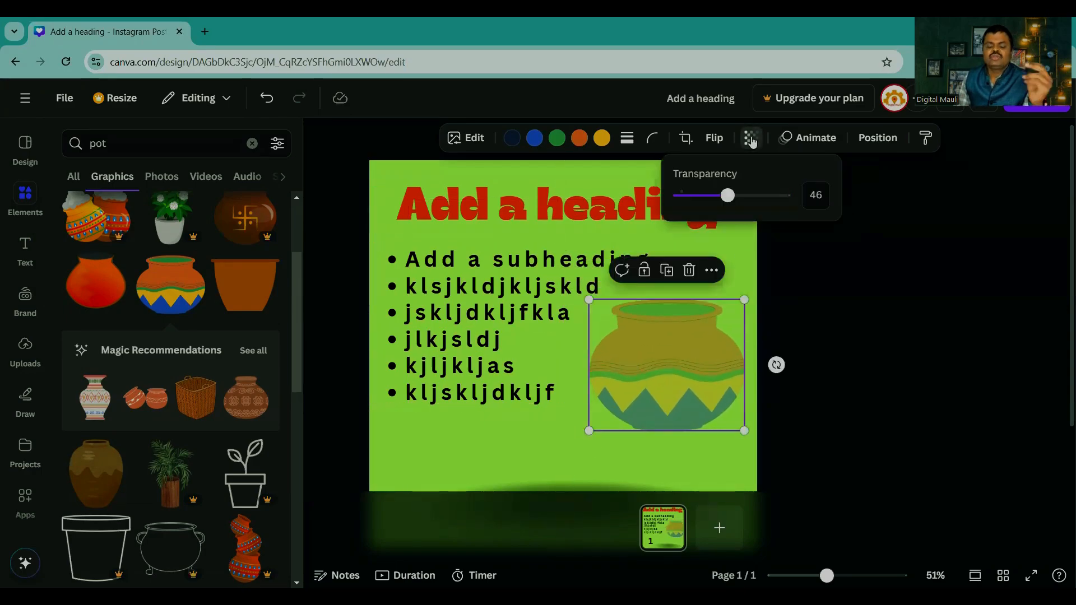
left_click_drag(730, 196, 790, 200)
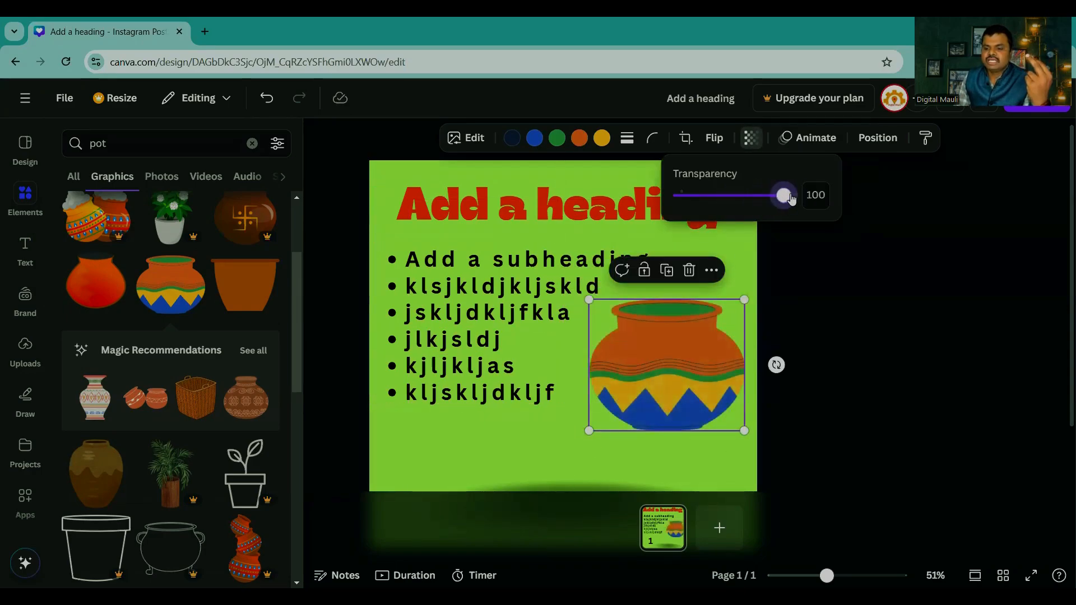
left_click(819, 318)
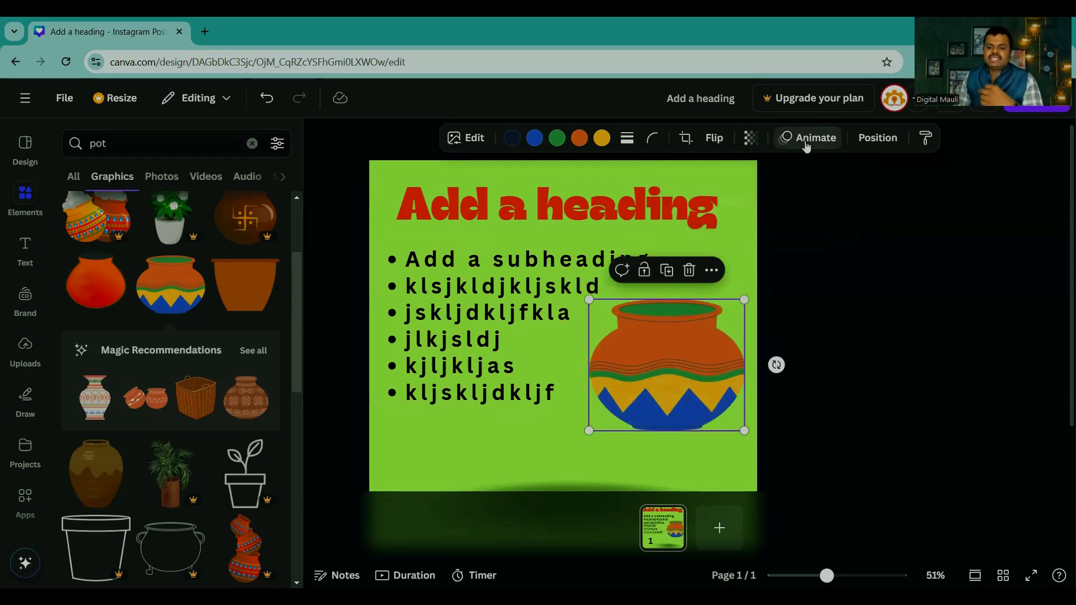
Step: Preview the general animations and add-on effects available for the pot graphic, such as Wipe, Baseline, Neon and Flicker
left_click(806, 139)
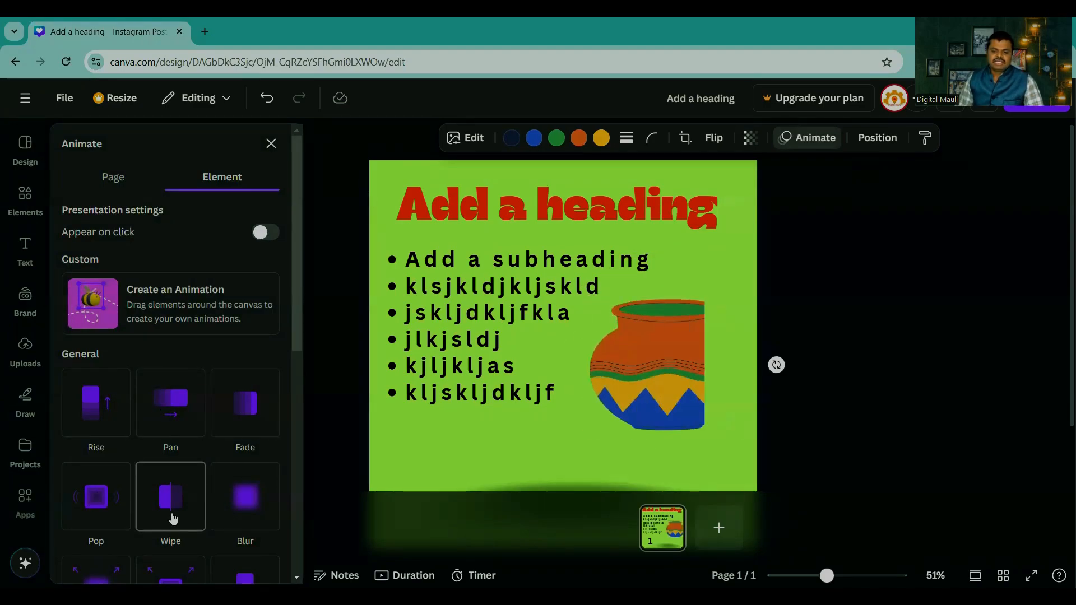
scroll(197, 446, "down", 4)
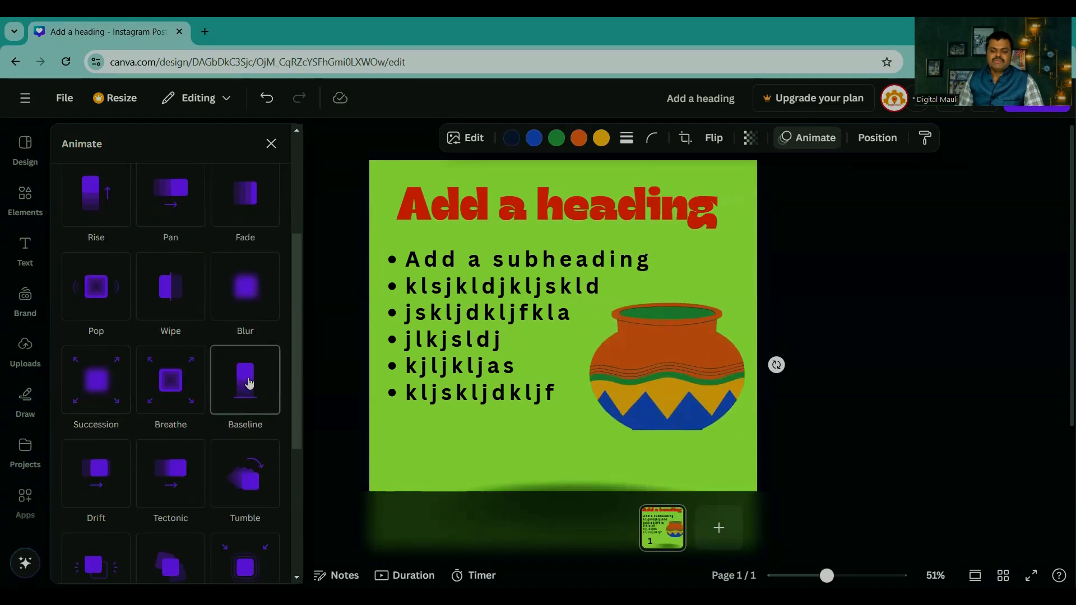
scroll(208, 378, "down", 3)
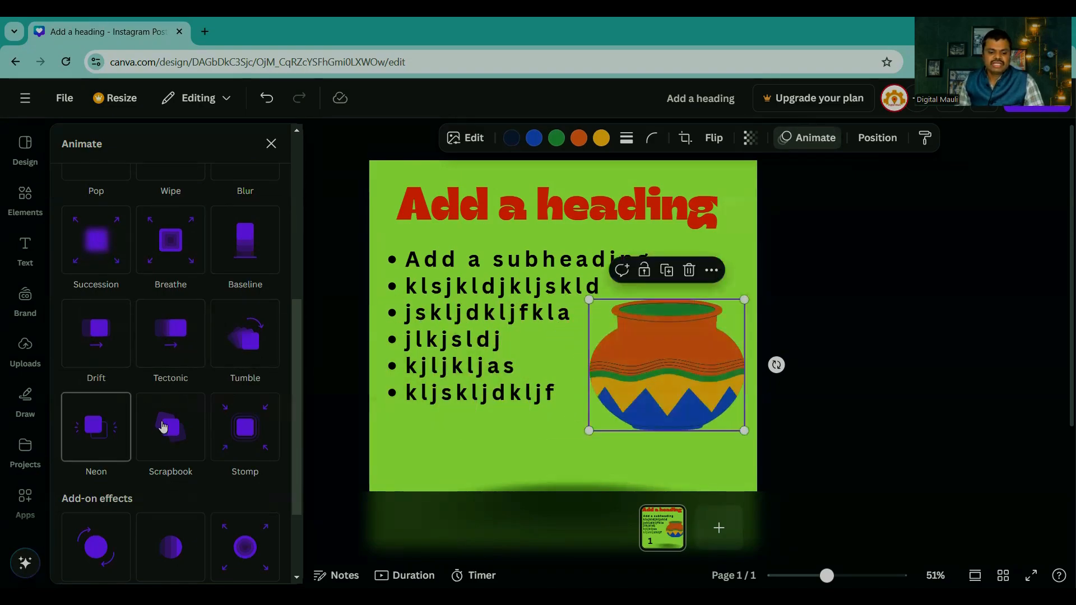
scroll(99, 419, "down", 2)
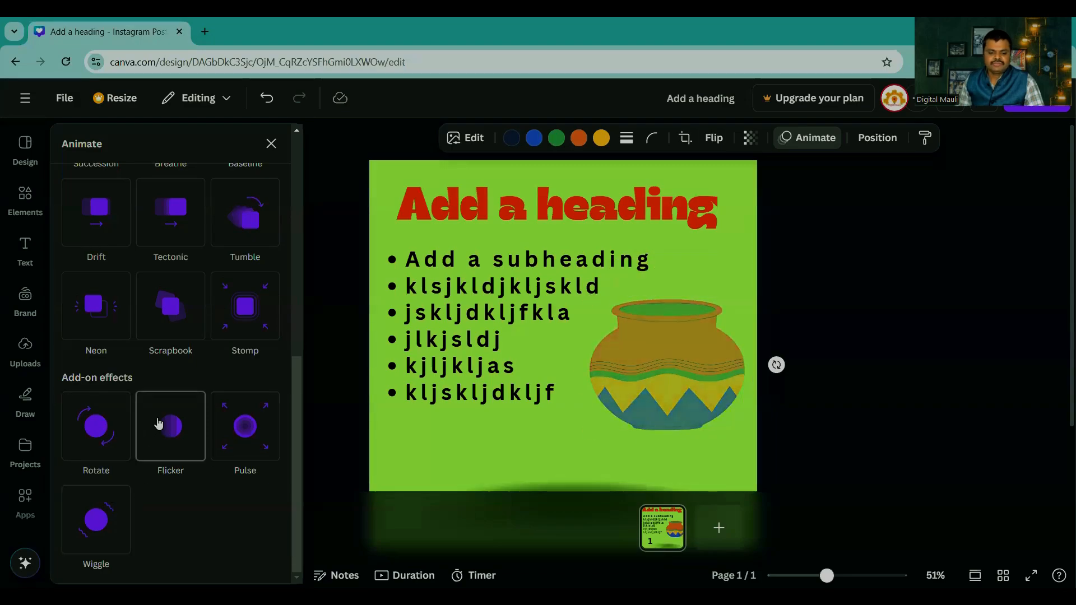
scroll(161, 415, "up", 8)
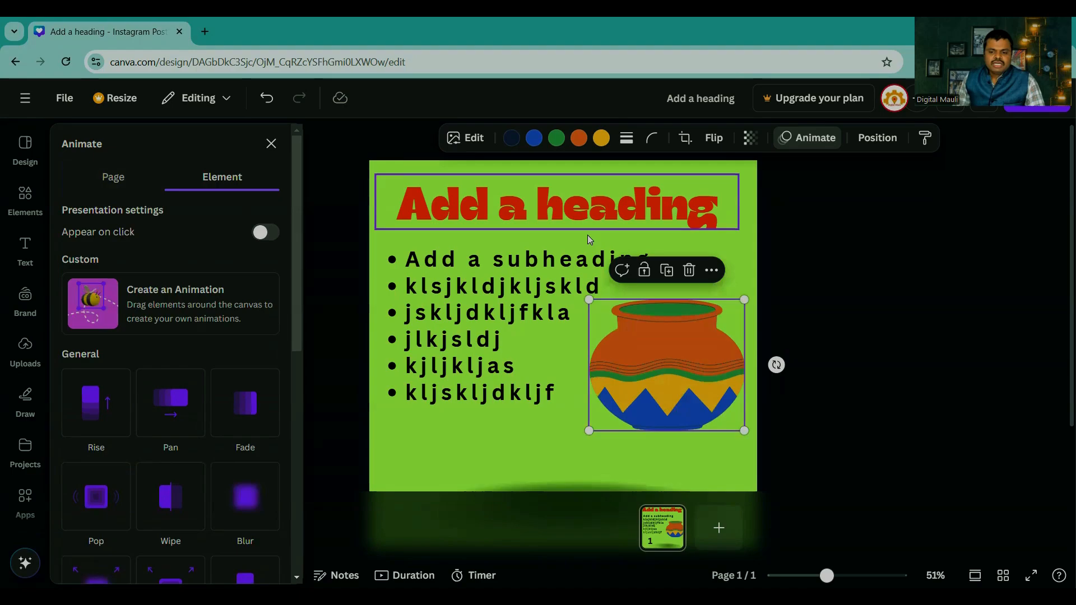
left_click(875, 306)
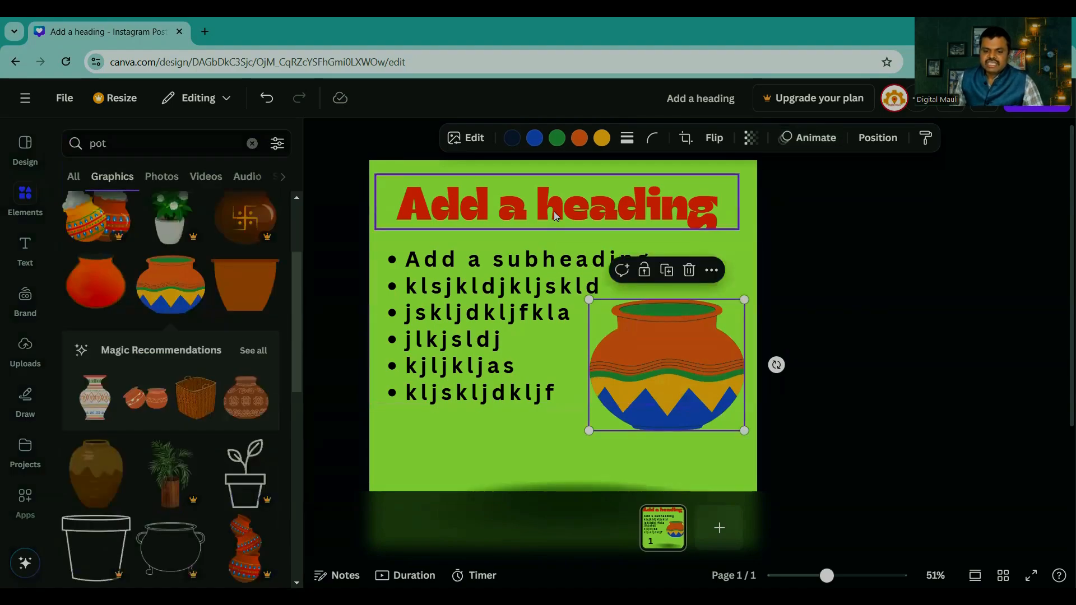
left_click(656, 204)
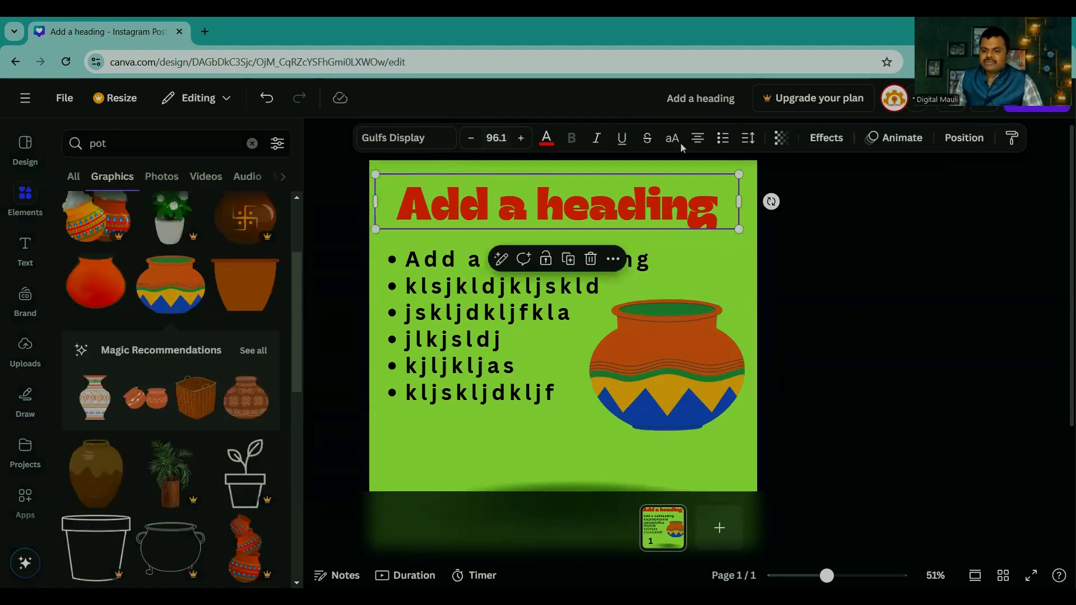
left_click(828, 139)
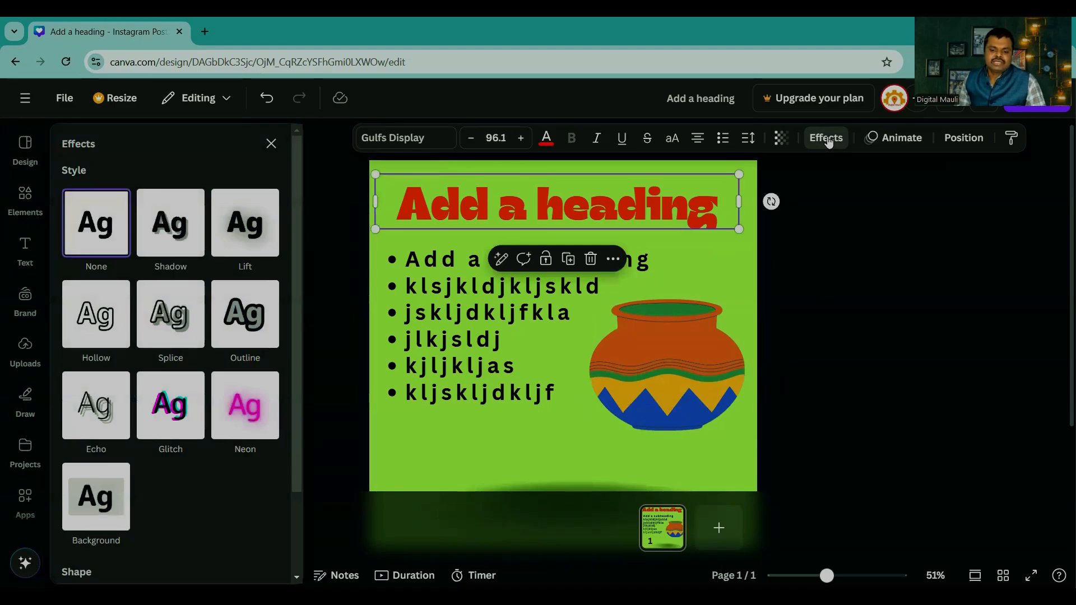
left_click(827, 139)
Step: Delete the bulleted list and the pot graphic, and move the heading down to the middle of the page
left_click_drag(857, 385, 440, 269)
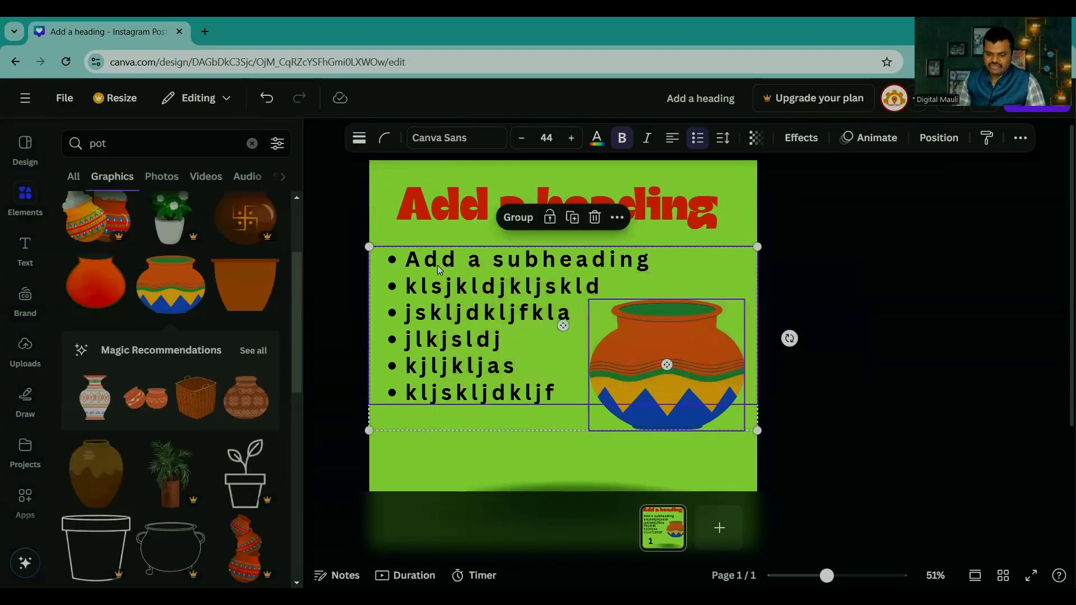
key("Delete")
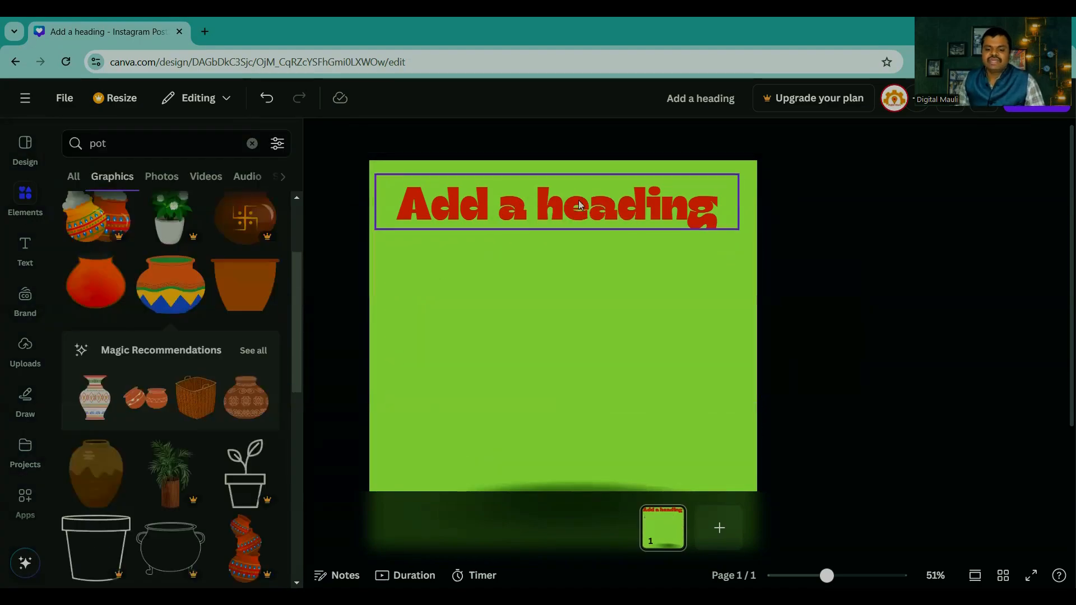
left_click_drag(580, 206, 592, 326)
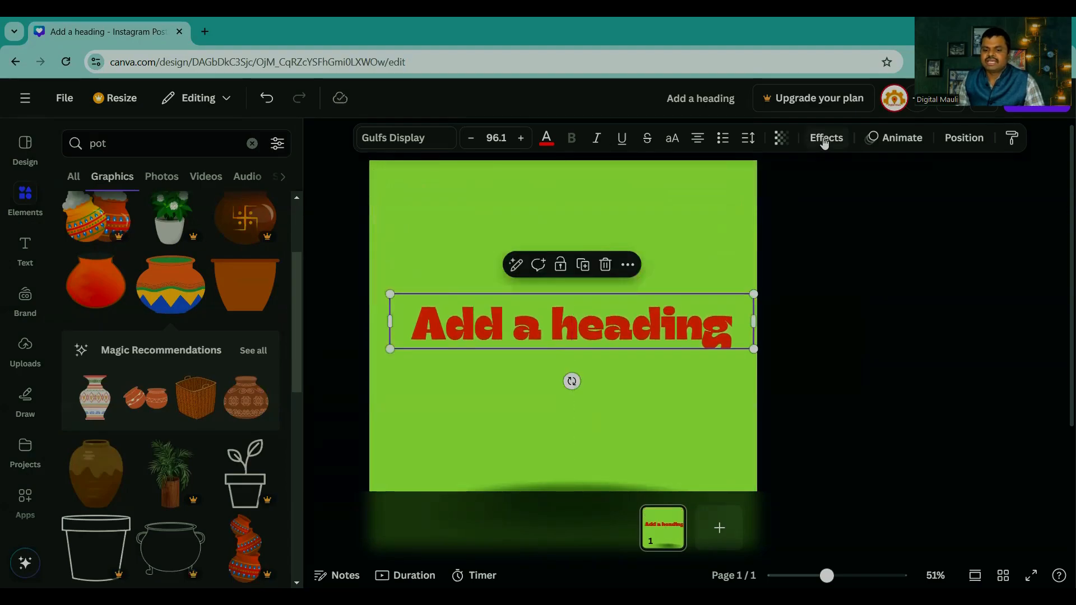
left_click(818, 304)
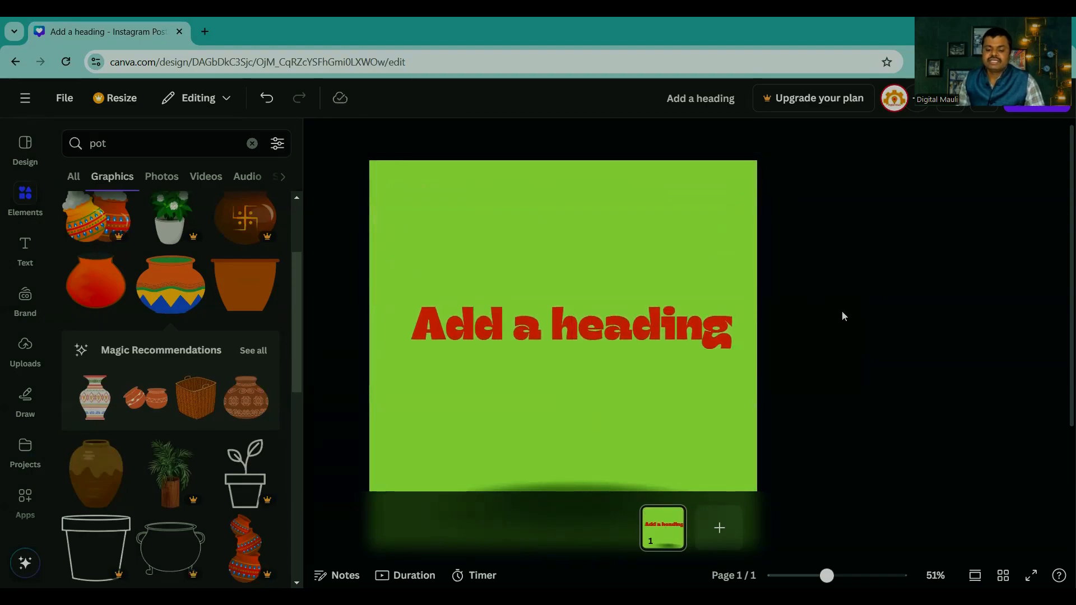
Step: Enlarge the heading to font size 102 across the page width and apply the Shadow text effect to it
left_click(686, 333)
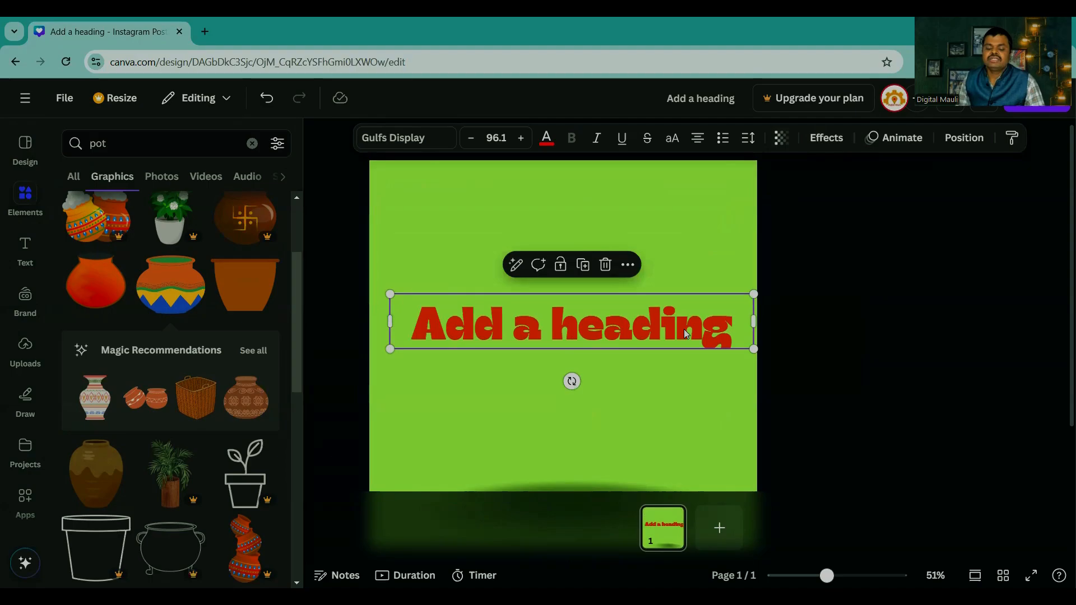
left_click(835, 145)
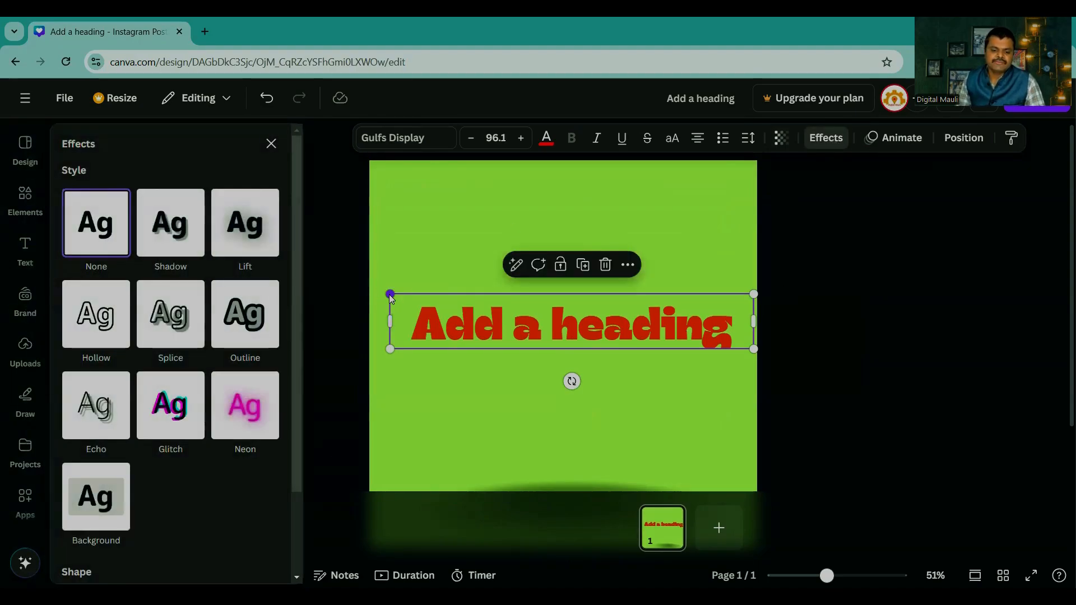
left_click_drag(391, 295, 369, 291)
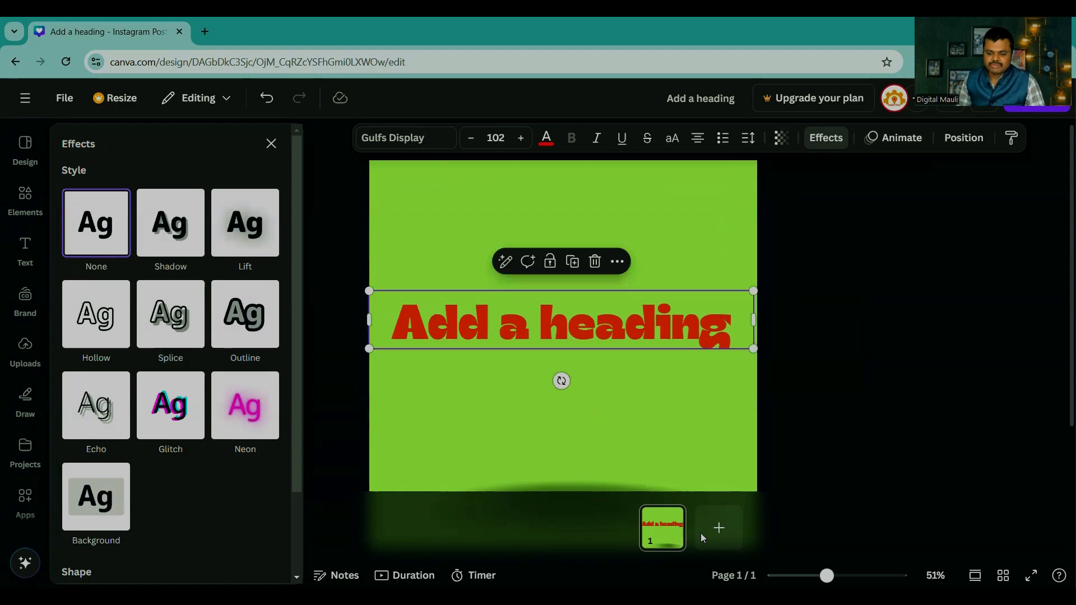
left_click_drag(826, 576, 851, 575)
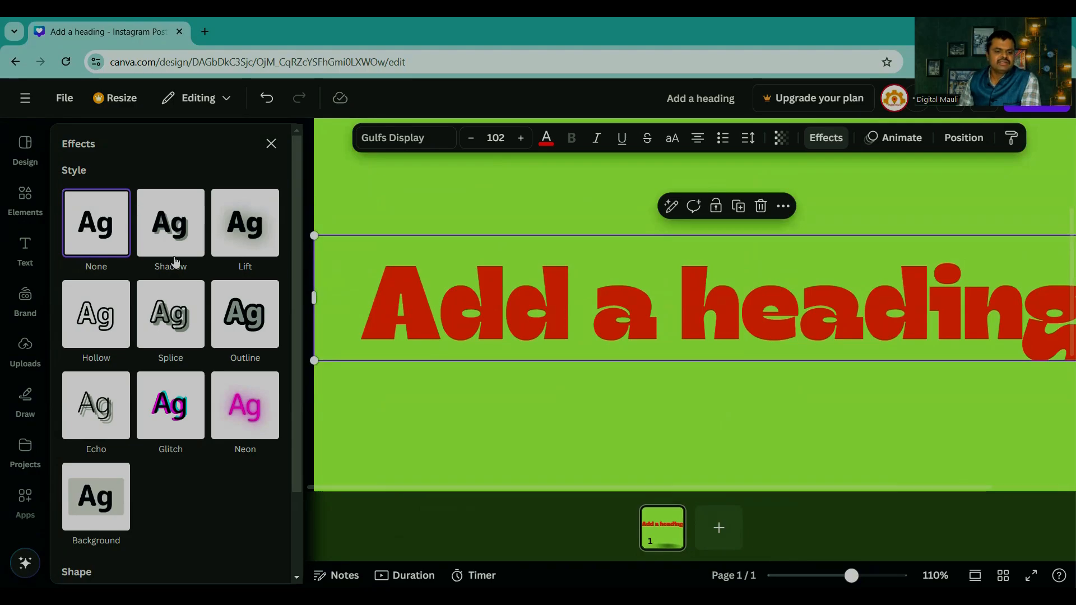
left_click(174, 238)
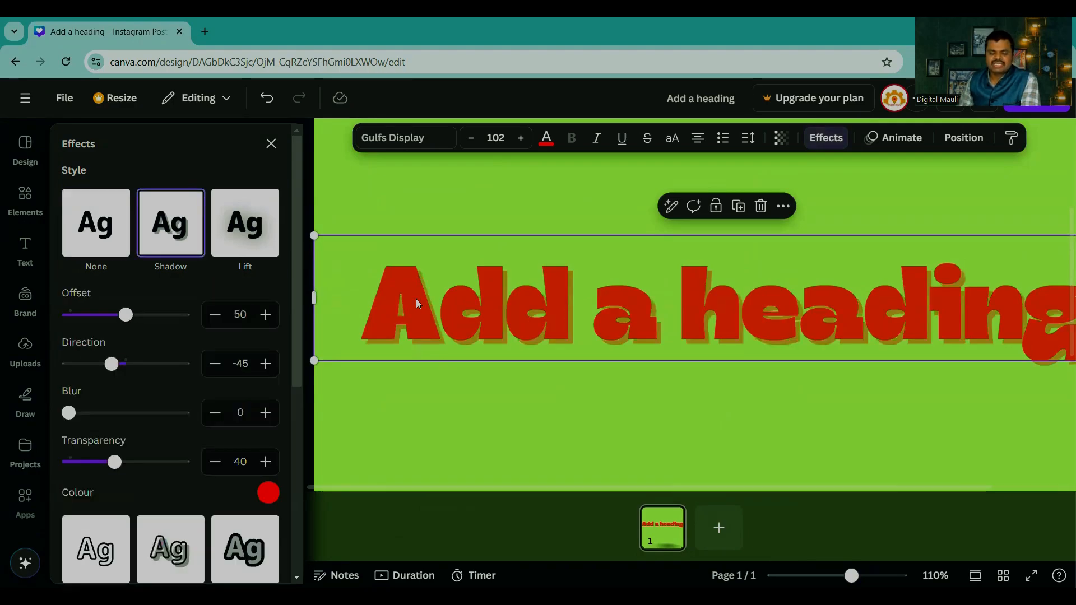
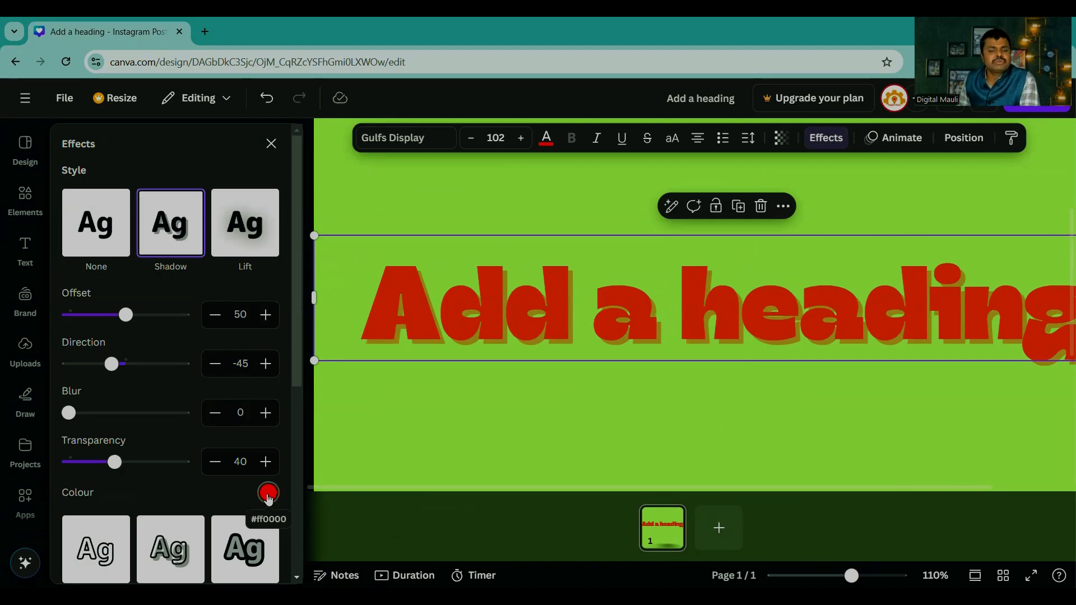
Step: Change the heading's shadow colour to black and set the shadow transparency to 10, finishing at 100
left_click(268, 495)
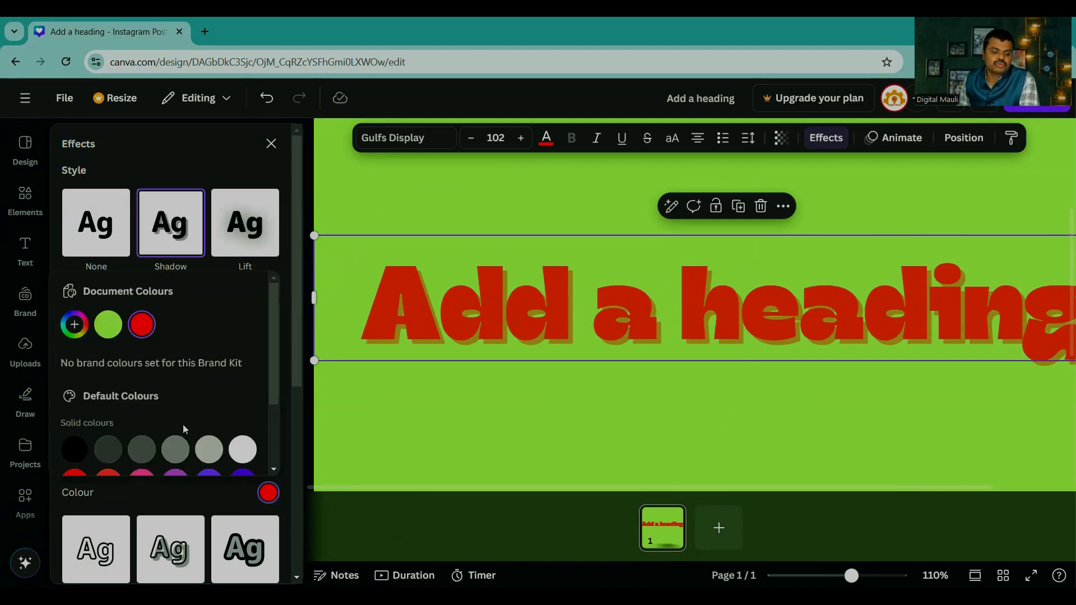
left_click(74, 448)
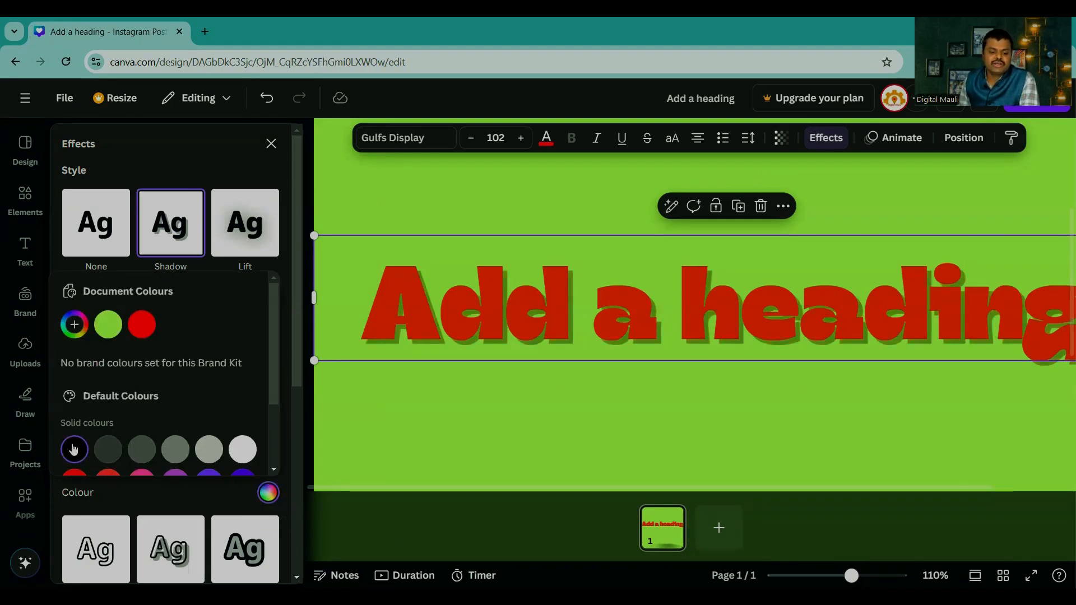
left_click(175, 499)
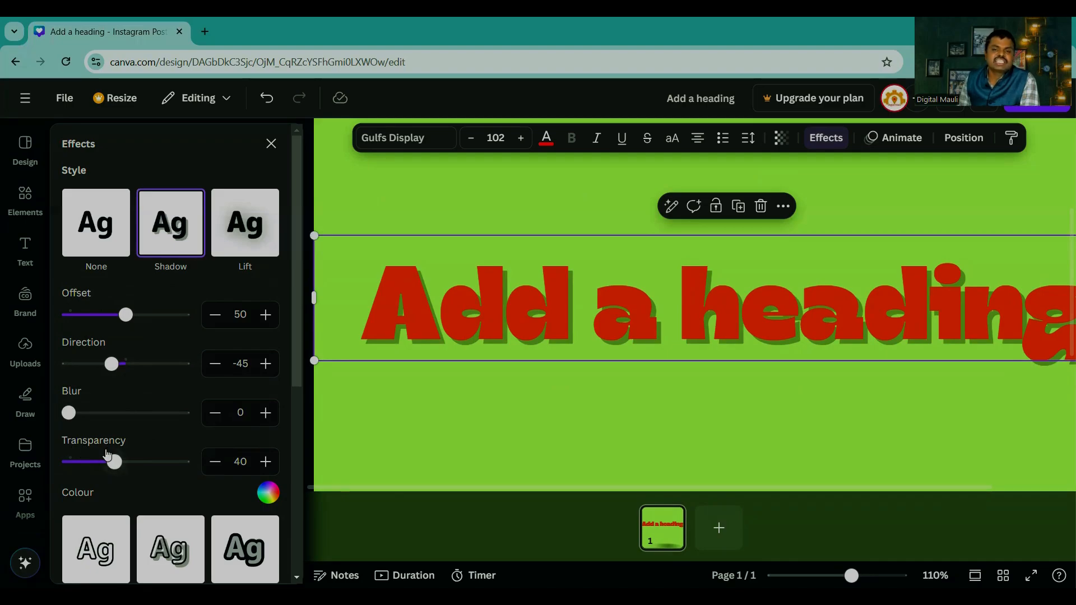
left_click_drag(115, 464, 80, 468)
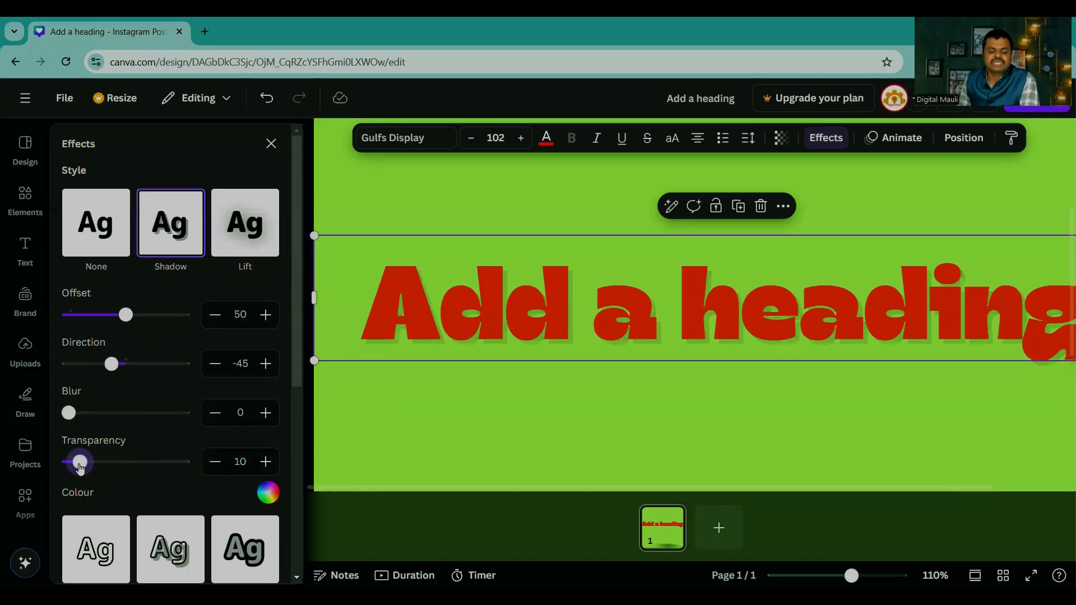
left_click_drag(80, 468, 193, 470)
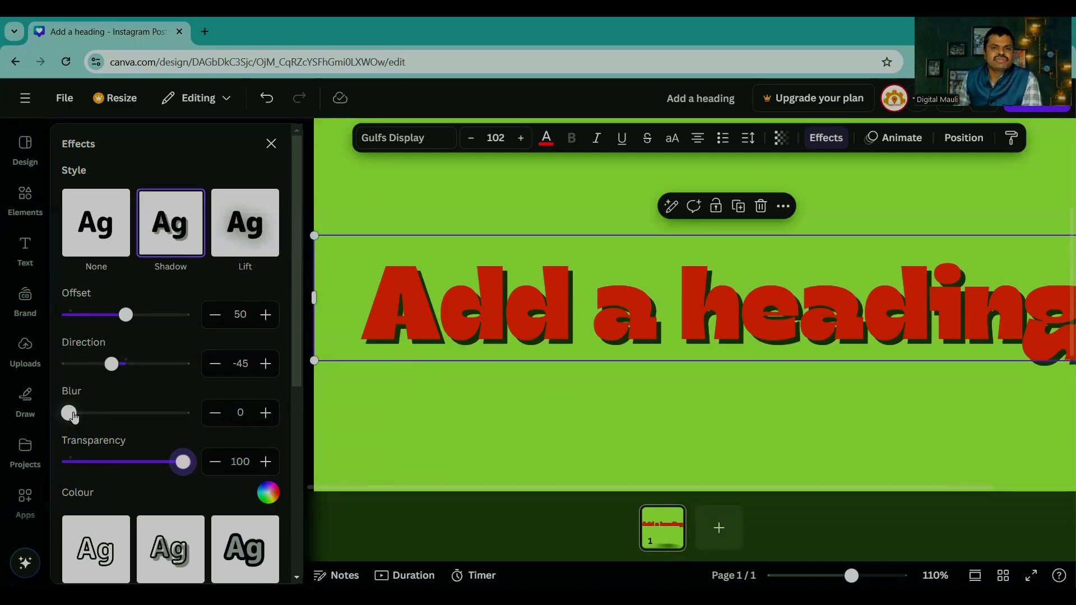
Step: Raise the heading shadow's blur to 78, inspect it up close, and reduce it to 49
left_click_drag(73, 418, 160, 418)
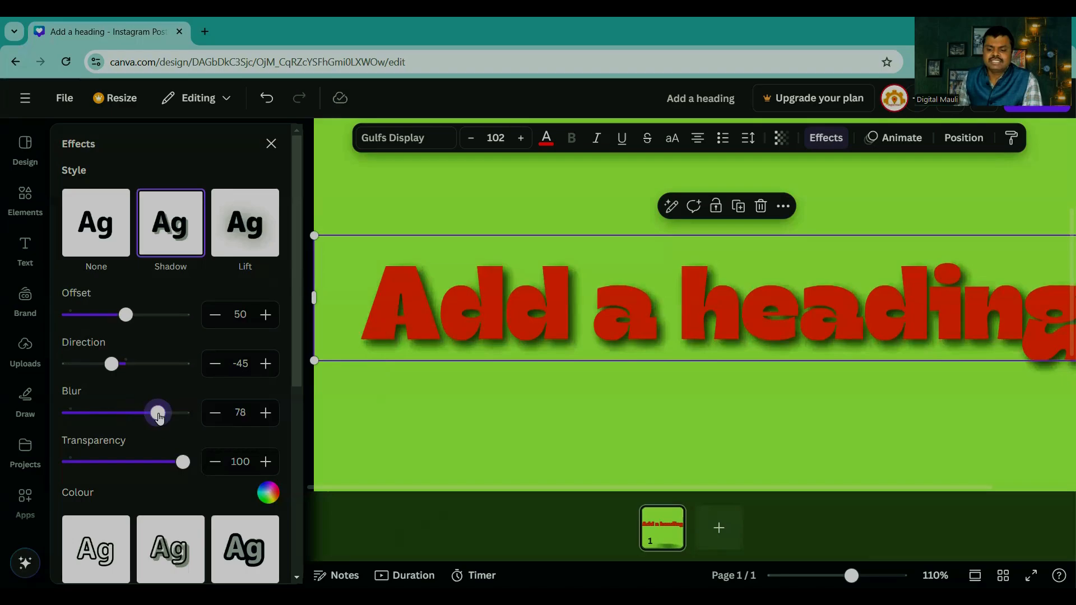
scroll(745, 411, "up", 5)
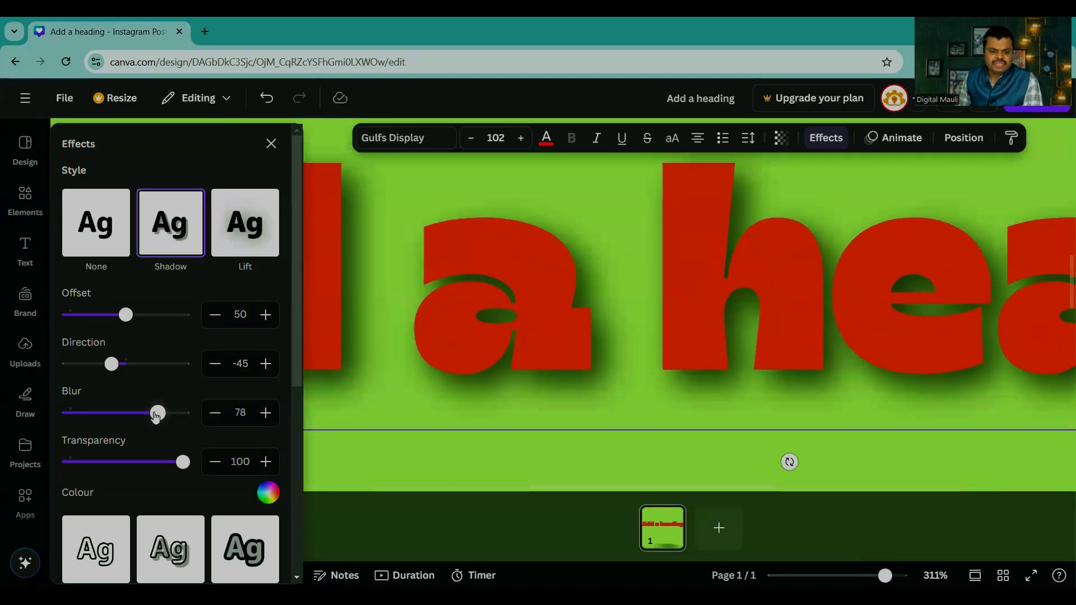
left_click_drag(157, 413, 126, 414)
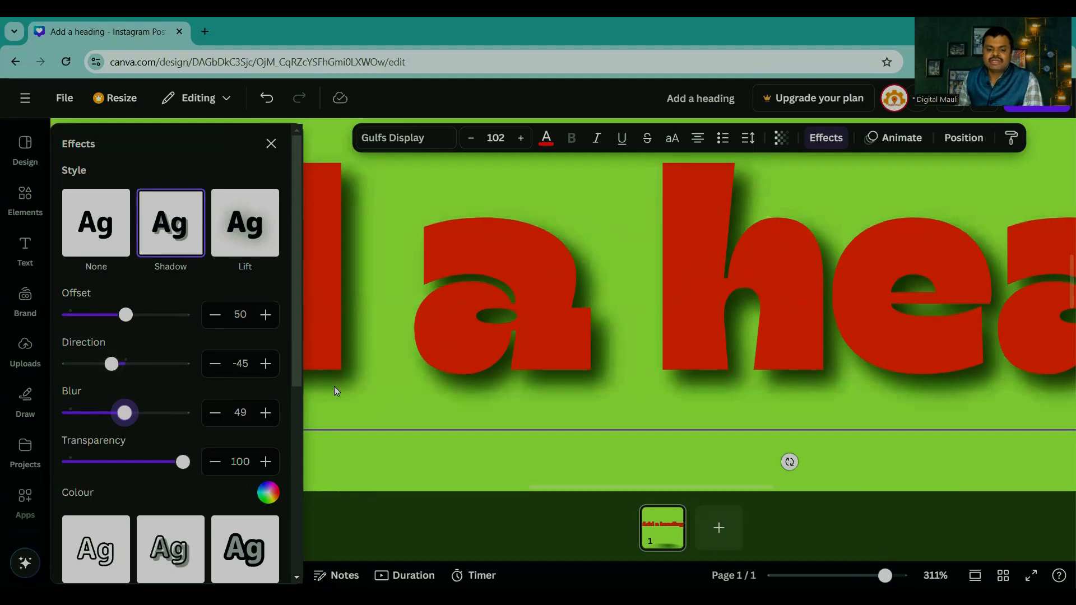
Step: Try shadow direction 0 with offset 79 on the heading, and settle on direction -37 with offset 39
left_click_drag(116, 366, 133, 385)
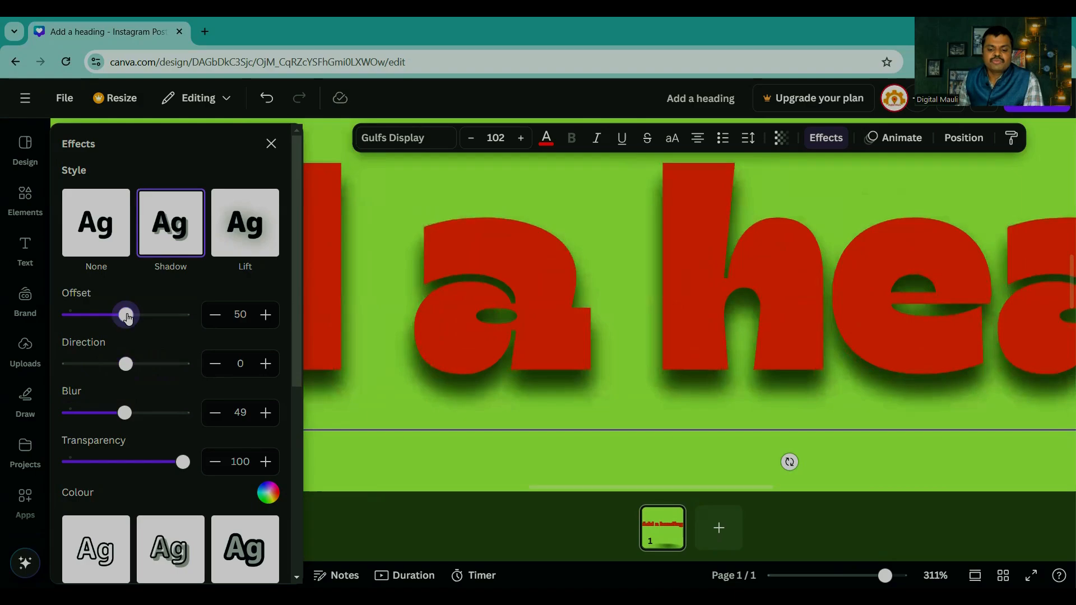
left_click_drag(127, 319, 171, 331)
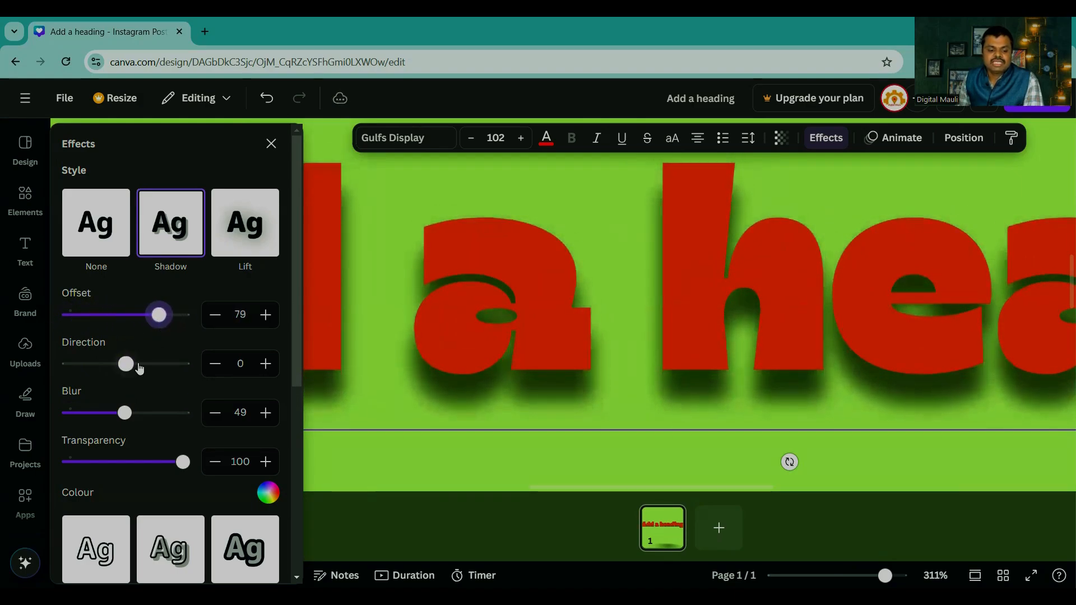
mouse_move(125, 364)
left_mouse_down()
mouse_move(71, 374)
mouse_move(115, 365)
left_mouse_up()
left_click_drag(158, 314, 113, 317)
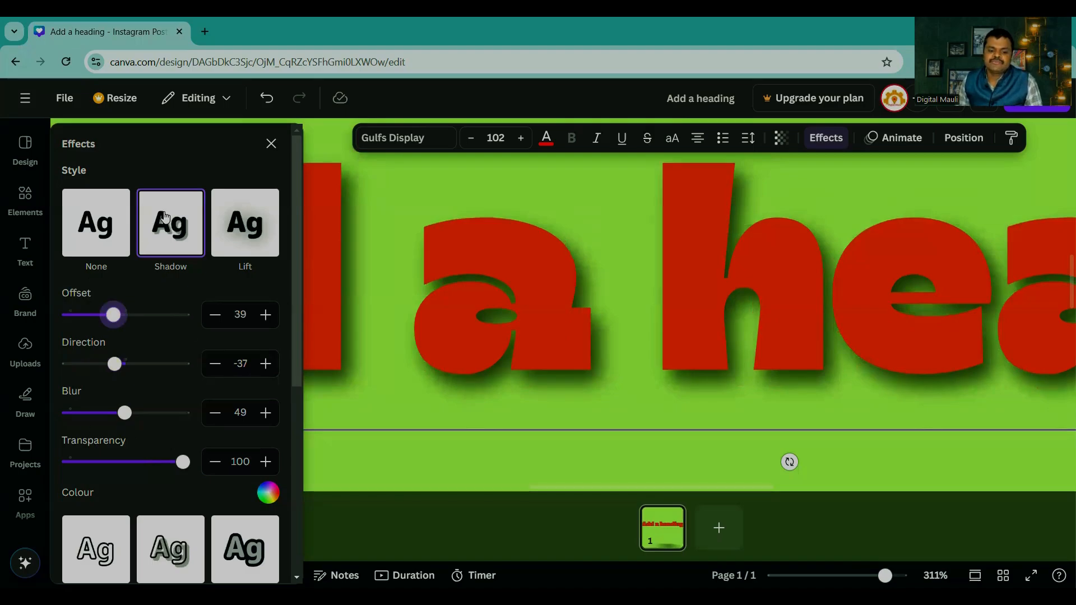
Step: Try the Lift effect at intensity 71 on the heading, followed by the Hollow and Splice effects
left_click(243, 230)
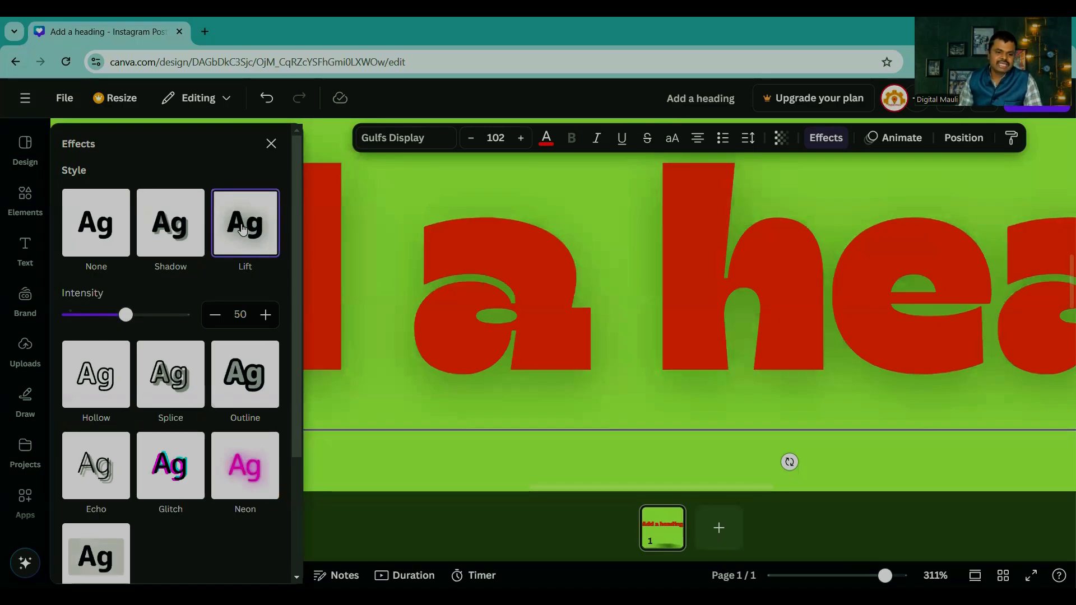
left_click_drag(128, 317, 152, 324)
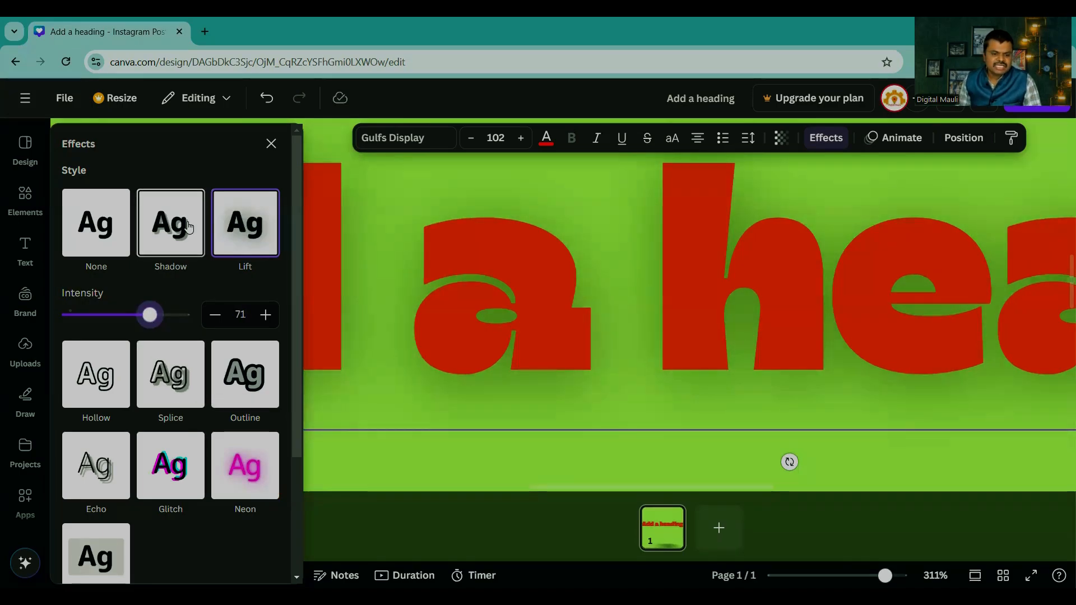
scroll(174, 238, "down", 1)
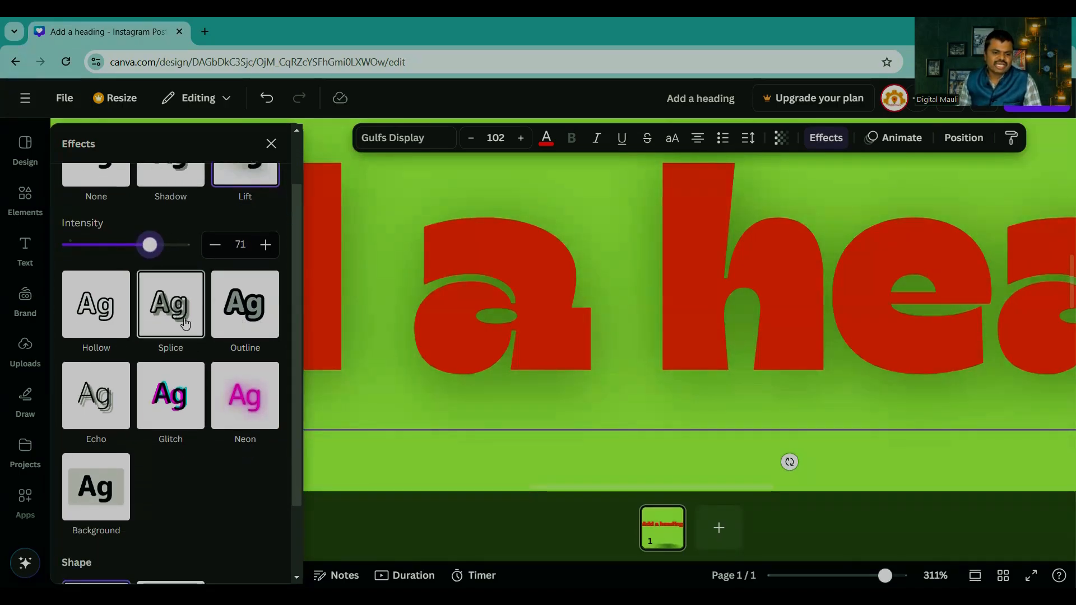
scroll(185, 324, "up", 1)
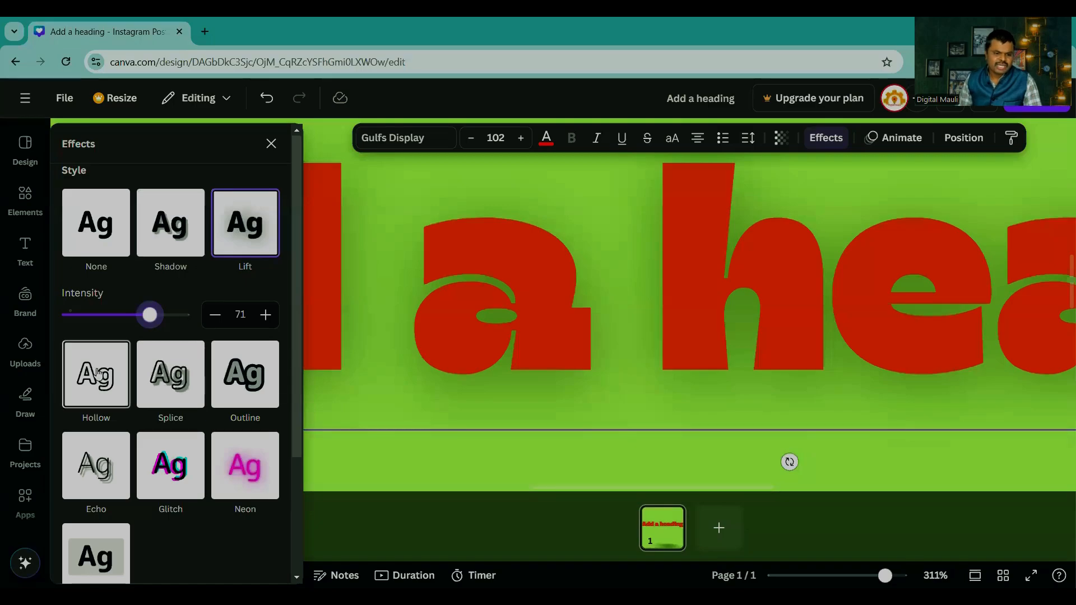
left_click(95, 376)
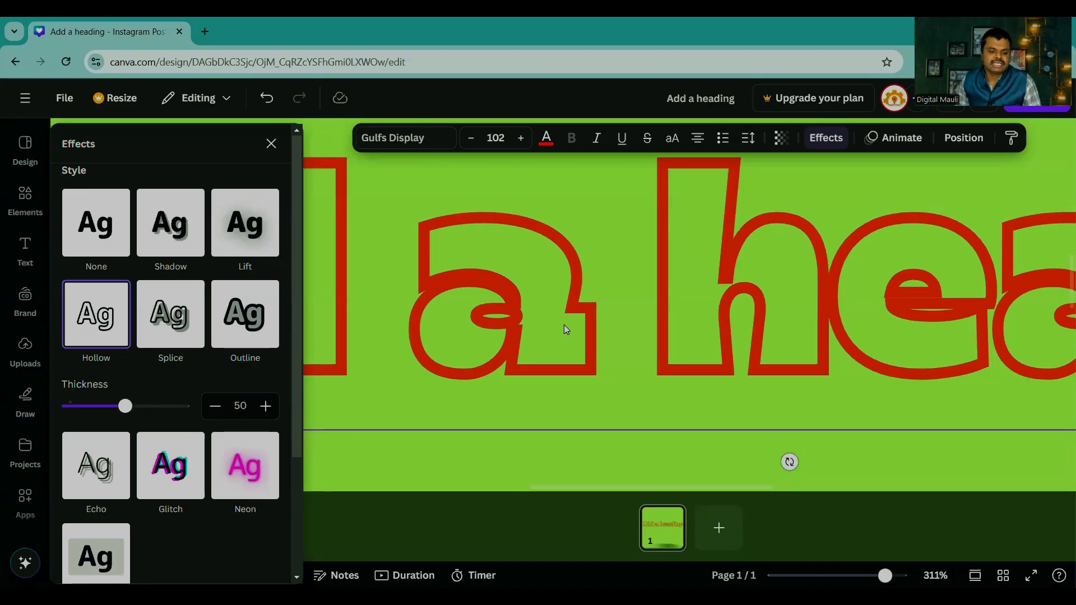
left_click(171, 310)
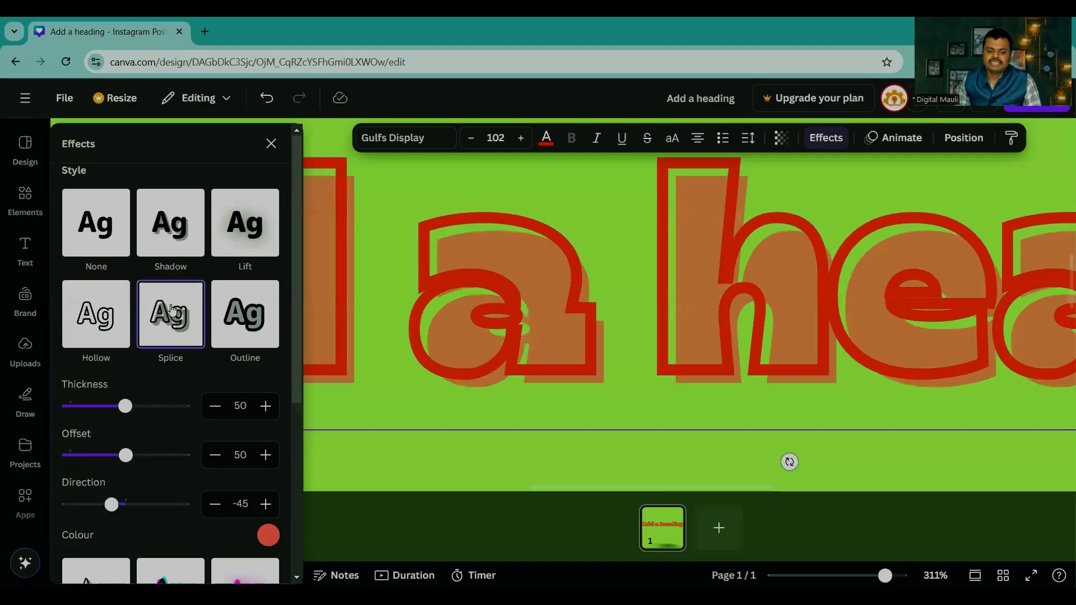
Step: Apply the Outline effect to the heading and make the outline white after trying other solid colours such as grey
left_click(250, 328)
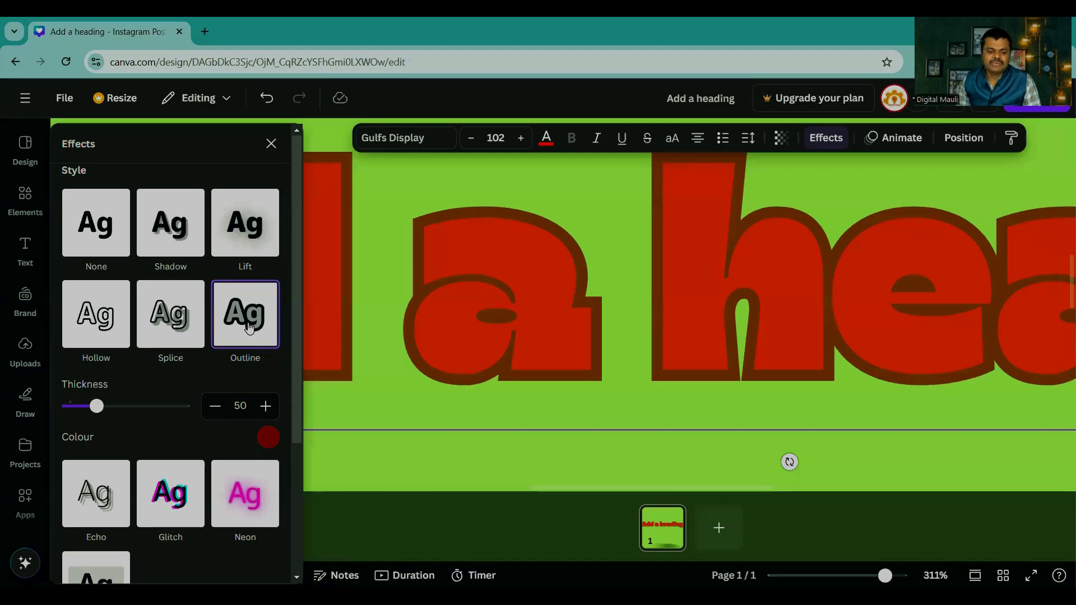
left_click(268, 438)
left_click(242, 395)
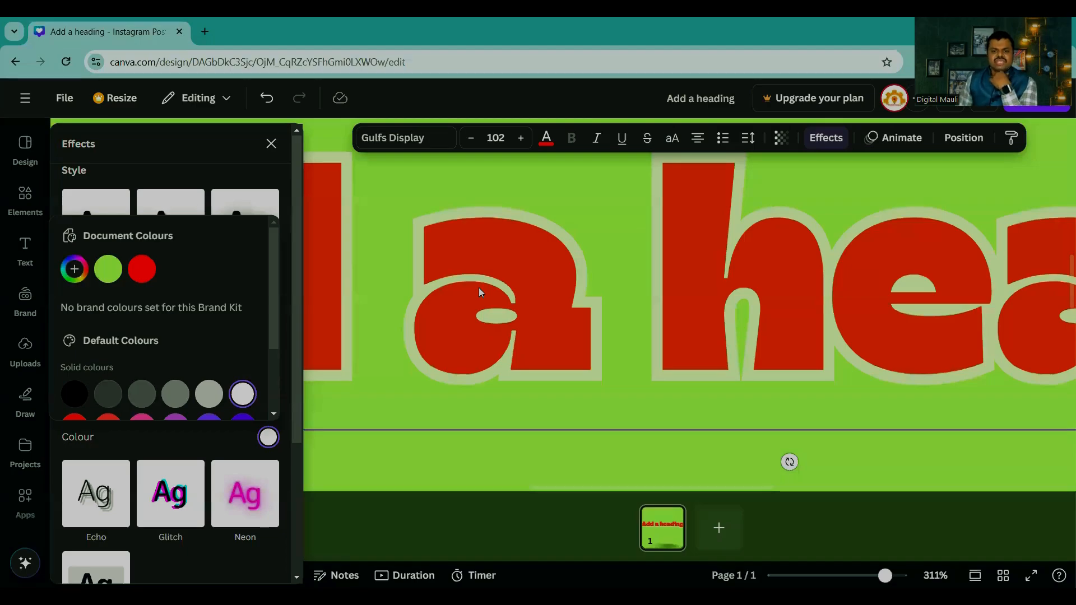
scroll(235, 349, "down", 2)
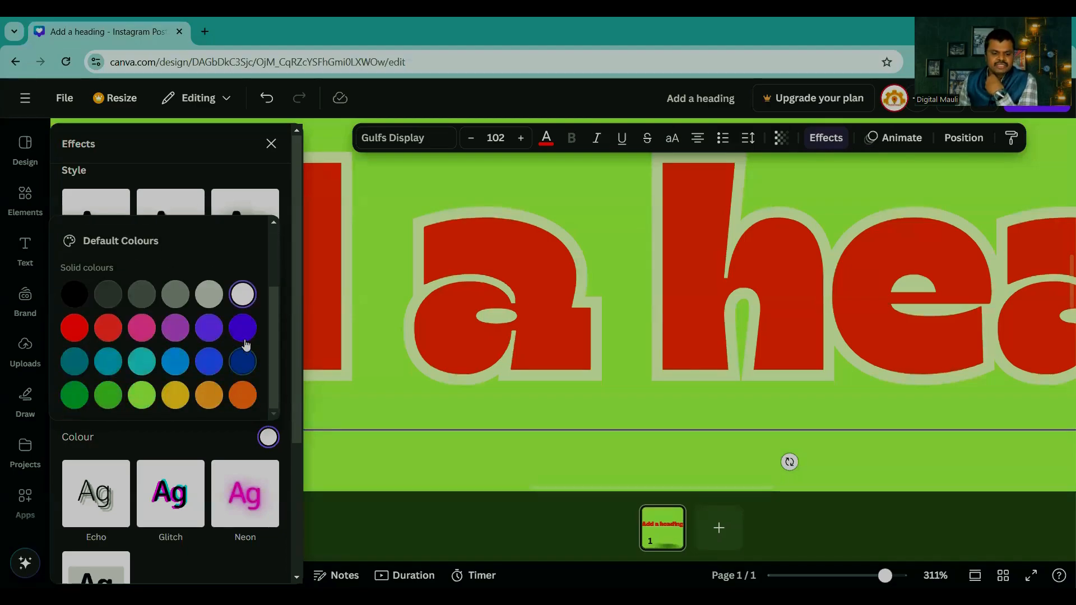
left_click(205, 328)
left_click(208, 294)
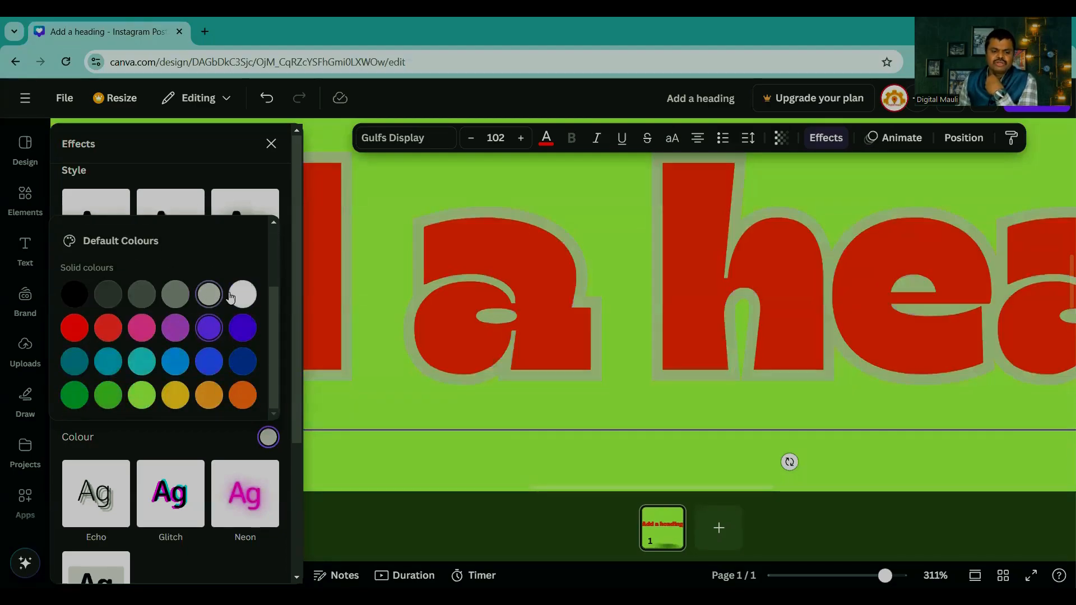
left_click(242, 294)
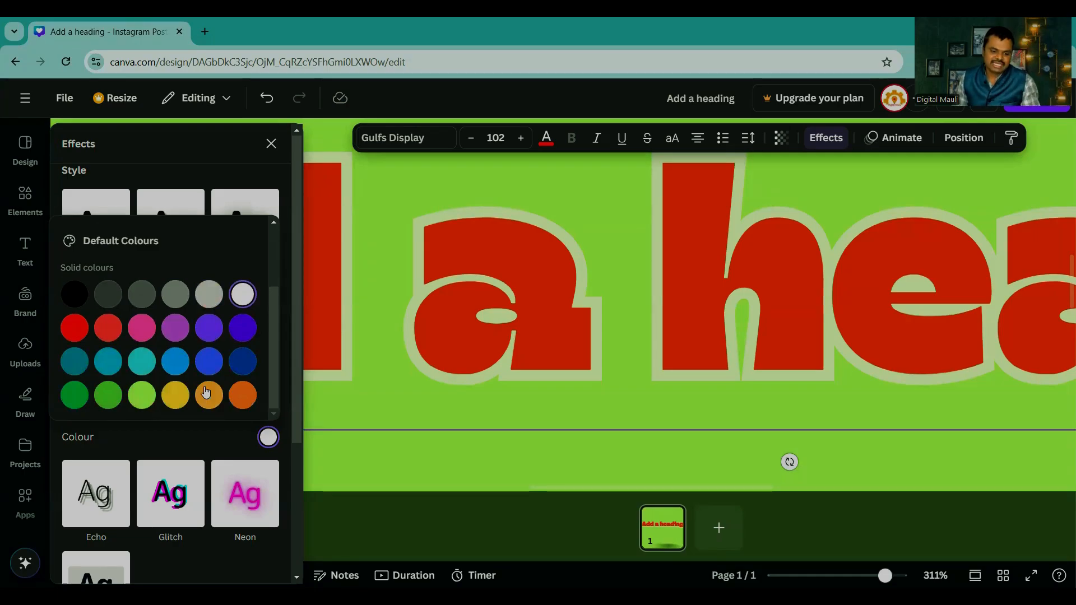
left_click(190, 435)
Step: Try the Echo and Glitch effects on the heading, and apply Neon with an intensity of 81
scroll(184, 385, "down", 3)
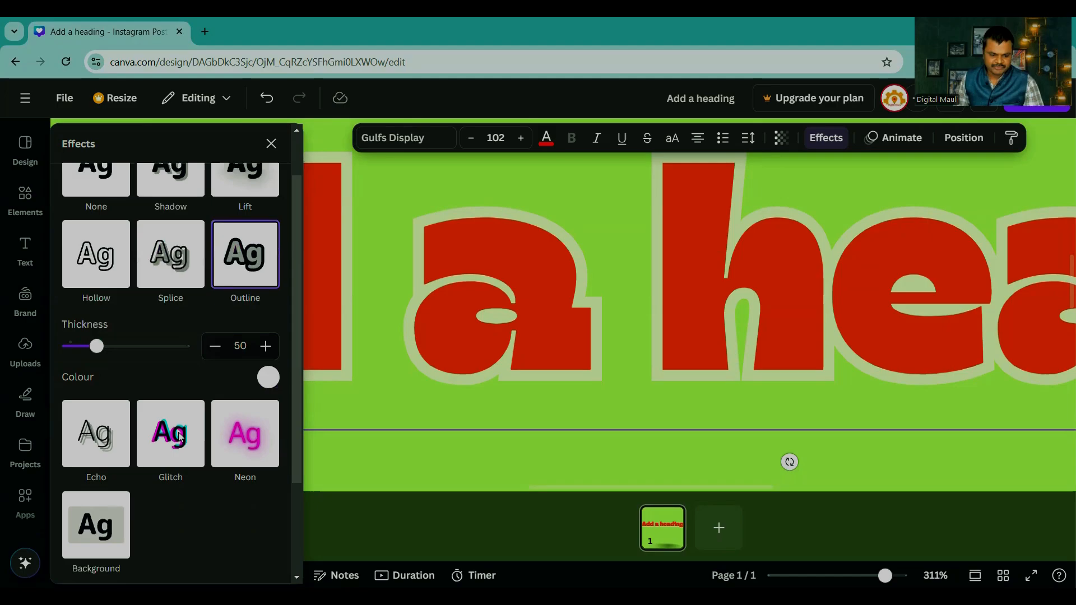
left_click(83, 342)
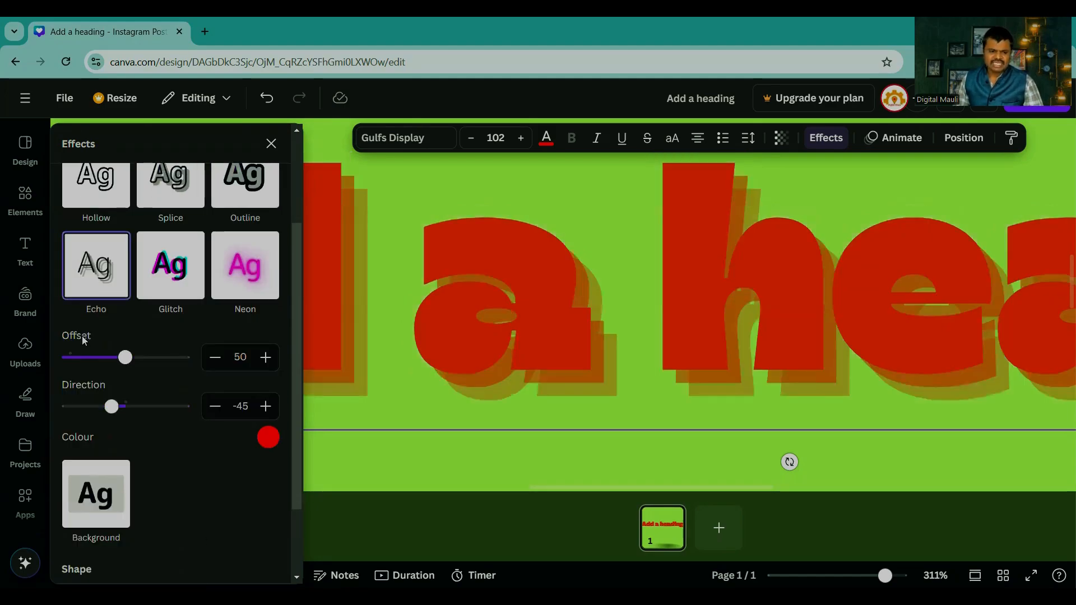
left_click(167, 275)
left_click(252, 268)
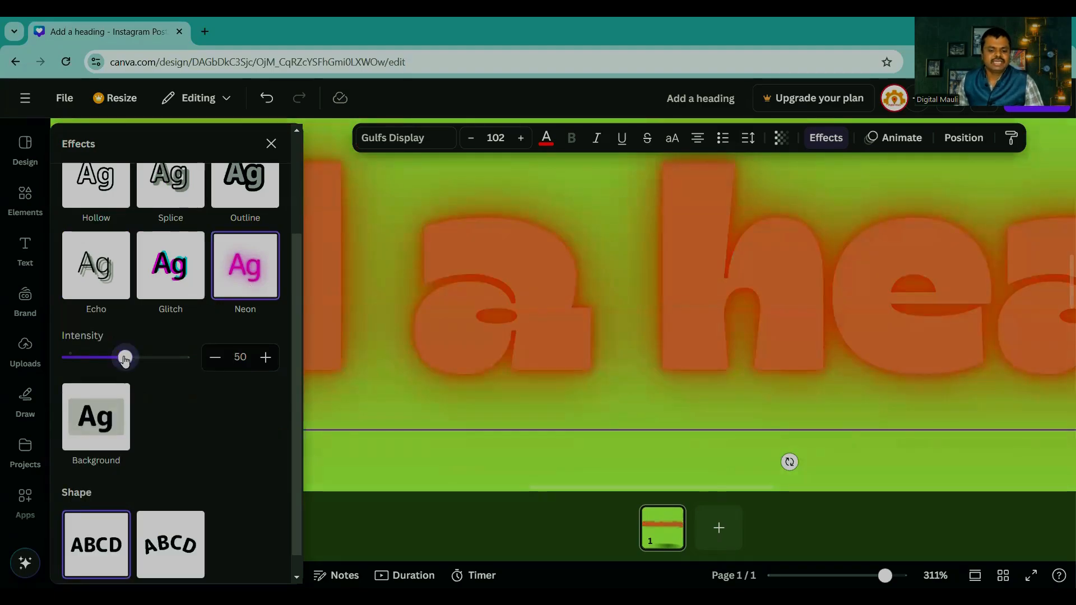
left_click_drag(125, 359, 161, 359)
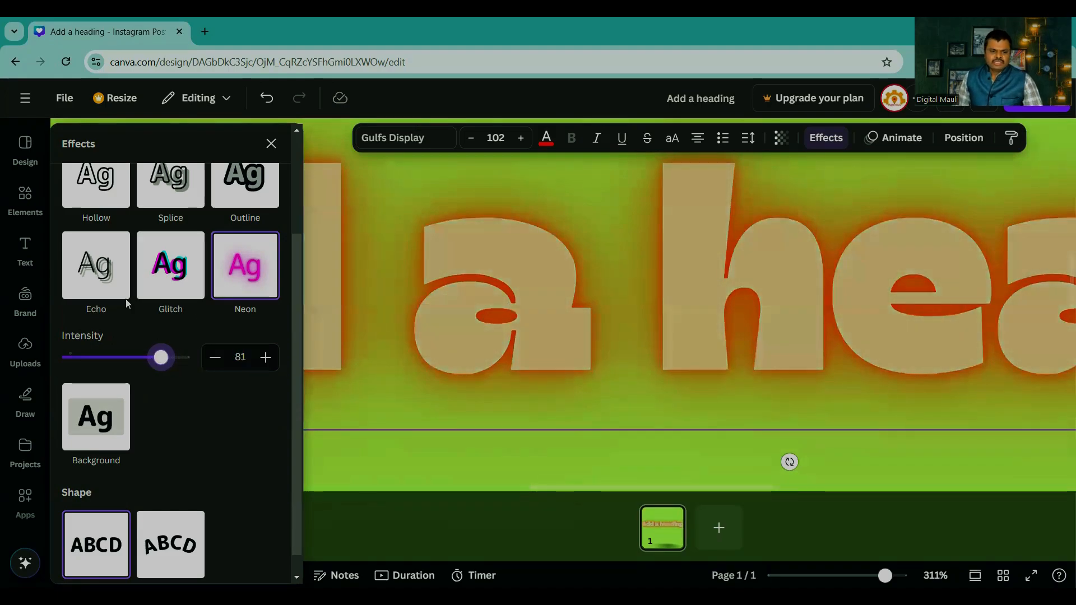
Step: Bend the heading text into an arc with the Curve shape and check it on the whole page
scroll(223, 411, "down", 1)
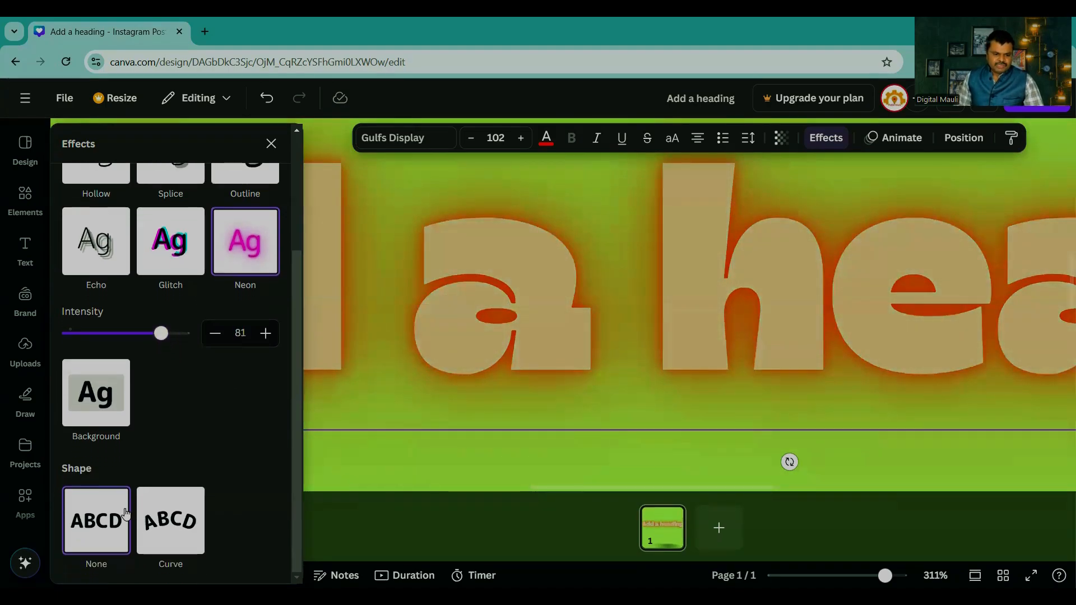
left_click(172, 511)
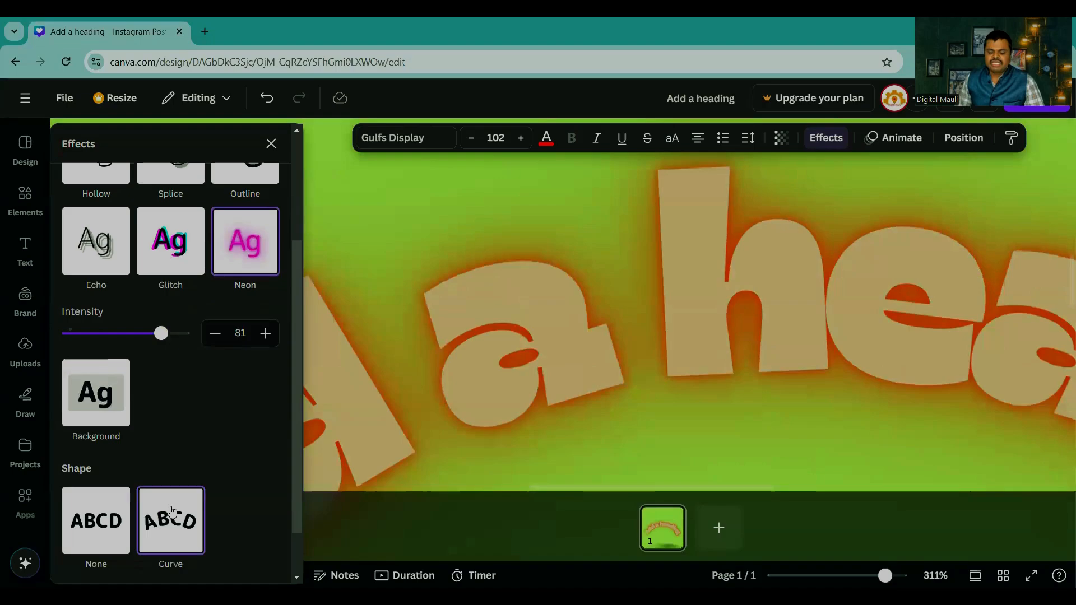
scroll(642, 352, "down", 8)
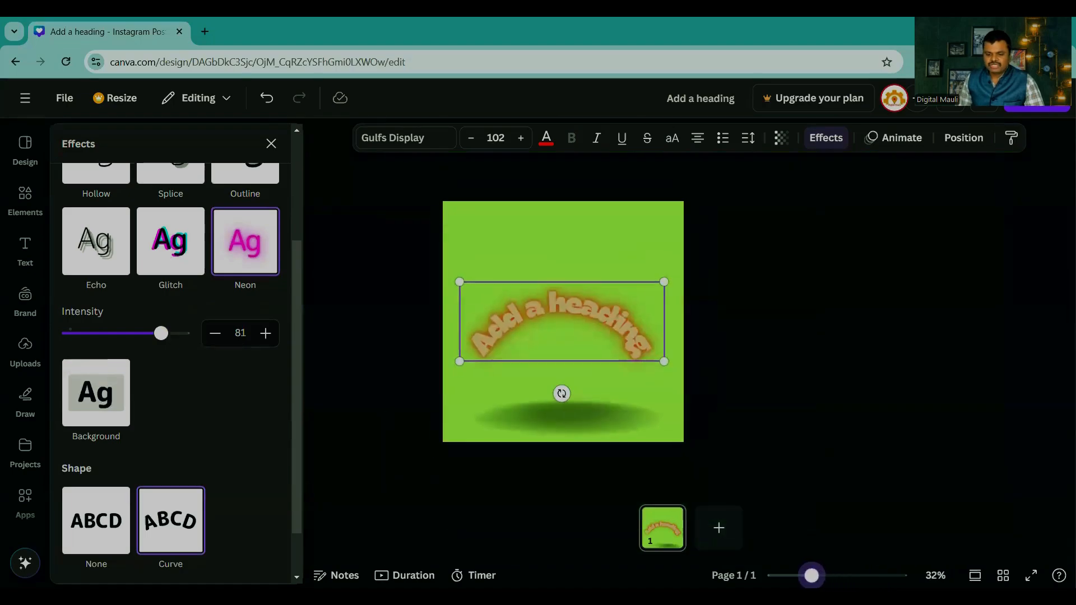
scroll(642, 352, "up", 2)
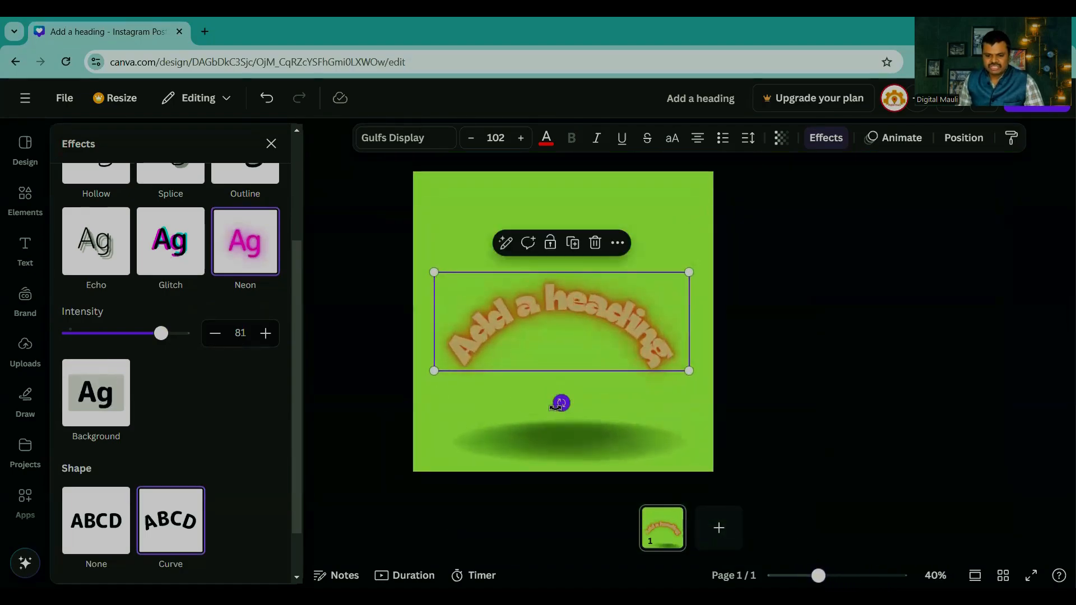
left_click(849, 377)
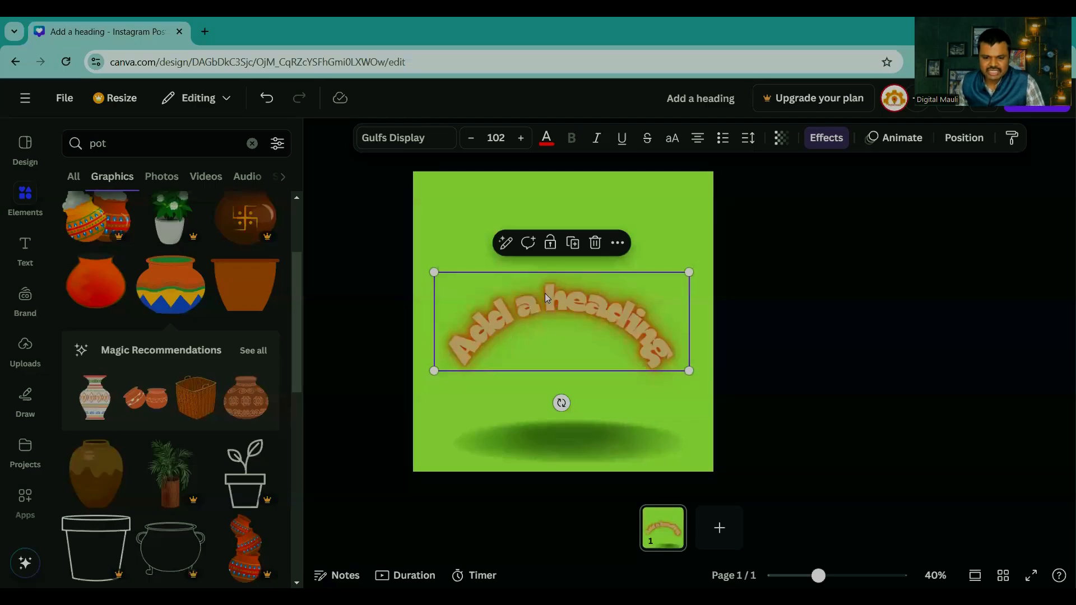
left_click(617, 243)
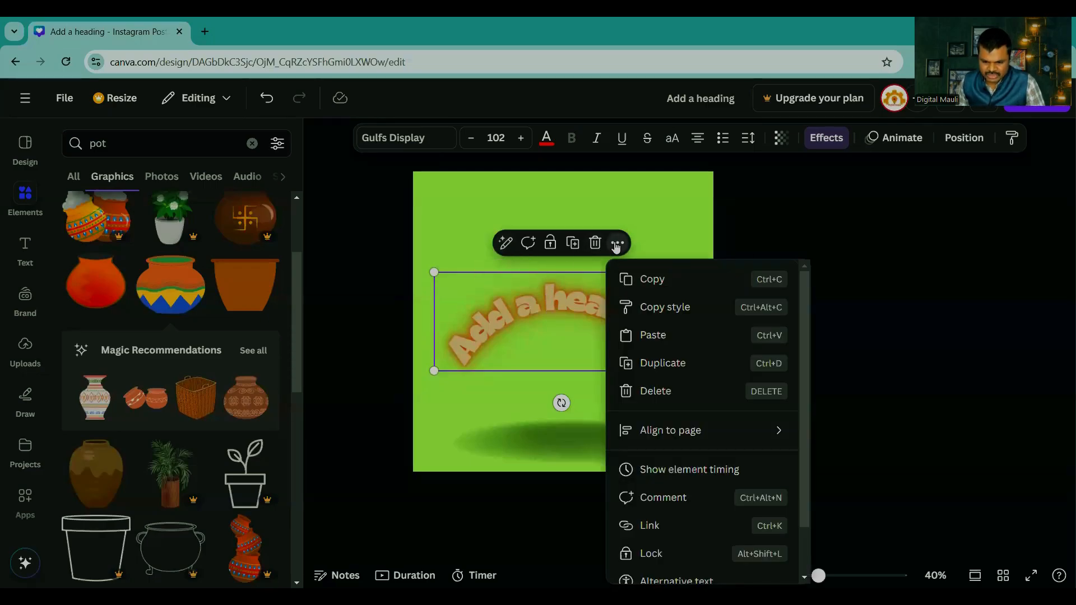
left_click(877, 235)
Step: Bring up the text styles and delete the curved heading from the page
left_click_drag(818, 576, 832, 575)
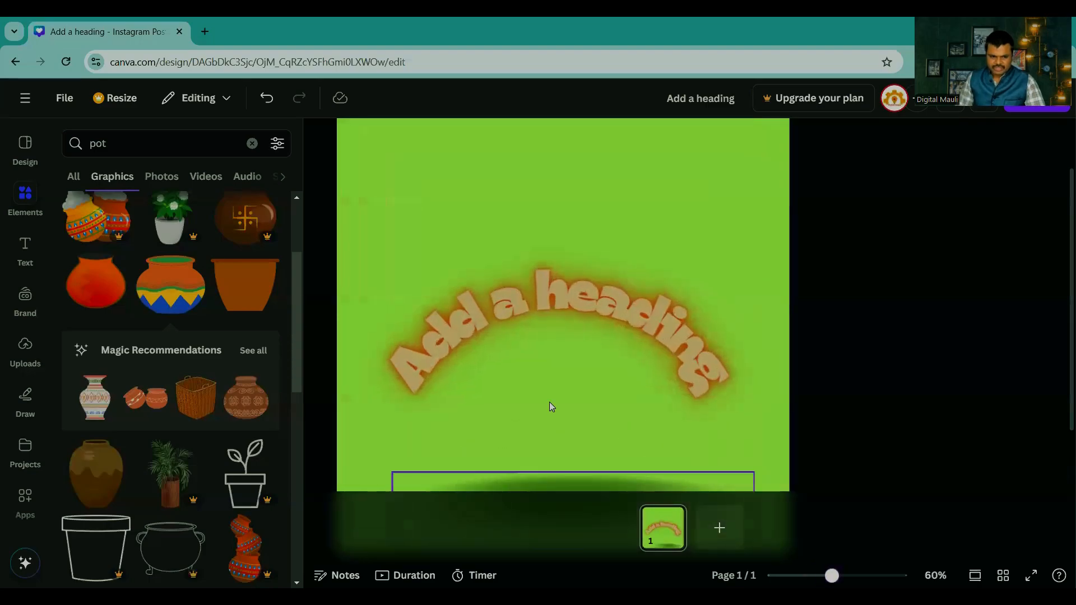
left_click(20, 254)
left_click(528, 305)
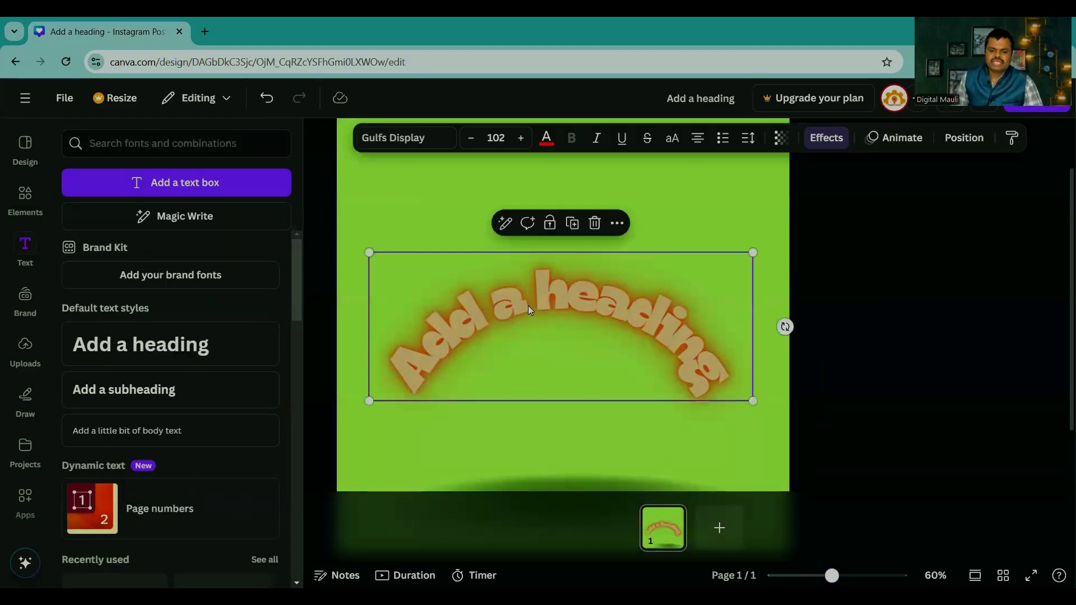
key("Delete")
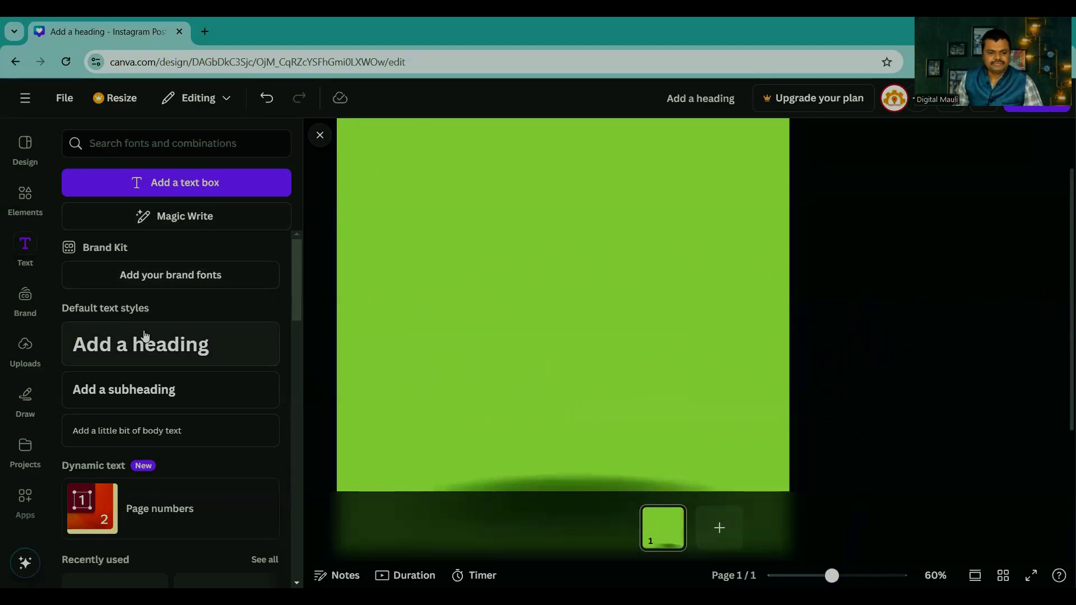
Step: Add a new heading text to the page and move it up near the page's upper edge
left_click(144, 335)
key("Escape")
left_click(591, 206)
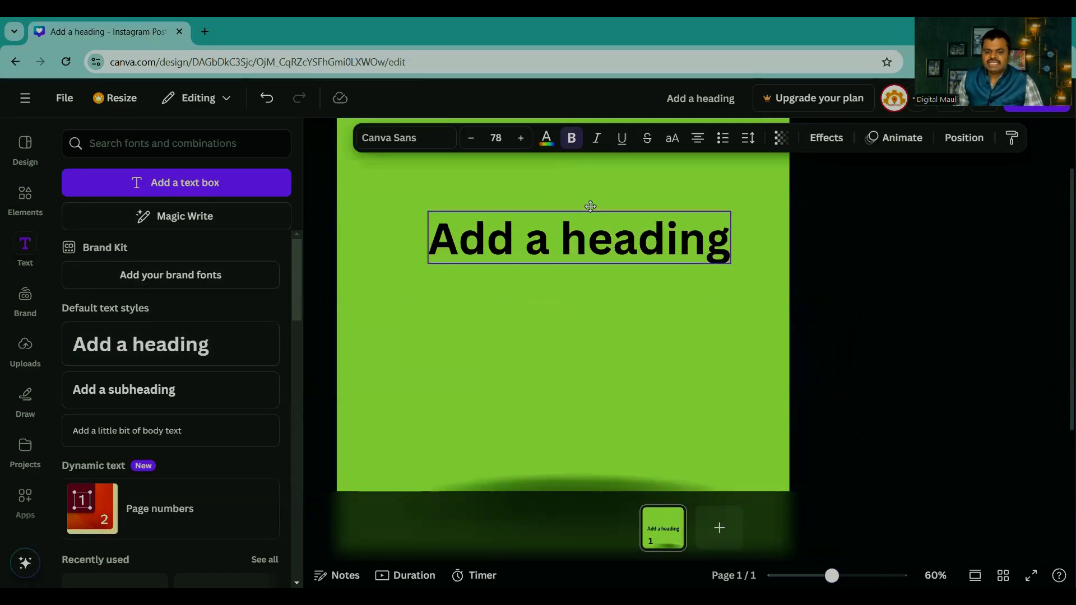
left_click_drag(591, 206, 592, 156)
scroll(821, 335, "up", 2)
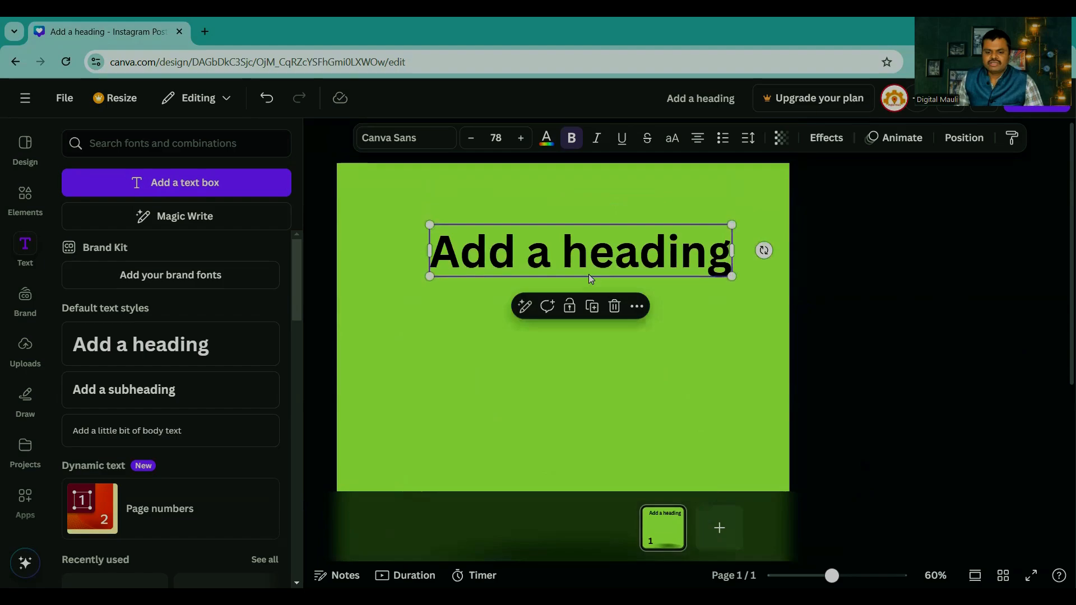
left_click(557, 261)
left_click(826, 260)
left_click_drag(605, 260, 596, 225)
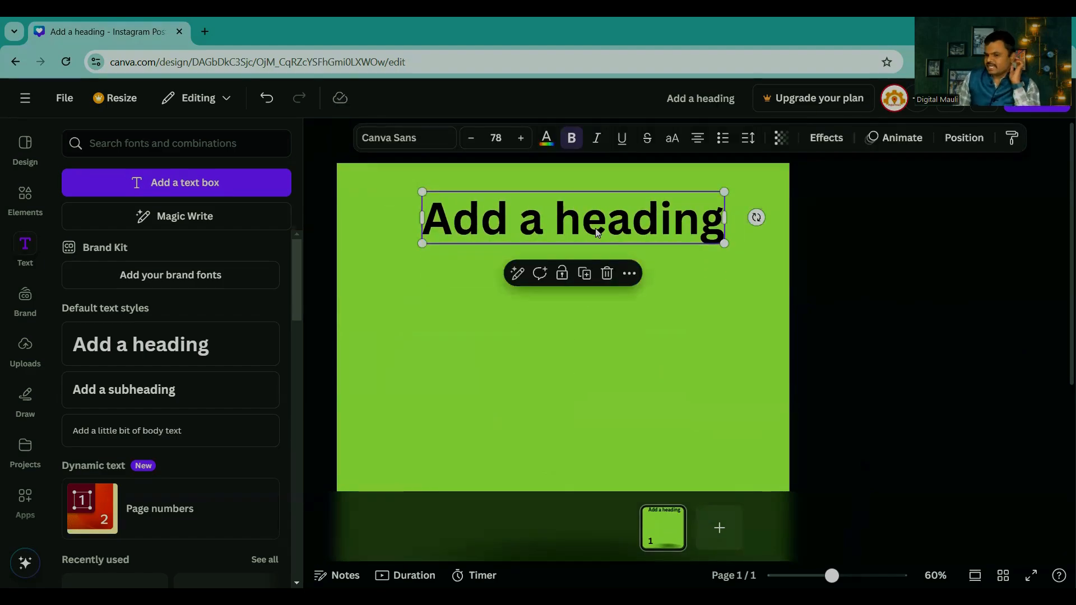
Step: Preview the text animations for the heading, including Typewriter, Burst and Clarify, and look through the General ones
left_click(886, 139)
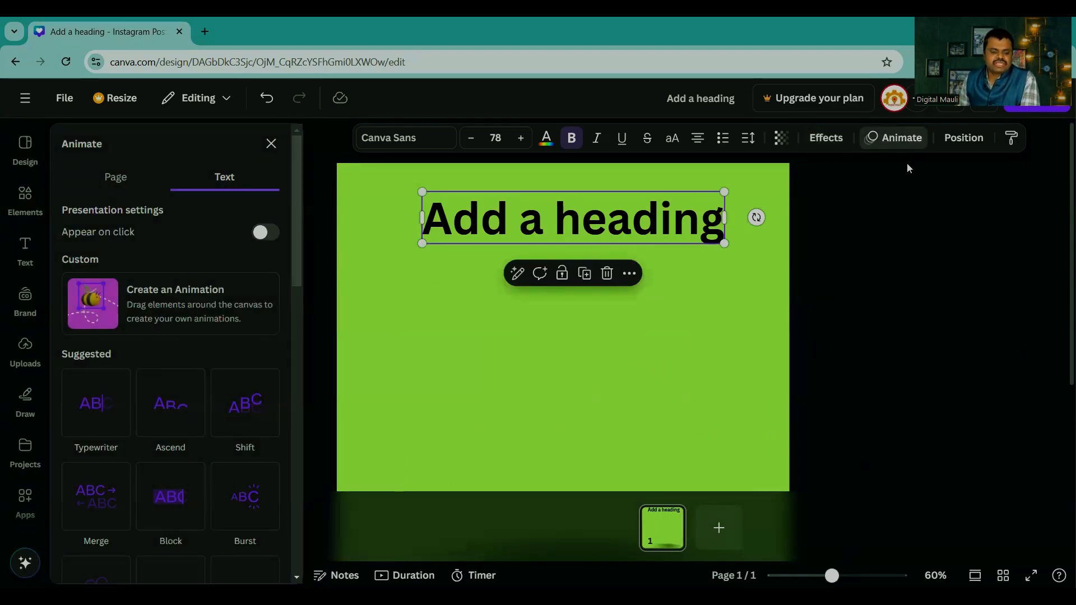
mouse_move(97, 410)
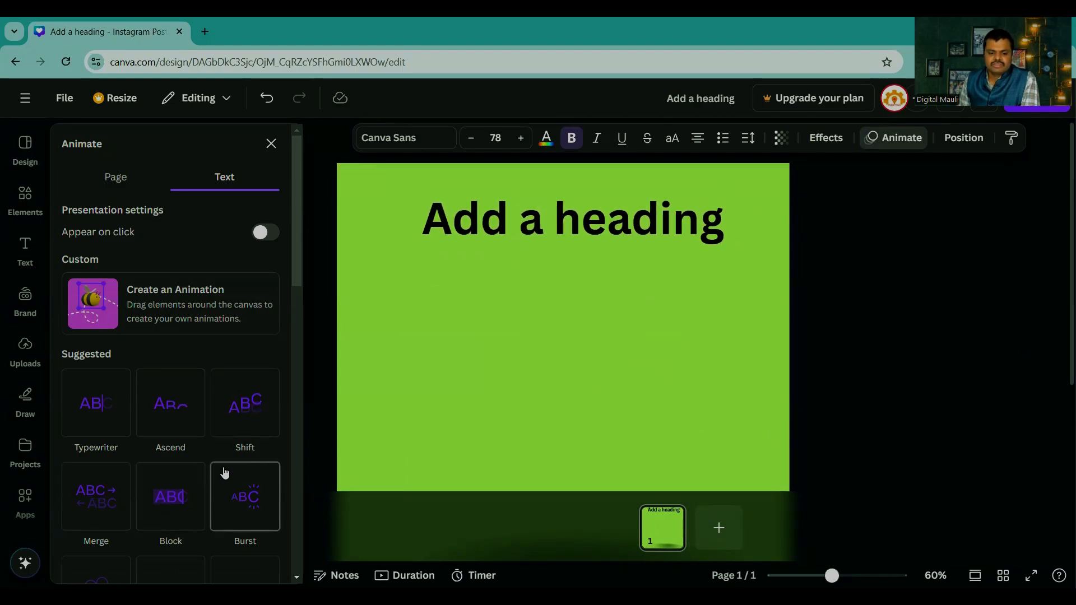
scroll(215, 442, "down", 1)
scroll(215, 442, "down", 1)
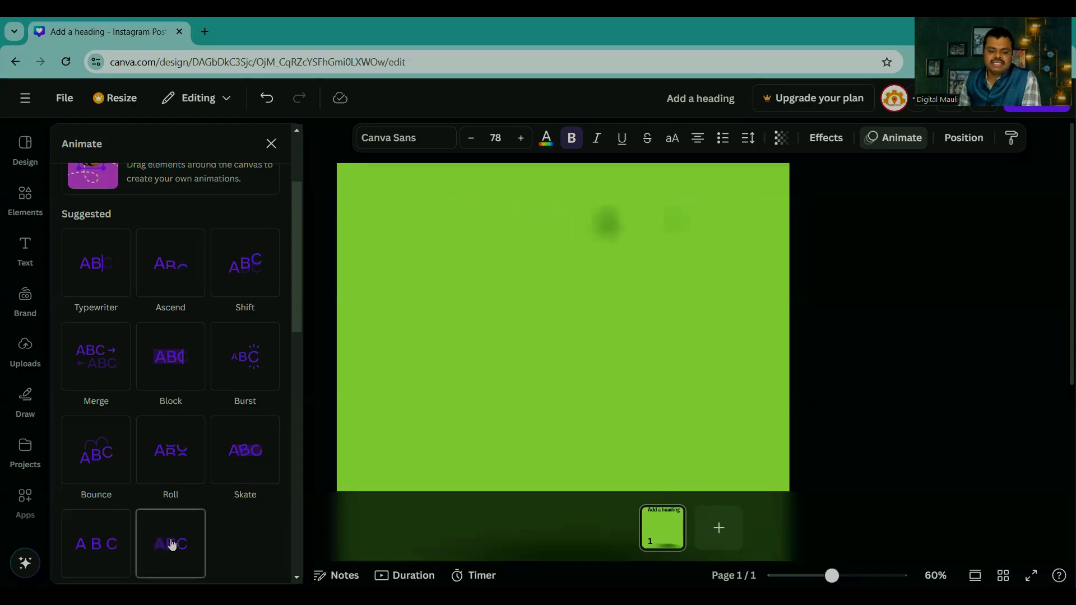
scroll(161, 461, "down", 5)
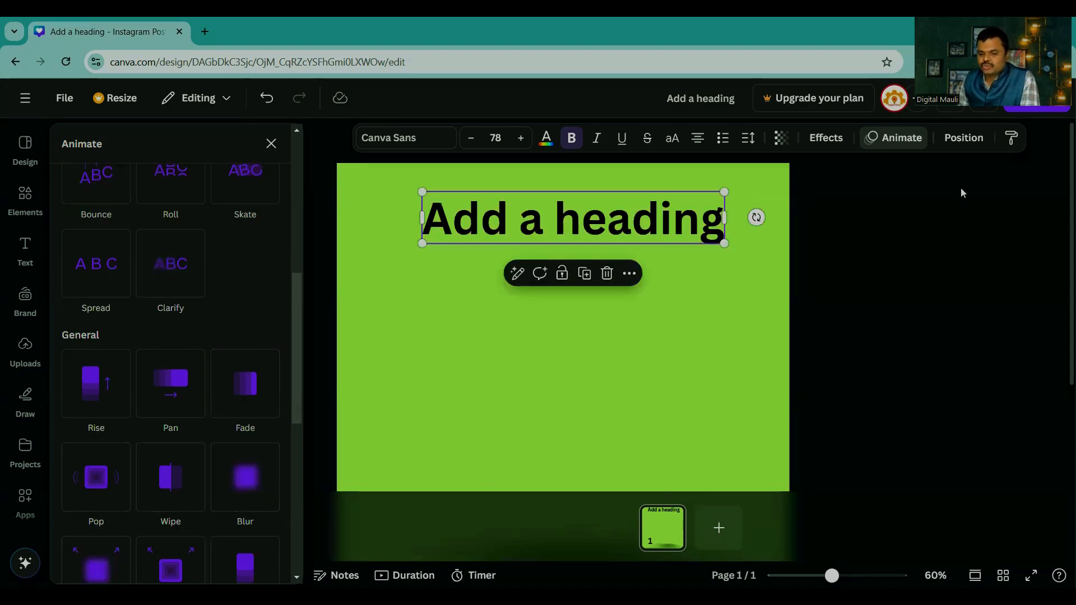
Step: Move the heading lower on the page and add the recently used multicoloured pot graphic behind it
left_click_drag(651, 222, 651, 315)
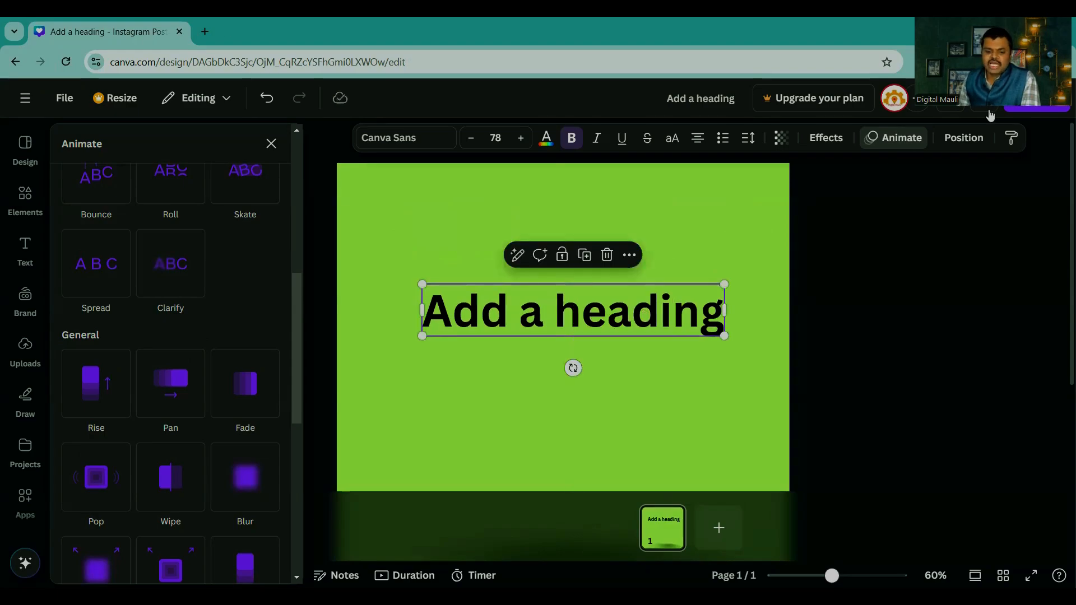
left_click(25, 199)
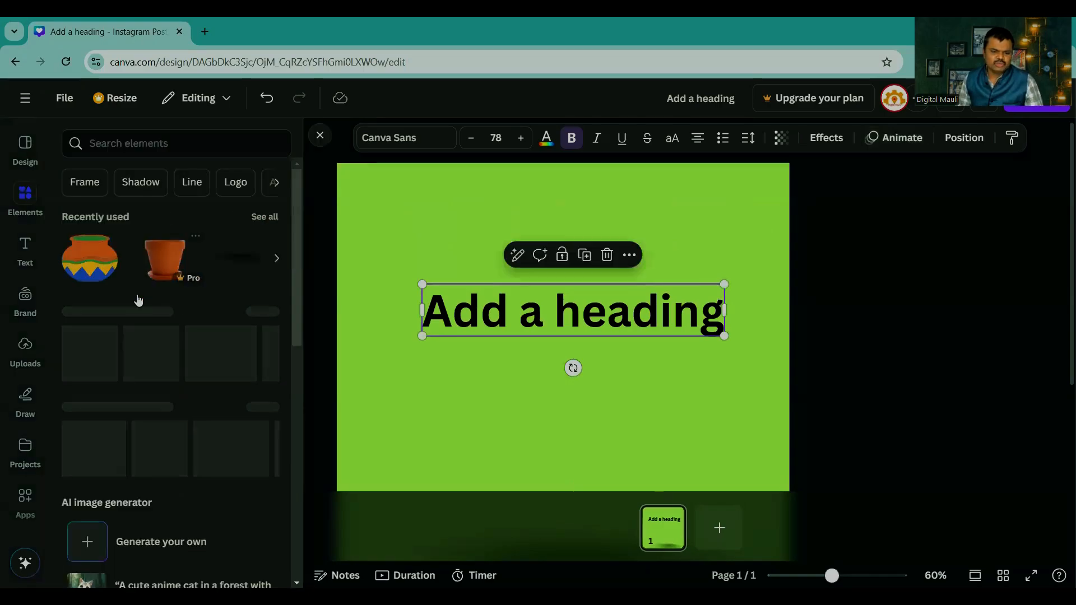
left_click_drag(90, 258, 567, 313)
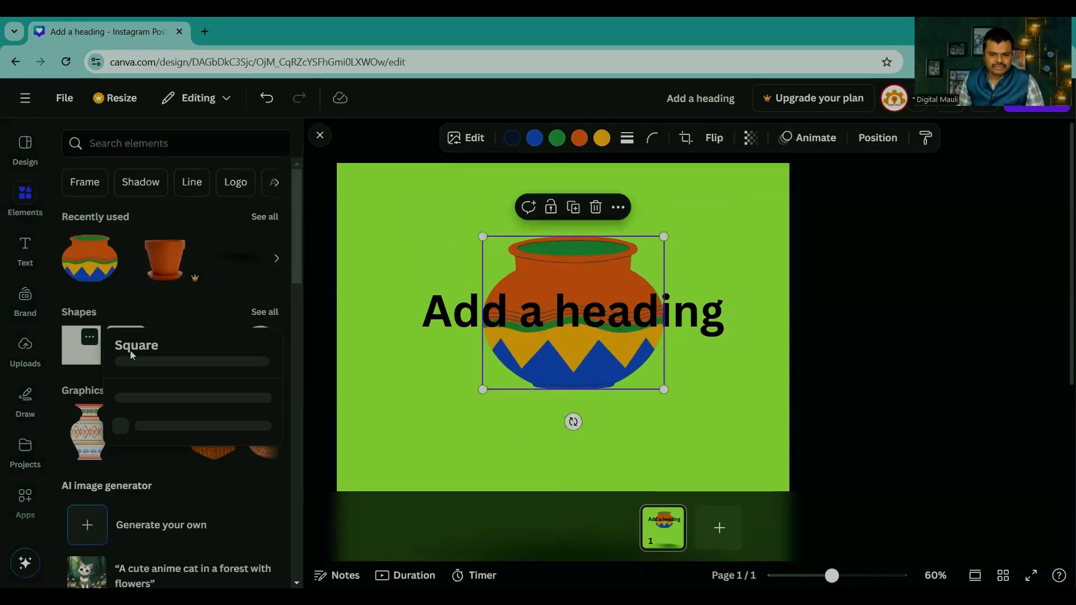
Step: Add a square shape overlapping the multicoloured pot, and place the pair of terracotta pots in front of both
left_click(81, 352)
left_click_drag(524, 398, 465, 358)
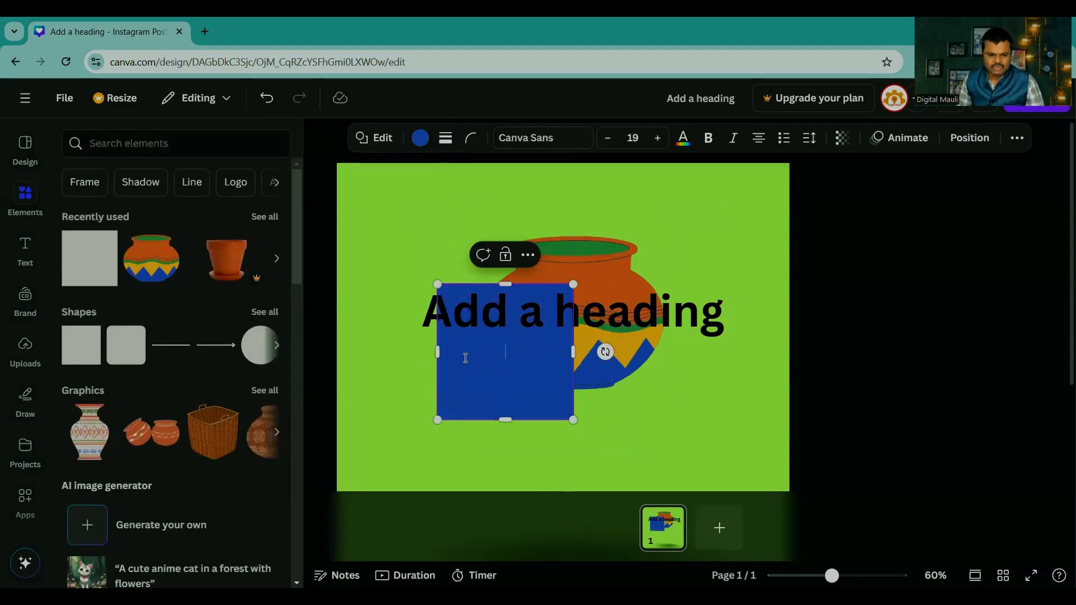
left_click(150, 442)
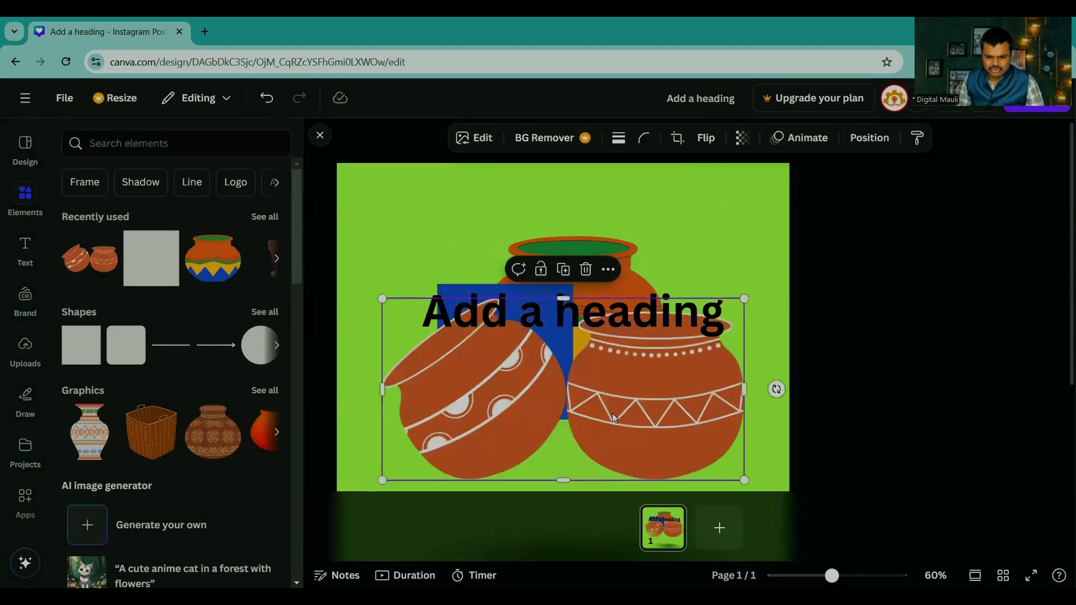
left_click_drag(612, 412, 644, 412)
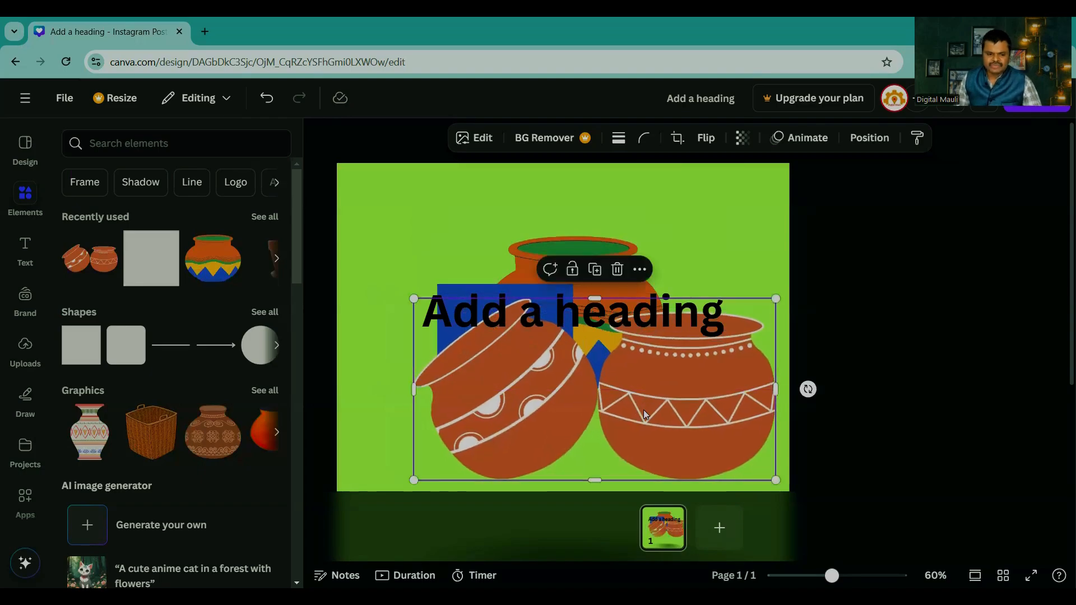
Step: Close the elements library and move the heading above the pots to the upper part of the page
left_click(929, 312)
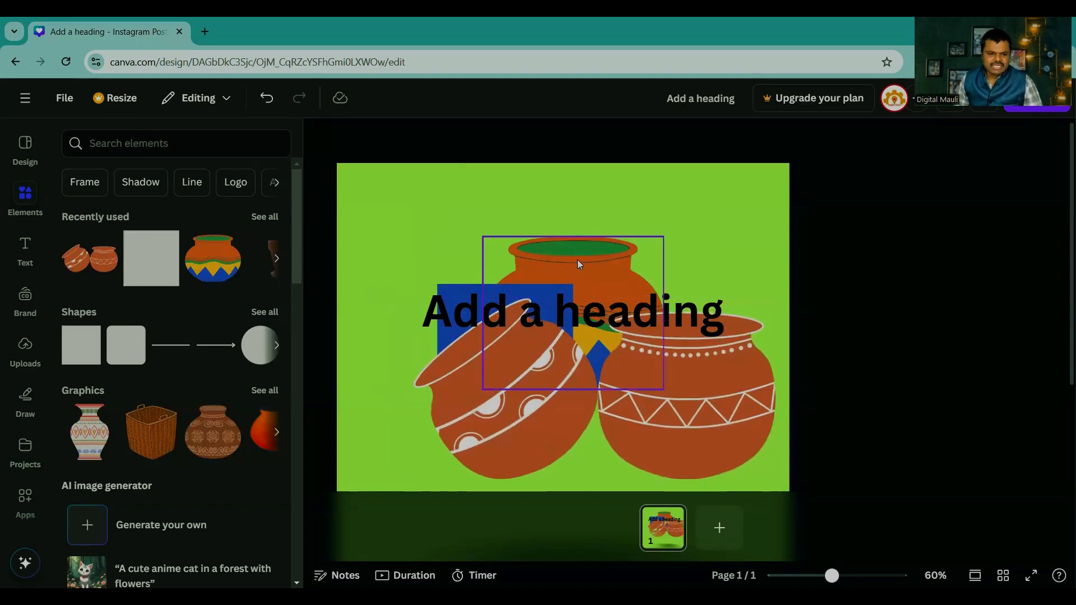
left_click(321, 136)
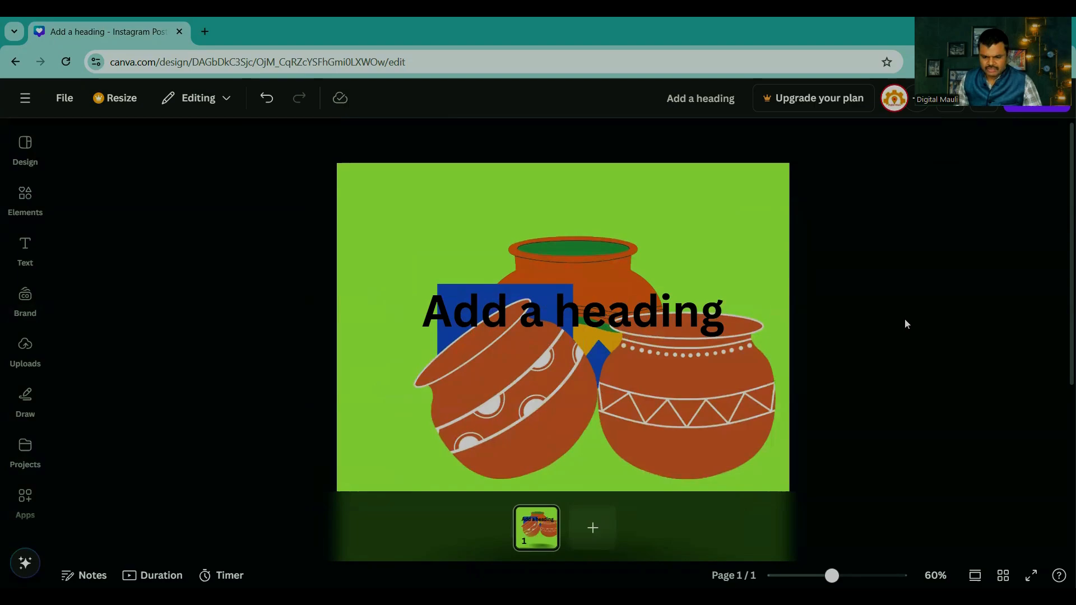
left_click_drag(618, 325, 636, 196)
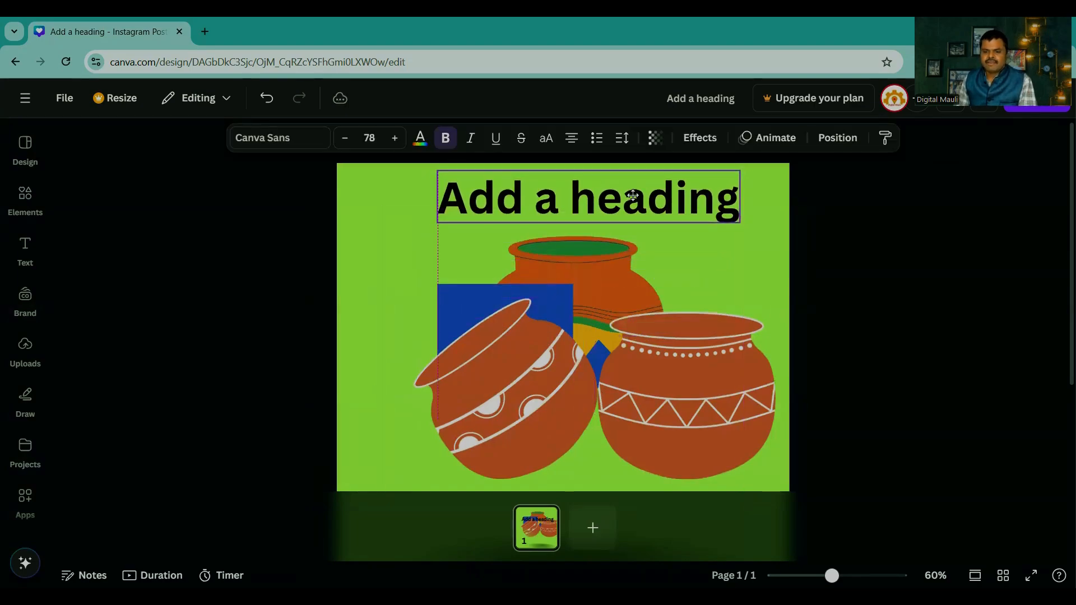
left_click(834, 260)
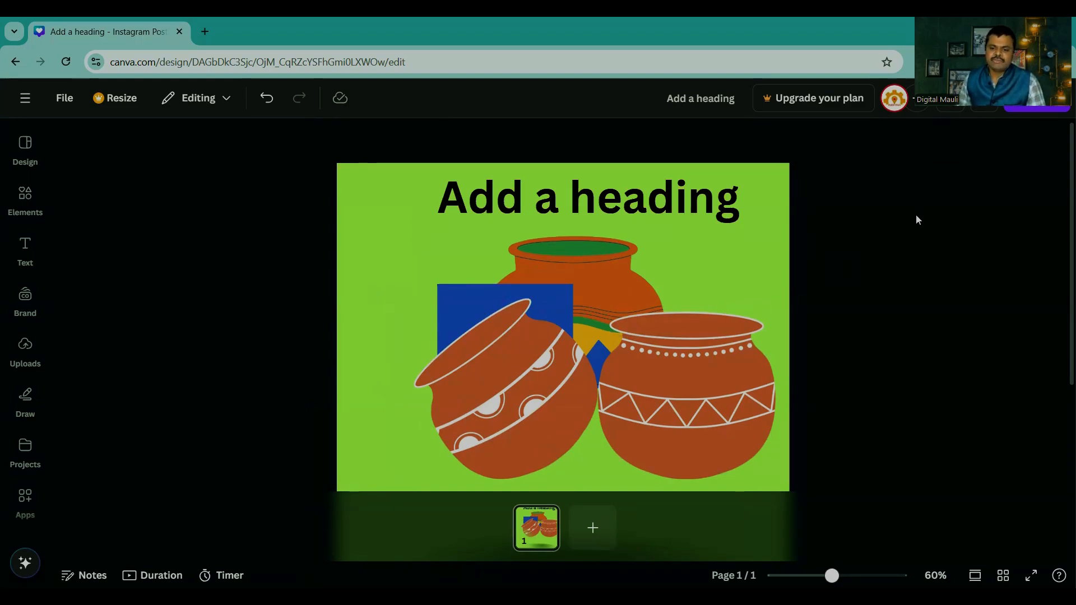
Step: Select the heading and the pair of pots in turn to compare the editing options offered for text and graphics
left_click(660, 201)
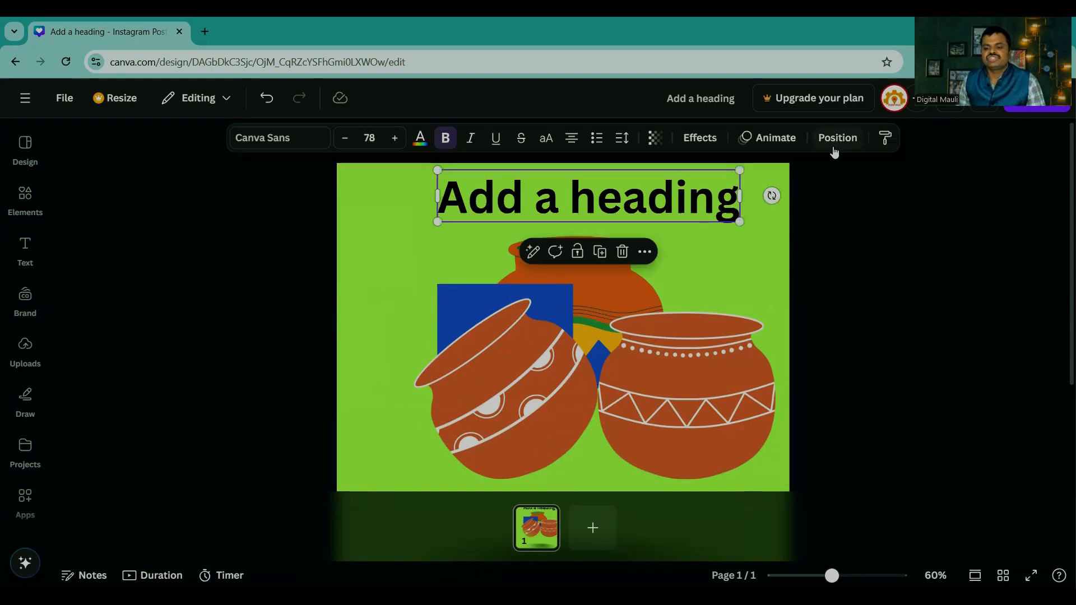
left_click(889, 240)
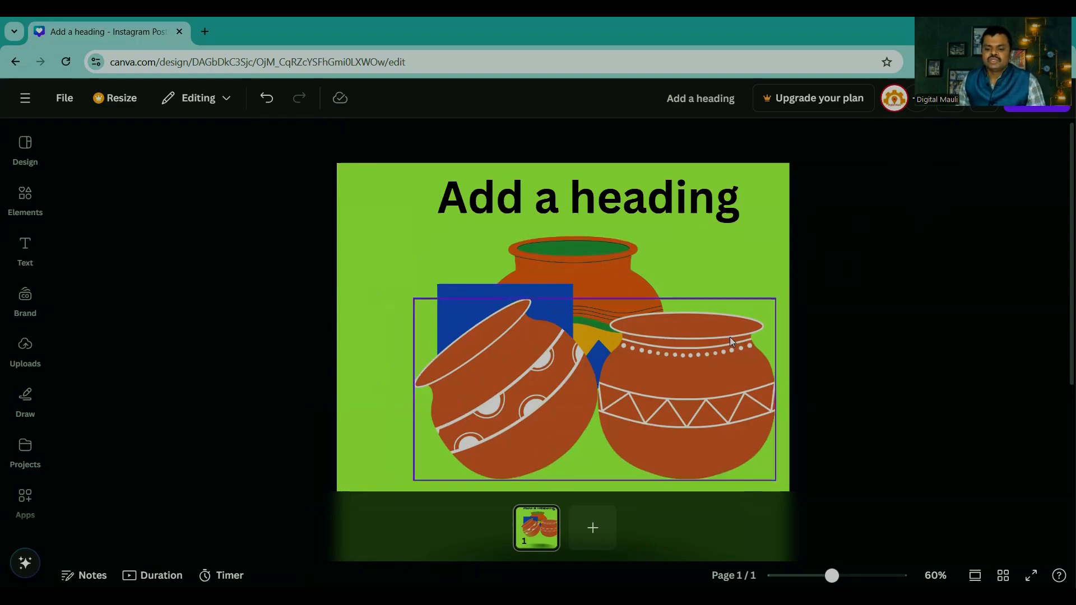
left_click(697, 355)
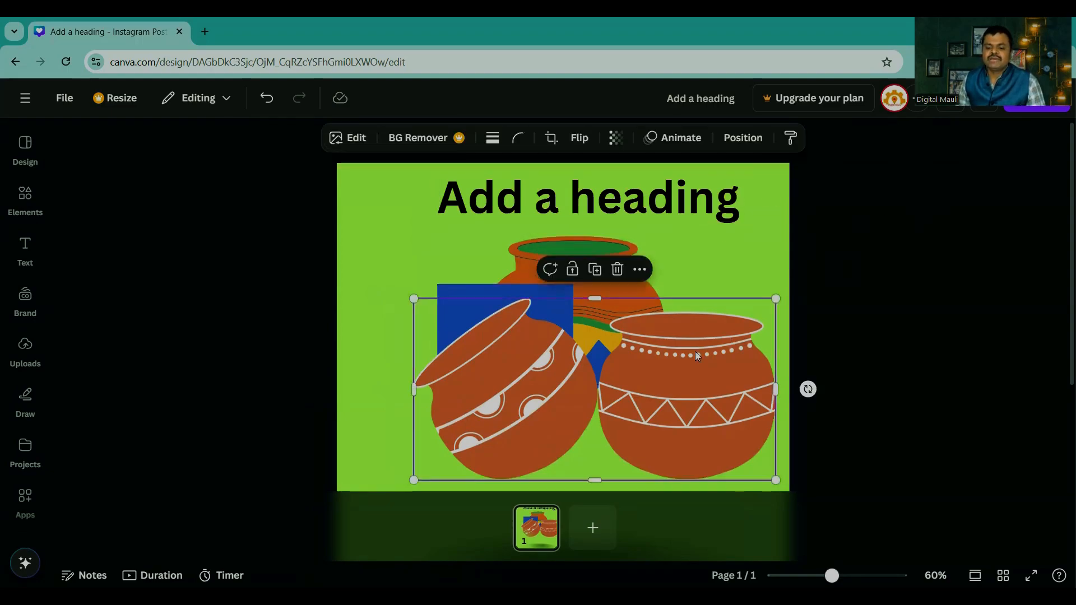
left_click(645, 206)
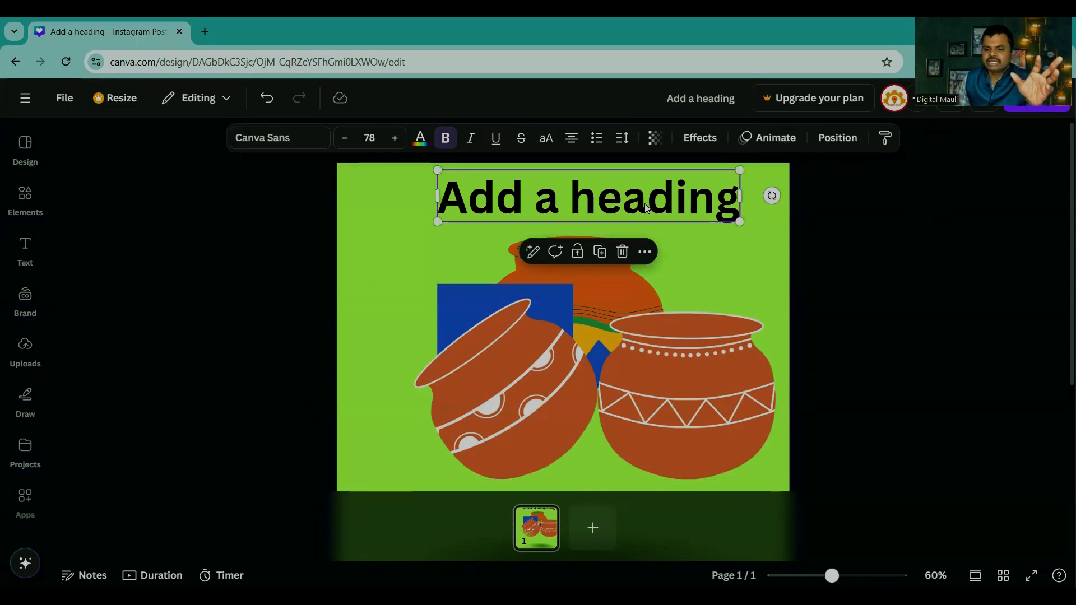
left_click(848, 258)
left_click(708, 386)
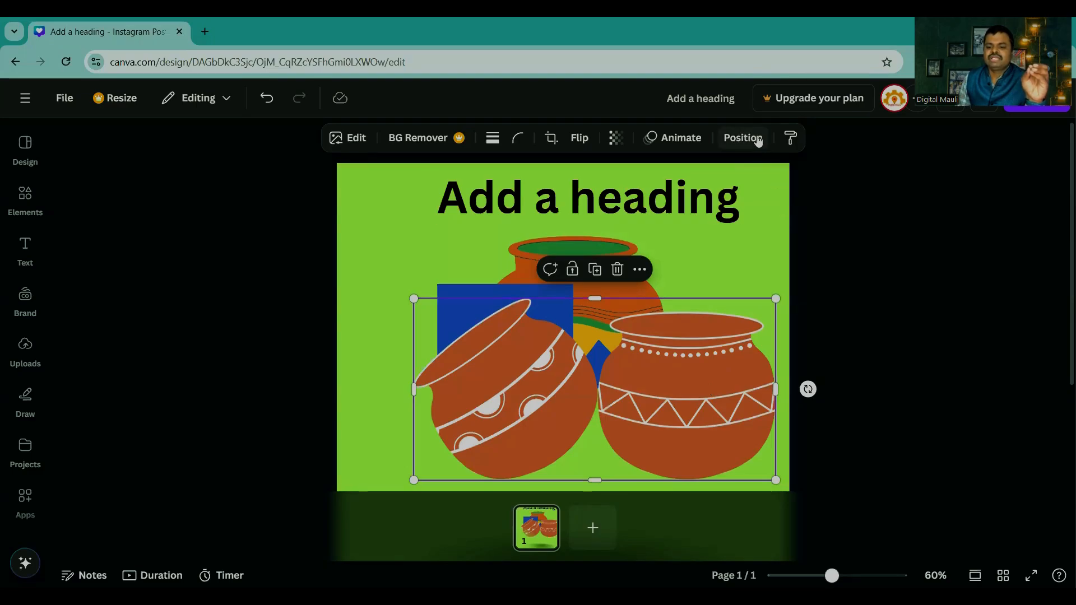
left_click(877, 315)
left_click(685, 196)
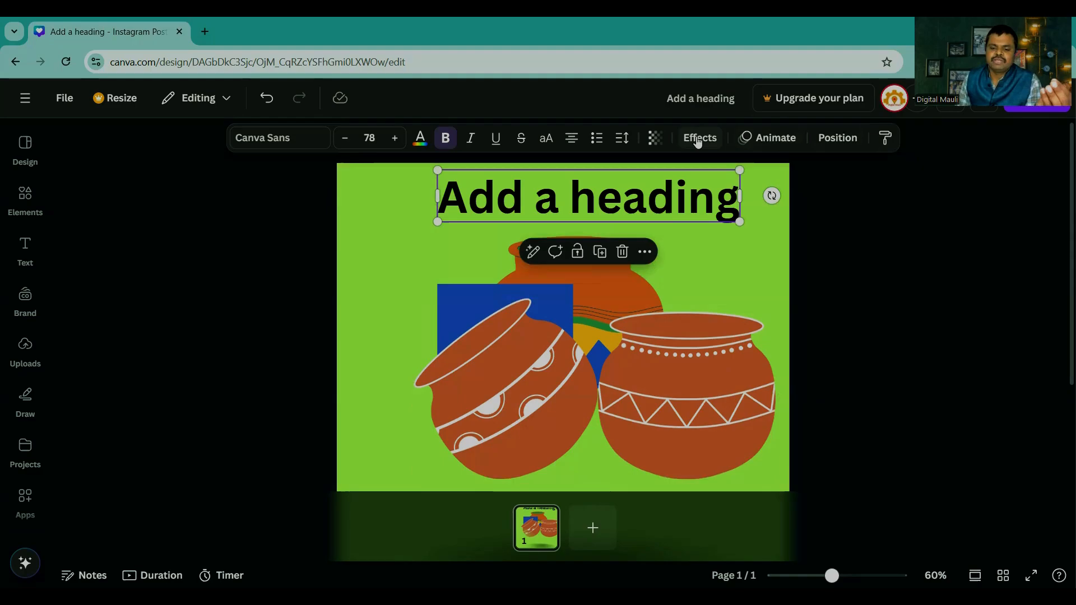
left_click(667, 402)
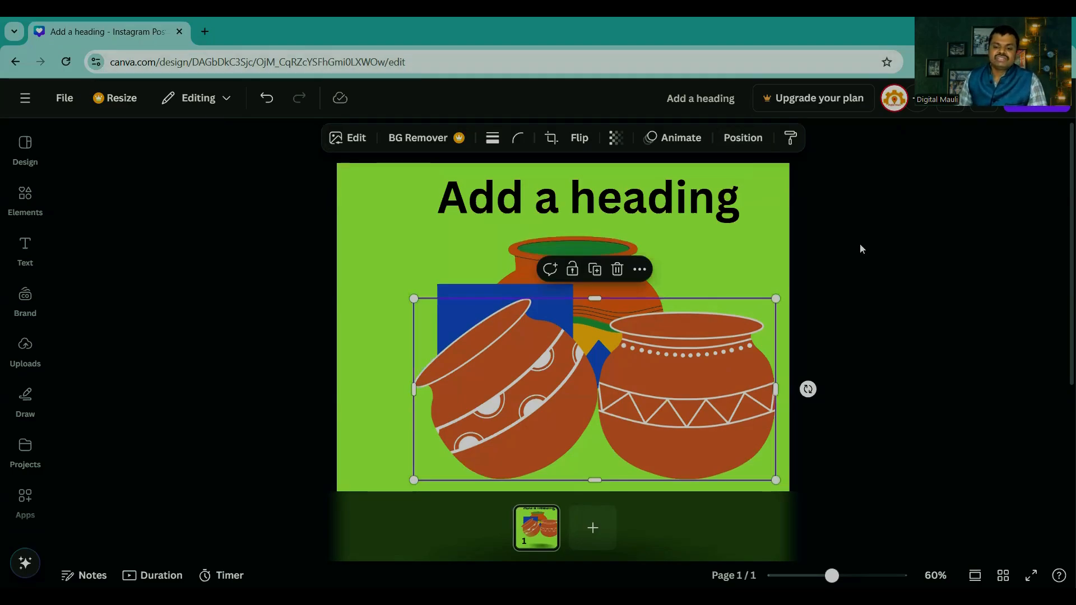
left_click(846, 266)
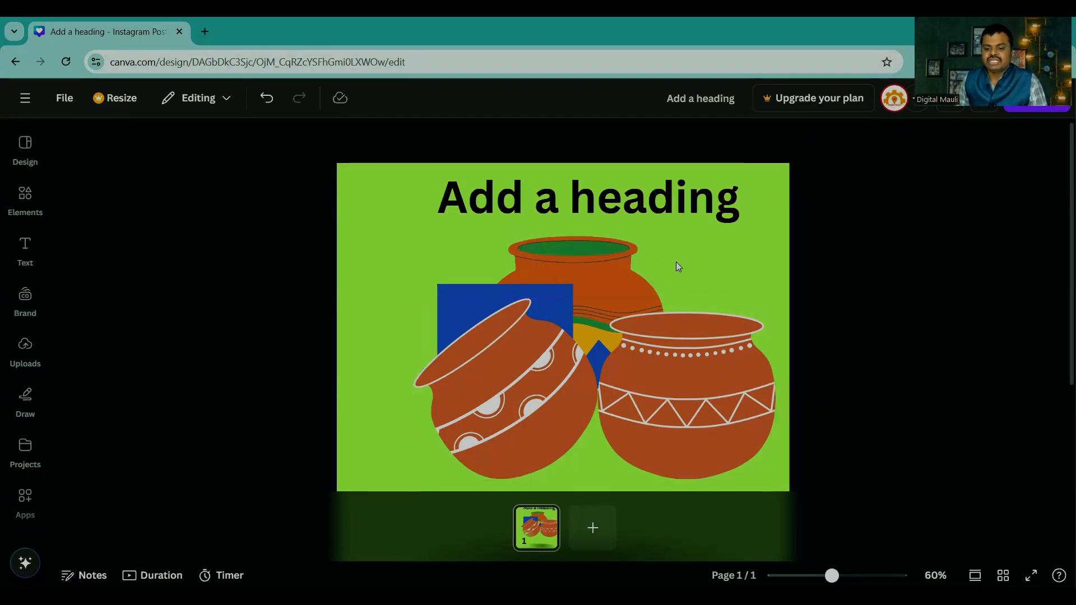
Step: Nudge the pair of pots to X 168.6 px, Y 296.4 px and send it backward behind the square and the multicoloured pot
left_click(691, 382)
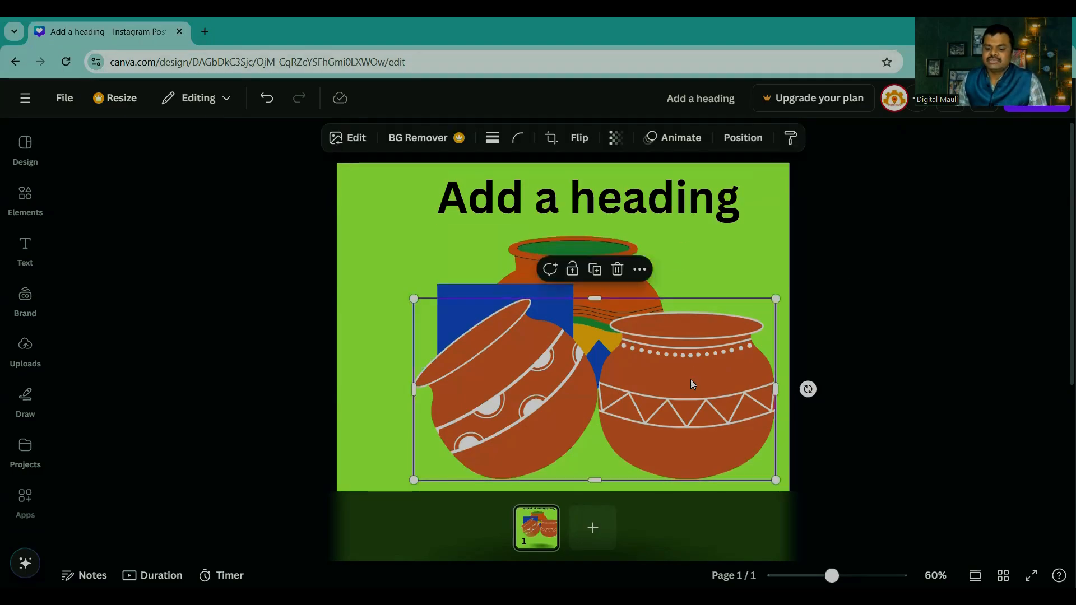
left_click(744, 138)
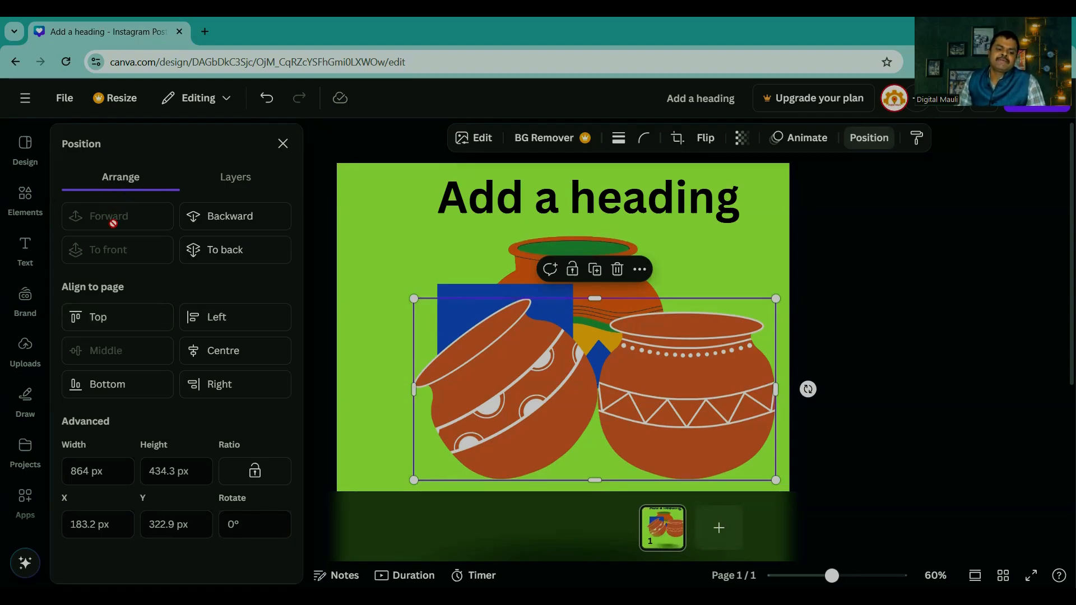
left_click_drag(646, 380, 643, 370)
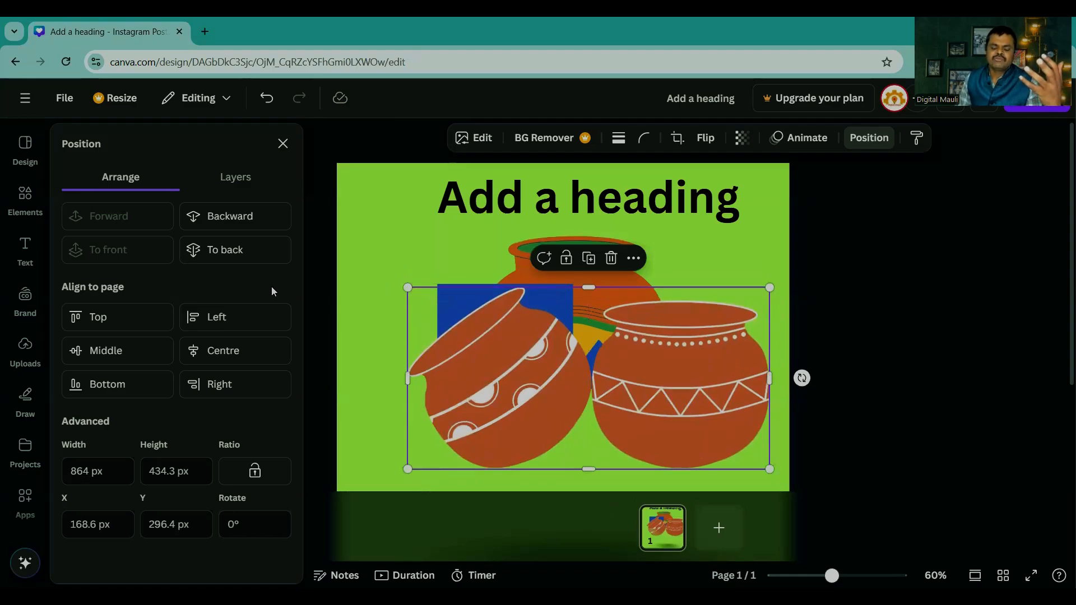
left_click(227, 223)
left_click(226, 218)
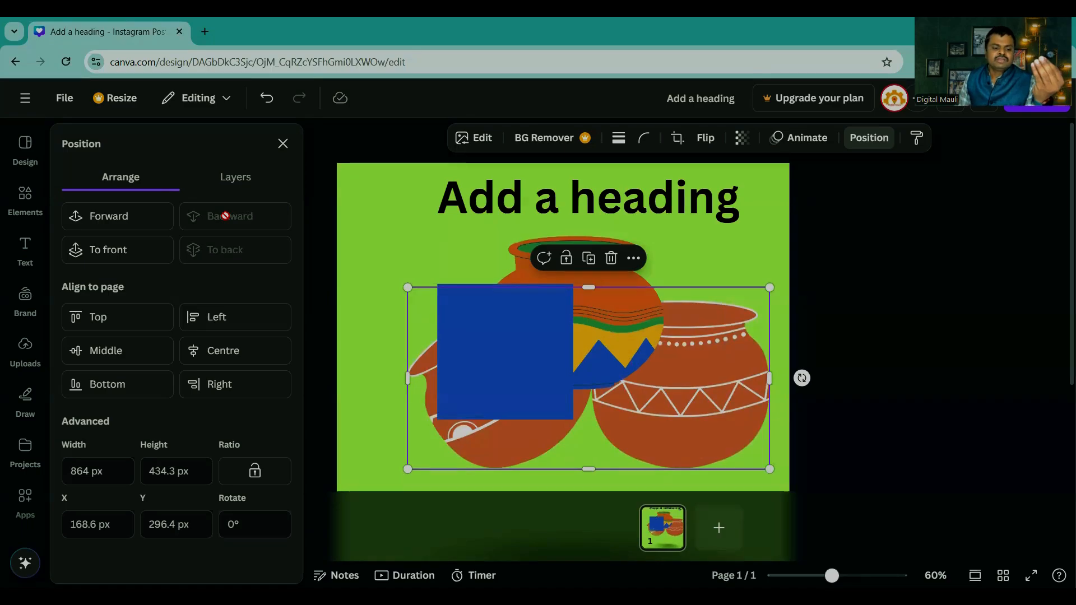
Step: Bring the pair of pots forward over the square and the multicoloured pot, and send it backward again
left_click(101, 219)
left_click(99, 214)
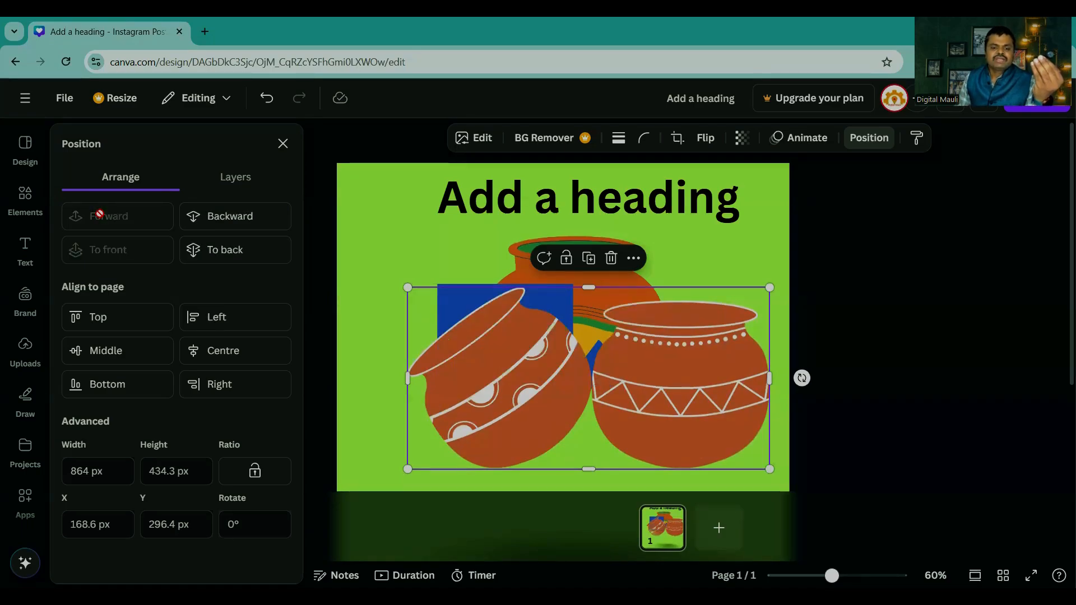
left_click(219, 214)
left_click(220, 214)
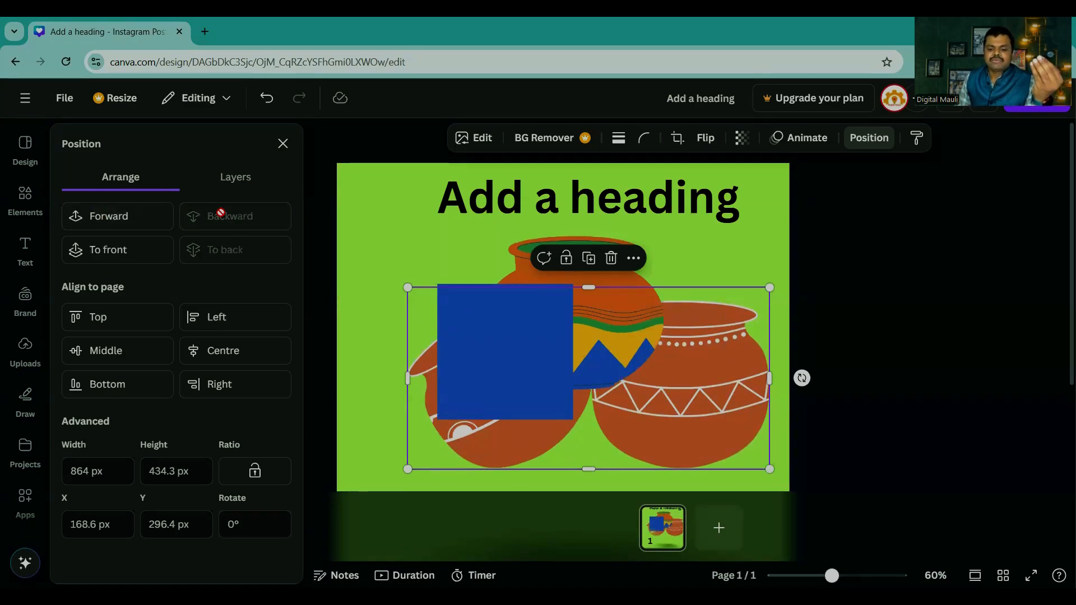
Step: Move the pair of pots up to Y 233.5 px and send it to the back after trying it at the front
left_click_drag(602, 341, 600, 317)
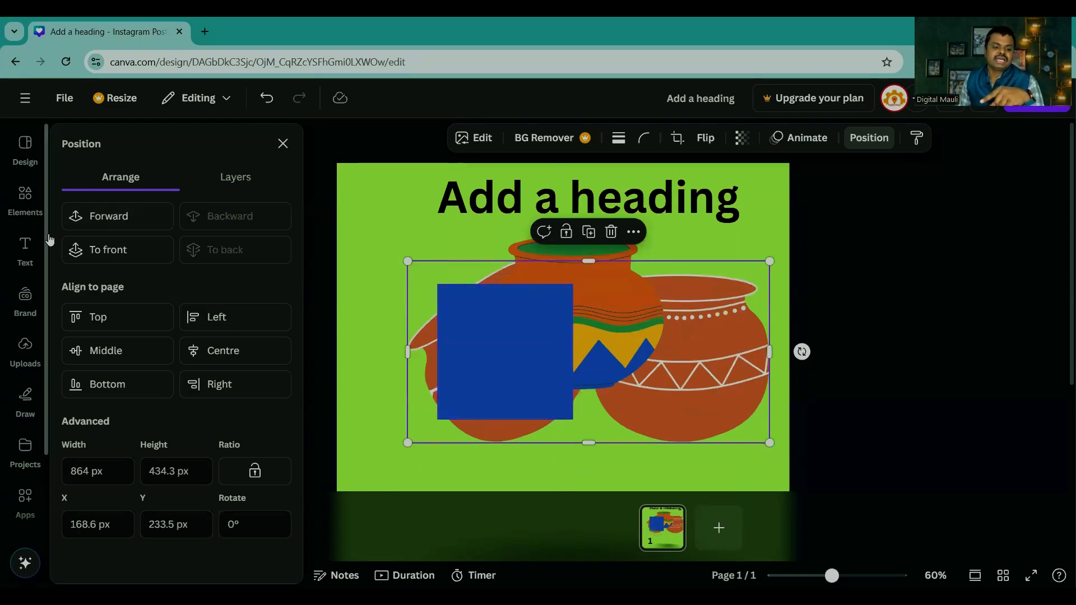
left_click(94, 255)
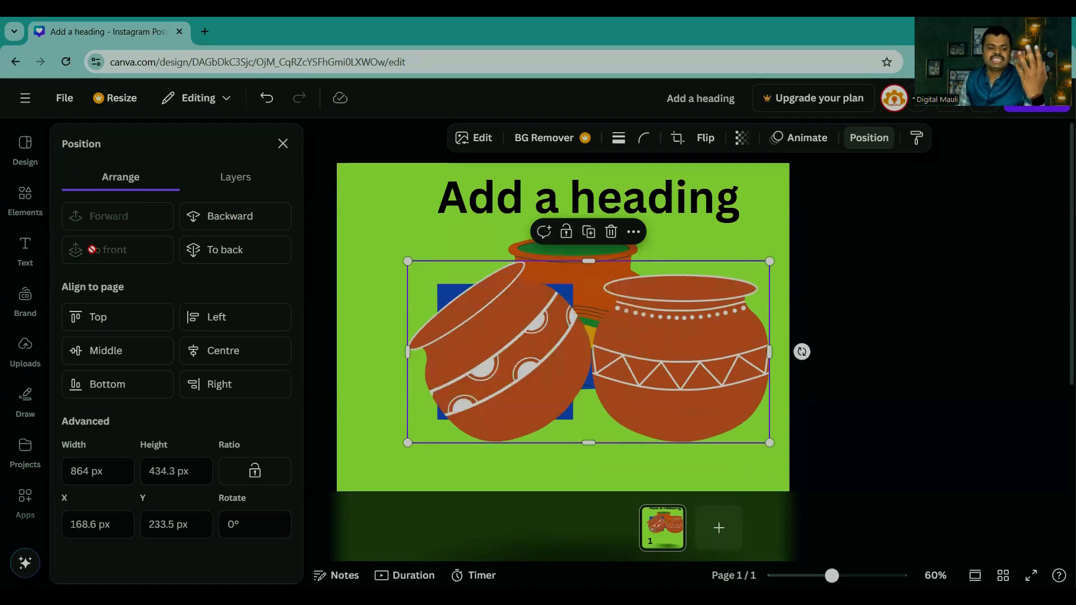
left_click(231, 252)
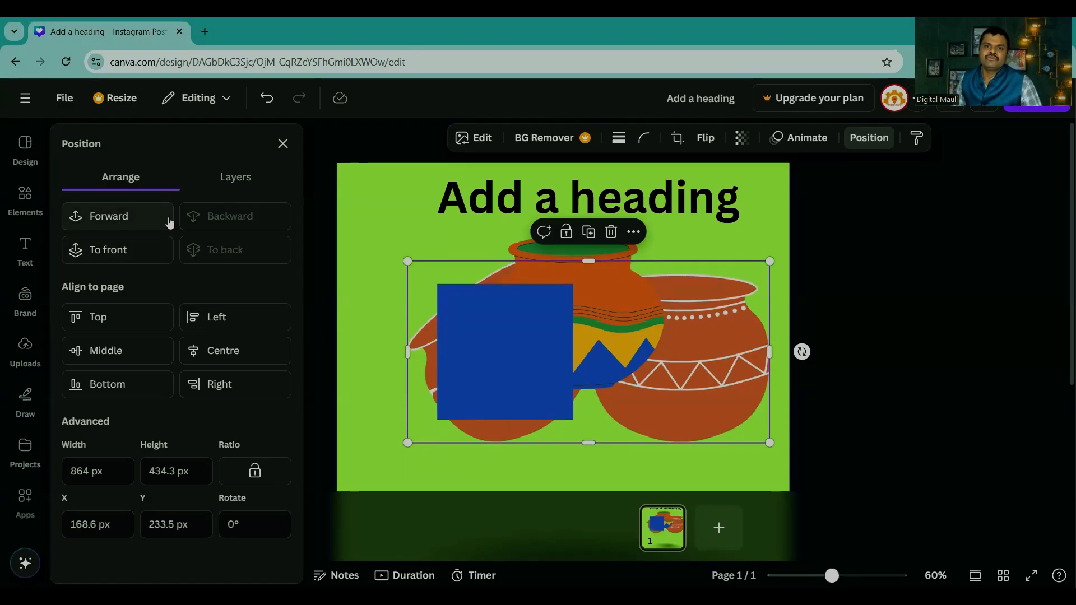
Step: Reorder the layers: heading below the multicoloured pot, pair of pots directly under the blue square, and the shadow graphic on top
left_click(233, 179)
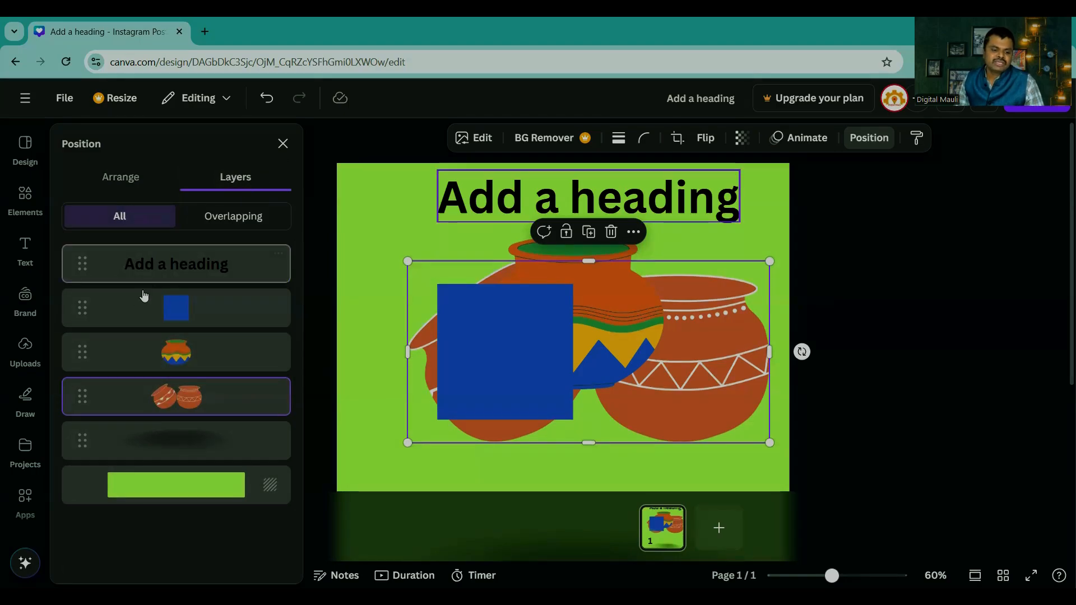
left_click_drag(82, 264, 82, 288)
left_click_drag(67, 393, 79, 287)
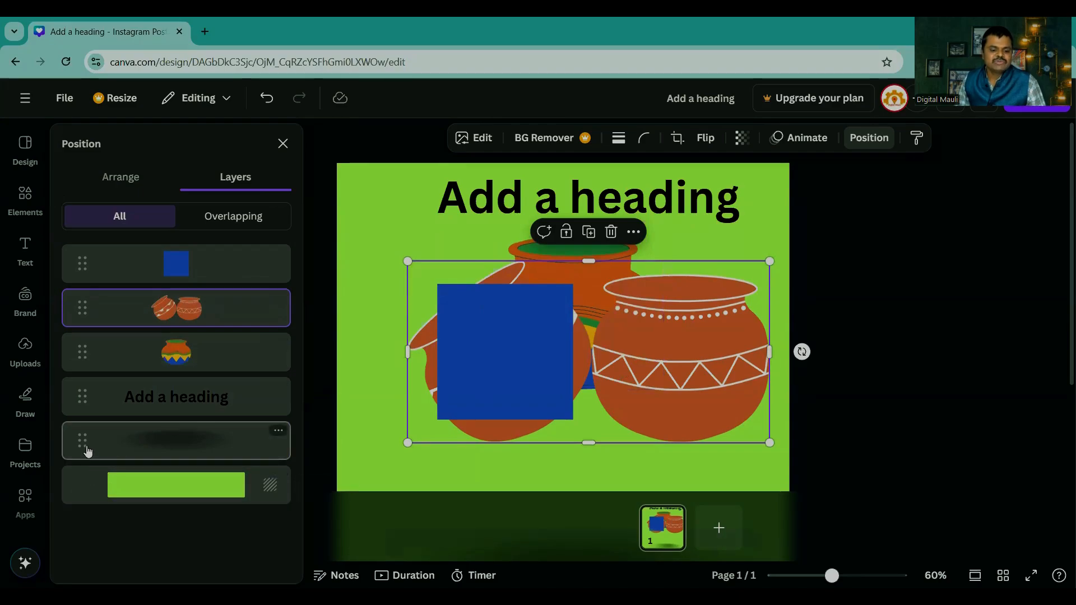
left_click_drag(84, 443, 78, 246)
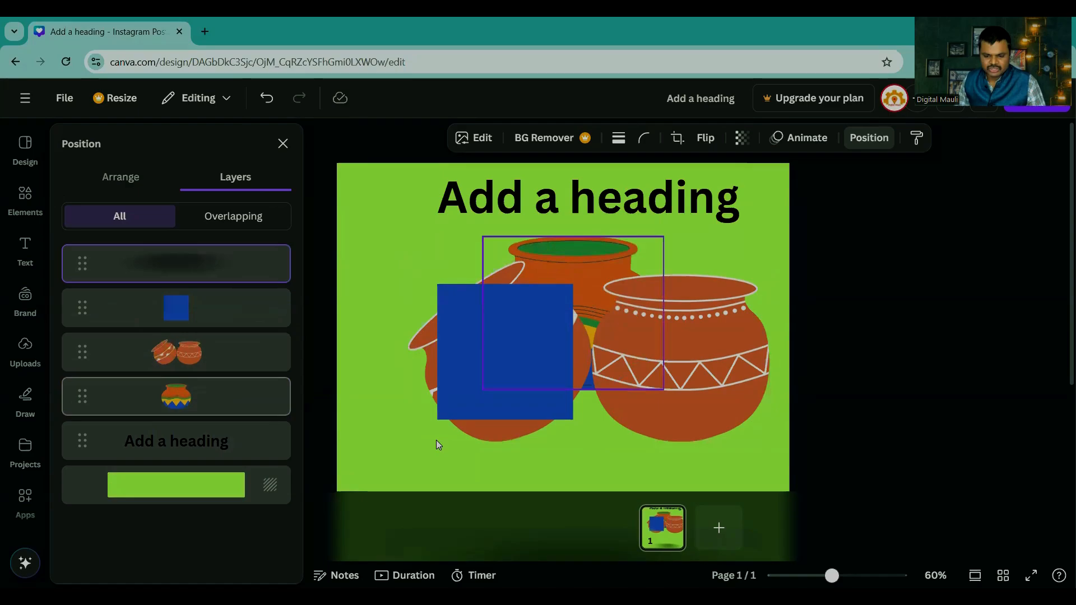
Step: Move the blue square up and left, and reposition the pair of pots so it partly overlaps the square and the multicoloured pot
left_click_drag(513, 375, 458, 308)
left_click(459, 456)
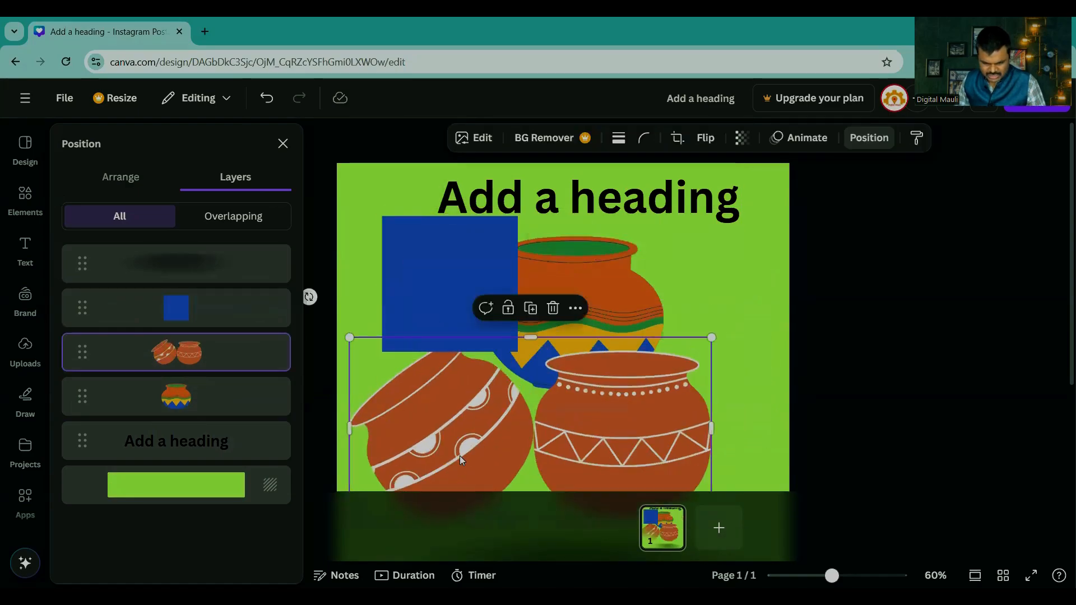
left_click(174, 268)
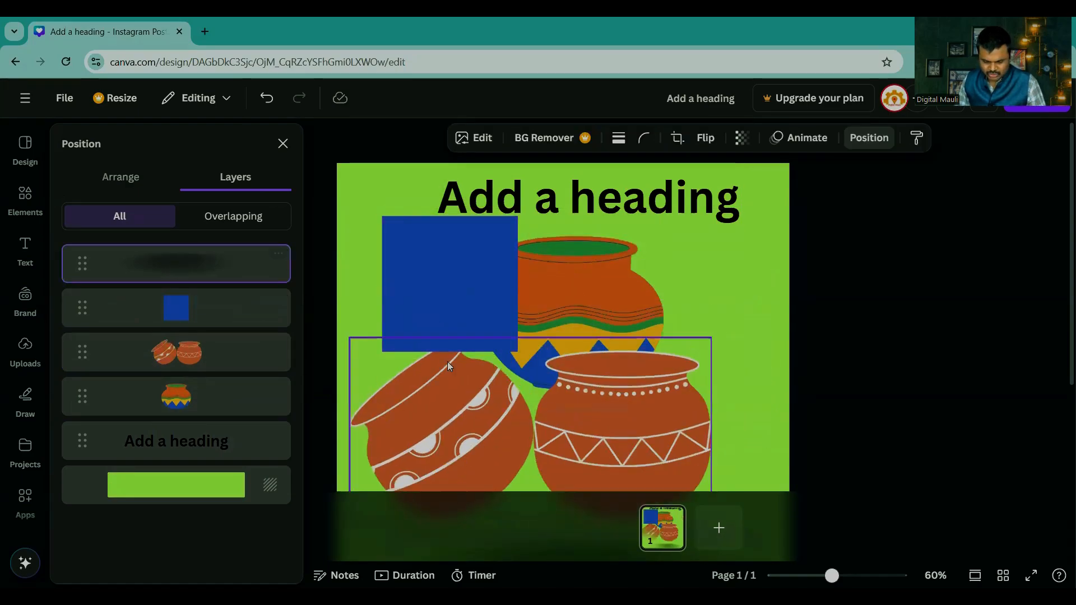
left_click_drag(450, 394, 452, 325)
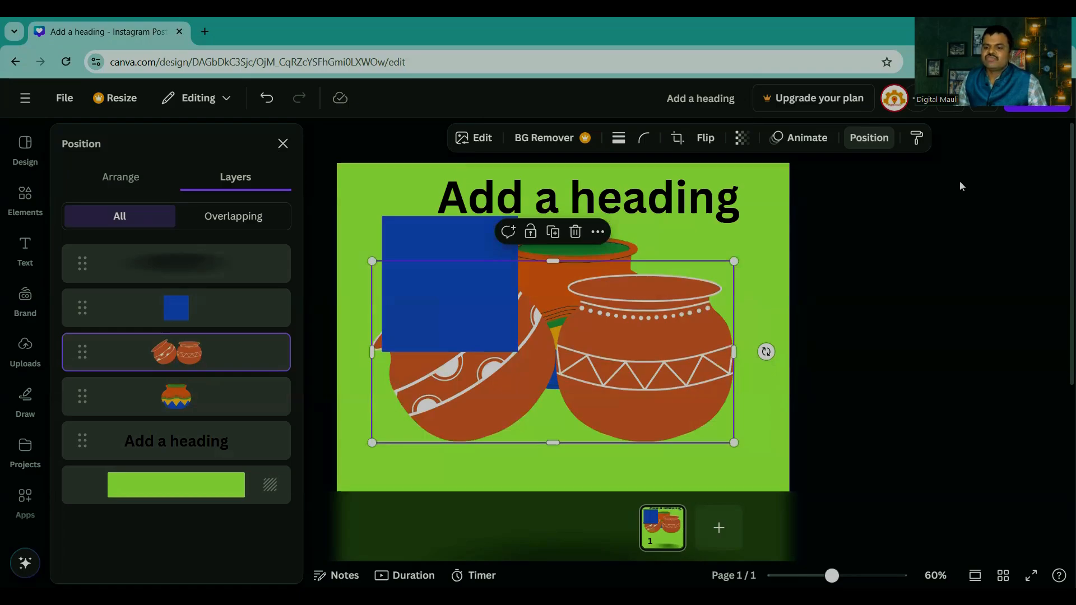
Step: Remove both pot graphics from the page and move the blue square to the middle below the heading
left_click(859, 138)
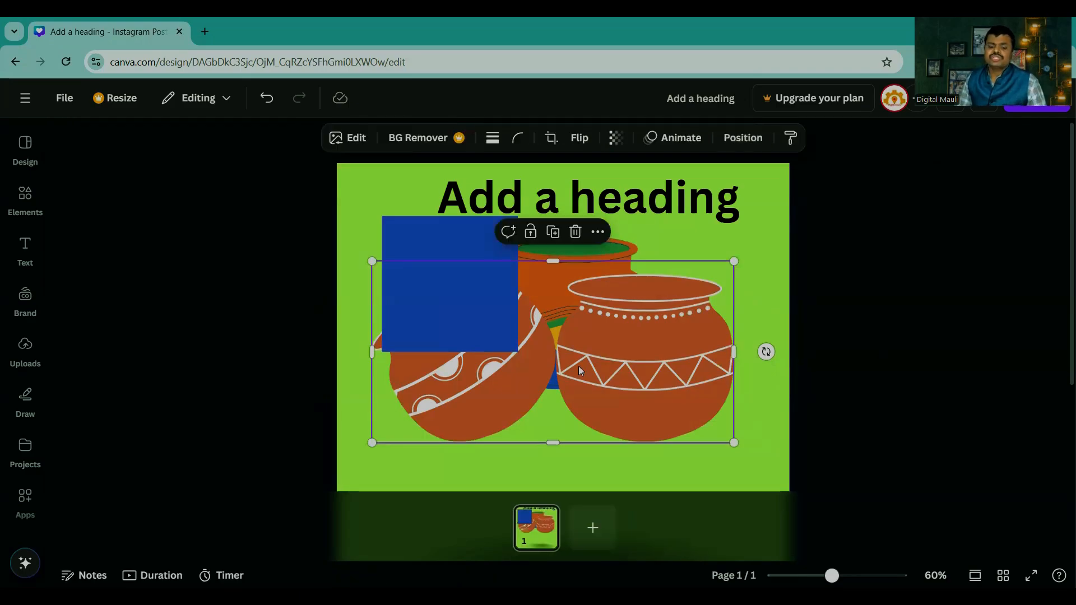
left_click_drag(432, 311, 874, 374)
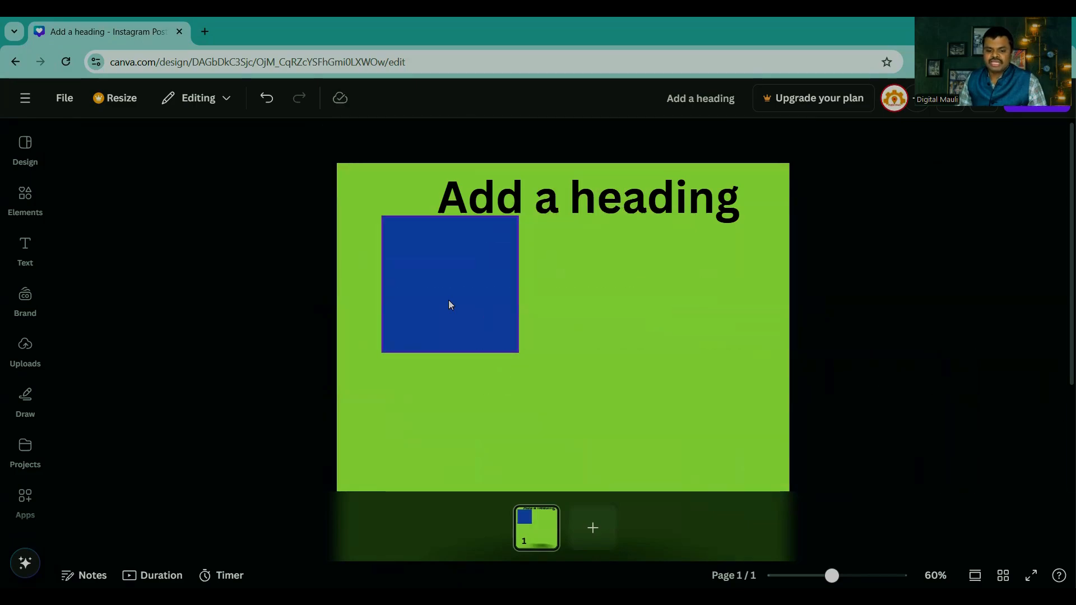
left_click_drag(449, 300, 574, 356)
left_click(906, 407)
left_click(619, 339)
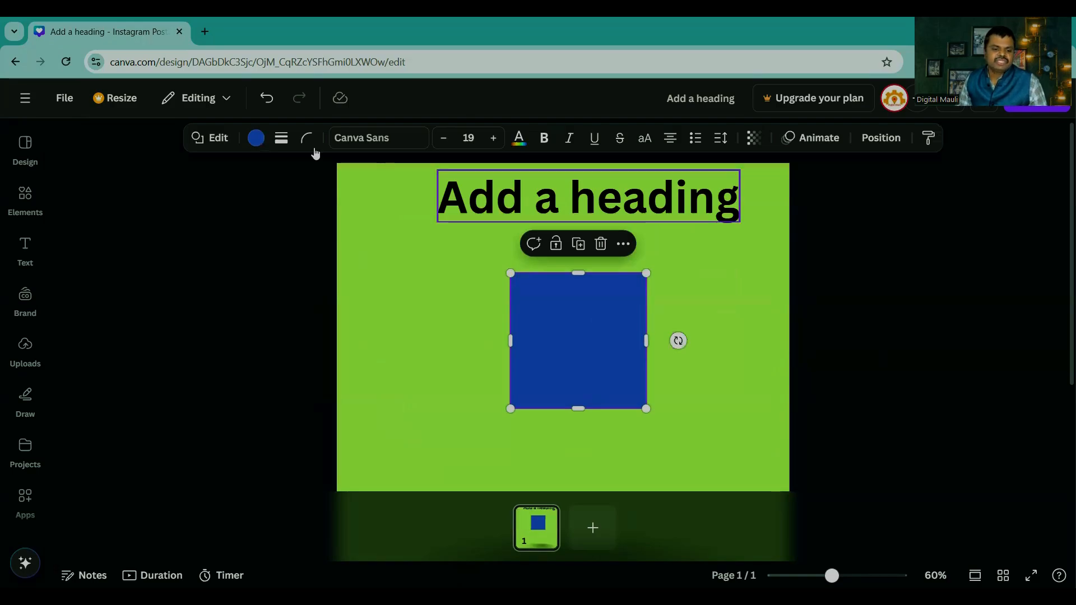
Step: Place the blue square on the page's left side and add the recently used multicoloured pot on the right side
left_click_drag(570, 323, 423, 287)
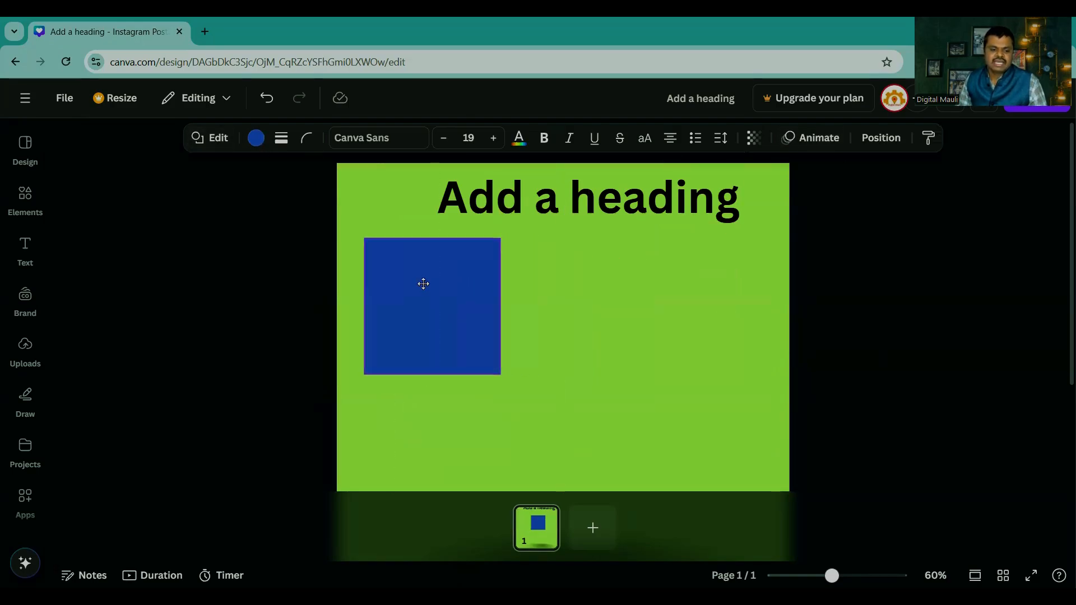
left_click(25, 197)
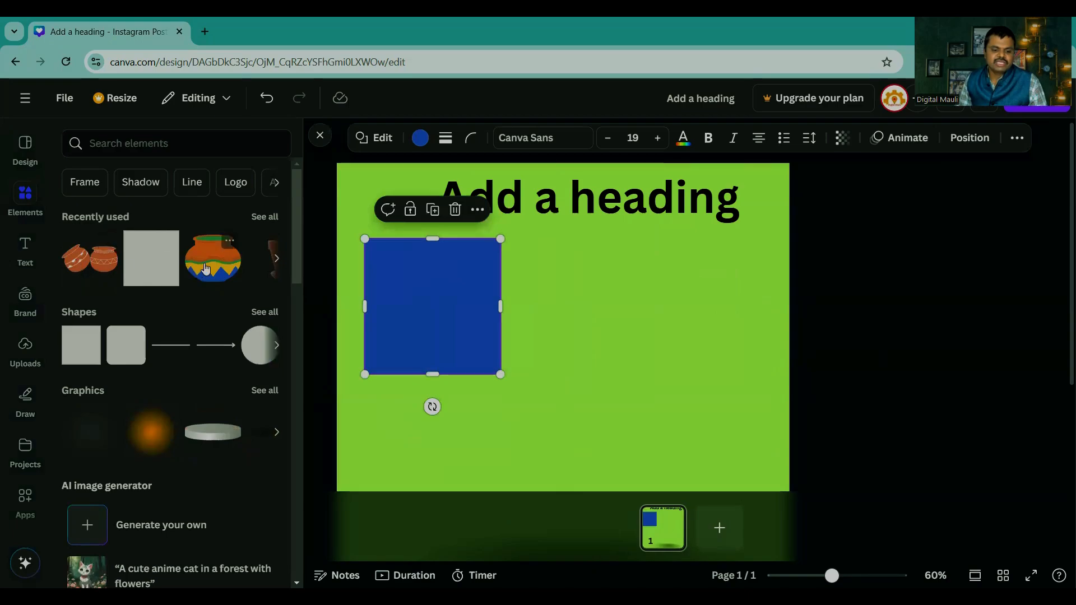
left_click(227, 247)
left_click_drag(580, 335, 698, 322)
left_click_drag(435, 321, 441, 347)
left_click(712, 352)
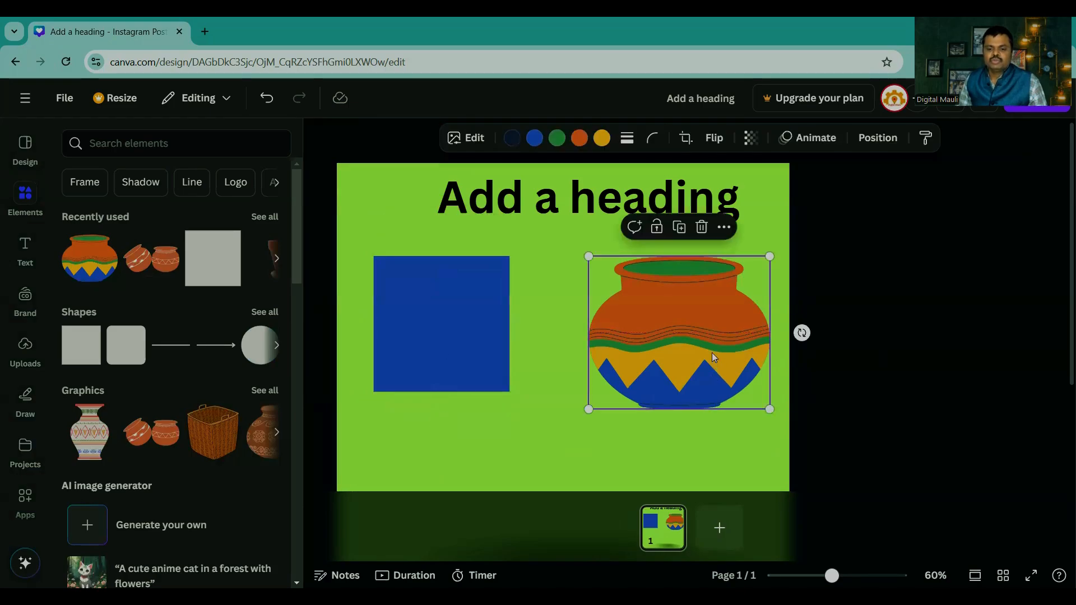
Step: Compare the editing options of the blue square and the multicoloured pot, and shift the pot slightly toward the square
left_click(463, 325)
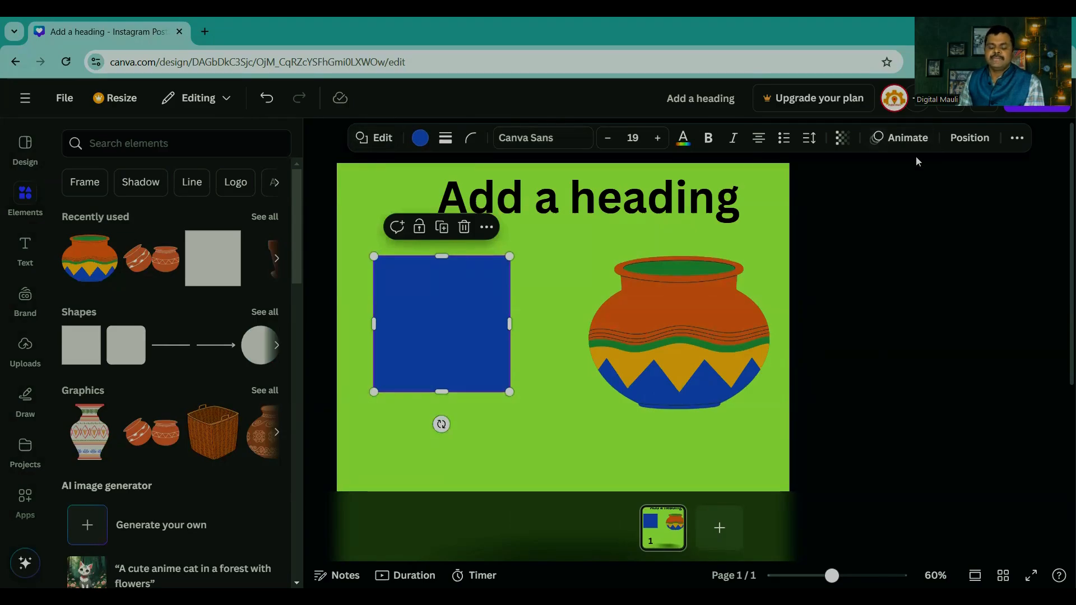
left_click(692, 343)
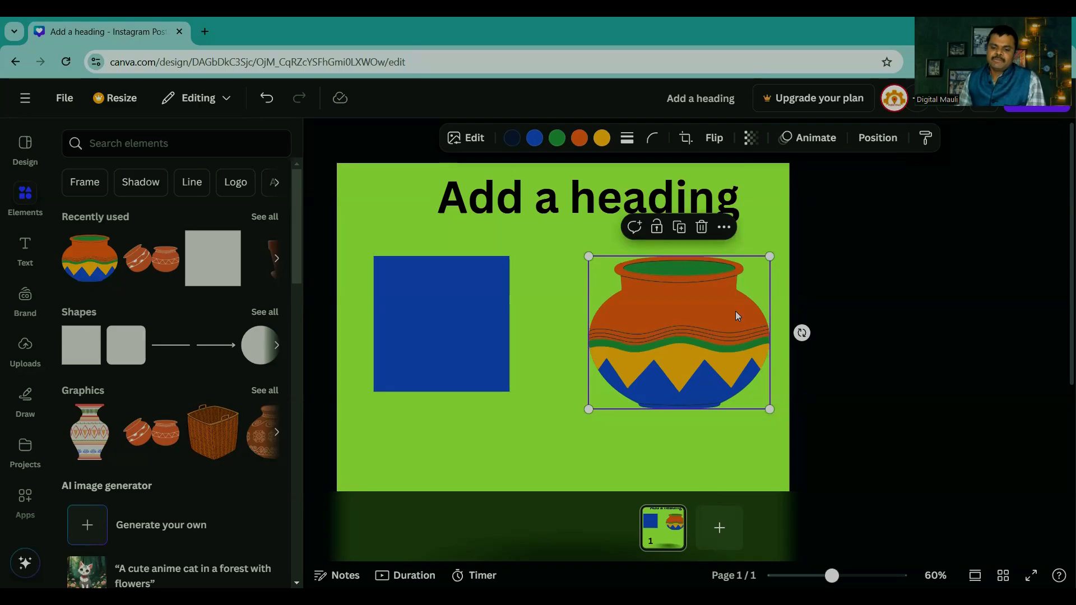
left_click_drag(703, 328, 682, 327)
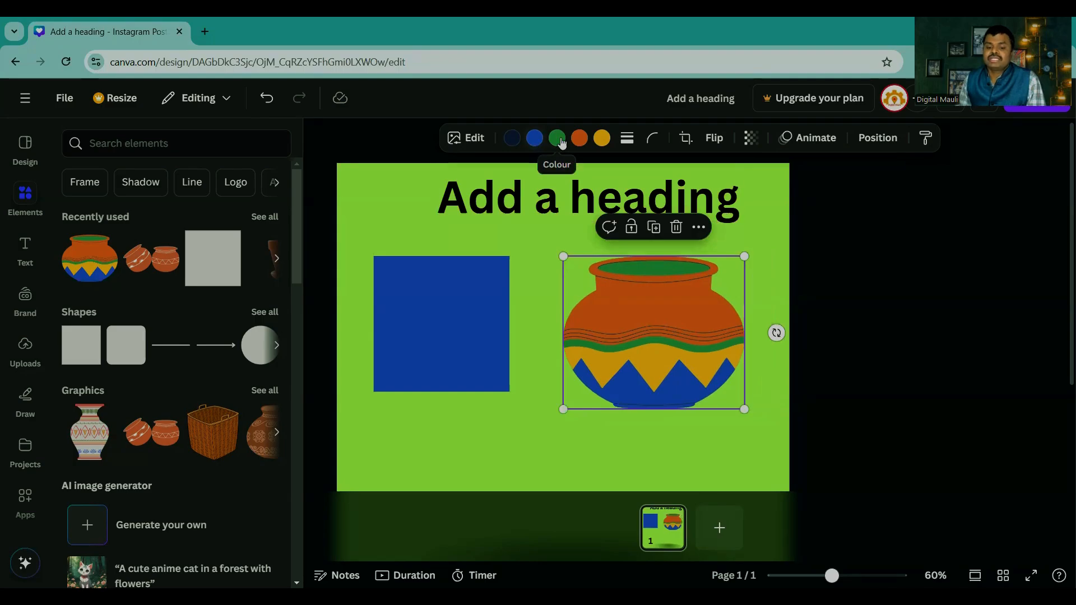
Step: Recolour the pot's blue zigzag base to Bright red #ff3131 after trying yellow on it
left_click(534, 138)
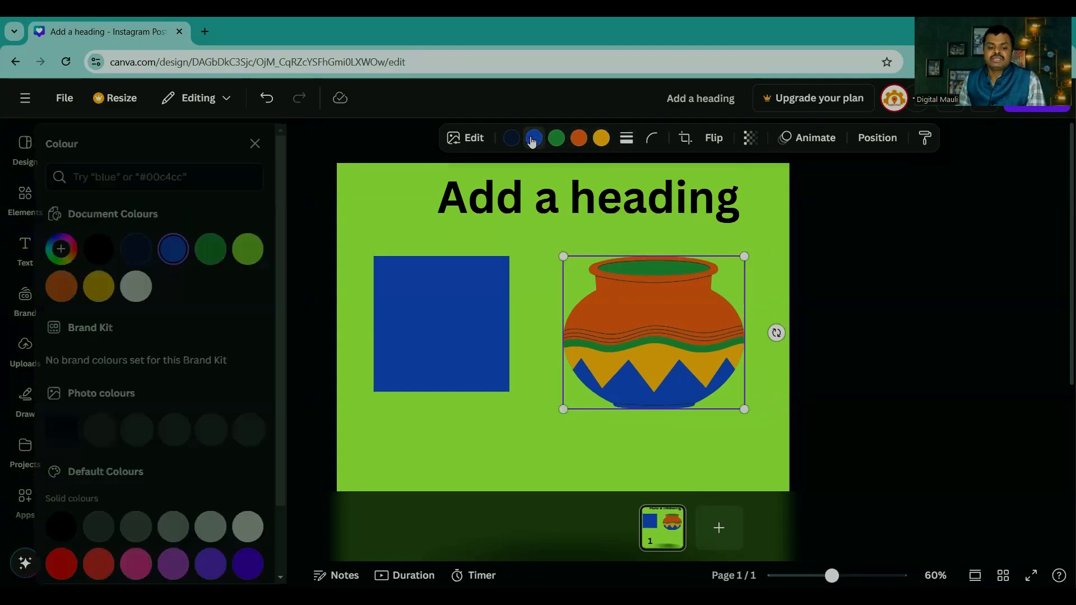
left_click(74, 563)
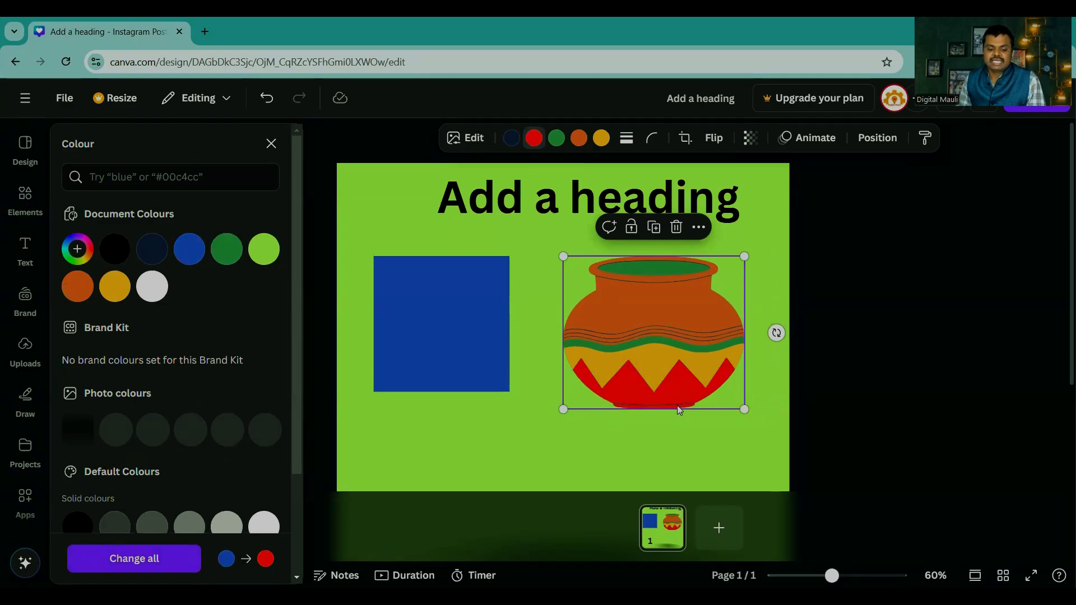
left_click(190, 253)
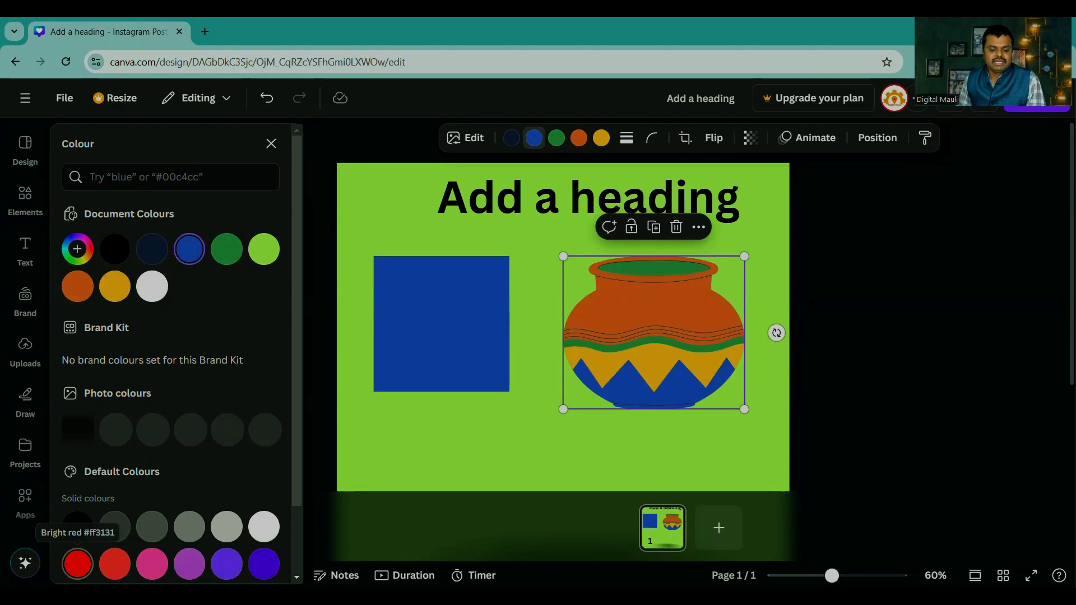
left_click(76, 563)
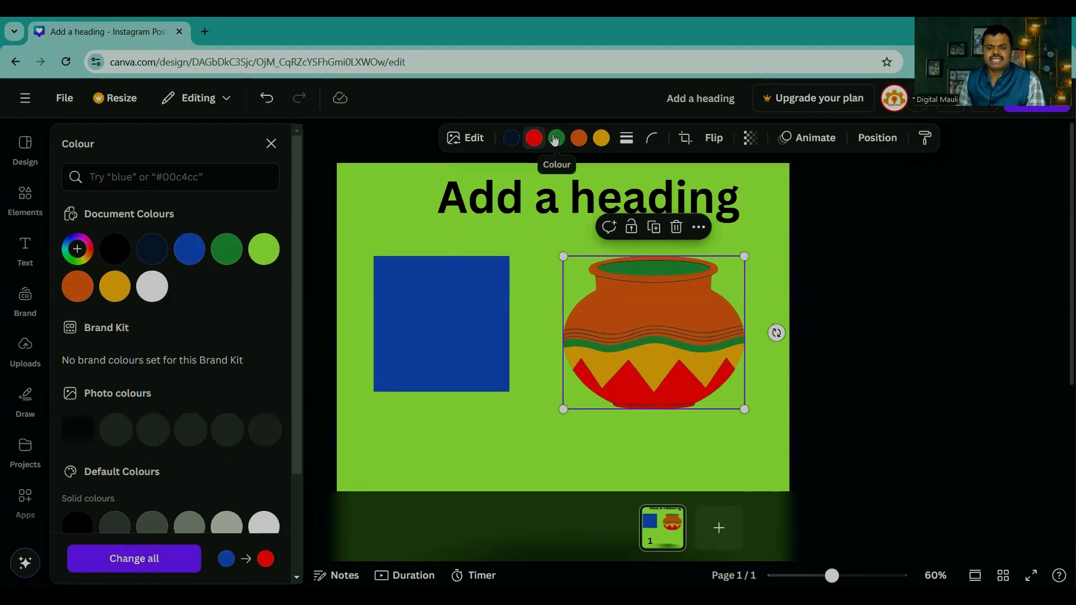
Step: Recolour the pot's green rim and stripe to blue #3f65d2, and its orange body to violet after trying yellow #fdcd4c
left_click(555, 139)
left_click(189, 249)
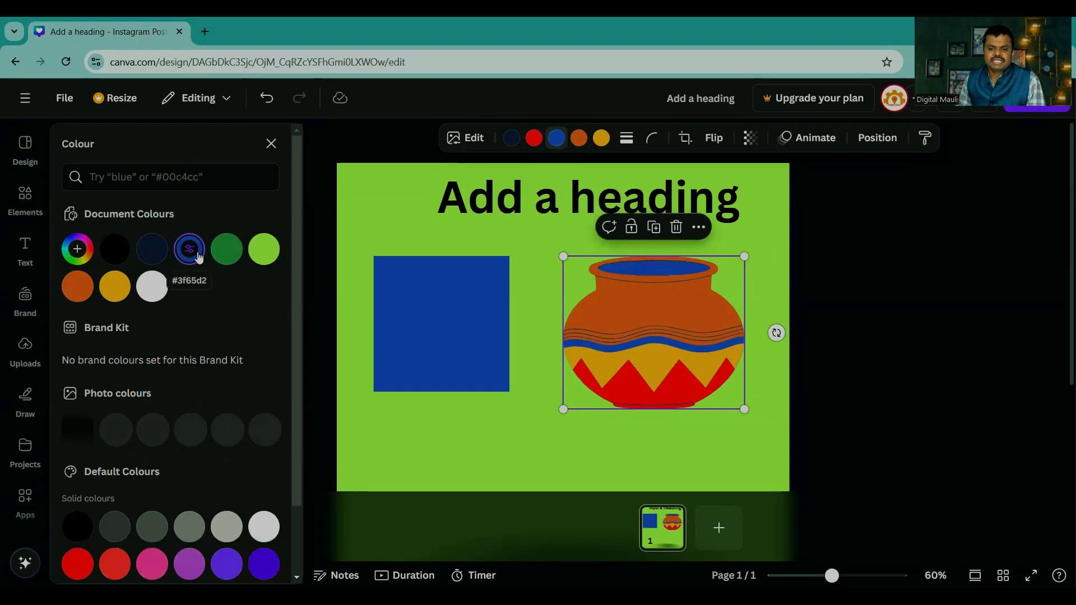
left_click(580, 139)
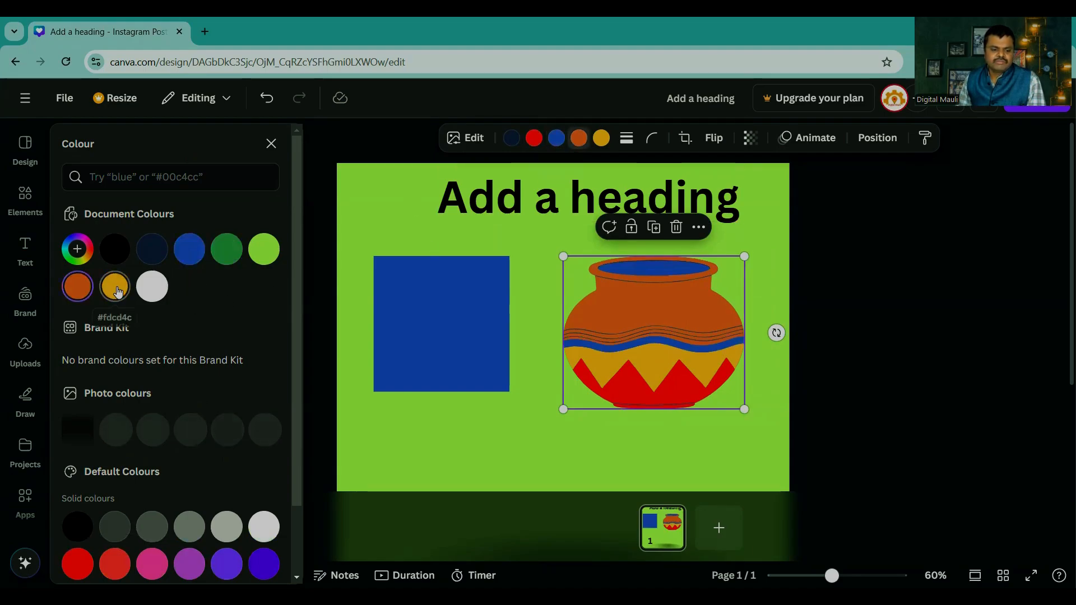
left_click(112, 293)
scroll(143, 376, "down", 1)
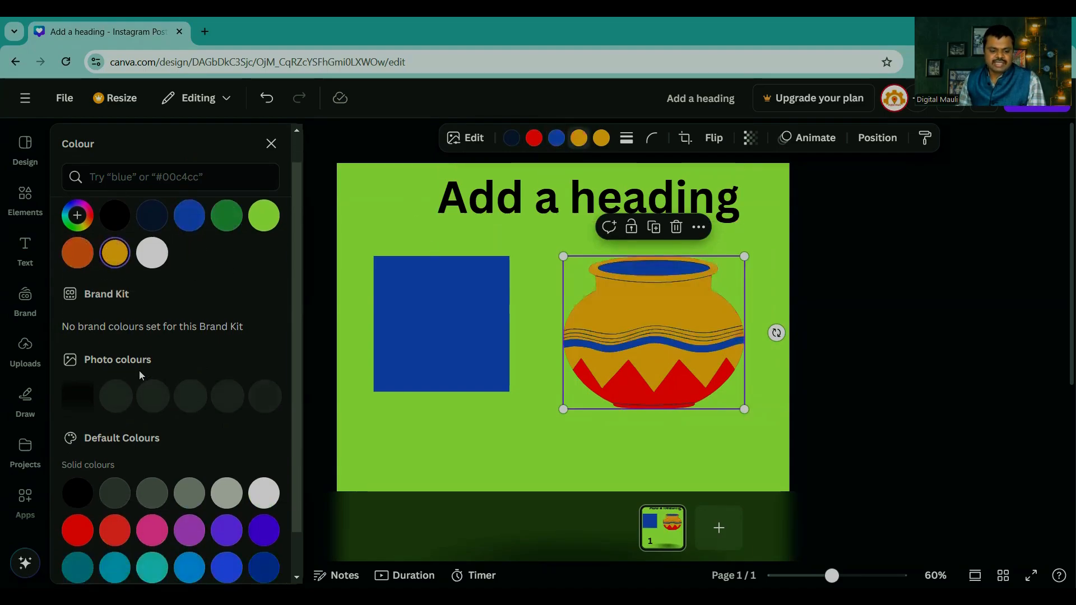
scroll(226, 491, "down", 1)
left_click(226, 487)
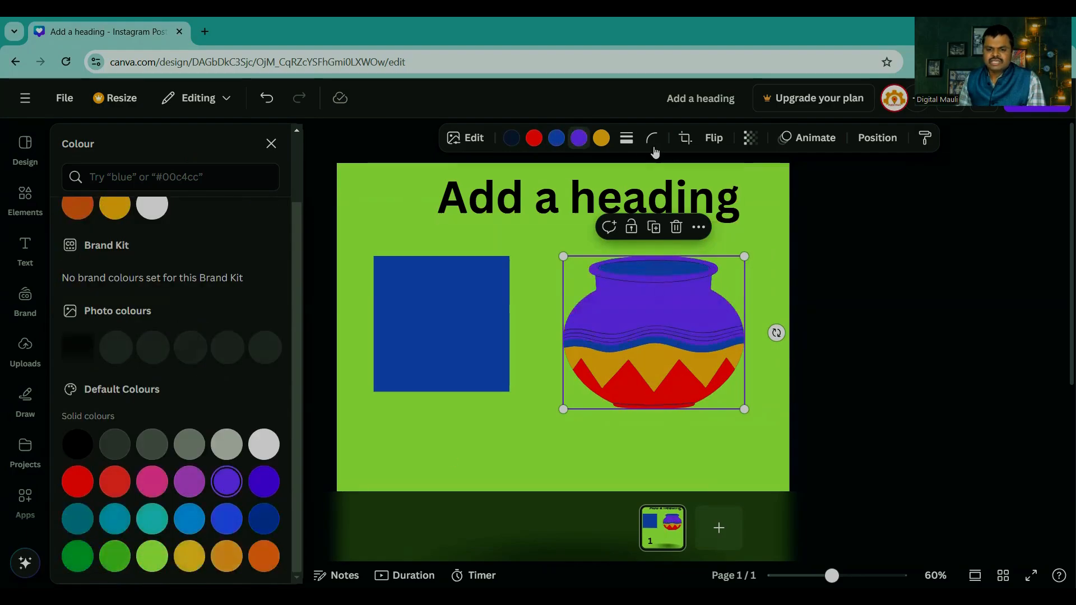
Step: Recolour the pot's yellow band to dark teal after trying a lighter teal
left_click(600, 140)
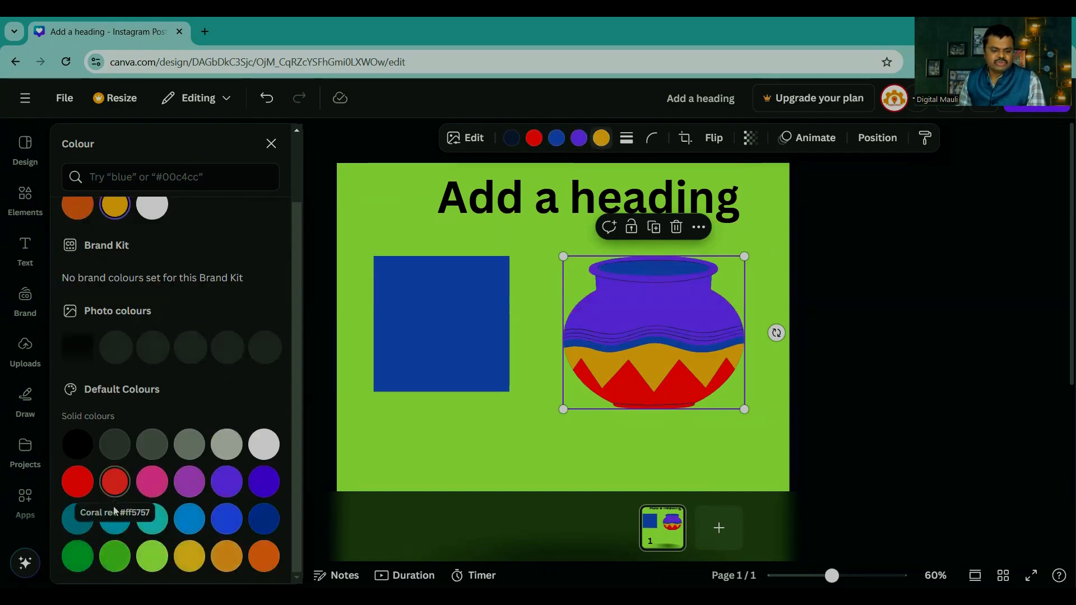
left_click(112, 524)
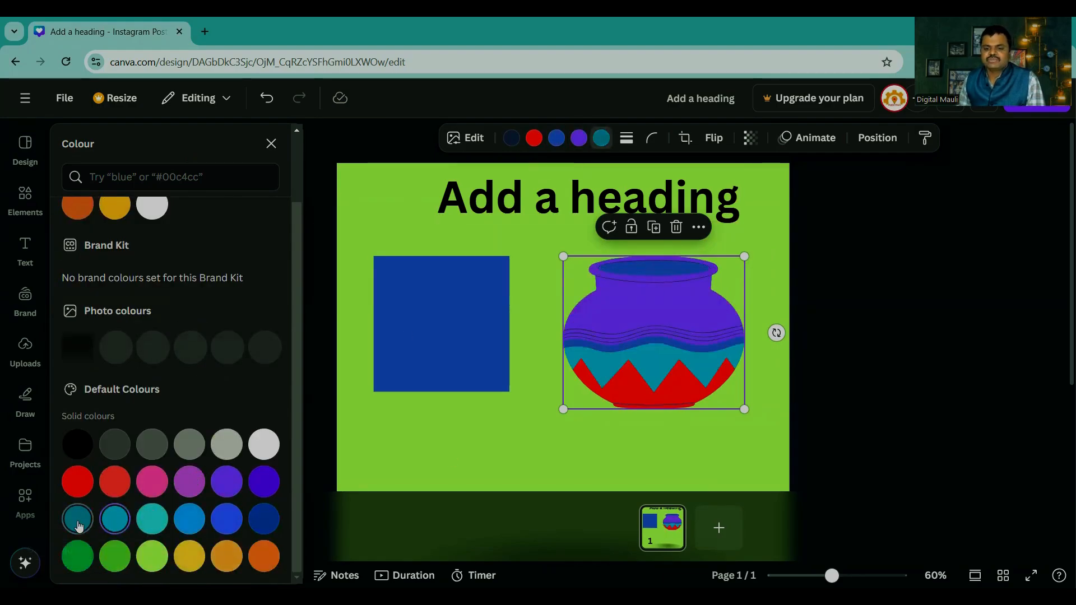
left_click(79, 525)
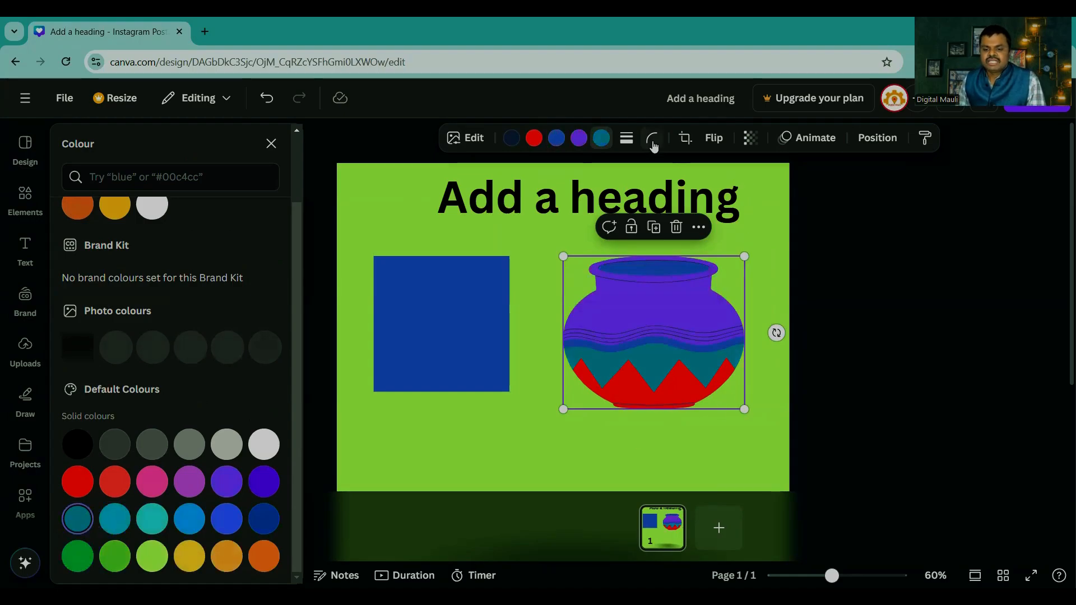
Step: Try a solid border on the pot, set it back to none, and leave its corner rounding at 0
left_click(627, 141)
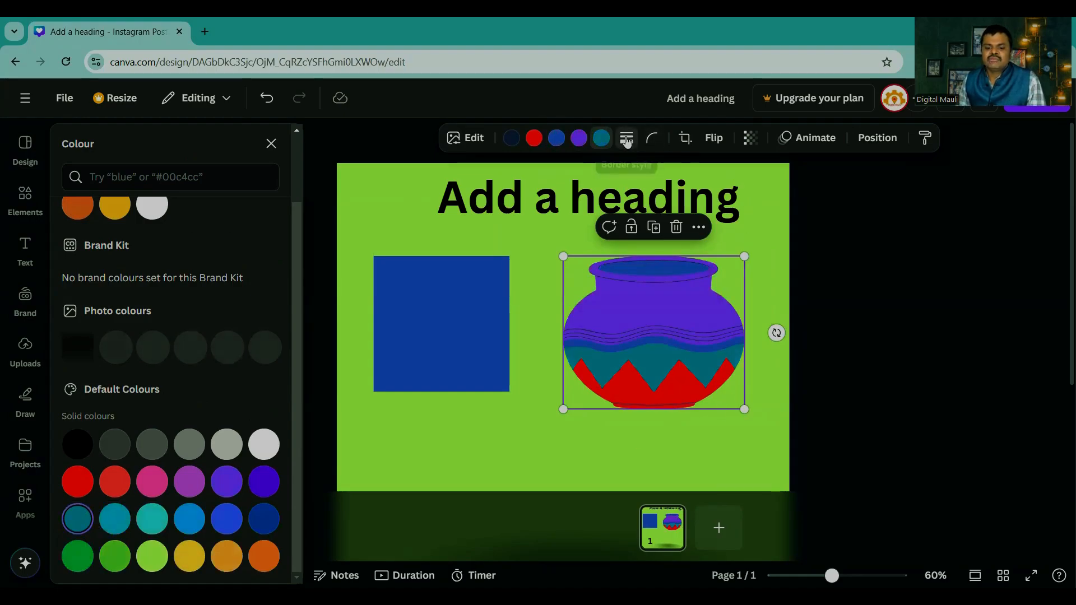
left_click(581, 182)
left_click(548, 180)
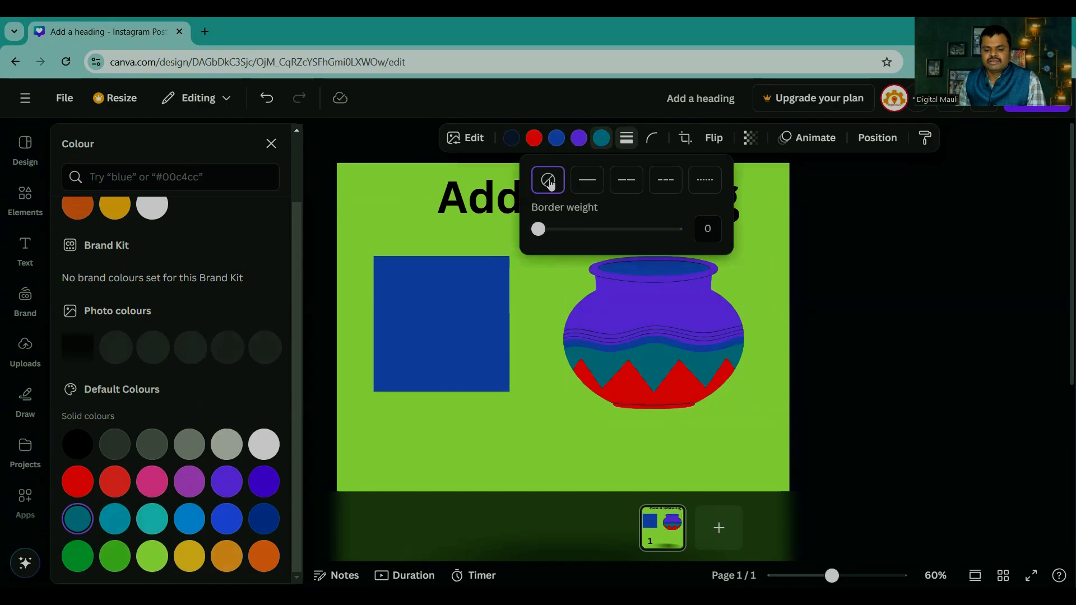
left_click(650, 140)
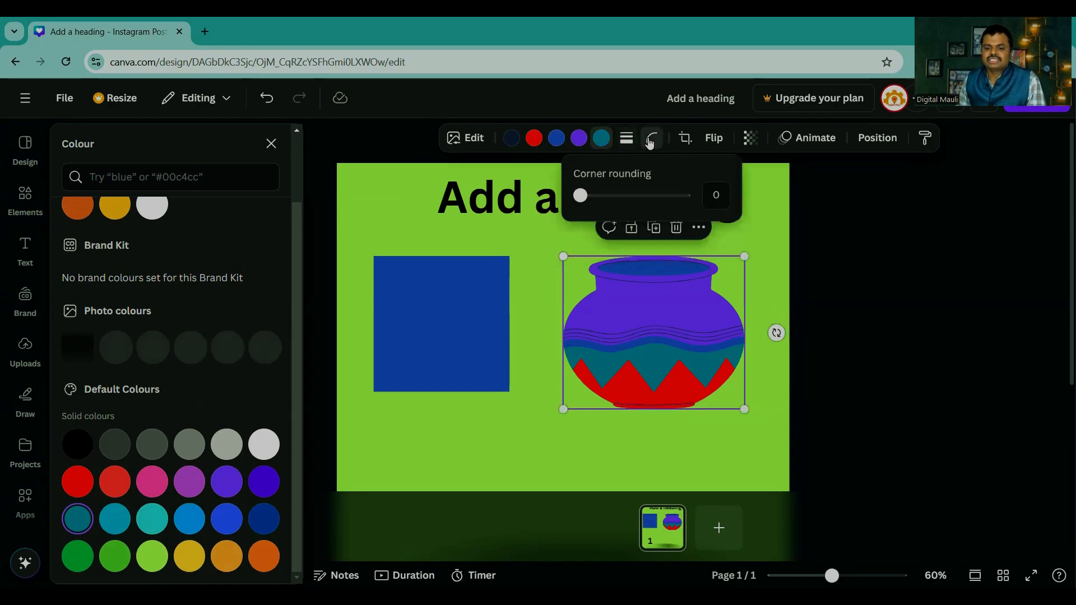
mouse_move(580, 195)
left_mouse_down()
mouse_move(650, 196)
mouse_move(580, 195)
left_mouse_up()
Step: Try corner rounding on the blue square and return it to 0
left_click(466, 278)
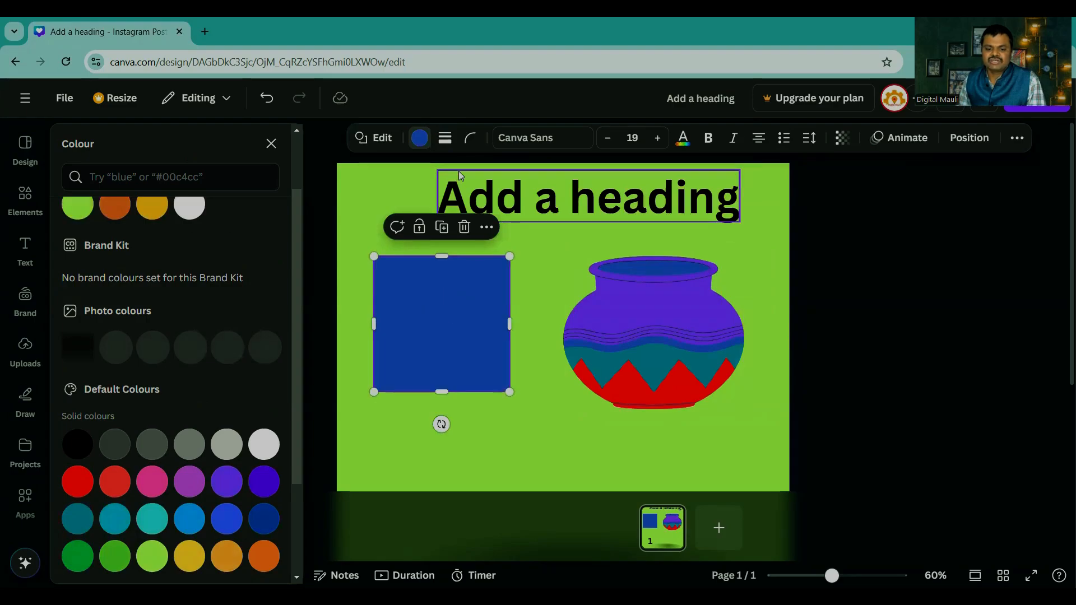
left_click(471, 137)
left_click_drag(397, 195, 370, 203)
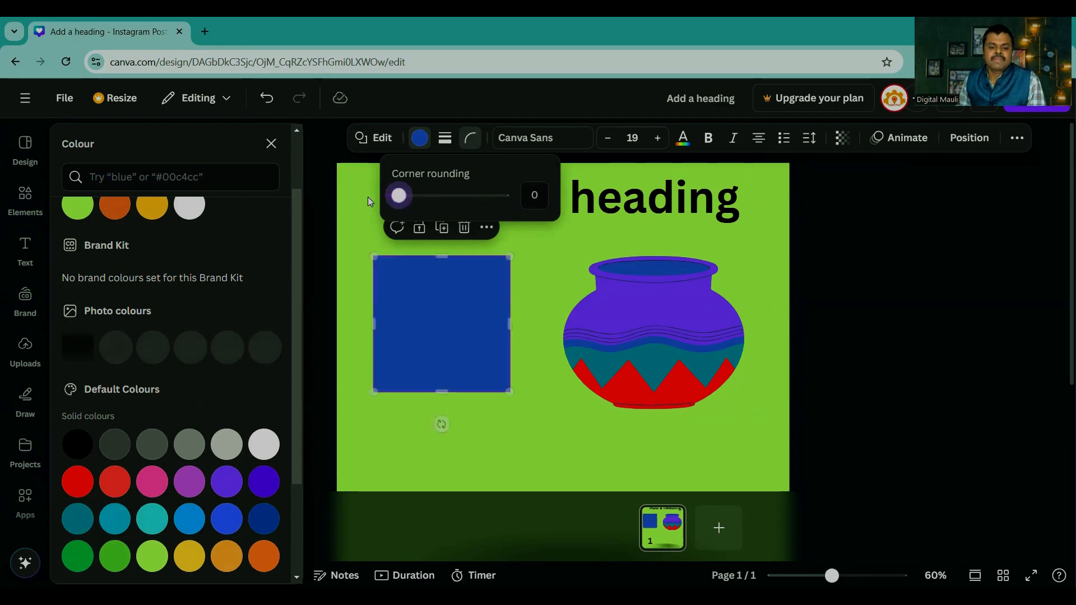
Step: Crop the pot inward from its upper-left corner, and extend the crop back to the whole pot
left_click(622, 320)
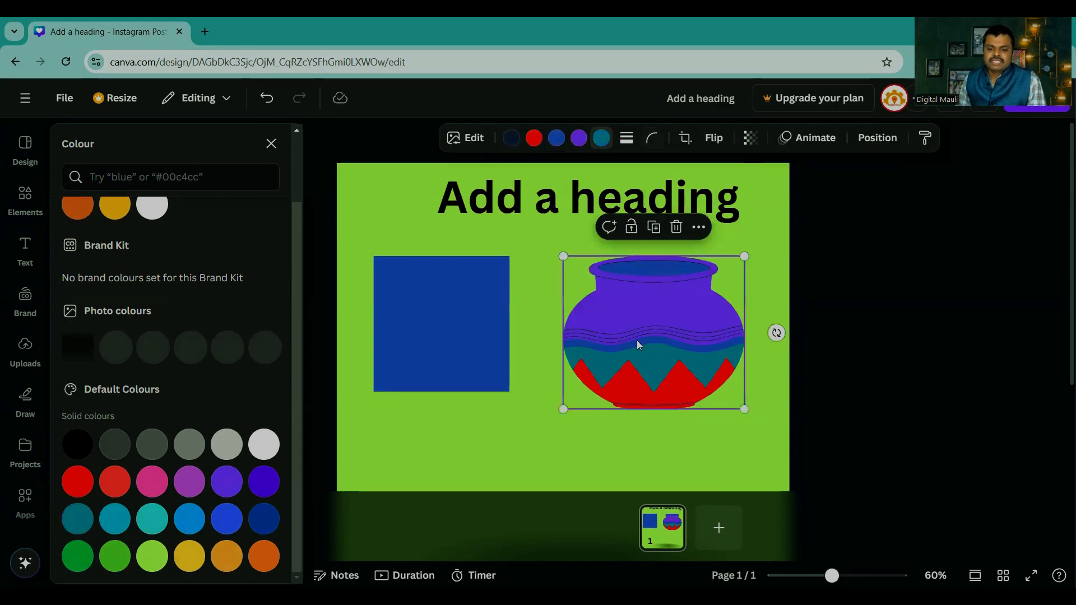
left_click(685, 138)
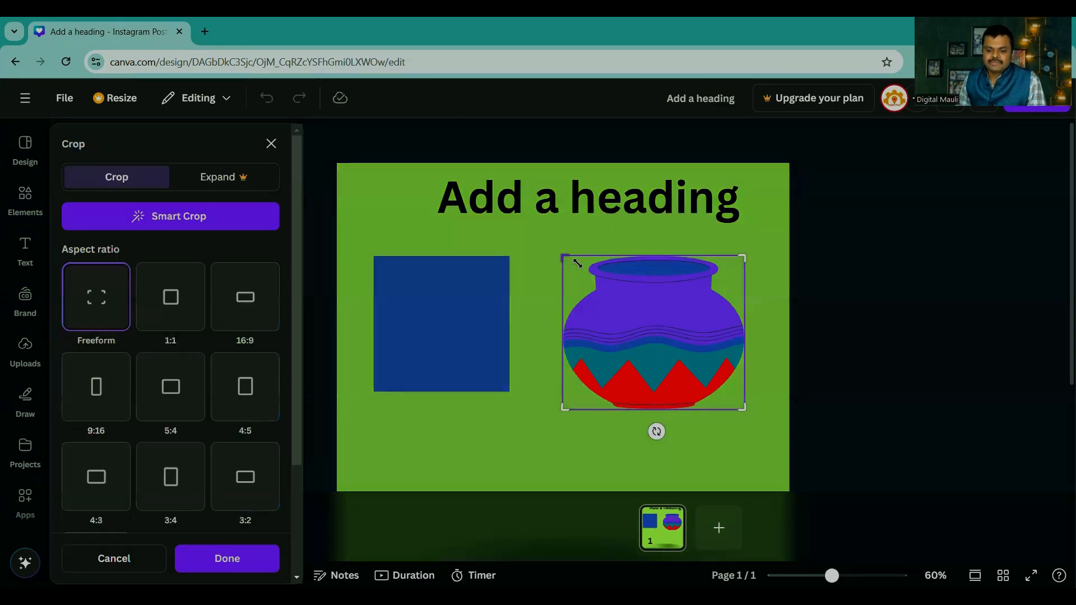
left_click_drag(565, 258, 626, 296)
left_click(856, 357)
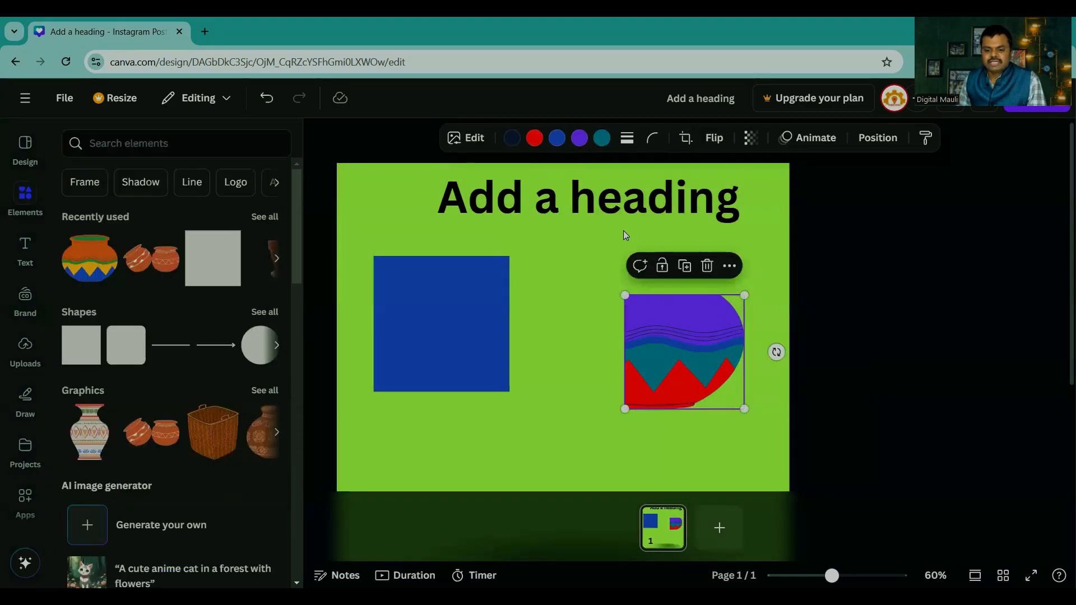
left_click(685, 138)
left_click_drag(628, 293, 541, 255)
left_click(825, 372)
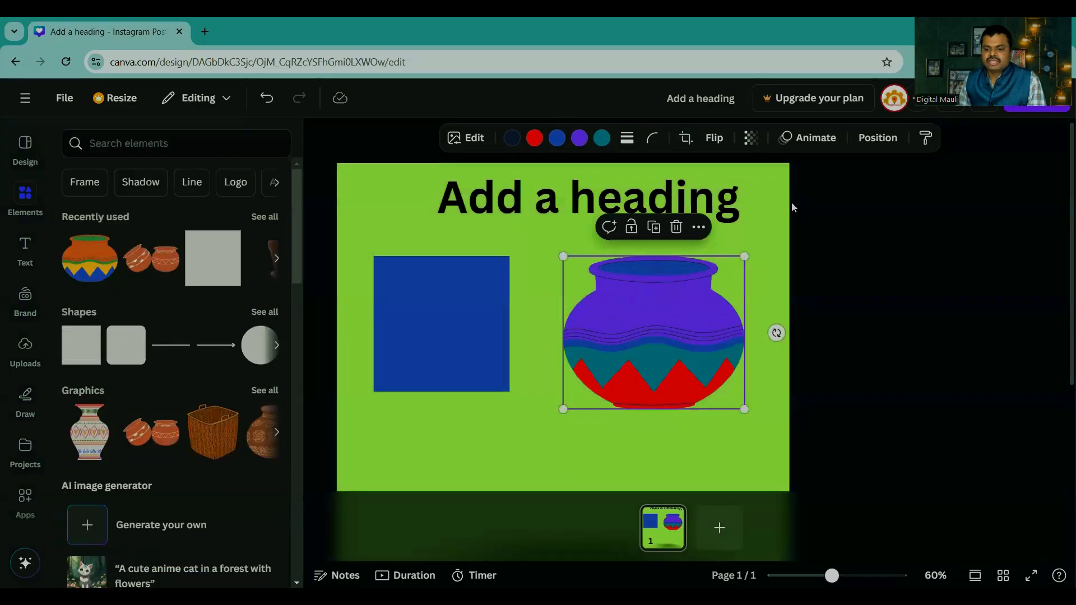
Step: Try flipping the pot horizontally and vertically, and return it to its upright orientation
left_click(716, 140)
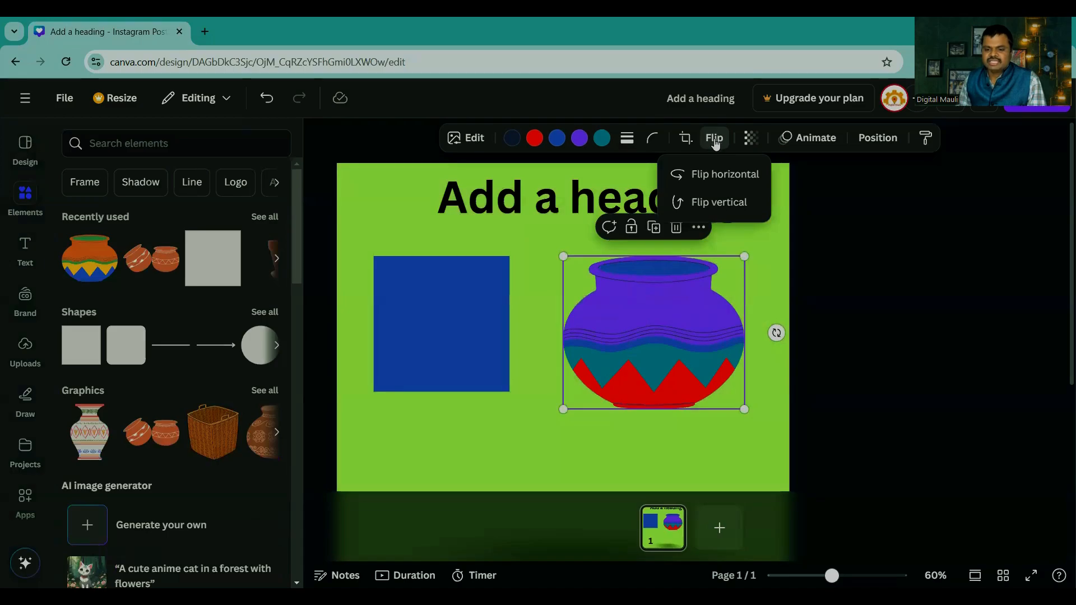
left_click(703, 178)
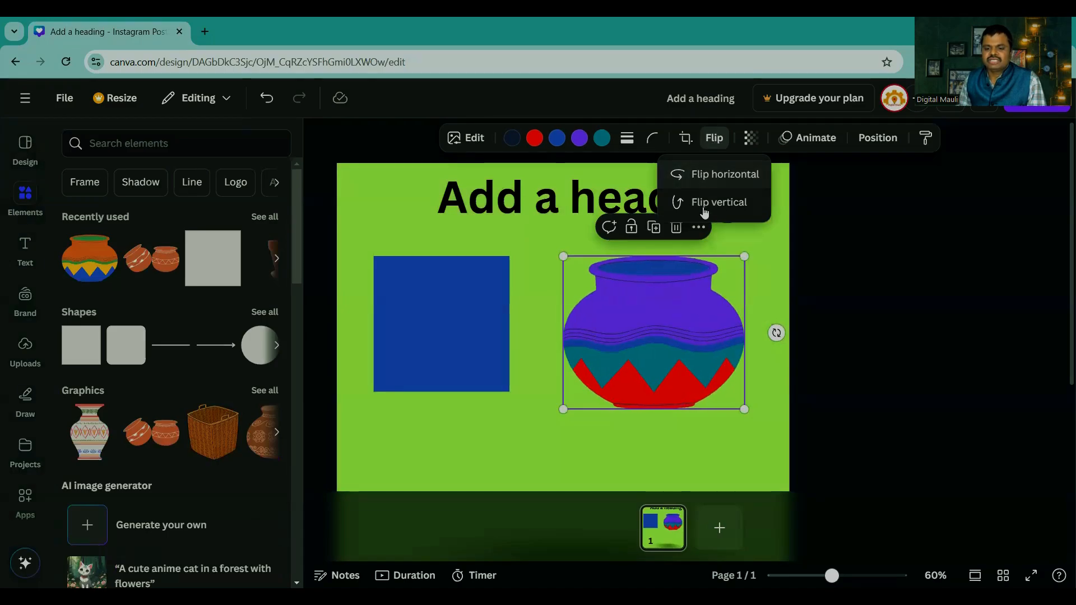
left_click(704, 200)
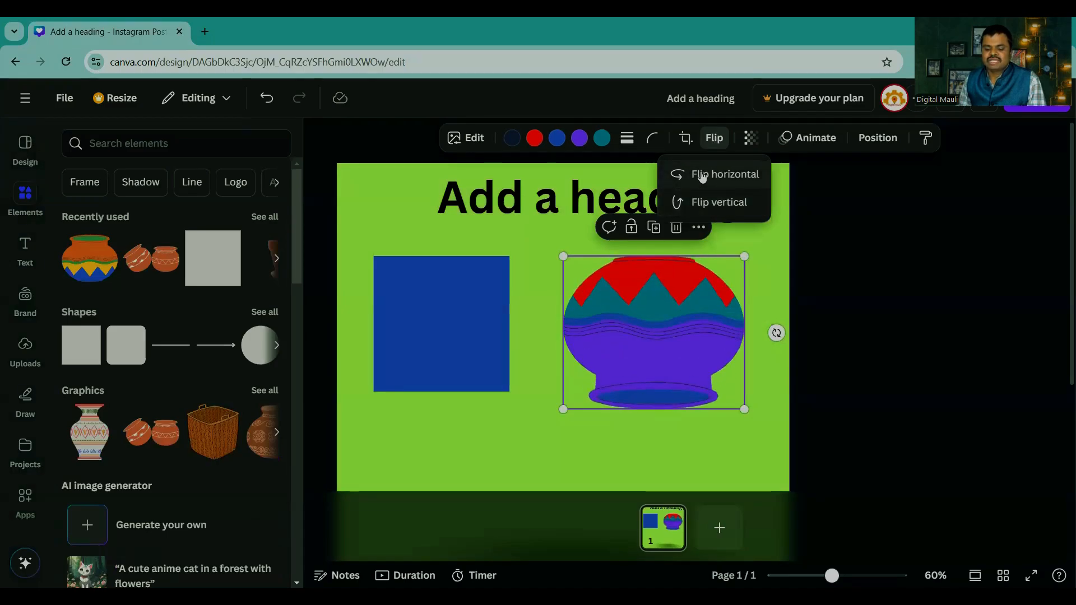
left_click(704, 175)
left_click(701, 203)
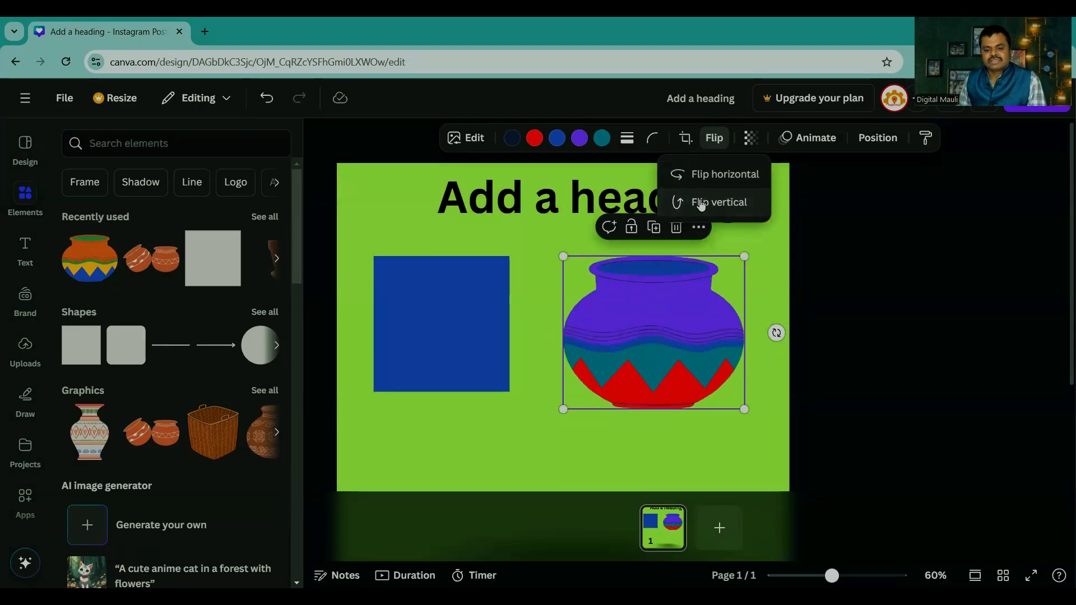
left_click(851, 292)
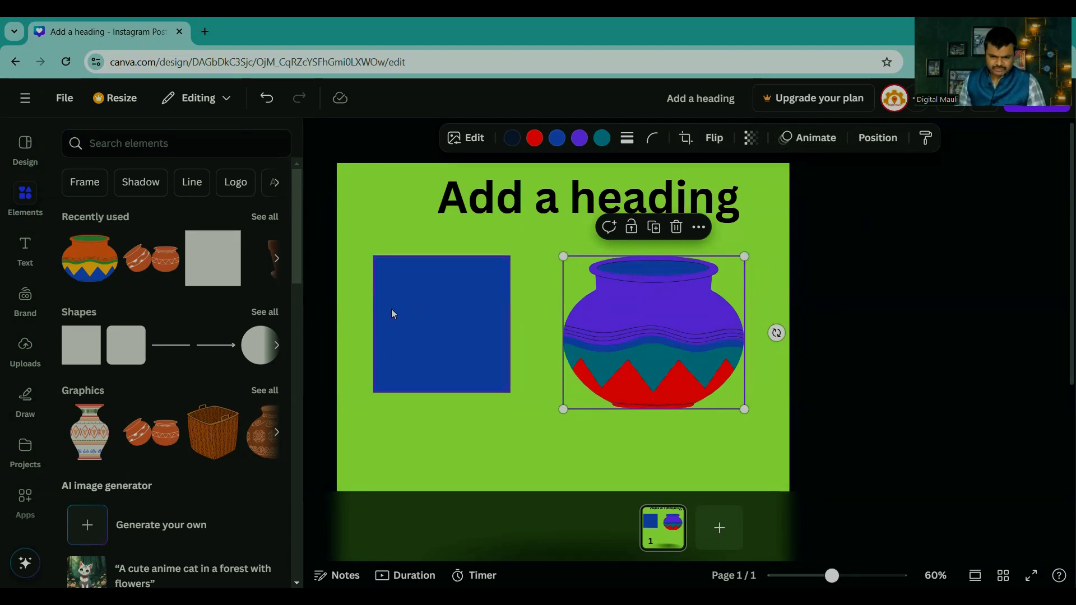
Step: Browse the default text styles and the ready-made font combinations in the text library
left_click(34, 249)
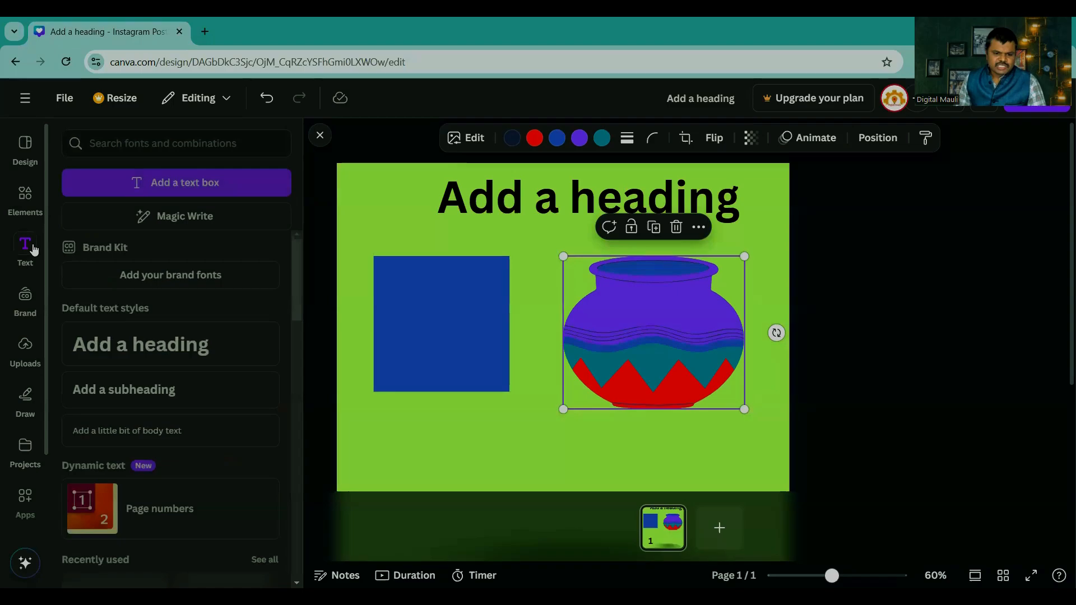
left_click(533, 206)
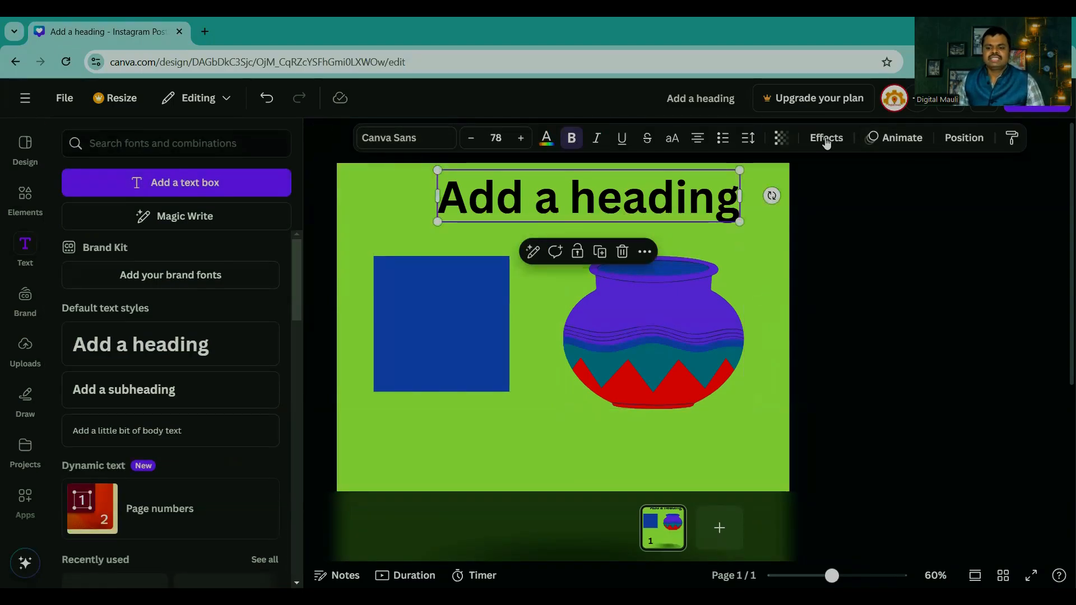
left_click(641, 333)
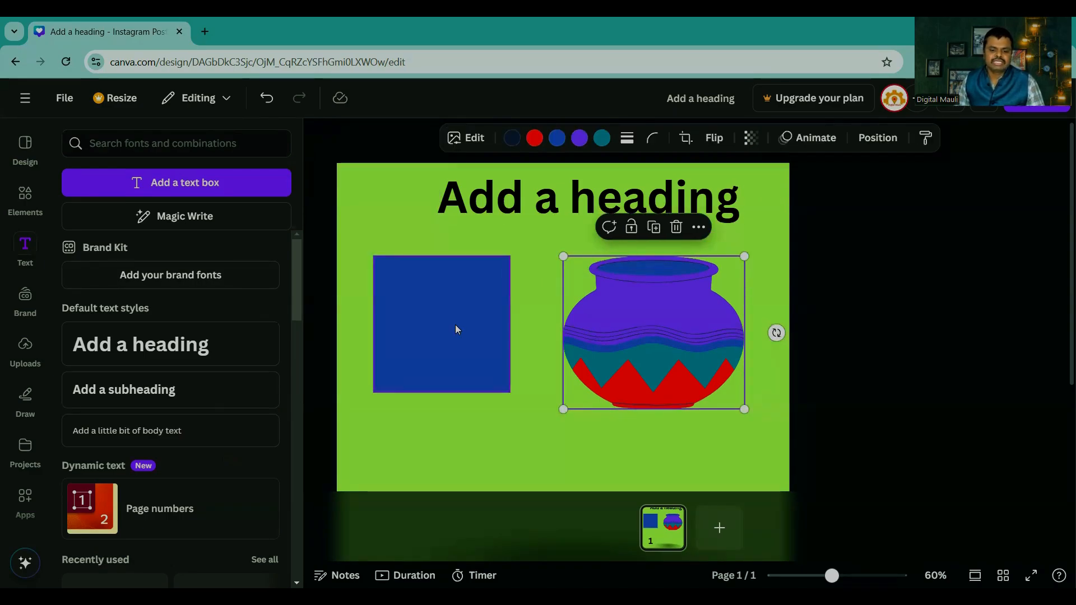
scroll(128, 359, "down", 10)
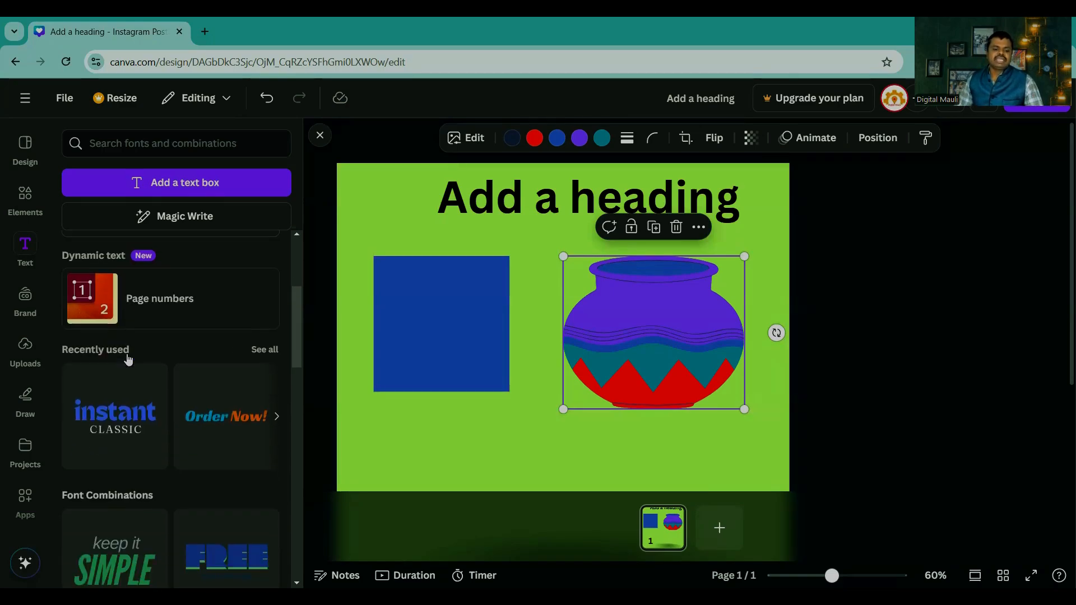
scroll(150, 364, "down", 3)
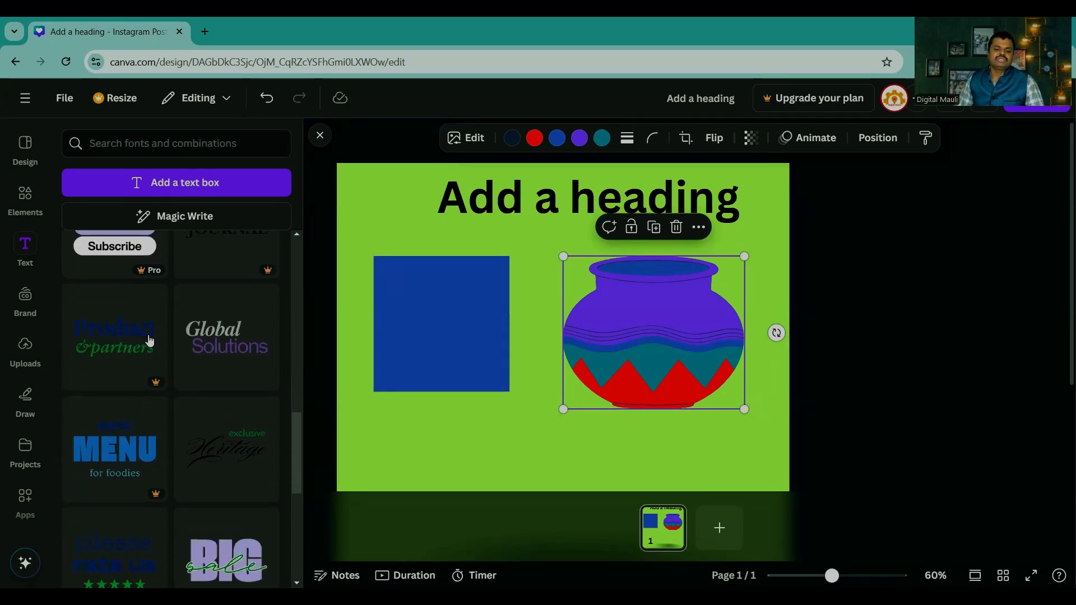
left_click(25, 246)
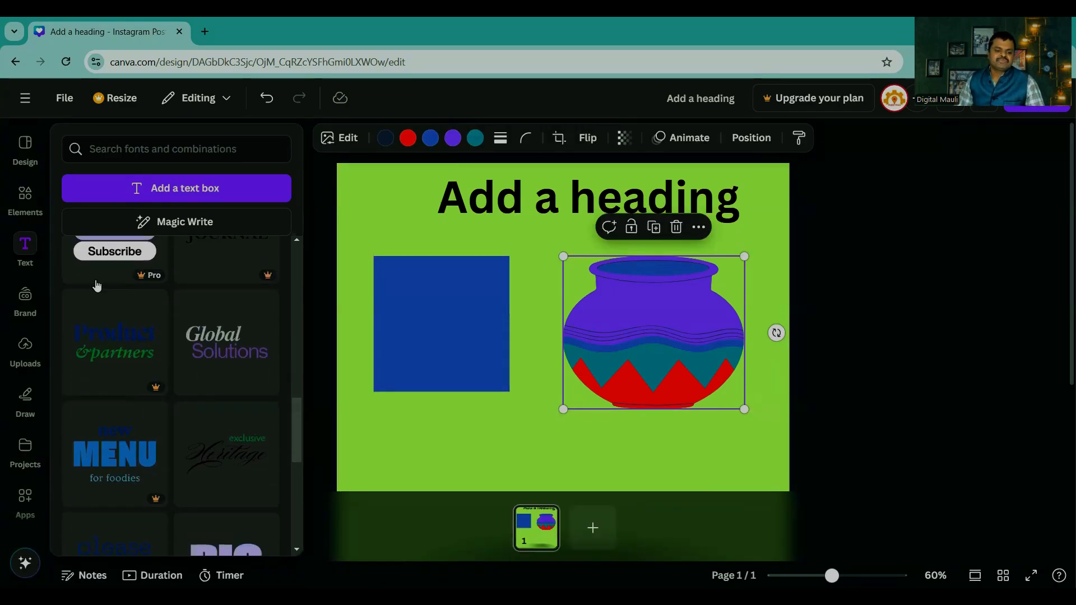
scroll(153, 308, "down", 8)
scroll(166, 344, "down", 10)
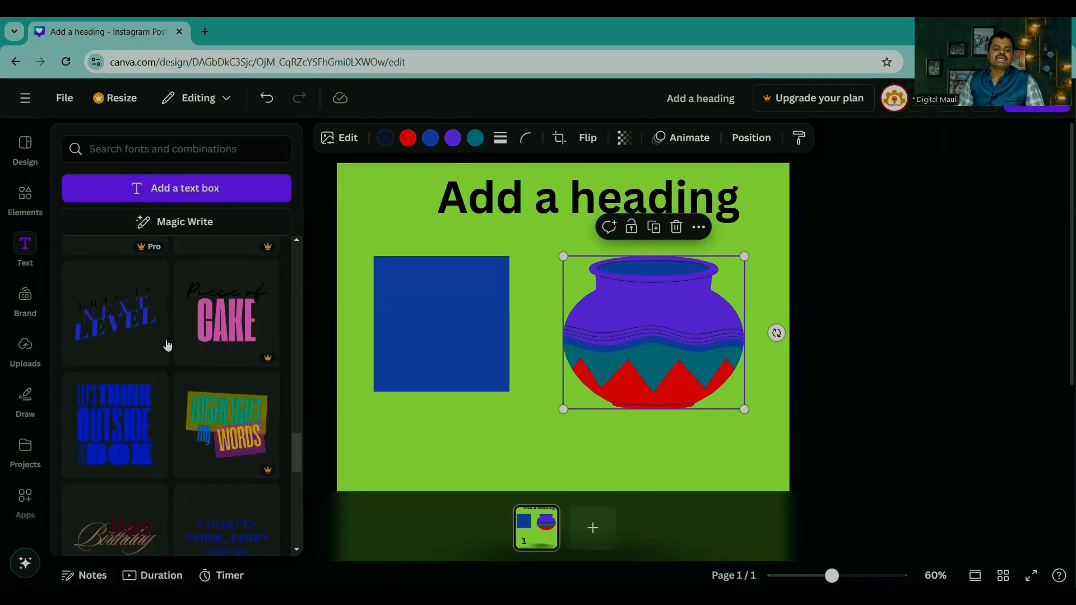
scroll(170, 342, "down", 4)
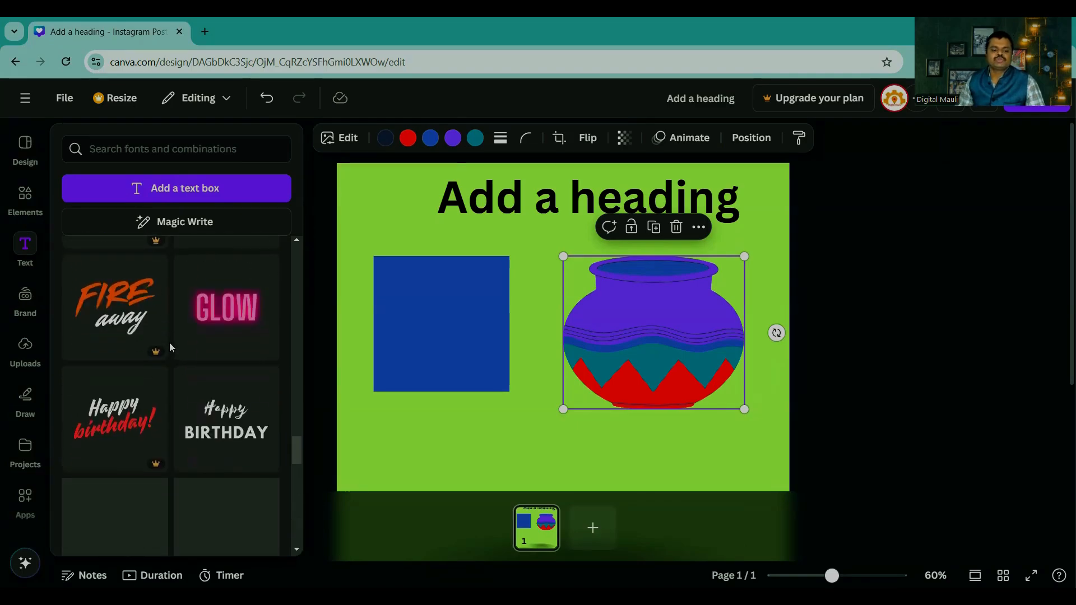
Step: Try to add the premium "FIRE away" font combination, dismiss the upgrade offer, and look through the remaining combinations
left_click(109, 300)
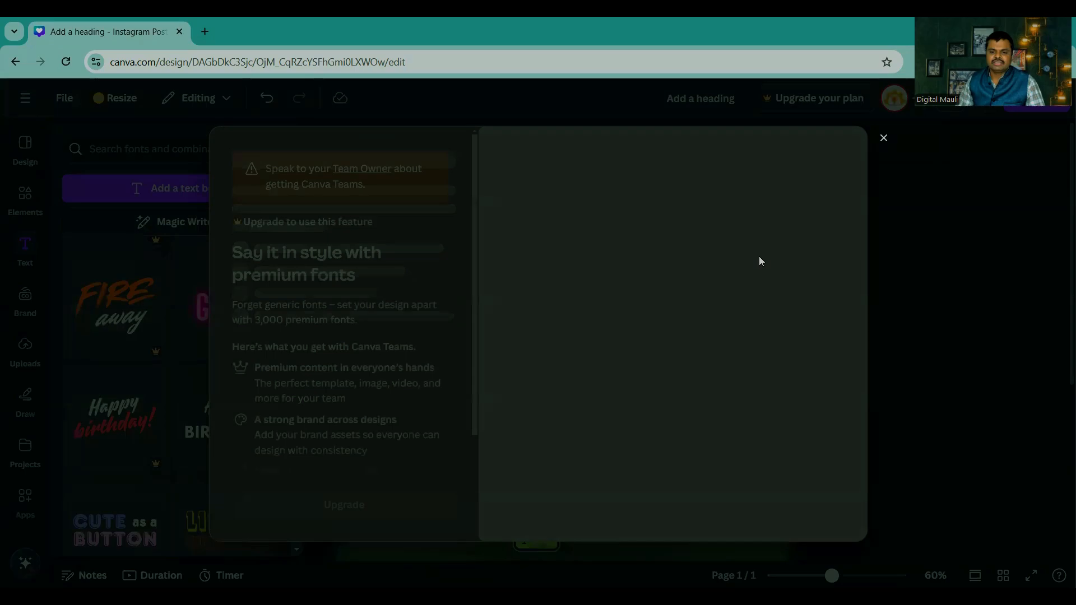
left_click(882, 136)
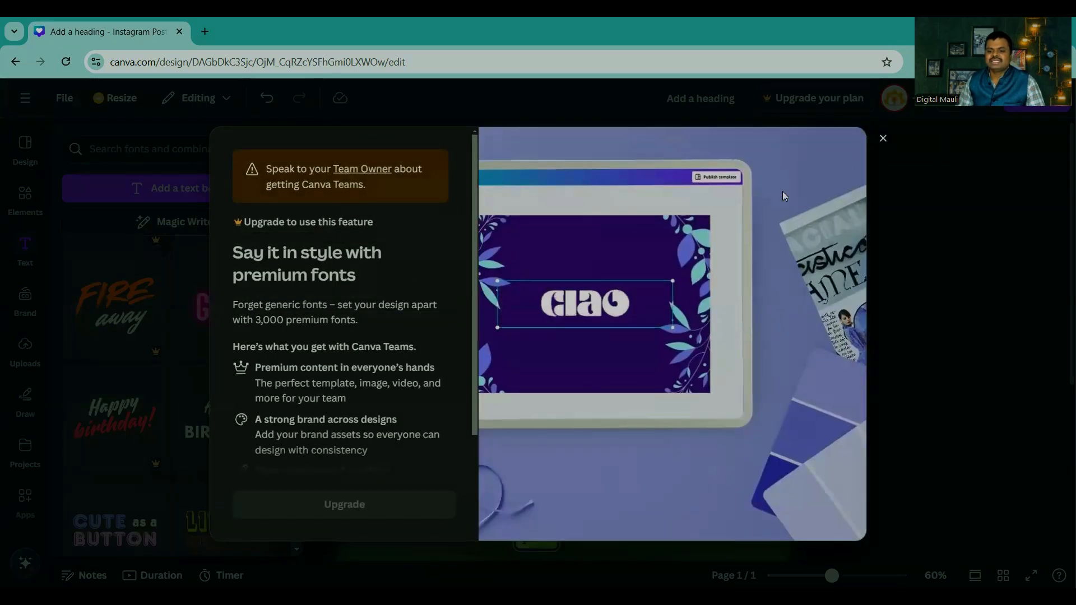
scroll(196, 338, "down", 5)
scroll(196, 337, "down", 8)
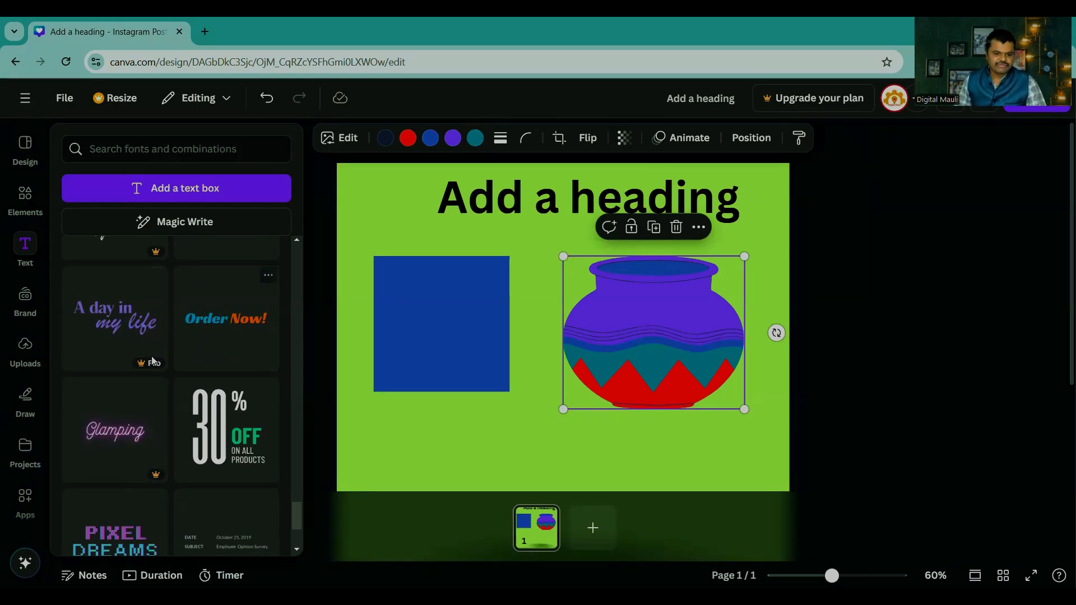
scroll(142, 362, "down", 3)
scroll(142, 362, "down", 3)
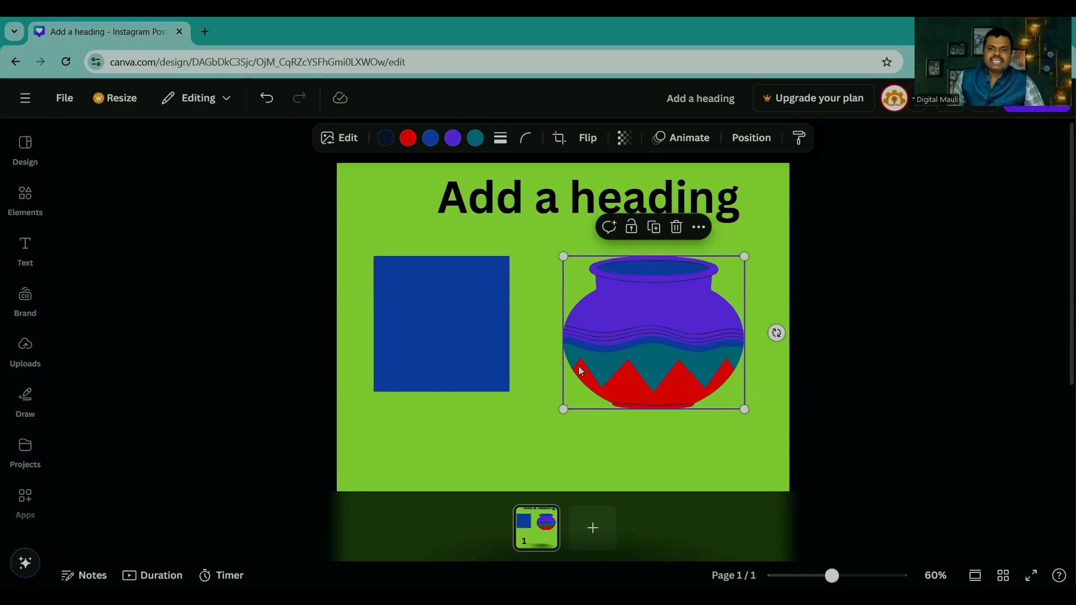
Step: Delete the blue square, the pot and the heading so that only the green page background remains
left_click(870, 359)
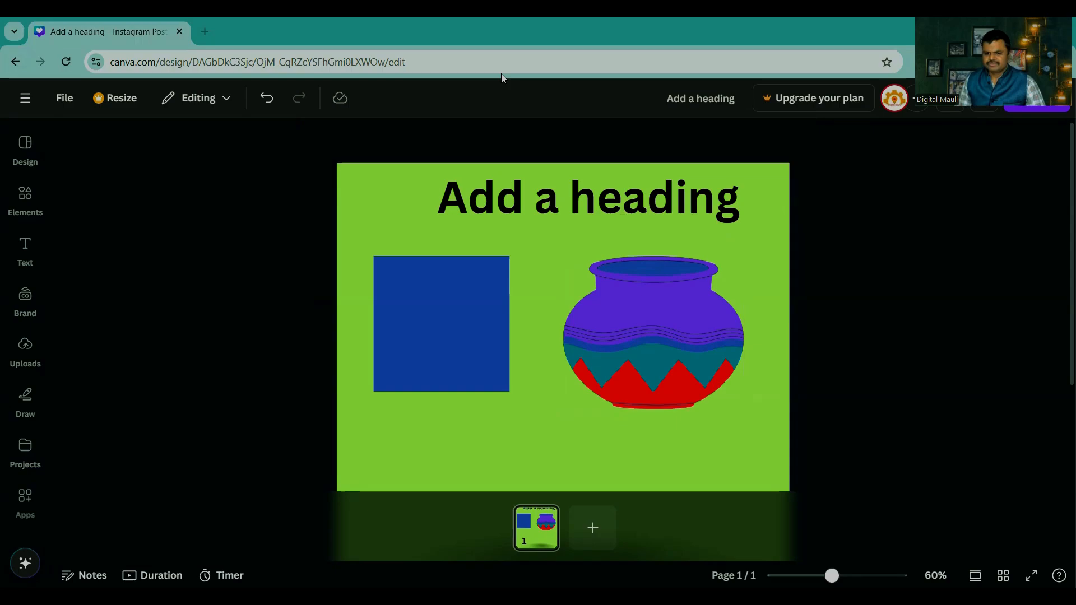
left_click_drag(442, 334, 214, 330)
left_click(657, 343)
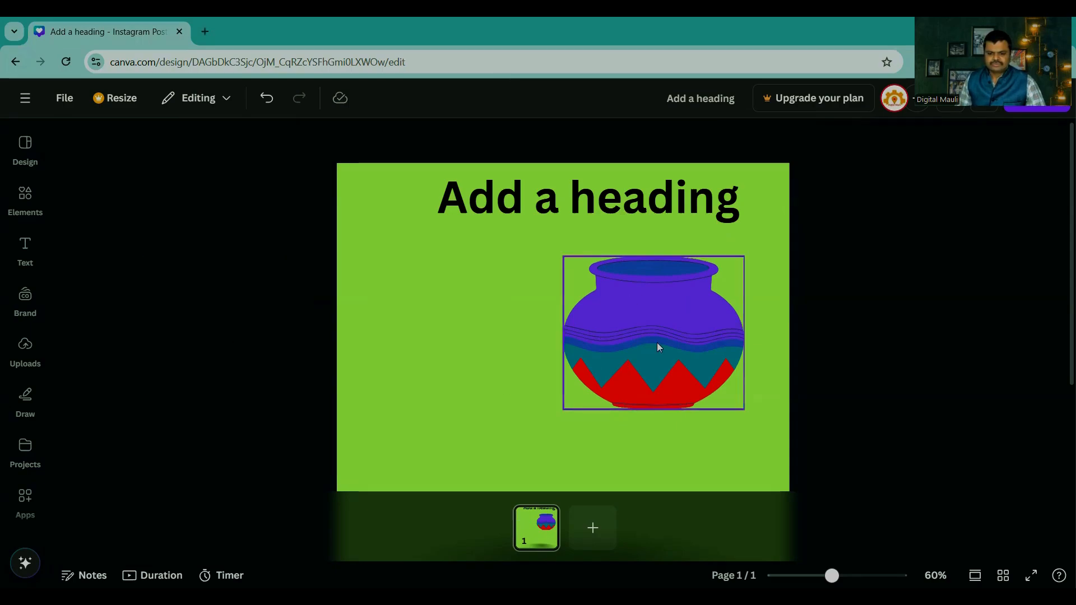
key("Delete")
left_click(159, 343)
key("Delete")
left_click(470, 202)
key("Delete")
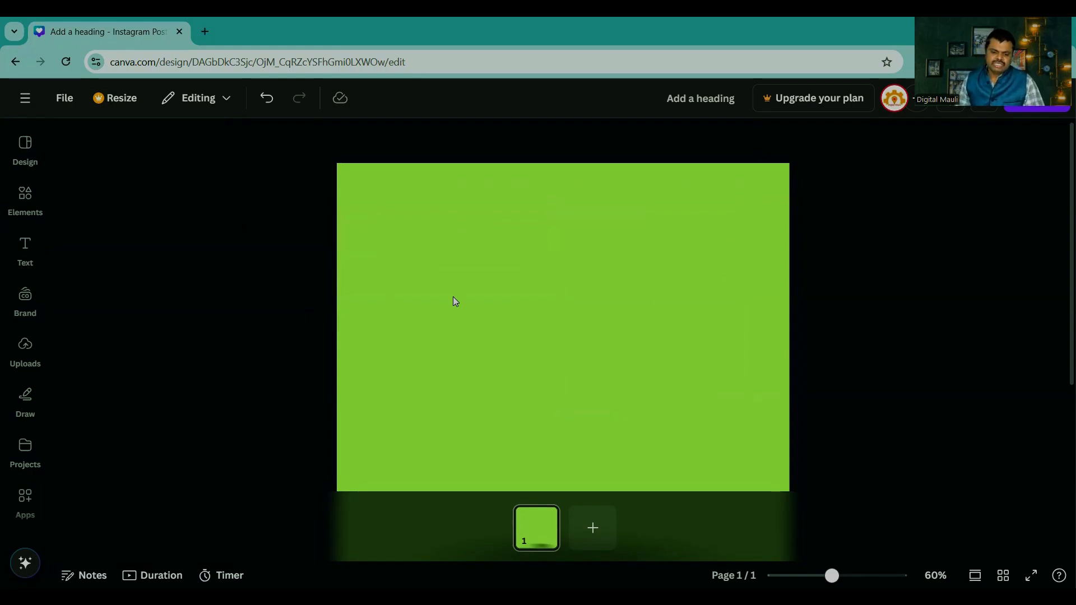
left_click(501, 426)
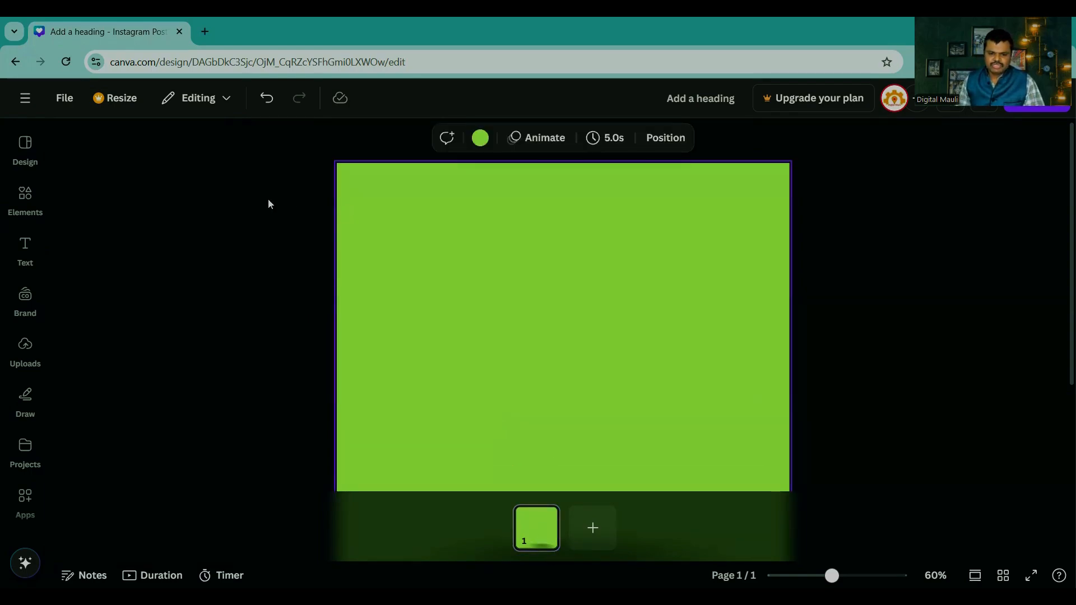
left_click_drag(262, 196, 761, 485)
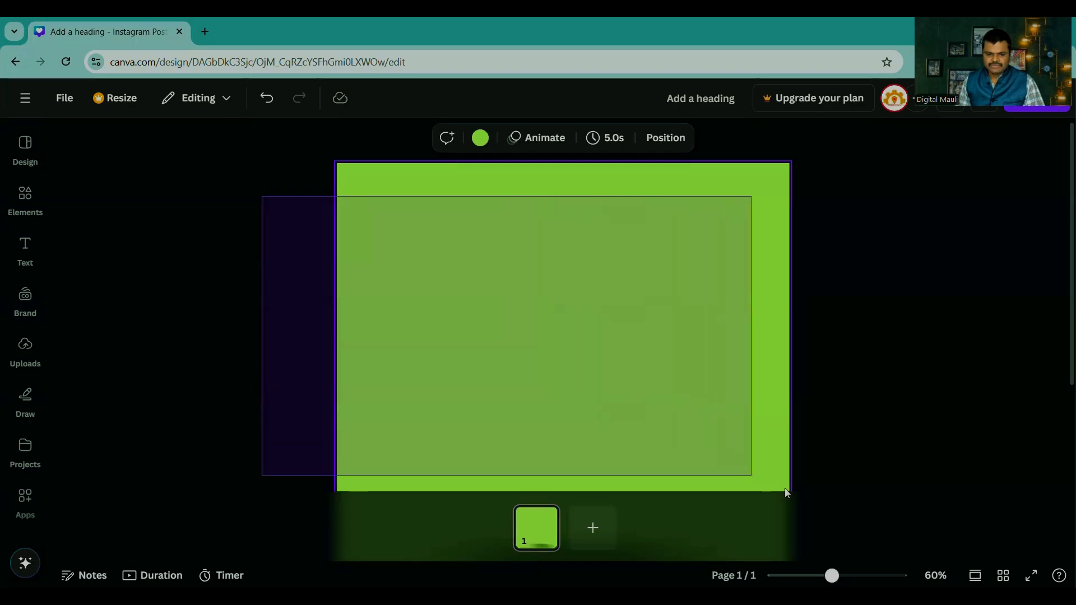
left_click_drag(272, 185, 760, 449)
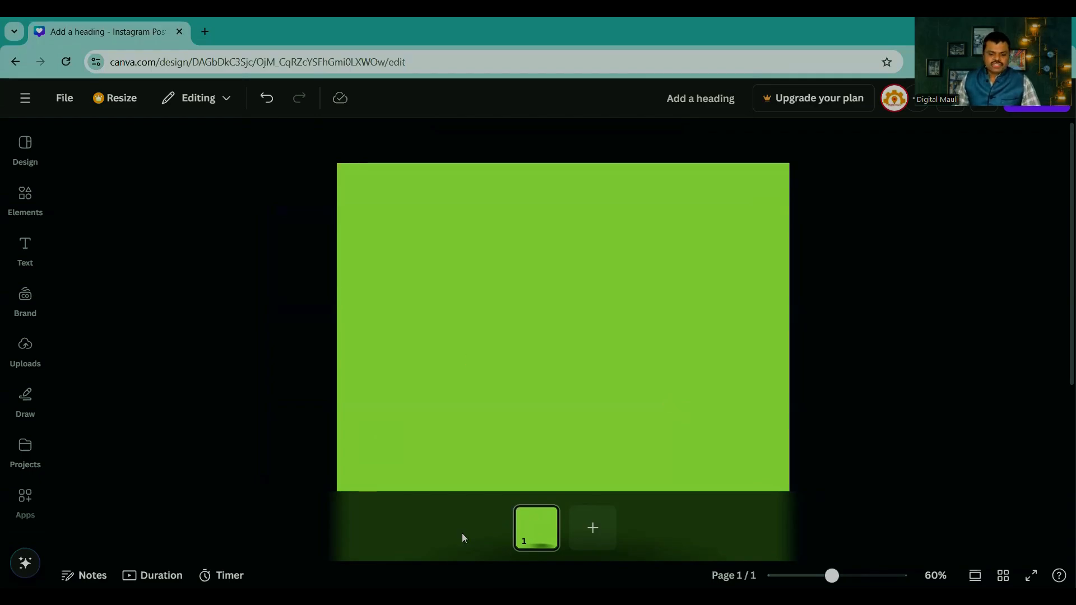
Step: Examine the previously uploaded images and the Brand Templates and Brand Kit options
left_click(25, 347)
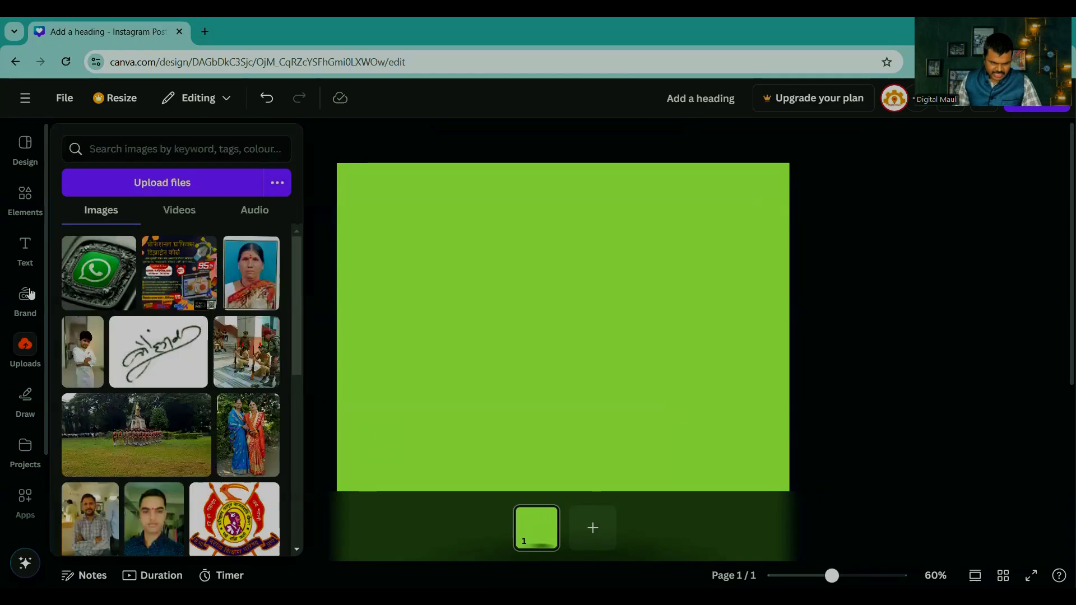
left_click(25, 299)
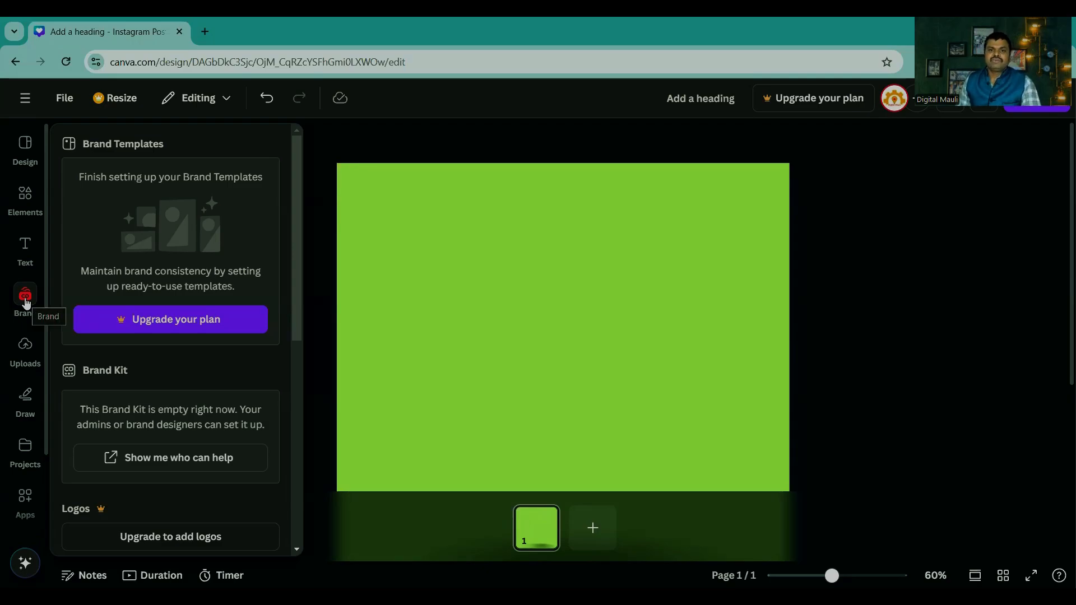
left_click(24, 347)
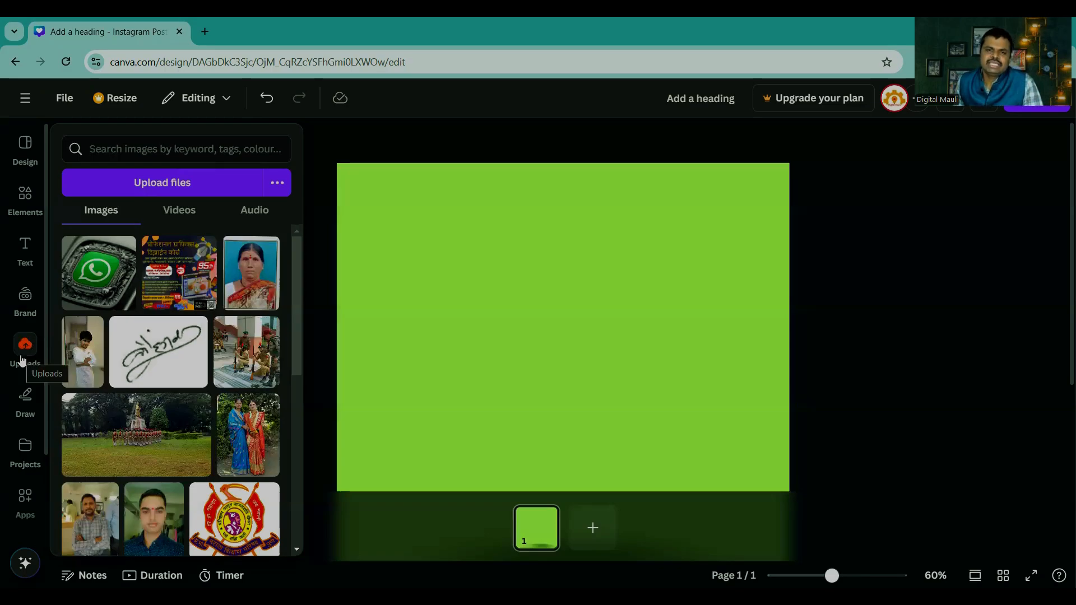
left_click(21, 361)
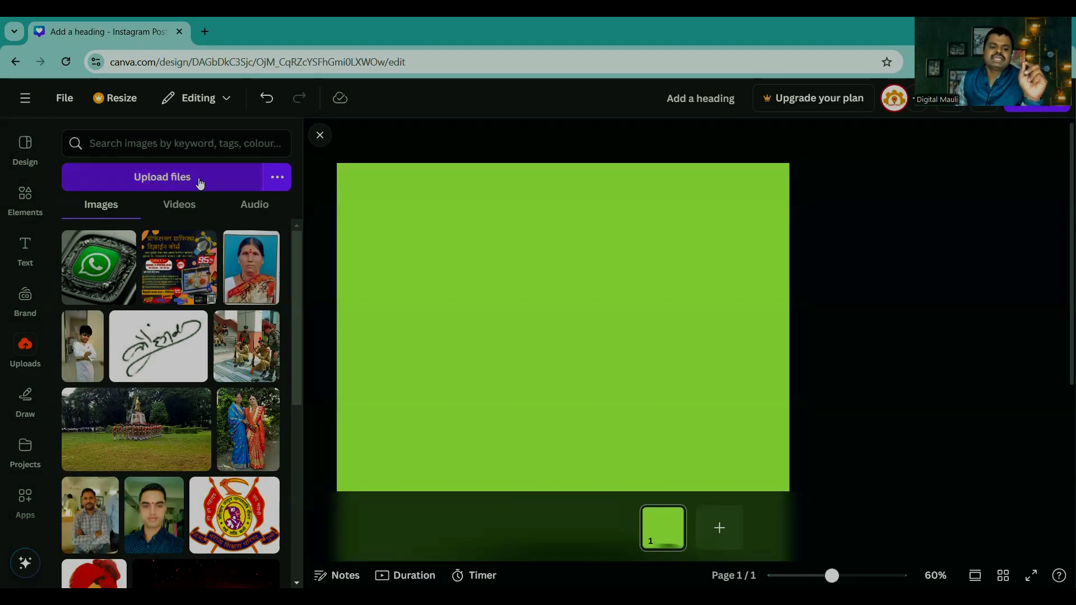
Step: Upload all six images from the Demo Images folder in Downloads
left_click(24, 350)
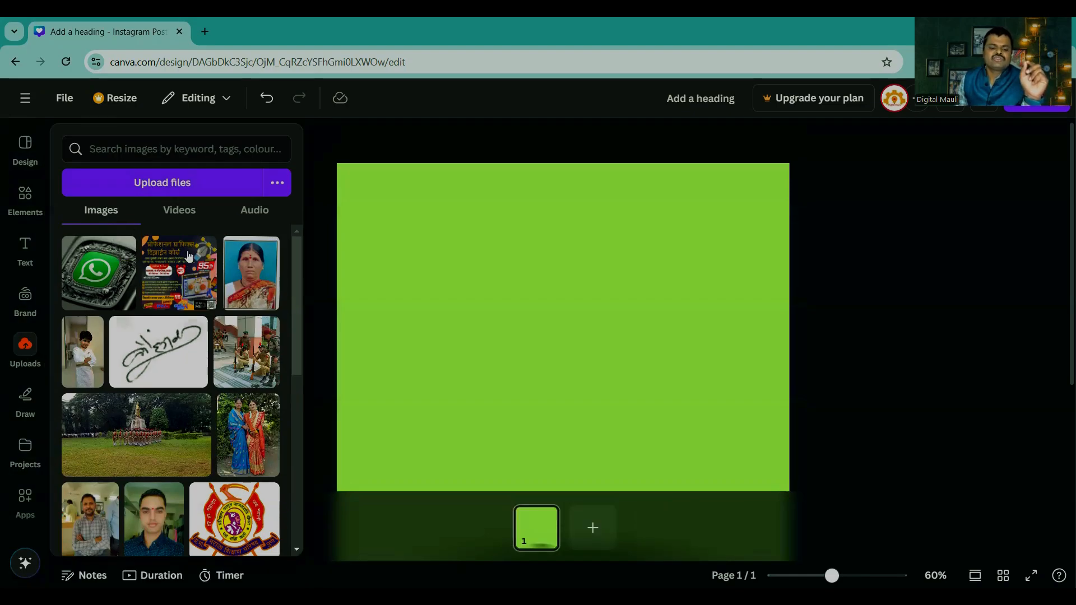
left_click(158, 182)
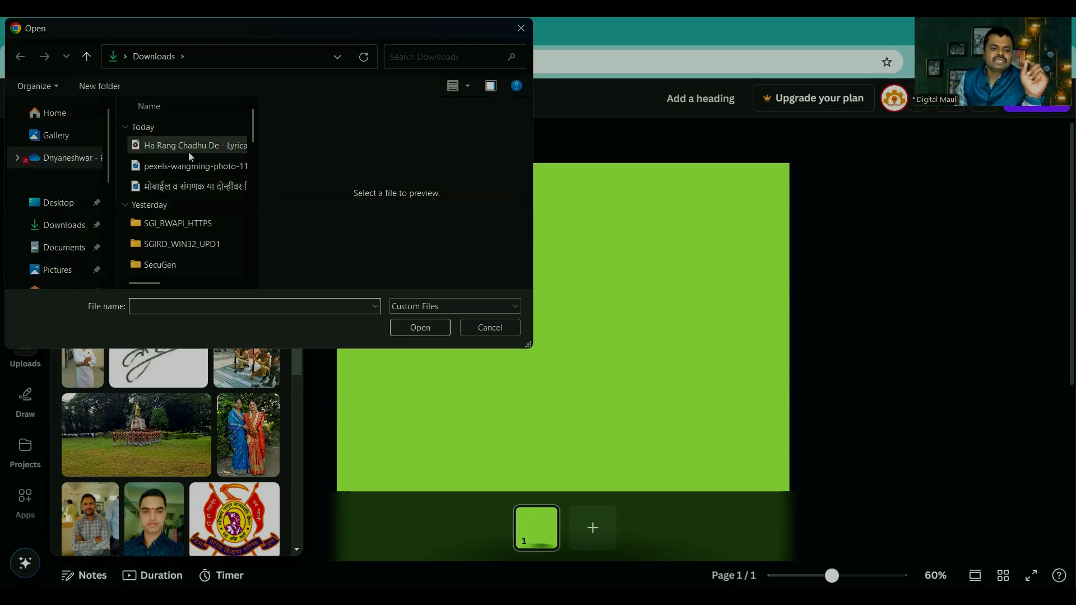
left_click(177, 187)
scroll(168, 207, "down", 2)
scroll(159, 210, "down", 3)
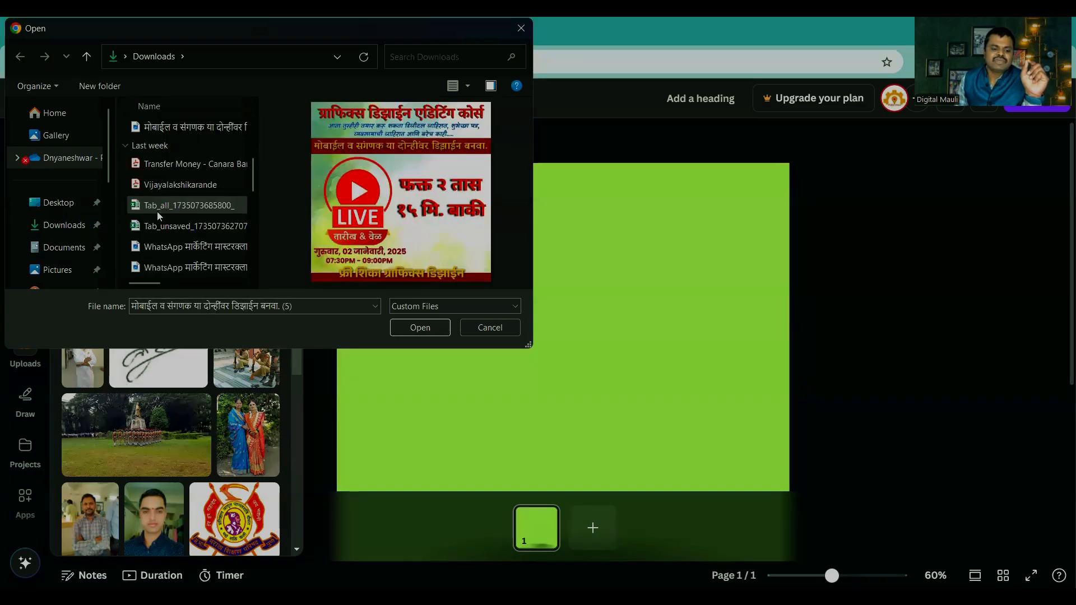
double_click(155, 224)
scroll(160, 212, "up", 1)
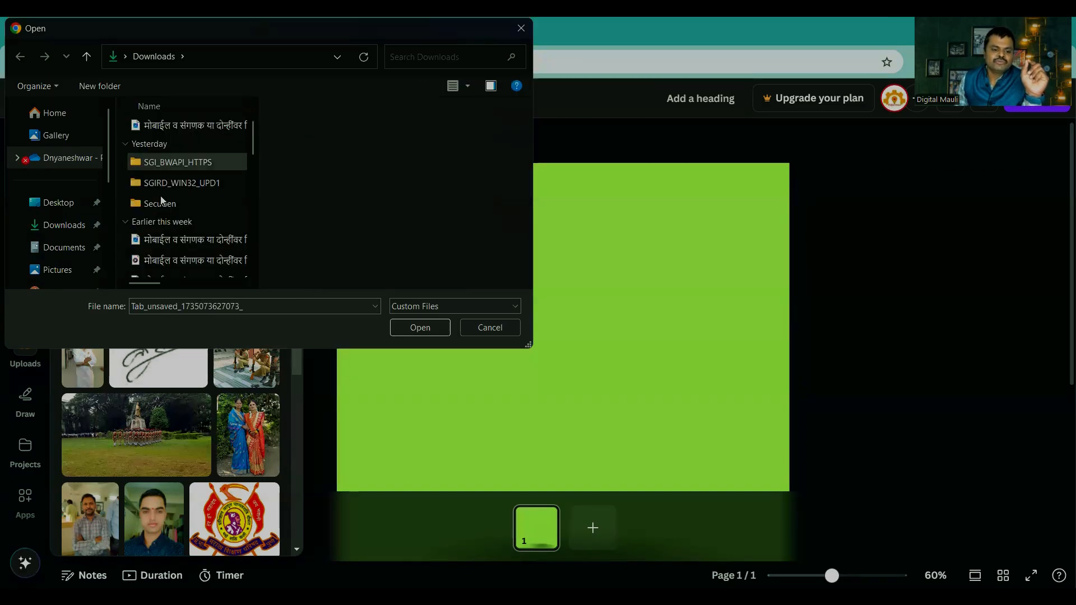
scroll(159, 210, "down", 5)
double_click(157, 268)
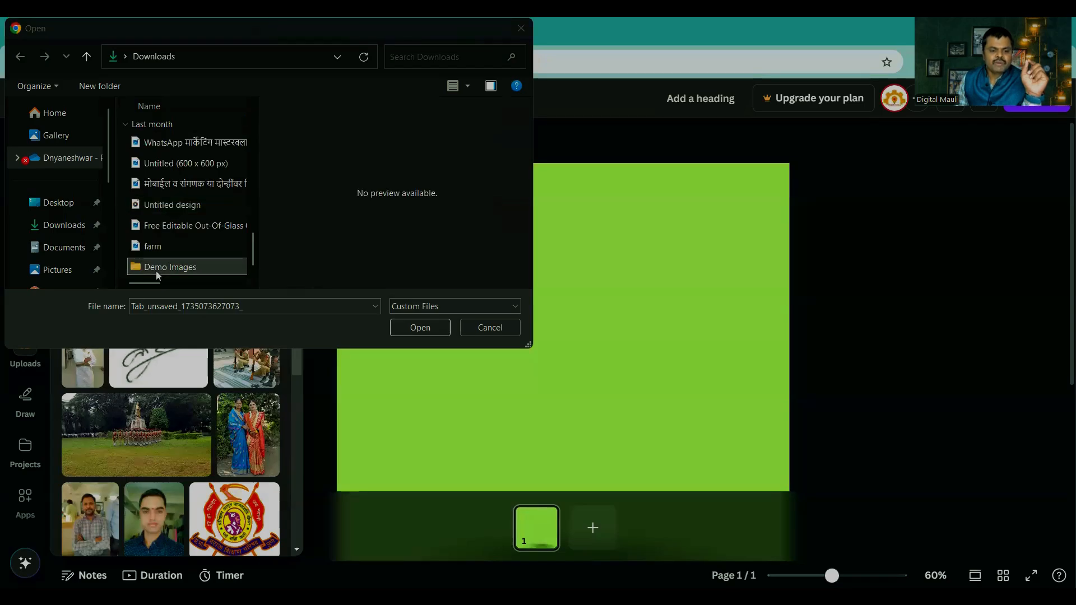
left_click(176, 146)
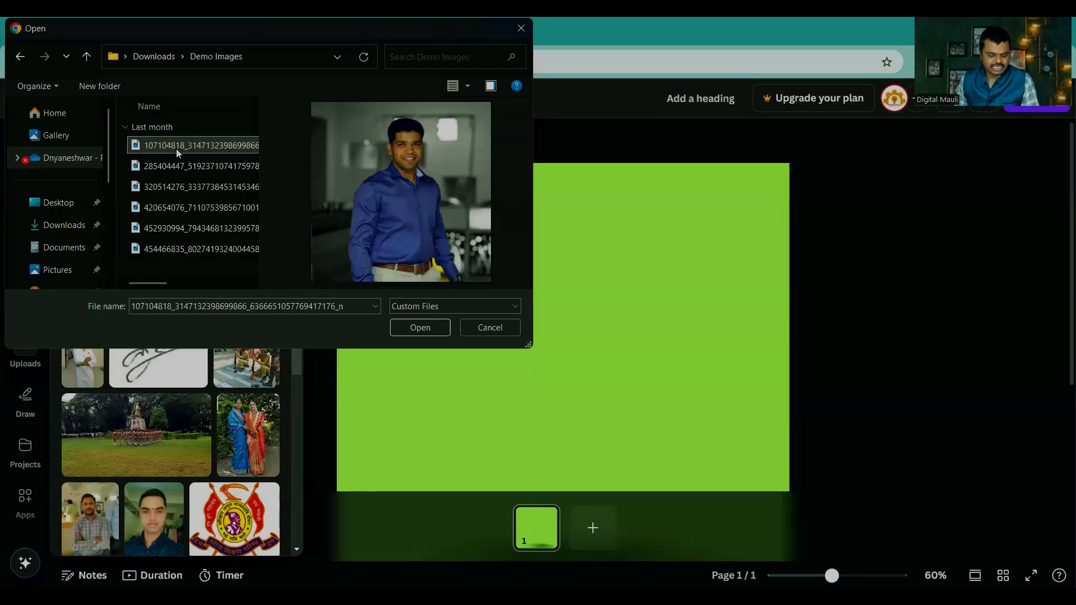
left_click(168, 250, "shift")
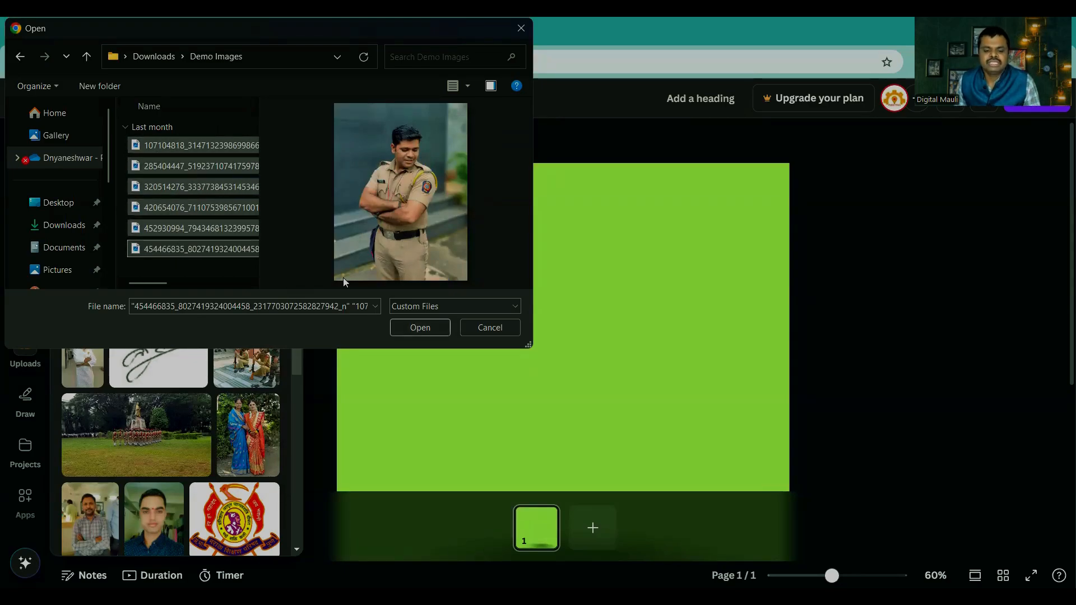
left_click(421, 328)
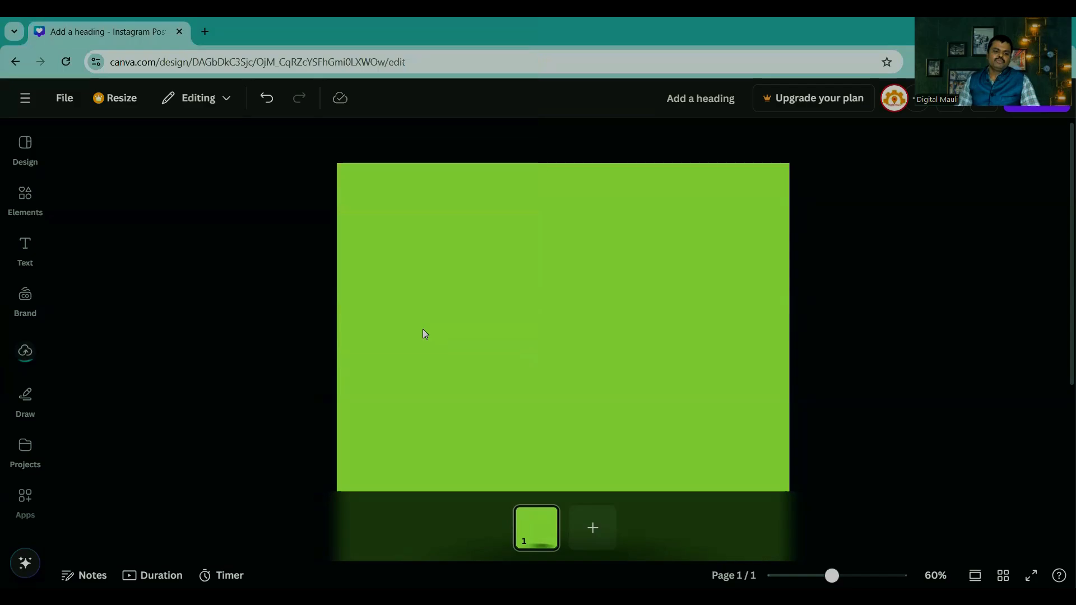
Step: Place the first uploaded photo of the man in uniform on the page and enlarge it to the page's upper edge
left_click(36, 365)
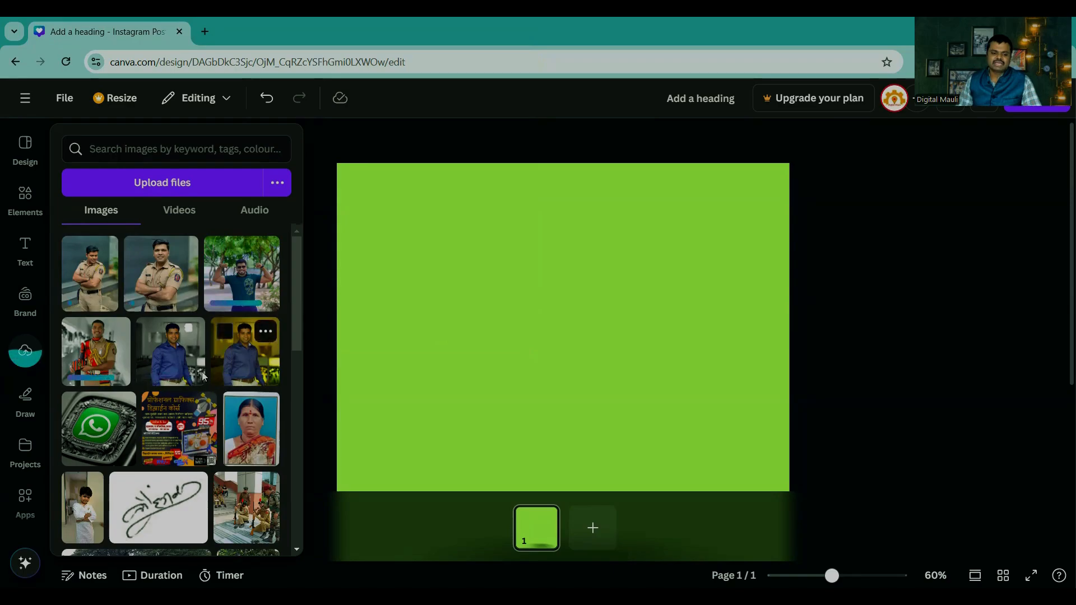
left_click(102, 277)
left_click_drag(530, 344, 529, 270)
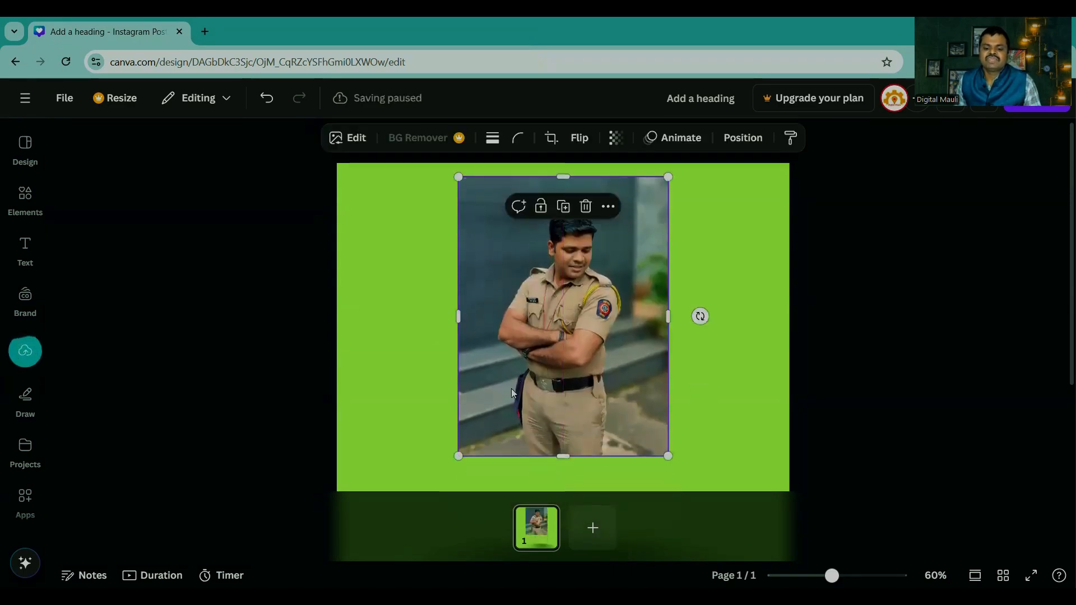
left_click_drag(459, 465, 439, 488)
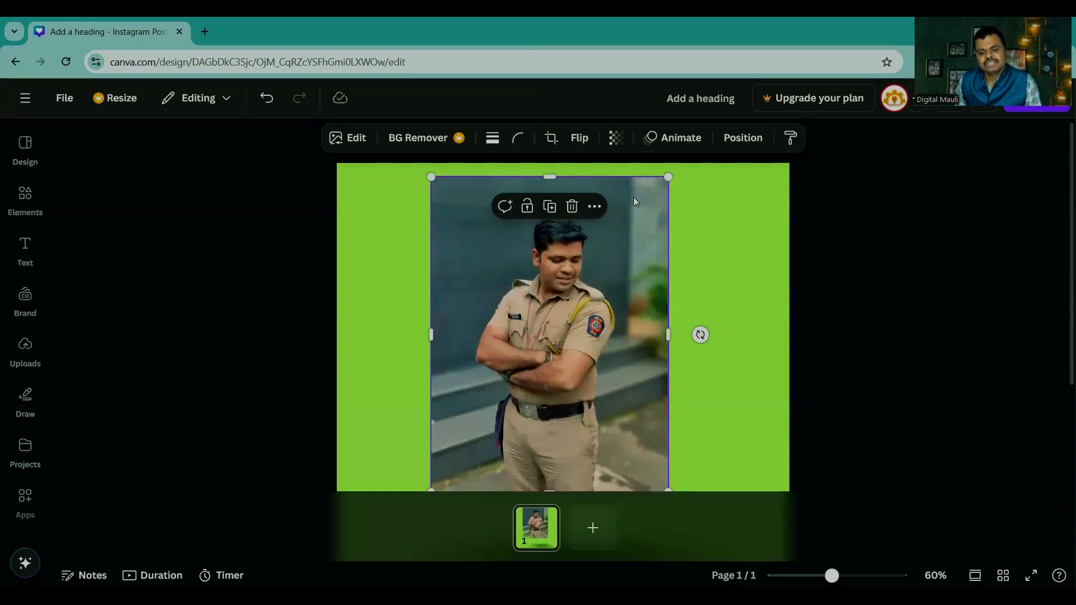
left_click_drag(668, 178, 678, 163)
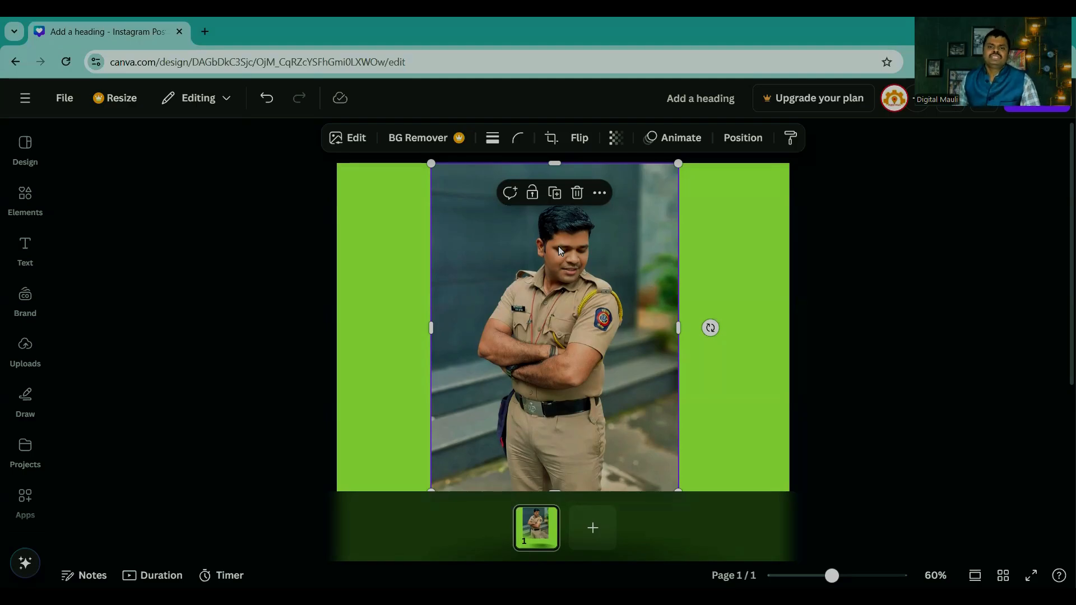
Step: Look through the uploaded images, videos and audio files
left_click(22, 353)
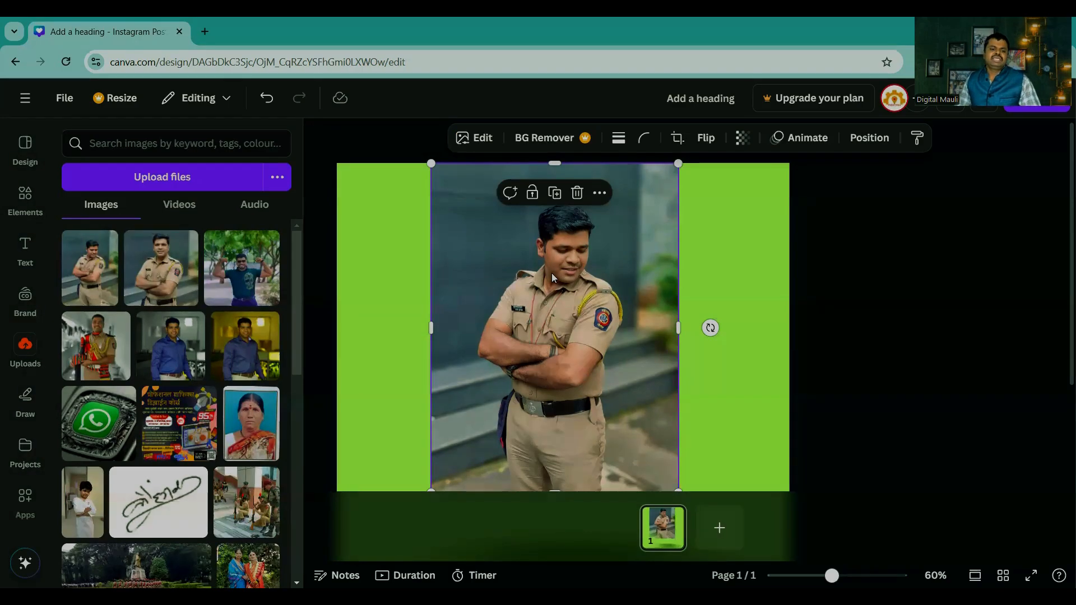
left_click(181, 206)
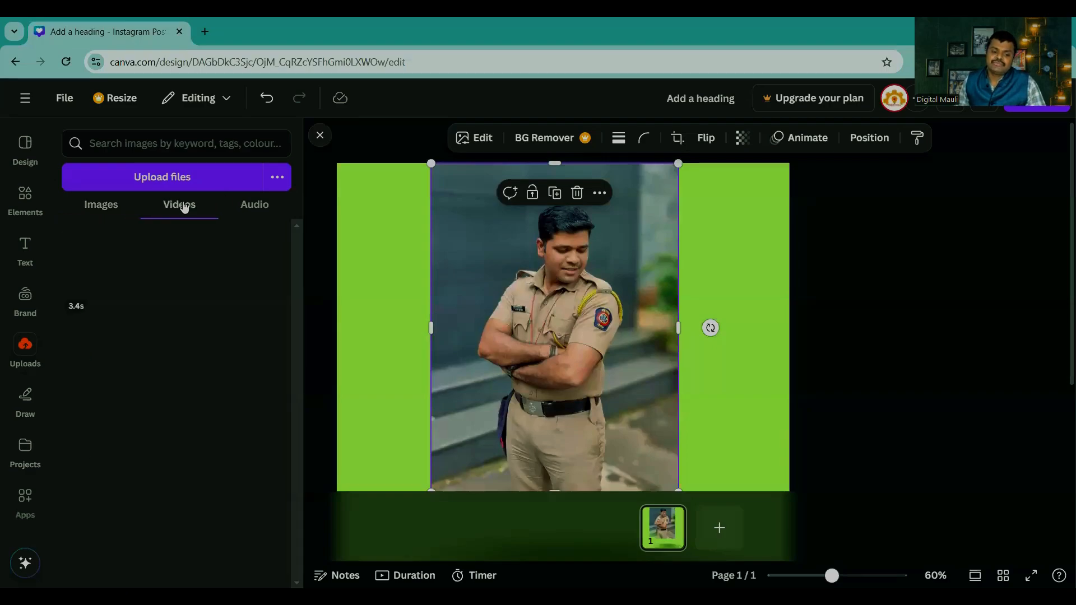
left_click(254, 207)
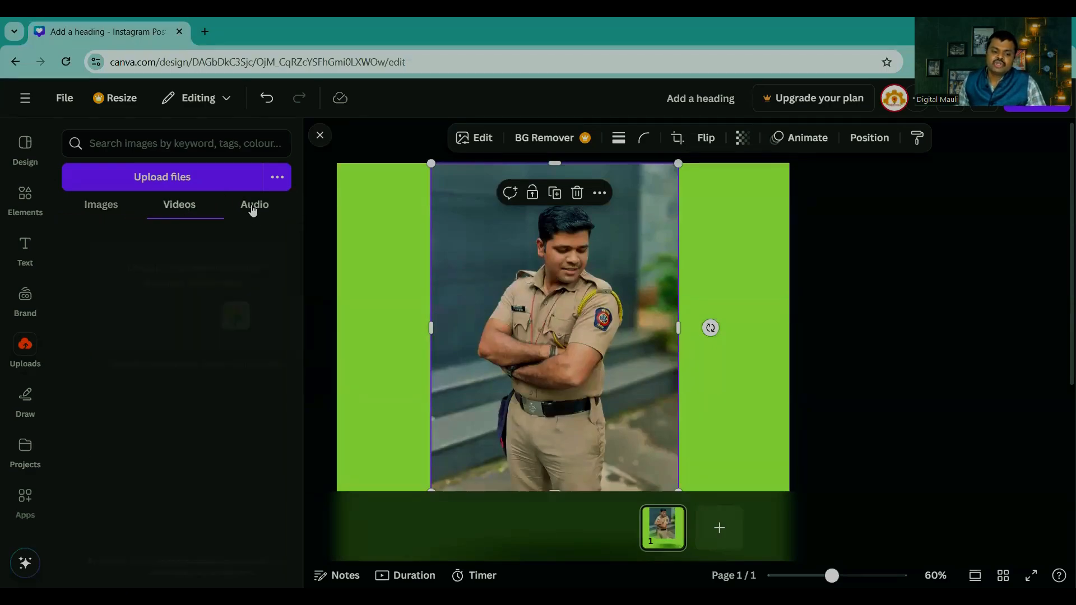
left_click(180, 207)
left_click(101, 206)
left_click(150, 208)
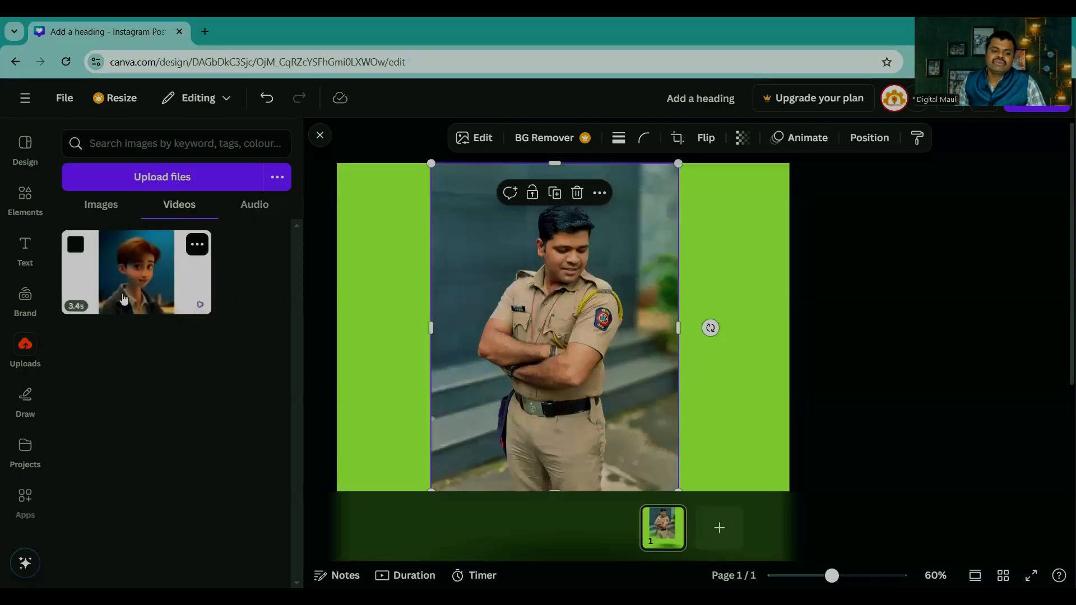
Step: Try the uploaded 3.4 s video over the photo, and take it off the page again
left_click(136, 262)
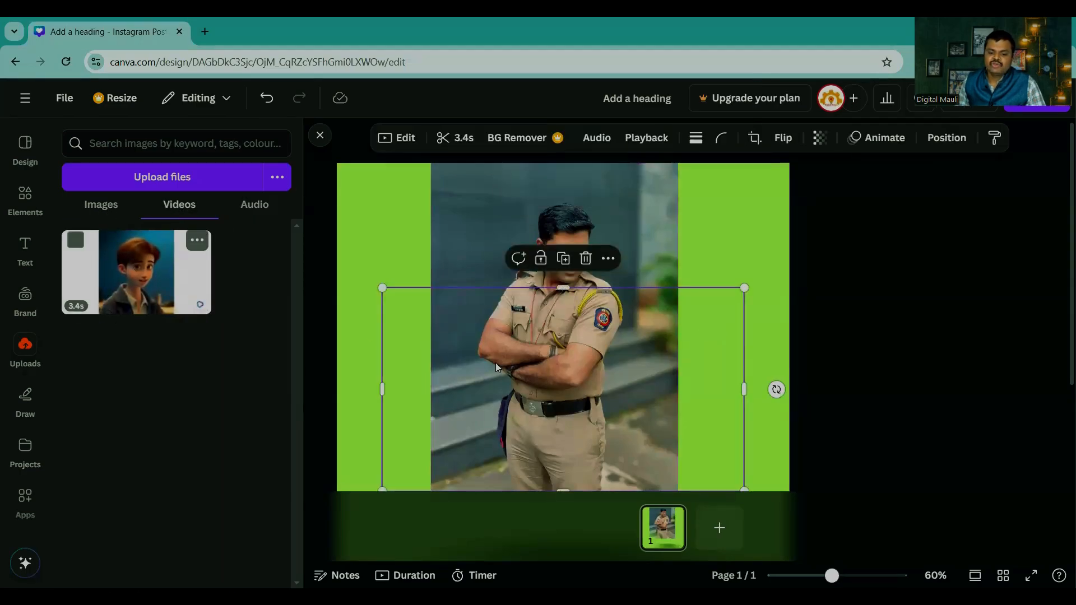
left_click_drag(514, 388, 509, 299)
left_click_drag(453, 393, 453, 393)
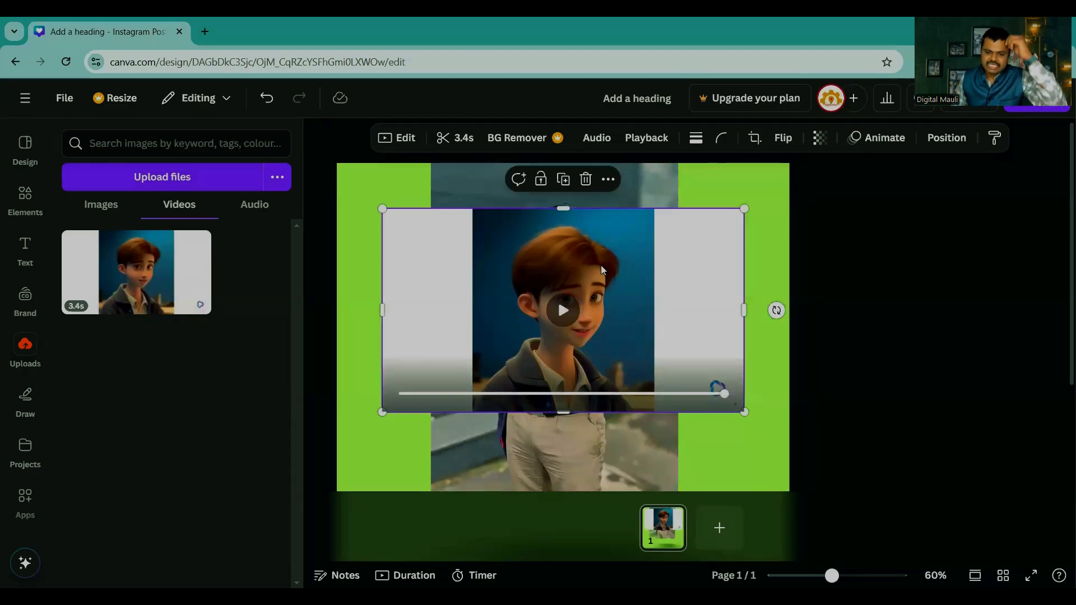
left_click_drag(600, 269, 207, 451)
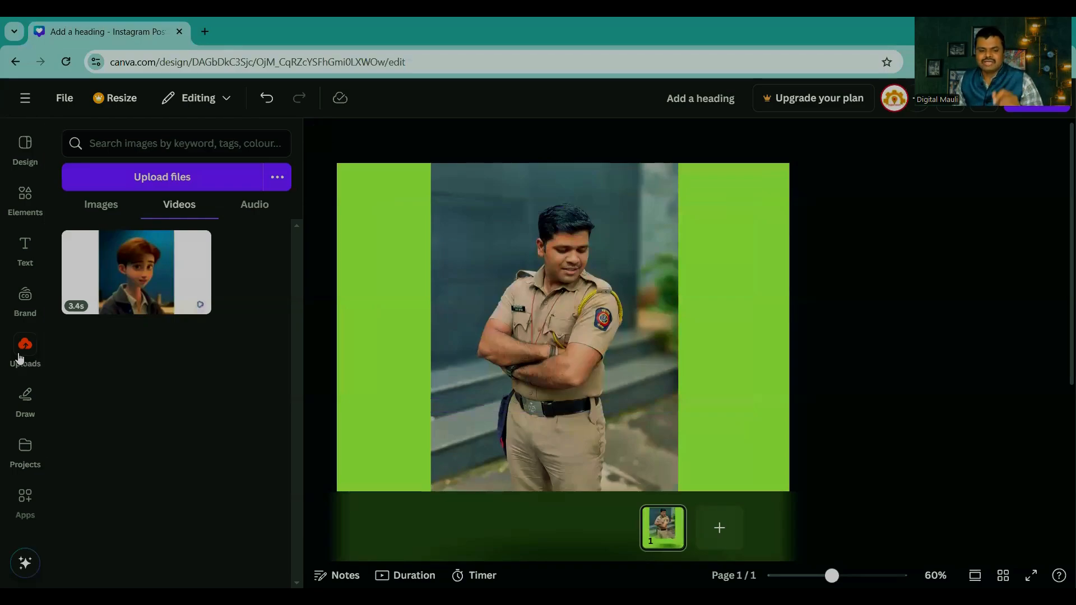
Step: Move the photo to the lower part of the page and add a text box above it, enlarged to font size 46.9
left_click_drag(559, 191, 559, 439)
left_click(25, 249)
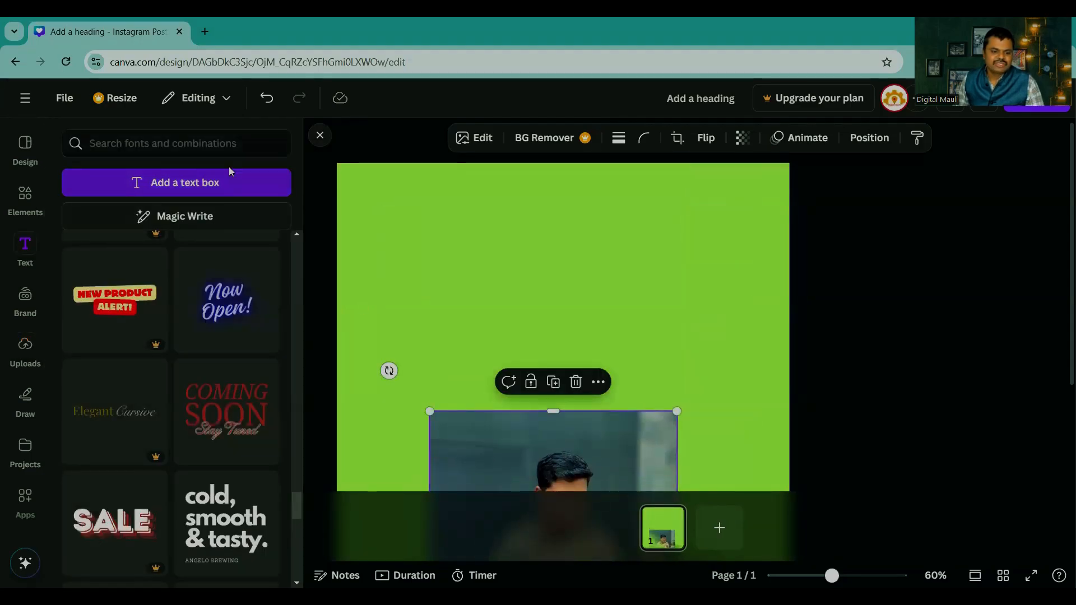
left_click(172, 190)
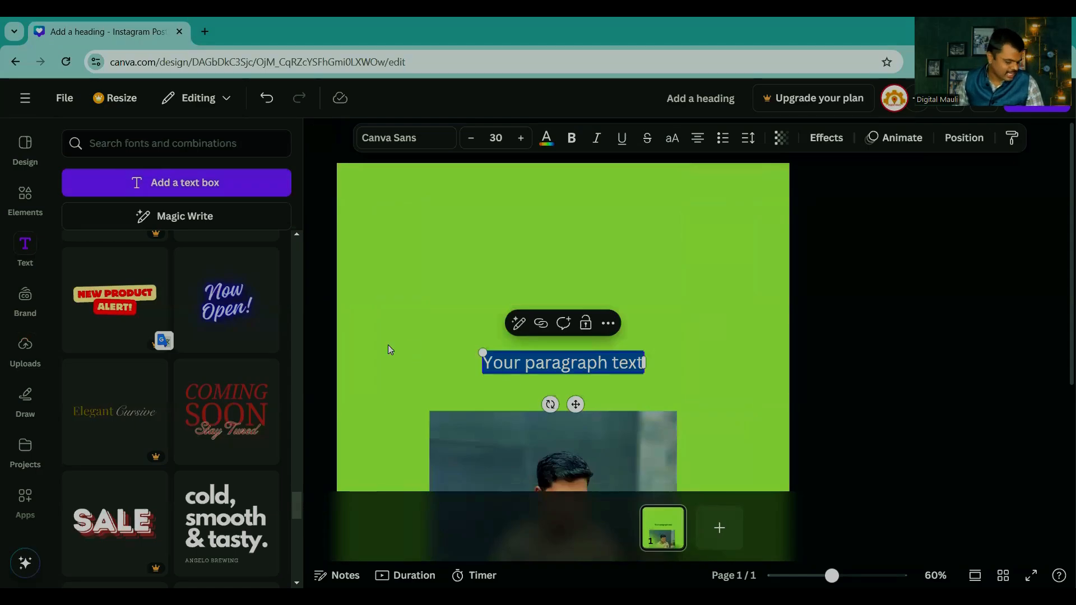
left_click(704, 346)
left_click_drag(560, 363, 561, 252)
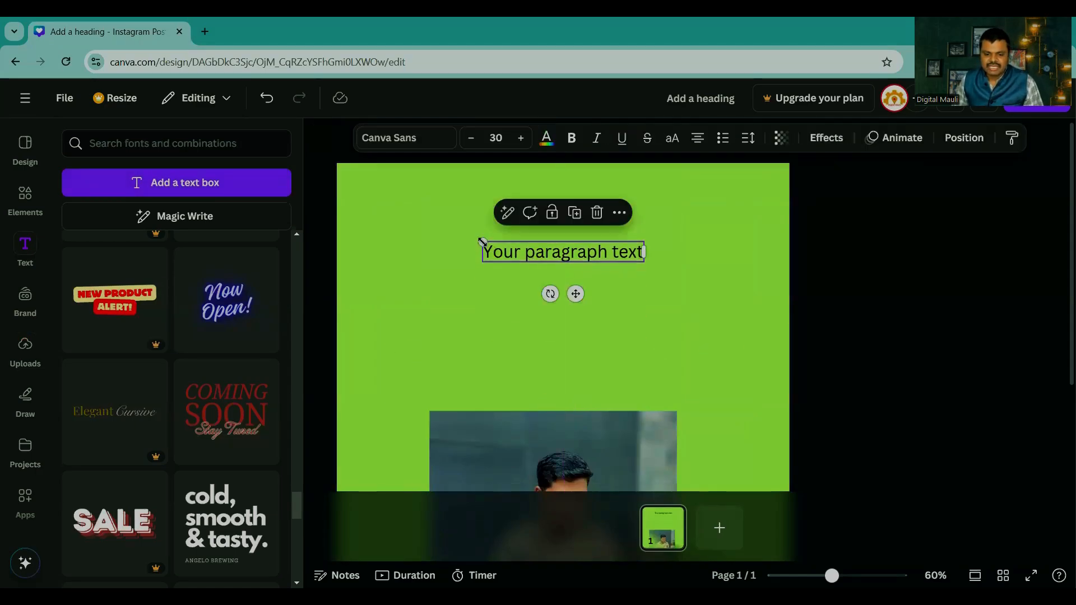
left_click_drag(482, 241, 393, 228)
left_click_drag(525, 243, 580, 252)
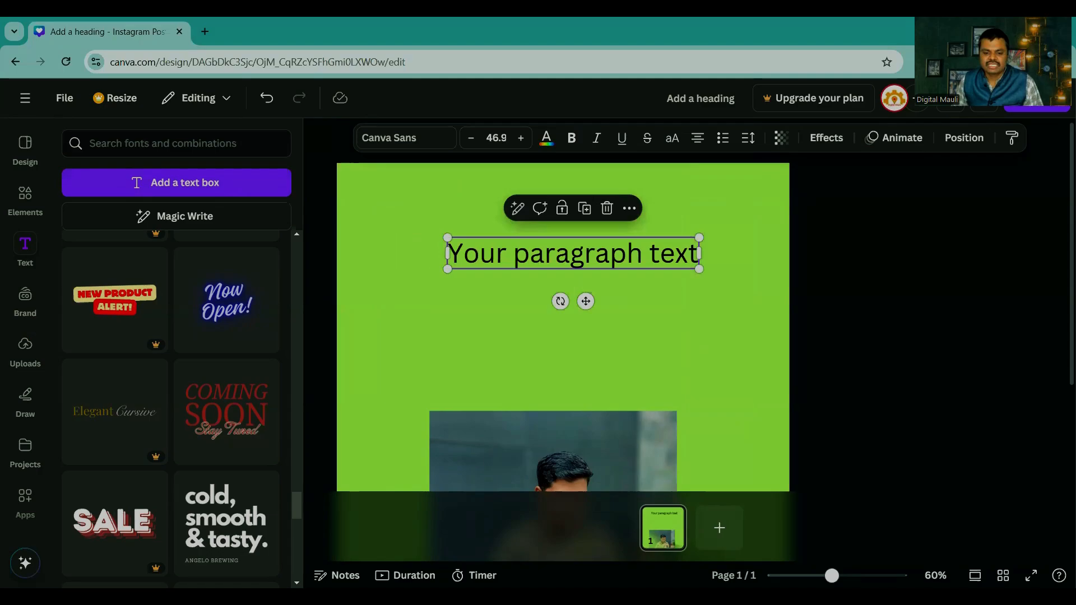
Step: Replace the placeholder paragraph text with "डिजीटल माऊली"
double_click(540, 252)
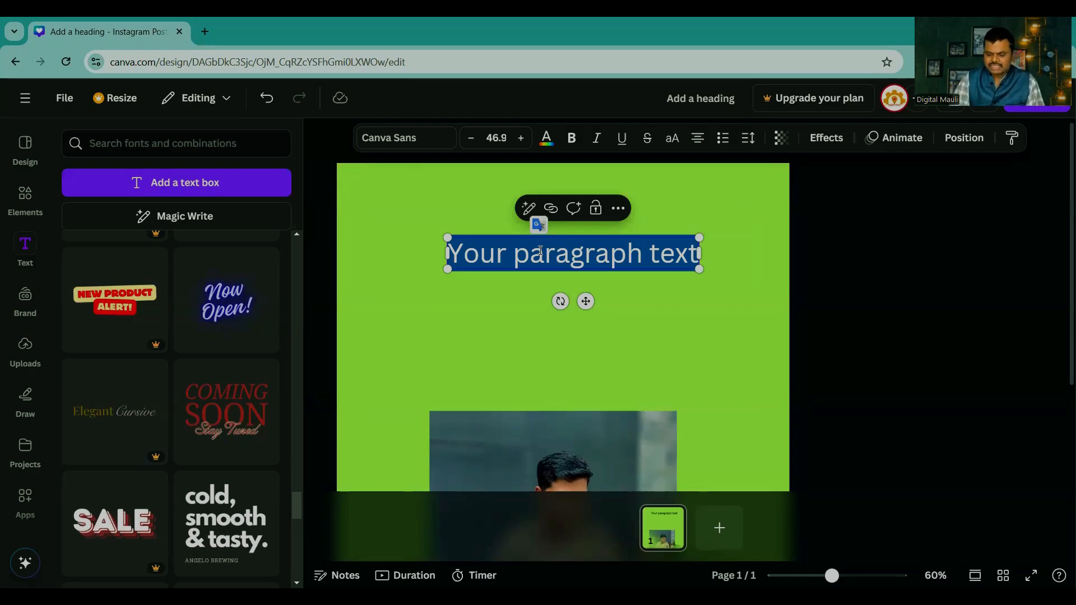
type("डिजीटल माउली")
key("BackSpace")
key("BackSpace")
key("BackSpace")
key("BackSpace")
key("BackSpace")
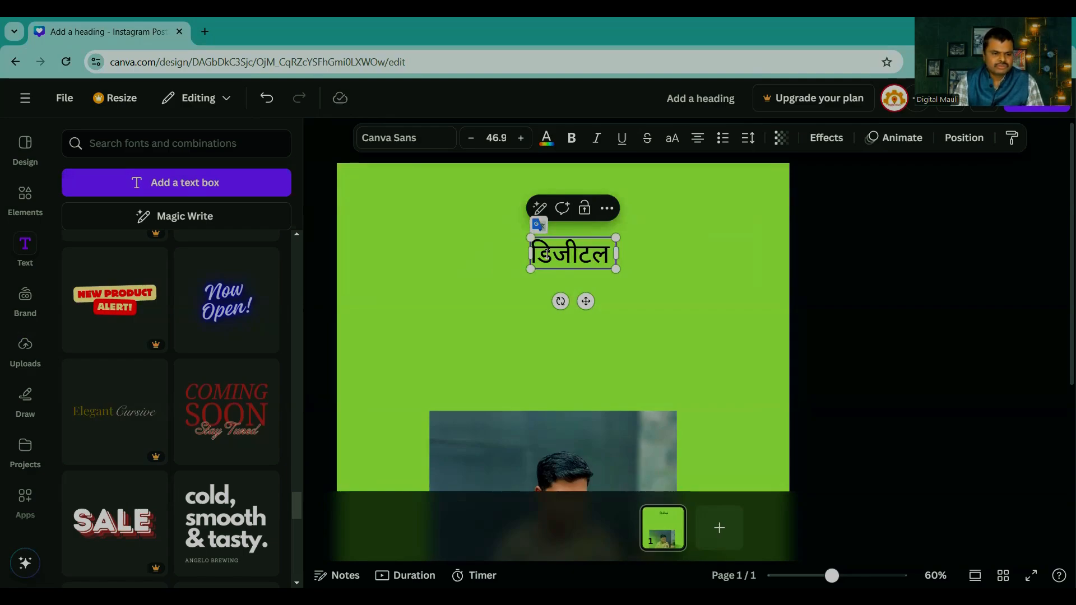
type("माऊली")
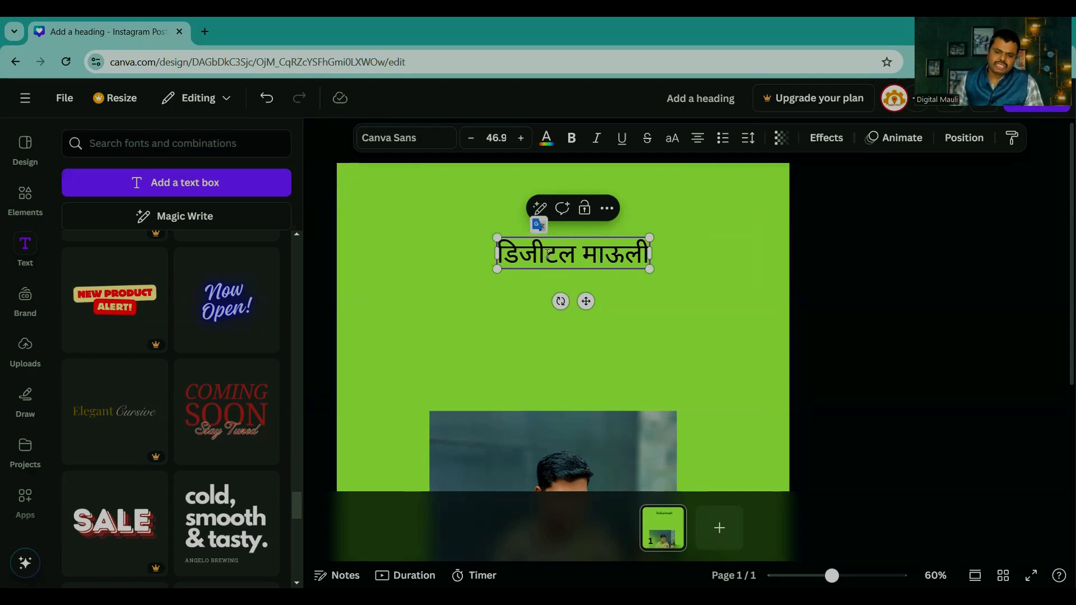
Step: Enlarge the "डिजीटल माऊली" text to size 126 and centre it horizontally across the upper part of the page
left_click(694, 370)
left_click(571, 252)
left_click_drag(571, 252, 686, 345)
left_click_drag(610, 330, 379, 211)
left_click_drag(507, 315, 505, 261)
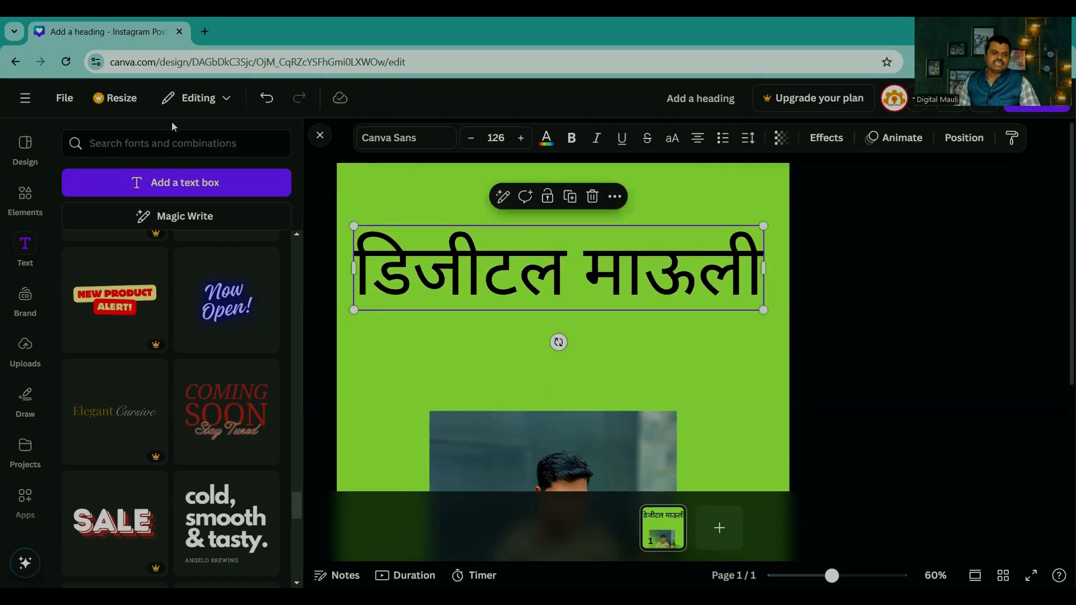
left_click(23, 192)
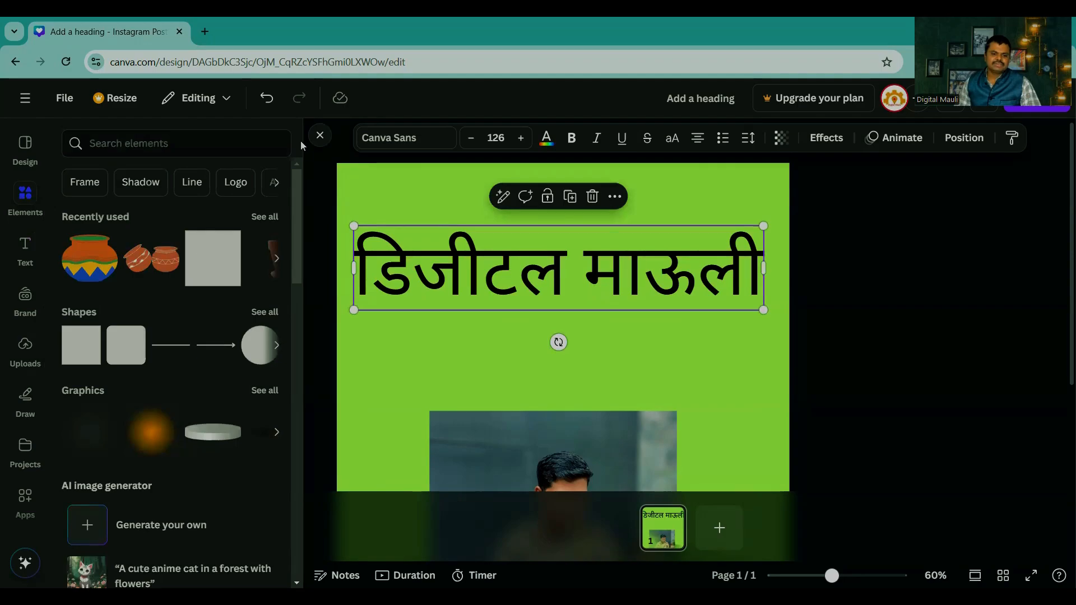
left_click(320, 135)
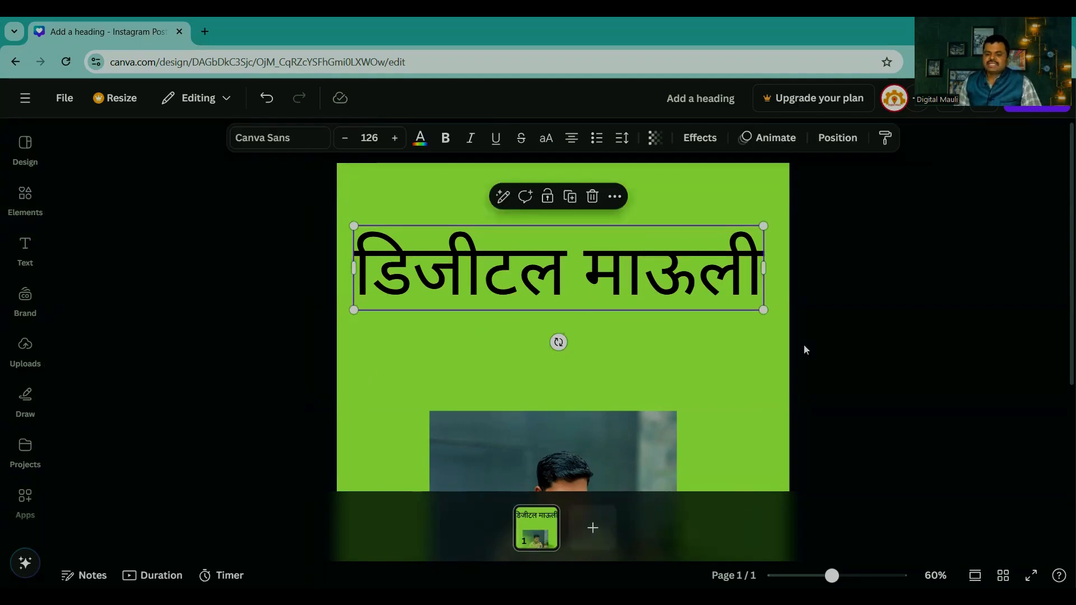
mouse_move(642, 296)
left_mouse_down()
mouse_move(638, 286)
mouse_move(648, 287)
left_mouse_up()
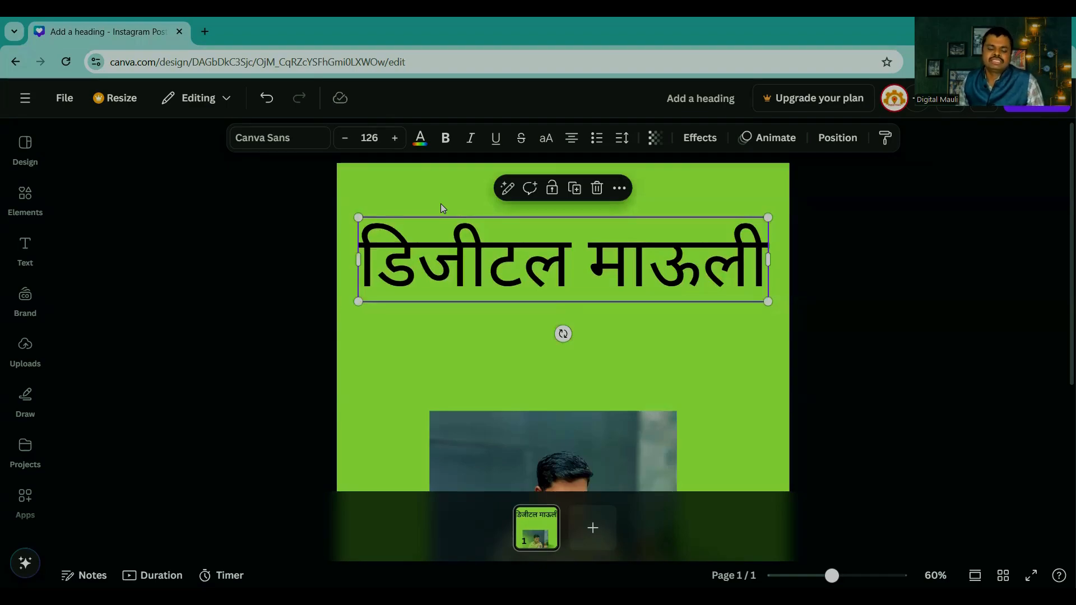
Step: Search the fonts for Devanagari instead of Display and browse the available typefaces for the heading
left_click(273, 140)
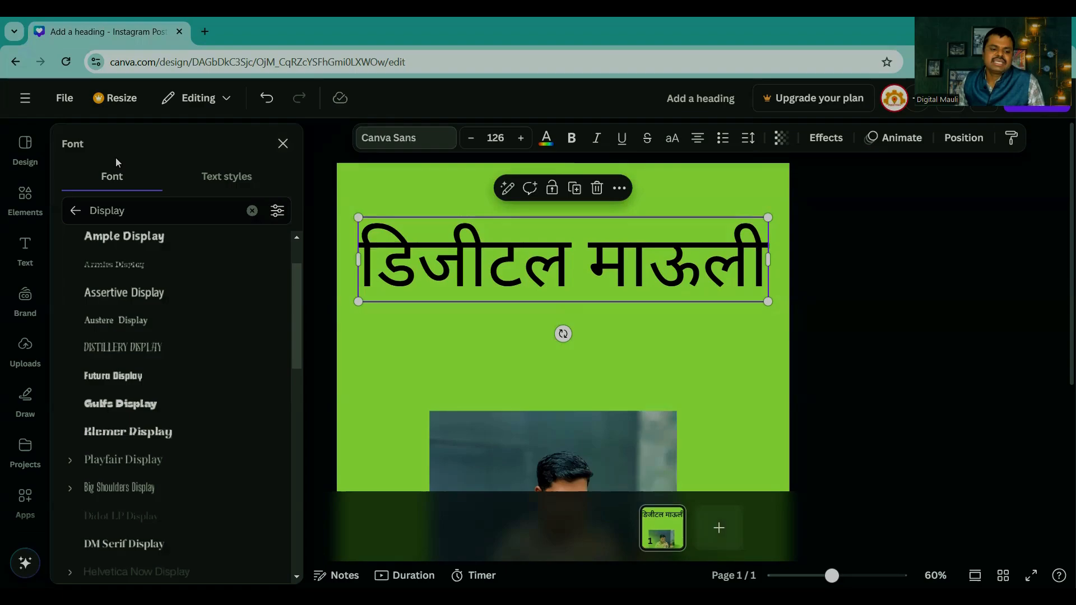
left_click(252, 210)
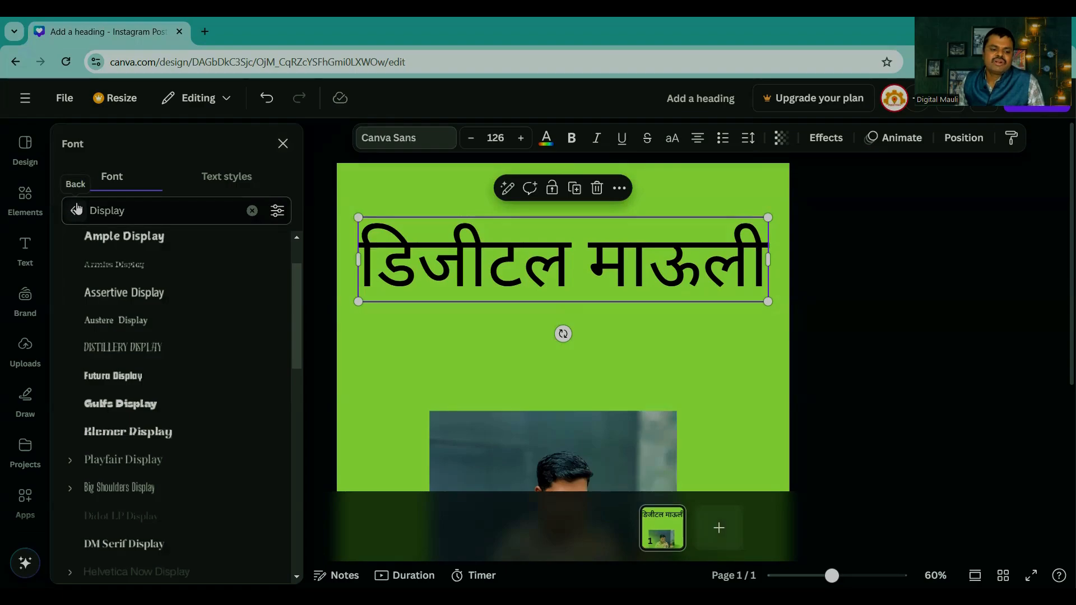
left_click(157, 209)
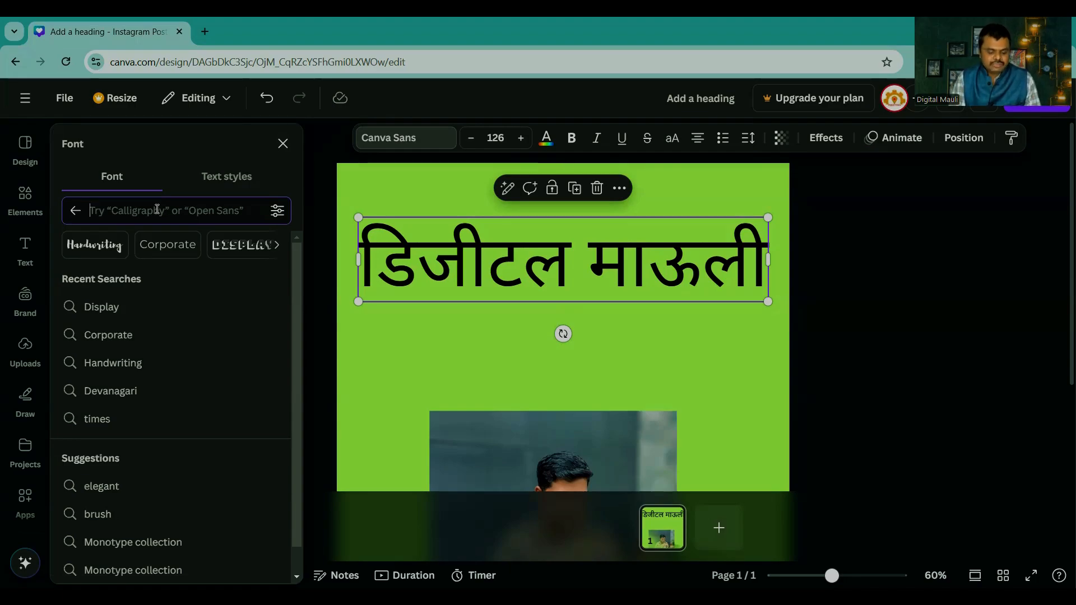
type("dev")
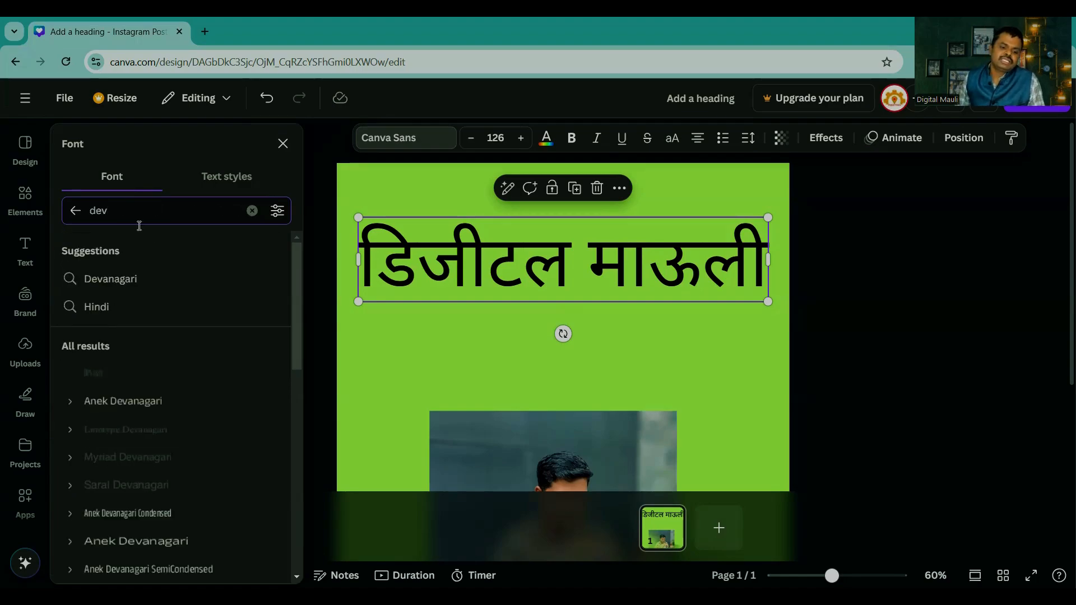
left_click(128, 285)
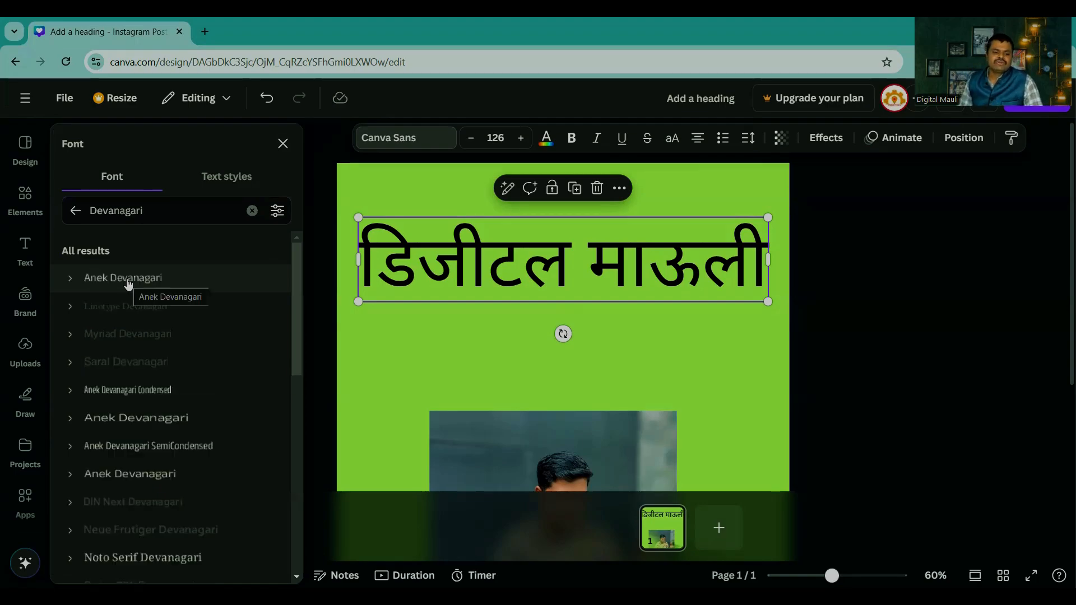
scroll(140, 354, "down", 6)
scroll(144, 379, "down", 10)
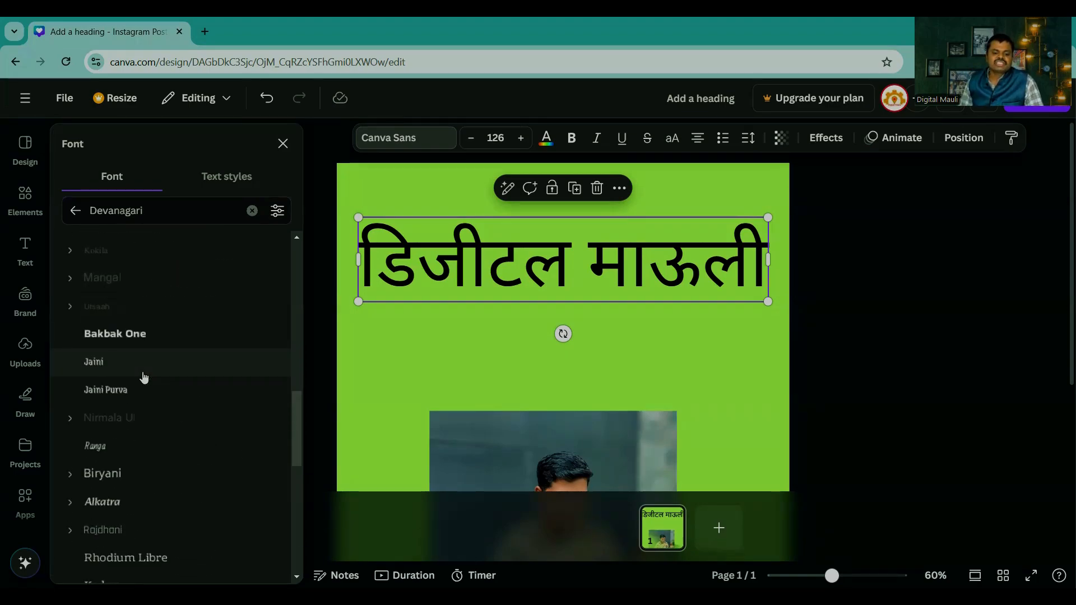
scroll(144, 377, "down", 5)
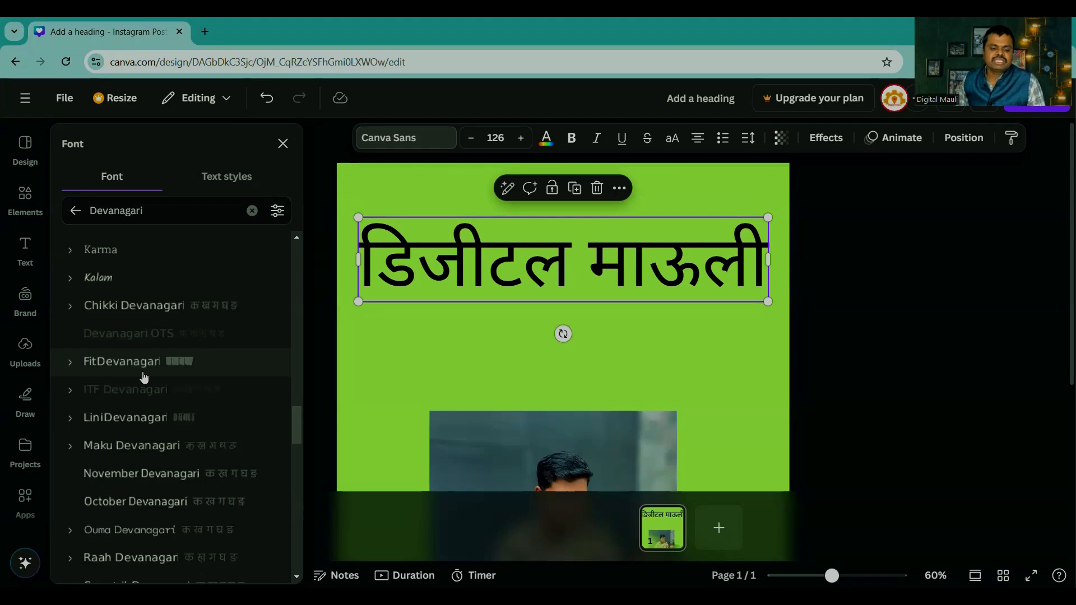
Step: Try Chikki, Fit and October Devanagari on the heading, check its letter spacing, and set the font to Ouma Devanagari
left_click(139, 307)
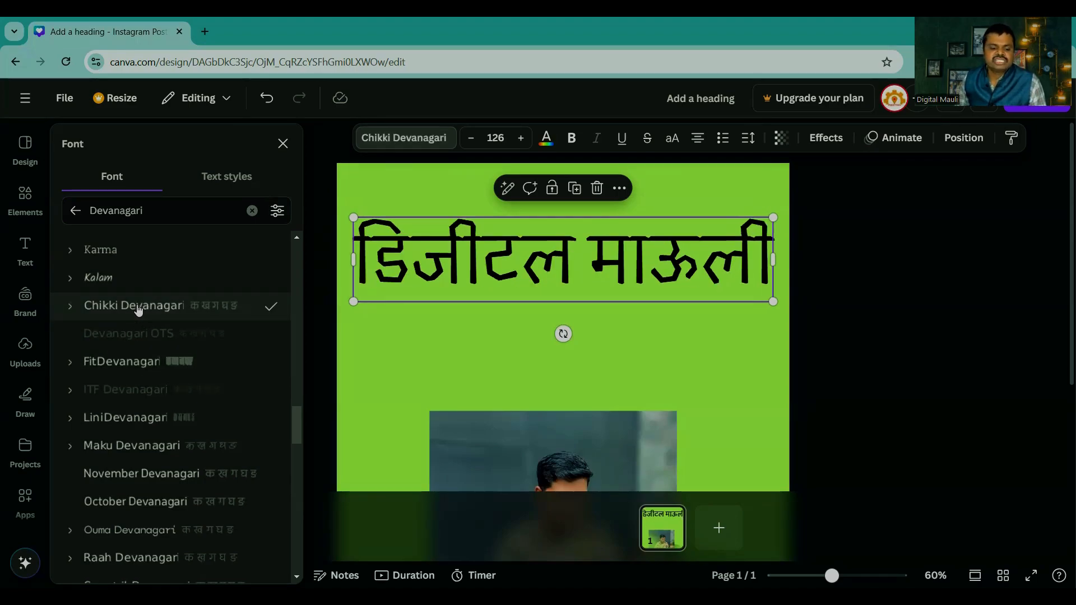
left_click(121, 361)
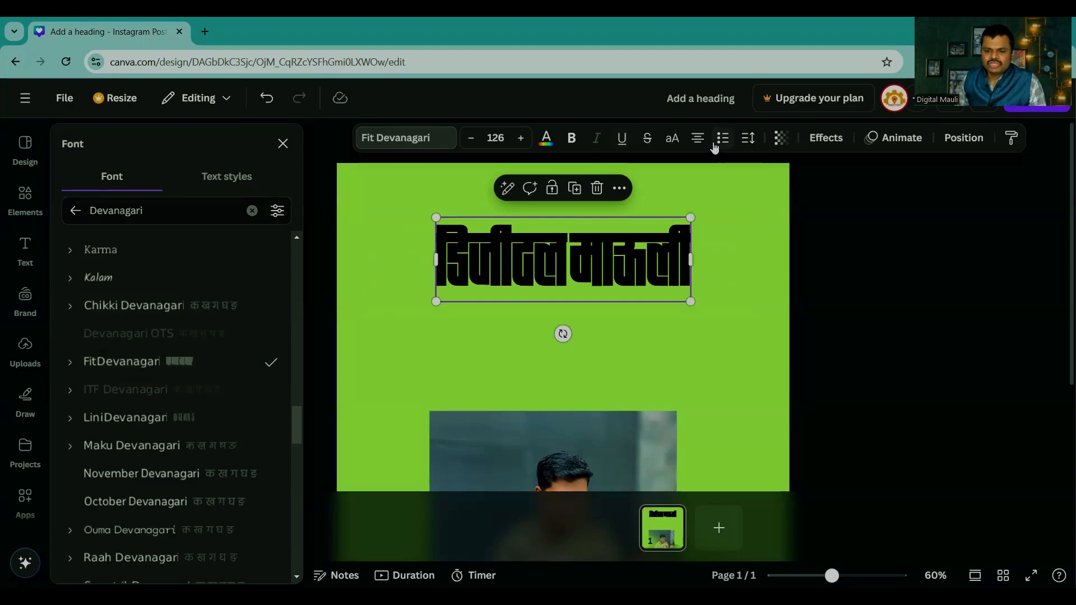
left_click(750, 140)
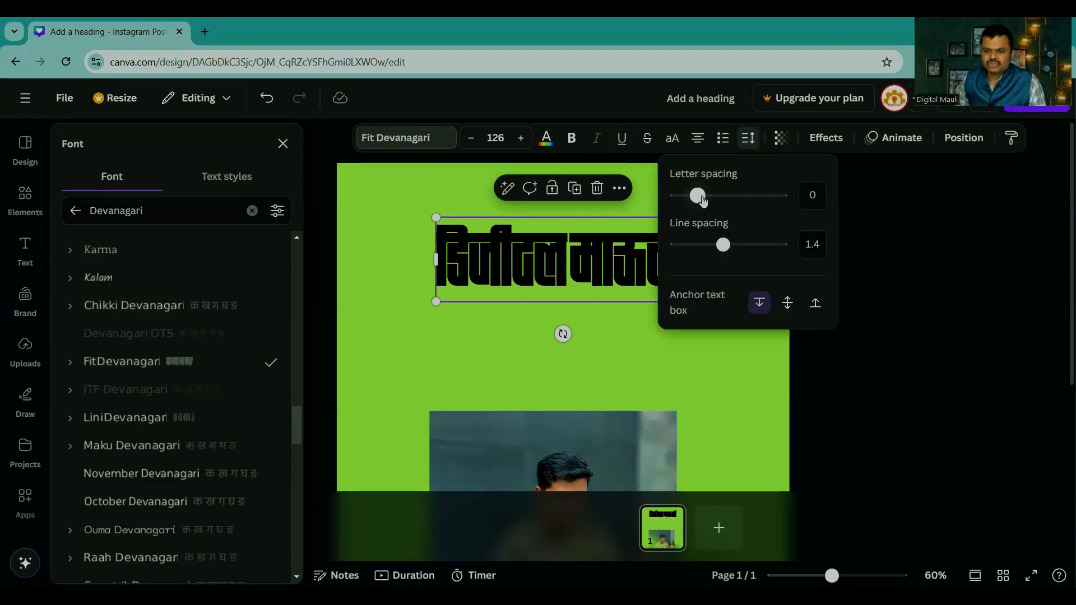
mouse_move(701, 201)
left_mouse_down()
mouse_move(710, 195)
mouse_move(697, 196)
left_mouse_up()
scroll(165, 350, "down", 3)
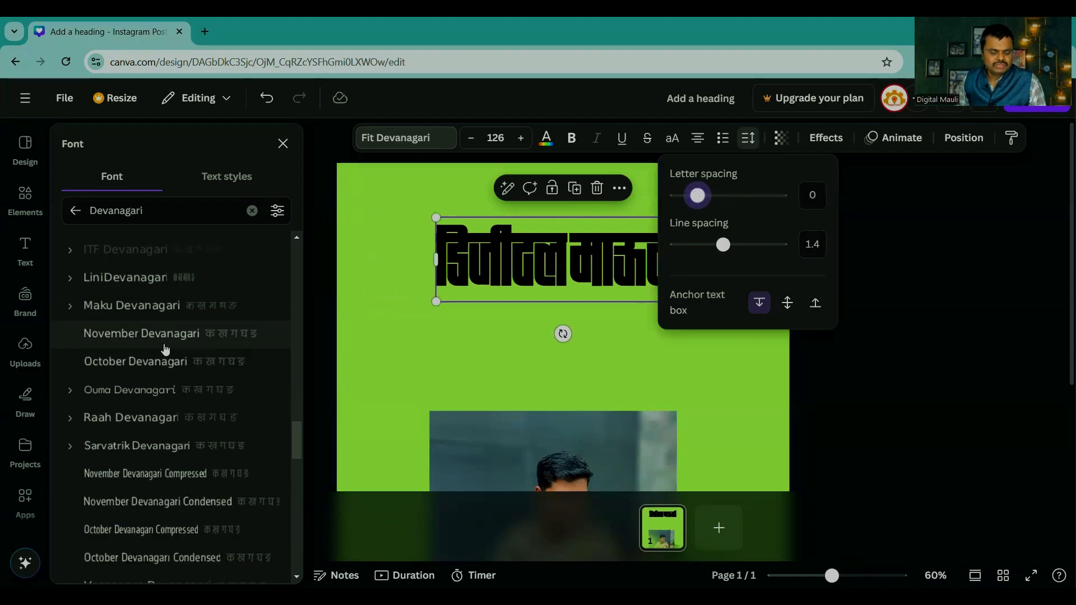
left_click(162, 363)
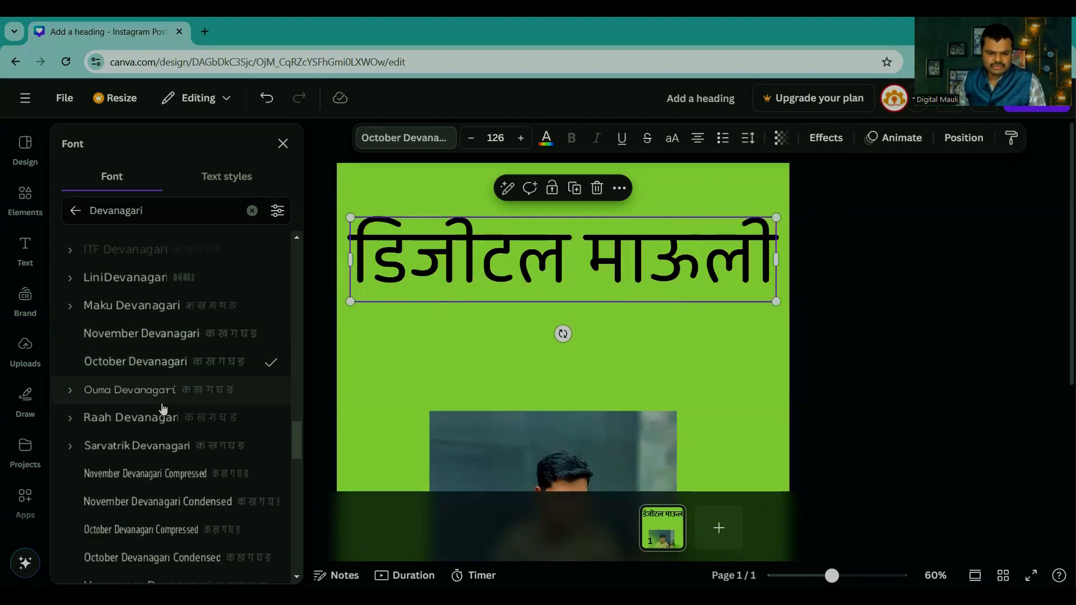
left_click(161, 400)
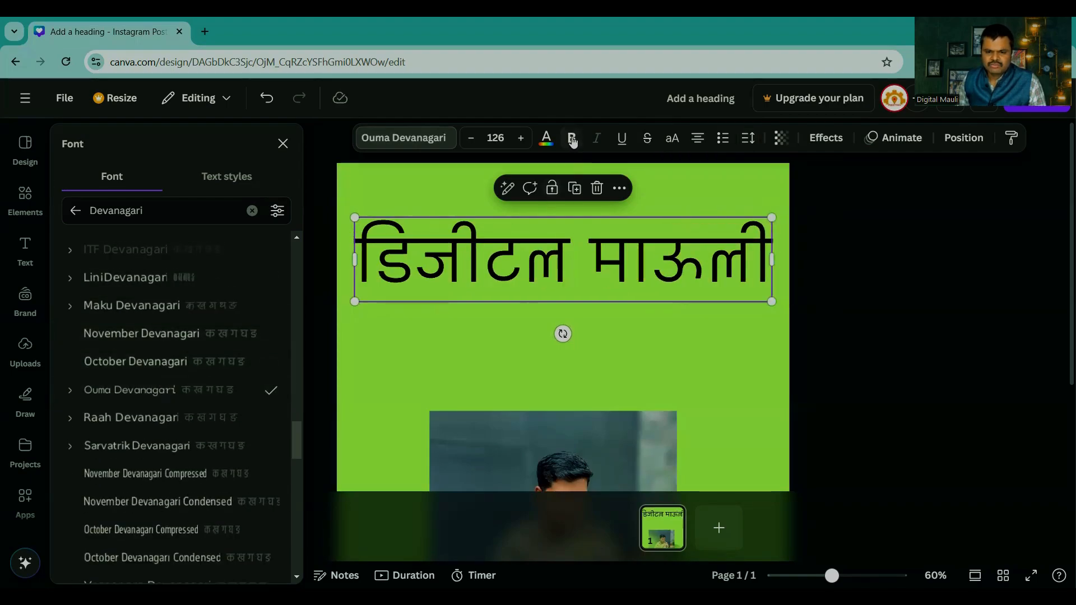
Step: Try bold on the heading, and the fonts Raah Devanagari, Sarvatrik Devanagari, Vesper pro Devanagari and October Devanagari Condensed
left_click(572, 141)
left_click(142, 421)
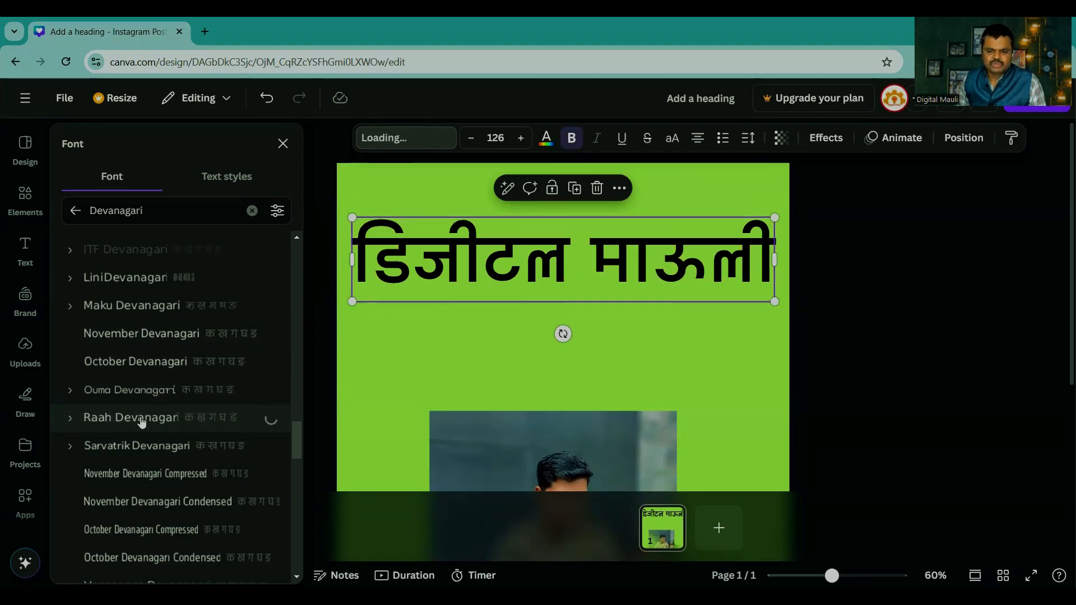
left_click(142, 448)
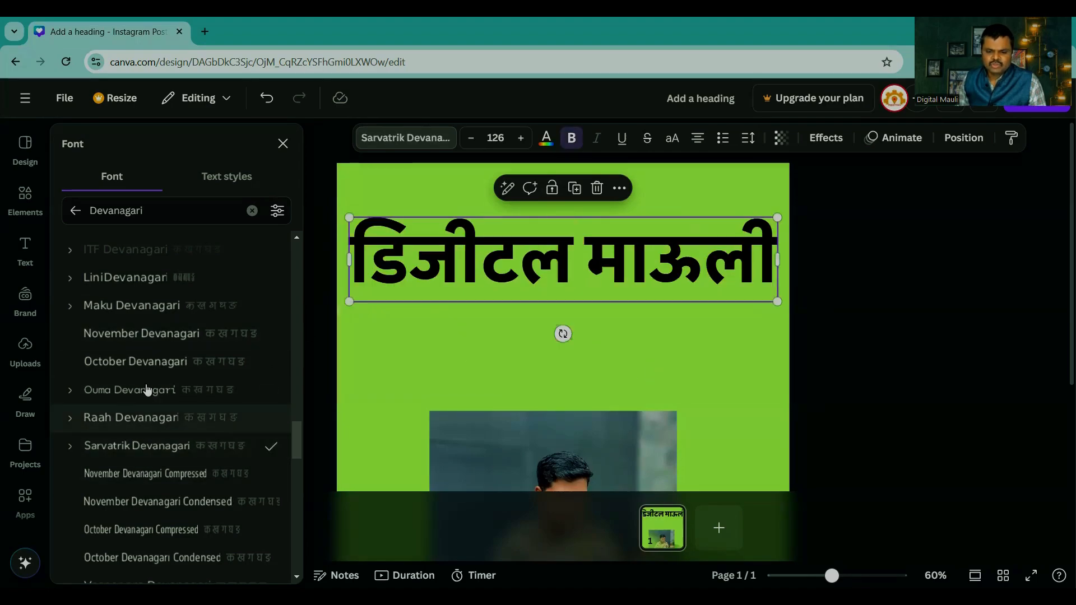
scroll(148, 387, "down", 5)
left_click(151, 313)
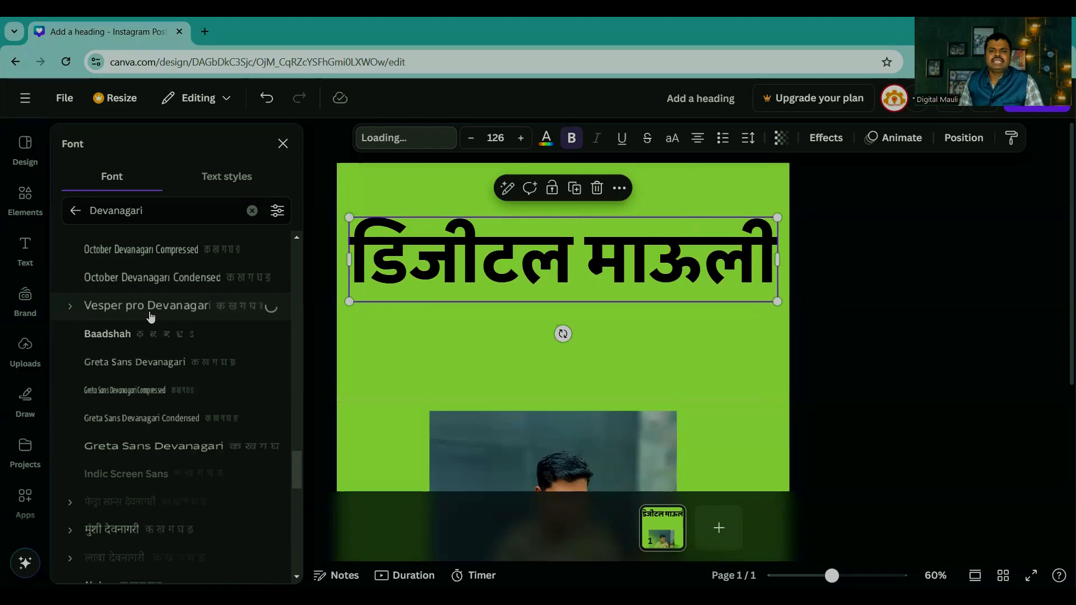
left_click(156, 278)
scroll(155, 285, "down", 3)
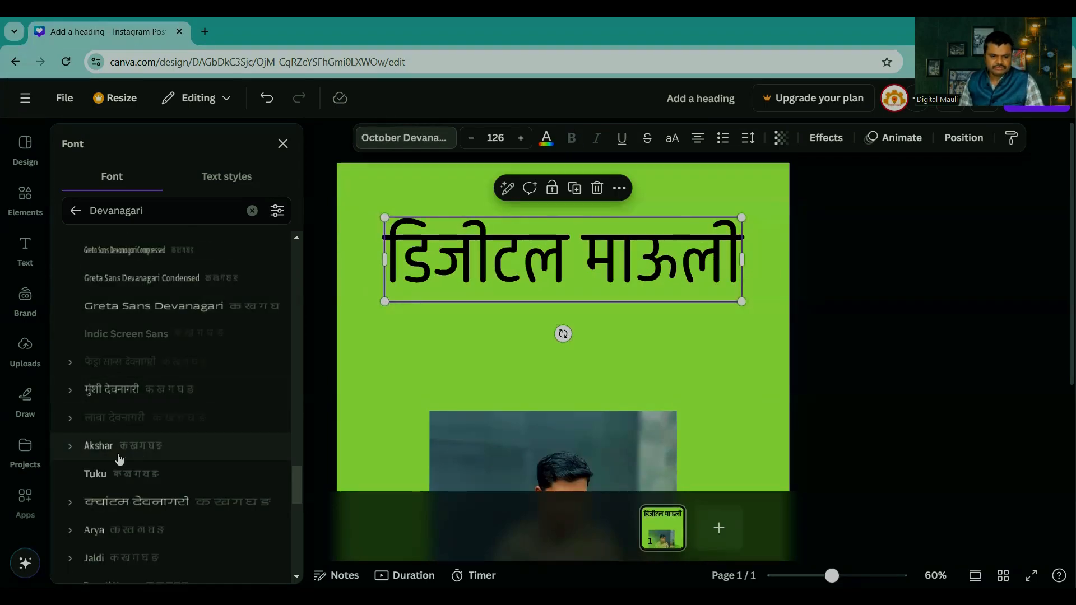
Step: Try मुंशी देवनागरी and Akshar on the heading, and set its font to कोयला देवनागरी
left_click(116, 396)
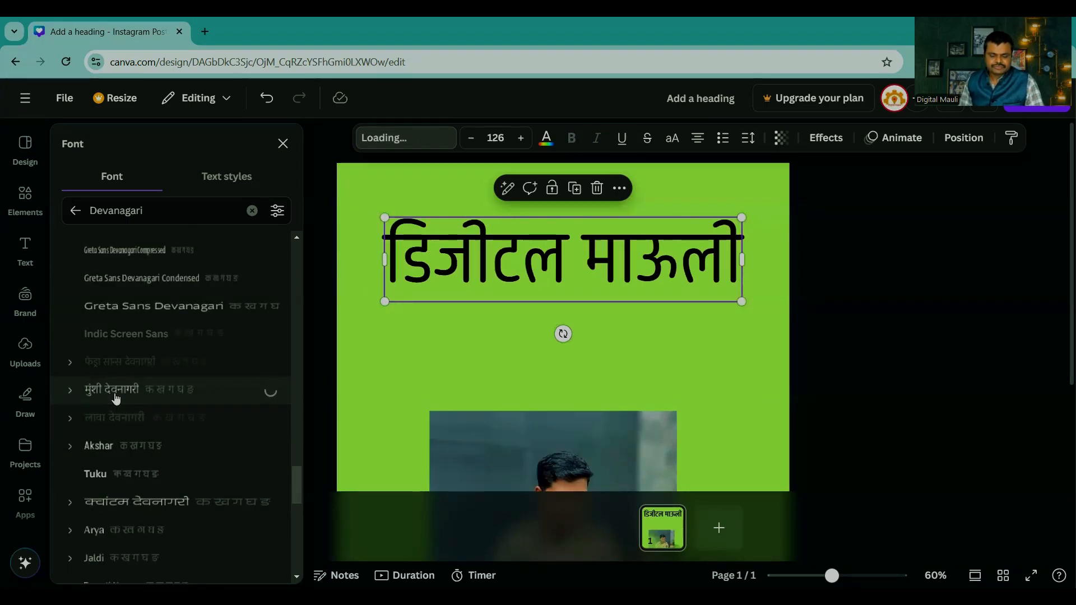
left_click(123, 444)
scroll(127, 439, "down", 4)
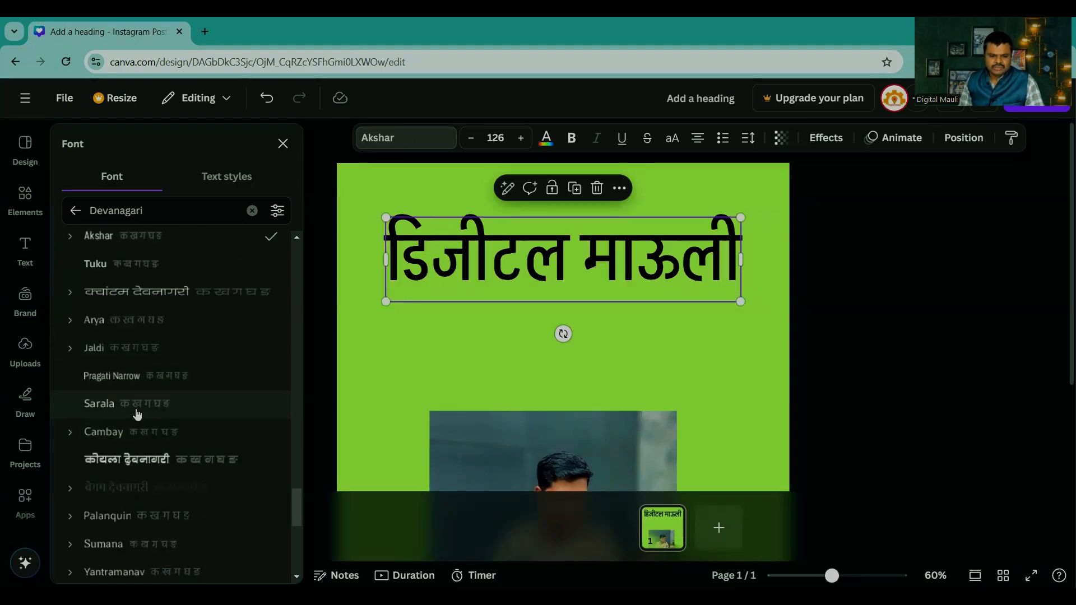
left_click(131, 460)
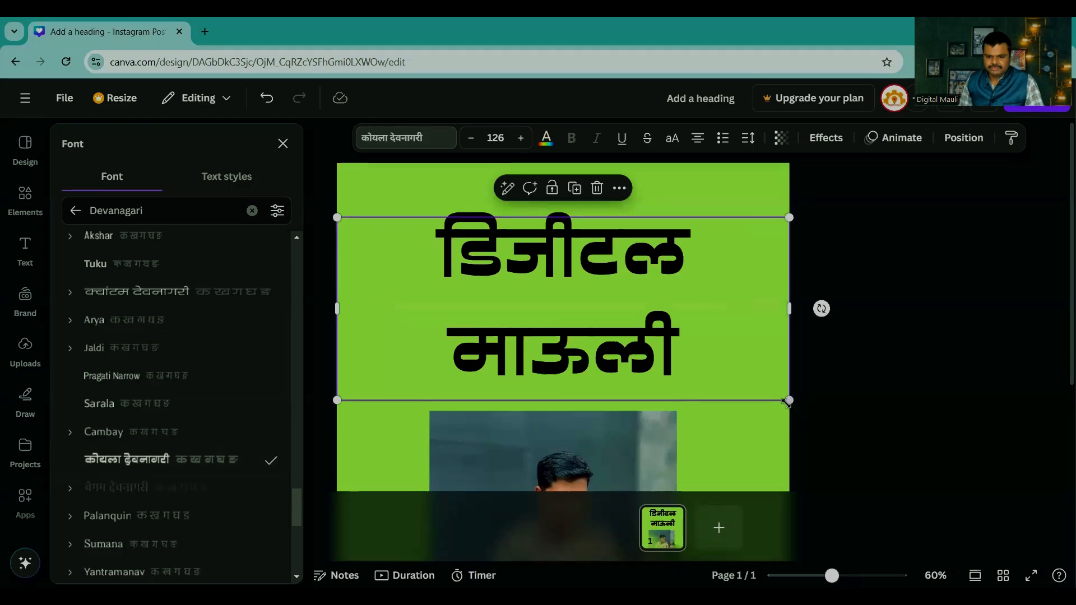
Step: Shrink the heading to size 84.7 on a single line and centre it horizontally in the space above the photo
left_click_drag(787, 401, 641, 340)
left_click_drag(642, 282, 755, 273)
left_click_drag(454, 273, 371, 264)
left_click(639, 255)
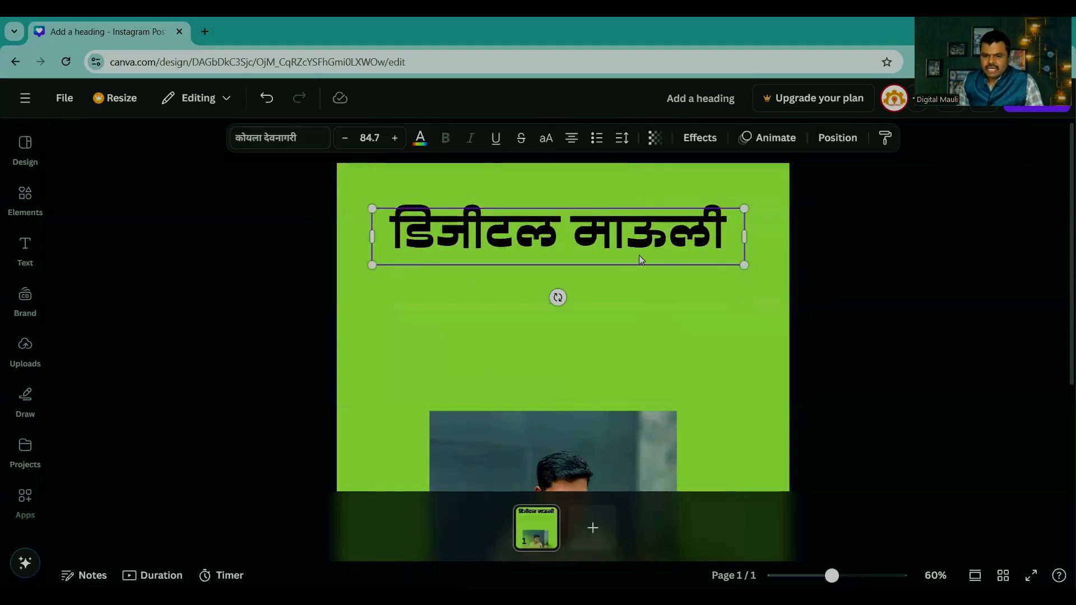
left_click_drag(639, 255, 648, 304)
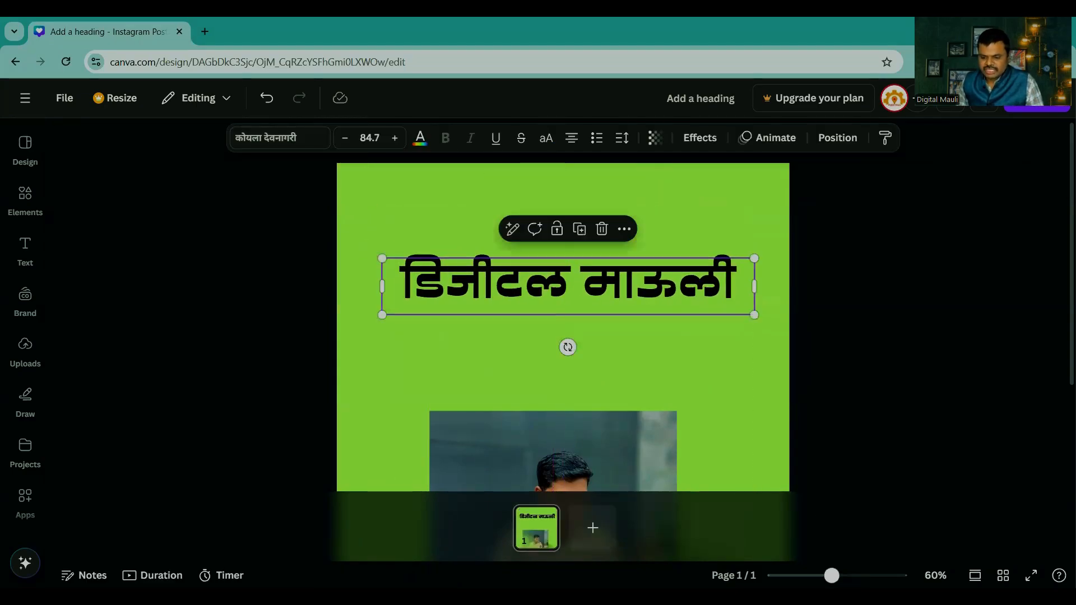
Step: Apply the Shadow effect to the "डिजीटल माऊली" heading and colour its text red
scroll(597, 277, "up", 5)
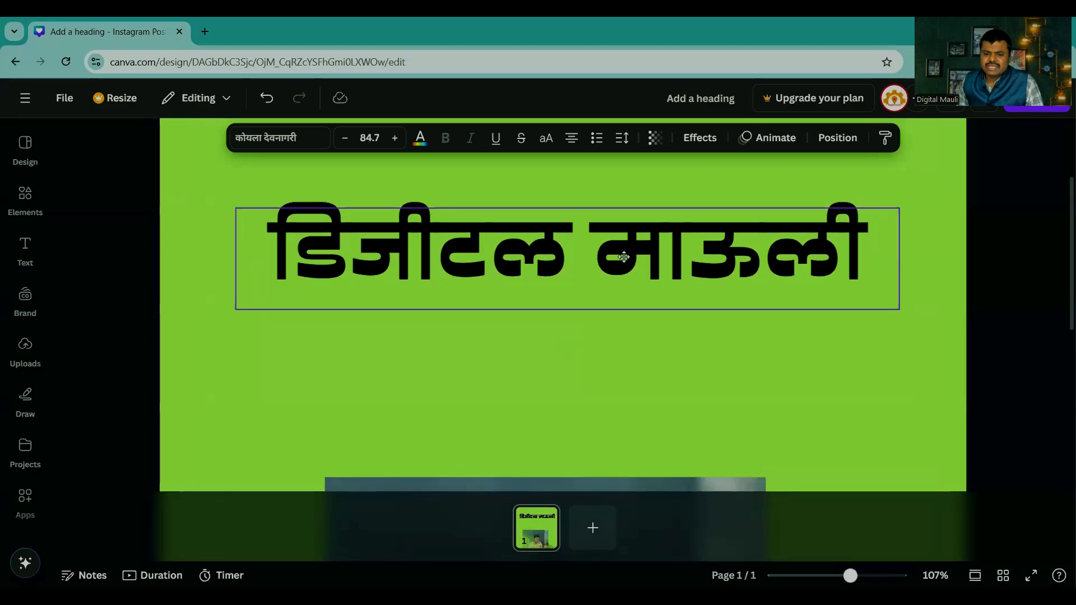
left_click(700, 138)
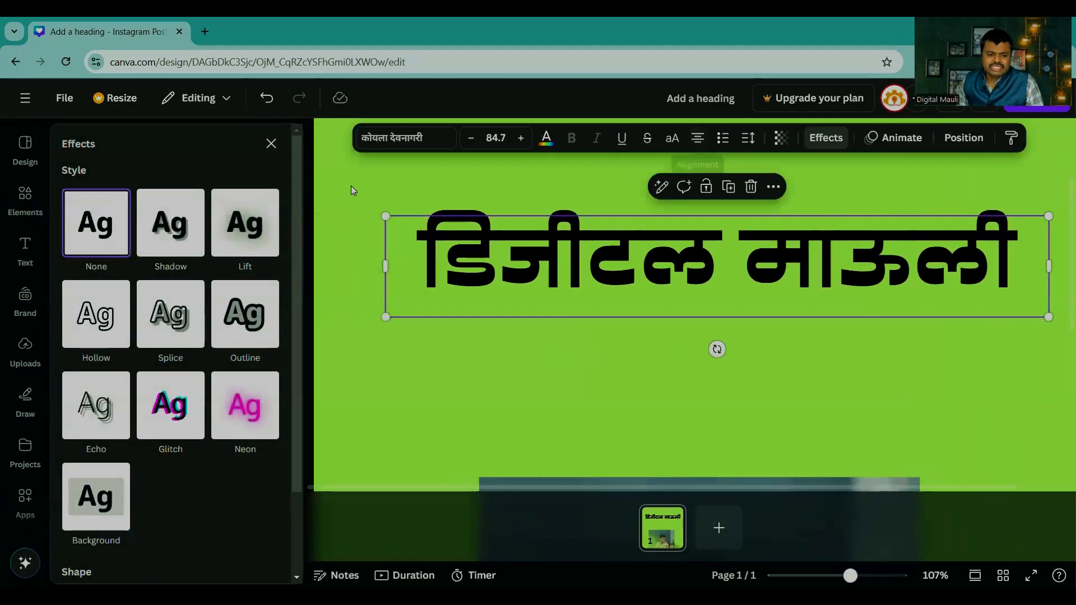
left_click(159, 240)
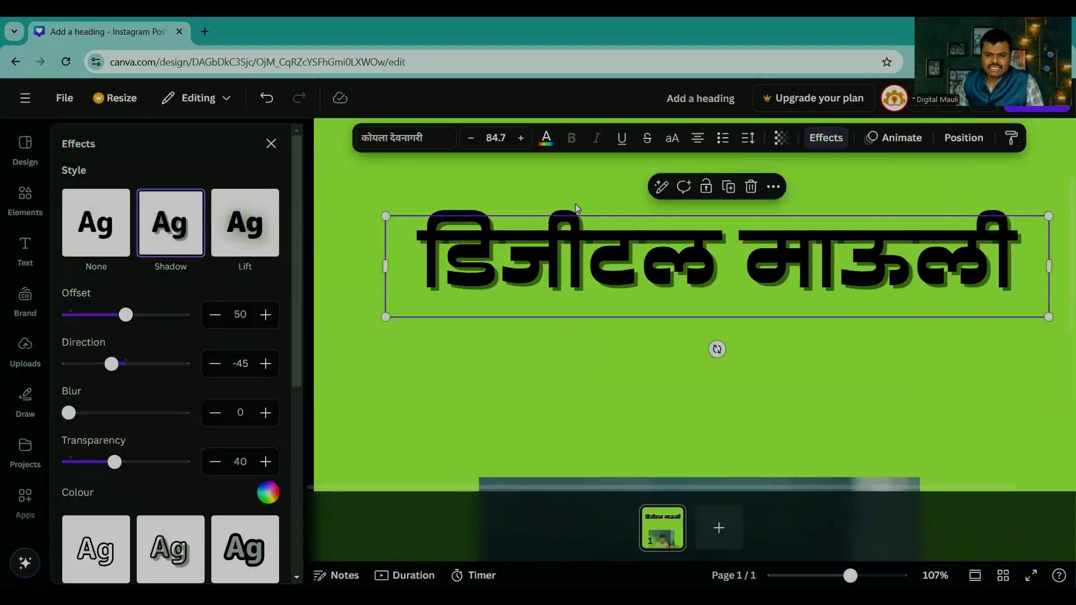
left_click(546, 138)
scroll(114, 530, "down", 2)
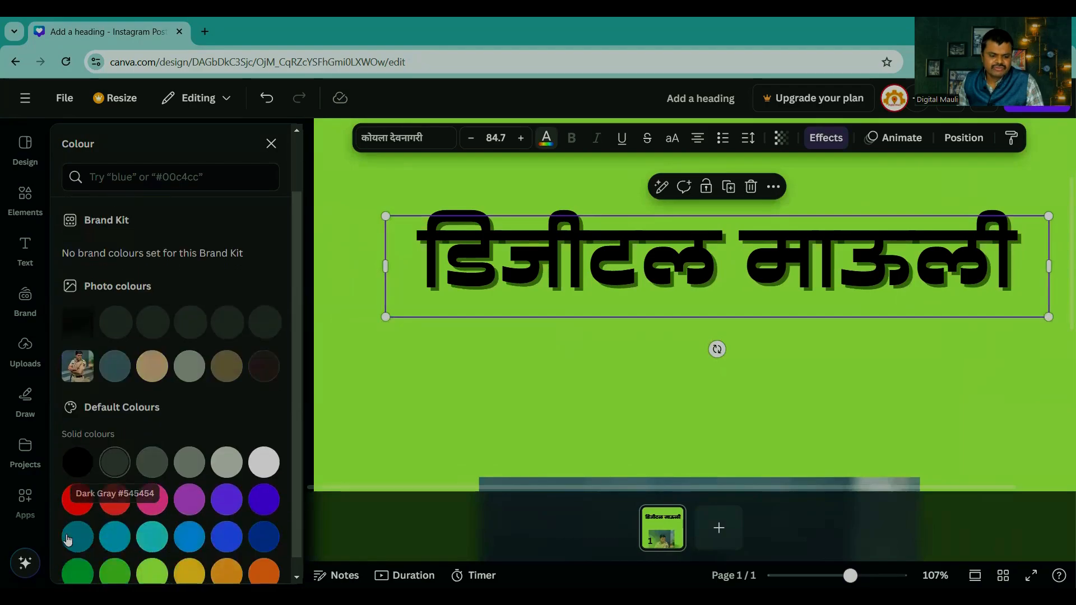
left_click(77, 500)
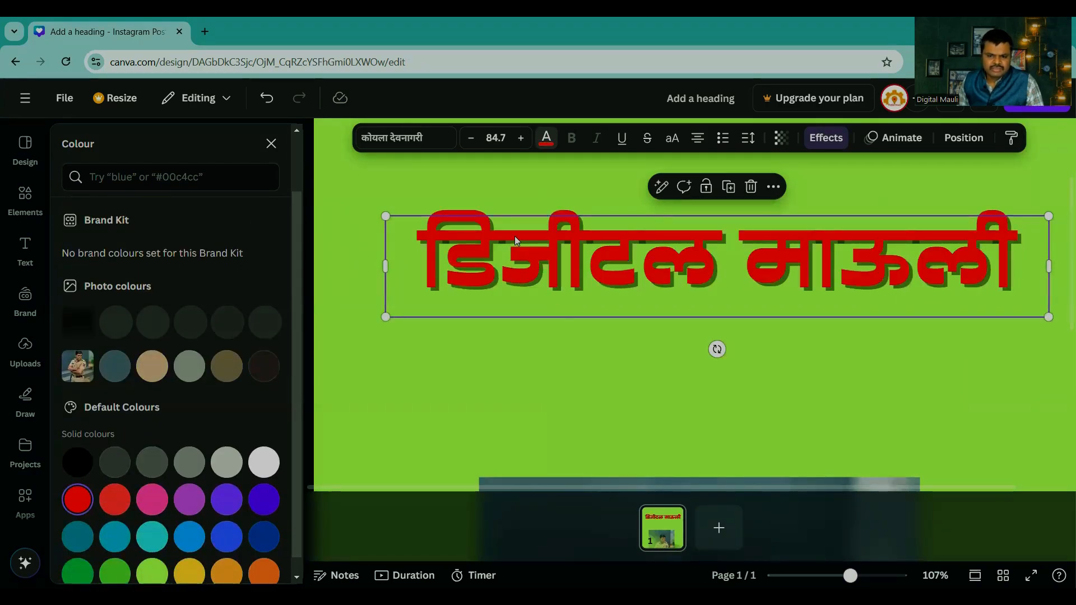
Step: Set the heading shadow's transparency to 100, blur to 53 and offset to 69, and turn its direction to a positive angle
left_click(825, 137)
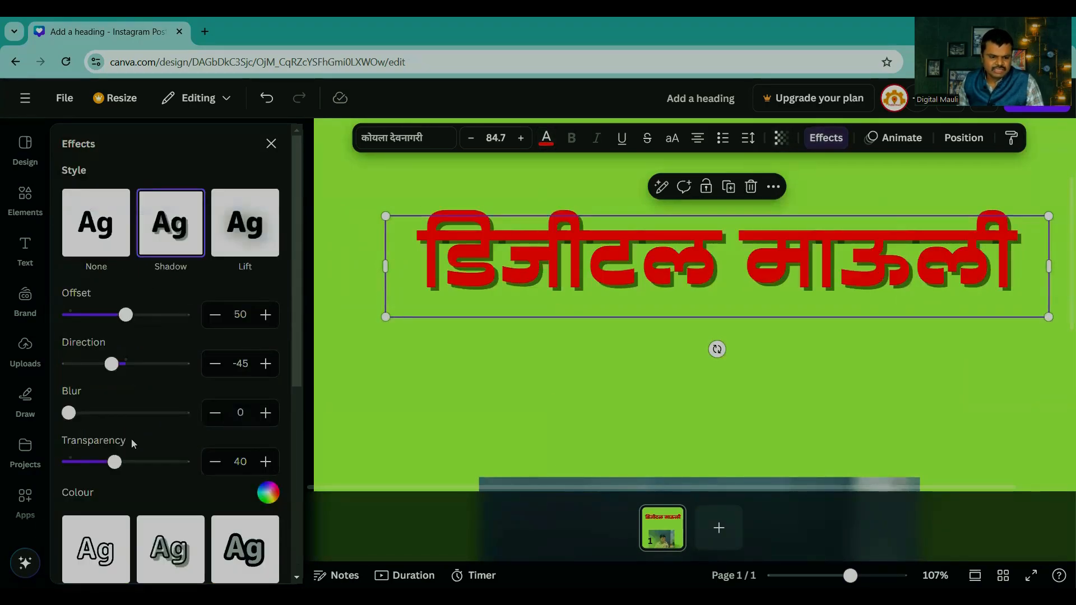
left_click_drag(114, 462, 185, 462)
left_click_drag(68, 414, 120, 413)
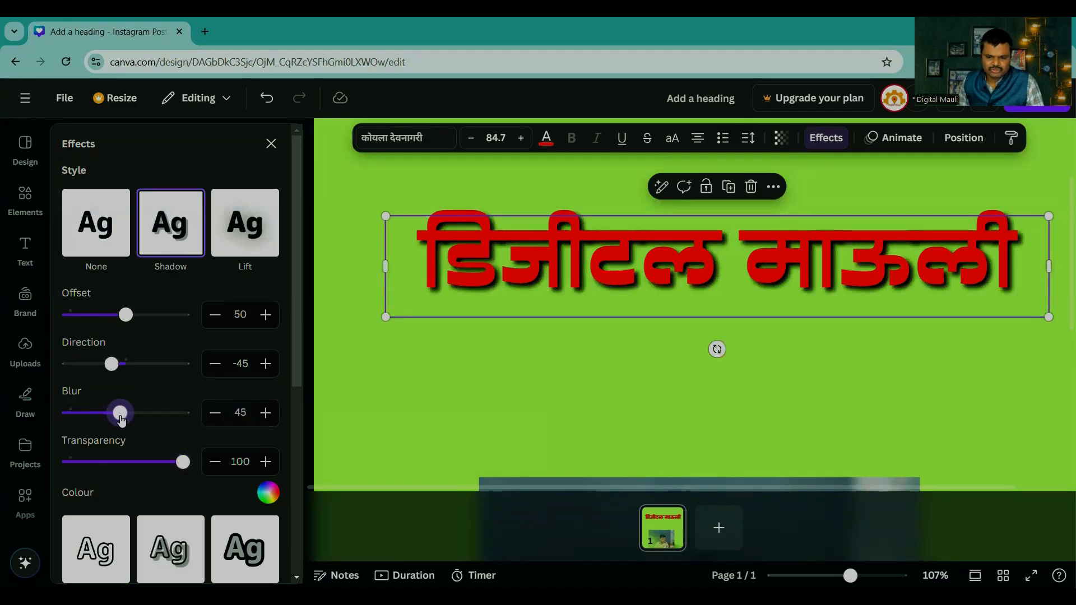
left_click_drag(112, 364, 142, 364)
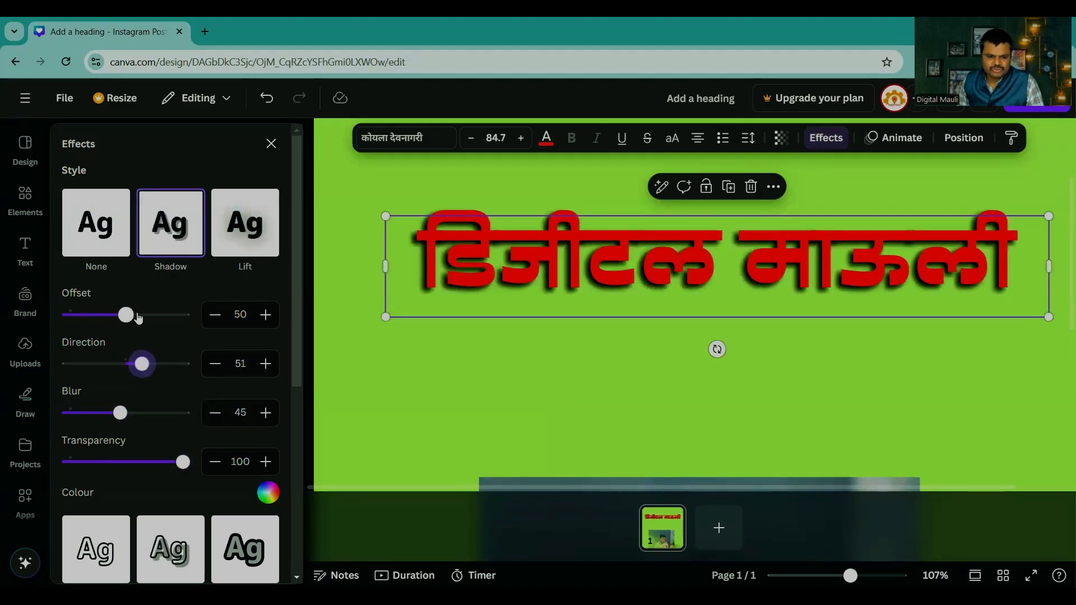
left_click_drag(126, 315, 148, 318)
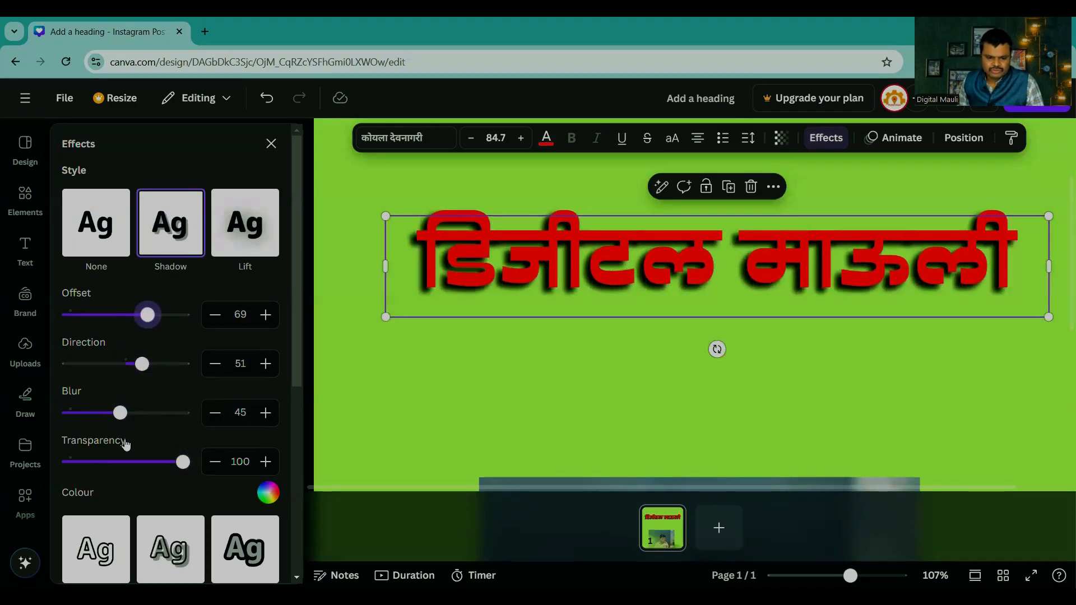
left_click_drag(120, 413, 130, 414)
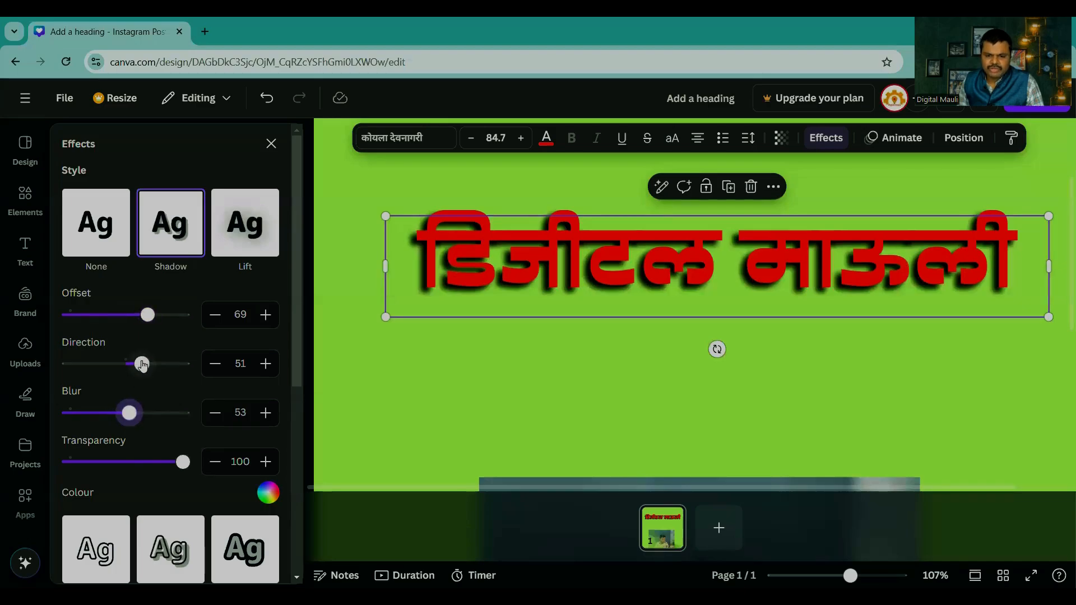
left_click_drag(143, 365, 140, 366)
left_click(577, 423)
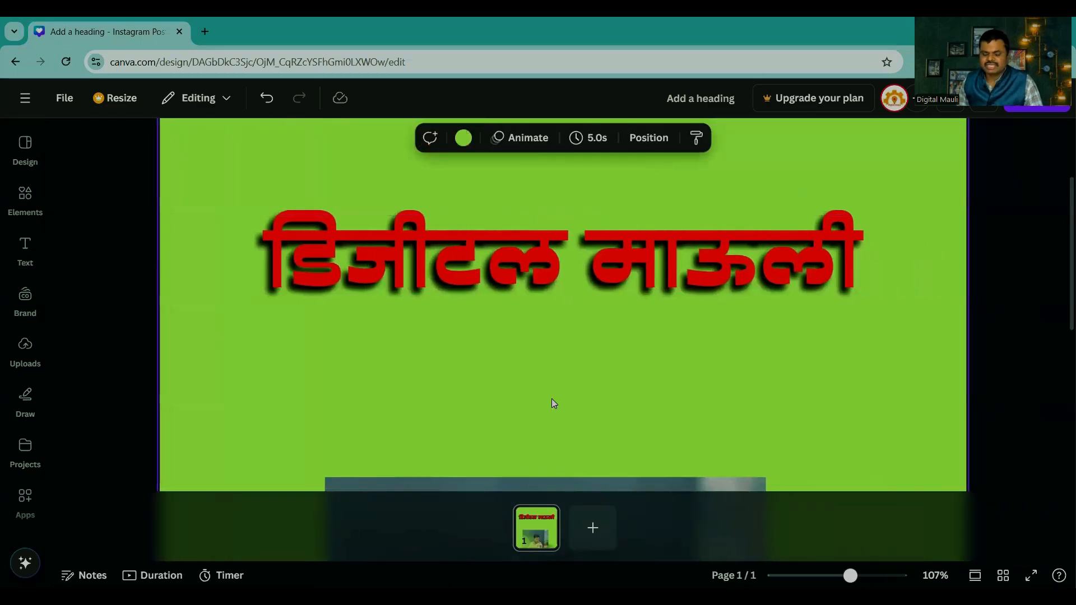
Step: Try Sarpanch, Noto Sans Devanagari, Asar and Sura on the heading, and return its font to कोयला देवनागरी
left_click(607, 276)
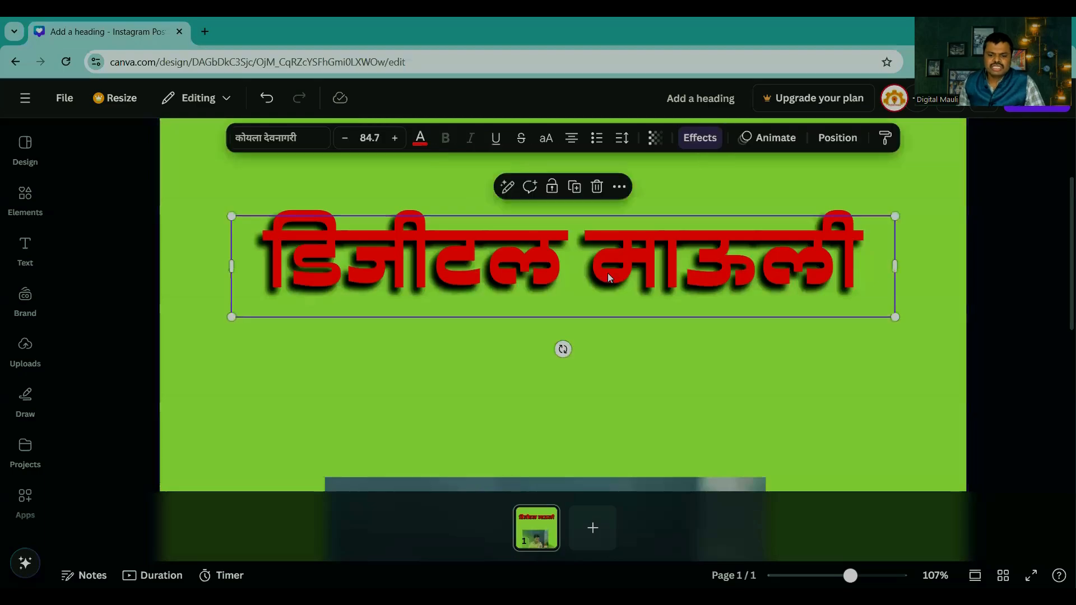
left_click(254, 141)
scroll(90, 381, "down", 6)
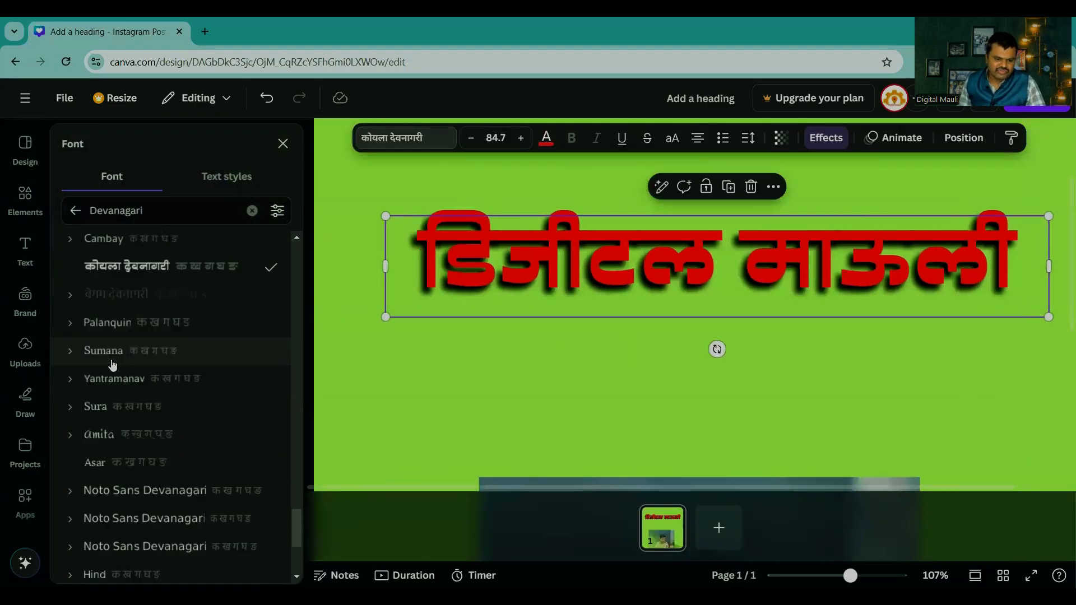
scroll(115, 414, "down", 1)
left_click(125, 485)
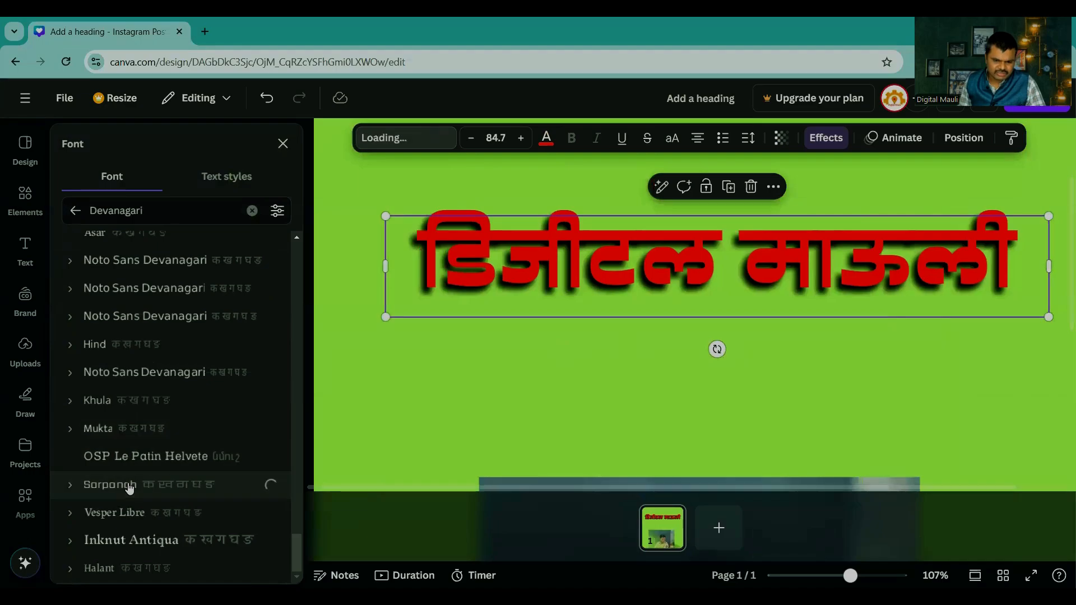
left_click(221, 373)
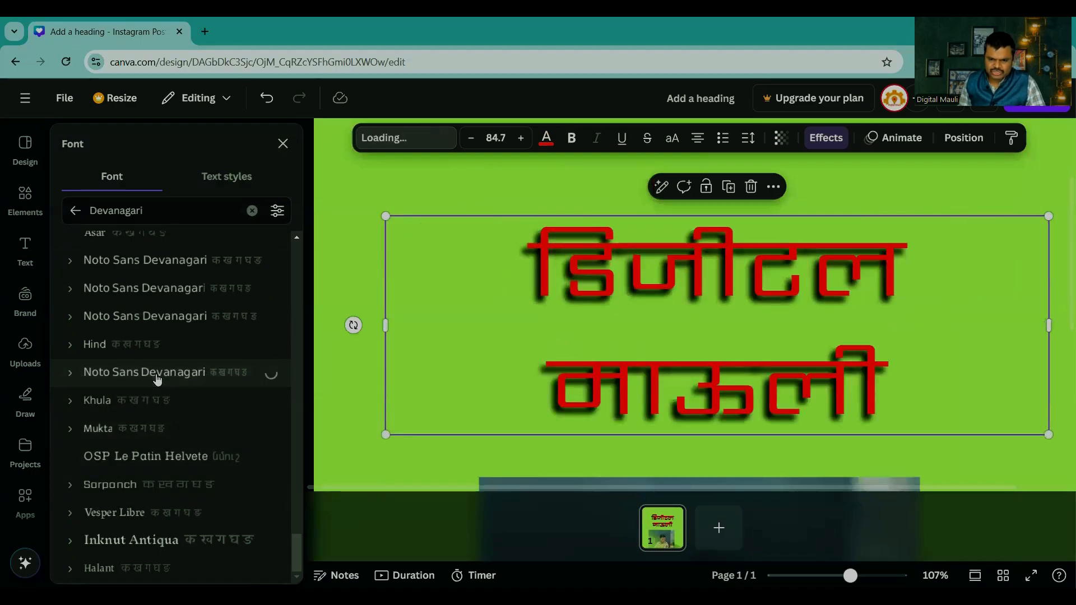
left_click(140, 325)
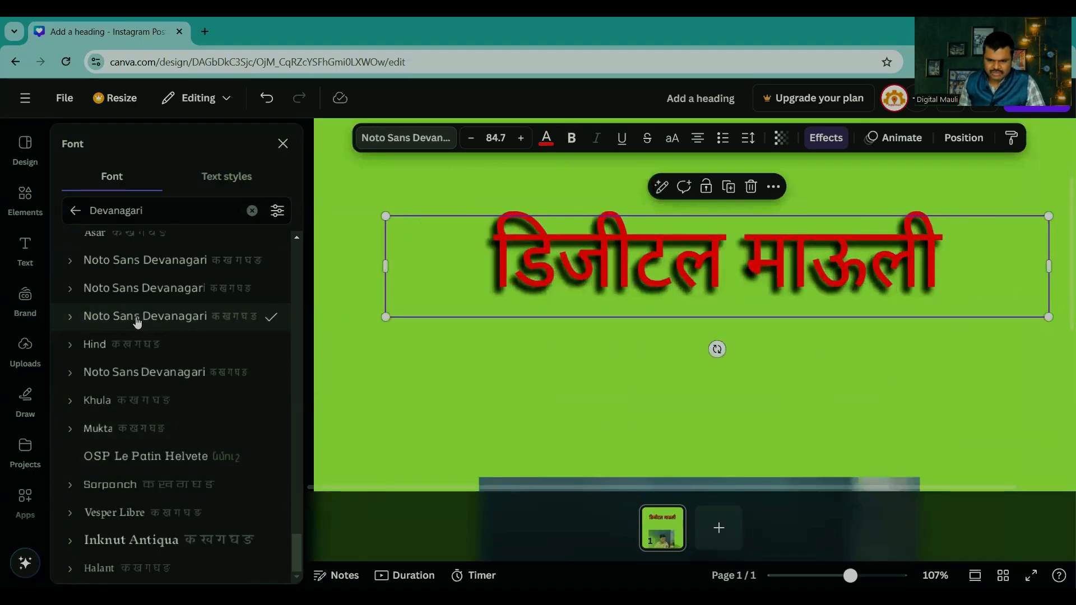
scroll(140, 314, "up", 2)
left_click(140, 309)
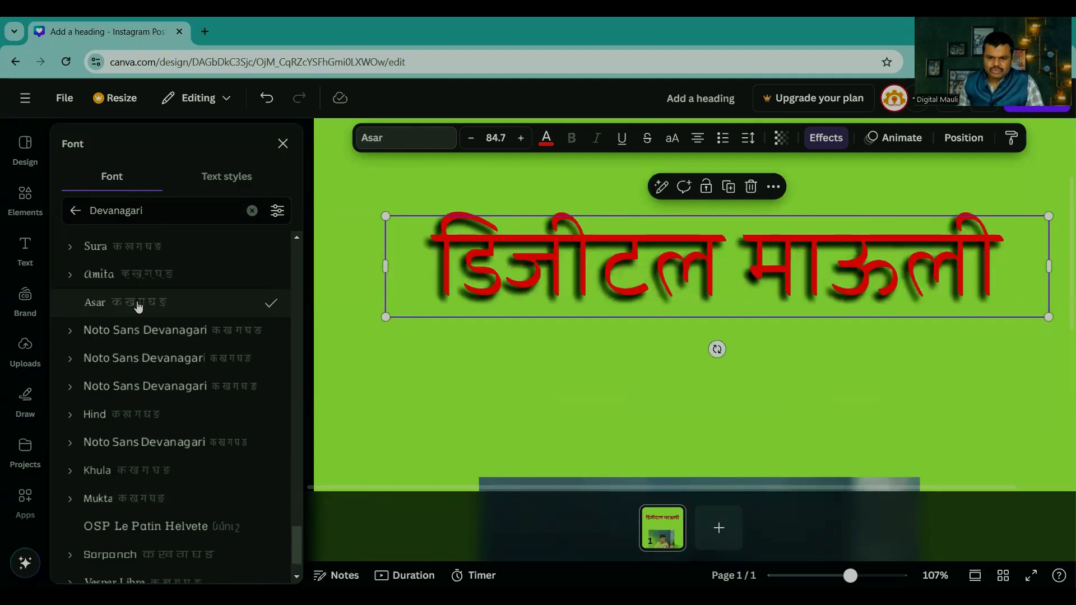
left_click(144, 273)
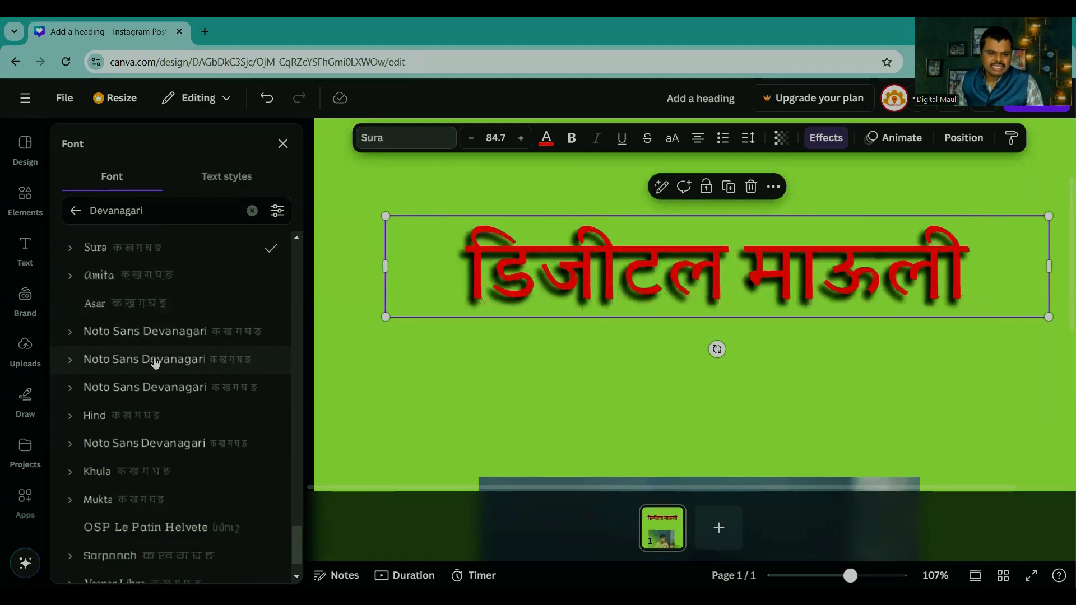
scroll(149, 359, "up", 3)
left_click(130, 317)
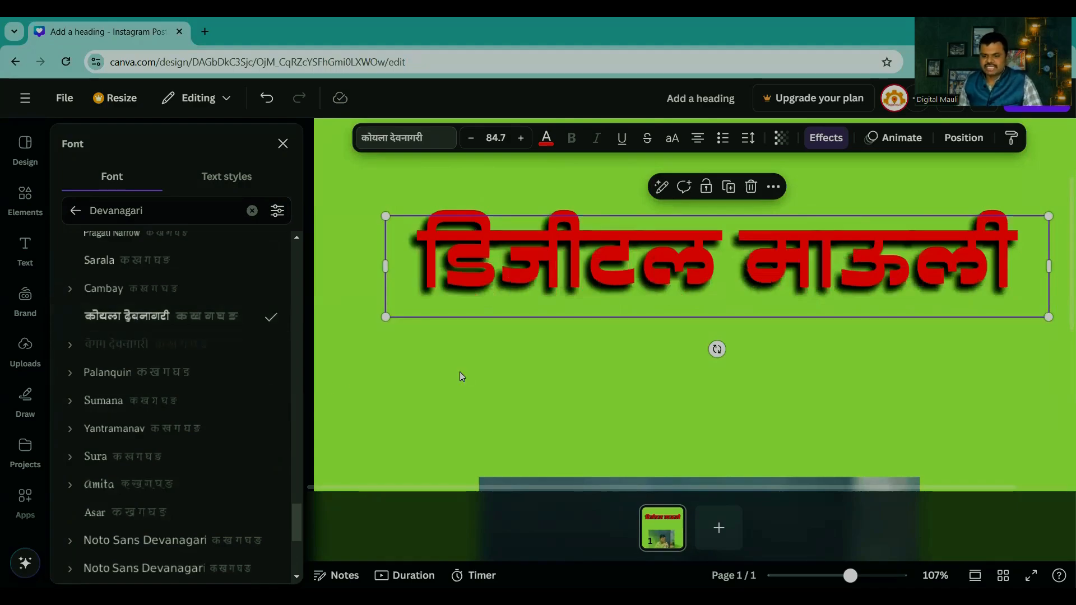
Step: Enlarge the heading to size 108 so it spans the page width, and centre it horizontally above the photo
scroll(957, 454, "down", 3)
left_click(957, 388)
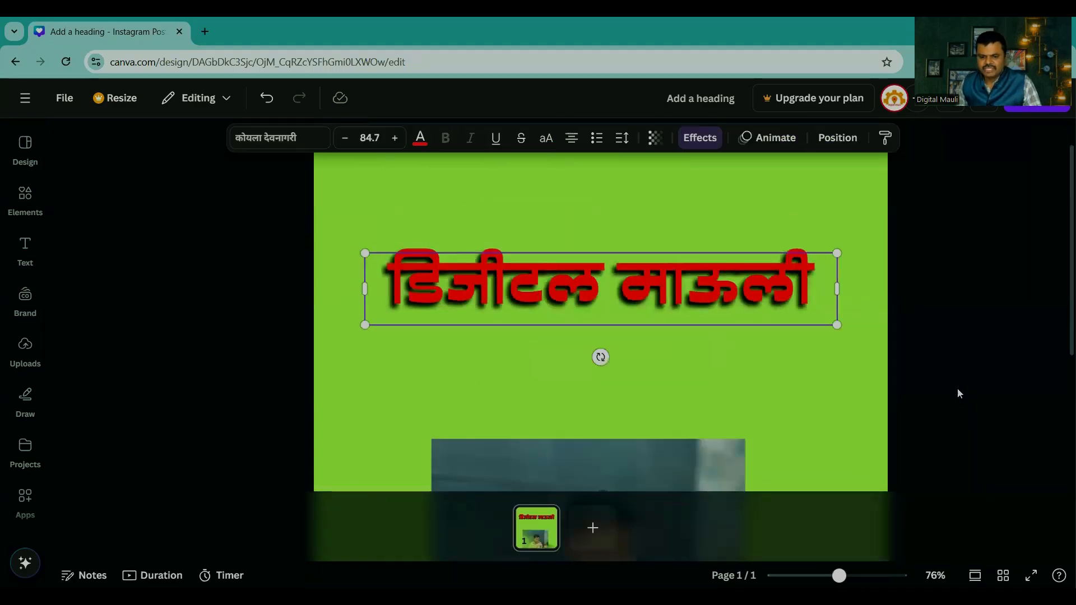
left_click(896, 363)
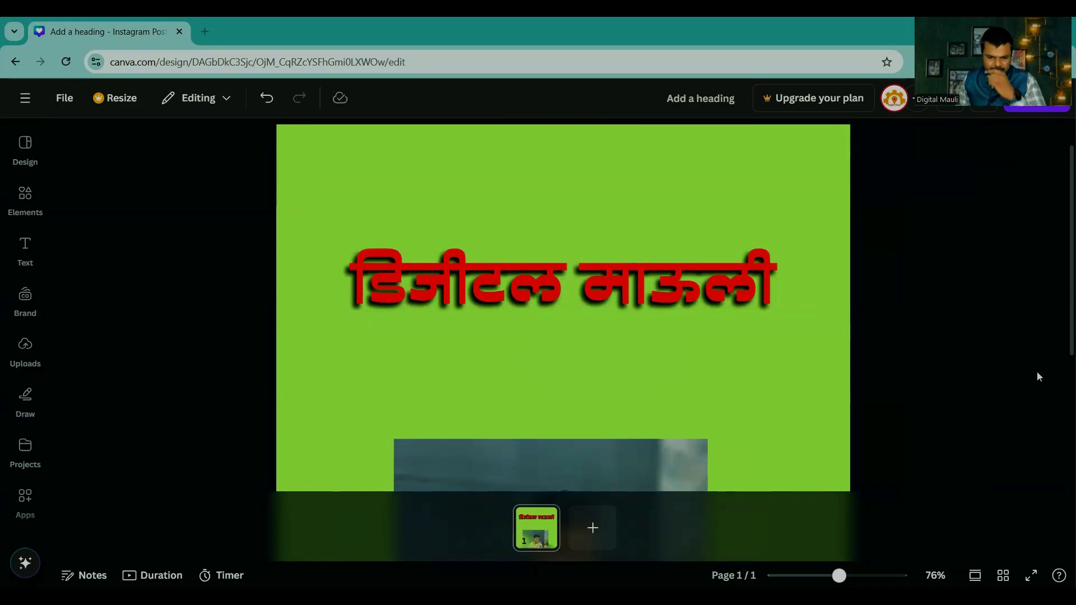
left_click(800, 263)
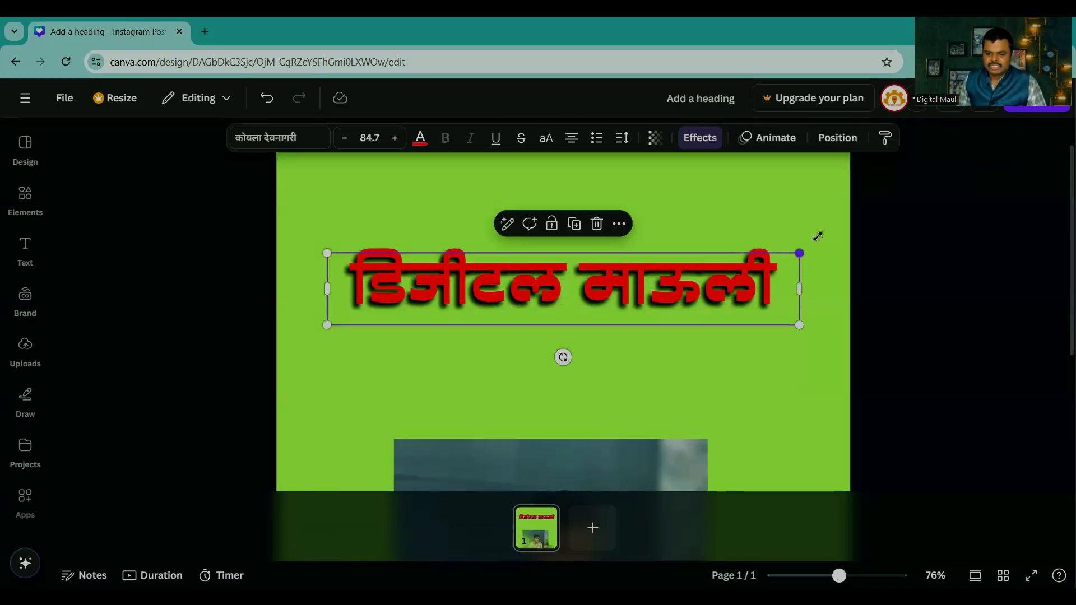
left_click_drag(800, 254, 859, 244)
left_click_drag(328, 244, 256, 233)
left_click(931, 397)
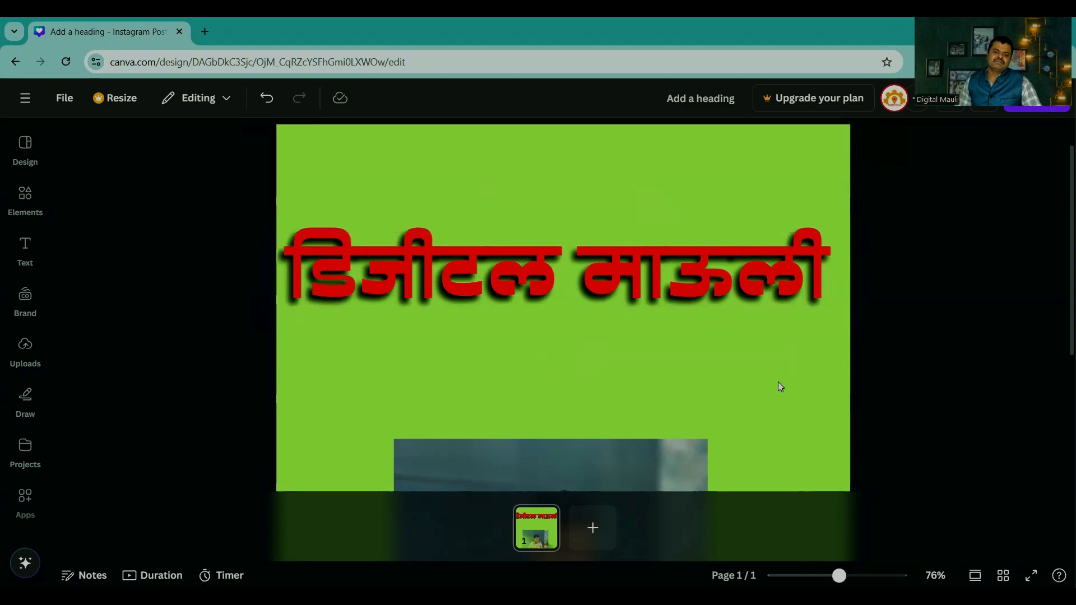
left_click_drag(651, 278, 658, 294)
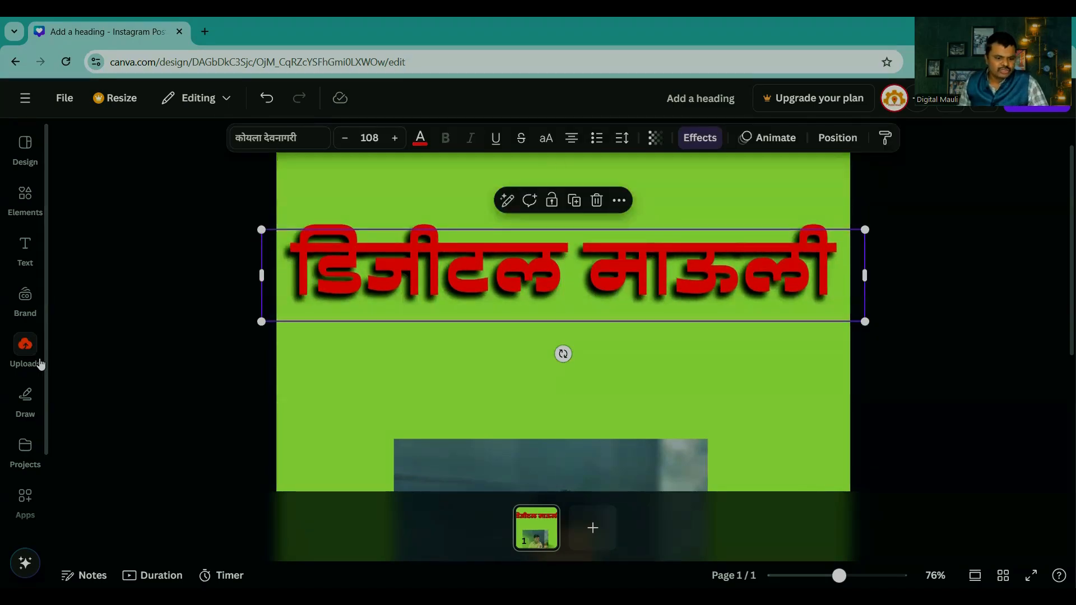
Step: Draw a wavy blue freehand pen line between the heading and the photo
left_click(25, 400)
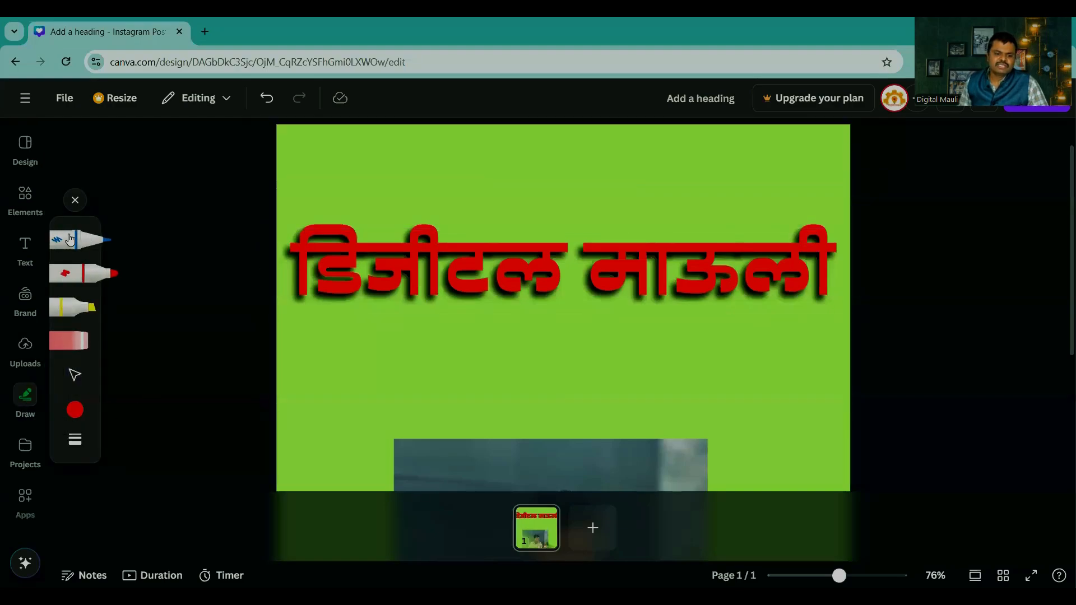
mouse_move(397, 353)
left_mouse_down()
mouse_move(567, 339)
mouse_move(672, 374)
left_mouse_up()
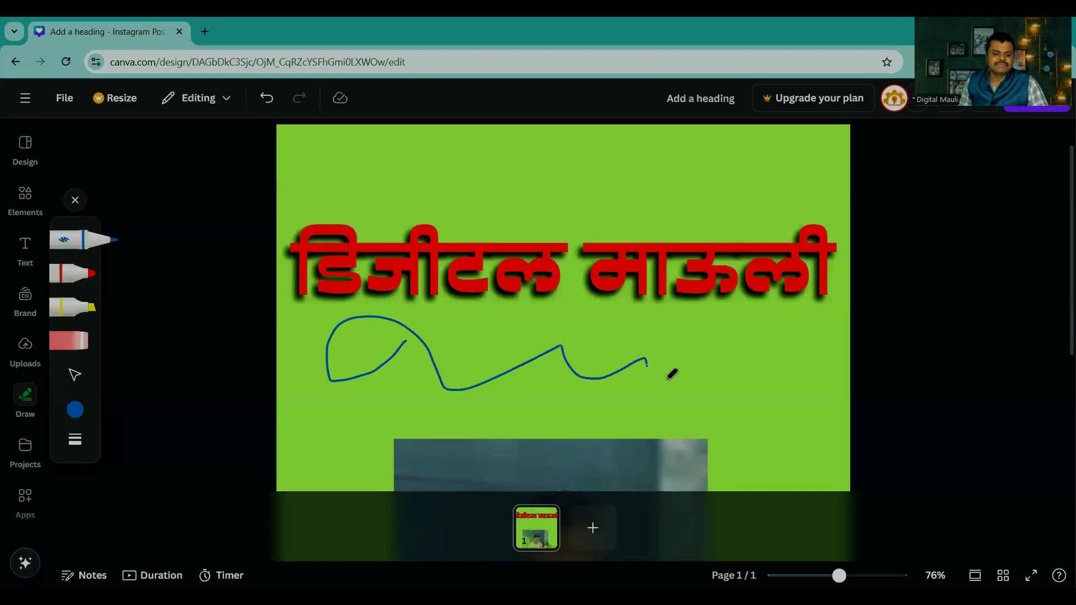
Step: Draw a red marker squiggle across the heading, and erase both the red and the blue drawing
left_click(73, 275)
mouse_move(459, 182)
left_mouse_down()
mouse_move(605, 314)
mouse_move(726, 337)
left_mouse_up()
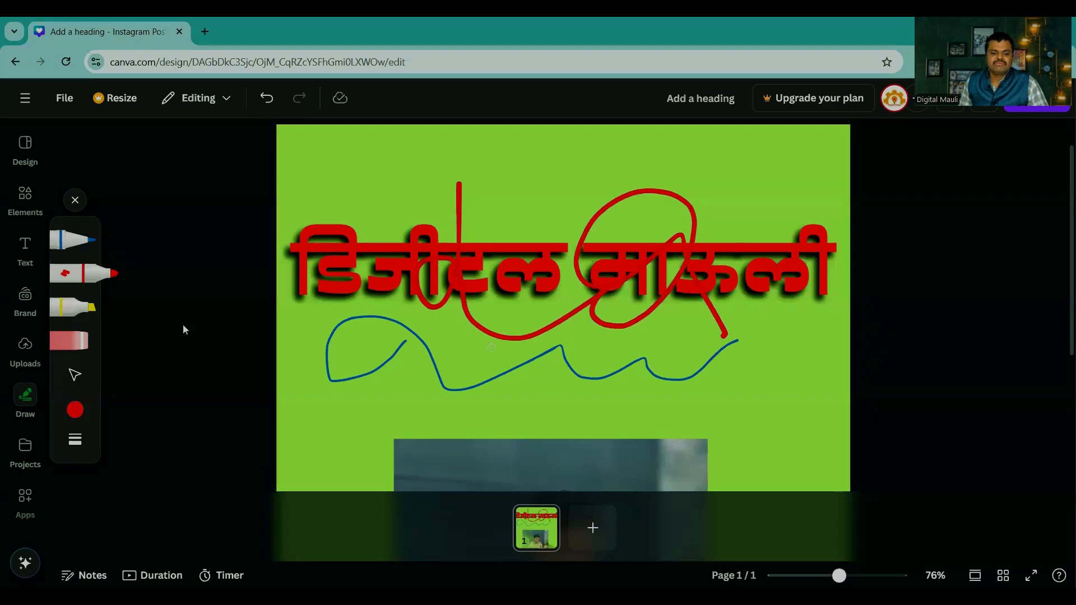
left_click(59, 344)
mouse_move(462, 211)
left_mouse_down()
mouse_move(638, 267)
mouse_move(680, 334)
left_mouse_up()
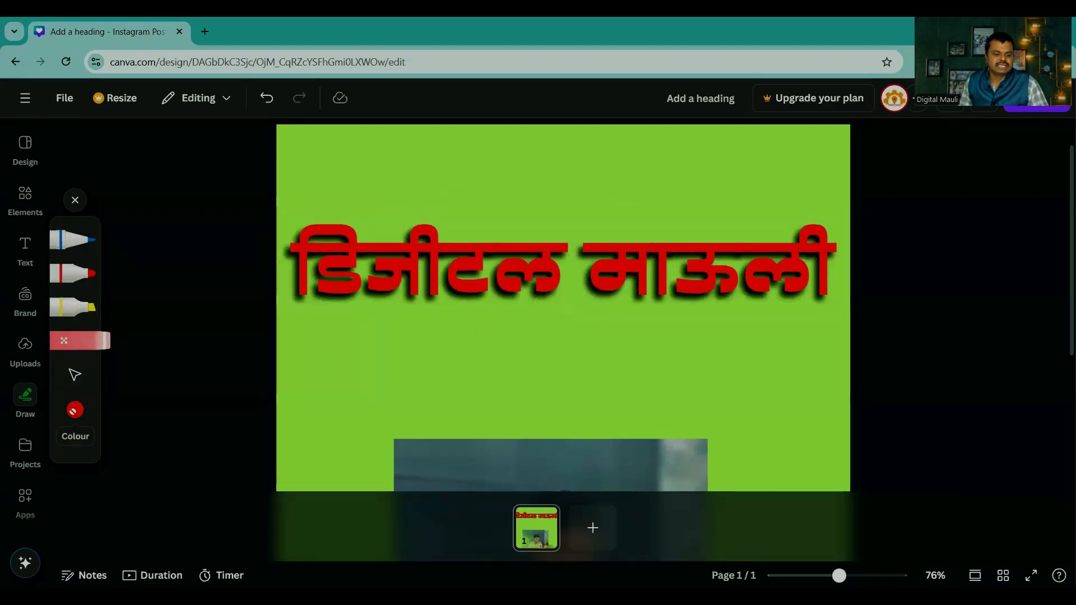
Step: Draw a purple marker squiggle and a large looping blue pen line freehand over the heading
left_click(77, 270)
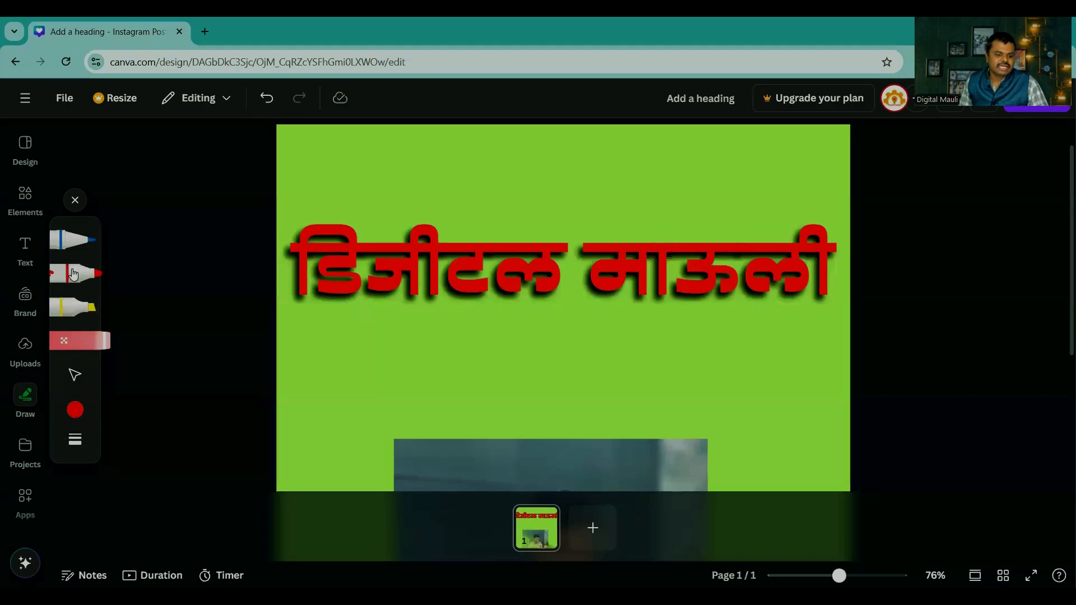
left_click(74, 410)
left_click(284, 417)
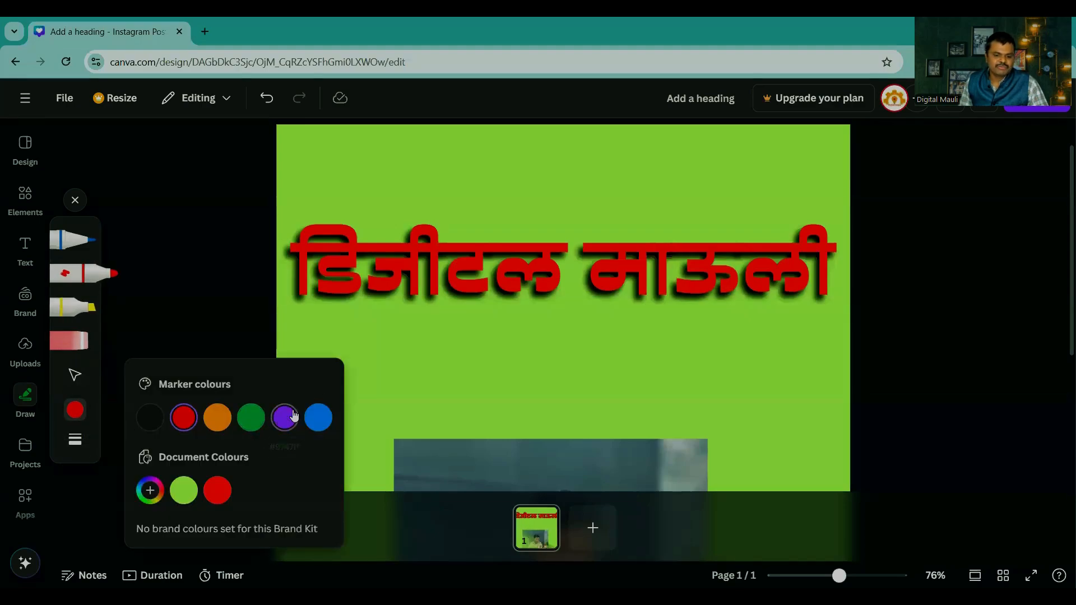
mouse_move(459, 224)
left_mouse_down()
mouse_move(567, 303)
mouse_move(589, 356)
mouse_move(642, 212)
left_mouse_up()
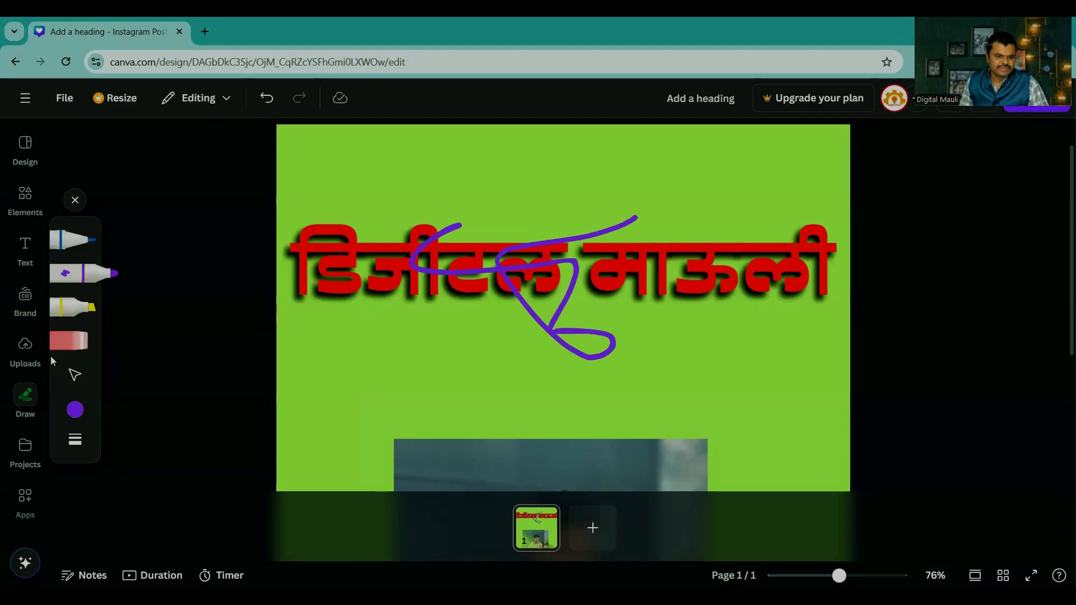
left_click(73, 239)
mouse_move(489, 235)
left_mouse_down()
mouse_move(622, 310)
mouse_move(688, 323)
mouse_move(714, 240)
mouse_move(521, 286)
left_mouse_up()
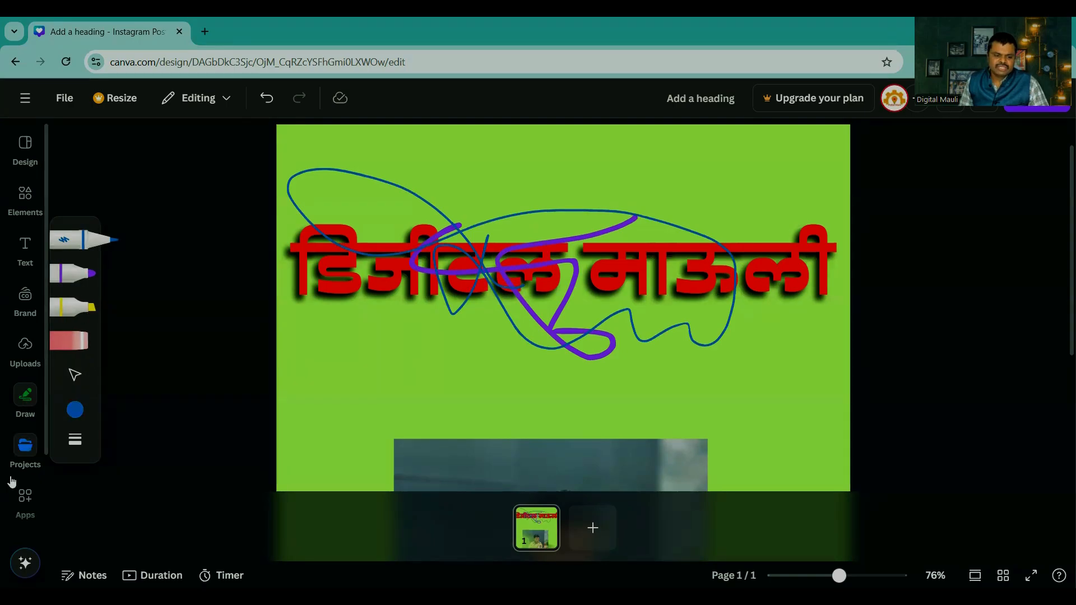
Step: View the saved projects, and find and open the QR code app among the available apps
left_click(25, 486)
left_click(26, 451)
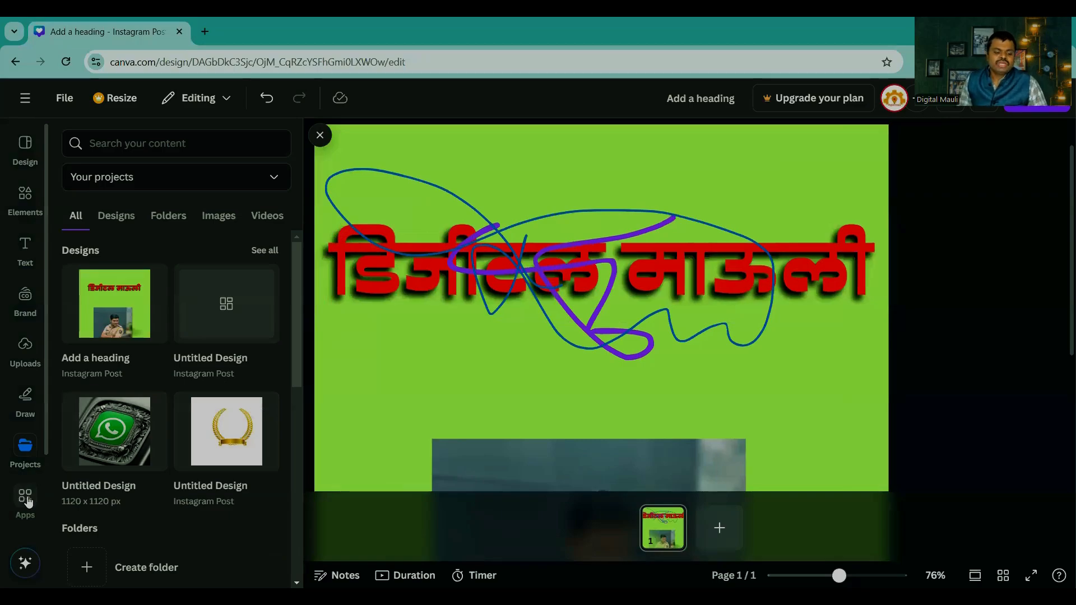
left_click(27, 500)
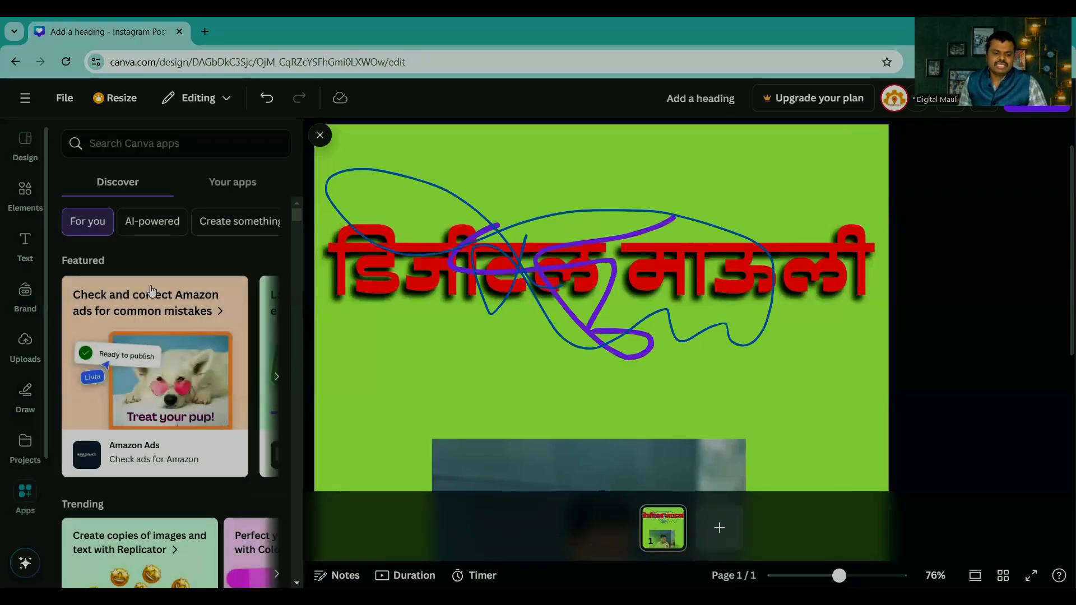
scroll(157, 336, "down", 5)
scroll(170, 386, "up", 5)
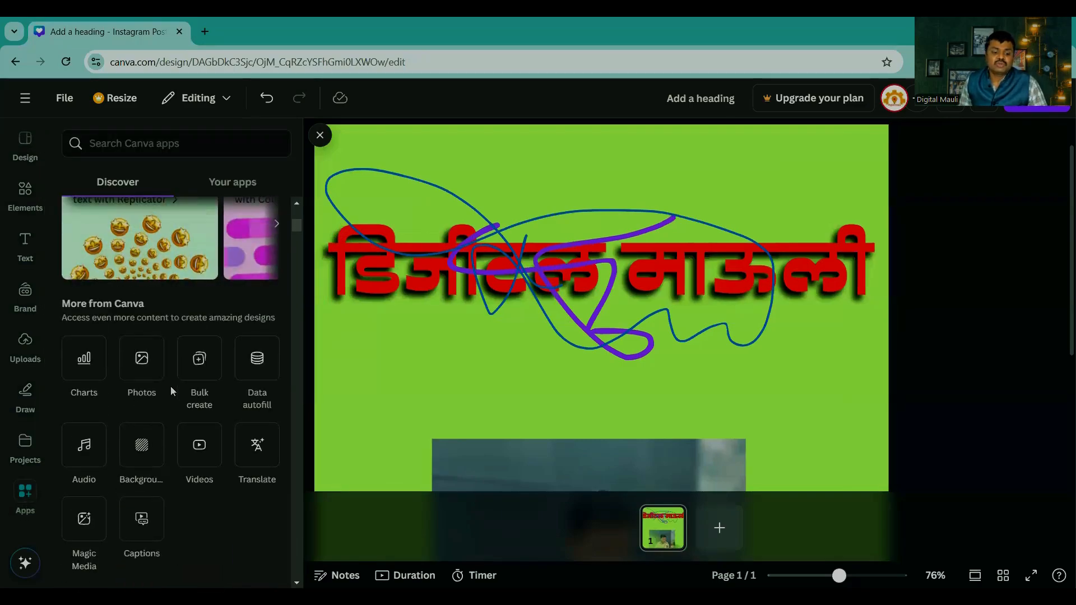
scroll(170, 385, "down", 5)
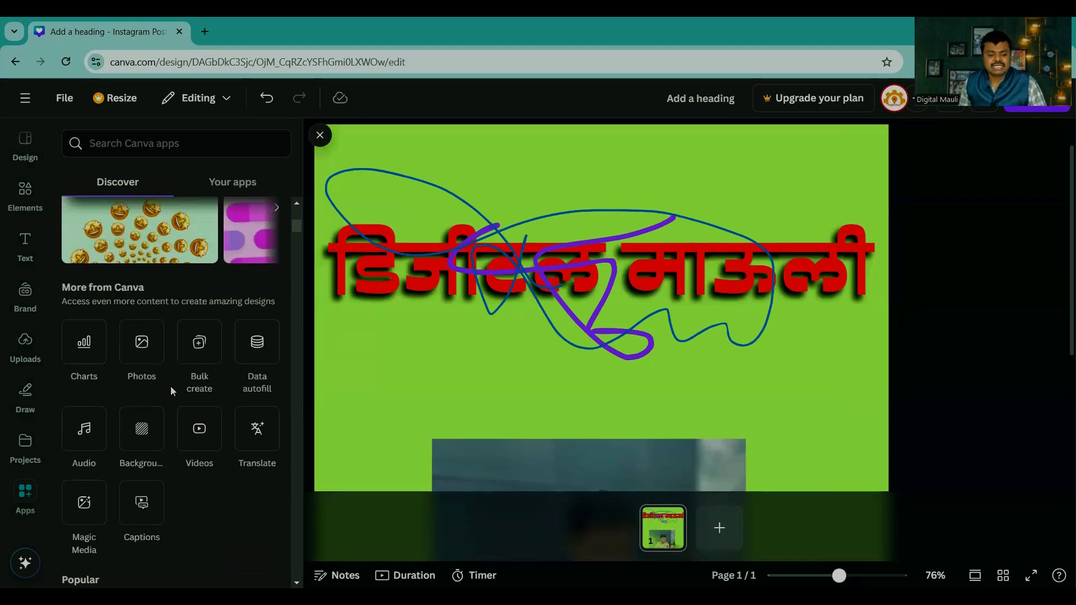
left_click(190, 358)
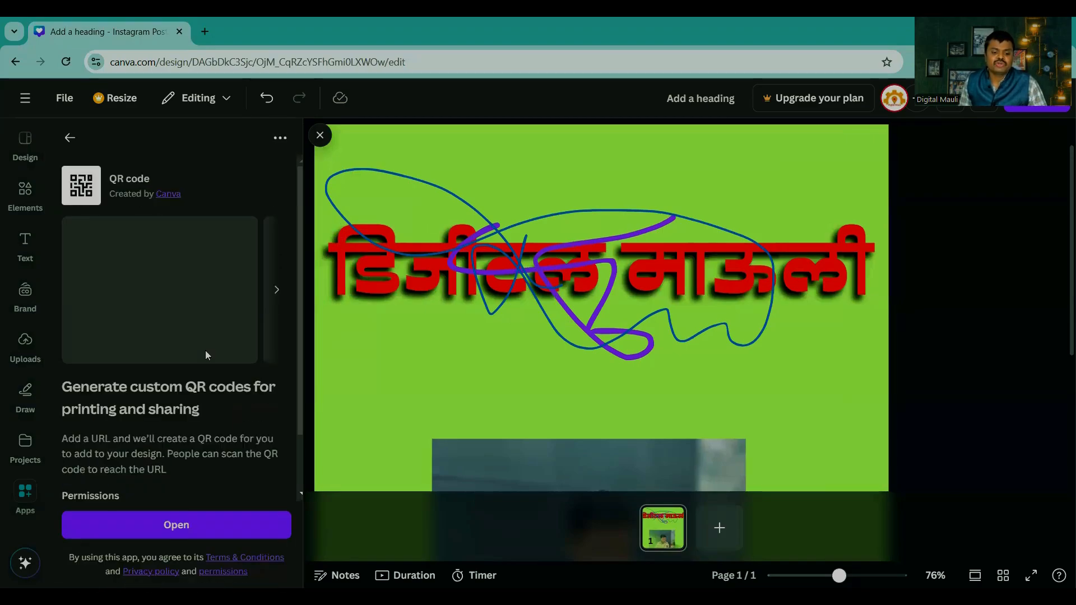
left_click(178, 527)
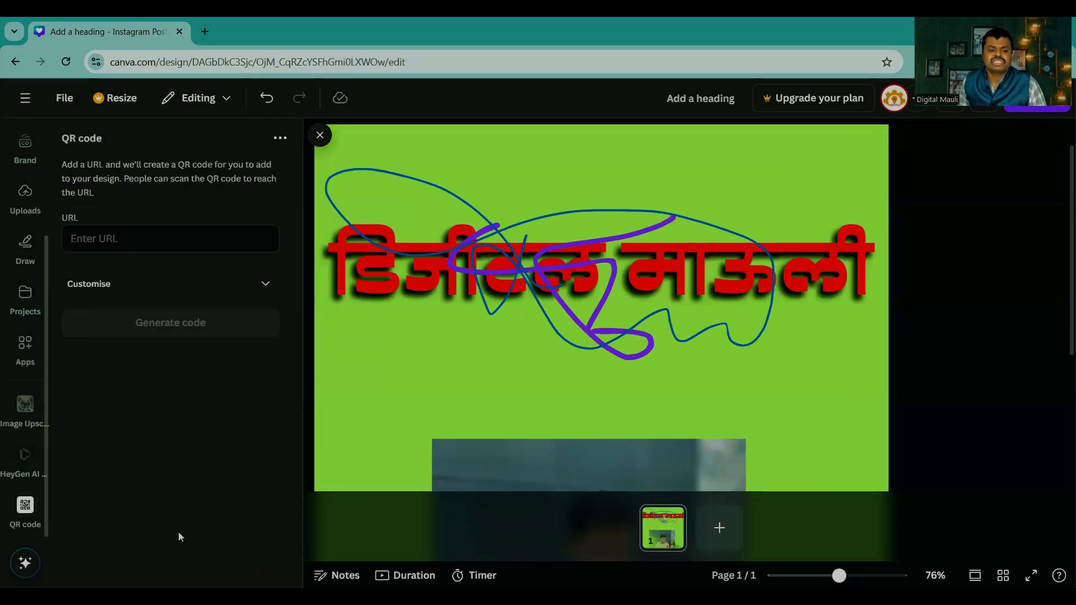
left_click(203, 32)
type("w")
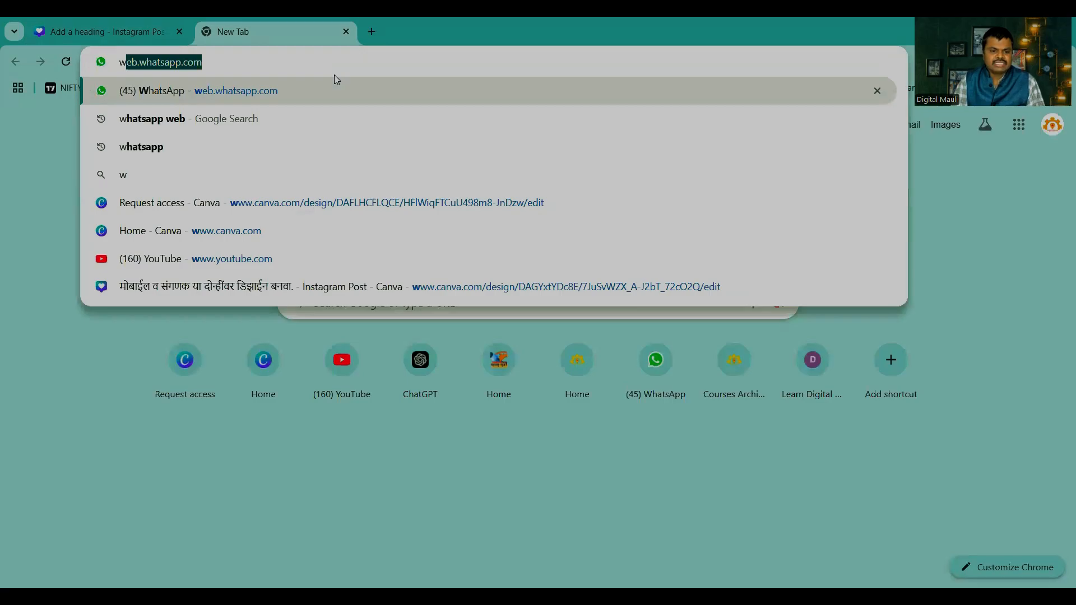
key("Return")
left_click(261, 57)
key("ctrl+c")
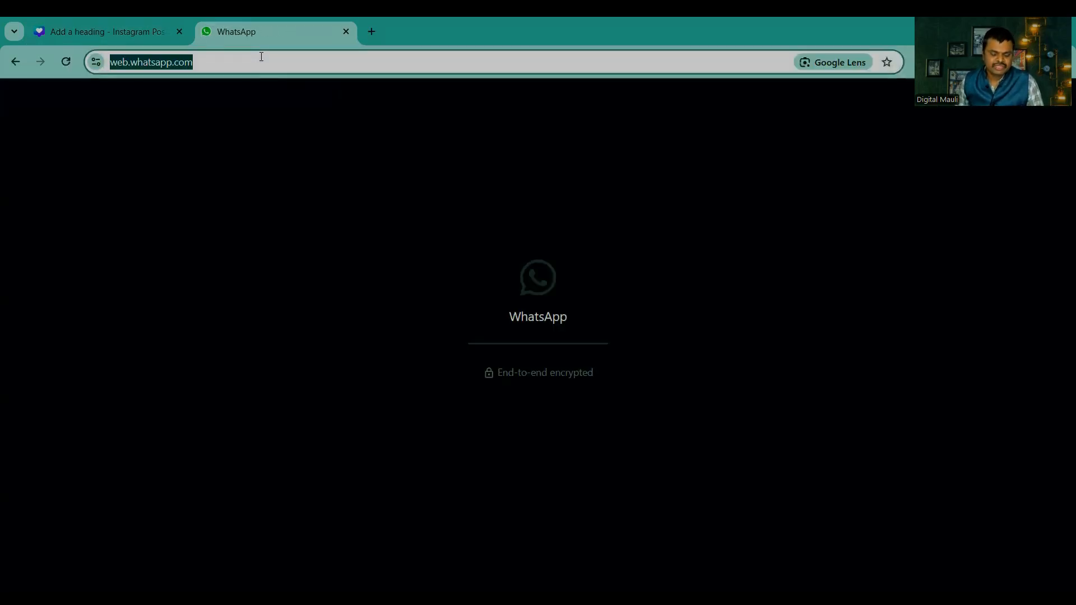
left_click(121, 25)
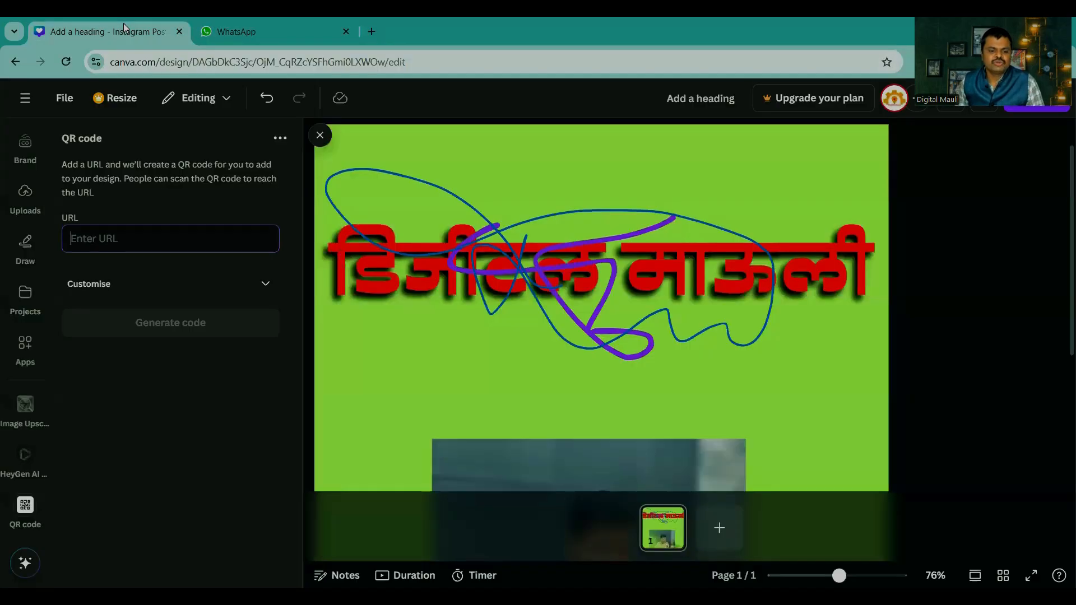
key("ctrl+v")
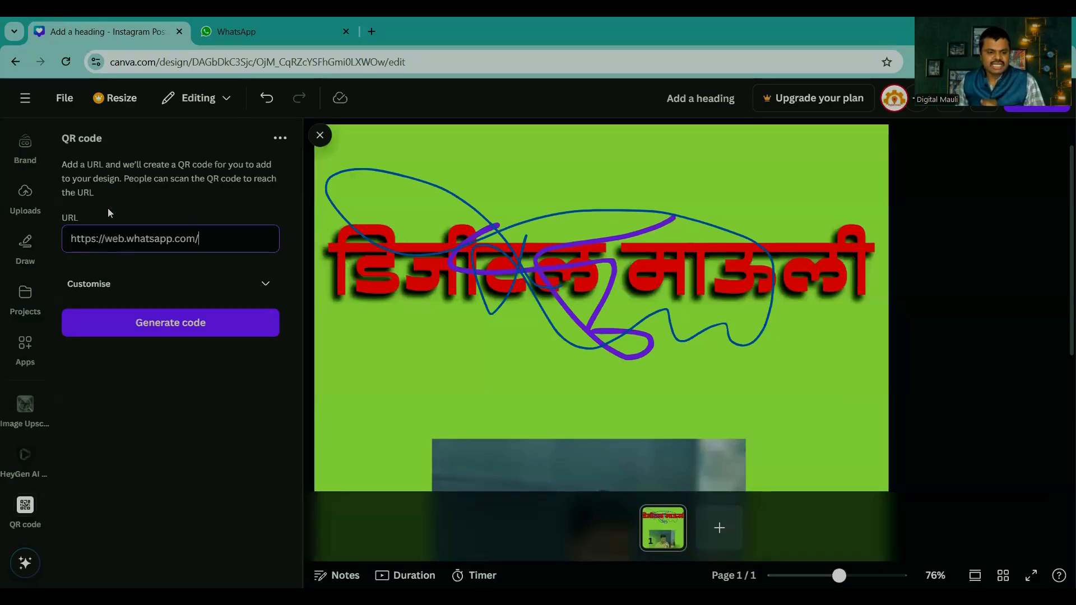
left_click(167, 318)
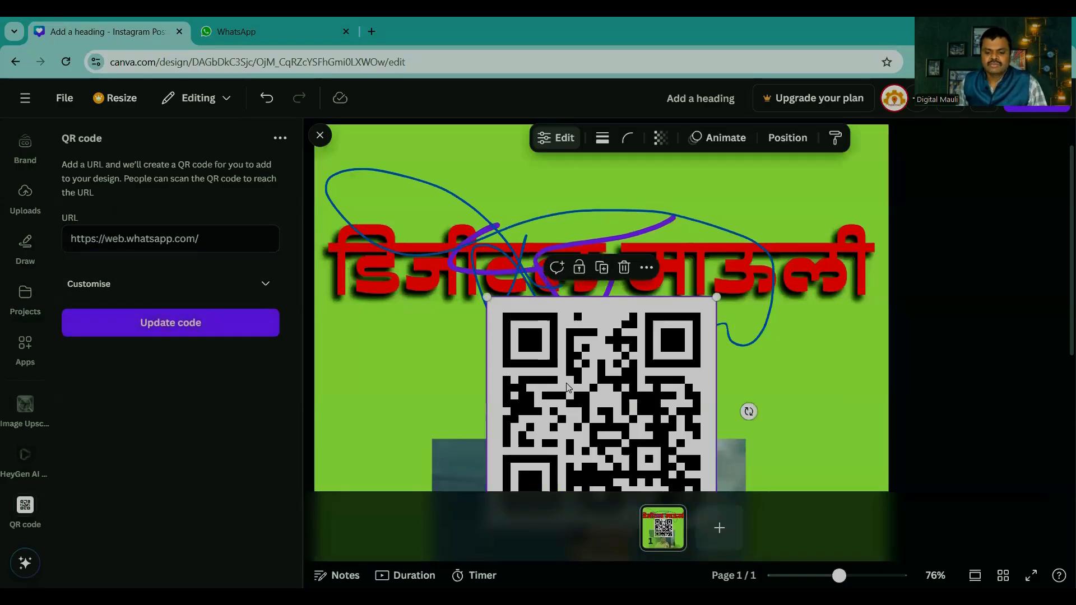
Step: Show the WhatsApp page the code links to, and move the QR code over the first word of the heading
left_click(274, 38)
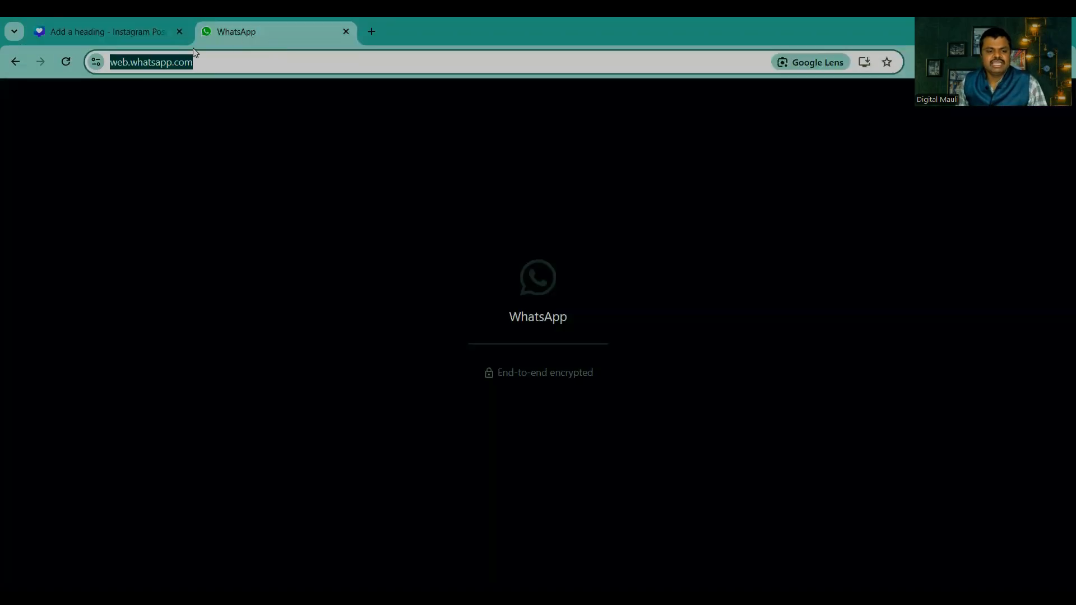
left_click(120, 31)
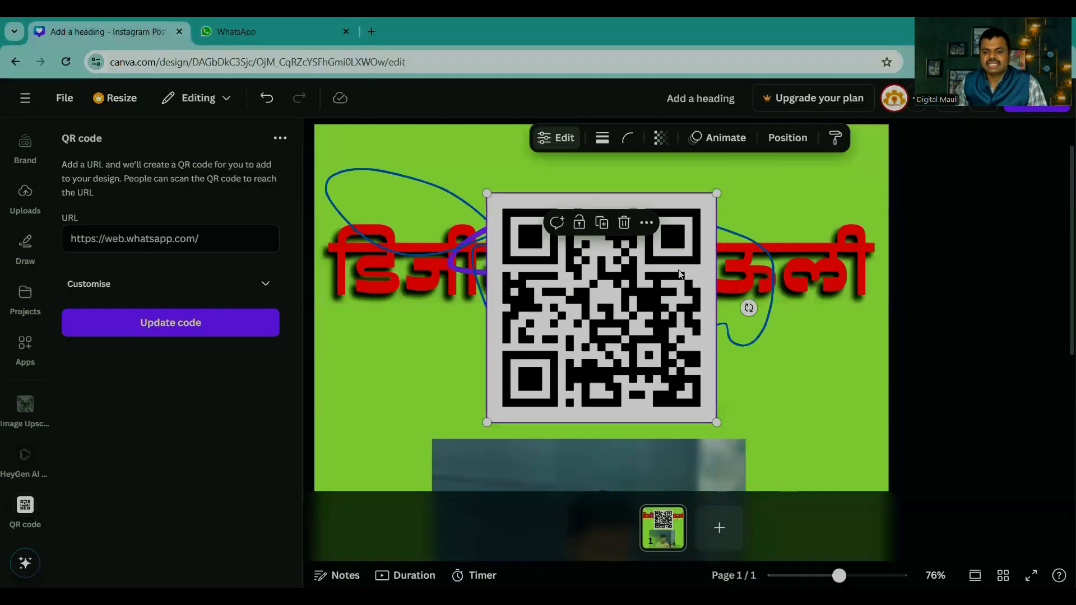
left_click_drag(524, 352, 458, 348)
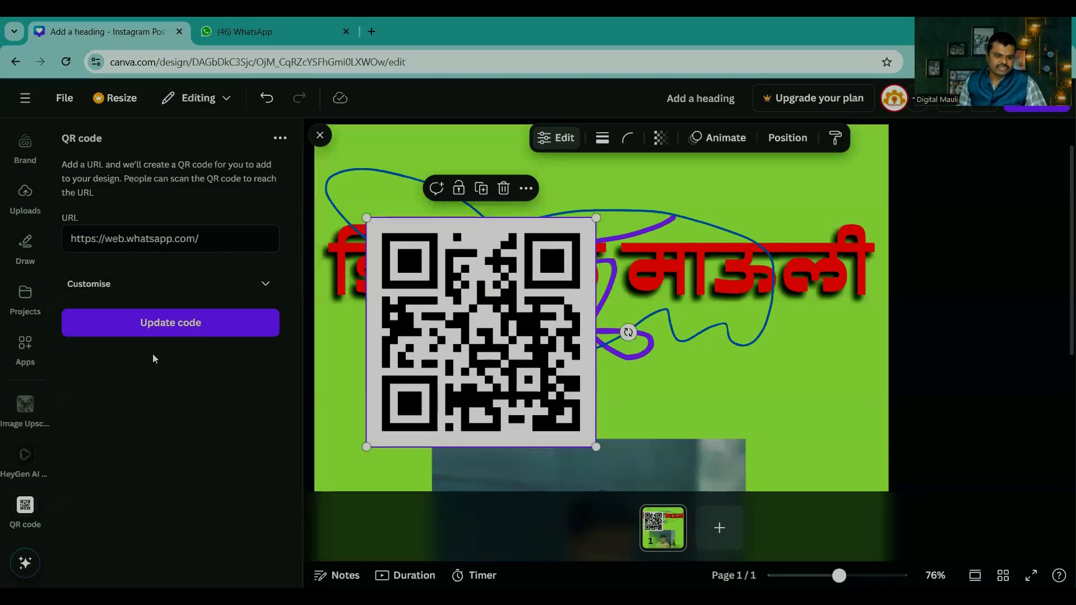
Step: Find the Mockups app among the popular apps and open it
left_click(24, 346)
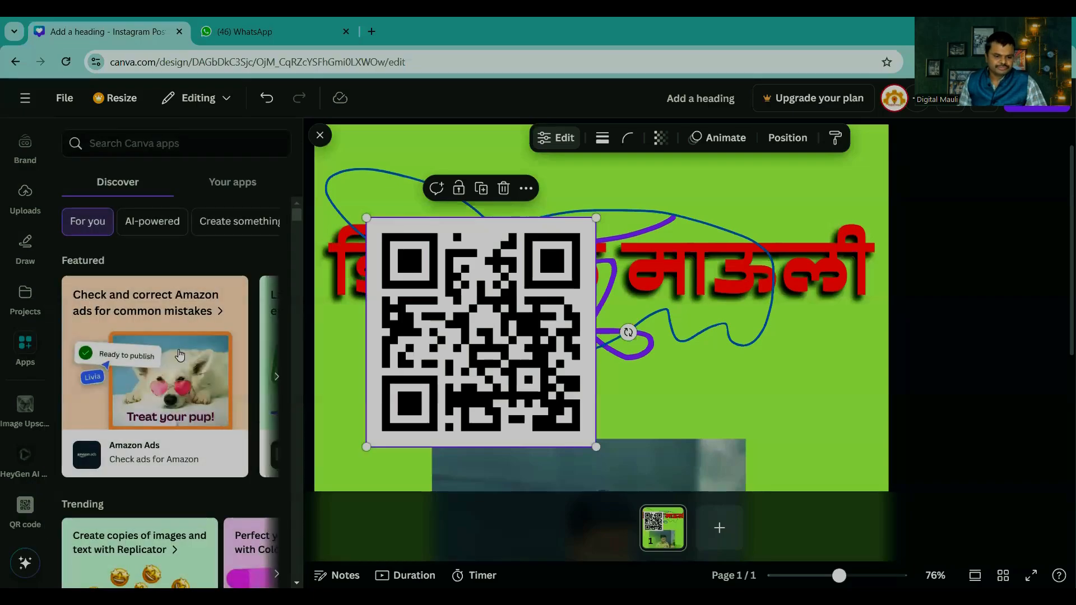
scroll(178, 349, "down", 5)
scroll(178, 348, "down", 5)
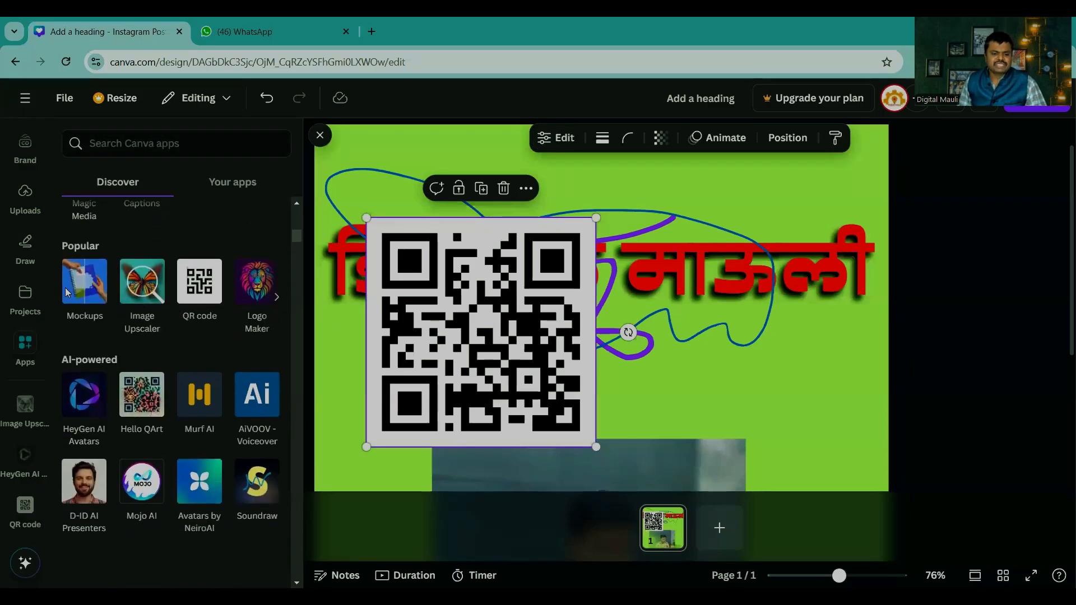
left_click(87, 284)
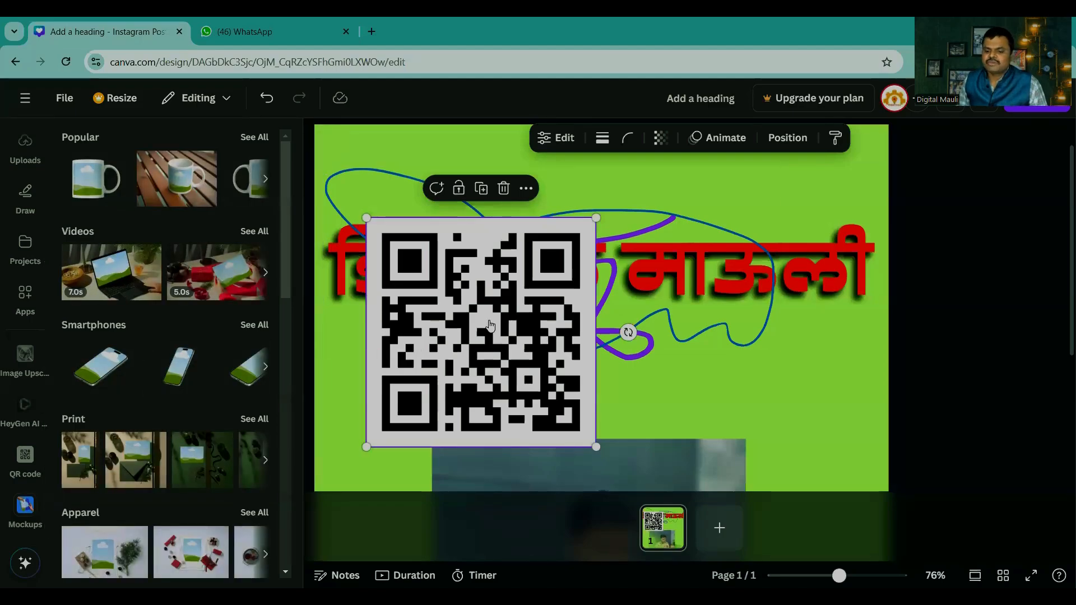
Step: Delete the QR code and move the photo up so its lower edge sits just above the green page's oval shadow
key("Delete")
scroll(803, 398, "down", 5)
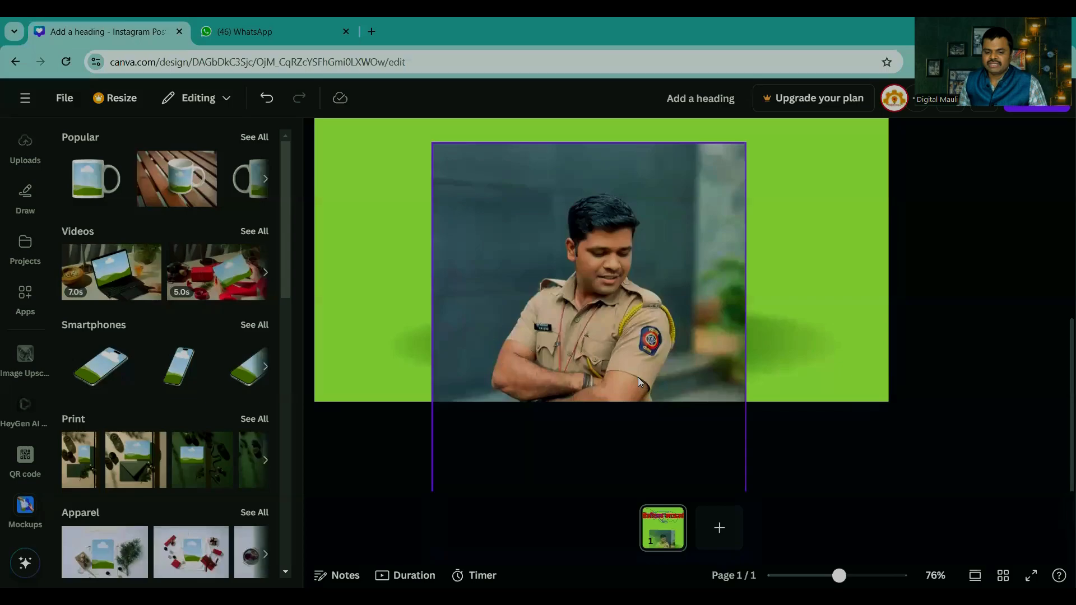
left_click_drag(699, 415, 686, 233)
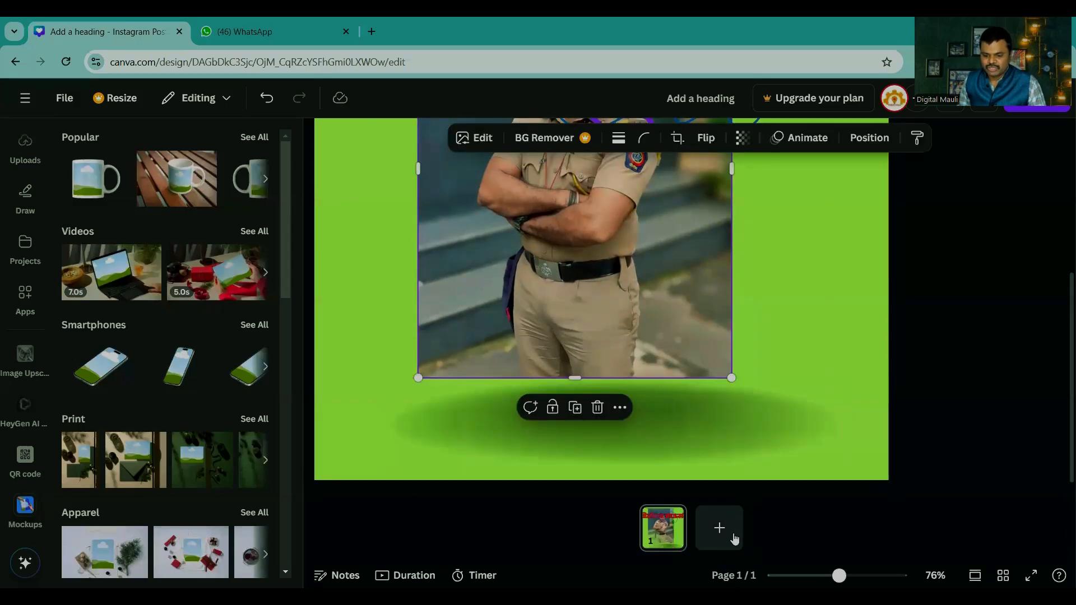
Step: Create a new blank Instagram Post (Square) design from the social media formats
left_click(22, 100)
left_click(122, 137)
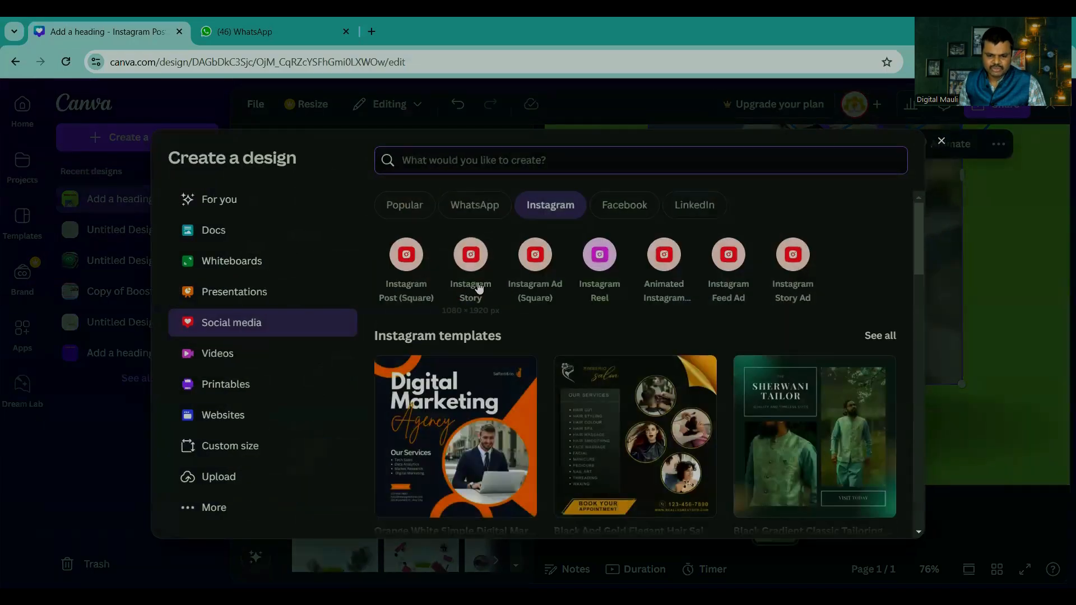
left_click(479, 288)
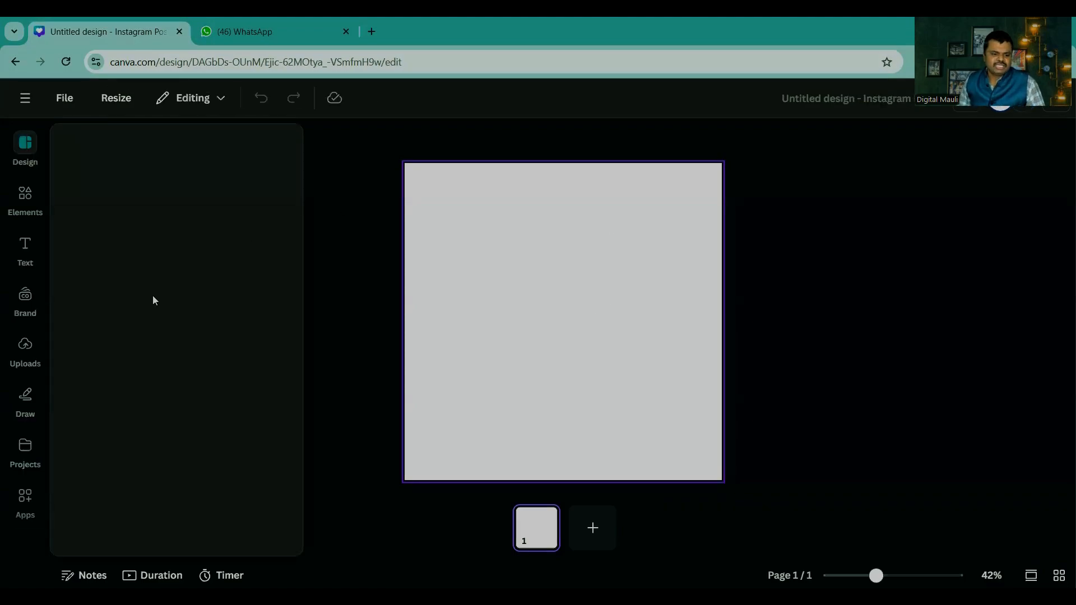
Step: Open the Mockups app in the new design and show all of its Popular mockups
scroll(22, 476, "down", 2)
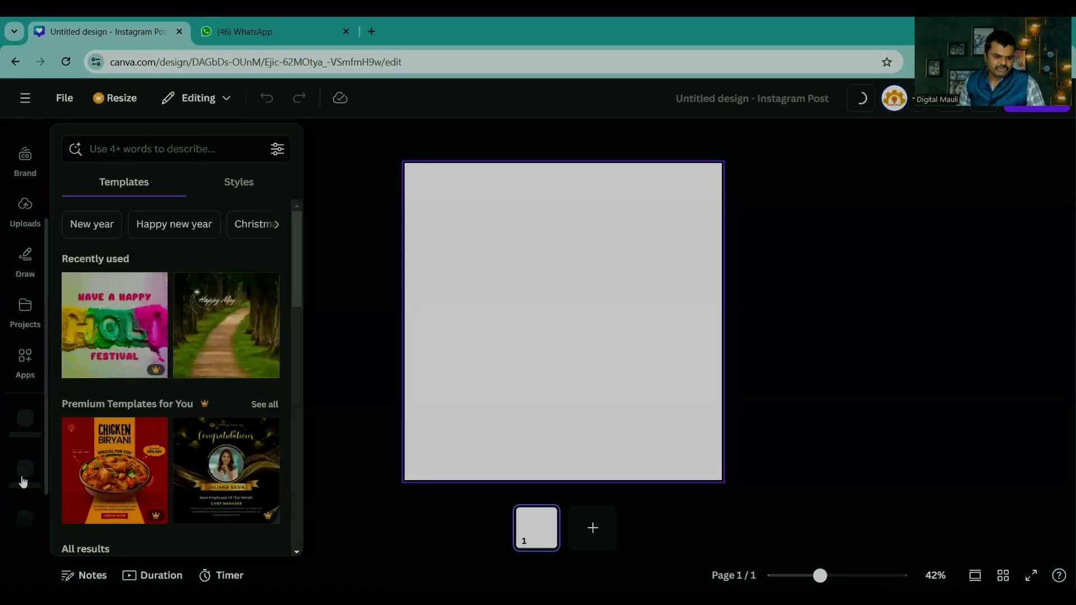
left_click(25, 362)
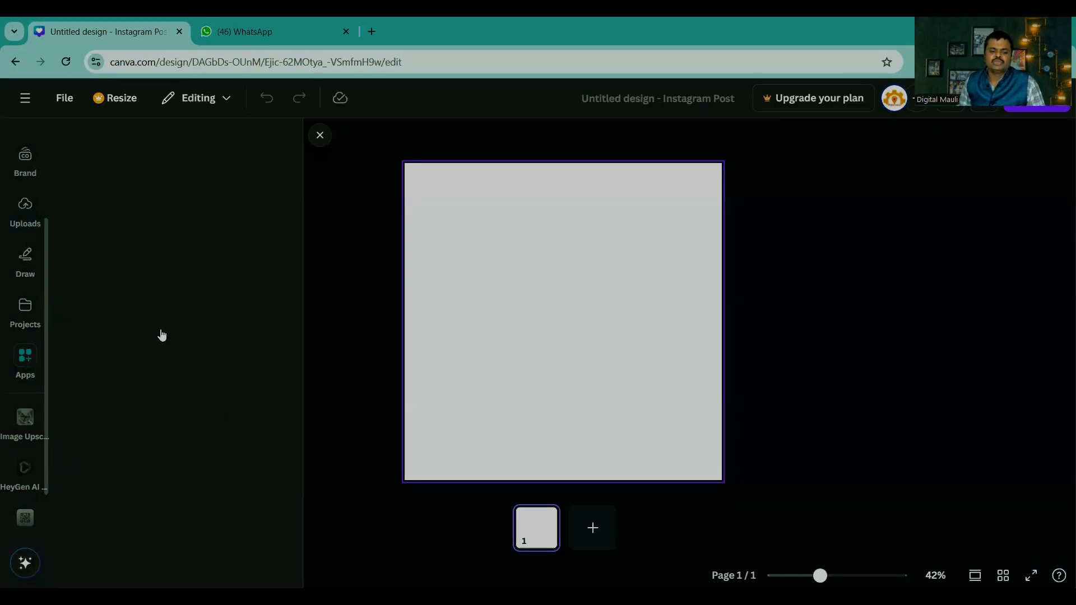
scroll(140, 318, "down", 5)
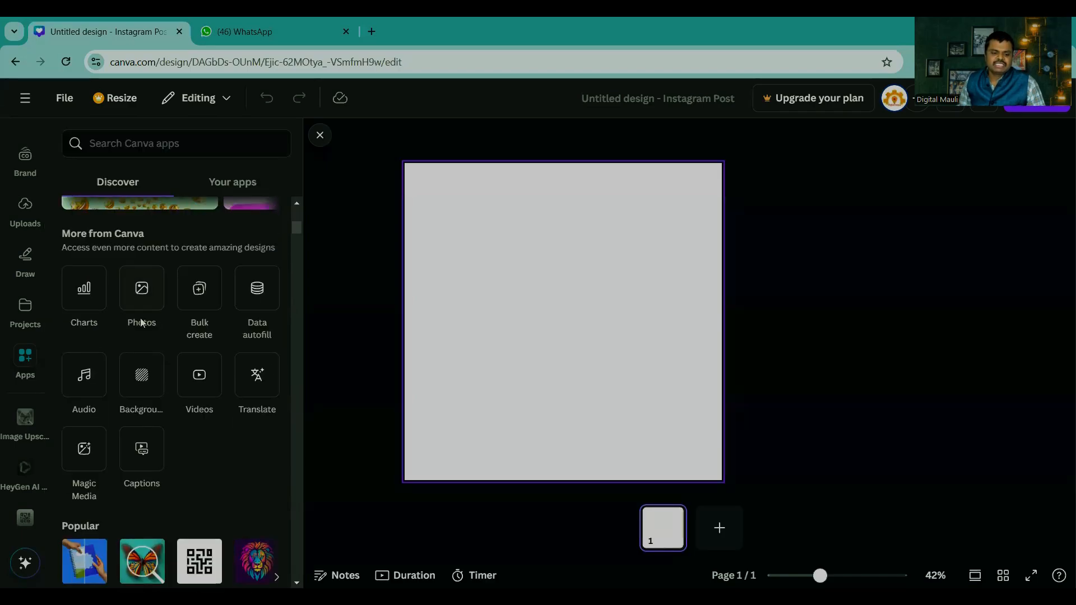
scroll(135, 346, "down", 1)
left_click(87, 354)
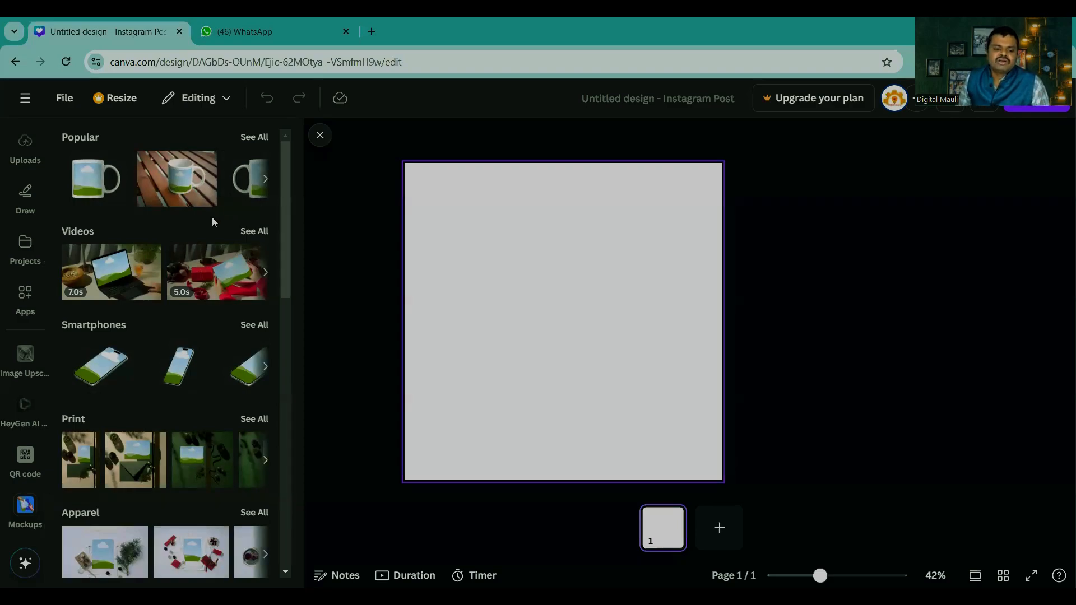
left_click(254, 137)
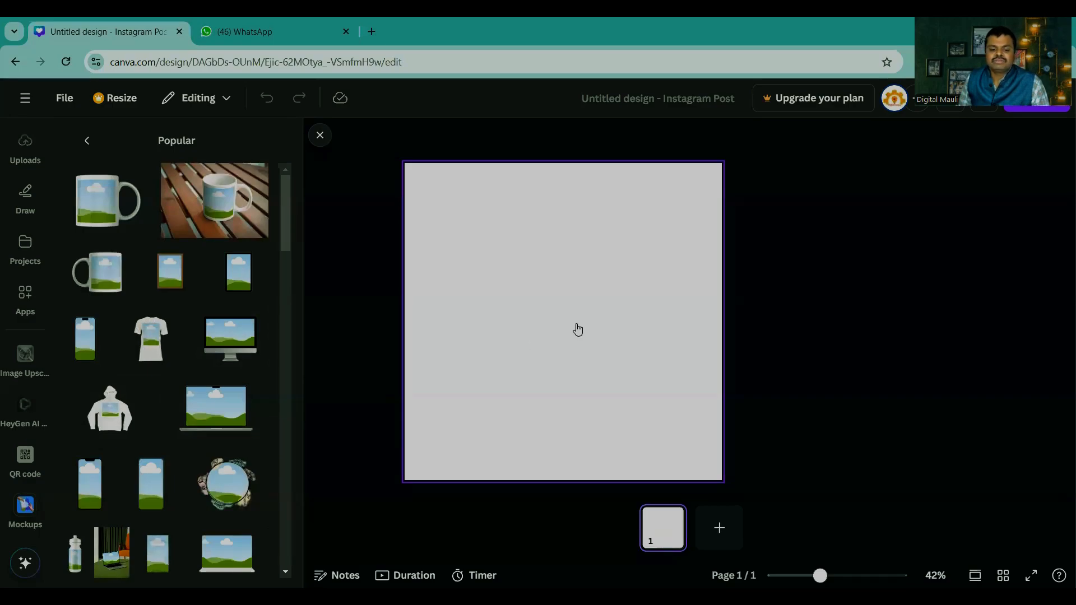
Step: Add the white mug mockup with its handle on the left, enlarge it to nearly the page width, and centre it
left_click(98, 271)
left_click(651, 337)
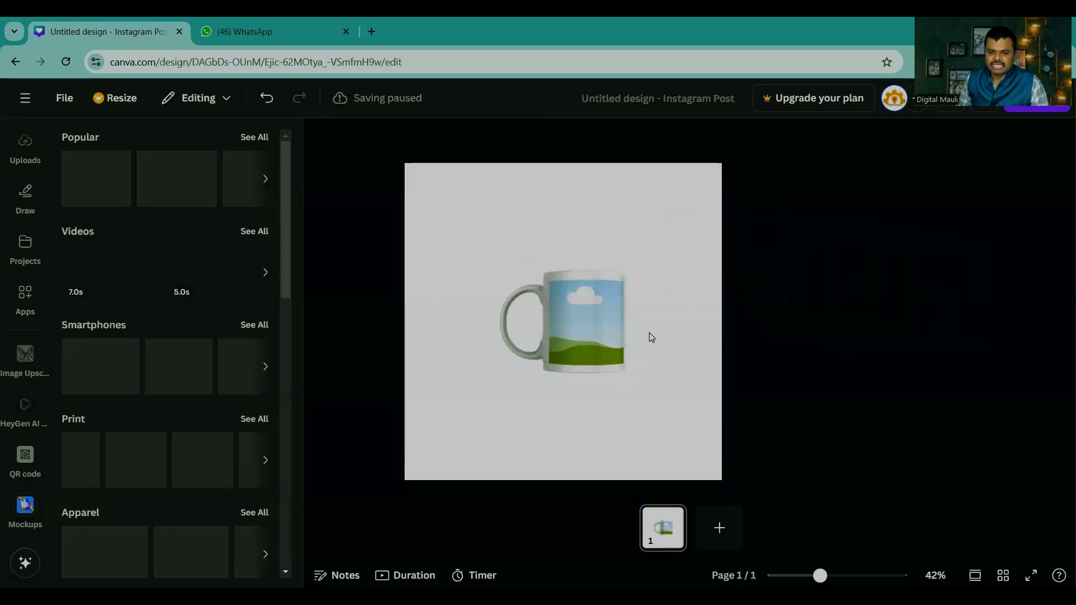
left_click_drag(582, 324, 509, 235)
left_click_drag(555, 285, 690, 399)
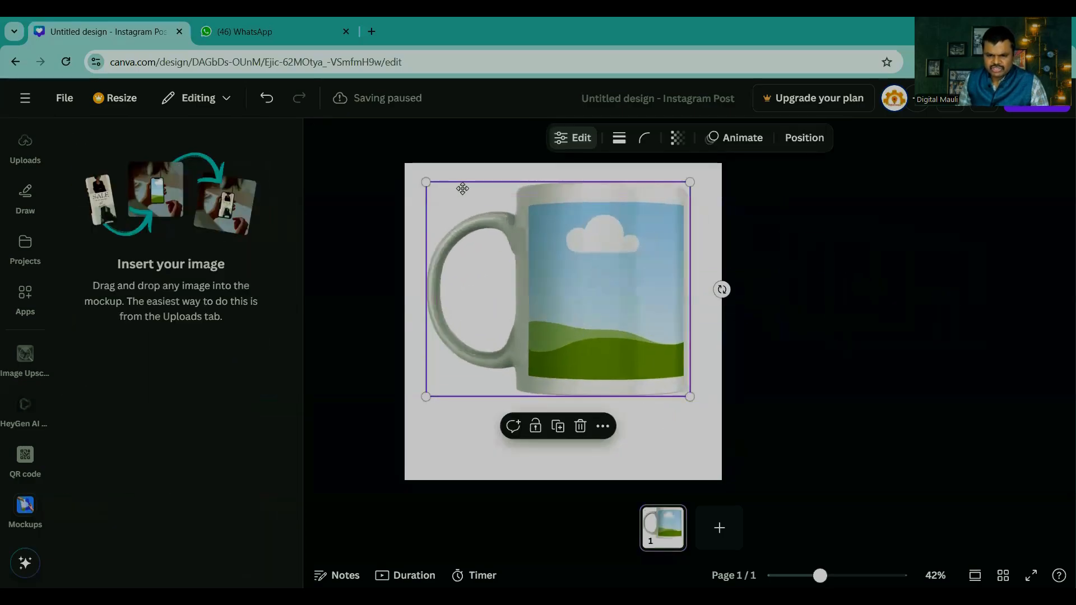
left_click_drag(462, 188, 454, 222)
left_click(493, 453)
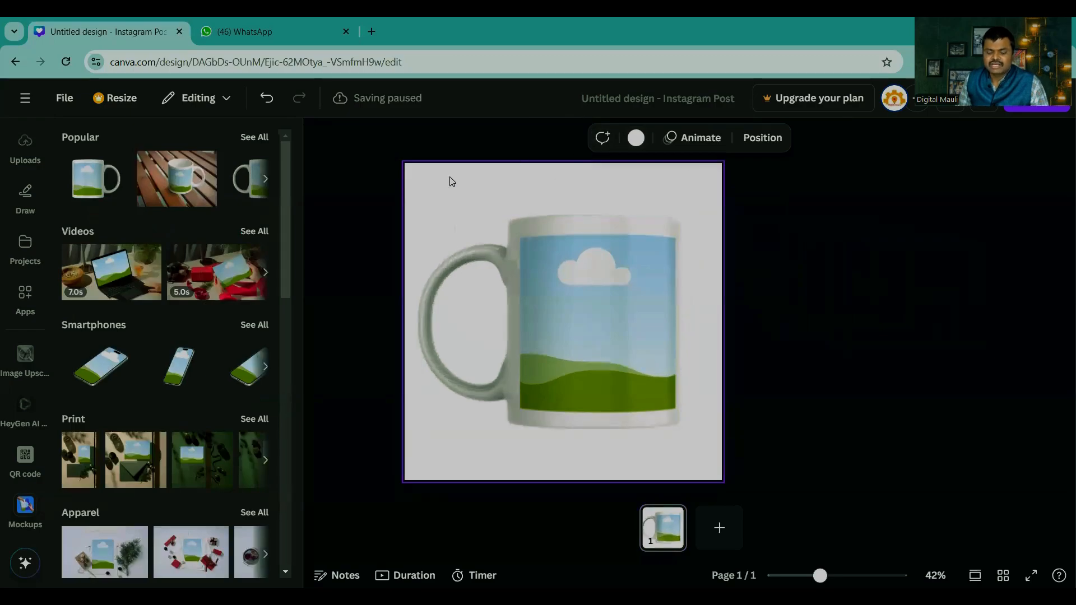
Step: Try several background colours on the page, settling on the dark green taken from the mug's photo colours
left_click(636, 138)
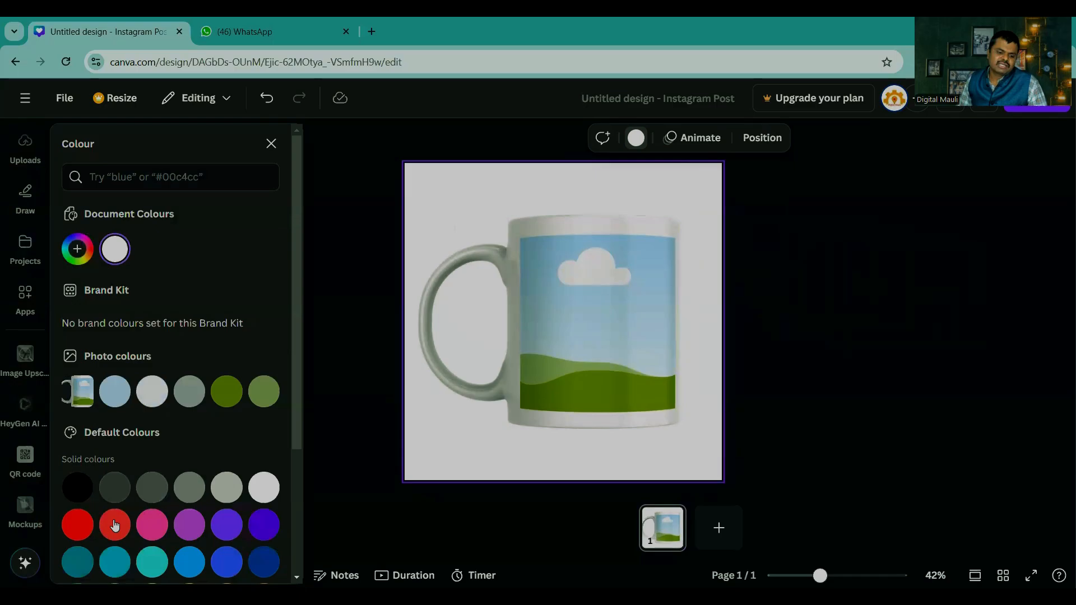
left_click(115, 524)
left_click(152, 524)
left_click(232, 526)
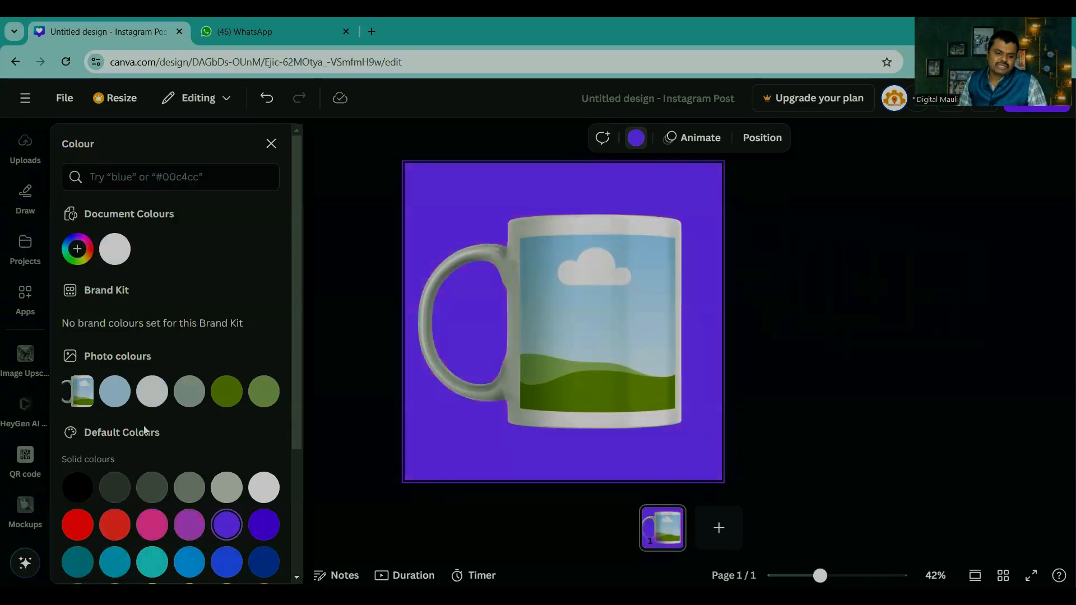
left_click(115, 395)
left_click(227, 392)
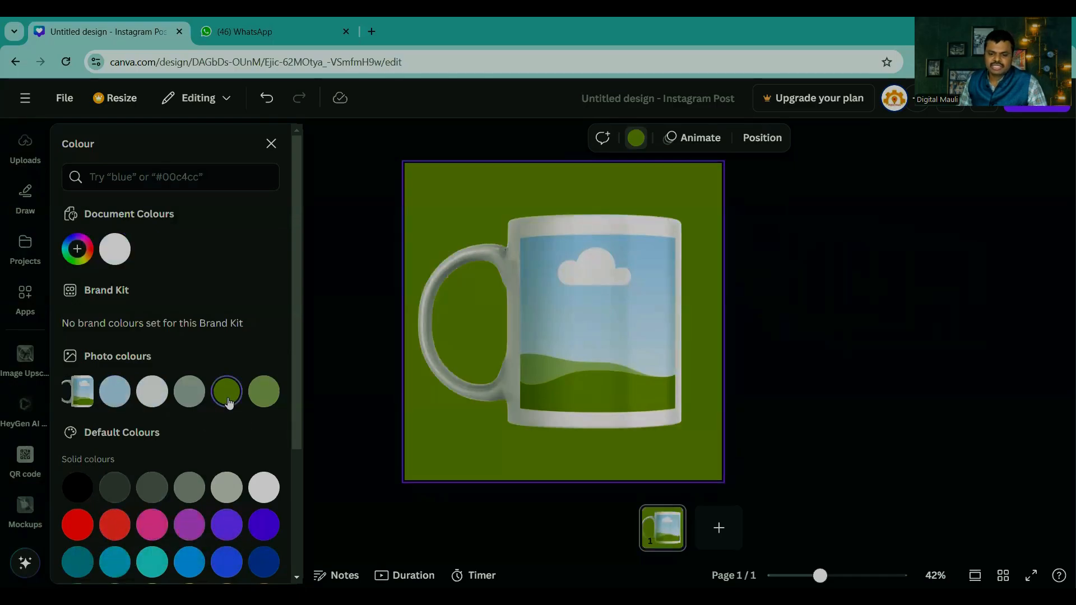
left_click(815, 352)
Step: Move the mug up slightly and fill its print area with the uploaded close-up photo of the police officer with crossed arms
left_click_drag(628, 320, 627, 295)
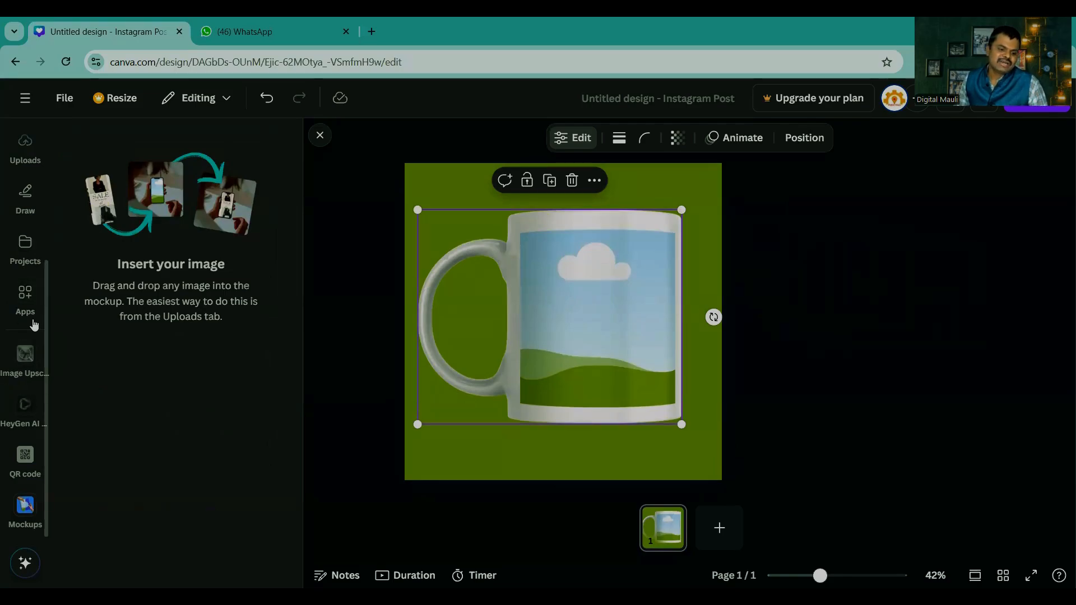
scroll(22, 291, "up", 3)
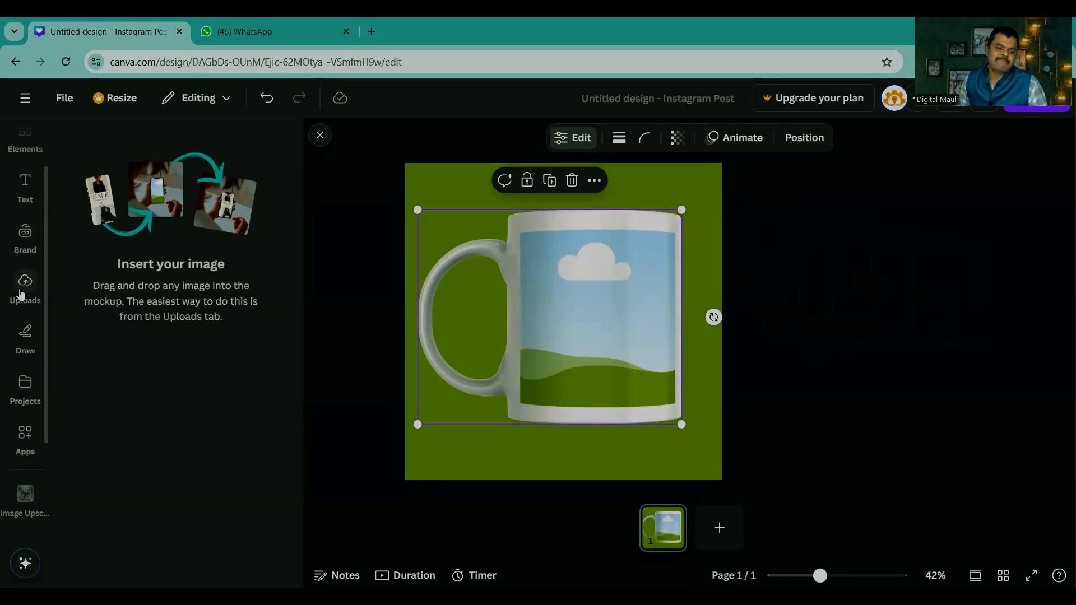
left_click(25, 286)
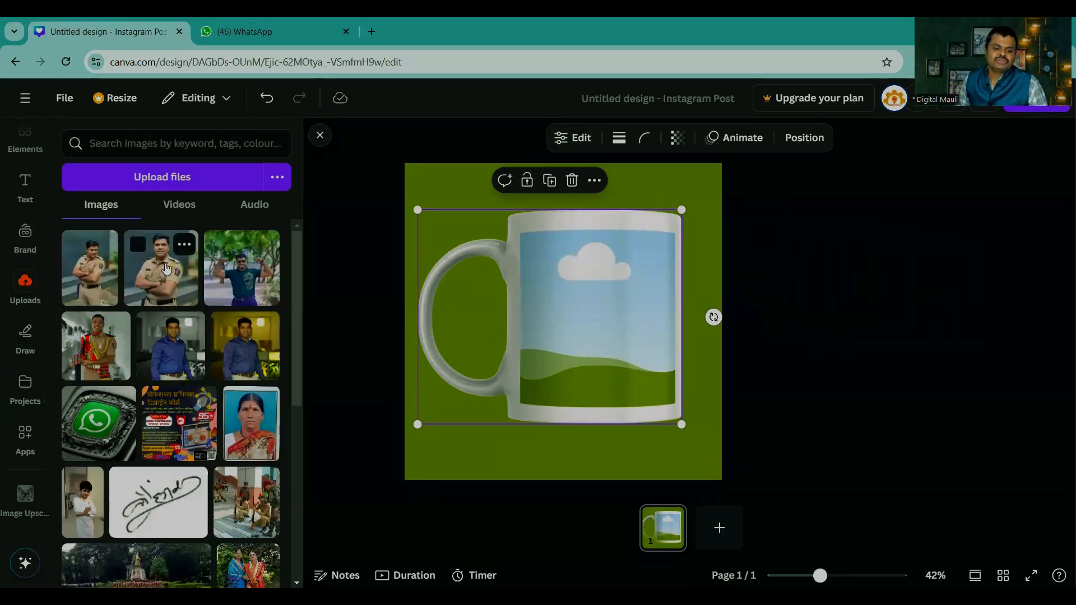
left_click(157, 274)
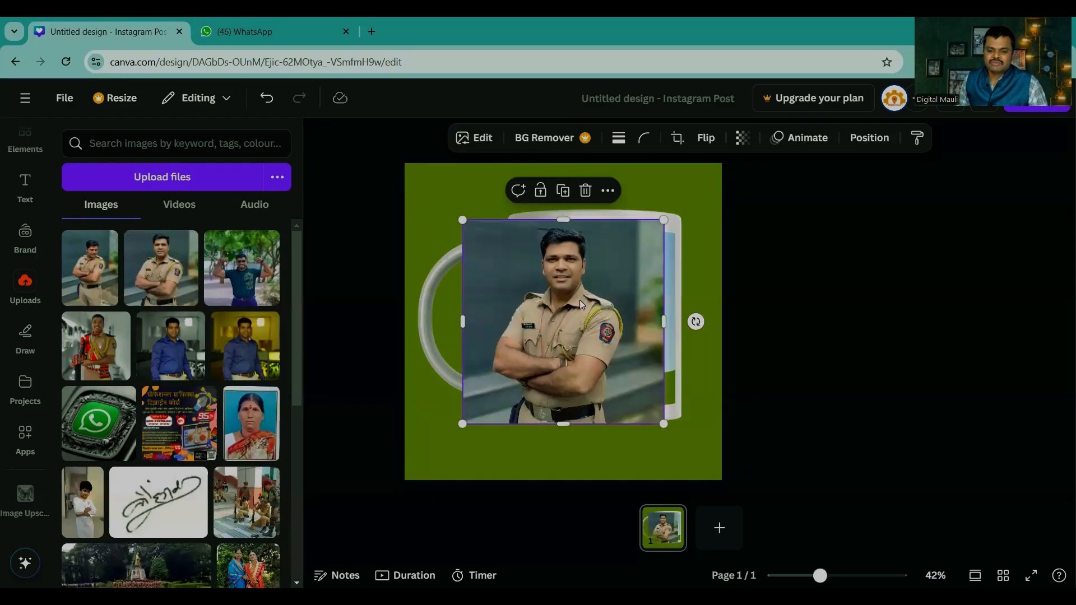
left_click_drag(550, 281, 574, 299)
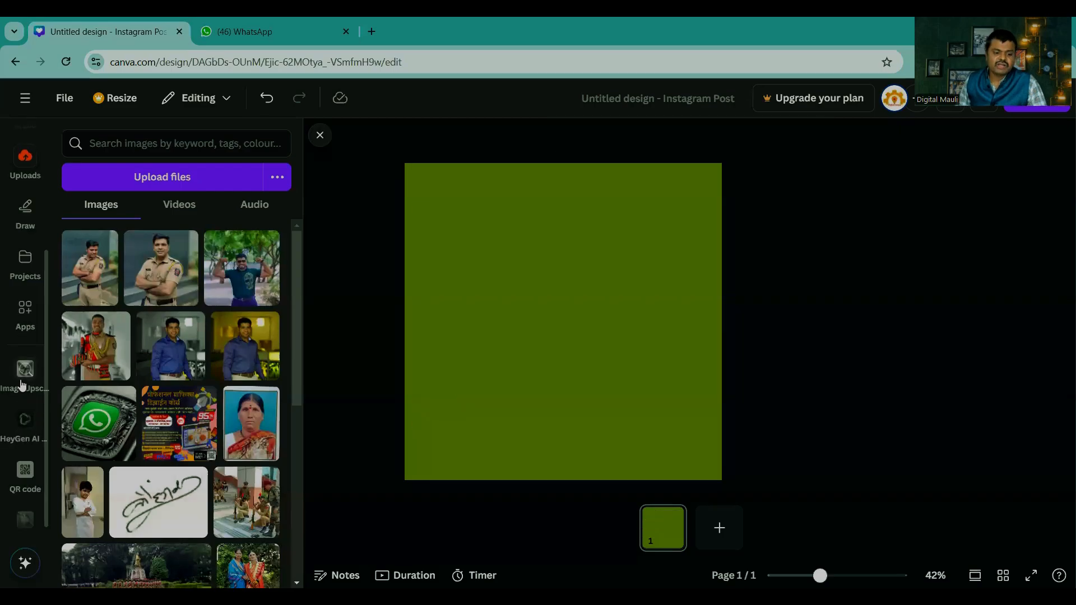
Step: Remove the mug from the green page and reopen the Mockups app from the popular apps
scroll(21, 385, "down", 1)
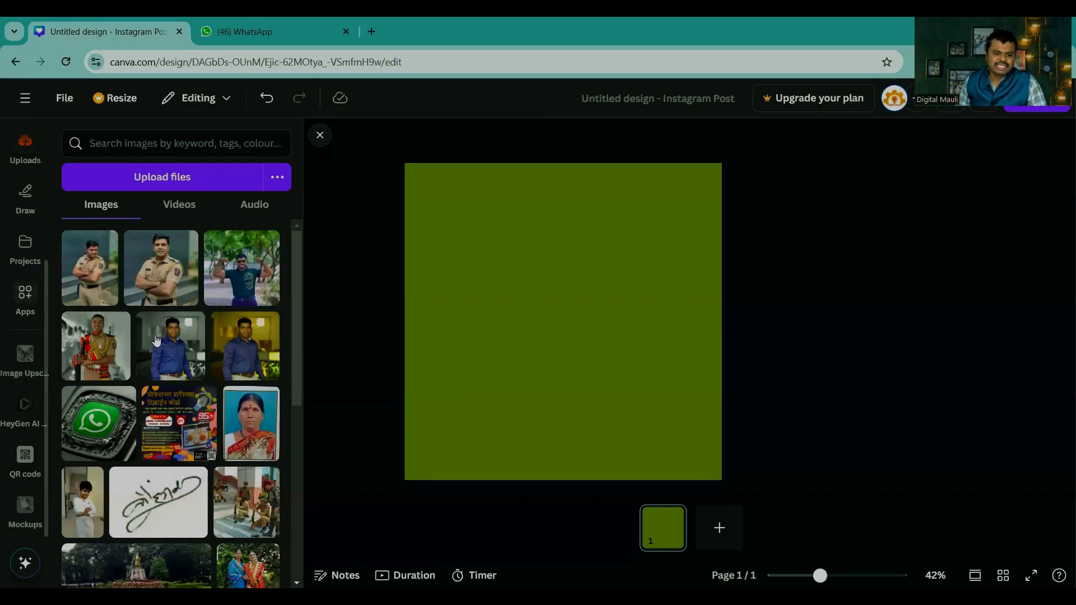
left_click(25, 297)
scroll(96, 305, "down", 3)
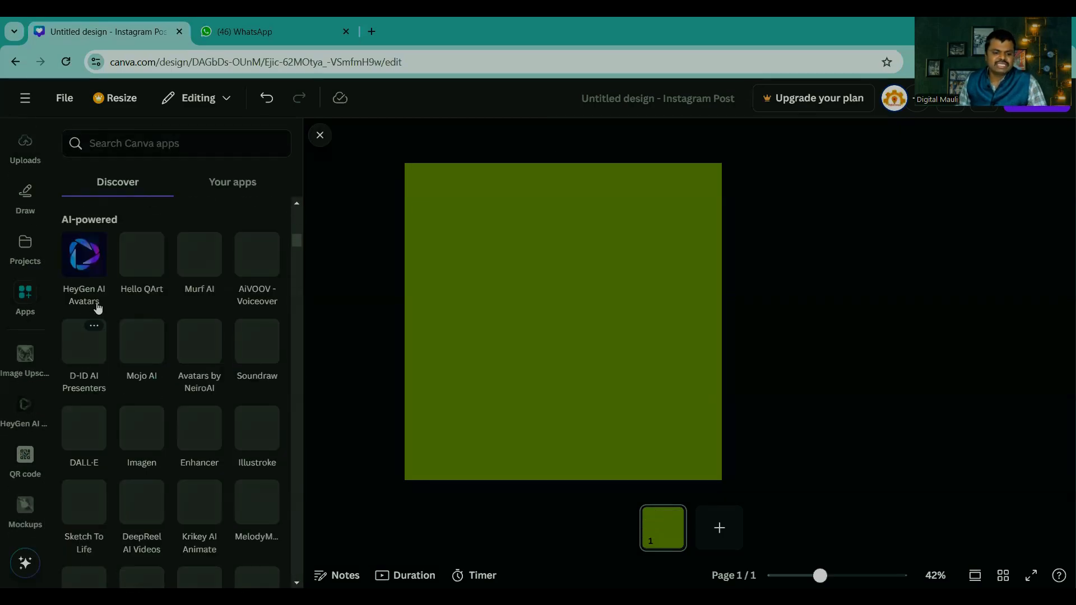
scroll(98, 307, "up", 1)
scroll(93, 331, "up", 2)
left_click(83, 351)
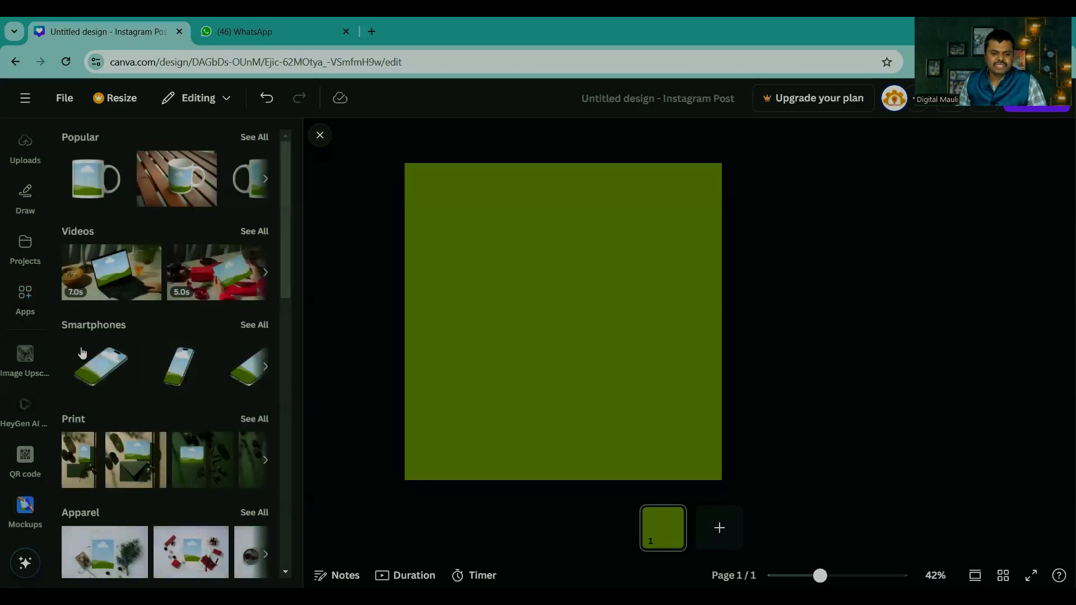
Step: Show all Smartphones mockups and add the first one, a phone lying at an angle, to the page
scroll(194, 364, "down", 3)
scroll(201, 336, "up", 2)
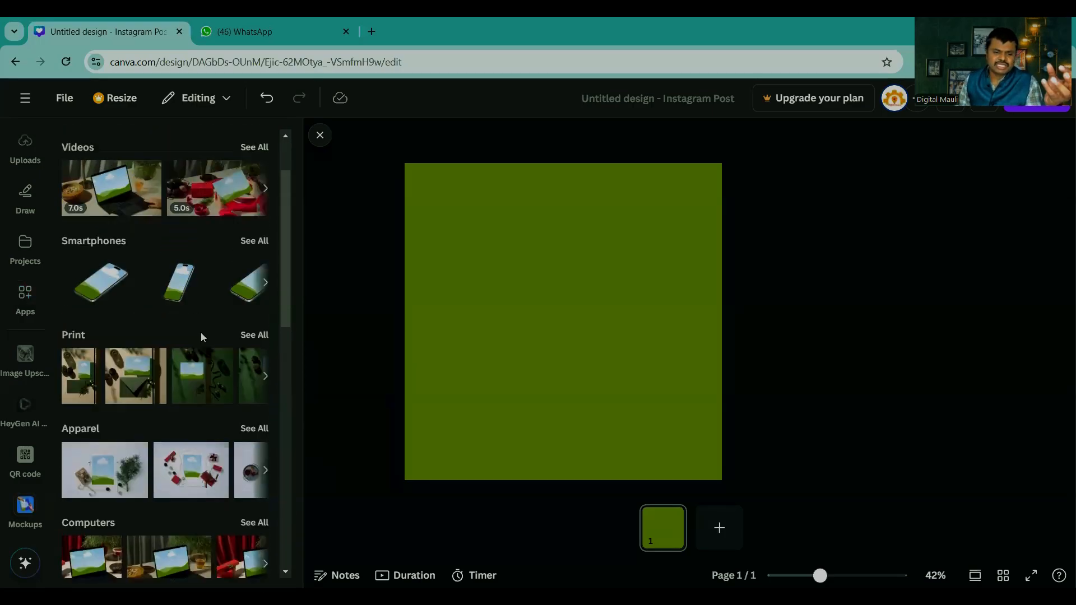
left_click(253, 258)
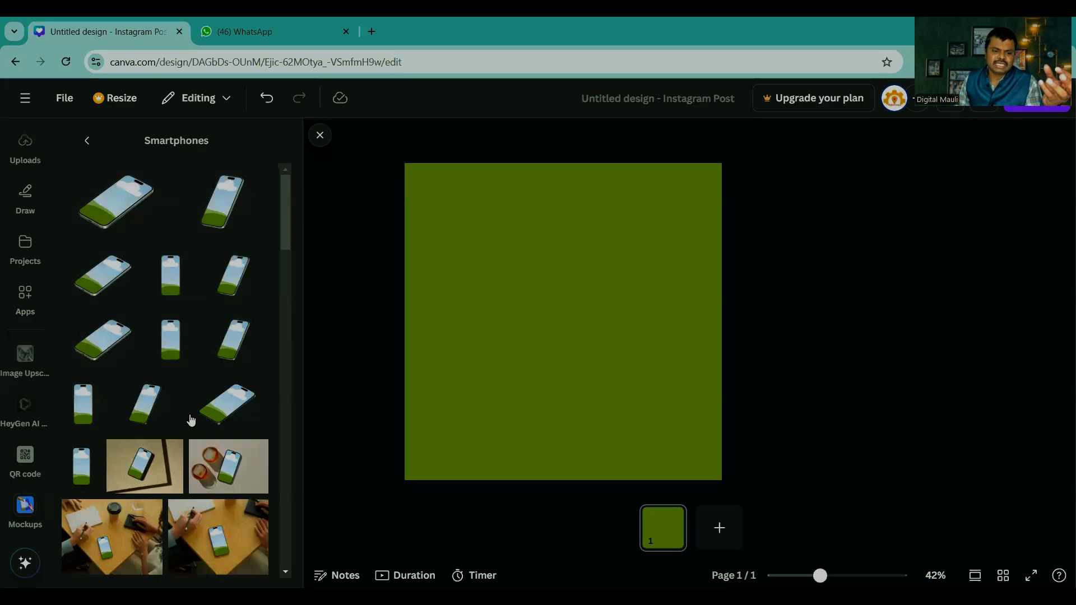
left_click(122, 211)
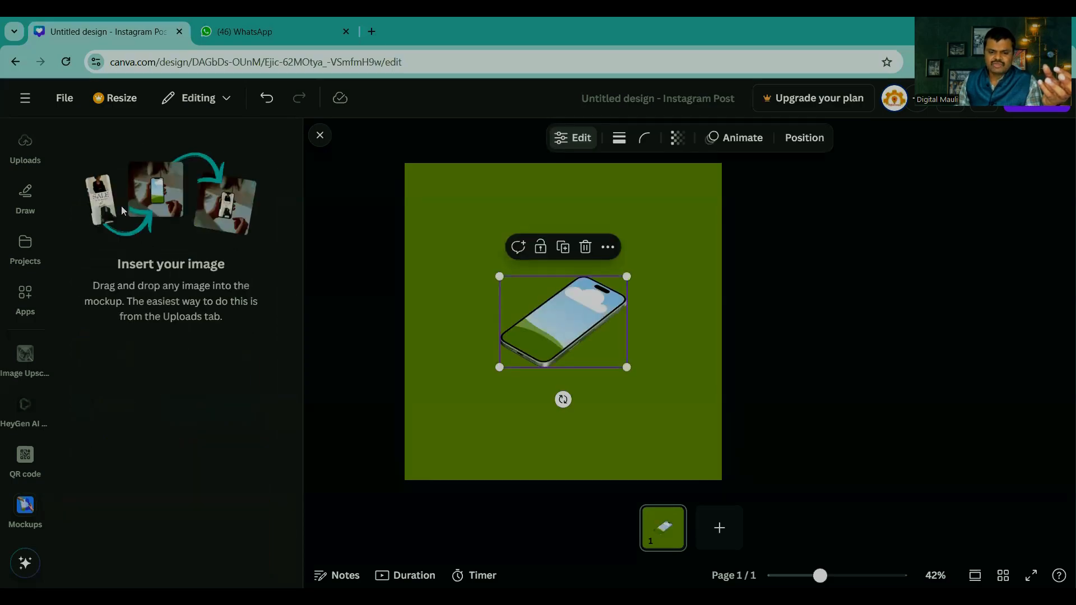
Step: Enlarge the phone mockup to nearly the page width and centre it horizontally, slightly above the middle of the page
left_click_drag(493, 371, 426, 467)
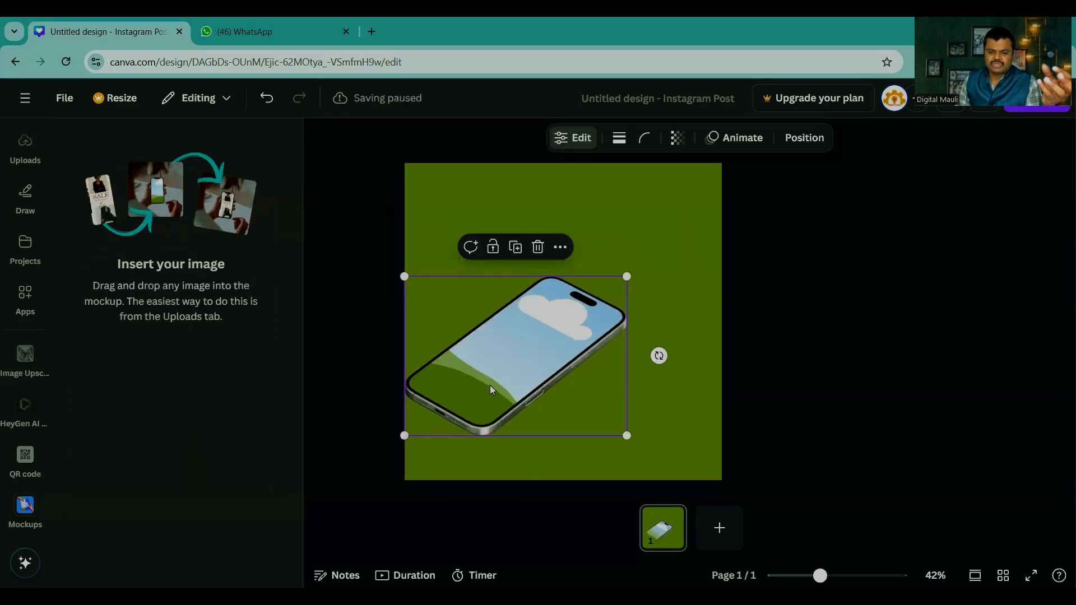
left_click_drag(477, 399, 568, 300)
left_click_drag(500, 333, 498, 359)
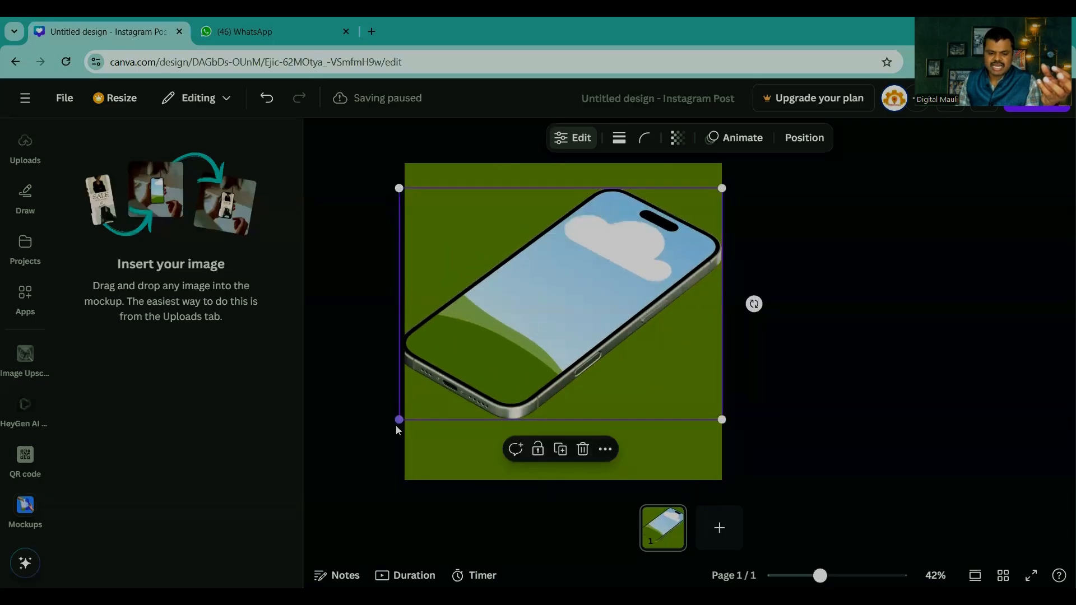
left_click_drag(398, 422, 424, 402)
left_click_drag(515, 342, 505, 349)
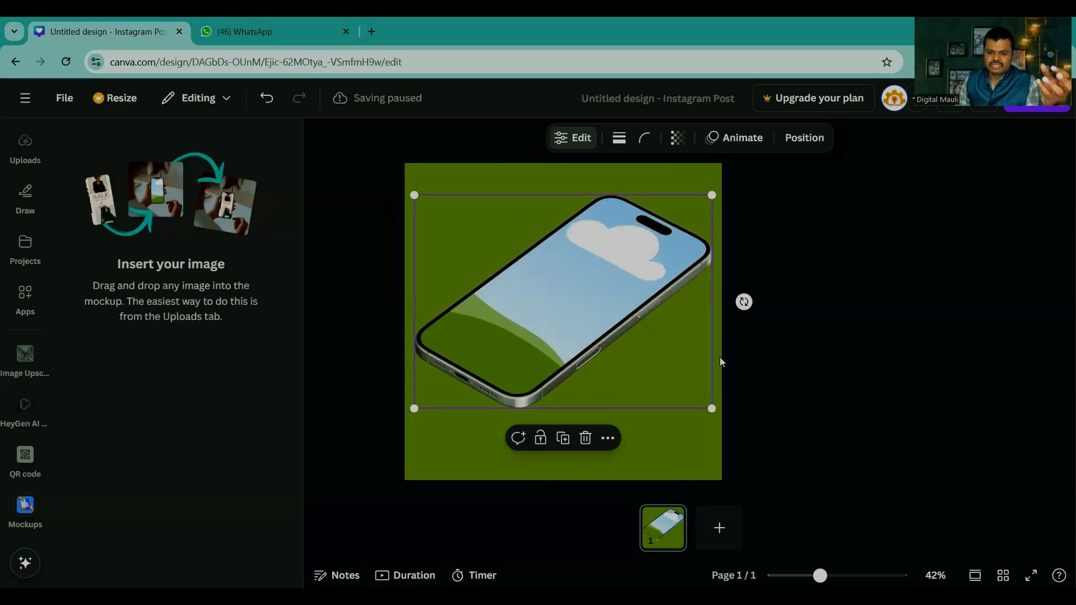
left_click(824, 353)
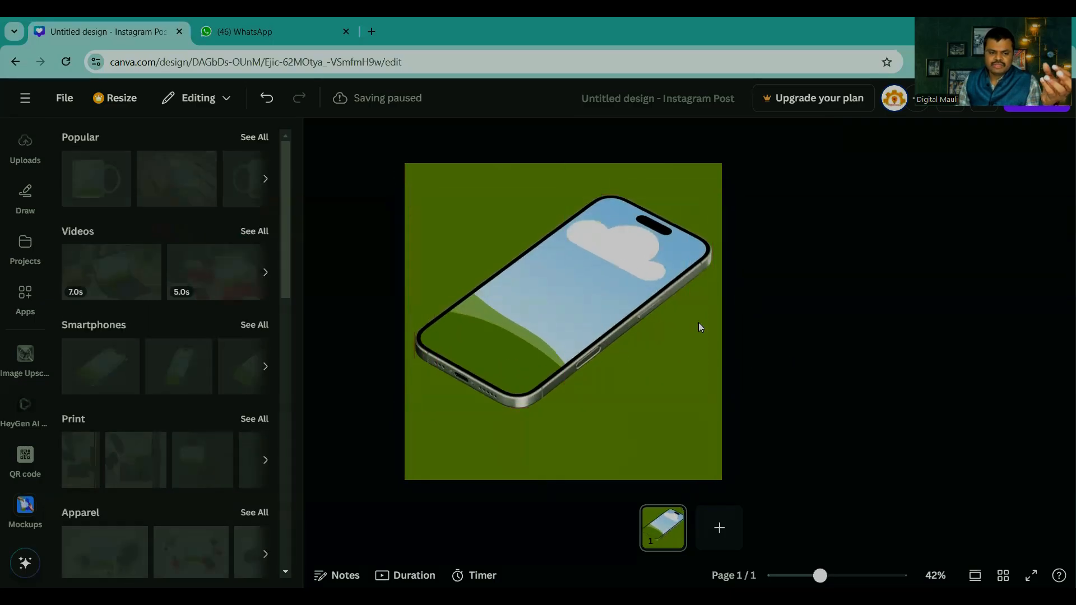
Step: Add the uploaded photo of the man in a blue shirt against a grey background and place it inside the phone's screen
left_click(24, 294)
scroll(15, 255, "up", 4)
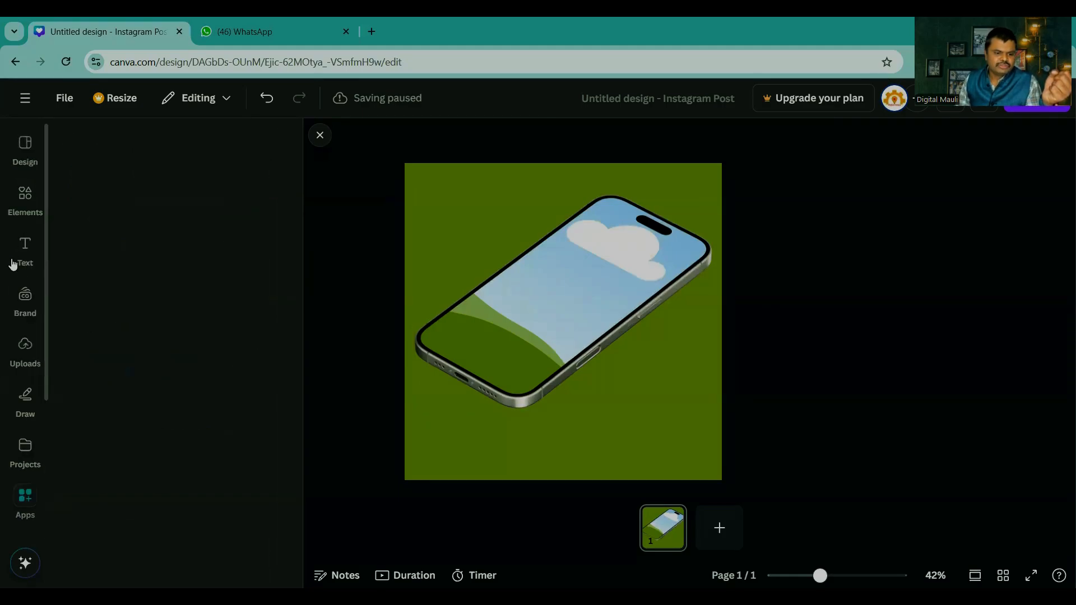
left_click(24, 199)
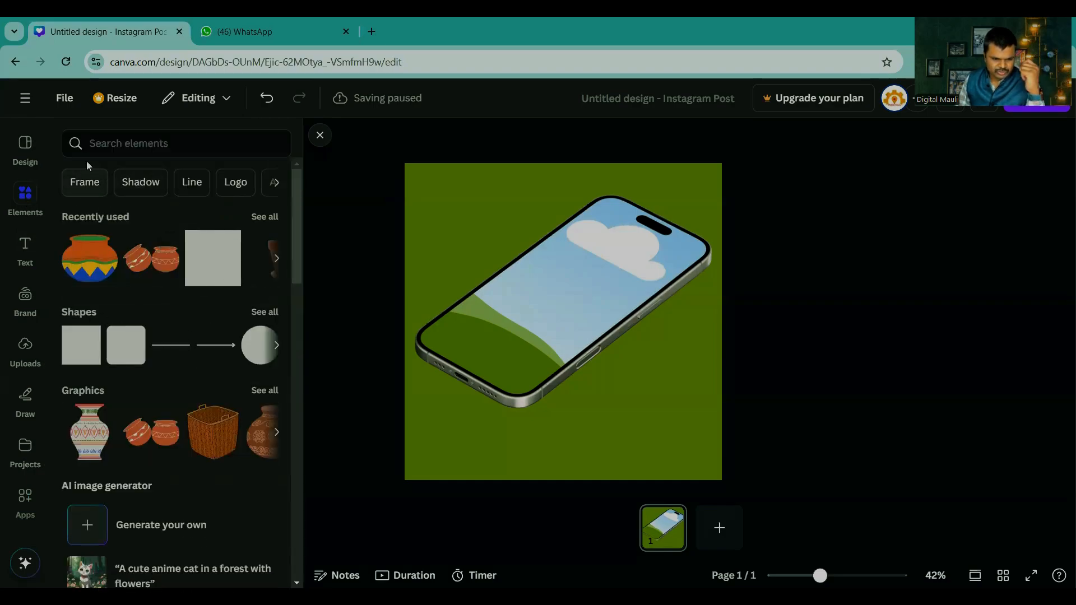
left_click(28, 362)
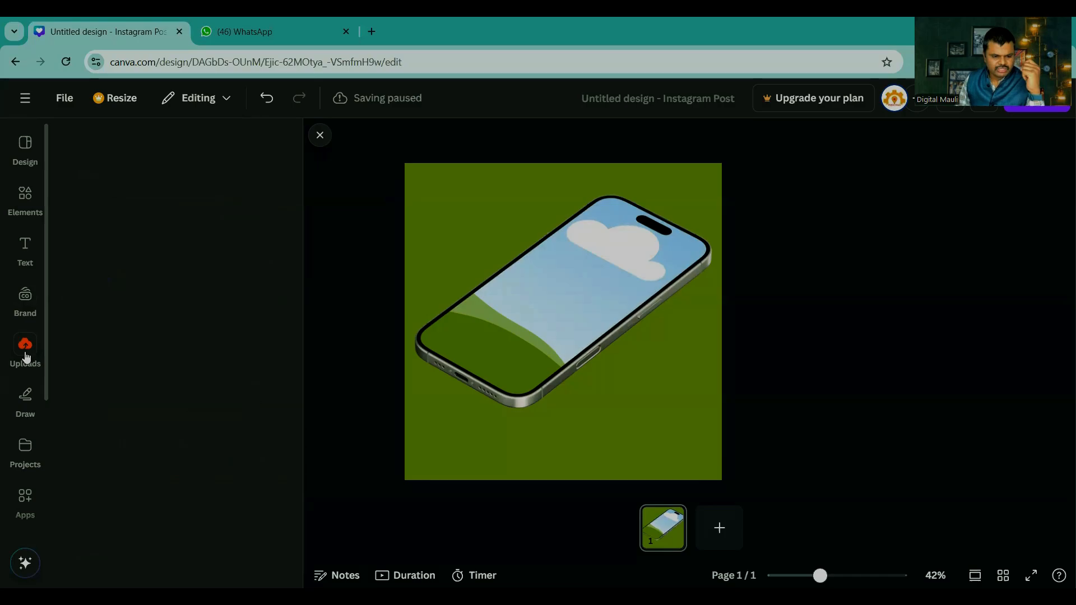
left_click(169, 352)
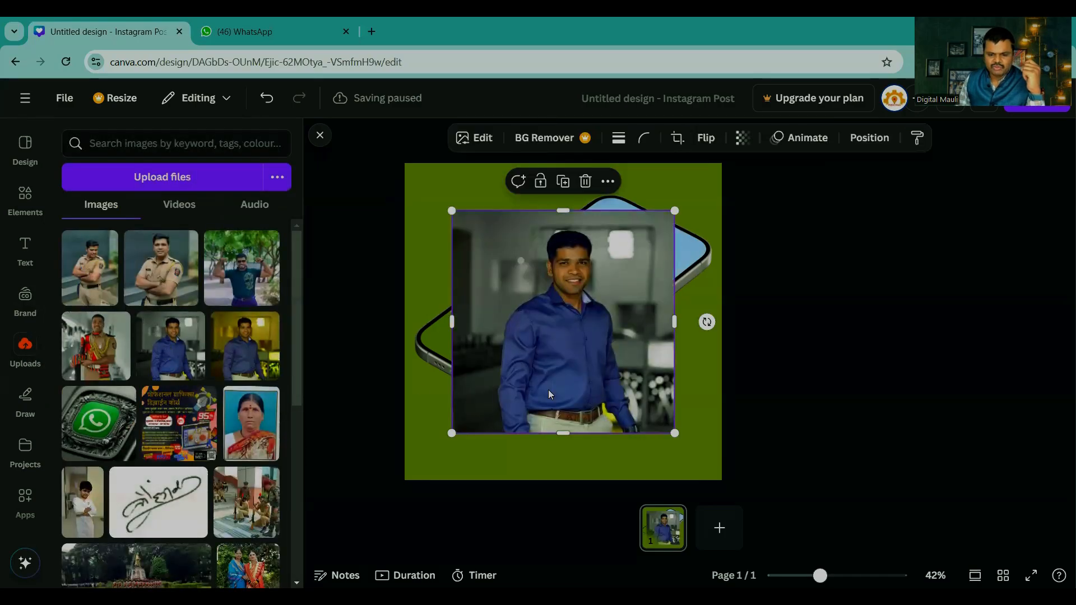
left_click_drag(548, 389, 575, 337)
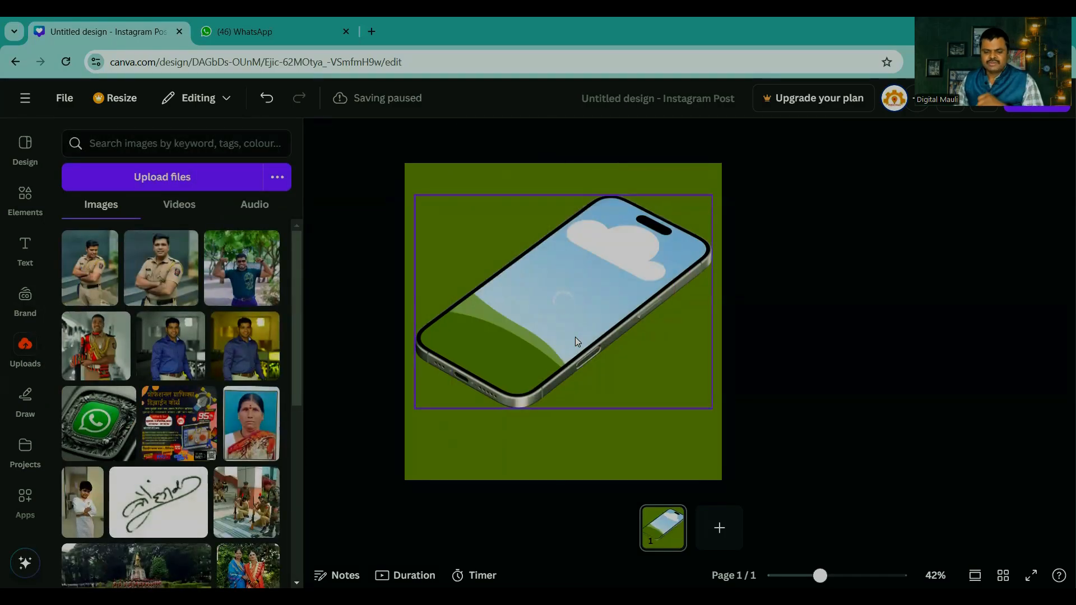
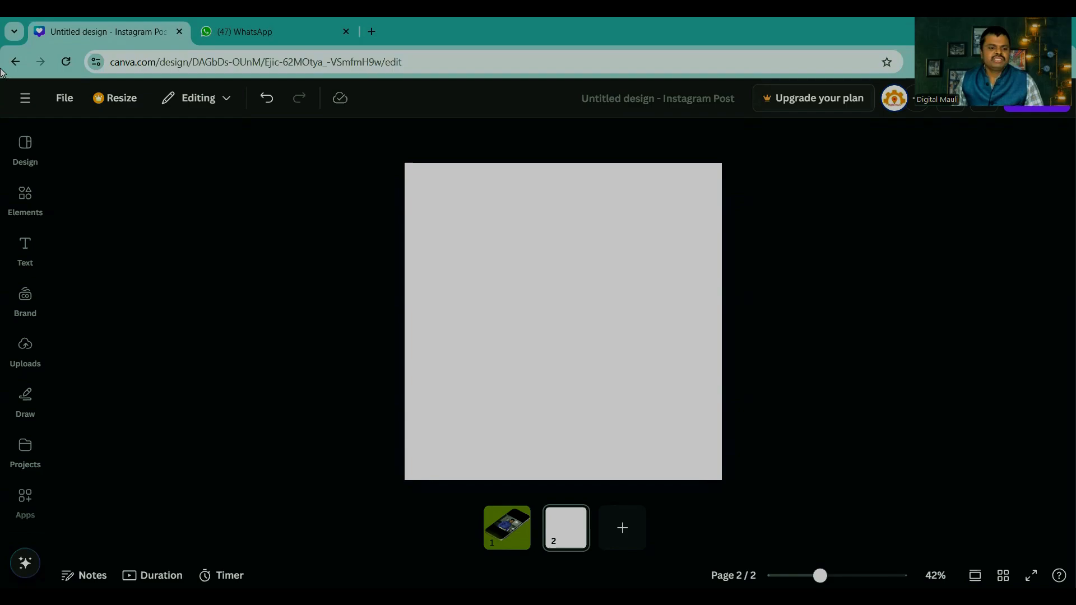
Step: Leave the blank Instagram Post for the home page and switch to the AKS MEDIA 8 team
left_click(24, 99)
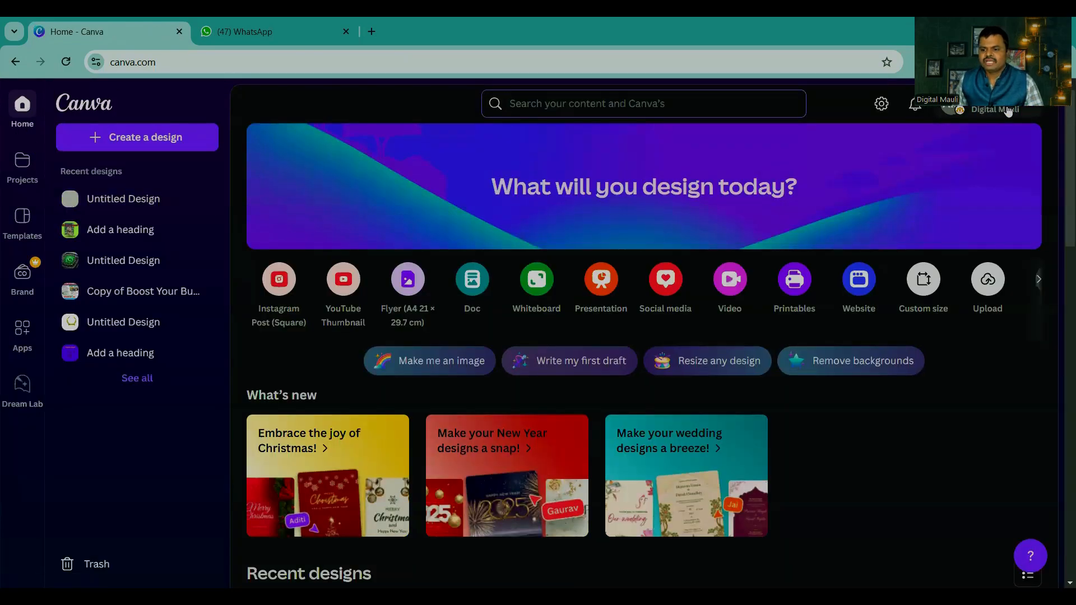
left_click(1007, 110)
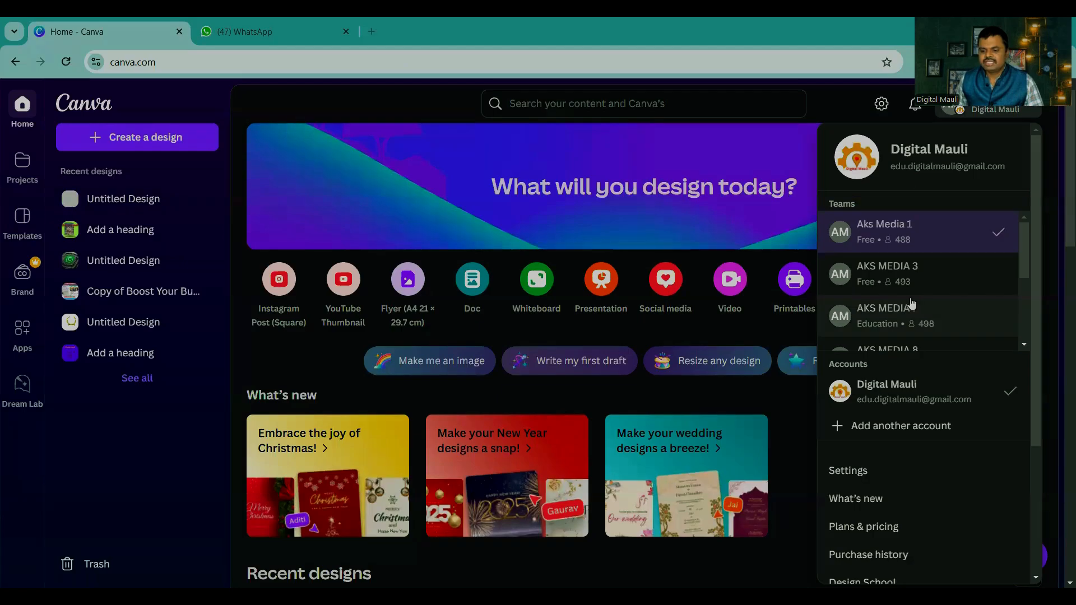
scroll(912, 303, "down", 3)
scroll(899, 280, "up", 2)
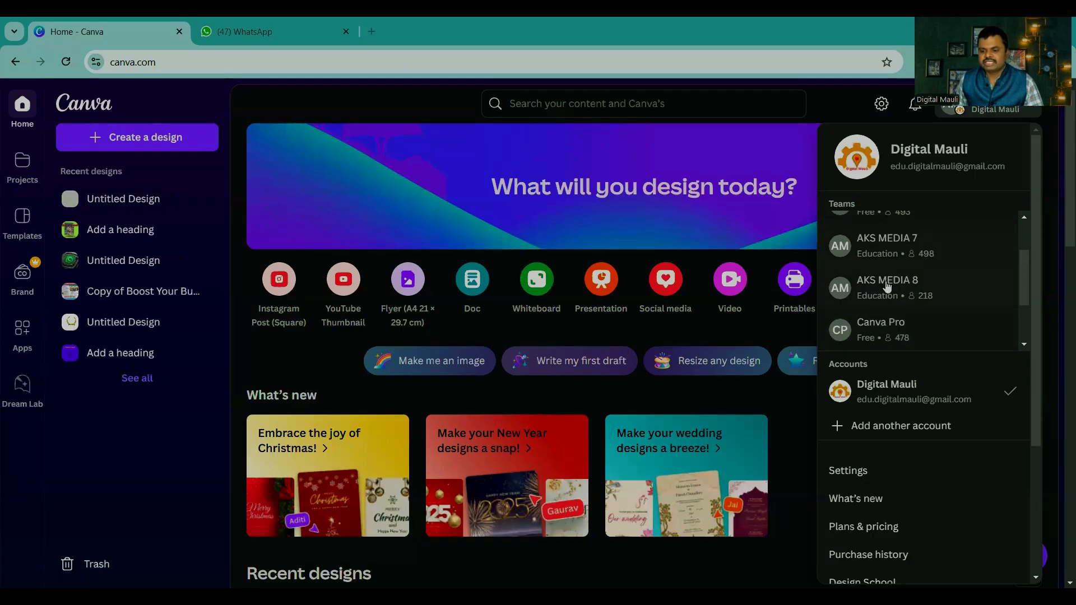
left_click(886, 286)
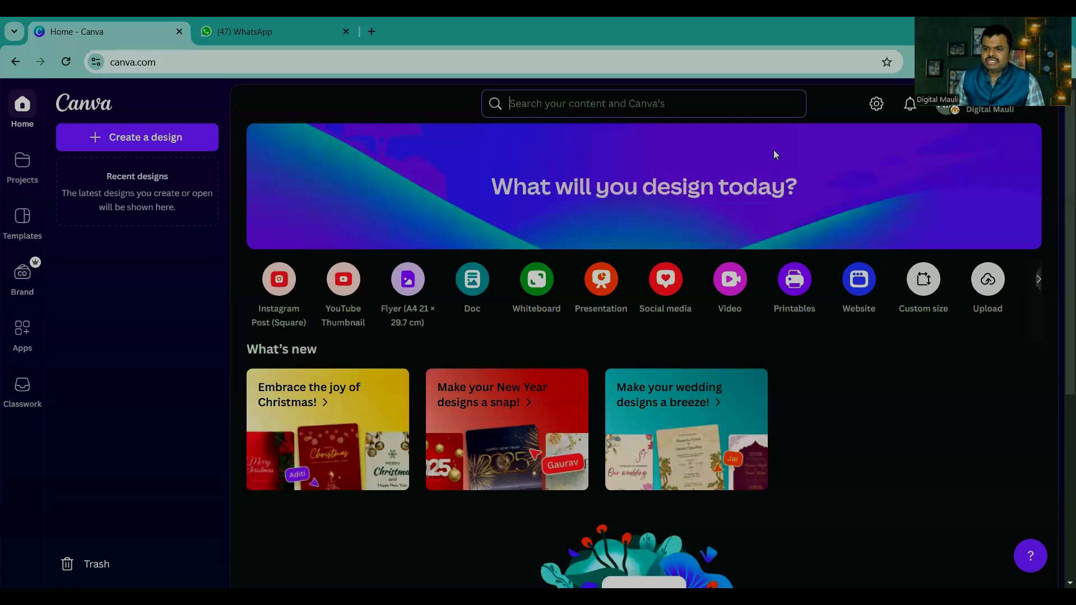
Step: Open the Marathi graphics design course design in the AKS MEDIA 7 team and look through its pages 9 to 12
left_click(1005, 101)
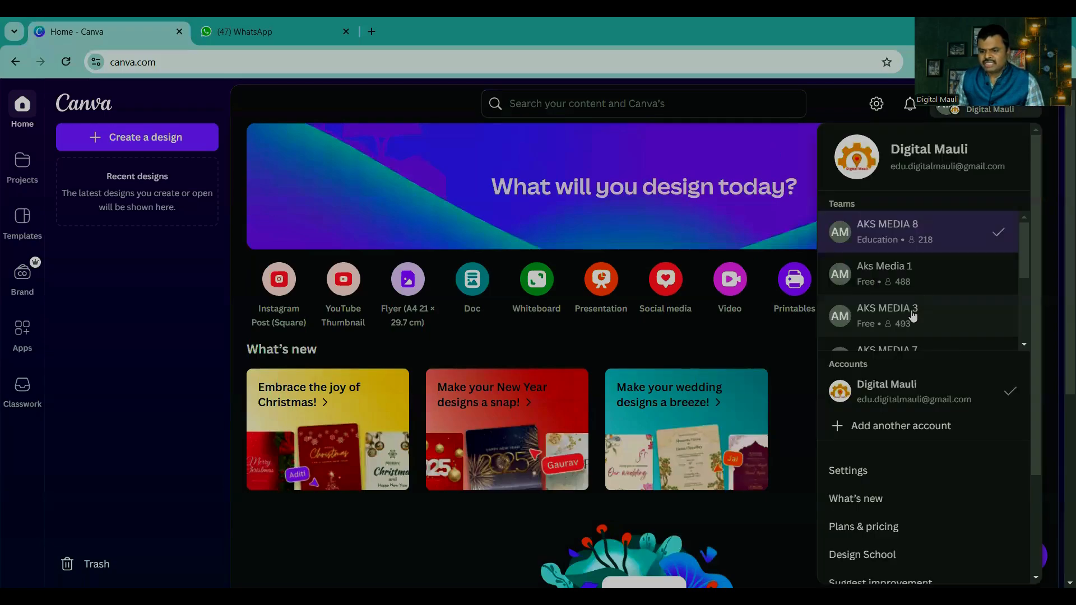
scroll(913, 317, "down", 2)
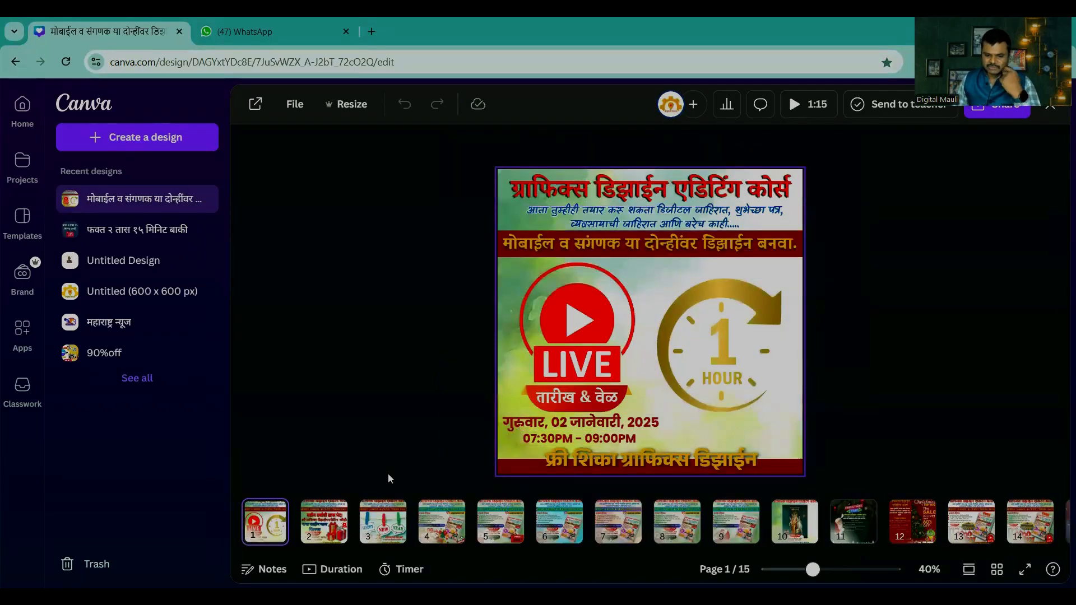
left_click(853, 530)
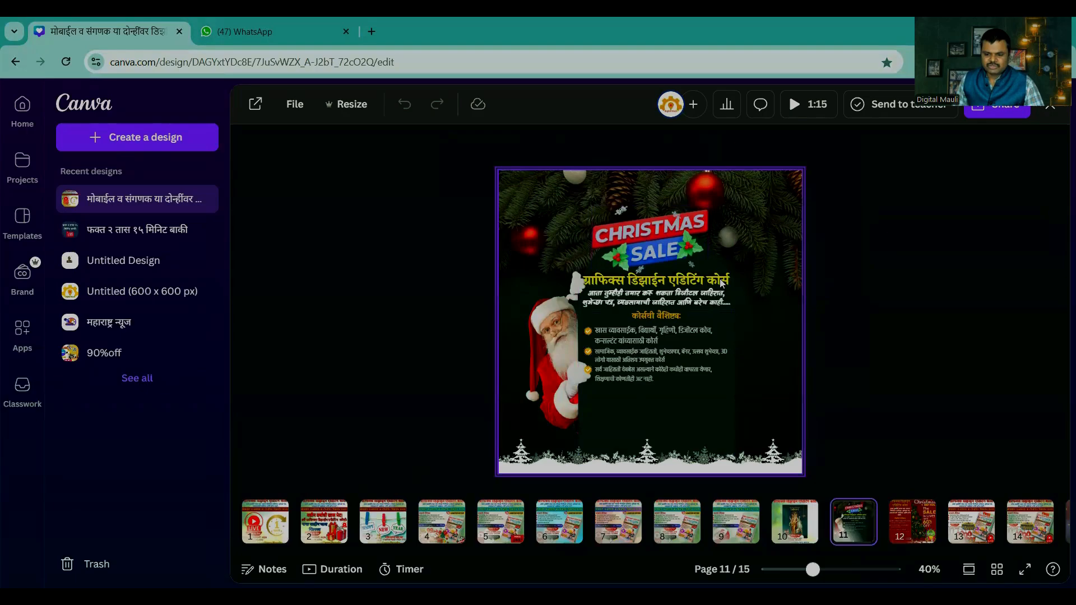
left_click(902, 522)
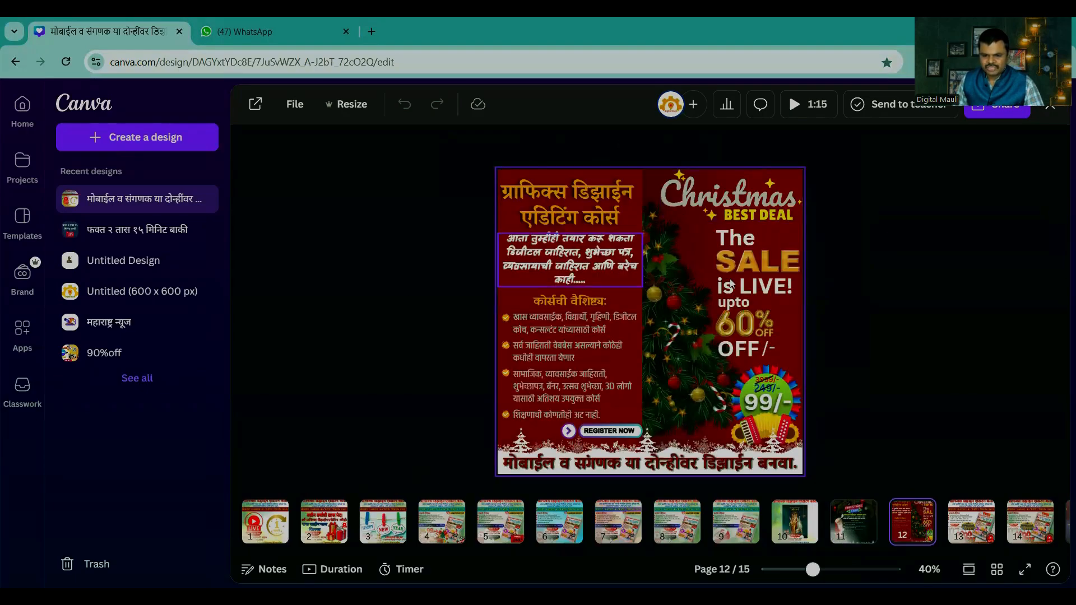
left_click(795, 524)
left_click(737, 529)
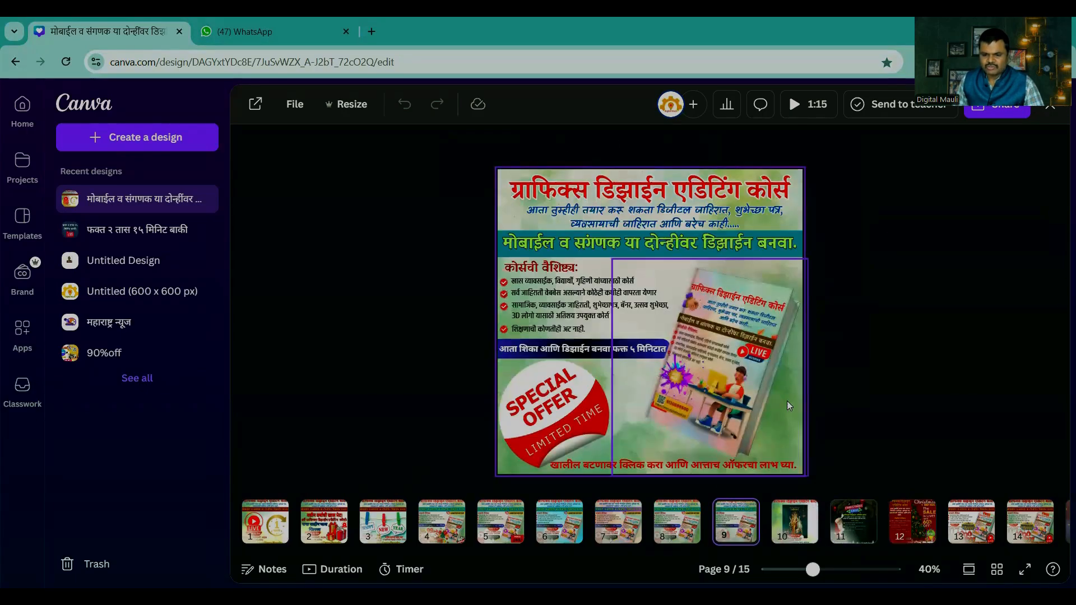
Step: Examine the course features, Special Offer badge and book mockup on page 9 close up
scroll(737, 368, "up", 4)
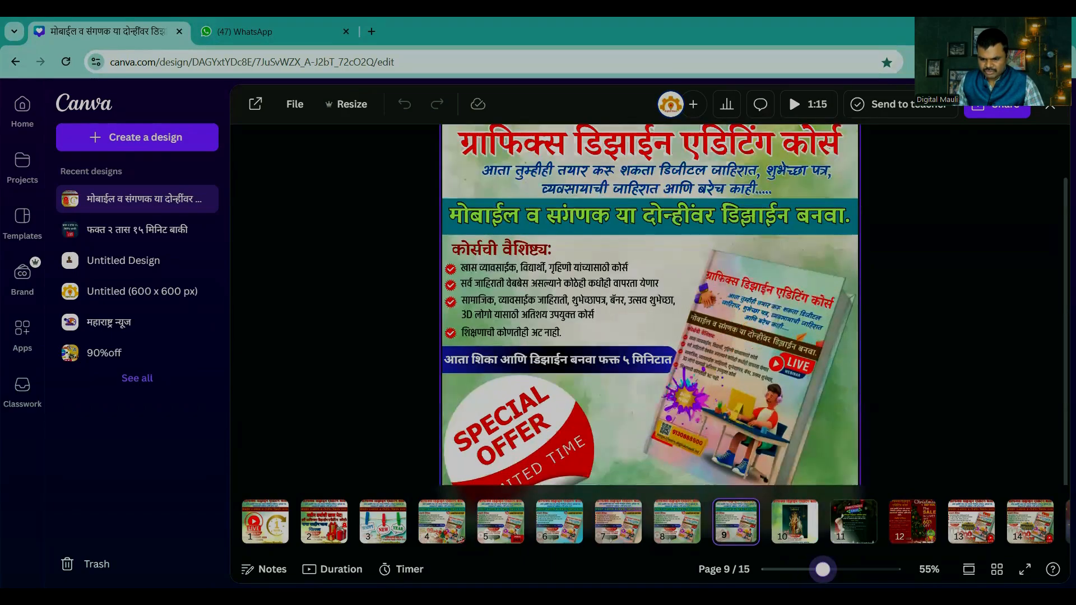
scroll(737, 368, "down", 5)
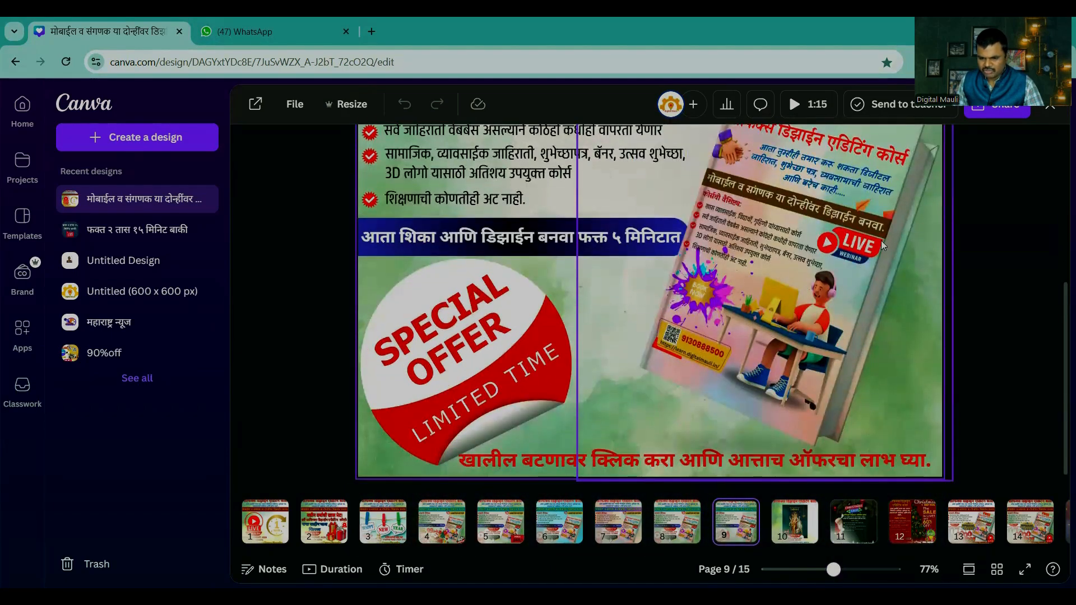
scroll(823, 206, "up", 1)
scroll(822, 207, "up", 3)
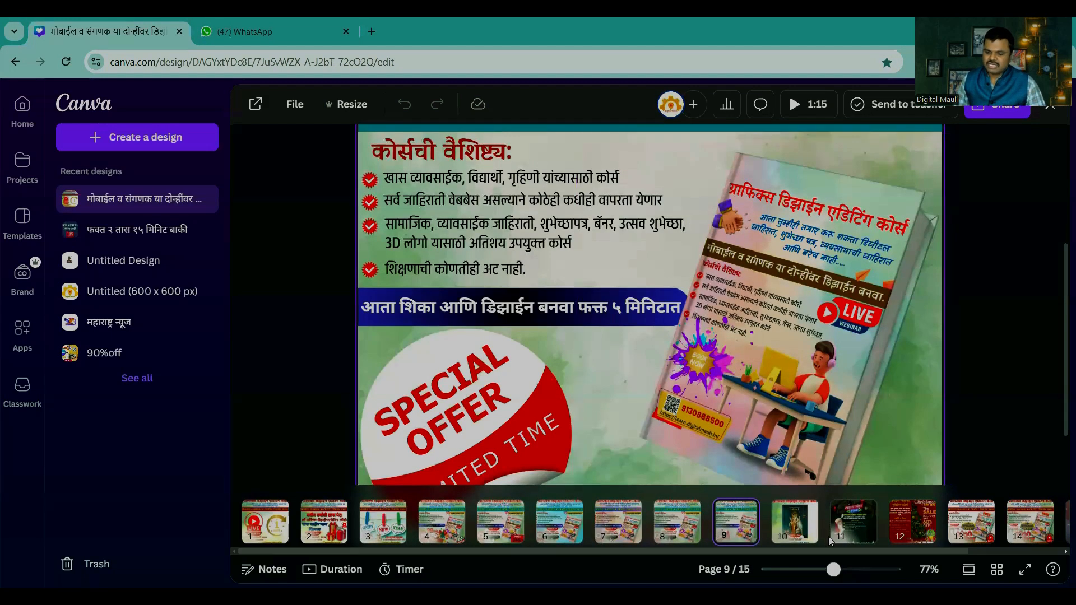
left_click_drag(833, 570, 821, 569)
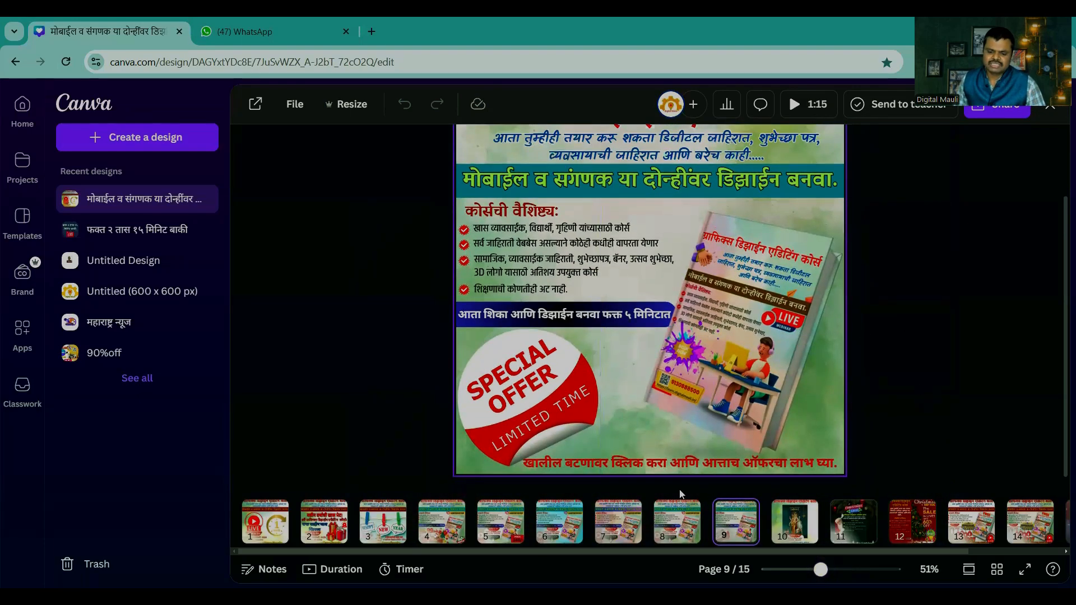
Step: Look through the New Year page 3, page 4, the Christmas page 12 and the free course page 13
left_click(442, 521)
left_click(383, 521)
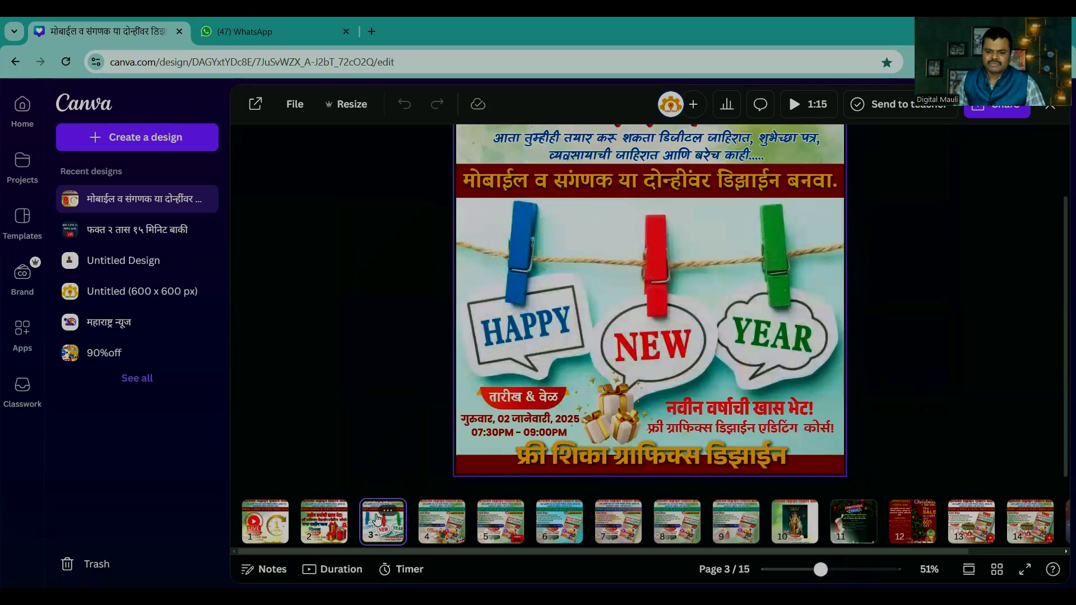
left_click(913, 521)
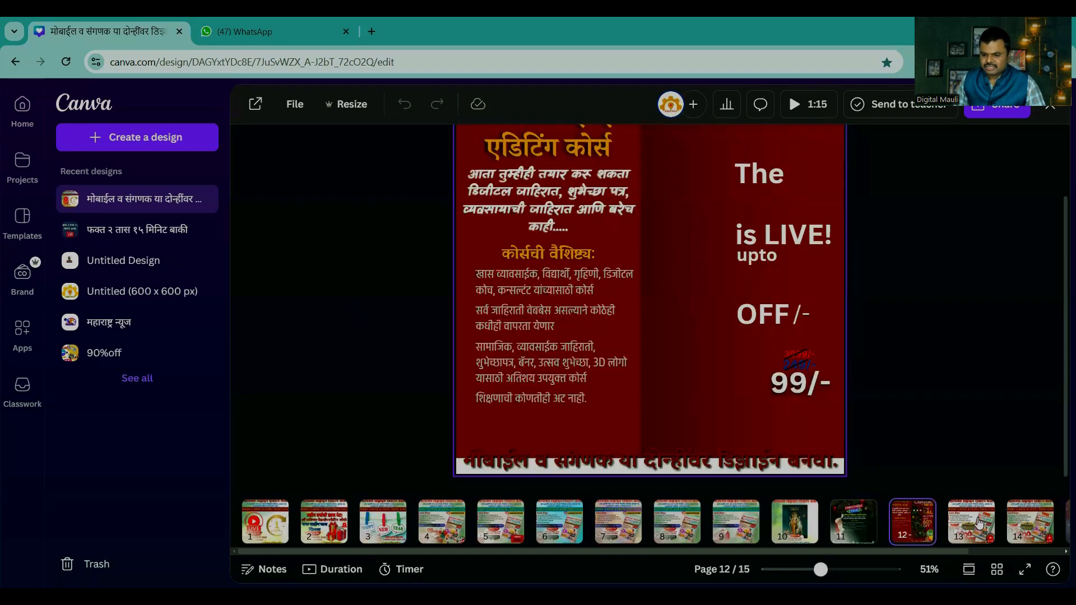
left_click(972, 521)
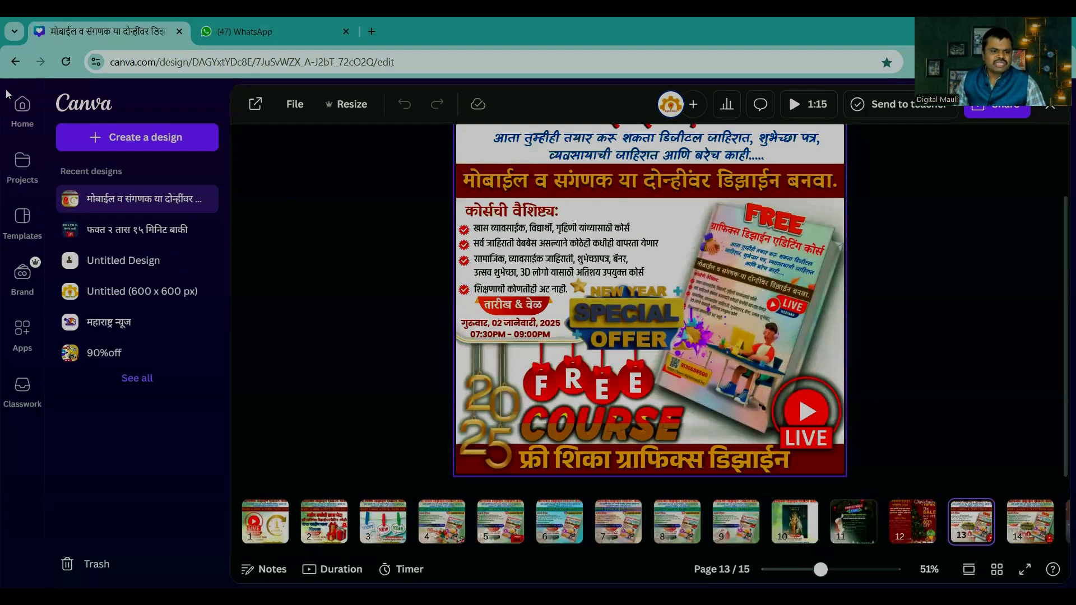
Step: Return to the home page and open the WhatsApp marketing masterclass design
left_click(22, 105)
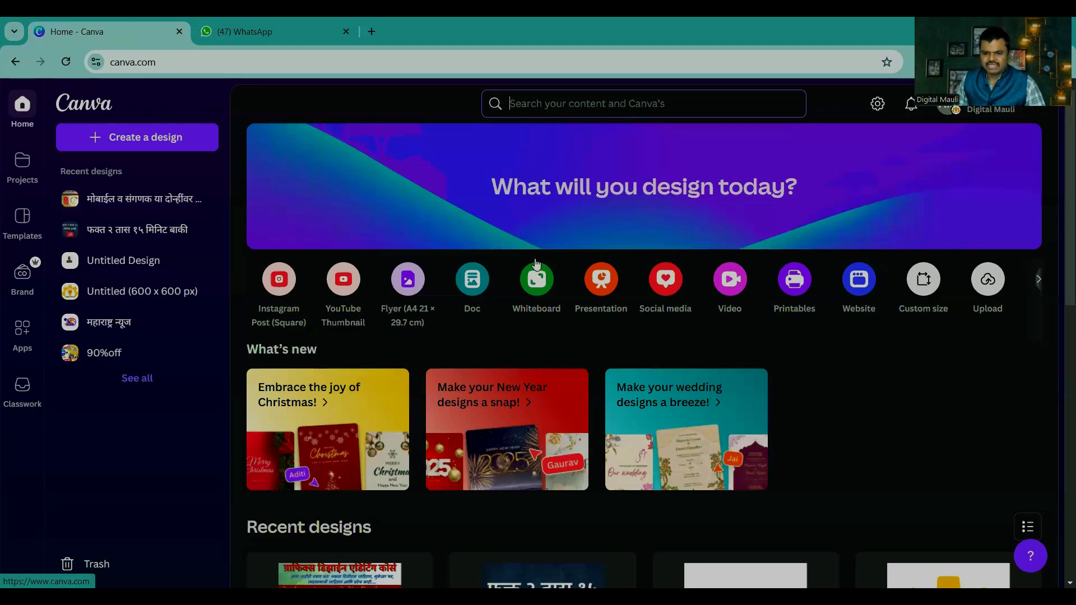
scroll(848, 264, "down", 7)
scroll(948, 224, "up", 1)
left_click(949, 225)
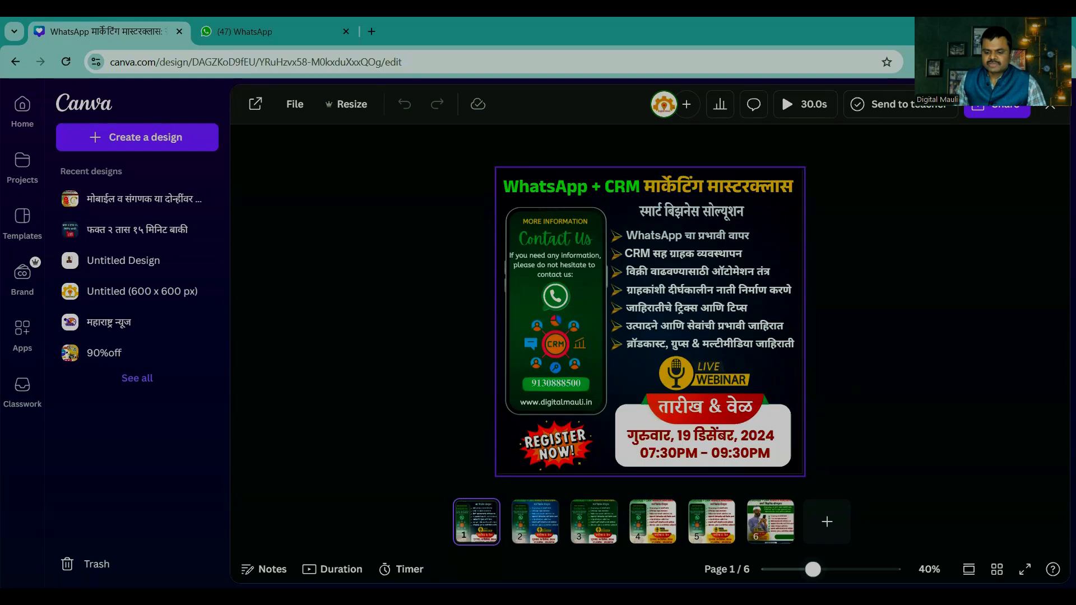
Step: Inspect the dark WhatsApp + CRM webinar poster on page 1 at a larger size
left_click_drag(813, 569, 825, 569)
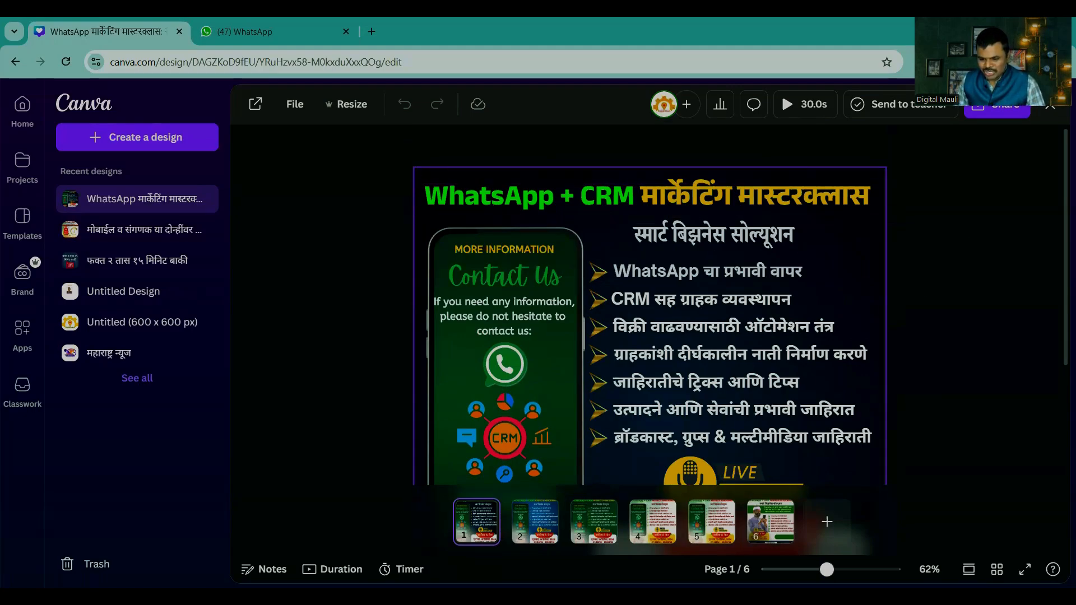
scroll(898, 360, "down", 3)
left_click(898, 360)
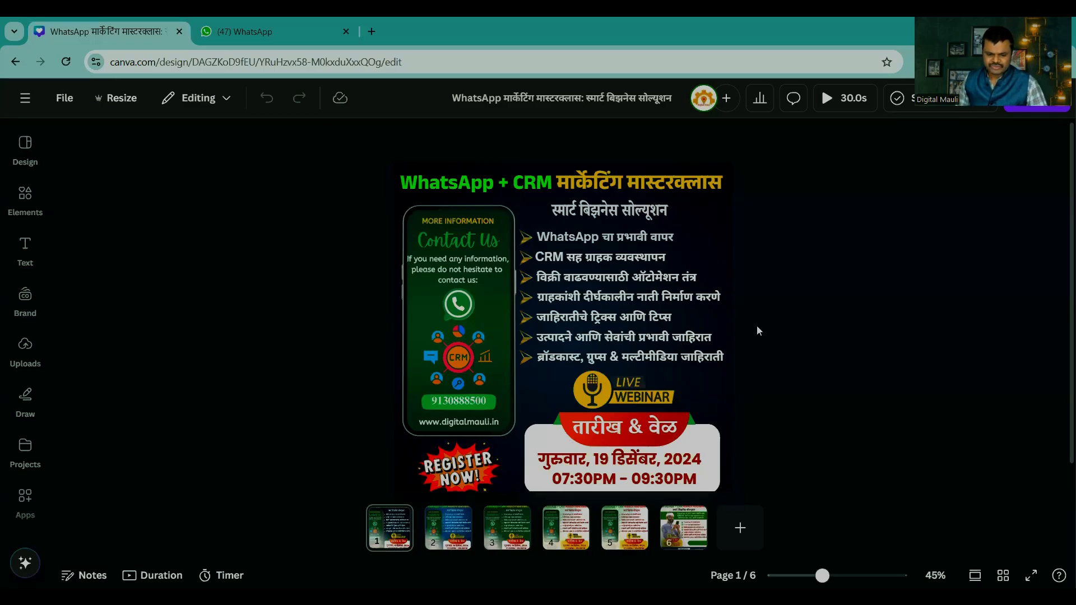
Step: Compare the masterclass poster variants on pages 2, 3, 4 and 6, and view page 6 enlarged
left_click(455, 535)
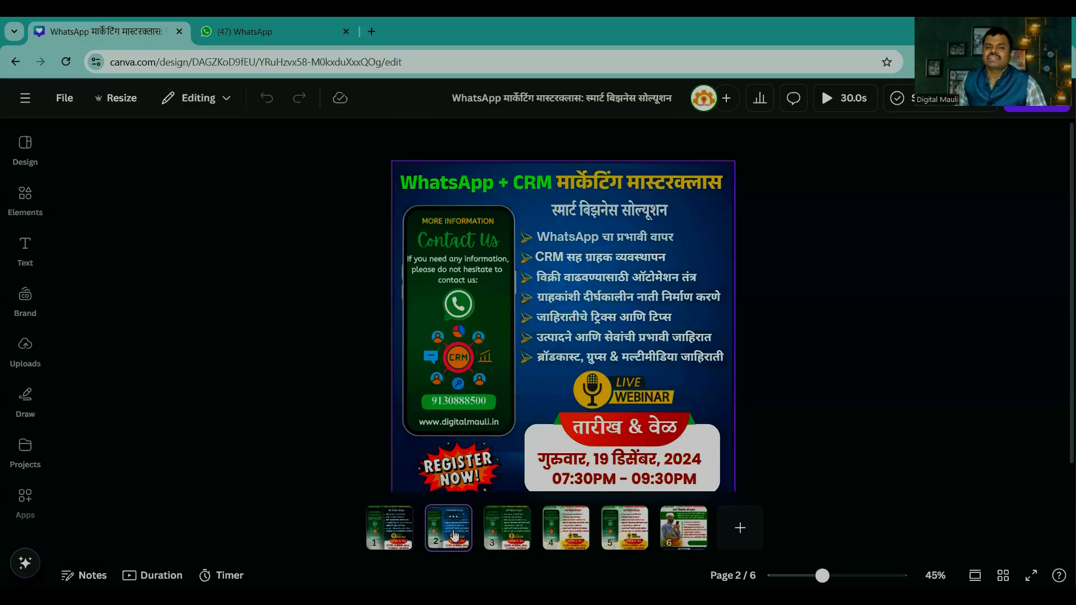
left_click(508, 529)
left_click(567, 529)
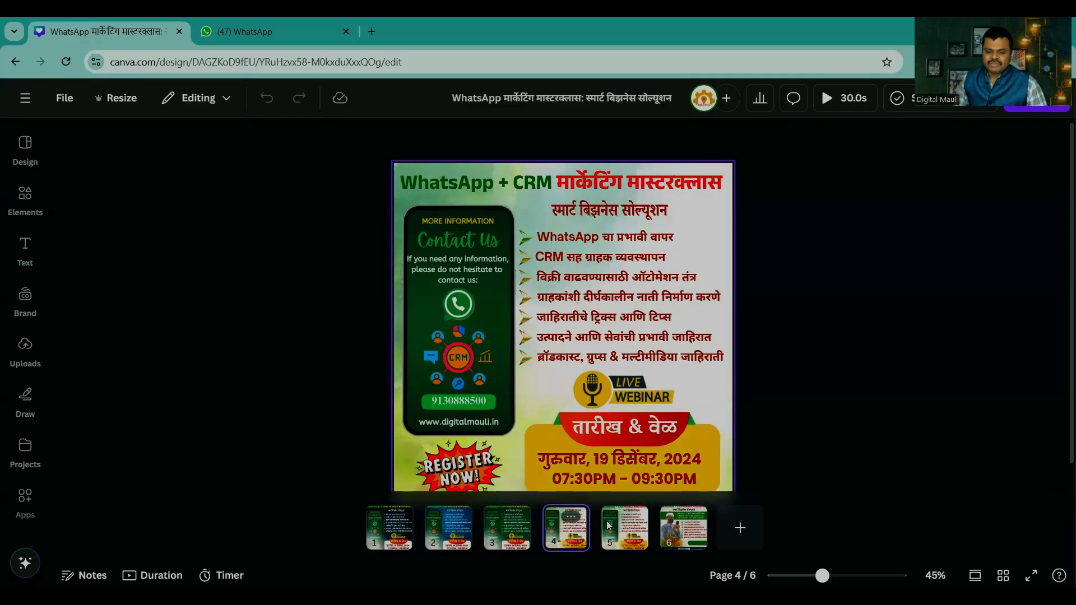
left_click(682, 527)
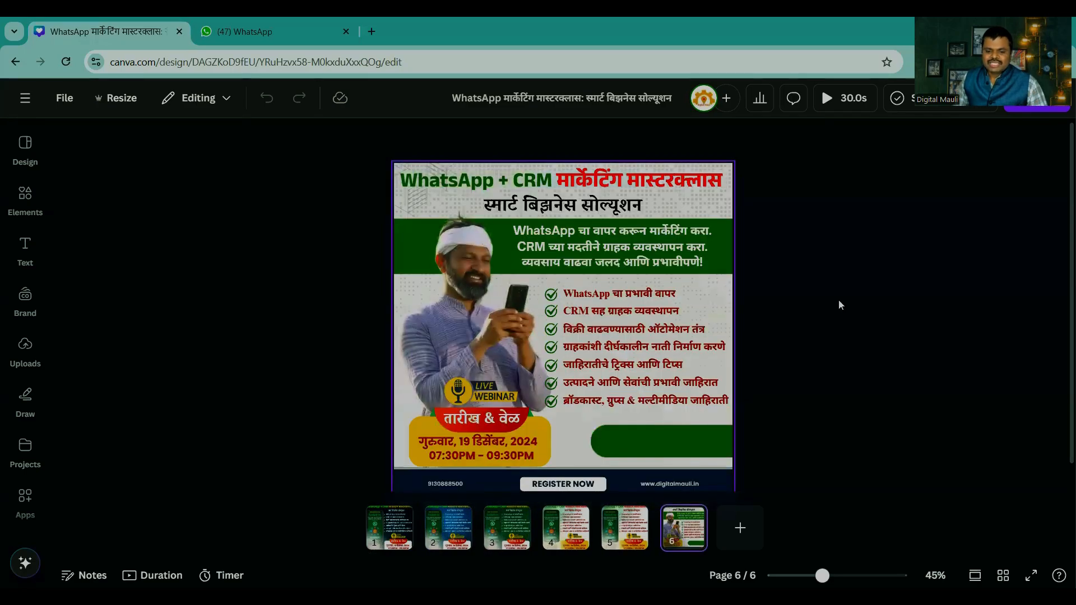
left_click_drag(822, 576, 830, 575)
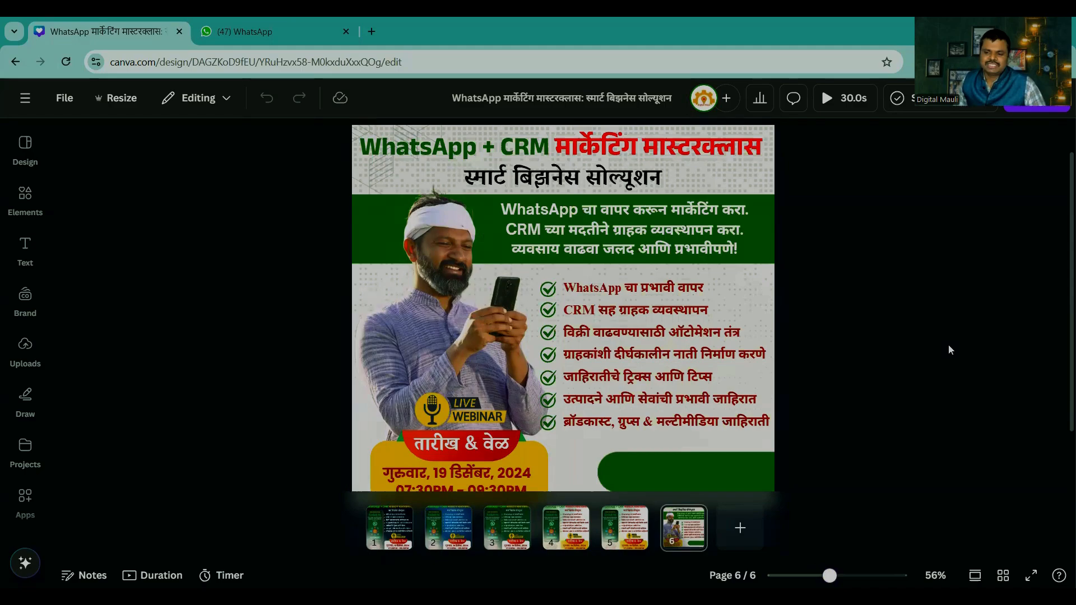
Step: Return to the home page, look through the available teams and switch to AKS MEDIA 8
left_click(23, 104)
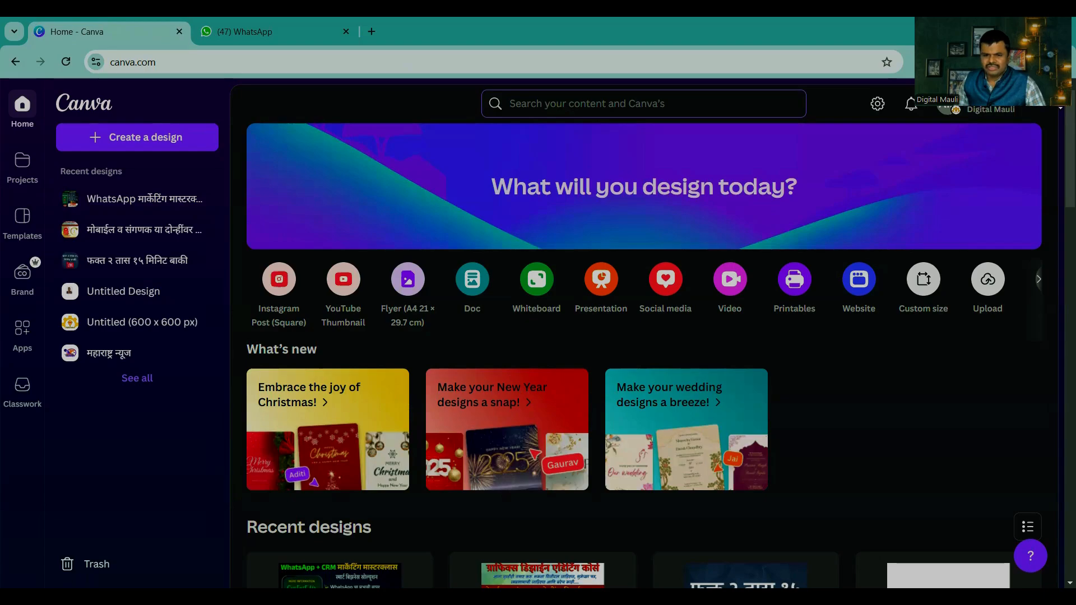
left_click(951, 109)
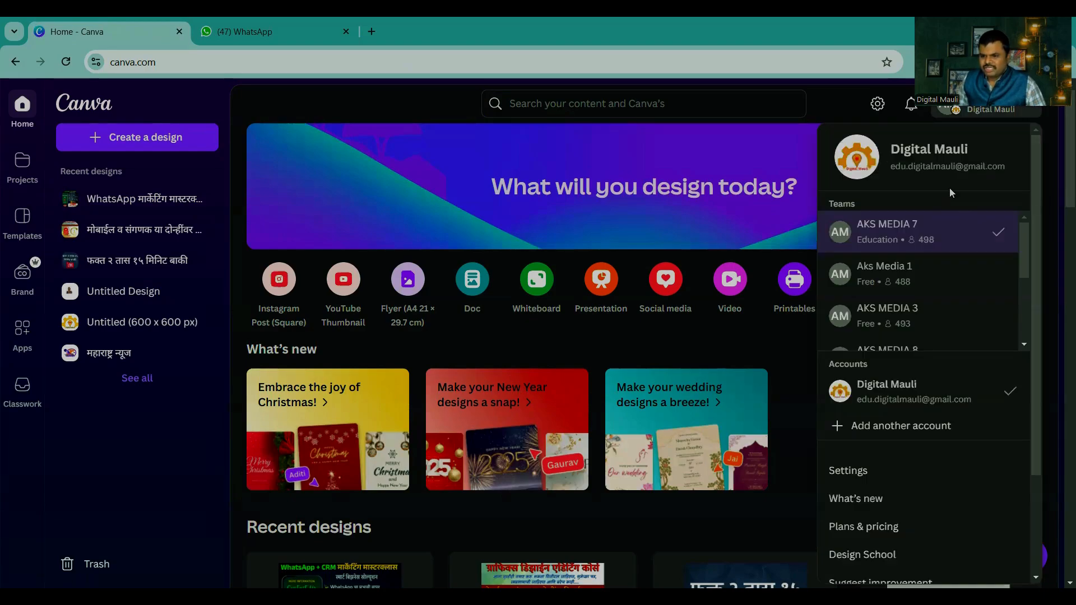
left_click(951, 110)
left_click(951, 110)
scroll(911, 273, "down", 5)
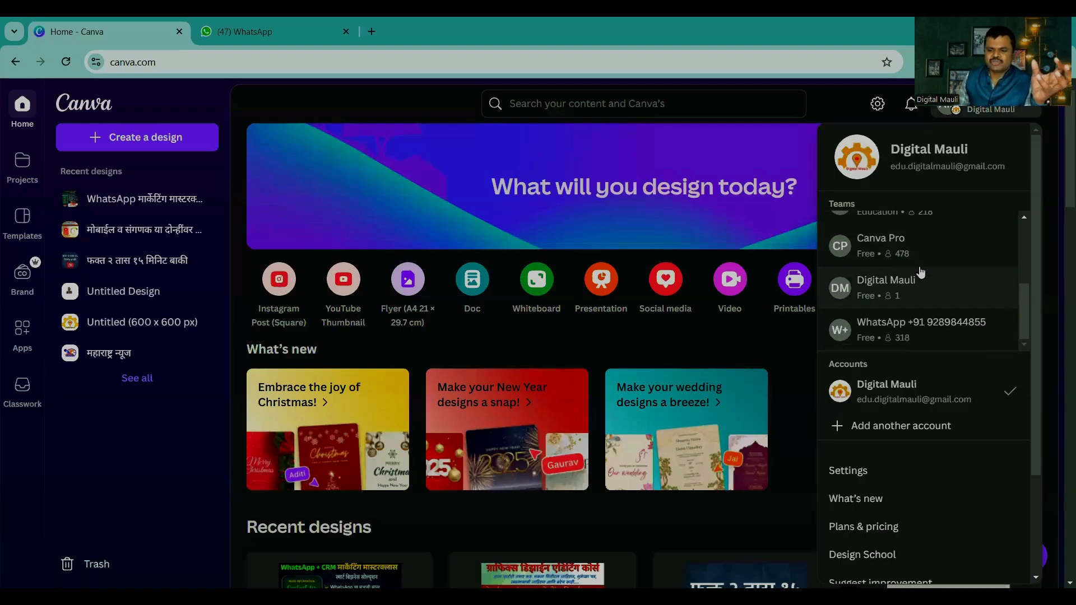
scroll(919, 271, "down", 3)
scroll(911, 269, "up", 4)
left_click(887, 270)
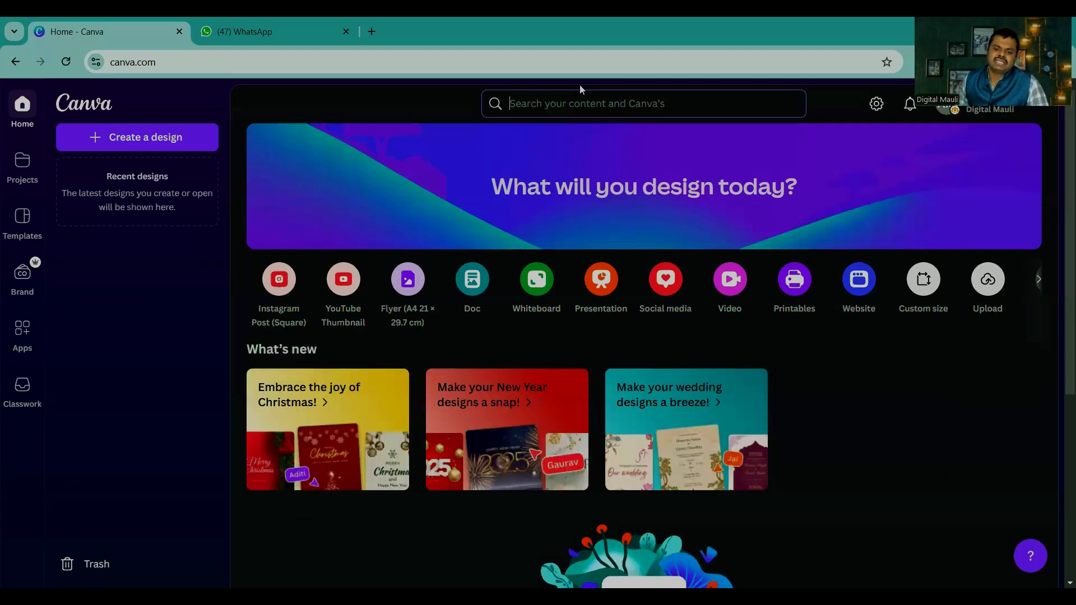
scroll(553, 323, "down", 5)
scroll(589, 334, "up", 4)
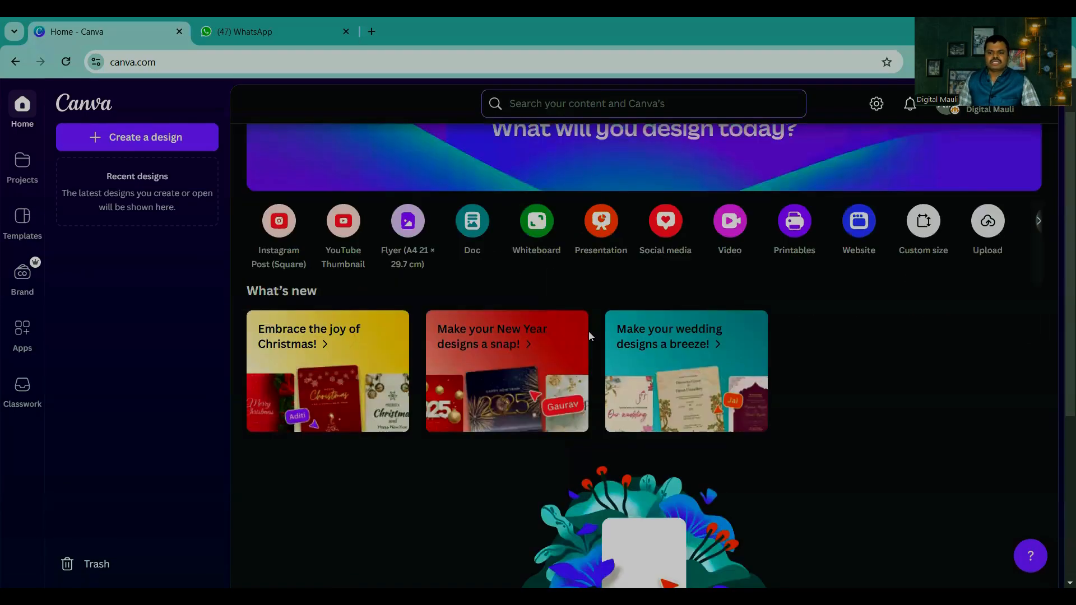
scroll(590, 336, "up", 1)
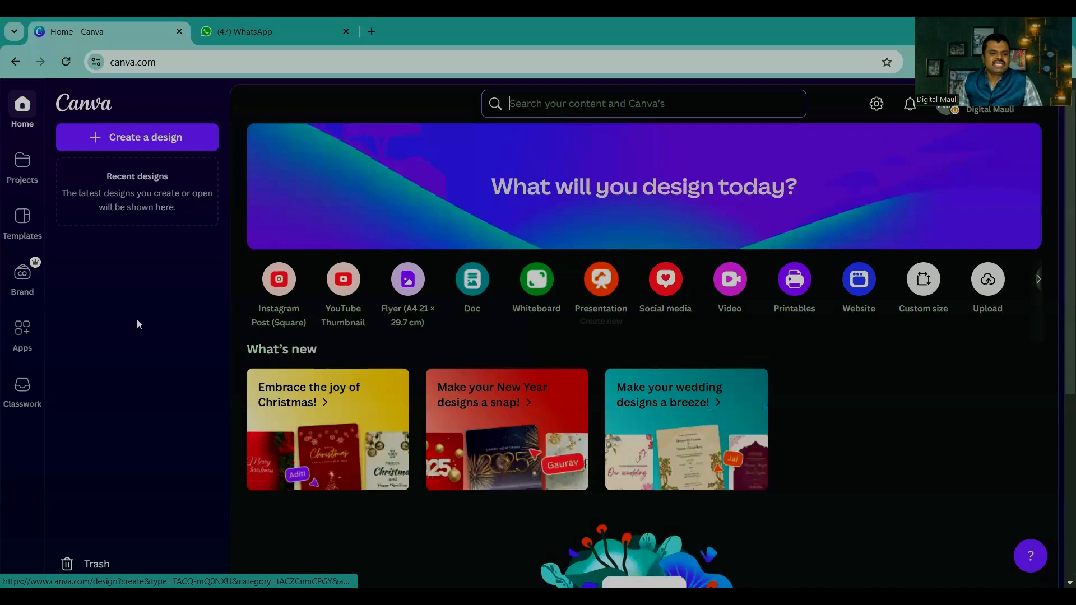
Step: Create a blank Instagram Post (Square) design and show the main navigation beside its empty page
left_click(122, 144)
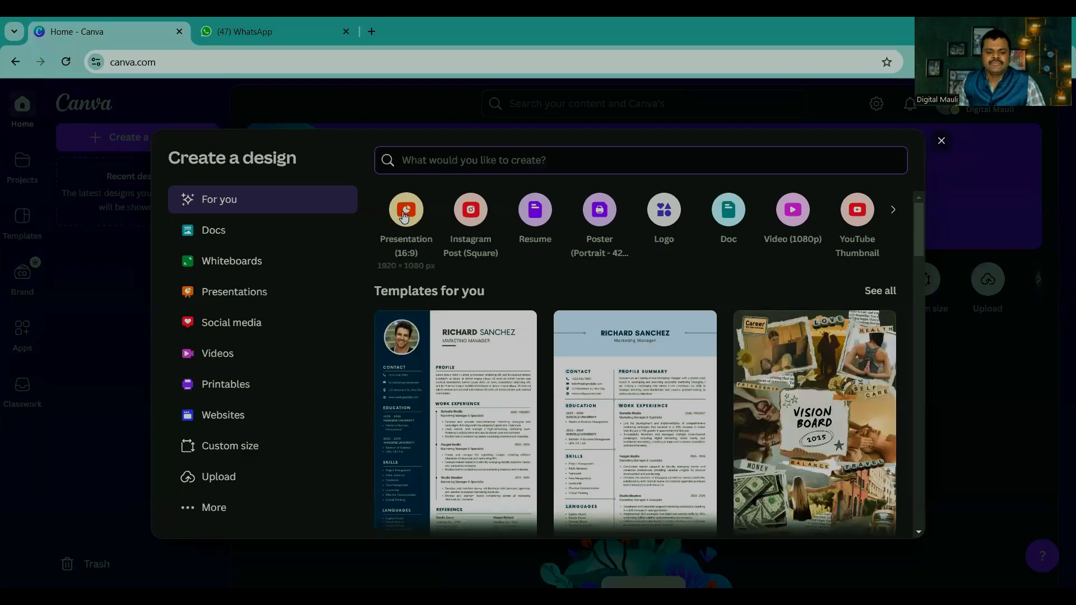
left_click(410, 215)
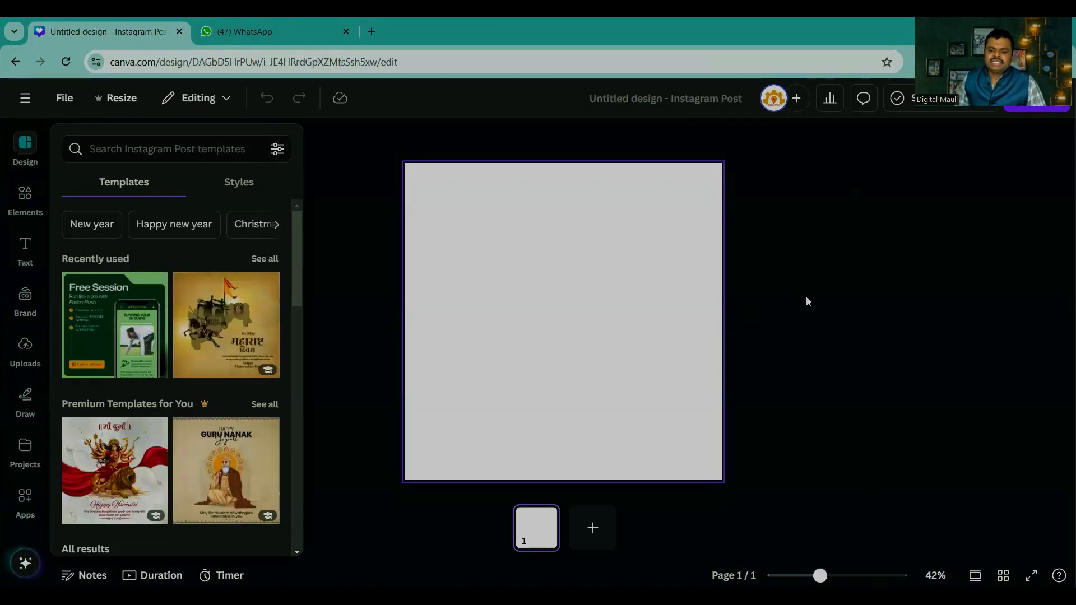
left_click(805, 296)
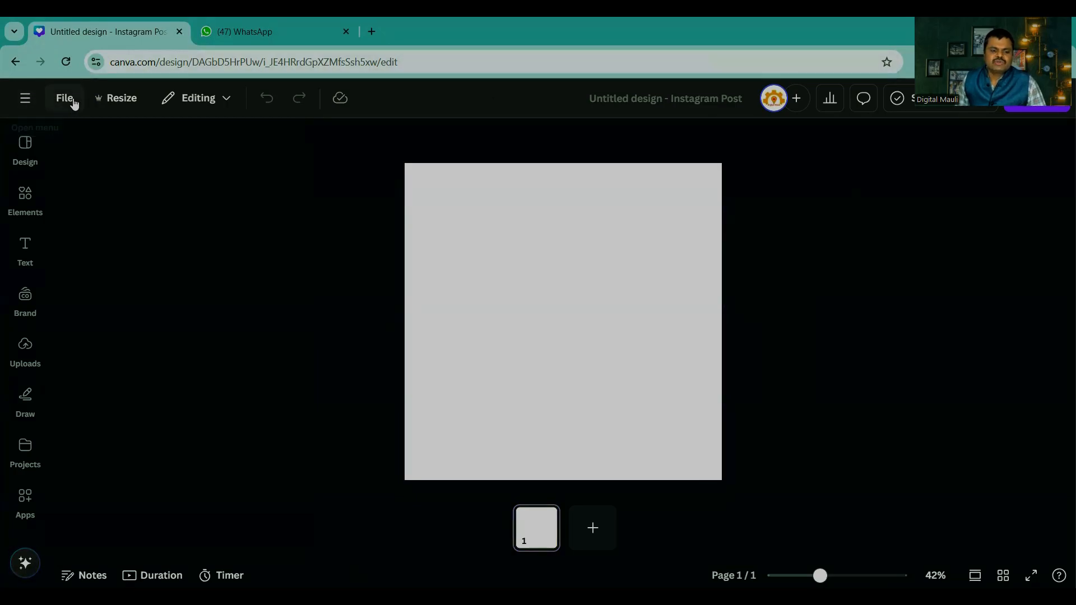
left_click(23, 100)
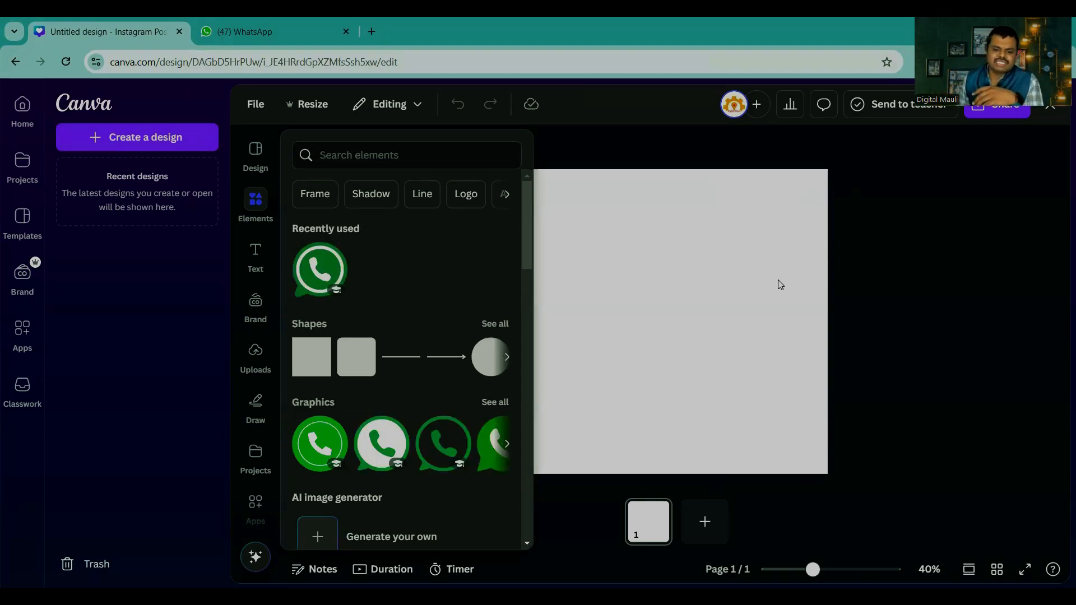
left_click(653, 290)
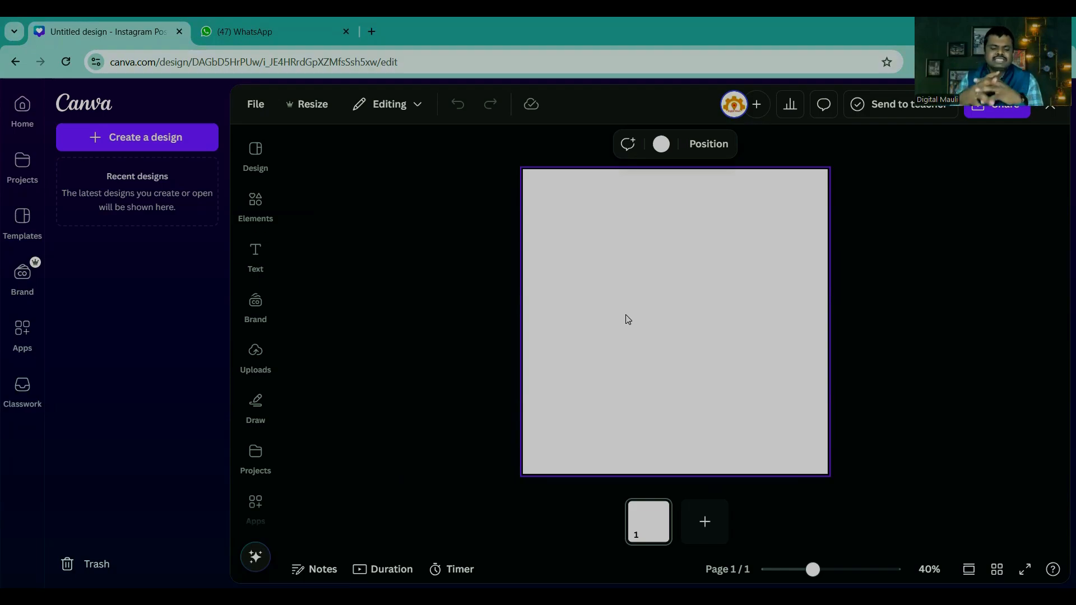
Step: Open the custom size settings for a new design, try inches as the unit and return it to px
left_click(132, 140)
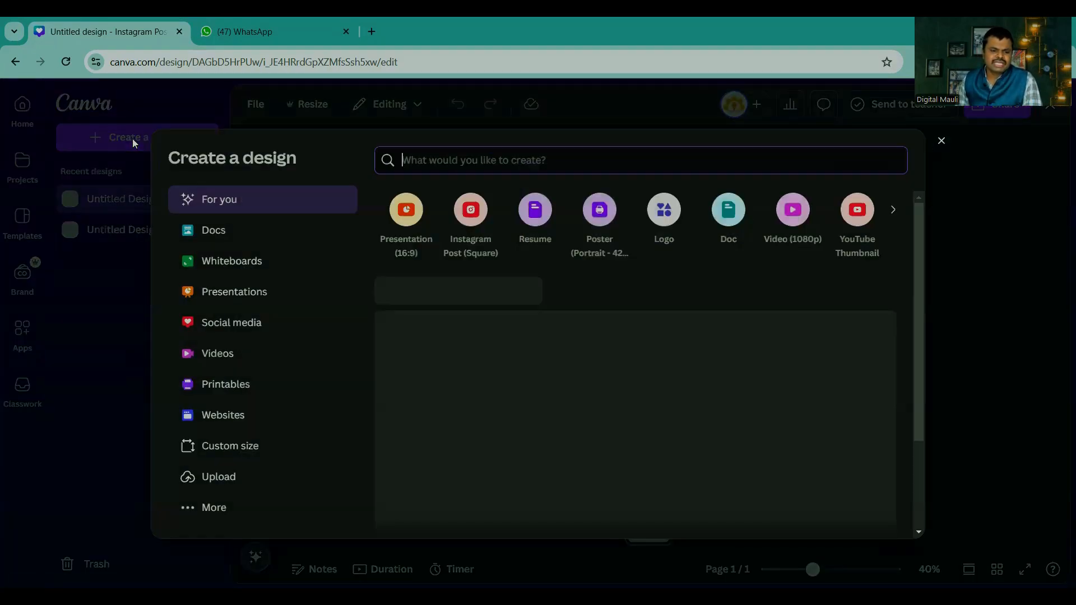
left_click(236, 445)
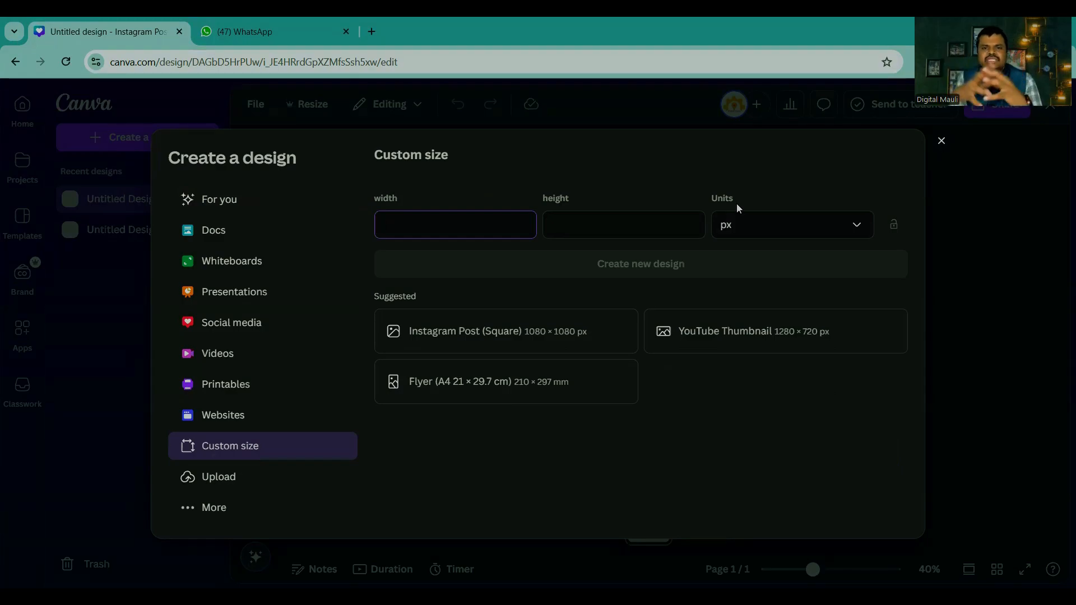
left_click(744, 225)
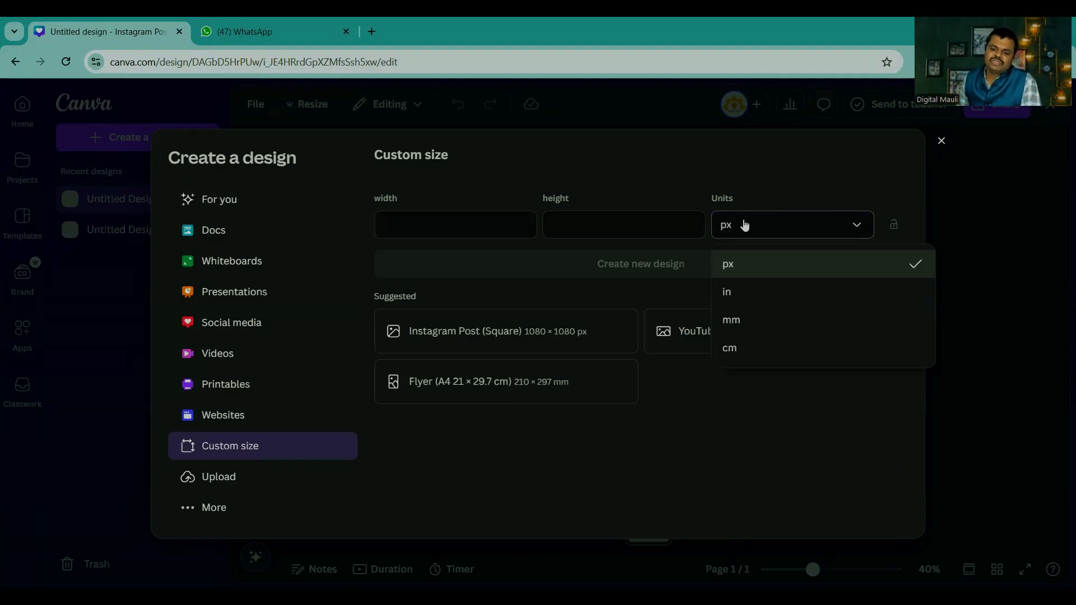
left_click(739, 297)
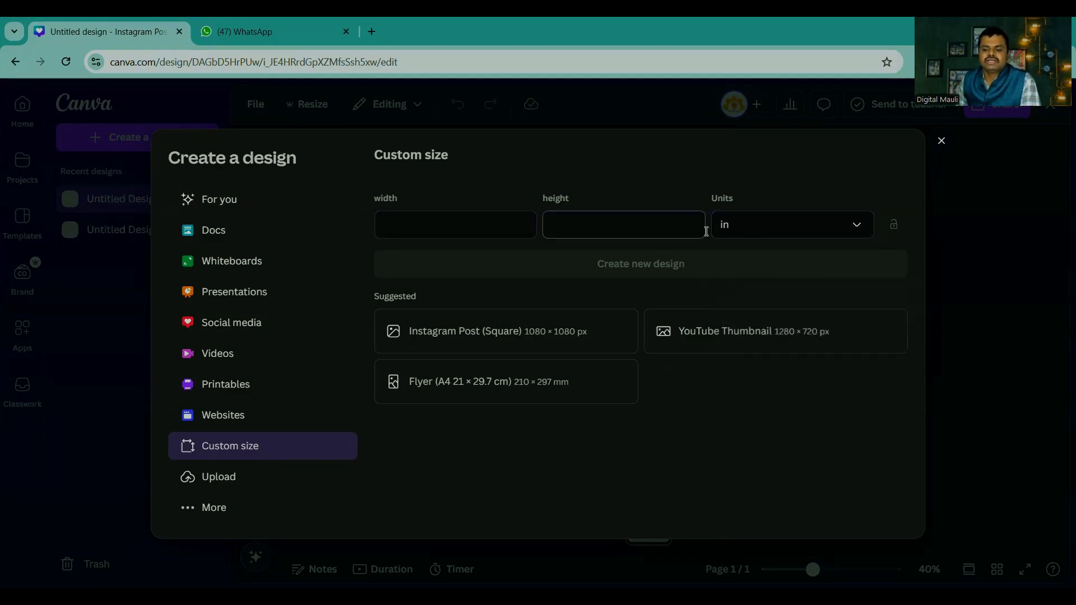
left_click(771, 238)
left_click(745, 265)
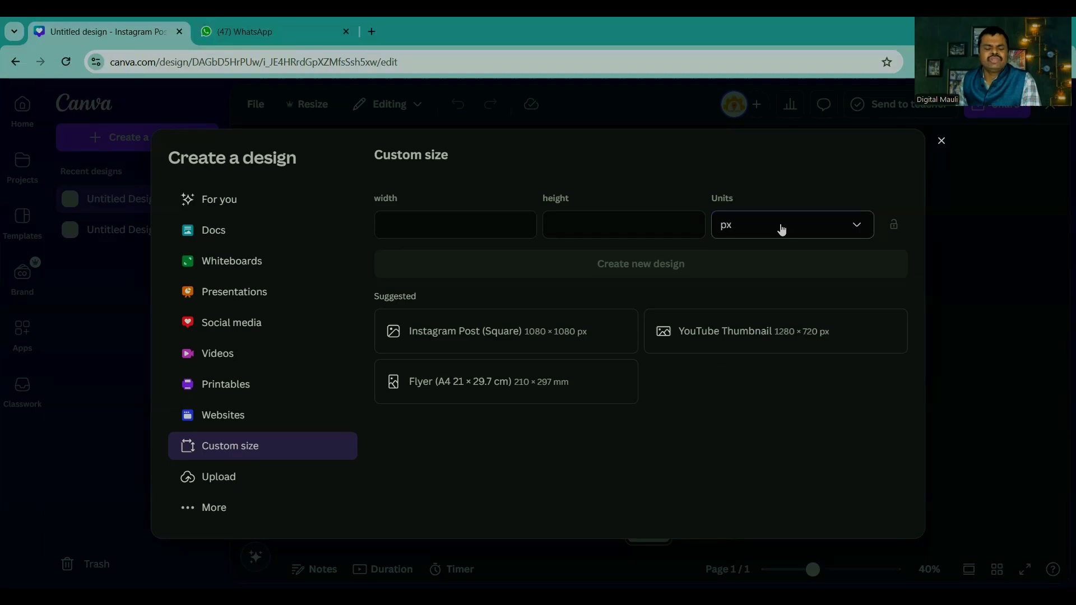
Step: Create the custom-size design with a width of 4000 px and a height of 2000 px
left_click(432, 219)
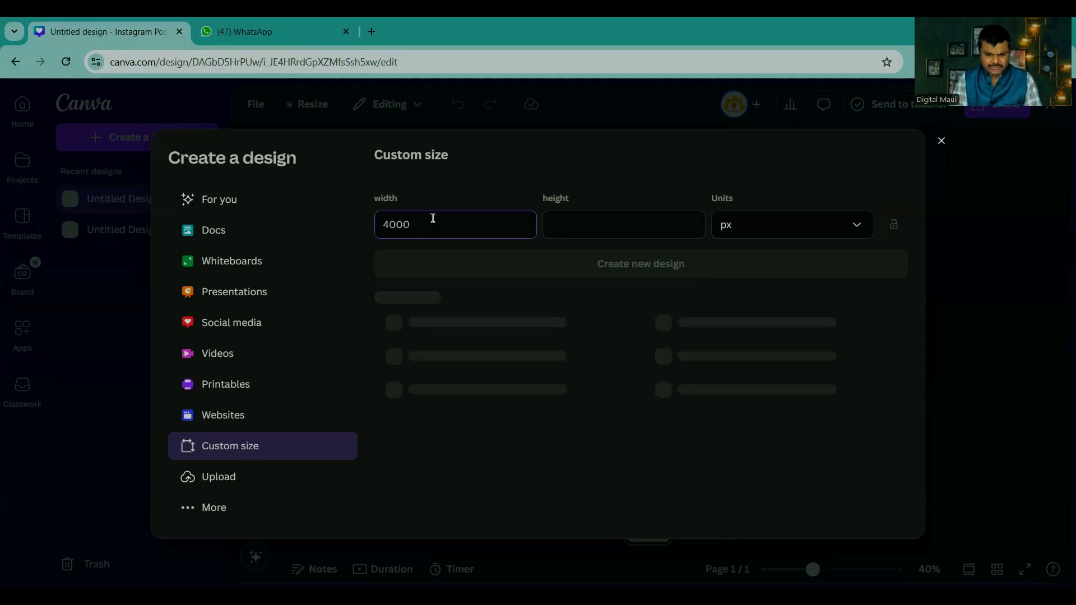
key("Tab")
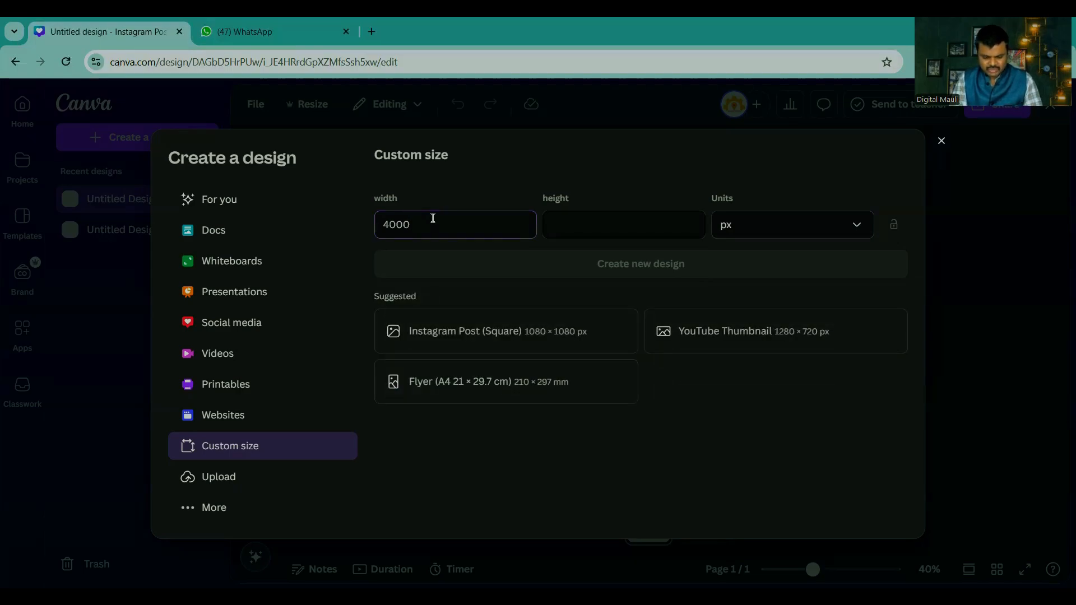
type("2000")
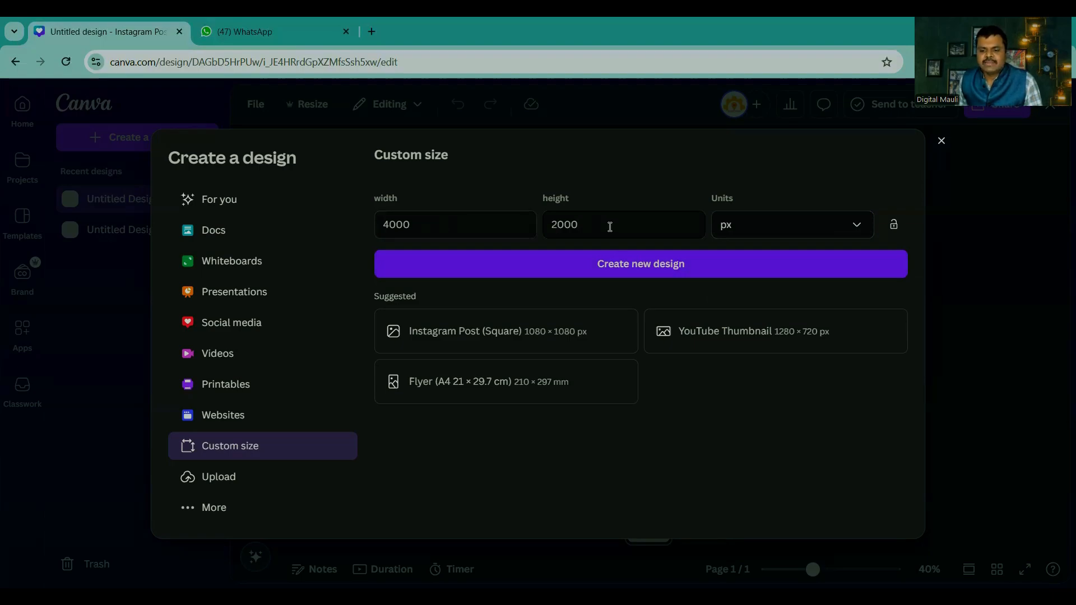
left_click(640, 266)
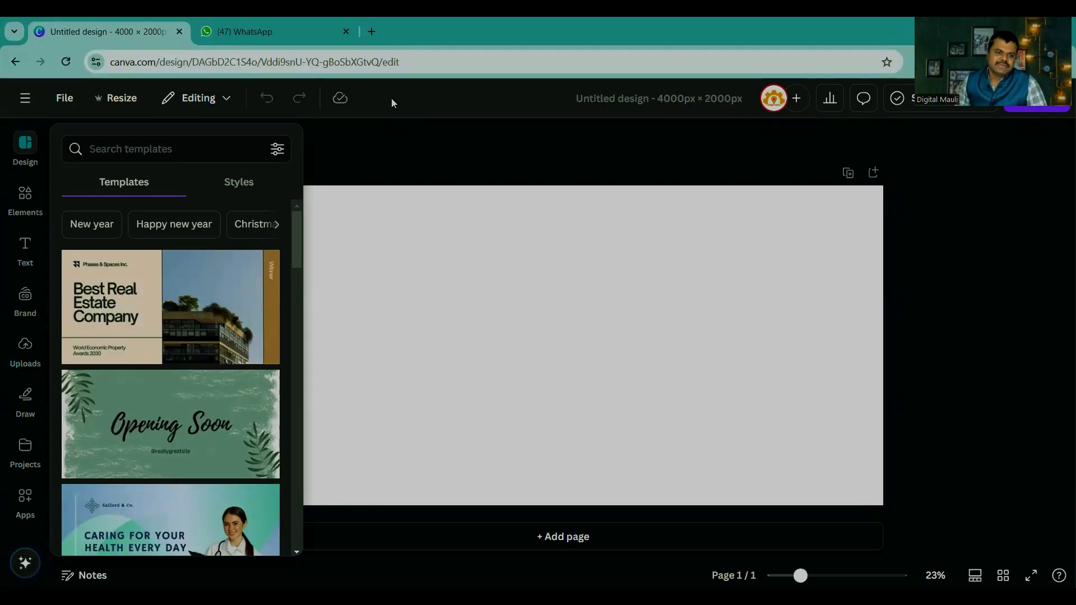
Step: Show rulers and guides in the blank design and check that setting again
left_click(60, 98)
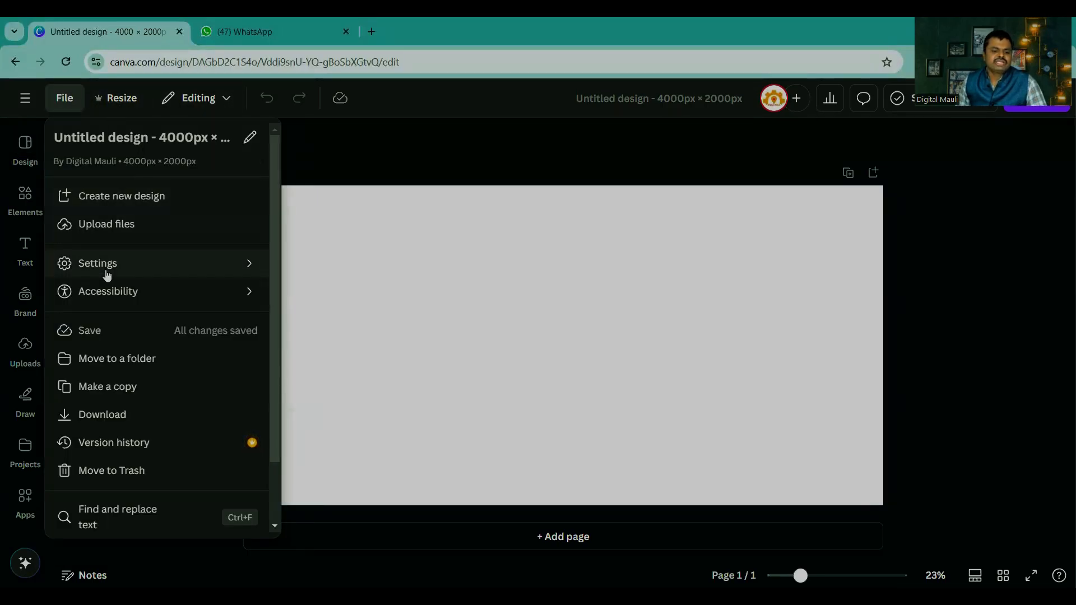
mouse_move(103, 272)
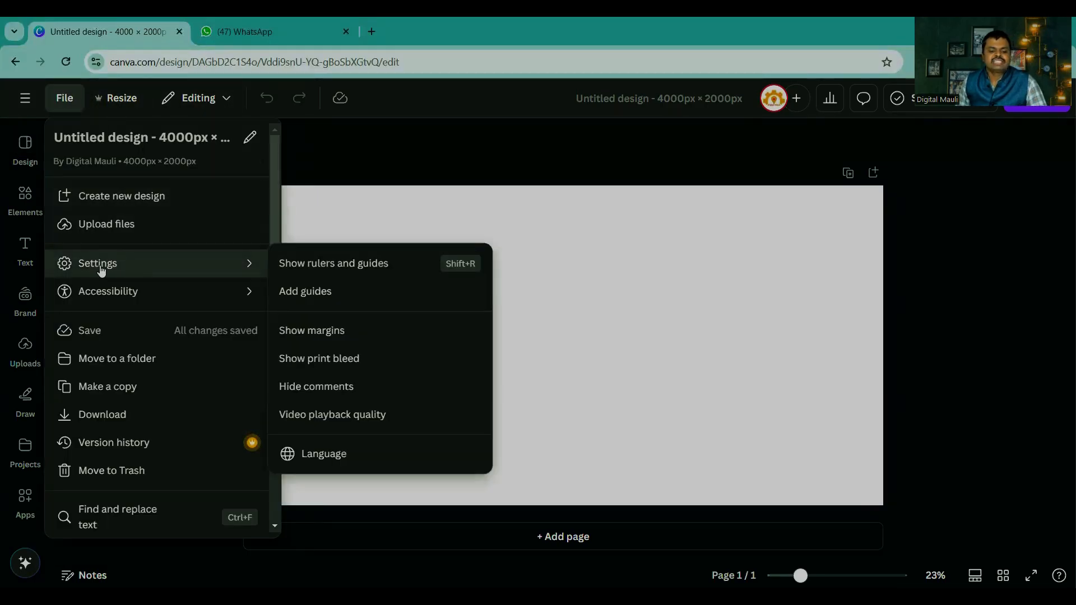
left_click(316, 270)
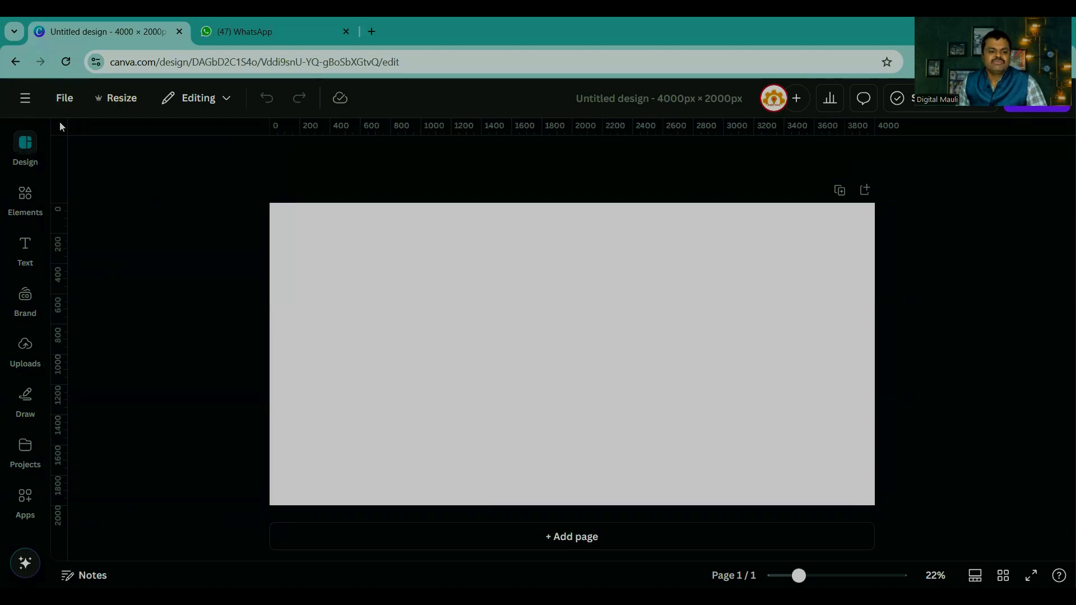
left_click(60, 100)
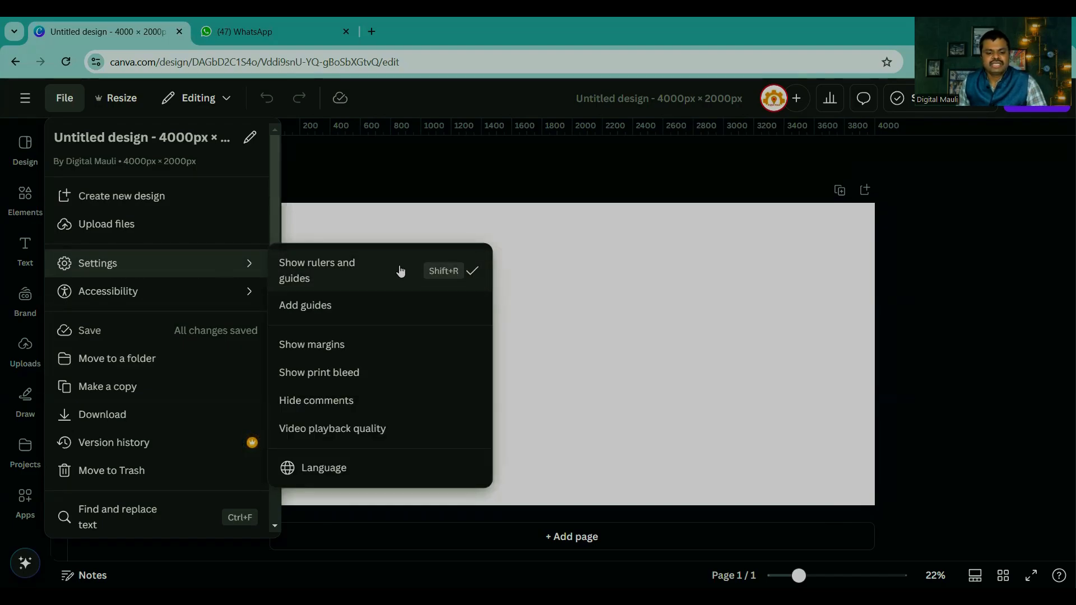
left_click(610, 264)
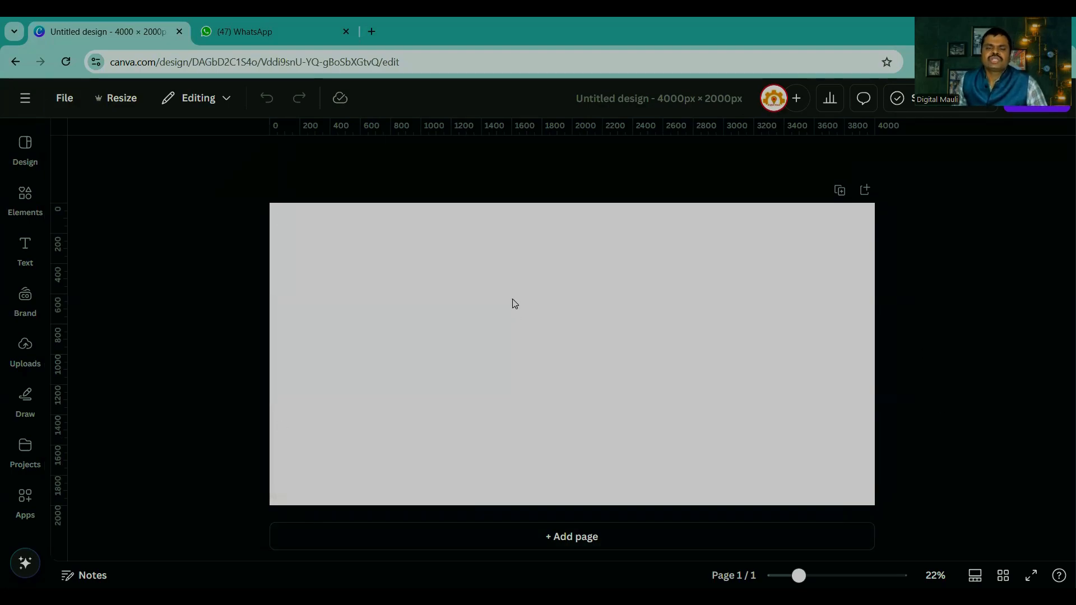
Step: Place two horizontal guides near the page's upper and lower edges and two vertical guides near its side edges
left_click_drag(518, 130, 503, 214)
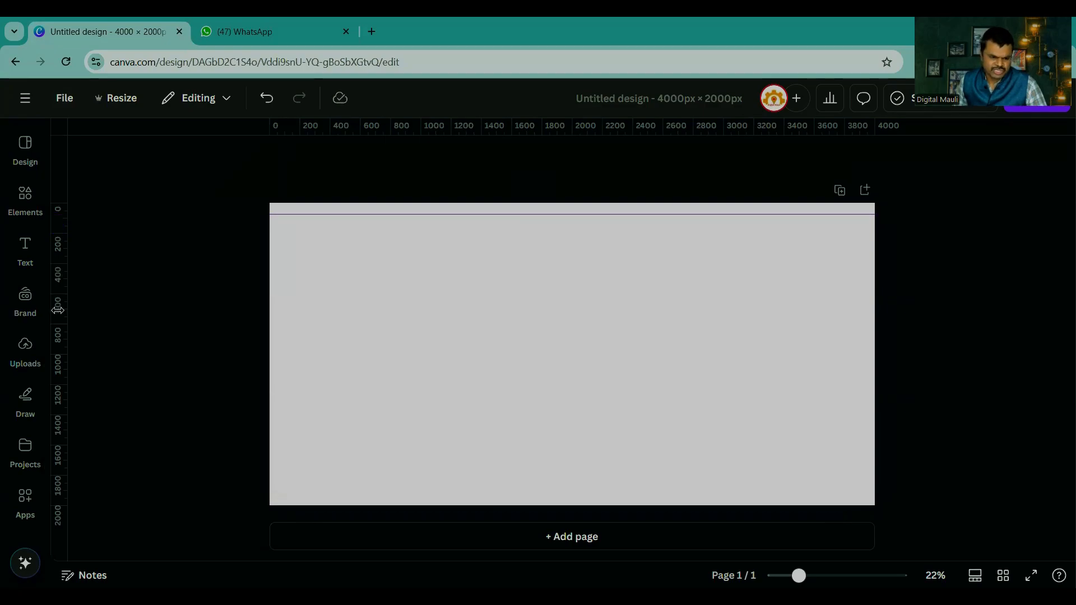
left_click_drag(58, 310, 286, 312)
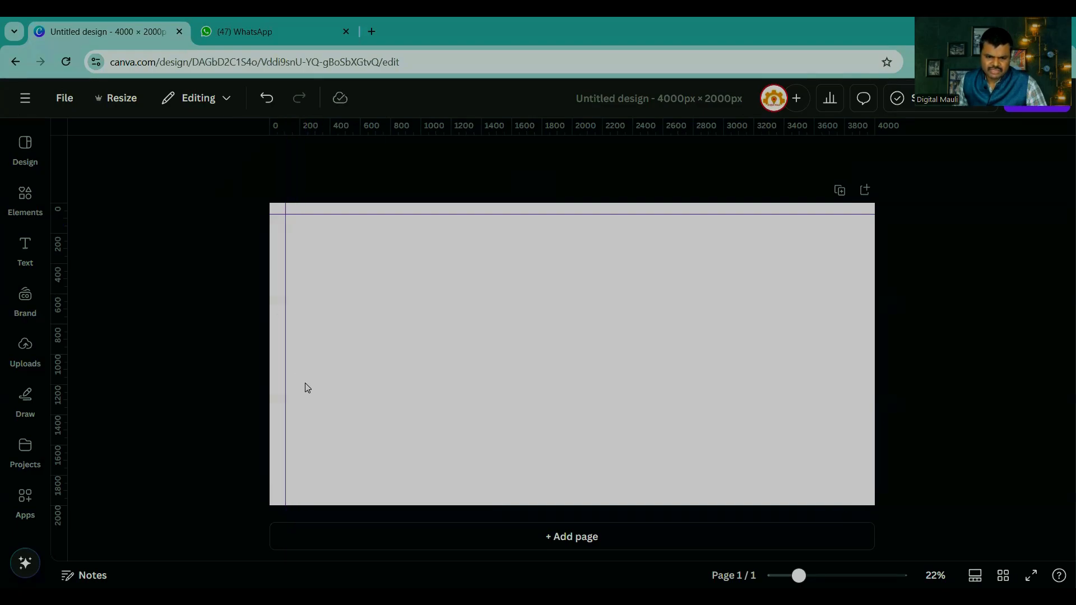
left_click_drag(552, 123, 541, 488)
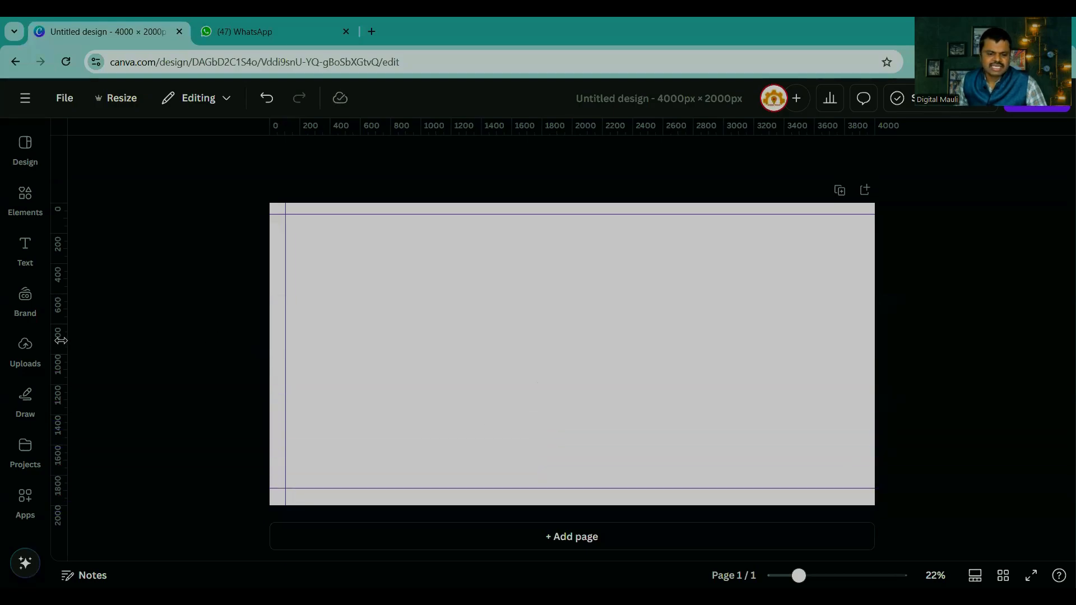
left_click_drag(60, 340, 857, 388)
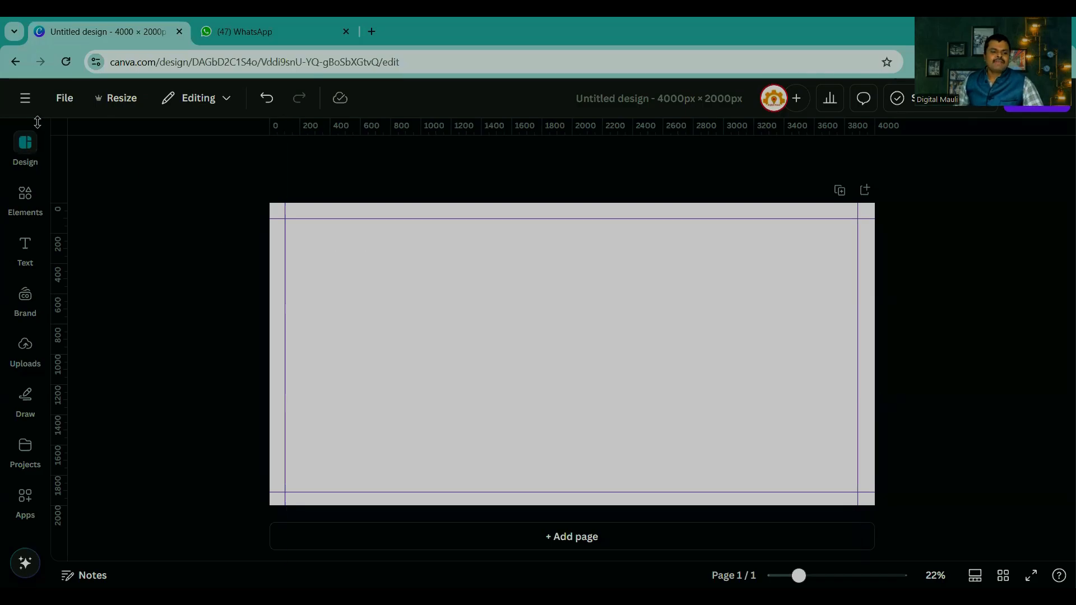
Step: Upload all six images from the Demo Images folder in Downloads
left_click(23, 147)
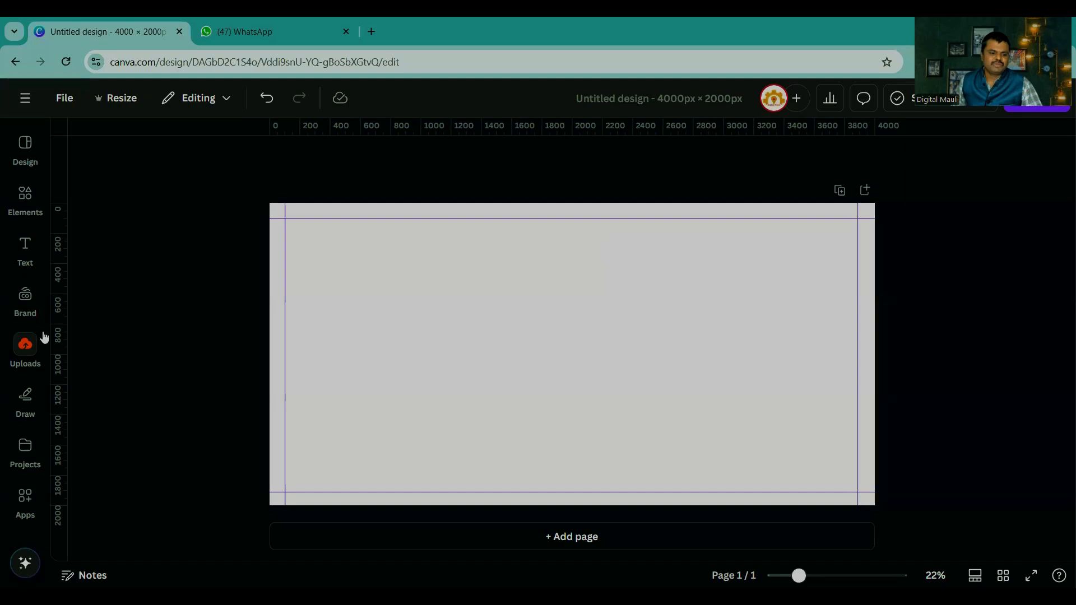
left_click(26, 346)
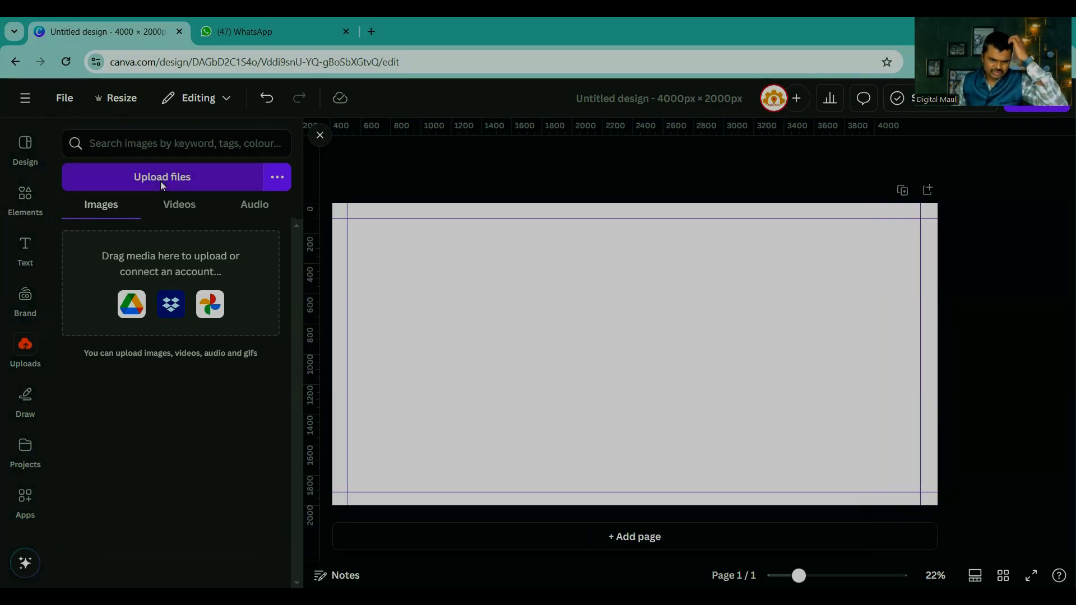
left_click(162, 177)
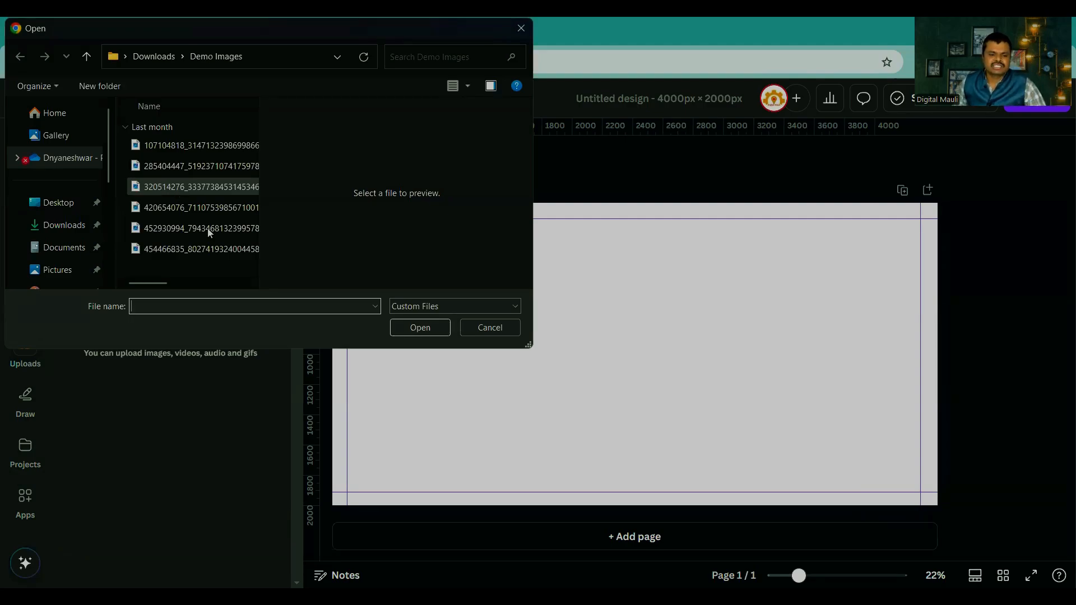
left_click_drag(194, 264, 190, 150)
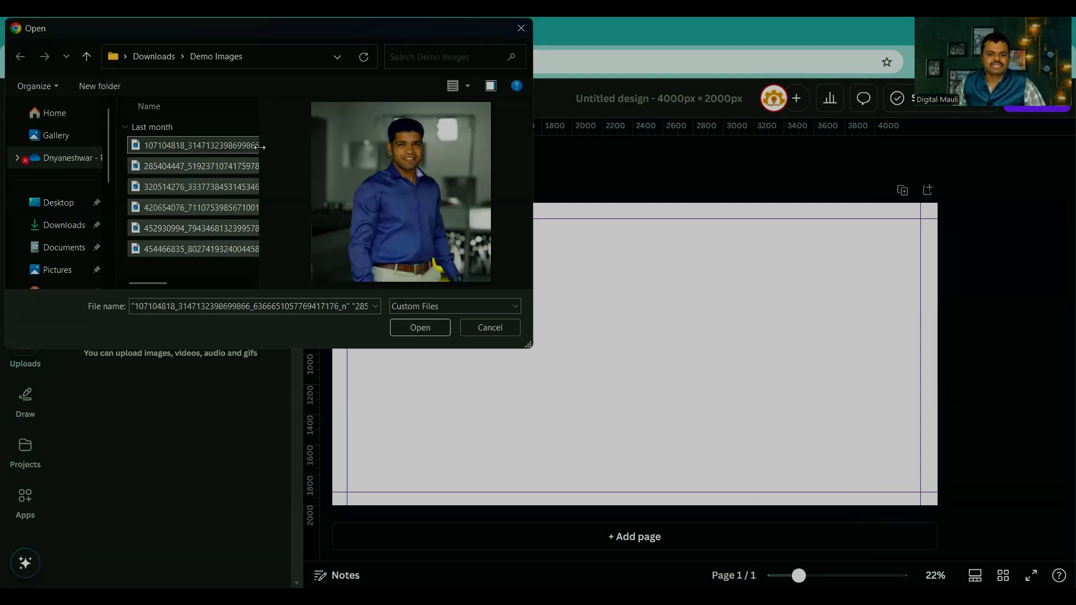
left_click(419, 327)
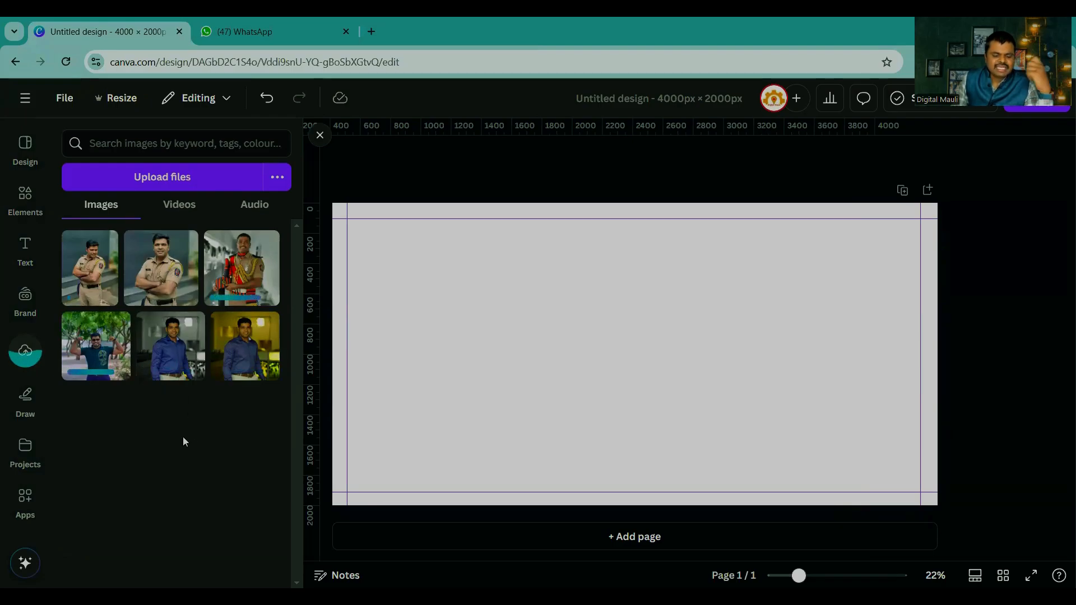
Step: Place the closer photo of the officer with crossed arms enlarged on the page's right half and remove its background
left_click(173, 275)
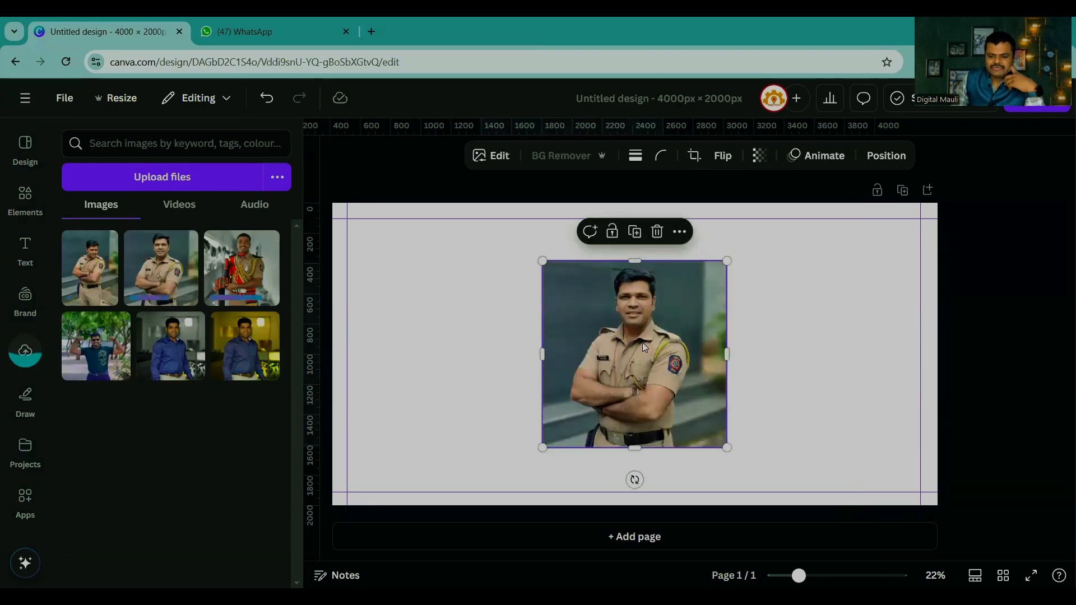
left_click_drag(642, 341, 782, 368)
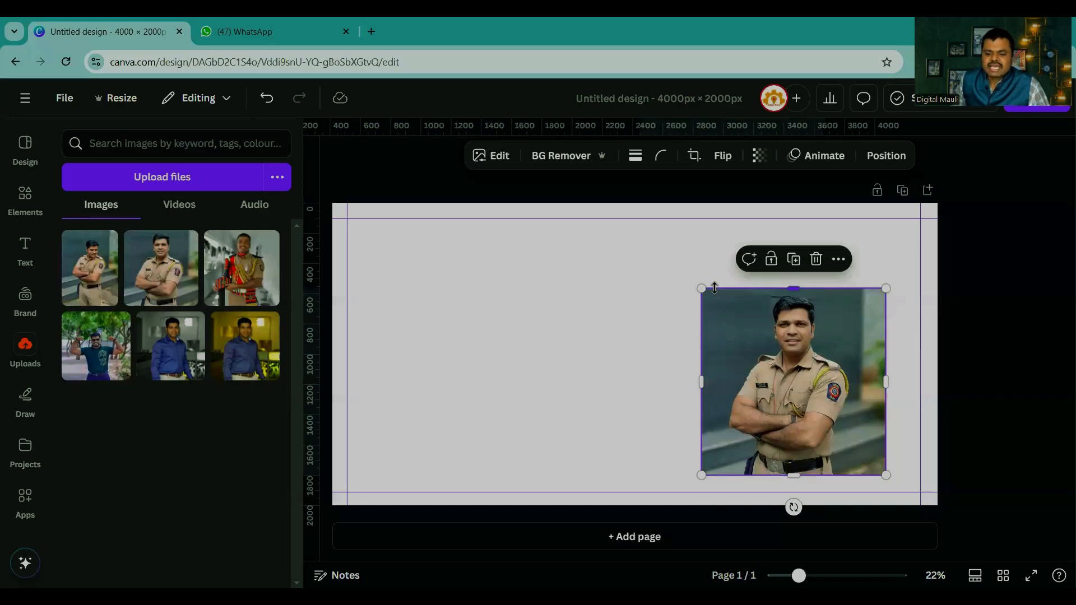
left_click_drag(701, 289, 634, 245)
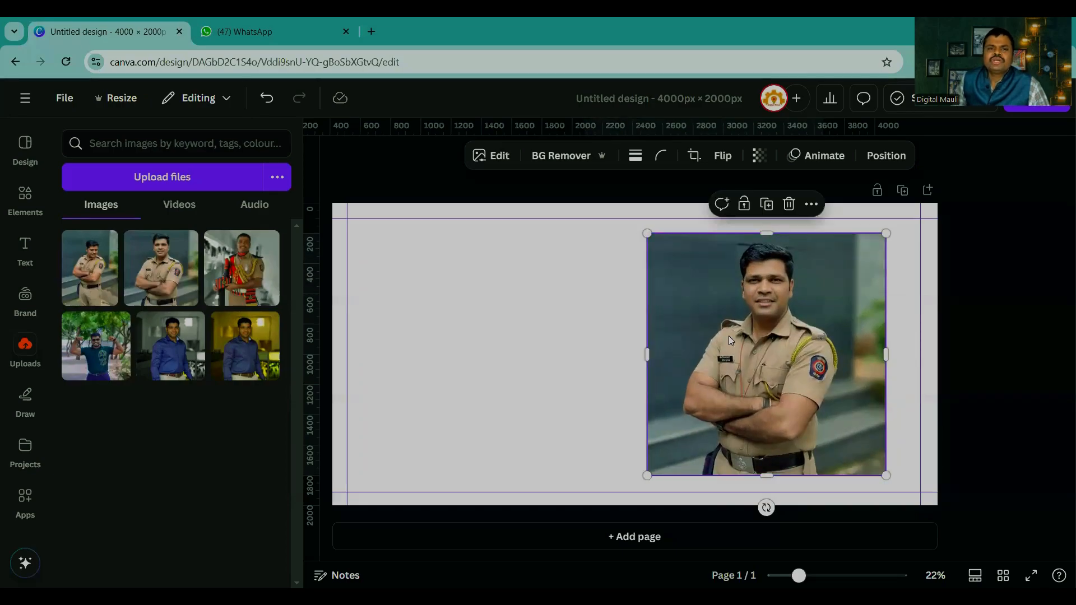
left_click(561, 154)
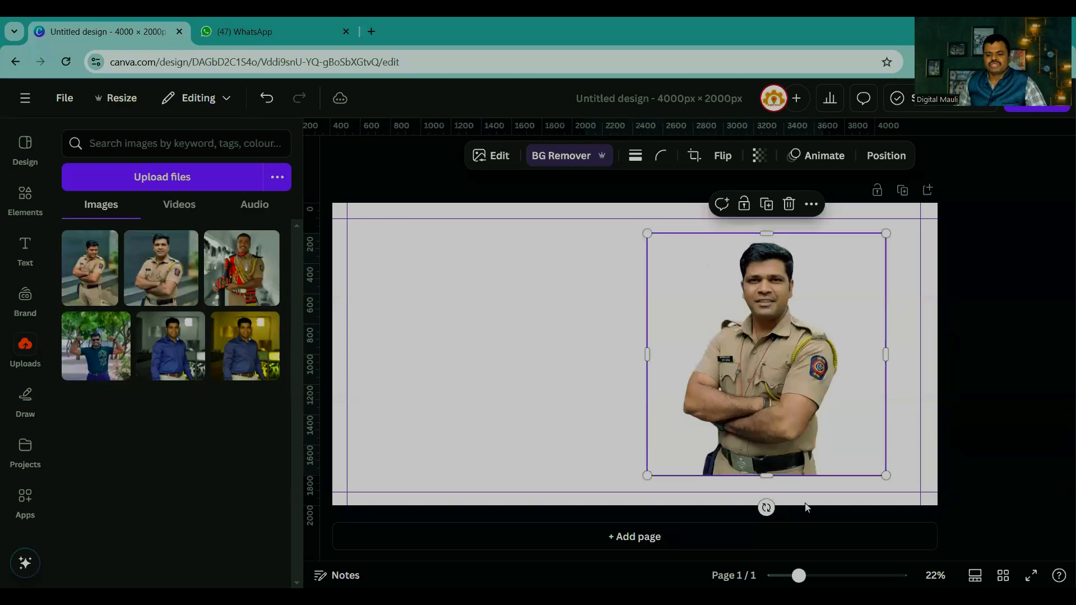
Step: Try a purple page background behind the cut-out officer and change it to solid yellow
left_click_drag(799, 576, 828, 576)
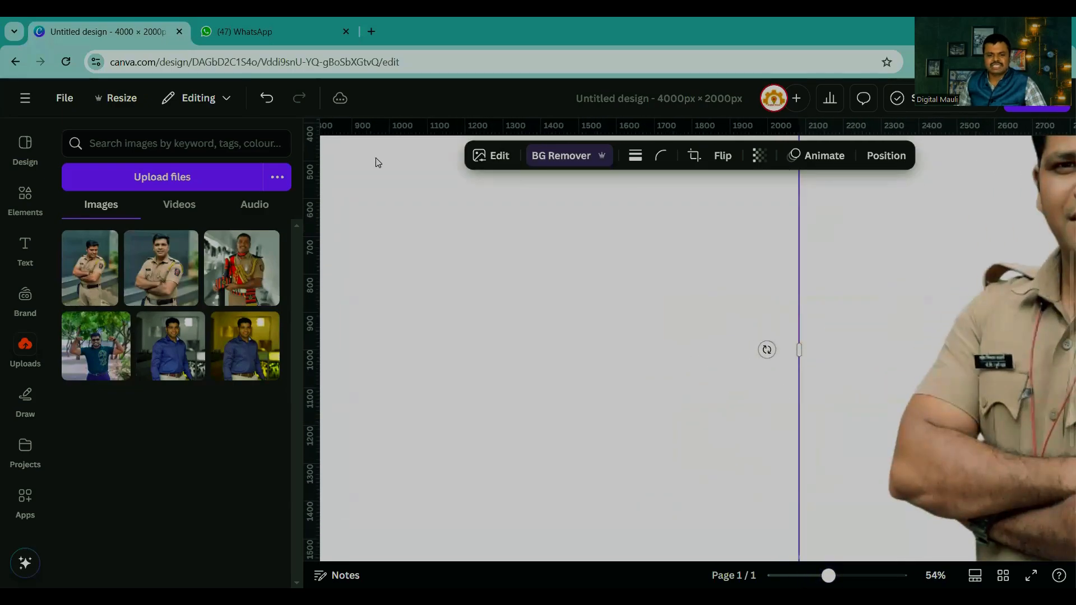
left_click(555, 295)
left_click(606, 155)
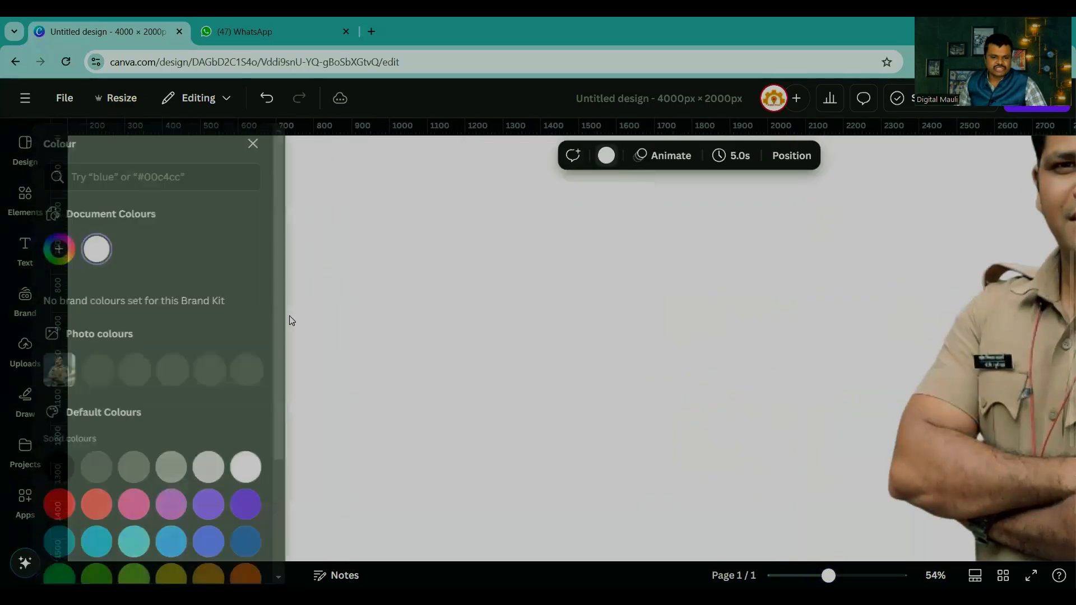
left_click(226, 504)
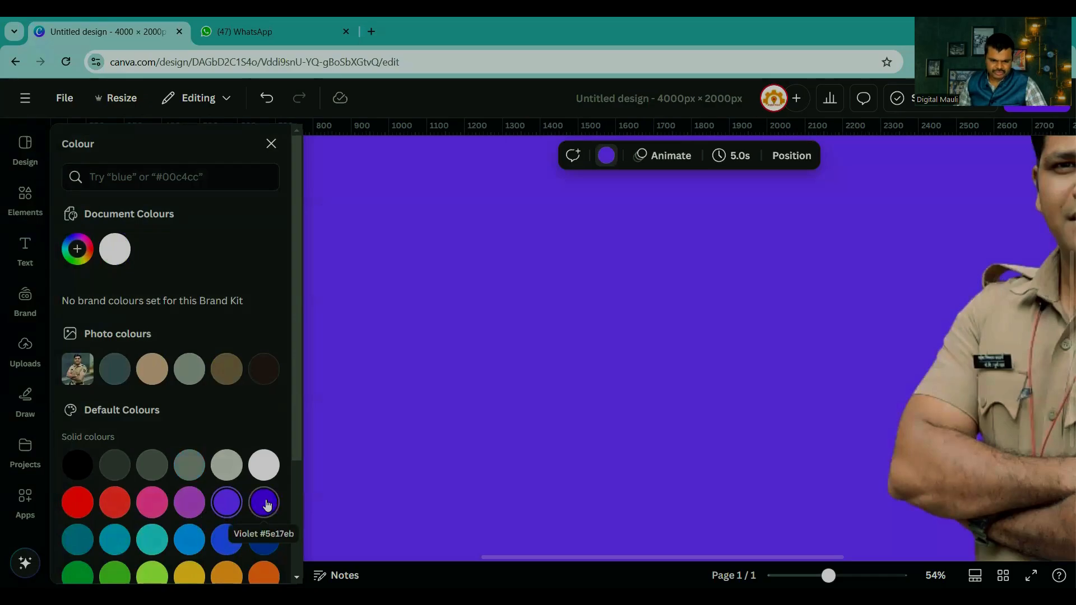
left_click(190, 574)
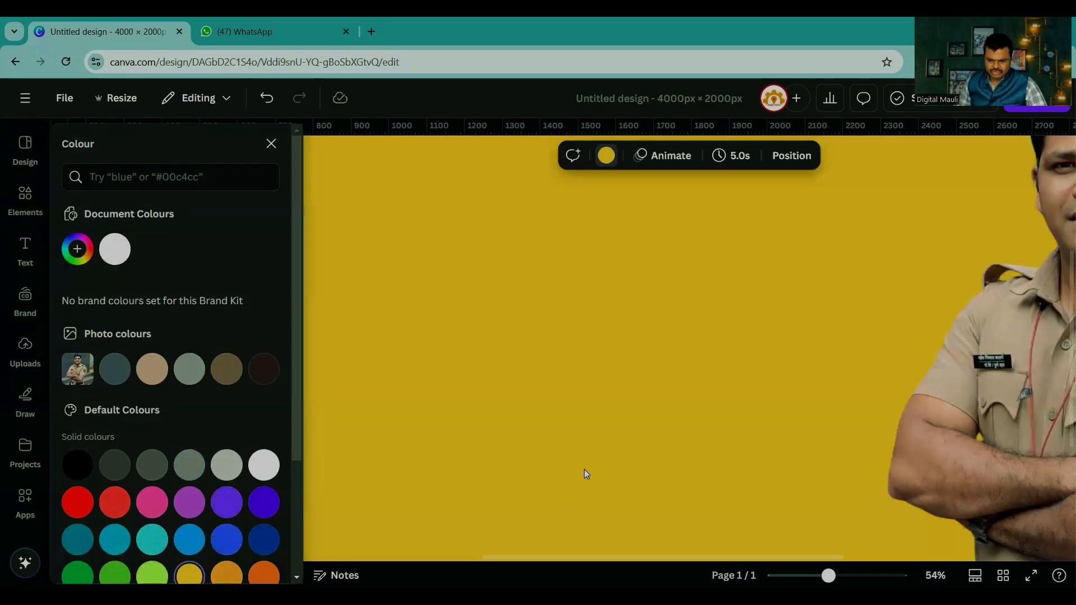
Step: Inspect the cut-out officer's edges at 96% zoom, from the arms and belt up to the hair
left_click_drag(829, 576, 847, 575)
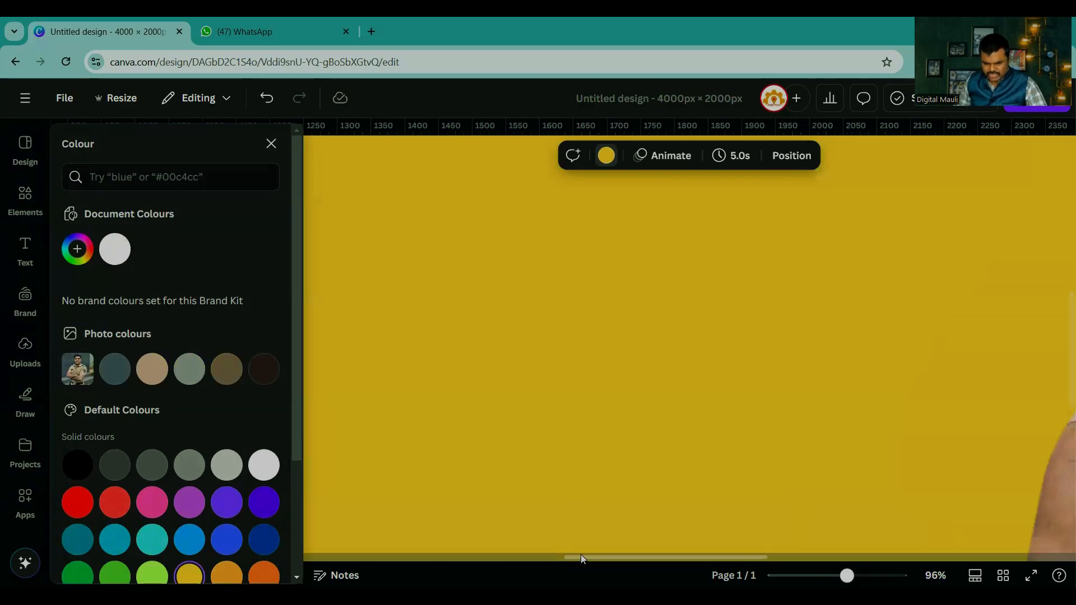
left_click_drag(580, 554, 740, 552)
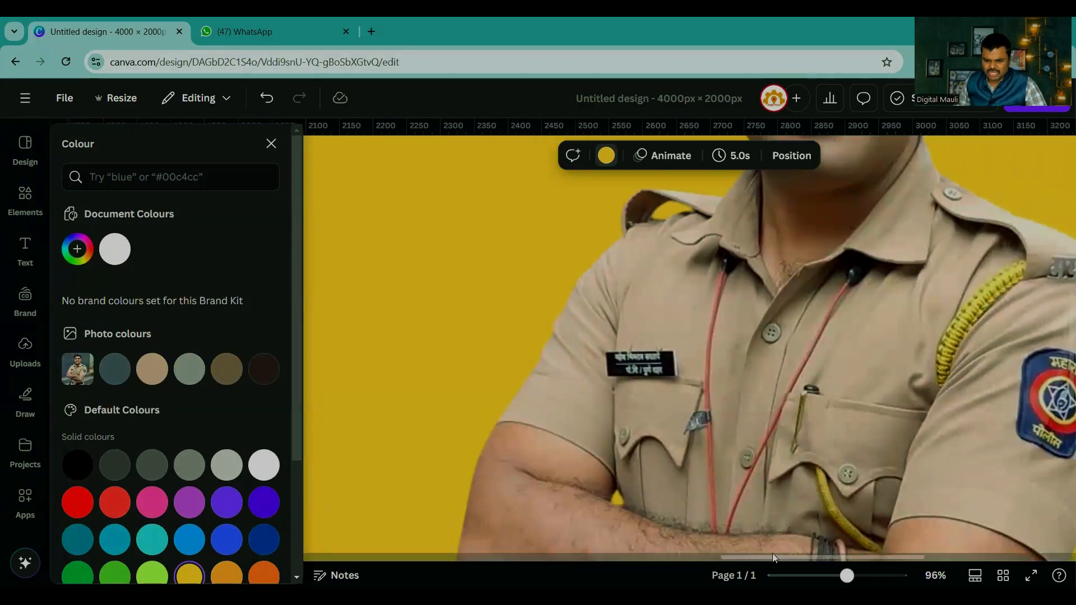
left_click_drag(781, 556, 832, 552)
scroll(764, 410, "down", 5)
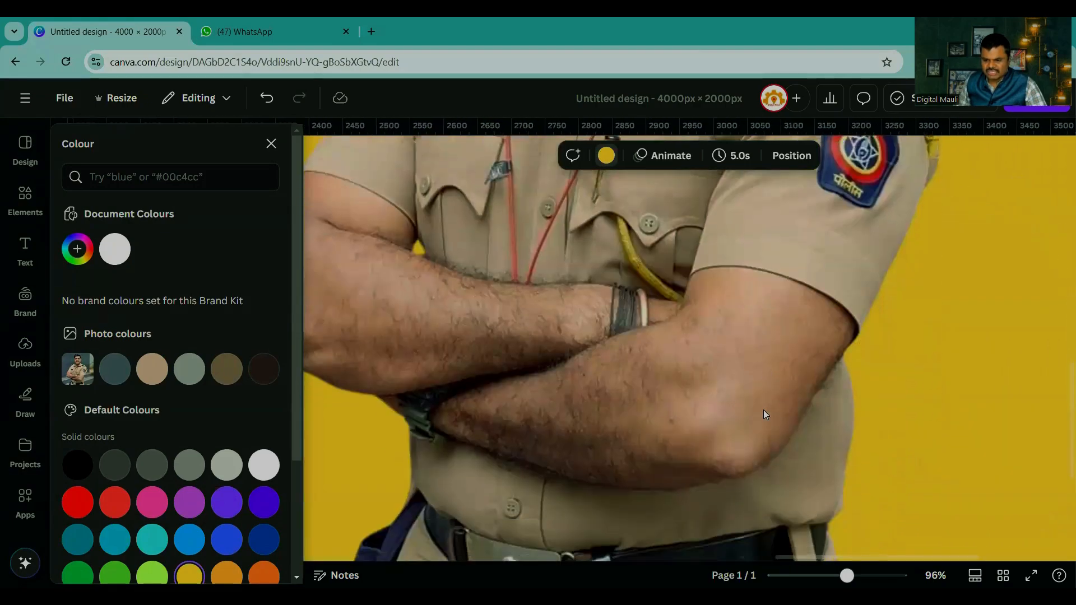
scroll(764, 409, "up", 10)
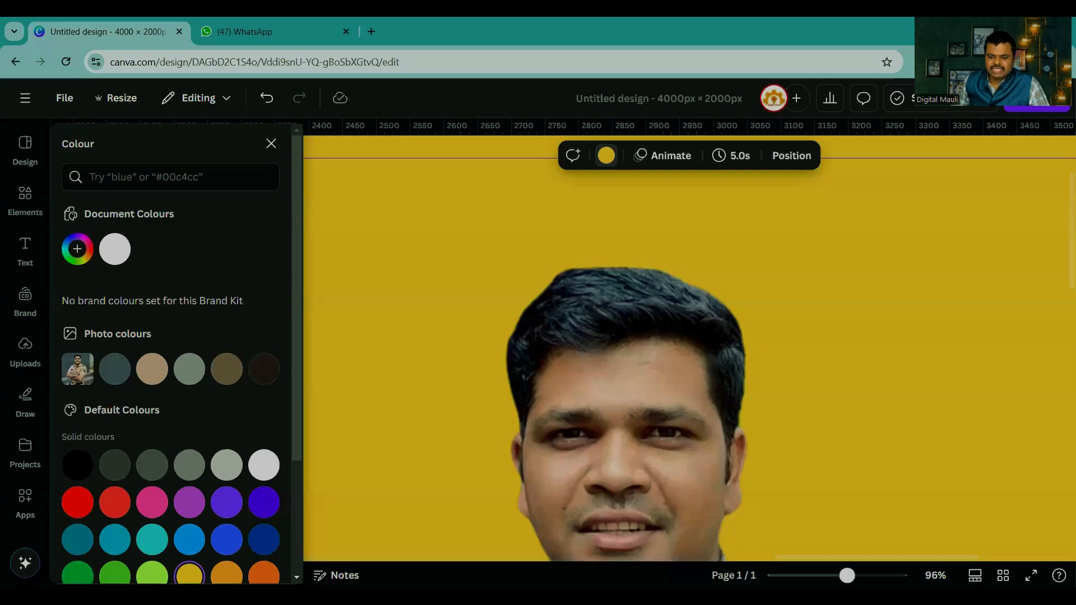
Step: Move the cut-out officer into the page's lower-right corner, with his belt at the bottom edge
left_click_drag(846, 576, 798, 575)
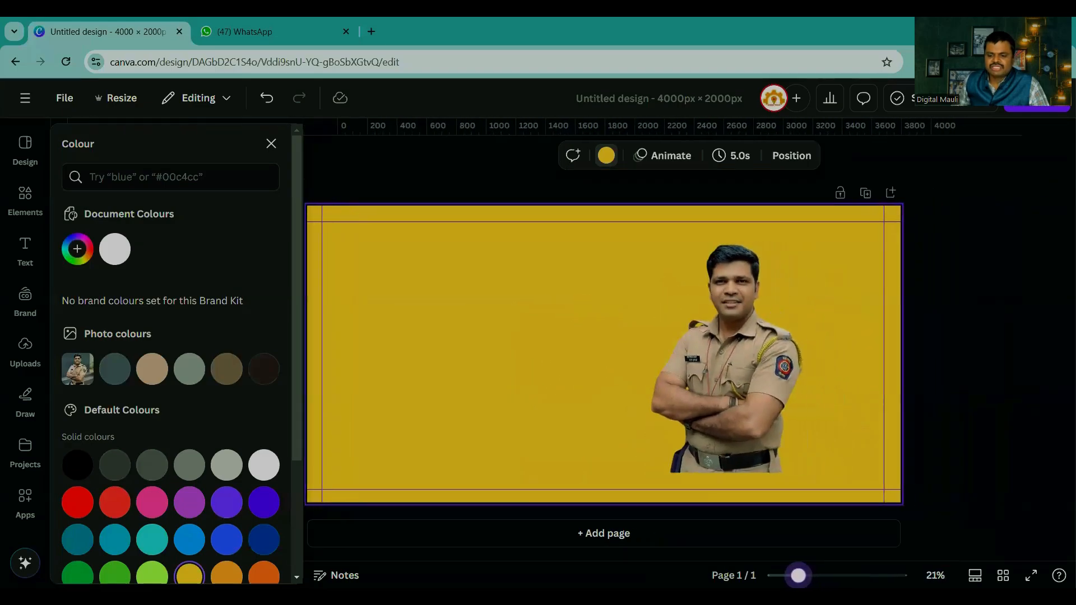
left_click(929, 420)
left_click_drag(730, 402, 875, 437)
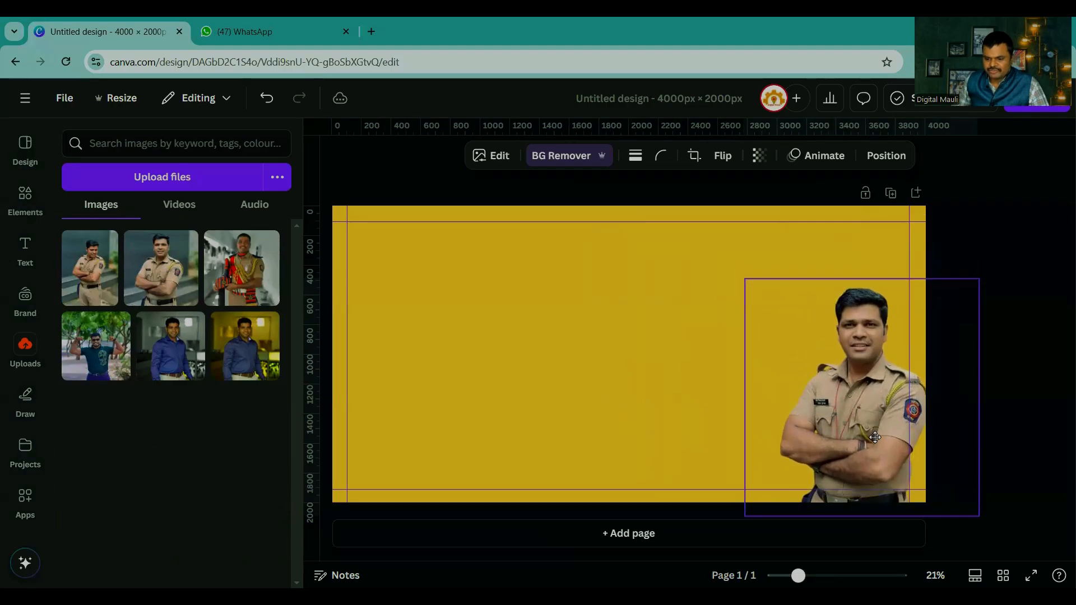
left_click(898, 386)
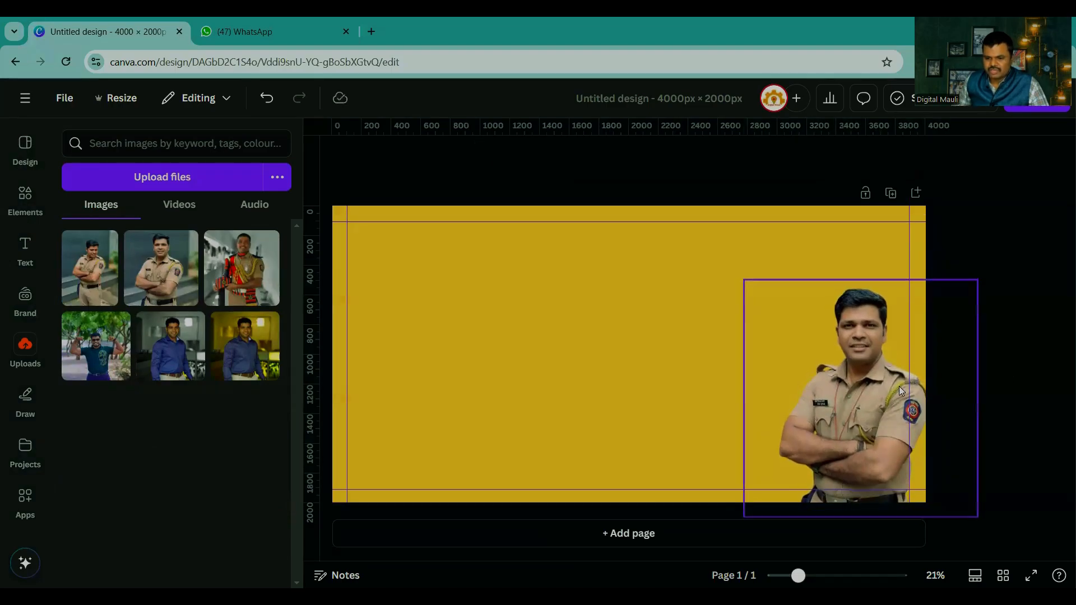
Step: Crop the empty margins on both sides of the officer image and enlarge it slightly in the lower-right corner
left_click_drag(742, 401, 772, 399)
left_click_drag(965, 399, 933, 399)
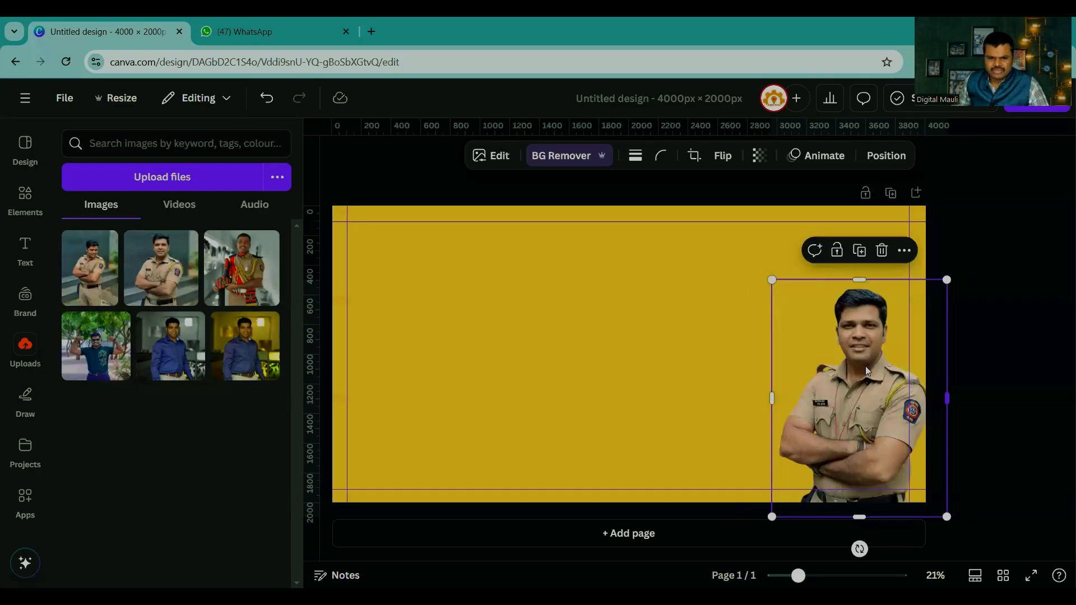
left_click_drag(866, 368, 864, 363)
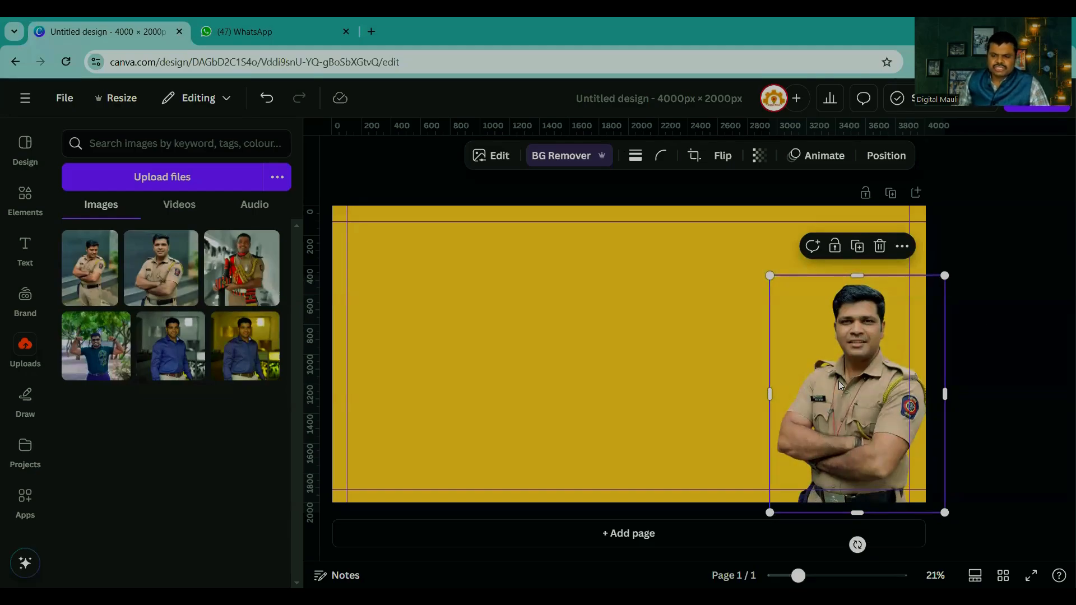
mouse_move(770, 275)
left_mouse_down()
mouse_move(748, 245)
mouse_move(761, 264)
left_mouse_up()
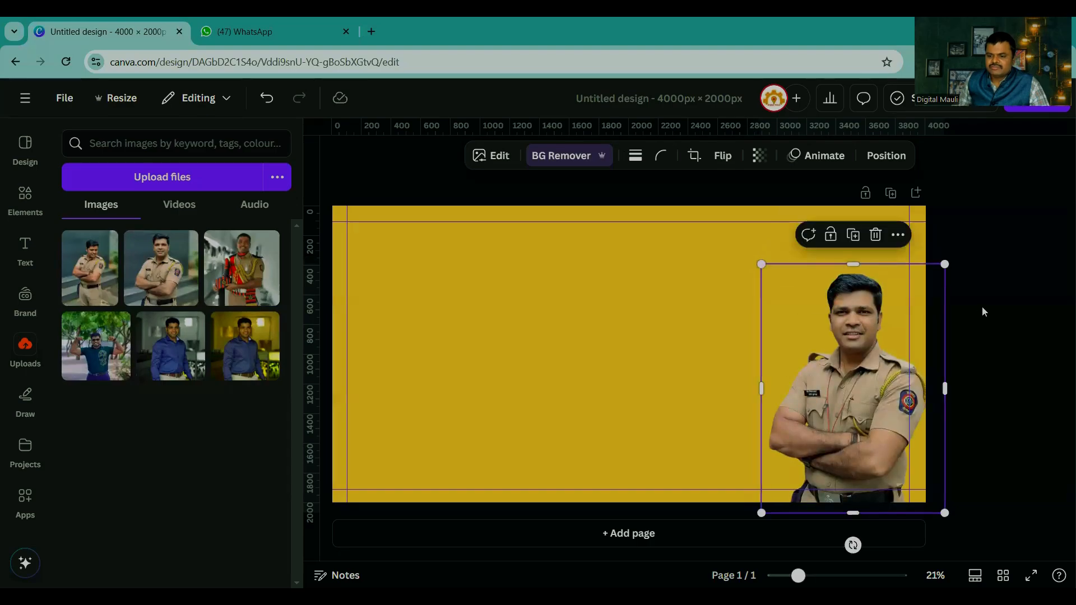
left_click(983, 309)
Step: Search the elements for "maharashtra" and add the orange state map from the graphics results
left_click(30, 202)
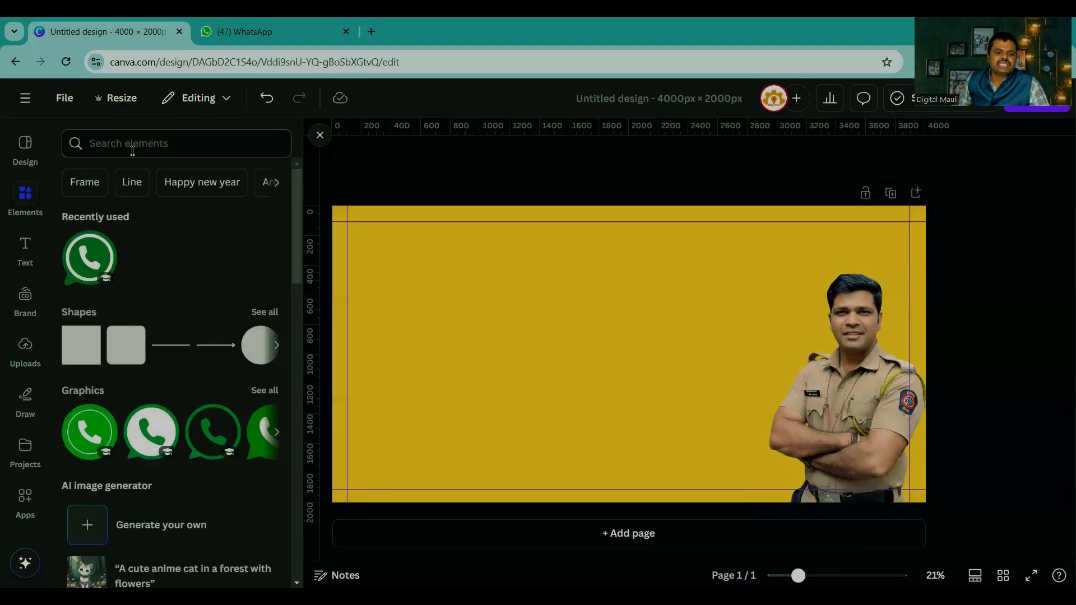
left_click(133, 145)
type("maharashtra")
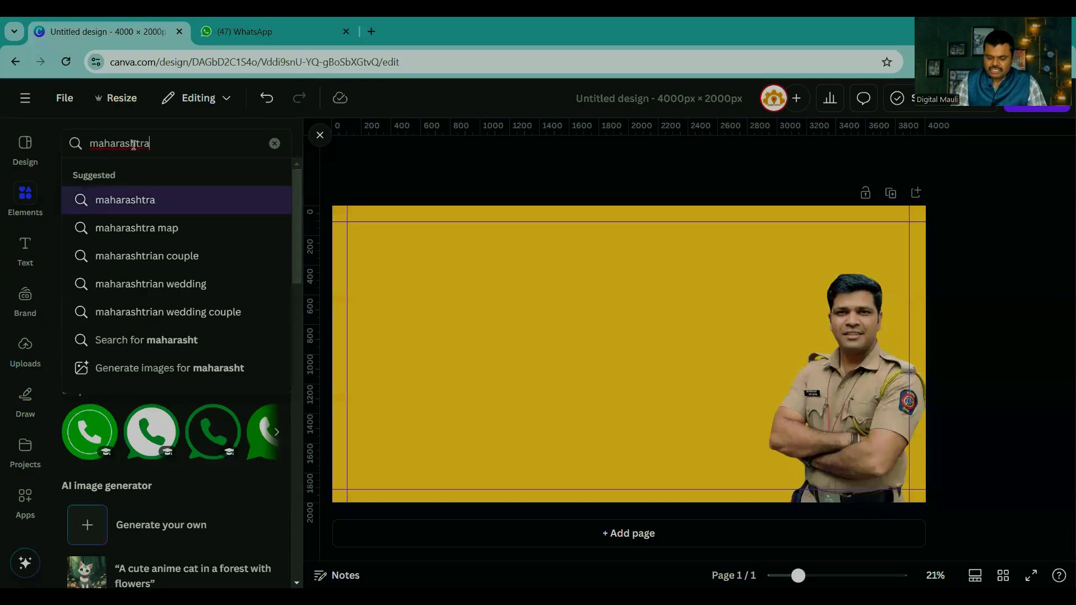
left_click(108, 201)
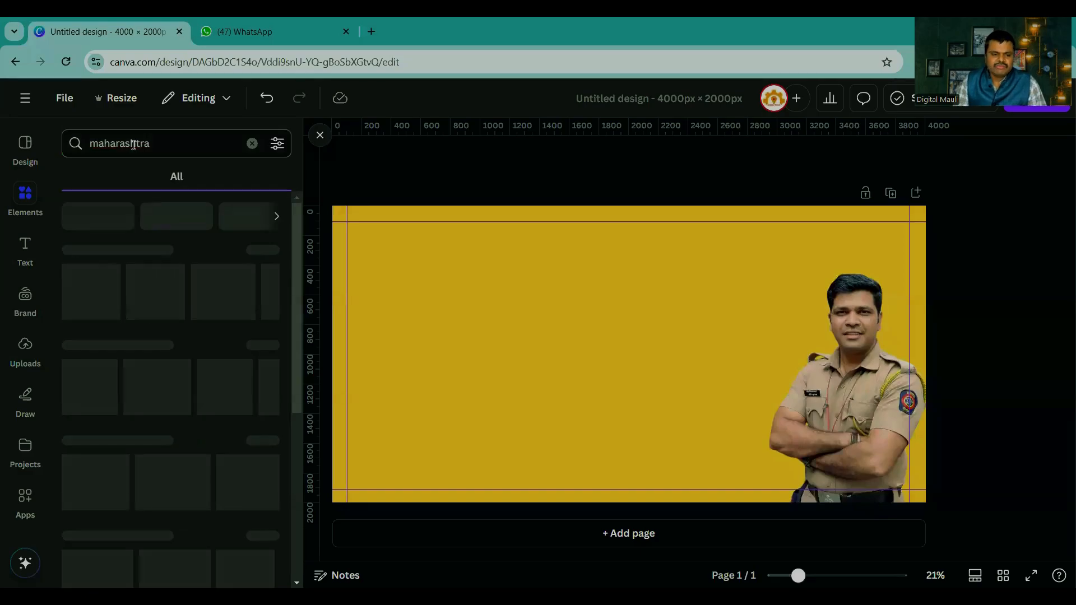
left_click(263, 250)
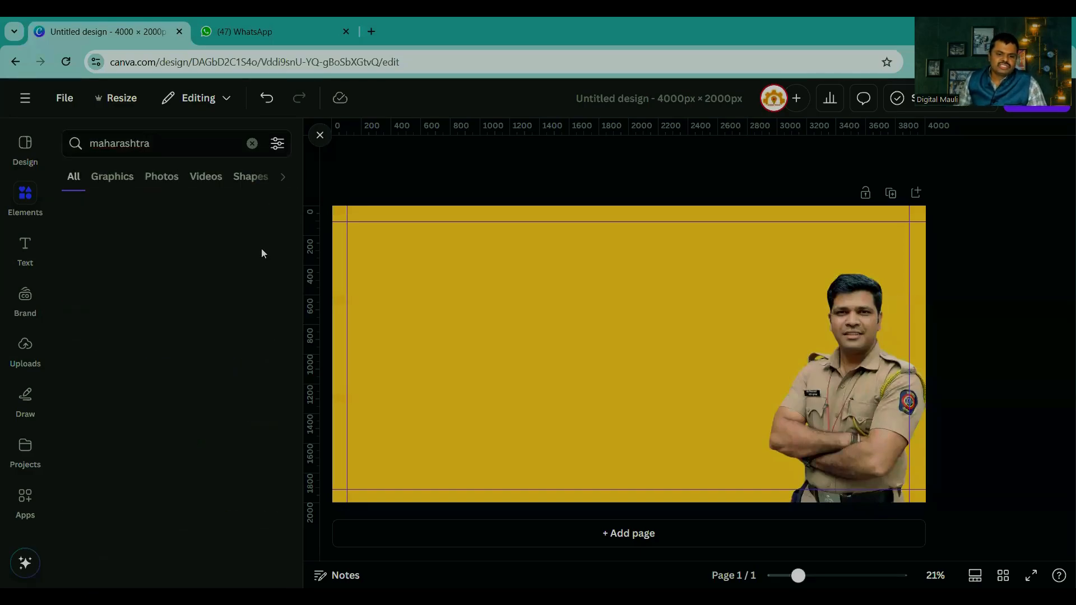
left_click(97, 292)
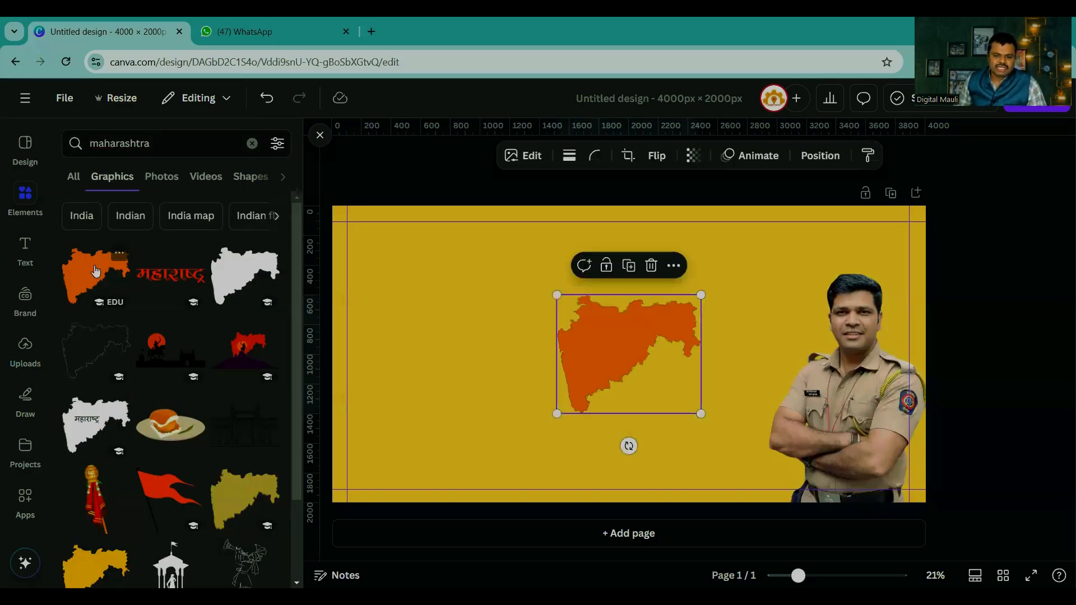
Step: Enlarge the orange map to about 1,814 × 1,496 px and place it on the page's left half
left_click_drag(557, 413, 448, 498)
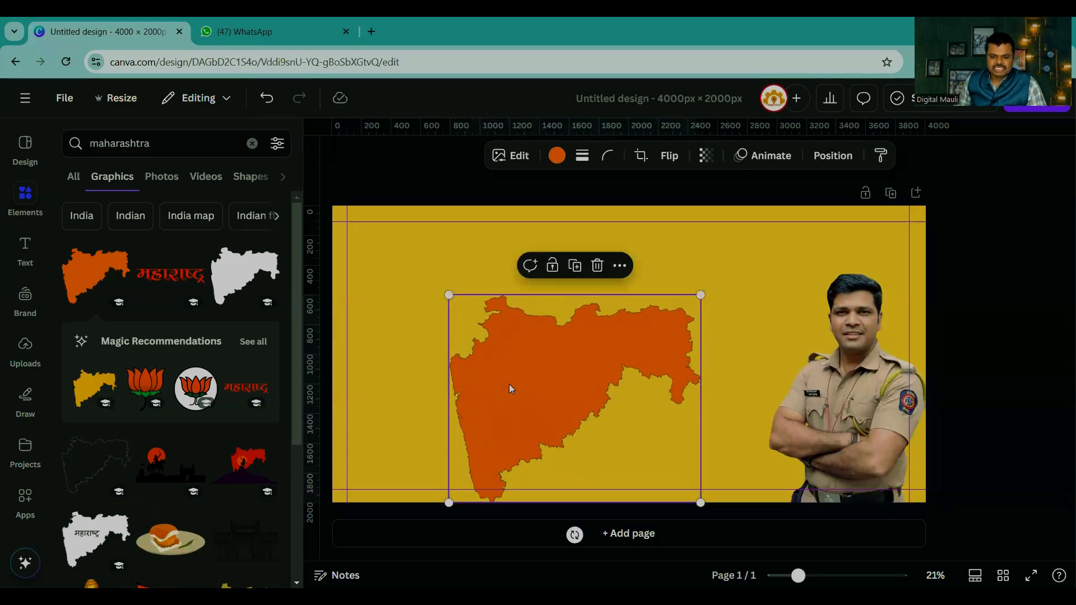
left_click_drag(509, 385, 472, 322)
left_click_drag(390, 455, 378, 469)
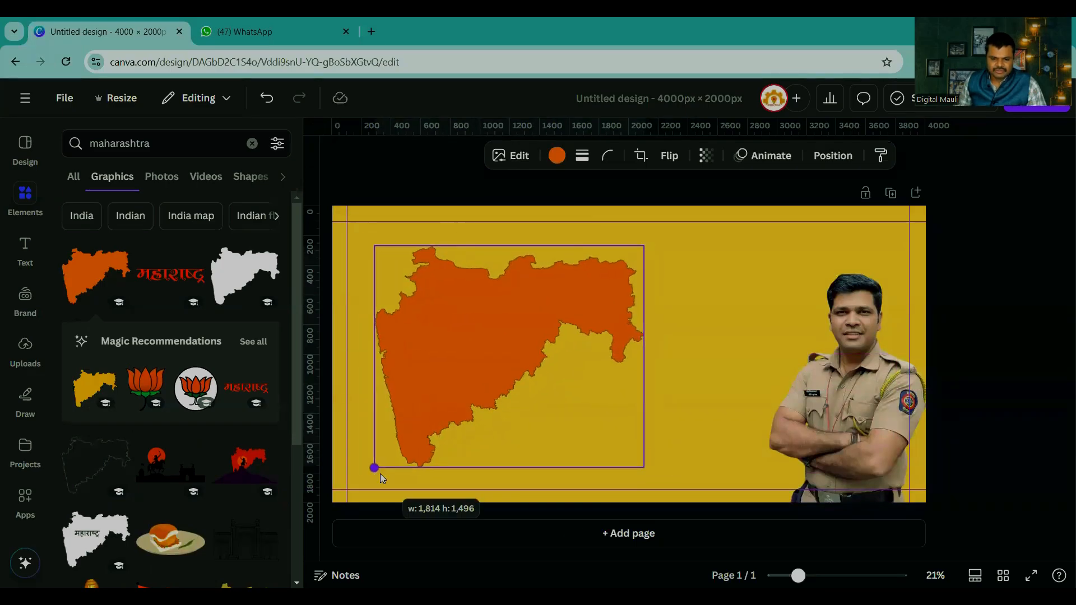
left_click_drag(456, 387, 483, 390)
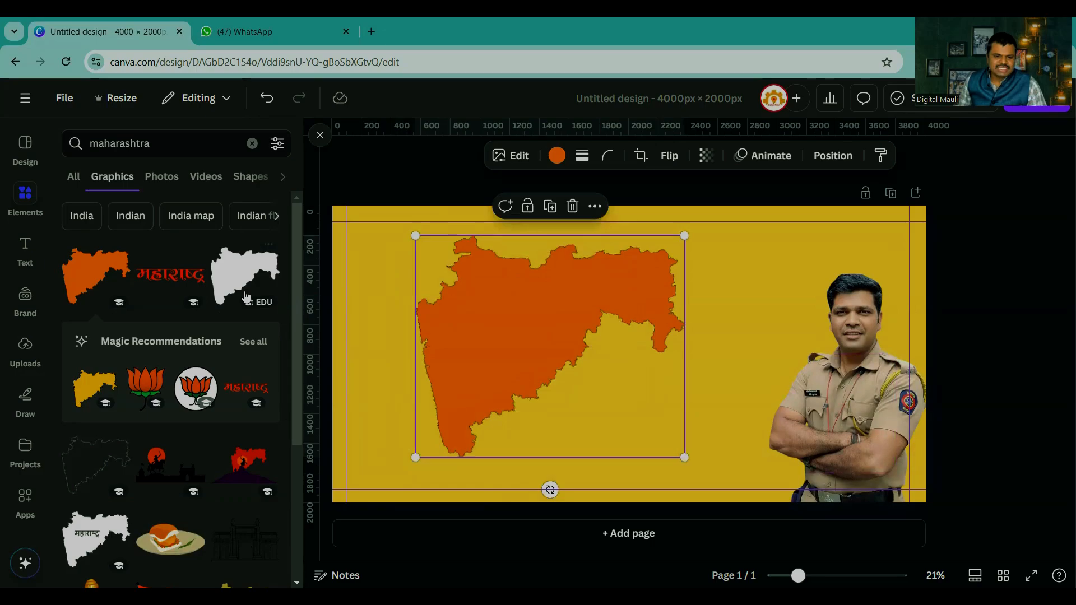
Step: Browse the full Magic Recommendations for the orange Maharashtra map and return to the graphics results
left_click(253, 342)
scroll(194, 372, "down", 7)
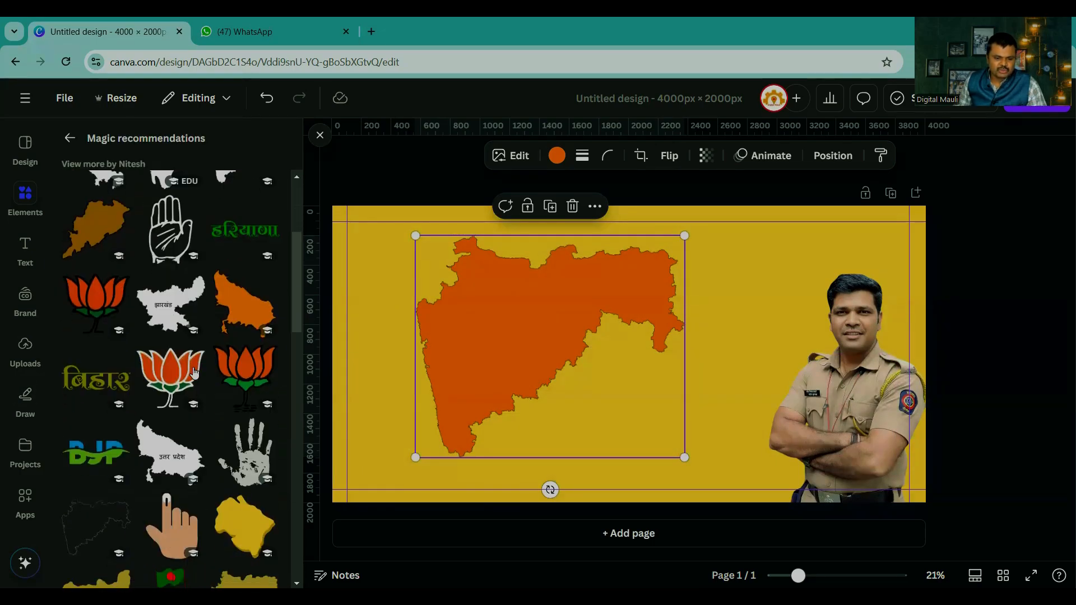
scroll(194, 372, "down", 7)
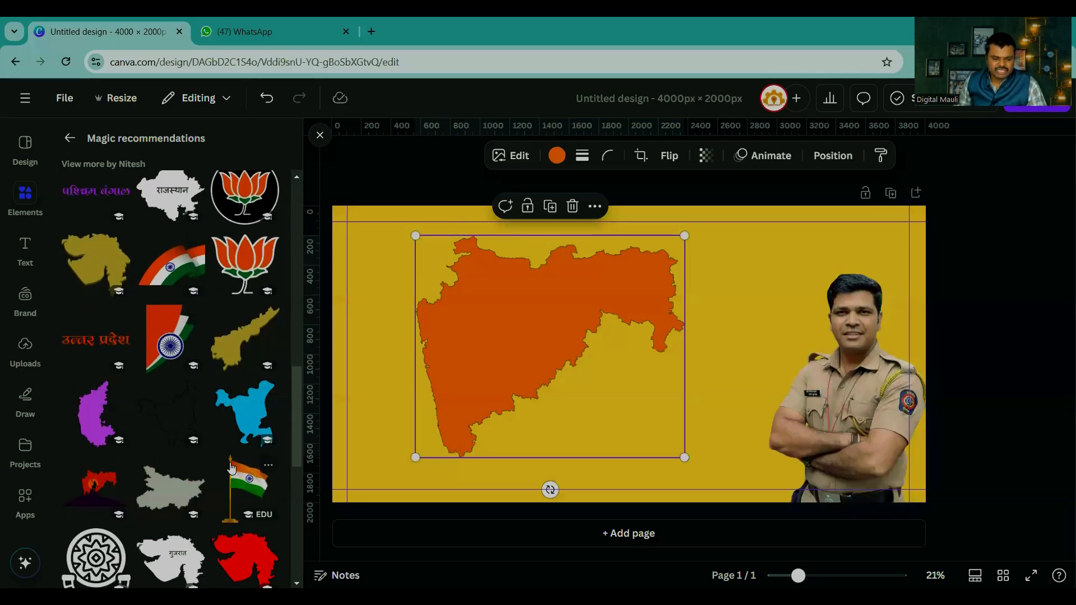
scroll(196, 448, "down", 10)
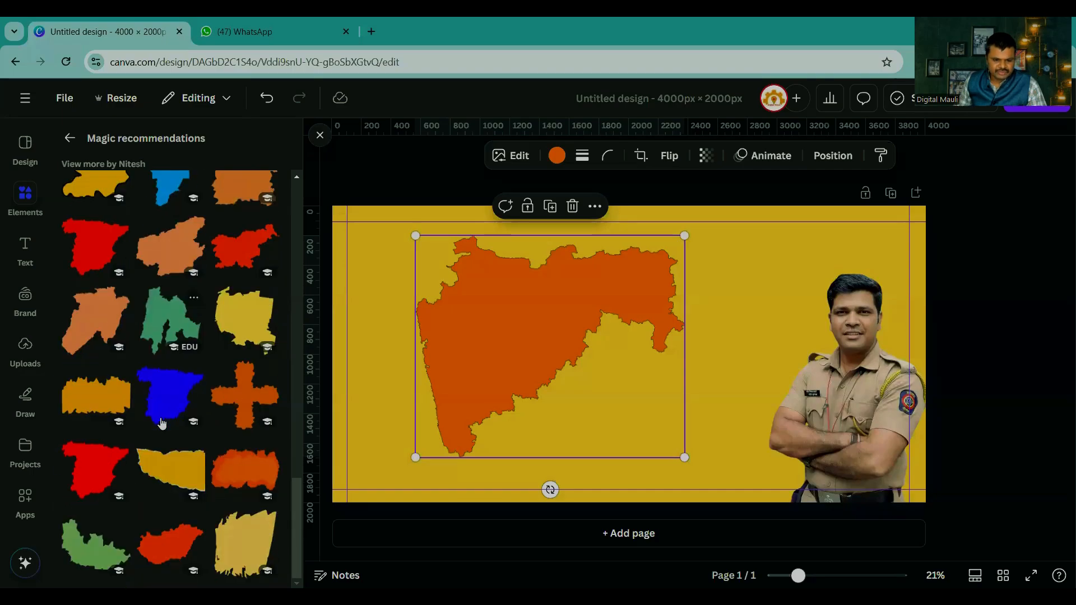
scroll(162, 424, "up", 10)
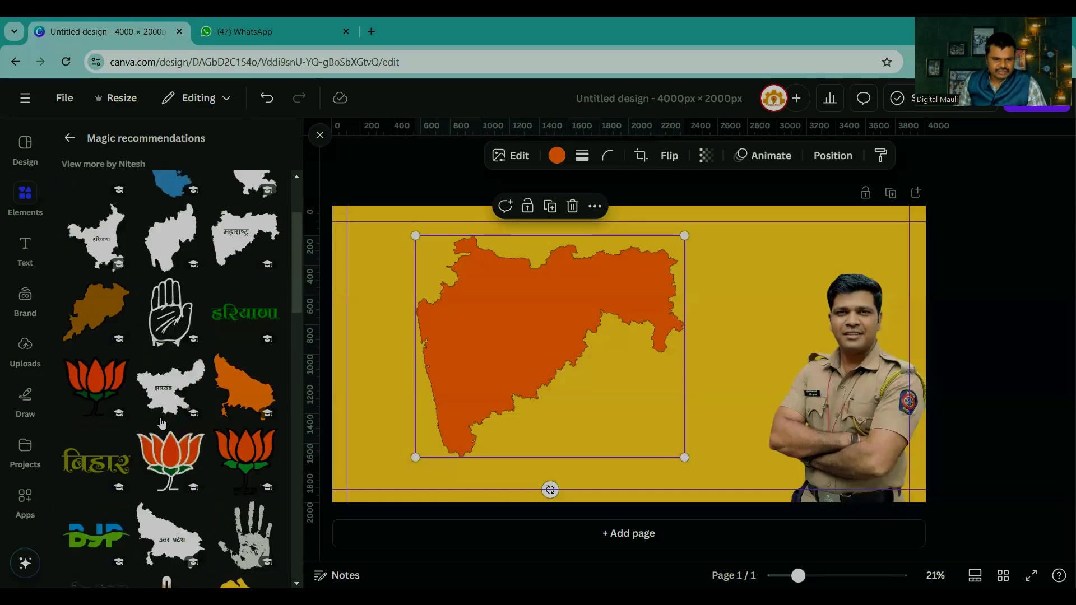
left_click(68, 138)
Step: Add the horseman-and-sun skyline graphic to bring up its related recommendations, and remove it from the page
scroll(157, 395, "down", 3)
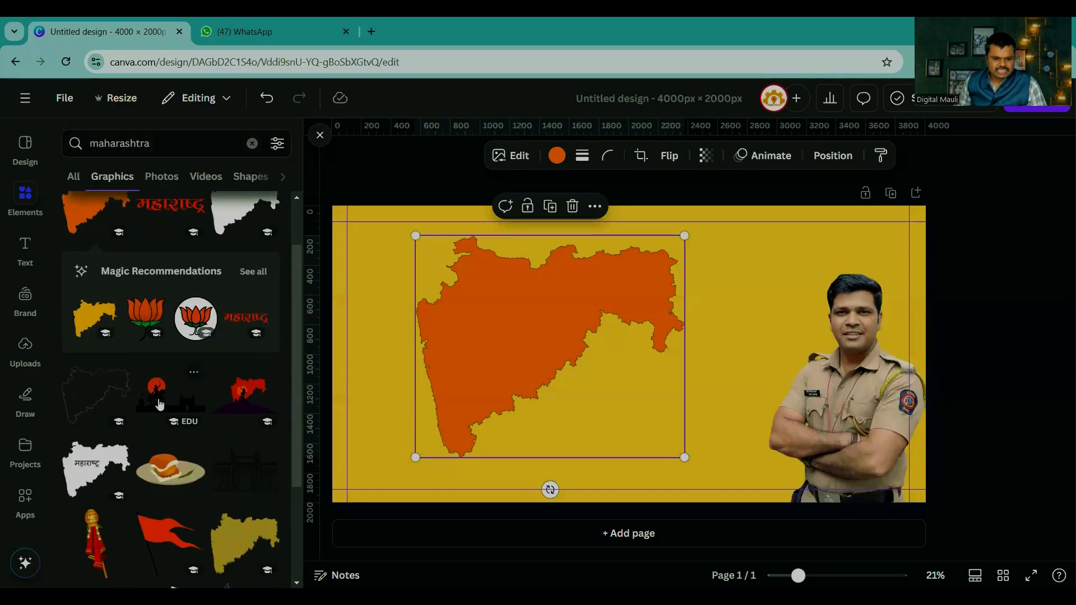
left_click(160, 394)
left_click_drag(641, 395, 1059, 333)
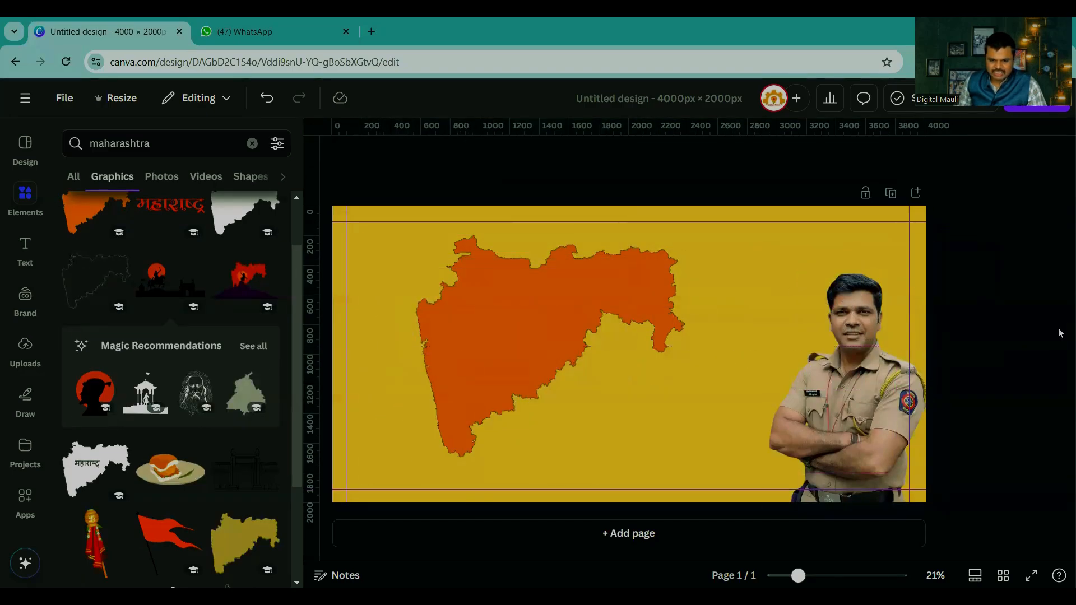
Step: Add the recommended pavilion silhouette with a standing figure and enlarge it from the lower-left margin corner to the upper guide
left_click(147, 392)
left_click_drag(620, 368, 396, 437)
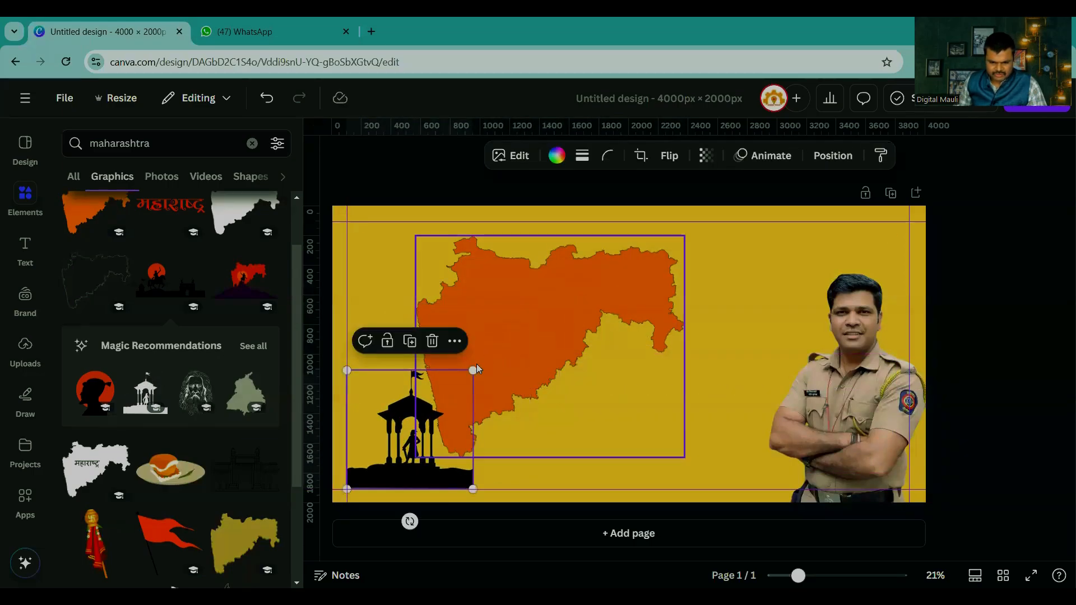
left_click_drag(474, 370, 635, 217)
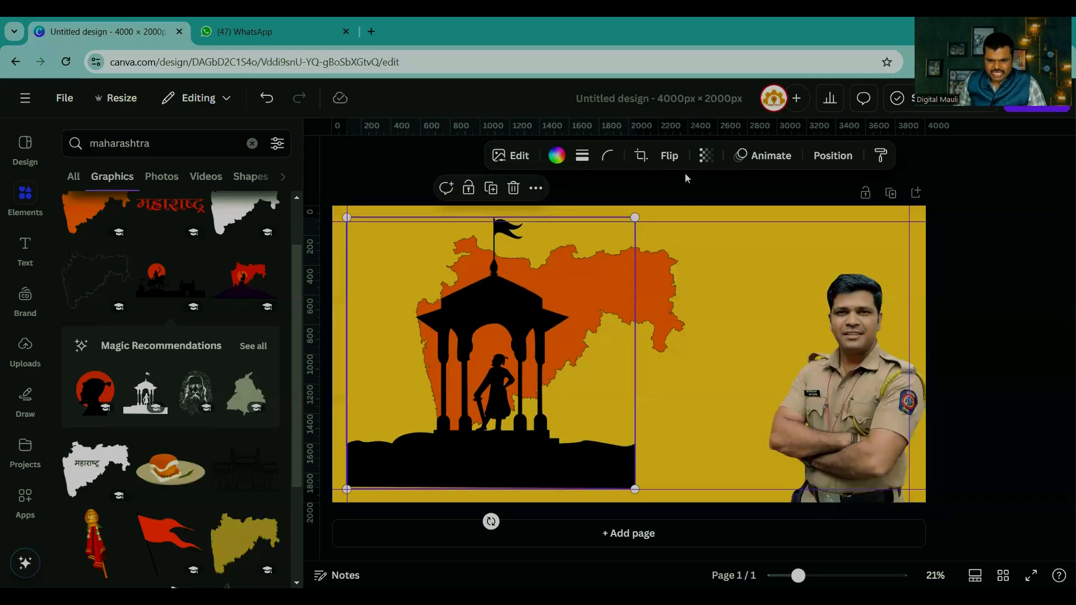
Step: Flip the pavilion silhouette horizontally and adjust its position slightly within the left margin guides
left_click(670, 155)
left_click(652, 192)
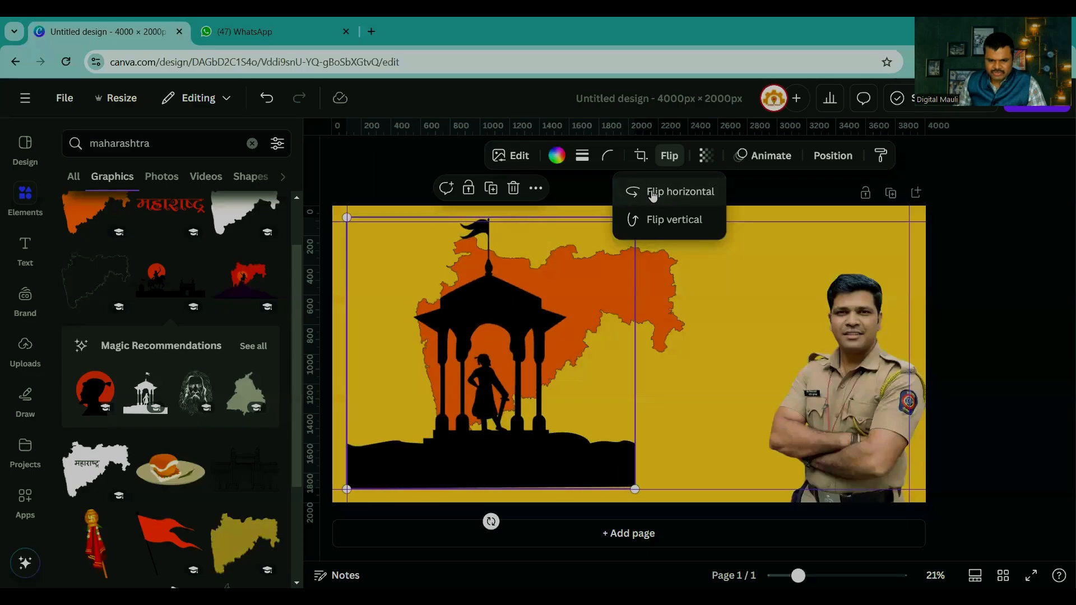
left_click(653, 196)
left_click(653, 196)
left_click_drag(477, 342, 476, 343)
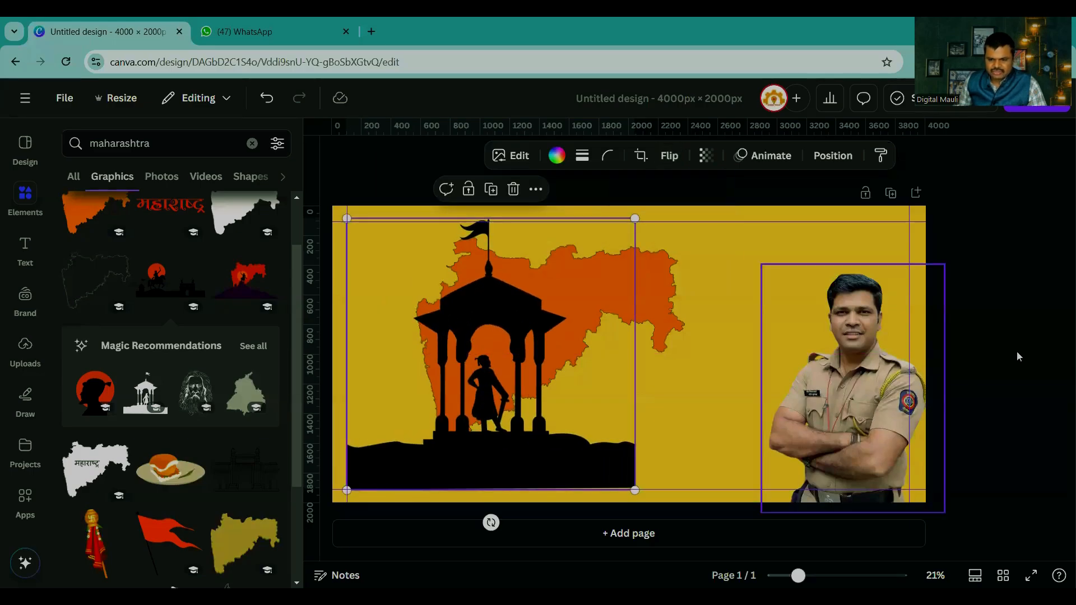
left_click(1017, 352)
mouse_move(615, 296)
left_mouse_down()
mouse_move(607, 300)
mouse_move(612, 288)
left_mouse_up()
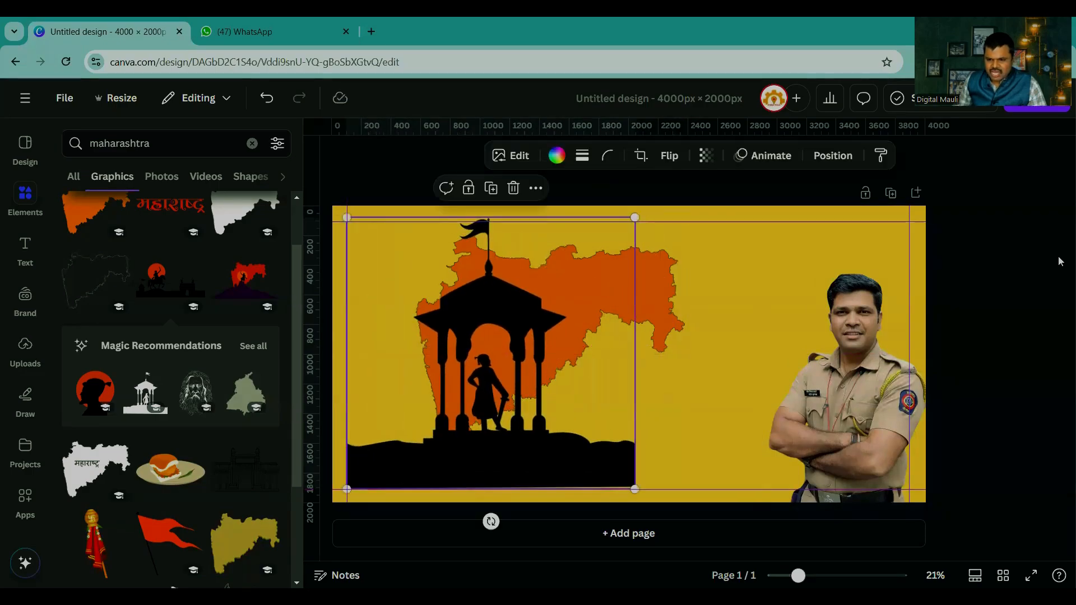
left_click(1001, 287)
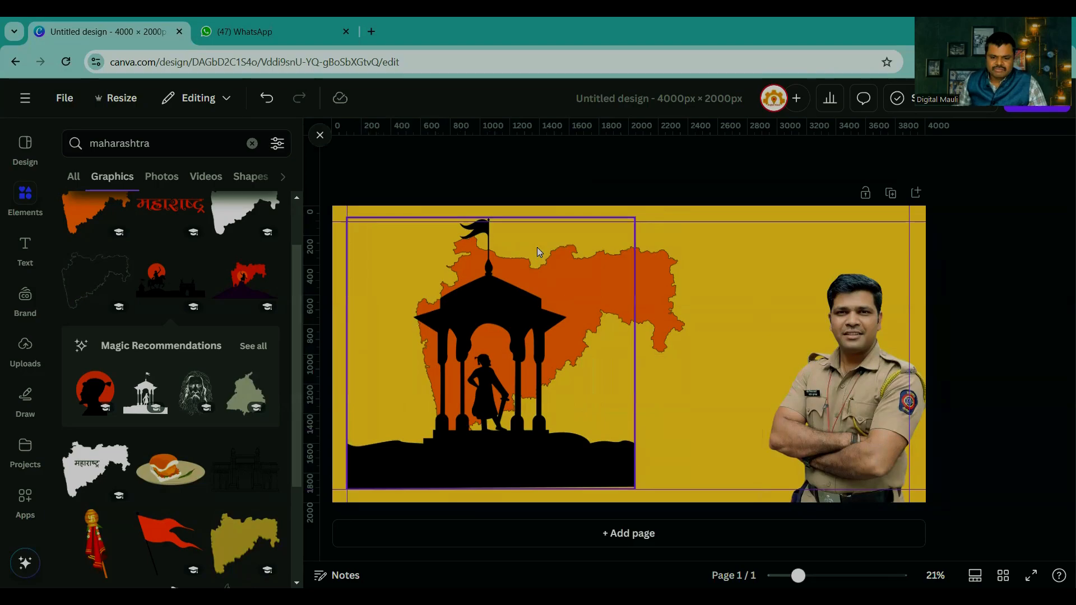
Step: Add a default heading text box and place it in the page's upper right, above the officer
left_click(26, 246)
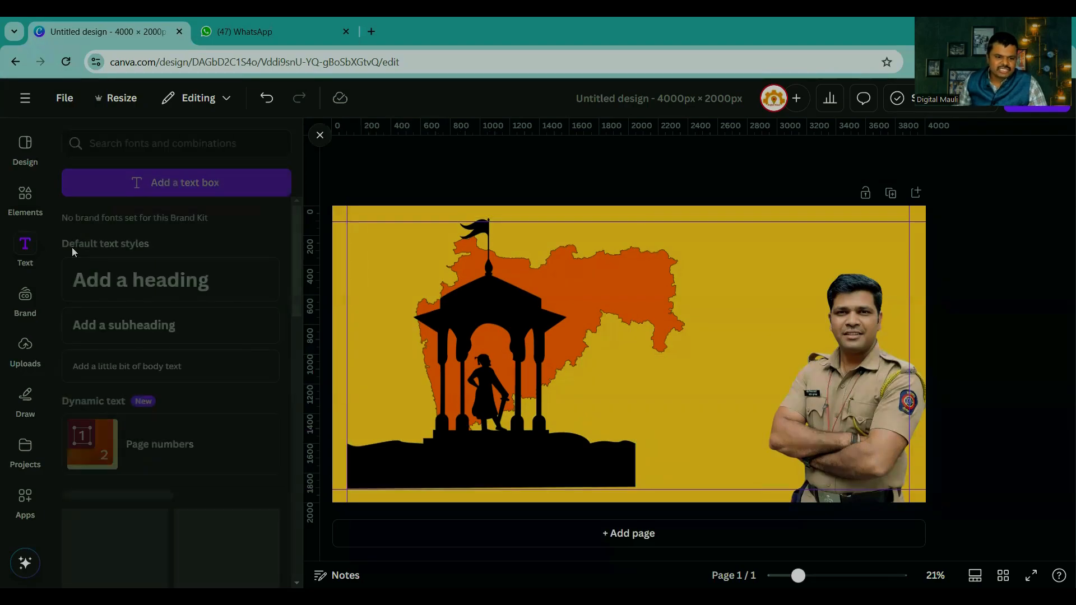
left_click(110, 284)
left_click(987, 303)
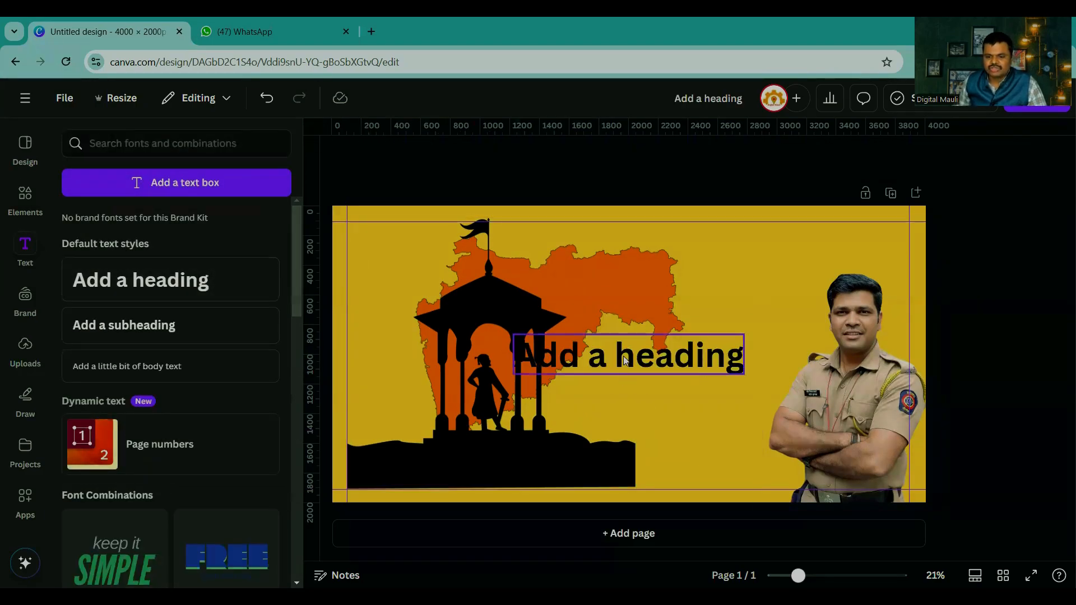
left_click_drag(626, 369, 740, 270)
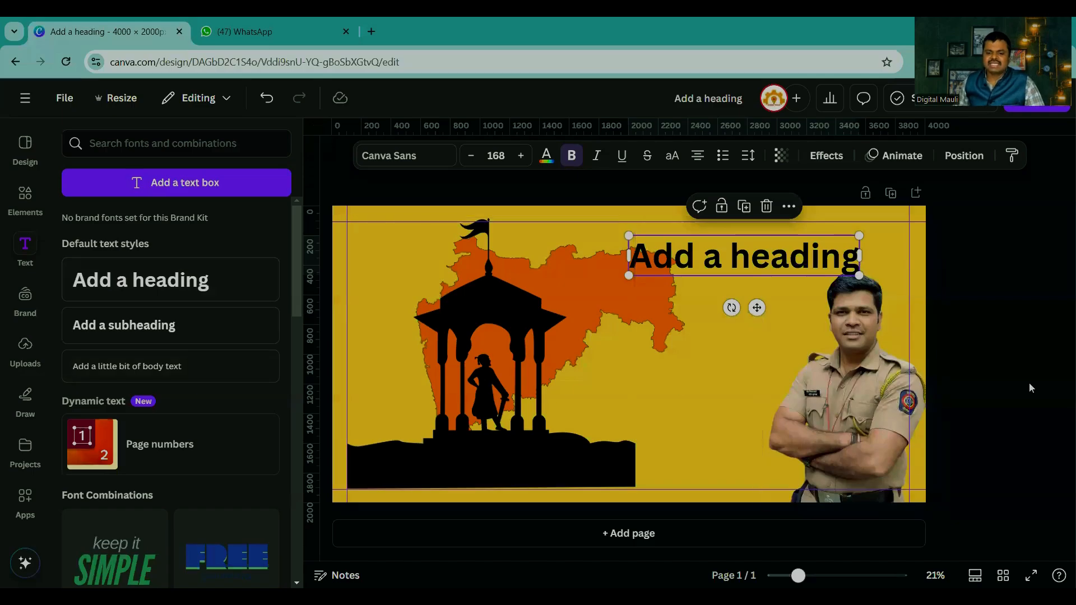
left_click(984, 360)
Step: Shift the cut-out officer slightly left so his arm stays inside the right margin guide
left_click(23, 199)
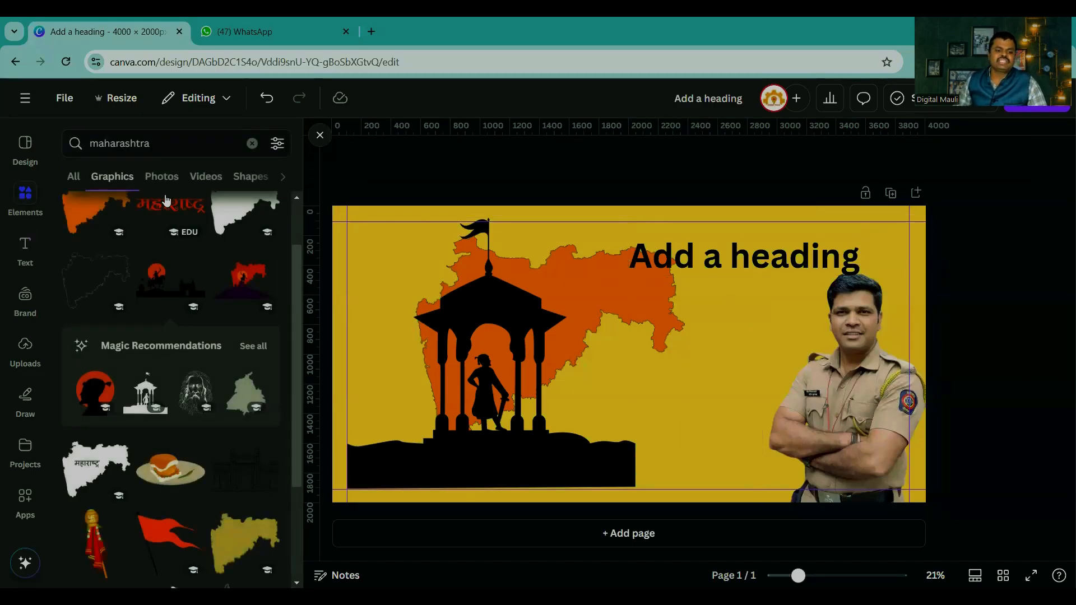
scroll(166, 322, "down", 4)
scroll(167, 321, "up", 6)
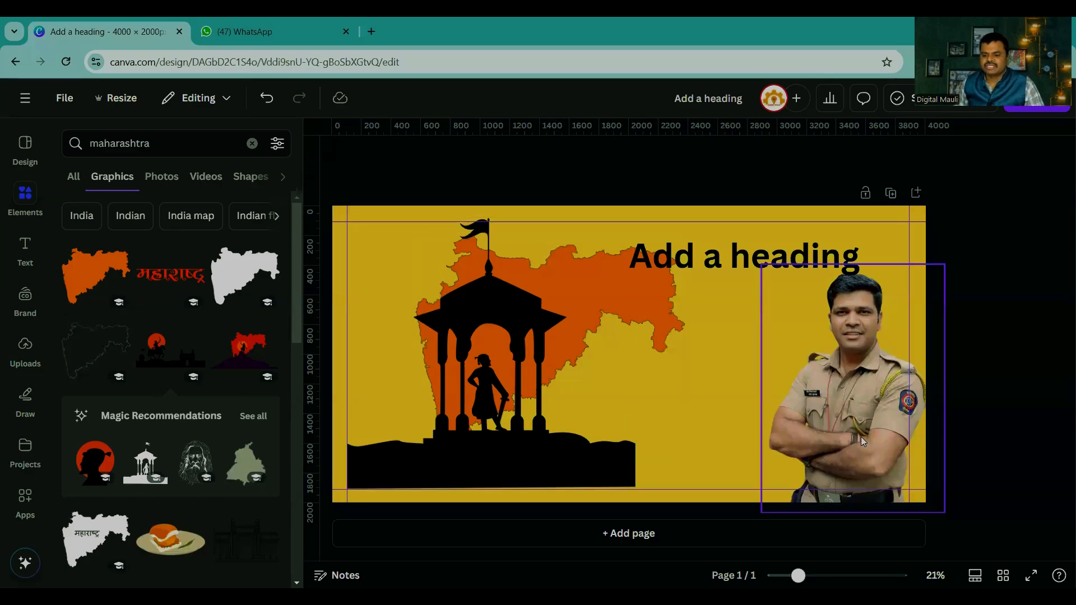
left_click_drag(861, 436, 845, 436)
left_click(1019, 405)
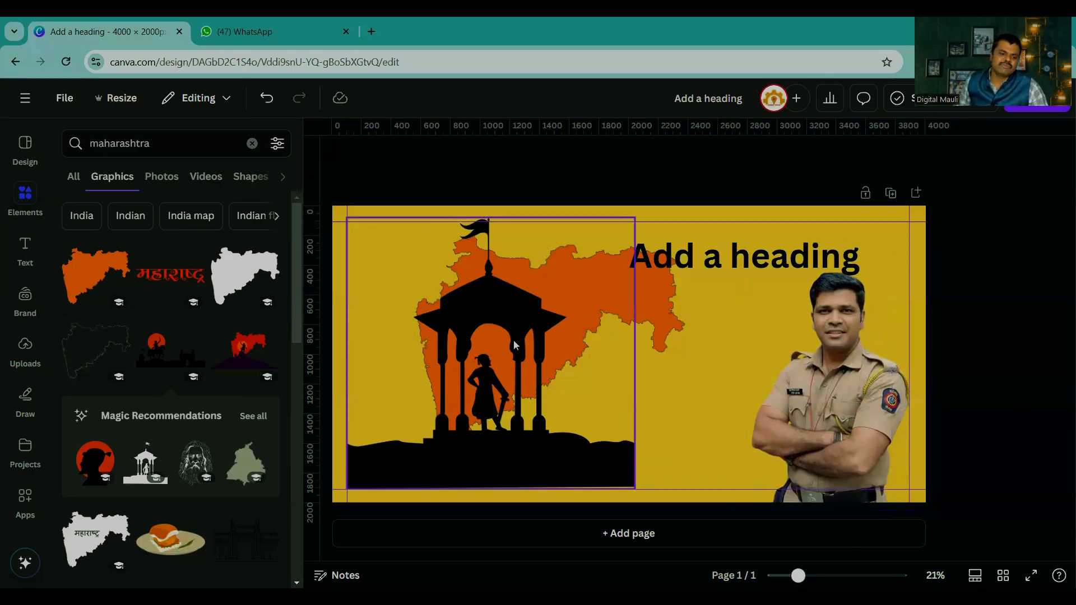
Step: Browse the maharashtra stock photos and try adding the Gateway of India photo before moving it off the page
left_click(74, 178)
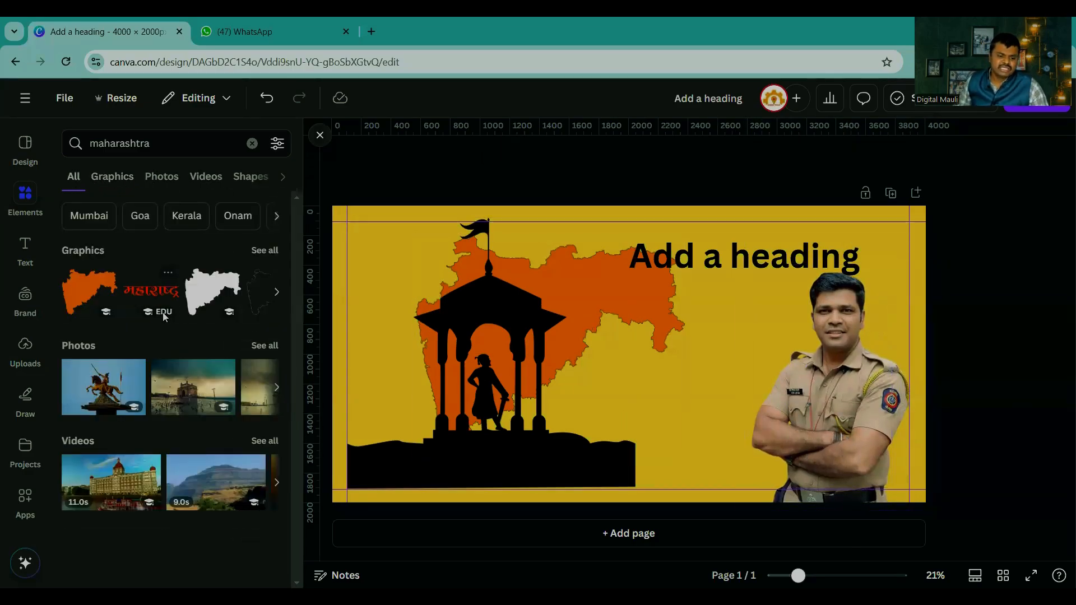
left_click(264, 345)
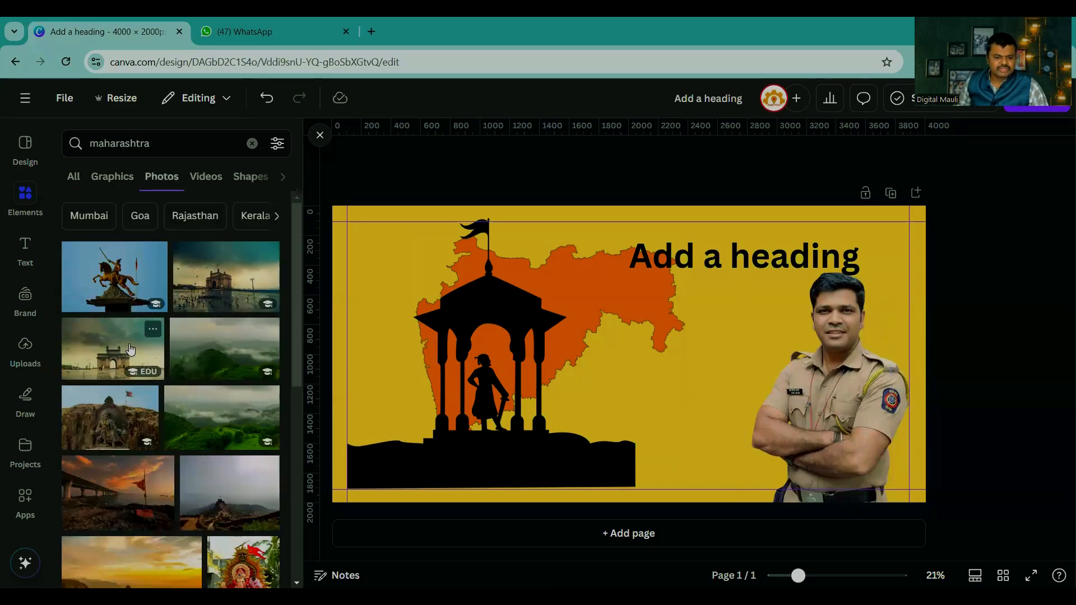
left_click(112, 347)
left_click_drag(594, 408, 1061, 401)
scroll(95, 426, "down", 10)
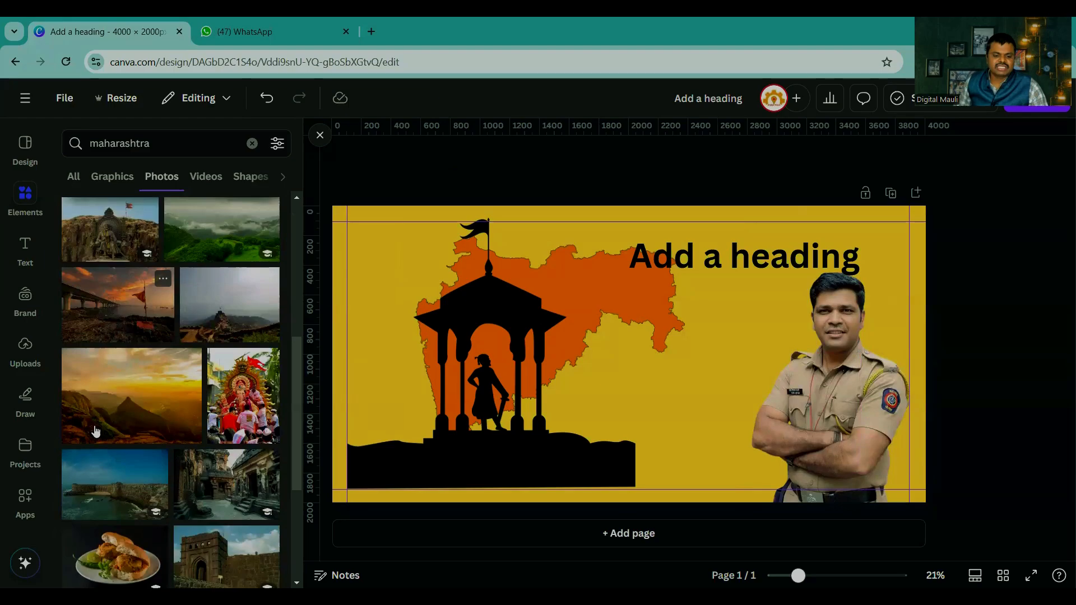
scroll(109, 417, "down", 10)
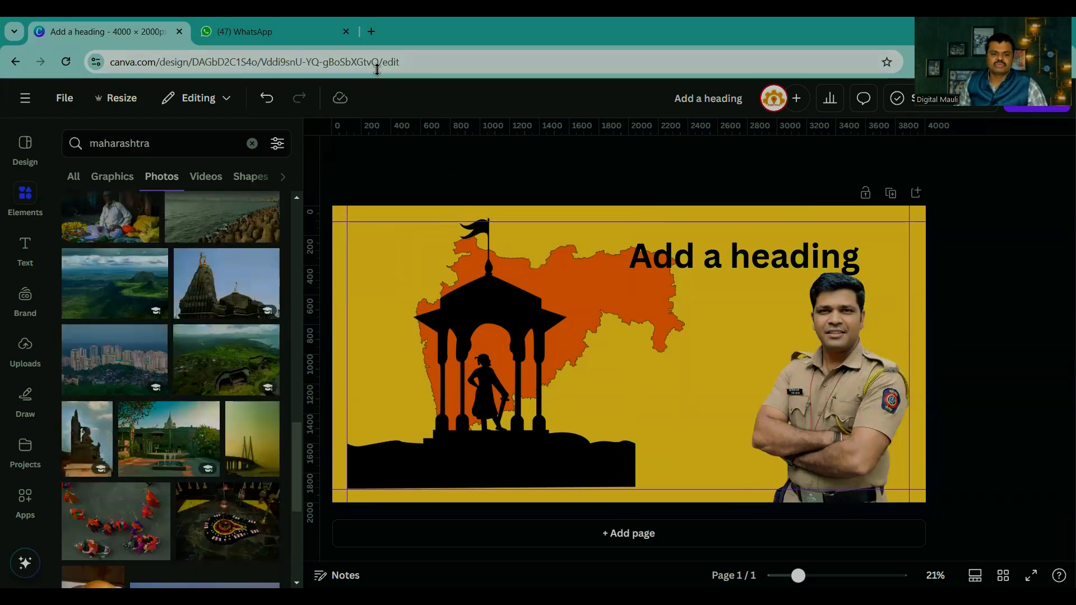
Step: Open the Canva home page in a new browser tab
key("ctrl+t")
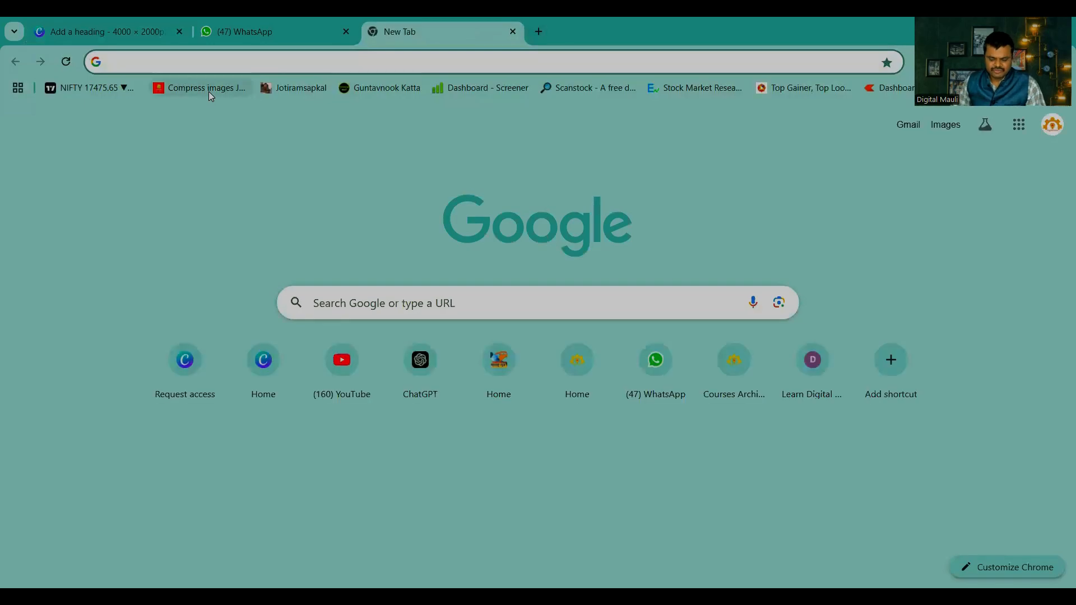
type("cnav")
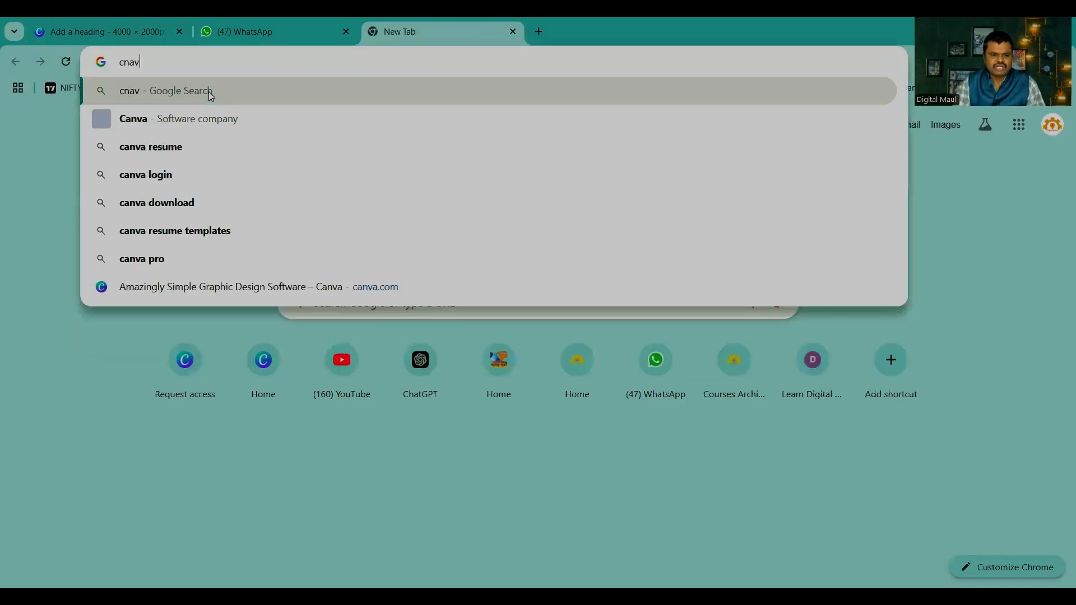
key("BackSpace")
key("BackSpace")
key("BackSpace")
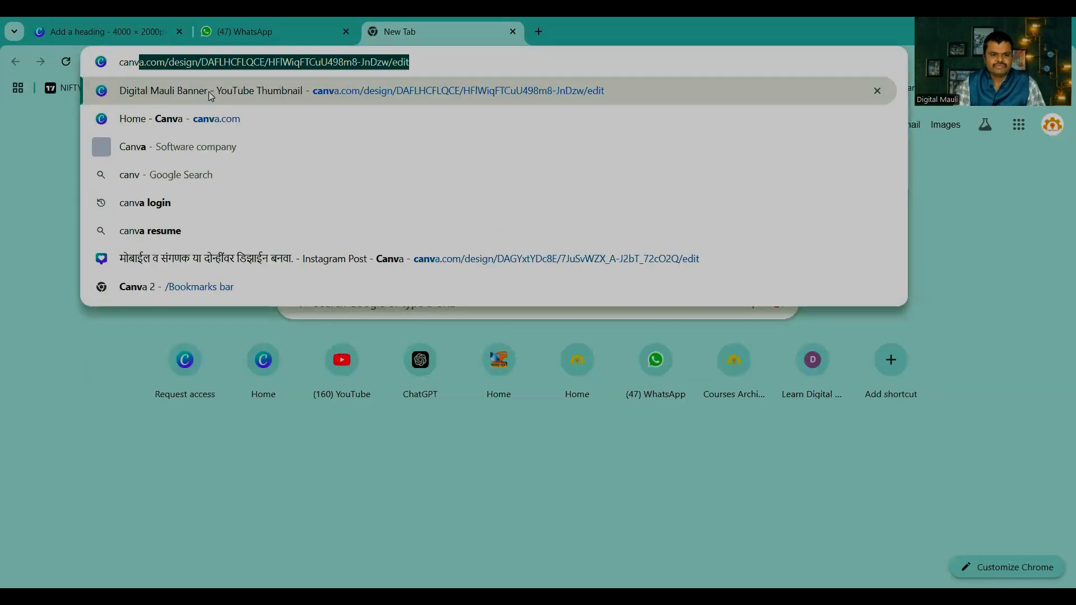
key("Return")
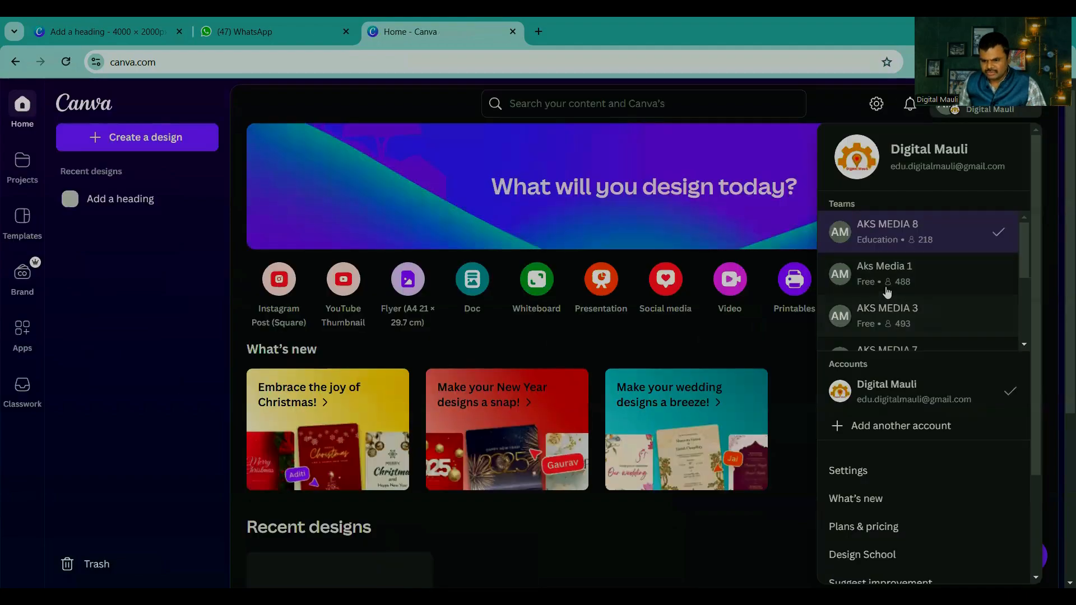
Step: Create a new blank Instagram Post (Square) design from the social media formats
left_click(888, 284)
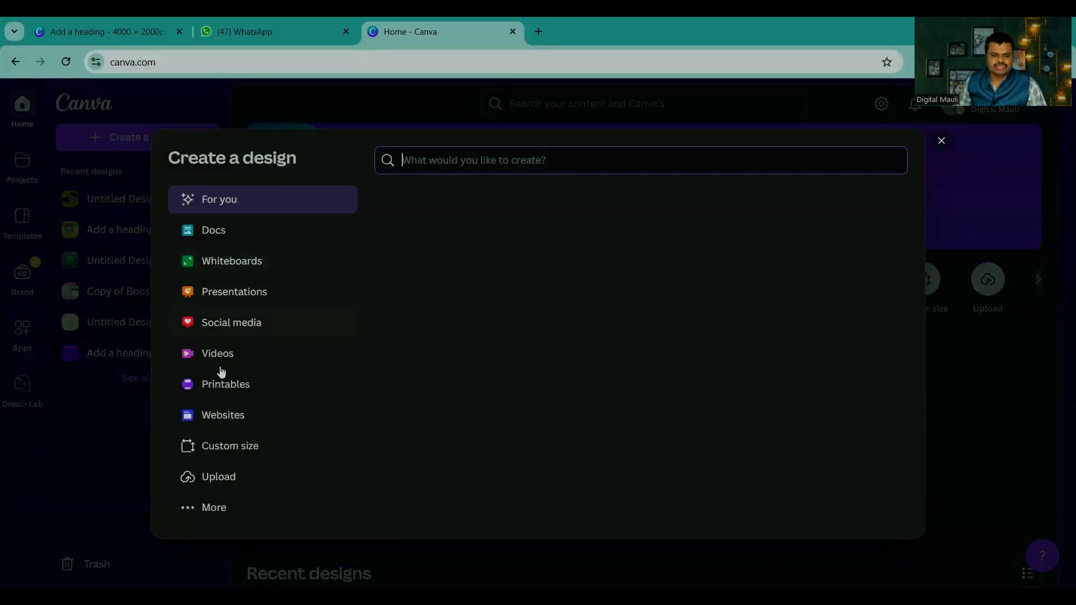
left_click(219, 318)
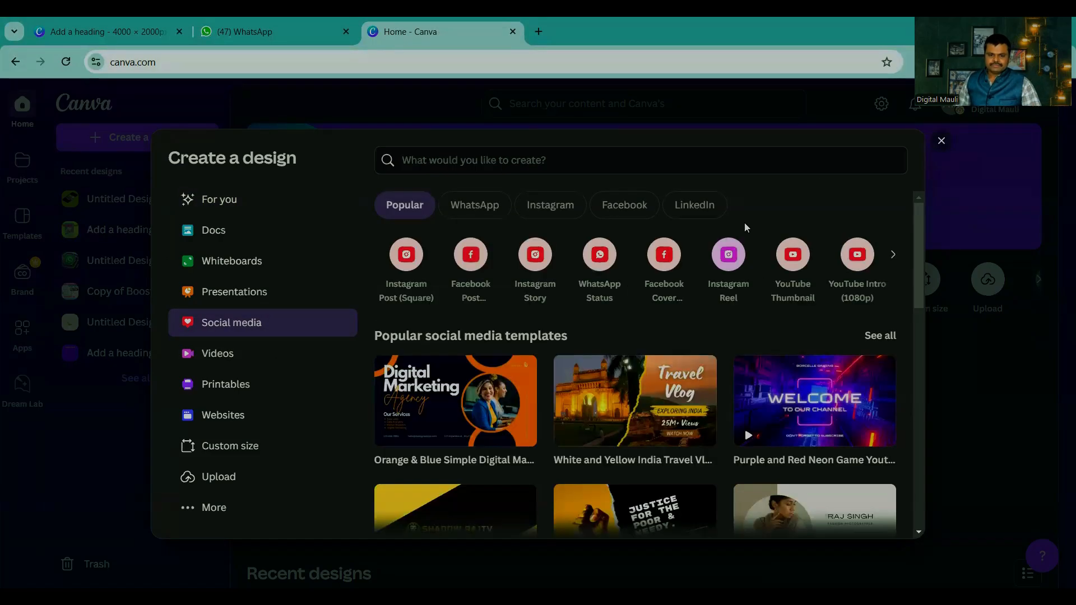
left_click(406, 255)
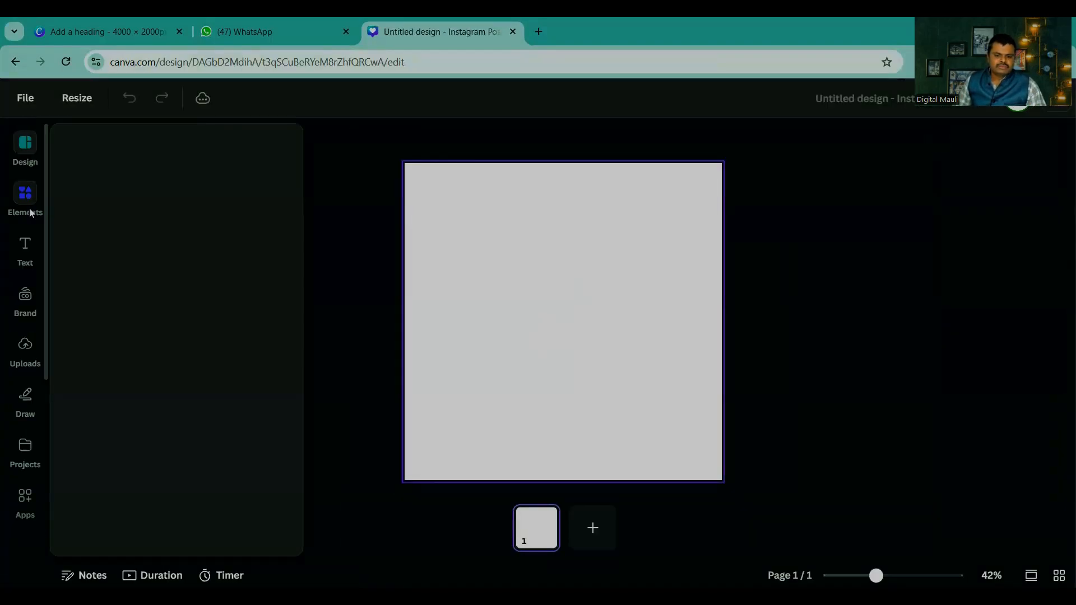
Step: Search the elements for maharashtra and show all matching graphics
left_click(25, 197)
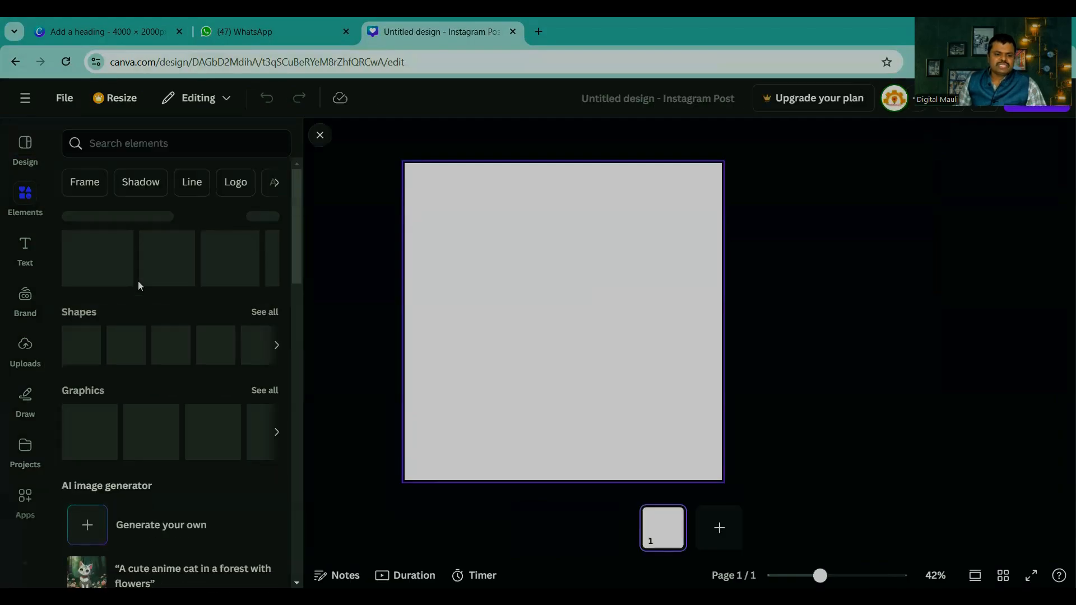
left_click(136, 146)
type("maharashtra")
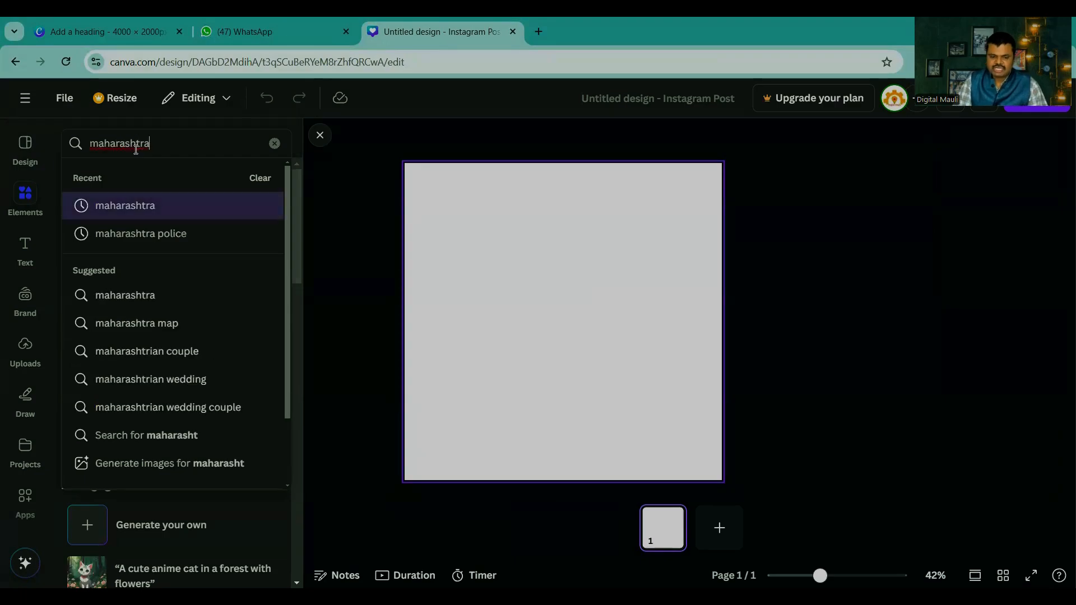
key("Return")
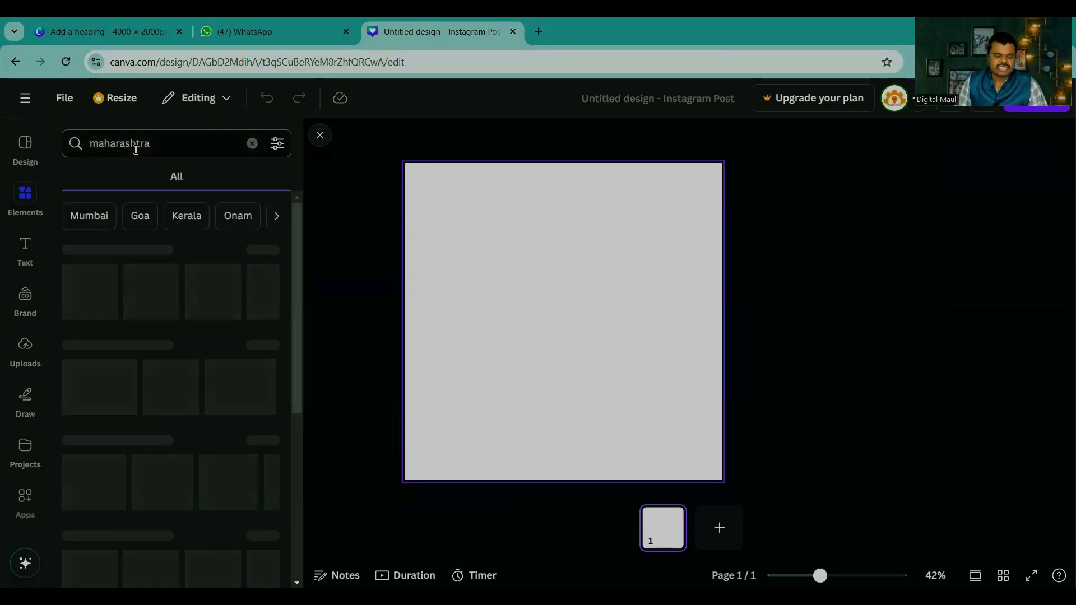
left_click(264, 250)
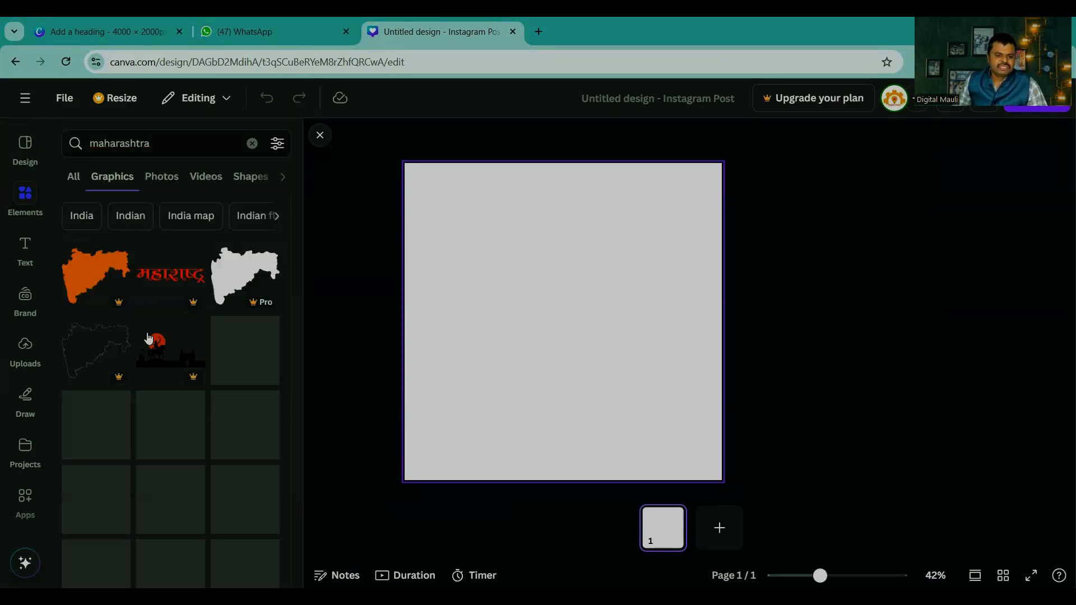
Step: Add the premium orange Maharashtra map graphic and place it slightly above the page's centre
left_click(105, 277)
left_click_drag(501, 372, 541, 314)
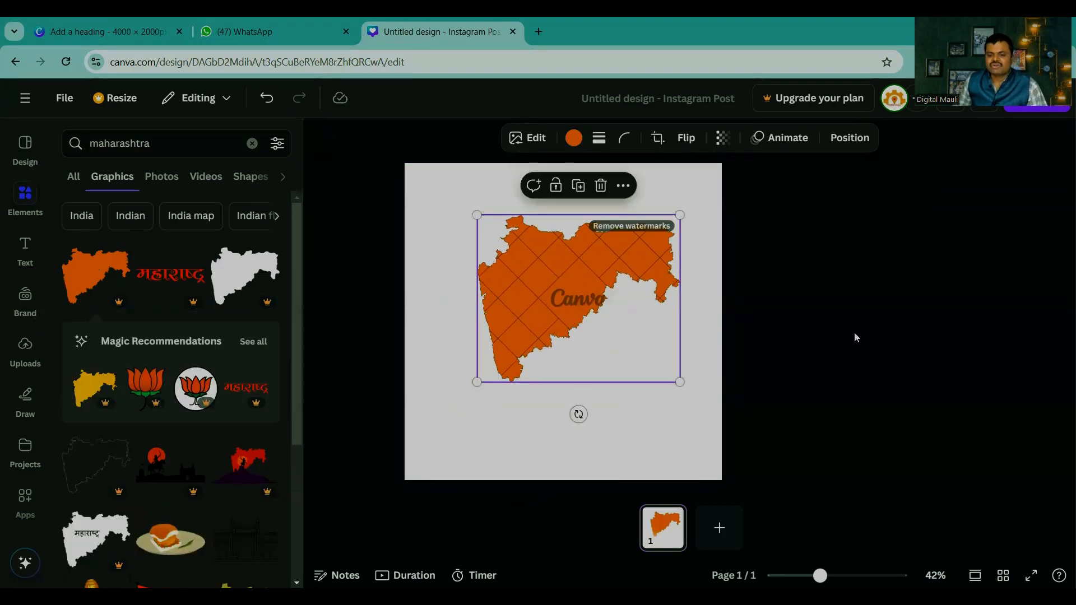
left_click(856, 338)
left_click(569, 278)
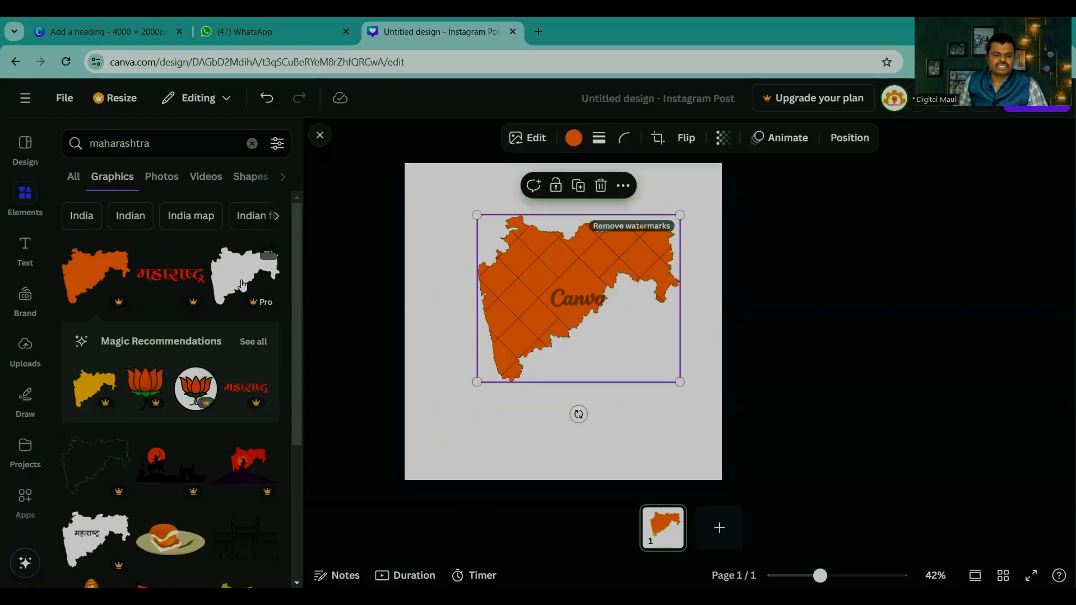
Step: Add the plain solid Maharashtra map over the orange one and enlarge it toward the page's left edge
left_click(242, 285)
left_click_drag(532, 329, 524, 281)
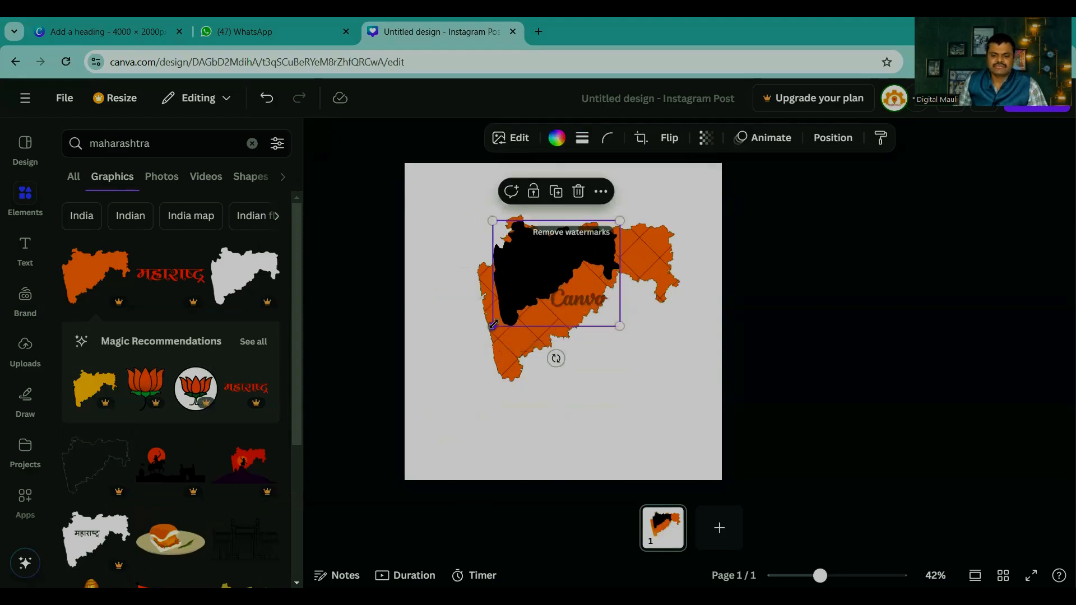
left_click_drag(493, 325, 416, 395)
Step: Add the white Maharashtra map labelled महाराष्ट्र and place it over the right part of the other maps
scroll(95, 337, "down", 4)
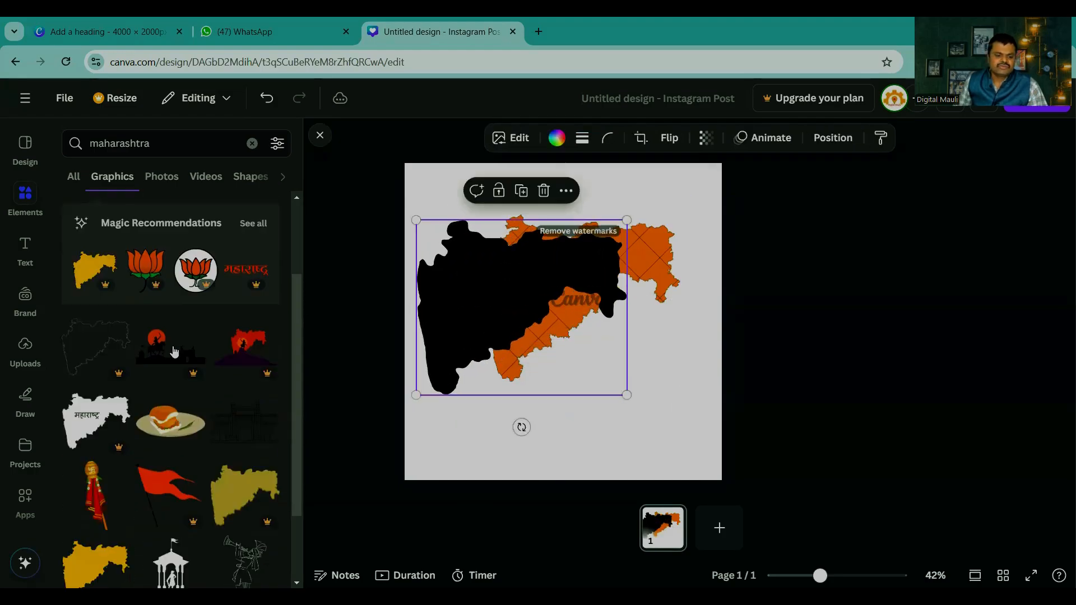
left_click(93, 329)
left_click_drag(526, 323, 564, 310)
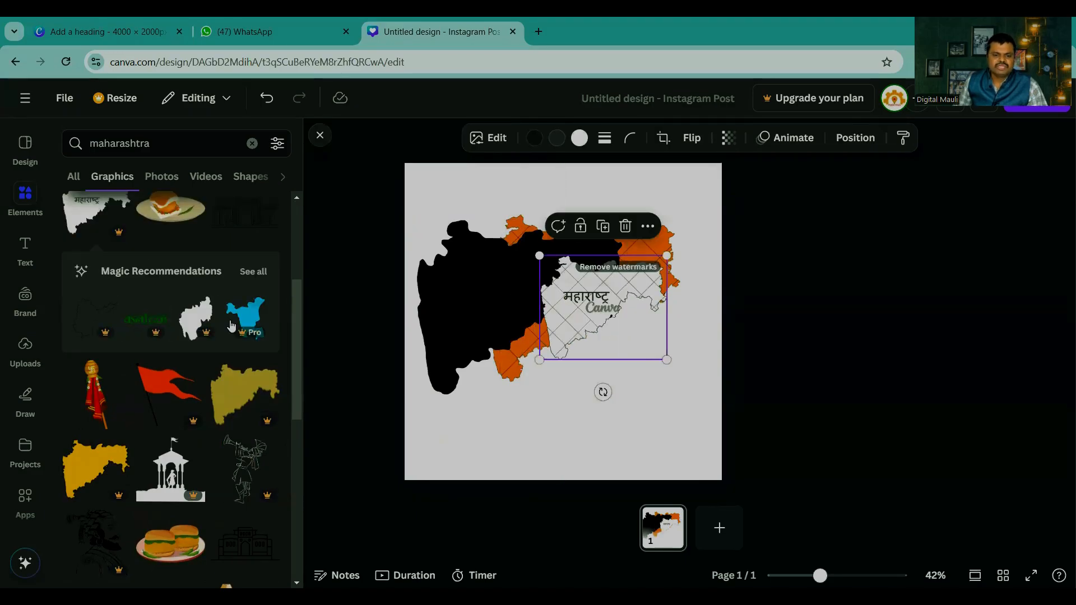
Step: Return to the 4000 × 2000 px design and remove the heading text by moving it off the page
left_click(88, 26)
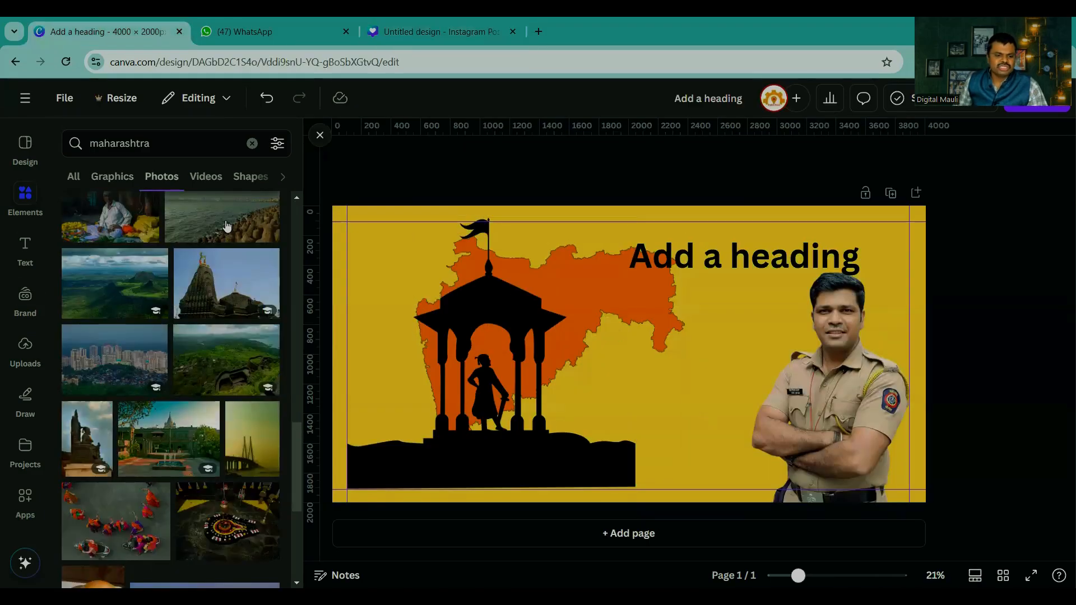
scroll(161, 353, "down", 5)
scroll(162, 353, "up", 5)
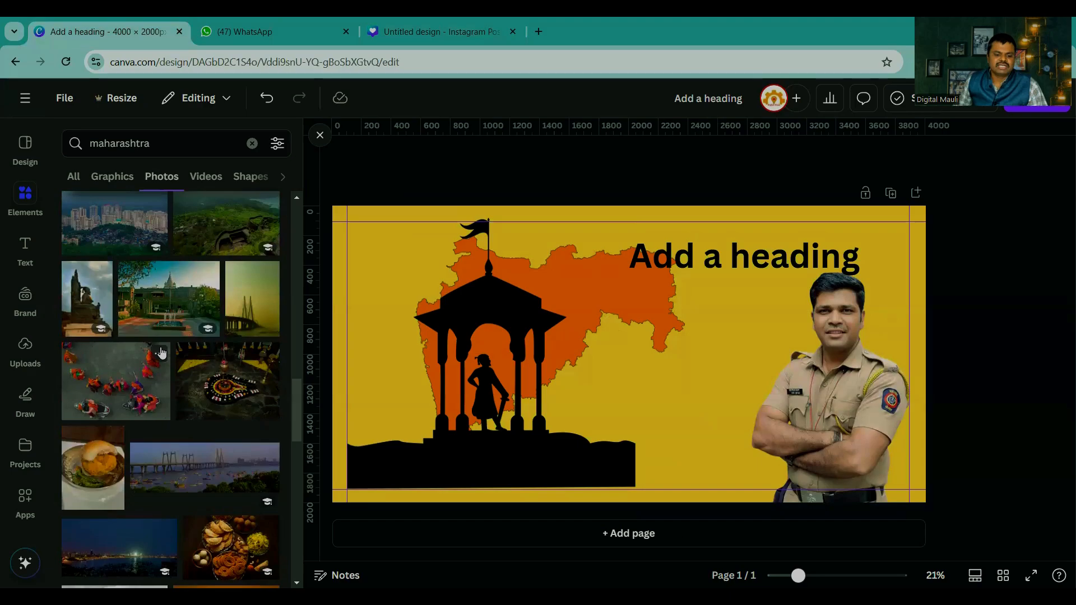
scroll(161, 352, "up", 5)
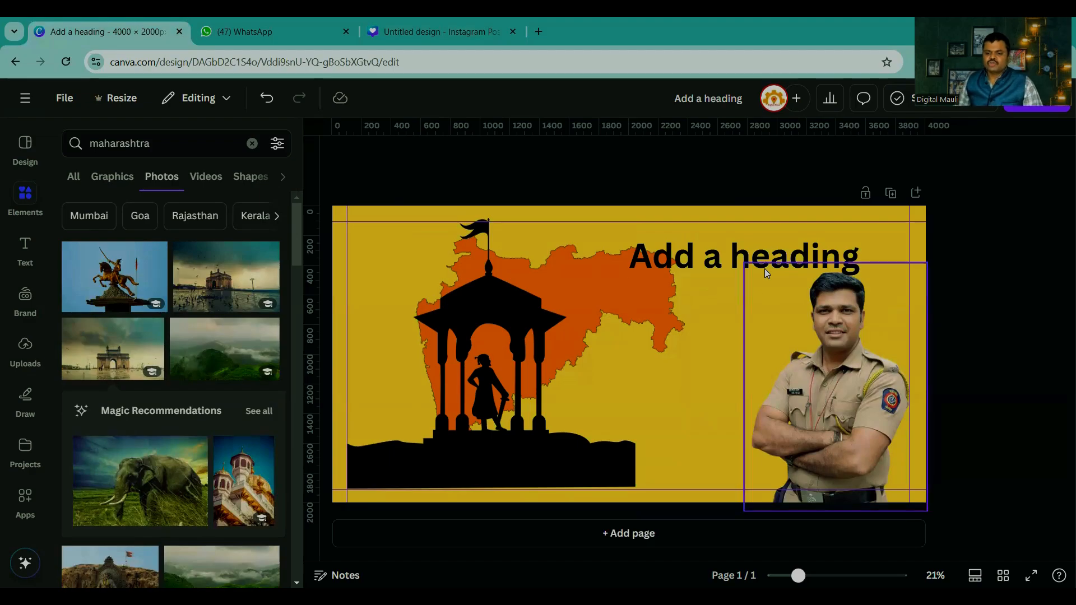
left_click_drag(846, 281, 1053, 264)
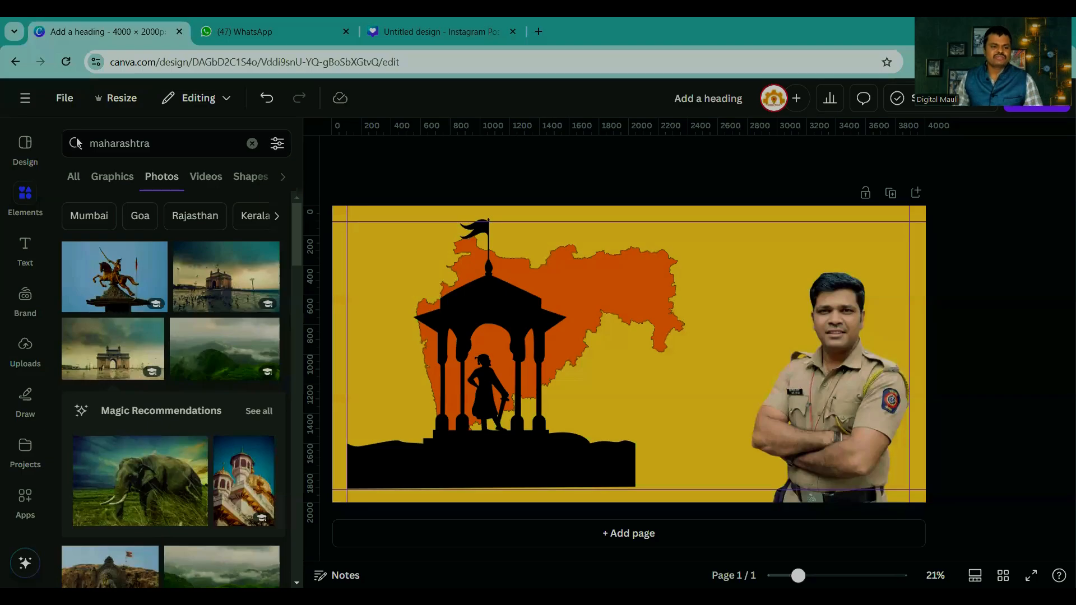
Step: Leave the design for the Canva home page and search for logo
left_click(24, 104)
left_click(22, 109)
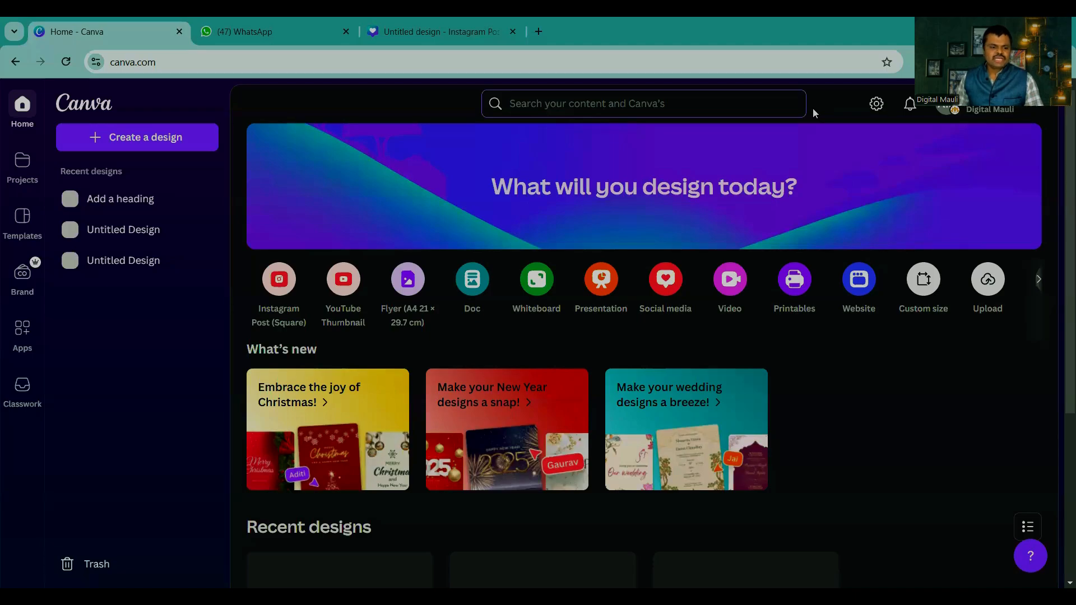
left_click(549, 101)
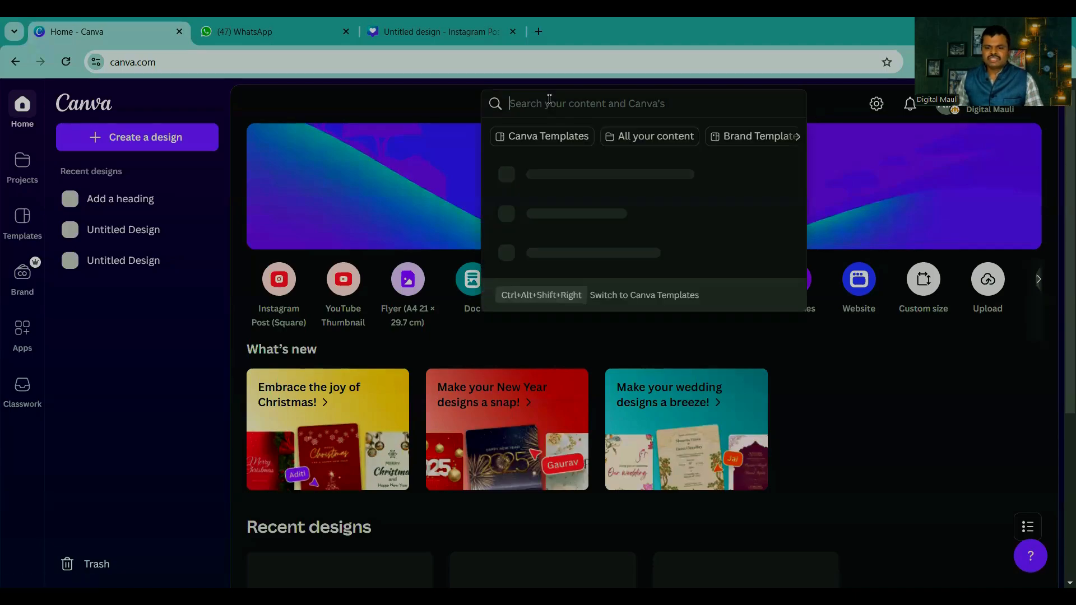
type("logi")
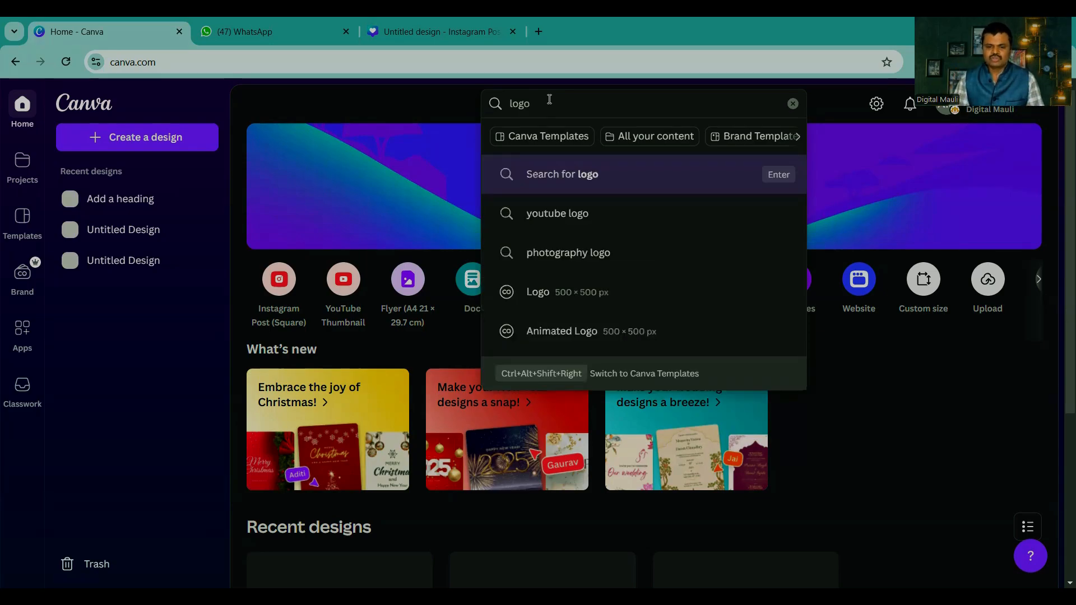
key("Return")
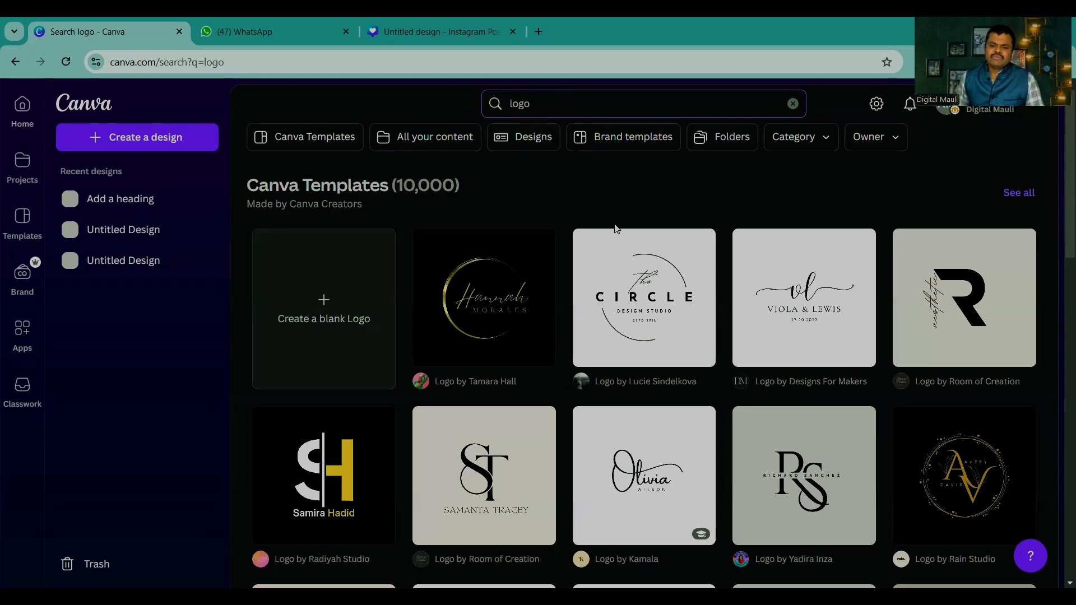
Step: Look through the logo templates and create a blank Logo design
scroll(508, 413, "down", 10)
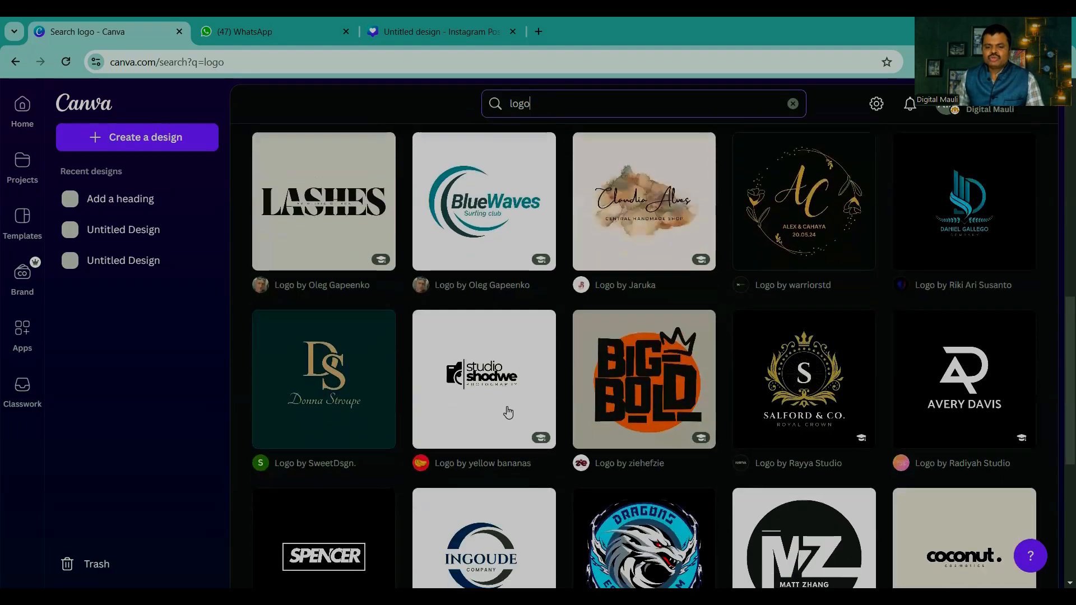
scroll(508, 413, "down", 7)
scroll(510, 408, "up", 11)
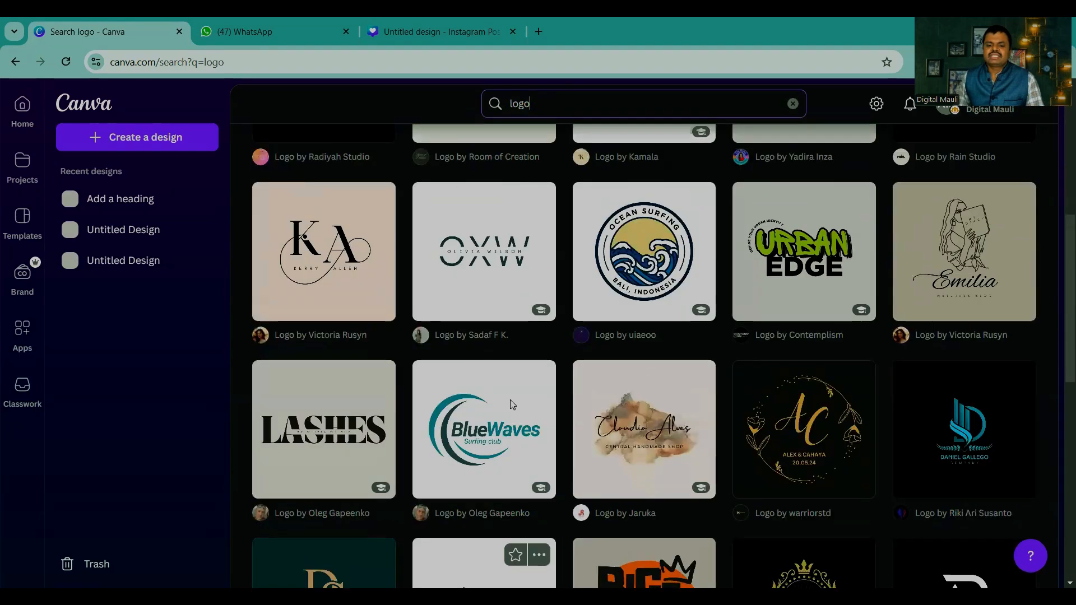
scroll(510, 381, "up", 7)
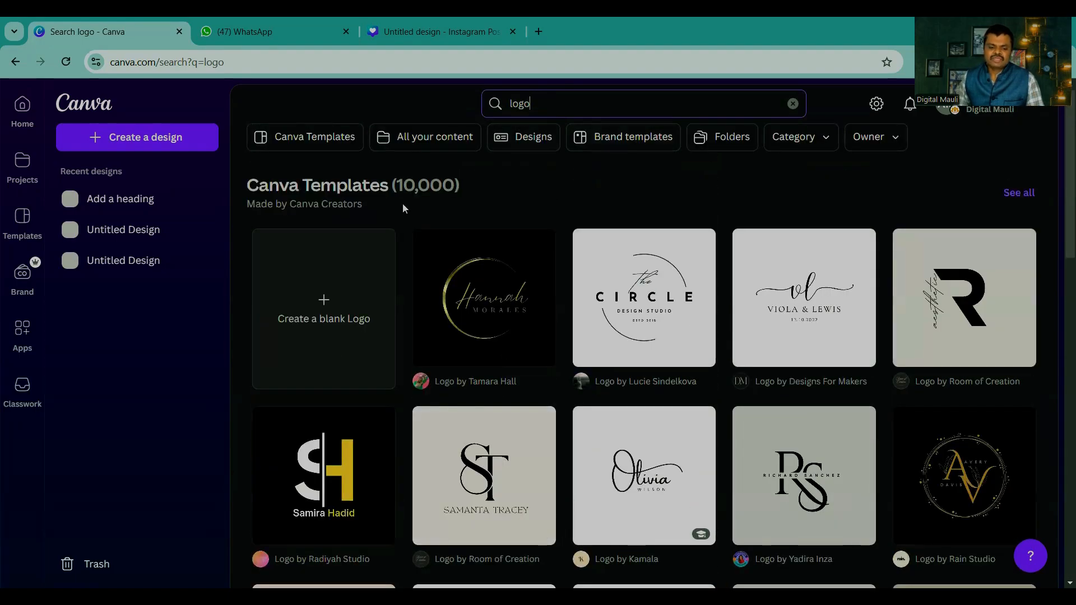
left_click(324, 294)
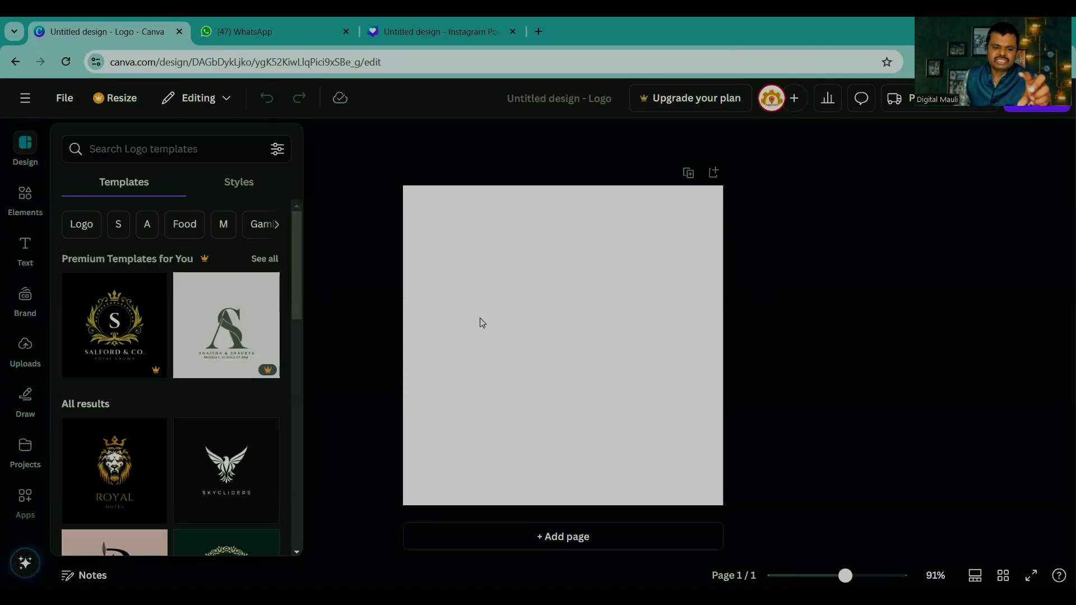
Step: Look through the suggested logo templates for the blank logo design, checking which ones are marked as premium
left_click(26, 147)
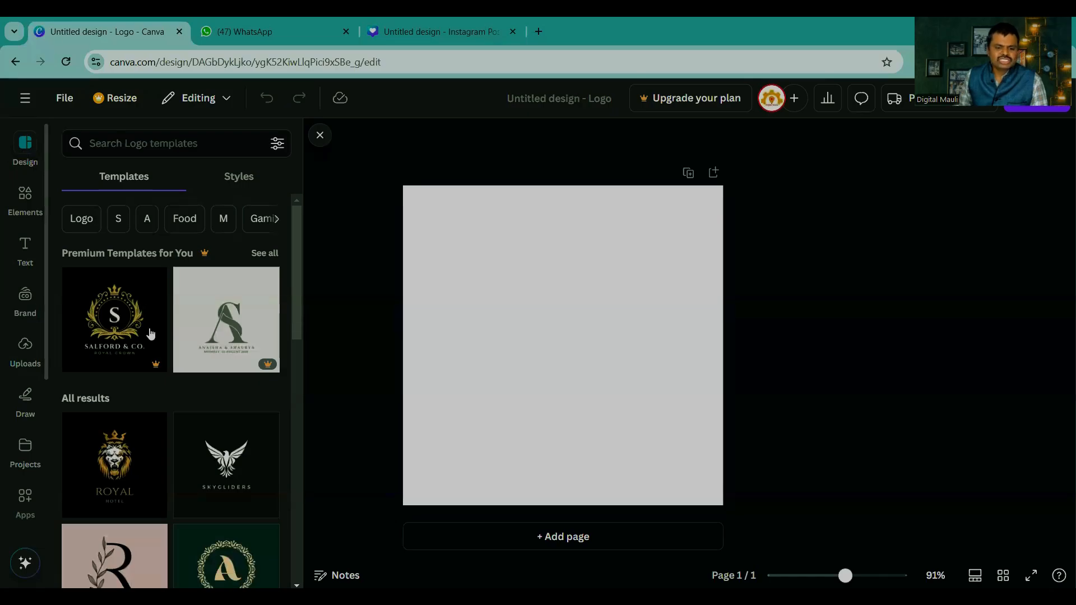
scroll(150, 335, "down", 5)
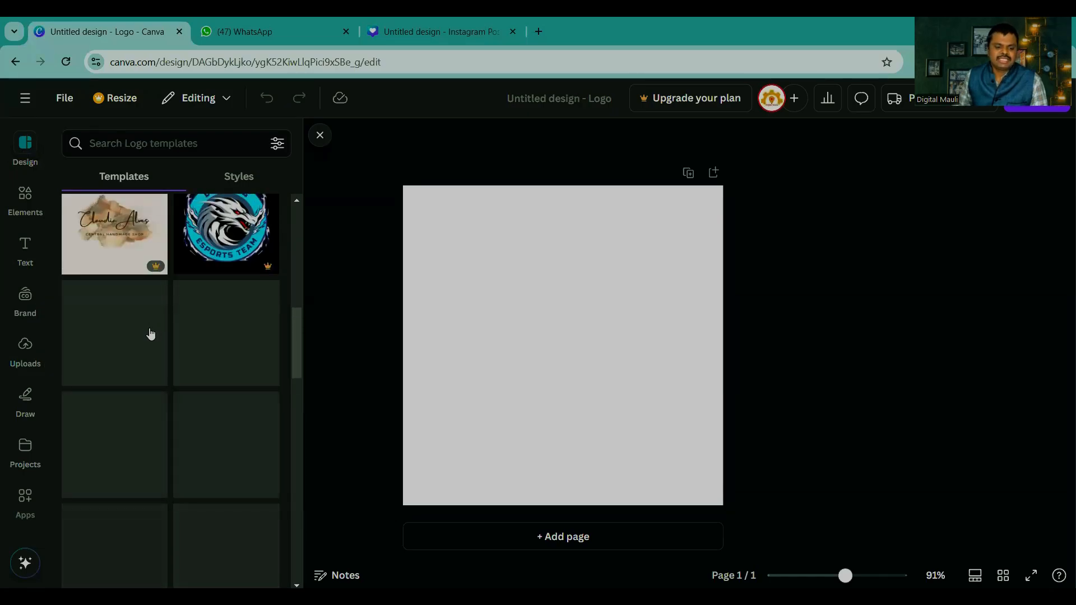
scroll(150, 337, "down", 5)
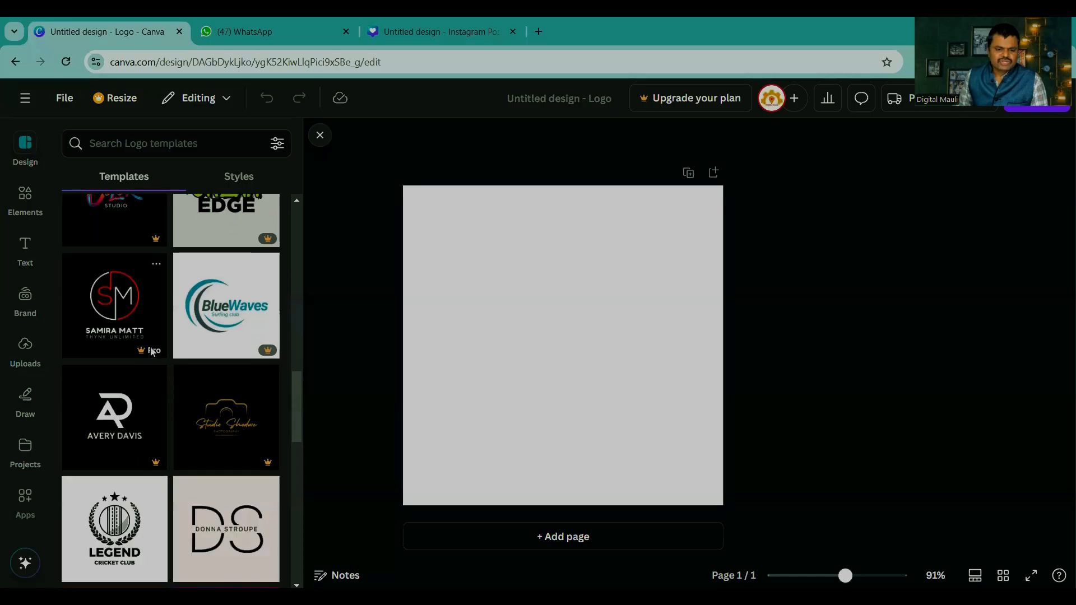
scroll(151, 352, "down", 5)
scroll(152, 352, "up", 15)
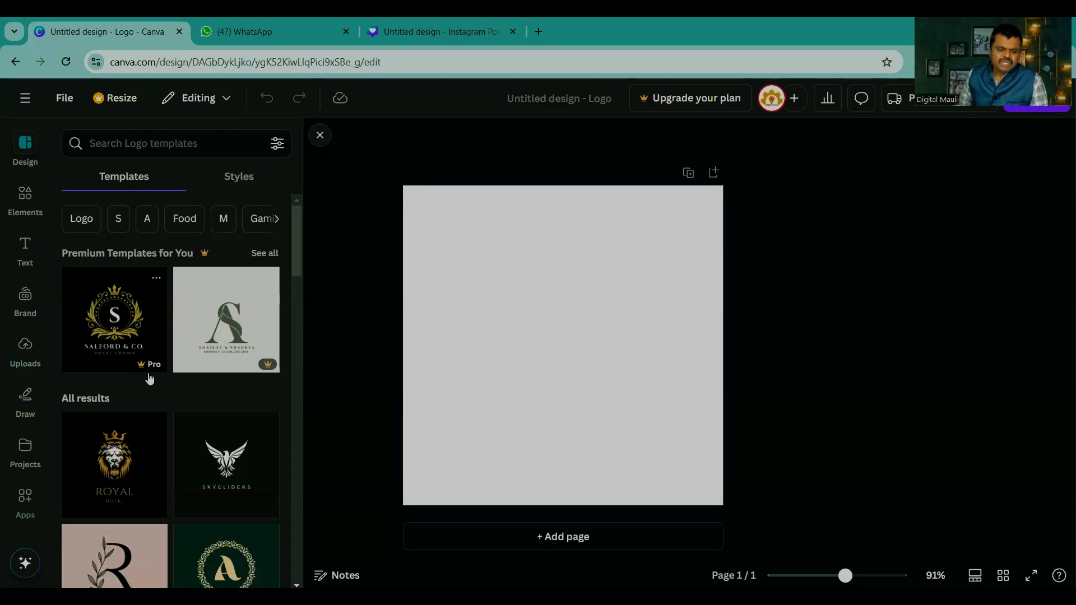
scroll(151, 380, "down", 8)
scroll(151, 379, "up", 8)
Step: Search the logo templates for digital marketing
left_click(119, 143)
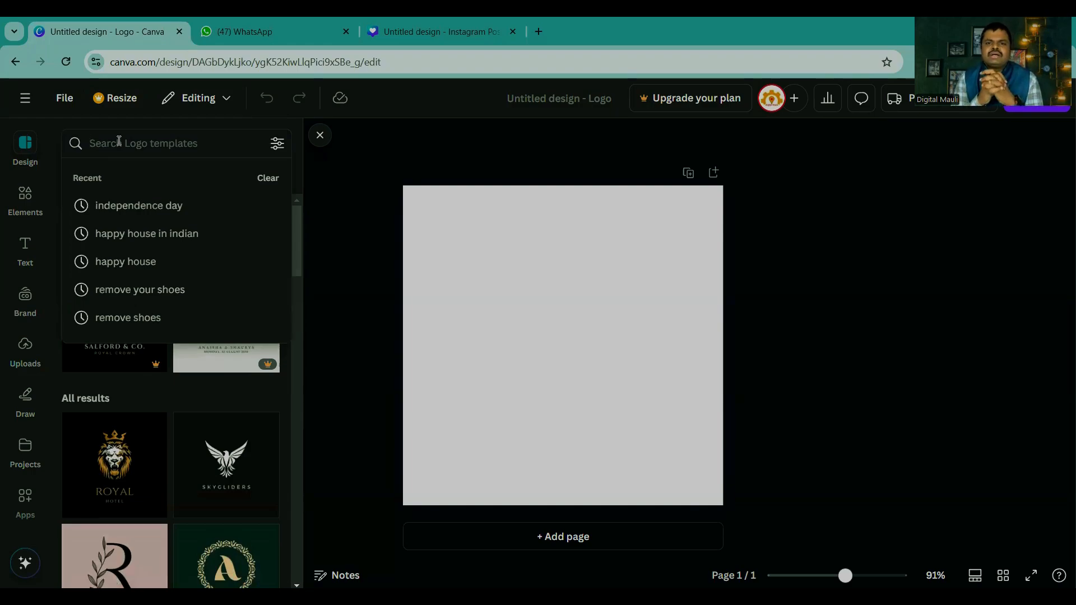
type("d")
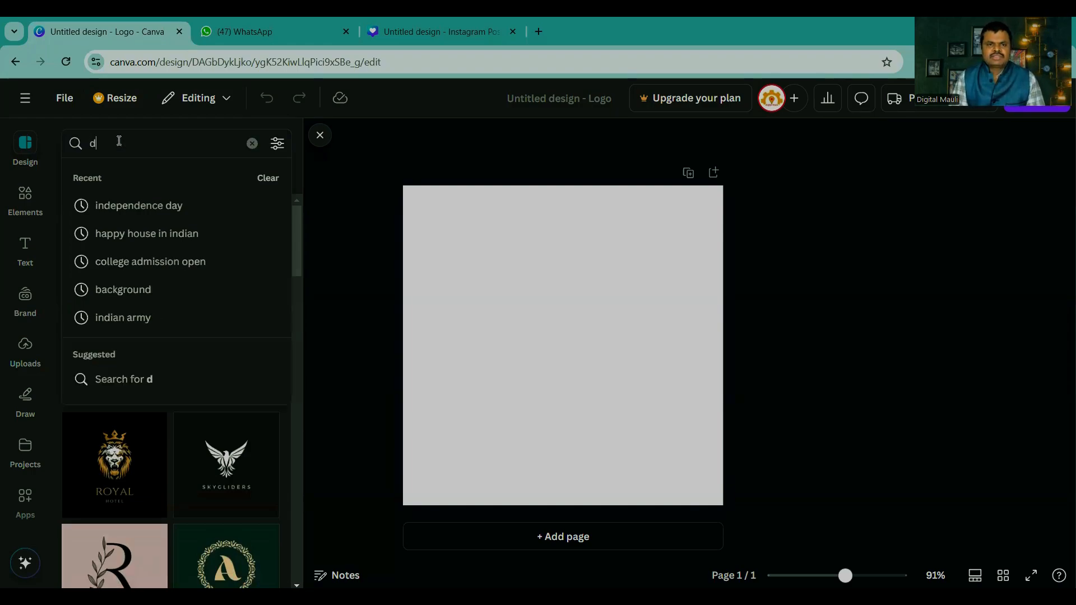
type("igital marketing")
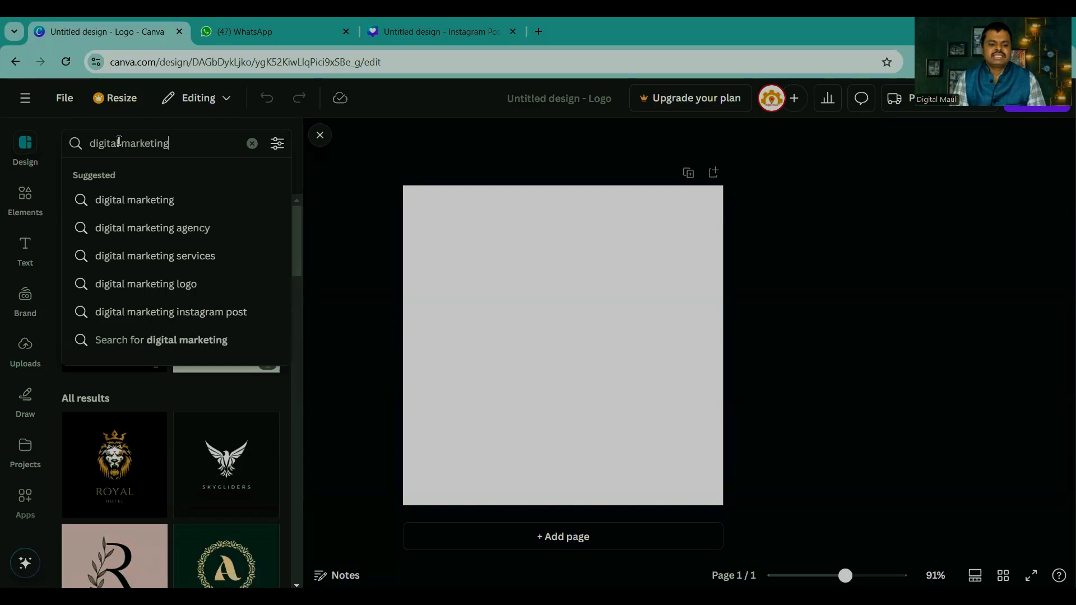
key("Return")
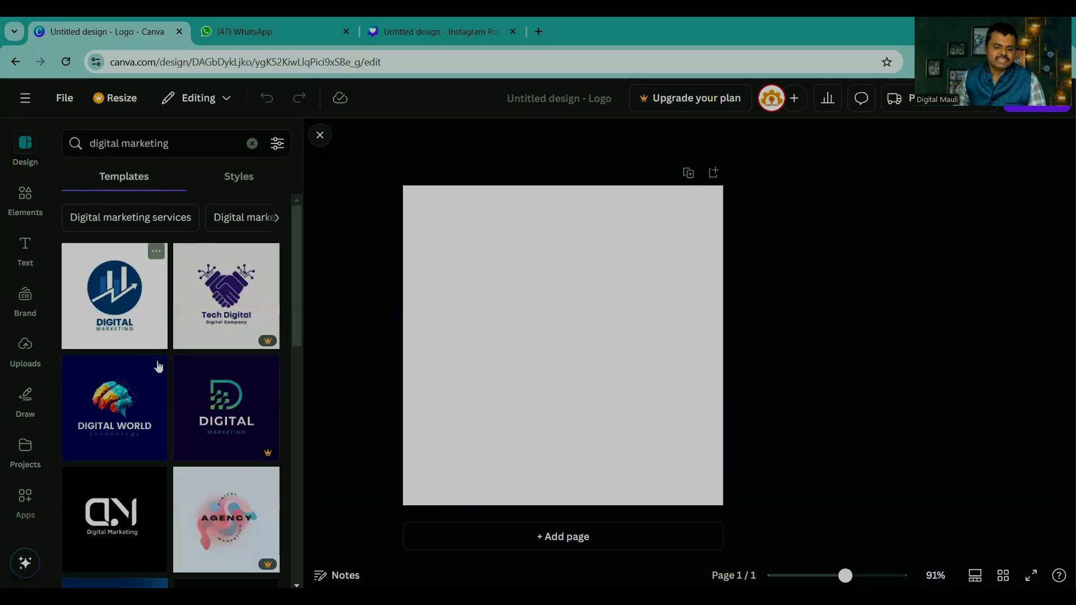
Step: Look through the digital marketing templates and try to apply the Pro Marketing logo with the three arrows, then dismiss the upgrade offer
scroll(157, 368, "down", 5)
scroll(224, 425, "down", 2)
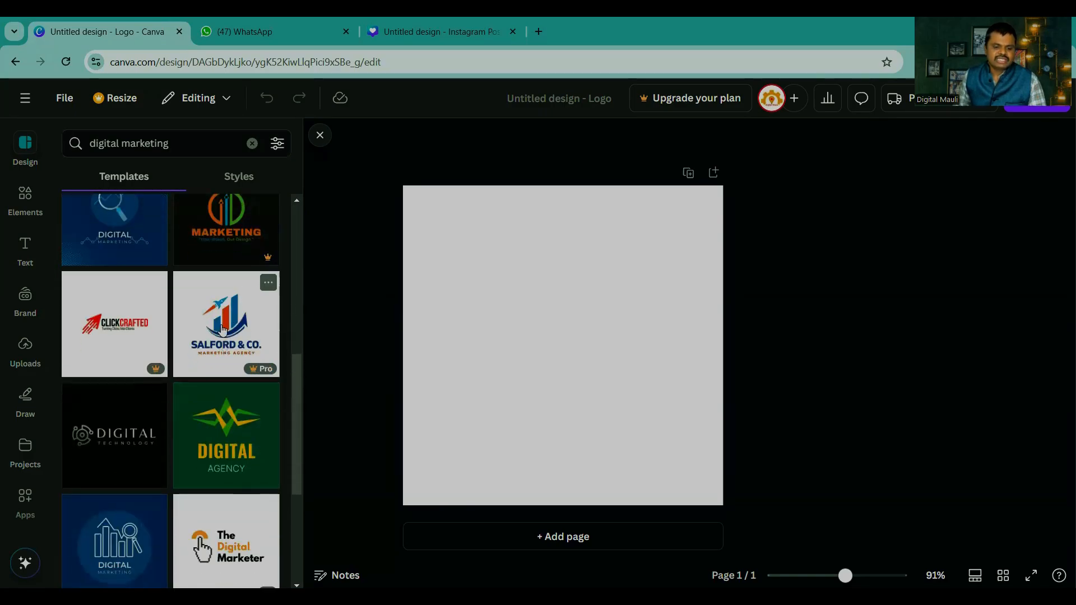
scroll(147, 342, "up", 1)
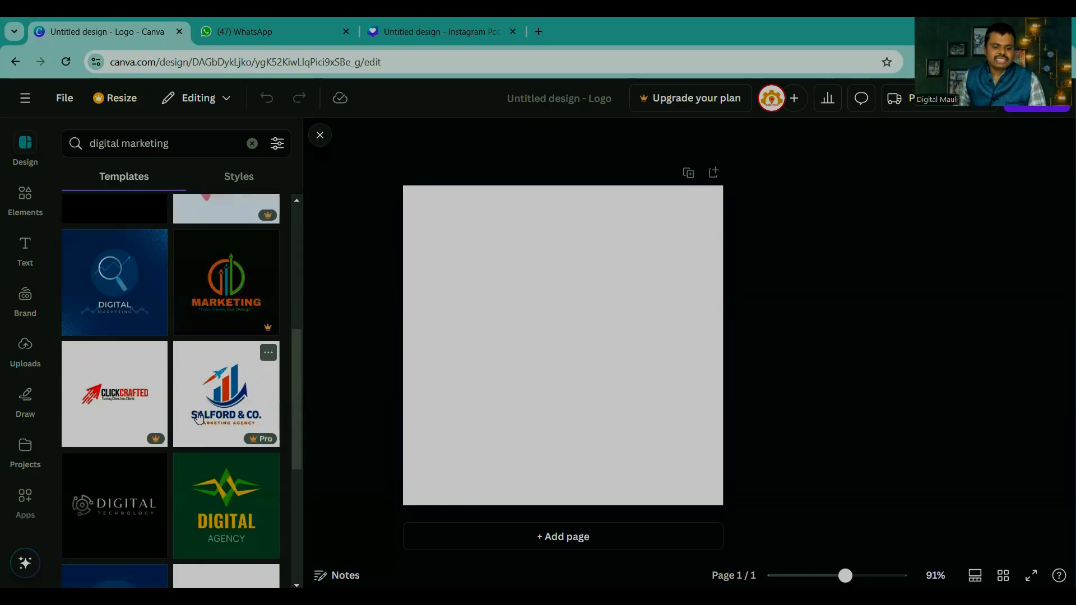
left_click(230, 279)
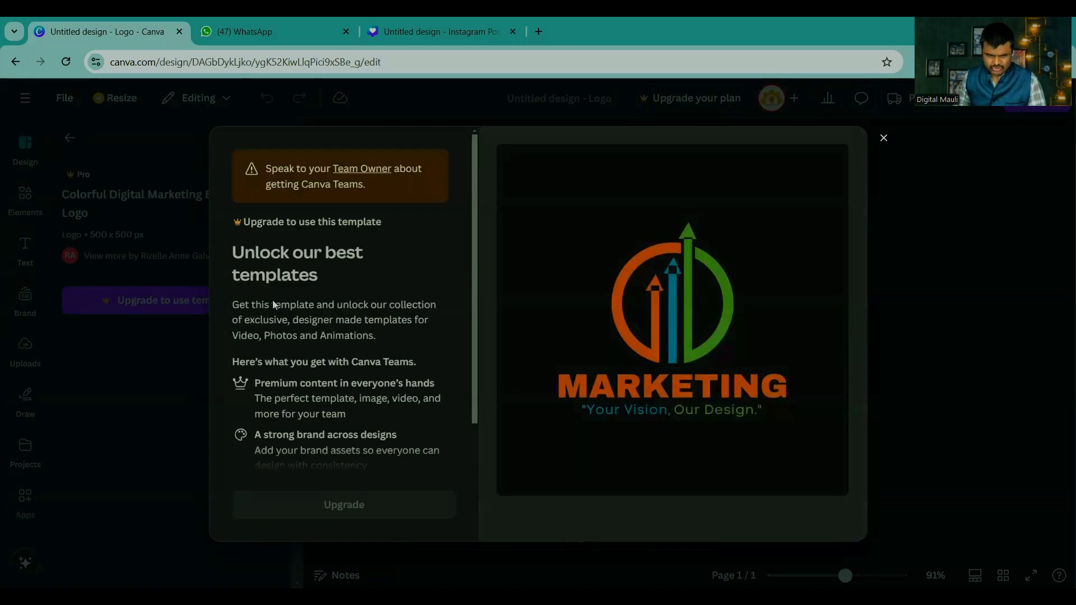
left_click(893, 143)
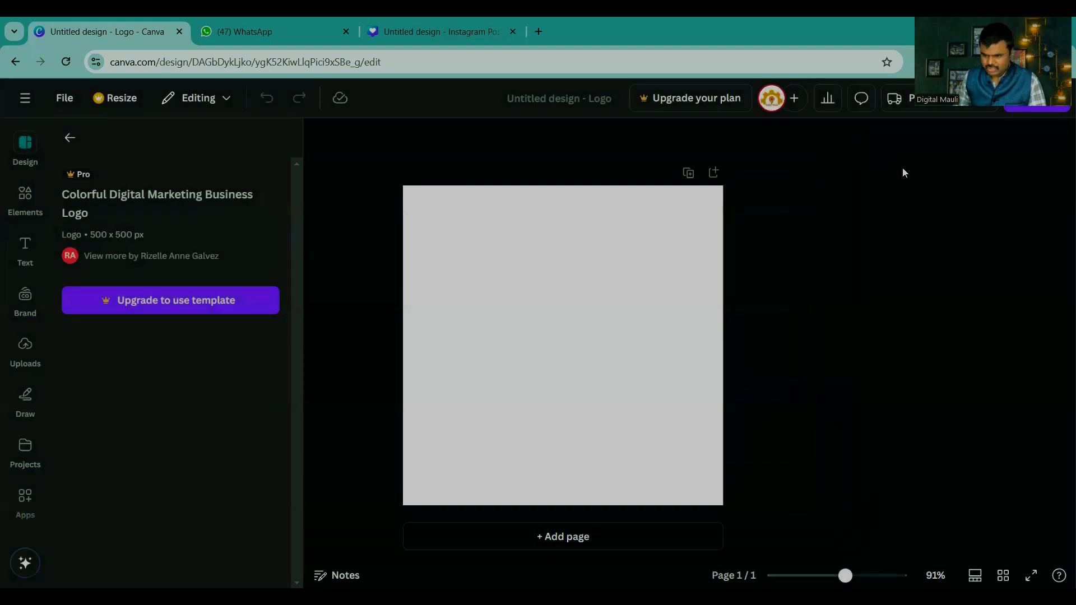
Step: Leave the logo design for the home page and switch the account to another Education team
left_click(25, 111)
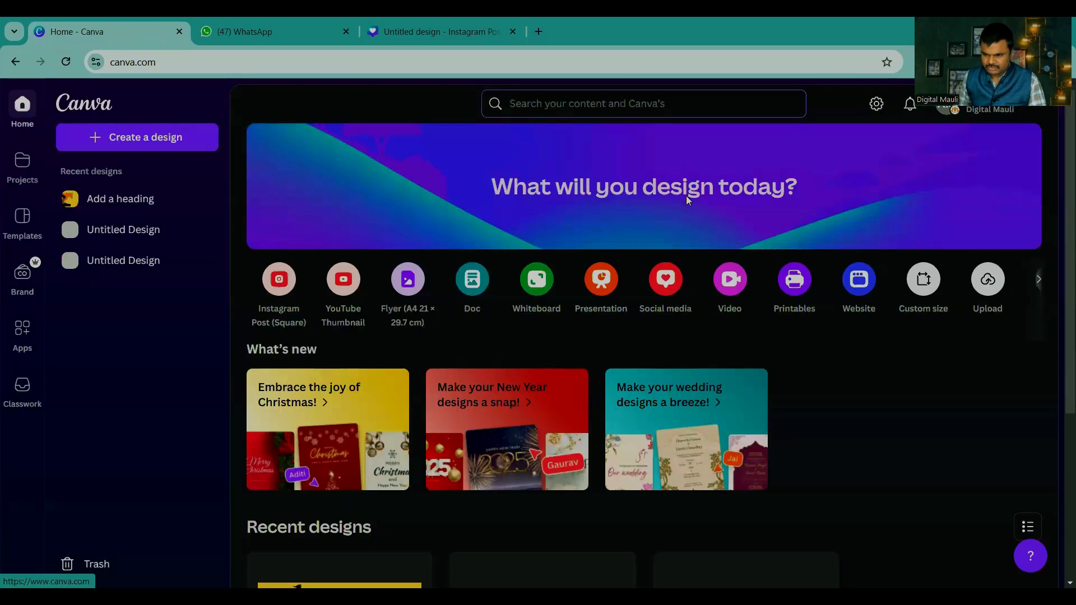
left_click(972, 109)
scroll(928, 274, "down", 2)
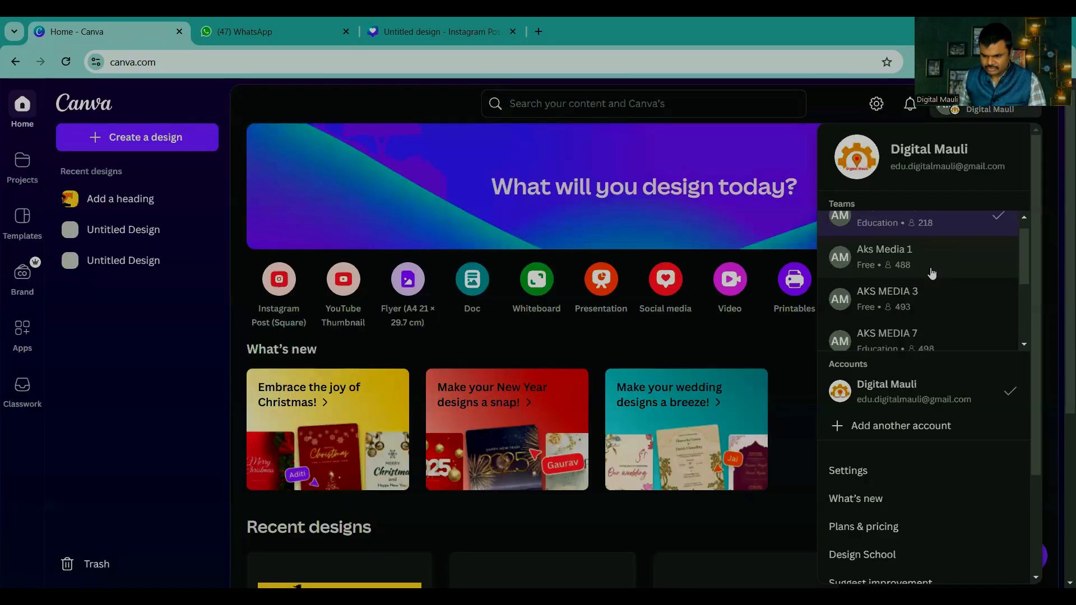
left_click(895, 288)
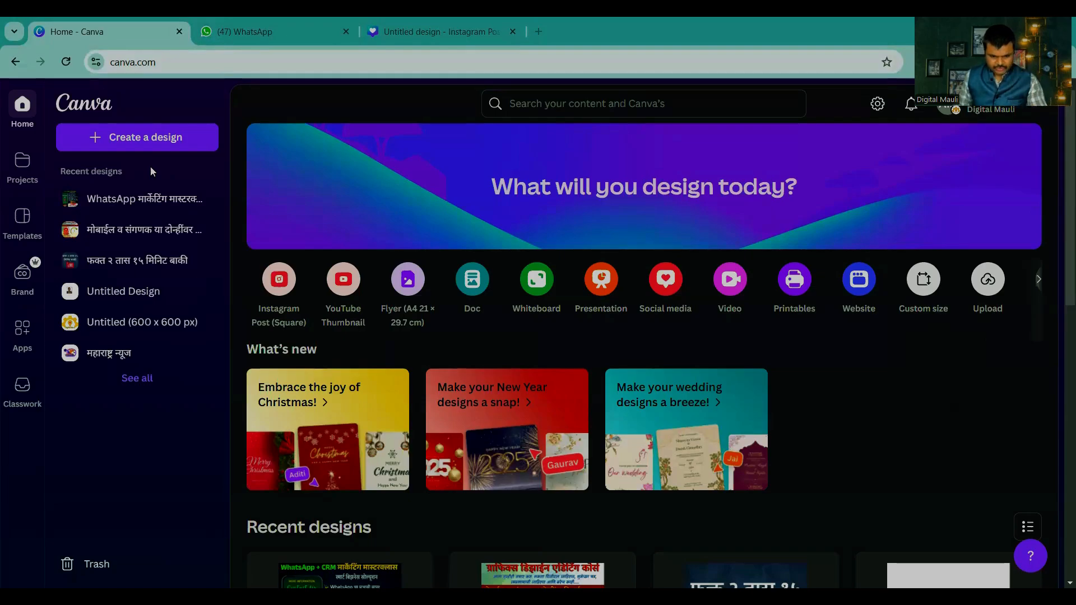
Step: Search the home page for logo and create a blank Logo design in this team
scroll(471, 398, "down", 3)
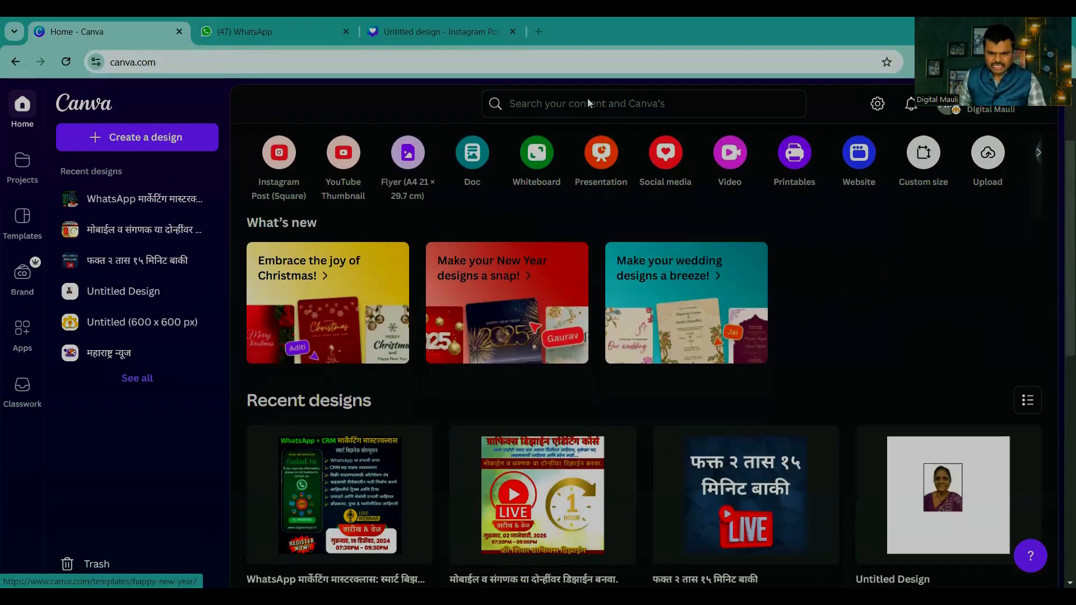
left_click(588, 103)
type("log")
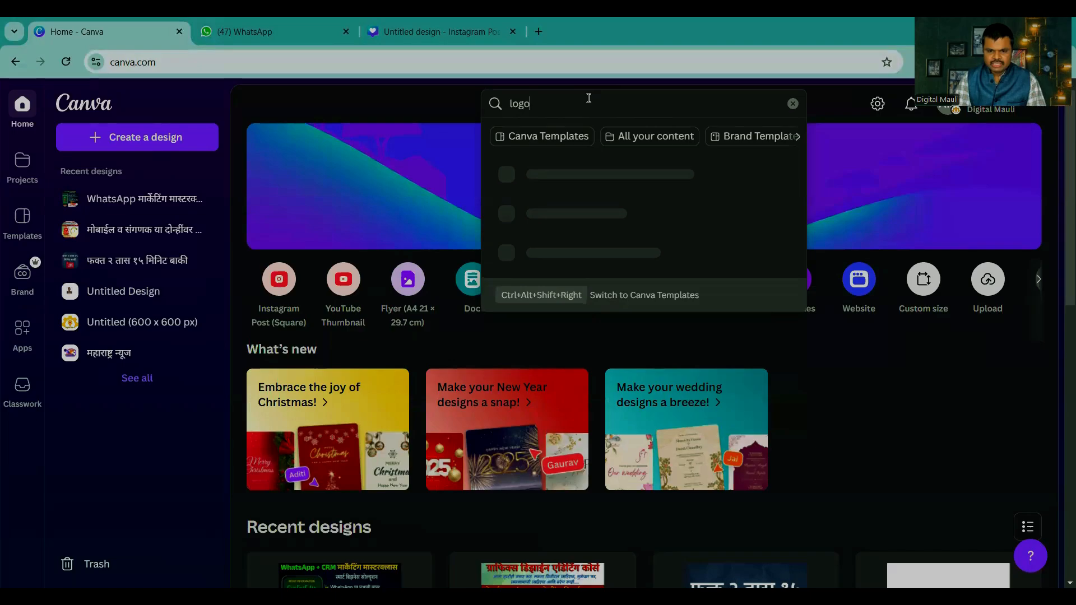
type("o")
key("Return")
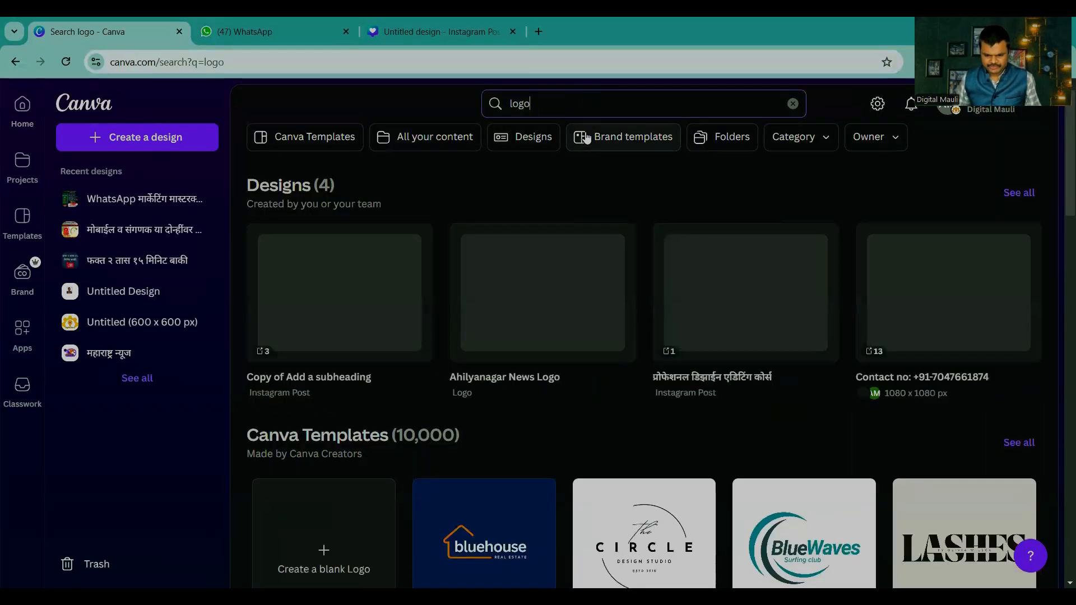
left_click(328, 539)
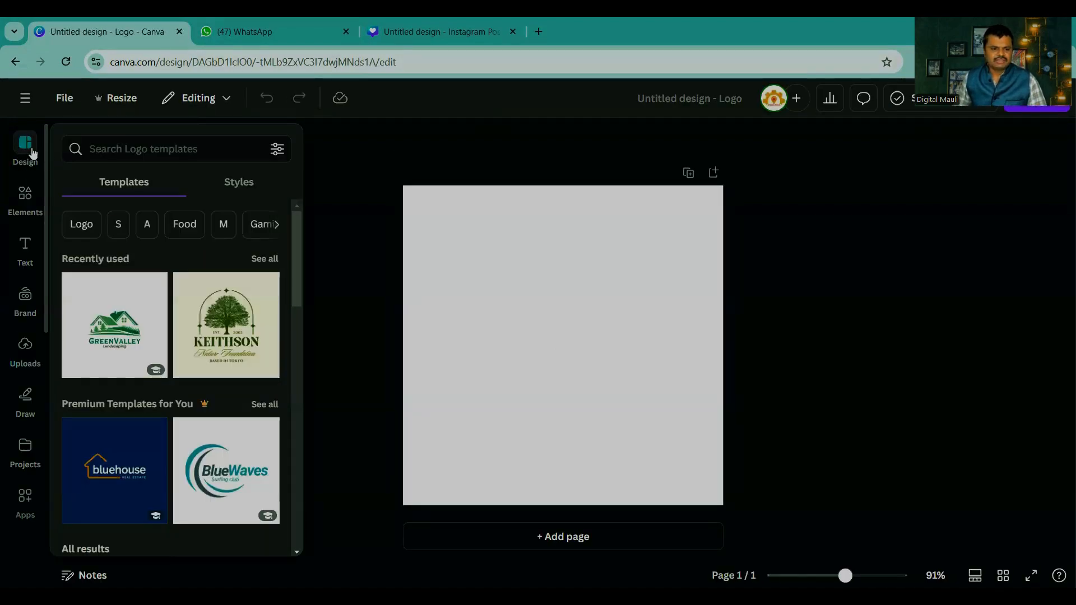
Step: Search the logo templates for digital markeing and look through the results
left_click(96, 144)
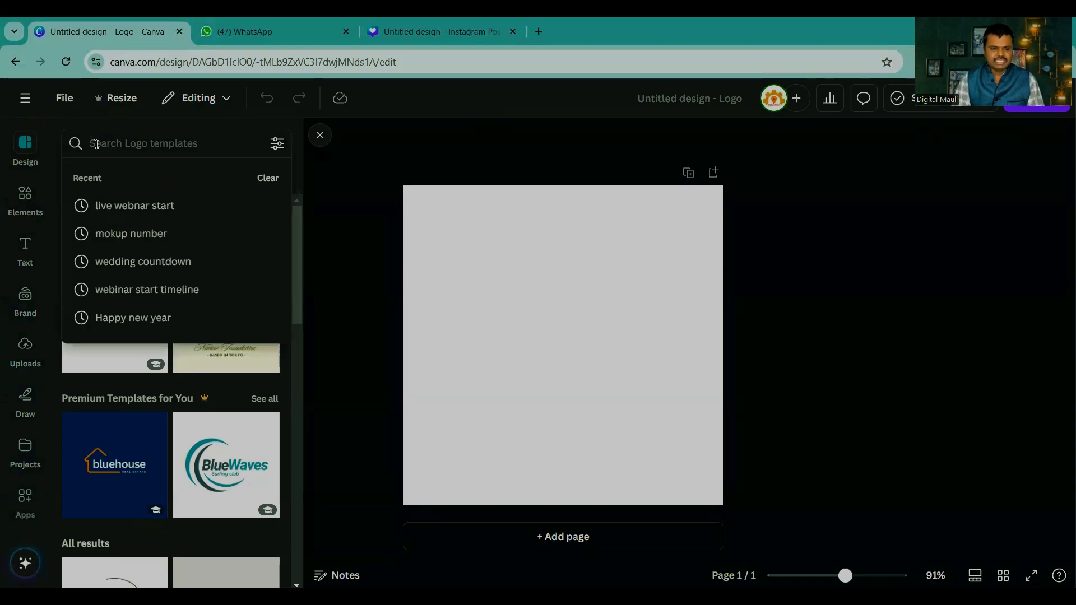
type("digital mar")
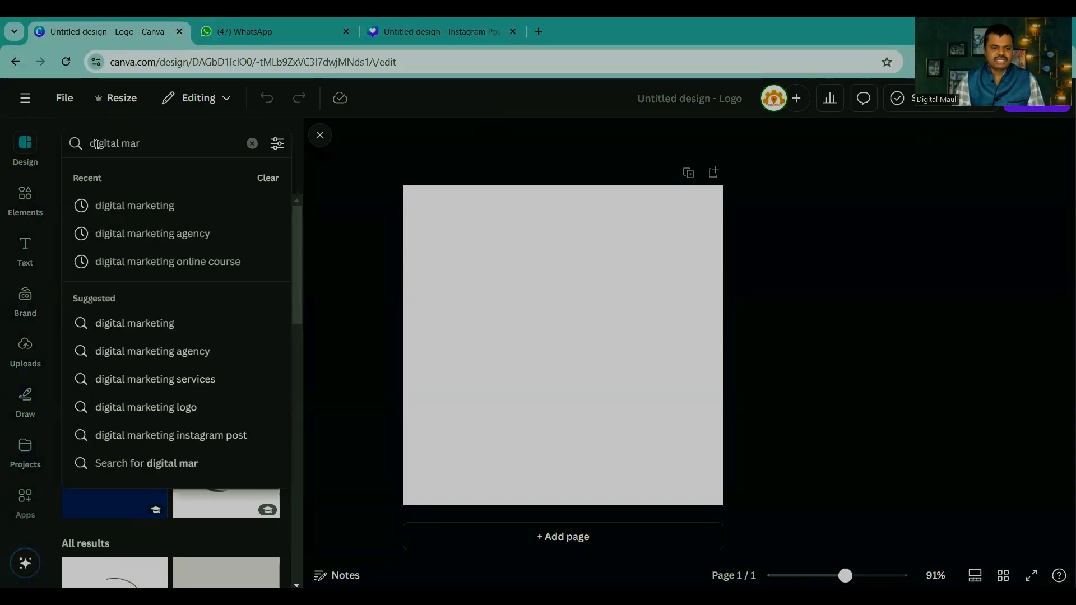
type("keing")
key("Return")
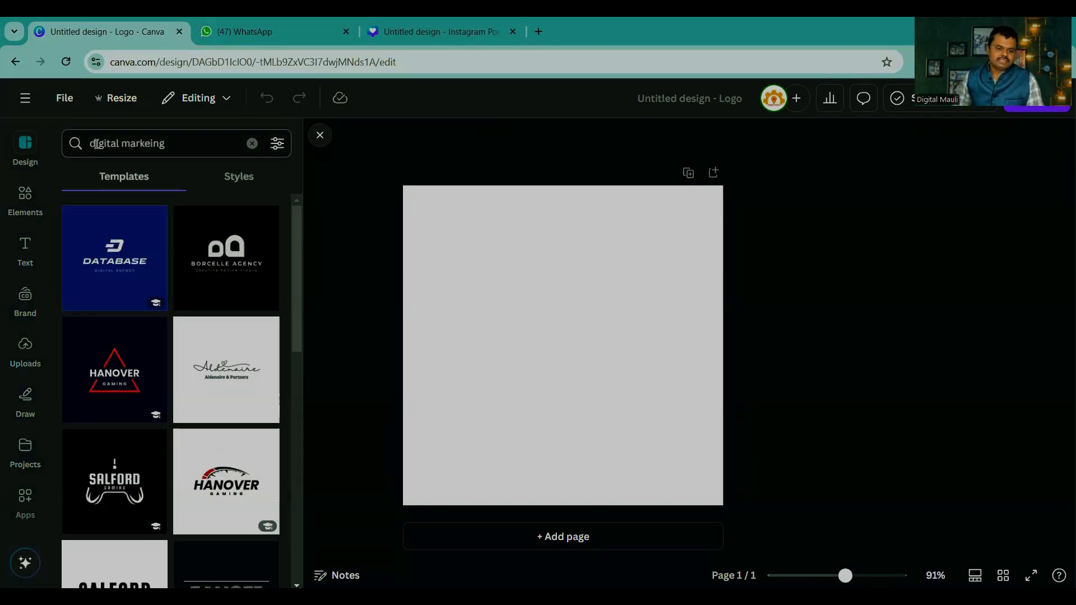
scroll(124, 317, "down", 3)
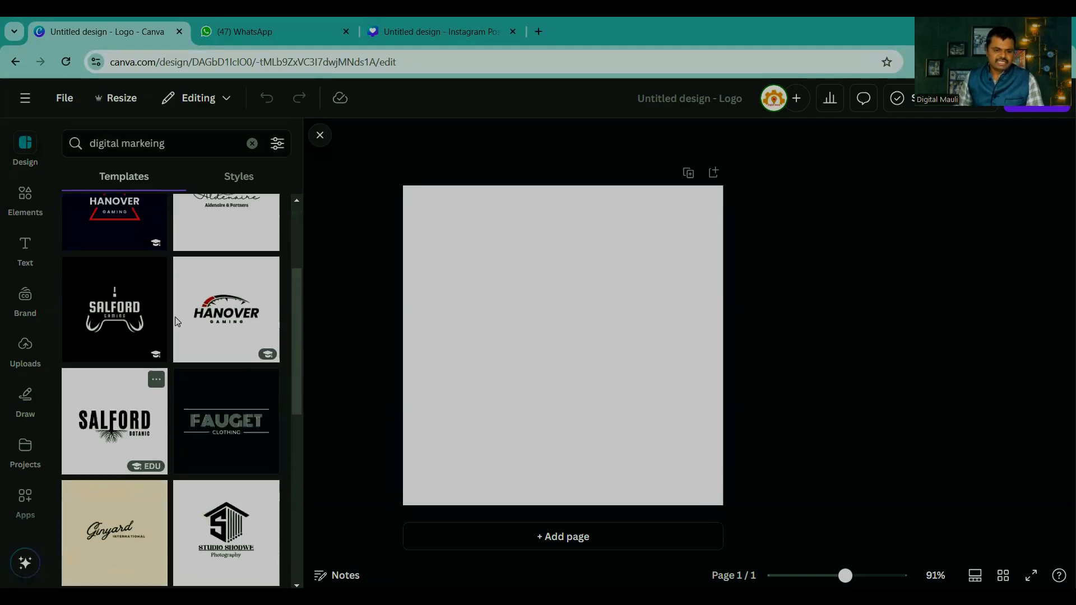
scroll(188, 359, "down", 6)
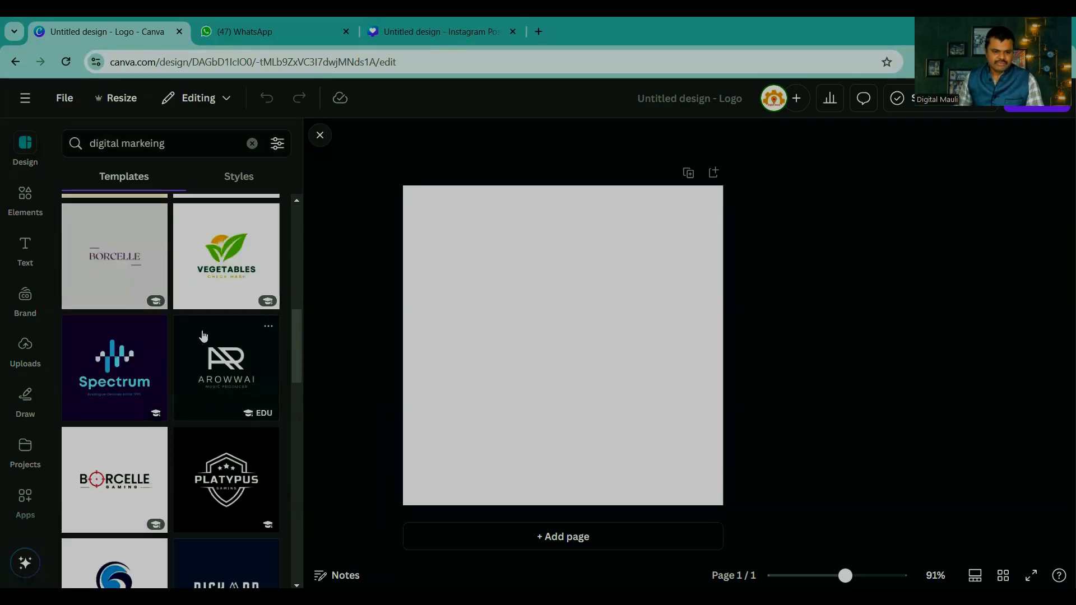
scroll(201, 331, "up", 8)
Step: Correct the template search to digital marketing and run it again
left_click_drag(181, 150, 58, 146)
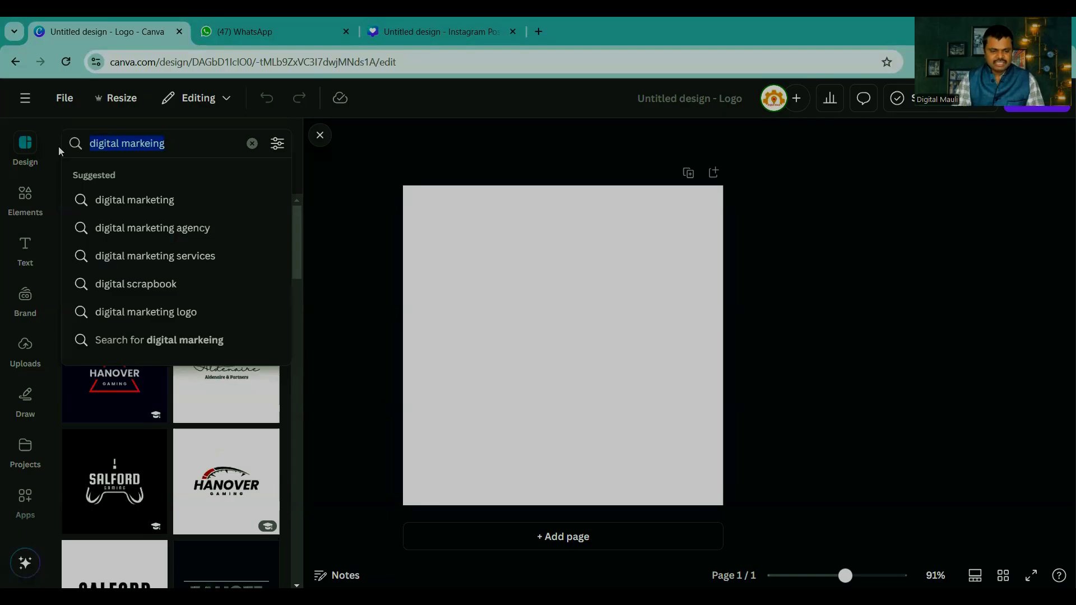
type("digital ma")
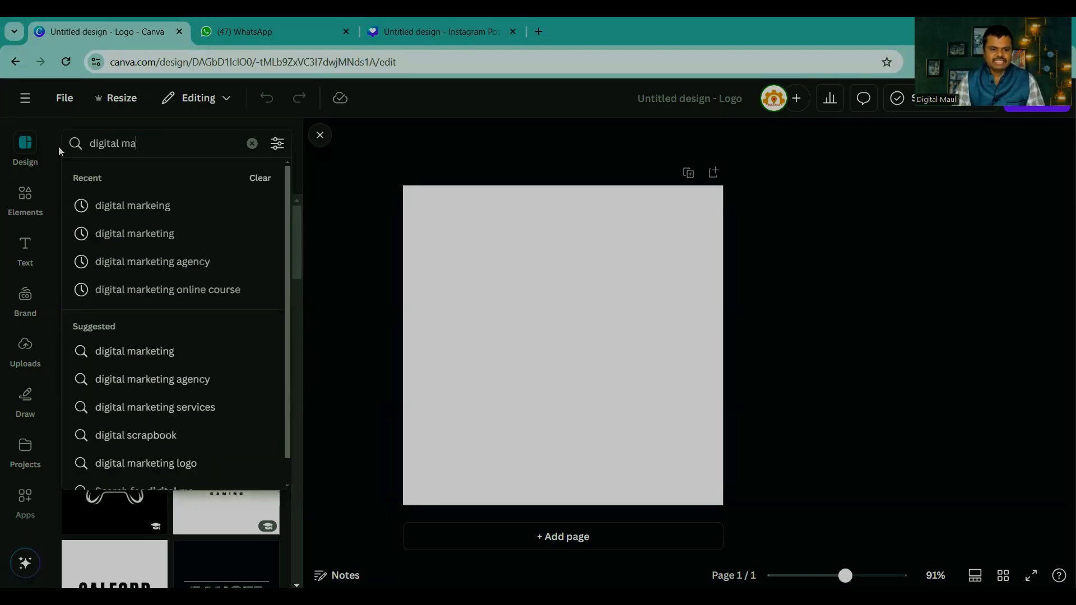
key("BackSpace")
key("BackSpace")
type("markein")
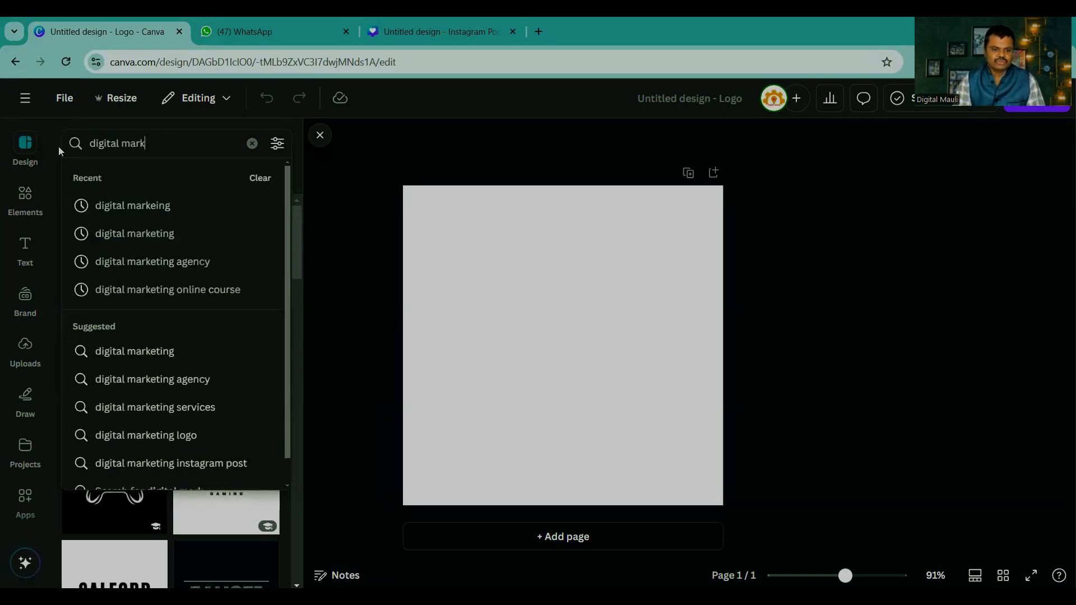
key("BackSpace")
key("BackSpace")
key("BackSpace")
key("BackSpace")
key("BackSpace")
key("BackSpace")
key("BackSpace")
type("na")
key("BackSpace")
key("BackSpace")
type("mar")
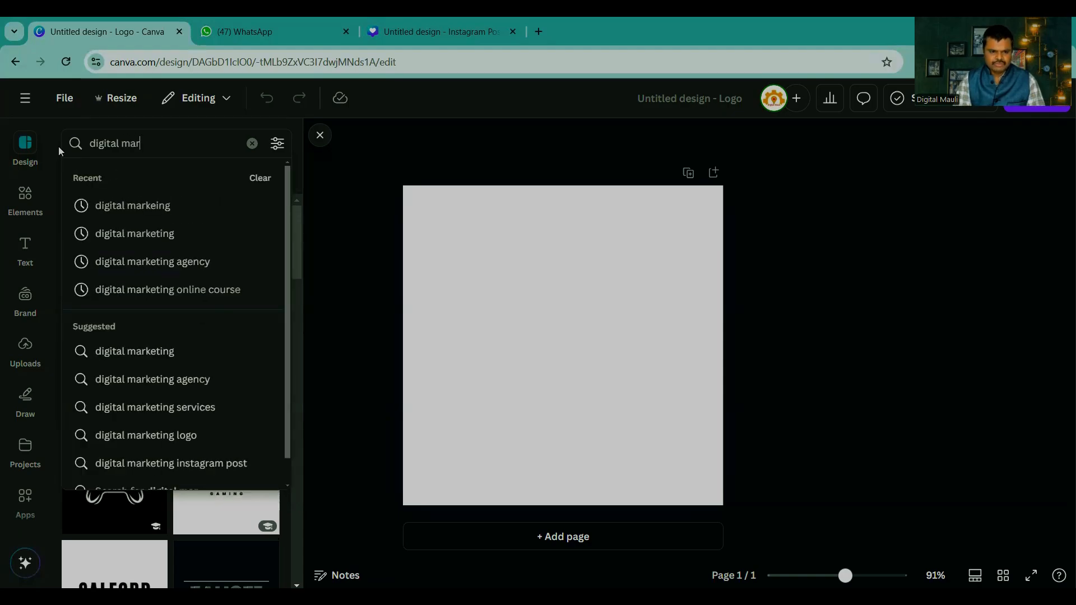
type("keting")
key("Return")
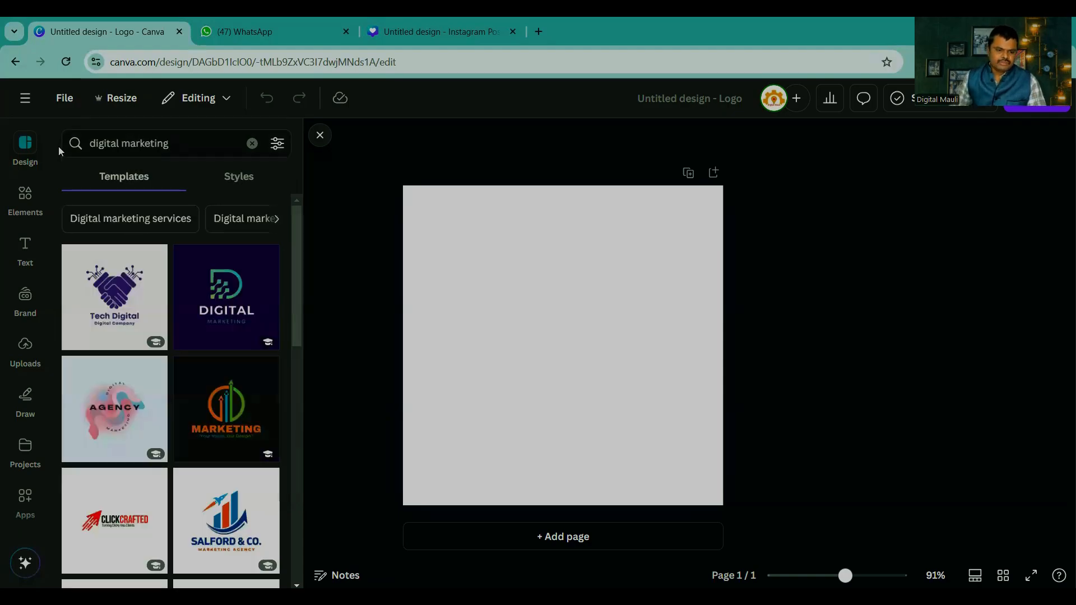
Step: Apply the Colorful Digital Marketing Business Logo template to the blank page and change its background colour to white
left_click(226, 404)
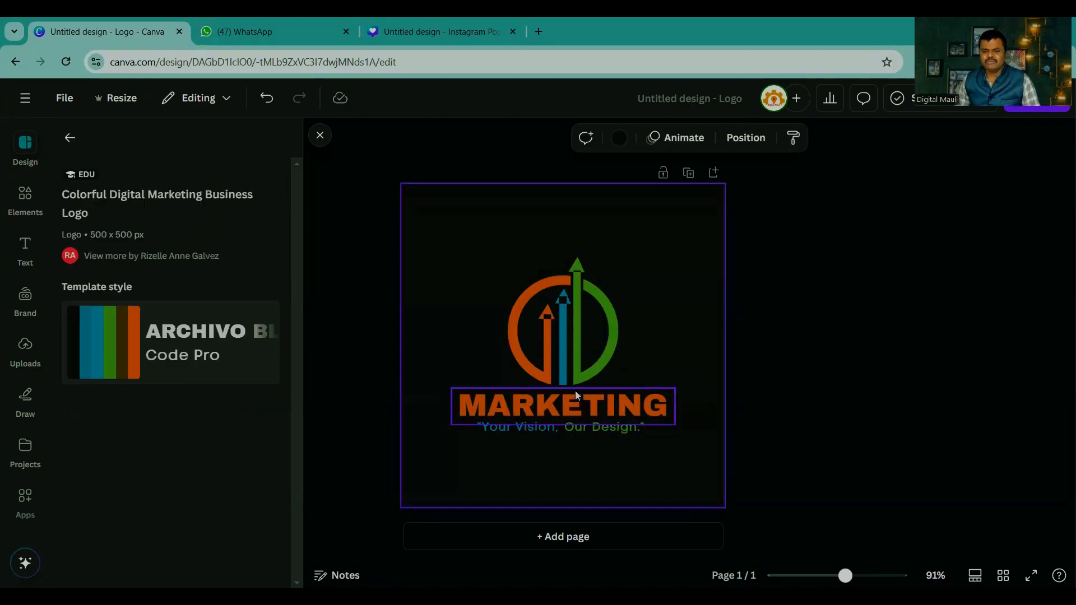
left_click(777, 398)
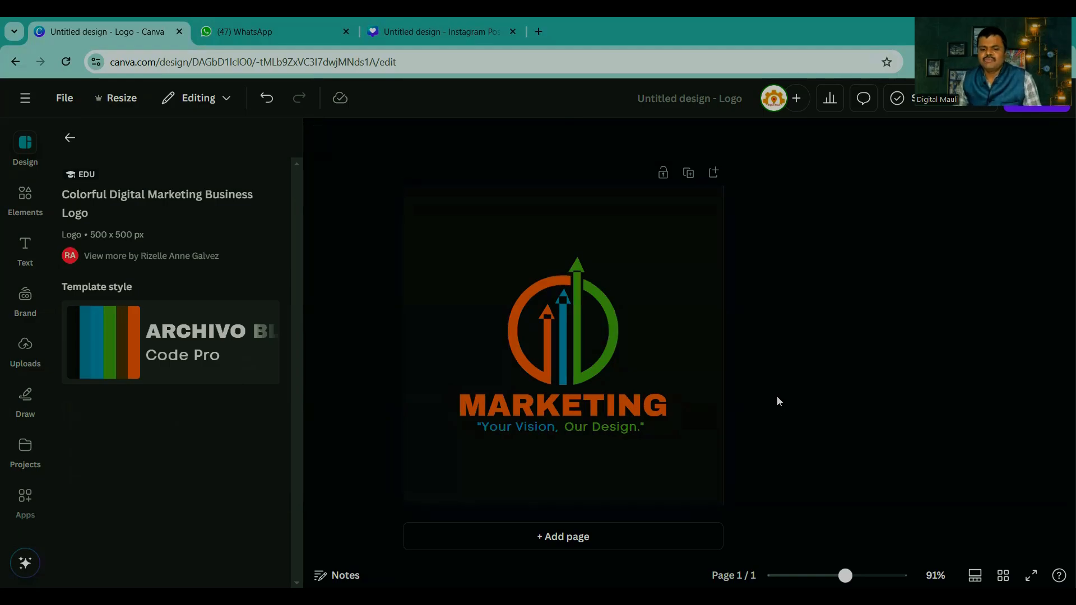
left_click(678, 273)
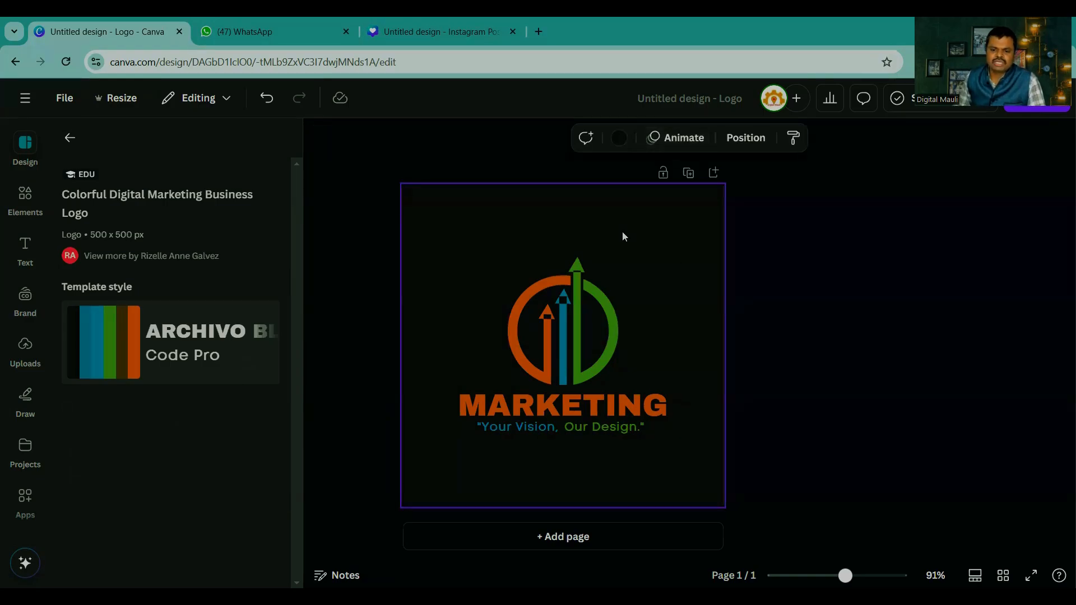
left_click(618, 138)
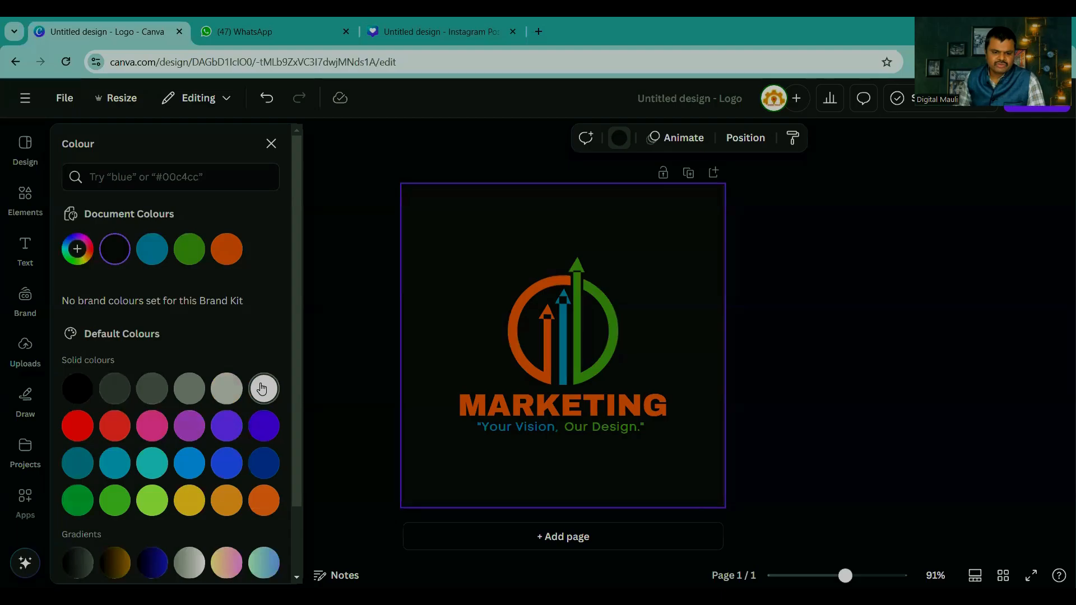
left_click(263, 388)
left_click(898, 400)
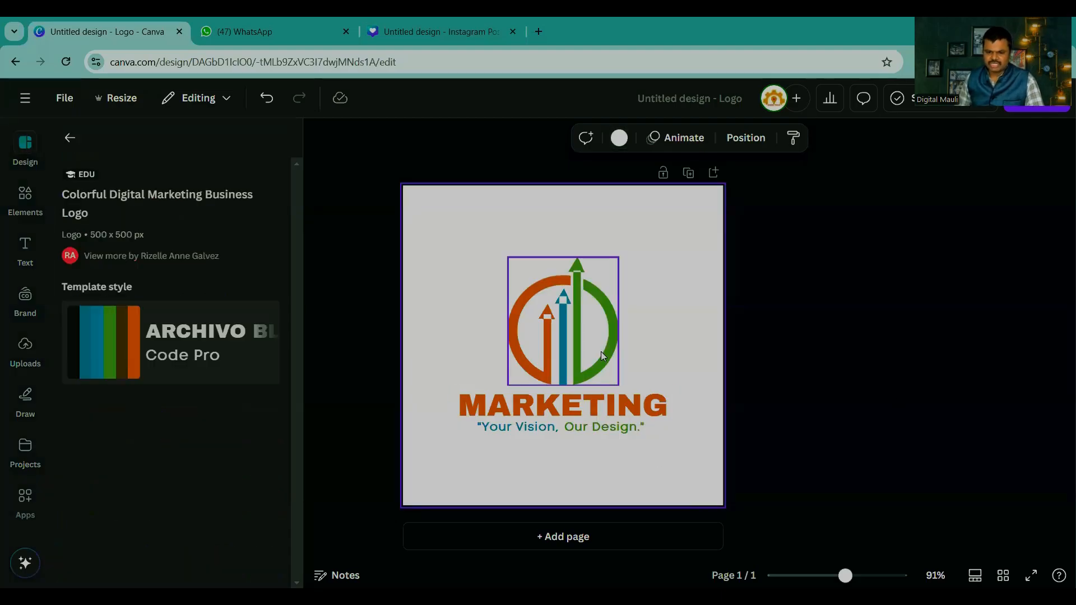
Step: Inspect the two tagline text pieces under the logo by selecting each one in turn
left_click(500, 431)
left_click(593, 433)
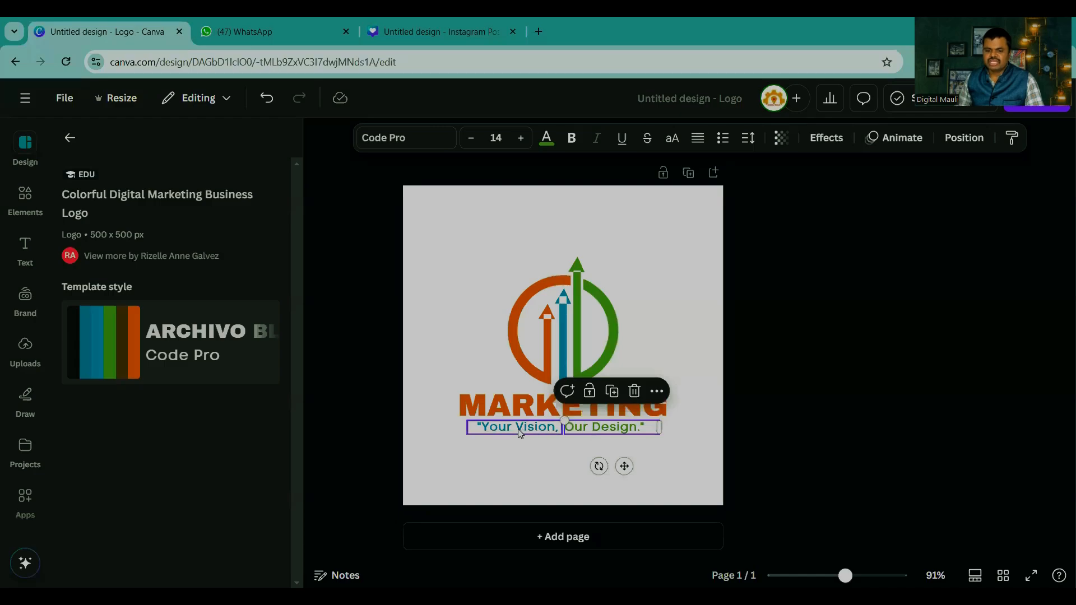
left_click(519, 433)
left_click(595, 432)
left_click(596, 433)
left_click(797, 426)
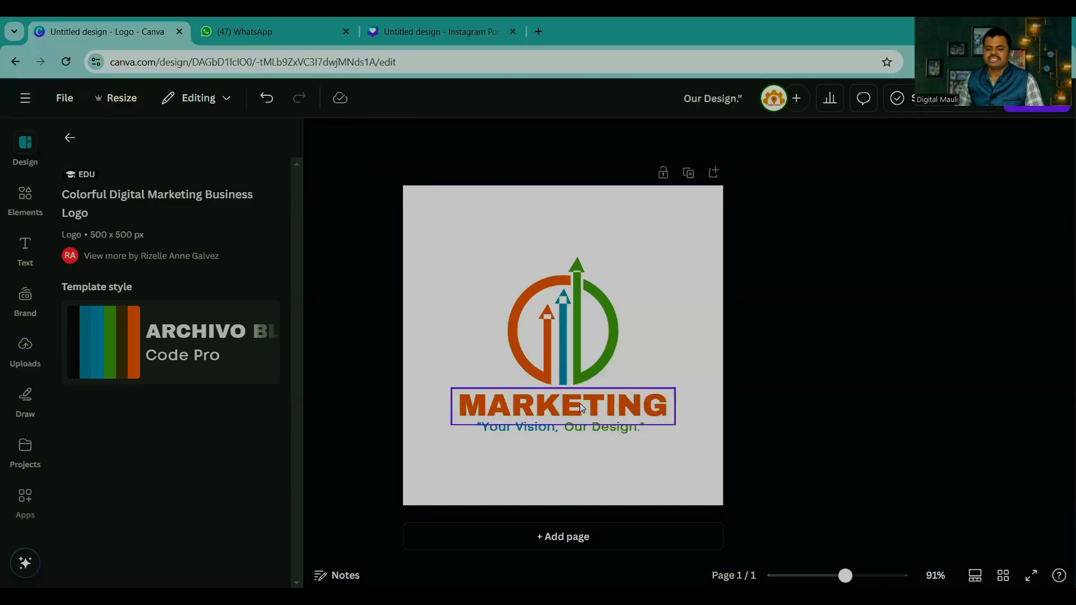
Step: Replace the MARKETING heading with DIGITAL MAULI and widen its text box to the full page width so it fits on one line
left_click(550, 411)
double_click(549, 408)
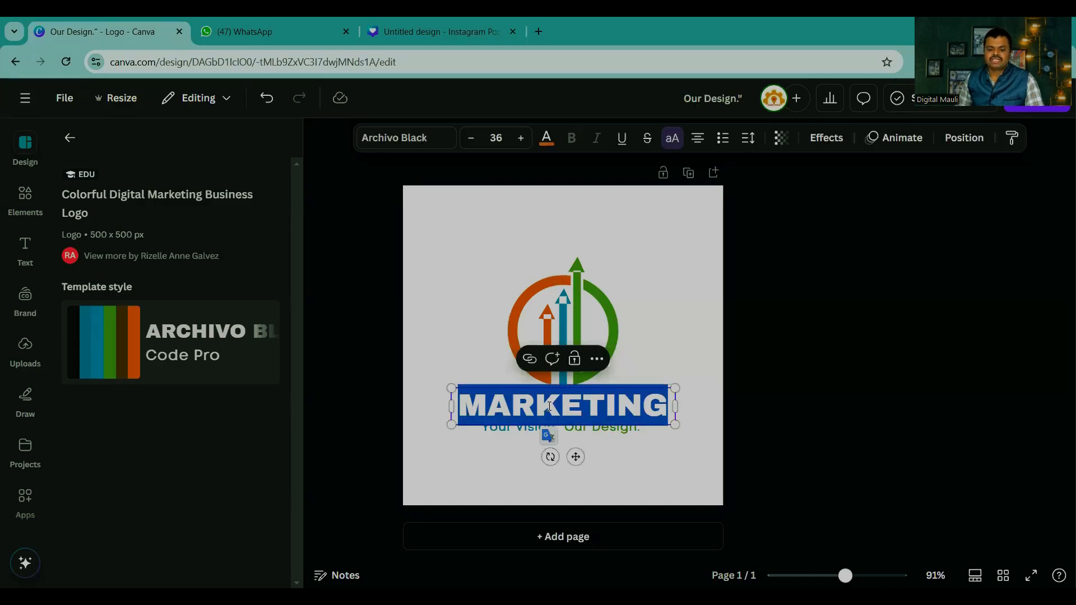
type("DIGIT")
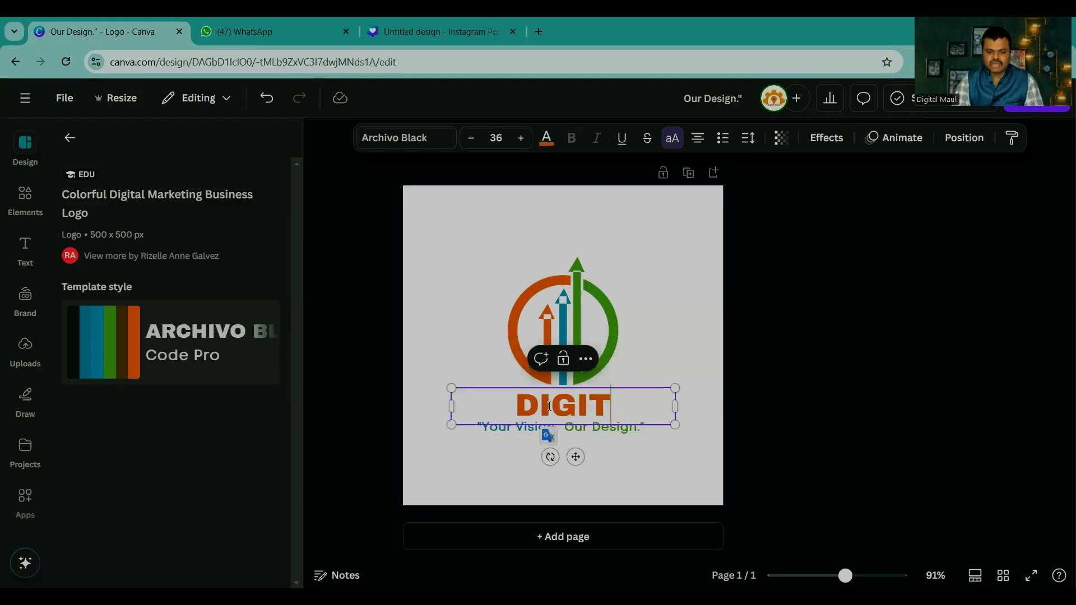
type("AL MAULI")
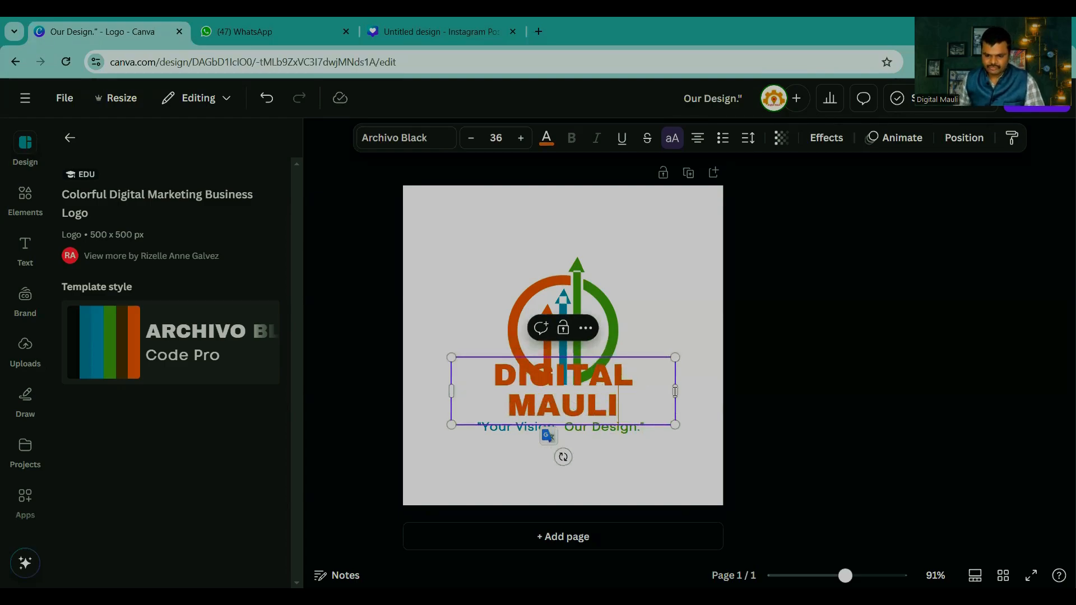
left_click_drag(676, 391, 724, 393)
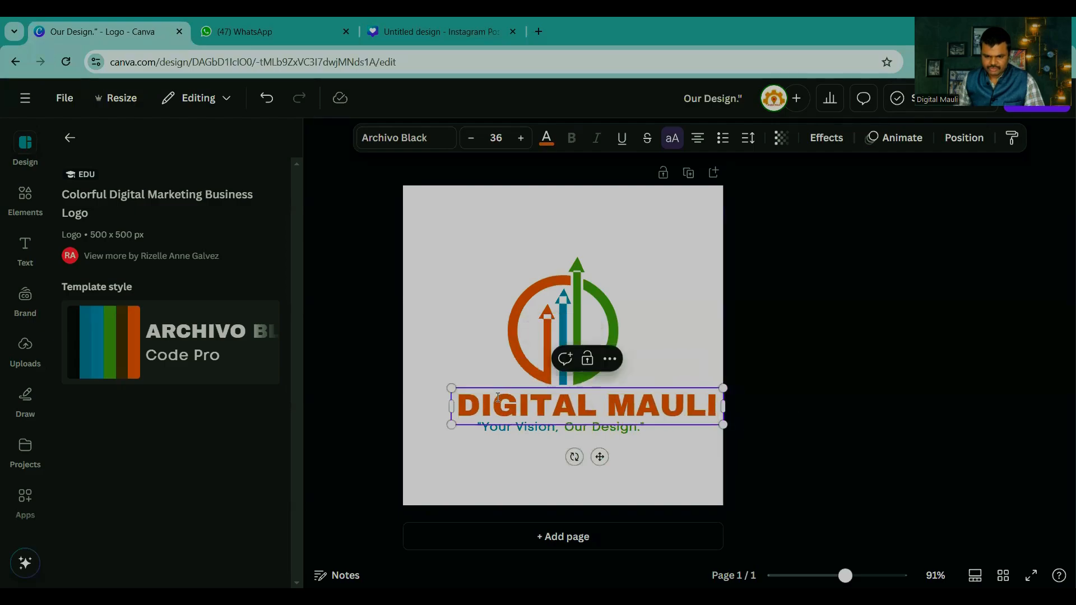
left_click_drag(448, 406, 404, 406)
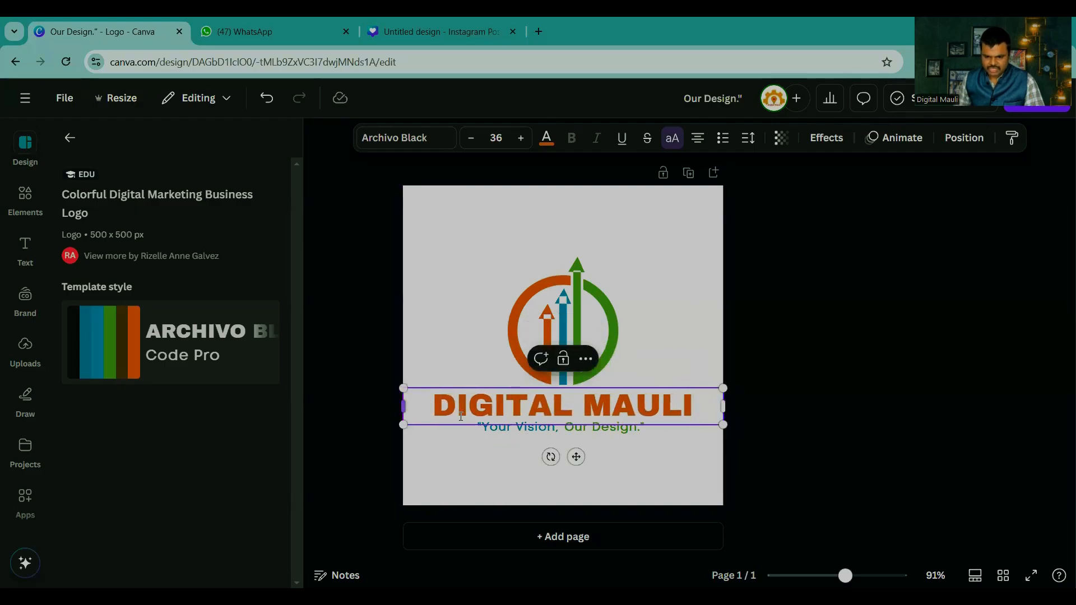
left_click(790, 410)
Step: Recolour the logo icon, changing its blue parts to yellow, its green parts to red and its orange parts to green
left_click(571, 333)
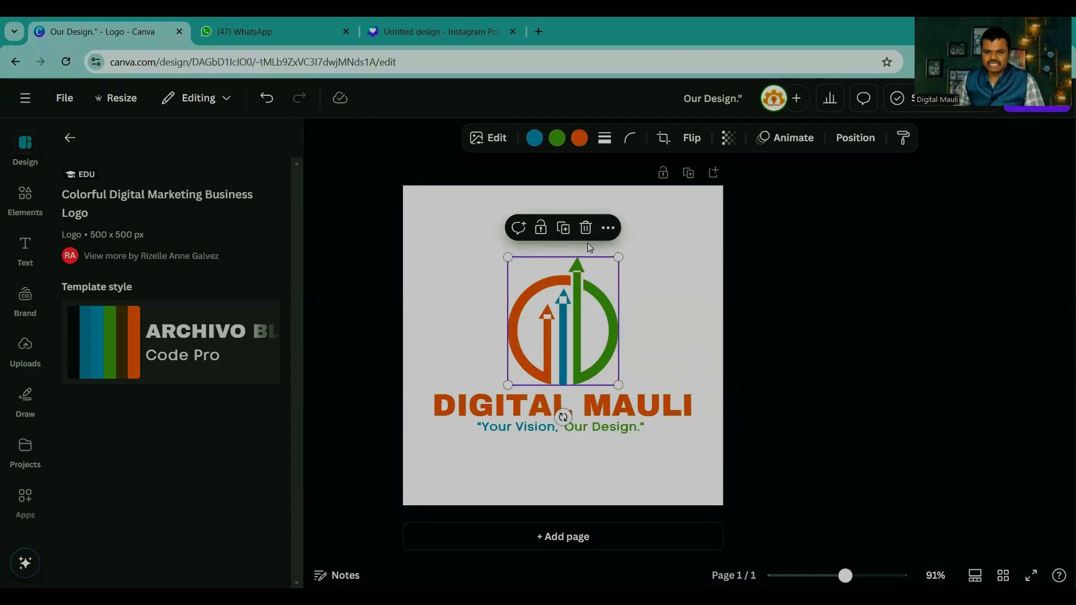
left_click(535, 138)
left_click(196, 509)
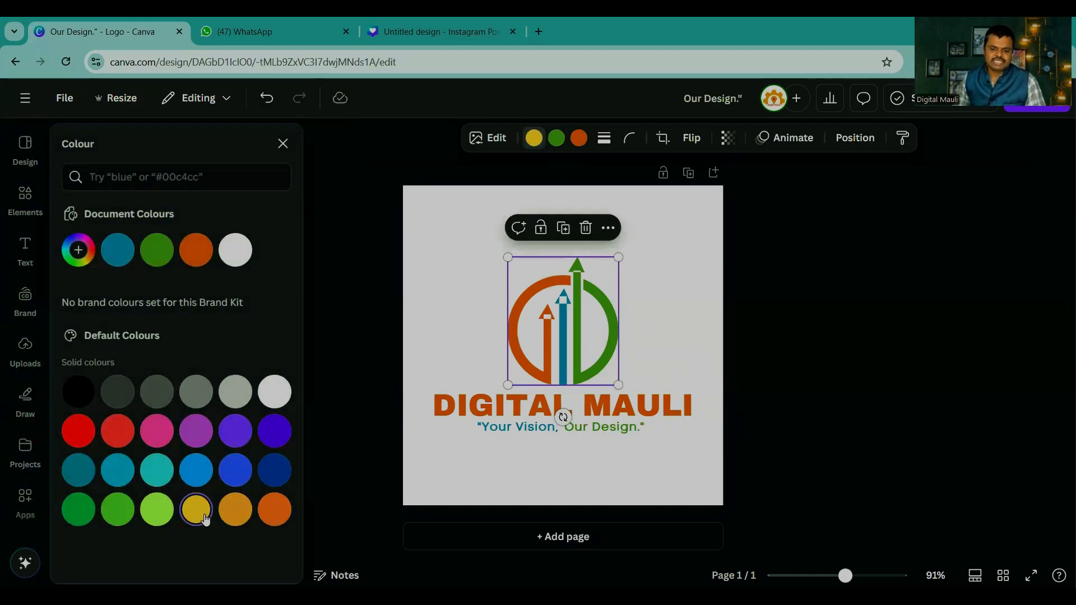
left_click(557, 138)
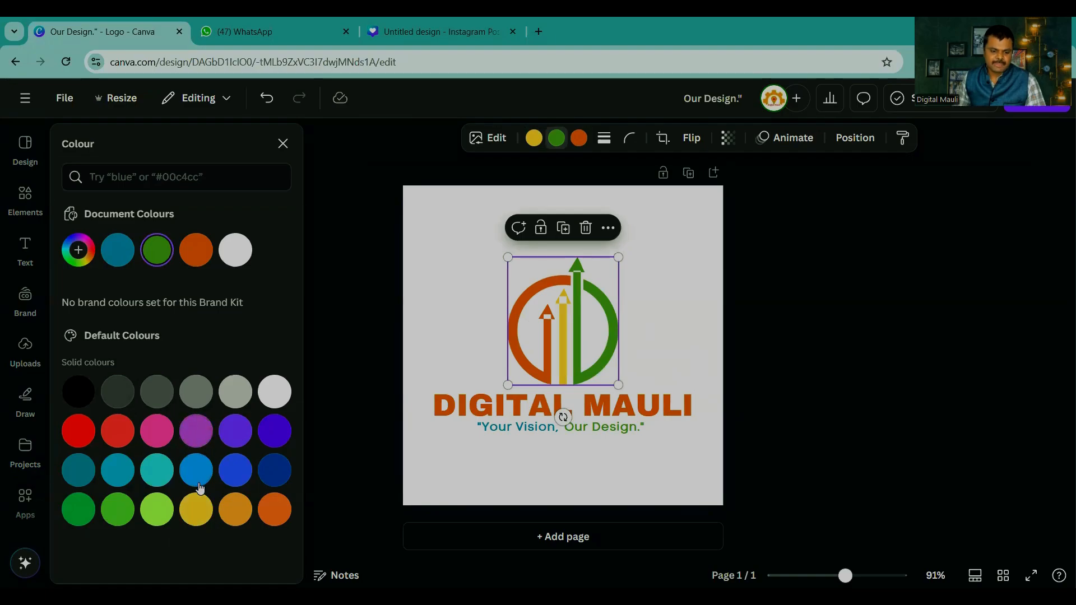
left_click(84, 437)
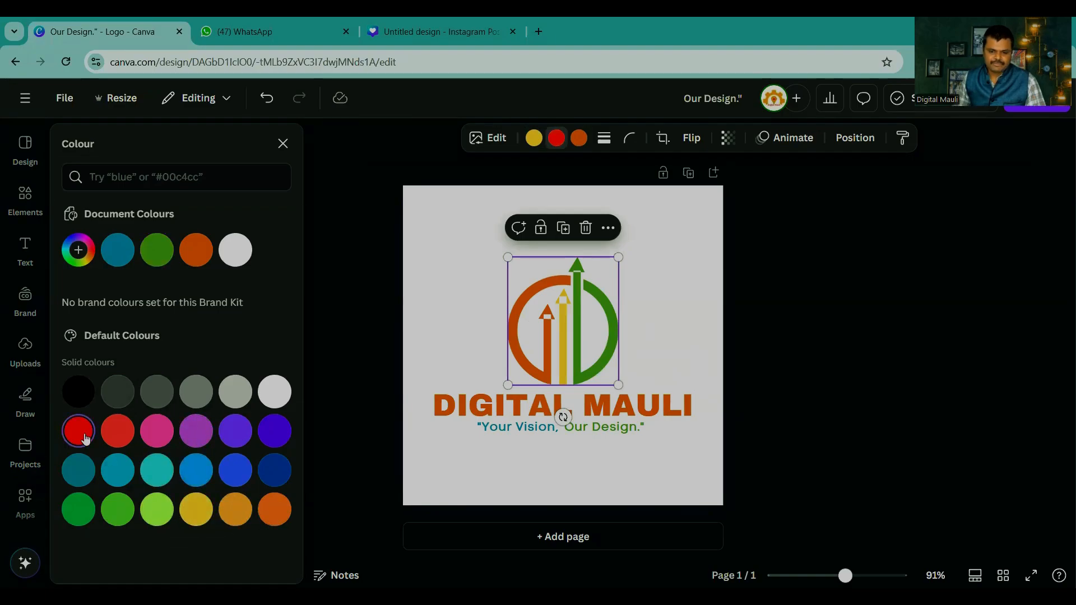
left_click(579, 139)
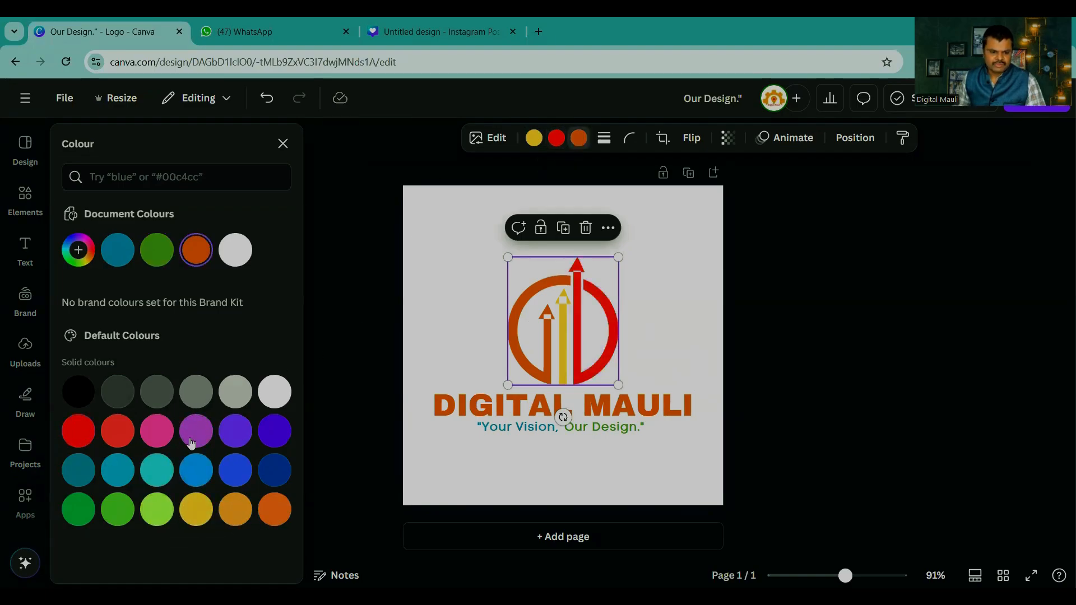
left_click(78, 510)
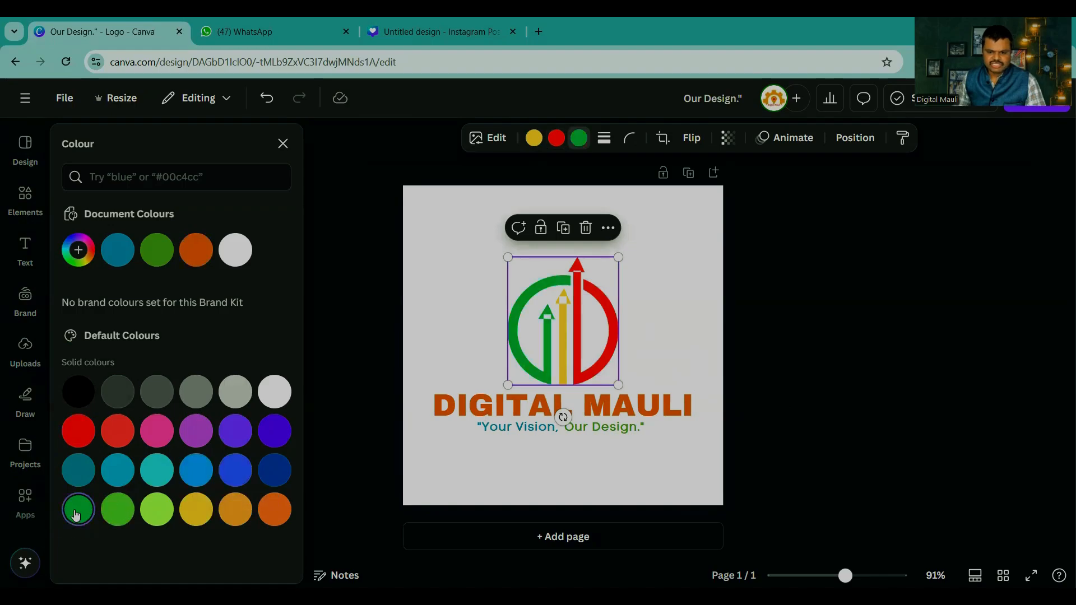
left_click(898, 390)
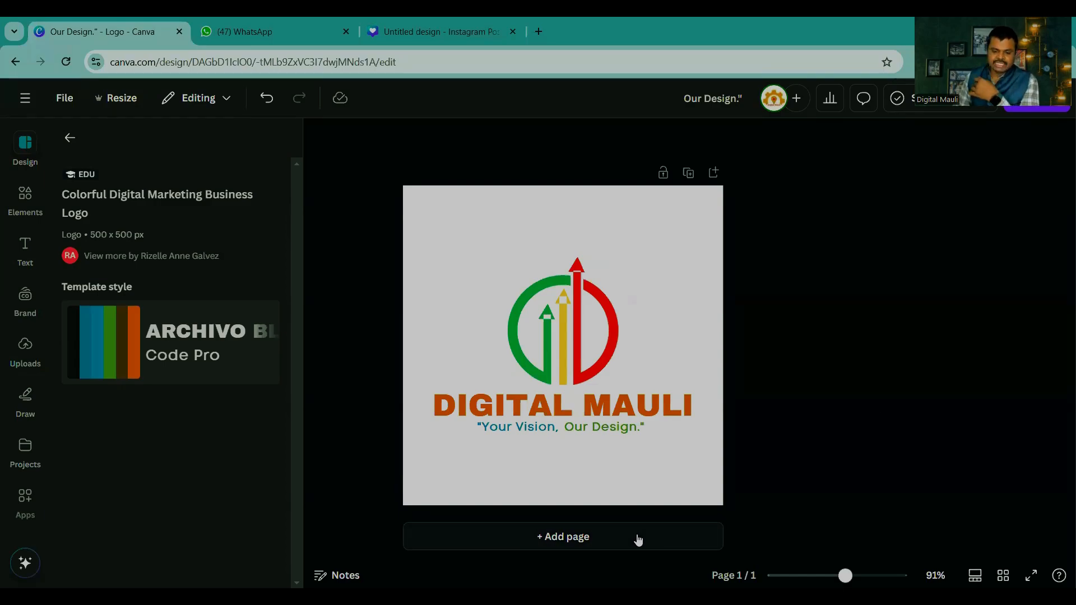
Step: Add a second blank page and search the logo templates for food
left_click(555, 536)
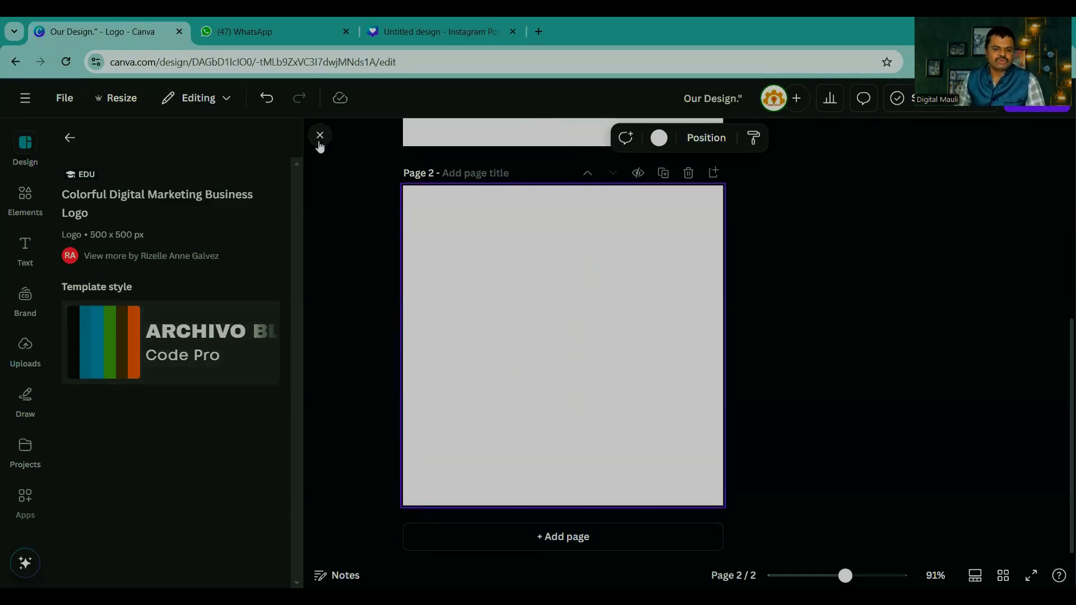
left_click(320, 135)
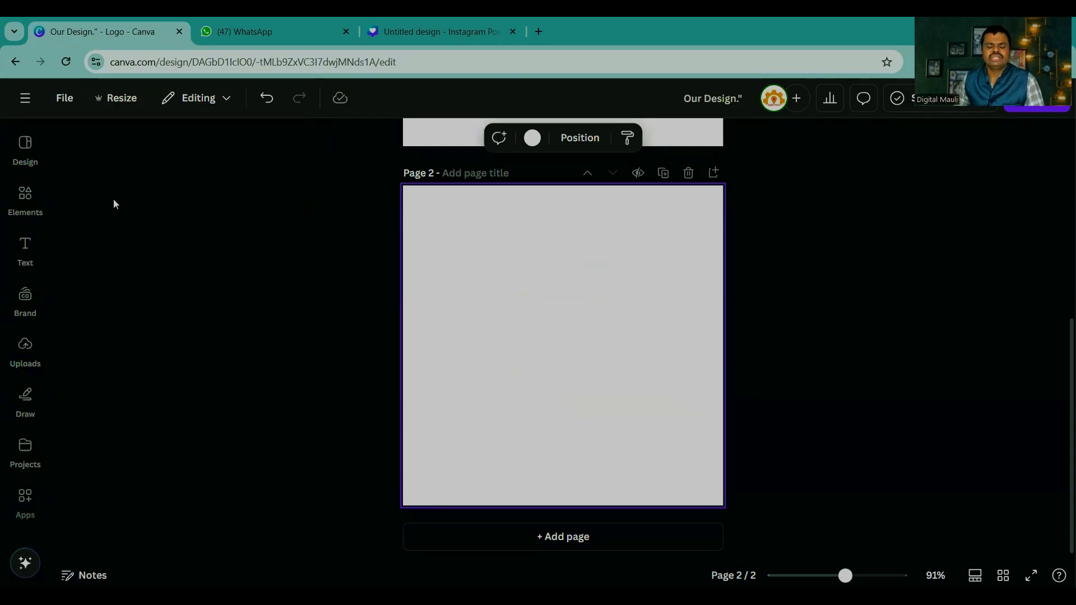
left_click(26, 147)
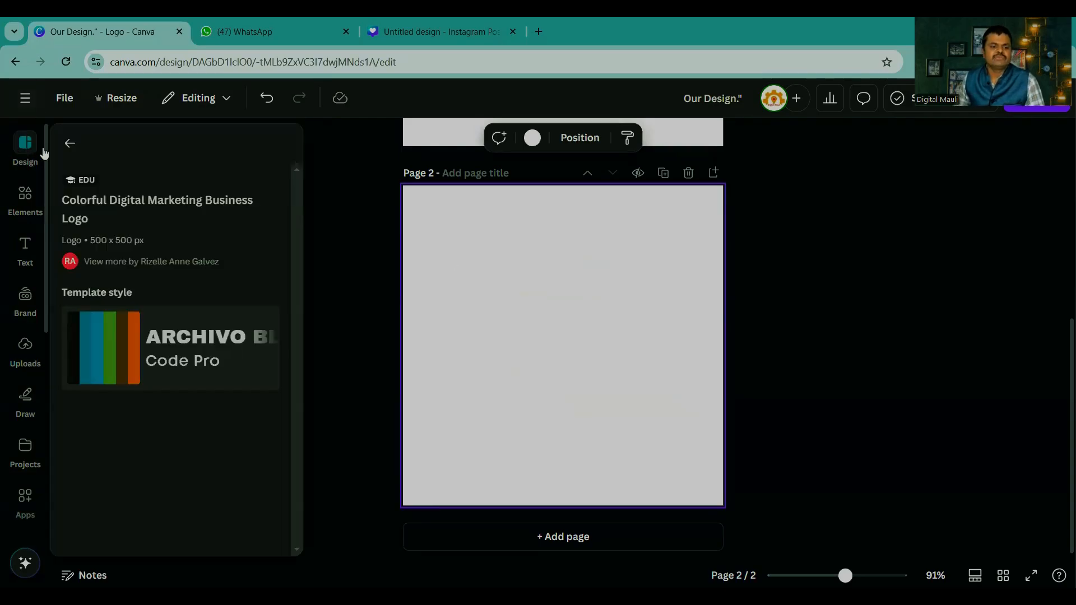
left_click(70, 143)
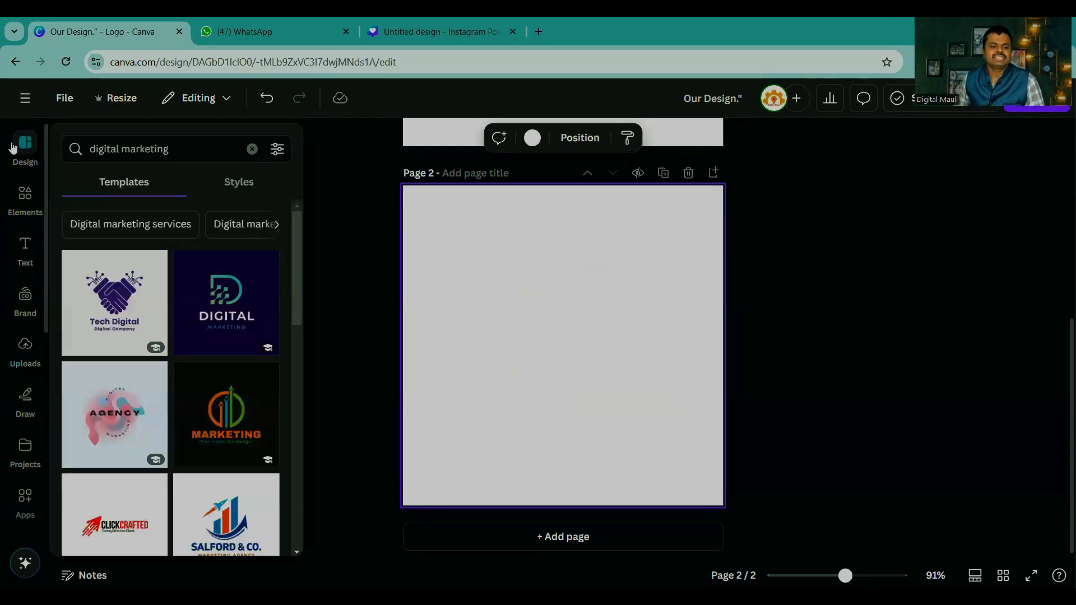
left_click(180, 141)
type("food")
key("Return")
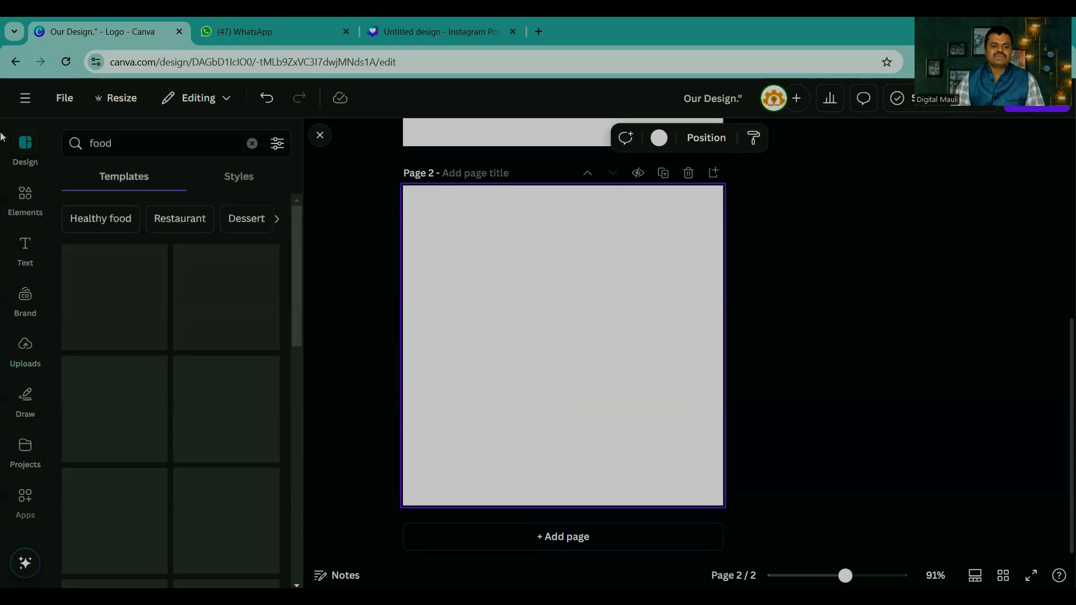
Step: Apply the Red and Yellow Fried Chicken Food Logo template to page 2 and move all its elements off the page
scroll(168, 387, "down", 5)
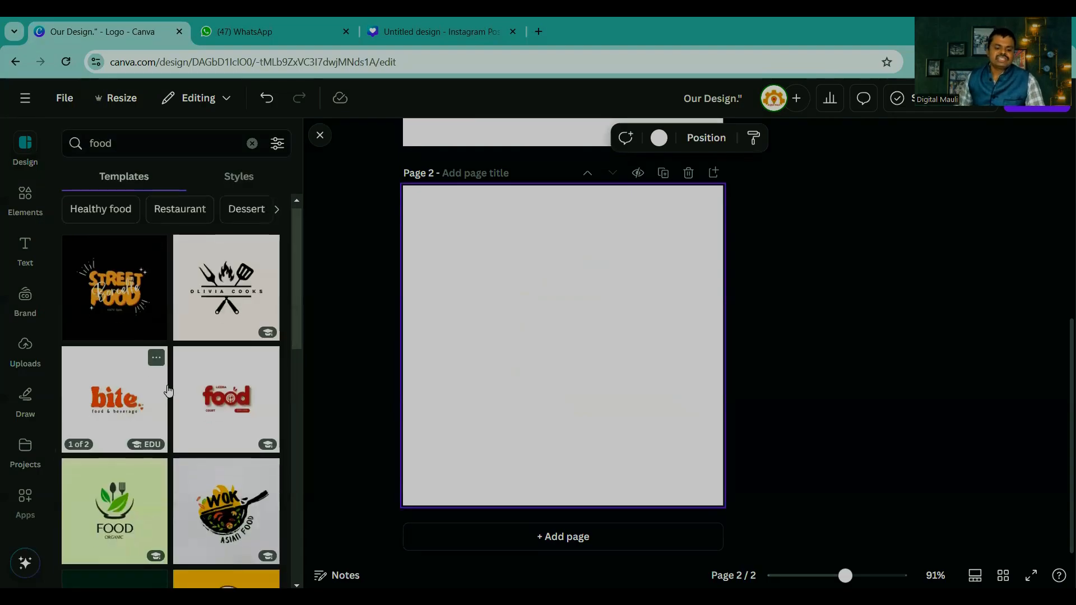
scroll(168, 391, "down", 8)
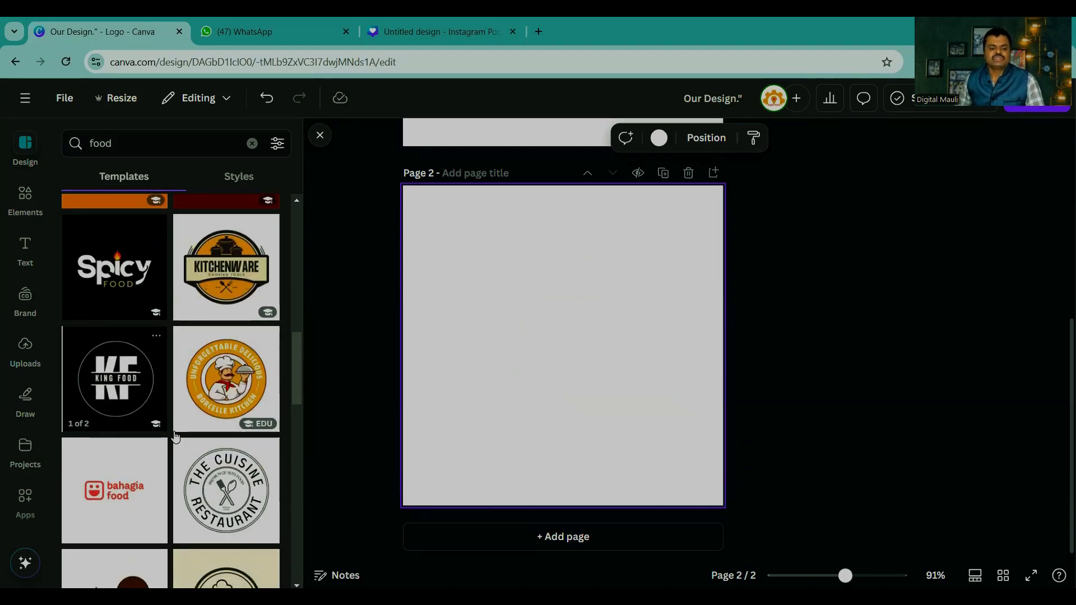
scroll(175, 436, "down", 8)
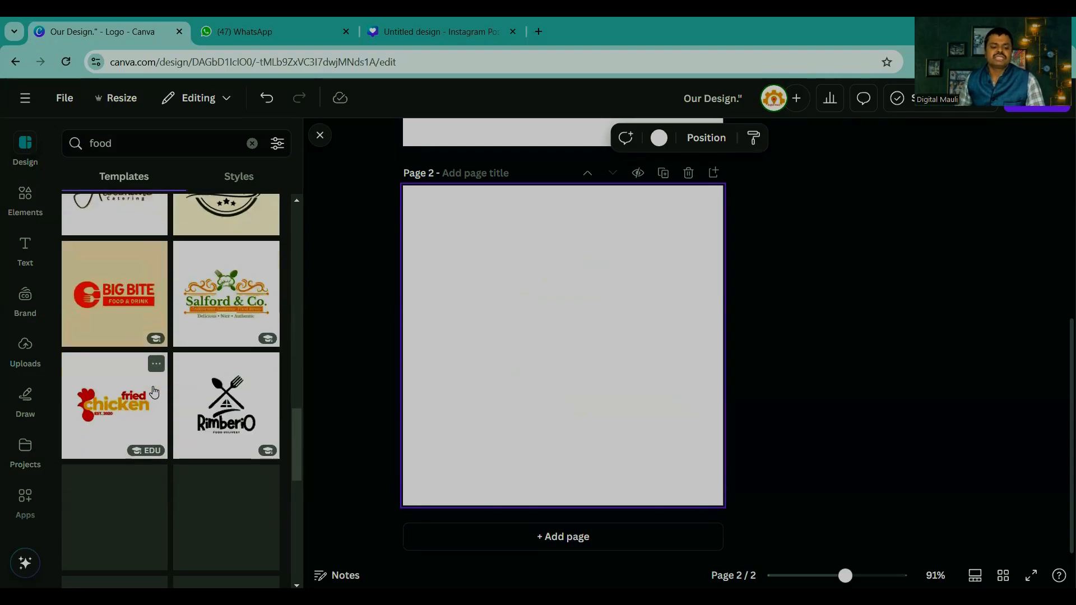
left_click(116, 400)
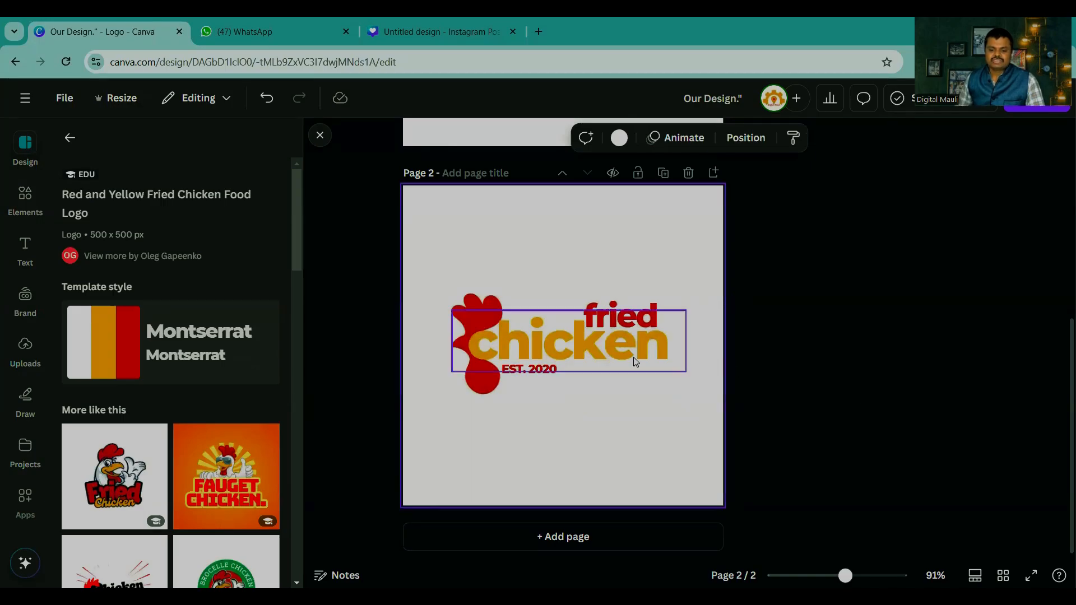
left_click_drag(843, 429, 482, 284)
left_click_drag(533, 336, 1043, 337)
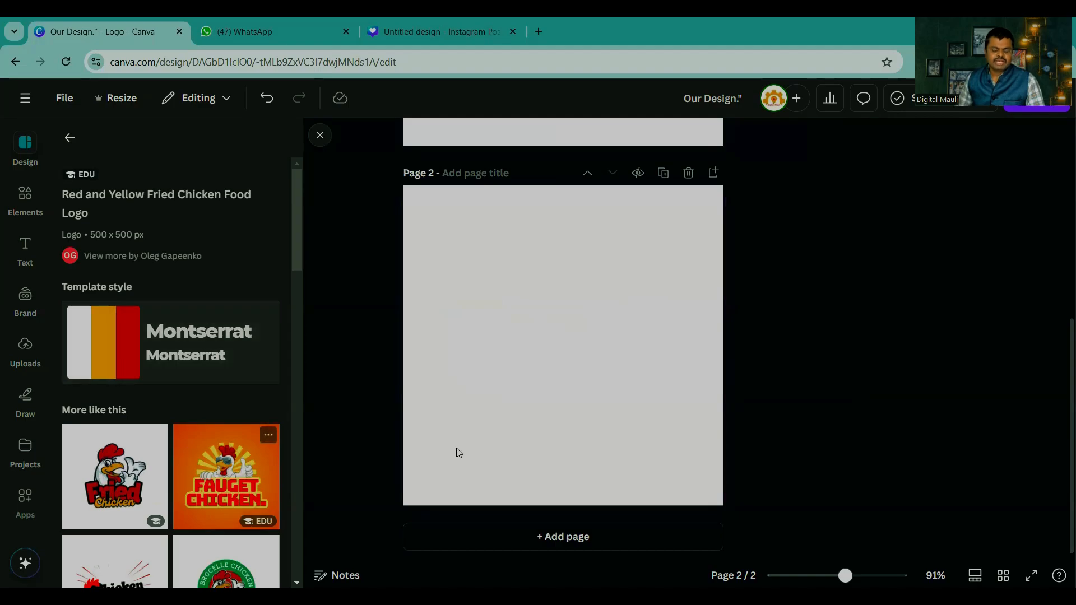
Step: Browse the similar chicken logos and the food template results, and apply the Abstract Chef Cooking Restaurant Free Logo template to page 2
scroll(191, 453, "down", 10)
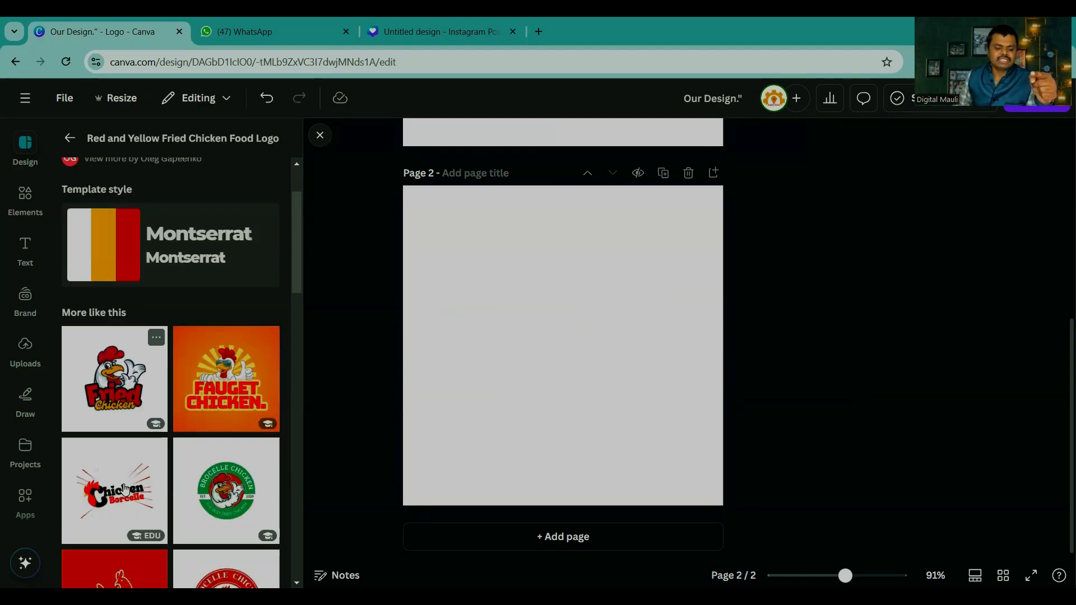
scroll(162, 342, "down", 8)
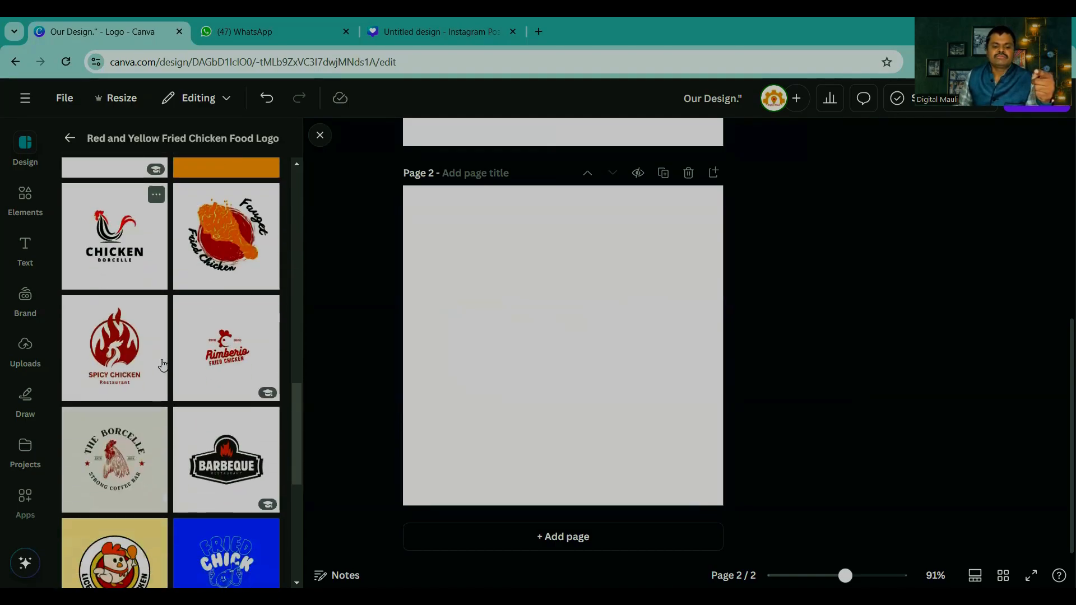
scroll(162, 366, "up", 10)
scroll(162, 366, "up", 15)
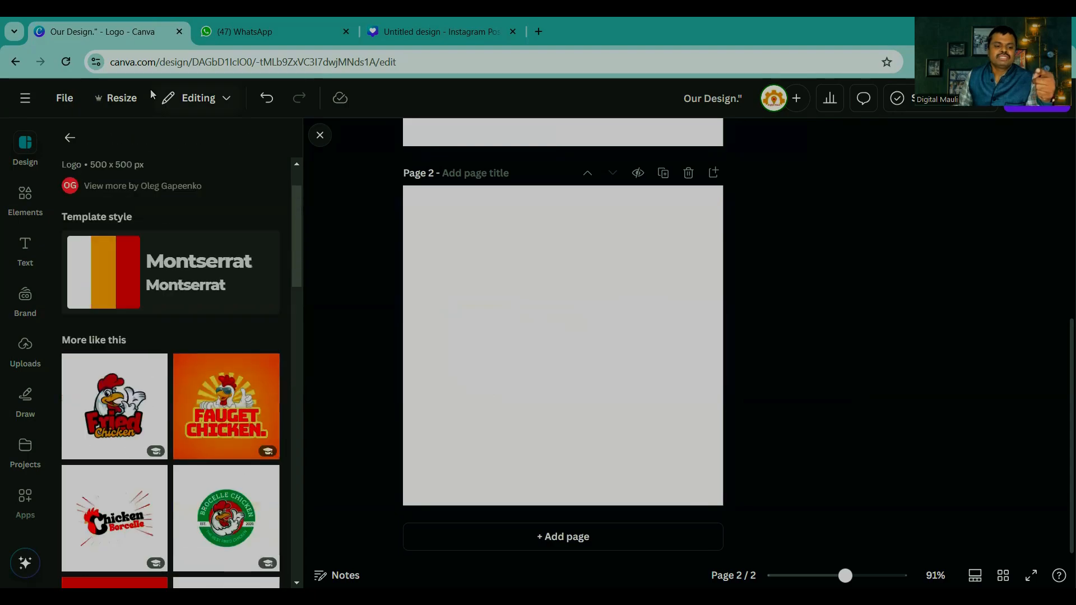
left_click(70, 138)
scroll(108, 413, "down", 4)
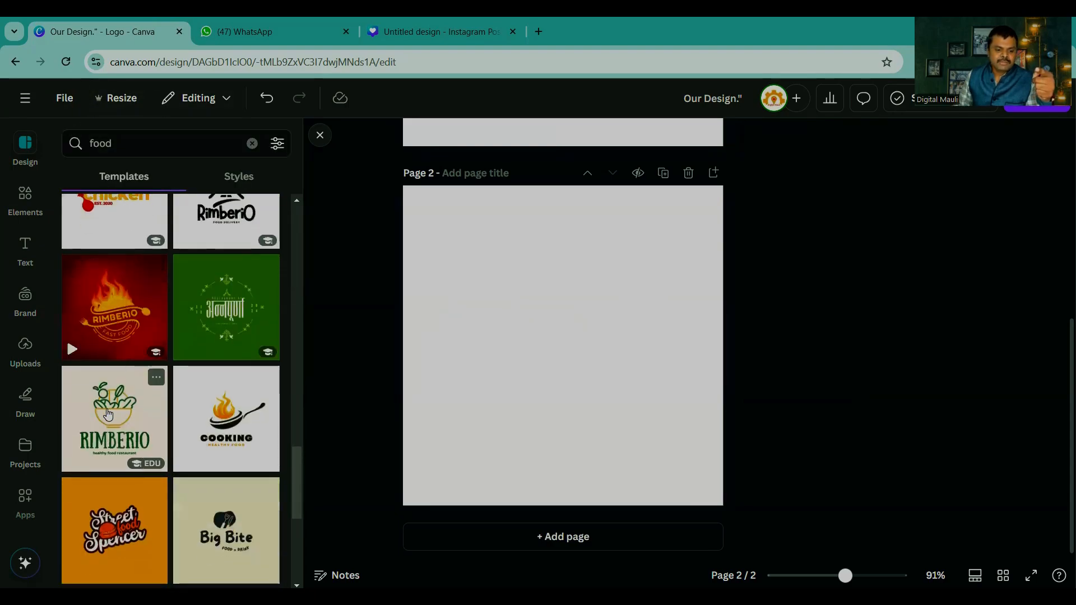
scroll(108, 414, "down", 4)
scroll(216, 361, "down", 2)
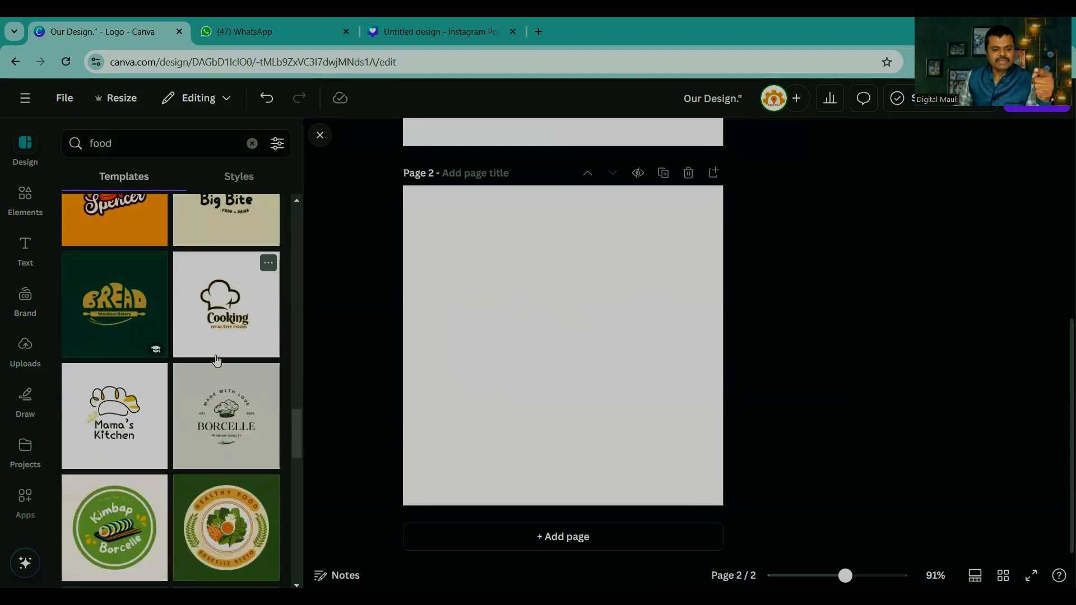
scroll(219, 351, "down", 5)
scroll(220, 341, "down", 3)
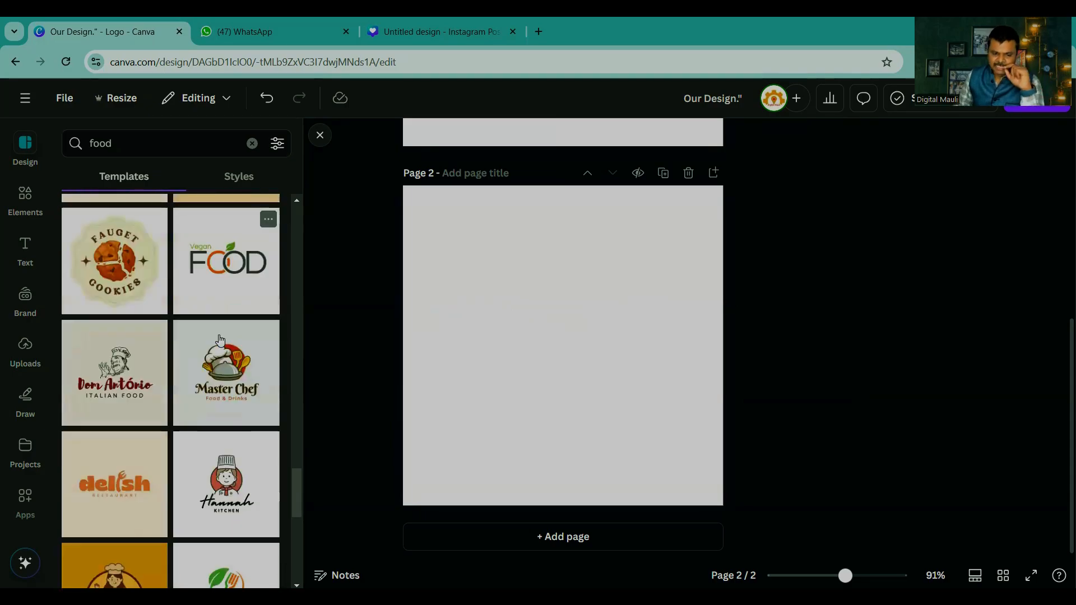
left_click(239, 385)
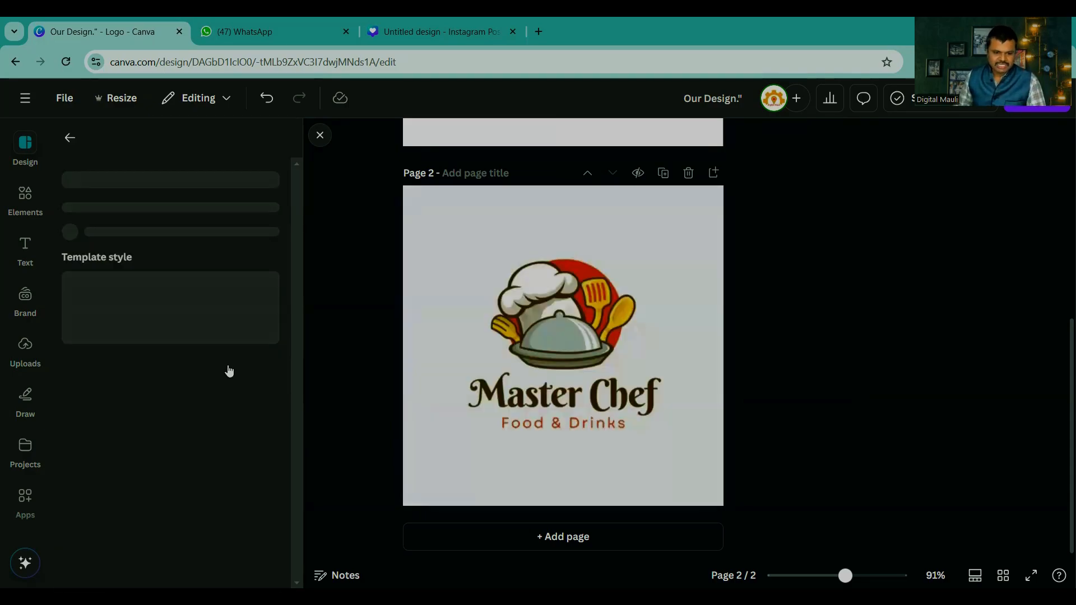
Step: Inspect the editing options of the Master Chef heading and the chef illustration on page 2, leaving both deselected
left_click(555, 395)
left_click(555, 396)
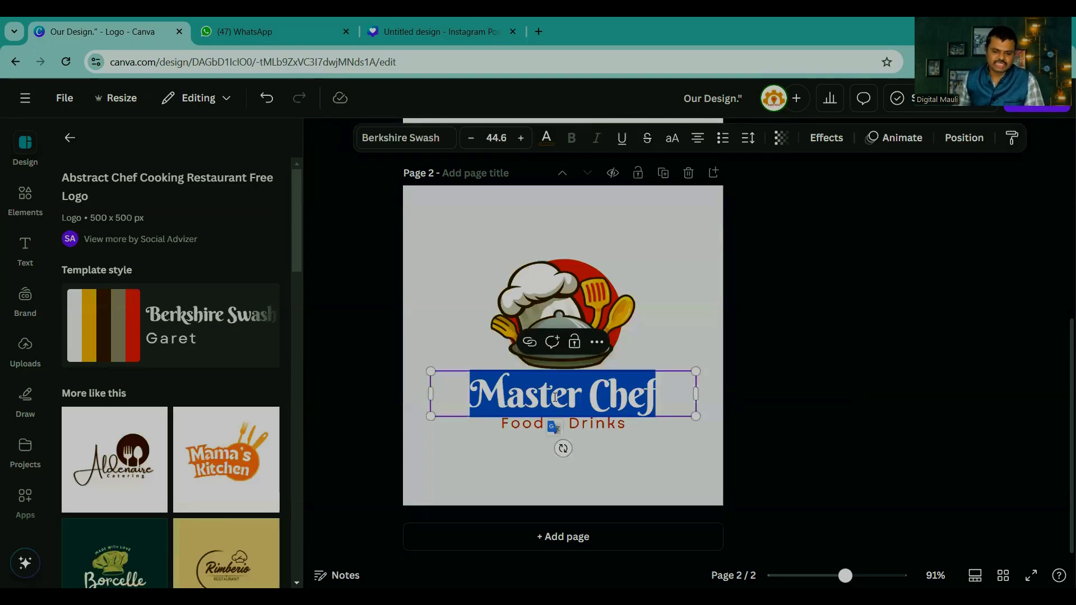
left_click(784, 371)
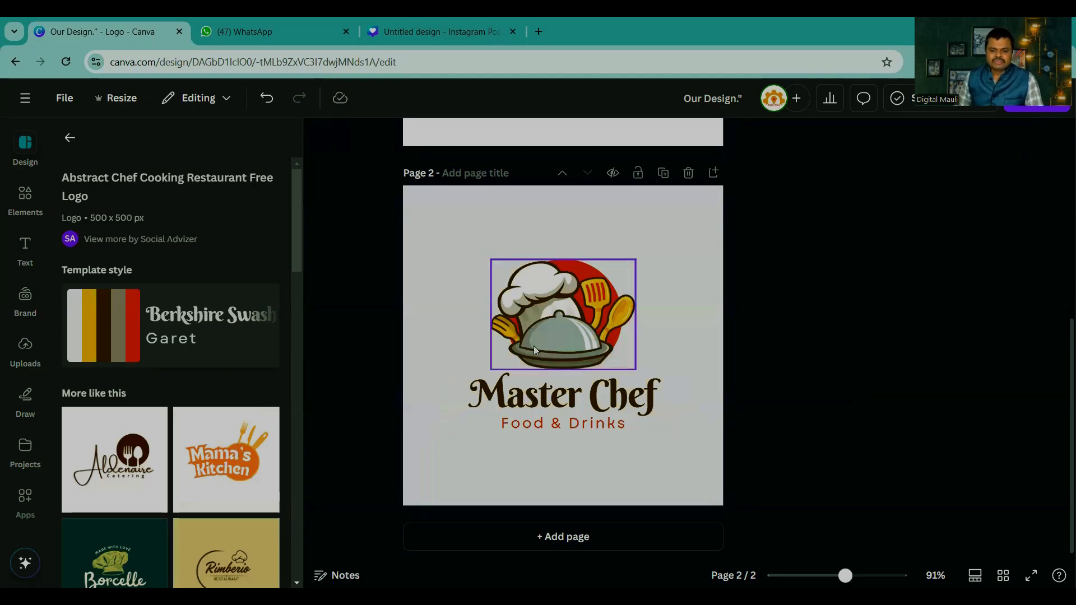
left_click(554, 318)
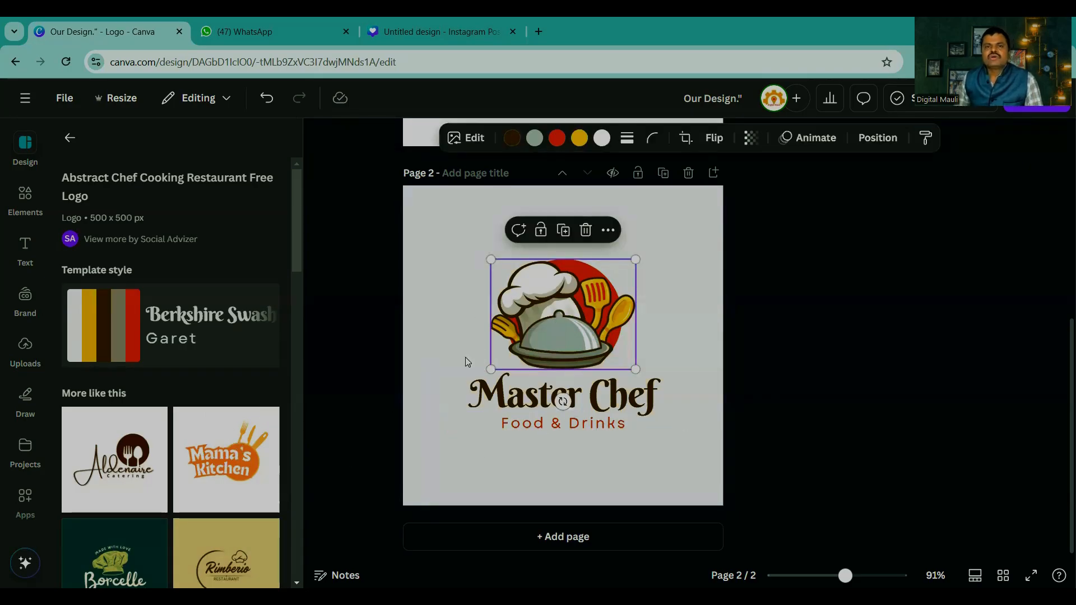
left_click(808, 332)
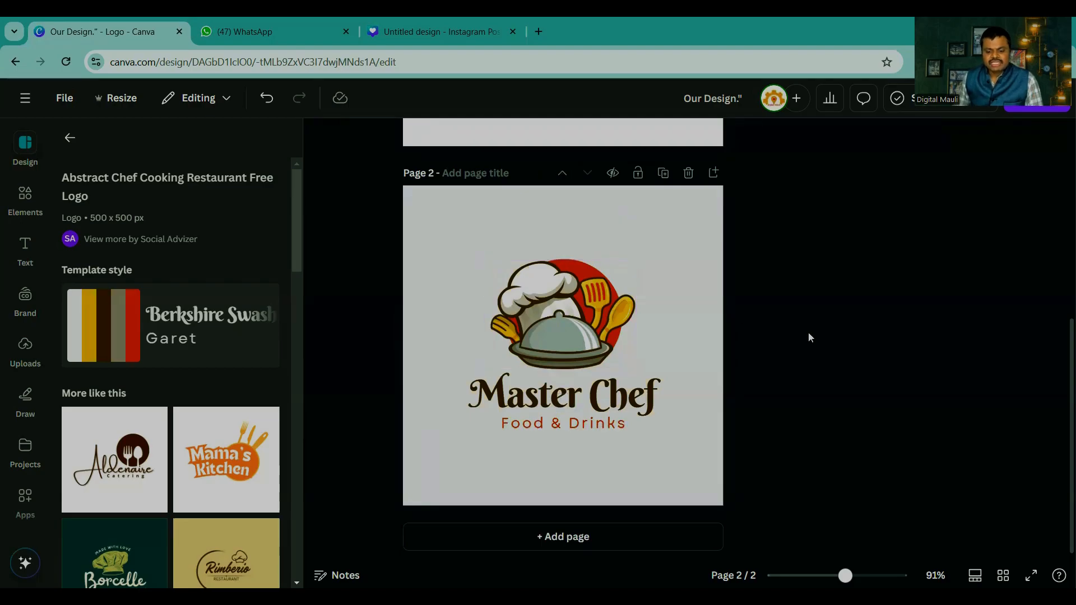
Step: Add a third blank page and search the logo templates for news
left_click(579, 538)
left_click(856, 358)
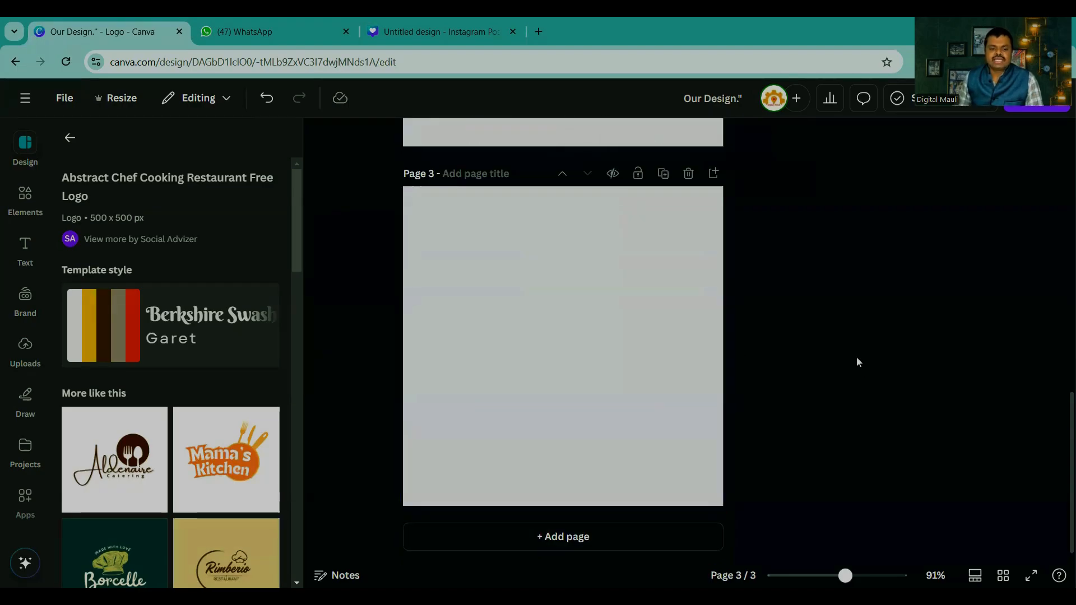
left_click(69, 137)
left_click(66, 140)
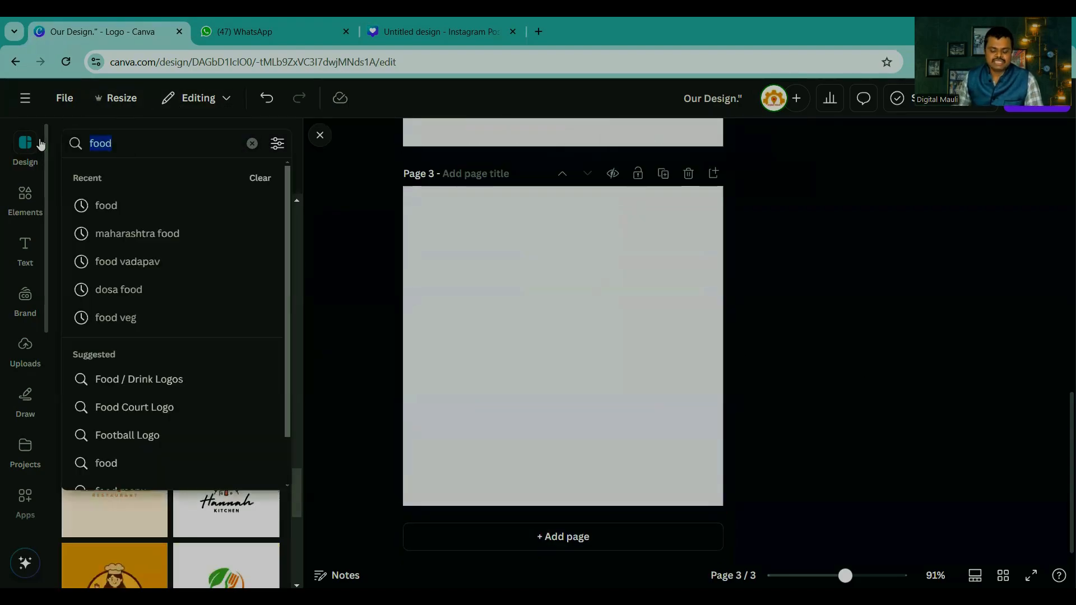
type("news")
key("Return")
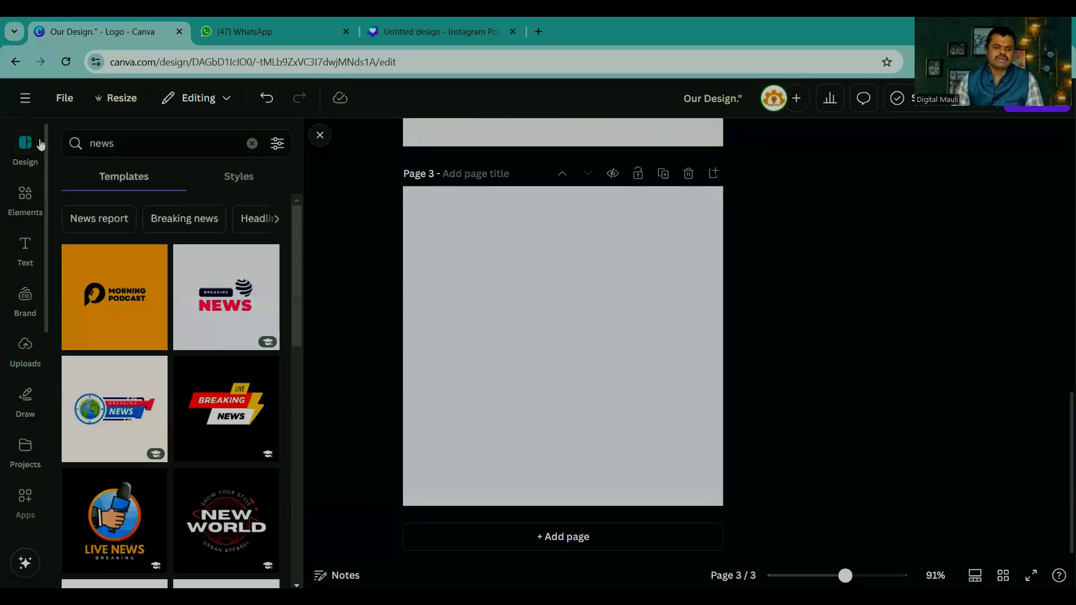
Step: Apply the Colorful Live News Free Logo template to page 3 and inspect the editing options of its LIVE text and microphone graphic
scroll(183, 380, "down", 6)
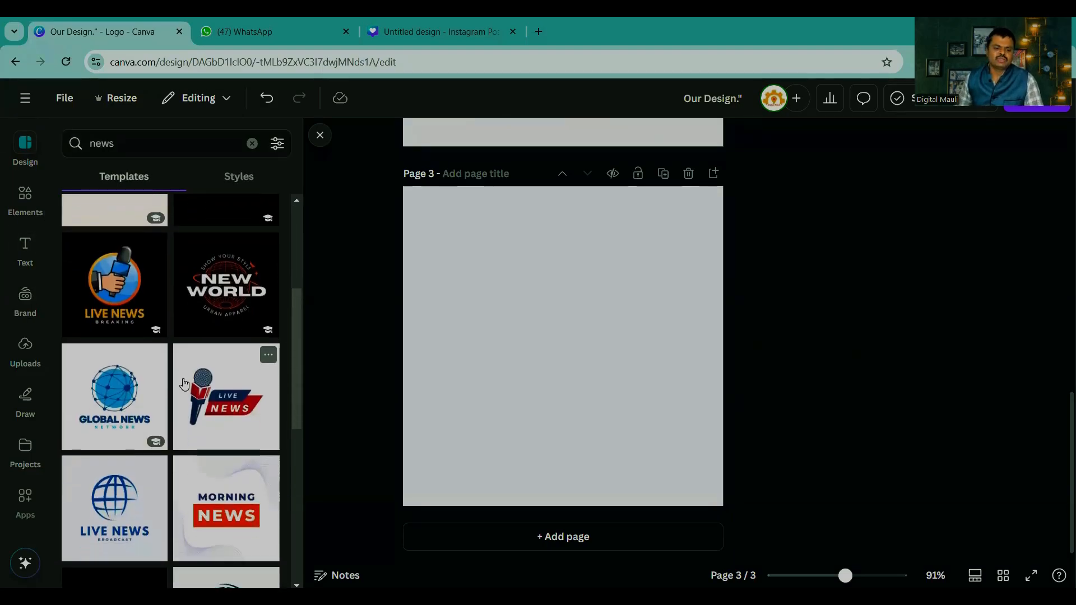
scroll(185, 382, "up", 1)
left_click(202, 314)
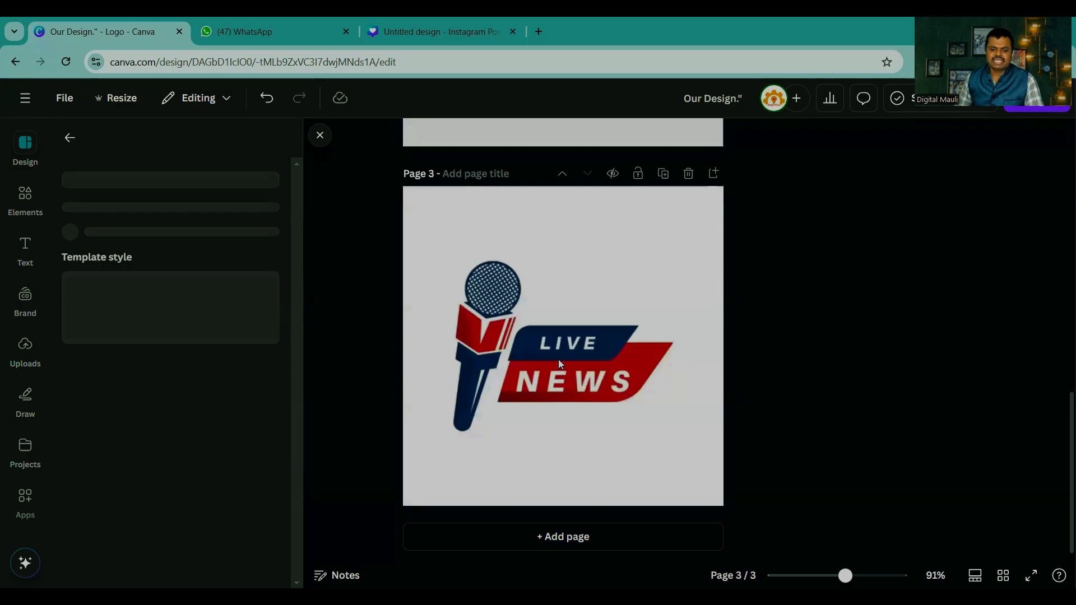
left_click(566, 343)
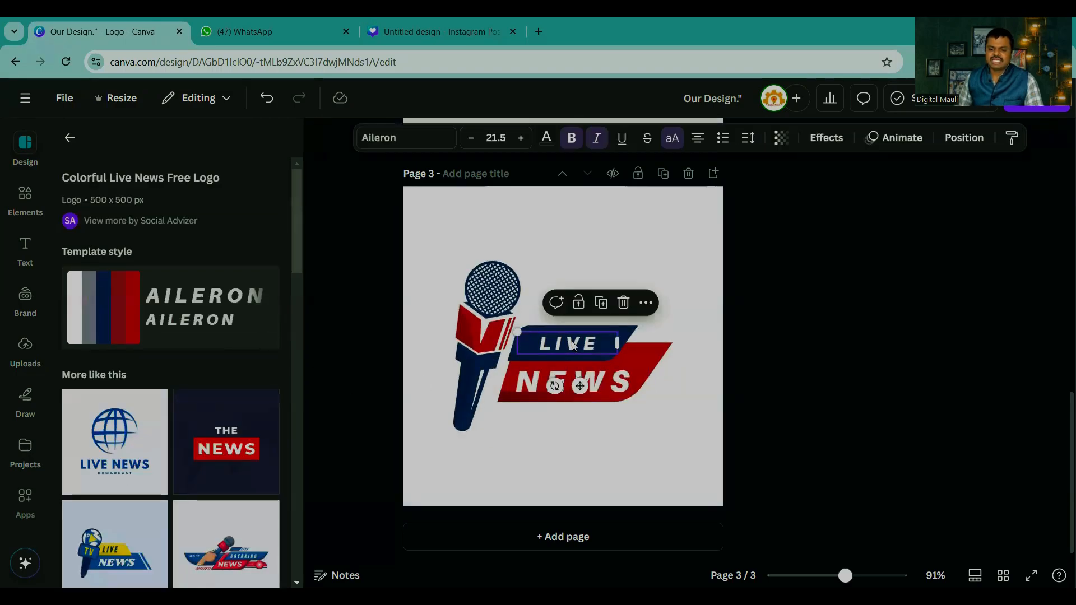
left_click(777, 362)
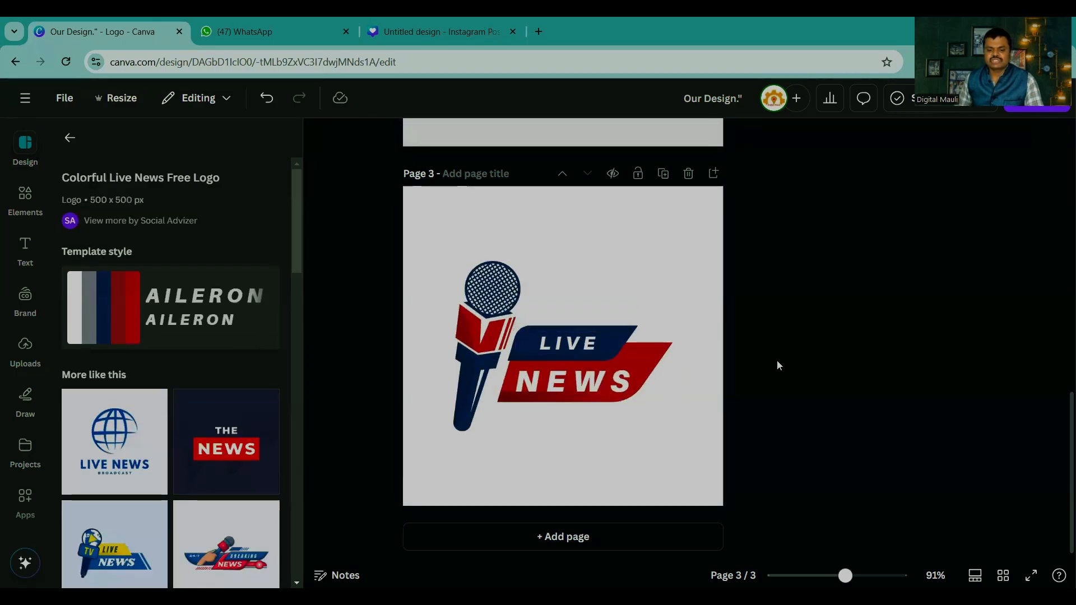
left_click(667, 354)
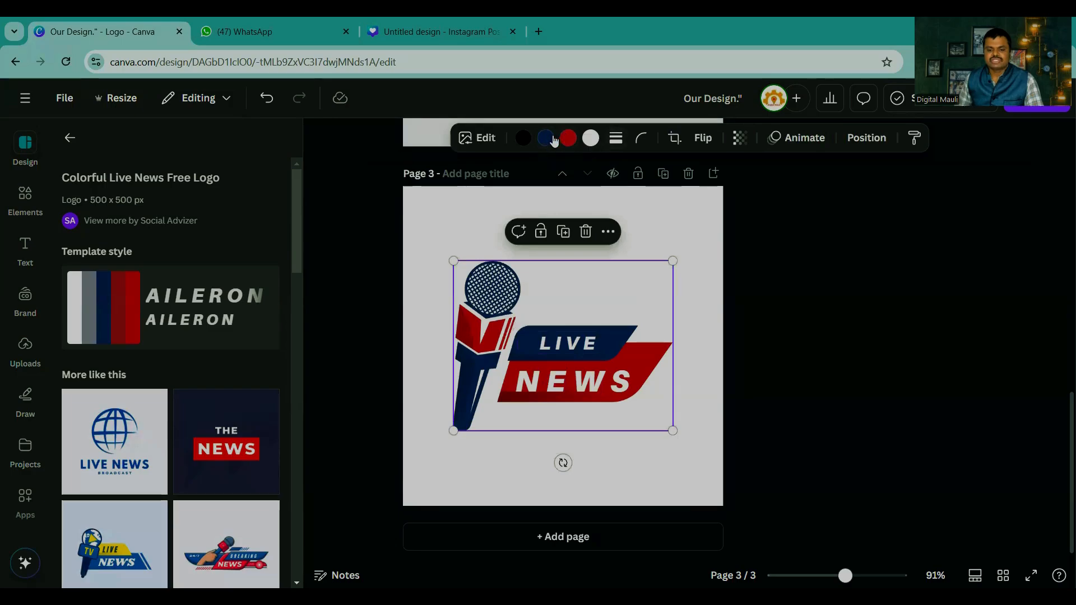
Step: Add a fourth page and apply the Red and Yellow Live Breaking News Logo template from the similar news logos
scroll(154, 408, "down", 10)
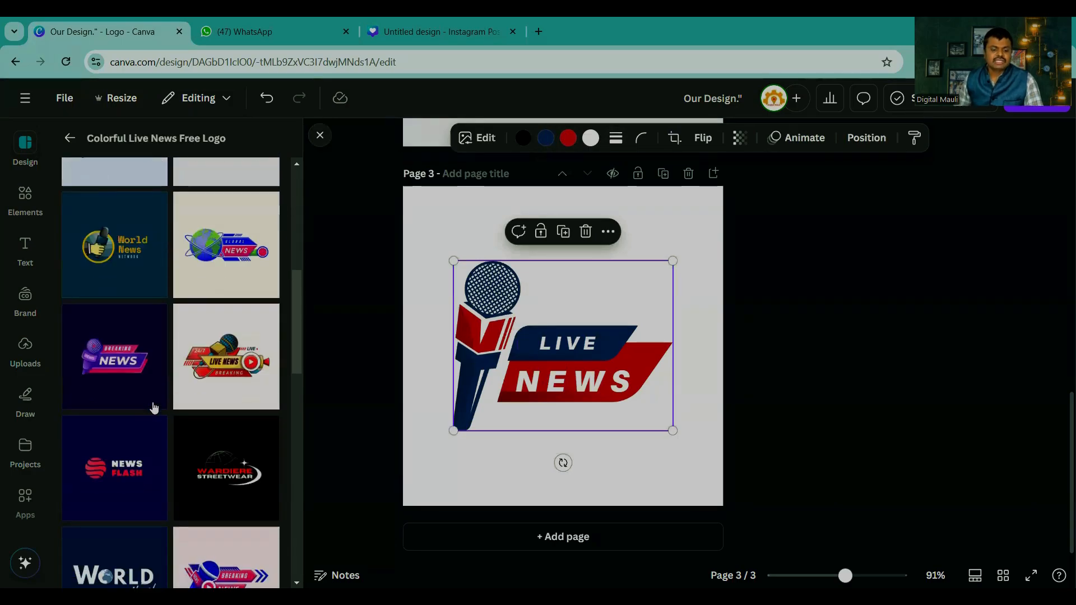
left_click(563, 537)
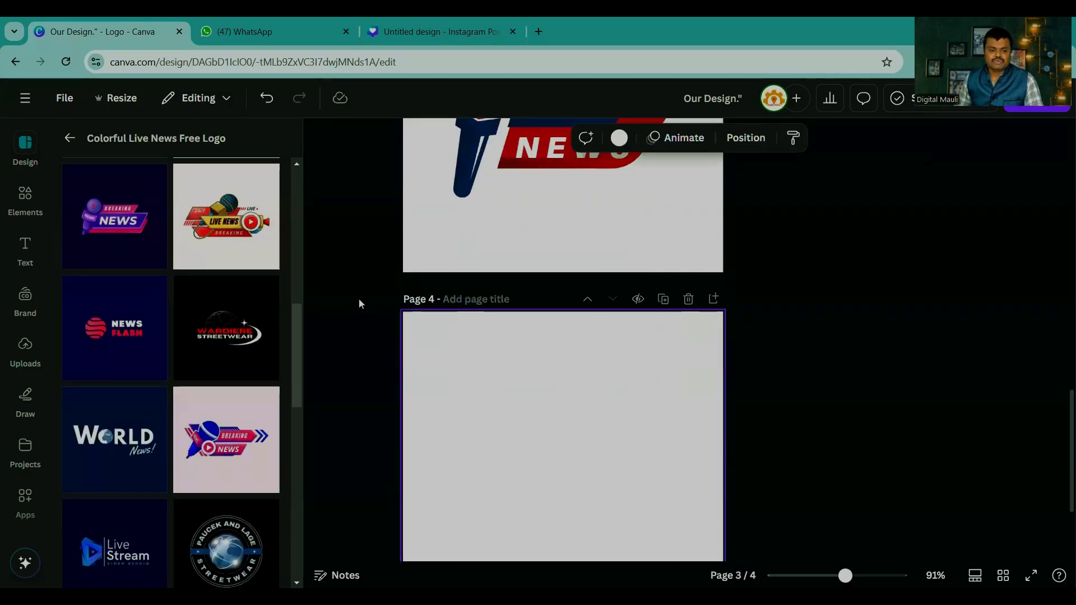
left_click(226, 218)
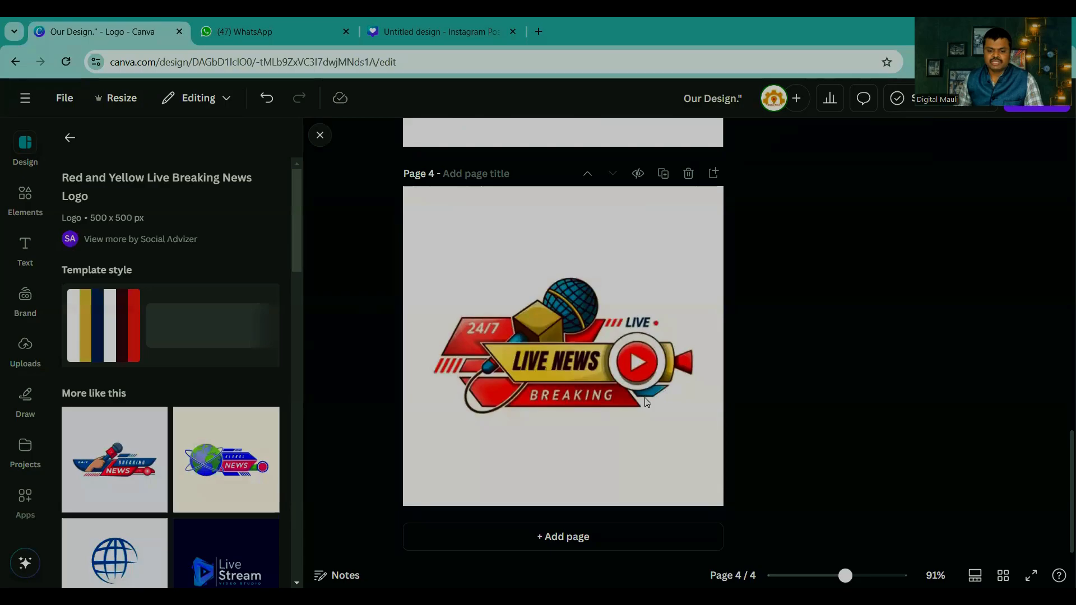
left_click(887, 367)
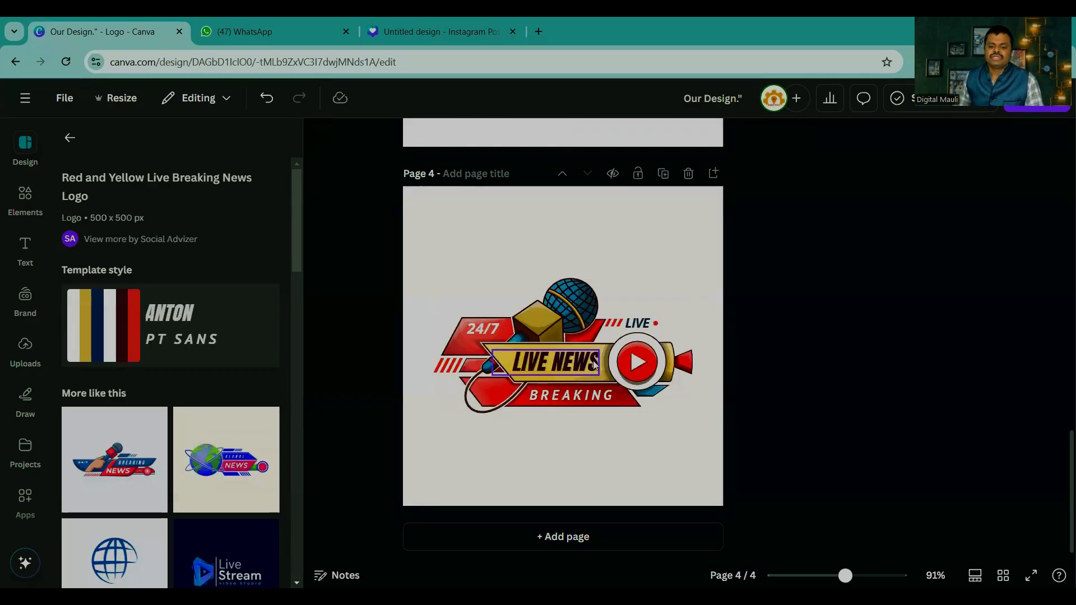
Step: Remove the LIVE NEWS, 24/7 and BREAKING texts from the logo on page 4, leaving the graphic in place
left_click(557, 369)
left_click_drag(557, 369, 846, 365)
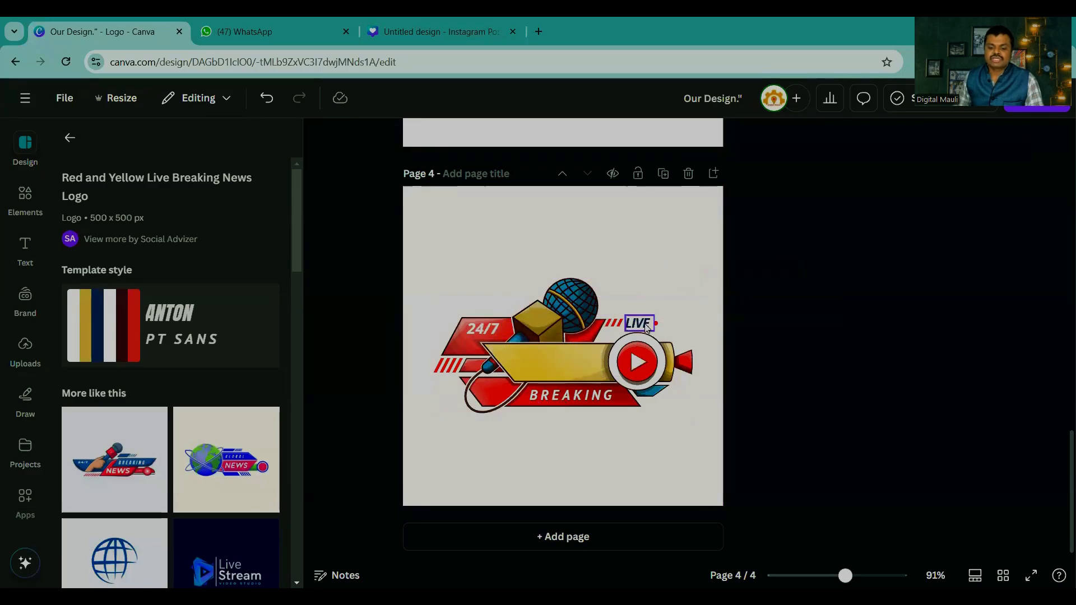
left_click(639, 323)
left_click(482, 331)
key("Delete")
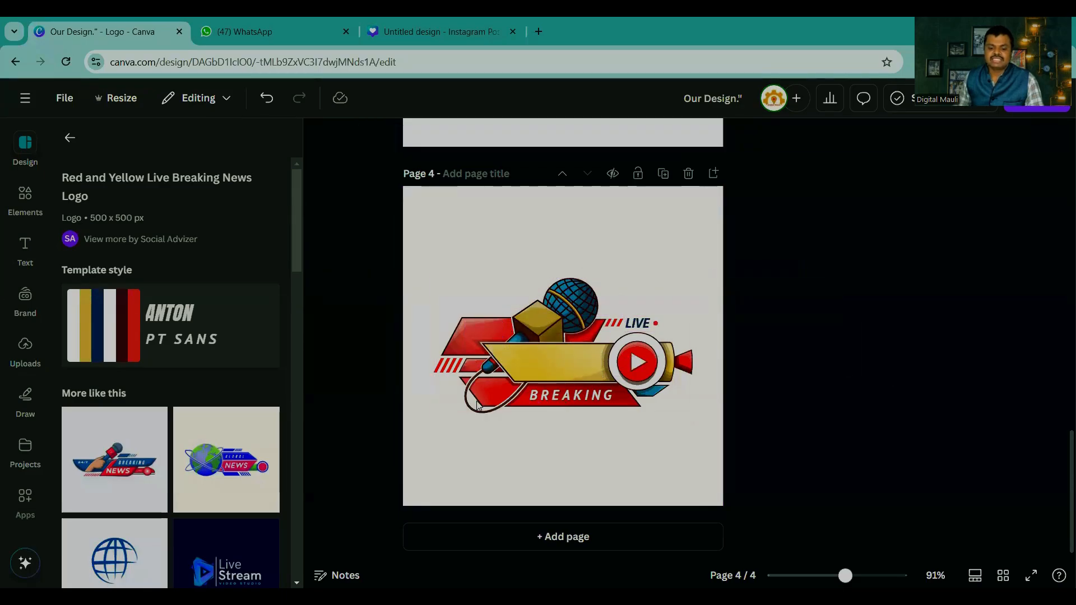
left_click_drag(568, 407, 824, 415)
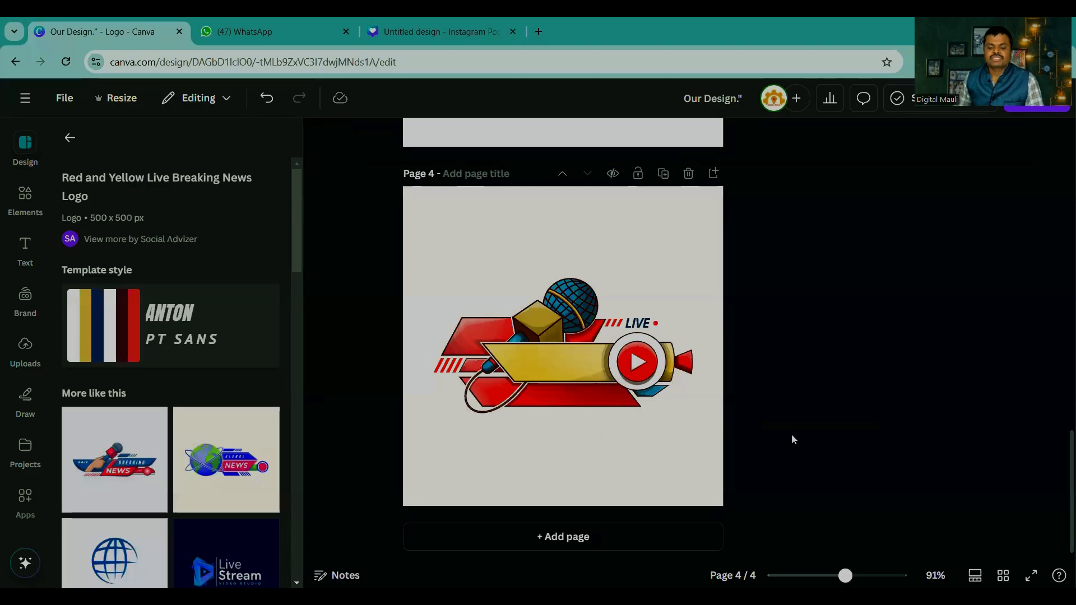
Step: Recolour the news graphic on page 4, changing its blue to golden yellow, its yellow to navy #1b3160 and its white to red
left_click(566, 359)
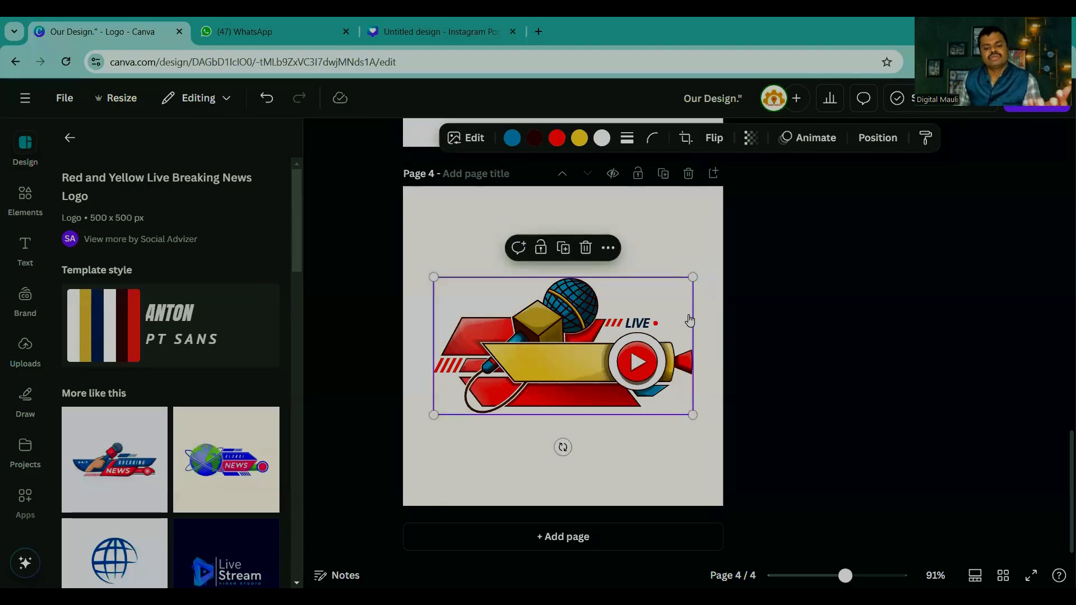
left_click(512, 139)
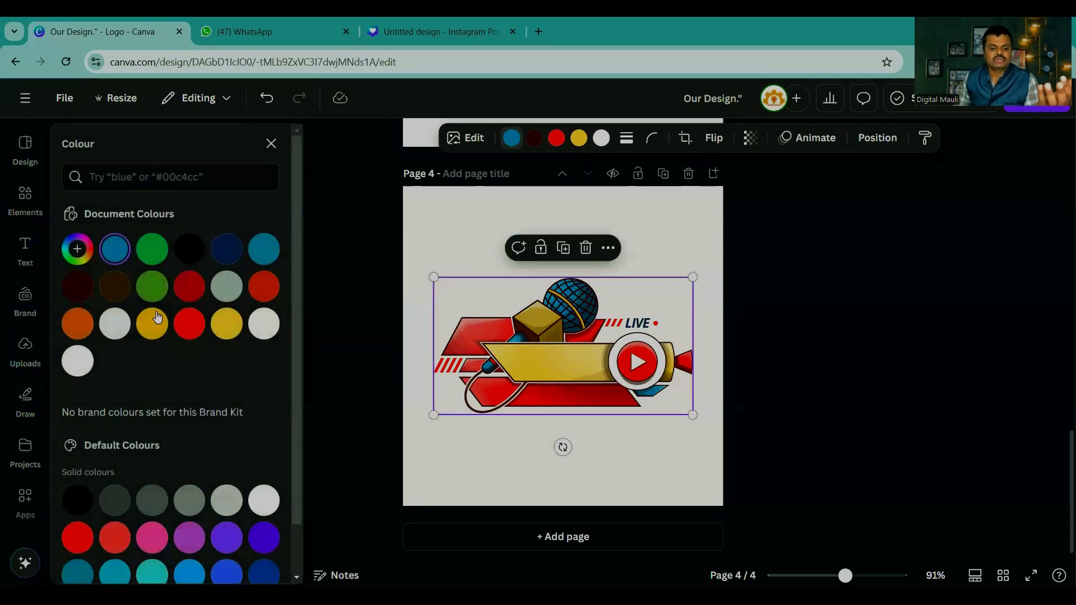
left_click(152, 324)
left_click(579, 138)
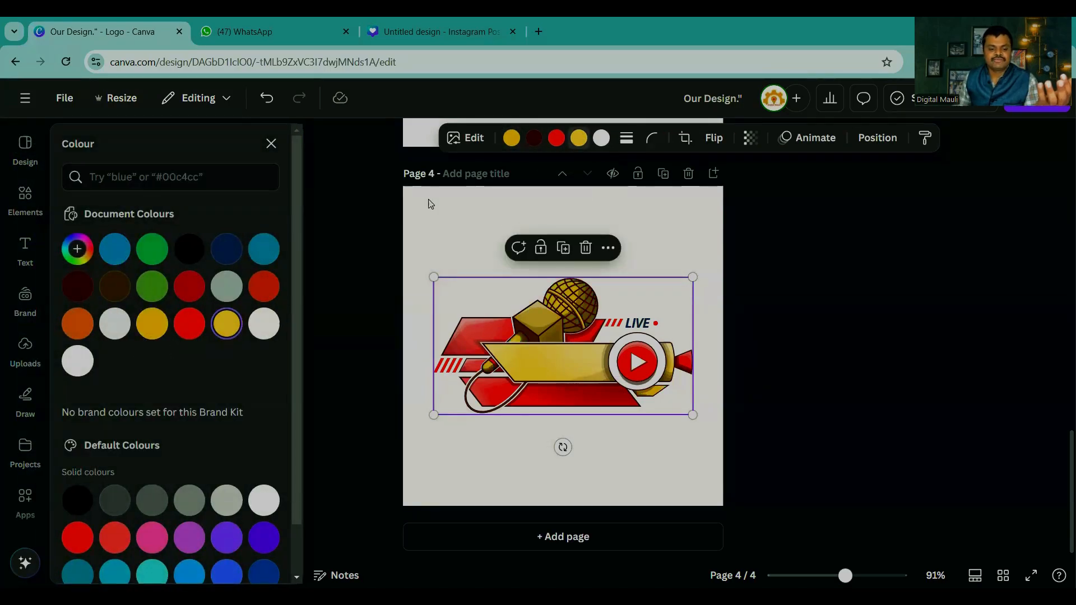
left_click(227, 248)
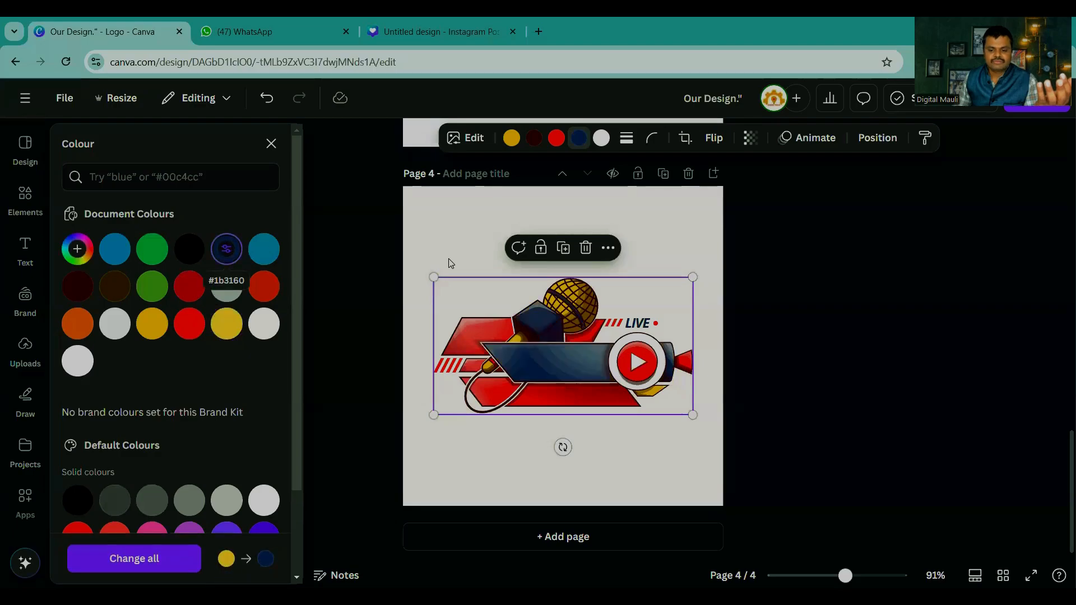
left_click(602, 142)
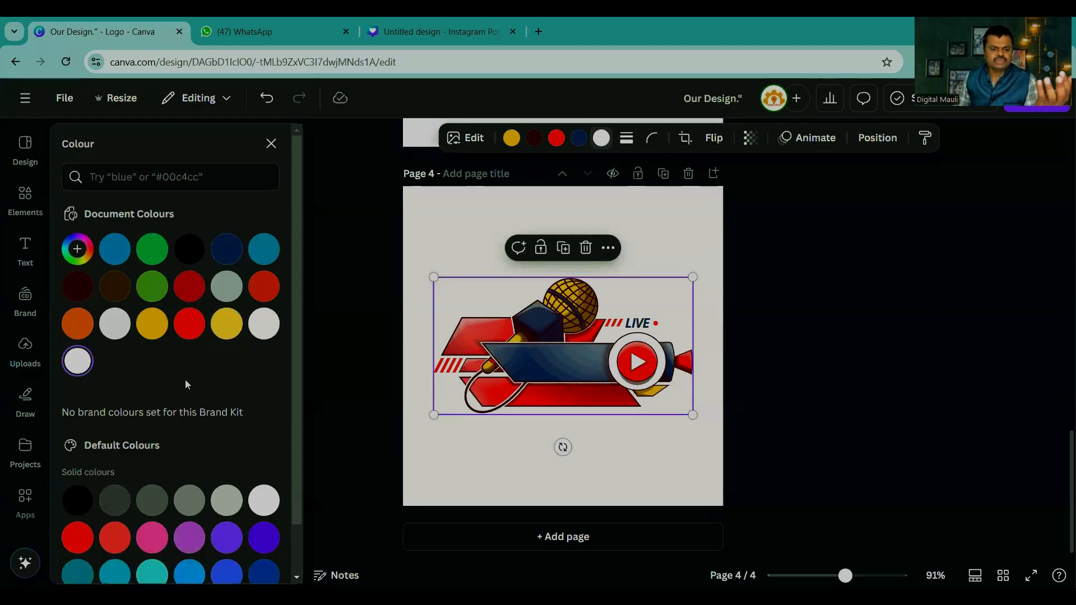
left_click(190, 324)
key("Escape")
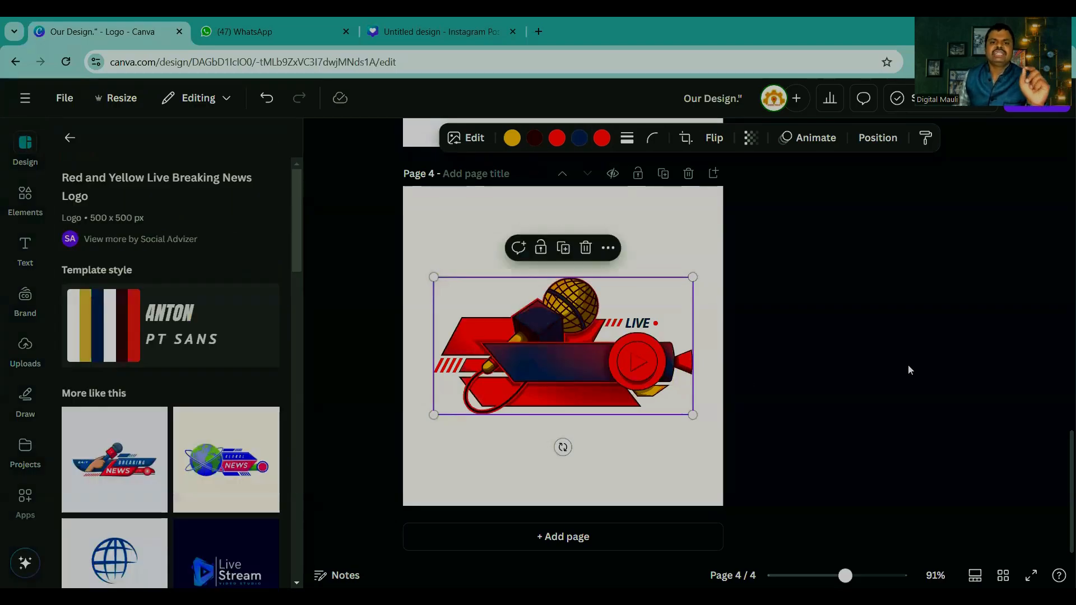
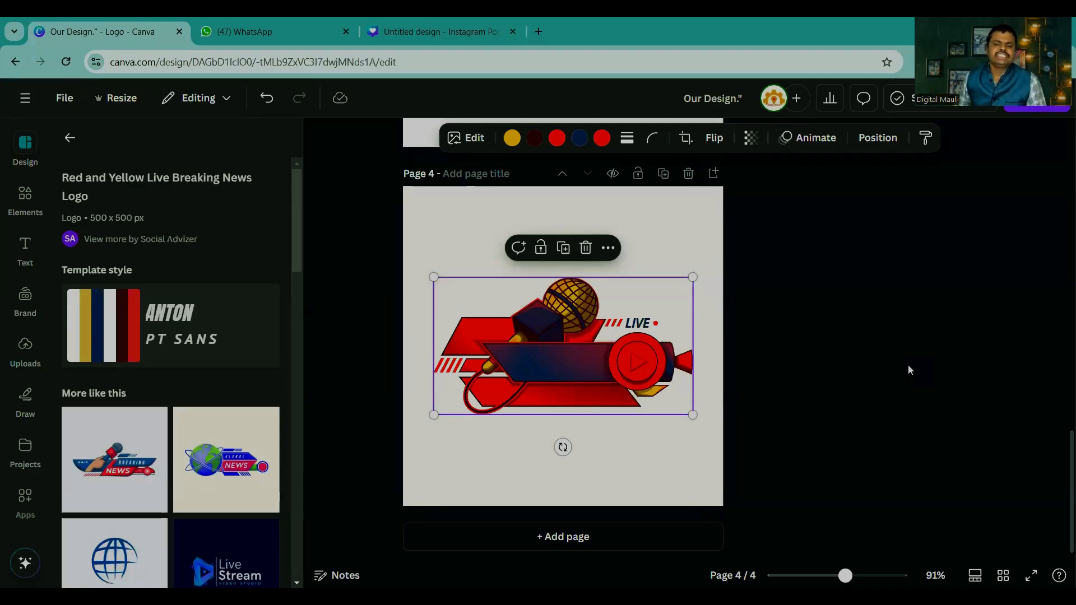
Step: Clear the news search from the logo templates and add a blank fifth page to the design
left_click(948, 409)
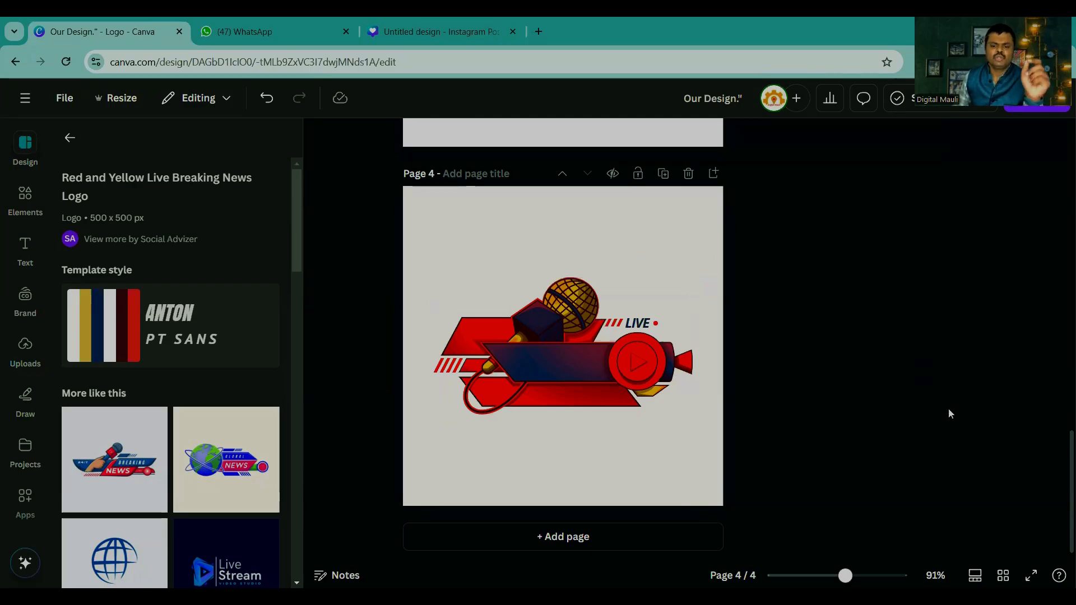
left_click(75, 139)
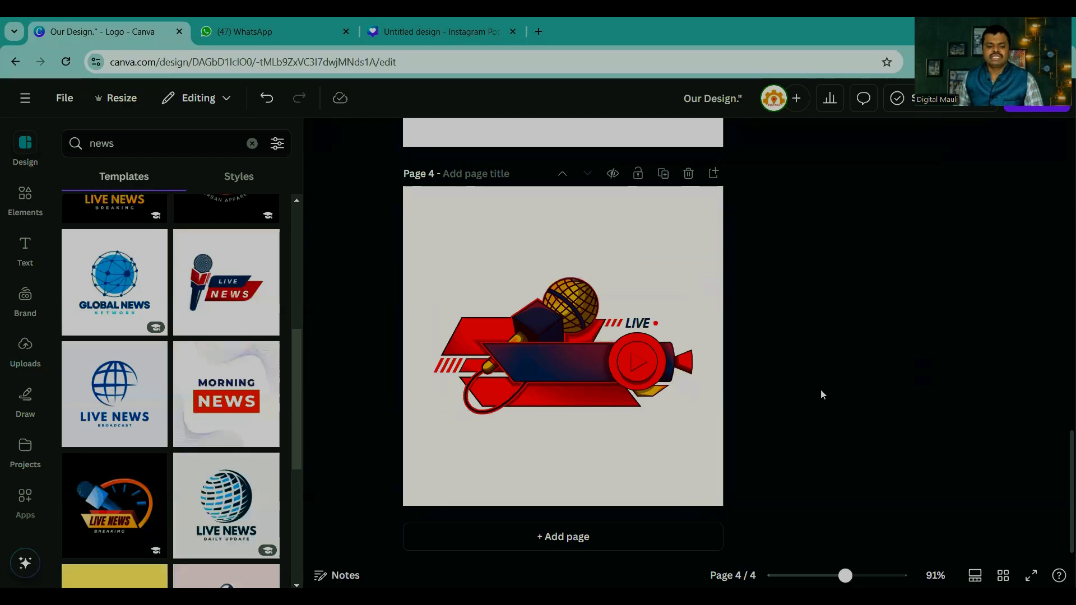
left_click(252, 142)
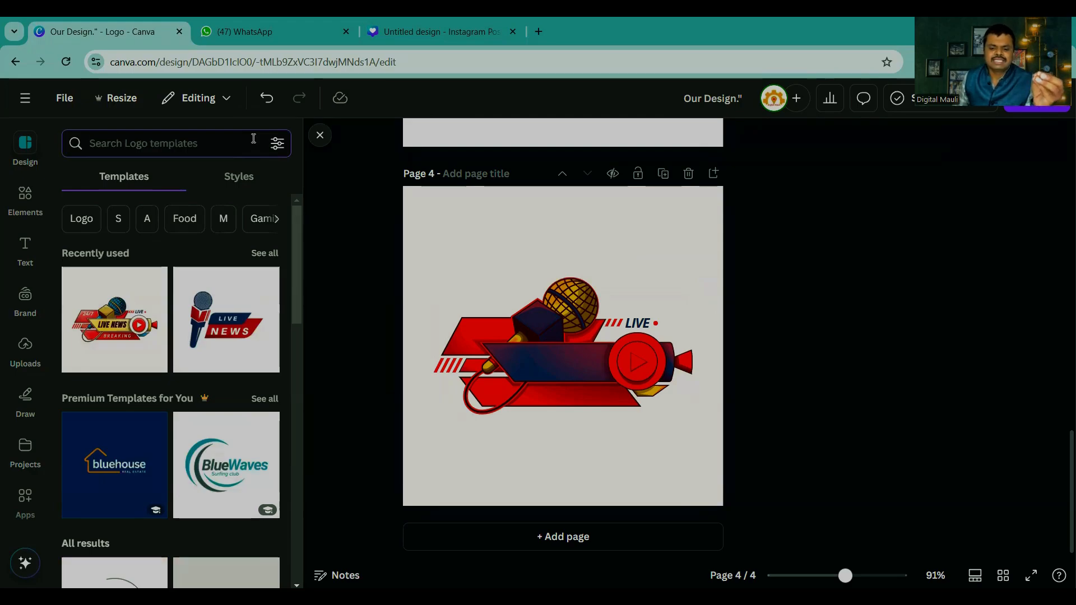
left_click(27, 146)
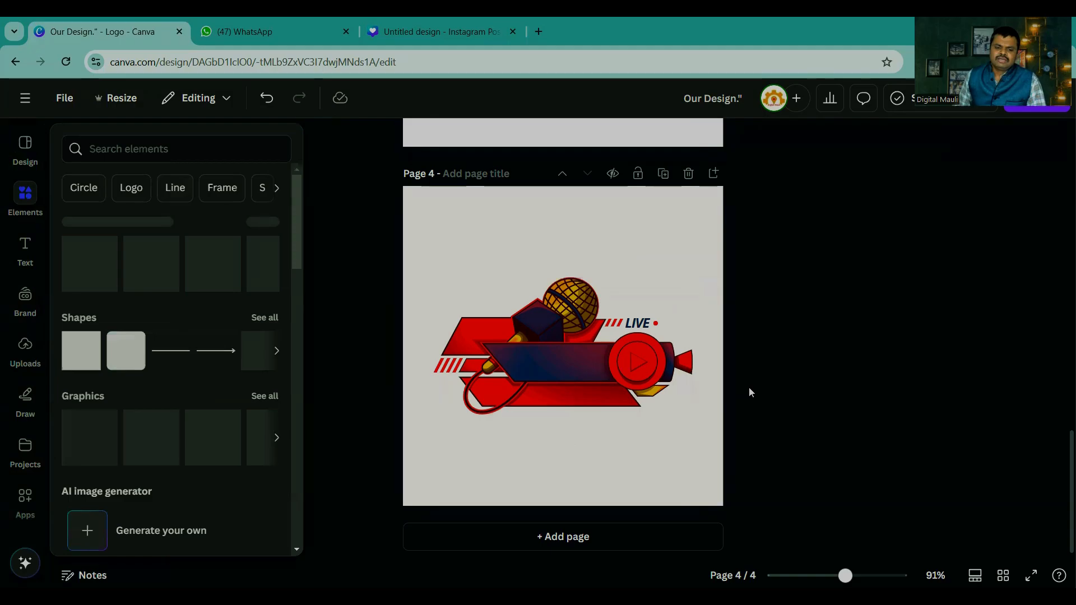
left_click(528, 550)
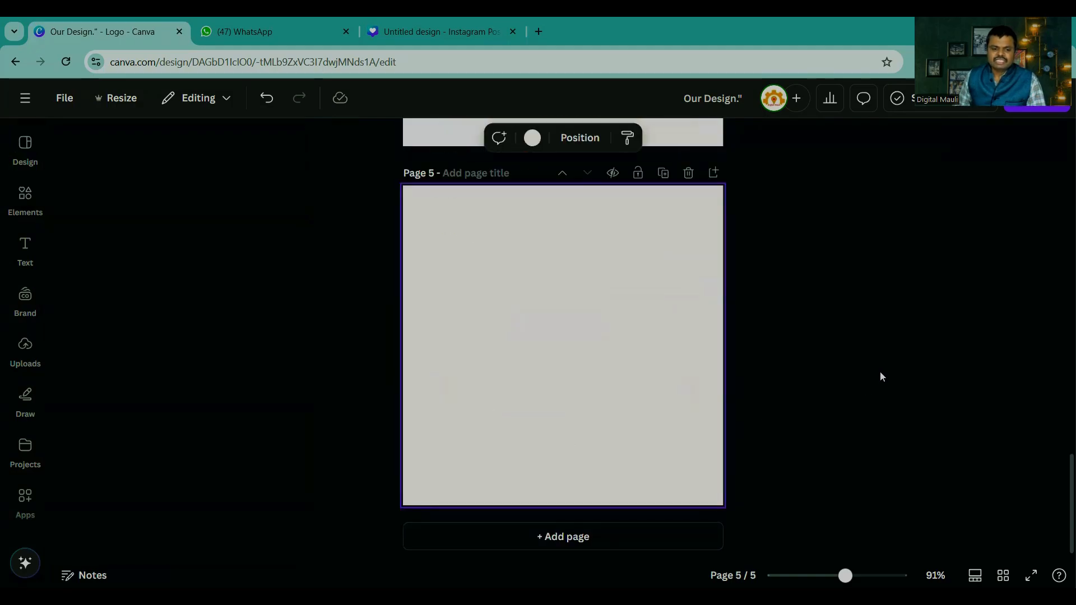
Step: Create a new Instagram Story design from the social media formats
left_click(25, 98)
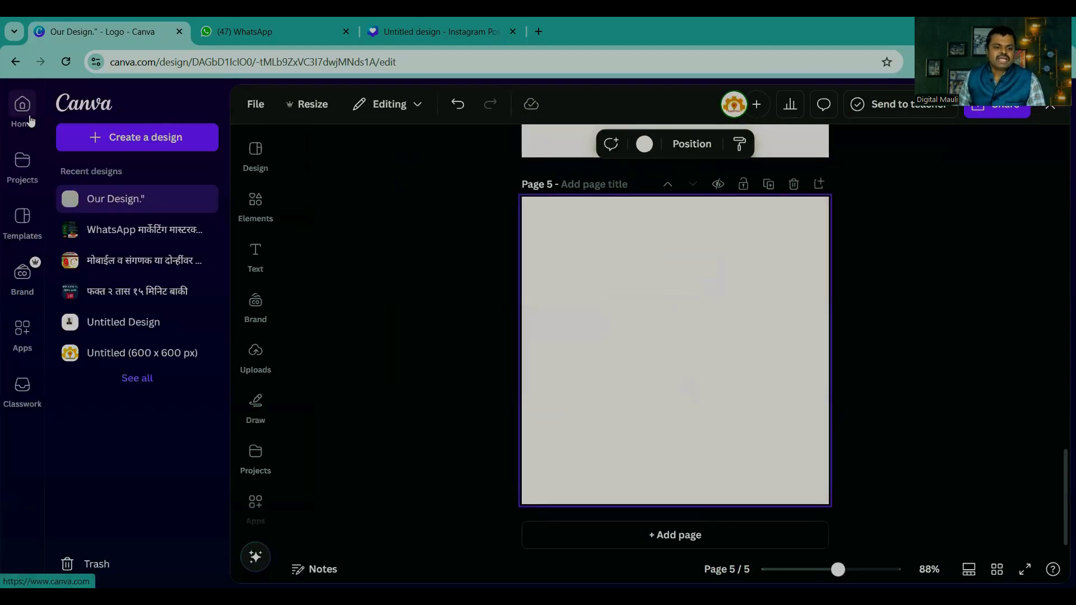
left_click(130, 137)
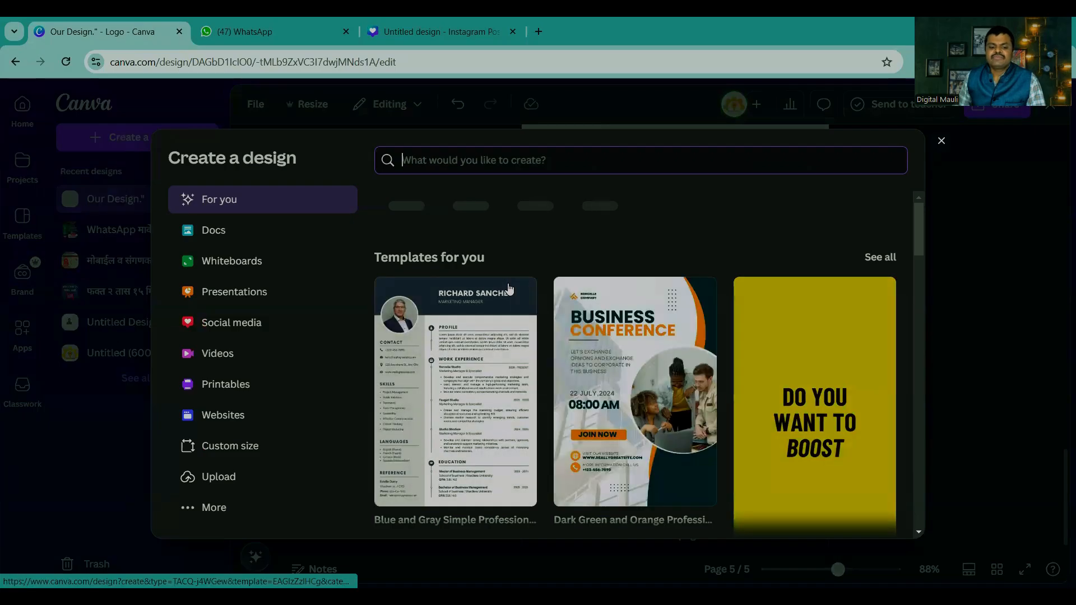
left_click(203, 322)
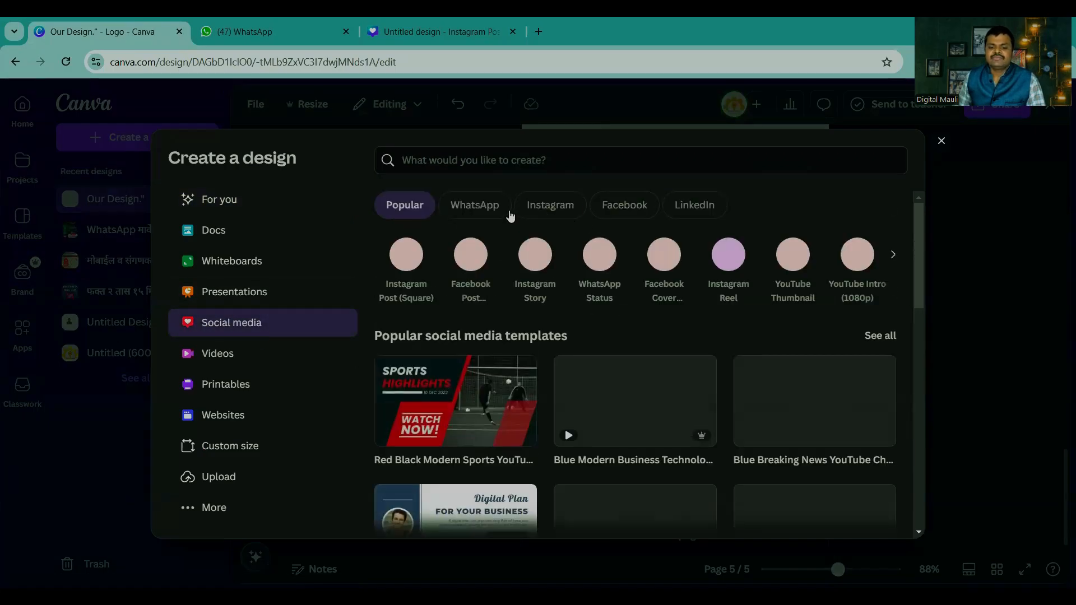
left_click(531, 267)
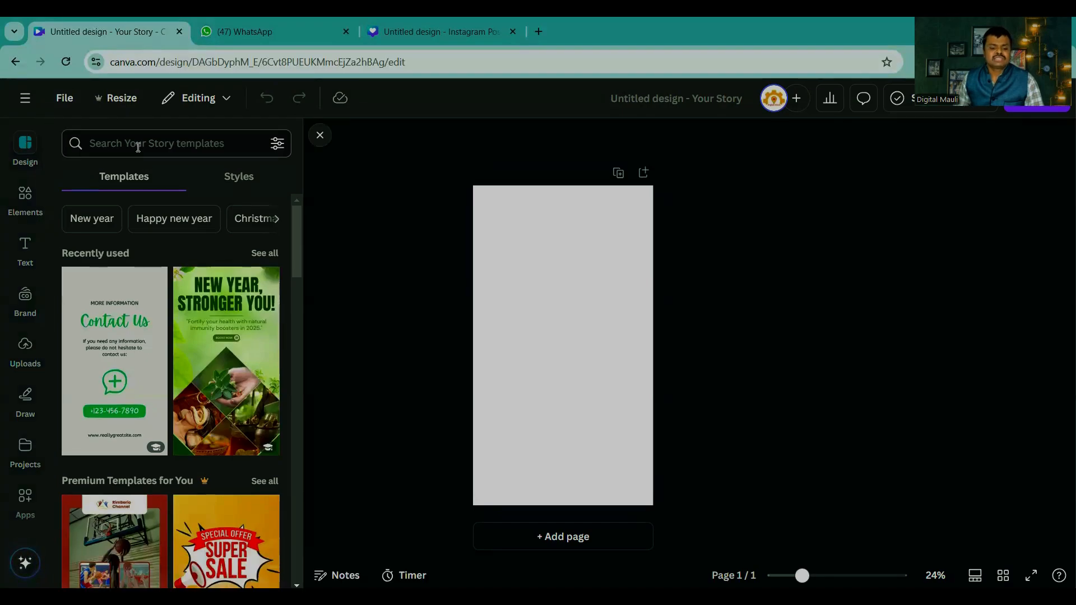
Step: Search the story templates for real estate and apply the Black and White Simple Photo Frame Real Estate Agent Promotion Instagram Story template
left_click(124, 144)
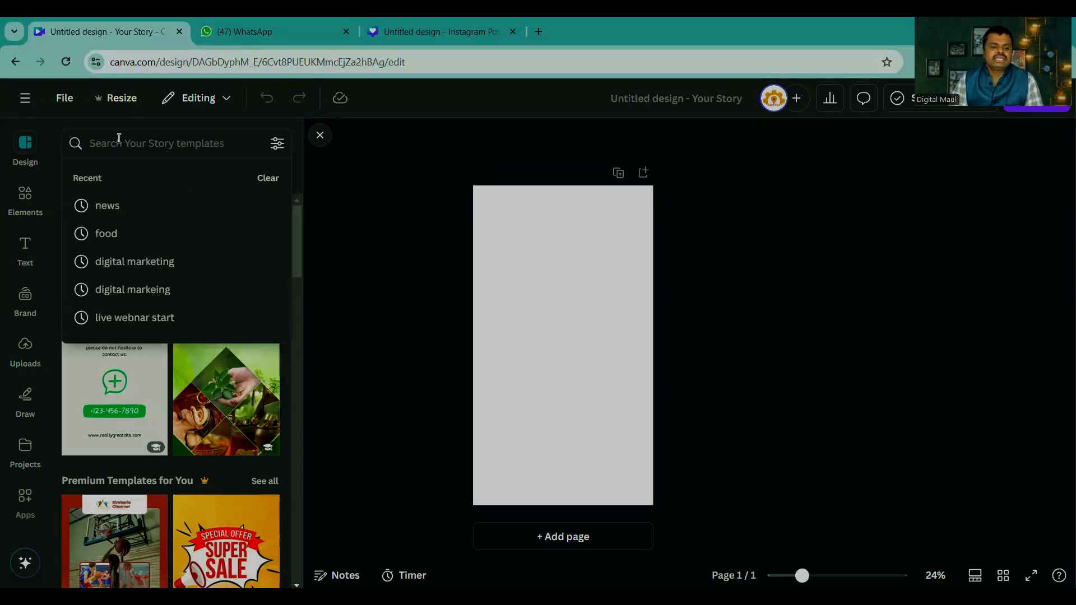
type("real")
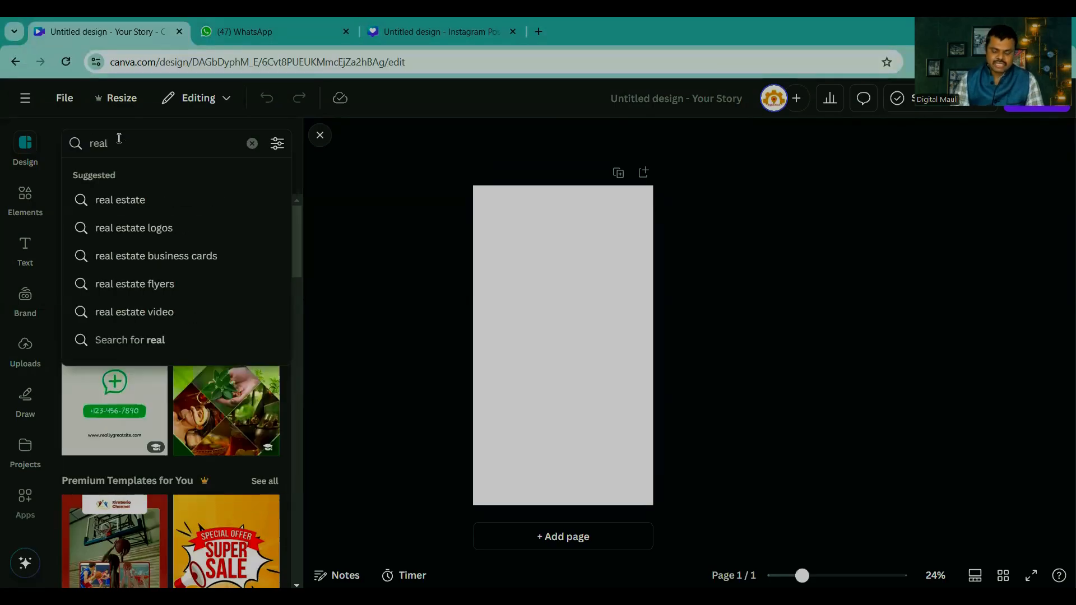
left_click(121, 198)
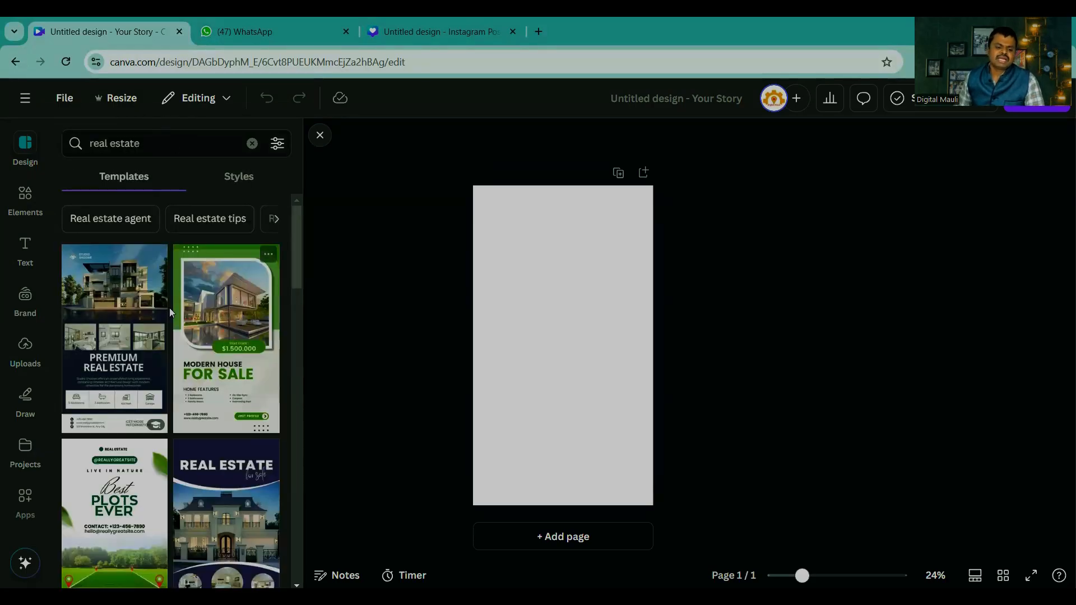
scroll(148, 353, "down", 6)
scroll(148, 353, "down", 10)
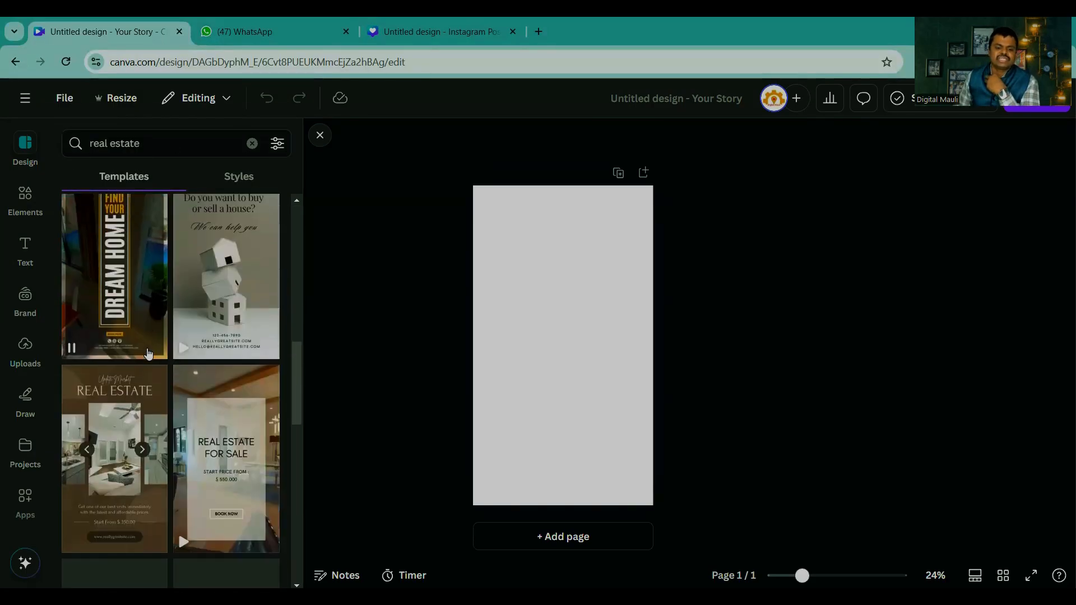
scroll(148, 353, "down", 3)
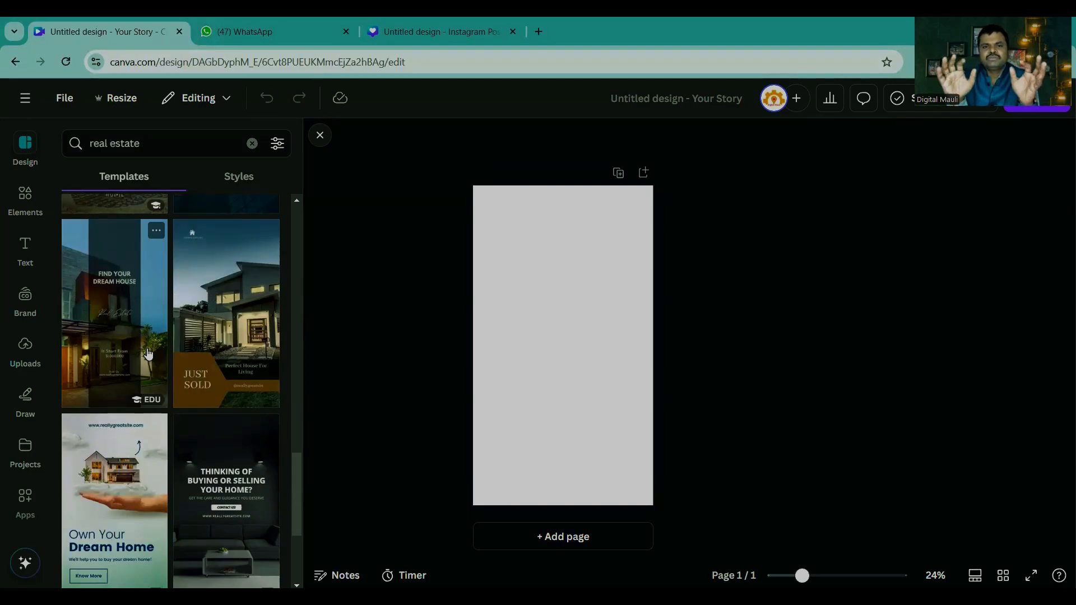
scroll(149, 355, "down", 3)
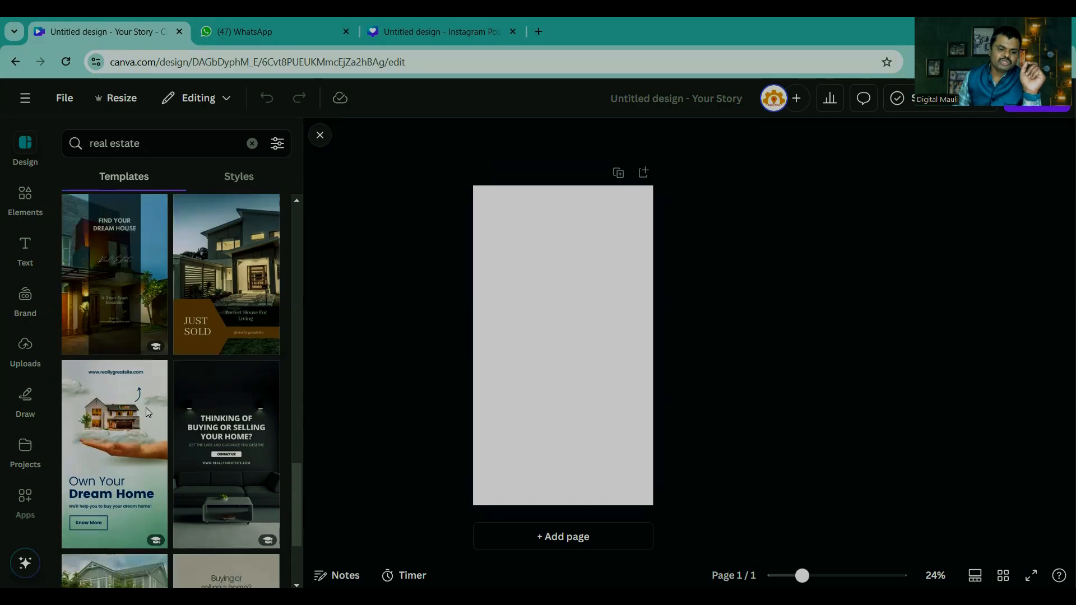
scroll(249, 396, "down", 5)
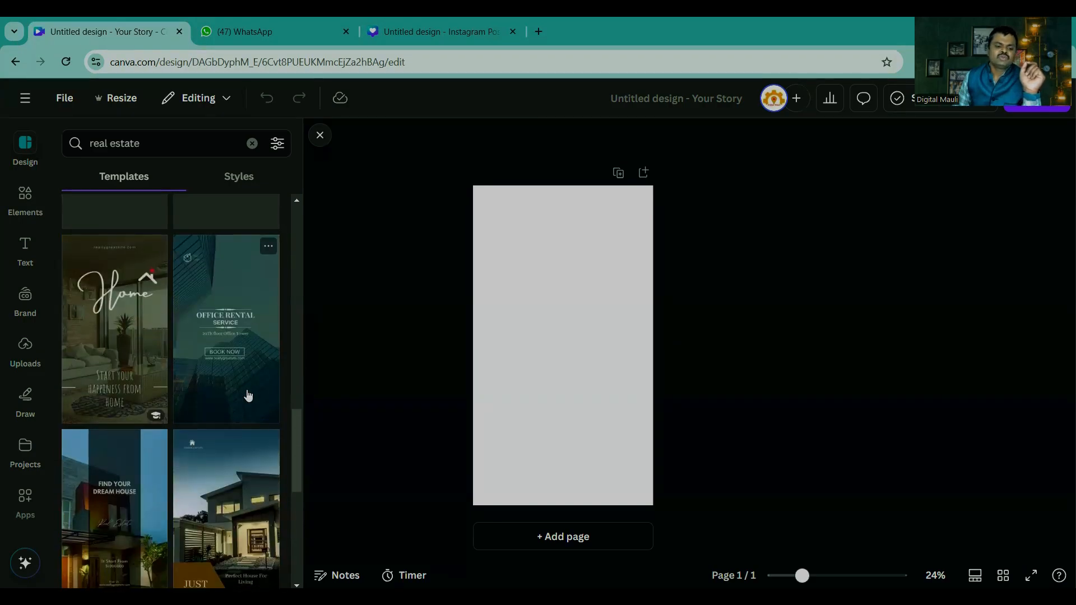
scroll(240, 387, "up", 3)
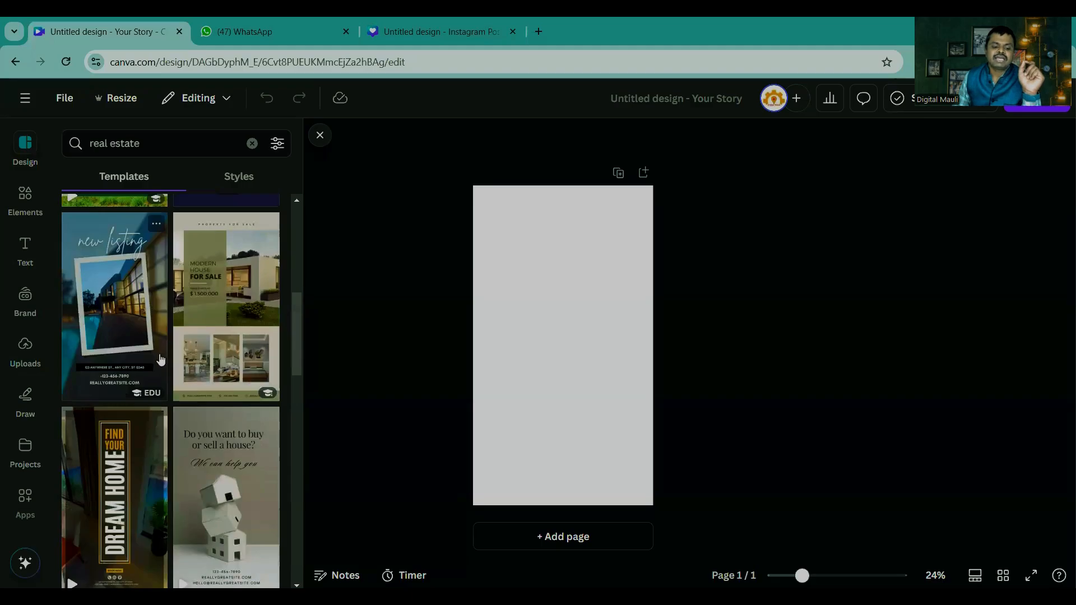
left_click(120, 285)
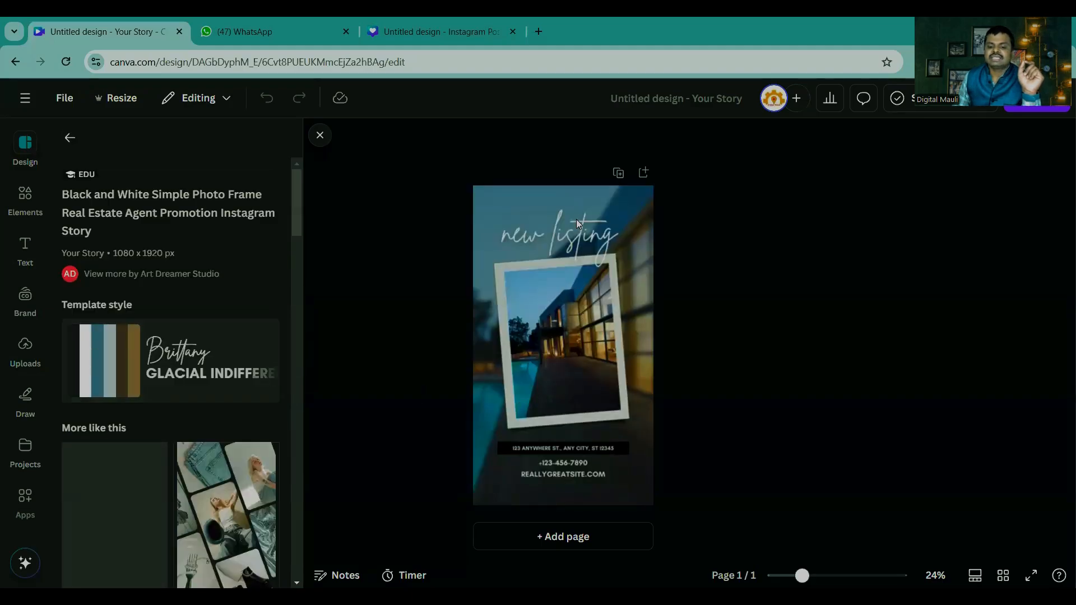
Step: Delete the house photo inside the tilted white frame, leaving the frame and blurred background in place
left_click(830, 571)
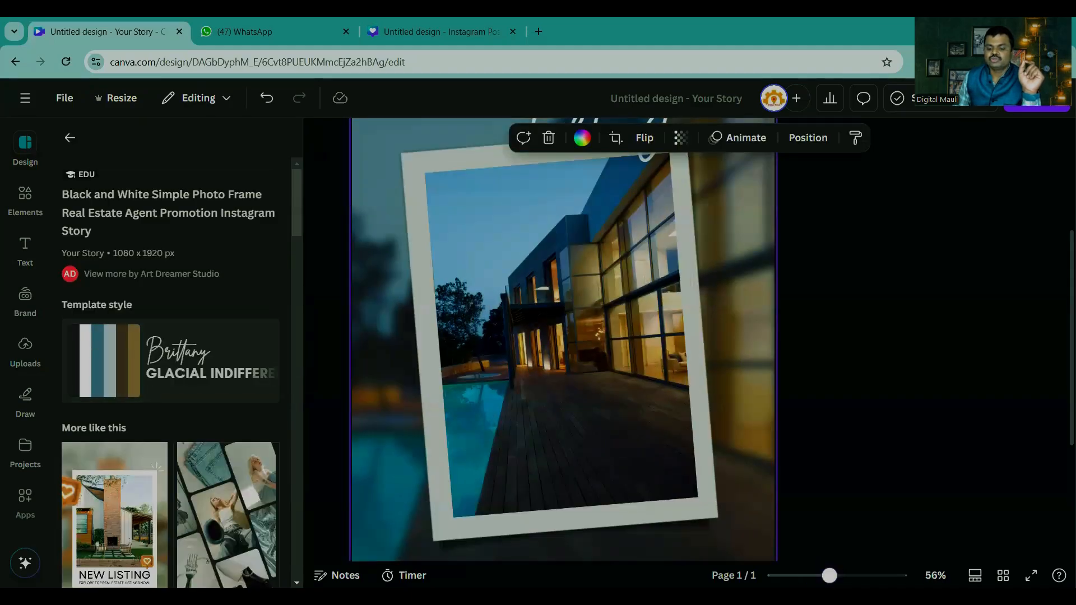
scroll(775, 436, "down", 3)
left_click(607, 277)
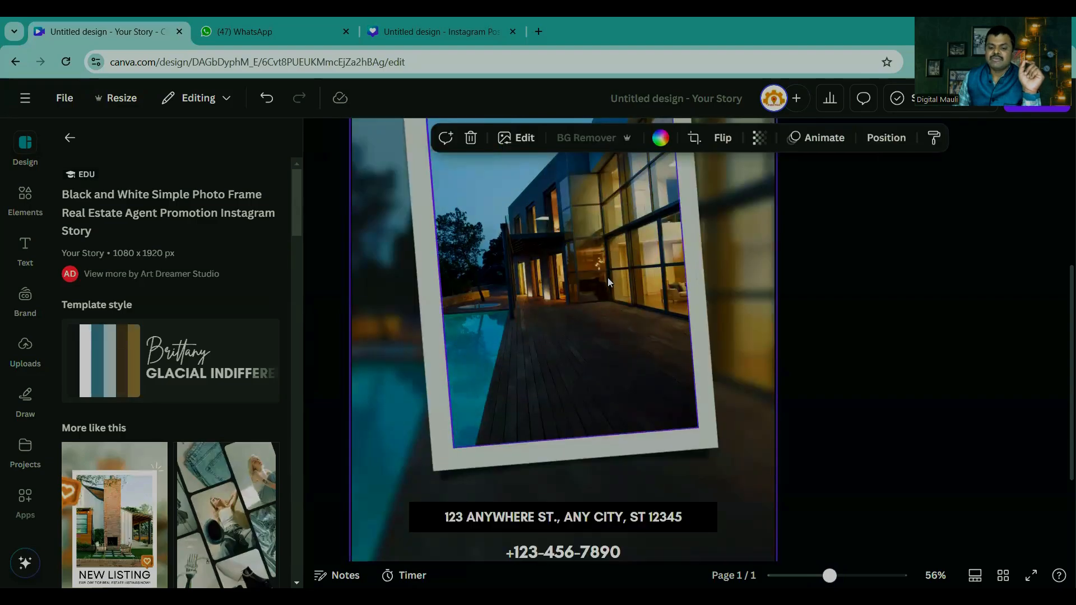
double_click(584, 267)
double_click(592, 292)
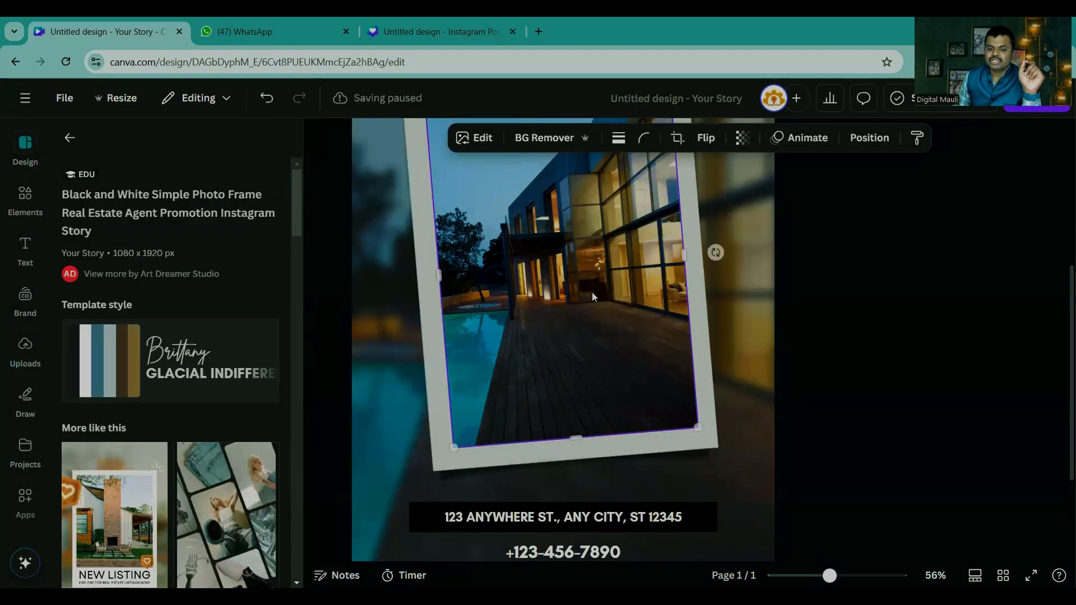
key("Delete")
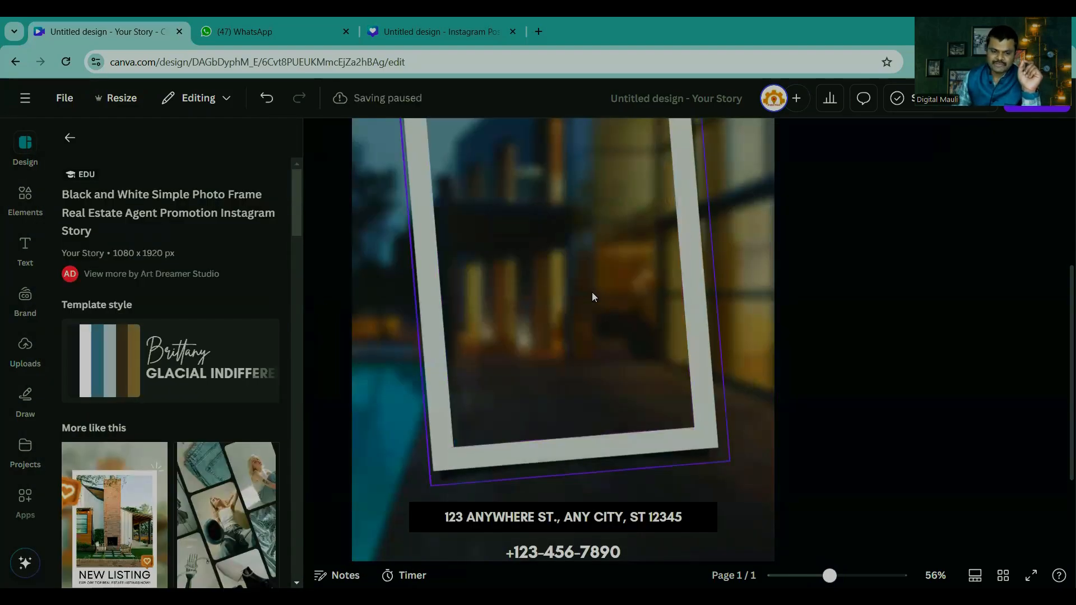
Step: Search the elements for home and show only the photo results
left_click(24, 203)
left_click(163, 142)
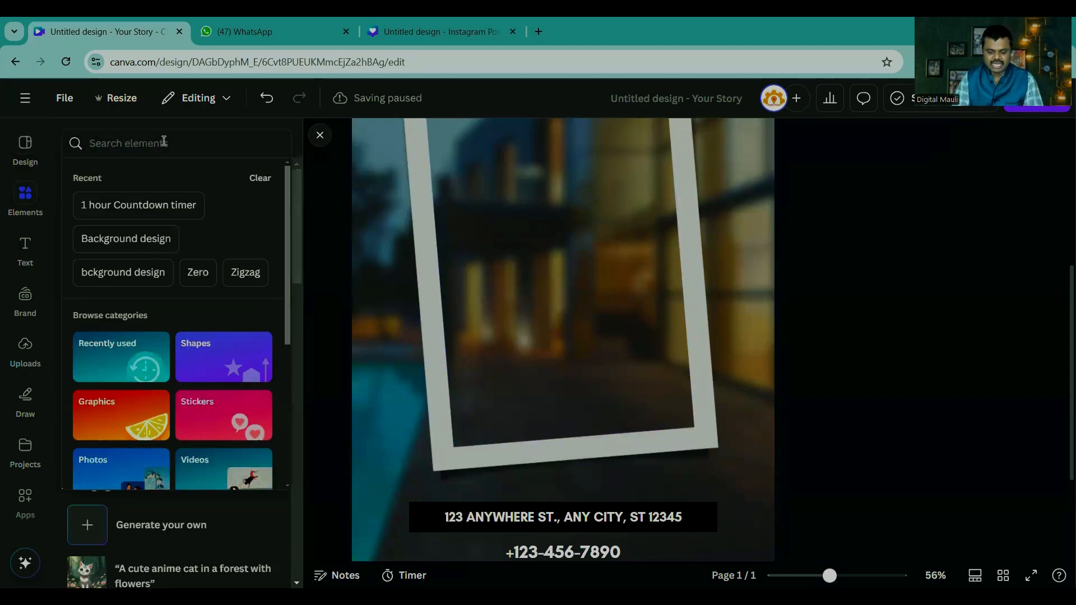
type("home")
key("Return")
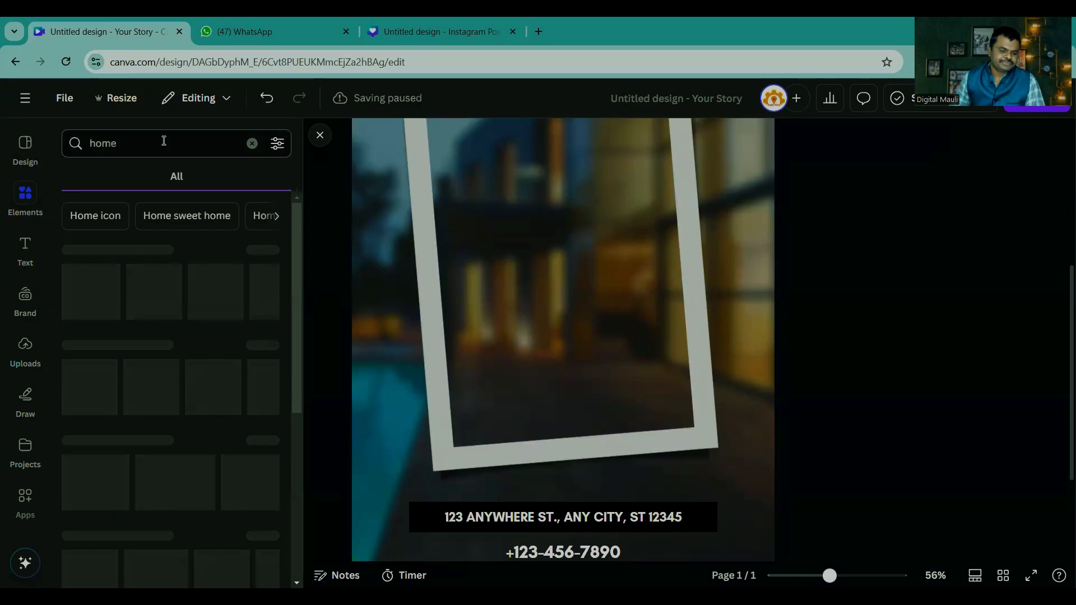
left_click(265, 345)
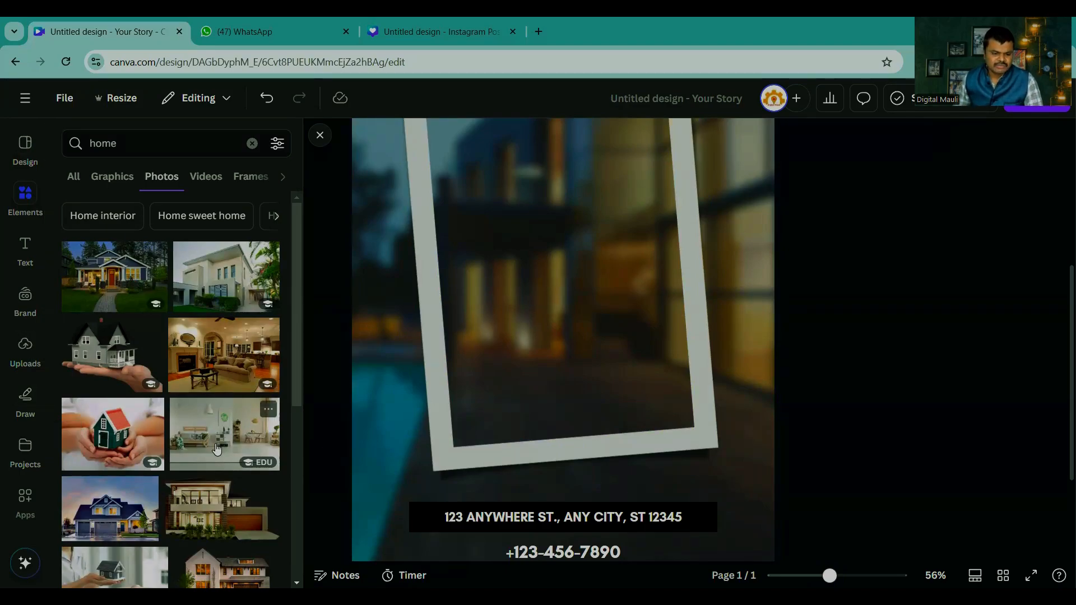
Step: Try several home photos over the frame, including the hands holding a red-roofed model house and the blue house, moving each off the page
left_click(112, 432)
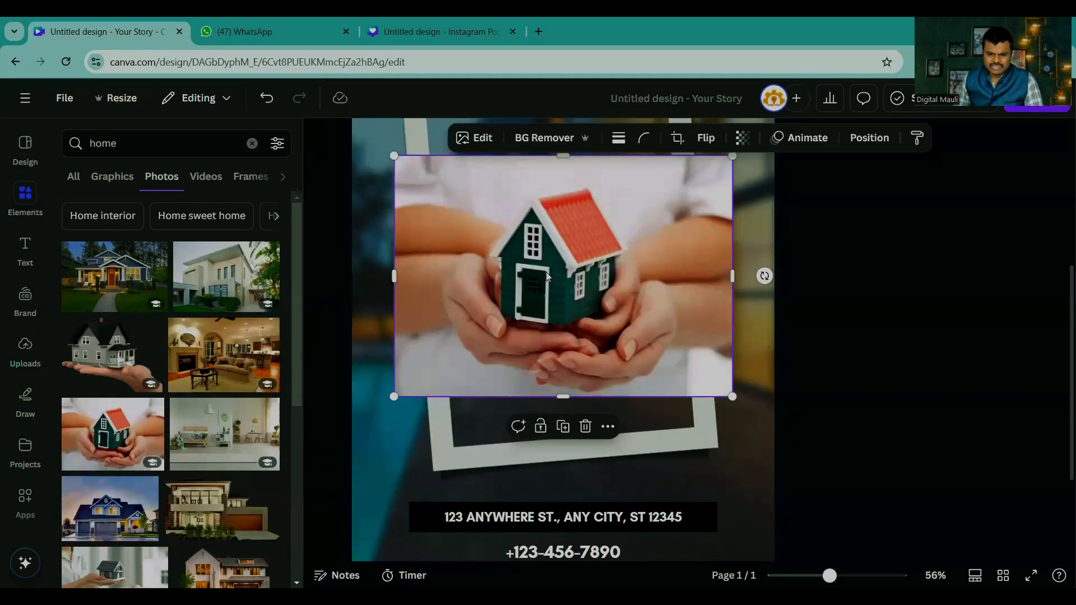
left_click_drag(546, 271, 625, 257)
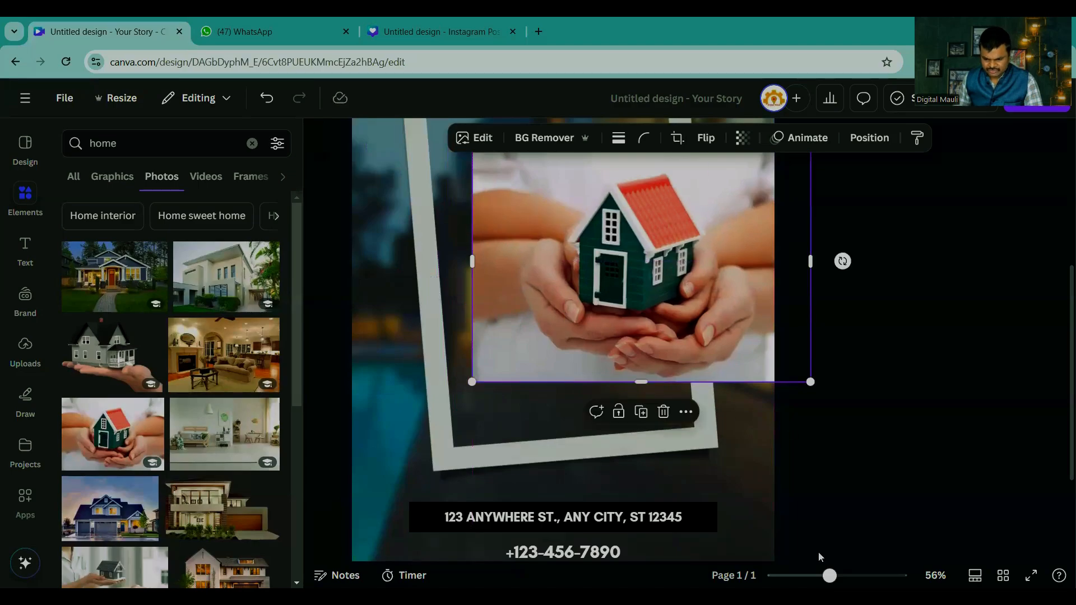
left_click_drag(830, 576, 815, 575)
left_click_drag(590, 298, 897, 325)
left_click(124, 275)
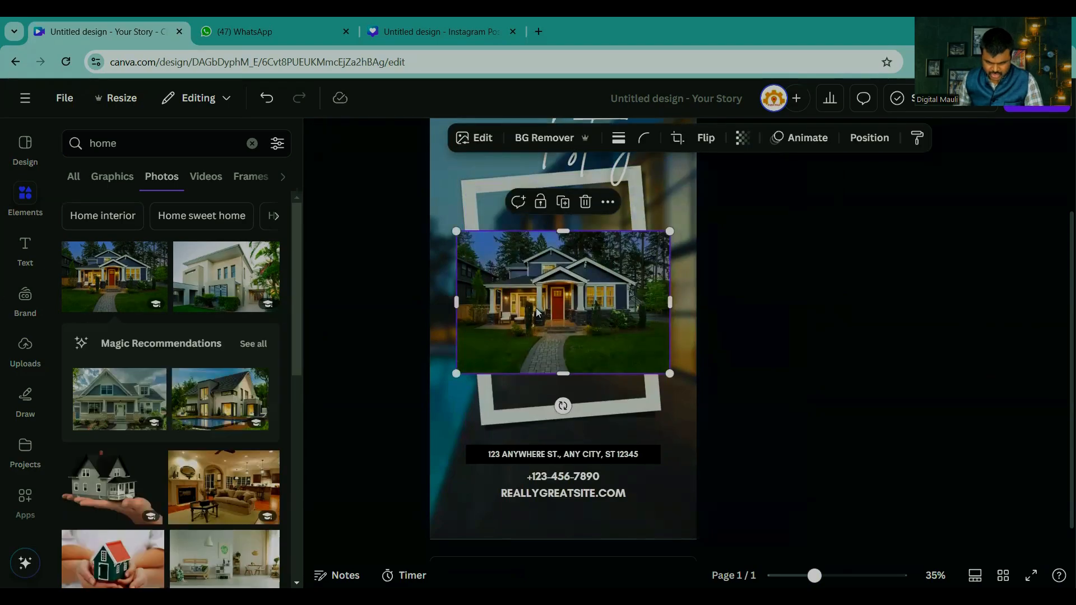
left_click_drag(541, 303, 857, 335)
scroll(168, 437, "down", 3)
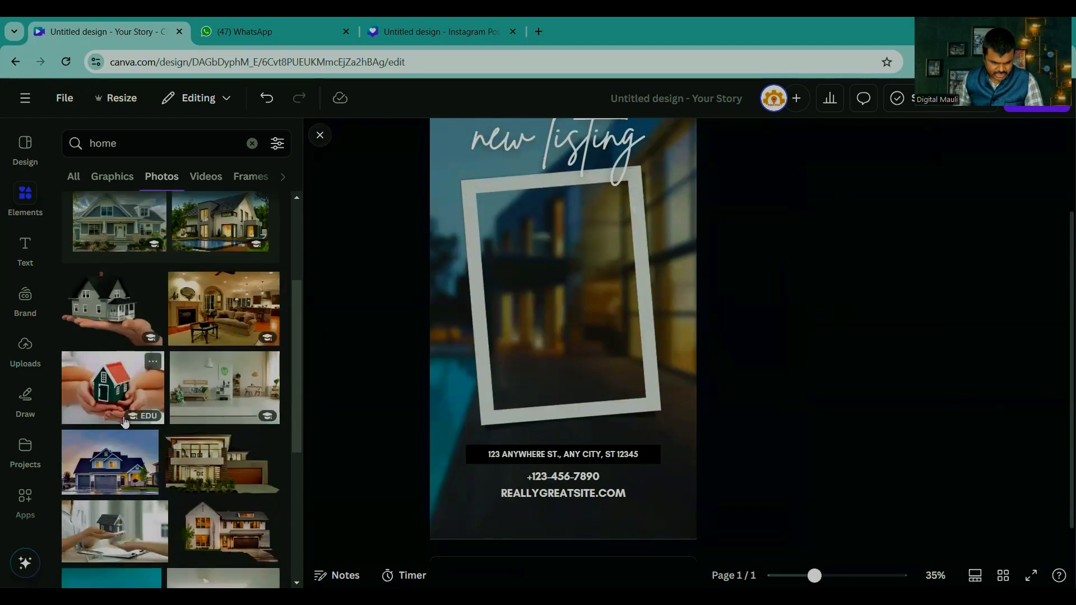
left_click_drag(587, 305, 924, 329)
Step: Insert the photo of a family sitting under a paper roof and remove its background
scroll(211, 412, "down", 3)
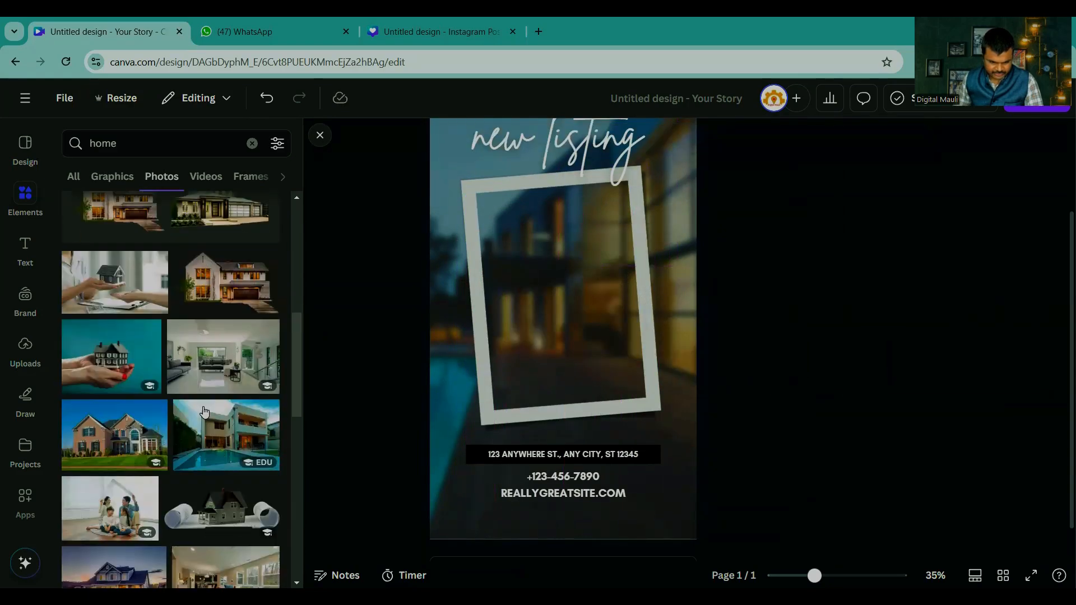
scroll(111, 365, "down", 3)
left_click(110, 297)
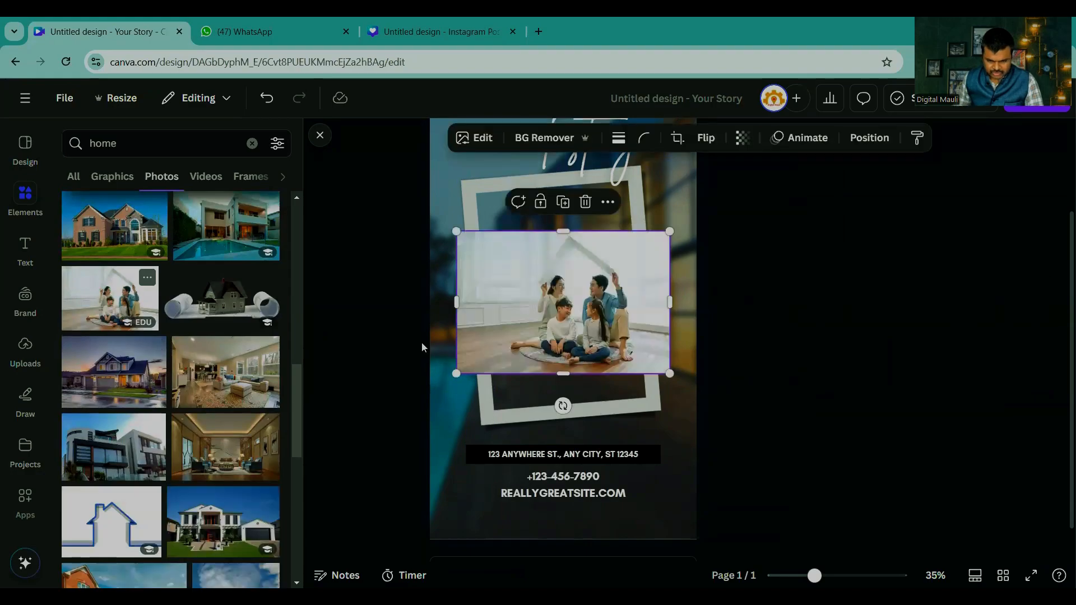
left_click(543, 138)
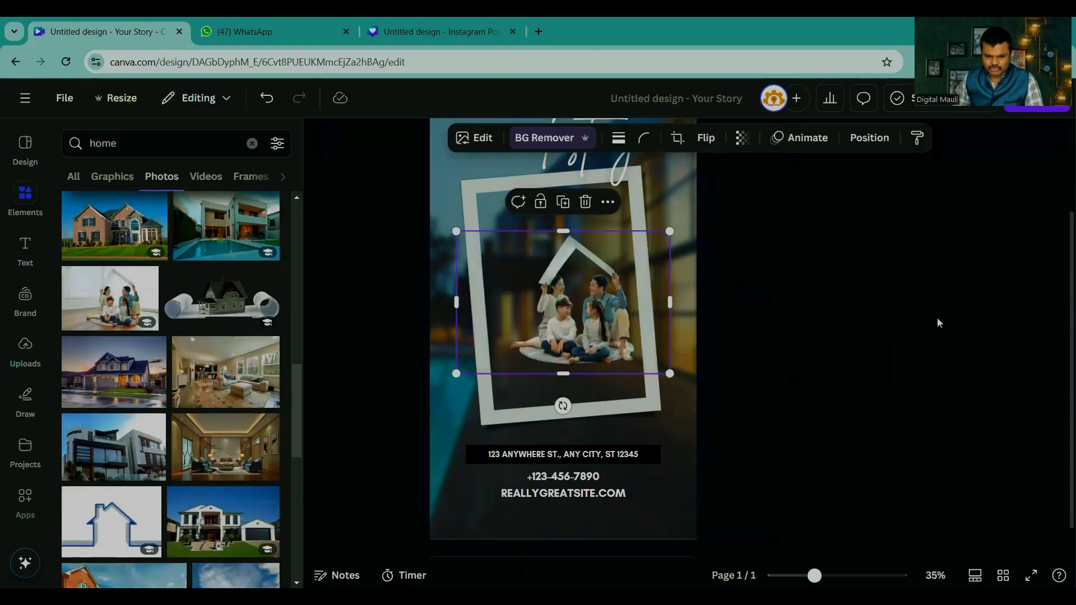
Step: Place the family cut-out in the lower part of the white frame and crop the empty area on its left side
left_click_drag(595, 311, 585, 345)
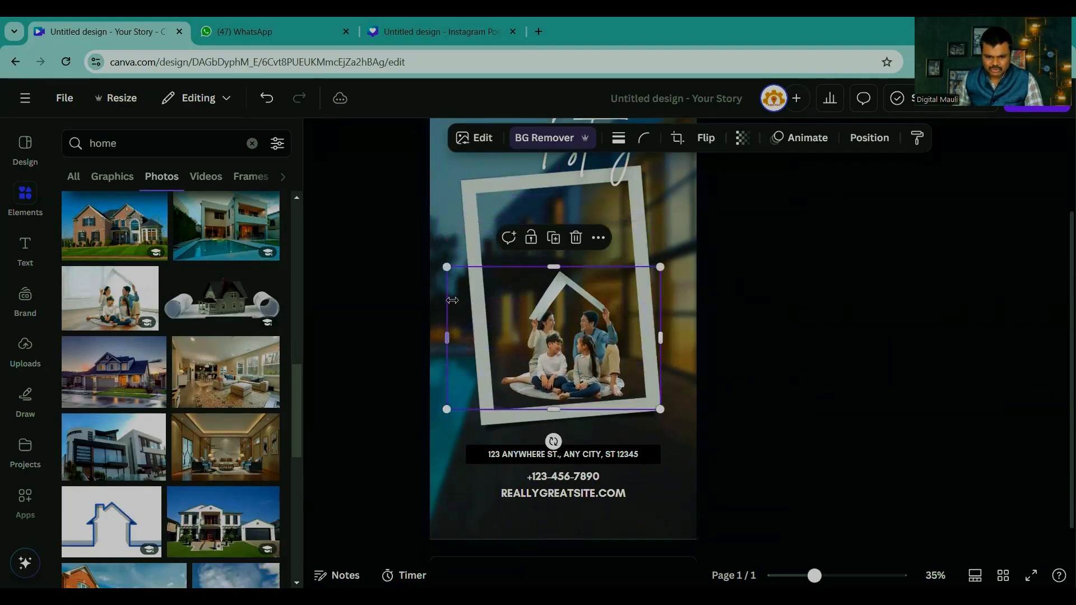
left_click_drag(448, 335, 494, 337)
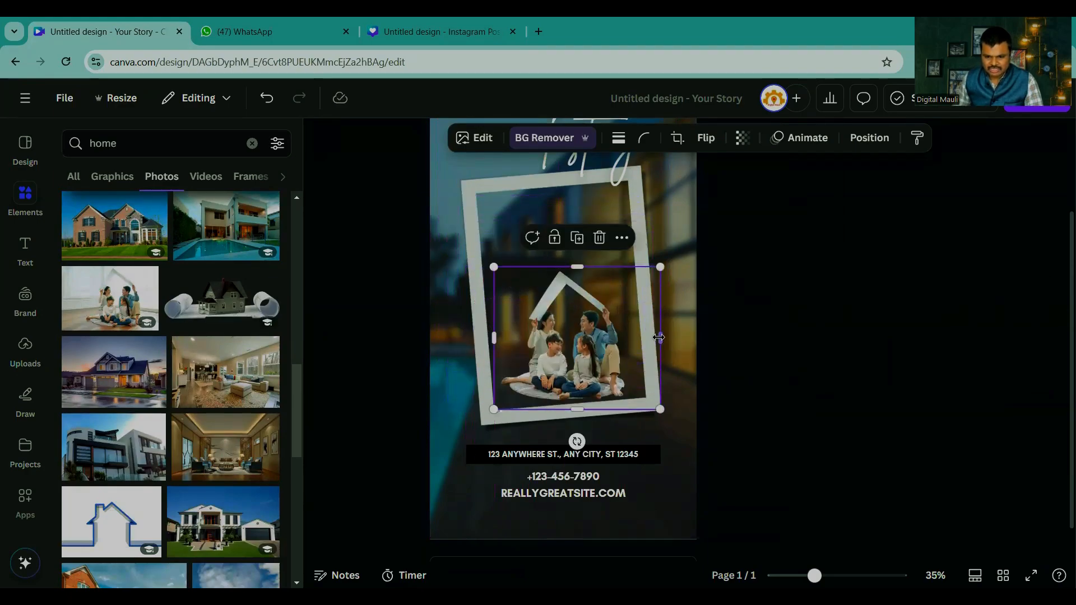
left_click(850, 338)
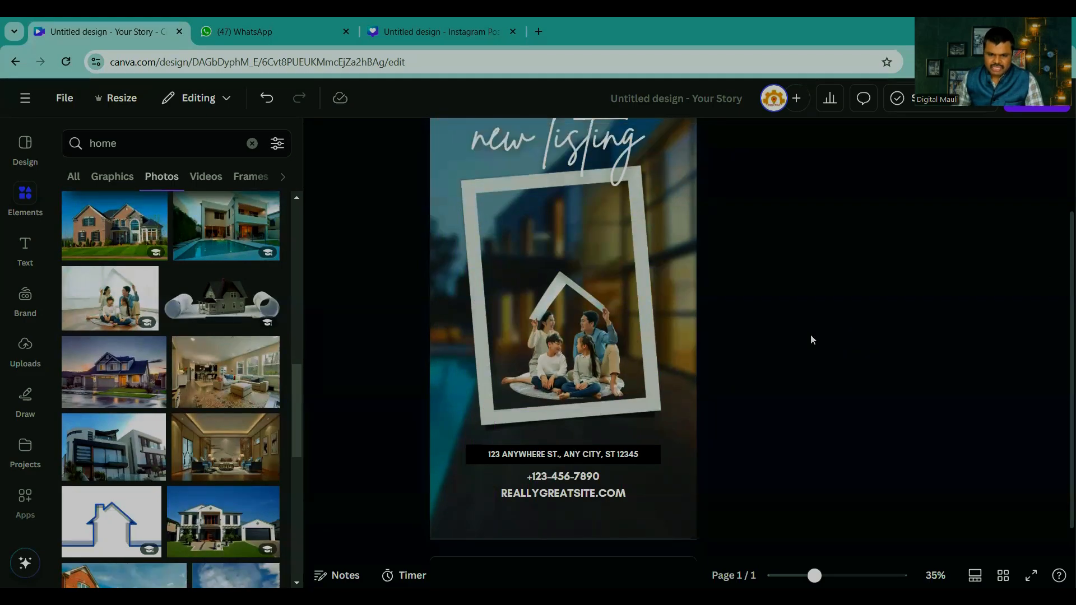
Step: Add a second page to the story and try the photo of a model house on blueprints there, moving it off the page
scroll(820, 364, "up", 3)
scroll(820, 364, "down", 4)
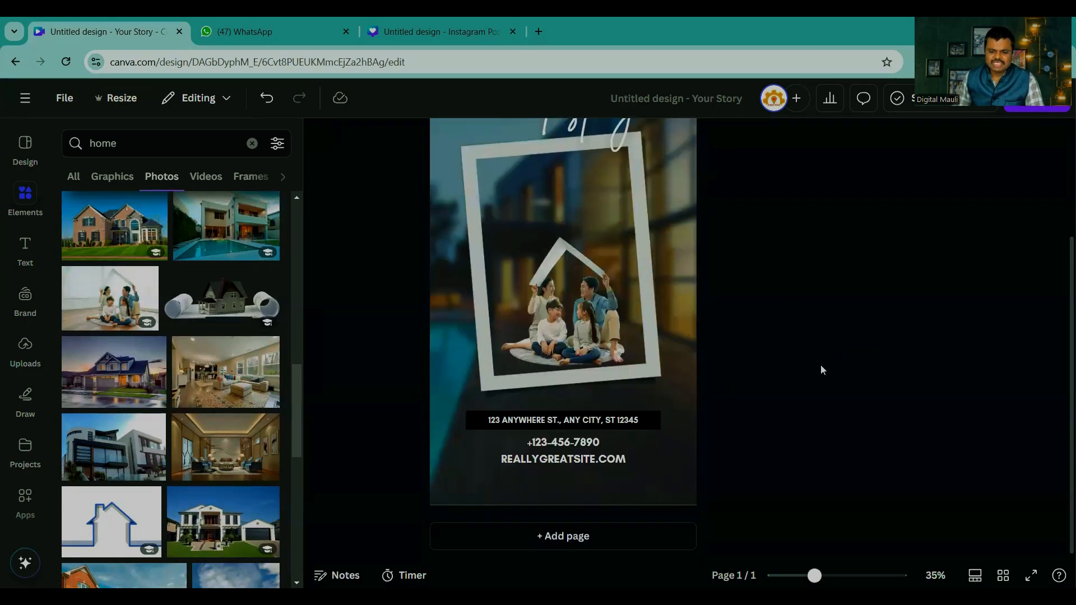
left_click(558, 542)
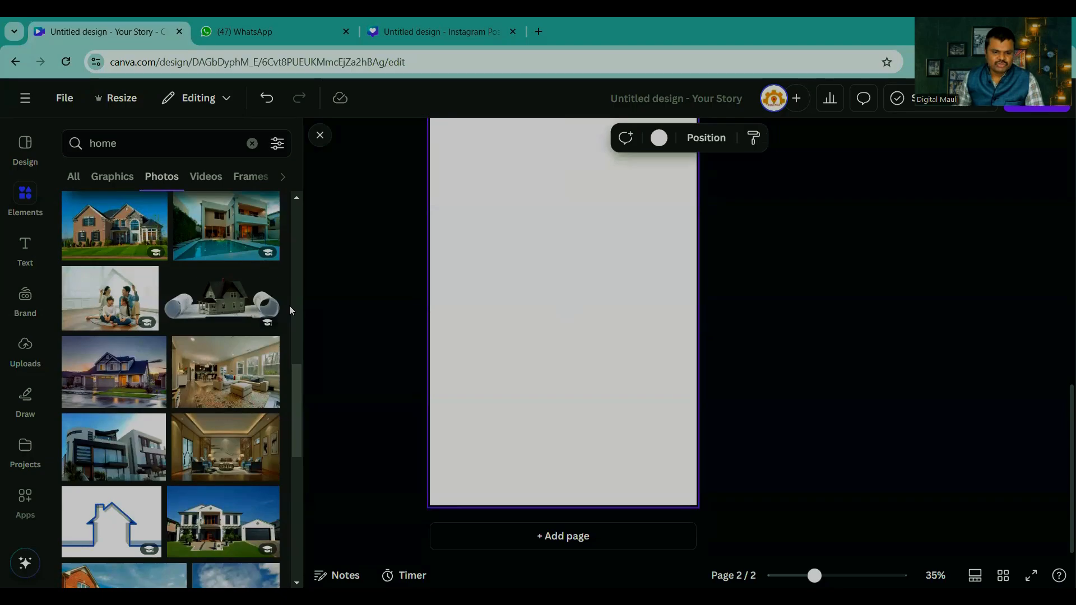
left_click_drag(571, 301, 869, 416)
left_click(858, 384)
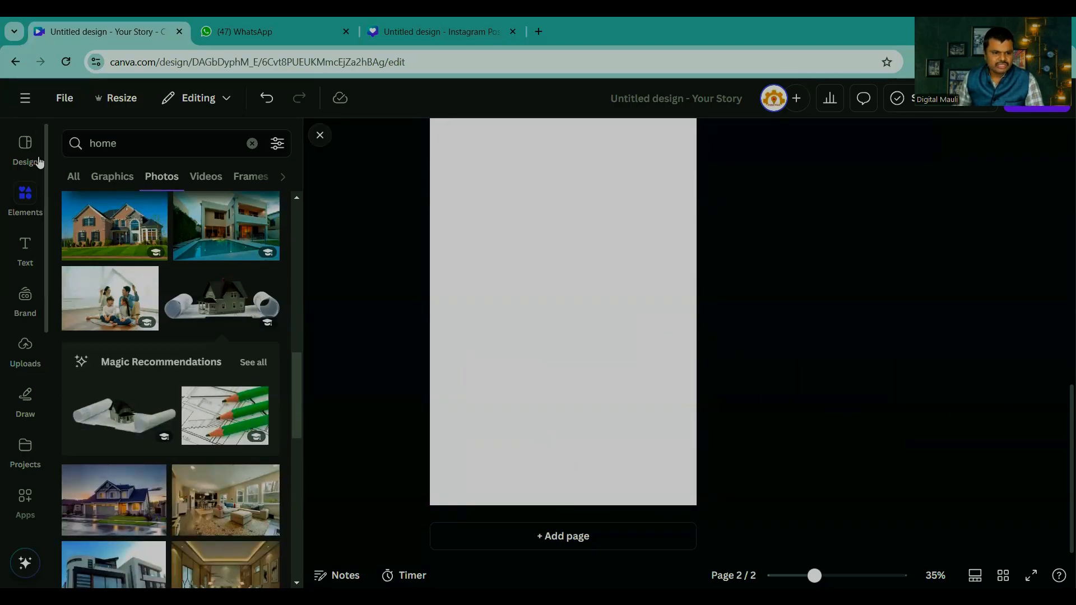
Step: Fill the second page with the real estate template showing a house in a phone and the heading "Your next rental is there"
left_click(26, 147)
left_click(68, 140)
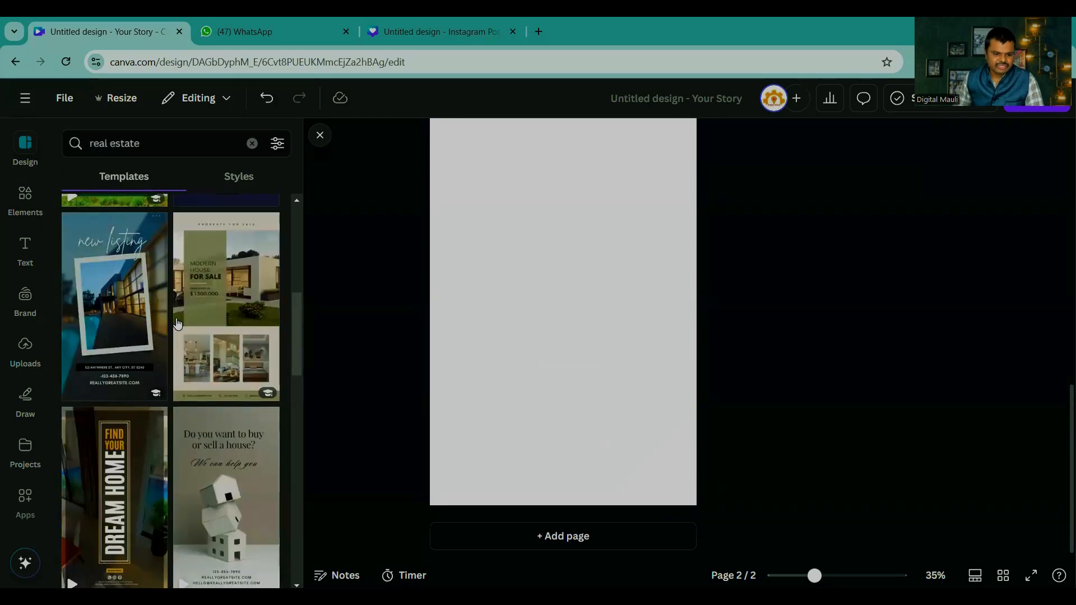
scroll(167, 336, "down", 10)
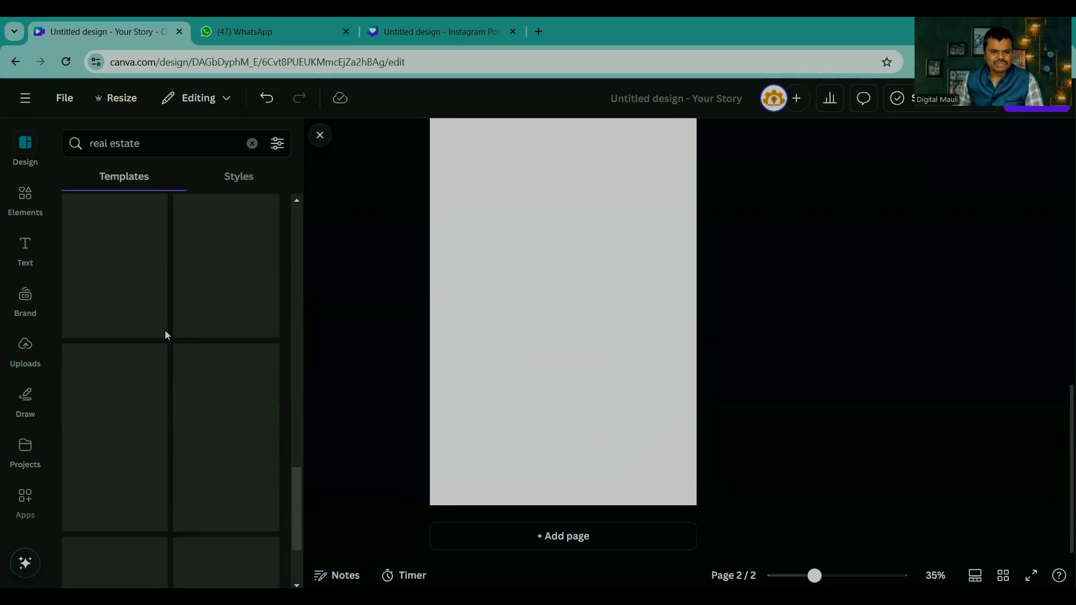
scroll(167, 336, "down", 3)
scroll(166, 335, "down", 3)
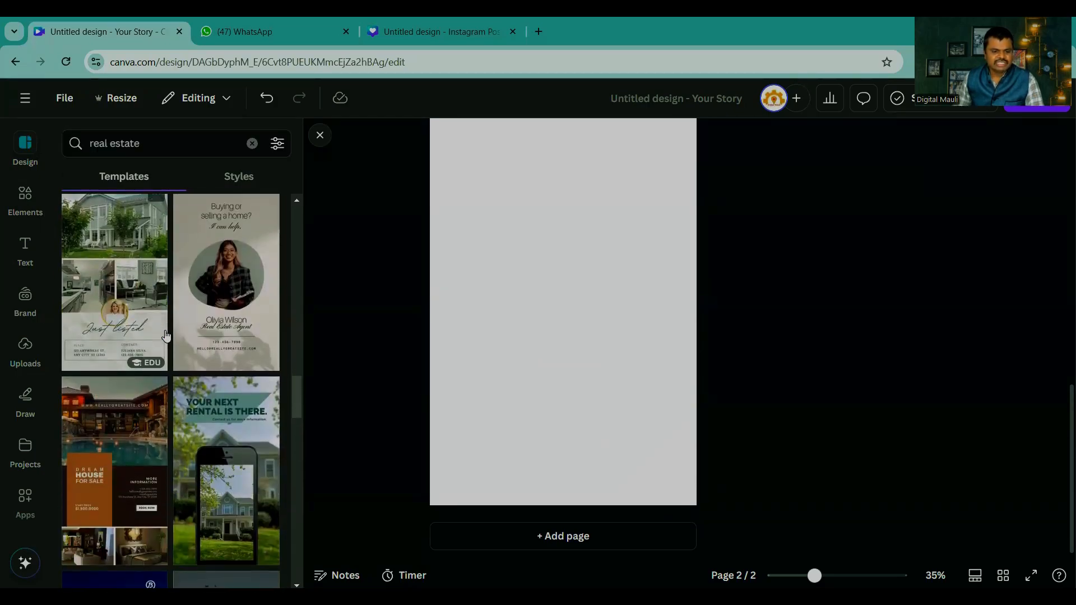
scroll(136, 308, "down", 5)
scroll(242, 294, "up", 1)
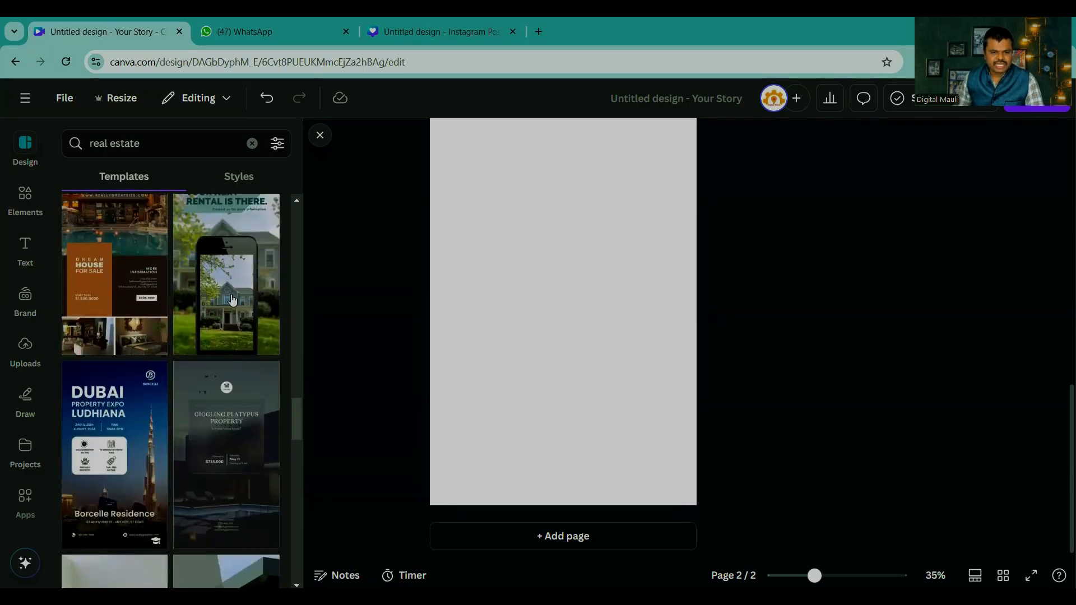
left_click(242, 295)
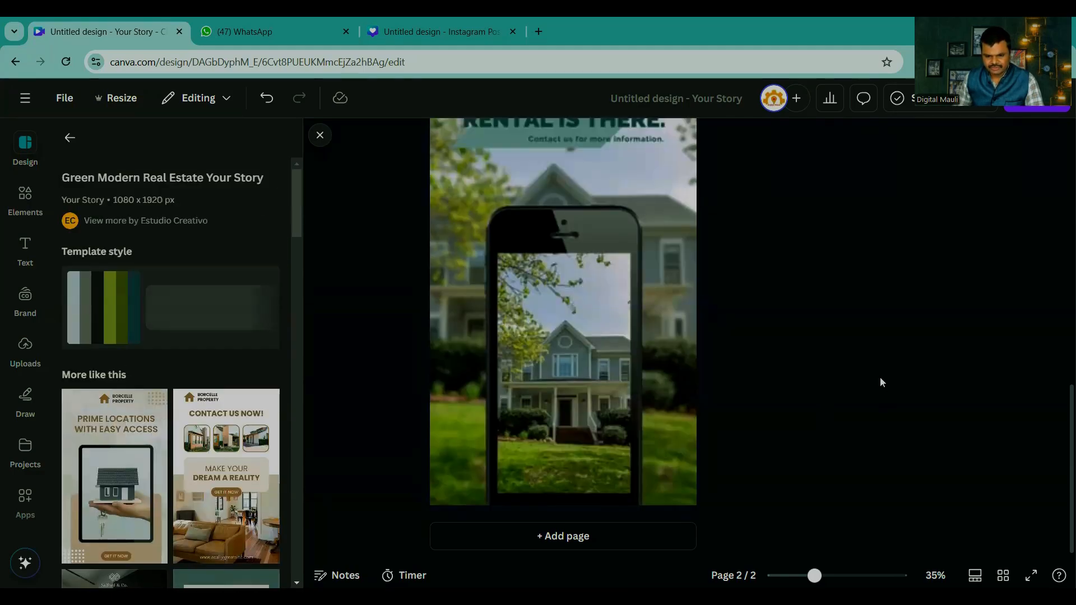
Step: Try moving the phone frame separately from the house pictures, then return it to its original position
mouse_move(571, 227)
left_mouse_down()
mouse_move(790, 228)
mouse_move(512, 228)
mouse_move(719, 228)
mouse_move(552, 224)
mouse_move(569, 224)
left_mouse_up()
left_click(670, 221)
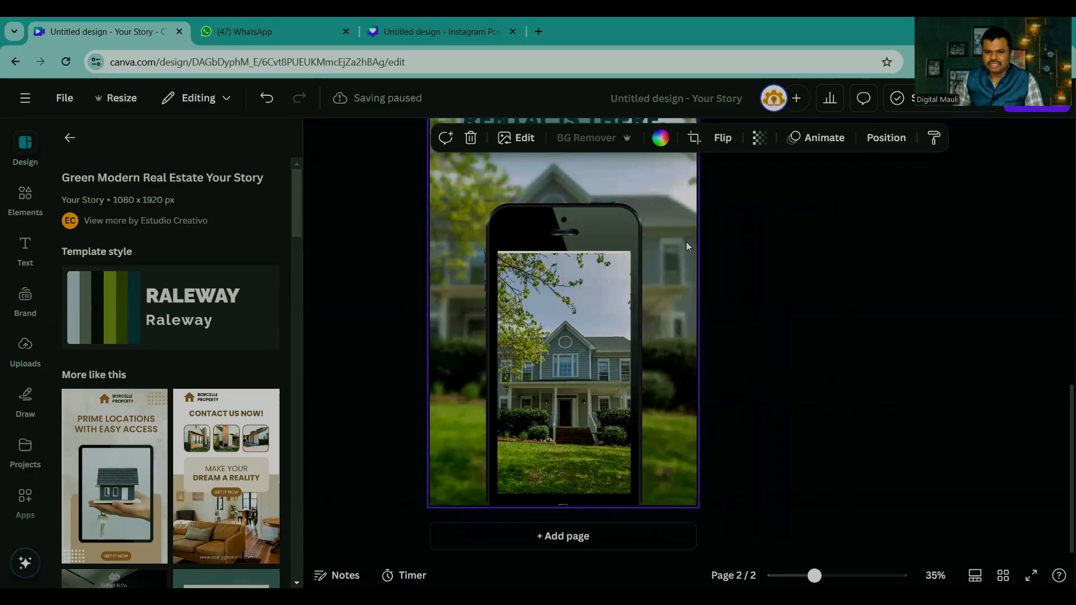
left_click(592, 275)
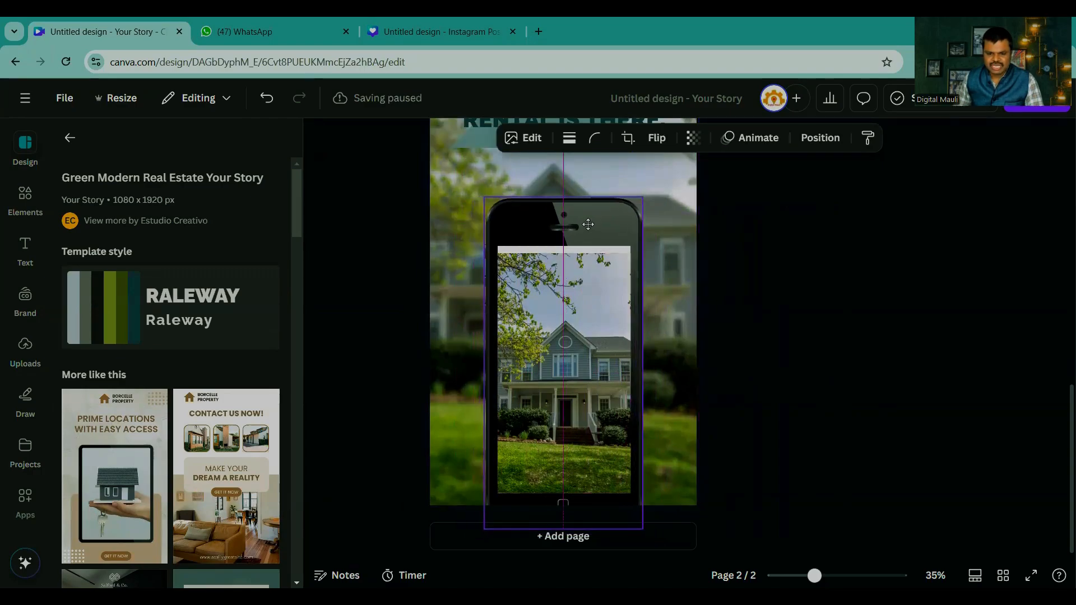
left_click_drag(587, 233, 592, 233)
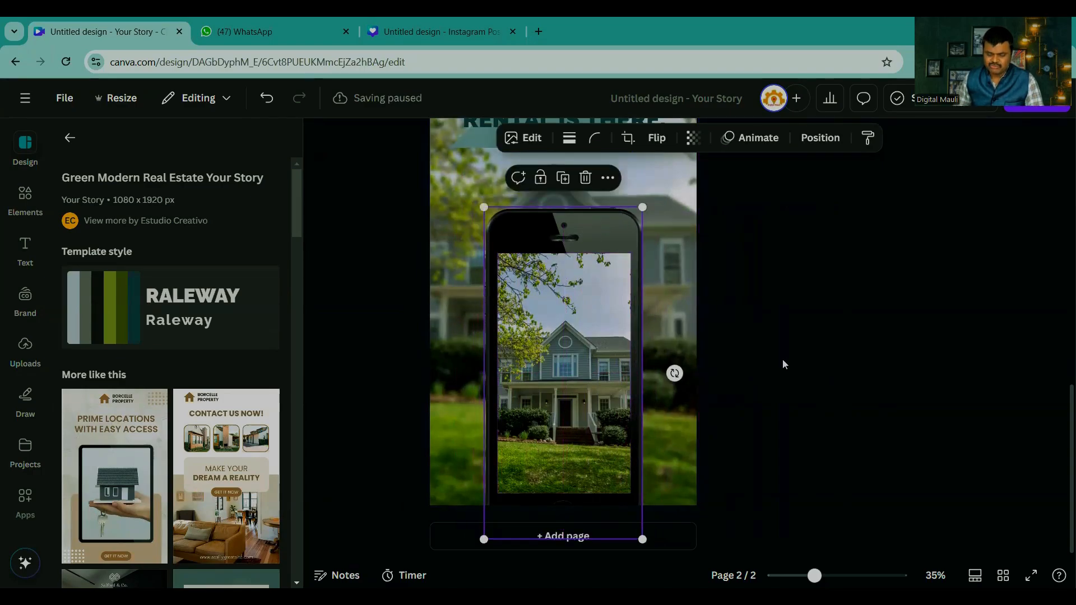
left_click(827, 368)
Step: Move the "Your next rental is there" heading up and left, and the contact line slightly down and right
scroll(796, 348, "up", 3)
left_click(533, 244)
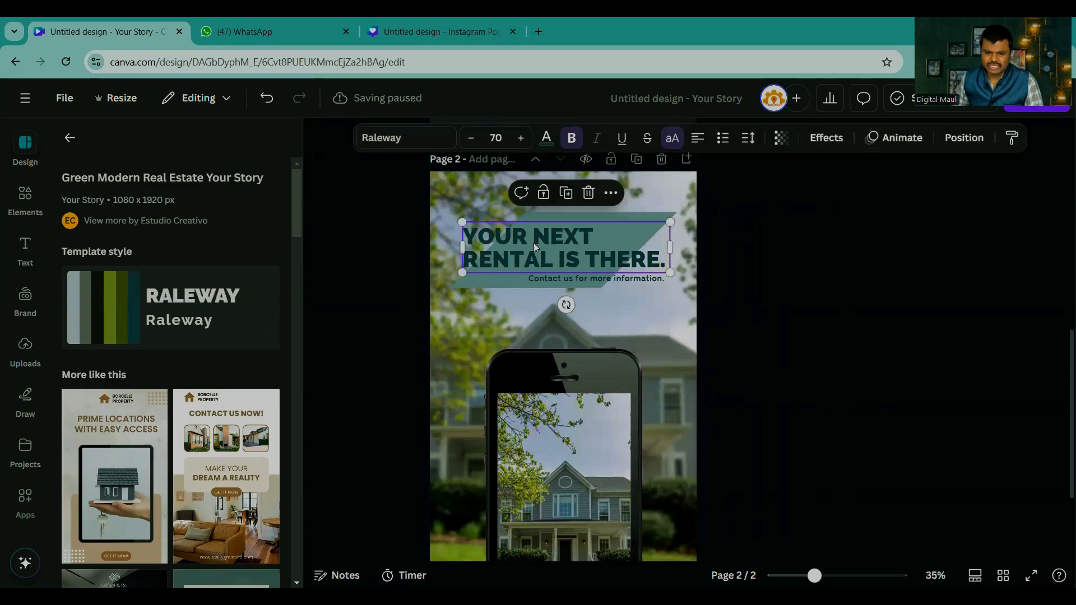
left_click_drag(551, 241, 538, 217)
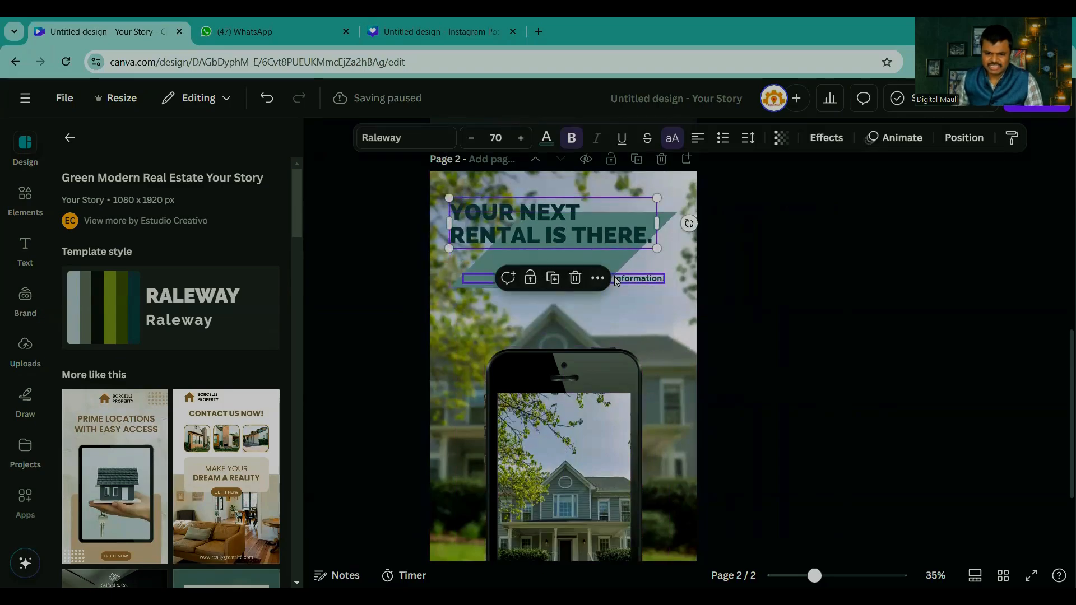
left_click_drag(615, 279, 629, 284)
left_click(858, 361)
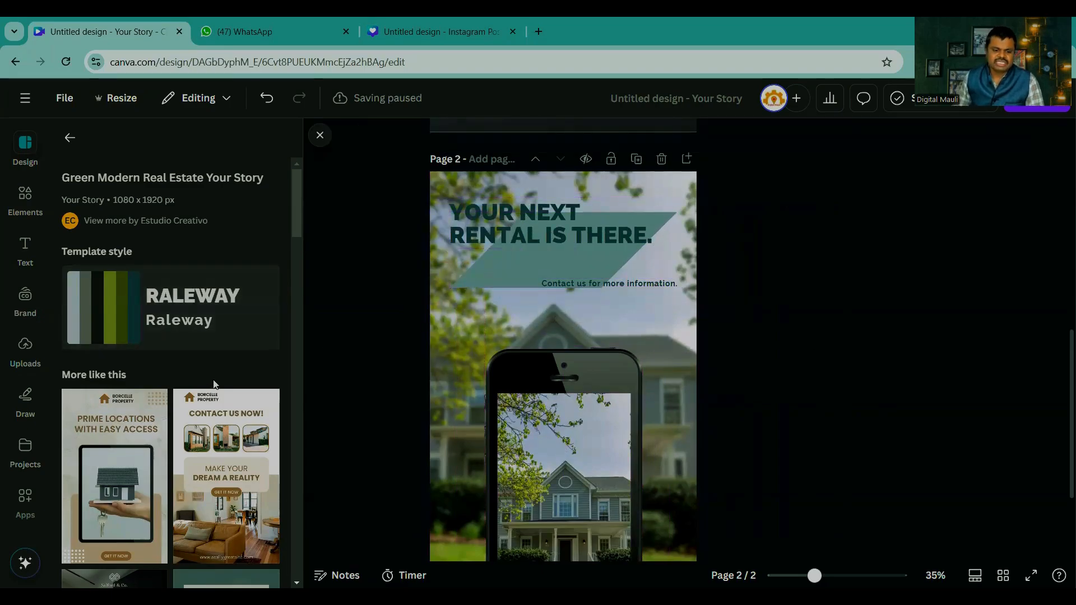
Step: Add a third page, fill it with the "Make your dream a reality" template and return to the real estate template results
scroll(426, 377, "down", 3)
left_click(563, 537)
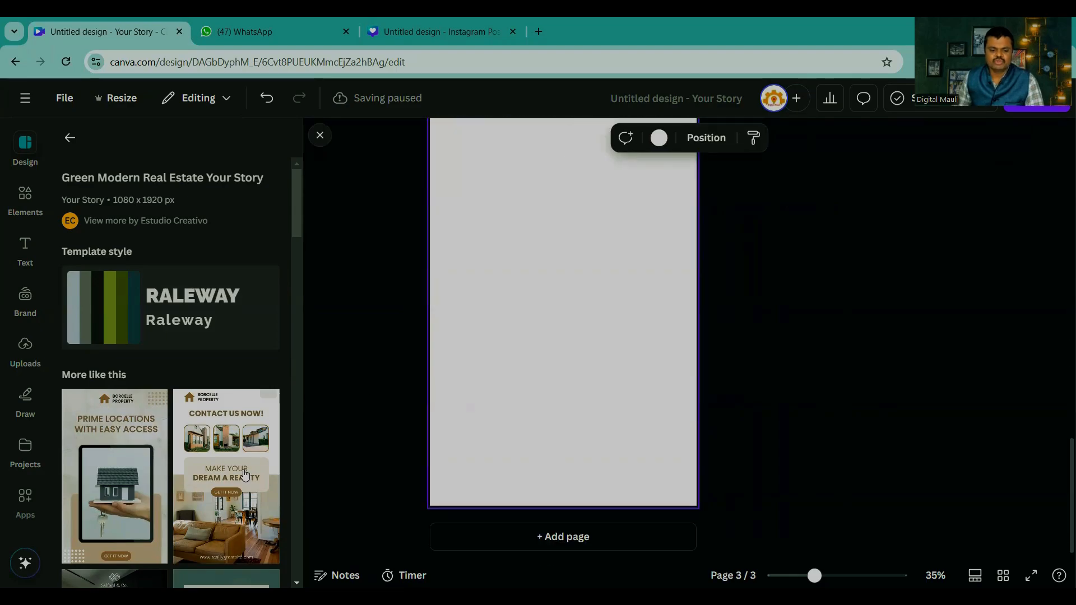
left_click(245, 475)
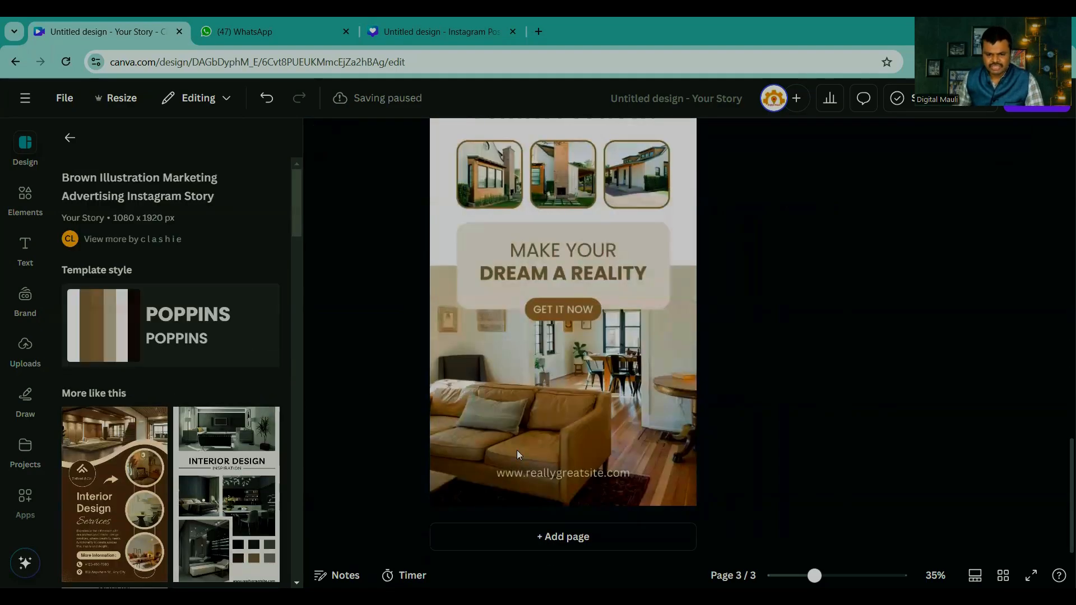
left_click(70, 140)
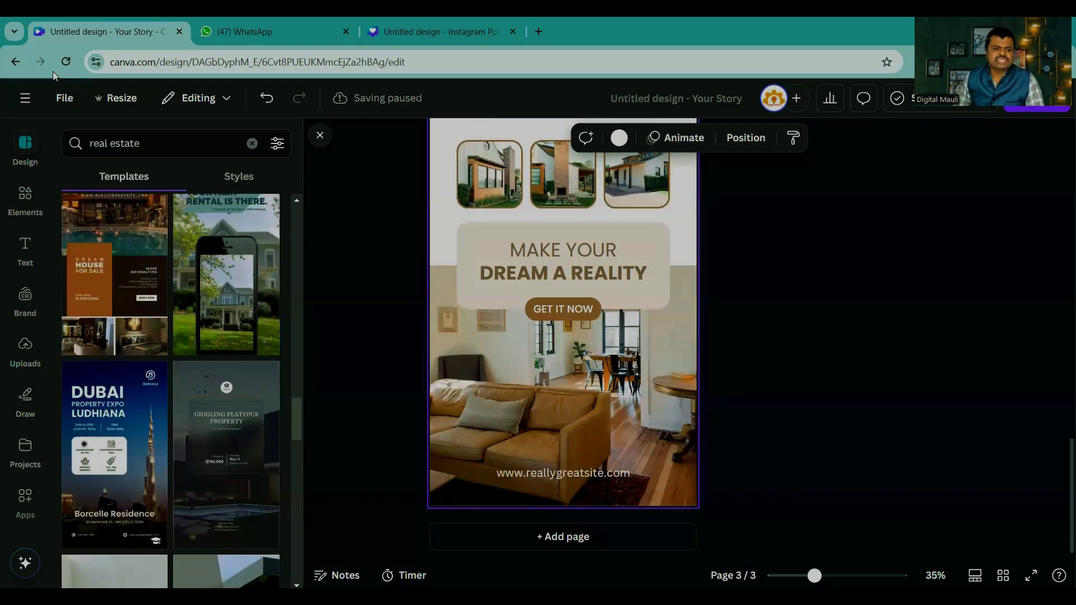
Step: Create a new Facebook Post design and open its elements library for searching
left_click(24, 97)
left_click(93, 142)
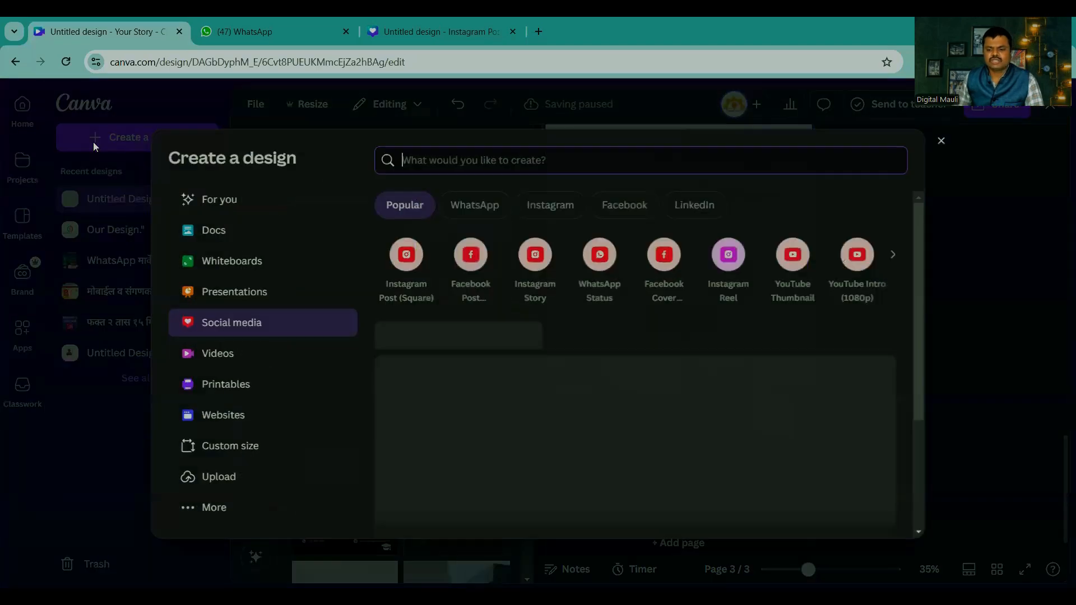
left_click(461, 259)
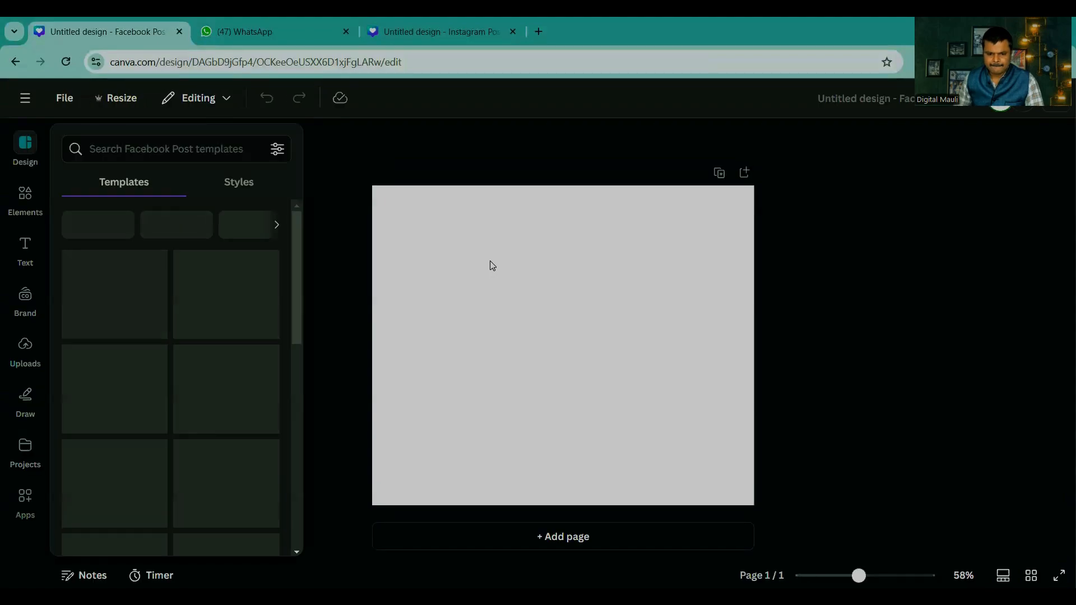
left_click(146, 146)
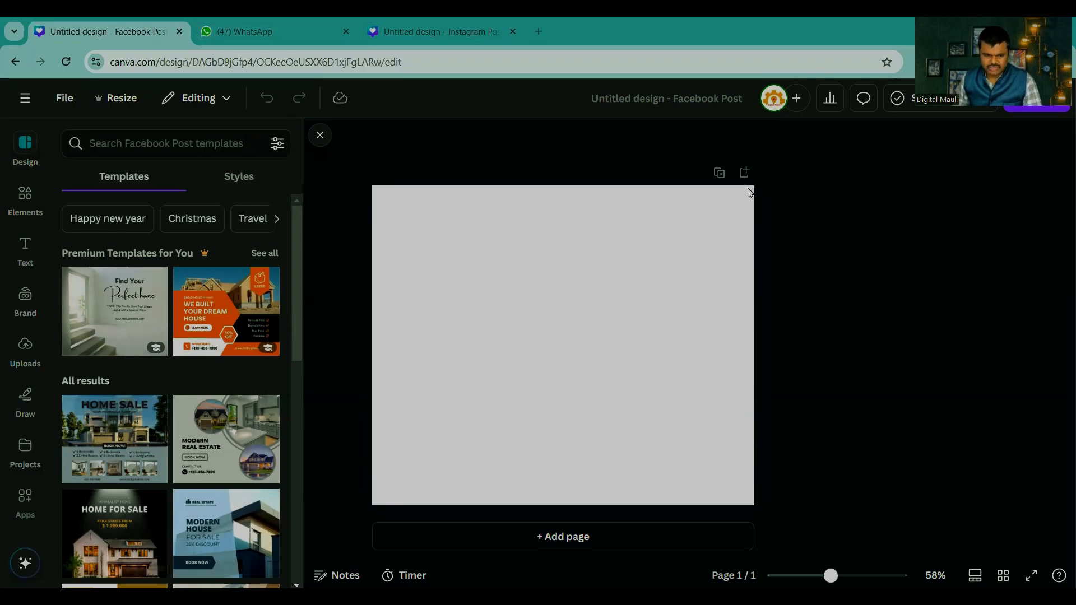
left_click(25, 199)
left_click(167, 143)
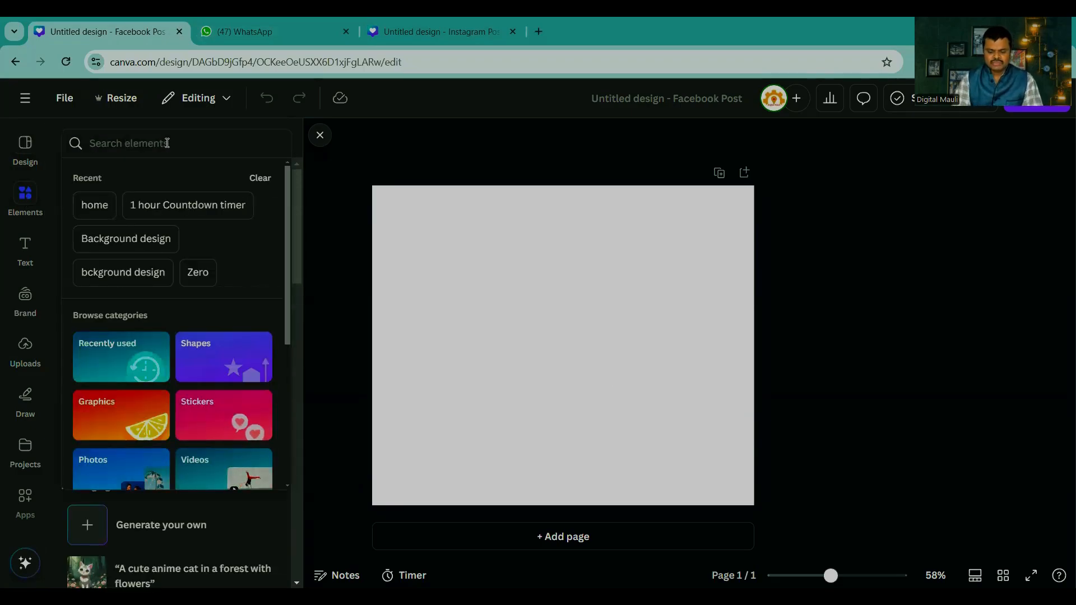
type("coll")
key("BackSpace")
key("BackSpace")
key("BackSpace")
key("BackSpace")
key("Escape")
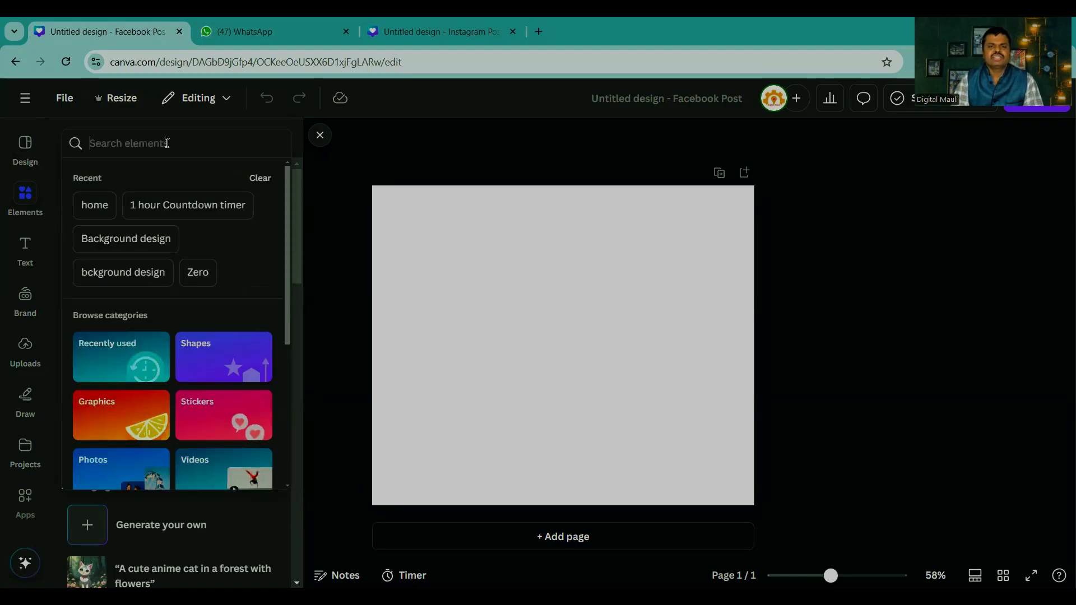
Step: Search the elements for indian college students and show only the photo results
type("indian")
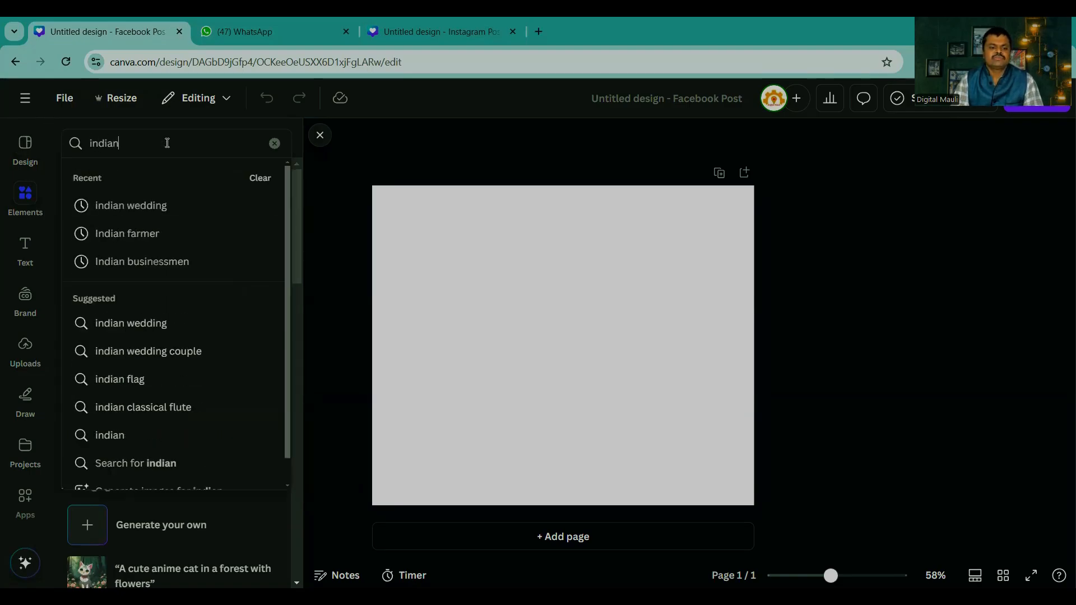
type(" college ")
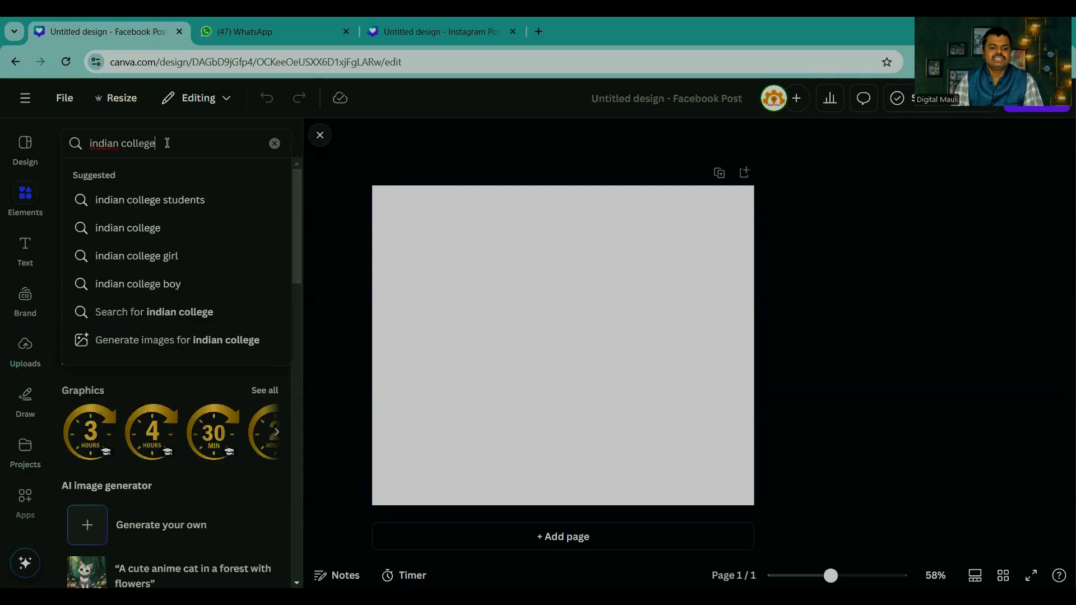
type("students")
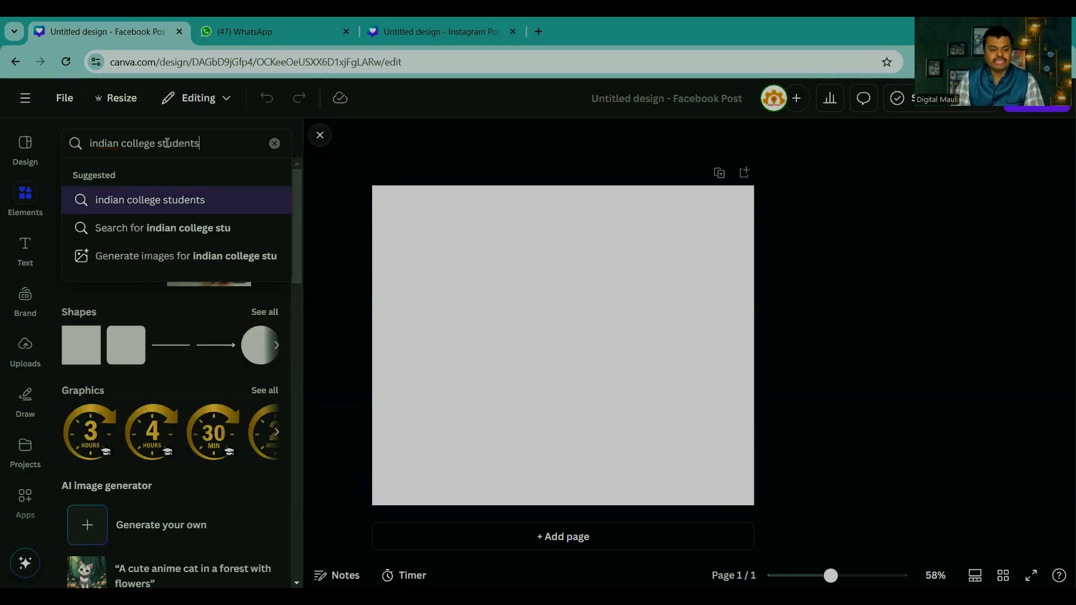
key("Return")
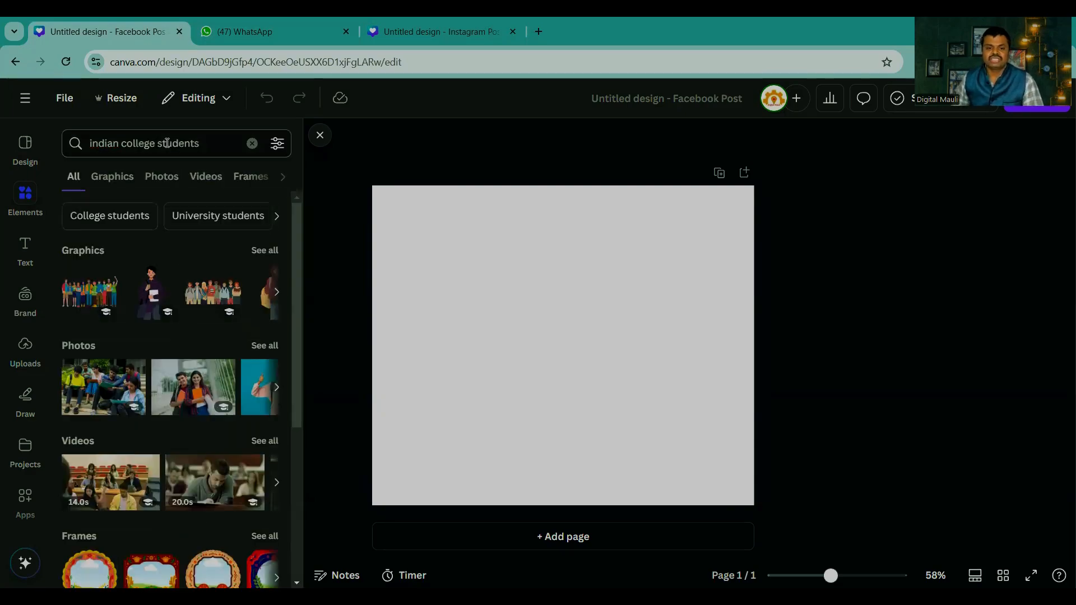
left_click(260, 347)
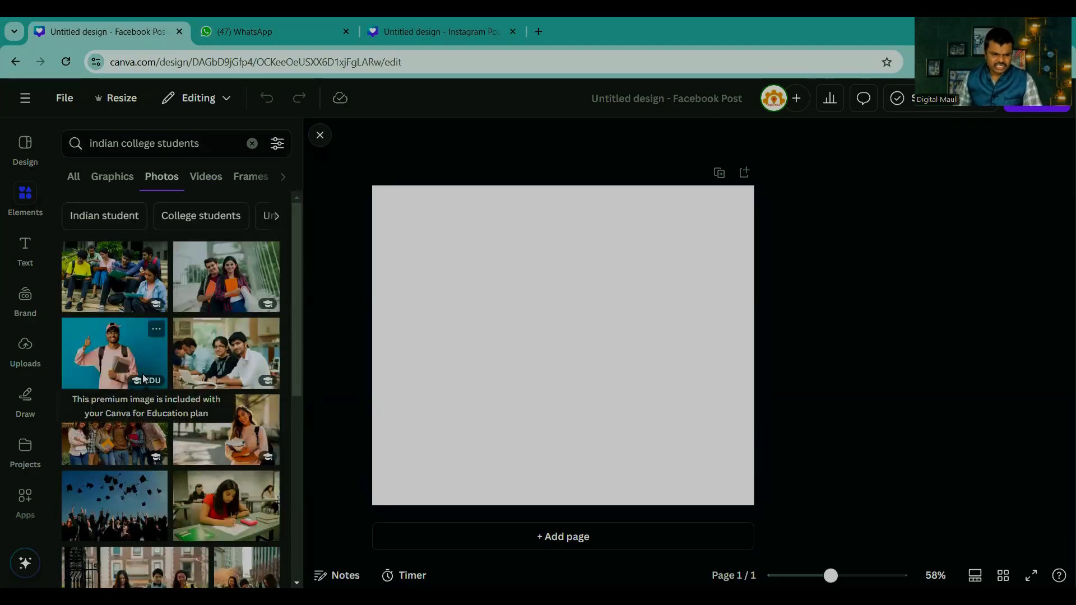
Step: Insert the photo of the graduate in cap and red-trimmed gown, shift it slightly upwards and remove its background
scroll(184, 399, "down", 10)
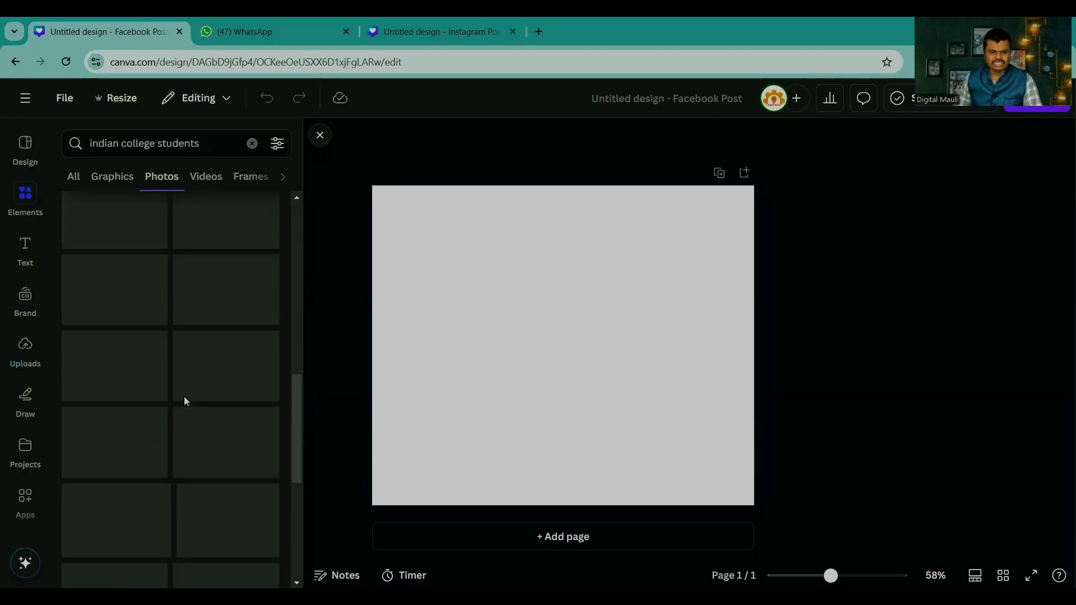
scroll(185, 402, "down", 5)
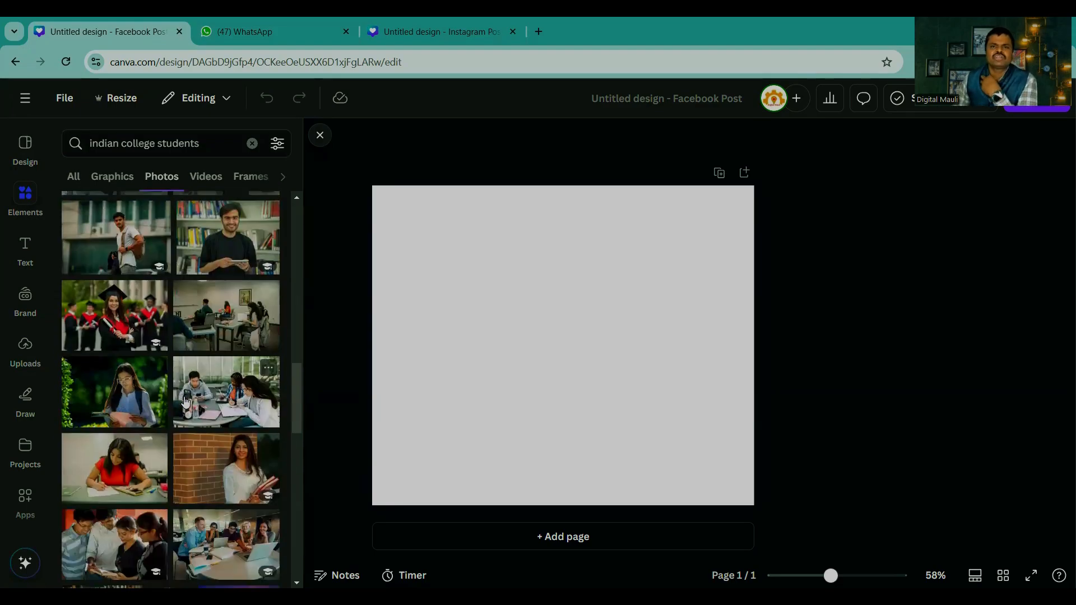
scroll(189, 399, "down", 10)
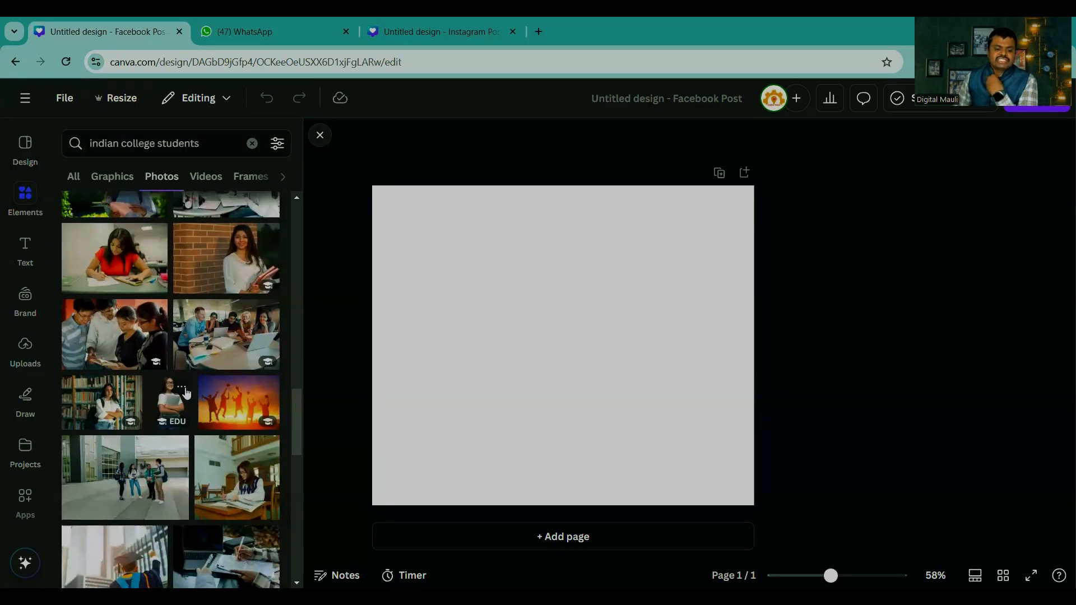
scroll(185, 388, "up", 5)
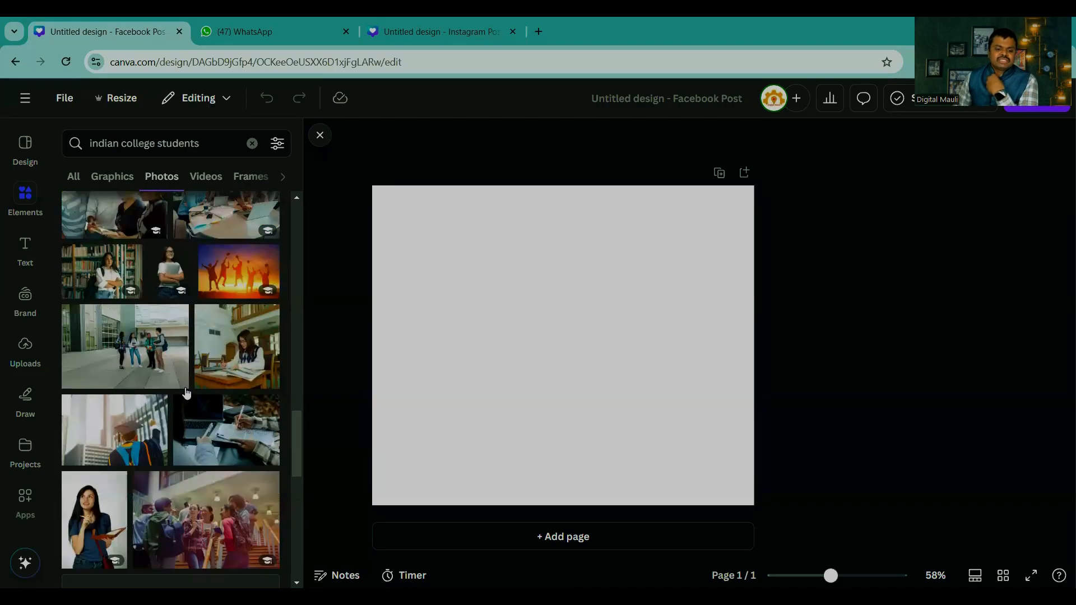
scroll(186, 392, "up", 1)
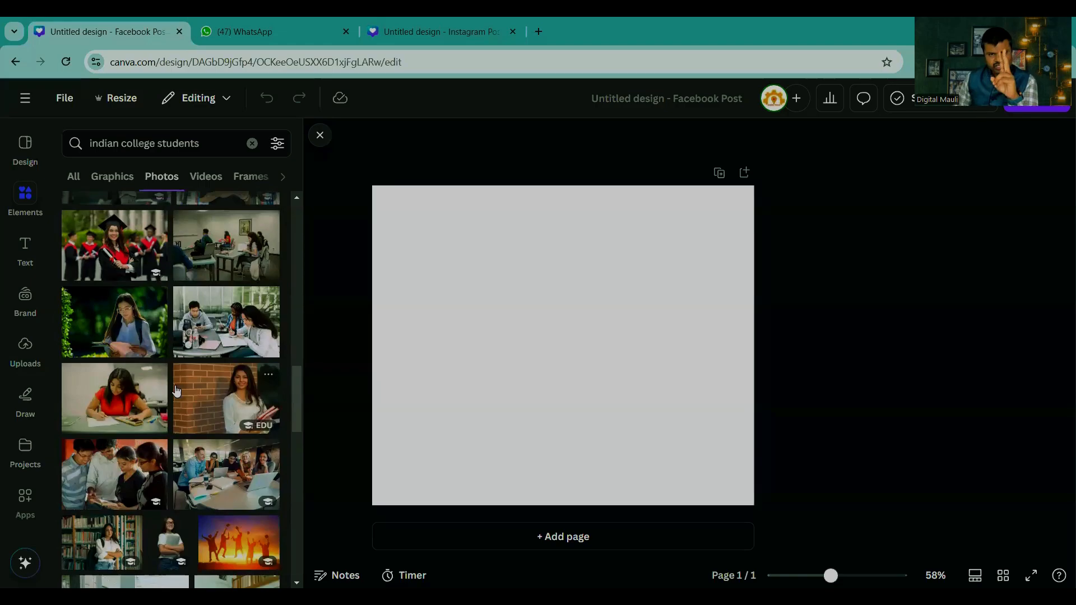
left_click(112, 247)
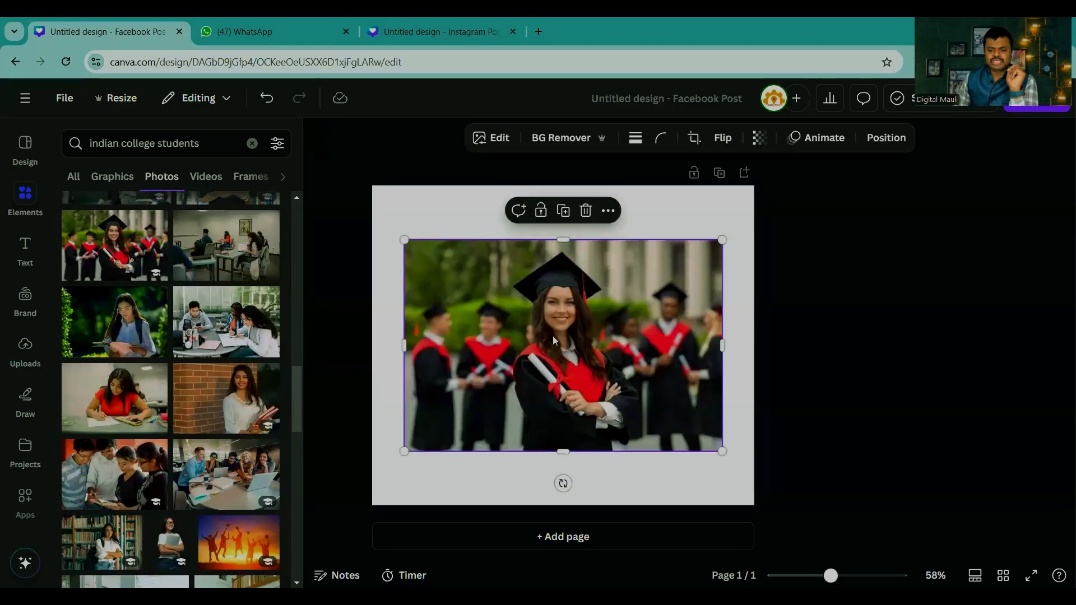
left_click_drag(553, 335, 542, 331)
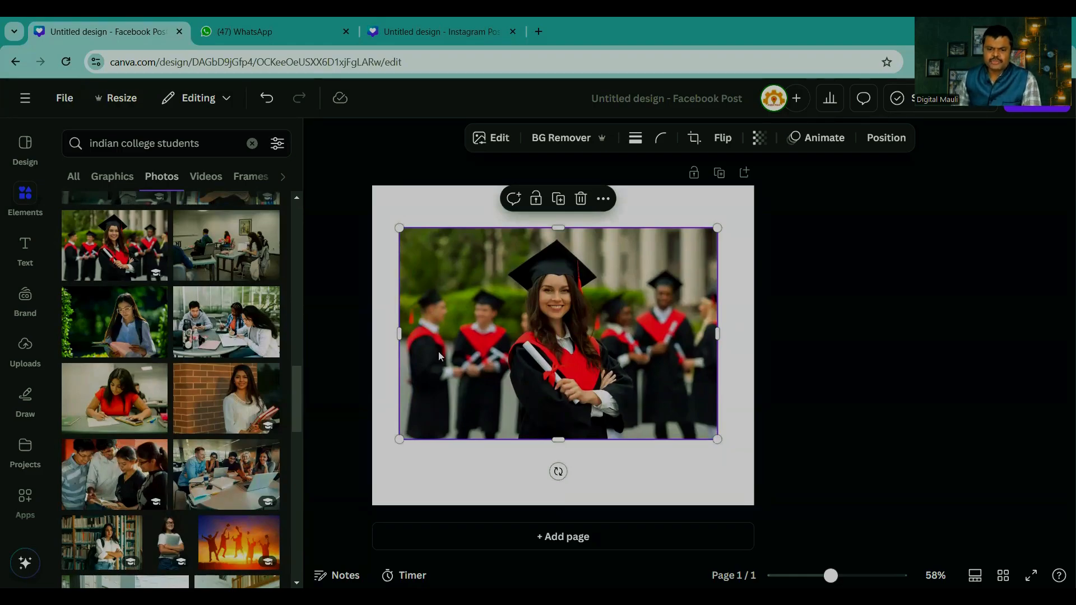
left_click(552, 140)
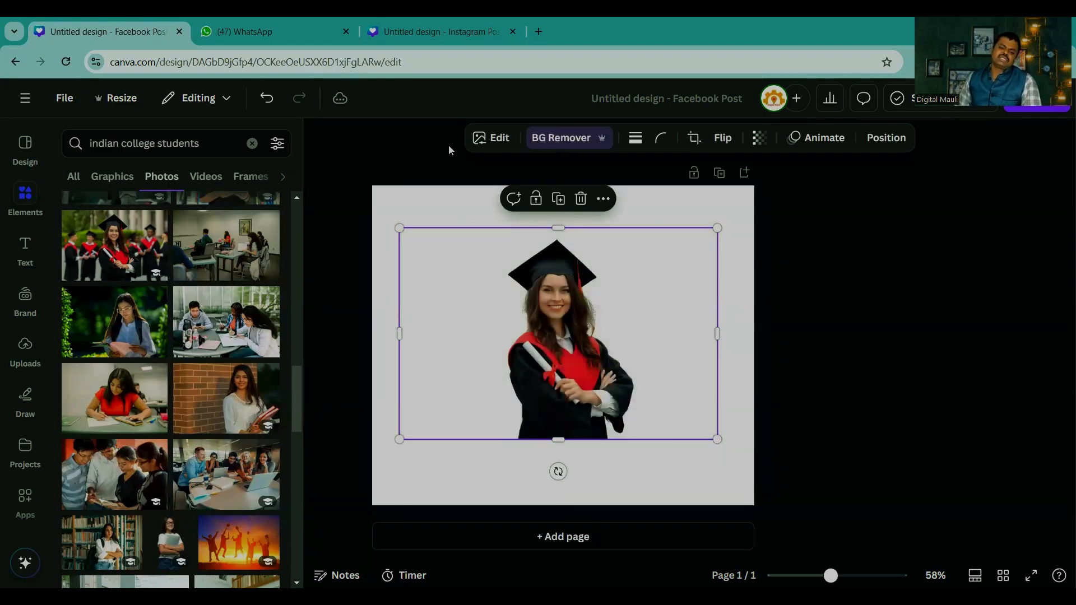
Step: Crop the graduate's photo closely around her figure, place it in the page's lower-left corner and enlarge it to nearly full page height
left_click_drag(401, 341, 500, 336)
left_click_drag(717, 335, 637, 334)
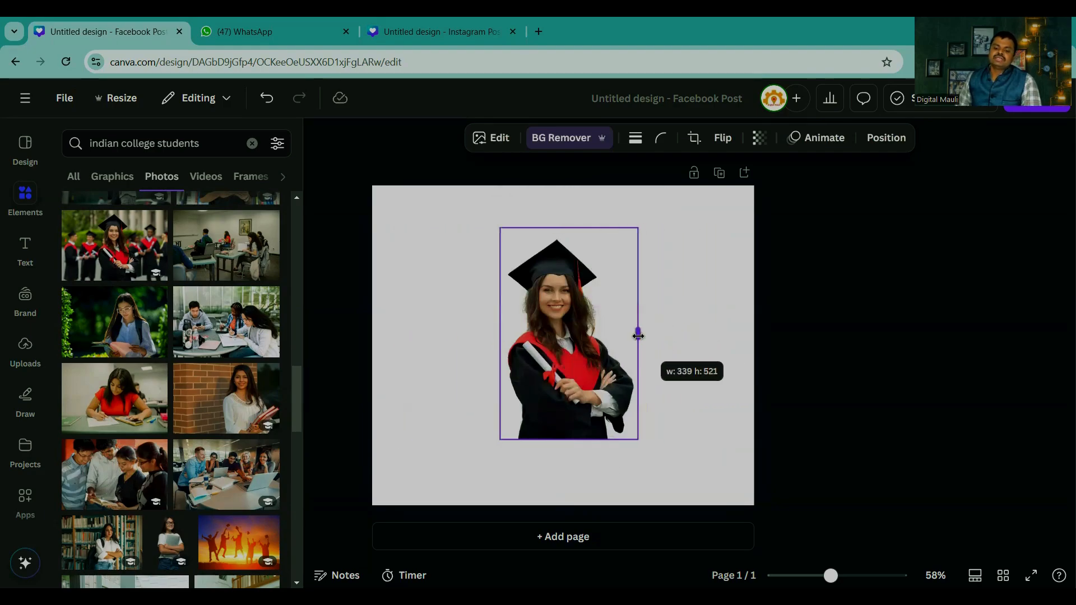
left_click_drag(566, 357, 448, 423)
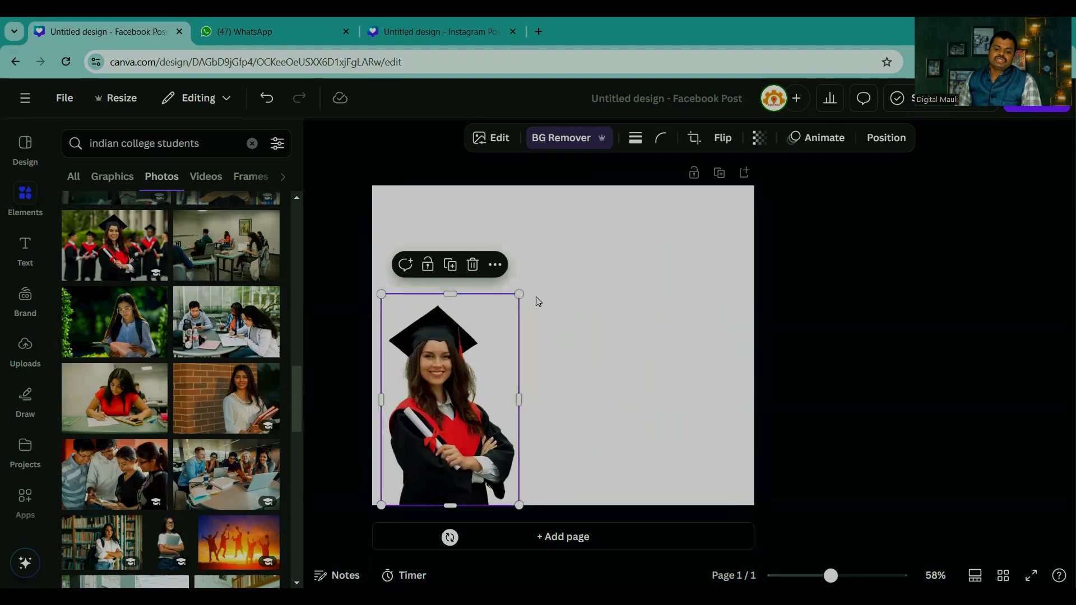
left_click_drag(519, 294, 578, 203)
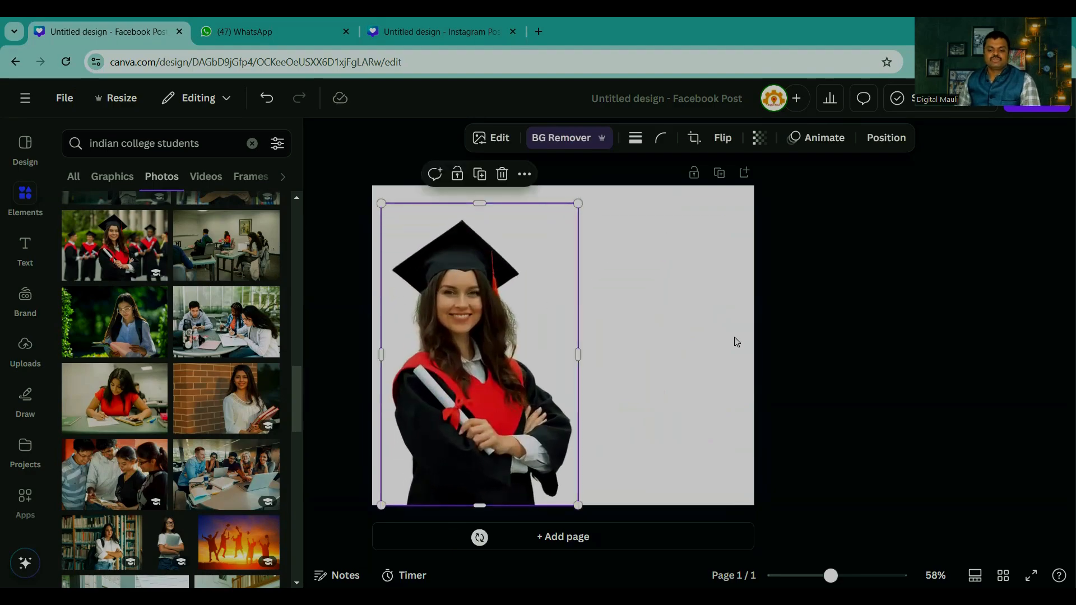
left_click(782, 308)
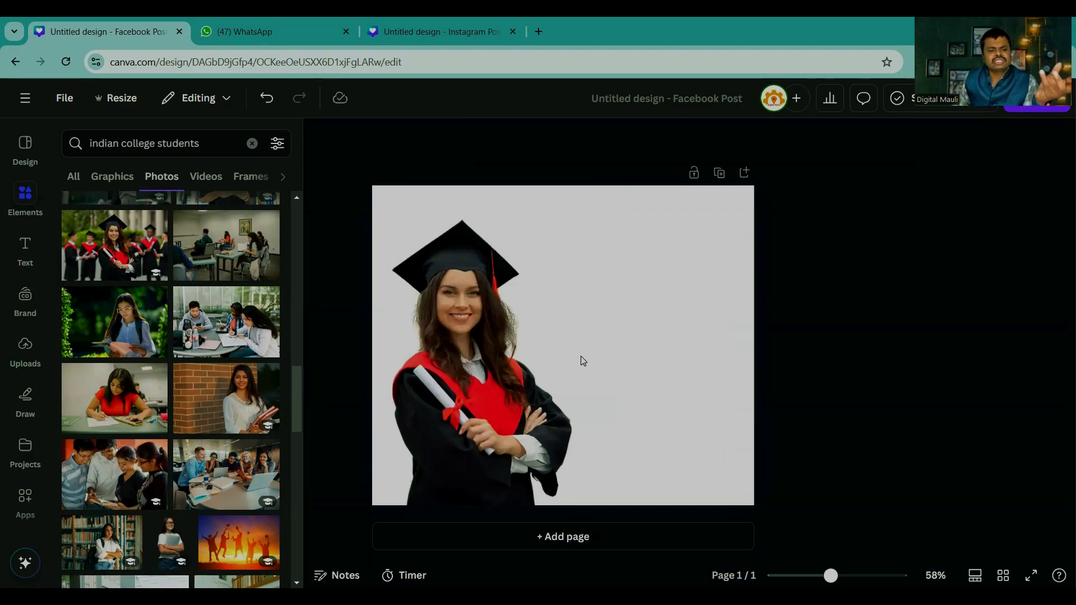
Step: Replace the graduate with the brick-wall photo of two students holding coffee cups, enlarged slightly and with its background removed
left_click(497, 372)
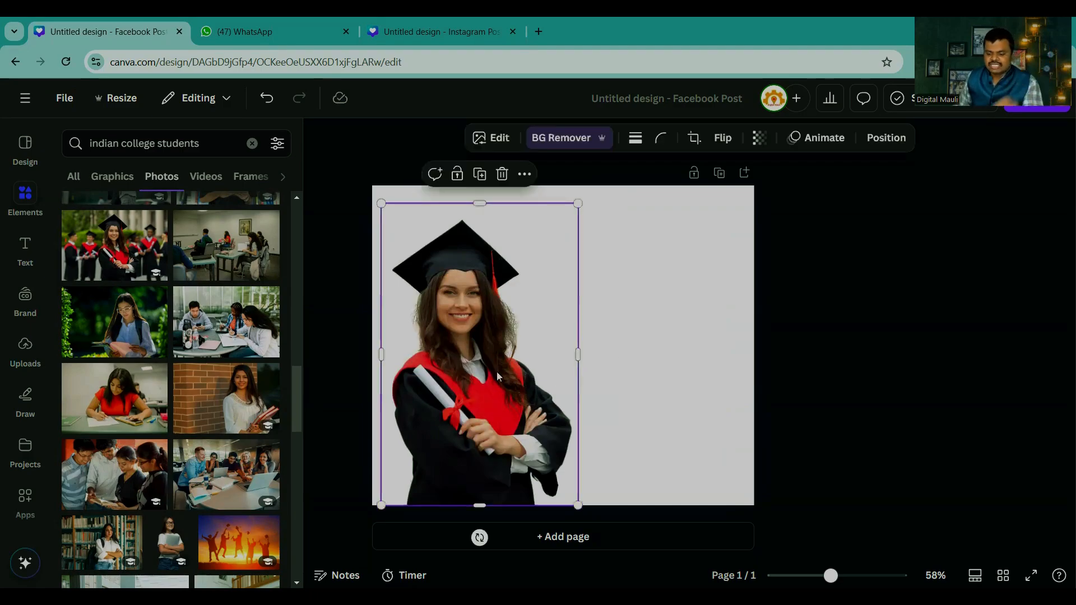
key("Delete")
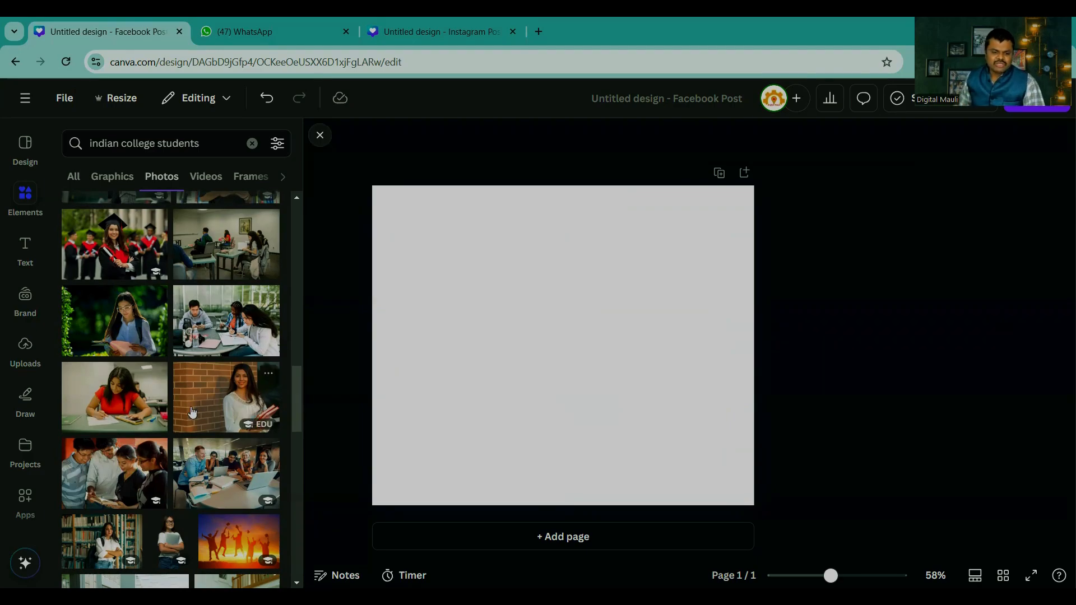
scroll(193, 412, "up", 10)
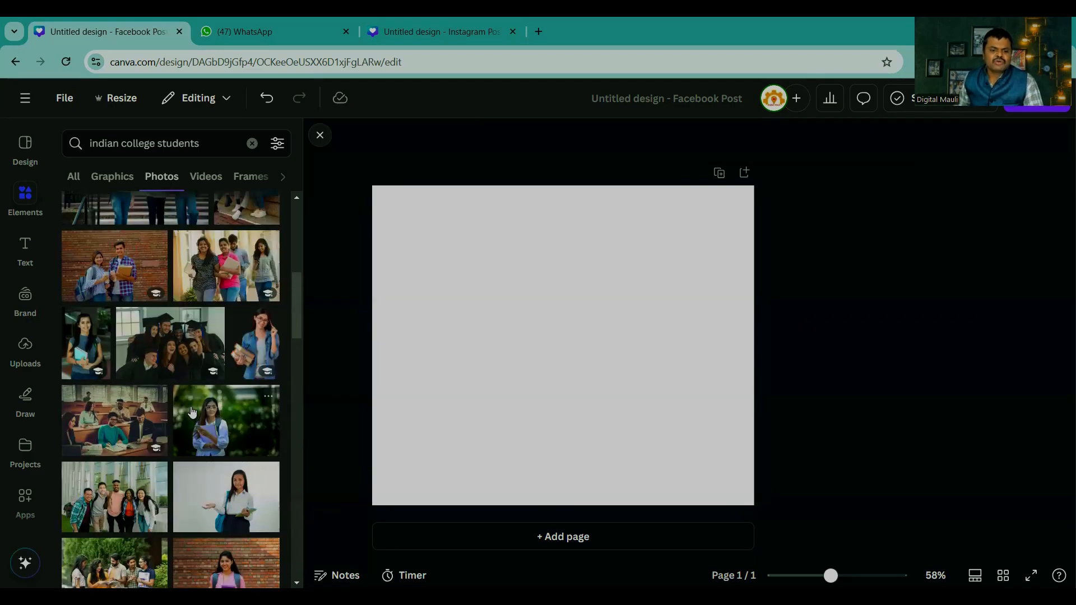
left_click(103, 265)
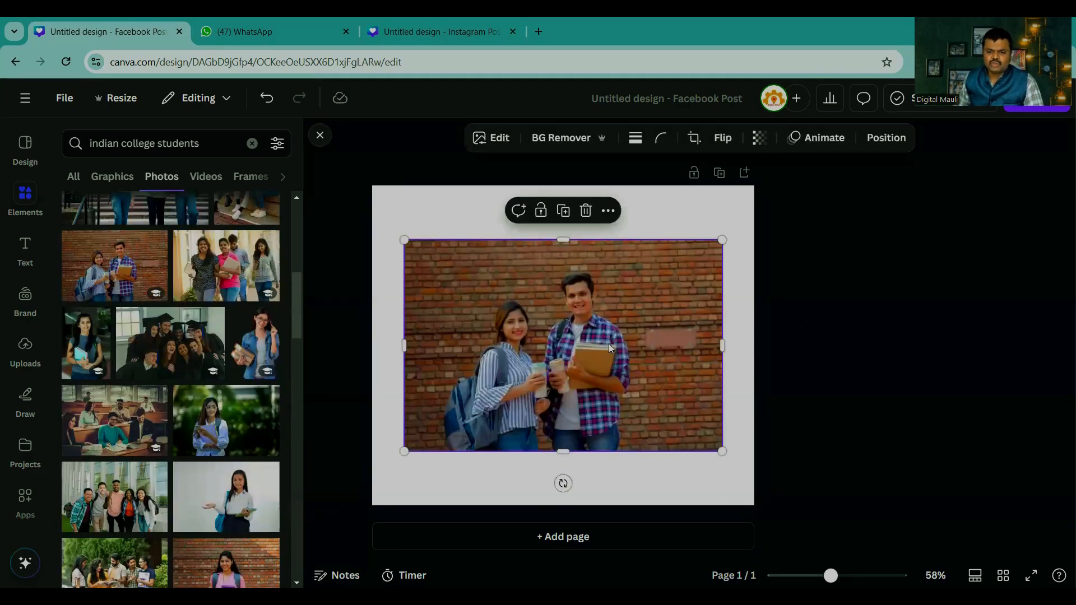
left_click_drag(405, 451, 373, 473)
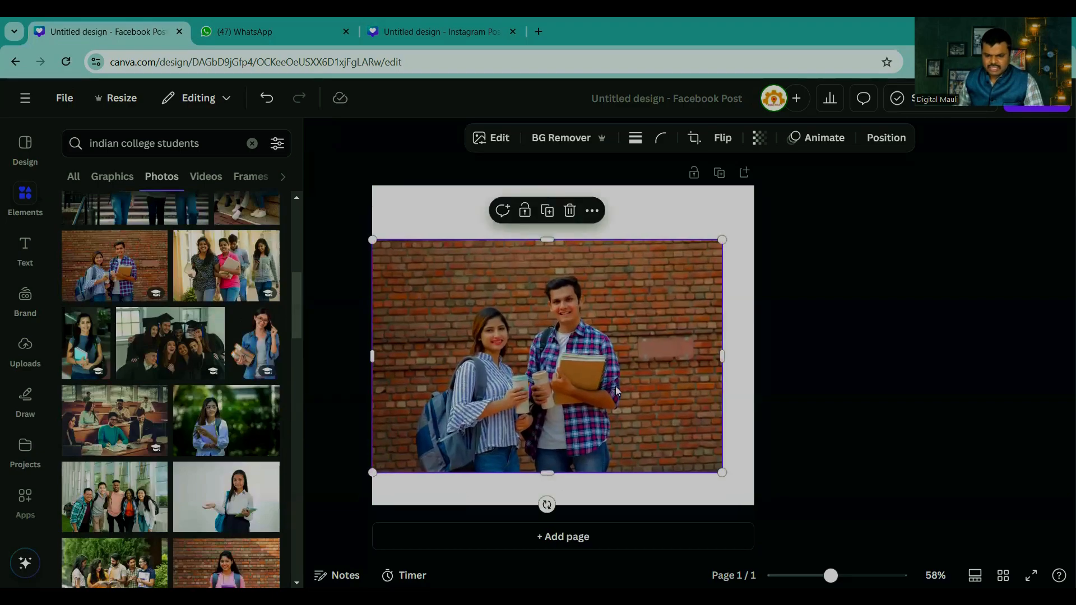
mouse_move(615, 366)
left_mouse_down()
mouse_move(647, 328)
mouse_move(606, 349)
left_mouse_up()
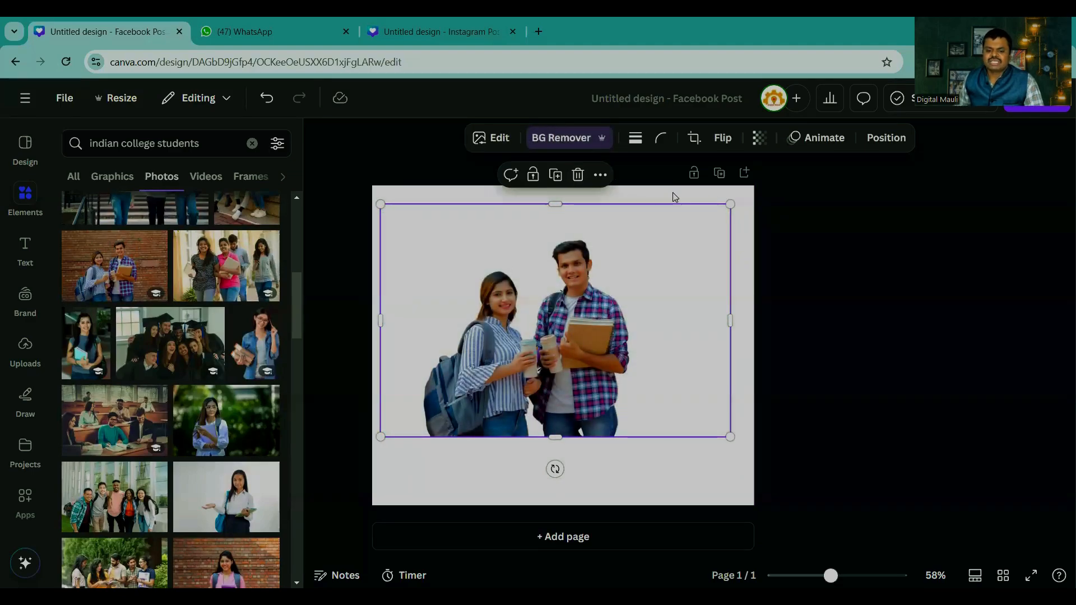
Step: Crop the empty margins around the two students and enlarge the cut-out from the page's lower-left corner to full page height
left_click_drag(728, 319, 636, 319)
left_click_drag(383, 321, 420, 321)
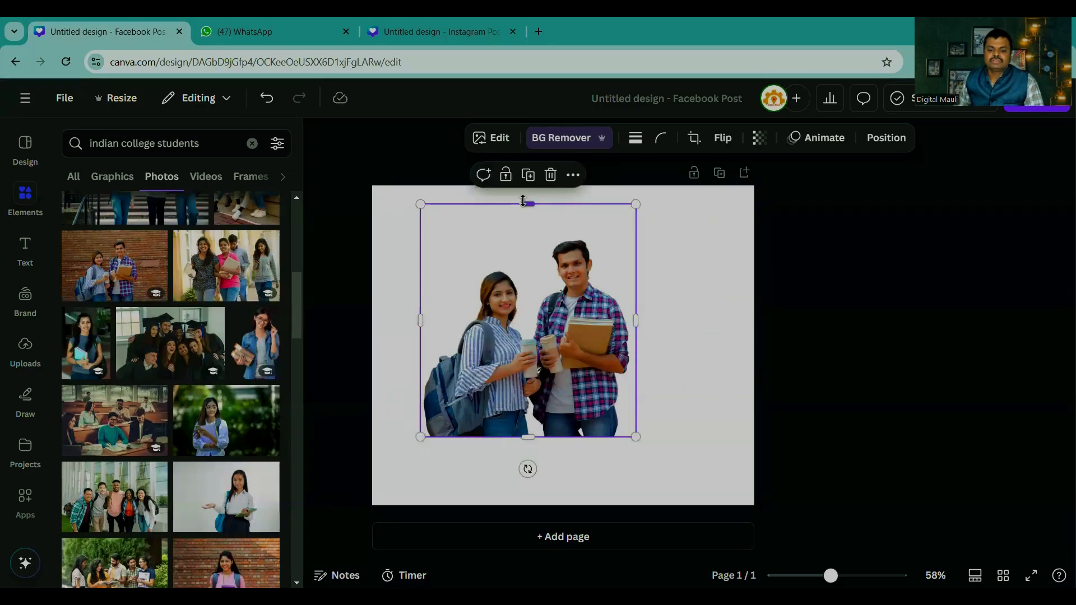
left_click_drag(523, 201, 526, 230)
left_click_drag(537, 297, 489, 370)
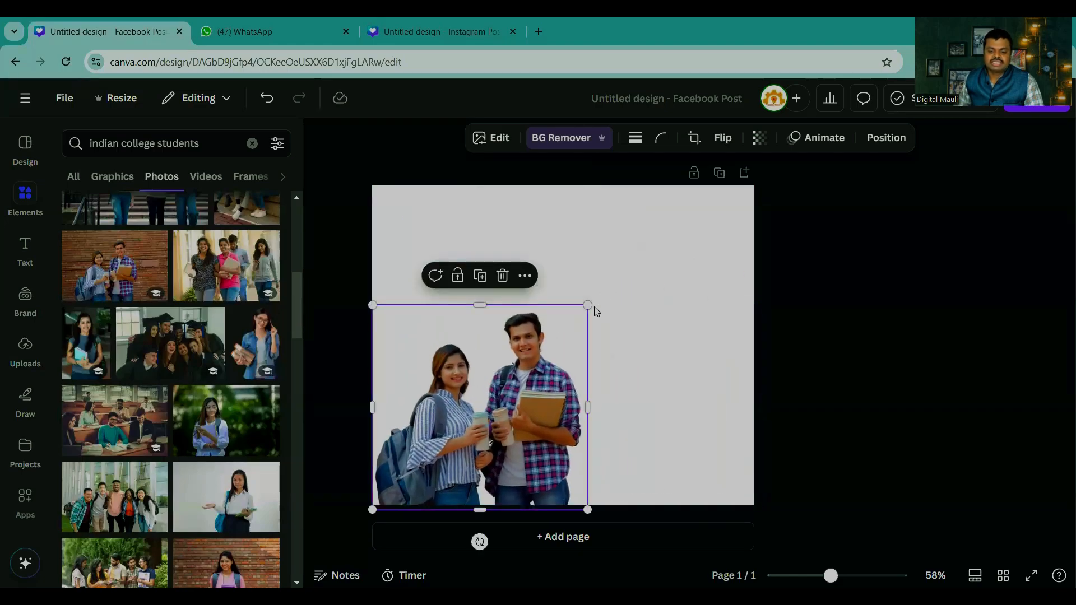
left_click_drag(596, 311, 658, 274)
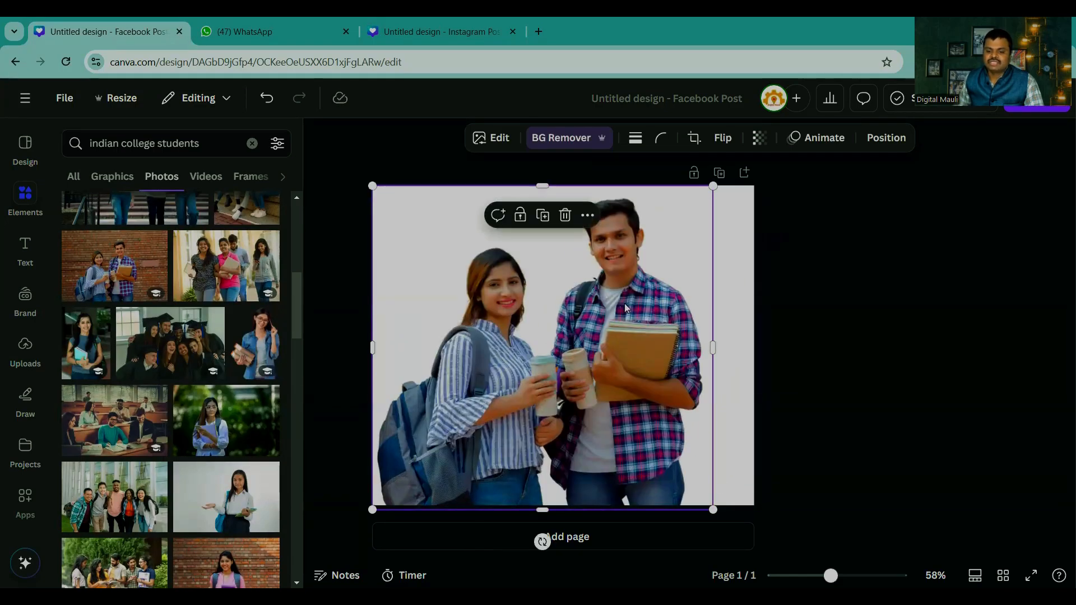
Step: Remove the cut-out of the two students by moving it off the page
left_click_drag(831, 576, 804, 517)
left_click(736, 373)
left_click(586, 350)
left_click_drag(587, 352, 427, 355)
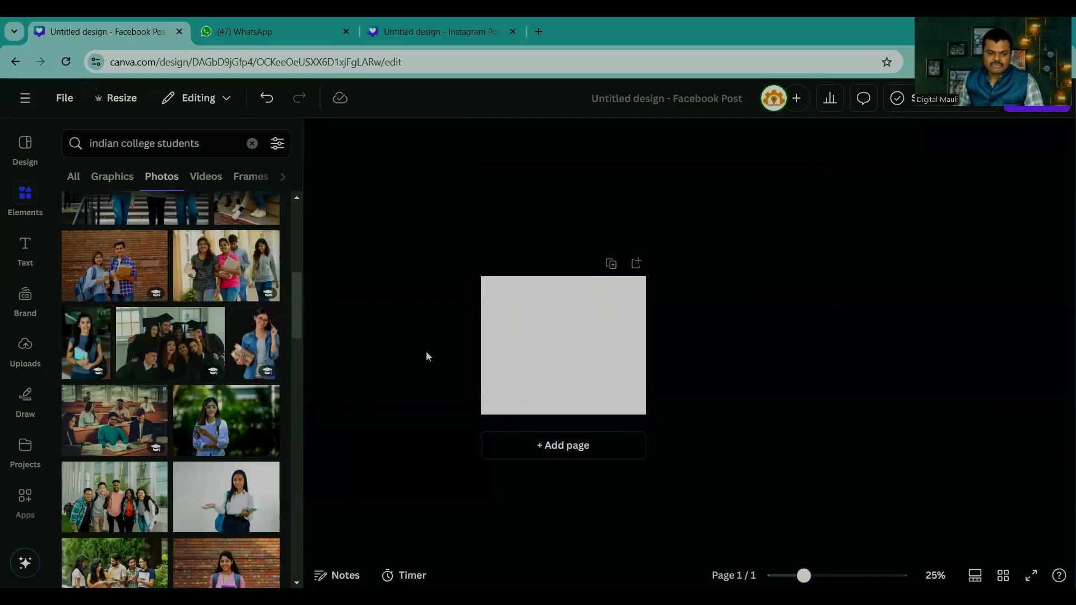
Step: Insert the photo of the graduates taking a group selfie, enlarge it and remove its background
left_click(171, 343)
scroll(680, 382, "up", 5, "ctrl")
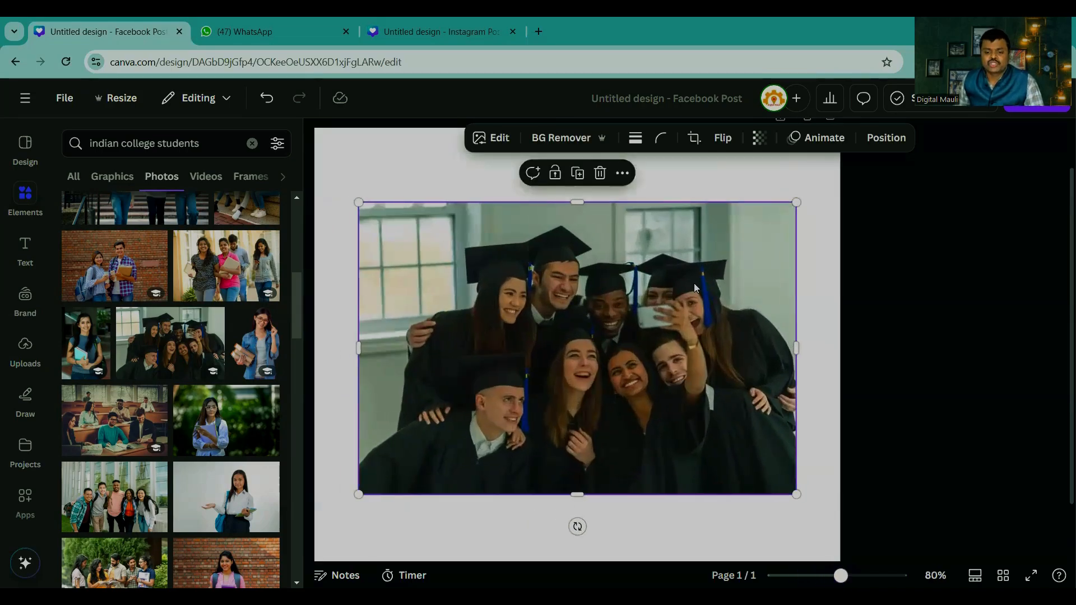
left_click_drag(359, 202, 315, 172)
left_click(541, 140)
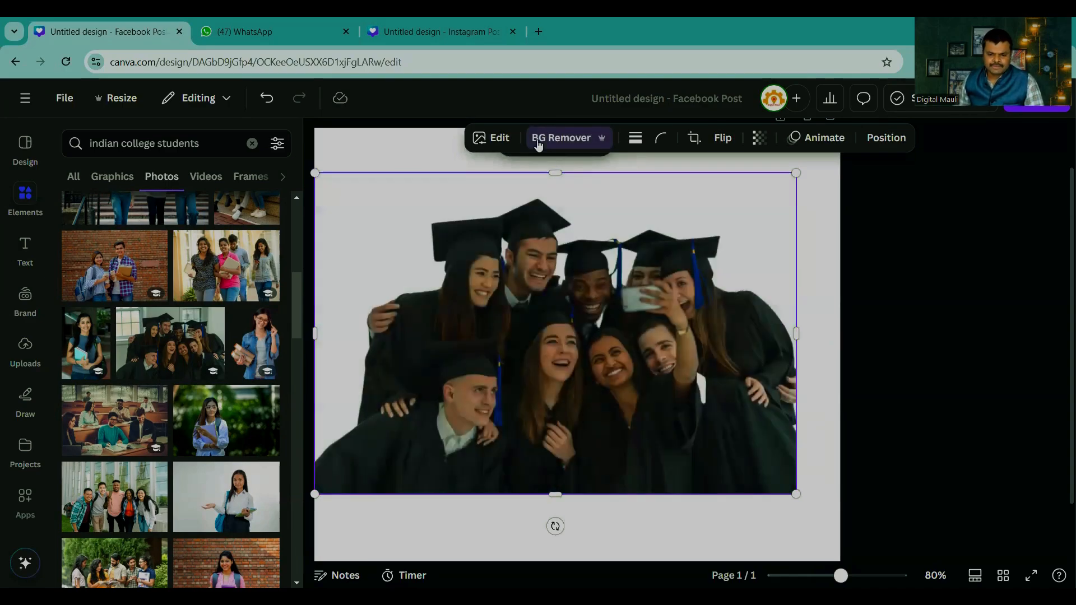
left_click_drag(576, 316, 598, 320)
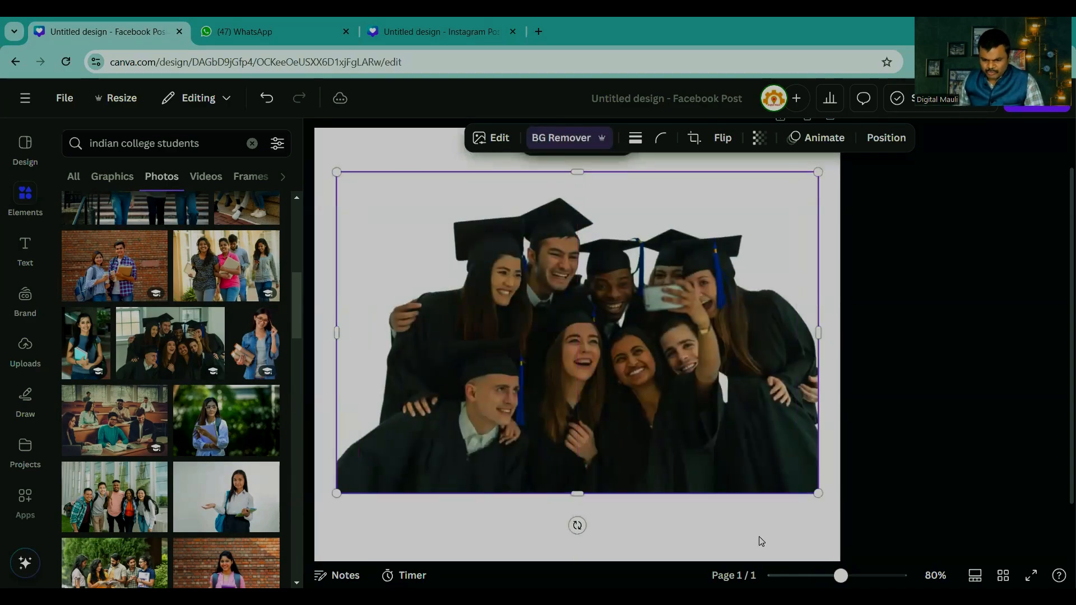
Step: Remove the graduates' selfie cut-out by moving it off the page
mouse_move(841, 576)
left_mouse_down()
mouse_move(859, 575)
mouse_move(821, 576)
left_mouse_up()
left_click(786, 412)
left_click_drag(611, 388, 802, 604)
Step: Insert the photo of six students reading on outdoor steps and remove its background
scroll(195, 372, "up", 10)
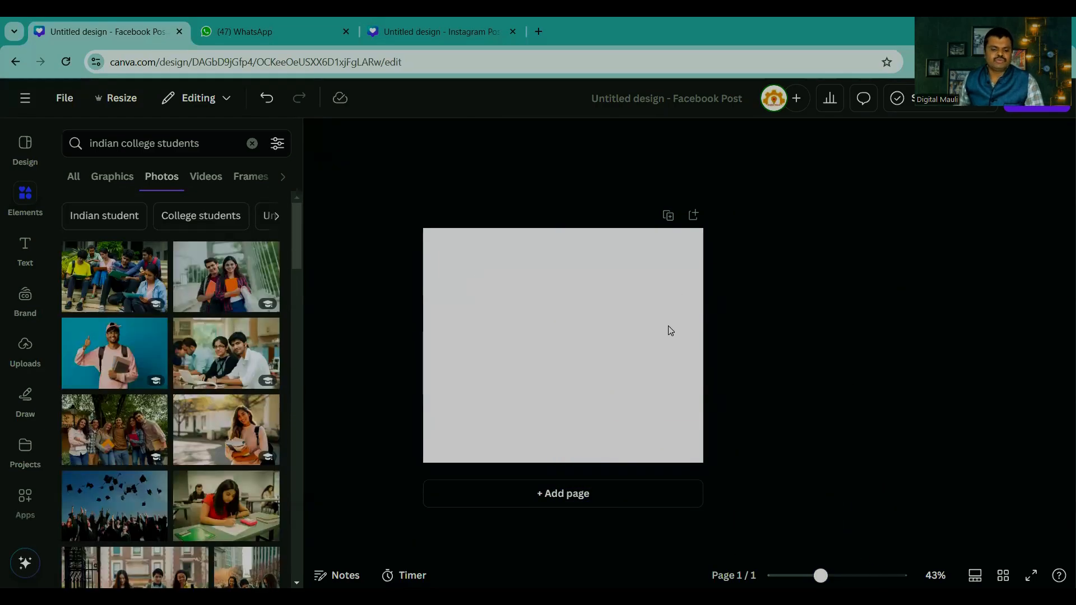
left_click(158, 291)
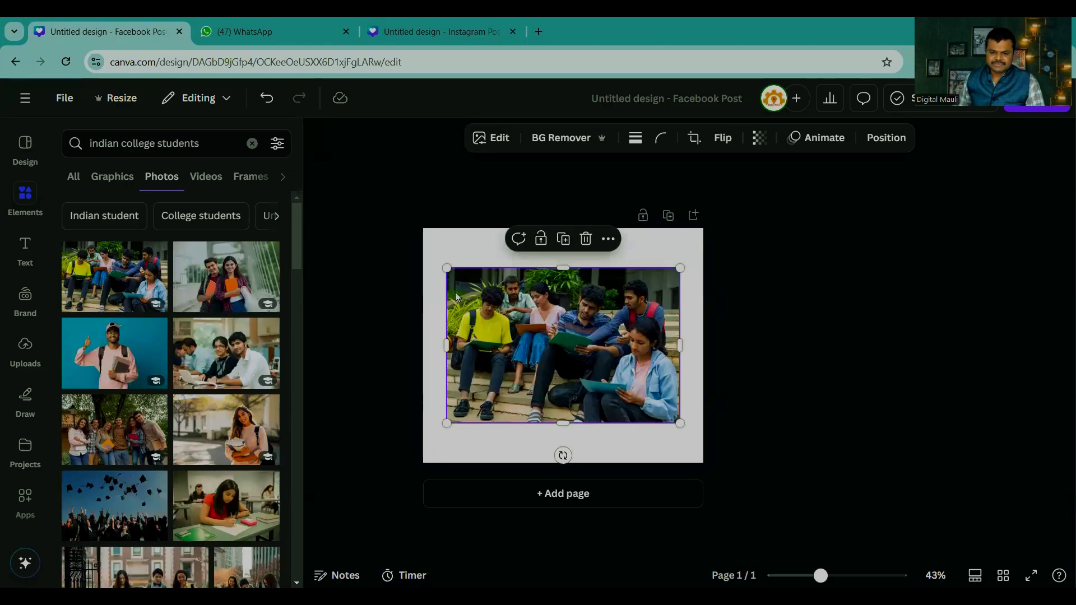
left_click(547, 144)
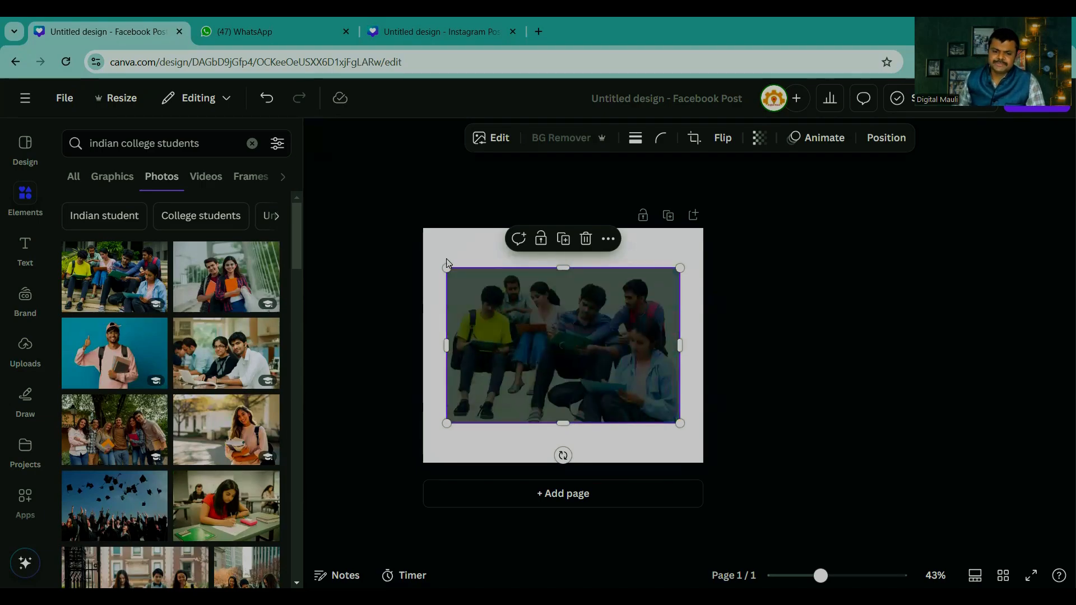
Step: Enlarge the cut-out of the seated students to span the full page width and centre it horizontally
left_click_drag(447, 268, 417, 246)
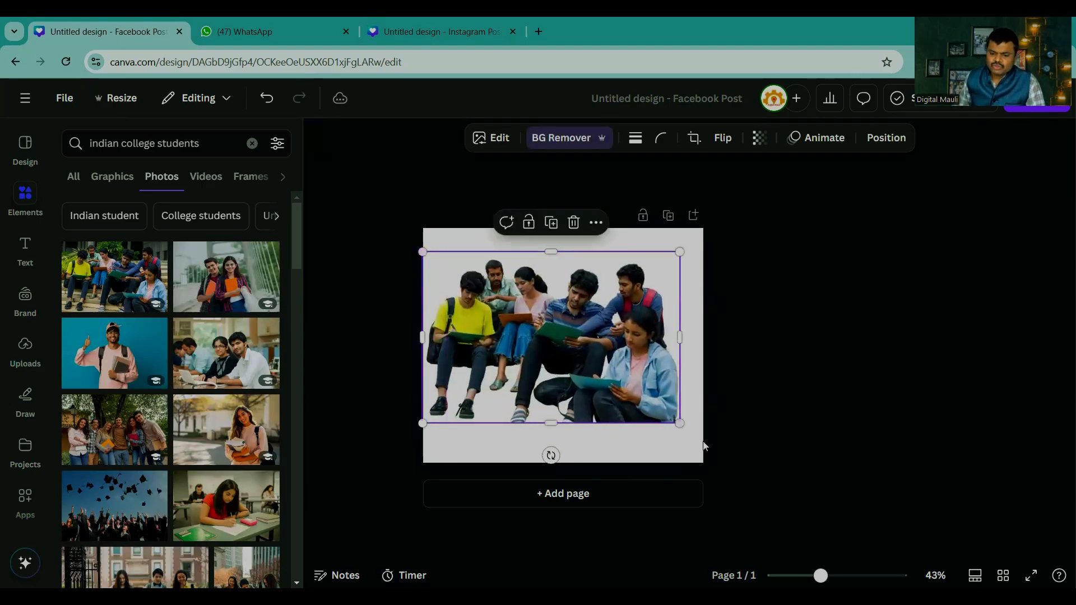
left_click_drag(679, 424, 711, 446)
mouse_move(636, 369)
left_mouse_down()
mouse_move(634, 446)
mouse_move(632, 373)
left_mouse_up()
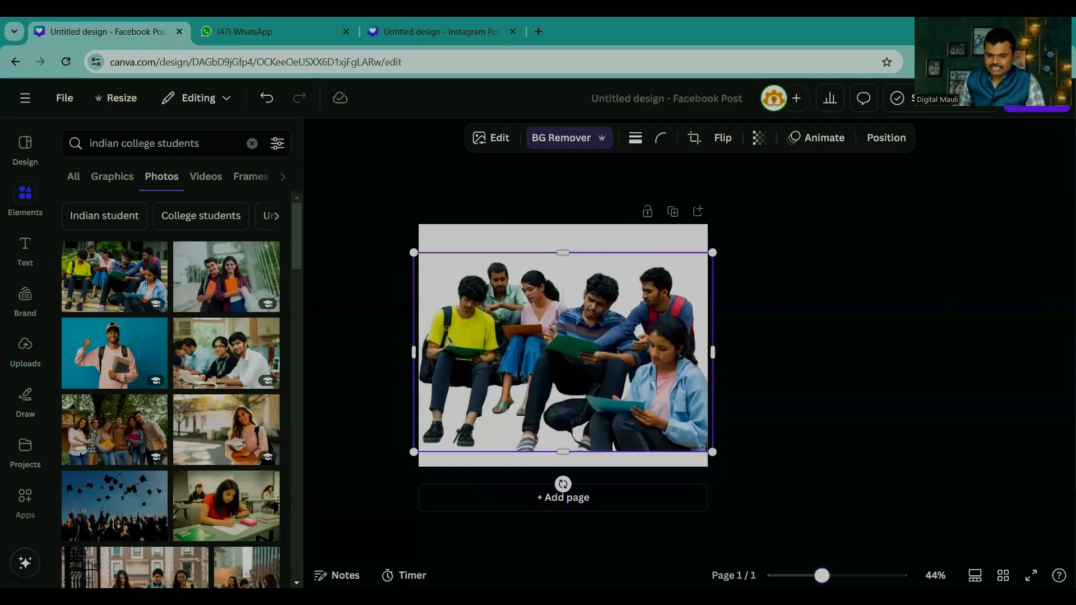
Step: Apply the Glow shadow effect to the cut-out of the seated students
left_click_drag(821, 575, 837, 575)
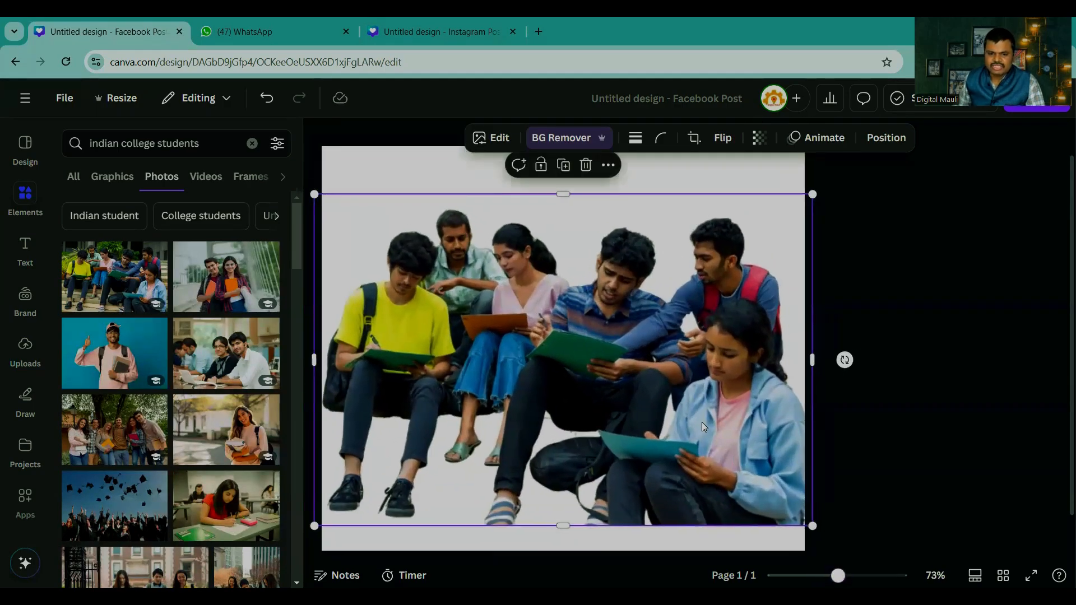
left_click(493, 140)
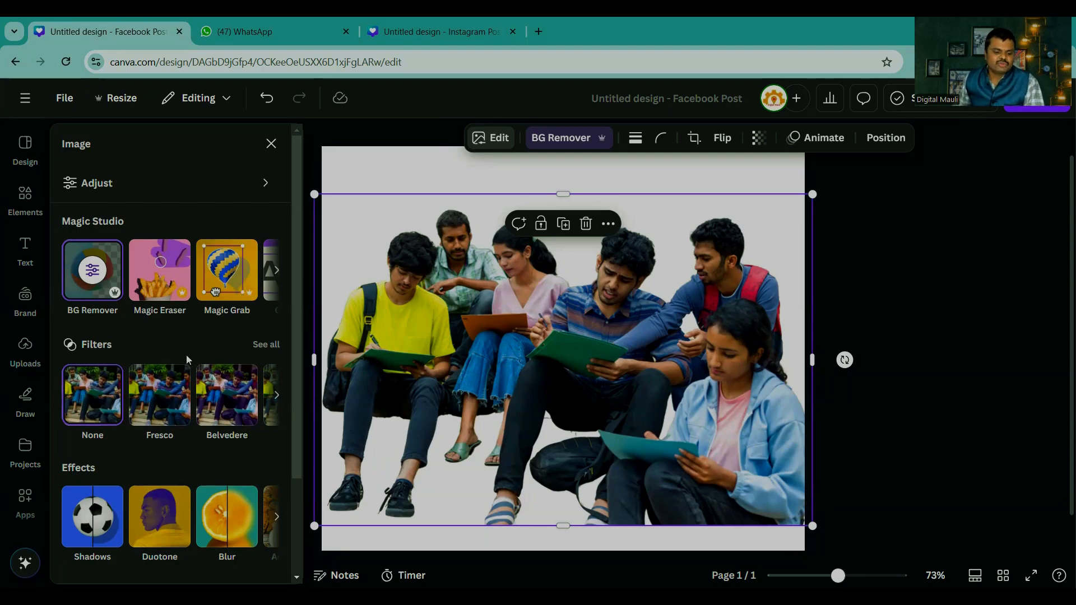
scroll(167, 379, "down", 2)
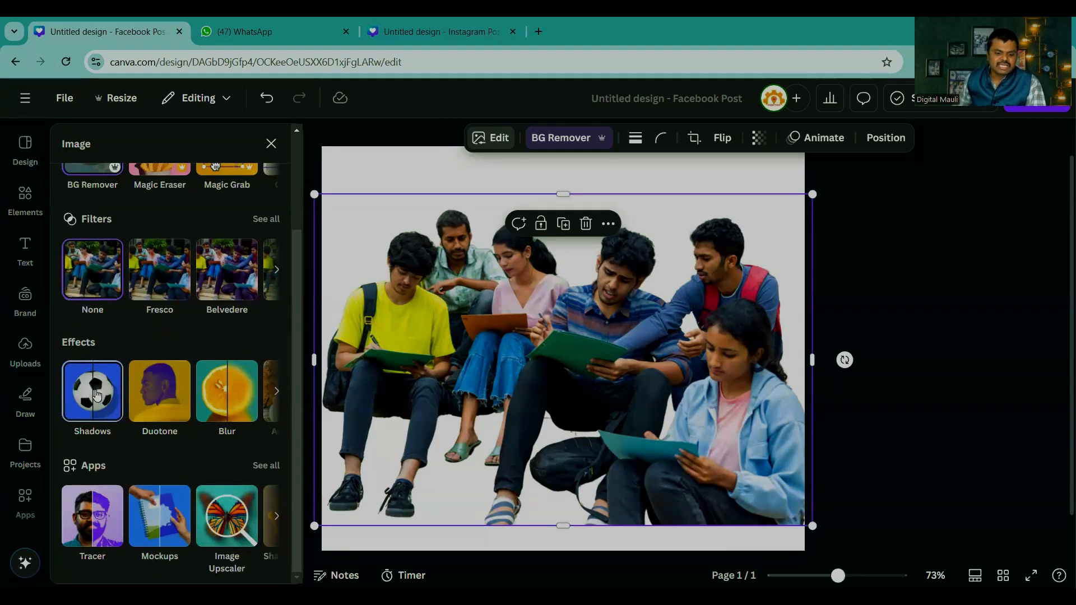
left_click(94, 394)
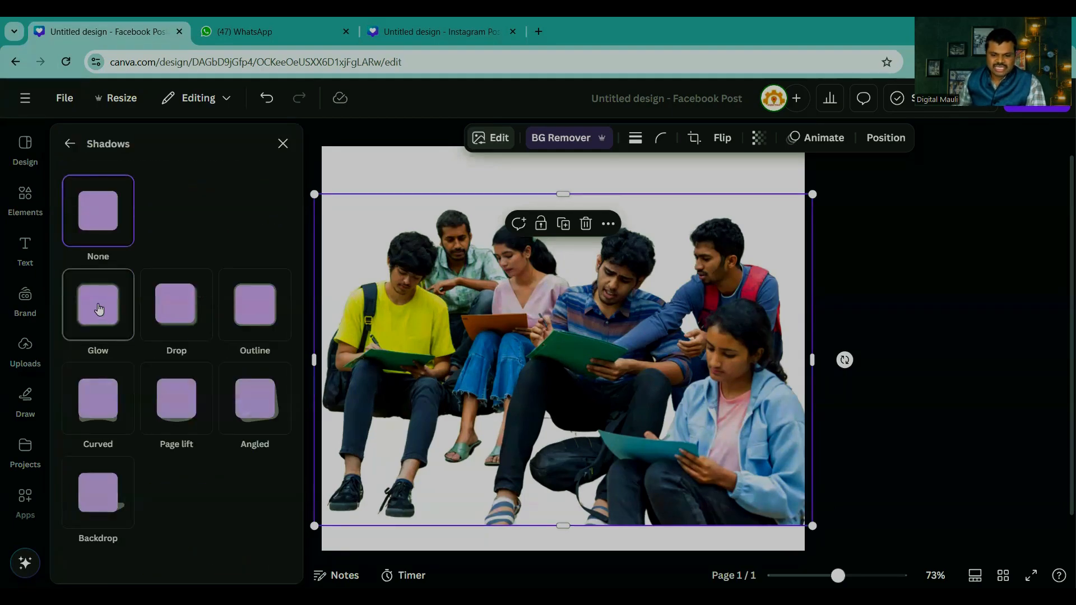
left_click(99, 309)
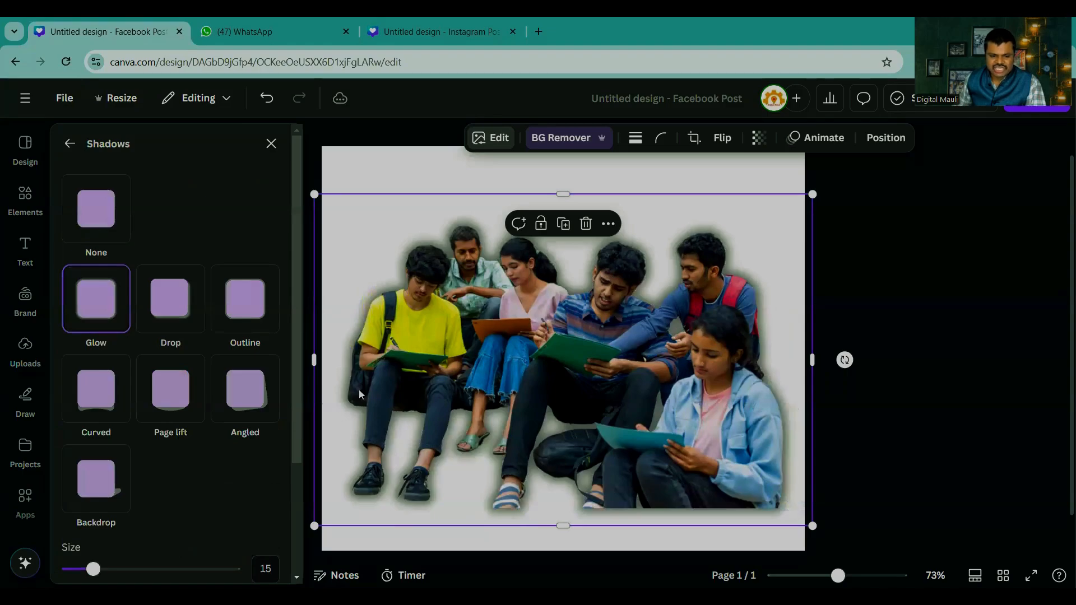
Step: Set the glow's size to 31, its blur amount to 59 and its intensity to 44
scroll(179, 392, "down", 3)
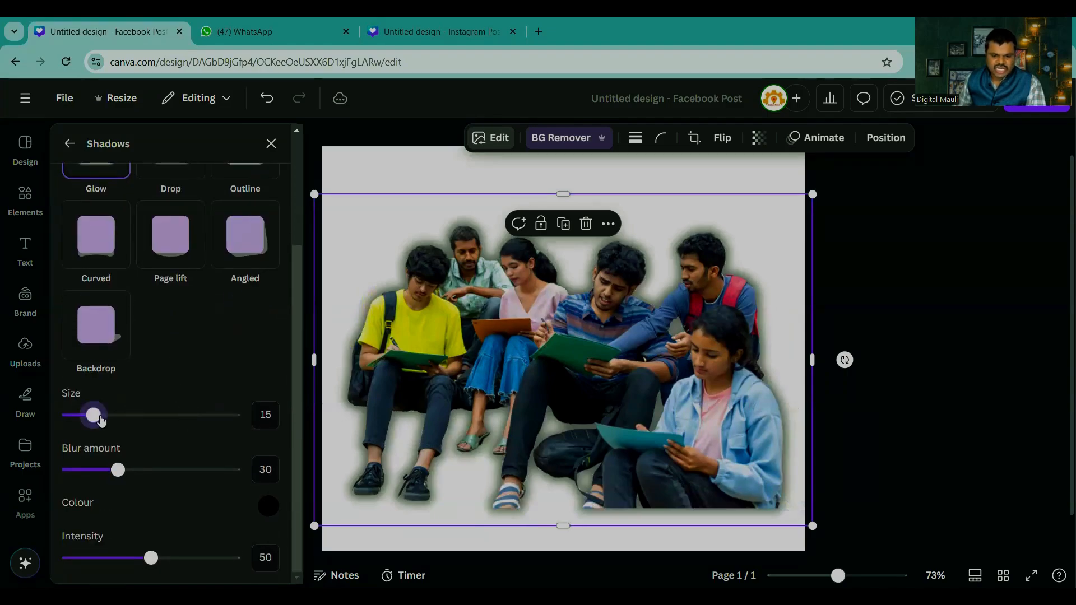
left_click_drag(100, 422, 198, 418)
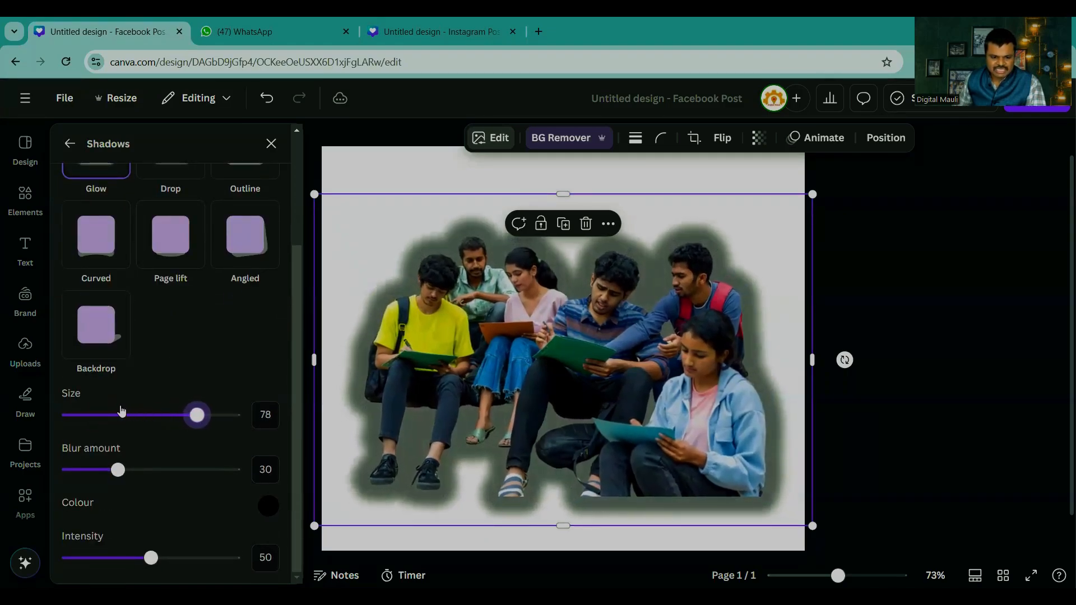
left_click(122, 414)
left_click_drag(118, 470, 165, 471)
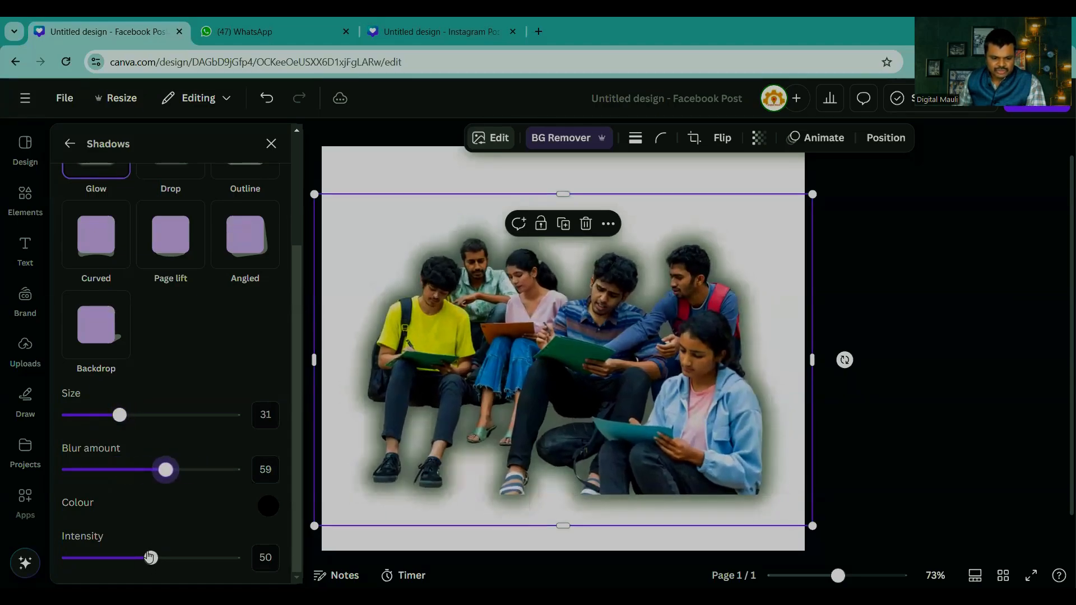
left_click_drag(196, 562, 143, 558)
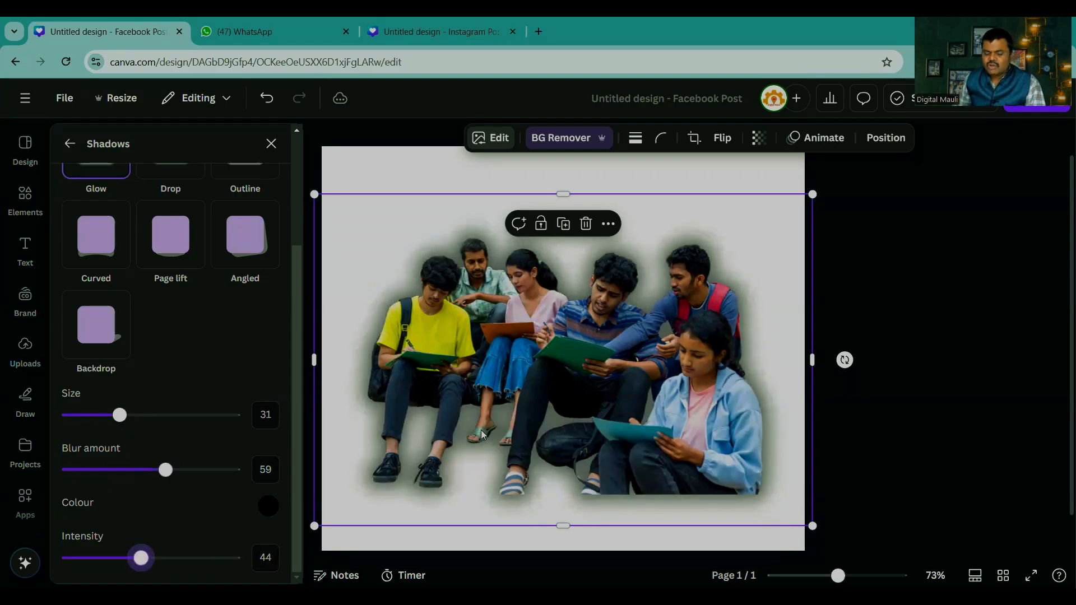
Step: Try the Drop shadow on the seated students, switch the effect to Outline and look over its settings
scroll(152, 306, "up", 3)
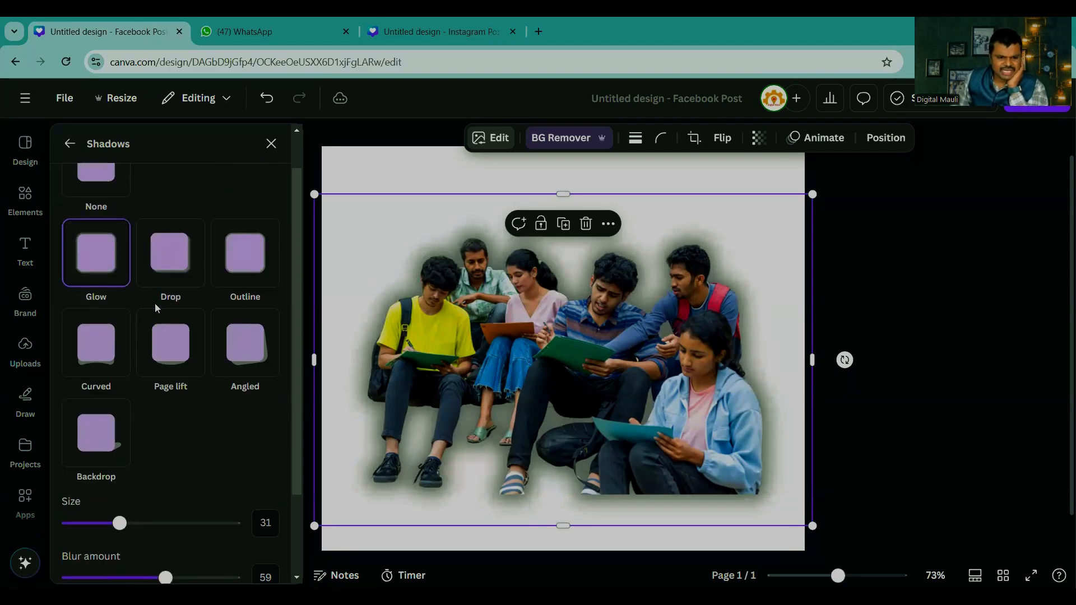
left_click(172, 284)
left_click(261, 294)
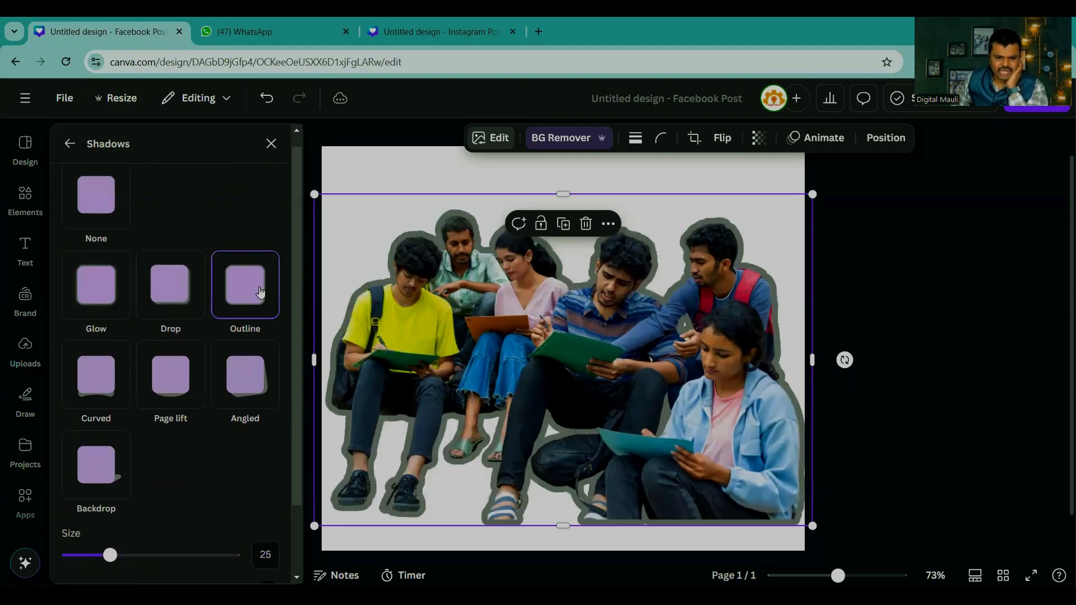
scroll(236, 505, "down", 2)
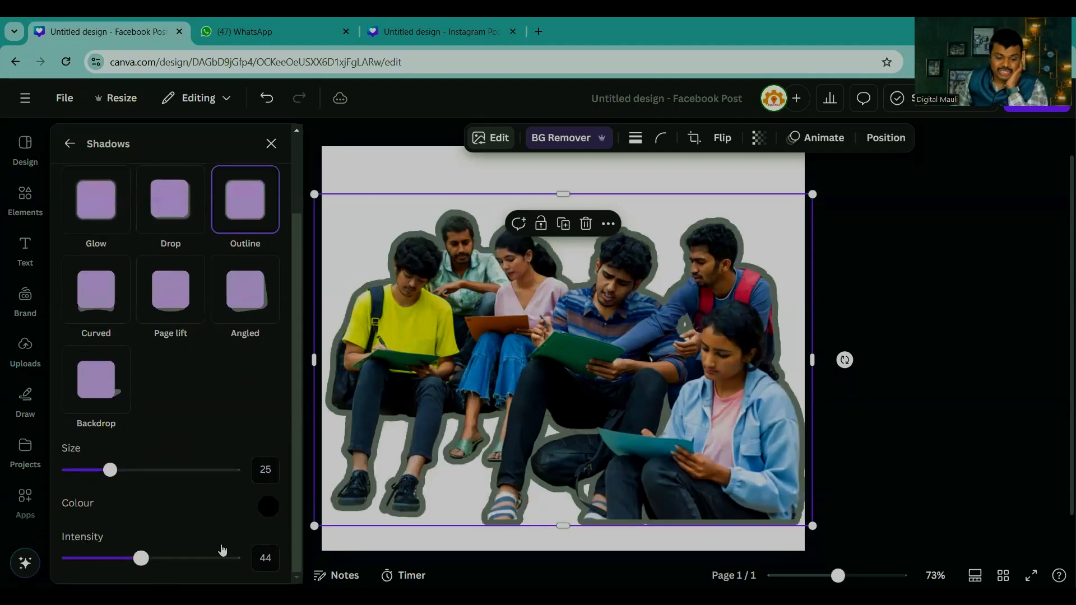
scroll(202, 386, "up", 2)
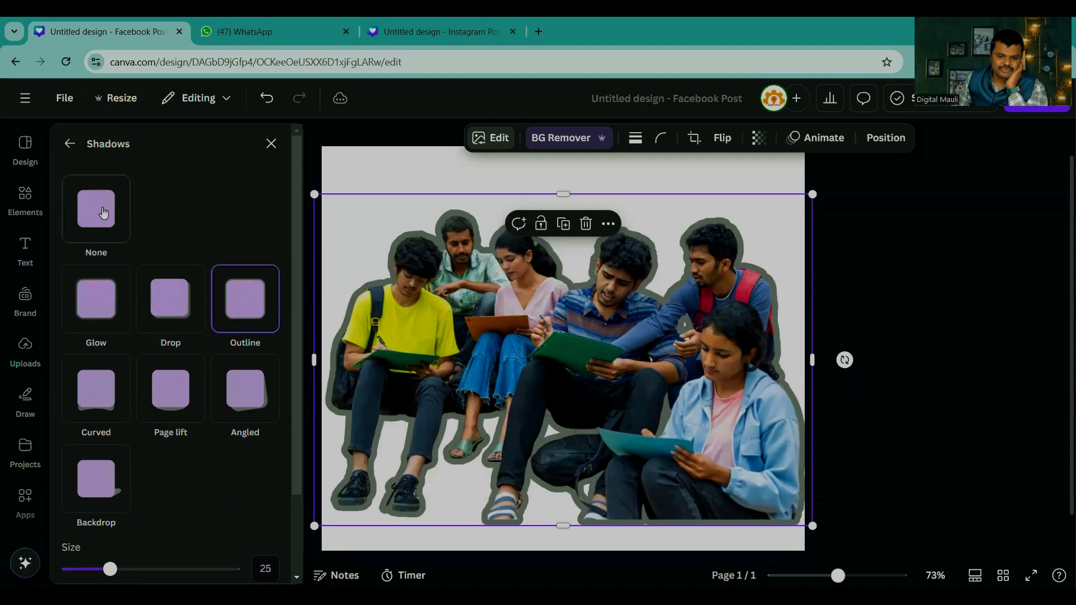
Step: Recolour the outline around the seated students, trying bright red #E90606 and shifting the hue to violet-blue
scroll(162, 344, "down", 2)
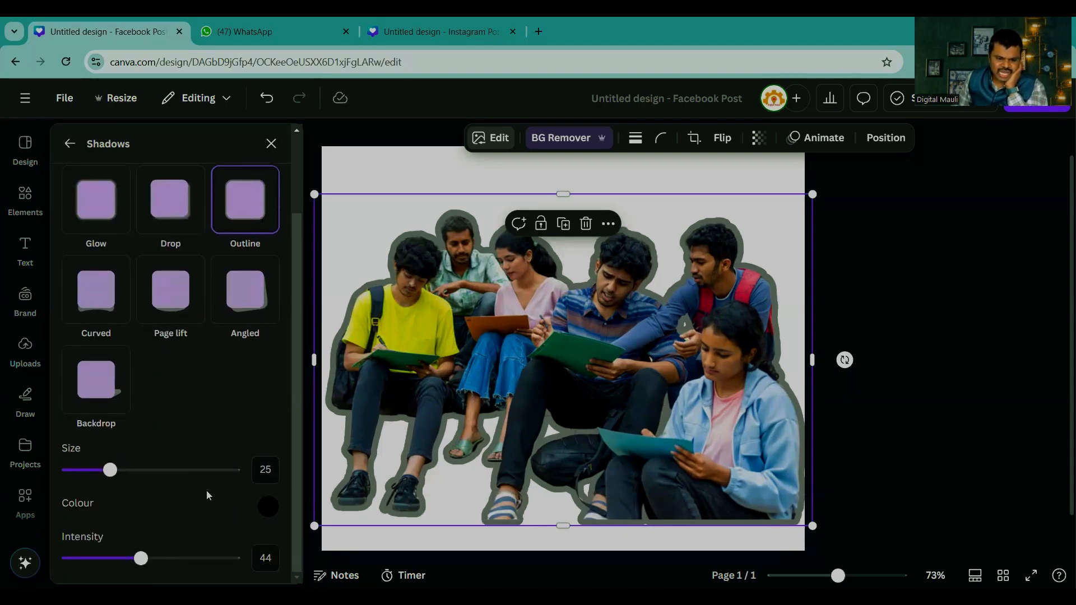
left_click(267, 507)
left_click_drag(330, 419, 465, 358)
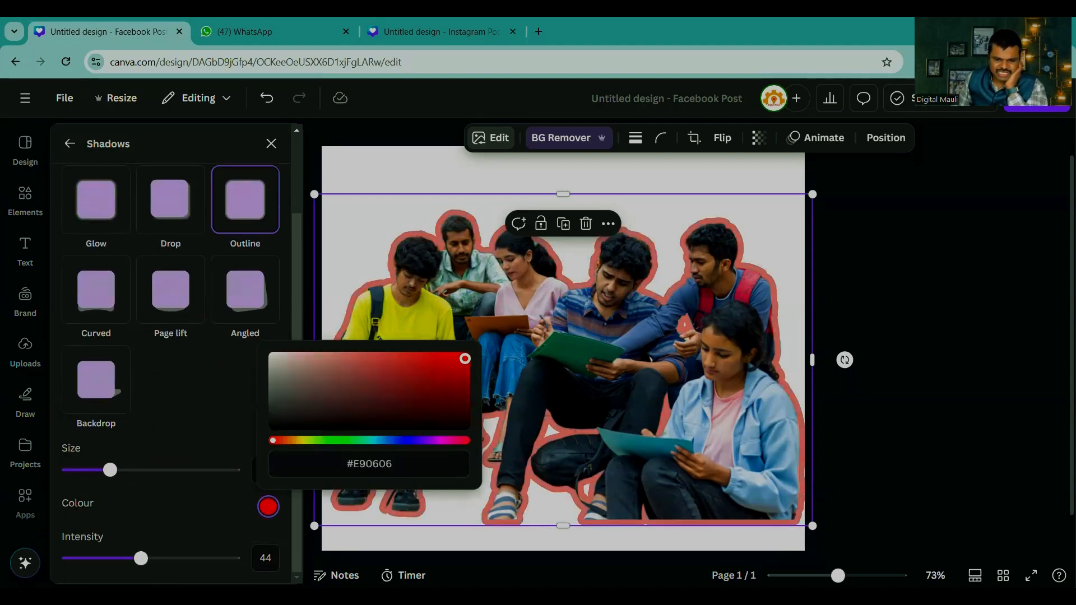
left_click_drag(274, 440, 402, 440)
Step: Try a pink page background and replace it with the yellow-green picked from the photo colours
left_click(359, 176)
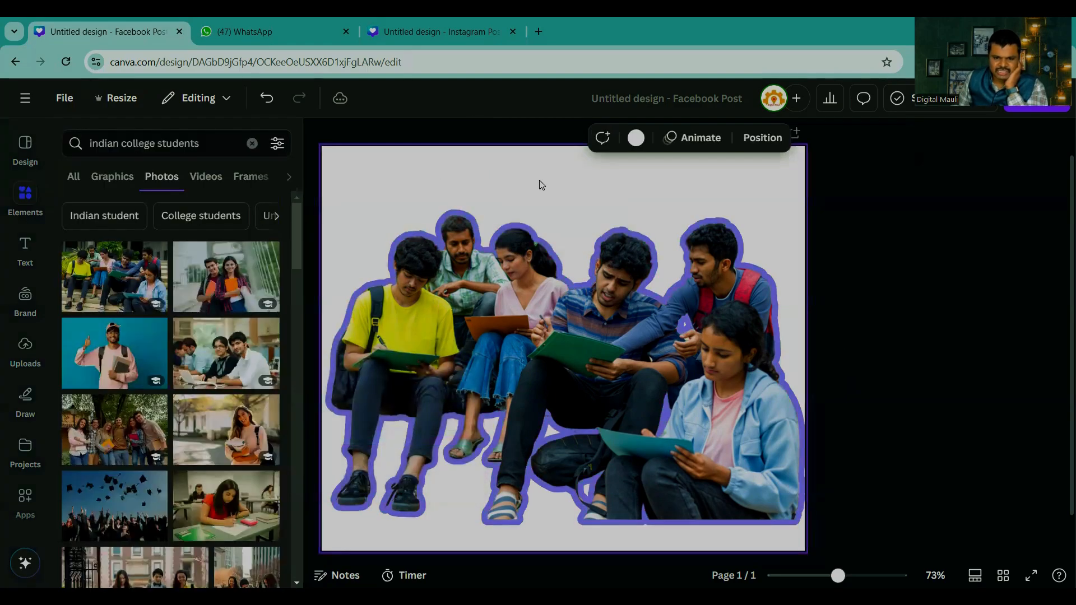
left_click(637, 140)
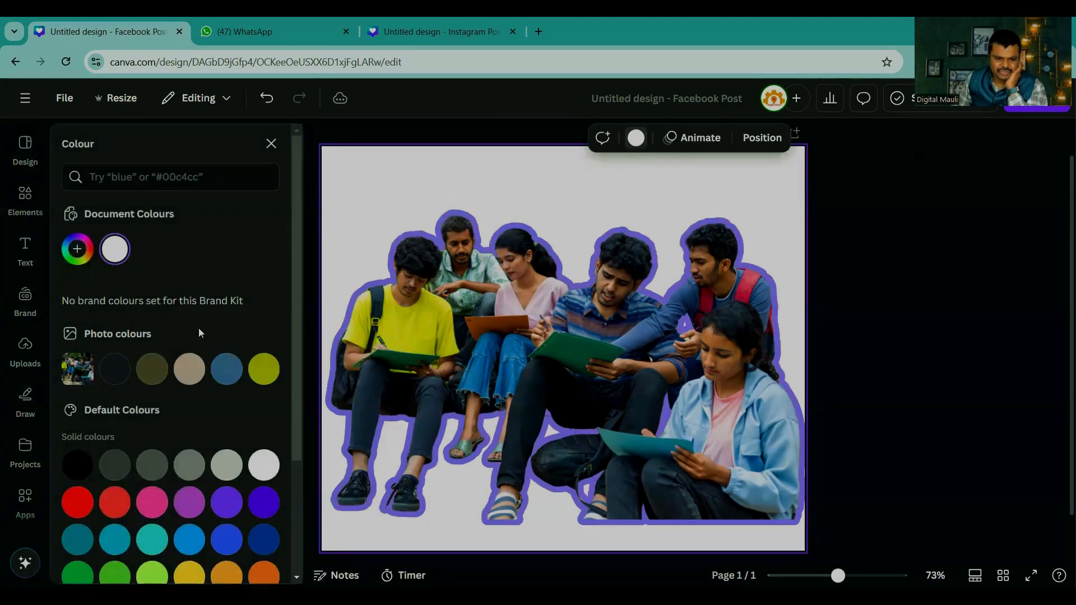
left_click(146, 512)
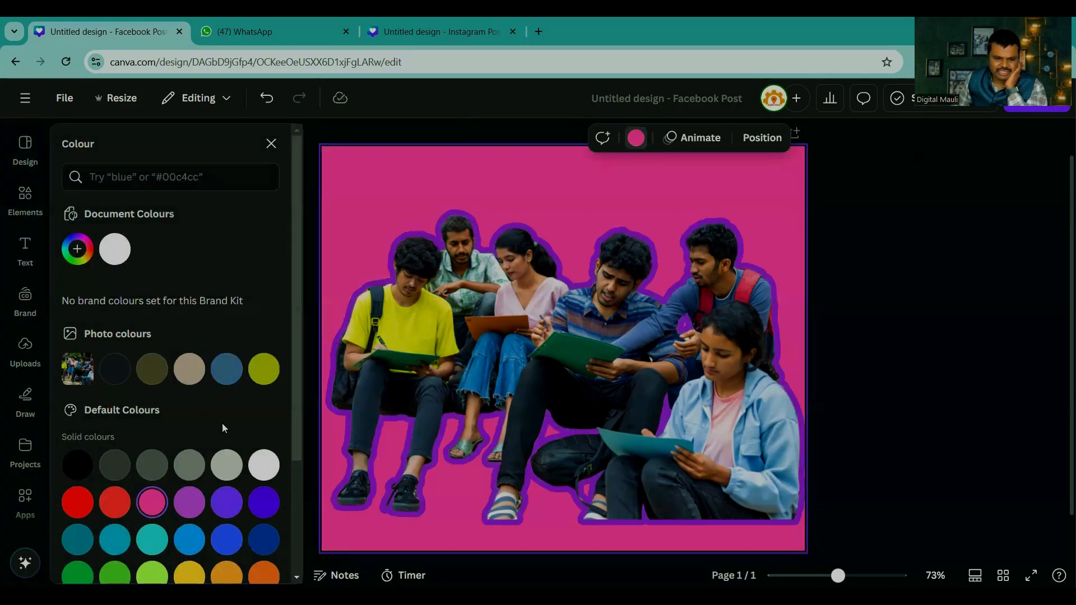
left_click(262, 367)
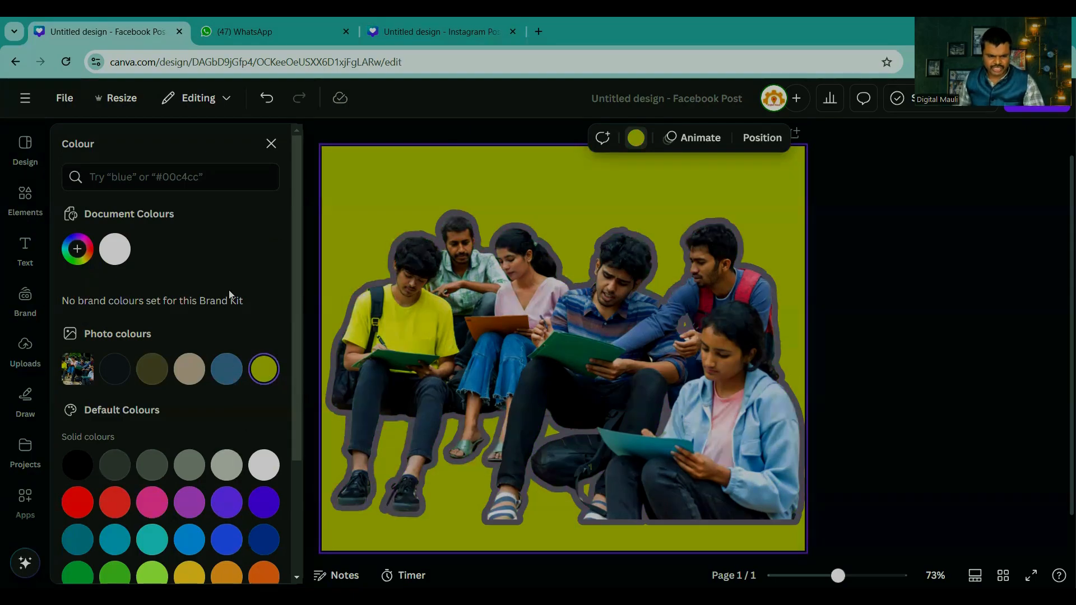
Step: Try the Fresco filter on the seated students, switch to Belvedere and look through the full range of filters
left_click(437, 369)
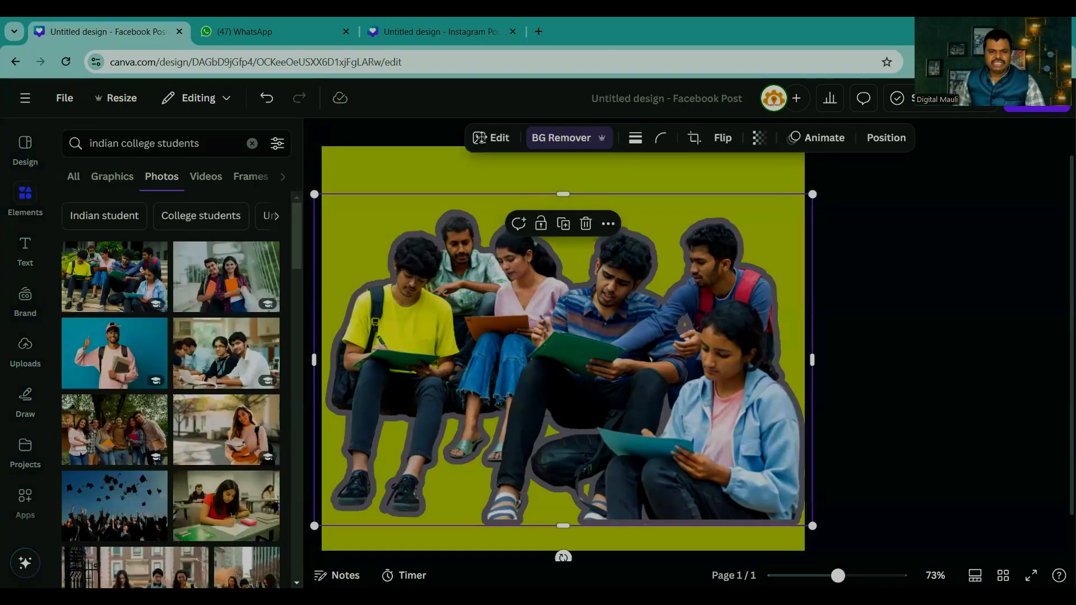
left_click(480, 138)
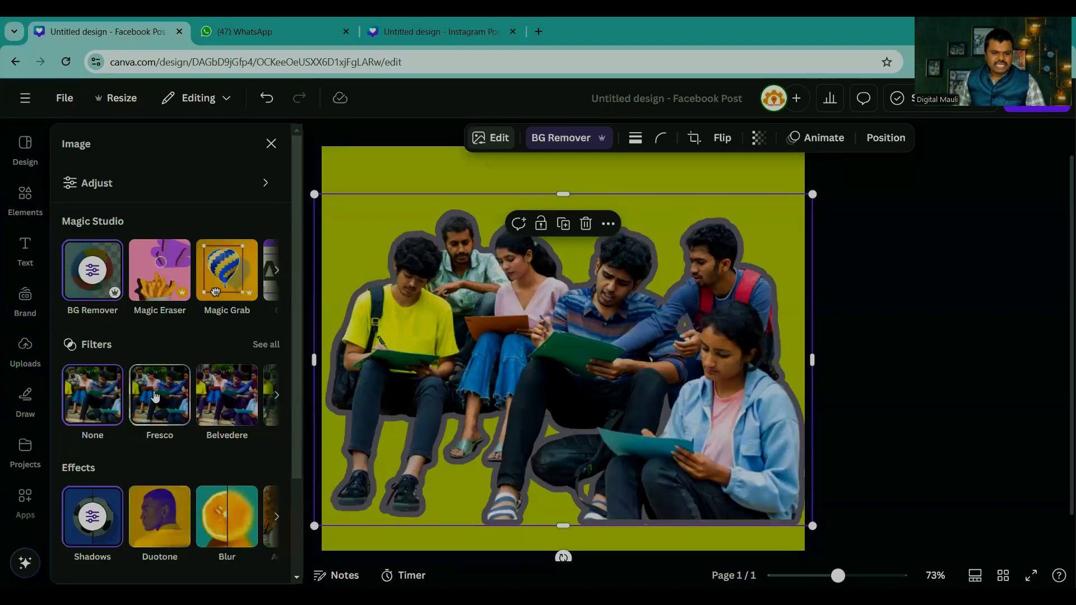
left_click(156, 397)
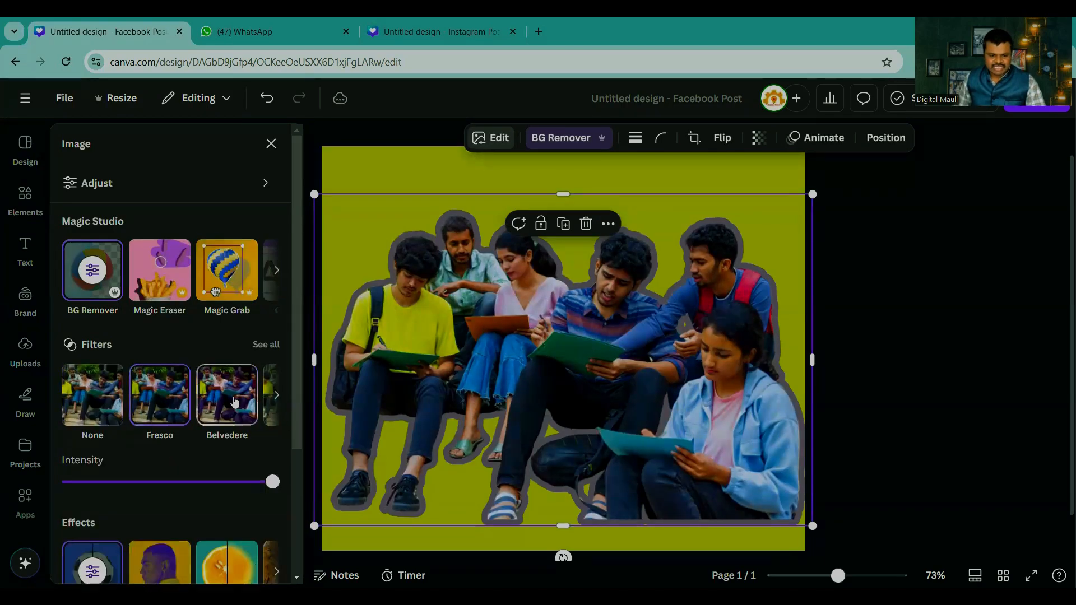
left_click(234, 402)
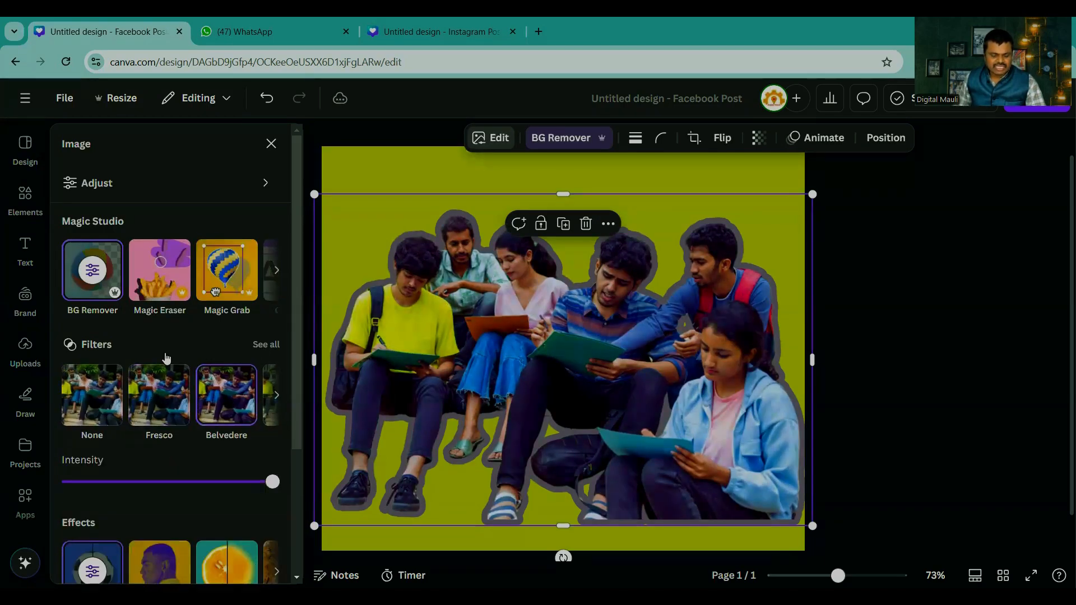
left_click(166, 357)
scroll(174, 423, "down", 5)
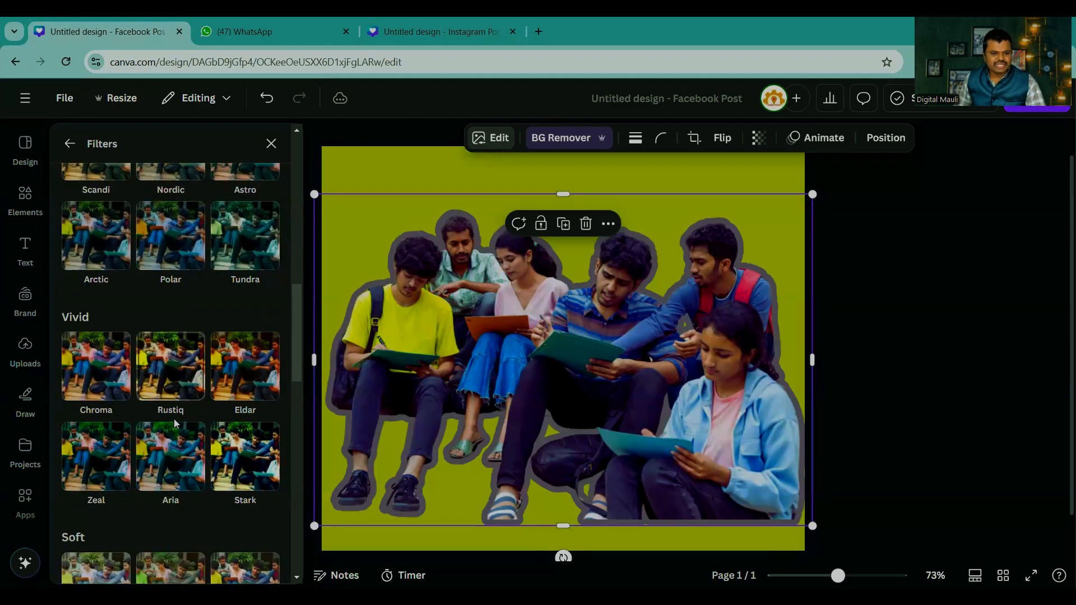
scroll(175, 425, "down", 10)
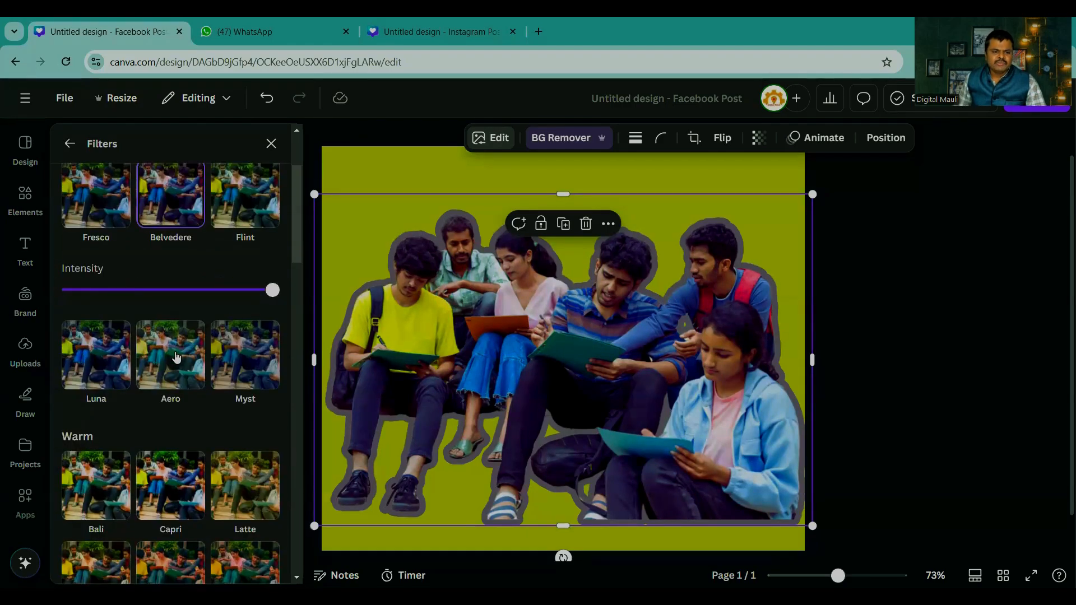
scroll(177, 357, "up", 3)
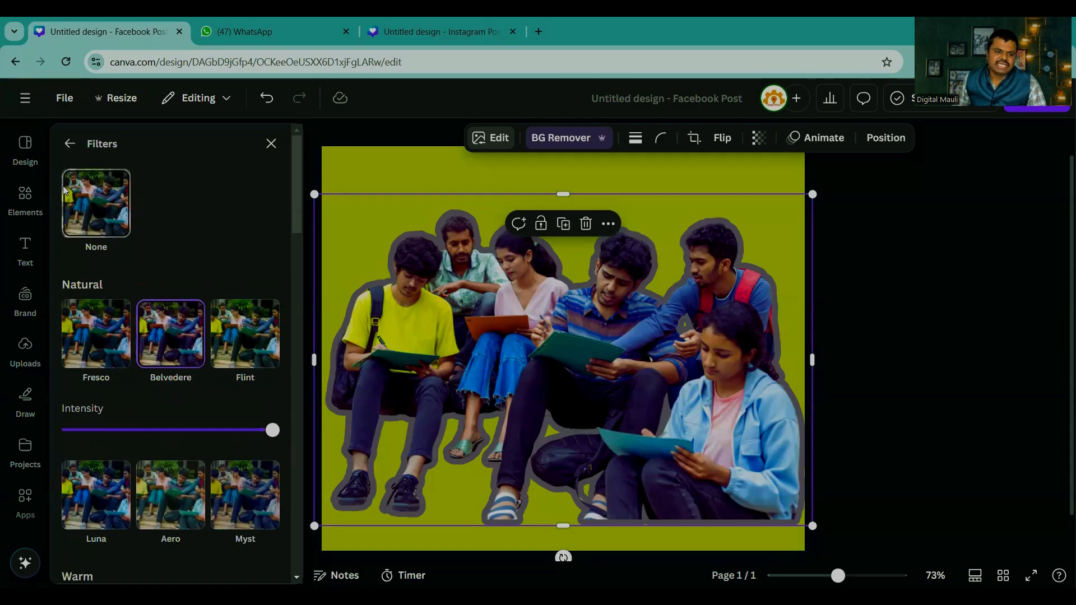
left_click(70, 144)
left_click(218, 284)
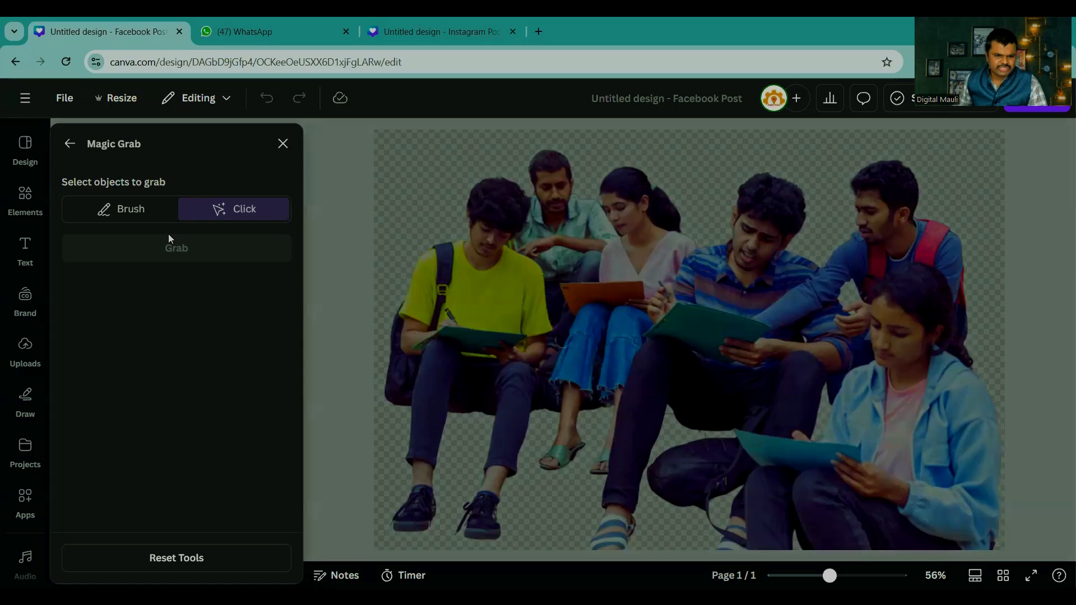
left_click(283, 143)
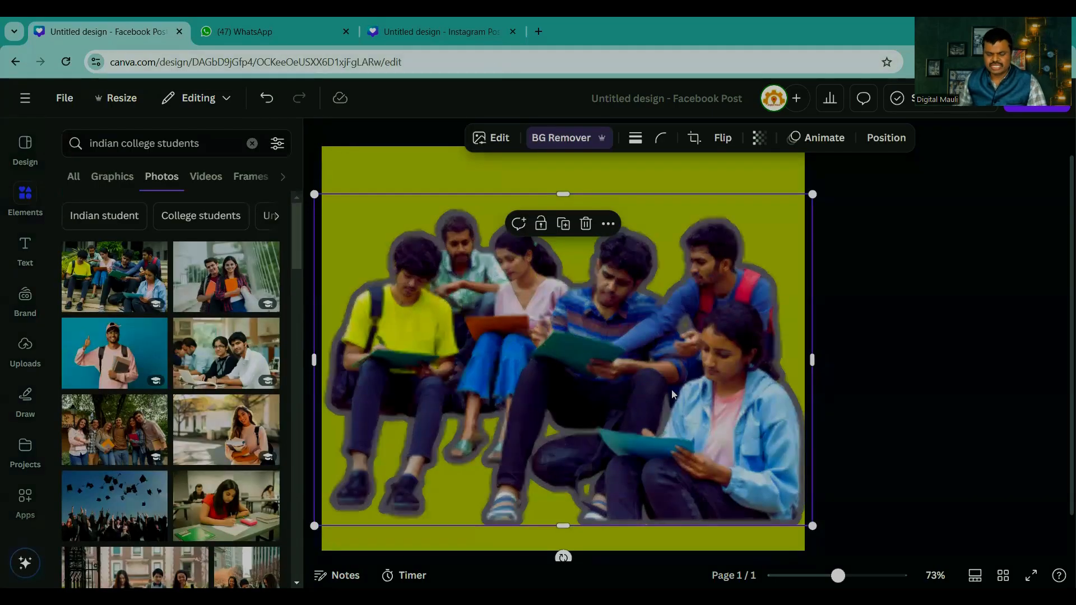
left_click(962, 372)
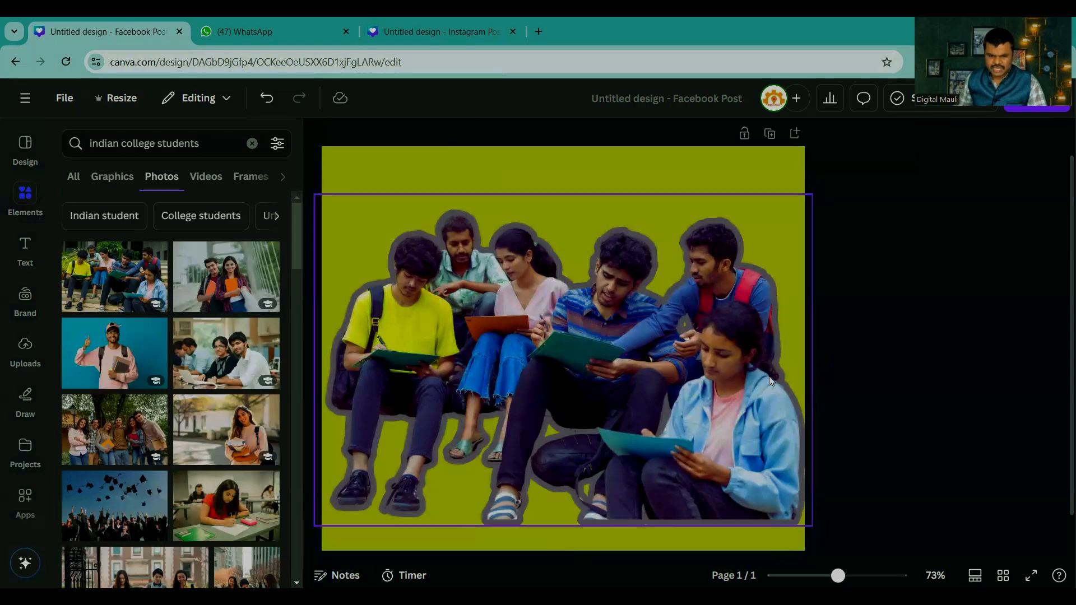
Step: Erase the area around the lower legs of the student in the yellow T-shirt with the Magic Eraser brush at size 20
left_click(583, 364)
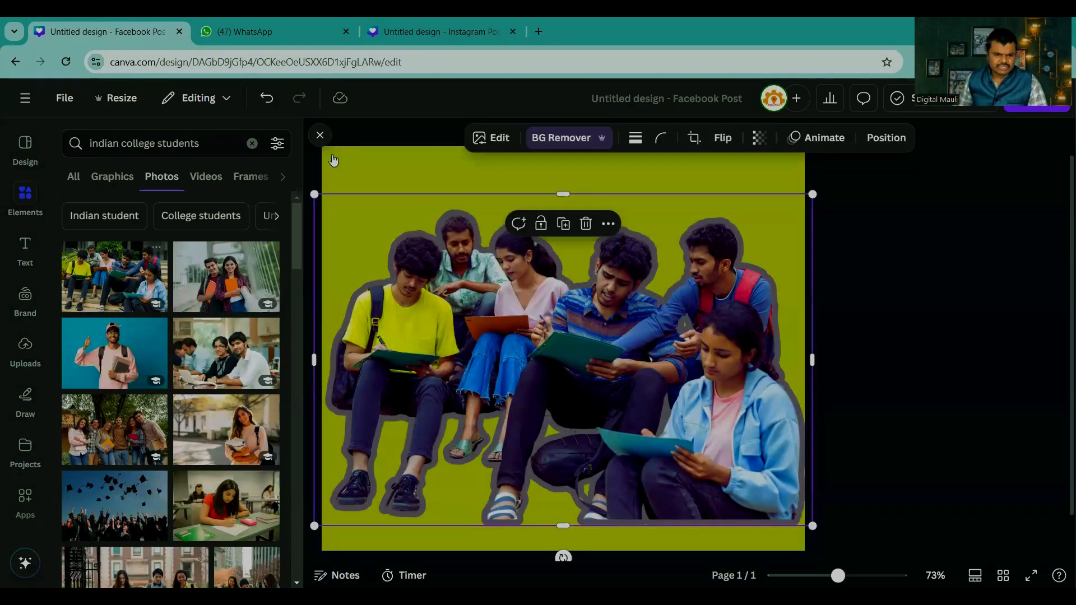
left_click(492, 137)
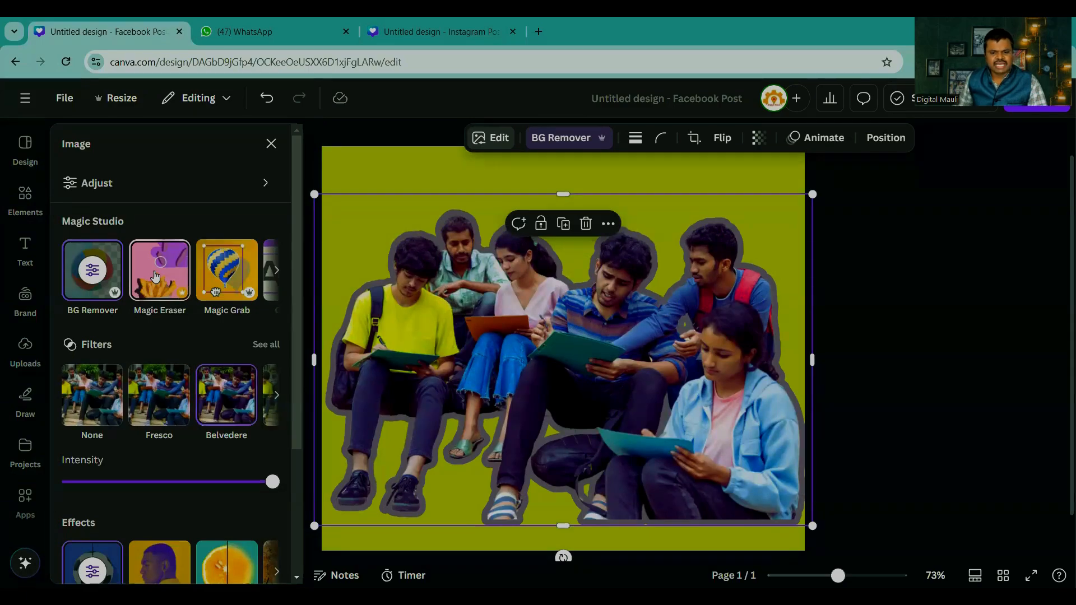
left_click(157, 275)
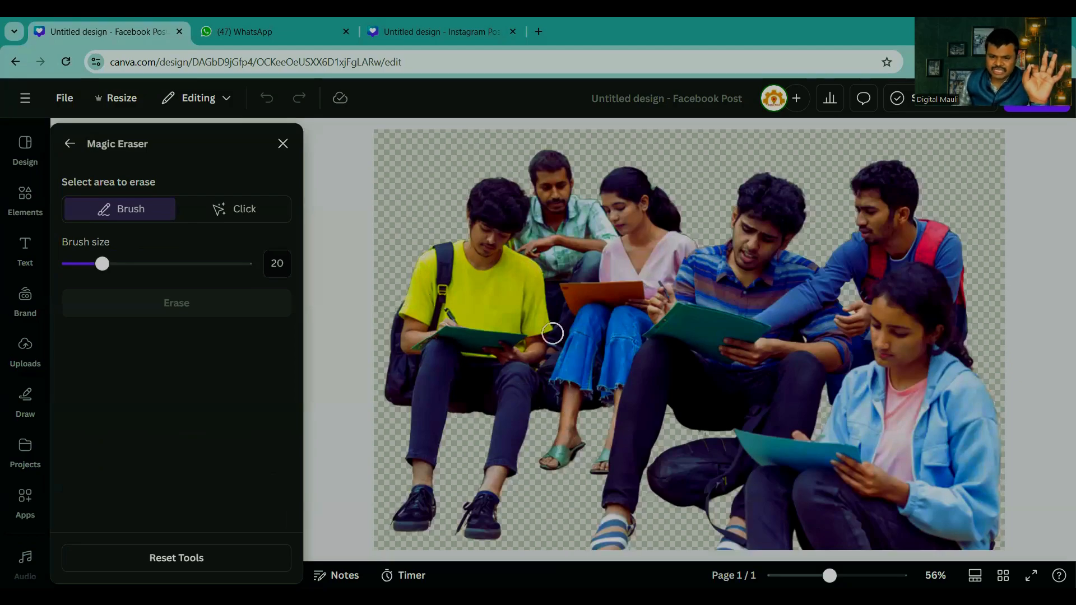
mouse_move(491, 172)
left_mouse_down()
mouse_move(430, 235)
mouse_move(380, 341)
mouse_move(386, 394)
mouse_move(416, 427)
mouse_move(390, 530)
mouse_move(493, 487)
mouse_move(537, 436)
mouse_move(592, 420)
left_mouse_up()
left_click(189, 309)
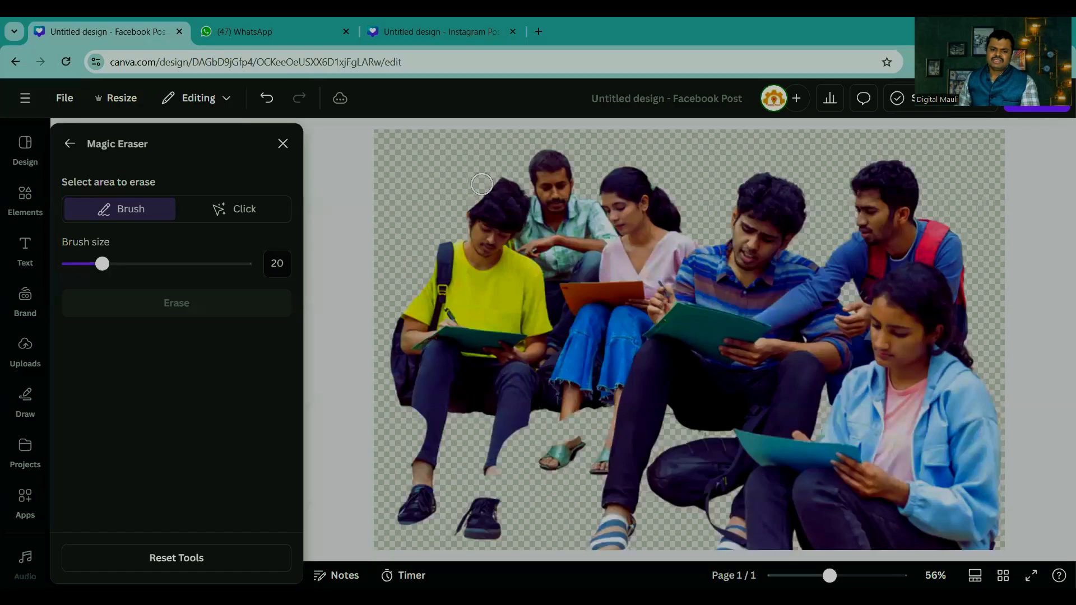
Step: Try to erase a stroke over the head and chest of the student in the yellow T-shirt with the Magic Eraser
mouse_move(511, 193)
left_mouse_down()
mouse_move(494, 270)
mouse_move(514, 303)
left_mouse_up()
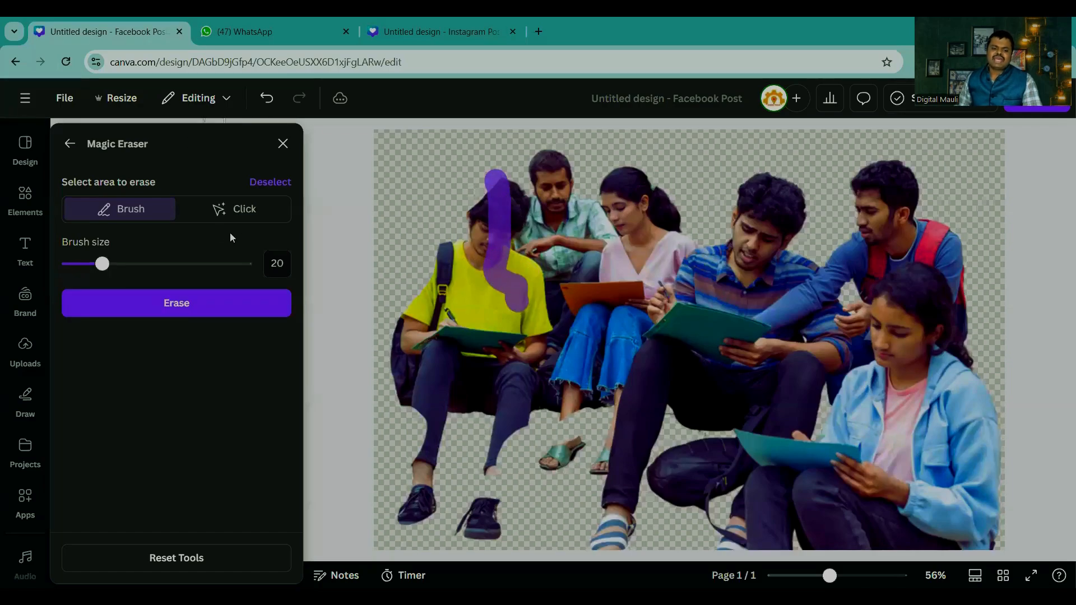
left_click(186, 304)
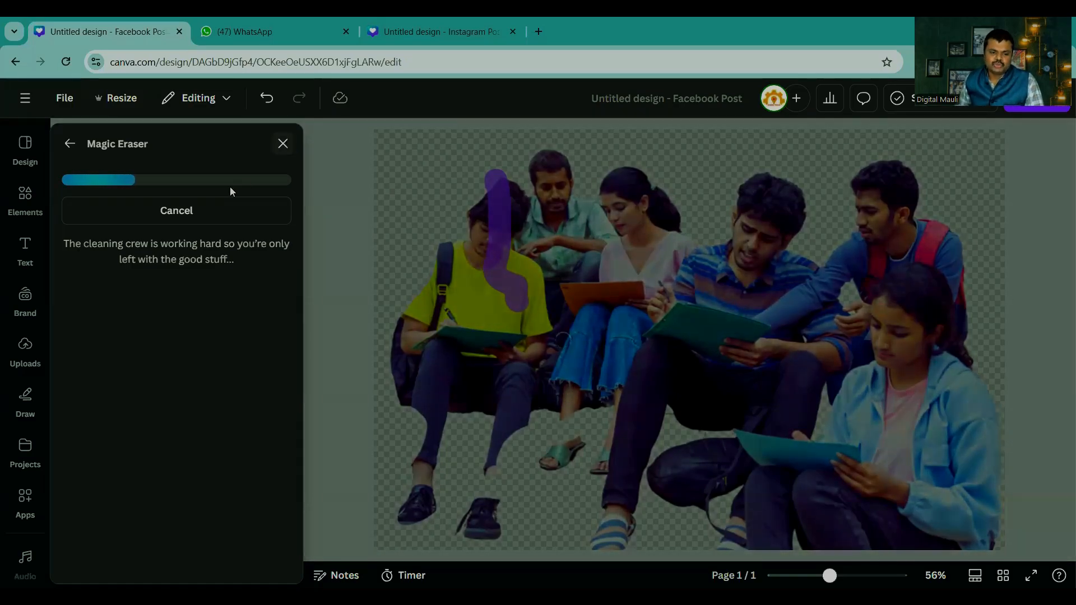
left_click(192, 209)
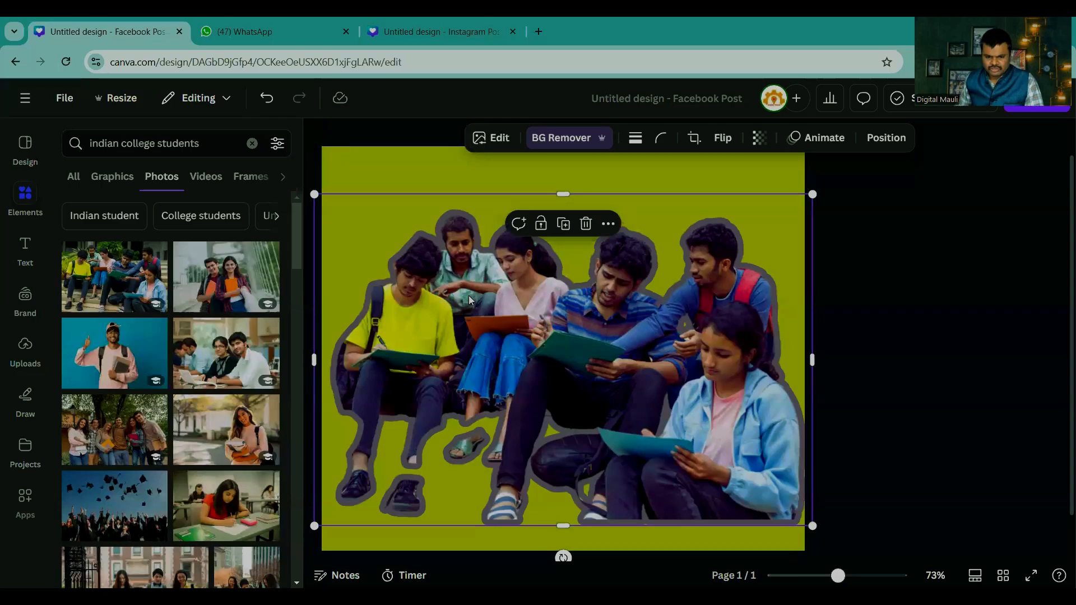
Step: Leave the Magic Eraser and remove the seated students' cut-out by moving it off the page
left_click_drag(469, 300, 975, 329)
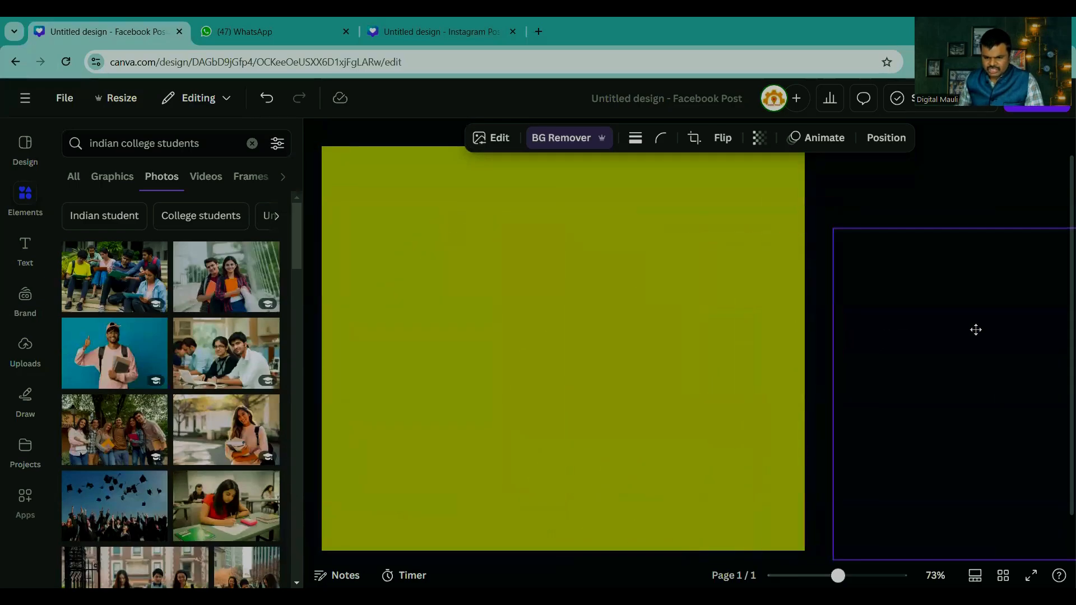
left_click(975, 329)
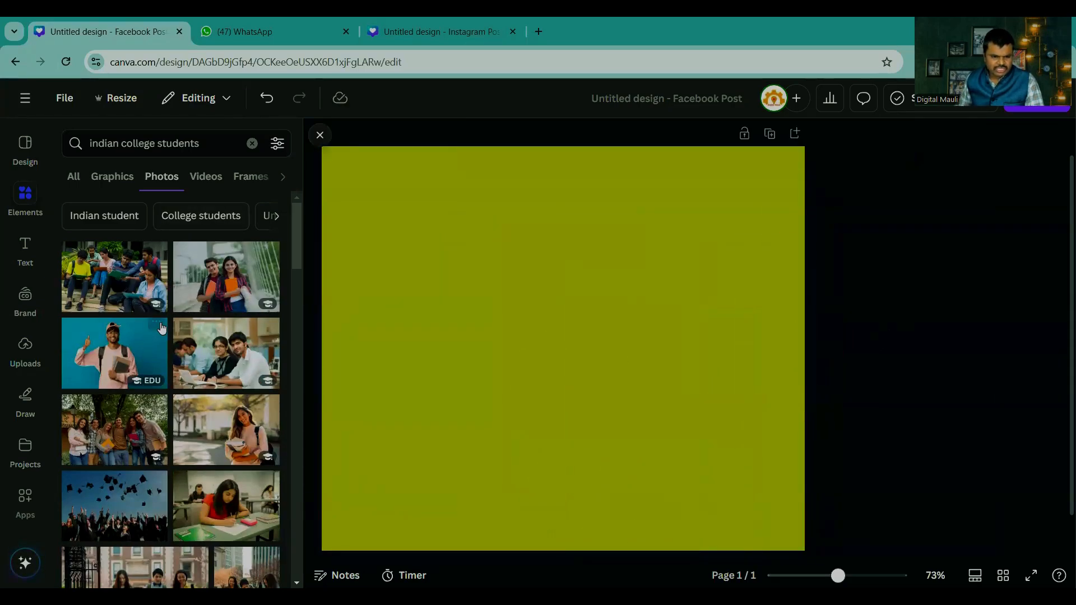
Step: Show all graphics results for "indian college students" and browse through them
left_click(73, 178)
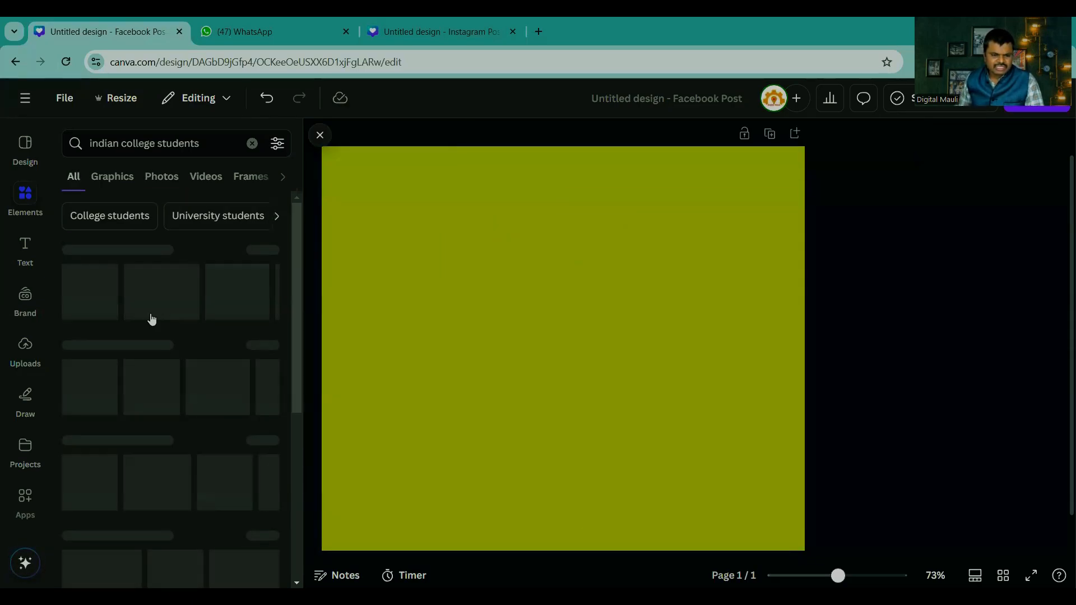
left_click(263, 251)
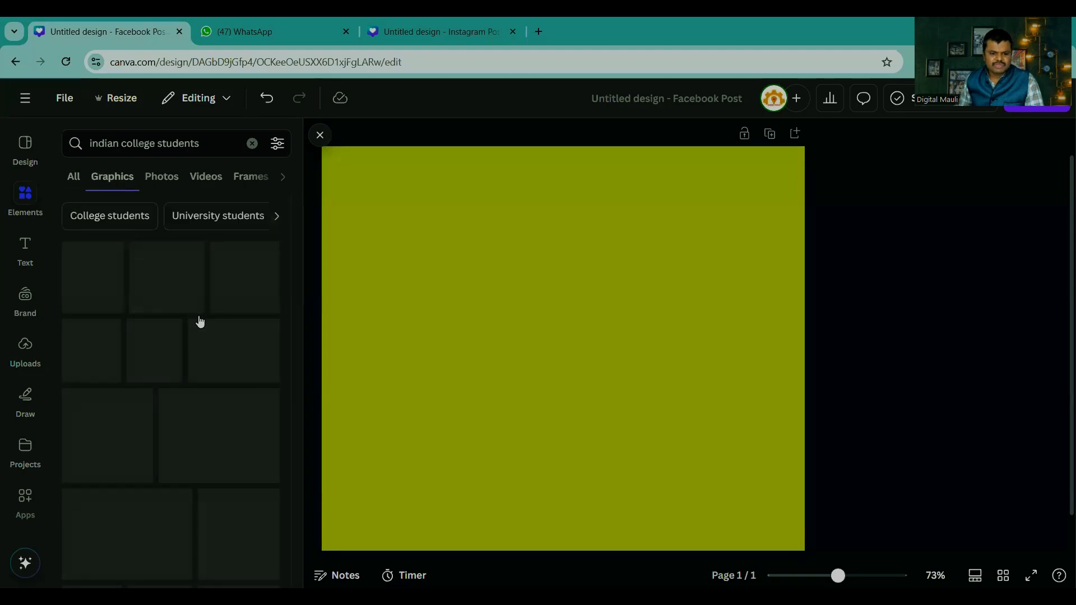
scroll(196, 322, "down", 6)
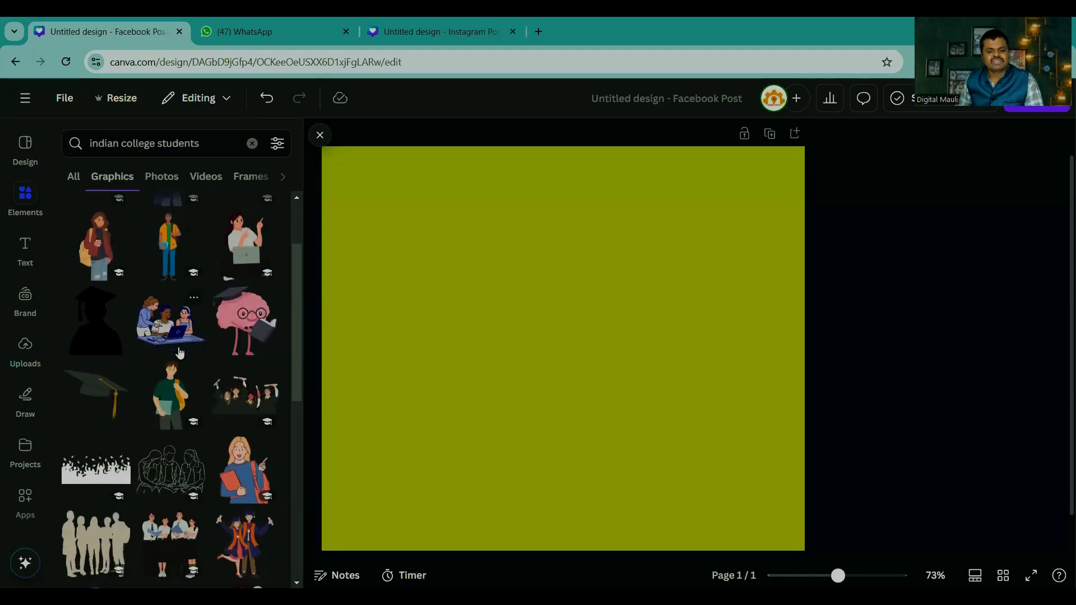
scroll(181, 389, "down", 4)
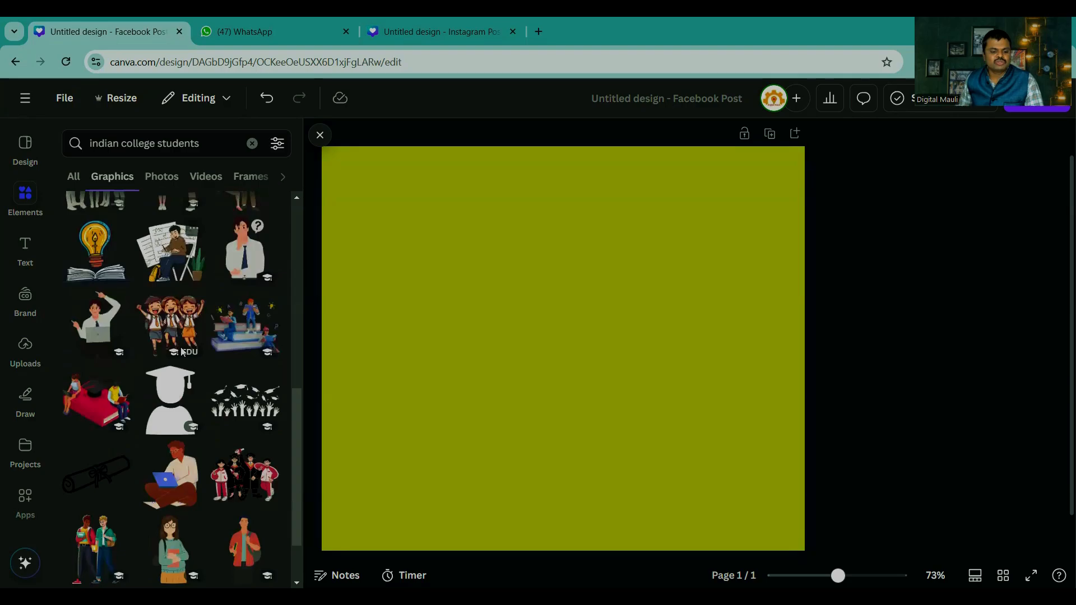
Step: Add the graphic of raised hands and graduation caps, enlarge it and align it with the page's bottom edge
left_click(246, 289)
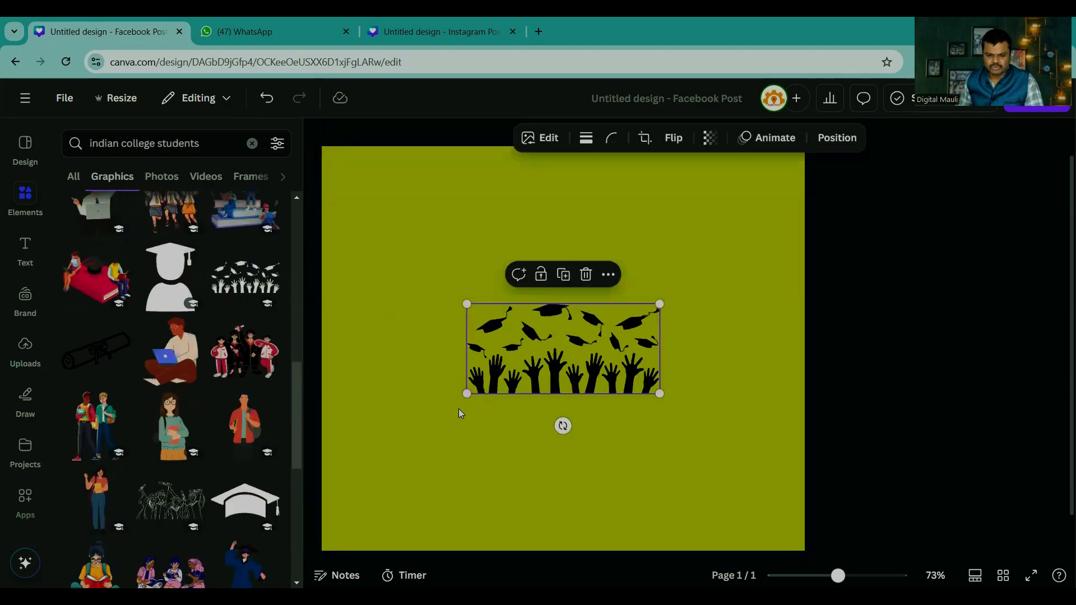
left_click_drag(466, 393, 417, 467)
left_click_drag(631, 431, 759, 360)
left_click_drag(552, 291, 540, 468)
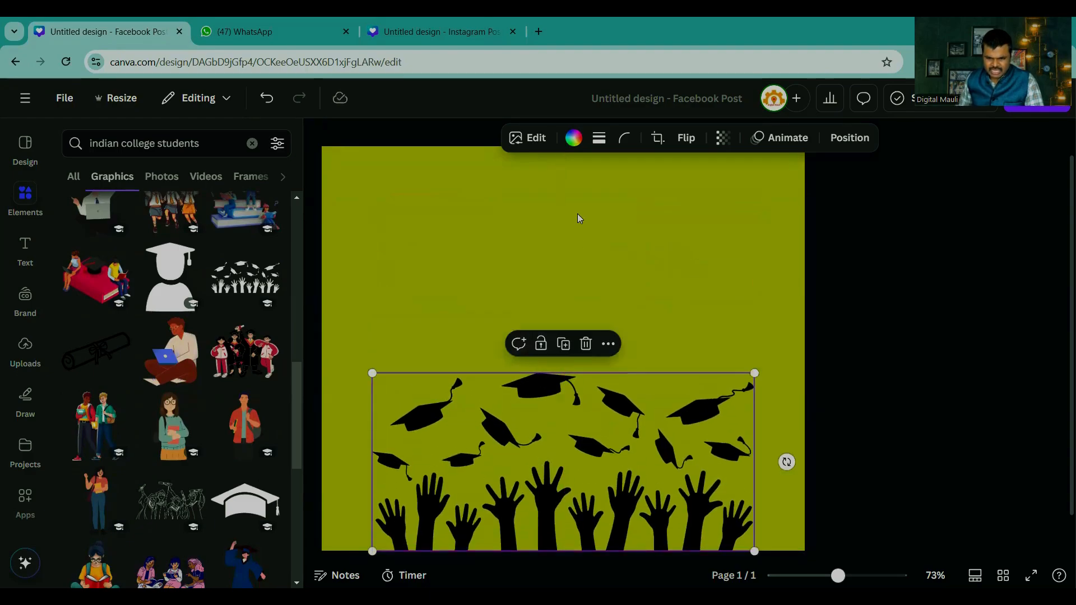
Step: Recolour the raised hands and graduation caps graphic, trying white and settling on the solid violet-blue
left_click(574, 138)
left_click(274, 399)
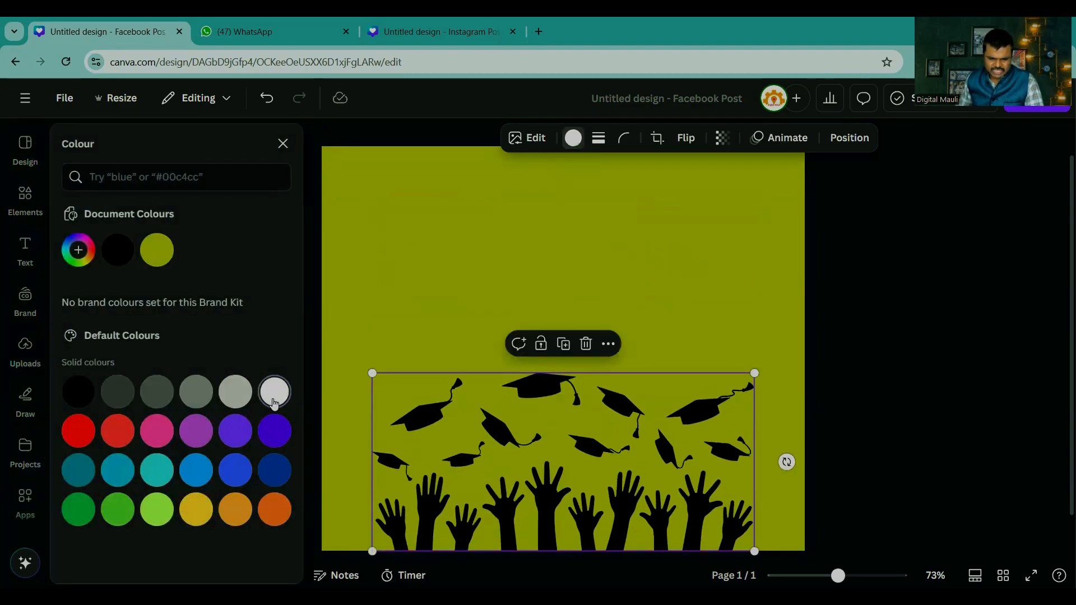
left_click(271, 441)
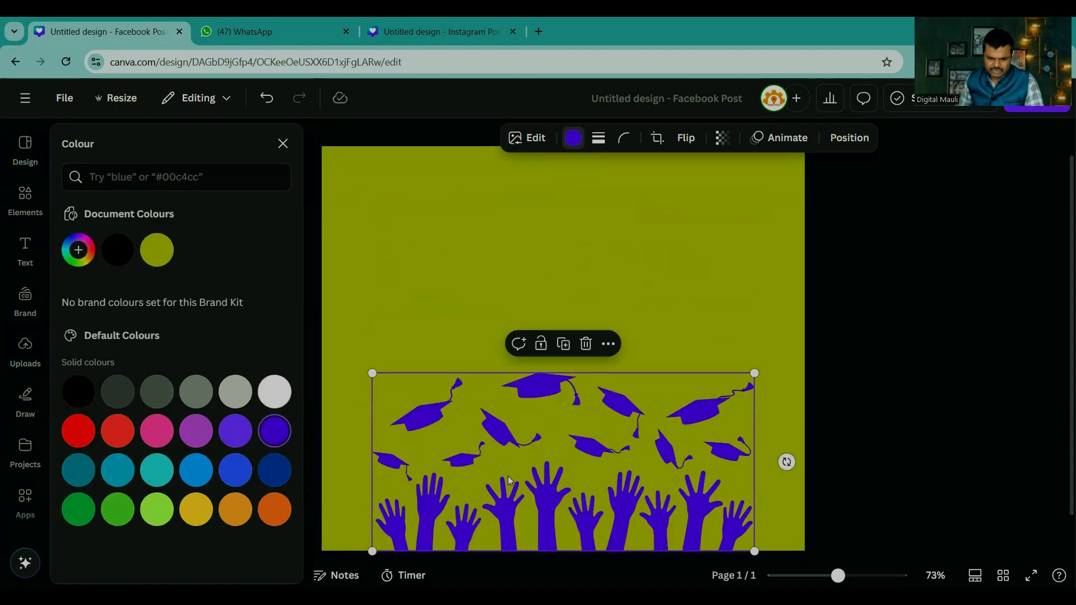
Step: Move the raised hands and graduation caps graphic up the page and delete it
left_click_drag(562, 474, 572, 351)
left_click(578, 329)
key("Delete")
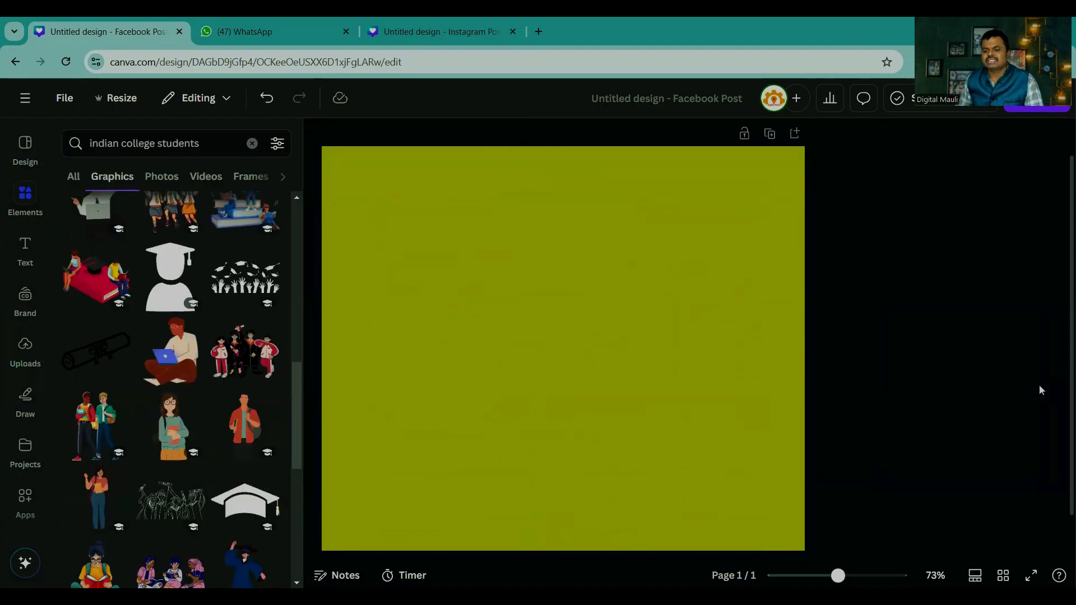
Step: Try out the graphics of the man with a laptop and the students on a red book, enlarging each and taking it off the page
left_click(145, 371)
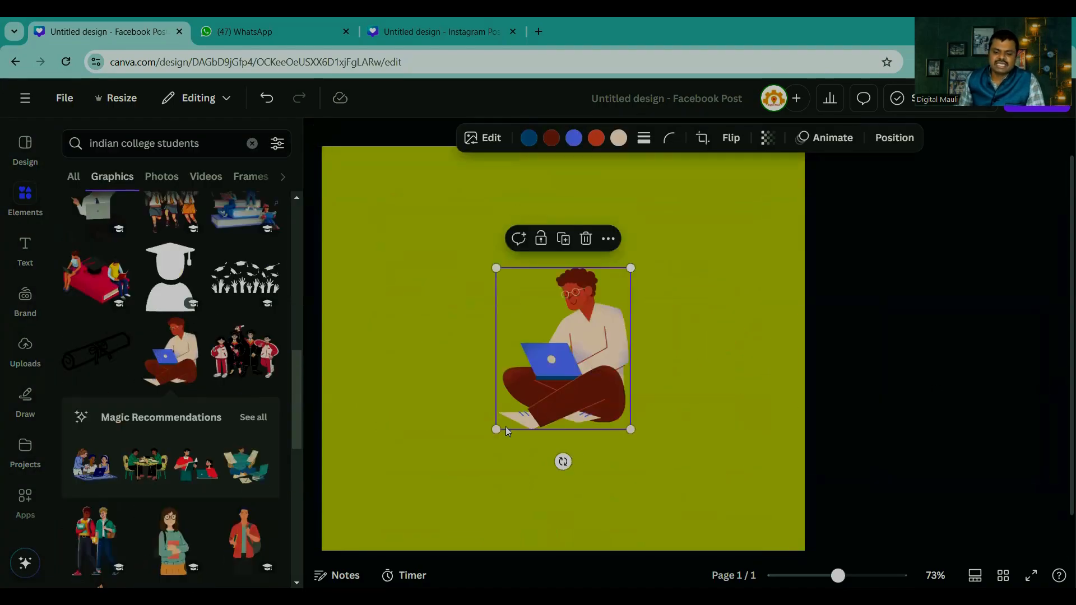
left_click_drag(497, 430, 418, 523)
left_click_drag(502, 426, 941, 415)
left_click(97, 281)
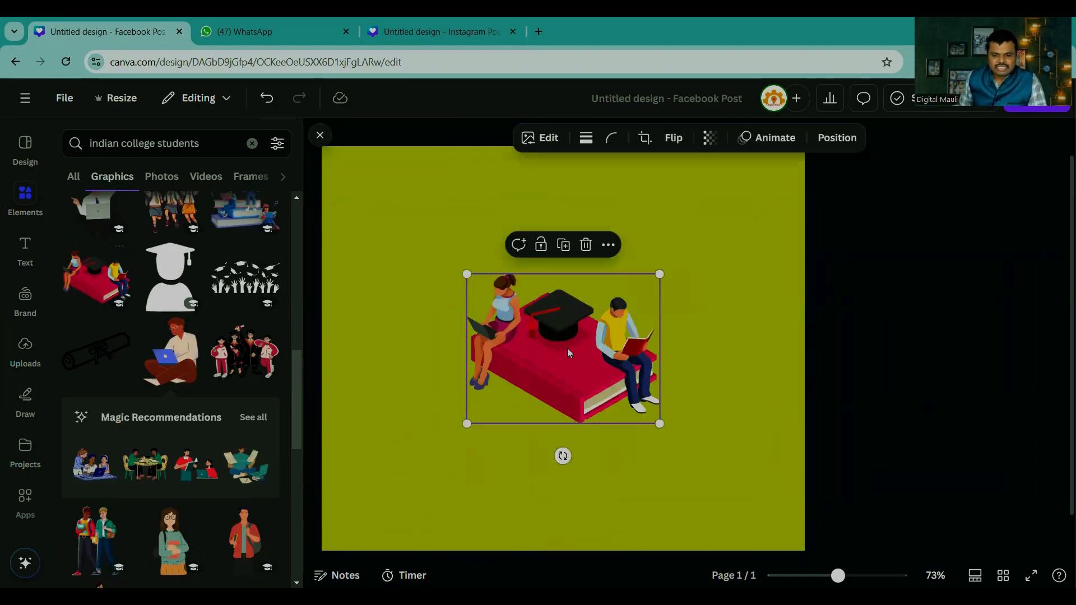
left_click_drag(456, 435, 392, 480)
left_click_drag(502, 389, 1011, 377)
Step: Delete the yellow background from the page, leaving it blank
left_click(20, 150)
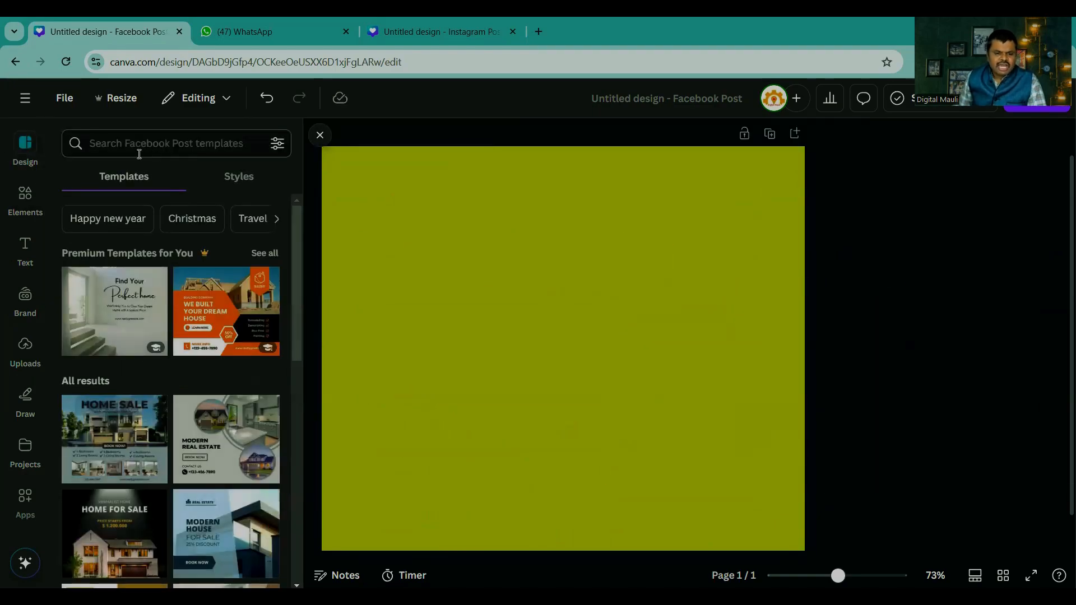
left_click(538, 372)
key("Delete")
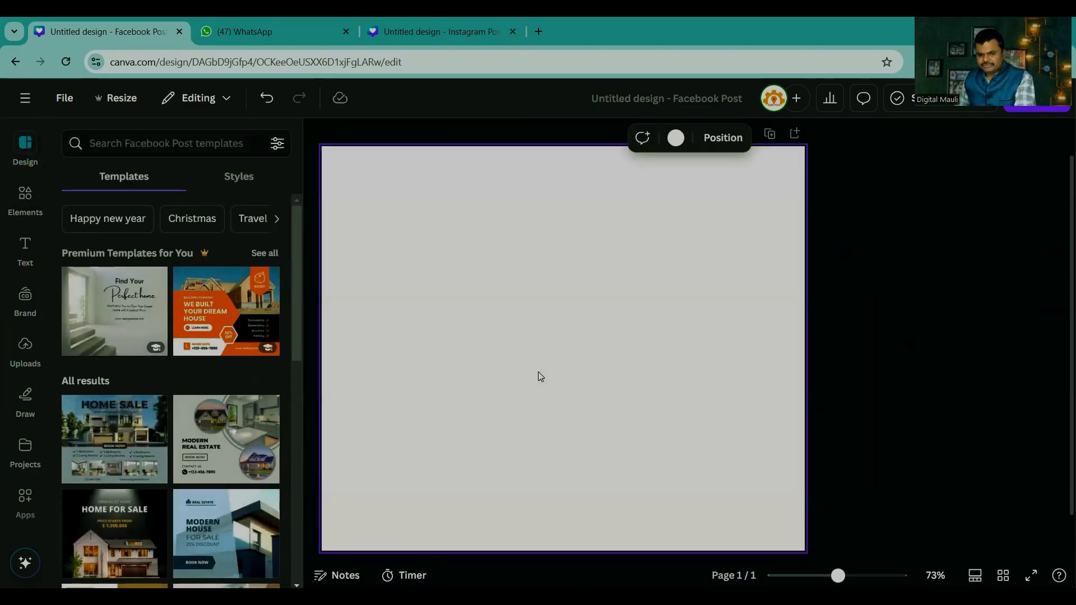
left_click_drag(838, 575, 829, 576)
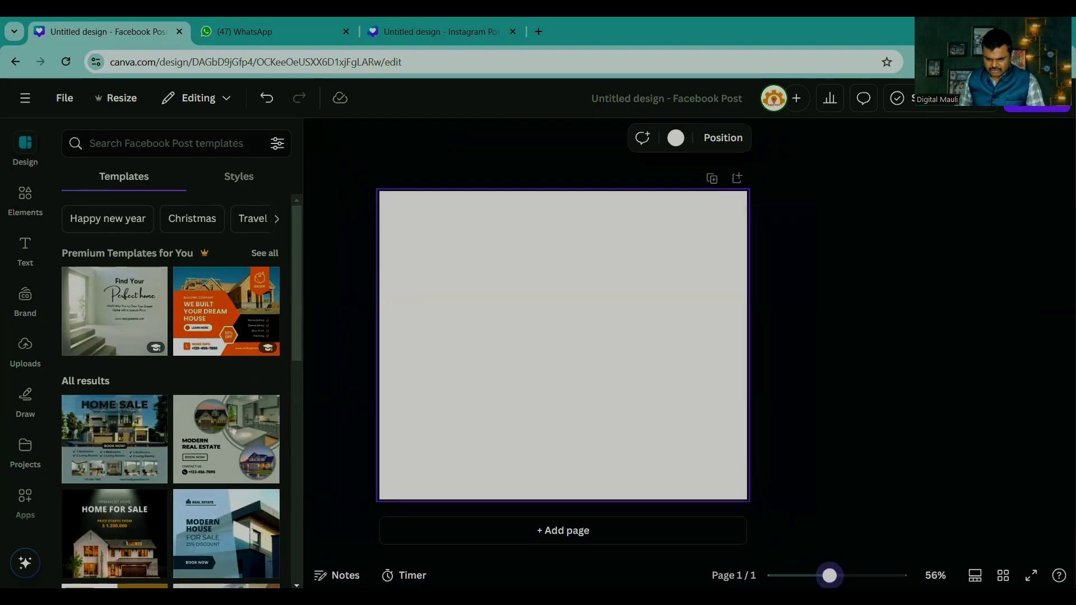
left_click(821, 451)
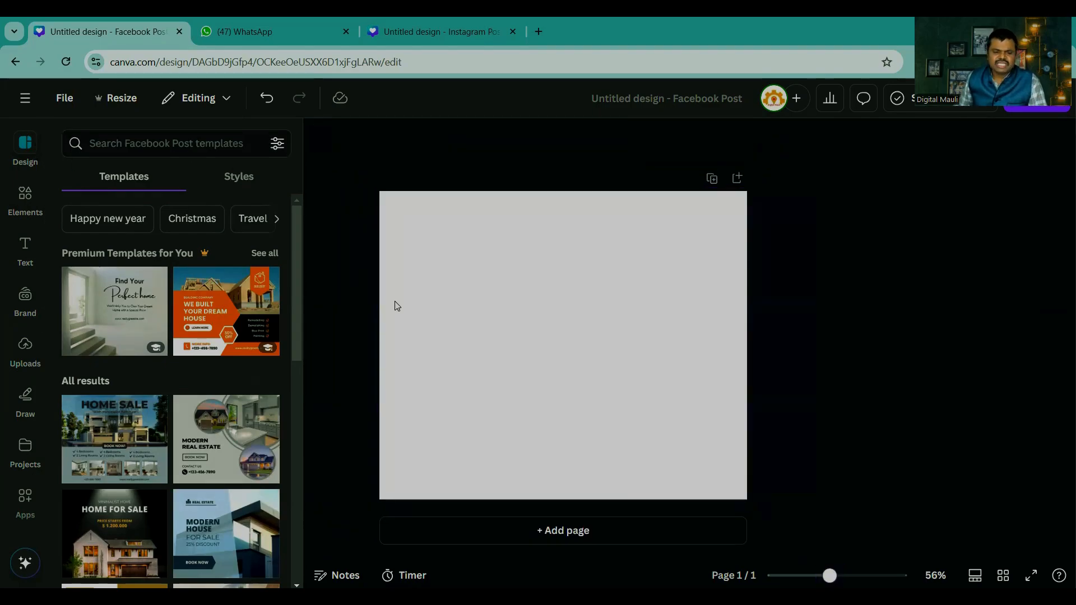
Step: Search the Facebook Post templates for "food" and apply the Yellow And Black Illustrative Burger Food template to the page
left_click(166, 141)
type("food")
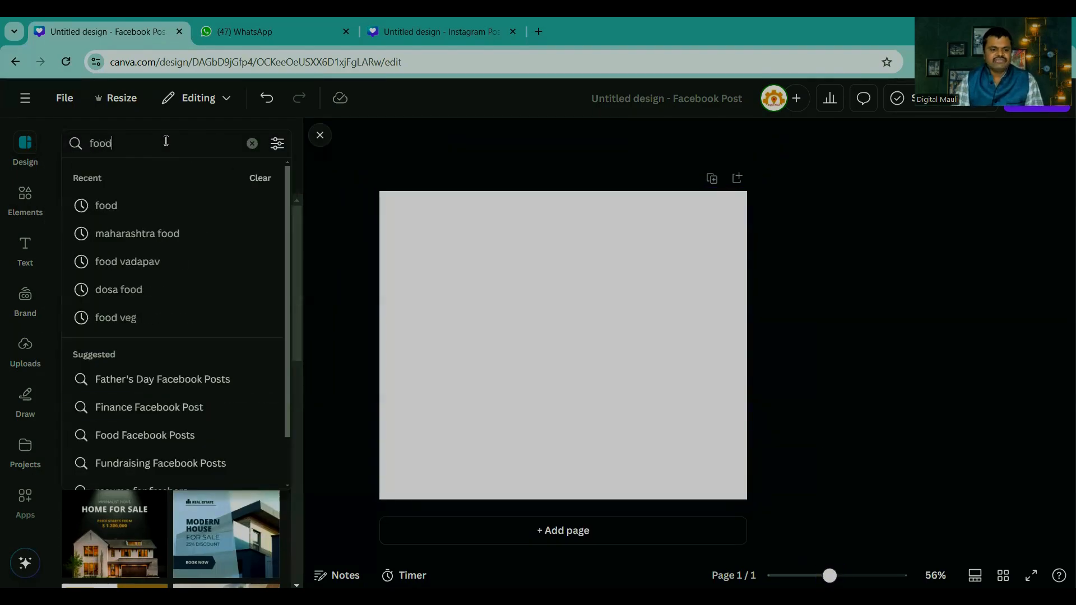
key("Return")
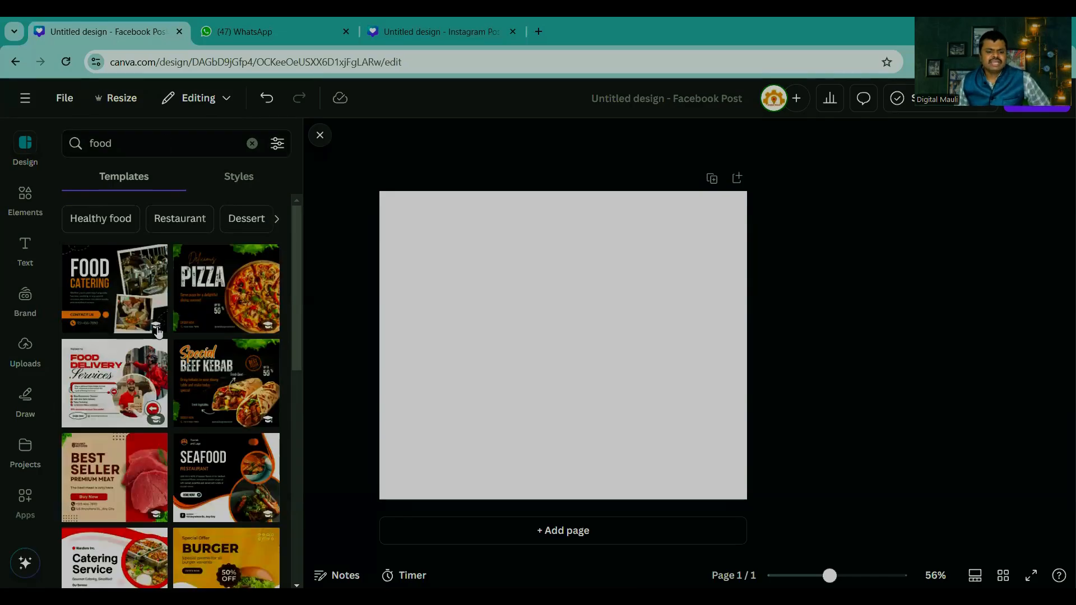
scroll(161, 392, "down", 8)
scroll(161, 425, "up", 6)
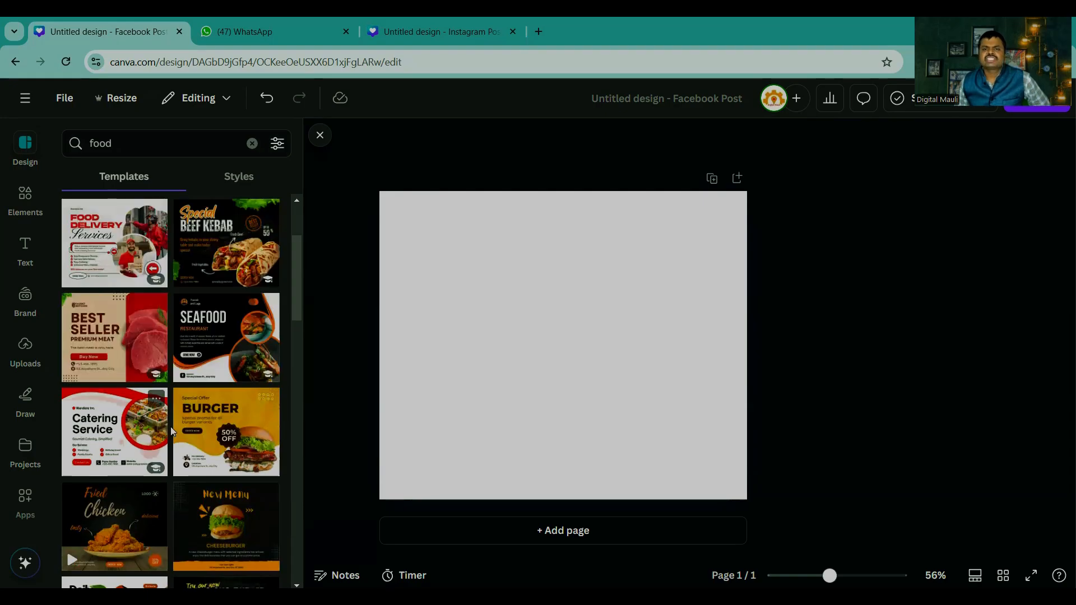
left_click(219, 429)
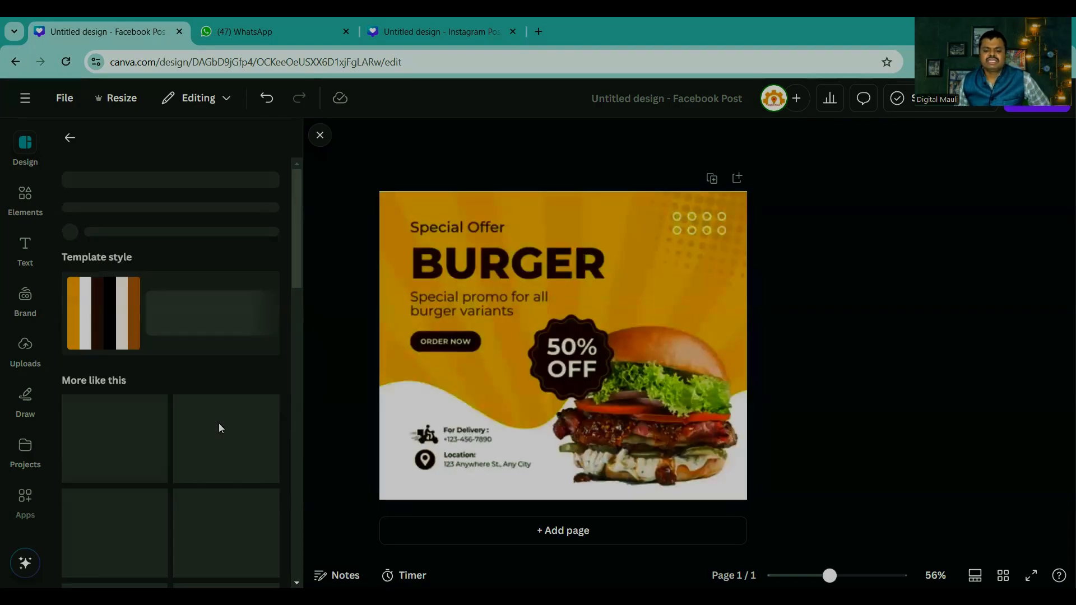
left_click(839, 352)
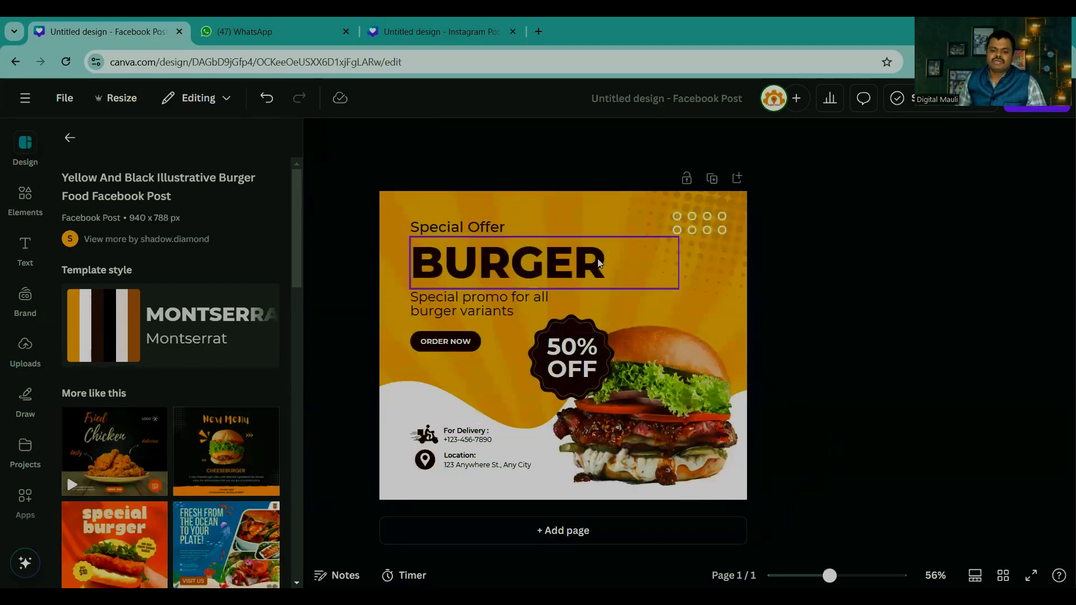
Step: Remove the "50% OFF" text from the dark badge beside the burger
left_click(558, 355)
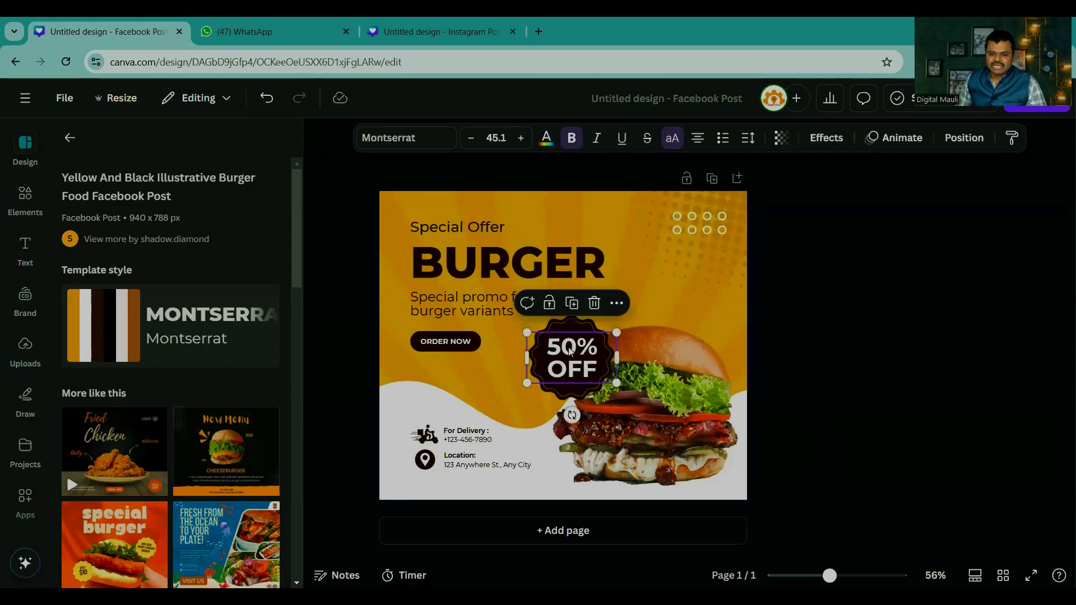
left_click_drag(570, 351, 944, 349)
Step: Search the elements for "discount" and browse all of the graphics results
left_click(25, 193)
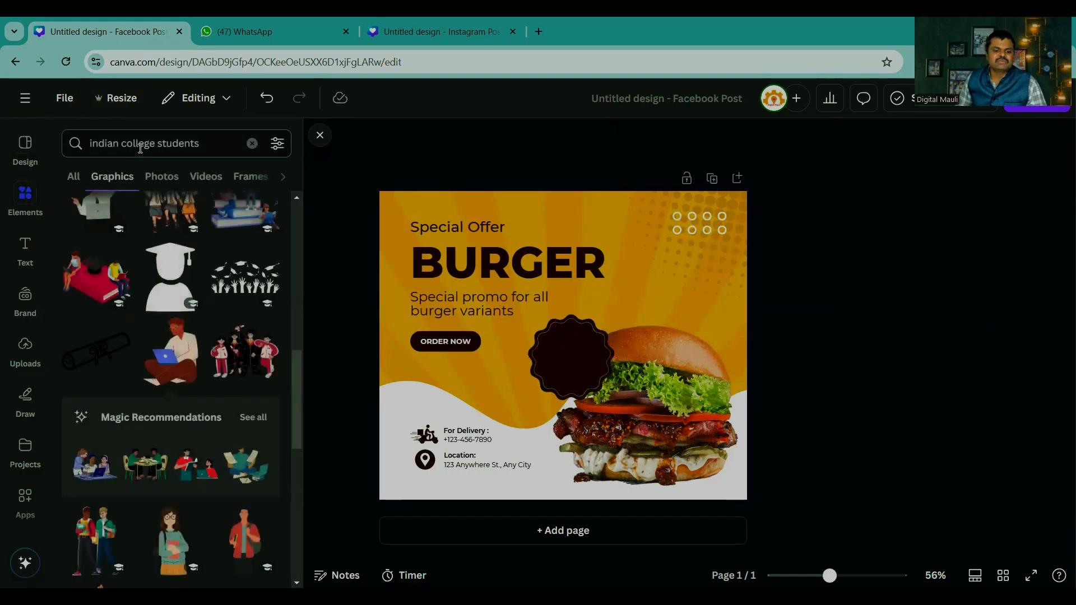
left_click(252, 143)
type("di")
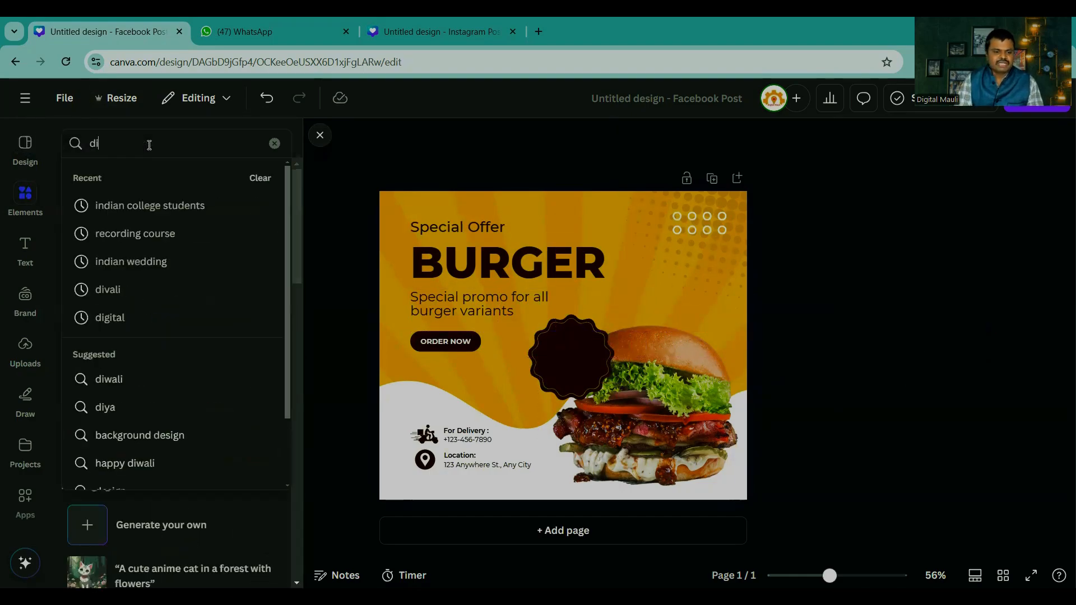
type("s")
key("Down")
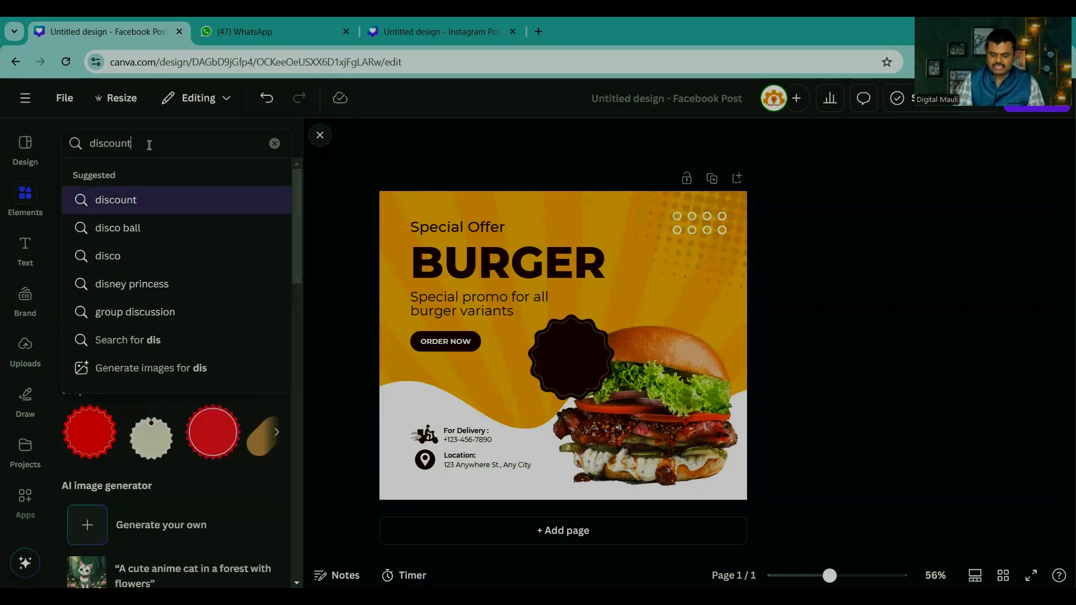
key("Return")
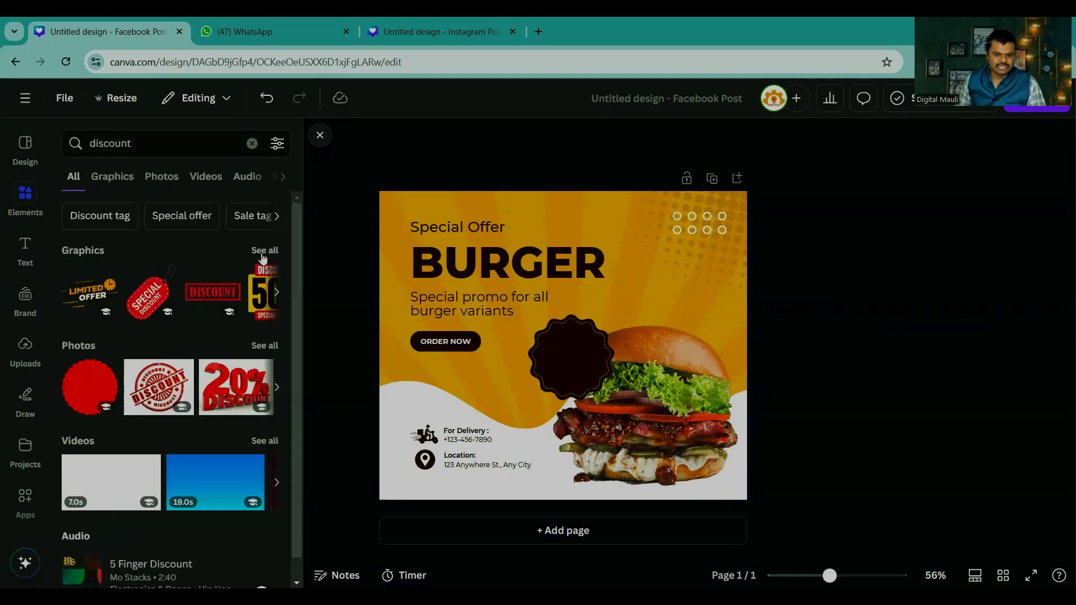
left_click(263, 252)
scroll(189, 321, "down", 3)
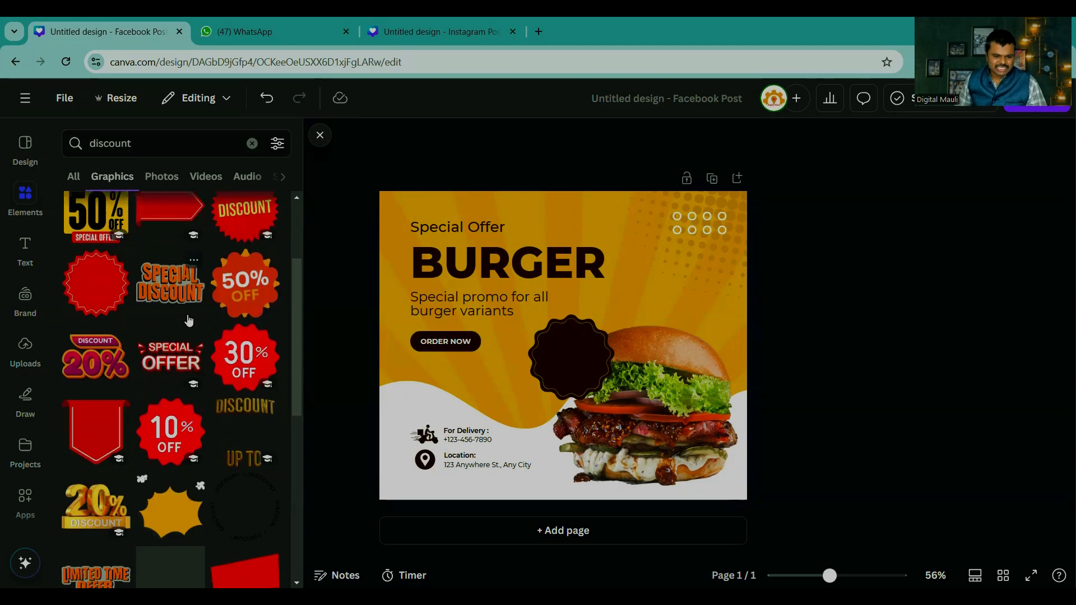
scroll(188, 320, "down", 3)
Step: Add the gold 3D "20% DISCOUNT" graphic, shrink it and centre it on the dark badge beside the burger
left_click(96, 334)
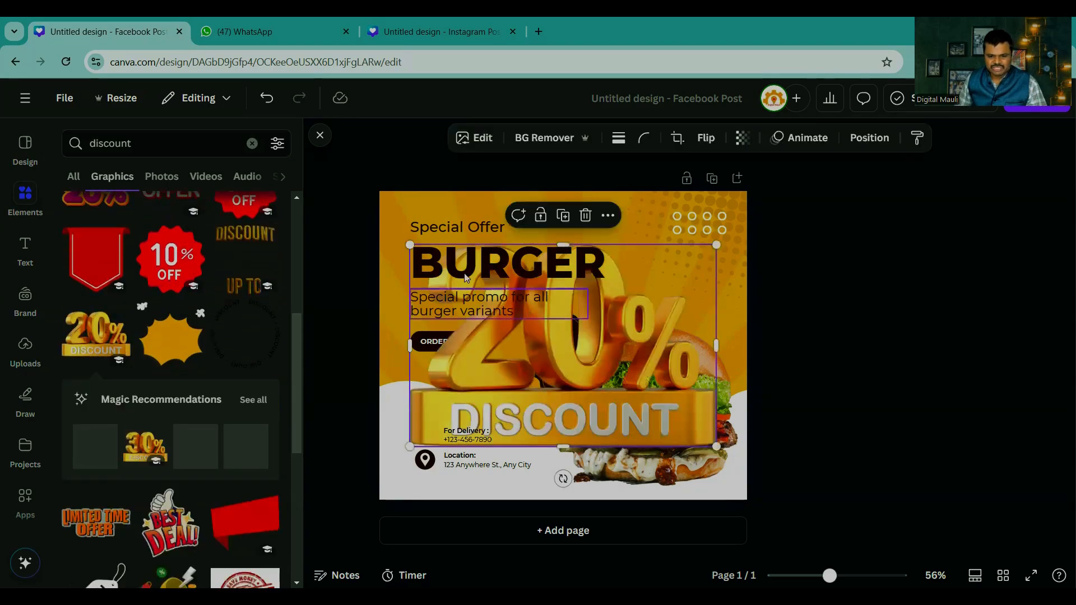
left_click_drag(410, 245, 566, 352)
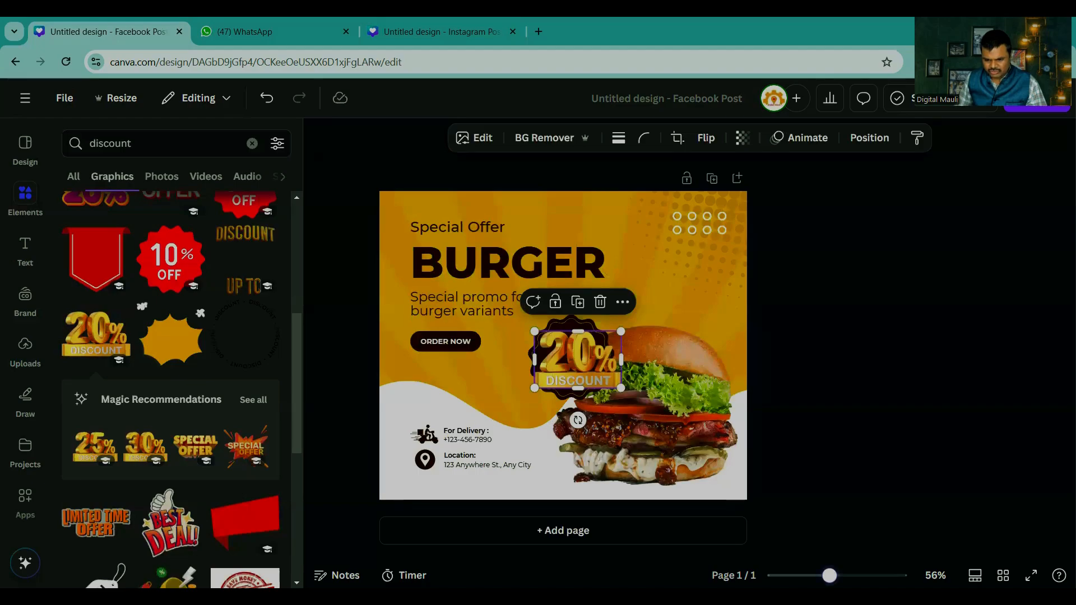
scroll(759, 482, "up", 5)
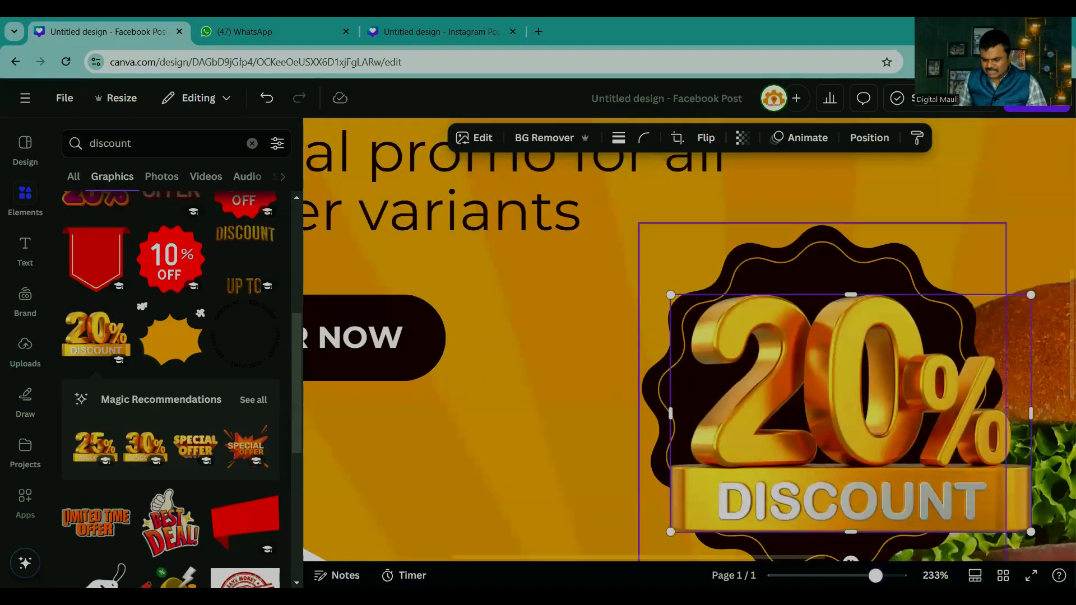
scroll(870, 520, "down", 3)
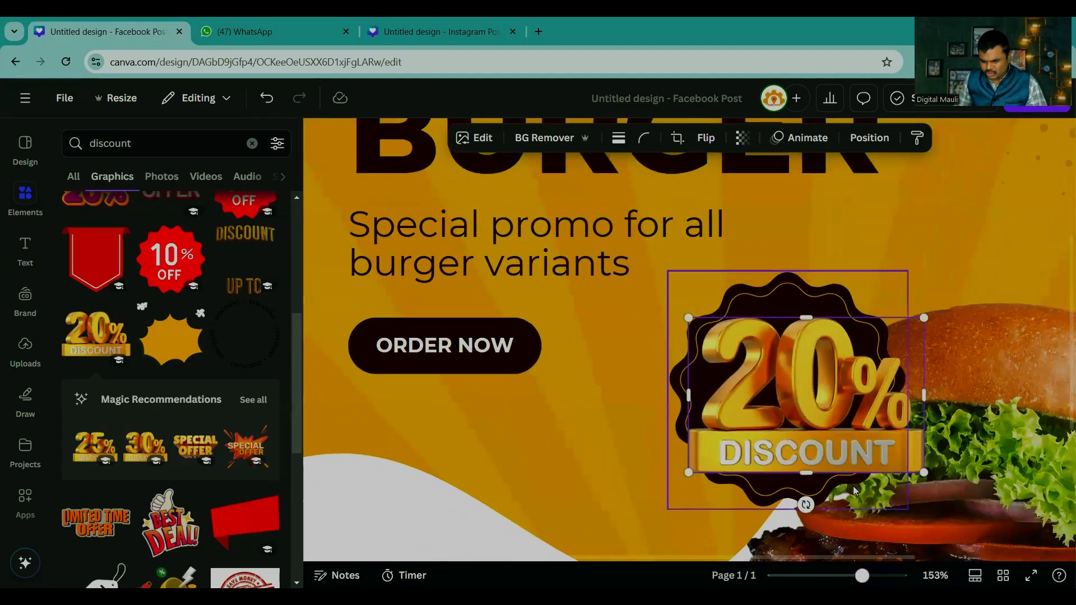
left_click_drag(927, 474, 864, 447)
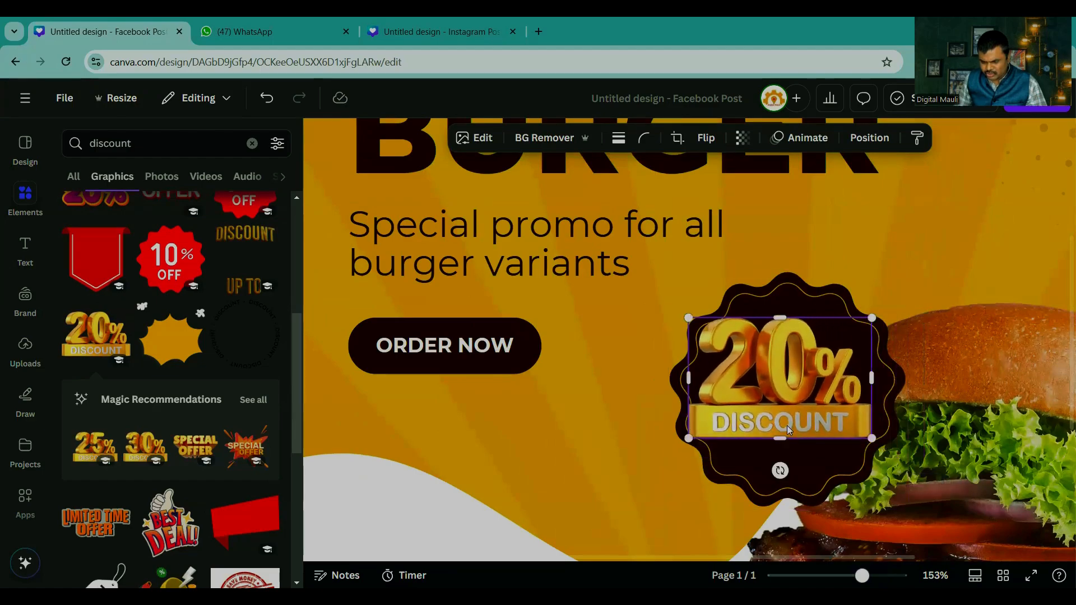
left_click_drag(783, 426, 800, 431)
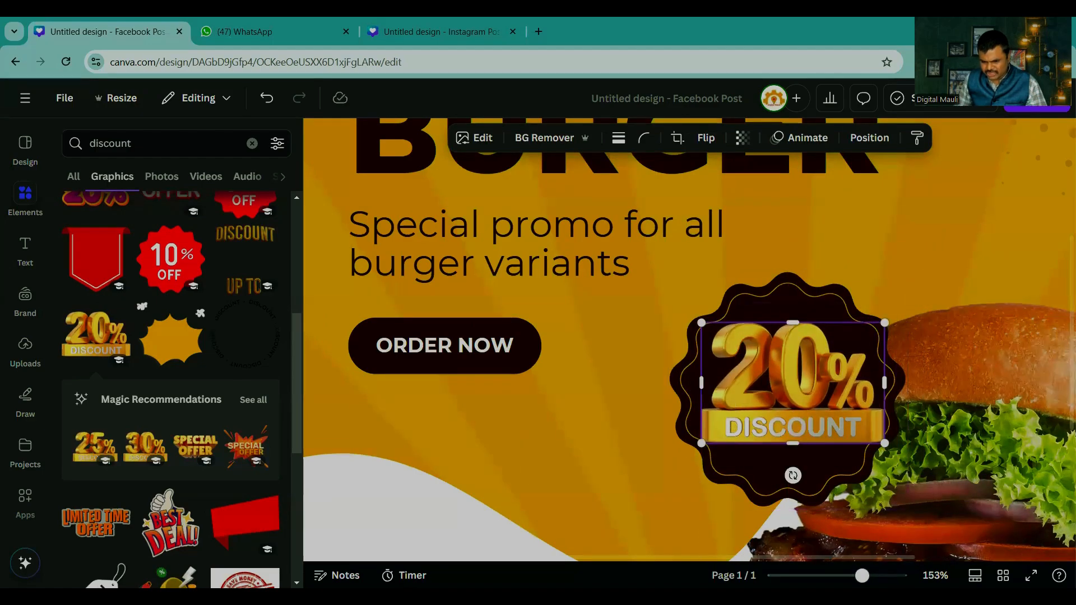
scroll(801, 431, "down", 5)
left_click(888, 438)
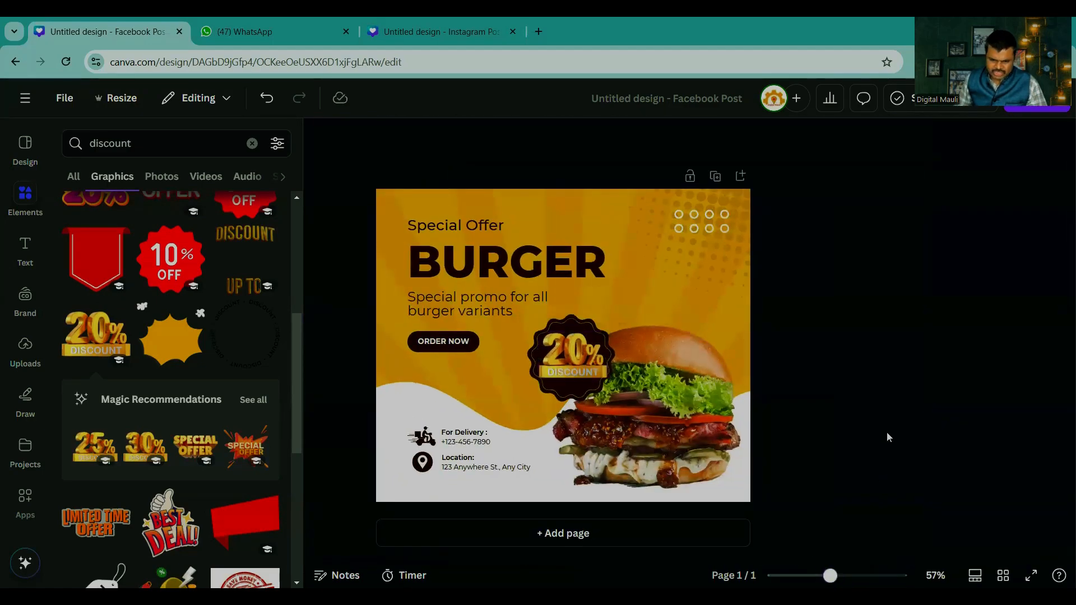
Step: Examine the delivery phone number and location text in the lower part of the burger post up close
left_click_drag(830, 576, 852, 570)
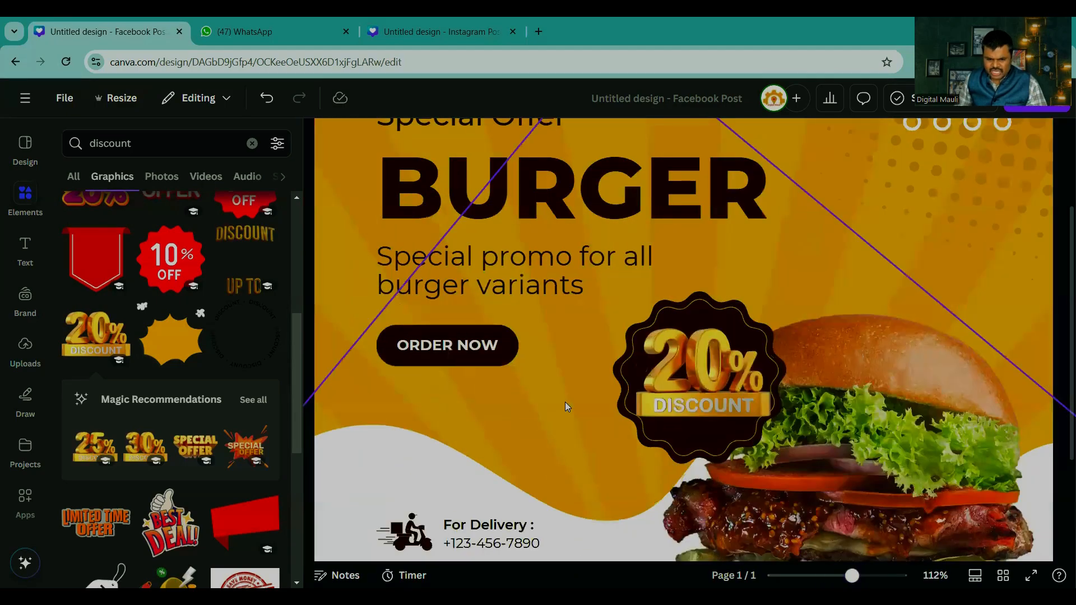
scroll(567, 406, "down", 6)
scroll(476, 426, "up", 3)
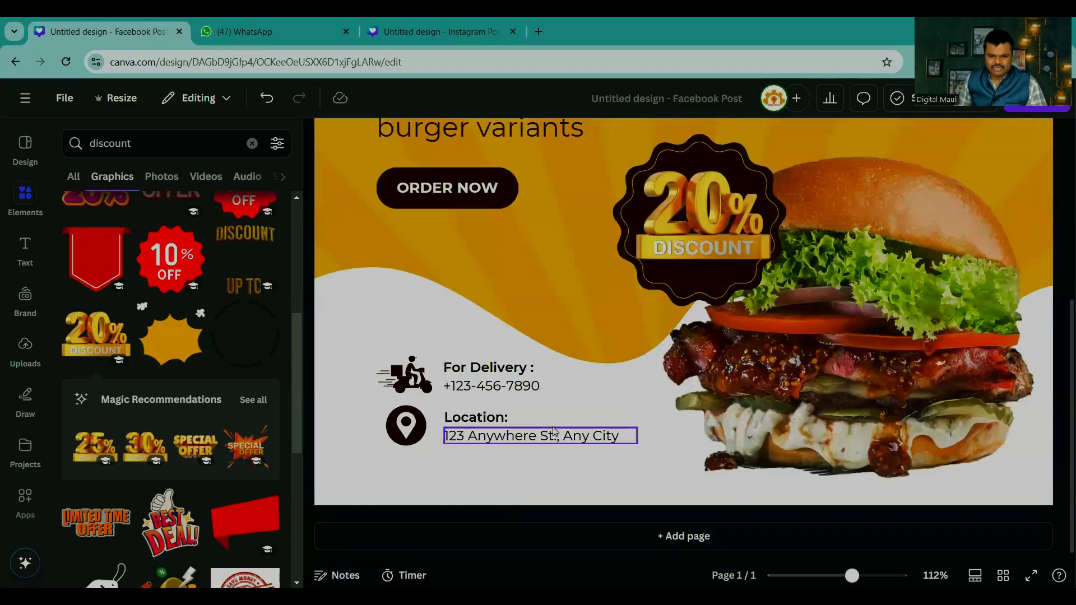
left_click(496, 441)
left_click(461, 386)
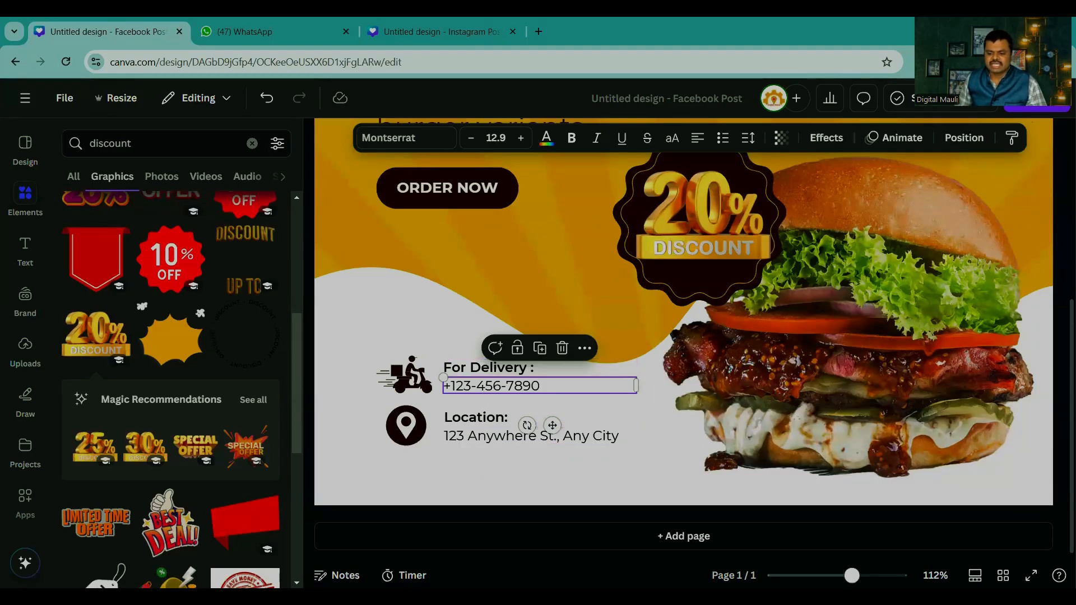
scroll(829, 437, "down", 5)
left_click(833, 409)
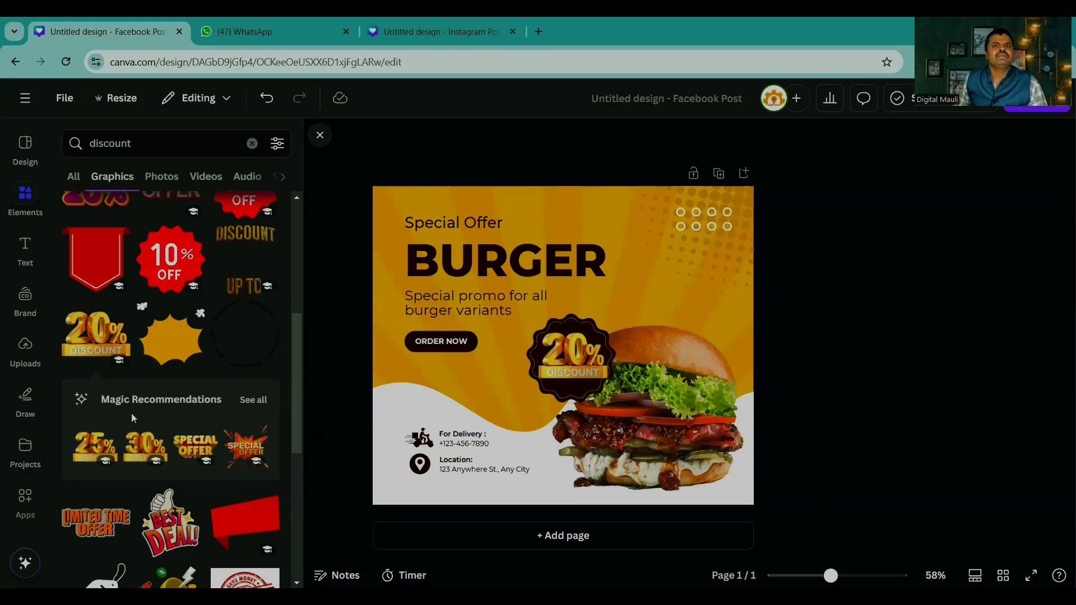
Step: Browse all Magic Recommendations for the gold 20% discount graphic and return to the "discount" graphics results
left_click(252, 401)
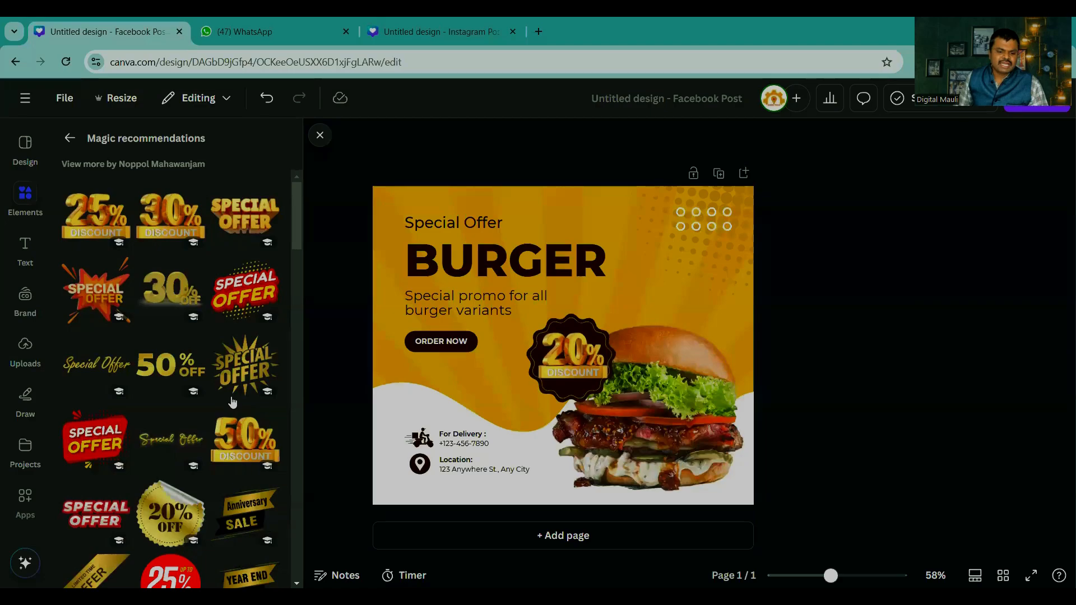
scroll(188, 373, "down", 5)
scroll(189, 373, "down", 10)
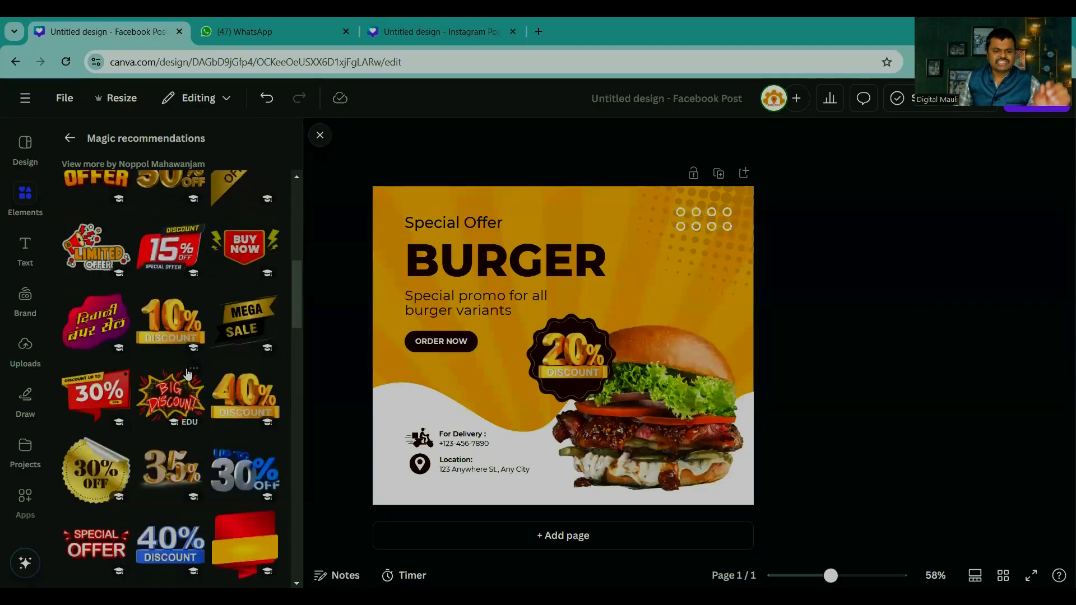
scroll(187, 373, "down", 8)
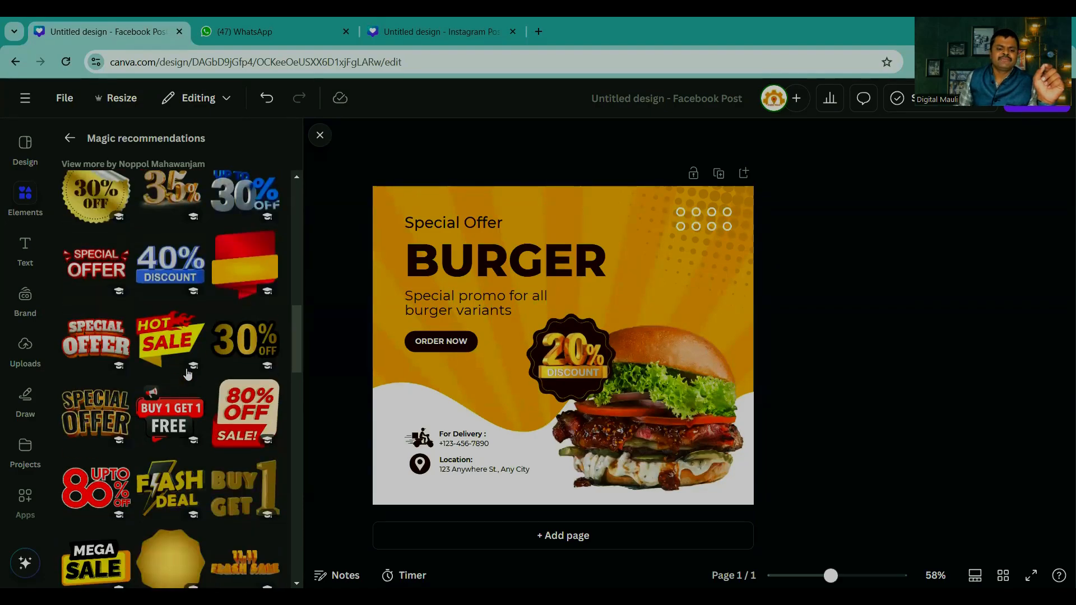
scroll(188, 374, "down", 2)
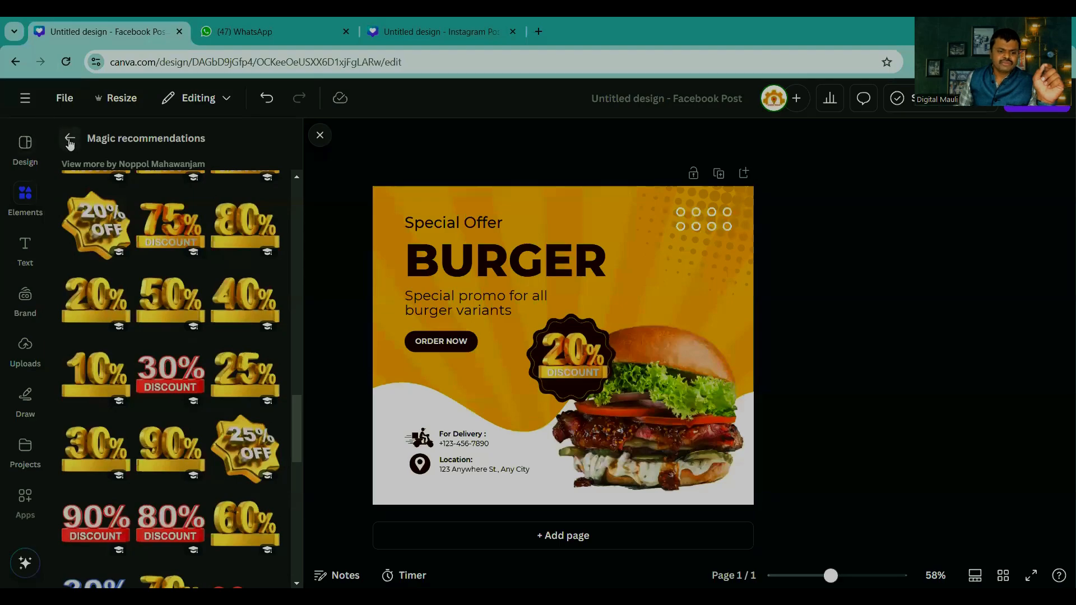
scroll(146, 310, "down", 3)
scroll(145, 310, "up", 1)
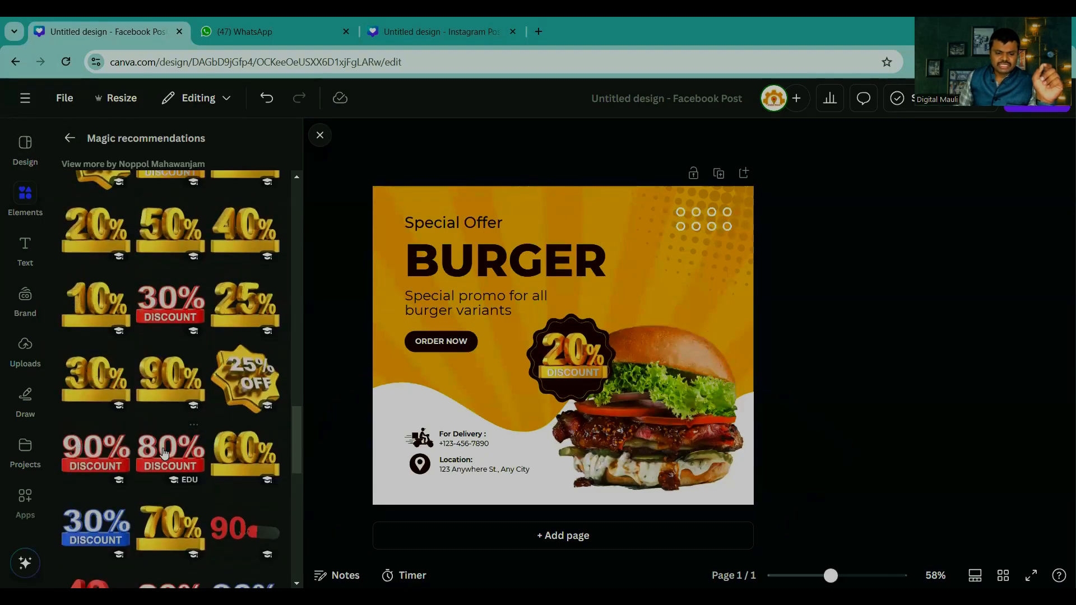
scroll(190, 242, "down", 10)
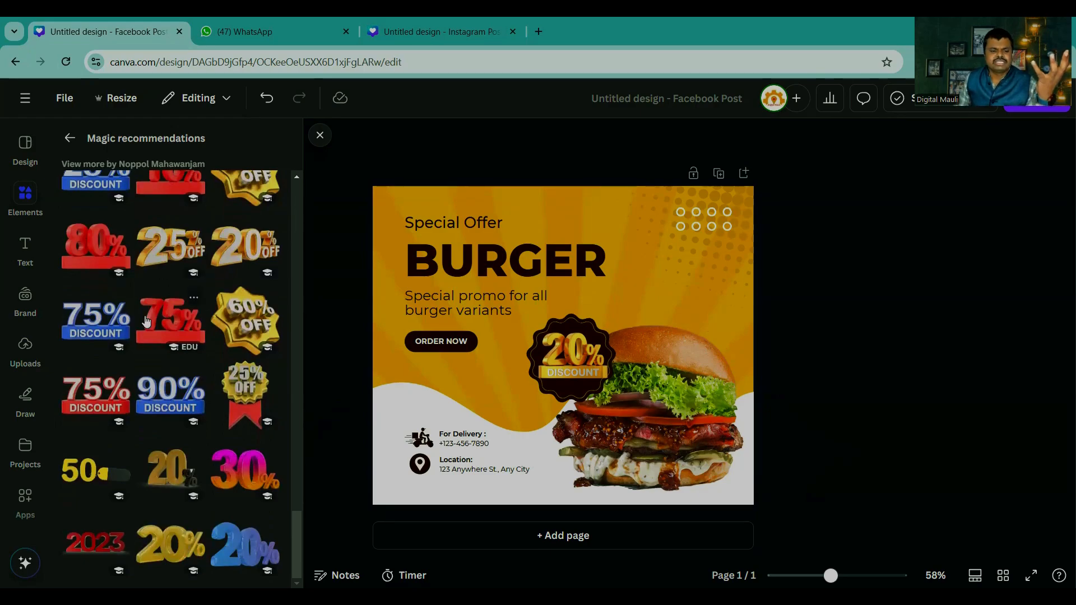
scroll(118, 347, "up", 5)
left_click(69, 138)
scroll(130, 316, "up", 5)
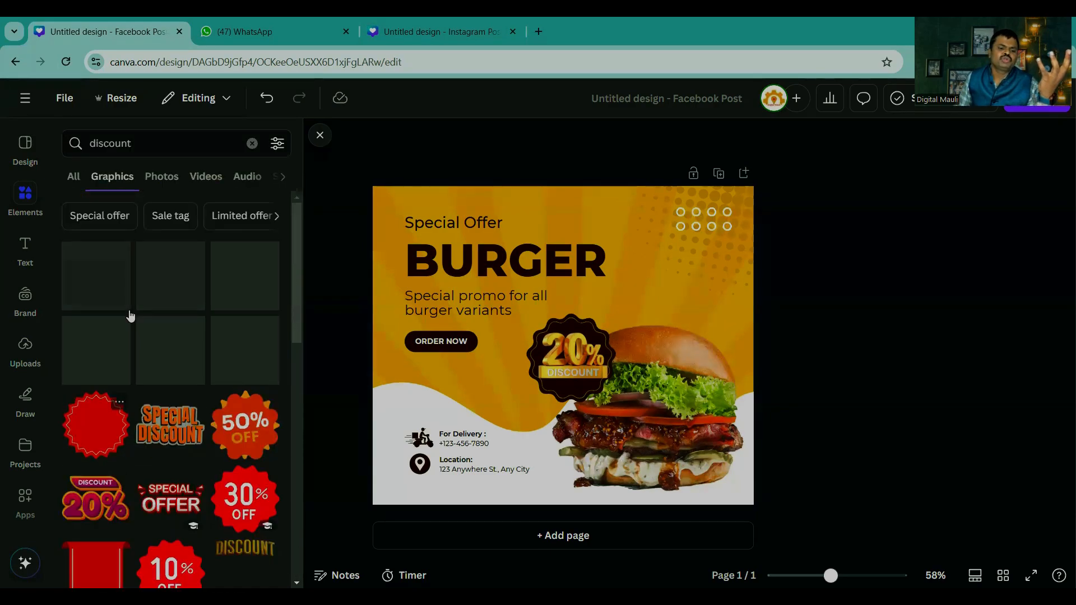
Step: View the photo results for "discount" and clear the elements search
left_click(161, 182)
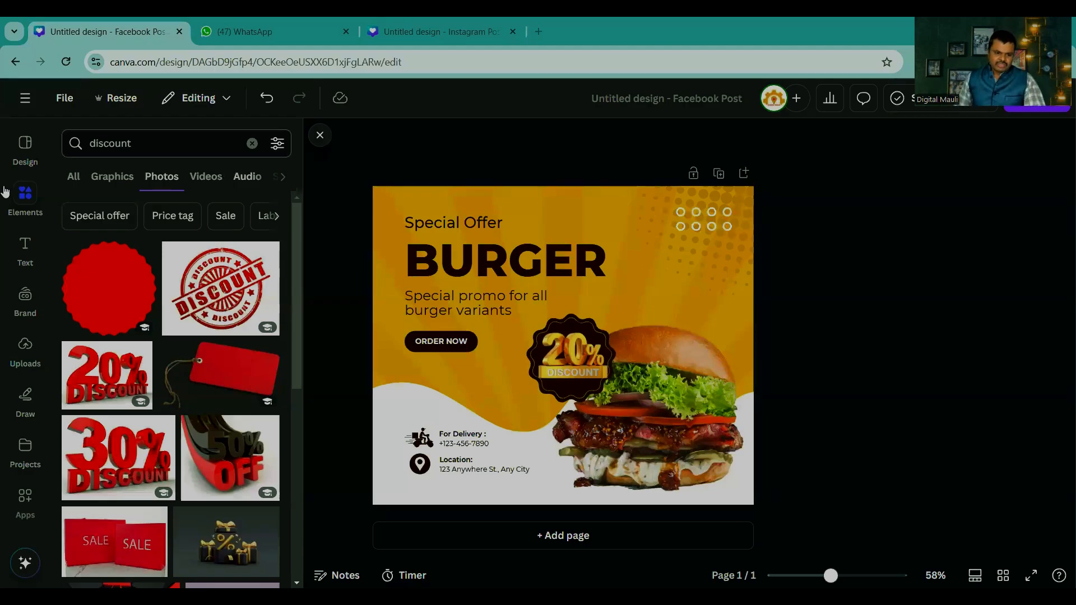
left_click(253, 144)
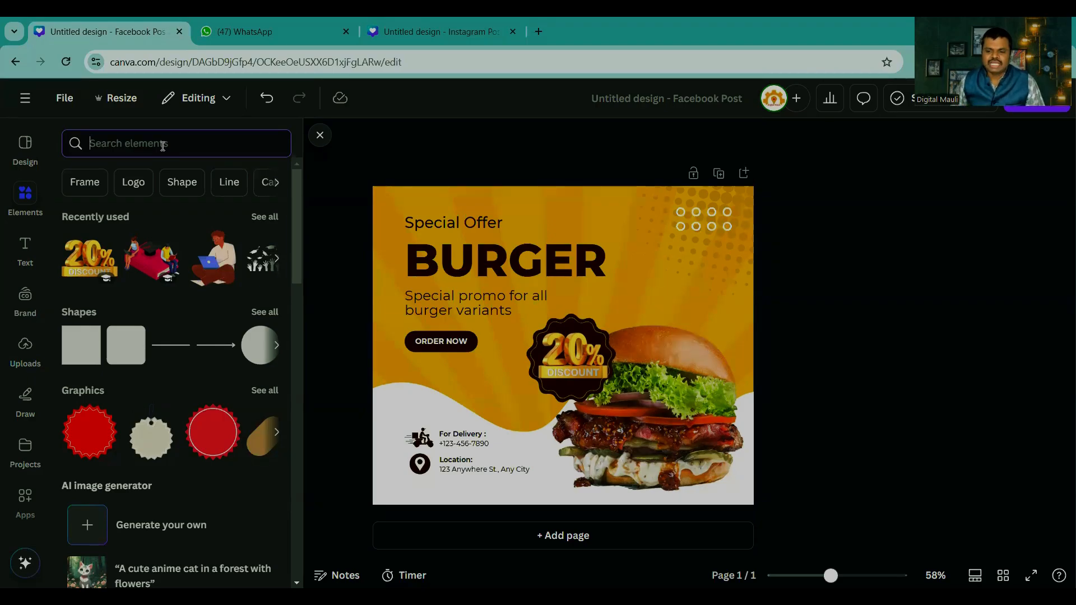
Step: Add a blank second page to the burger design and search the elements for "class"
left_click(566, 533)
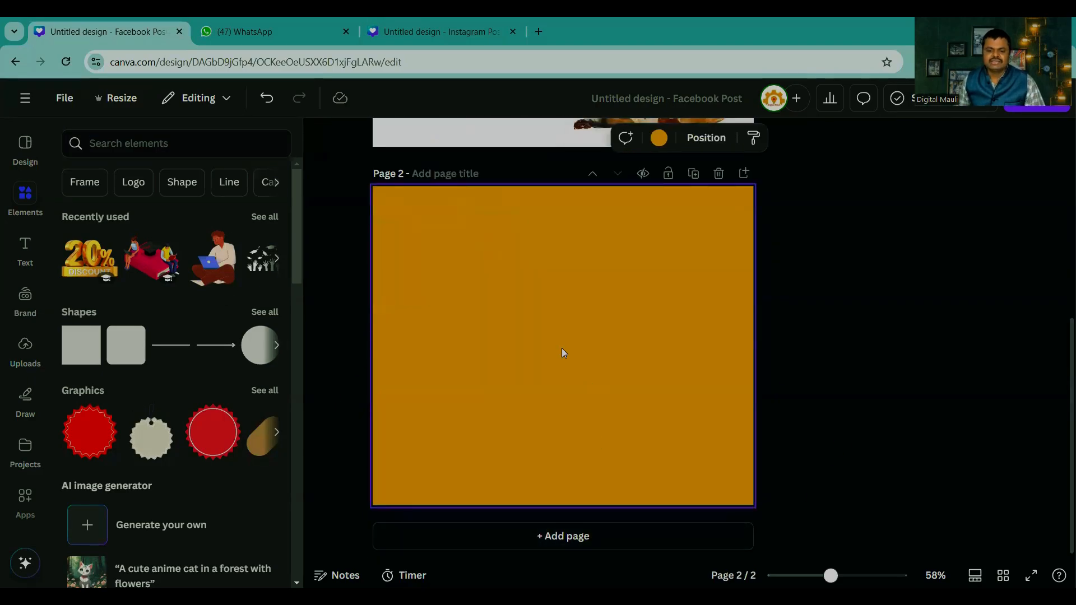
left_click(92, 143)
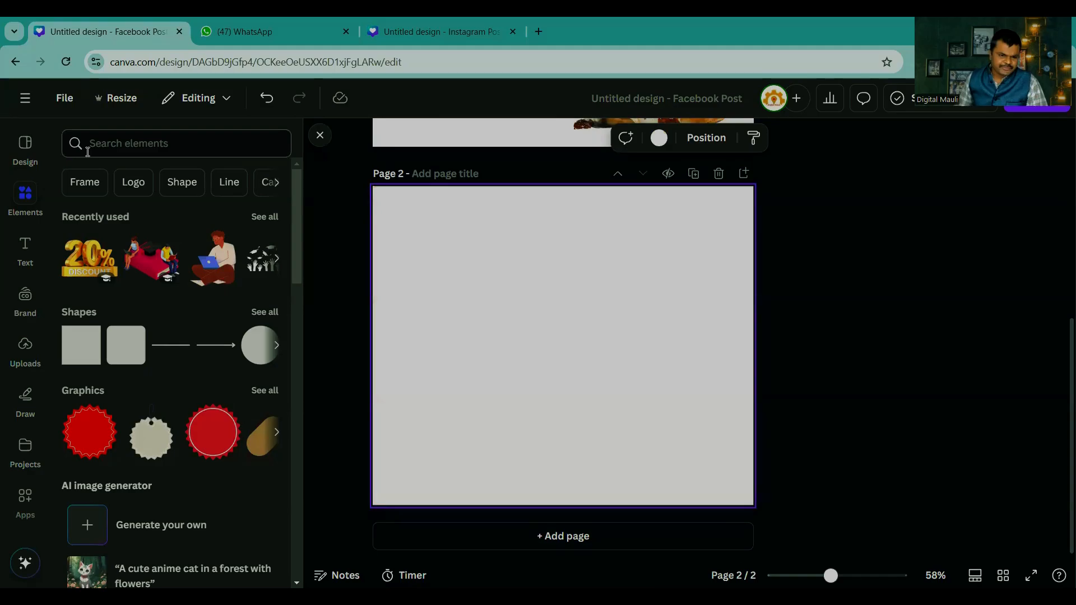
type("cal")
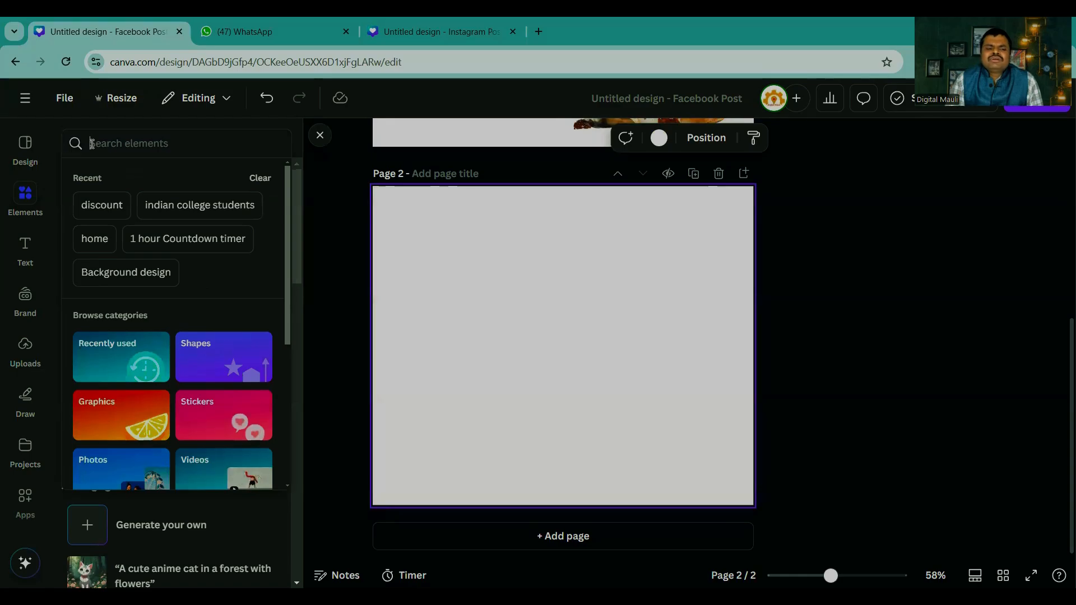
left_click(93, 144)
type("class")
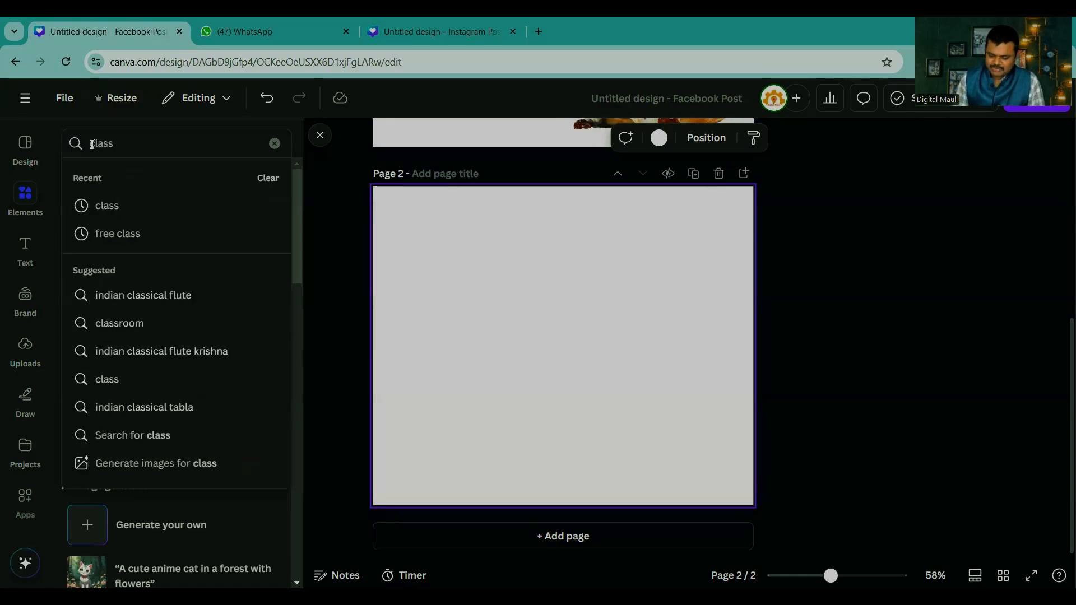
key("Down")
key("Return")
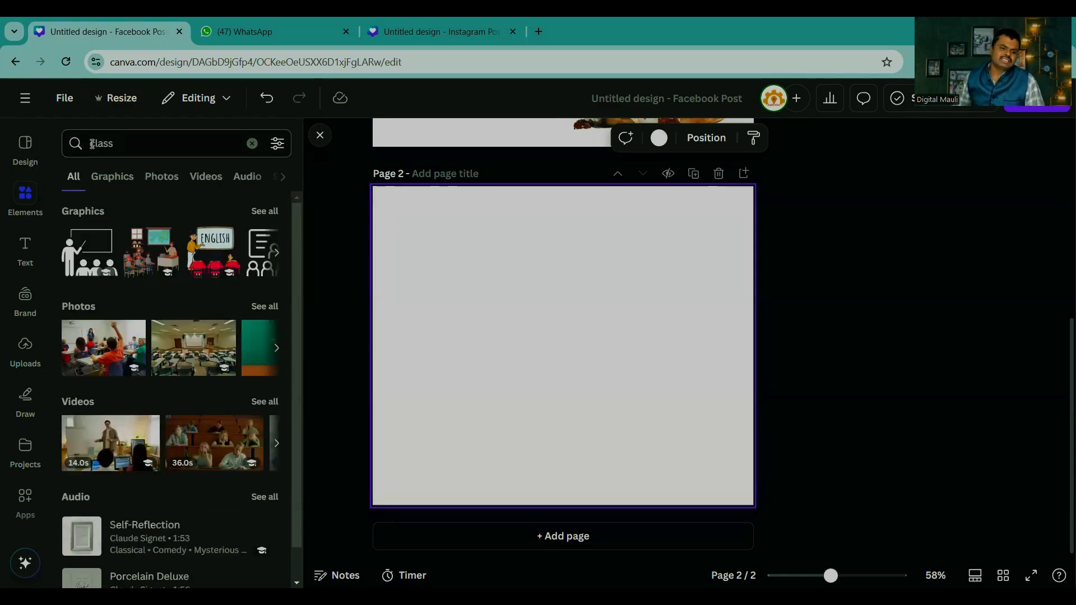
Step: Search the Facebook Post templates for "class" and apply the blue and yellow Kids Art Class template to page 2
left_click(31, 140)
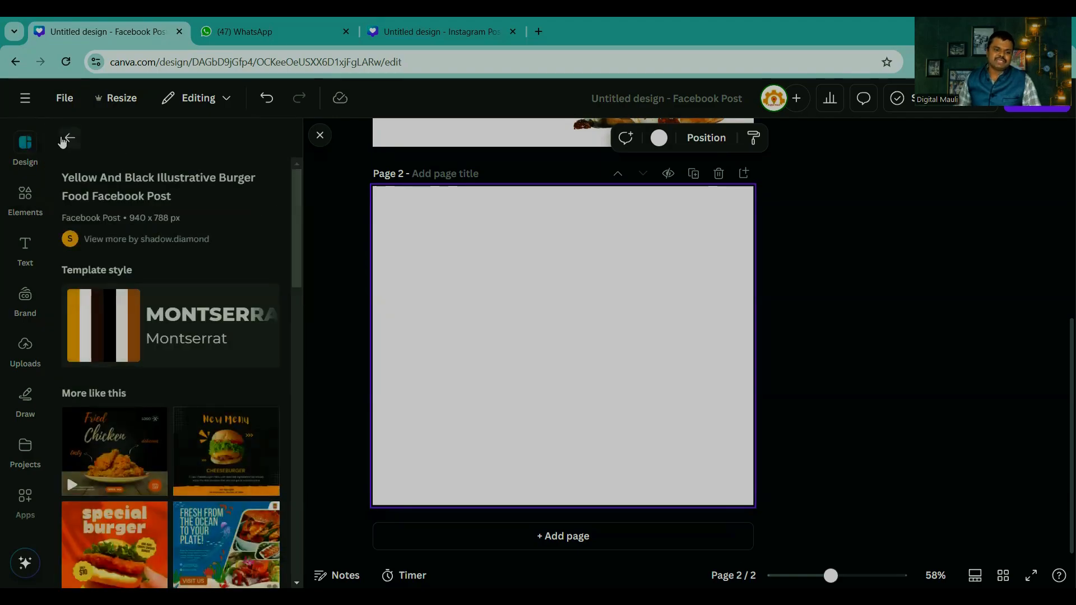
left_click(67, 139)
left_click(142, 139)
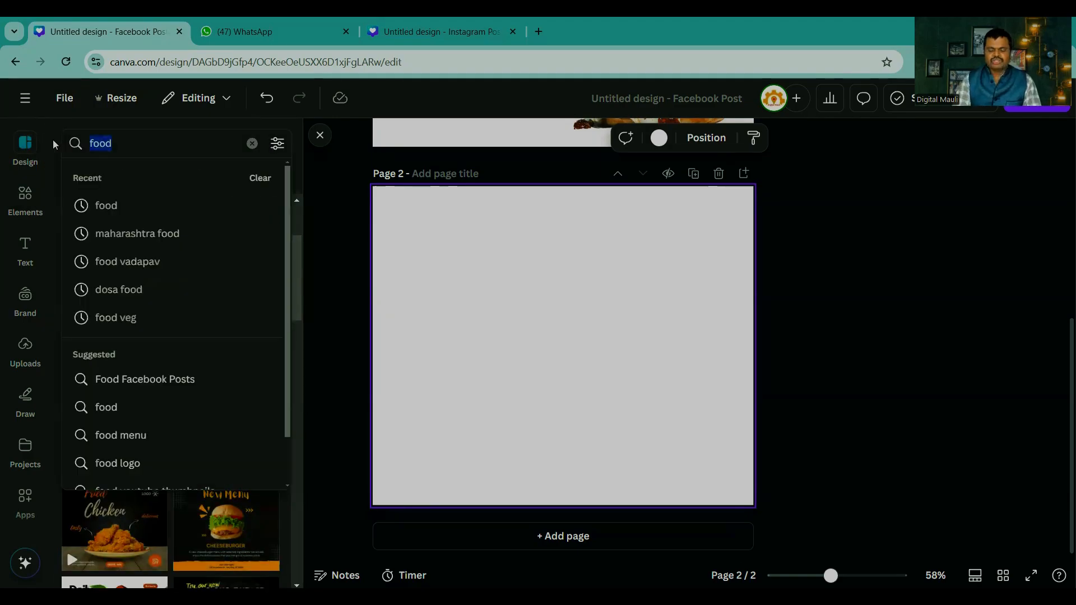
type("class")
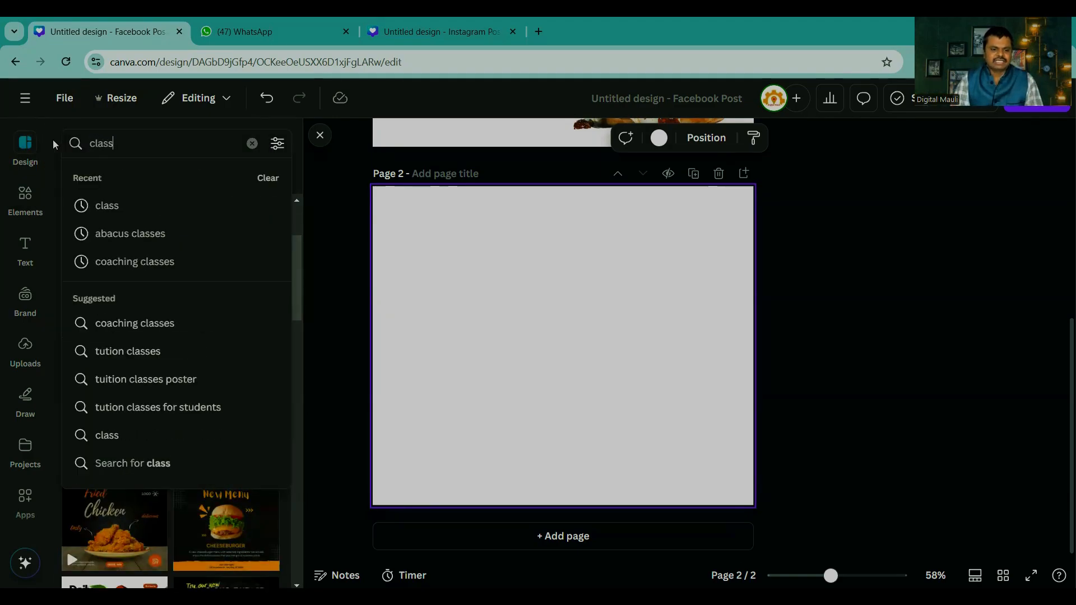
key("Return")
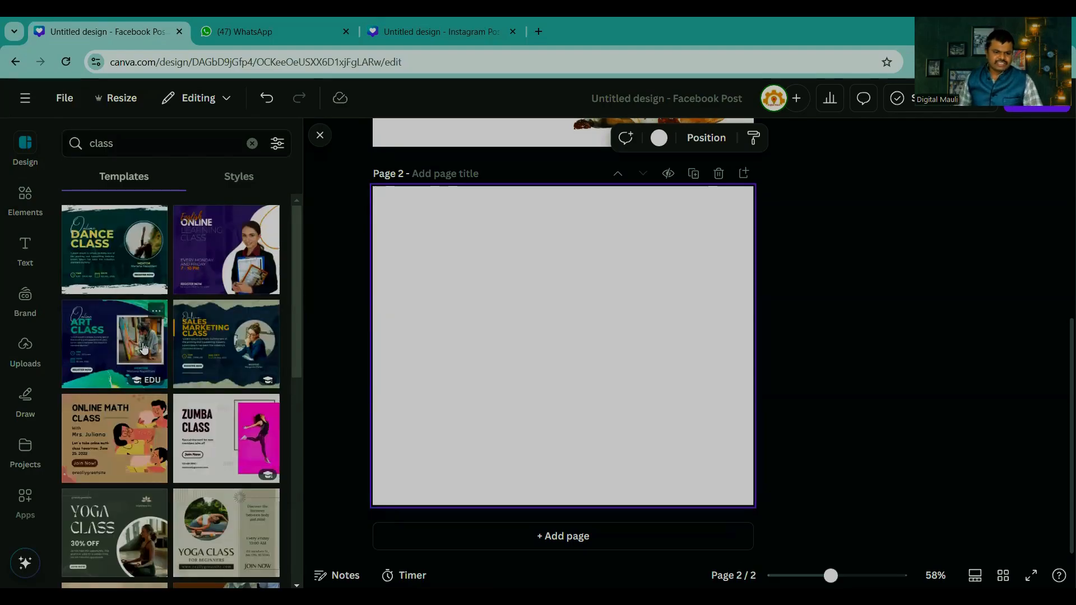
scroll(144, 348, "down", 10)
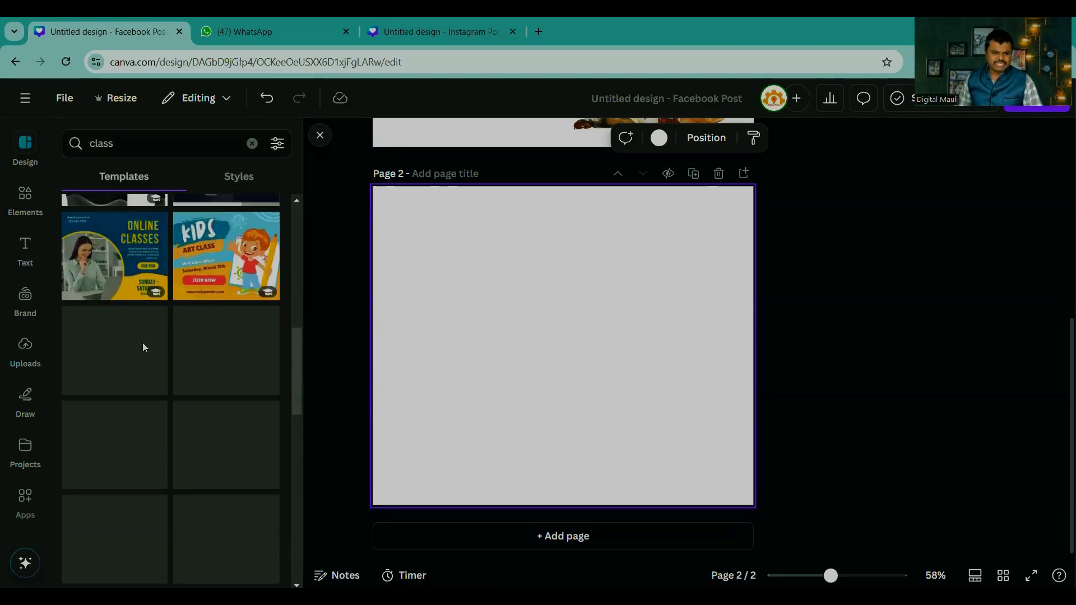
left_click(220, 253)
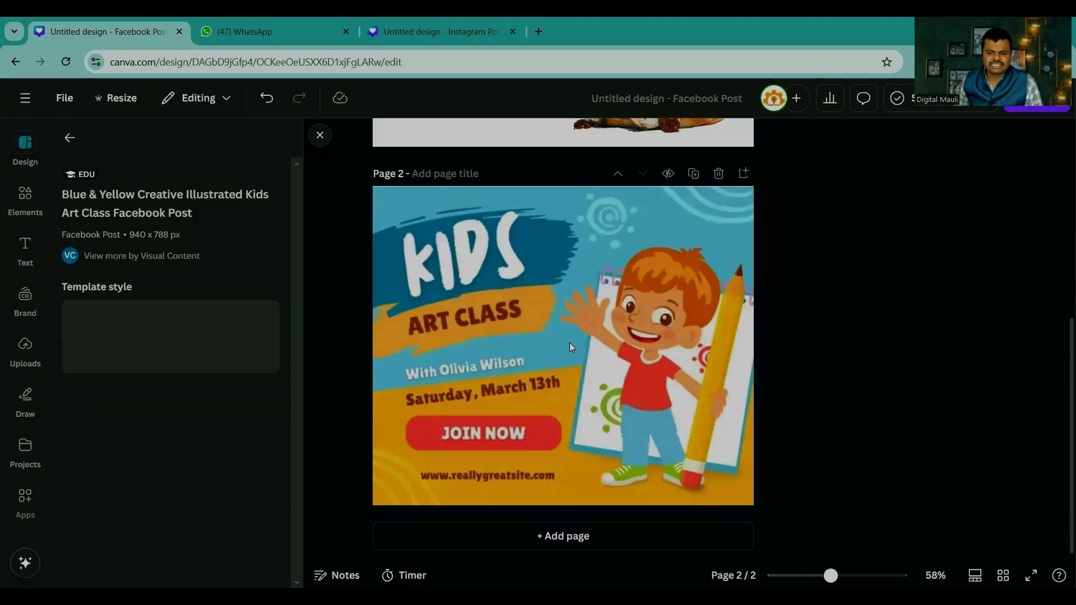
Step: Try two Back to School templates on page 2, replace them with the blue and yellow Childcare Service template, and look through its similar templates
scroll(189, 431, "down", 3)
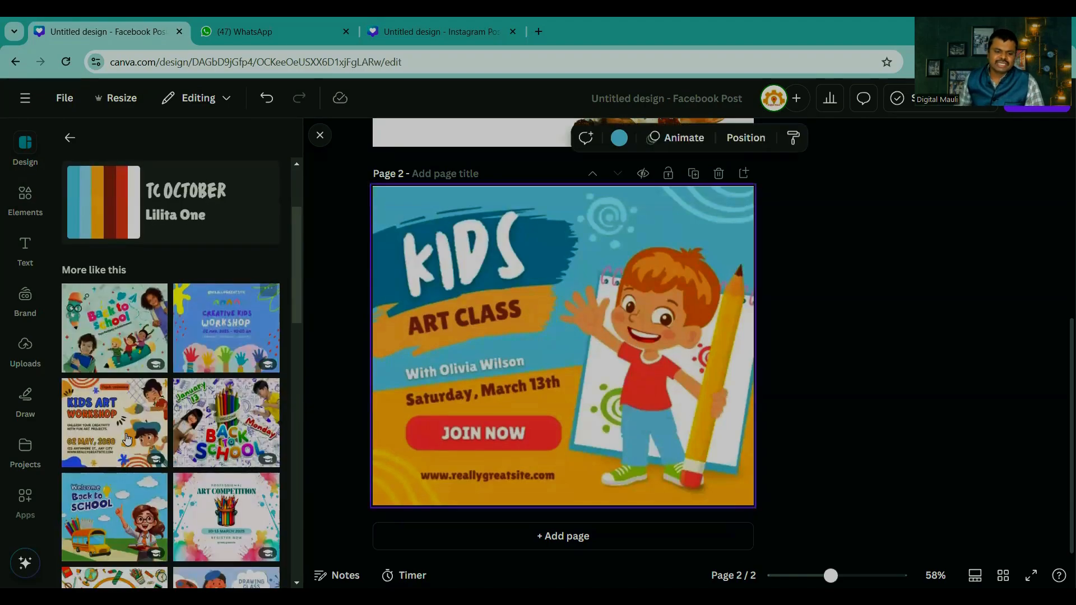
left_click(119, 329)
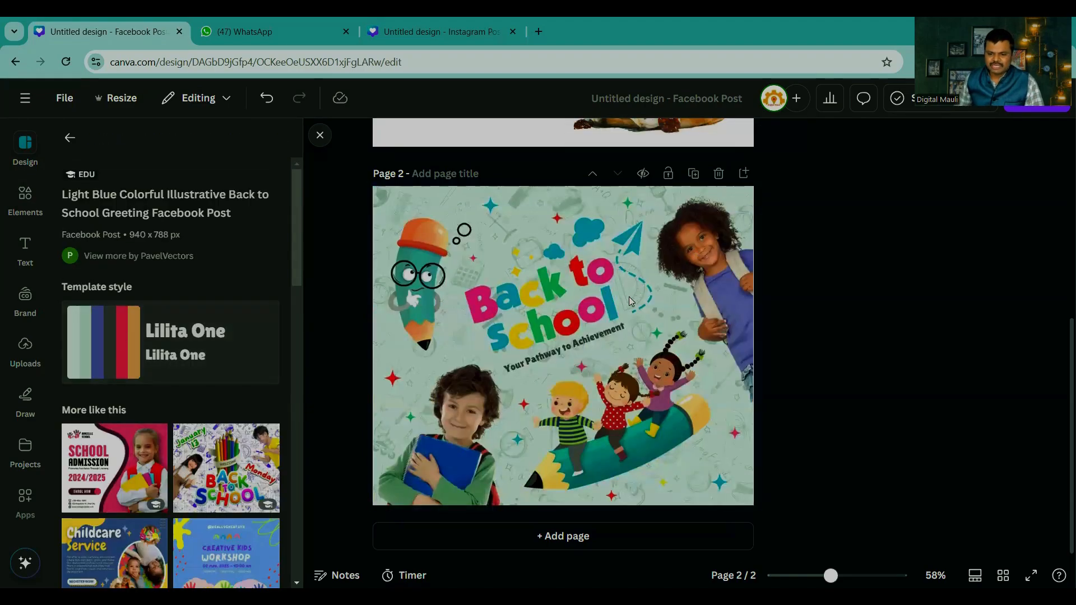
left_click(209, 470)
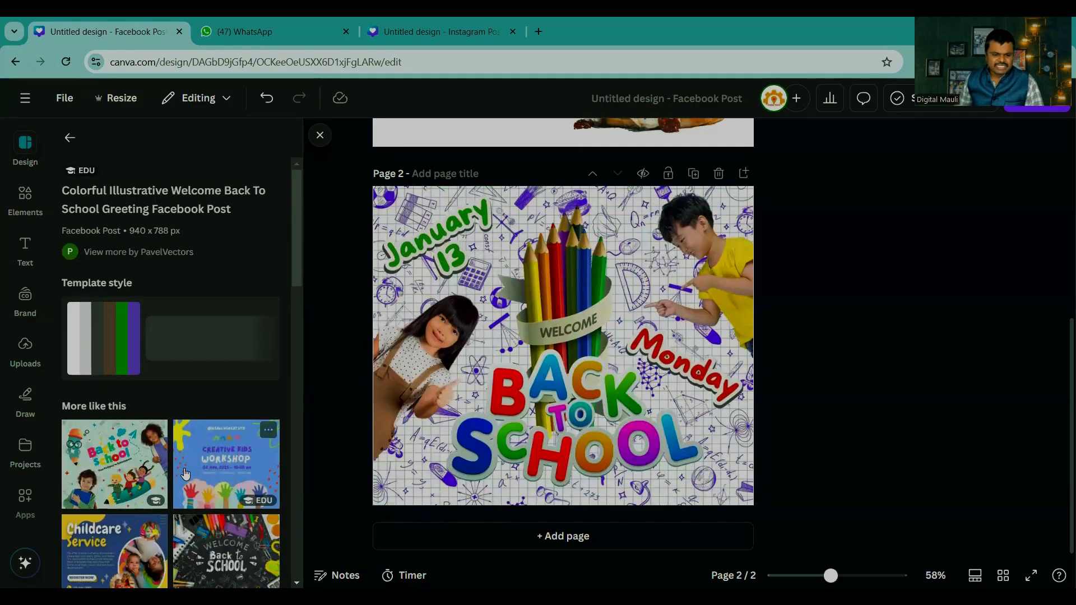
scroll(100, 344, "down", 4)
left_click(100, 344)
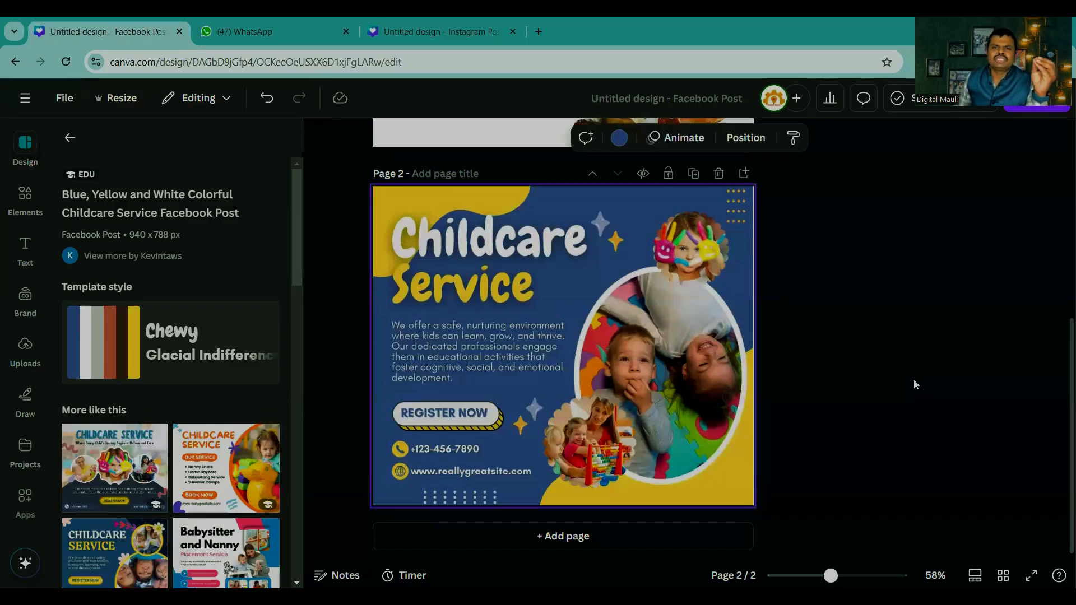
scroll(165, 420, "down", 4)
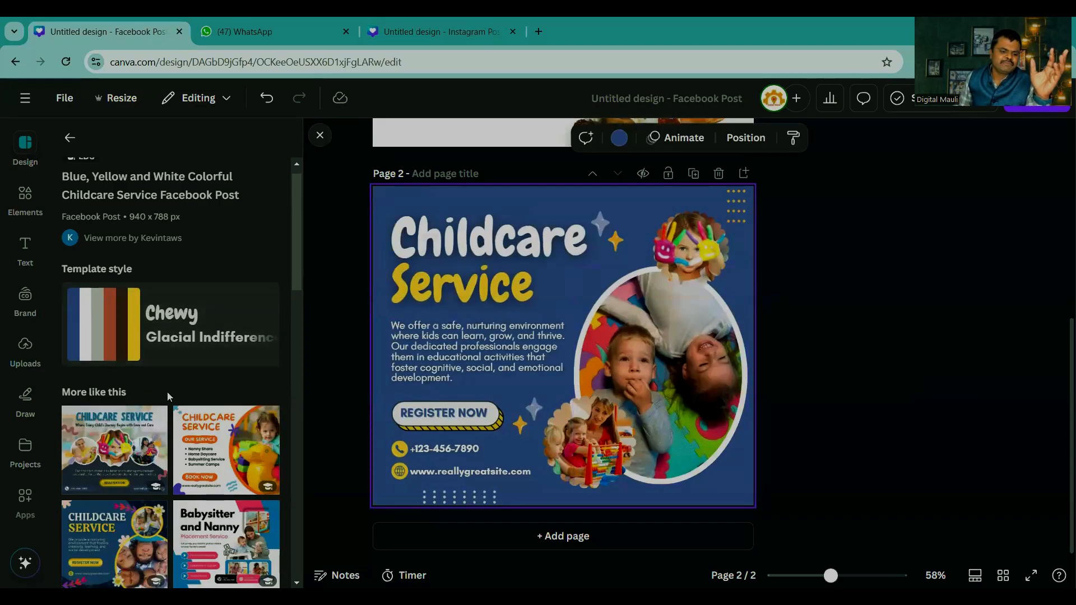
scroll(165, 421, "down", 2)
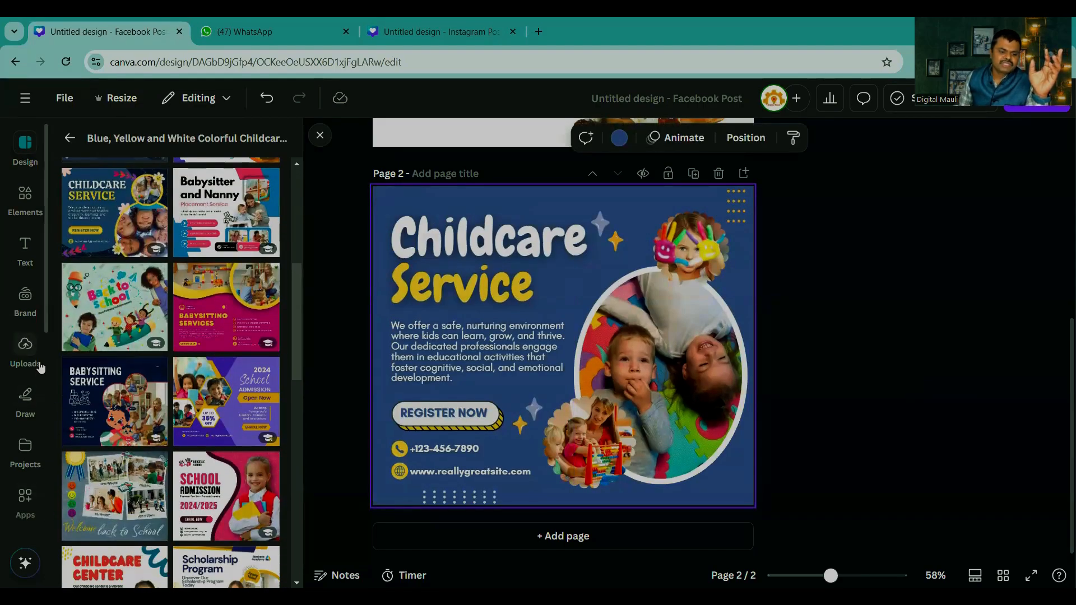
Step: Add a blank third page and read the Logo Maker app's description among the popular Canva apps
left_click(567, 537)
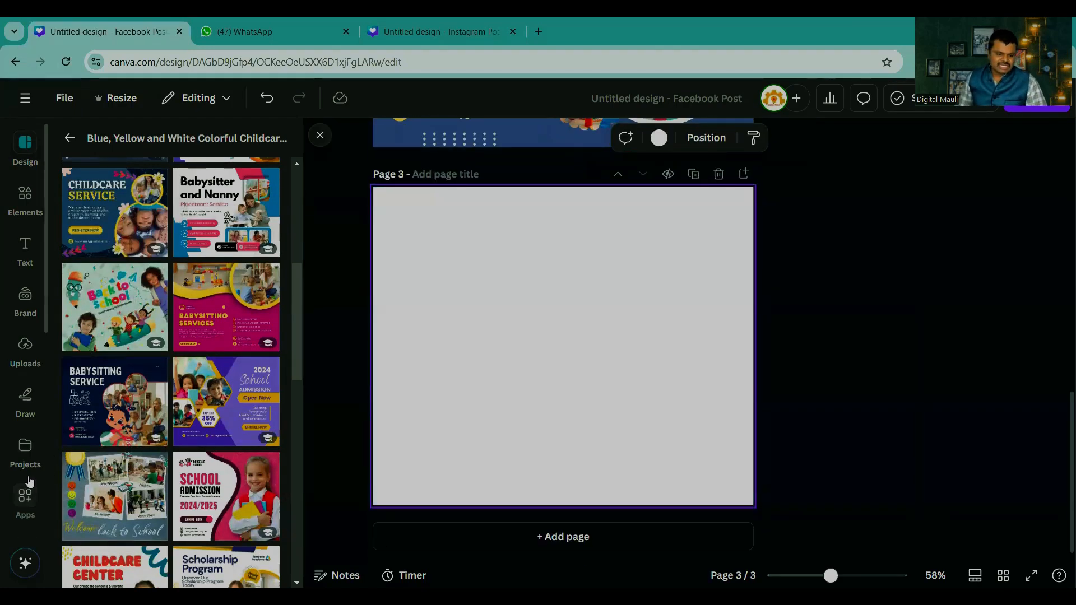
left_click(26, 496)
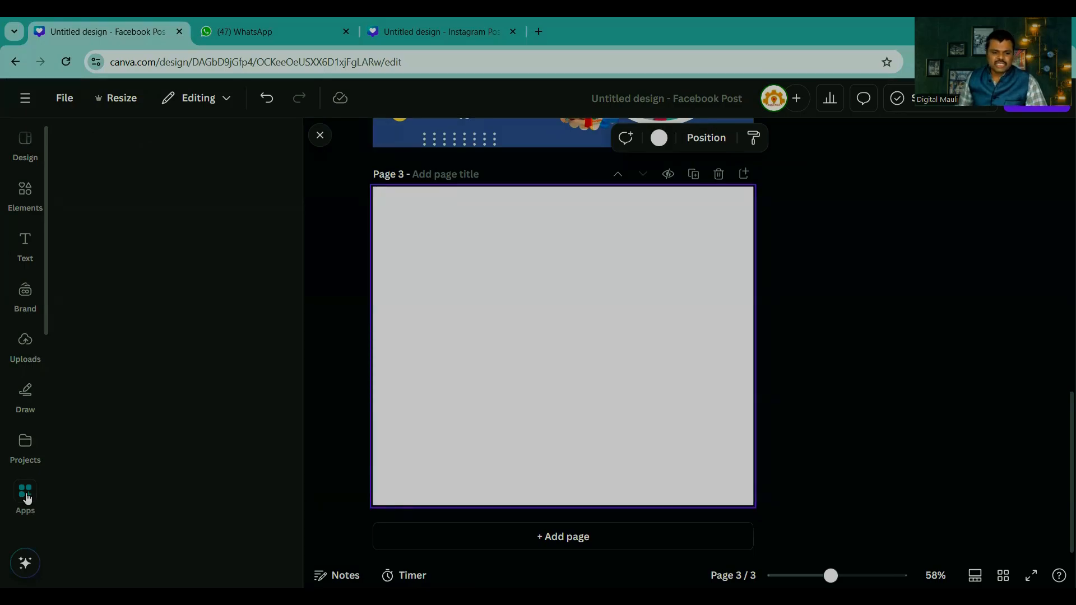
scroll(137, 370, "down", 10)
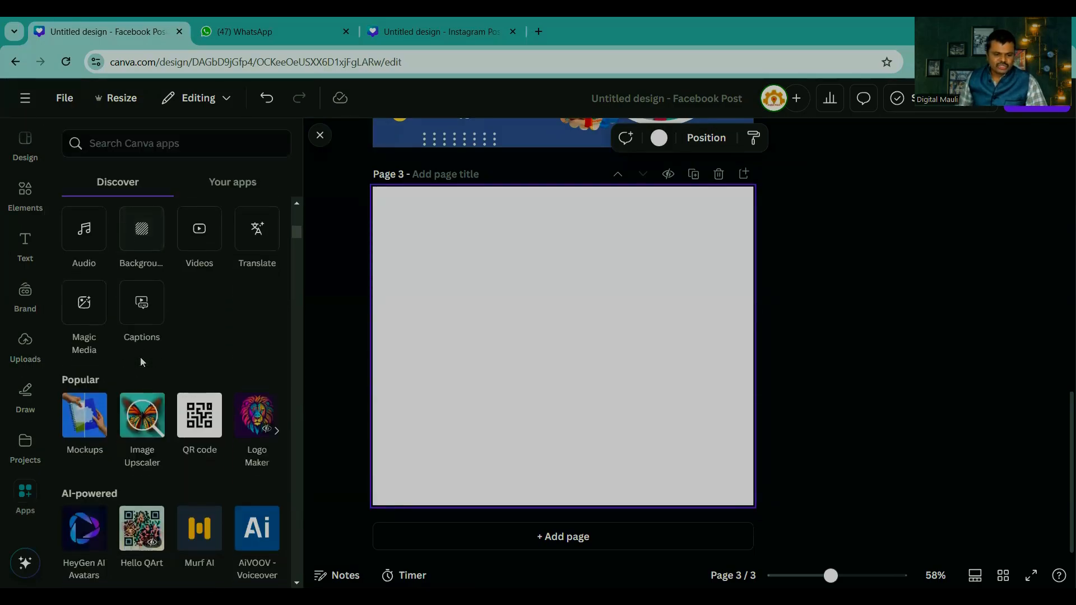
scroll(140, 361, "down", 1)
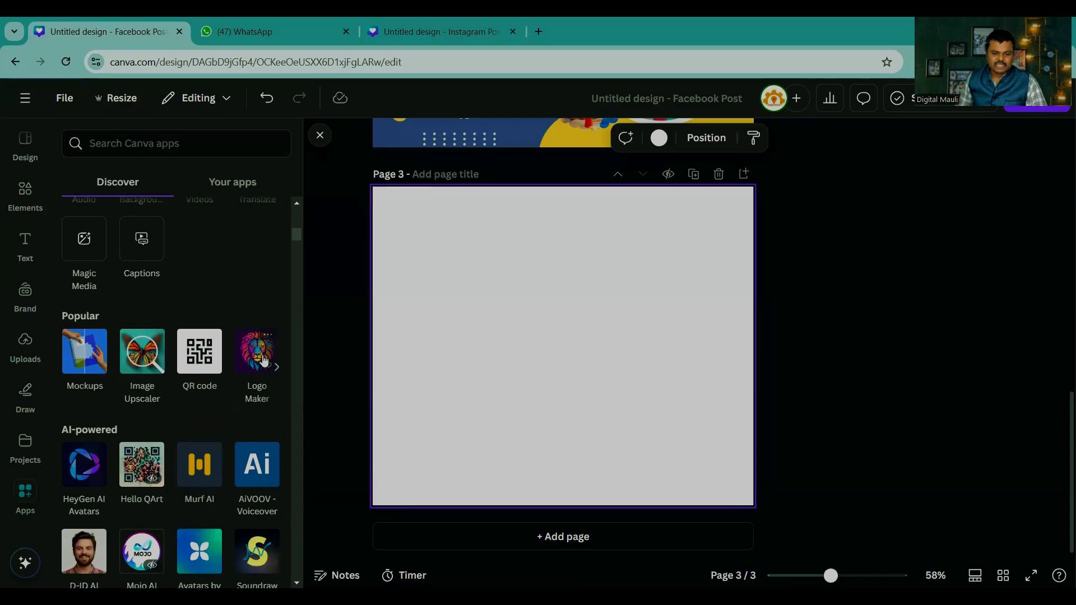
left_click(264, 359)
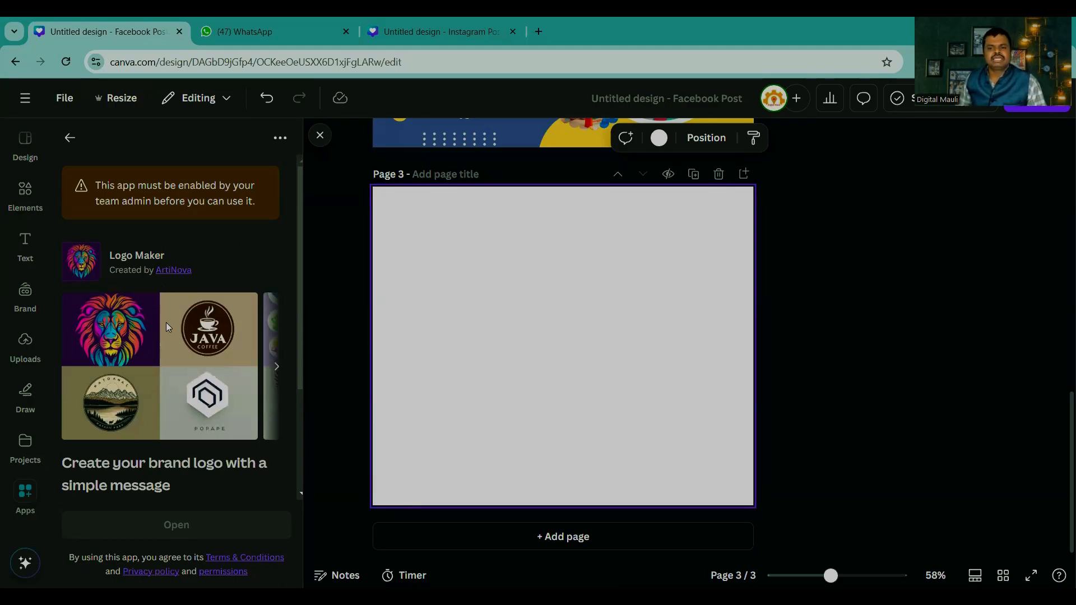
scroll(180, 386, "down", 3)
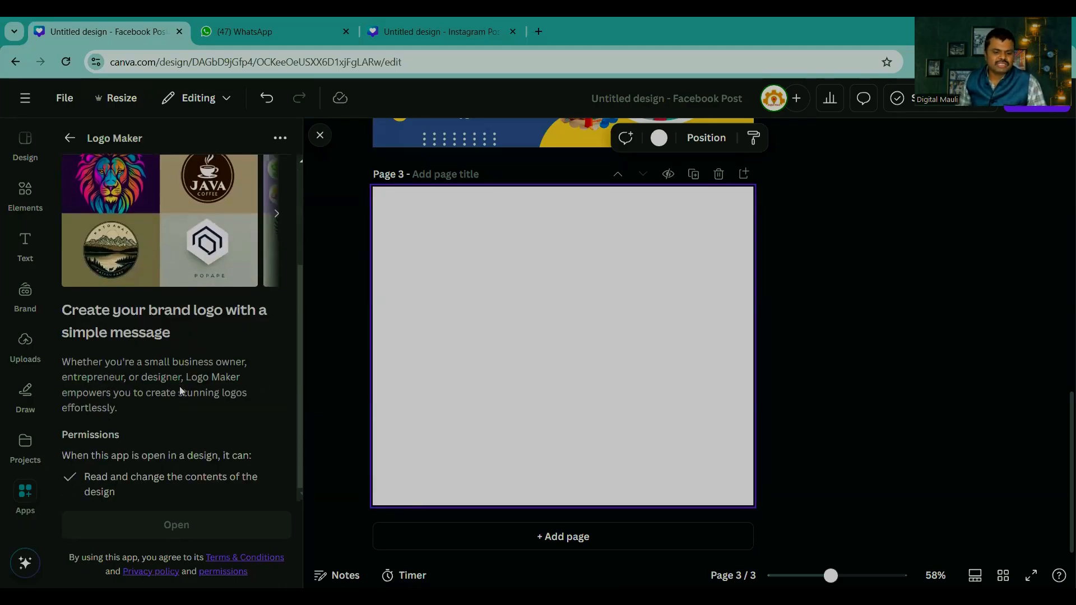
scroll(180, 386, "up", 3)
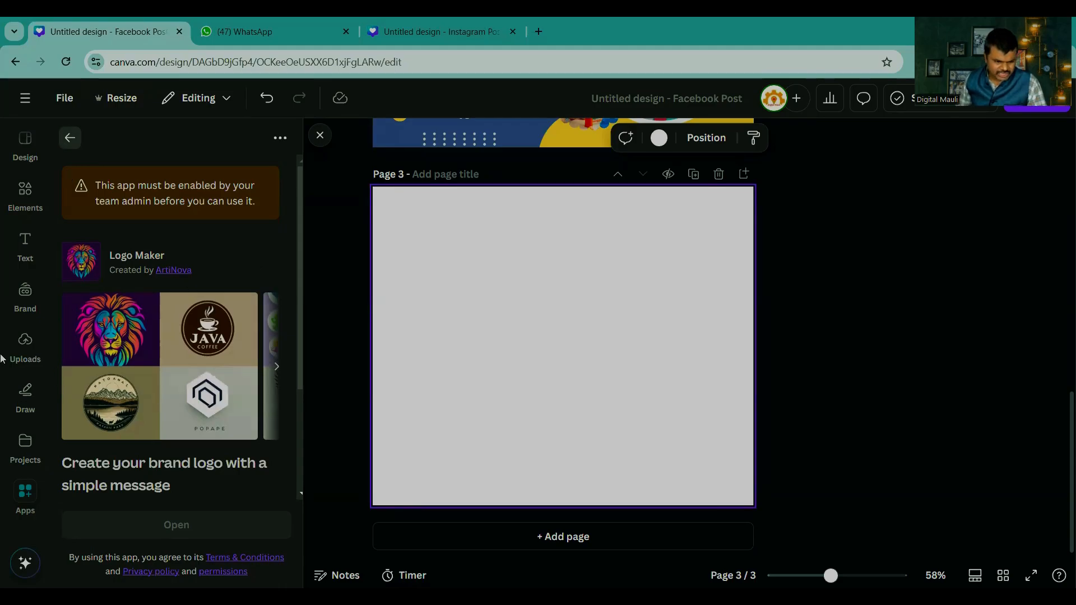
Step: Return to the Canva apps overview, browse the AI-powered apps and close the overview
left_click(25, 496)
left_click(28, 500)
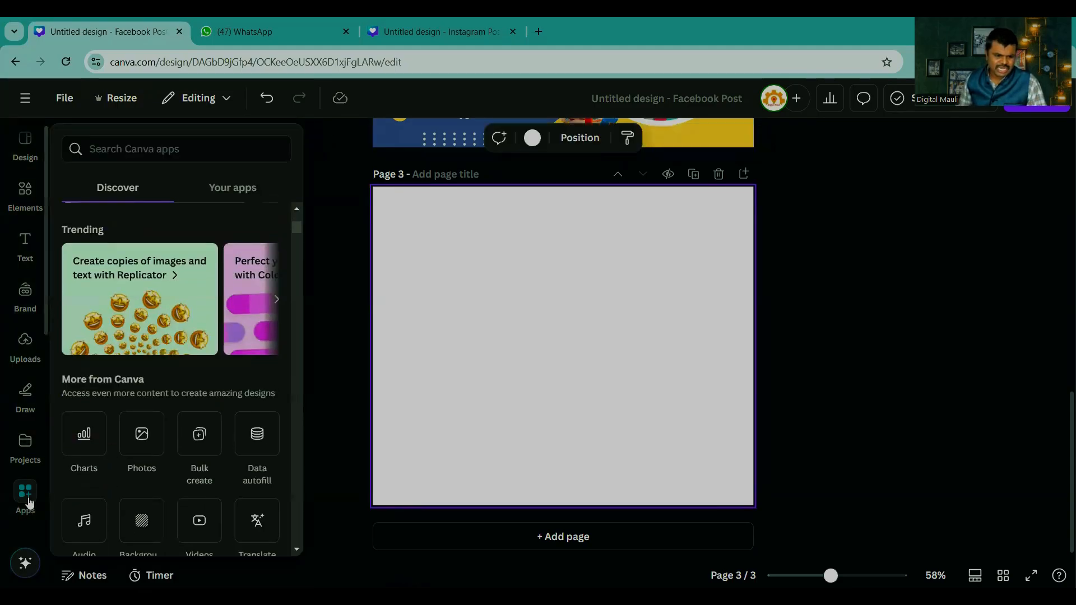
scroll(178, 403, "down", 5)
scroll(177, 398, "down", 3)
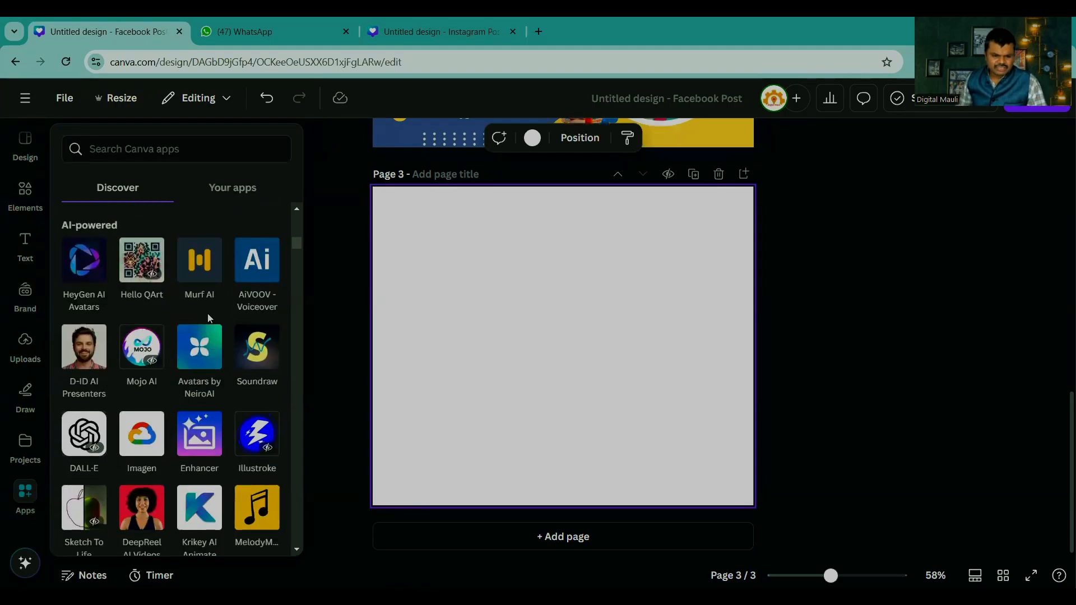
scroll(195, 391, "down", 5)
scroll(194, 390, "down", 10)
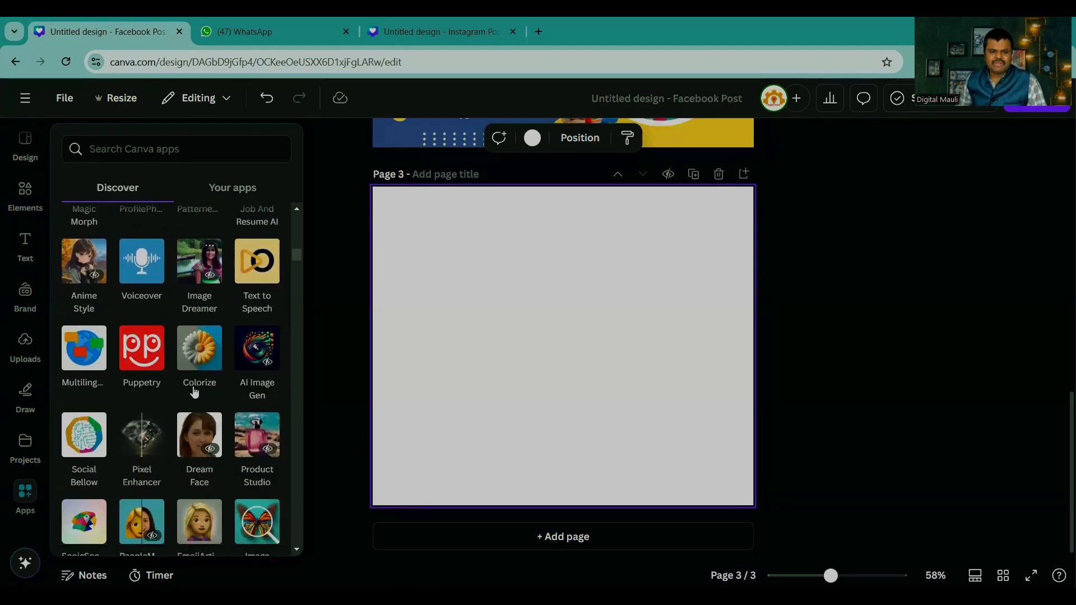
scroll(195, 391, "down", 6)
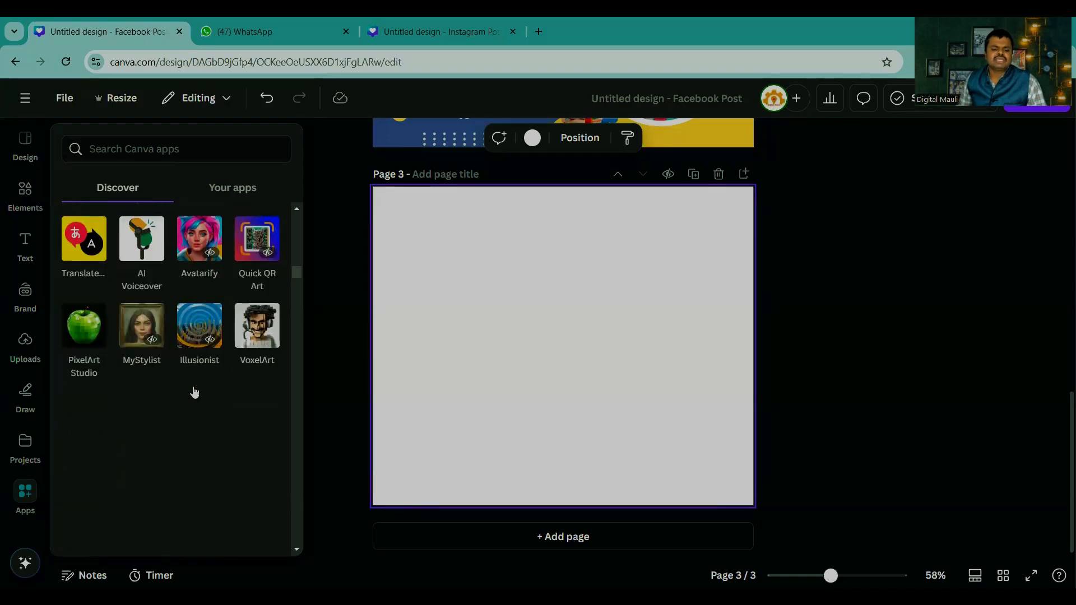
scroll(194, 390, "down", 2)
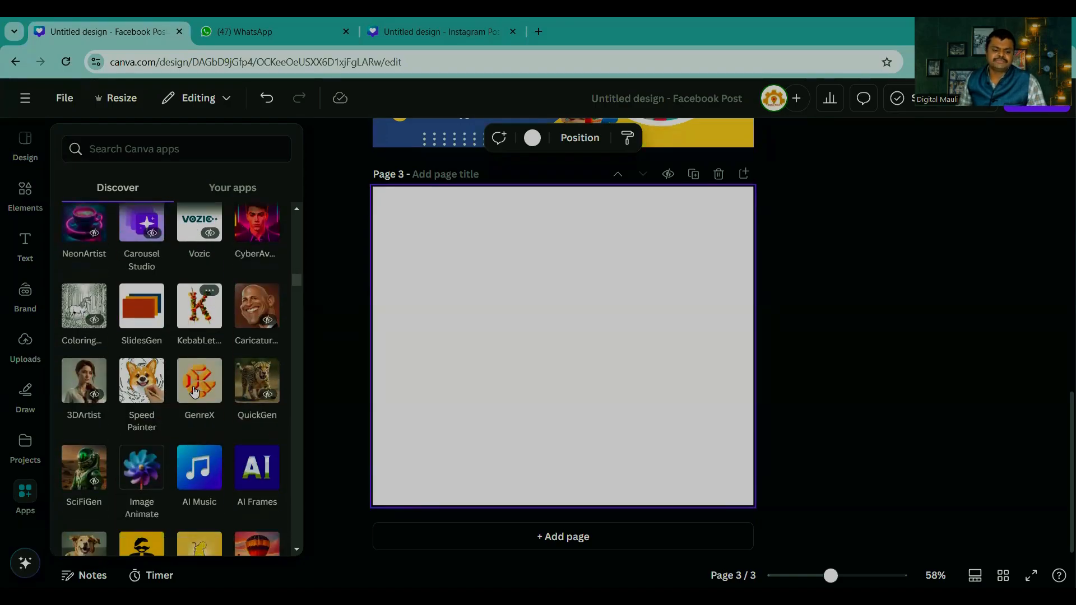
scroll(111, 372, "down", 5)
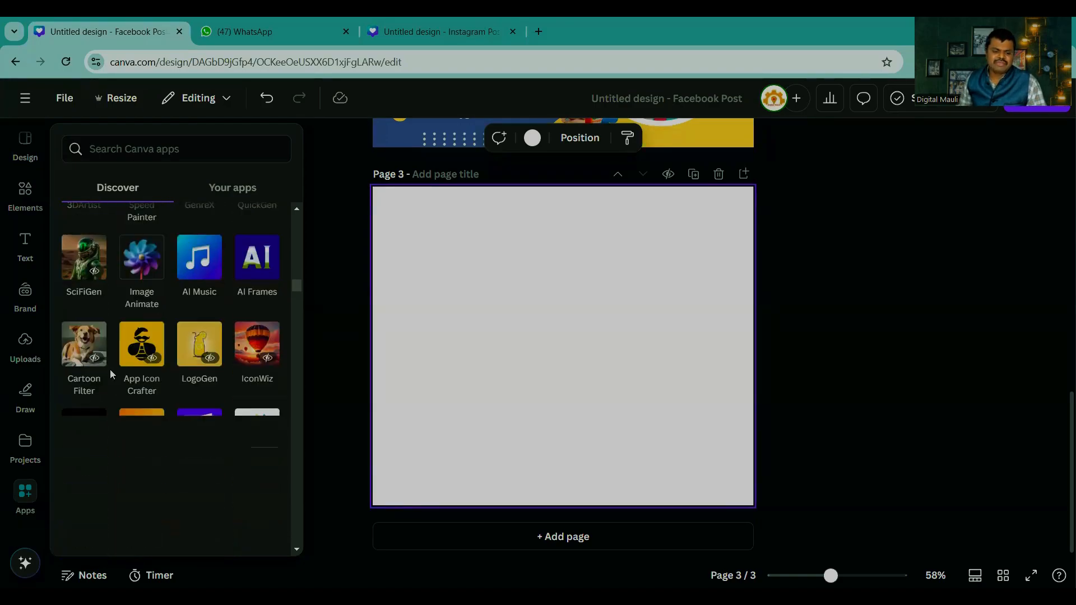
left_click(824, 336)
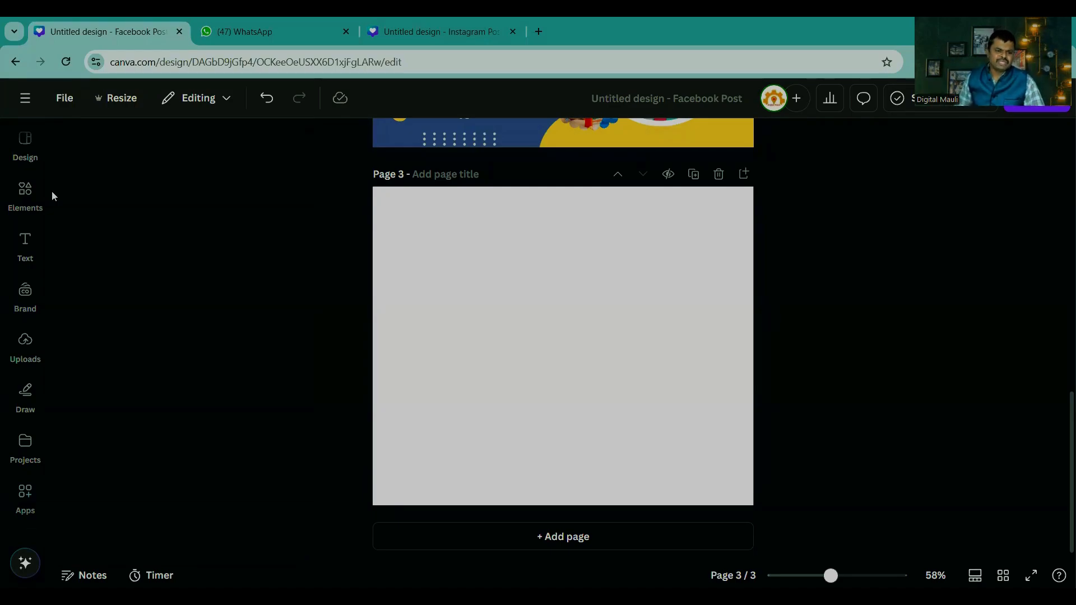
Step: Start creating another design and show the social media formats and templates
scroll(62, 188, "up", 2)
scroll(543, 381, "down", 2)
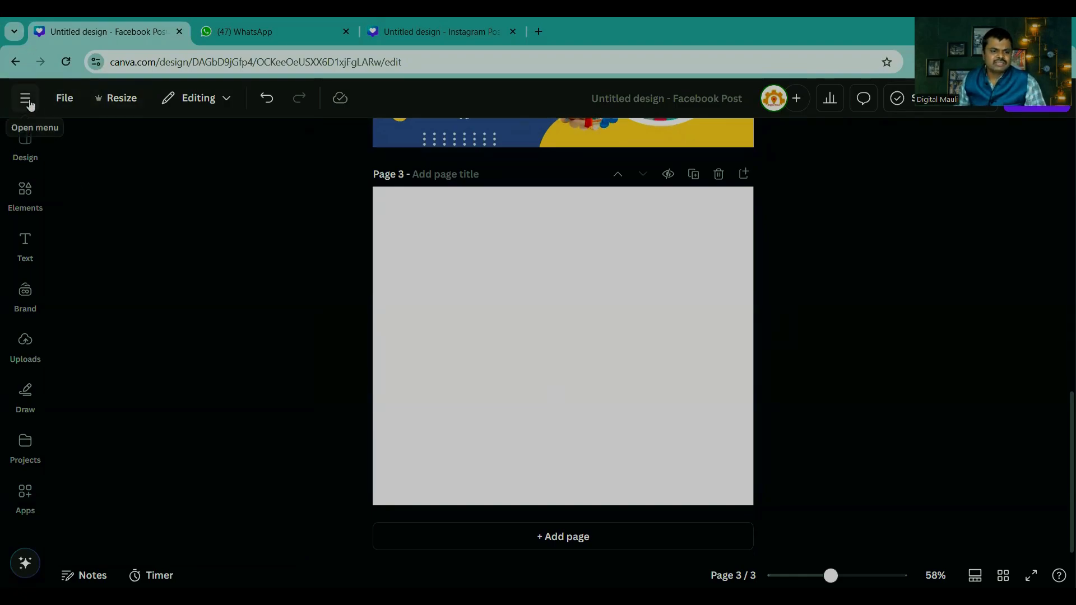
left_click(120, 140)
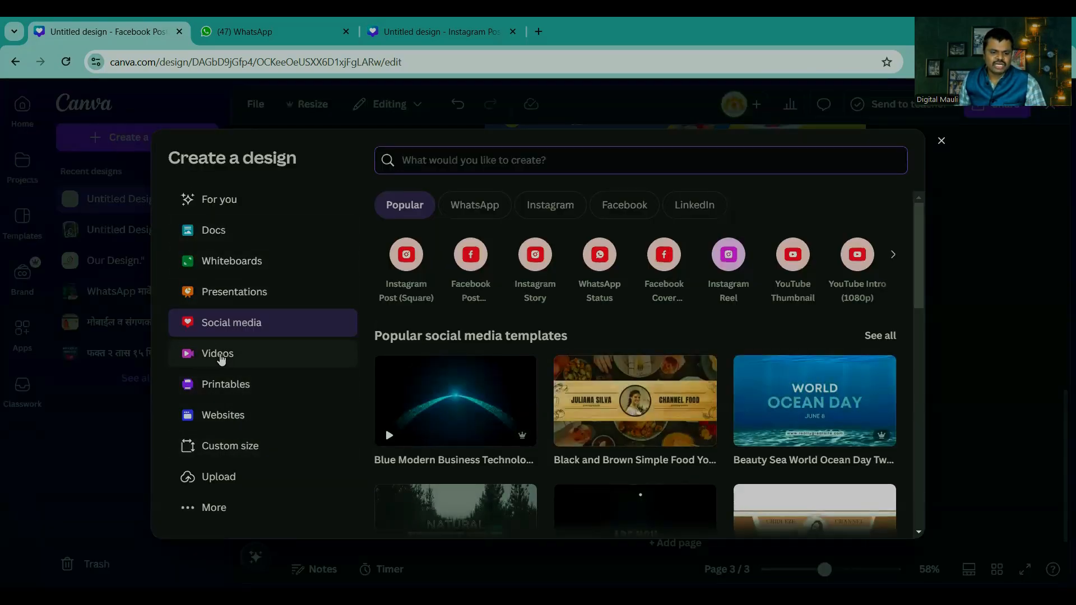
Step: Show the video formats, search the design types for "story" and create a blank 1080 × 1920 px Story Ad design
left_click(217, 355)
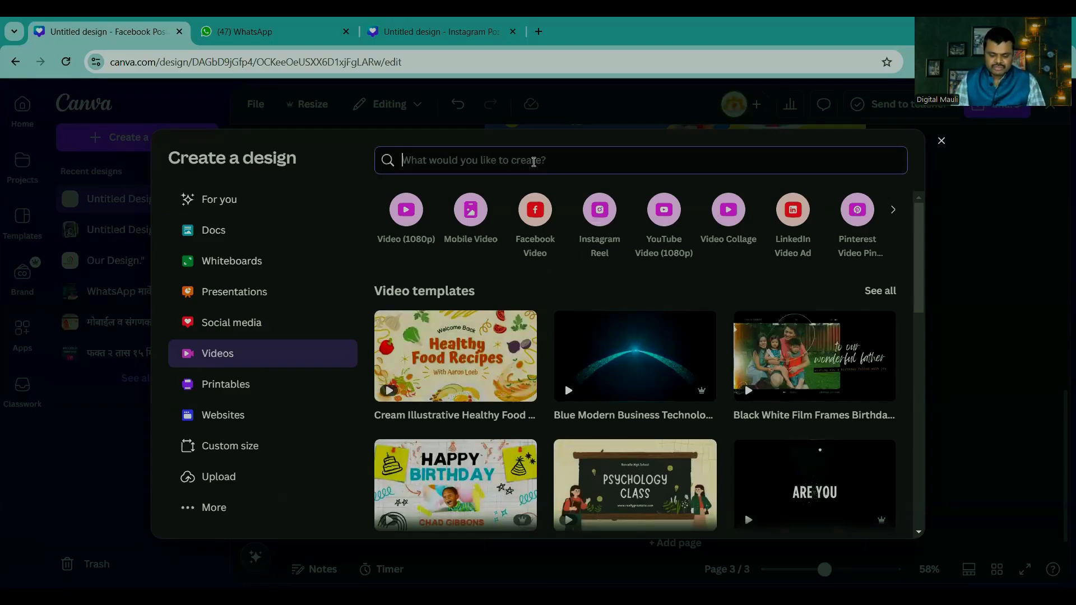
type("story")
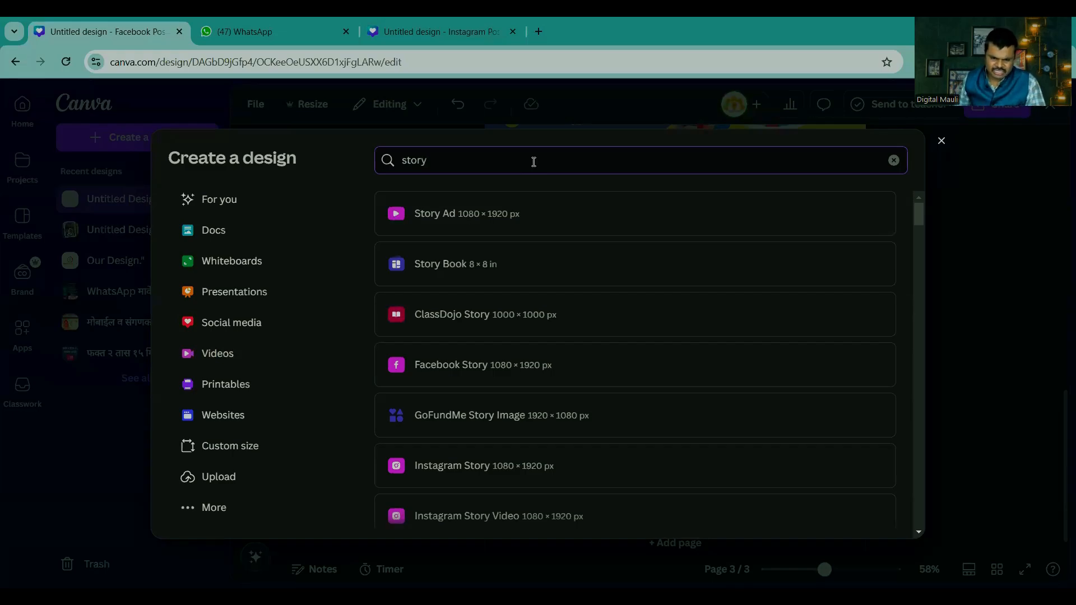
left_click(486, 209)
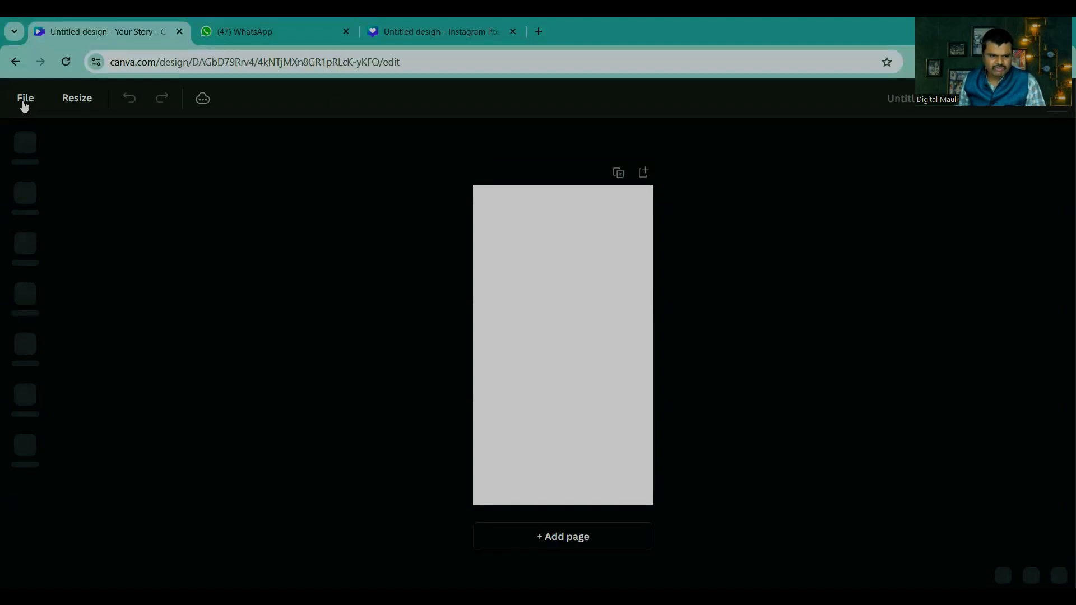
Step: Start another design, look through the video formats and create a blank Video (1080p) design
mouse_move(24, 105)
left_click(142, 140)
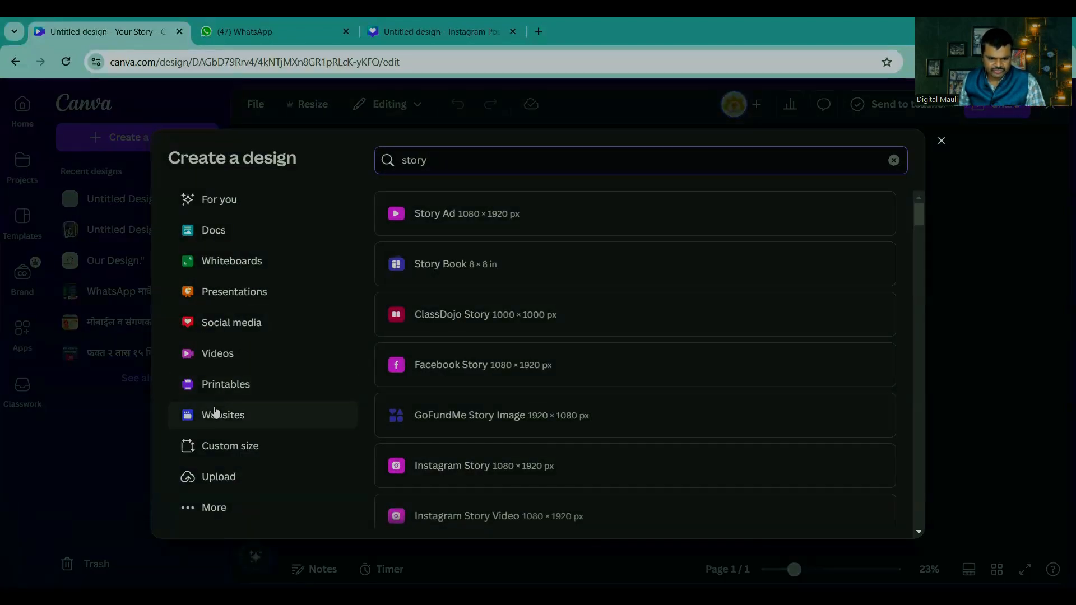
left_click(216, 361)
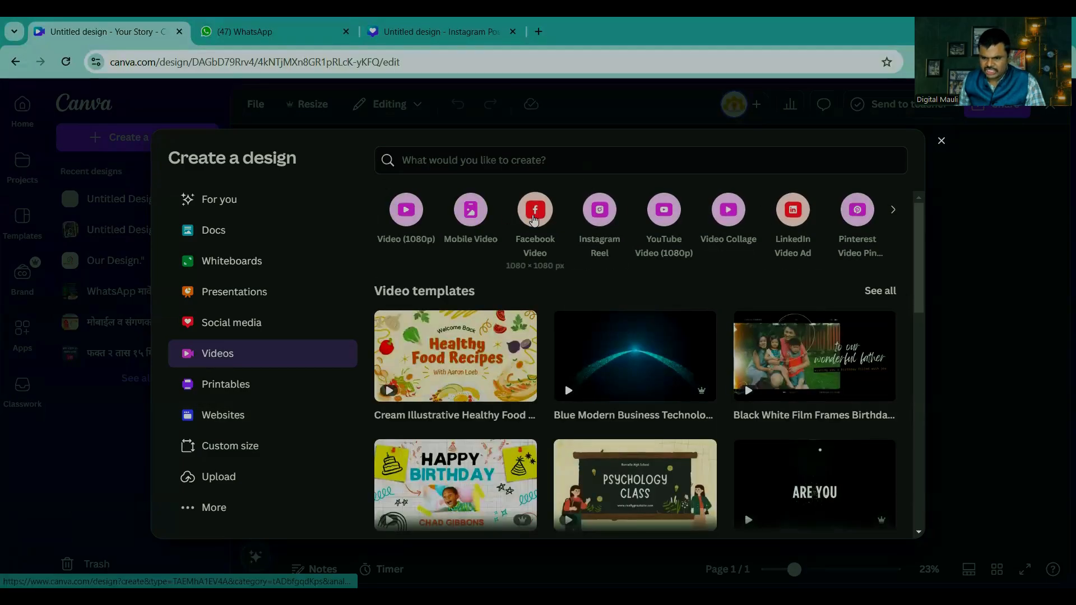
left_click(894, 210)
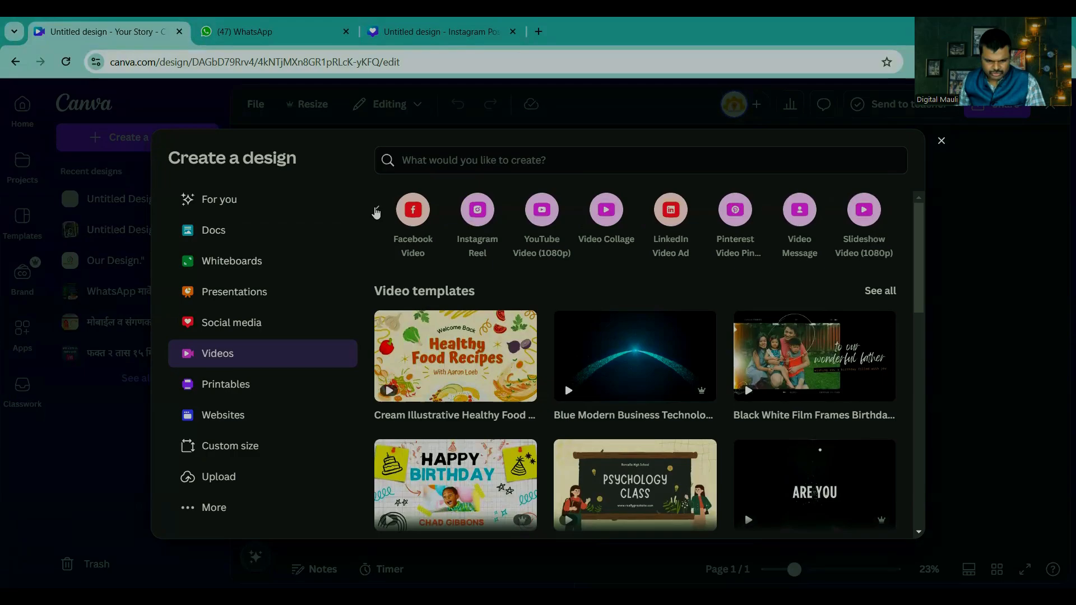
left_click(375, 211)
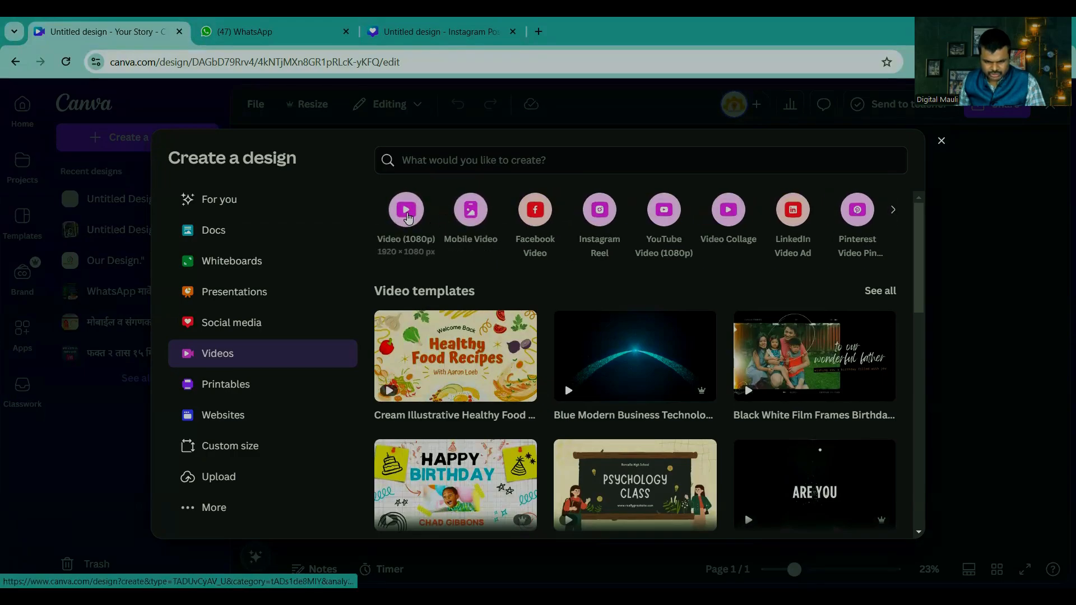
left_click(407, 213)
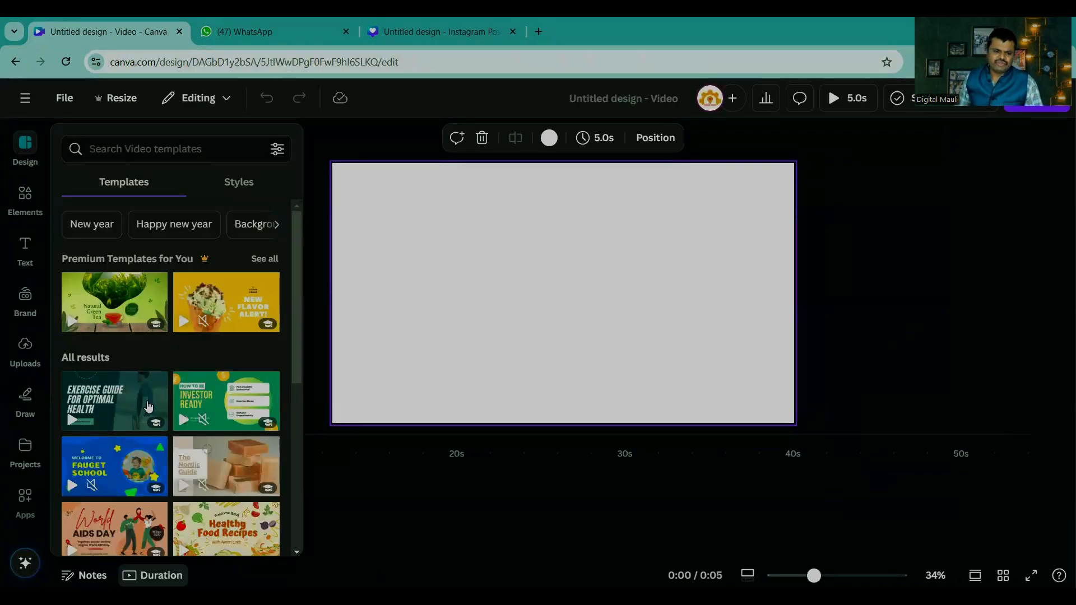
Step: Search the video templates for "food" and look through the matching designs
left_click(114, 146)
type("foo")
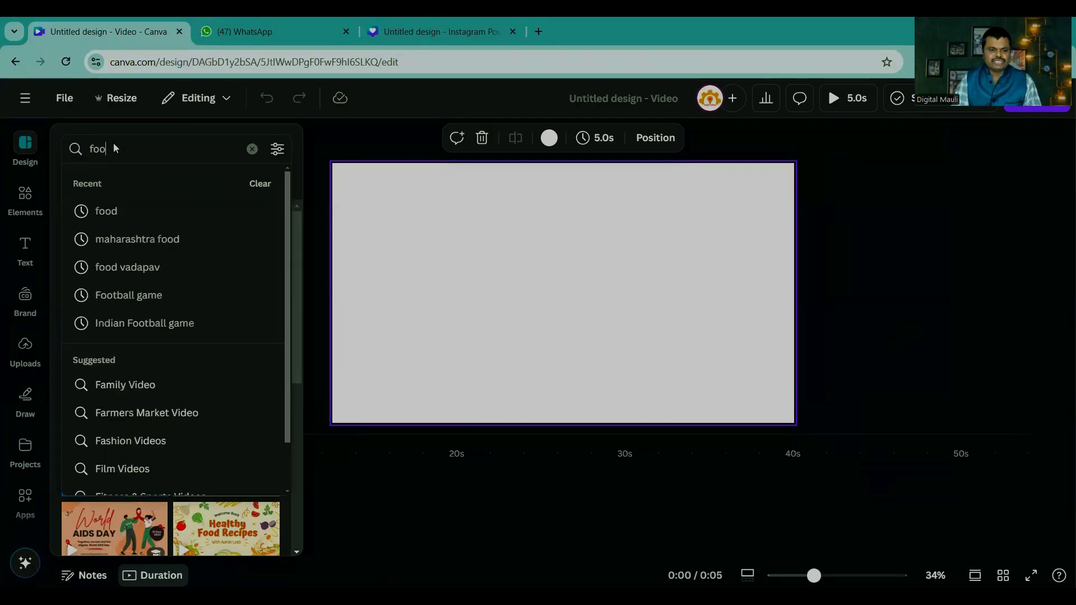
type("d")
key("Return")
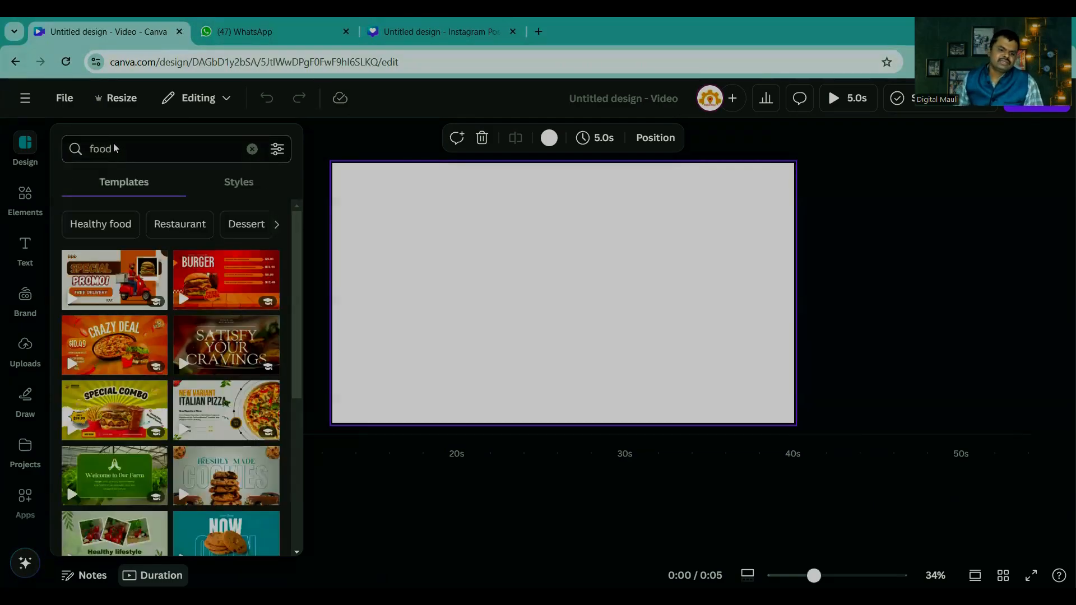
scroll(225, 272, "down", 3)
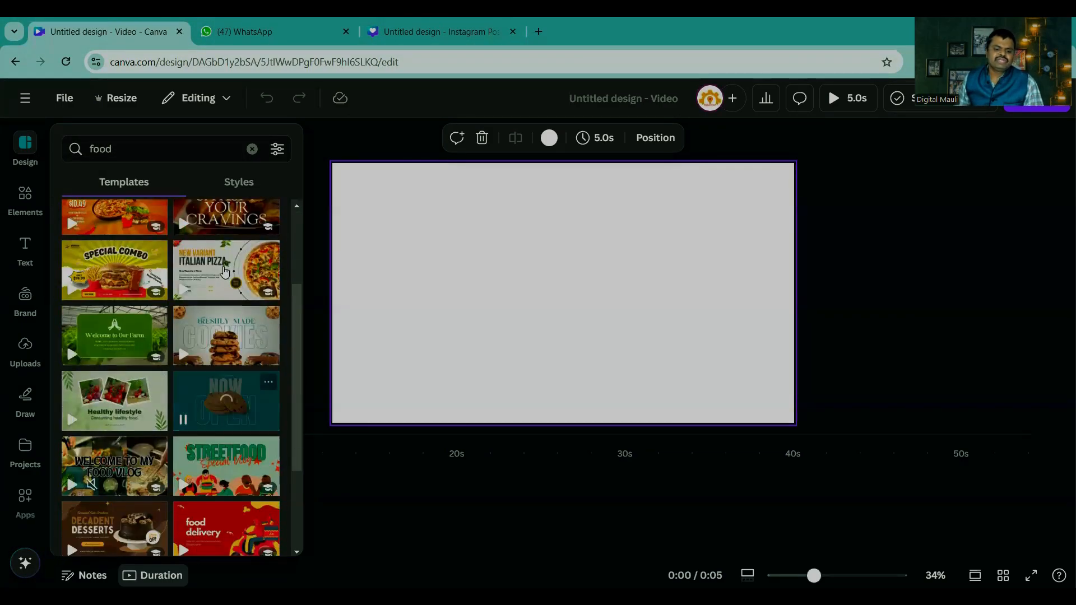
Step: Apply the White Orange Modern Italian Pizza Video template and preview it before returning to the editor
left_click(225, 272)
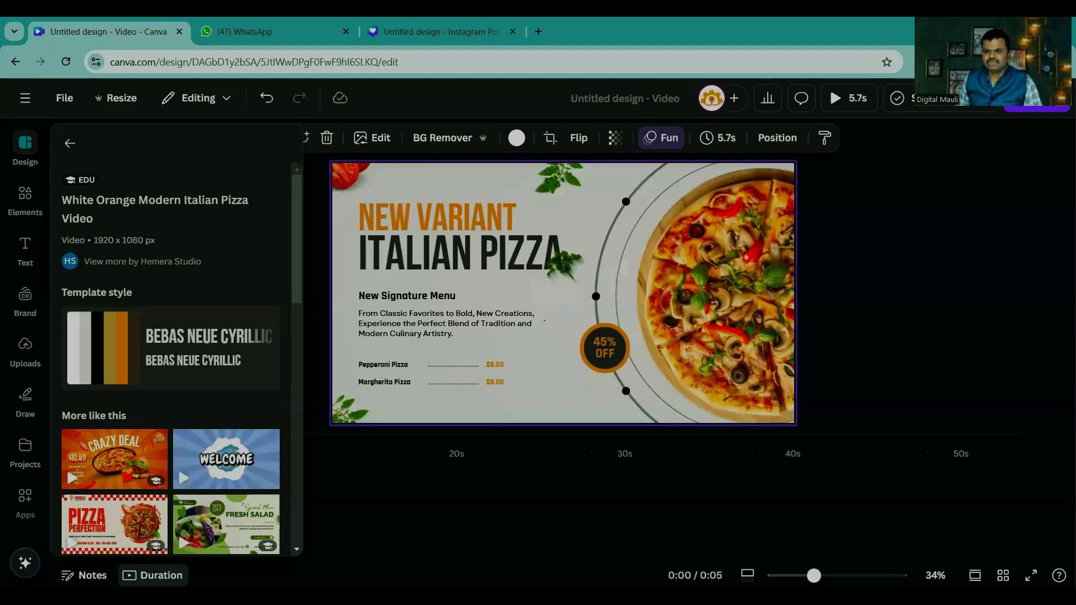
left_click(832, 97)
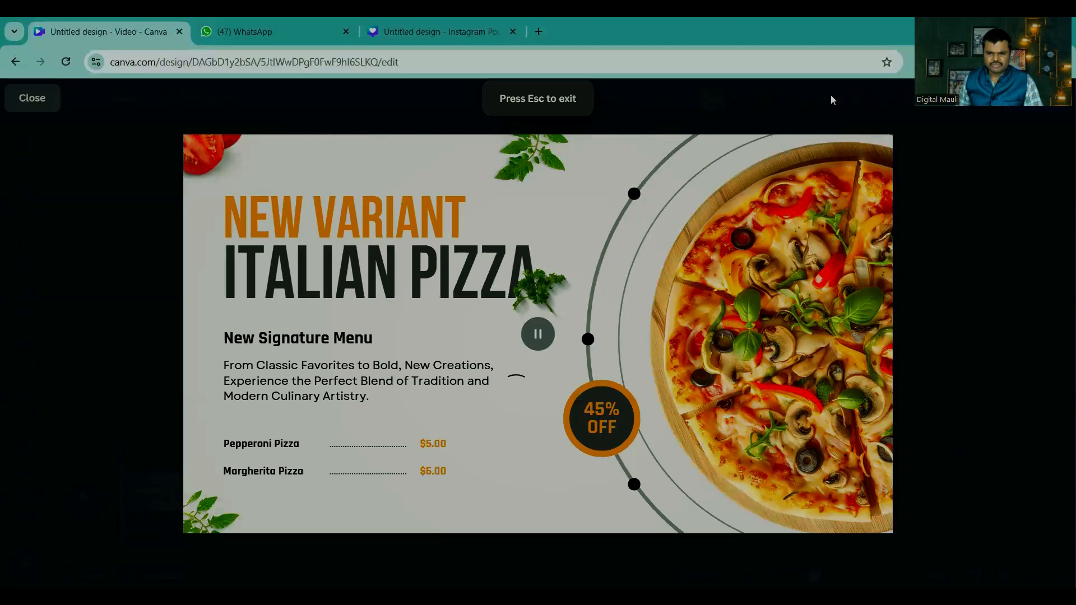
left_click(40, 98)
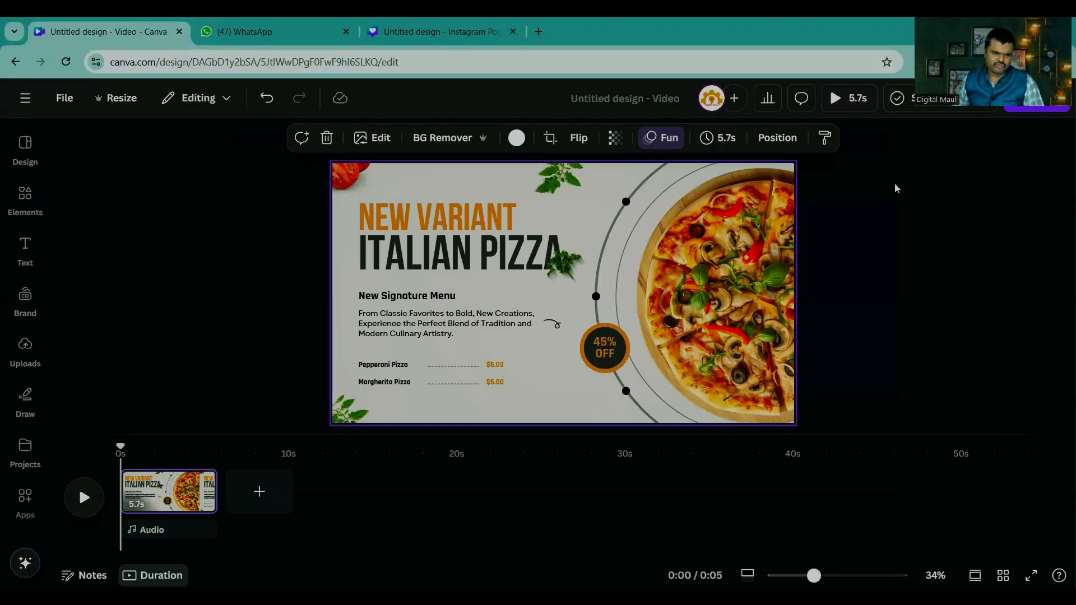
Step: Replace the pizza design with the Yellow and White Cooking Food YouTube Video Intro template from the food templates
left_click(22, 144)
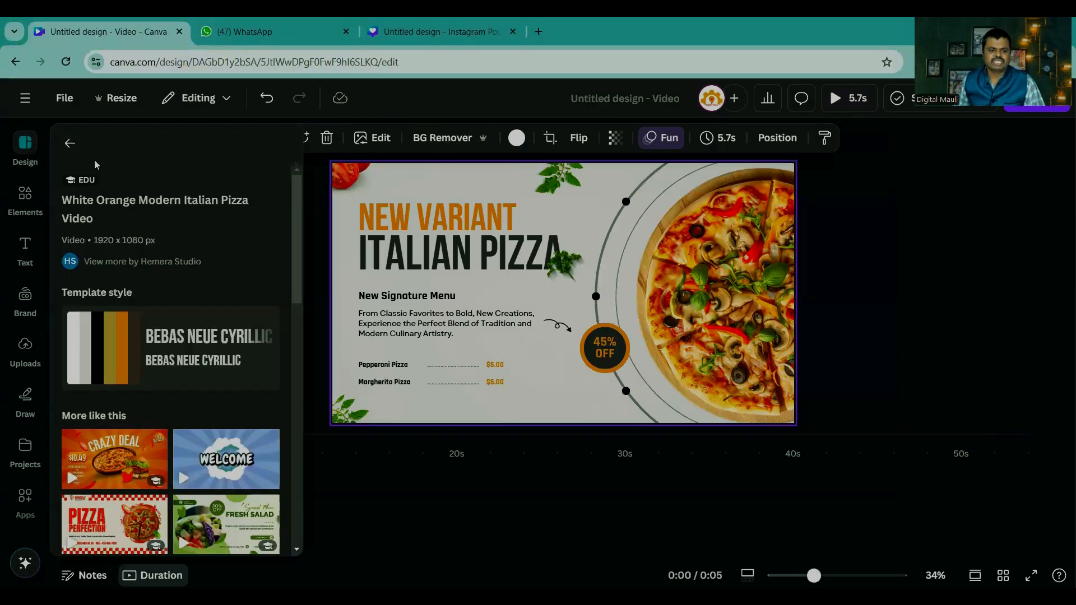
left_click(68, 142)
scroll(147, 365, "down", 3)
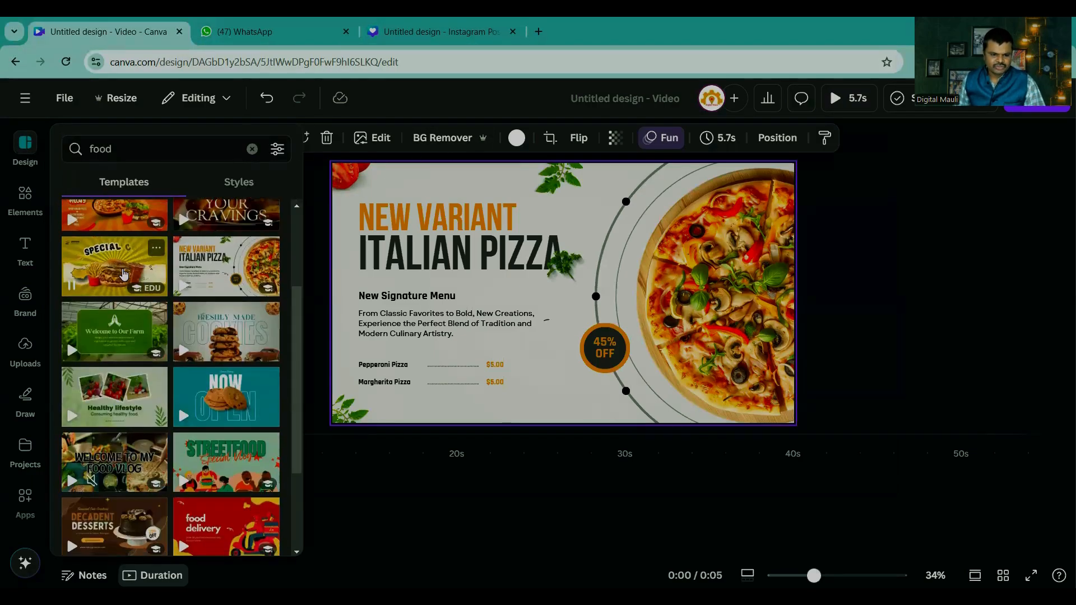
scroll(147, 365, "down", 3)
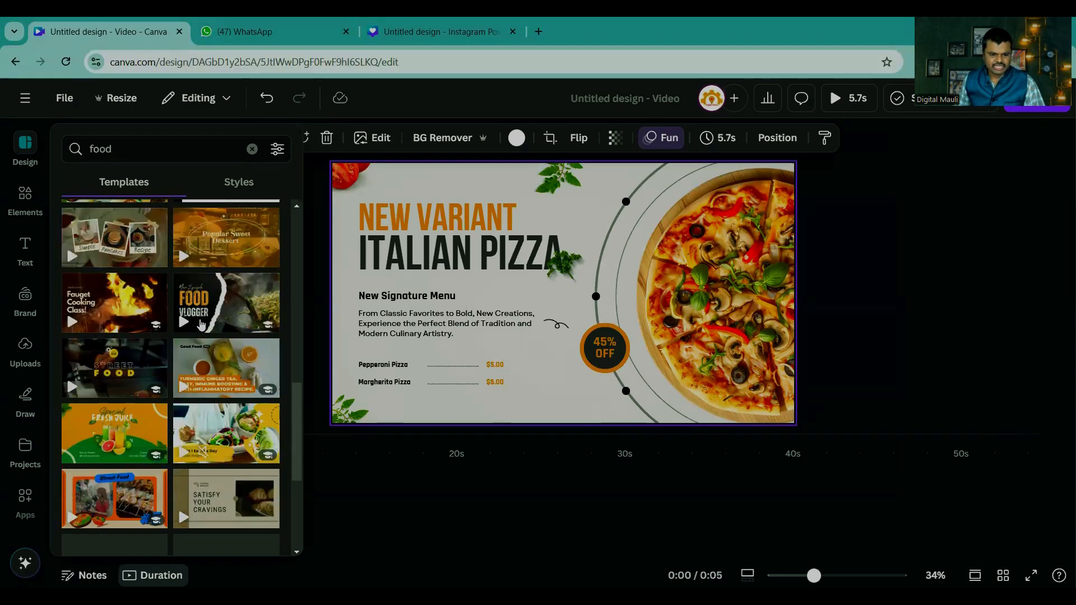
left_click(107, 294)
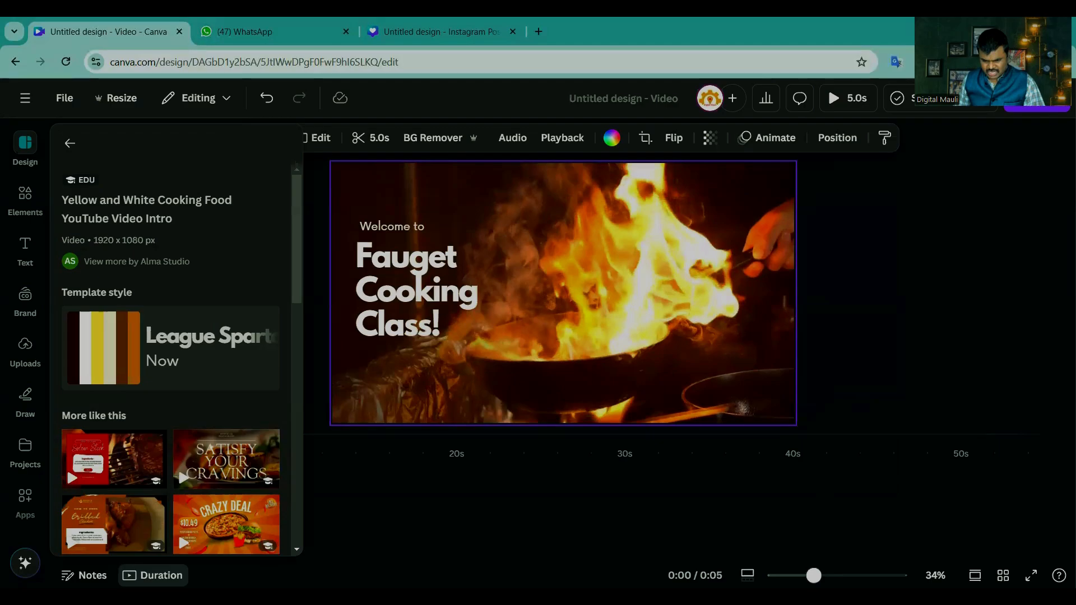
left_click_drag(814, 575, 811, 576)
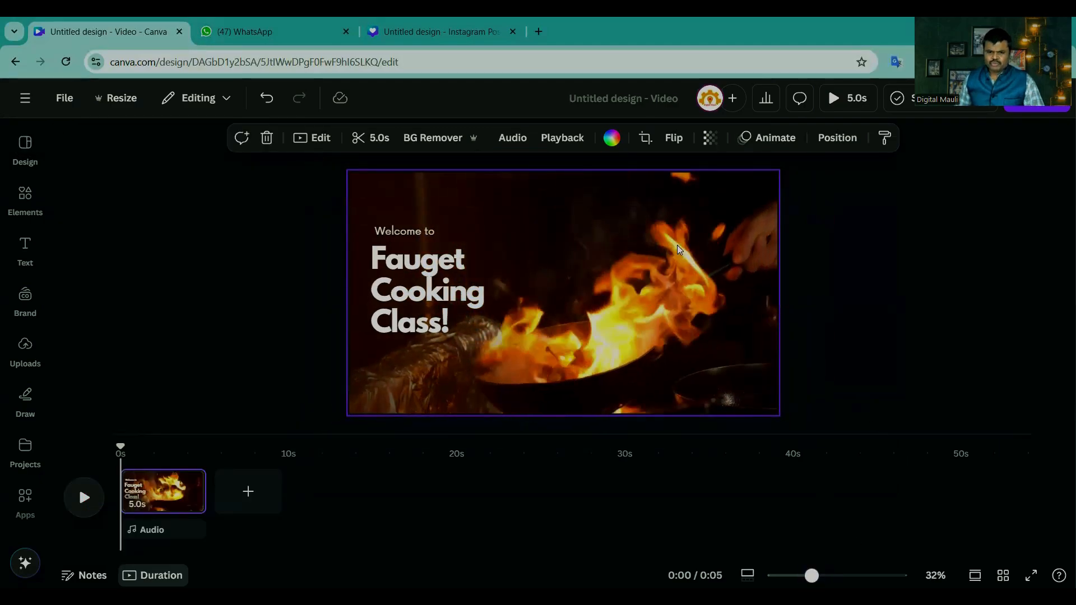
Step: Inspect the "Fauget Cooking Class!" heading, play the clip and browse the text styles and font combinations
left_click(24, 250)
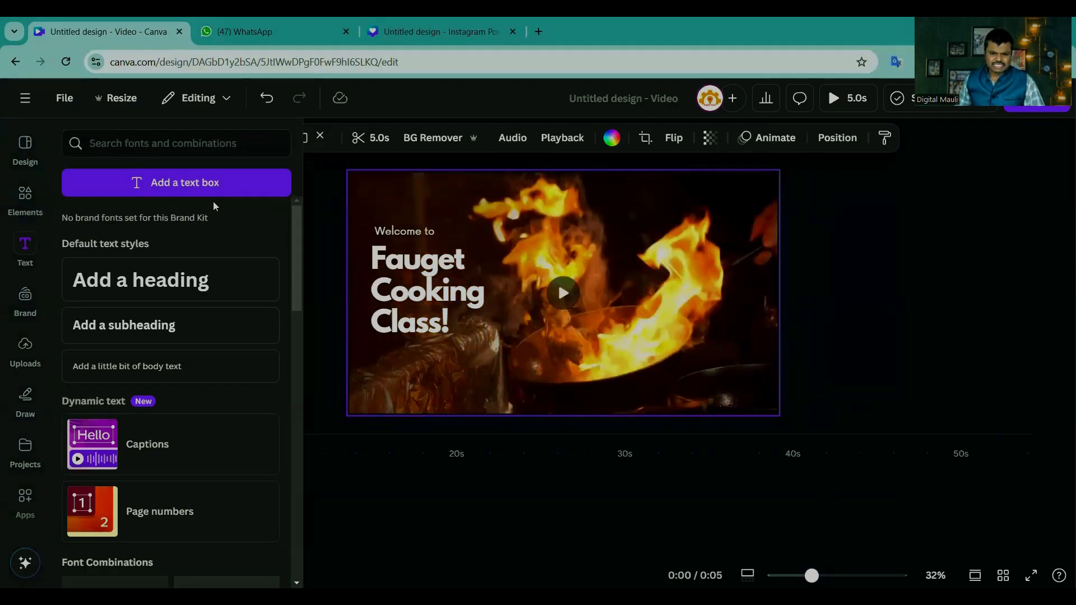
left_click(409, 262)
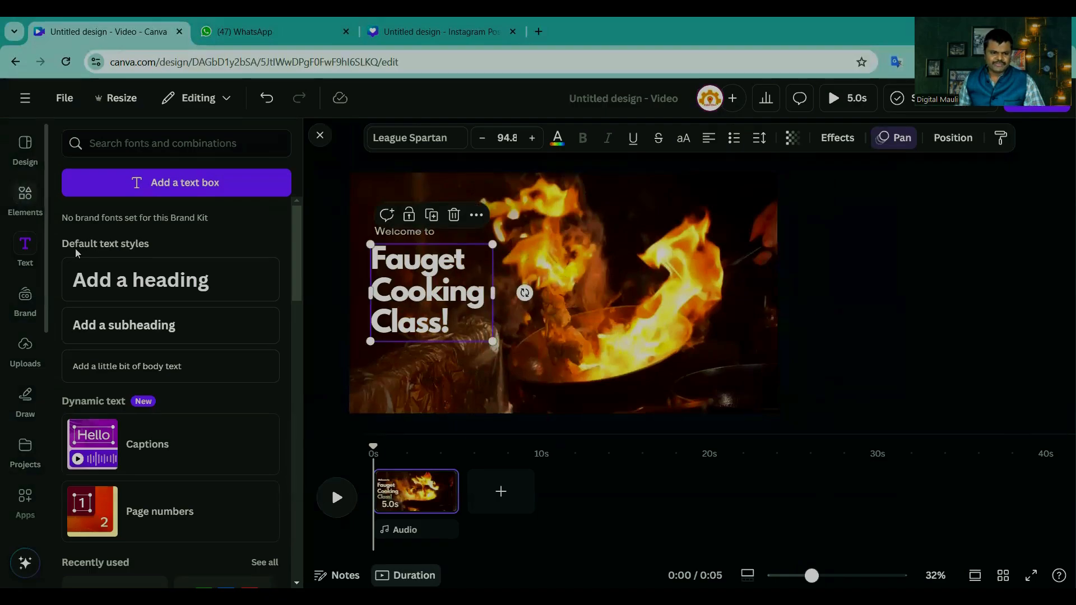
left_click(975, 397)
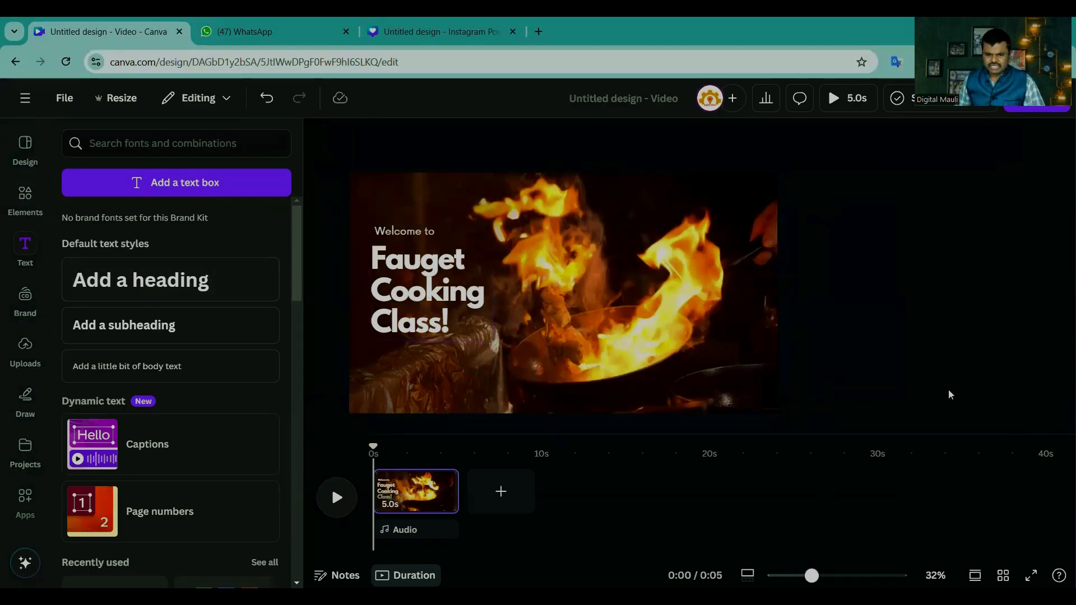
left_click(547, 334)
left_click(335, 499)
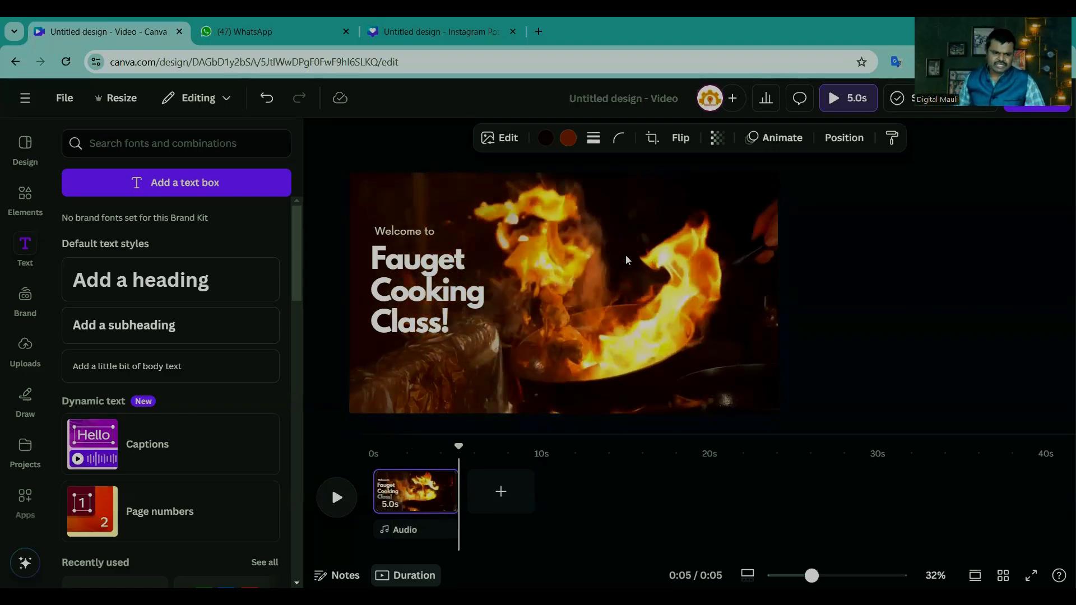
scroll(140, 404, "down", 5)
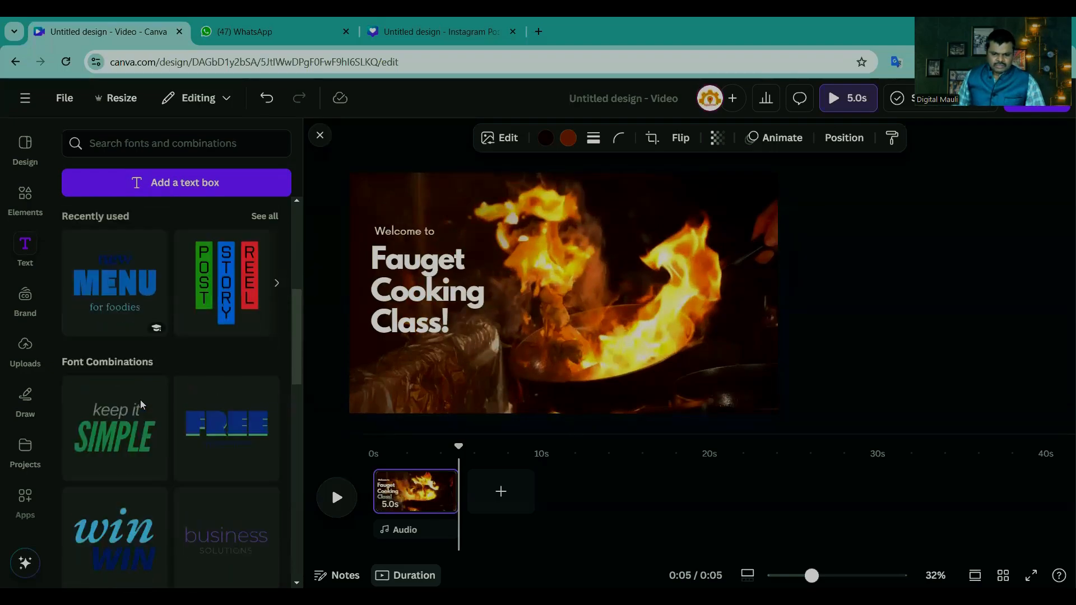
scroll(140, 404, "up", 5)
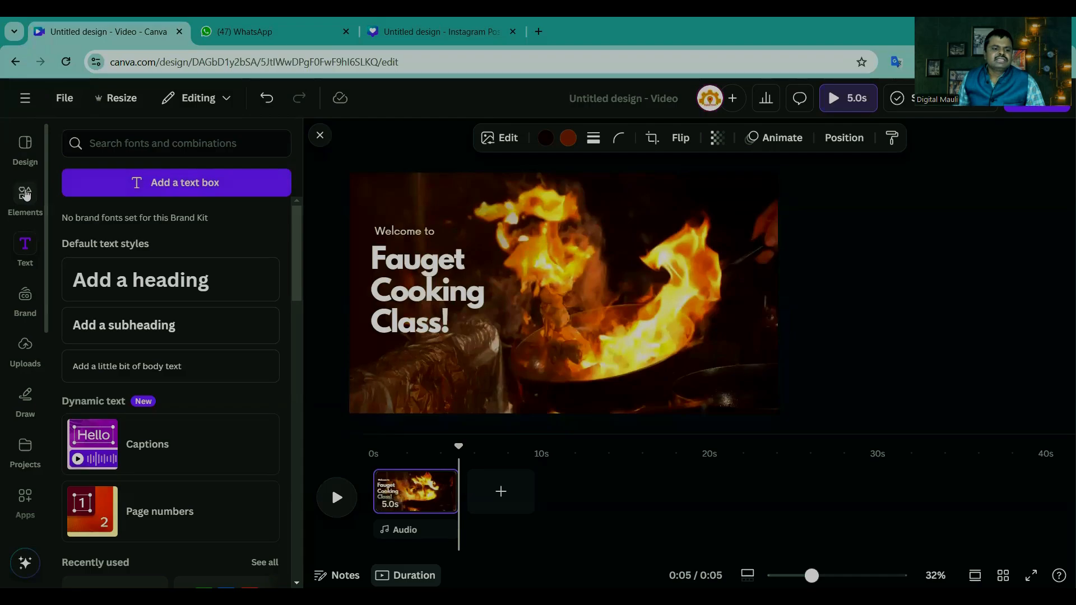
Step: Look at the recent designs, close the text options and replay the cooking class clip
left_click(24, 94)
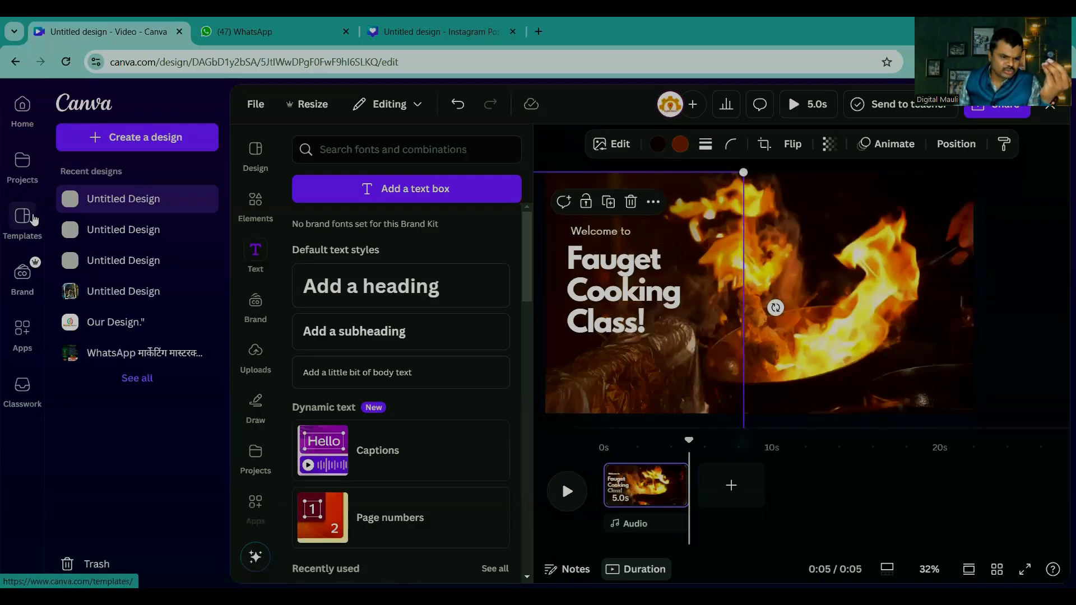
left_click(1020, 319)
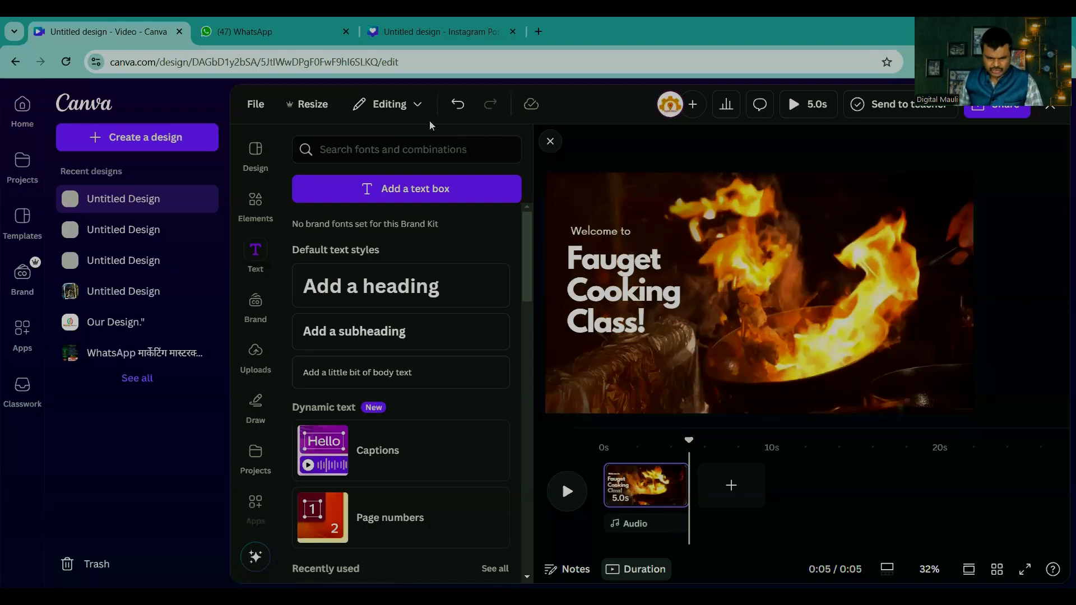
left_click(549, 143)
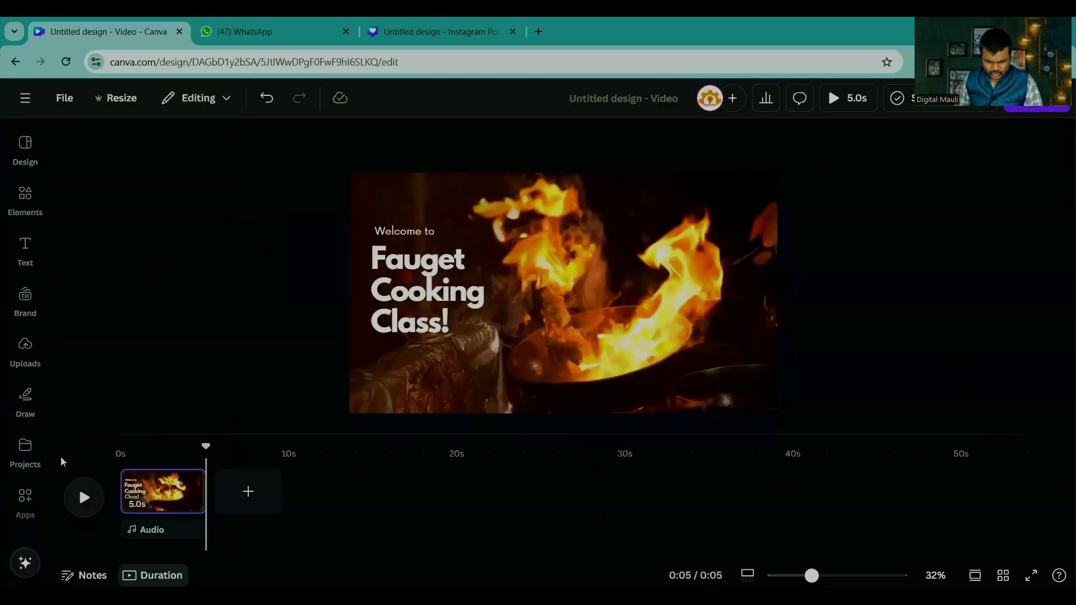
left_click(84, 499)
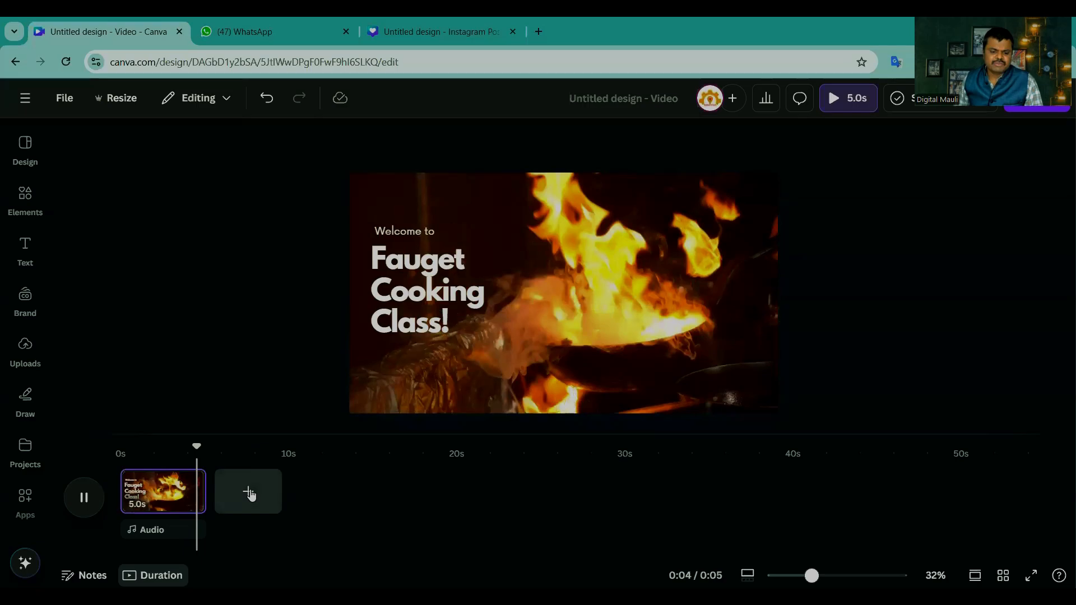
Step: Add a second page after the cooking clip and apply the orange and black Delicious Burger video template to it
left_click(249, 492)
left_click(25, 196)
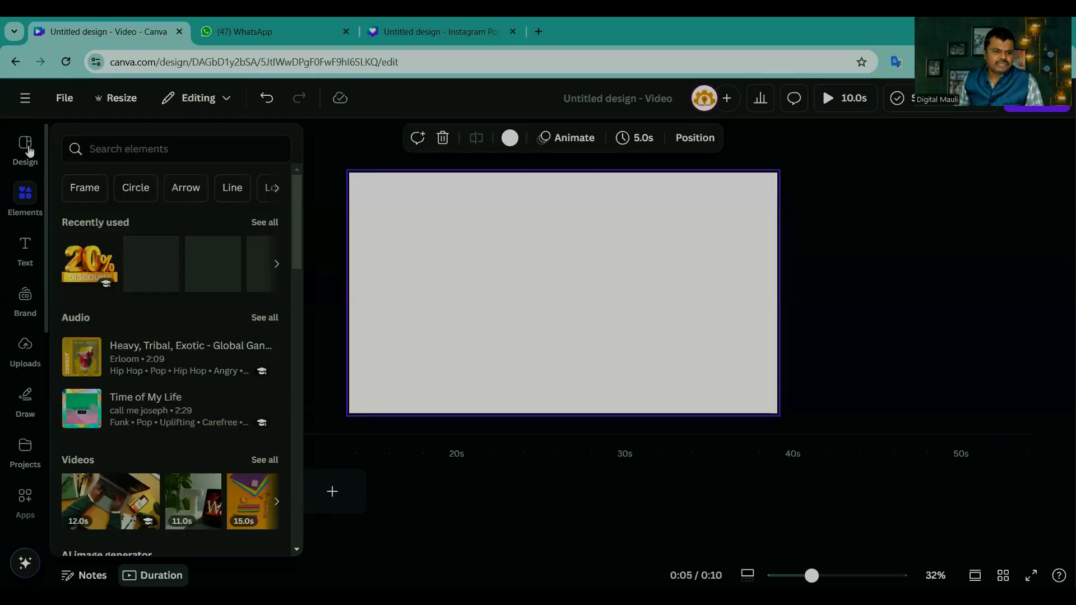
left_click(28, 150)
scroll(224, 392, "down", 3)
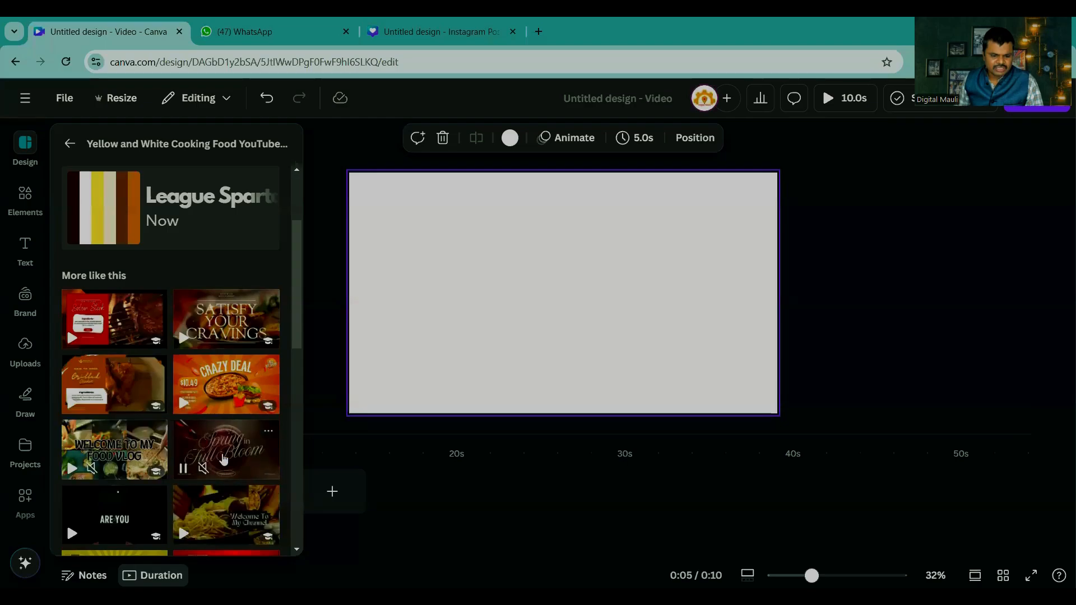
scroll(168, 324, "down", 6)
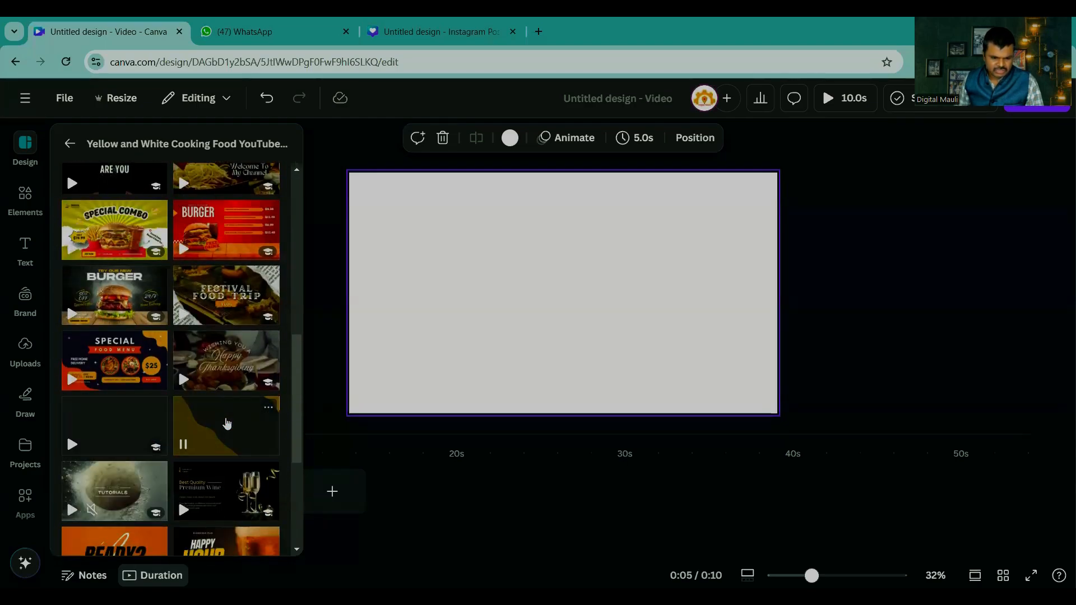
left_click(224, 426)
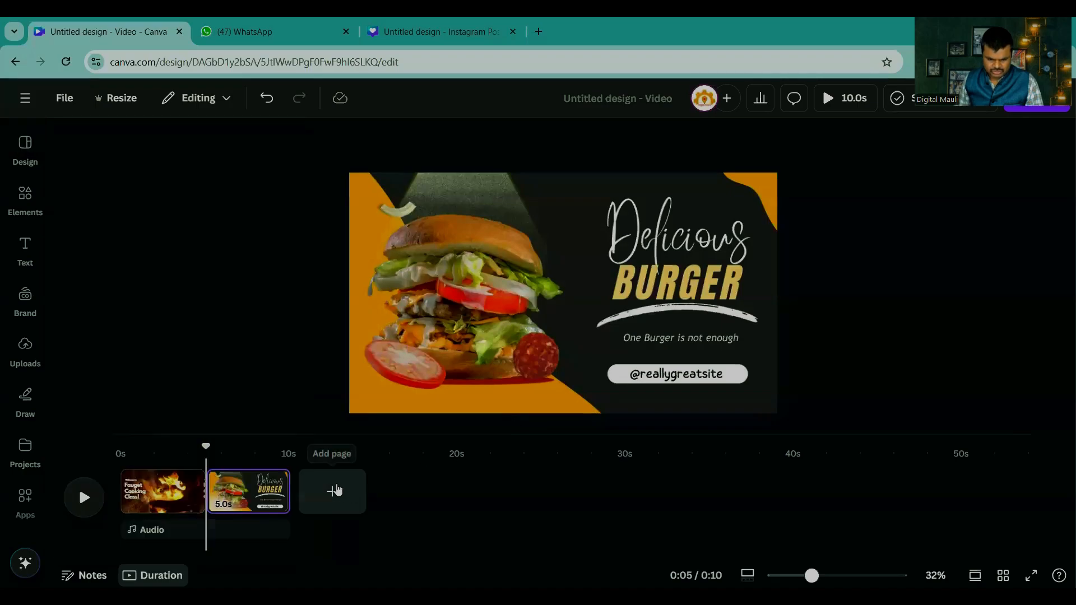
Step: Play the two-page video on the timeline and preview the whole video in the enlarged player
left_click(180, 413)
left_click(84, 499)
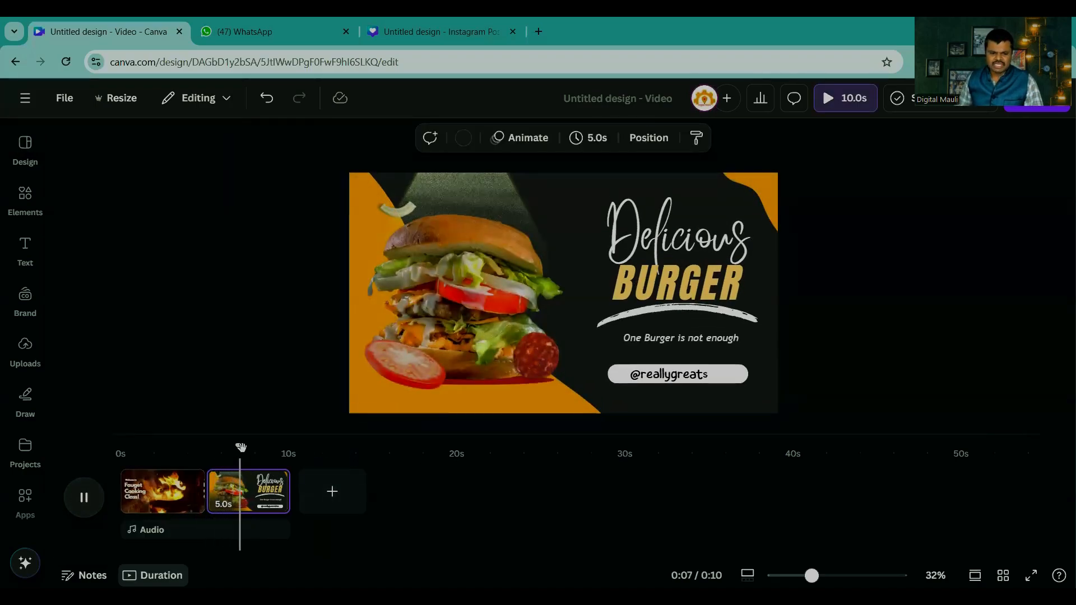
left_click(848, 101)
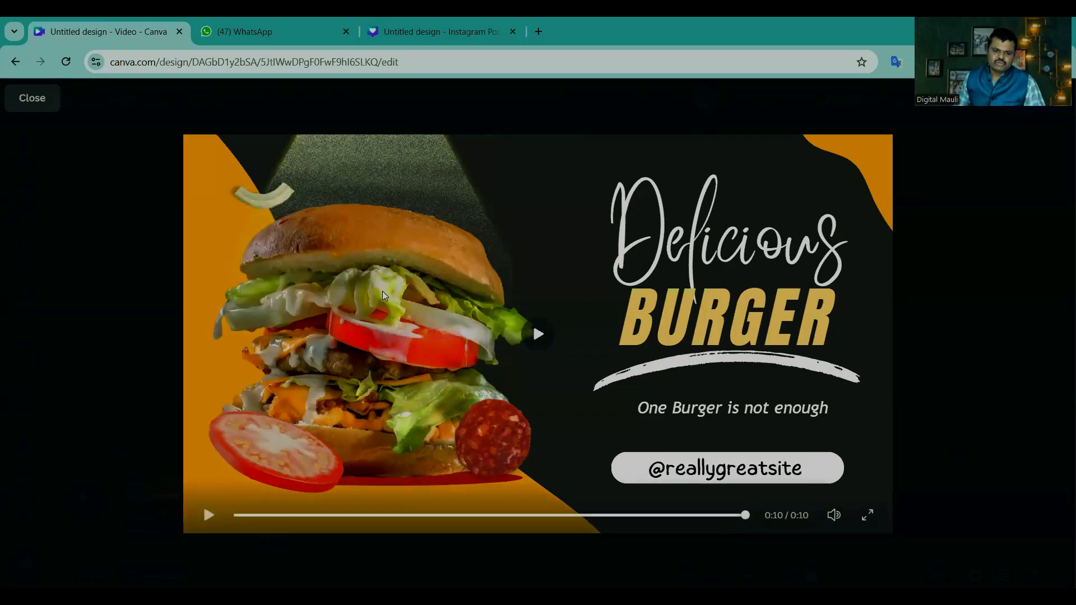
Step: Leave the enlarged player and look at the audio library and the uploaded audio files
key("Escape")
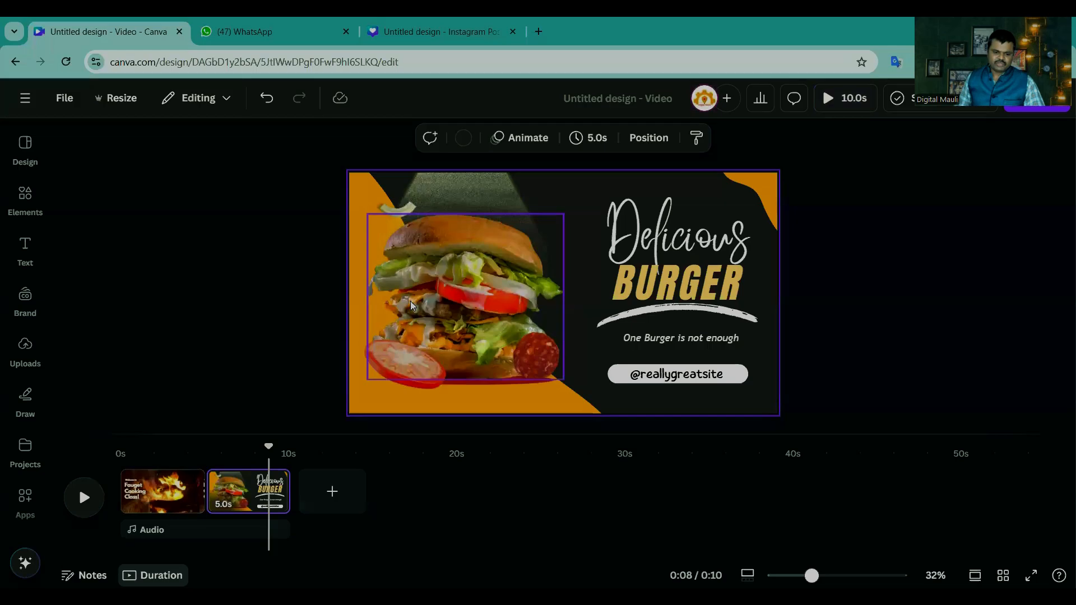
left_click(151, 532)
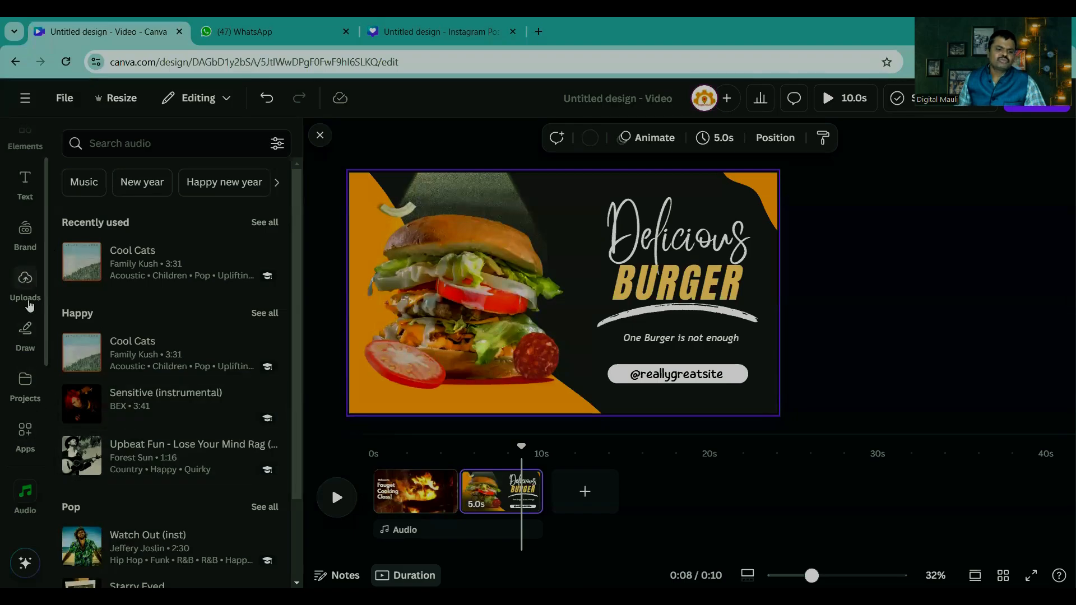
left_click(26, 280)
left_click(255, 206)
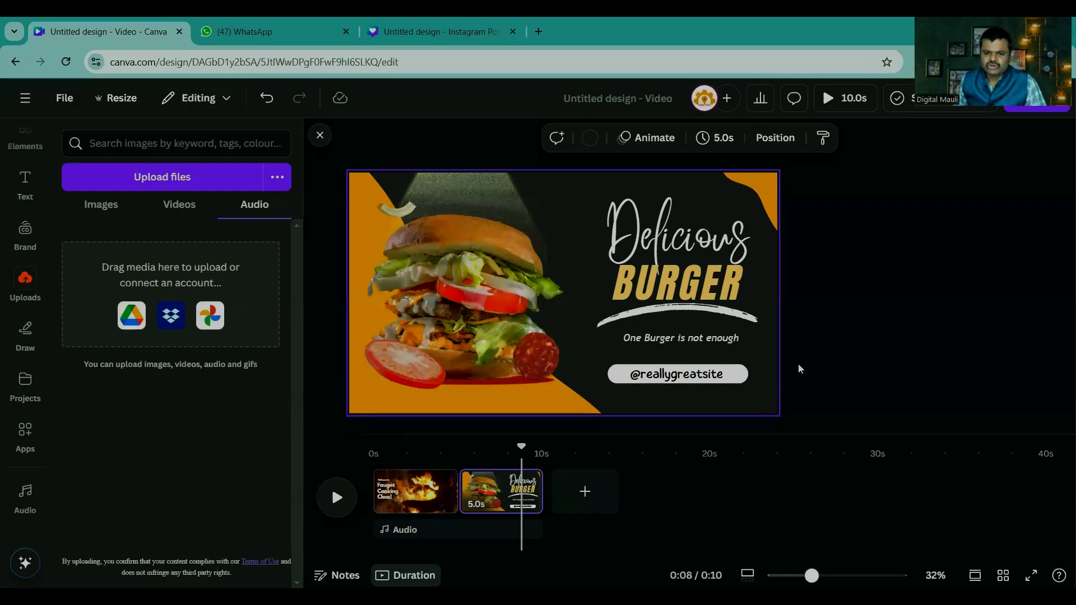
left_click(892, 309)
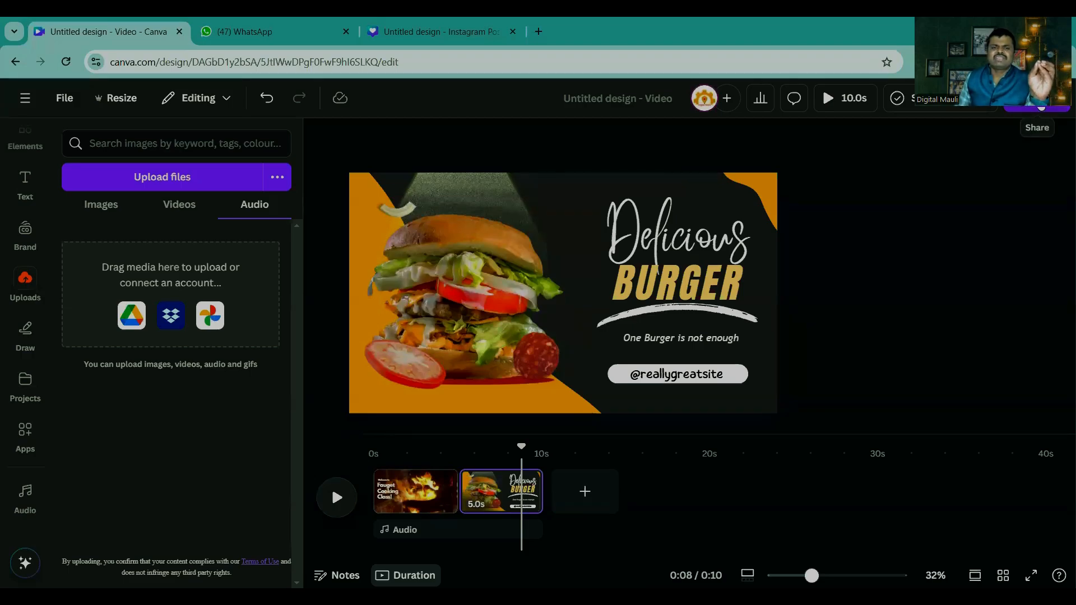
Step: Open the video's download settings, try the quality levels, set the MP4 quality to 4K (UHD) and view the available file types
left_click(1039, 106)
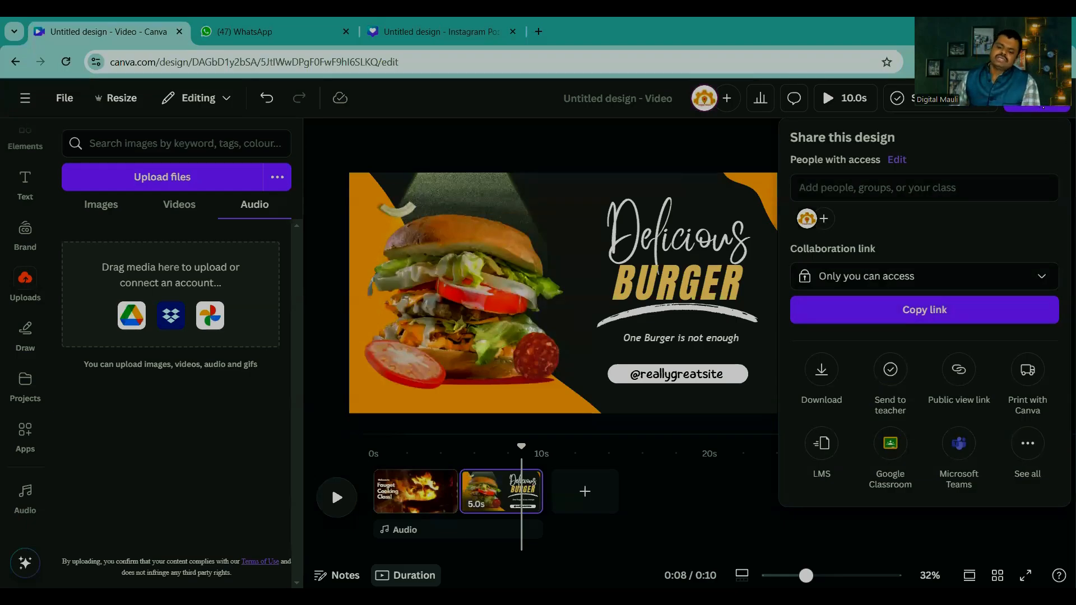
left_click(821, 373)
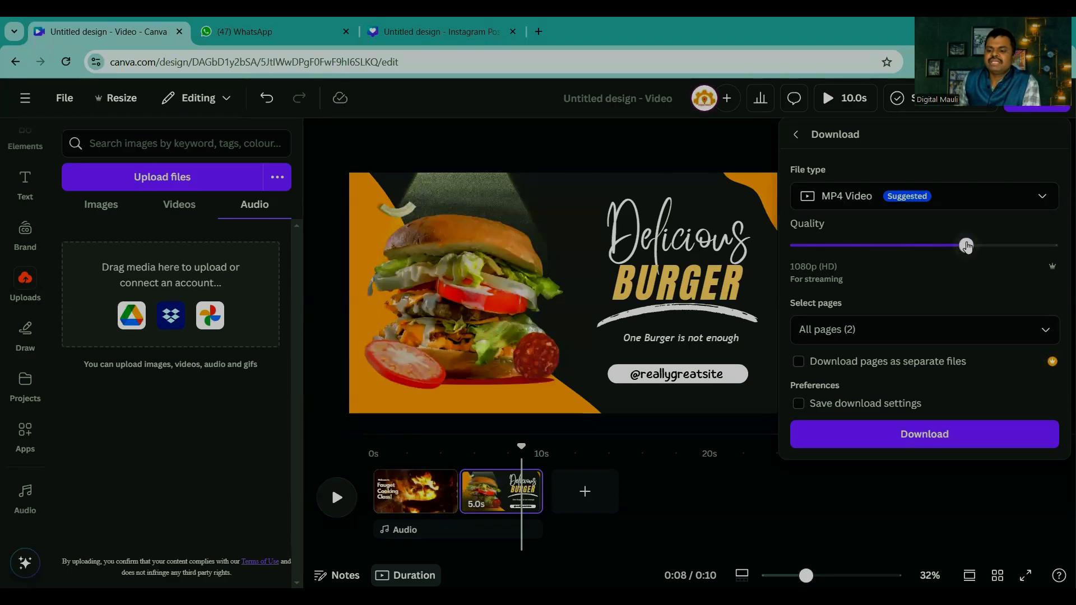
left_click_drag(966, 245, 1051, 245)
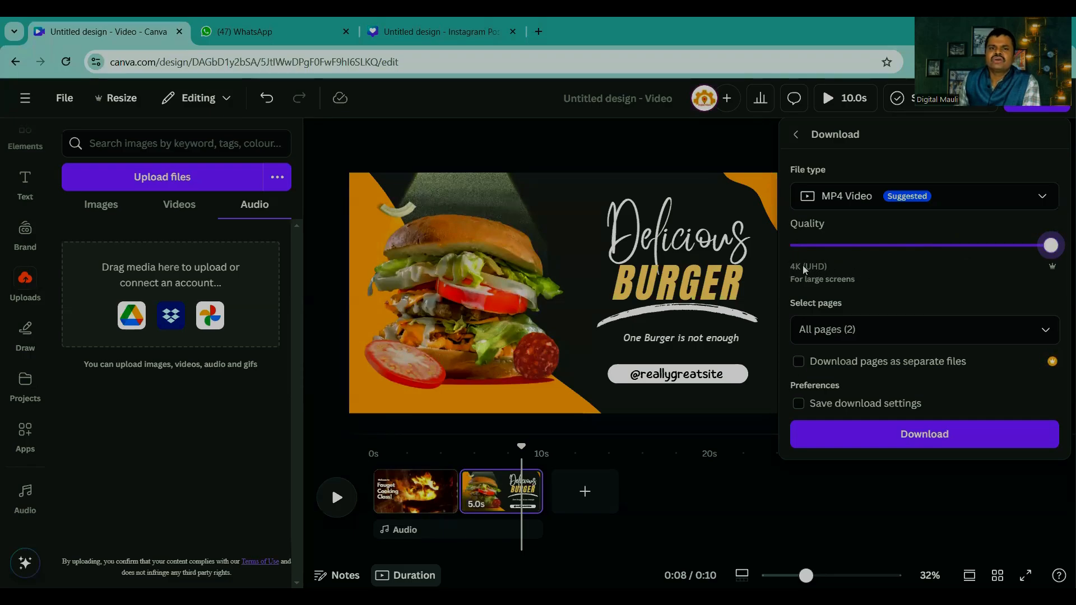
left_click_drag(1051, 245, 968, 245)
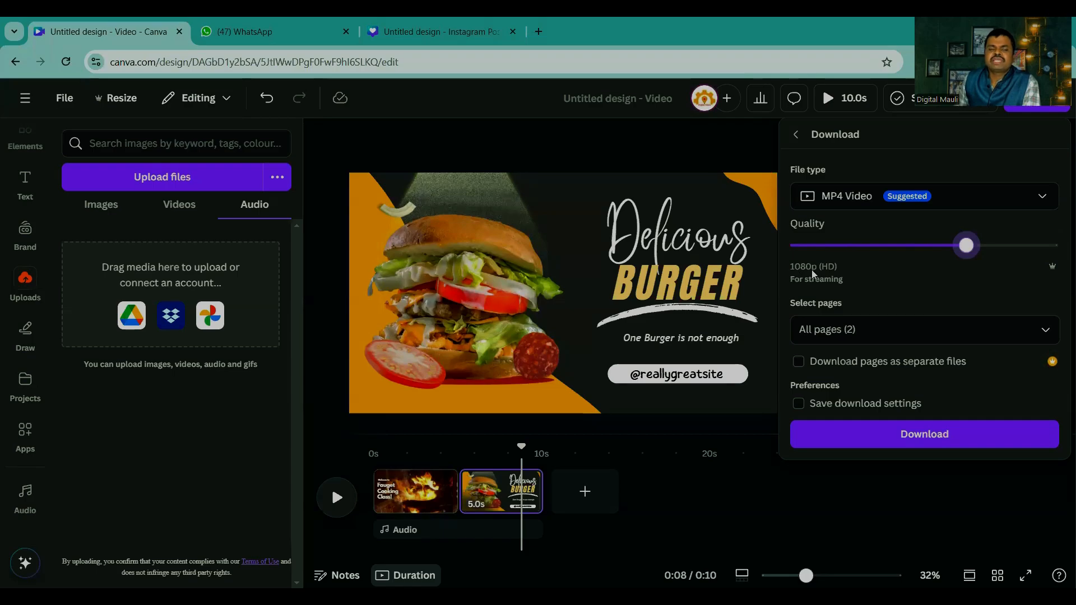
left_click_drag(966, 245, 923, 247)
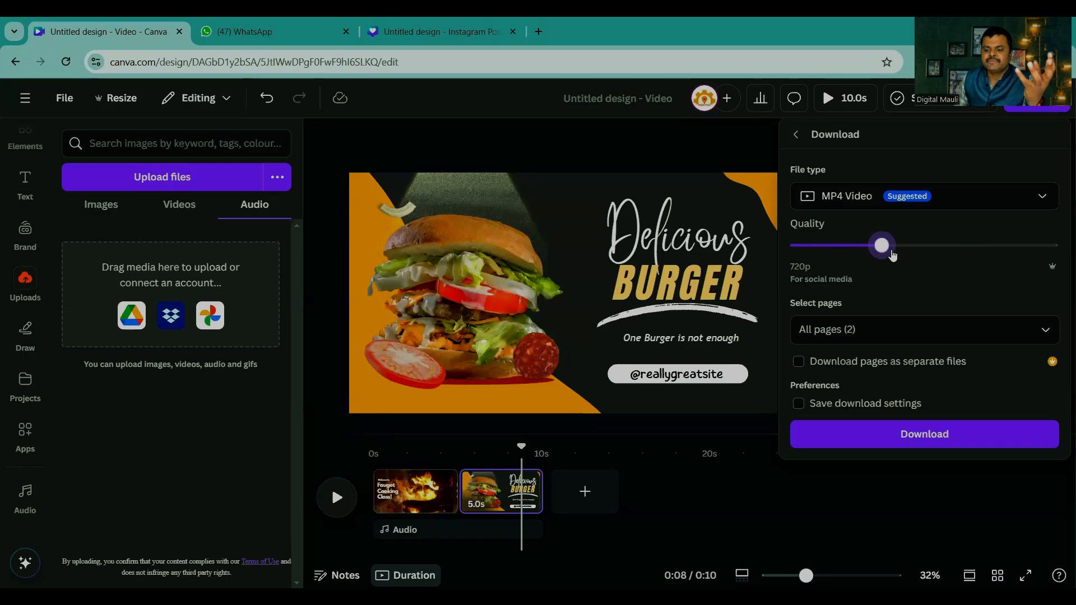
left_click_drag(885, 247, 1033, 253)
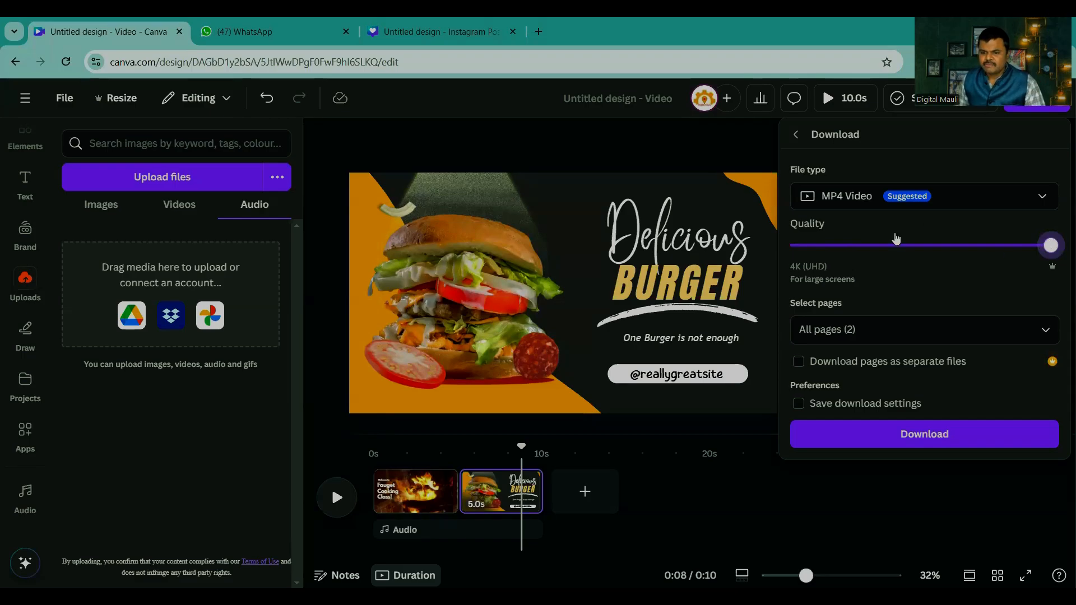
left_click(946, 202)
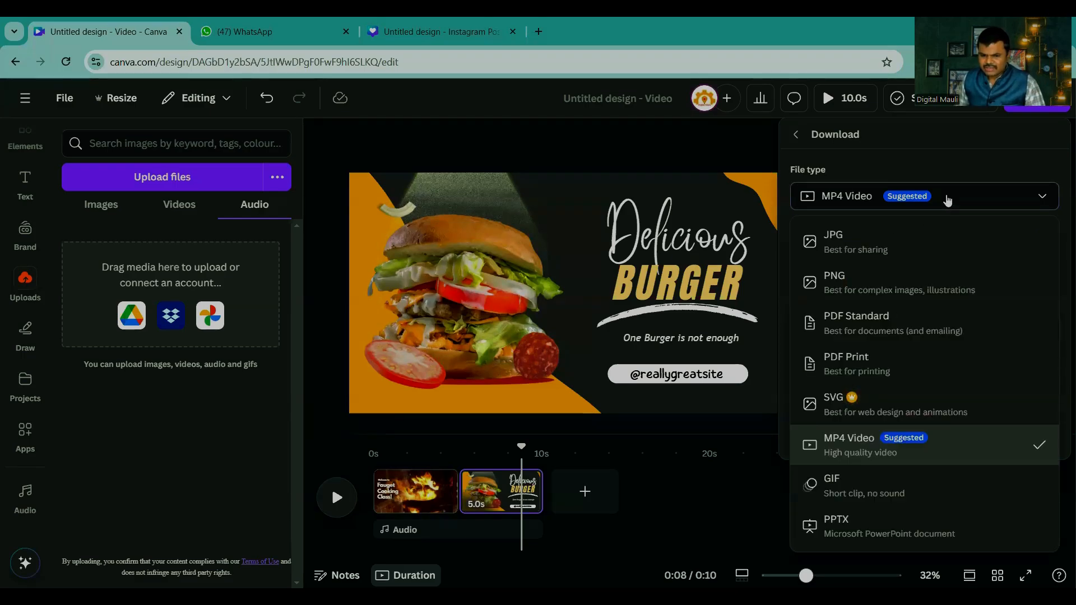
left_click(947, 200)
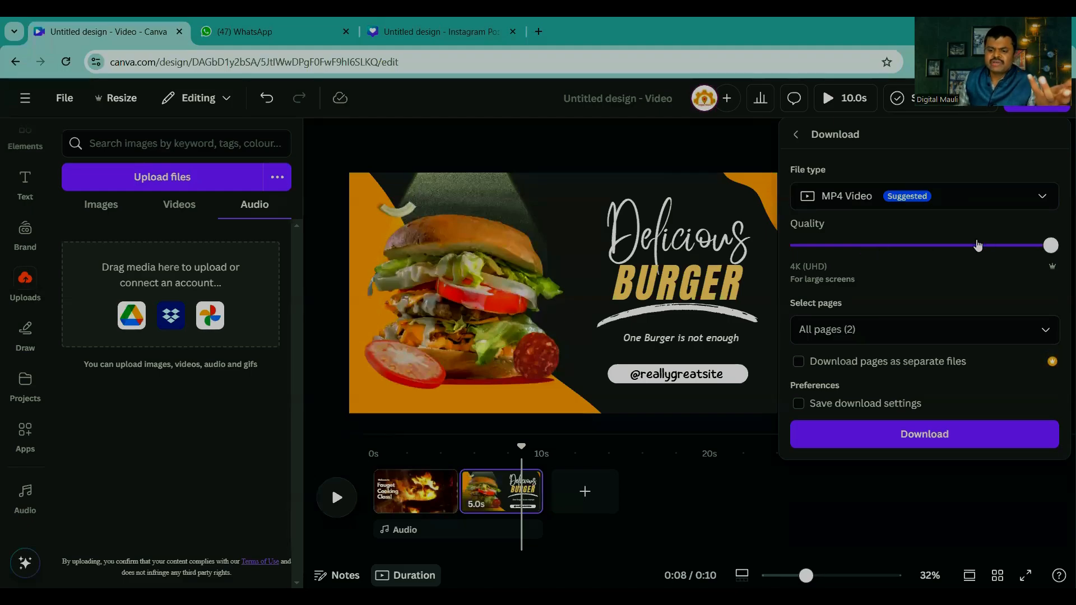
Step: Try selecting only page 1 and only page 2 for the download, and restore the selection to all pages
left_click(876, 333)
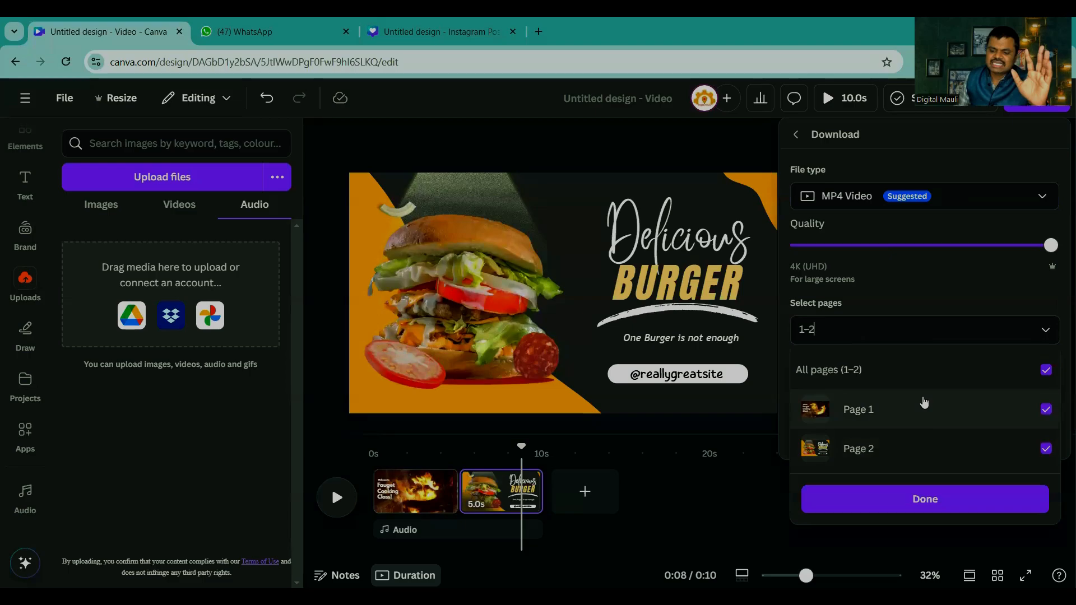
left_click(1046, 371)
left_click(1046, 411)
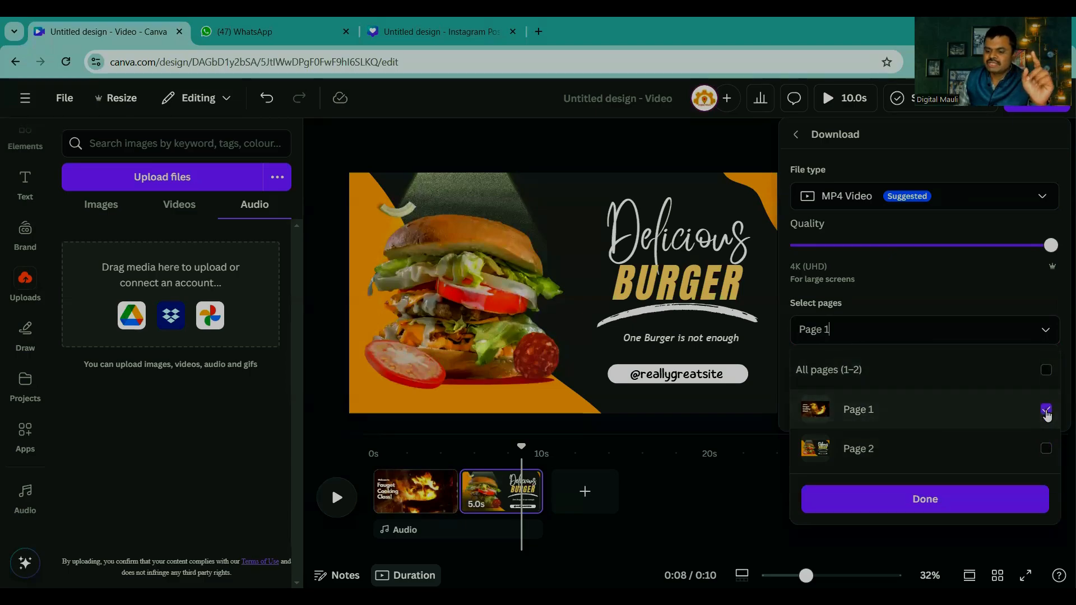
left_click(1046, 410)
left_click(1047, 448)
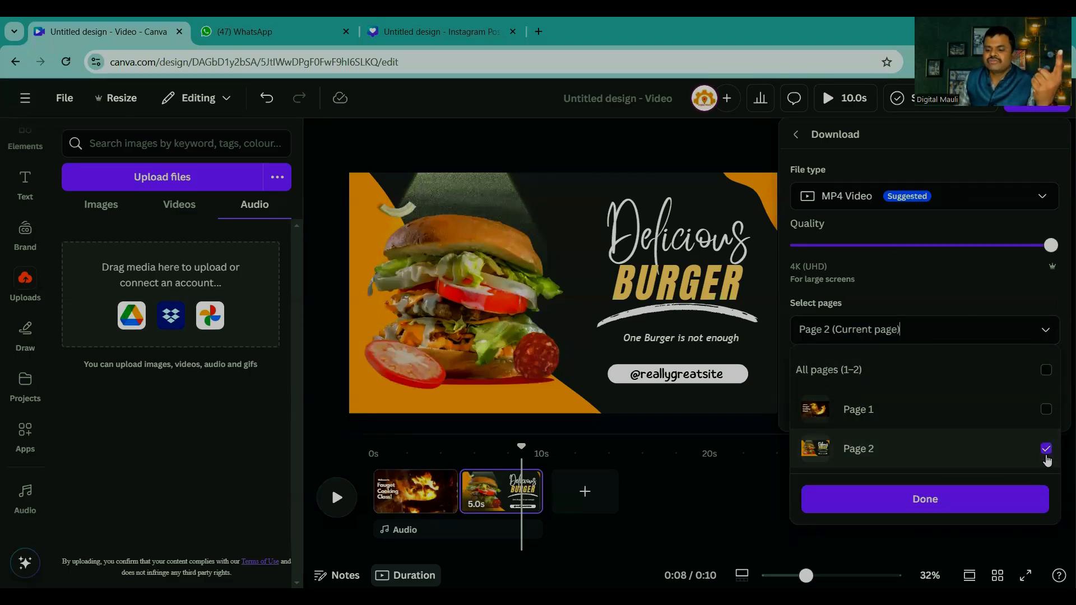
left_click(1047, 448)
left_click(1046, 371)
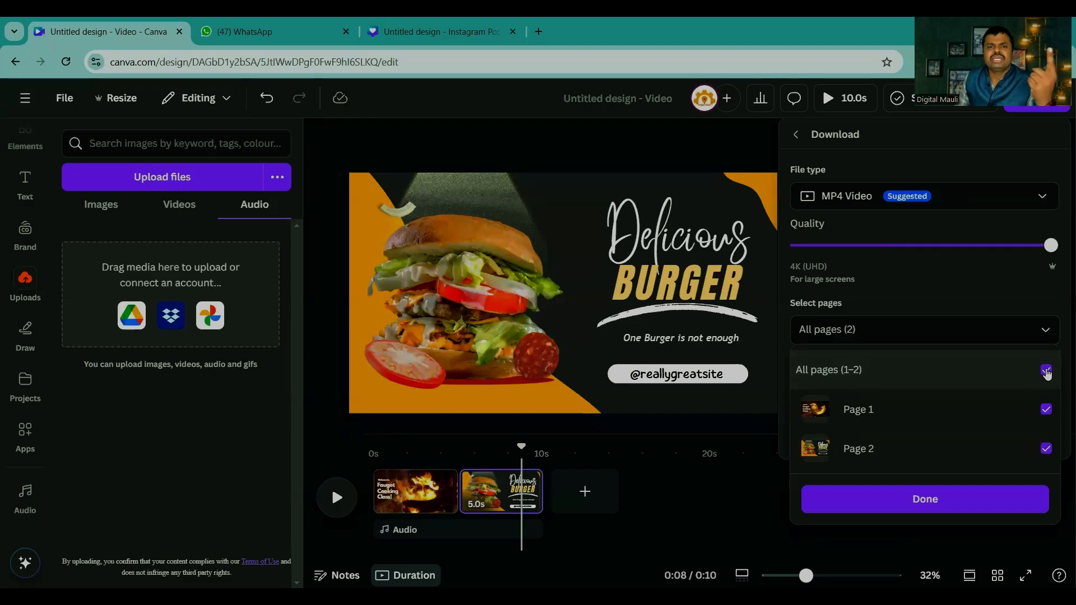
left_click(924, 499)
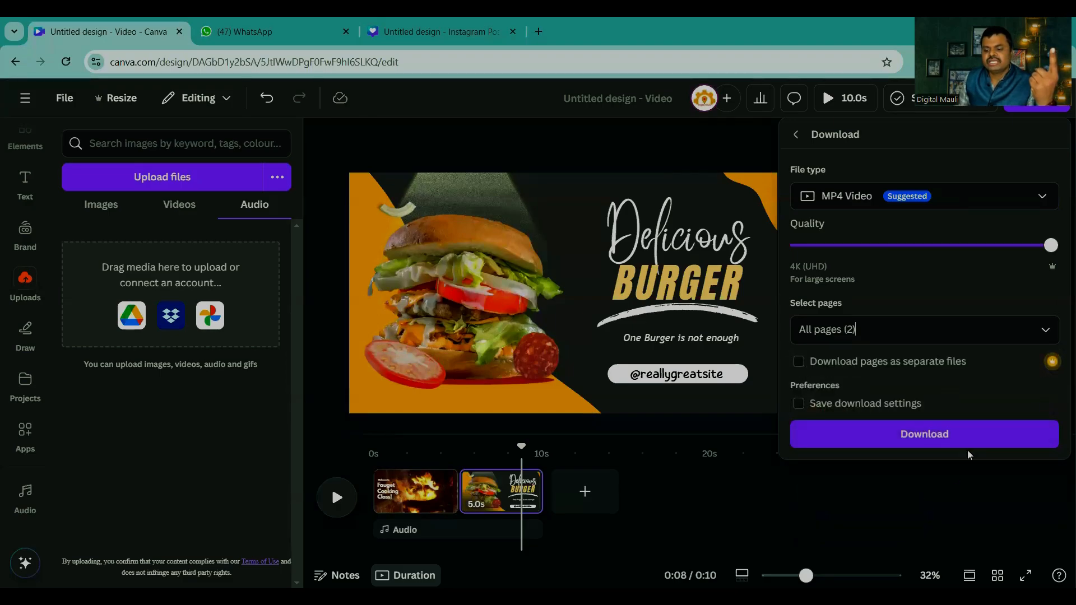
Step: Download both pages as one MP4 video and check its progress in the browser's recent downloads
left_click(921, 434)
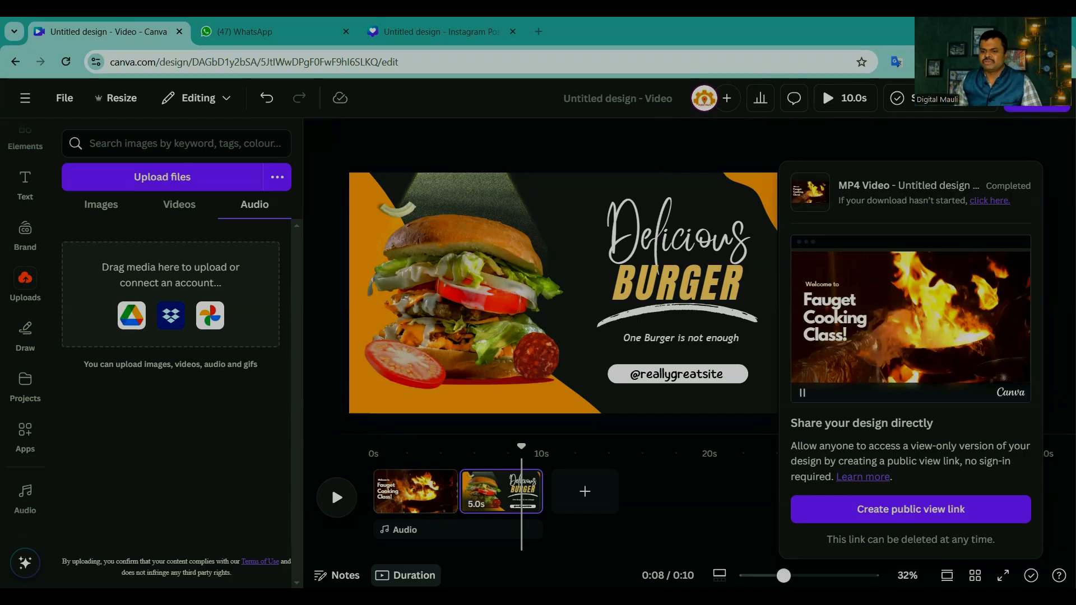
left_click(1010, 62)
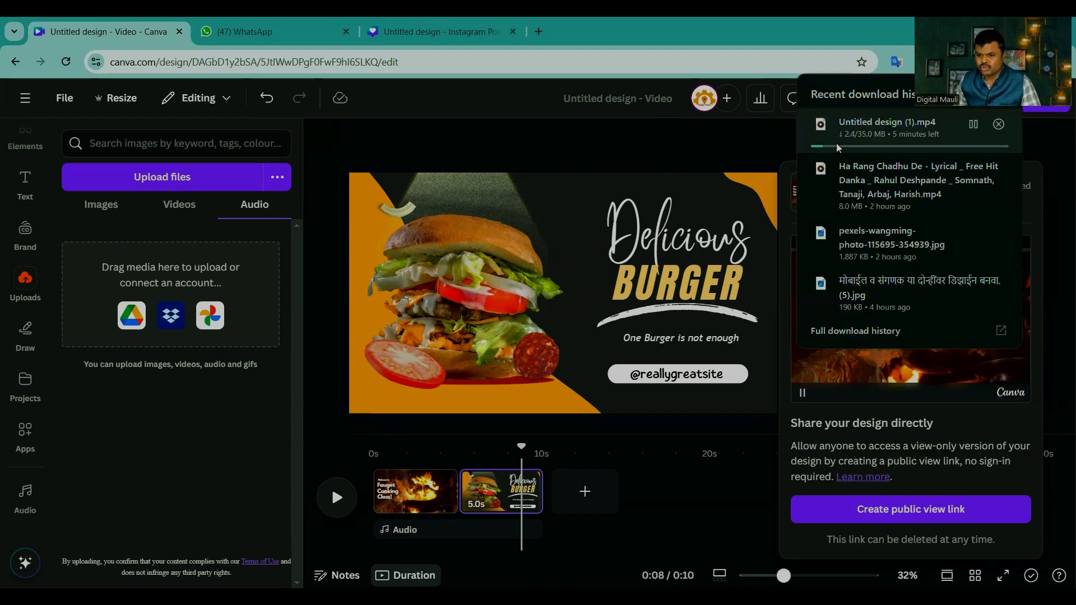
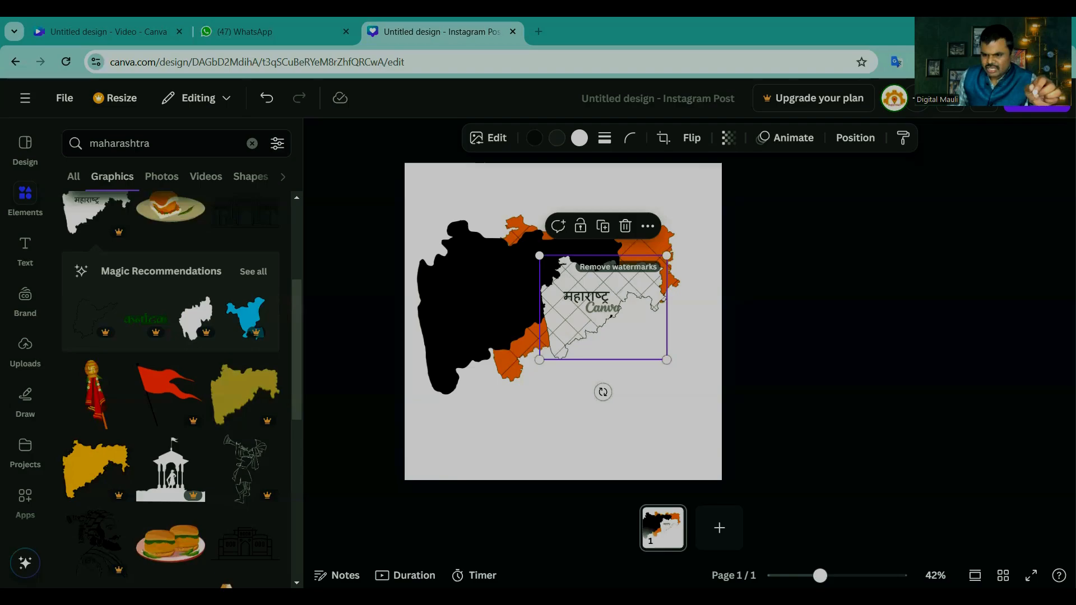
Step: Show the downloaded Untitled design (1).mp4 in its folder from the browser's recent download history
left_click(1010, 62)
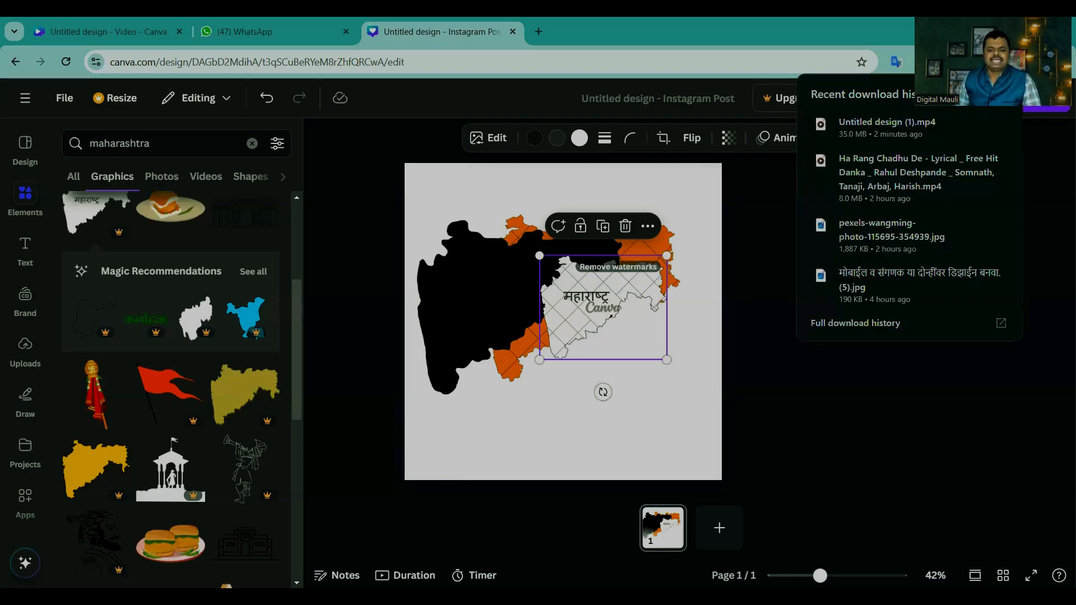
mouse_move(972, 127)
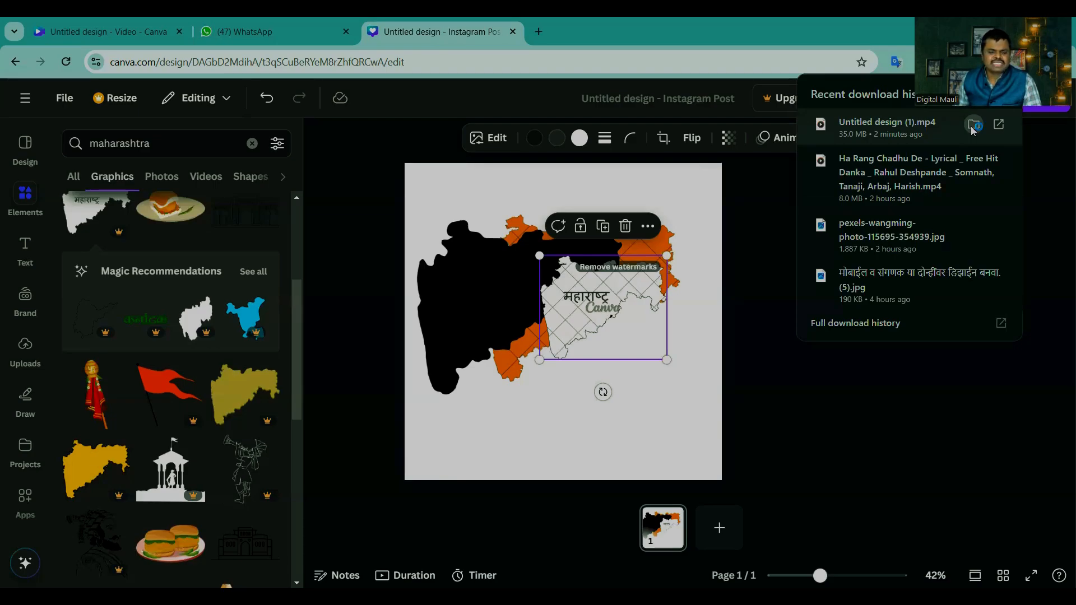
left_click(973, 124)
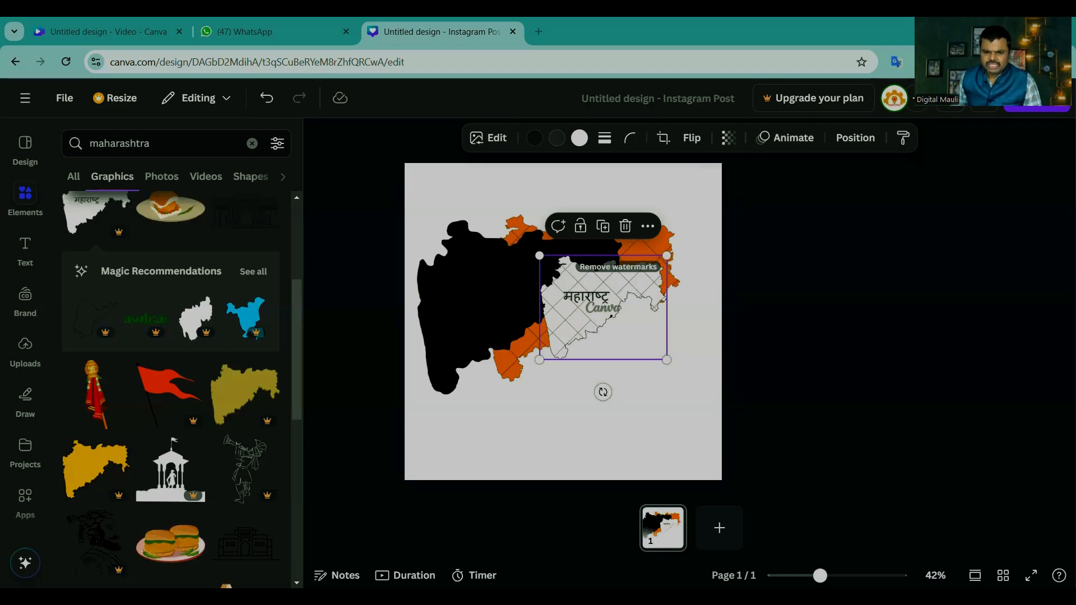
left_click_drag(612, 281, 932, 363)
Step: Leave the Untitled video design for the Canva home page, open the WhatsApp + CRM masterclass Instagram post and go to page 6
left_click(188, 21)
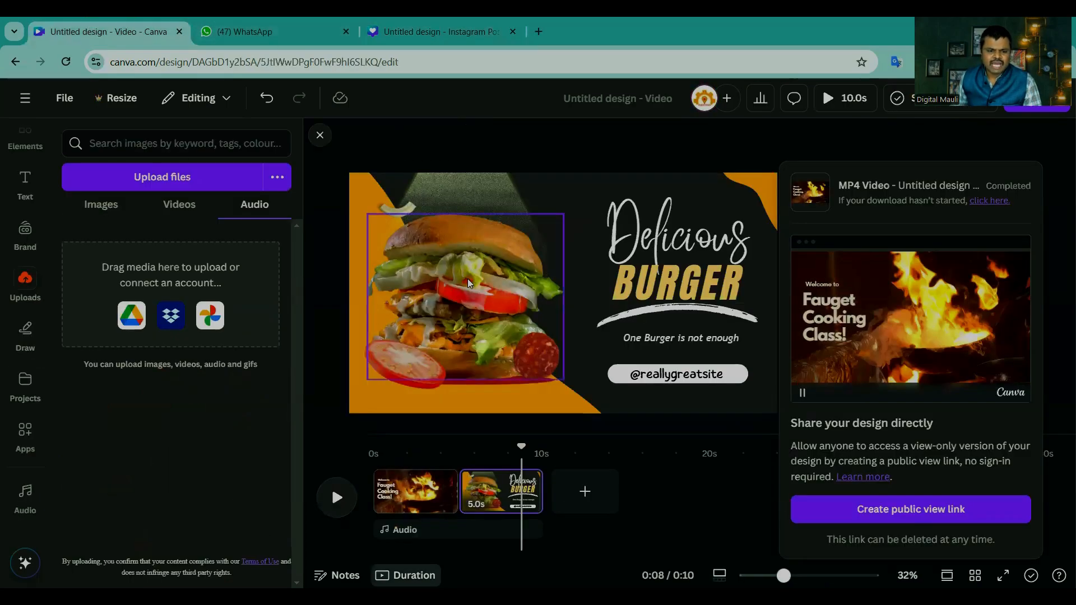
left_click(25, 98)
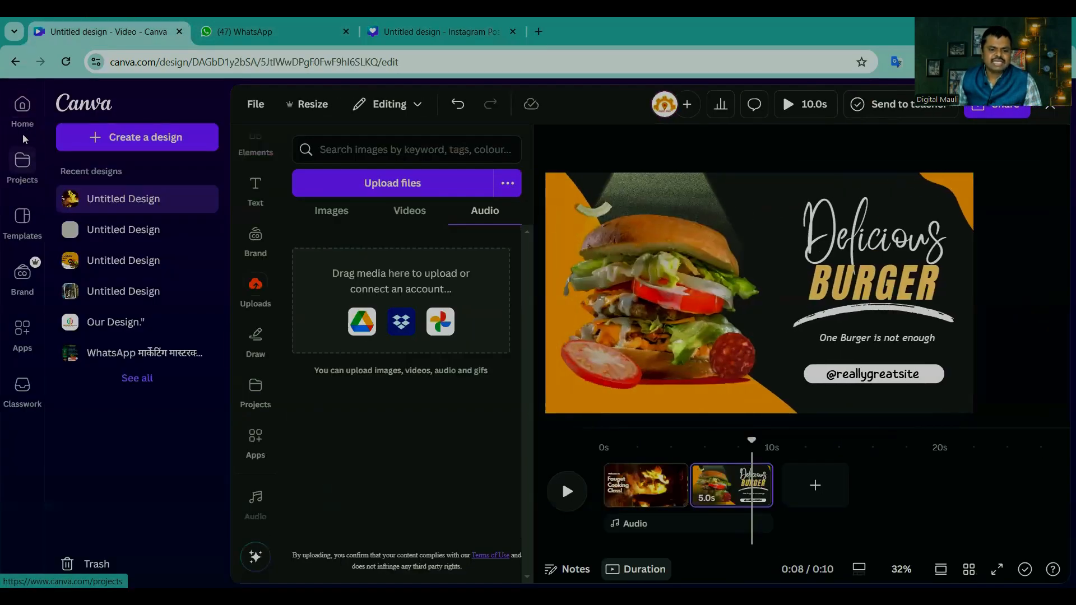
left_click(22, 110)
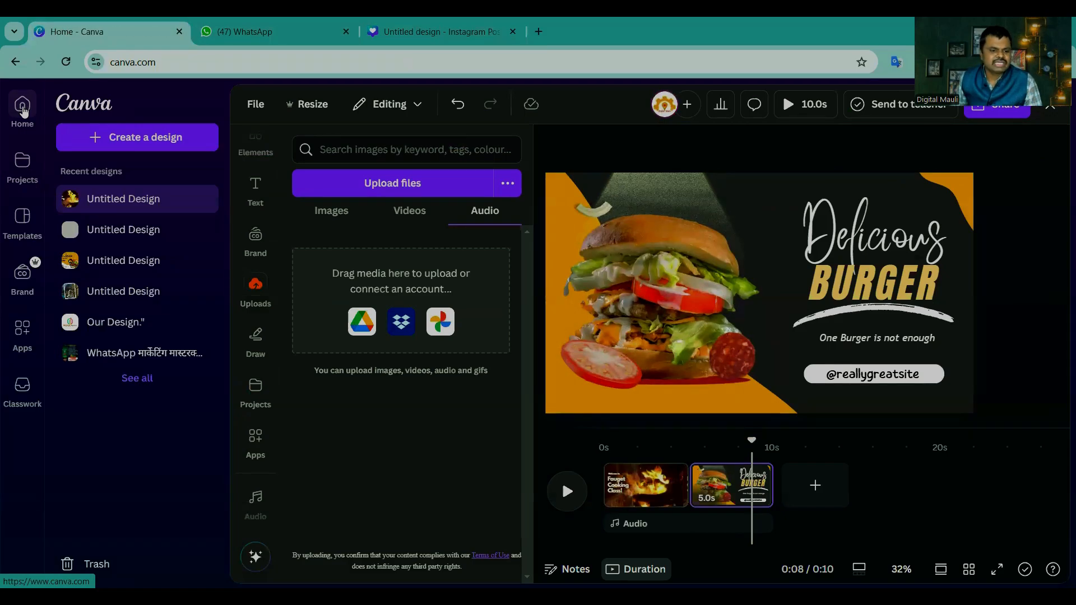
scroll(620, 353, "down", 7)
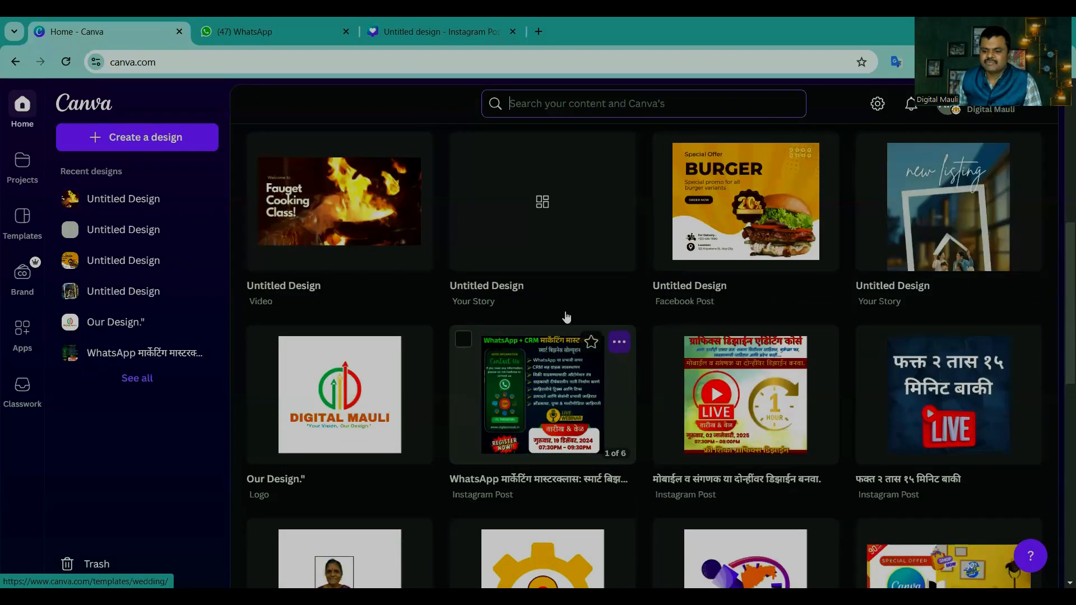
left_click(547, 307)
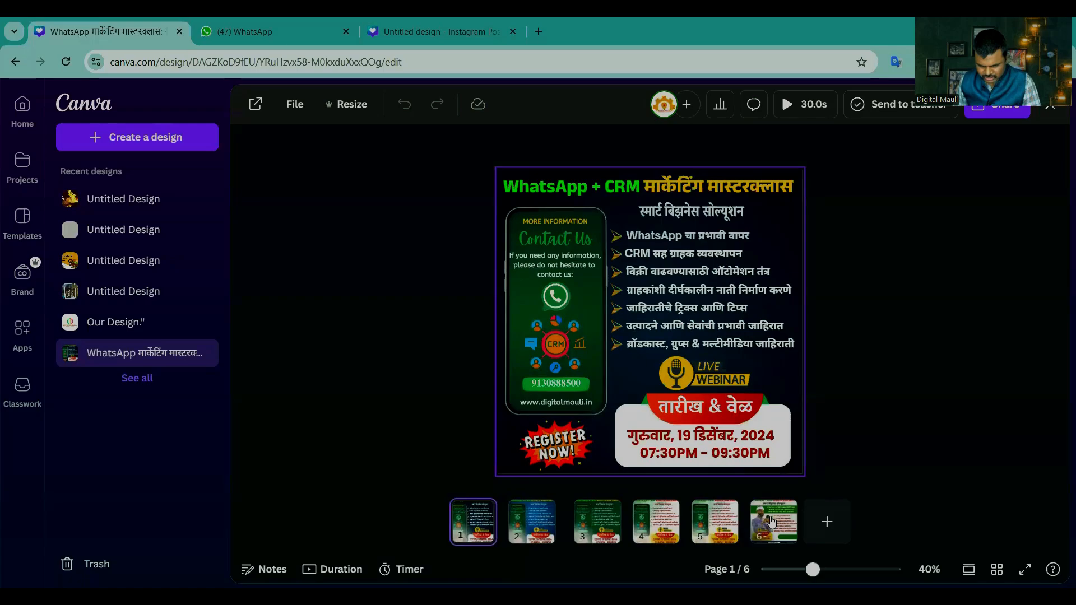
left_click(772, 522)
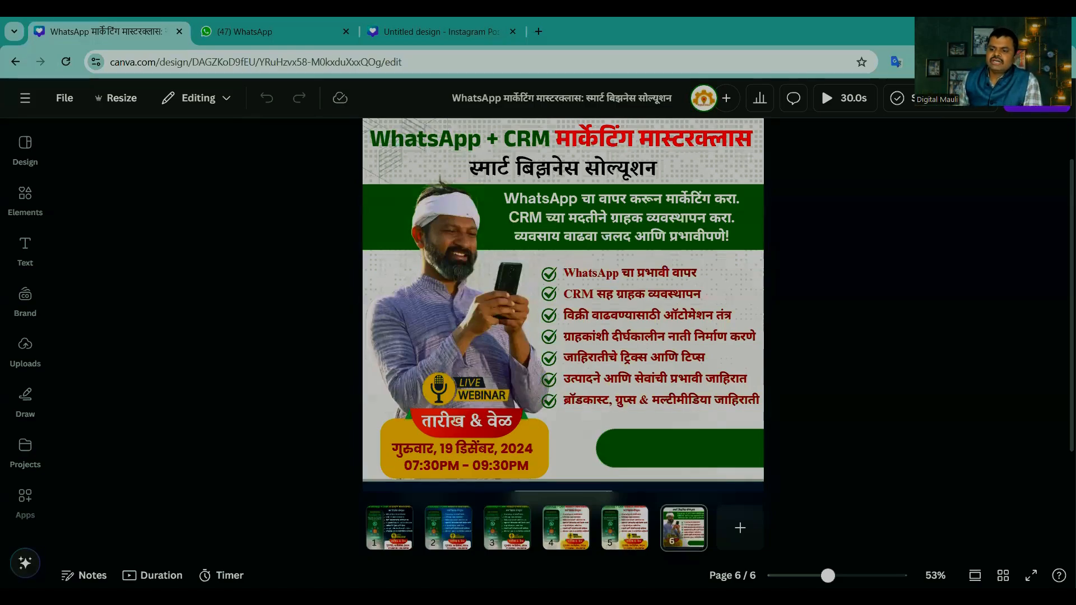
Step: View the design's download options and look through its pages from 1 to 6
left_click(1037, 99)
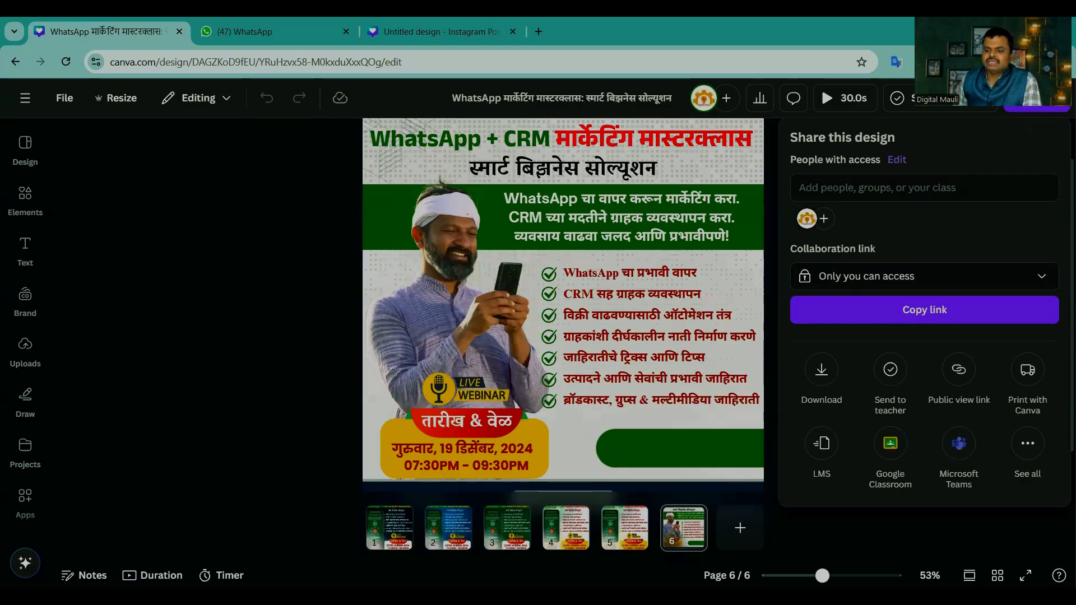
left_click(821, 372)
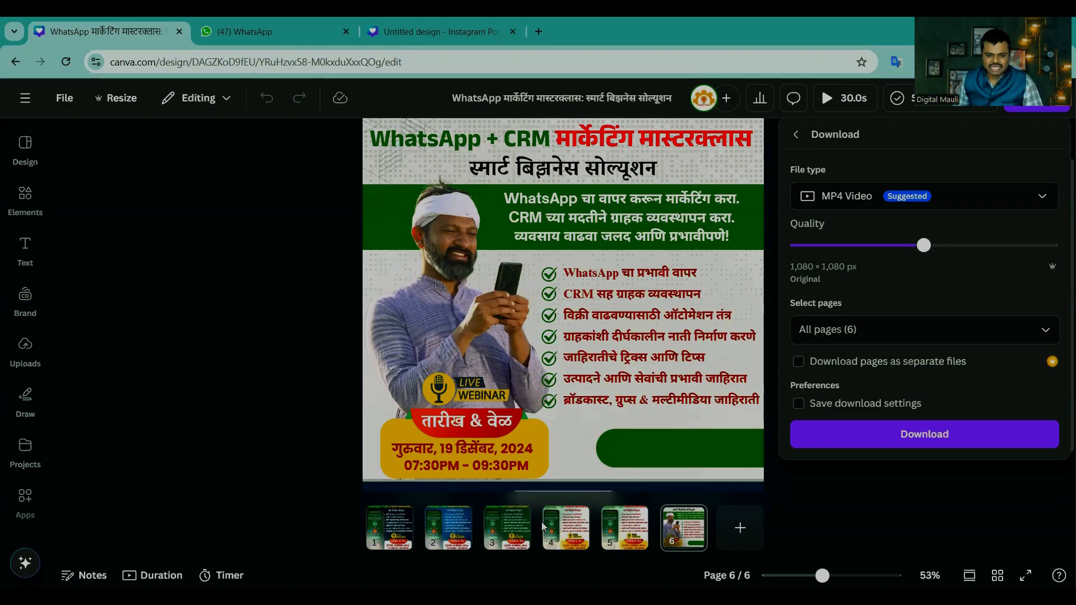
left_click(400, 533)
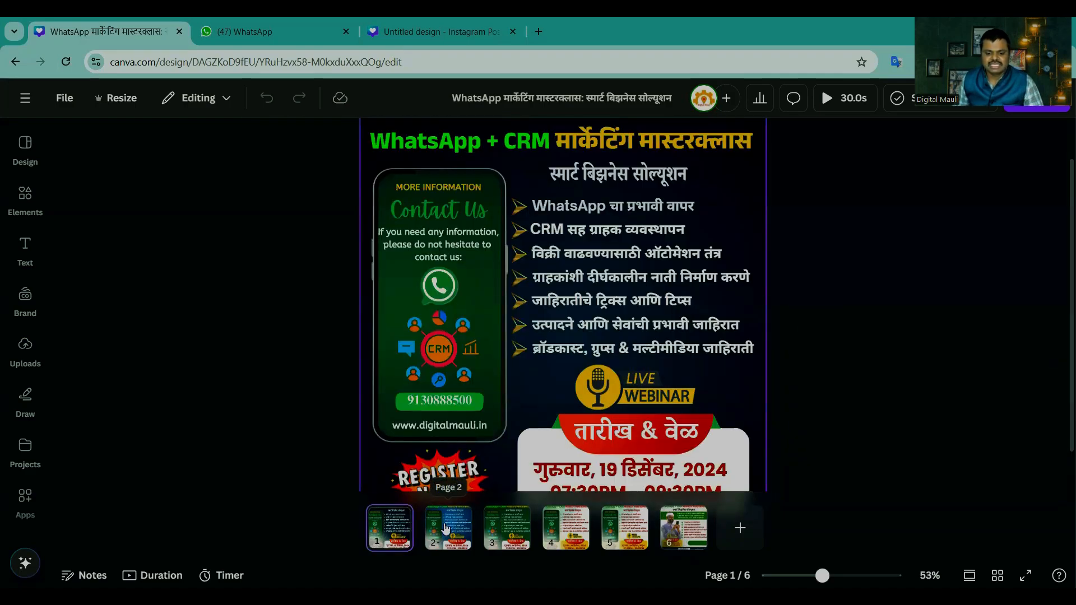
left_click(445, 528)
left_click(509, 530)
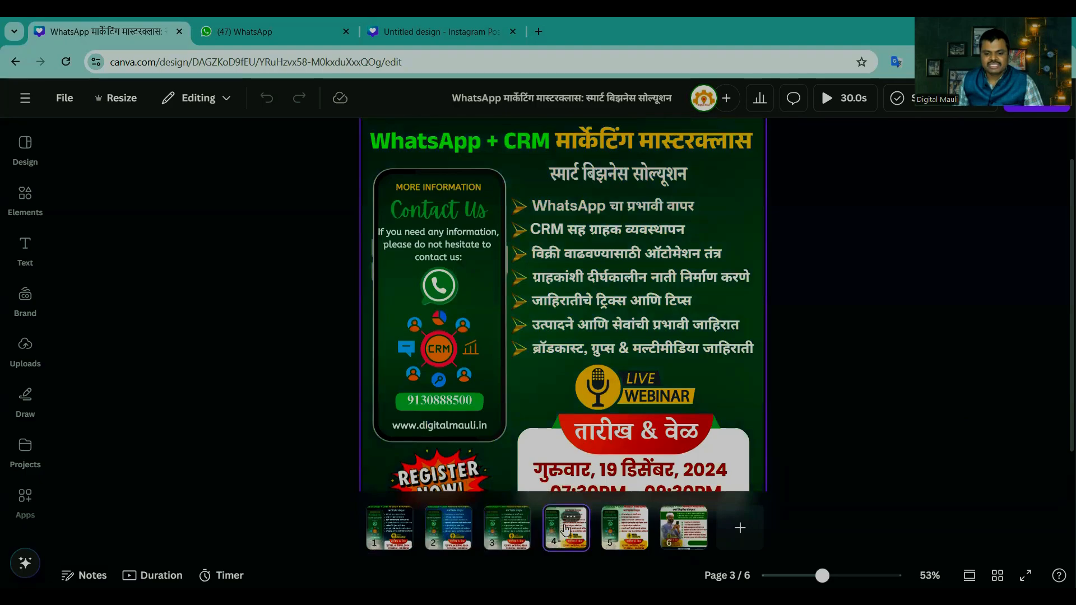
left_click(566, 530)
left_click(627, 531)
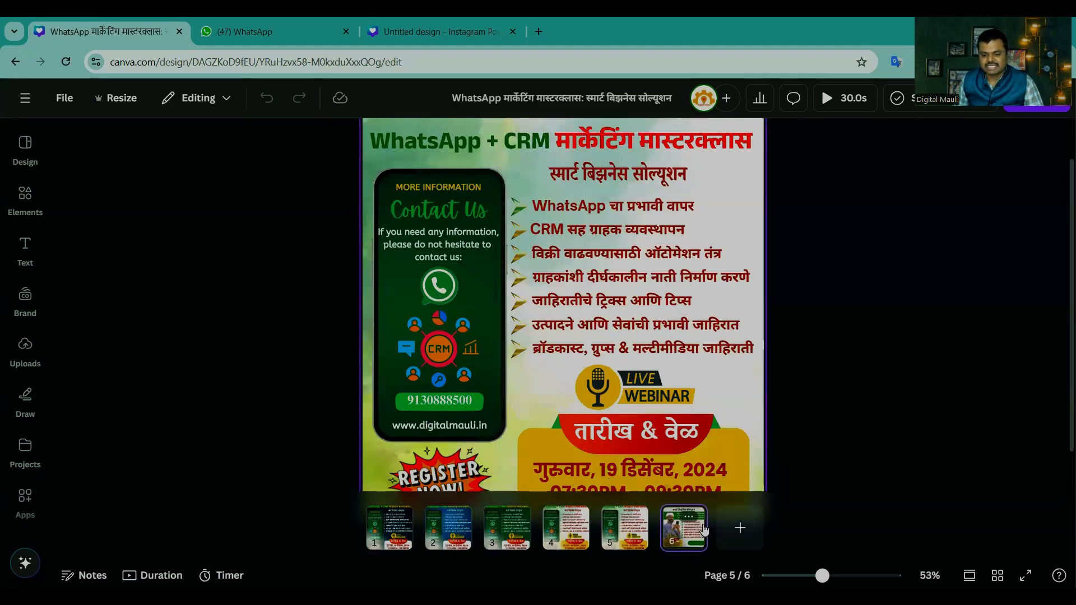
left_click(704, 530)
Step: Set up the design's download as a JPG with quality 100
left_click(1033, 109)
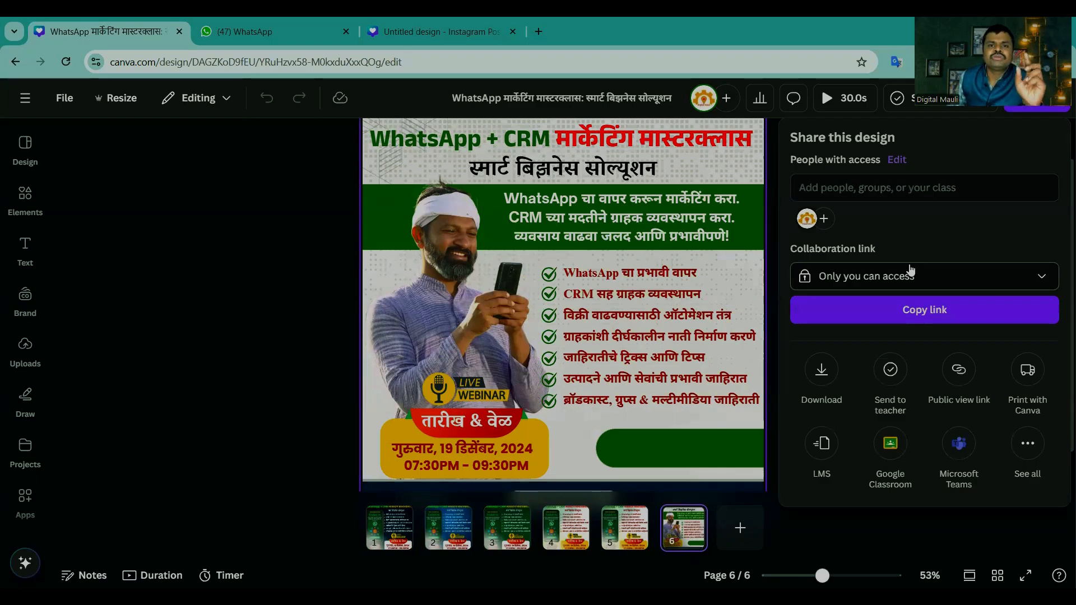
left_click(821, 372)
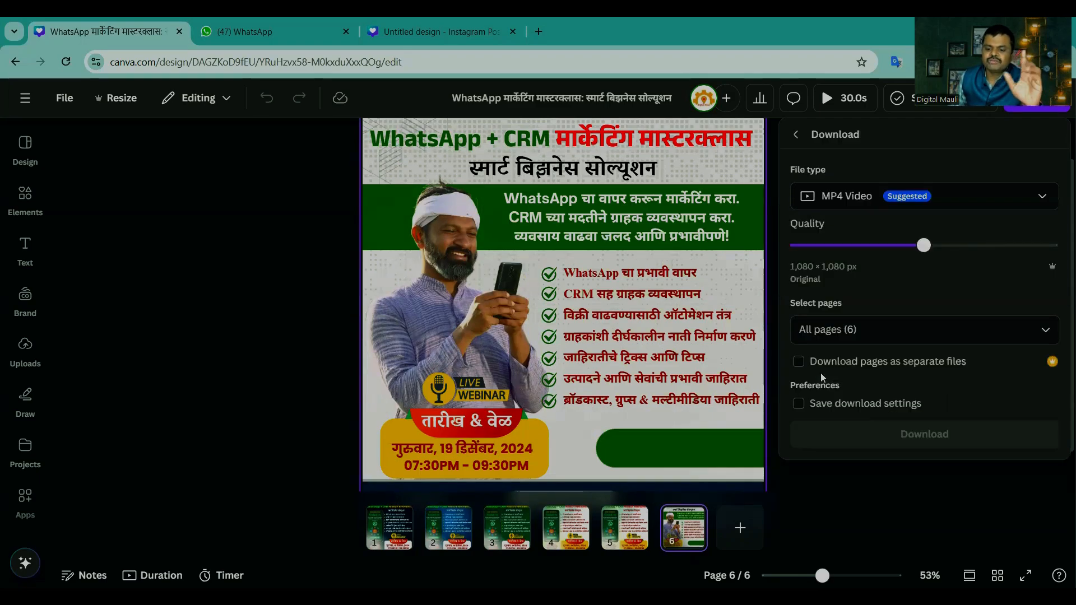
left_click(866, 197)
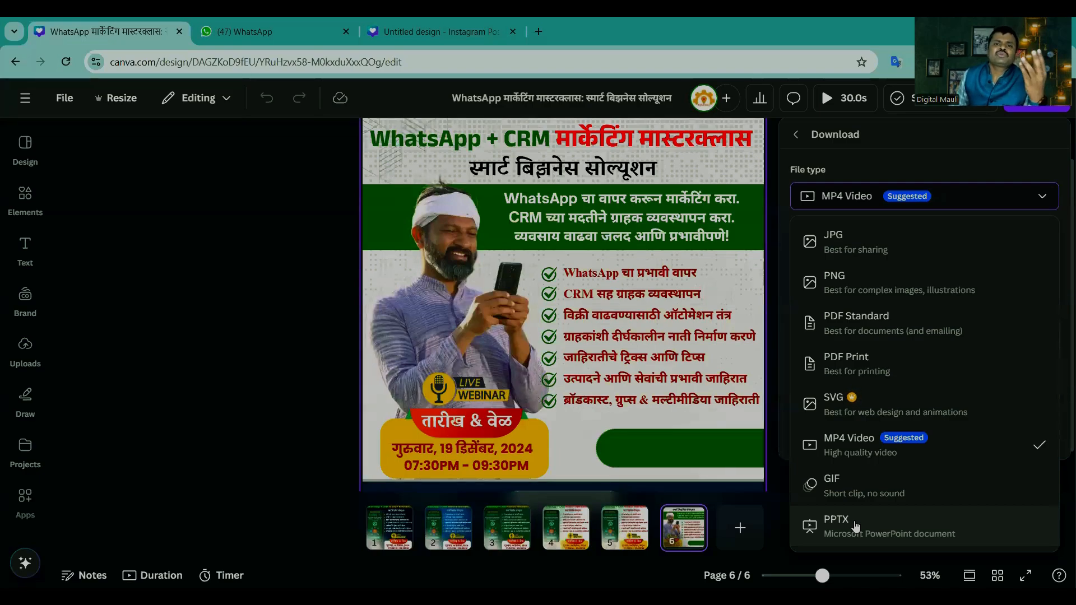
left_click(846, 245)
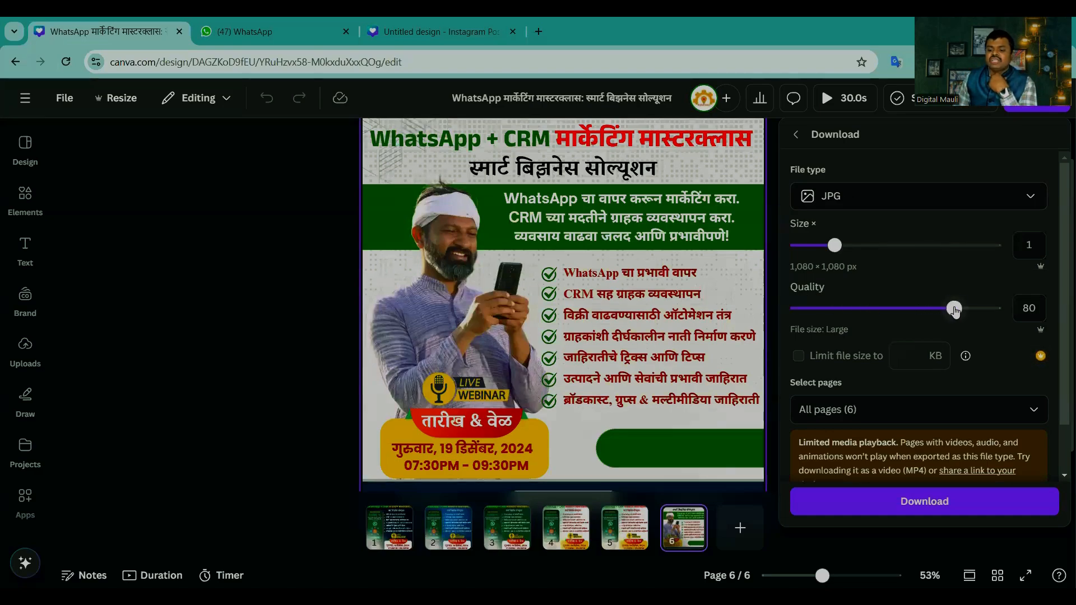
left_click_drag(955, 308, 1000, 312)
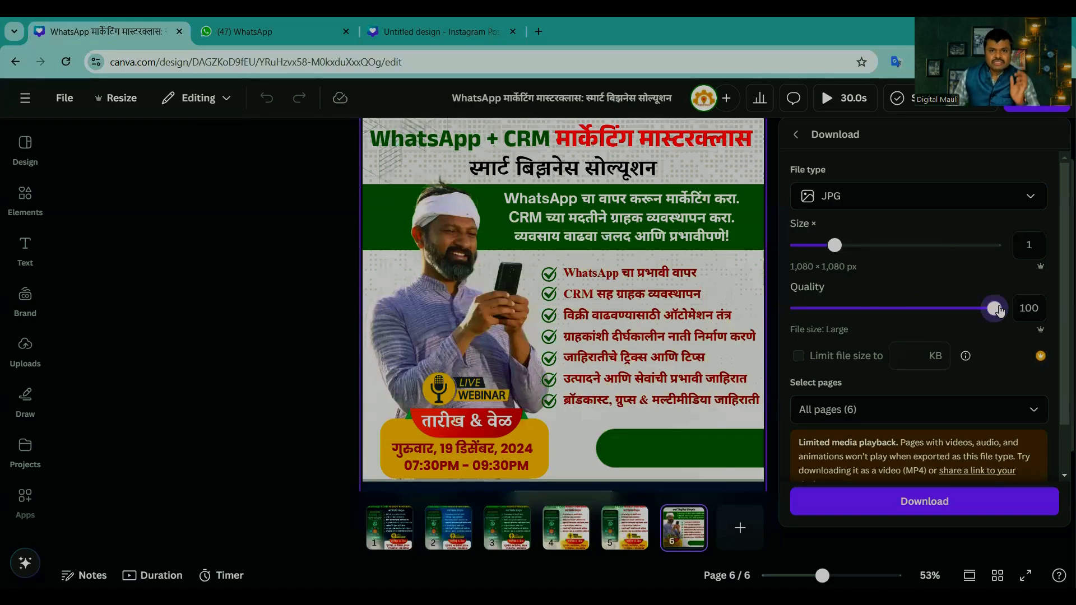
left_click_drag(998, 311, 909, 315)
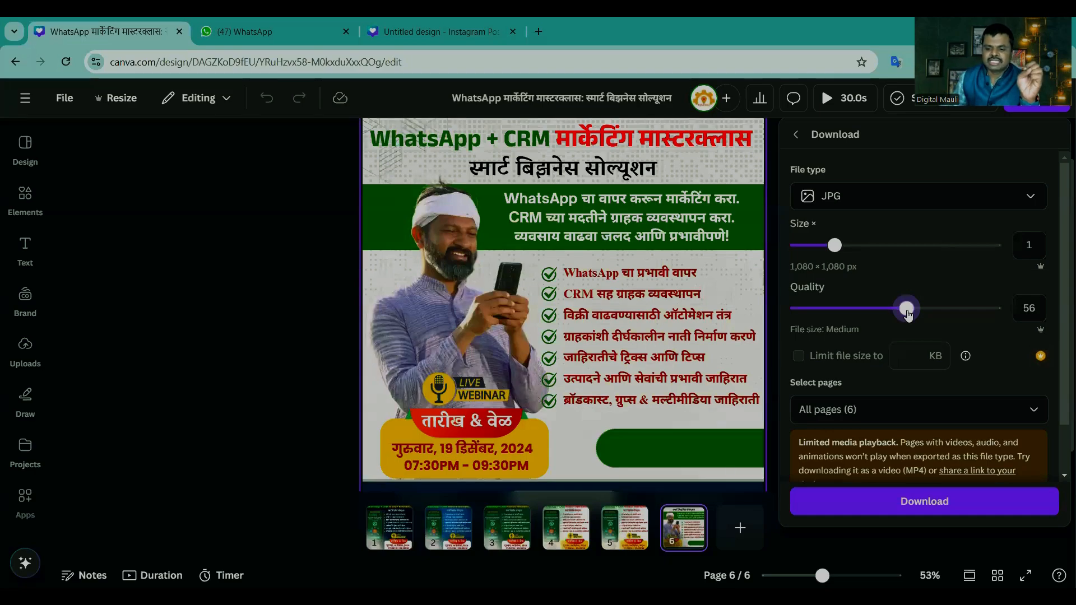
left_click_drag(908, 314, 1010, 311)
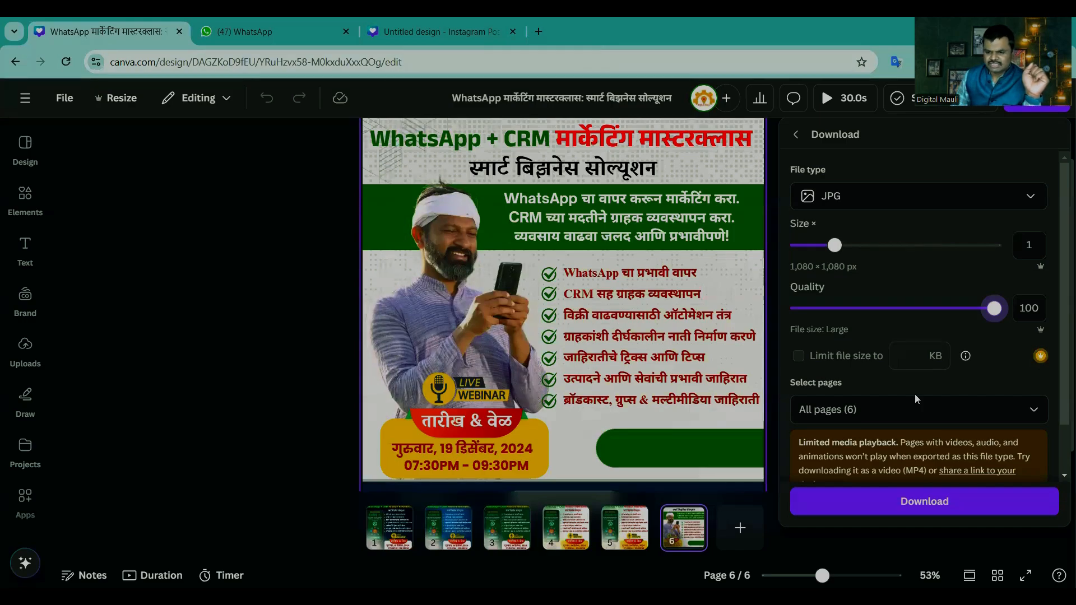
Step: Limit the export to page 6 only and download it
left_click(880, 410)
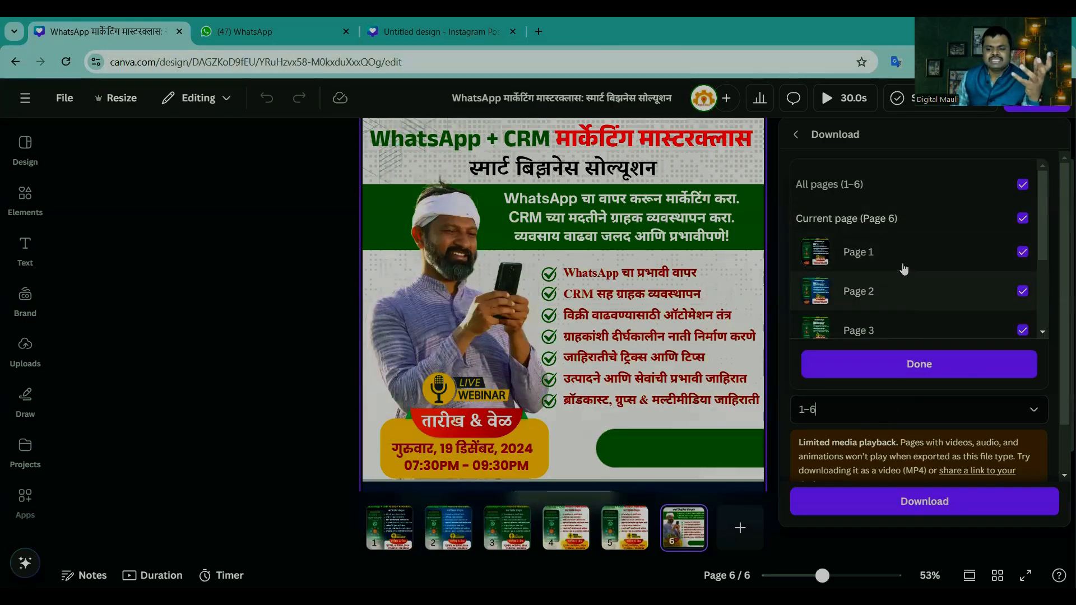
scroll(897, 280, "down", 1)
scroll(904, 270, "up", 1)
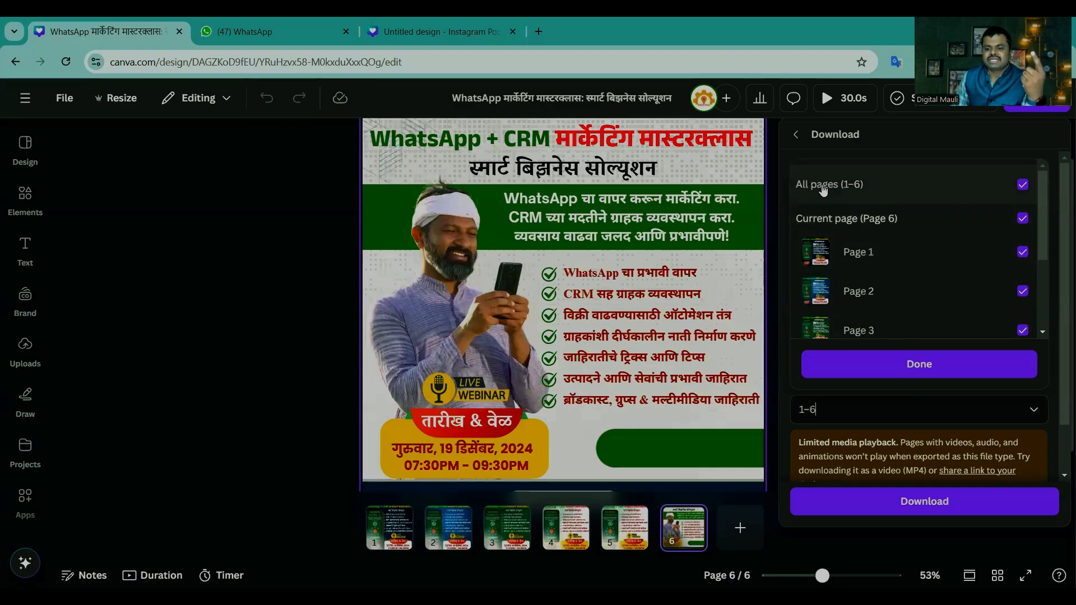
left_click(1023, 185)
scroll(952, 235, "down", 3)
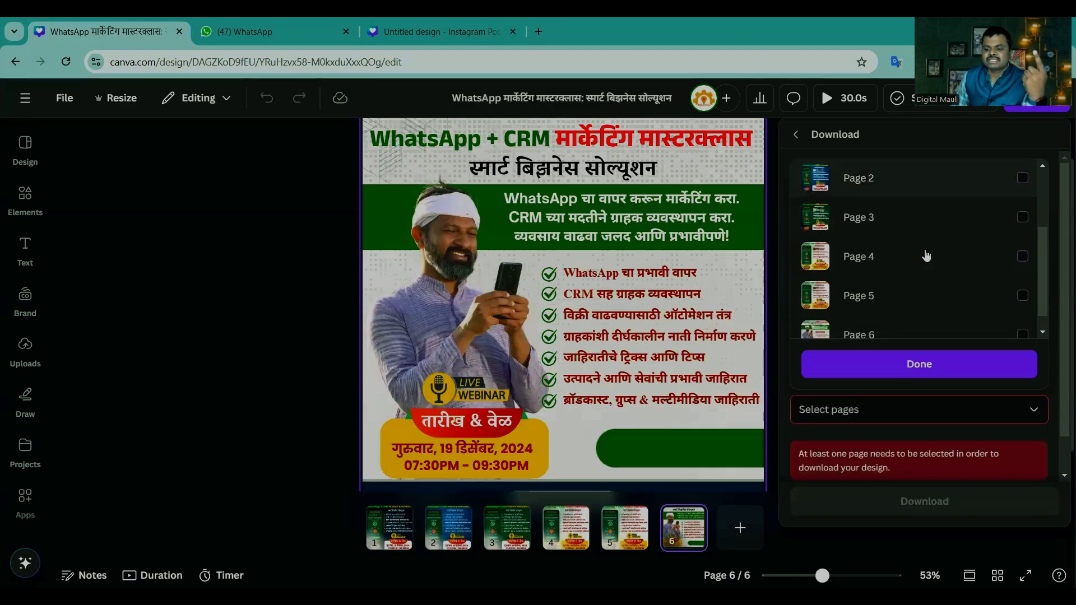
left_click(1023, 315)
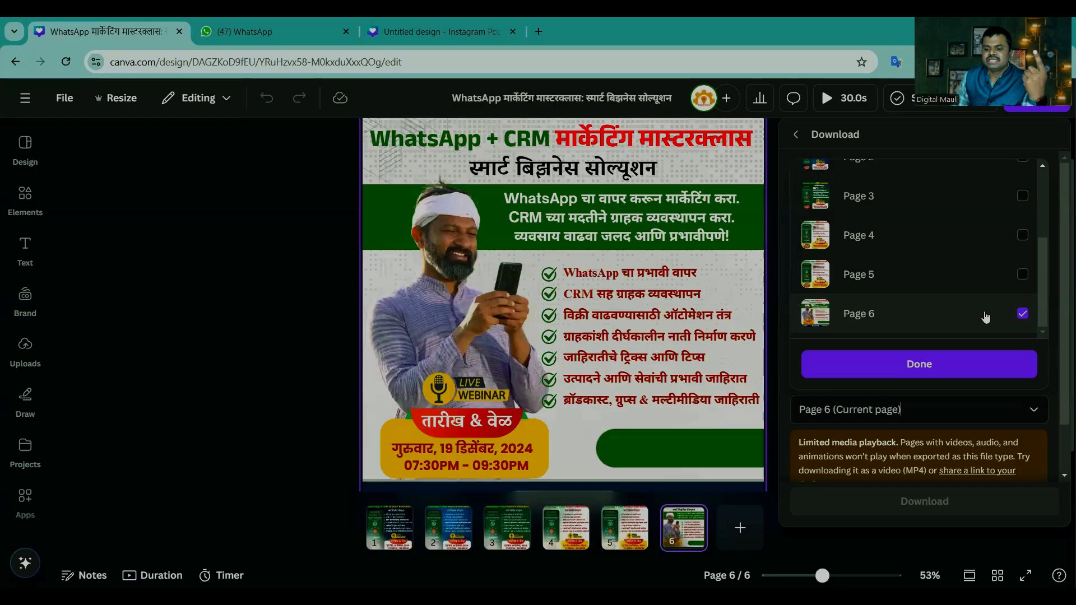
left_click(925, 366)
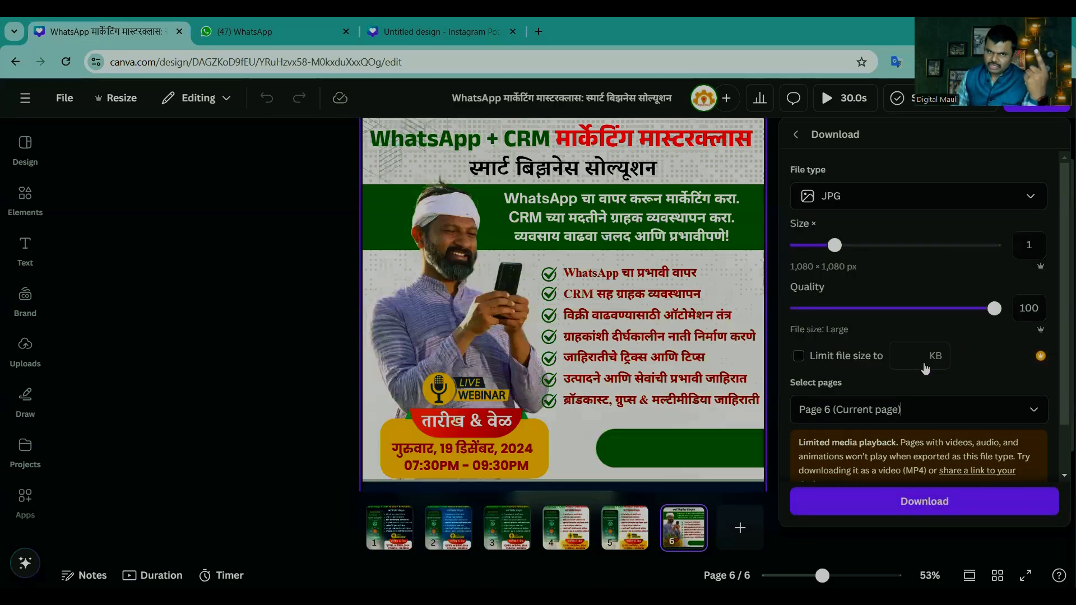
left_click(921, 500)
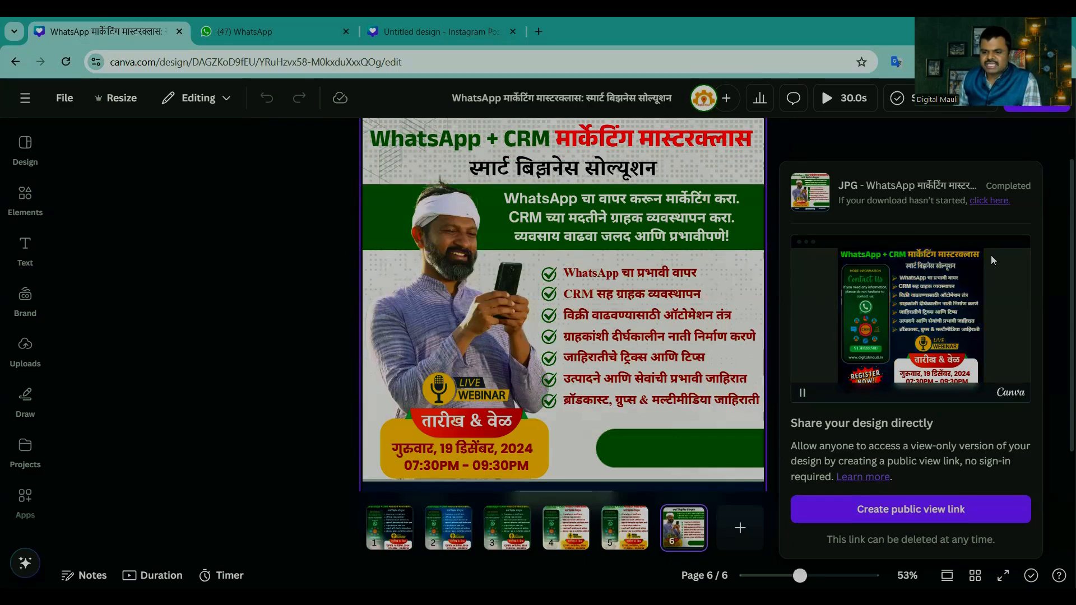
Step: Close the finished download, return to the home page and open the "Our Design." logo design at its Master Chef page
left_click(902, 135)
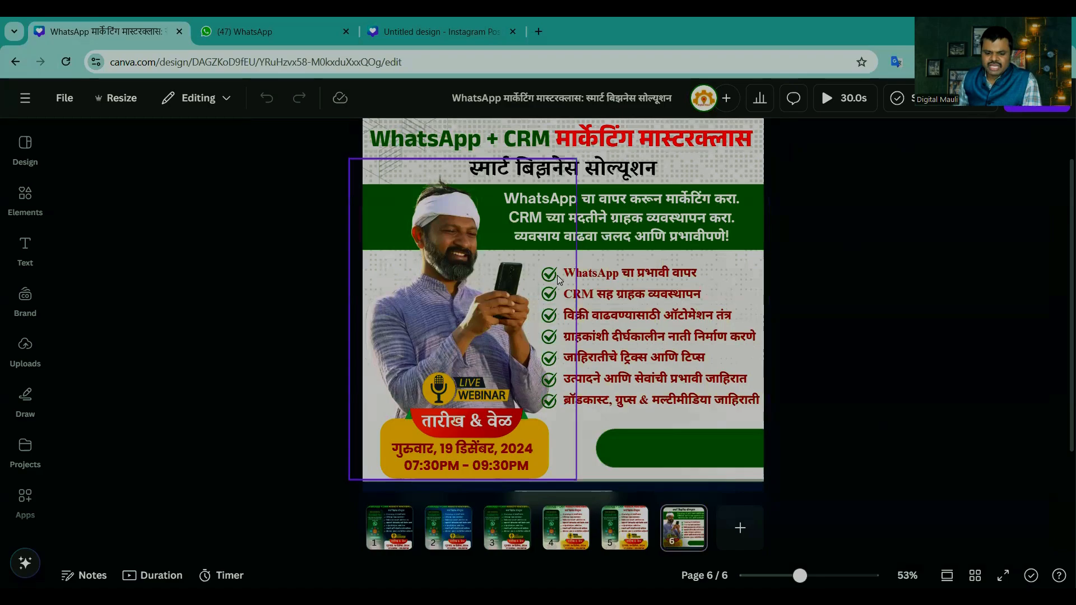
left_click(502, 526)
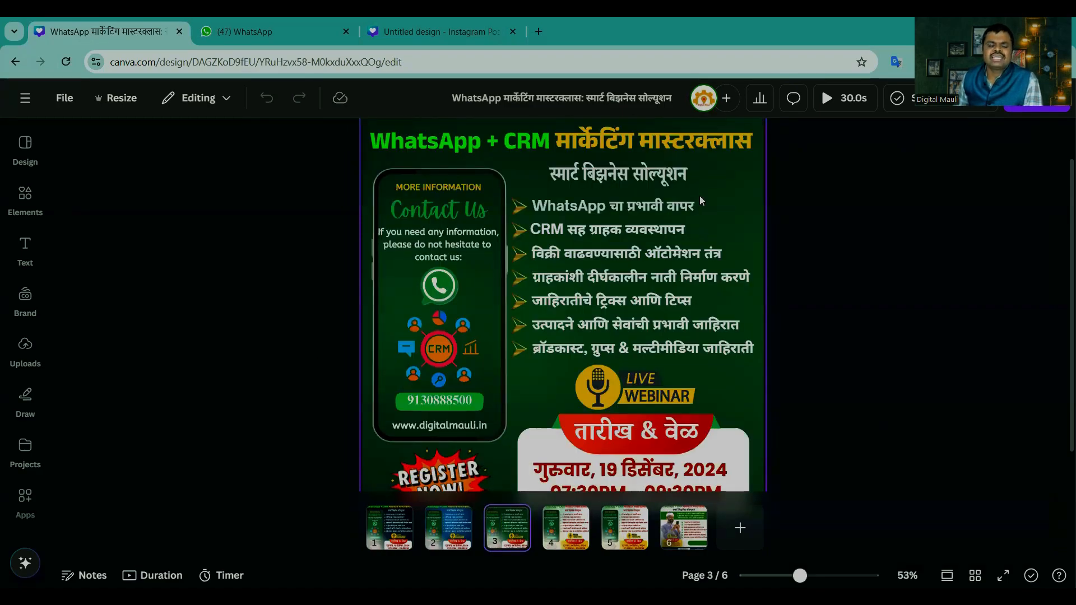
left_click(25, 97)
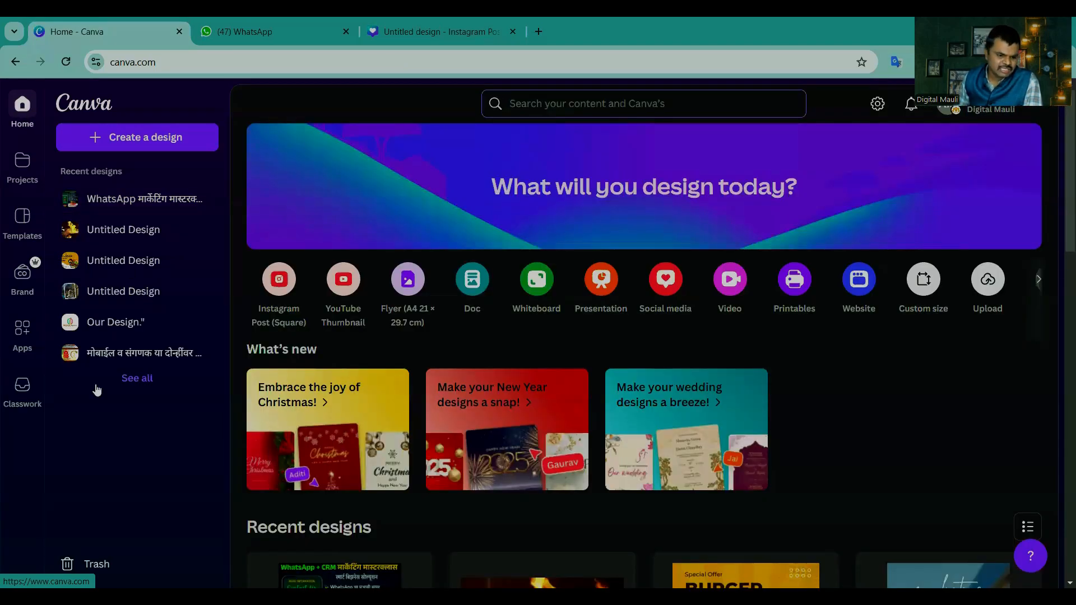
left_click(100, 324)
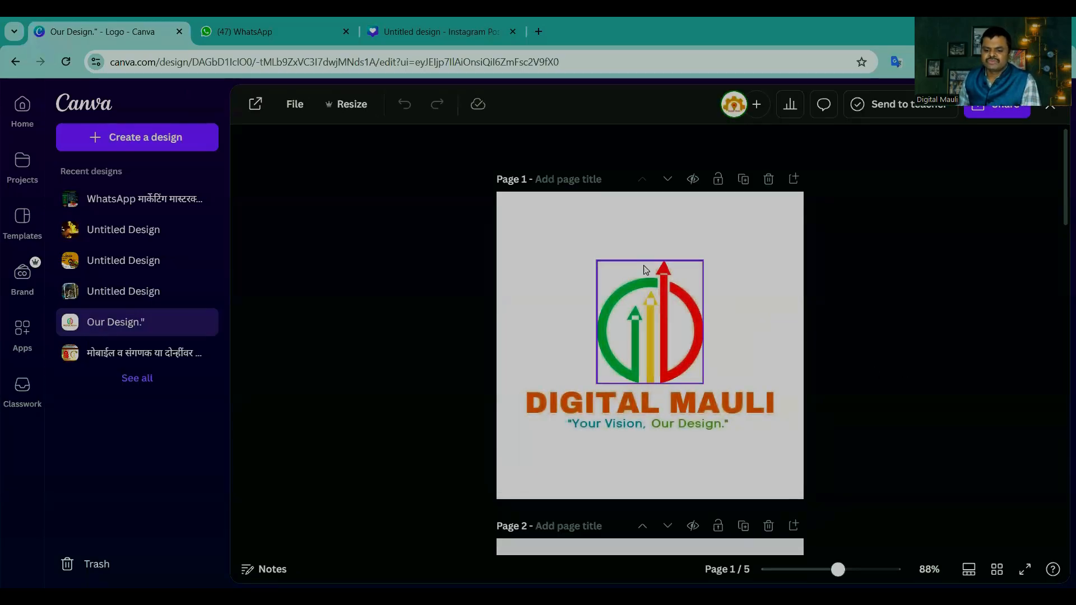
scroll(718, 350, "down", 6)
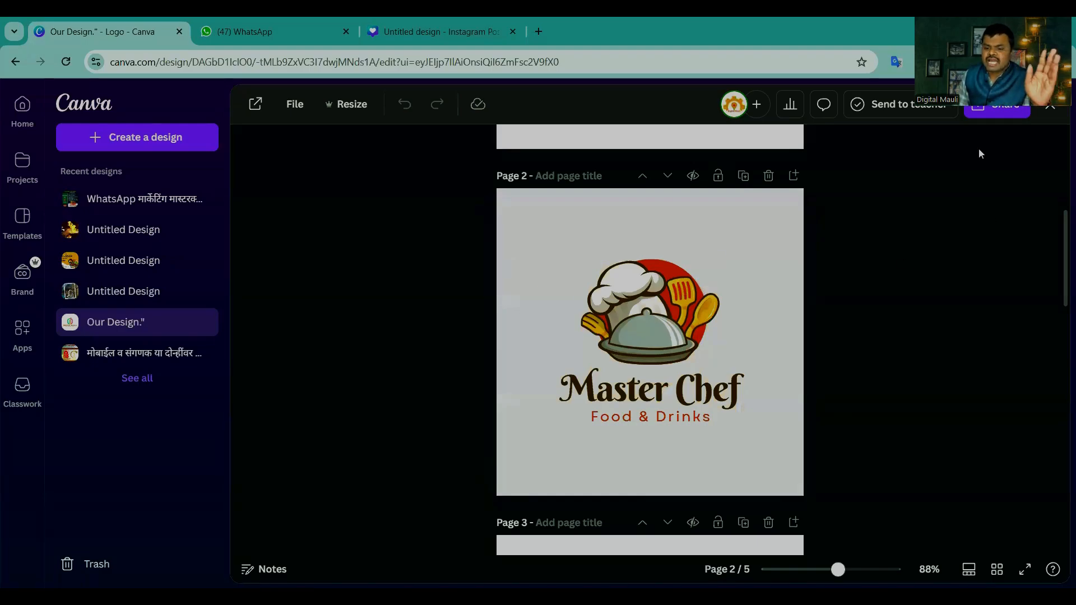
Step: Open the logo design's download settings and set the PNG size multiplier to 3.125
left_click(1002, 112)
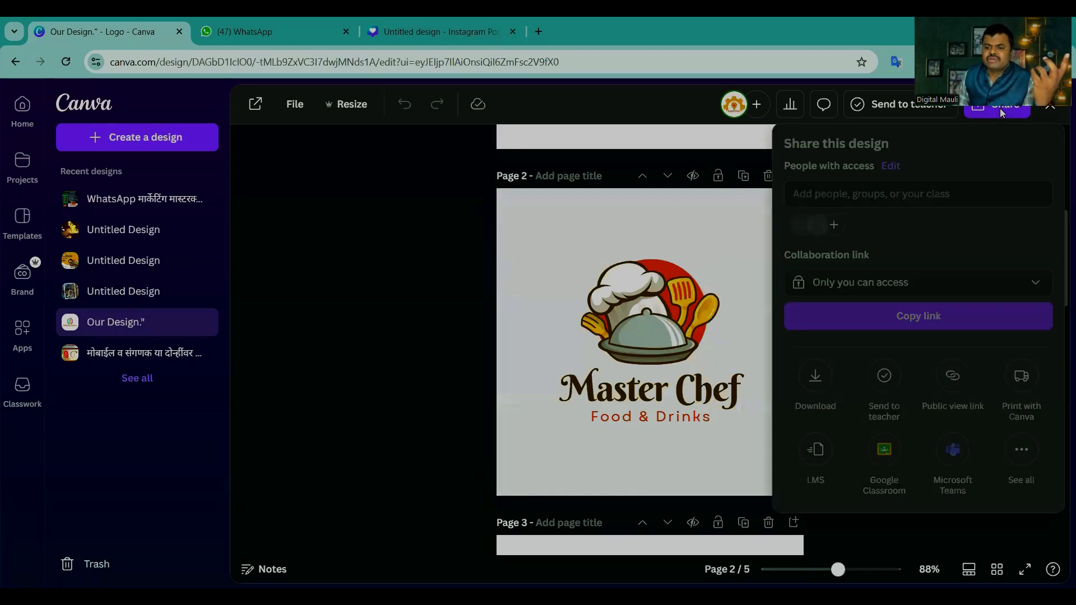
left_click(815, 376)
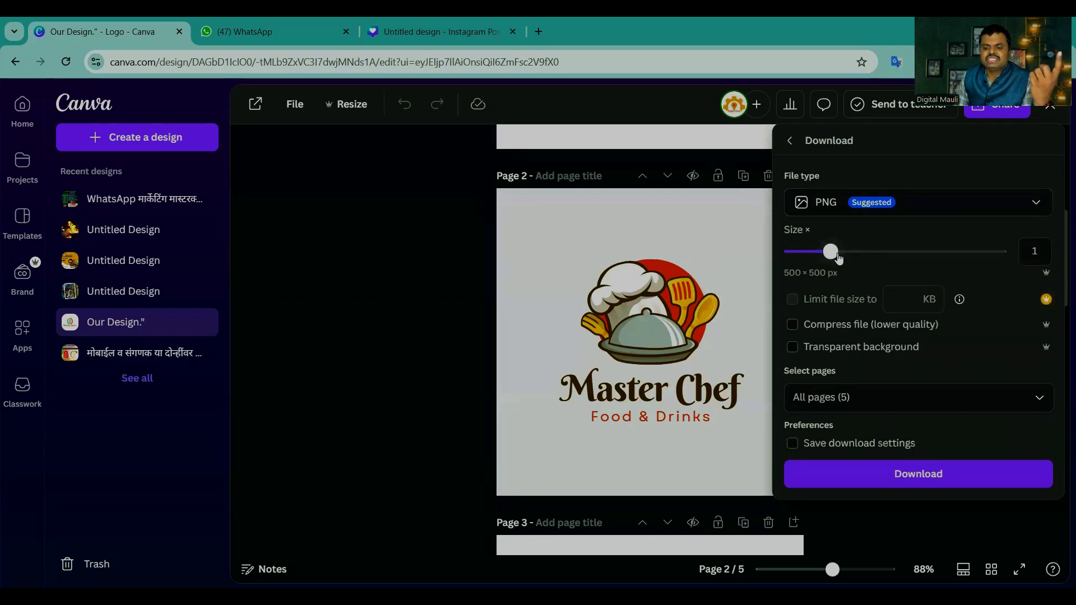
left_click_drag(831, 252, 1001, 252)
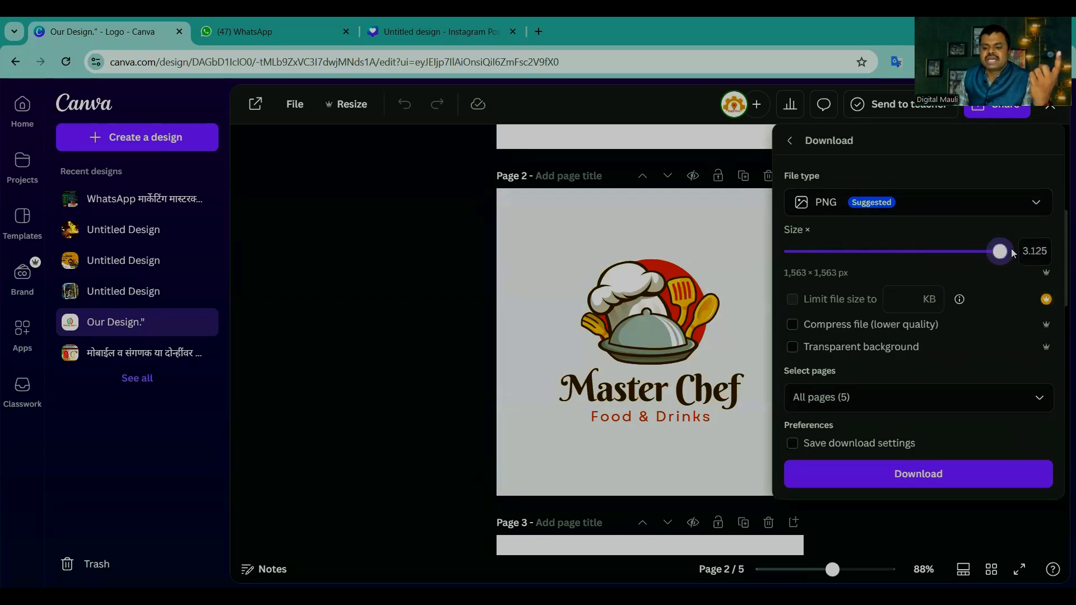
Step: Download only page 2, the Master Chef logo, as a PNG with a transparent background
left_click(793, 348)
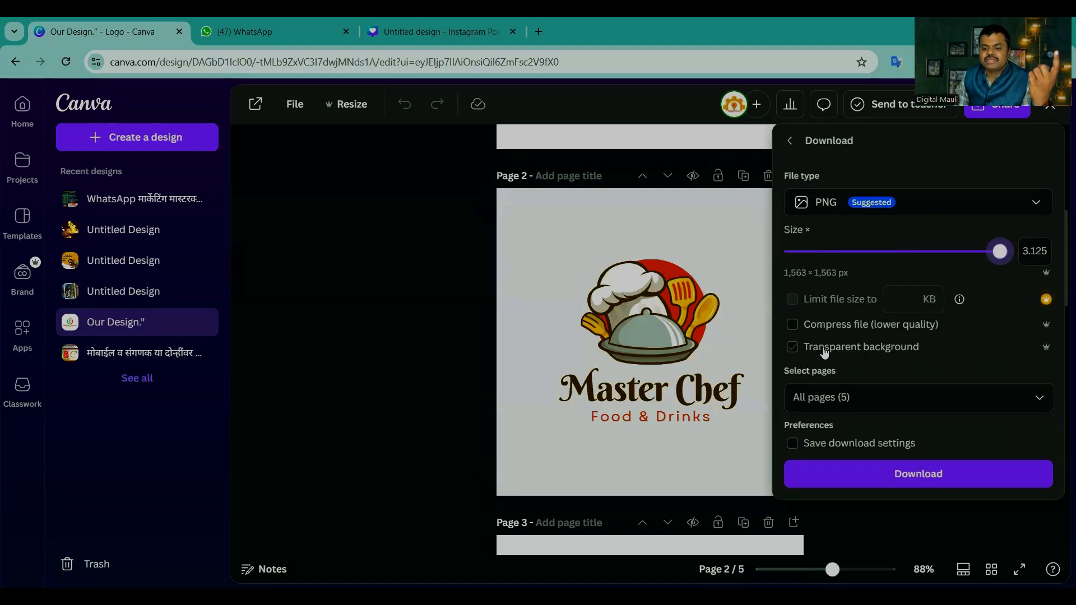
left_click(791, 348)
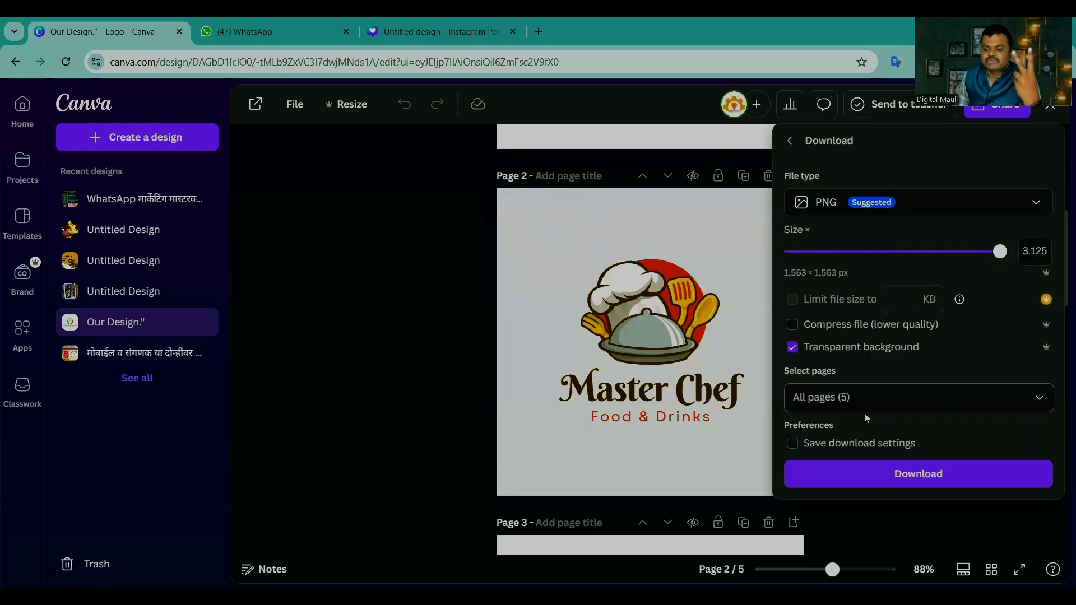
left_click(864, 398)
left_click(894, 175)
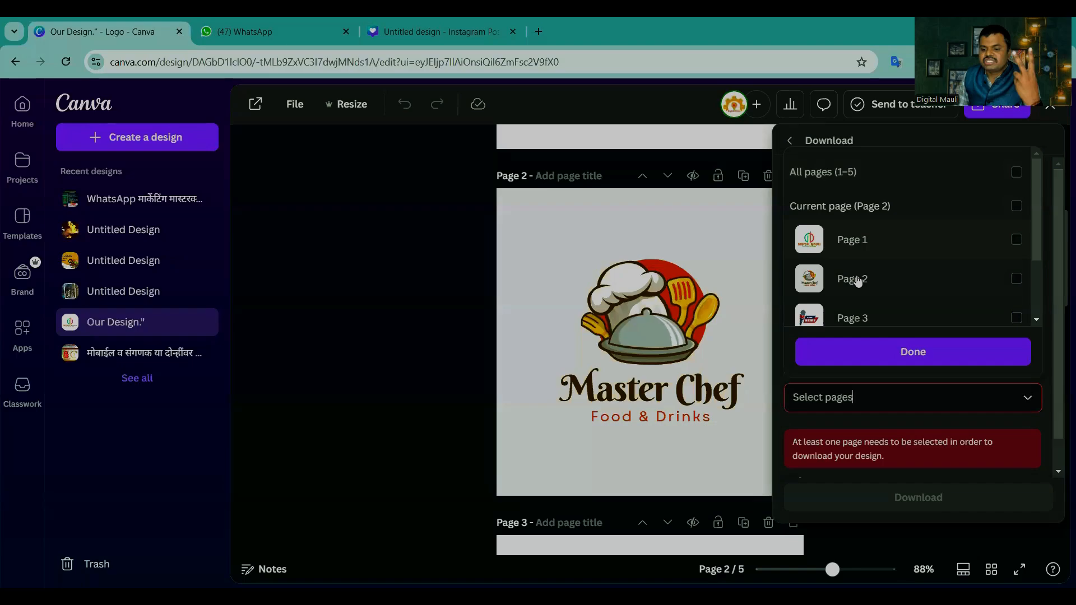
left_click(1027, 279)
left_click(919, 352)
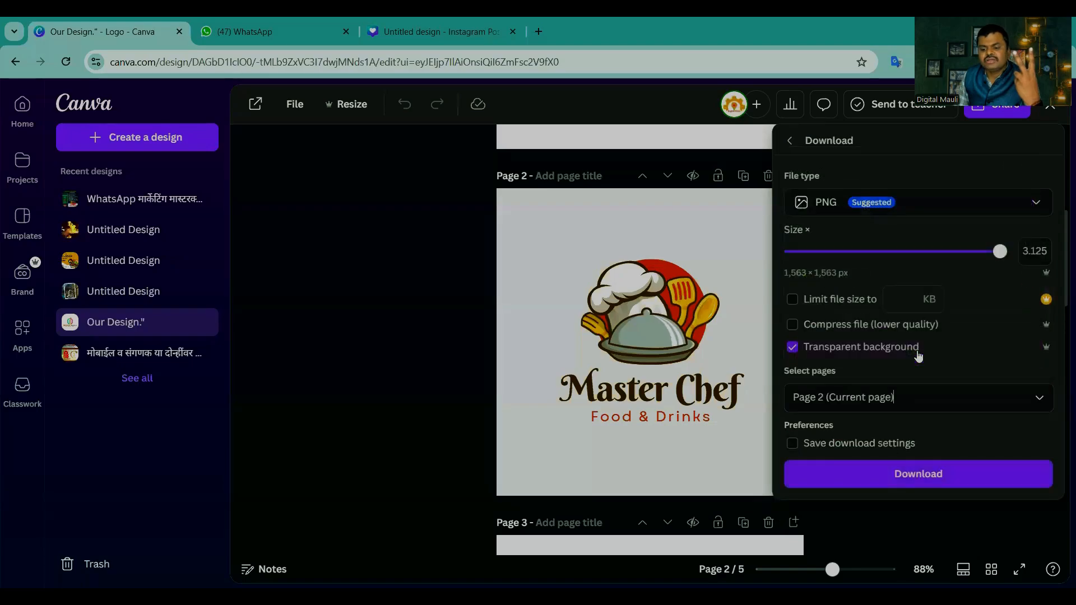
left_click(919, 474)
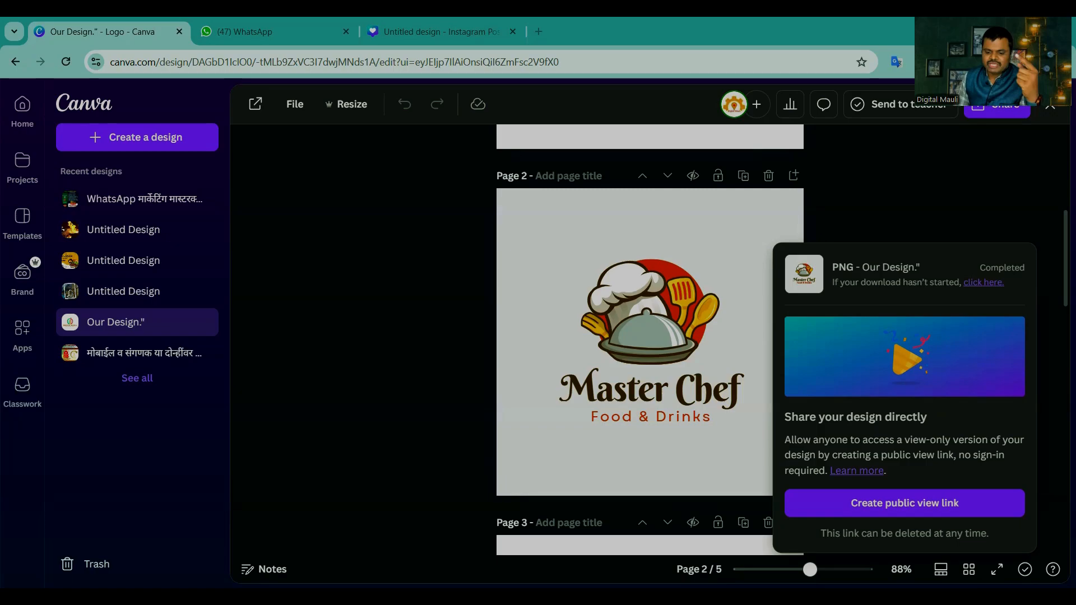
Step: Go to the blank page 5 and change its background to the yellow document colour
scroll(555, 342, "down", 15)
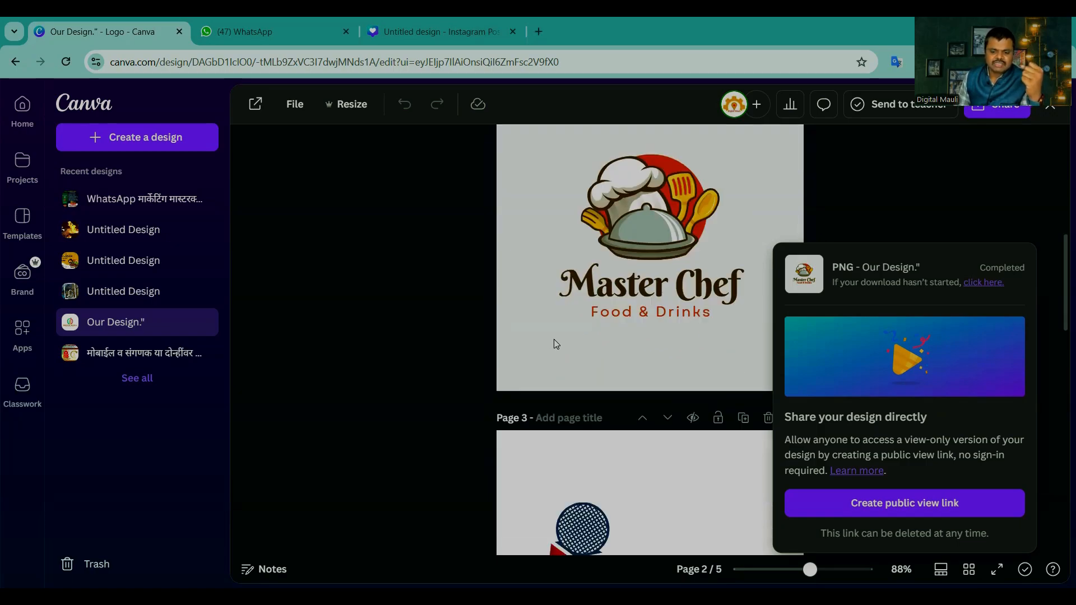
left_click(647, 548)
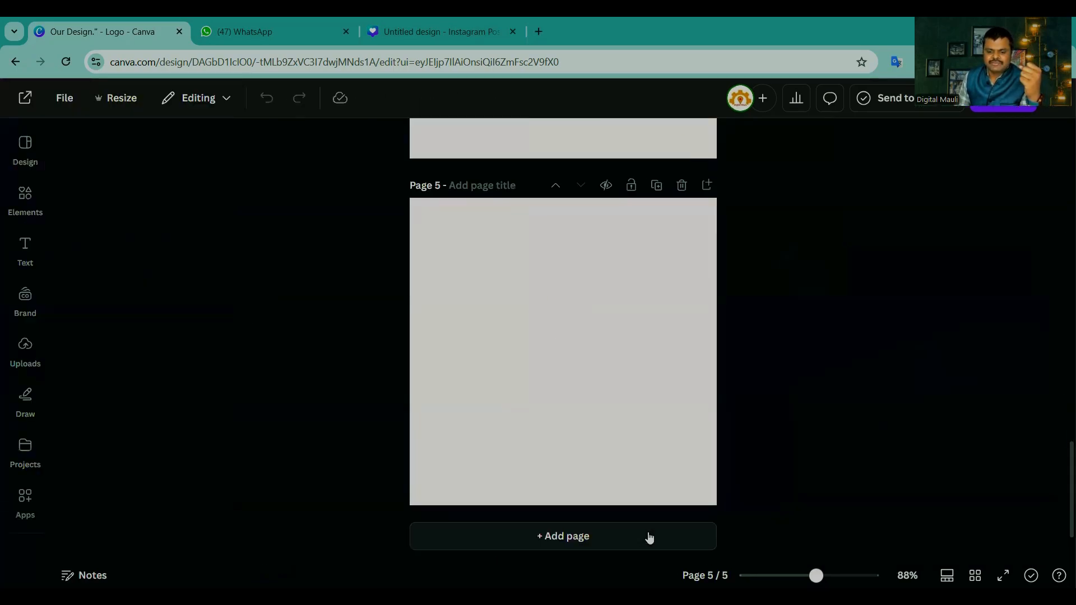
left_click(550, 314)
left_click(763, 336)
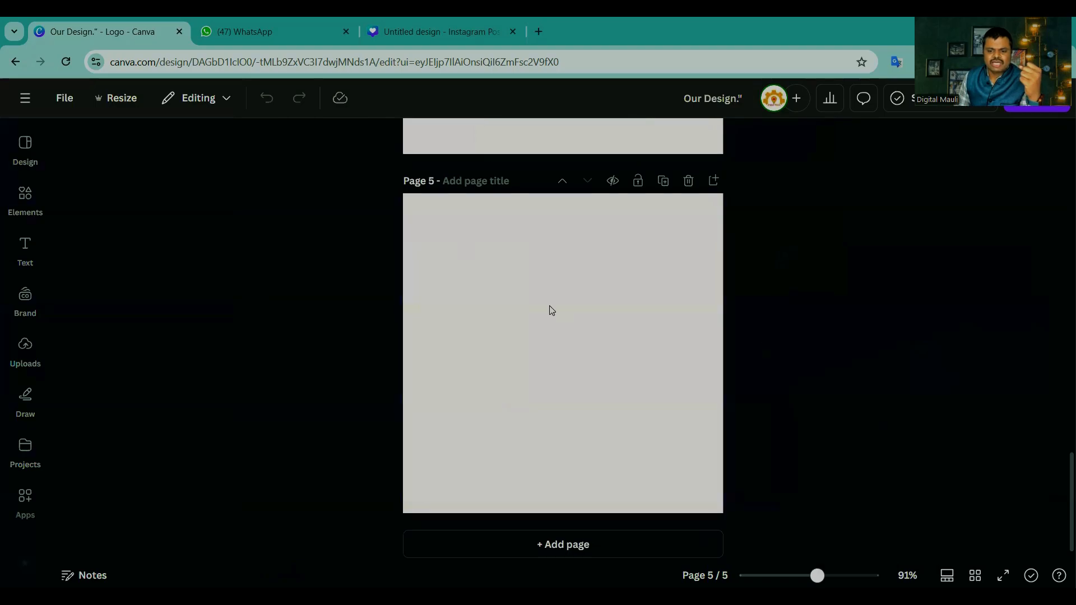
left_click(547, 308)
left_click(533, 138)
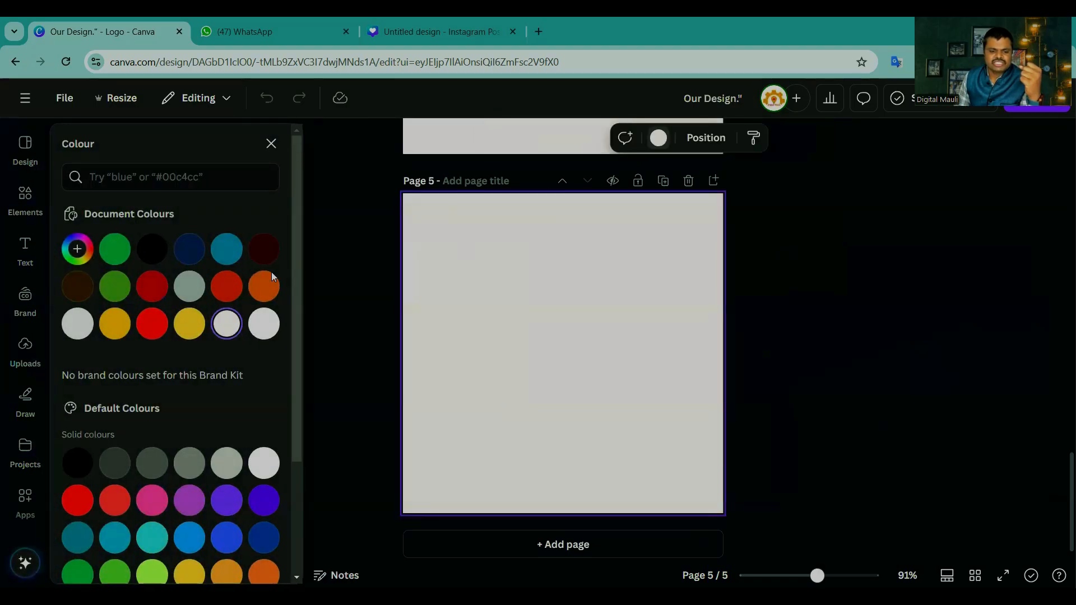
left_click(152, 287)
left_click(188, 328)
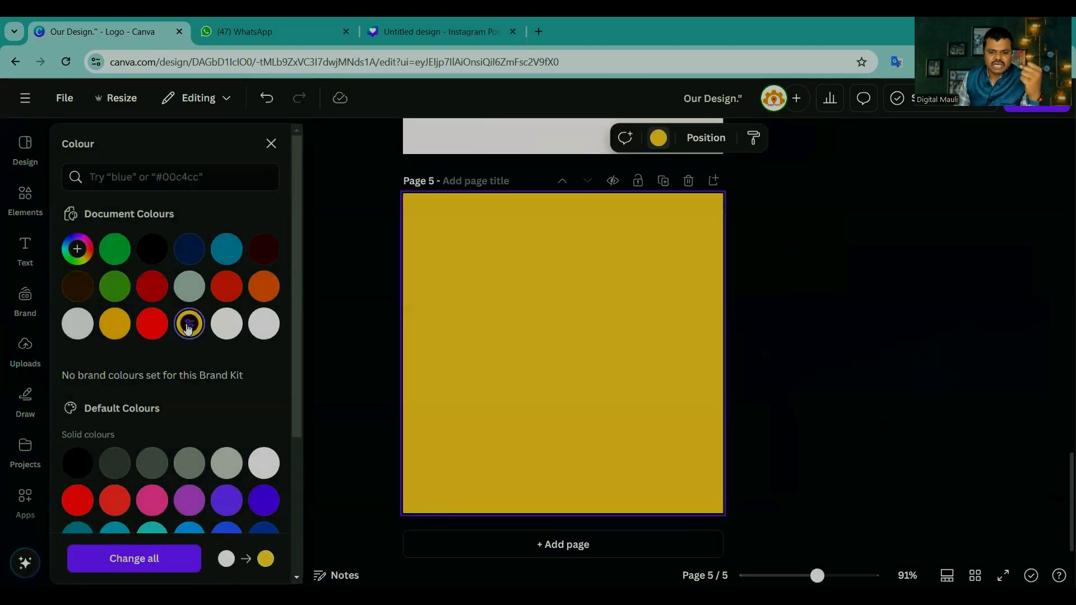
Step: Upload the image "Our Design." from the Downloads folder to the design's uploads
left_click(25, 352)
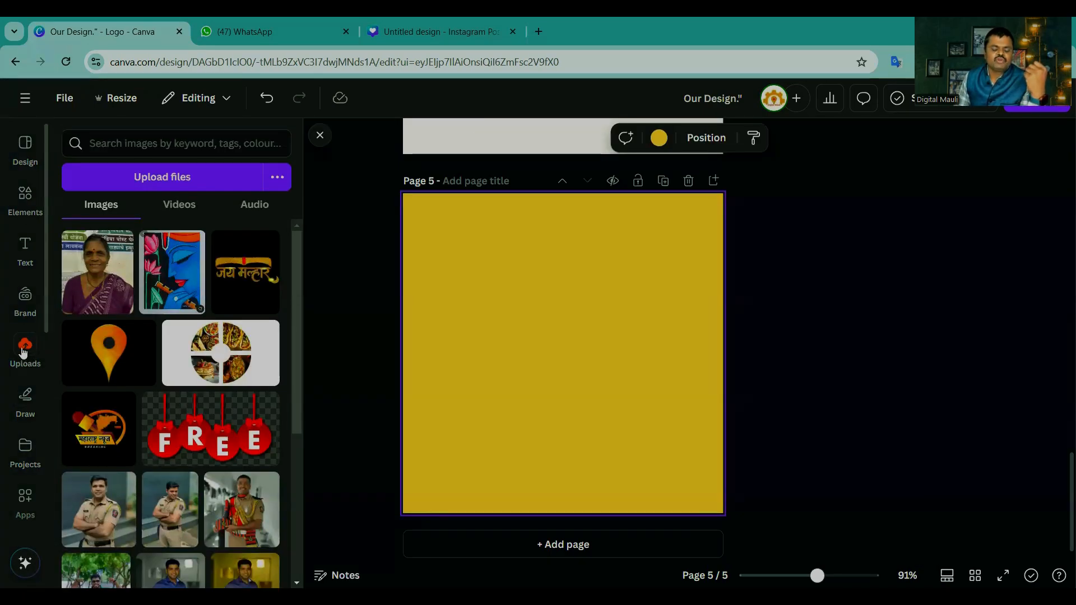
left_click(155, 179)
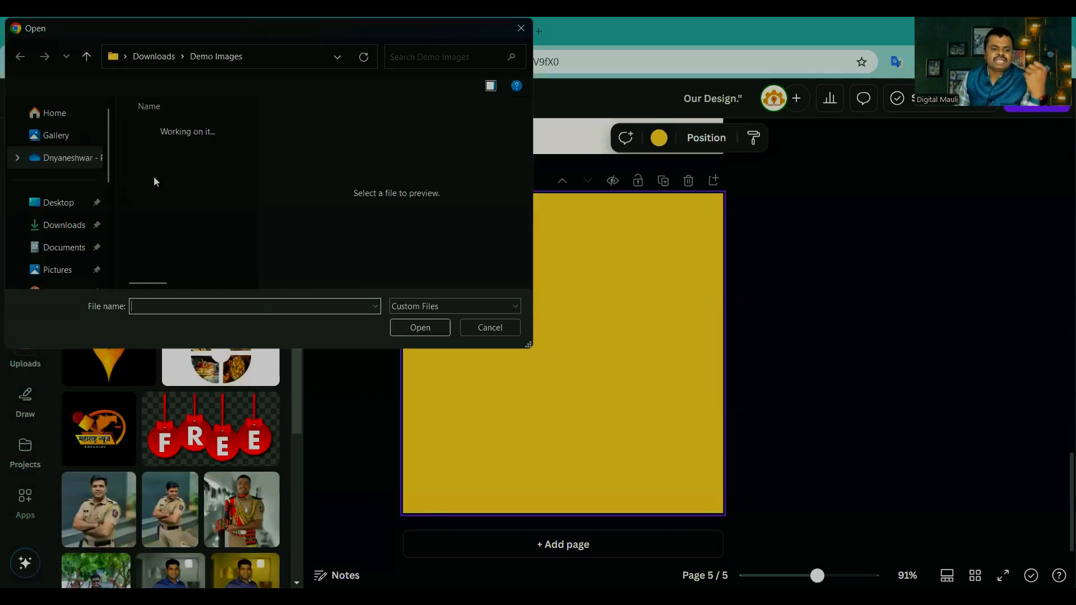
left_click(175, 148)
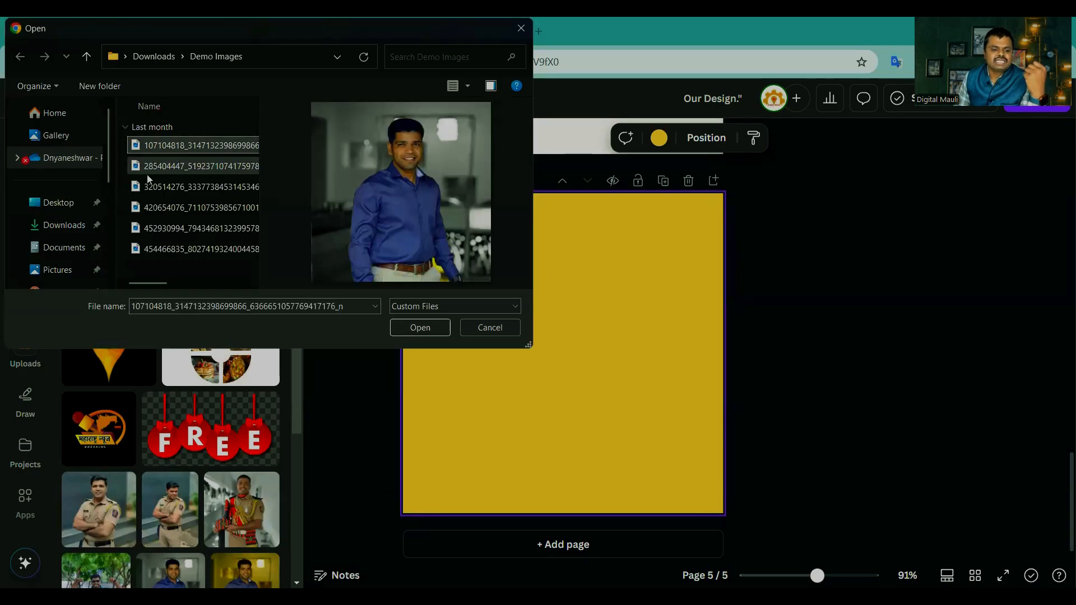
left_click(56, 224)
left_click(157, 143)
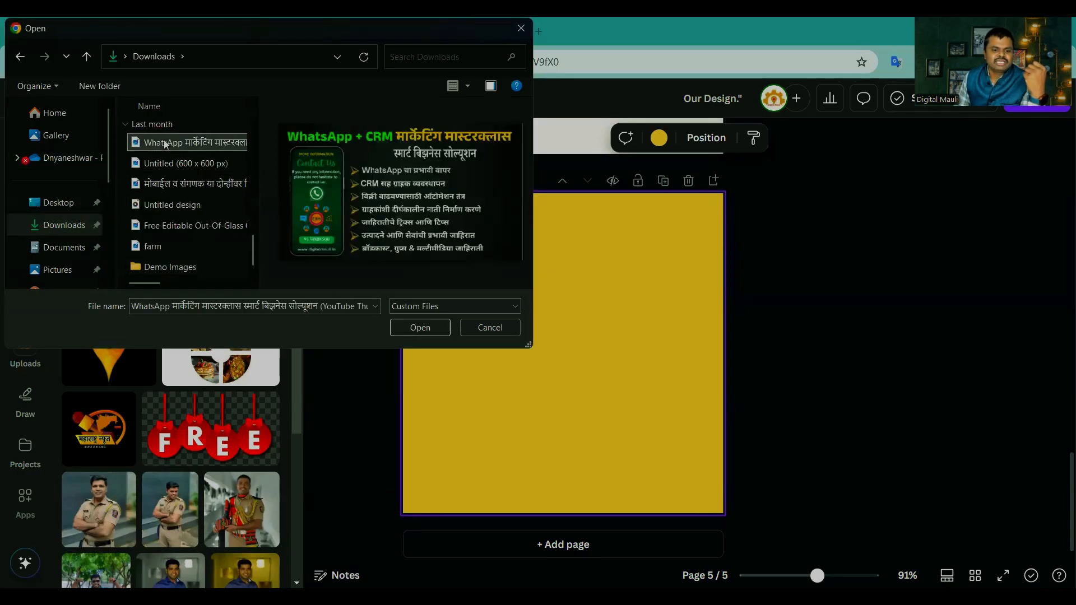
scroll(163, 170, "down", 5)
scroll(166, 175, "up", 5)
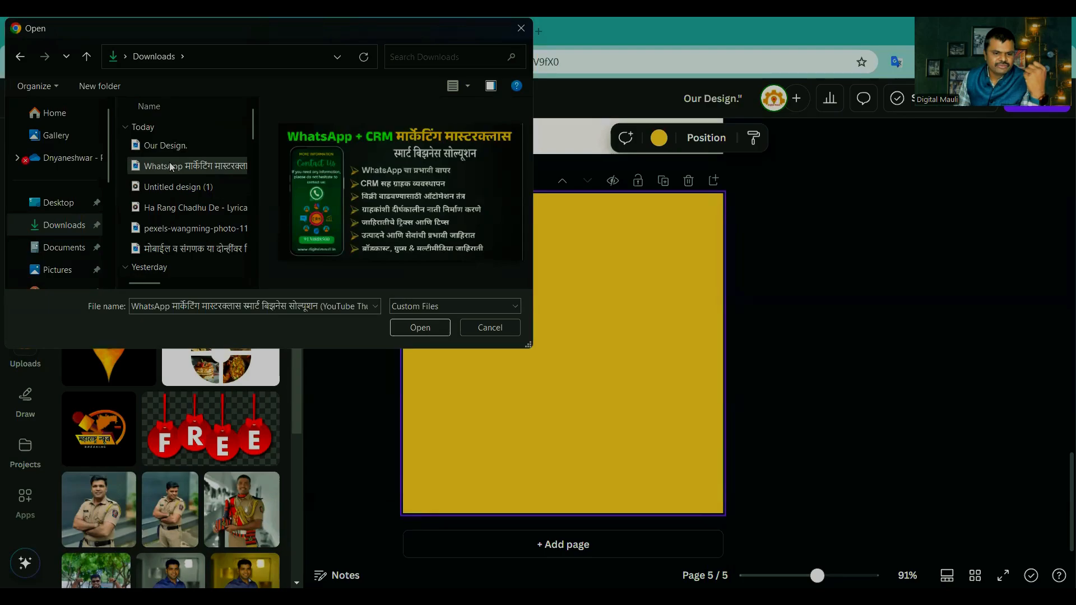
left_click(155, 146)
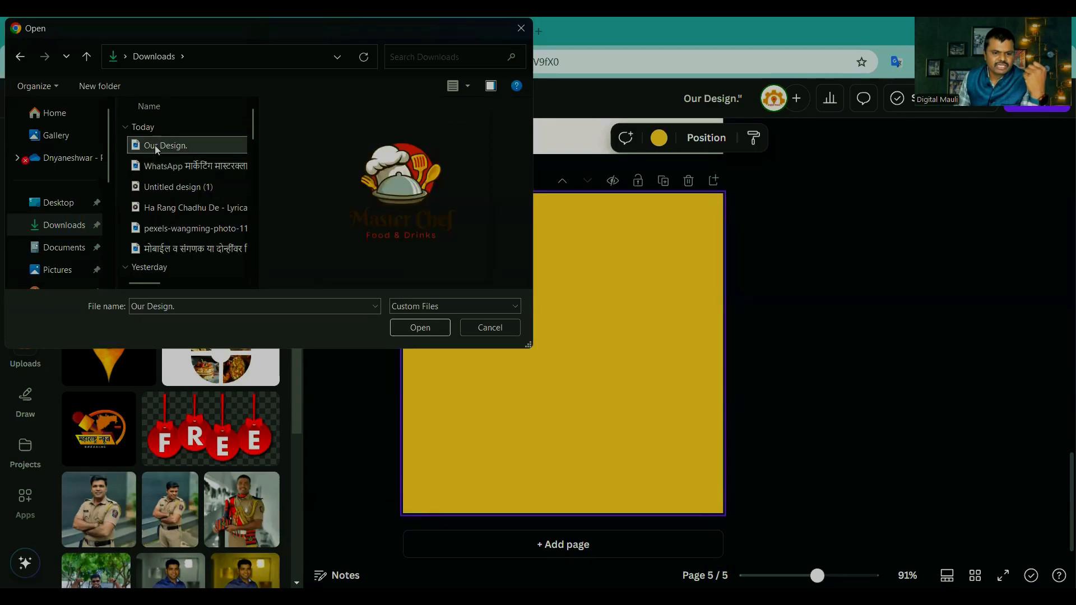
left_click(412, 330)
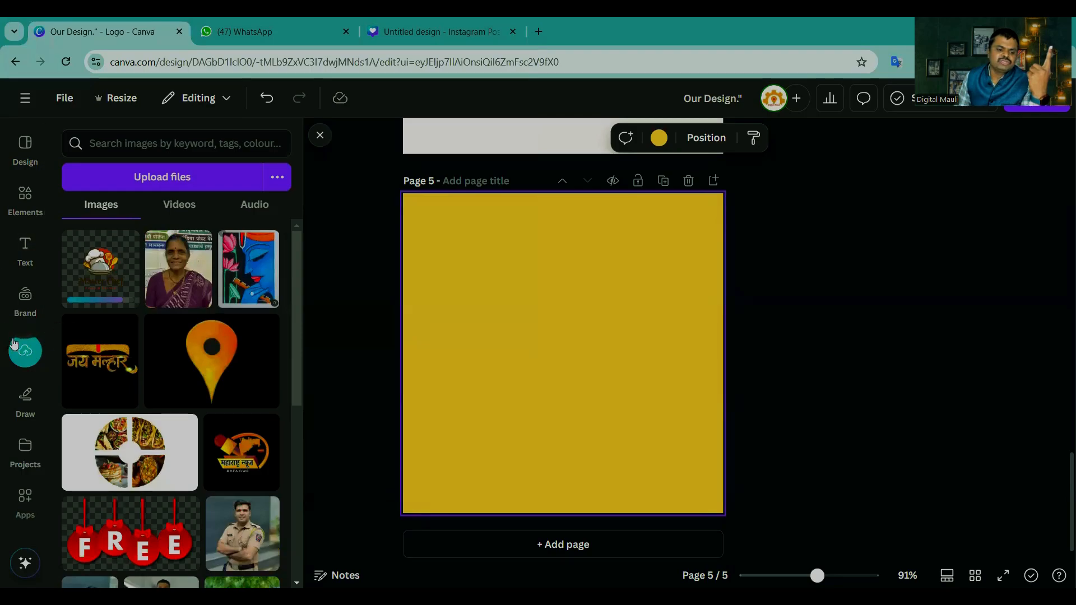
Step: Place the uploaded Master Chef logo on yellow page 5, enlarge it beyond the page edges and centre it
left_click(102, 268)
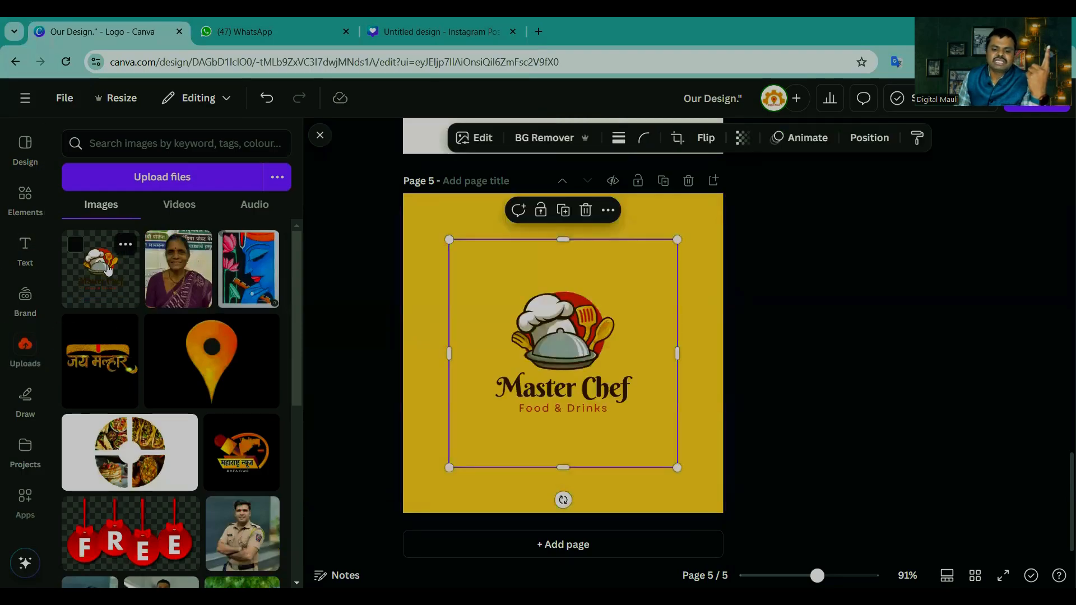
left_click_drag(676, 241, 751, 126)
left_click_drag(631, 265, 619, 311)
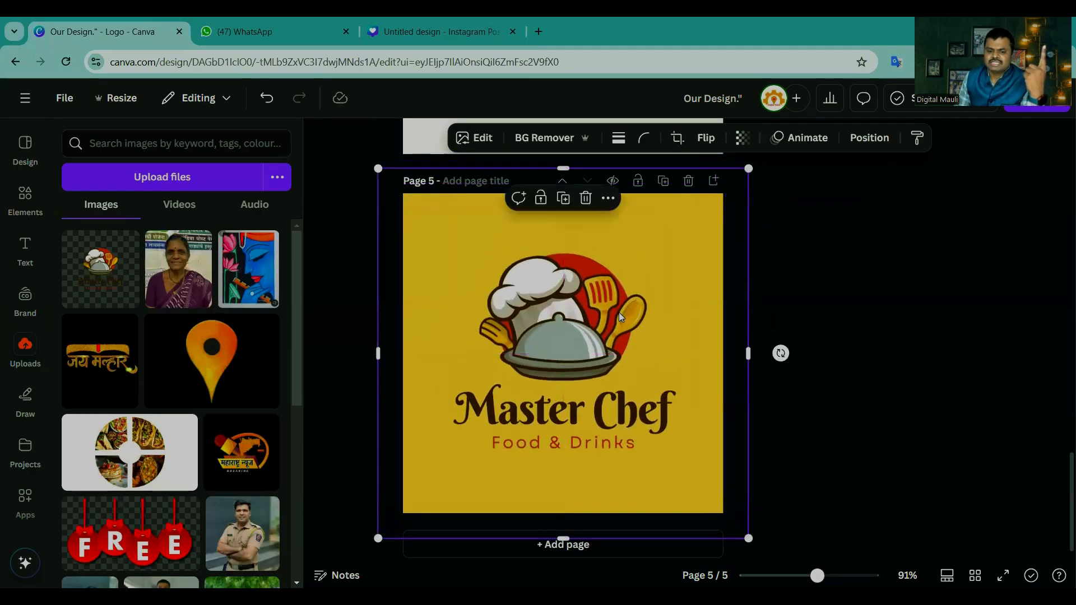
left_click_drag(378, 168, 334, 125)
left_click_drag(496, 269, 520, 293)
left_click(833, 390)
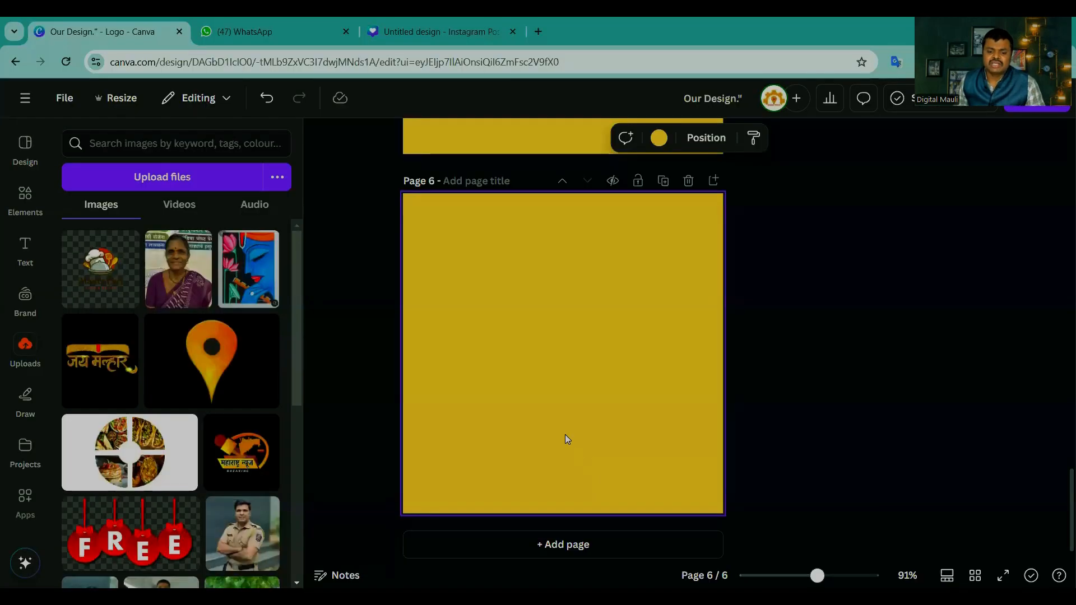
Step: Remove the yellow background from page 6 and browse the full collection of basic shapes
key("Delete")
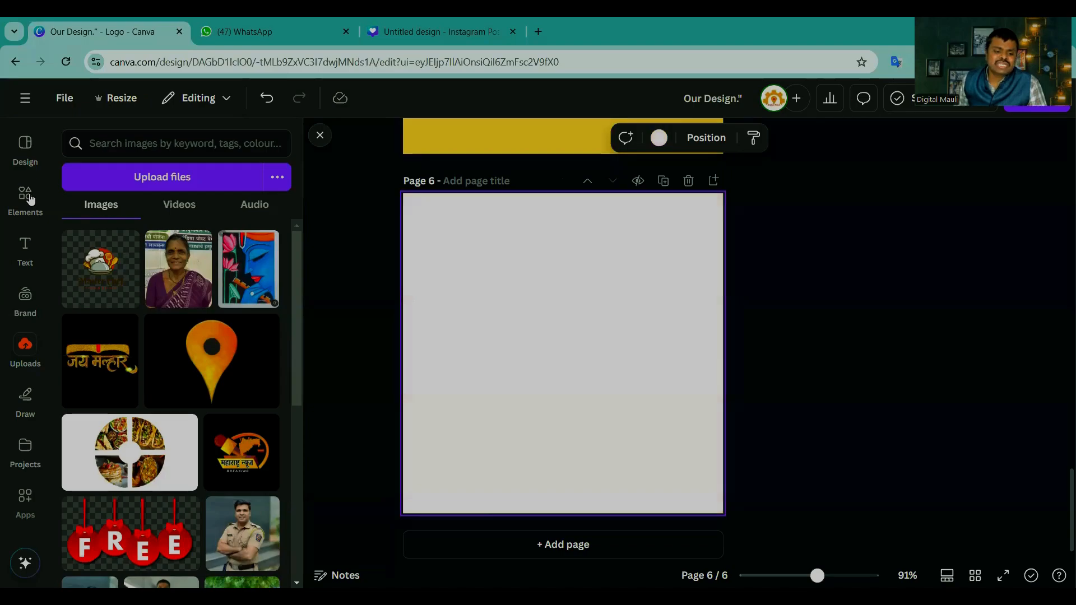
left_click(25, 198)
left_click(333, 226)
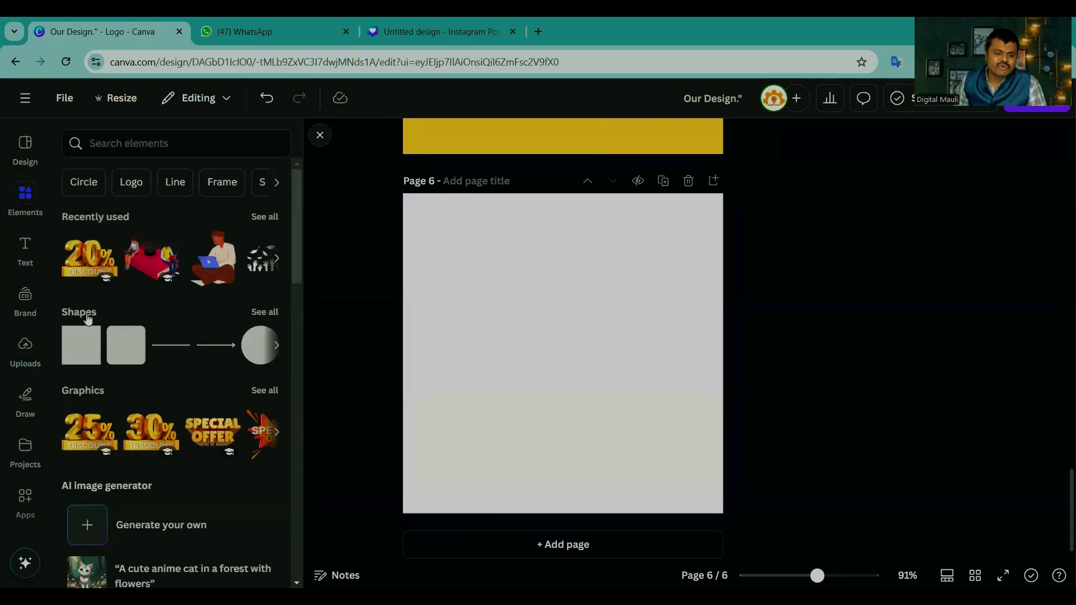
left_click(266, 312)
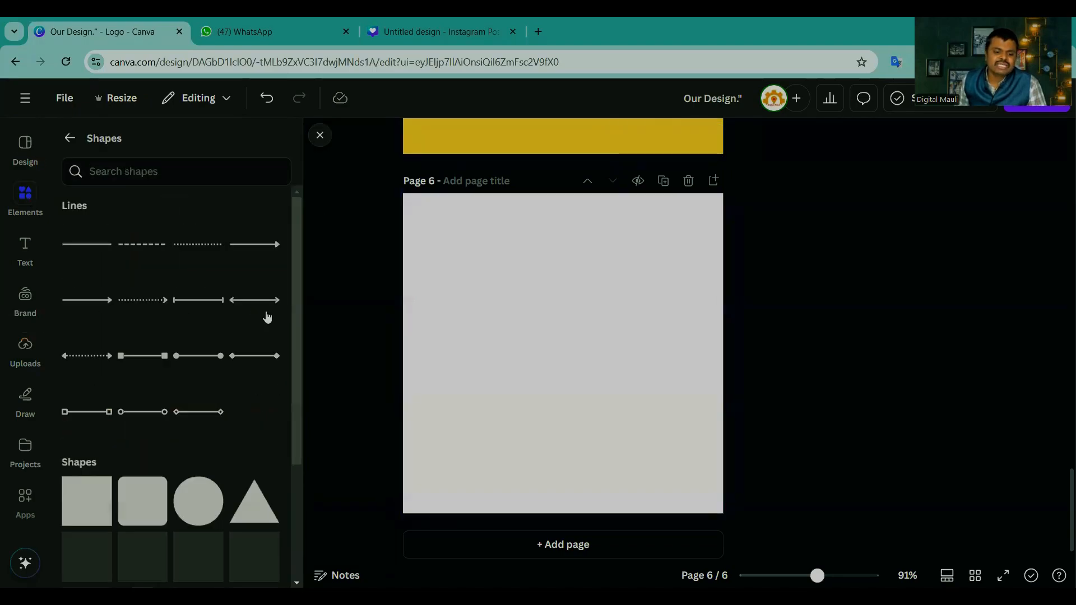
scroll(191, 337, "down", 6)
scroll(190, 345, "down", 3)
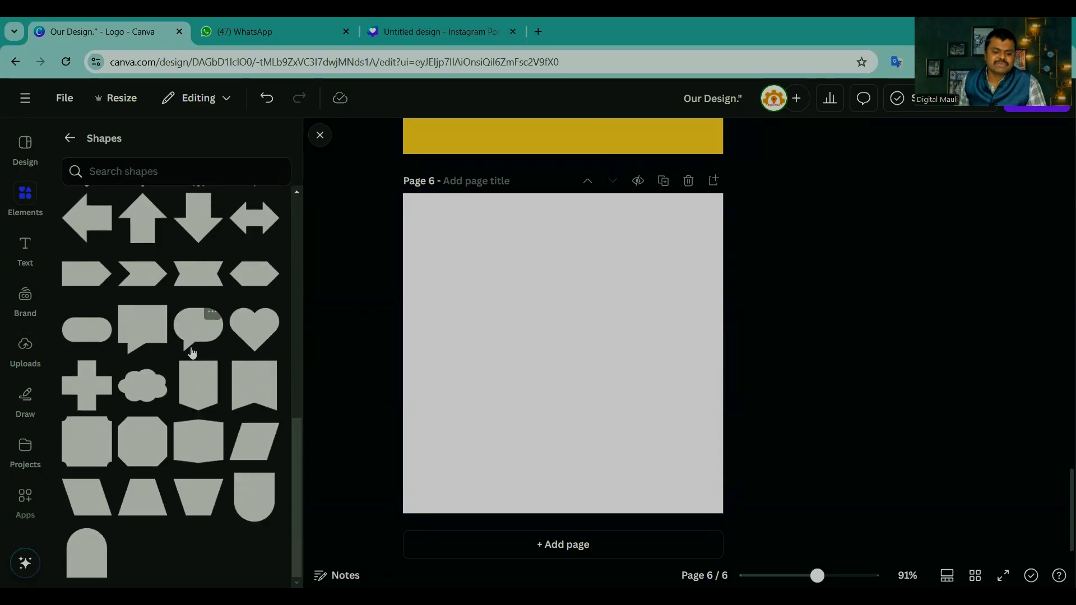
scroll(192, 353, "up", 2)
scroll(191, 361, "up", 5)
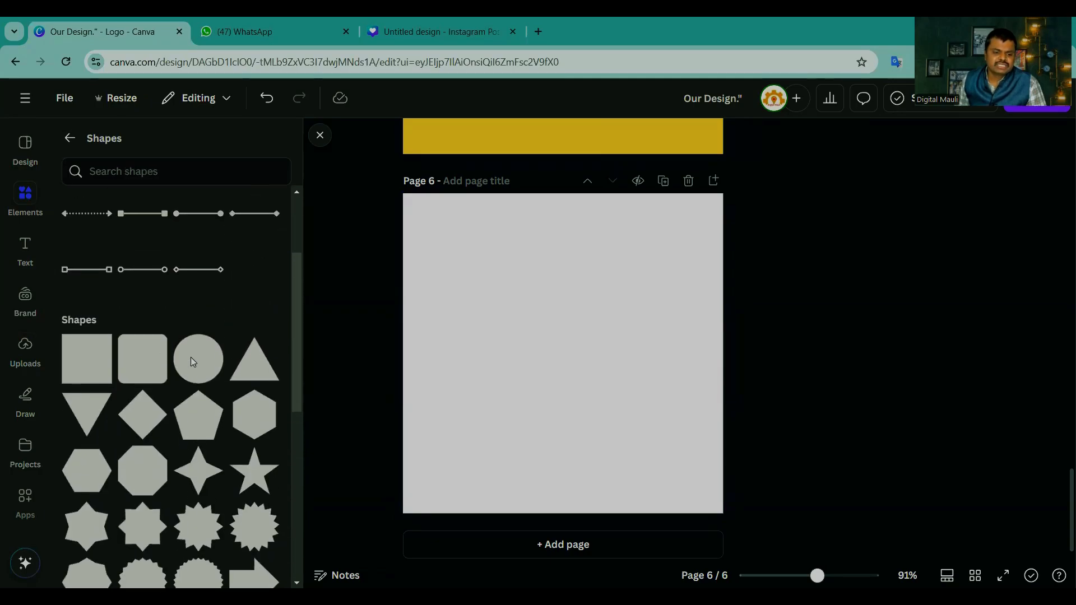
Step: Add a square, rounded square, circle and triangle to page 6 and spread them apart in a two-by-two arrangement
left_click(87, 361)
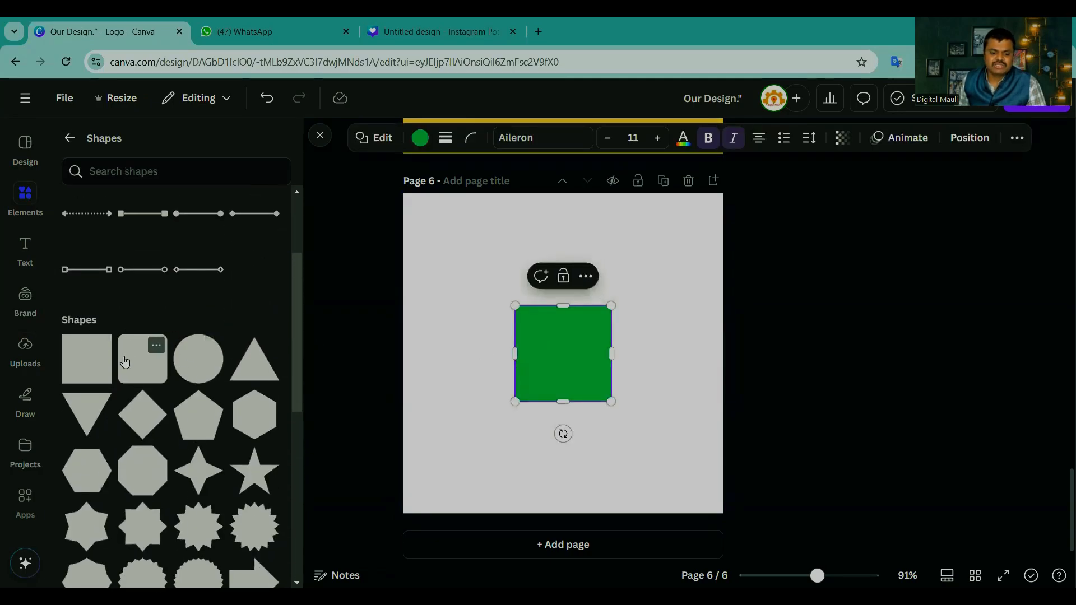
left_click(140, 355)
left_click(204, 366)
left_click(267, 370)
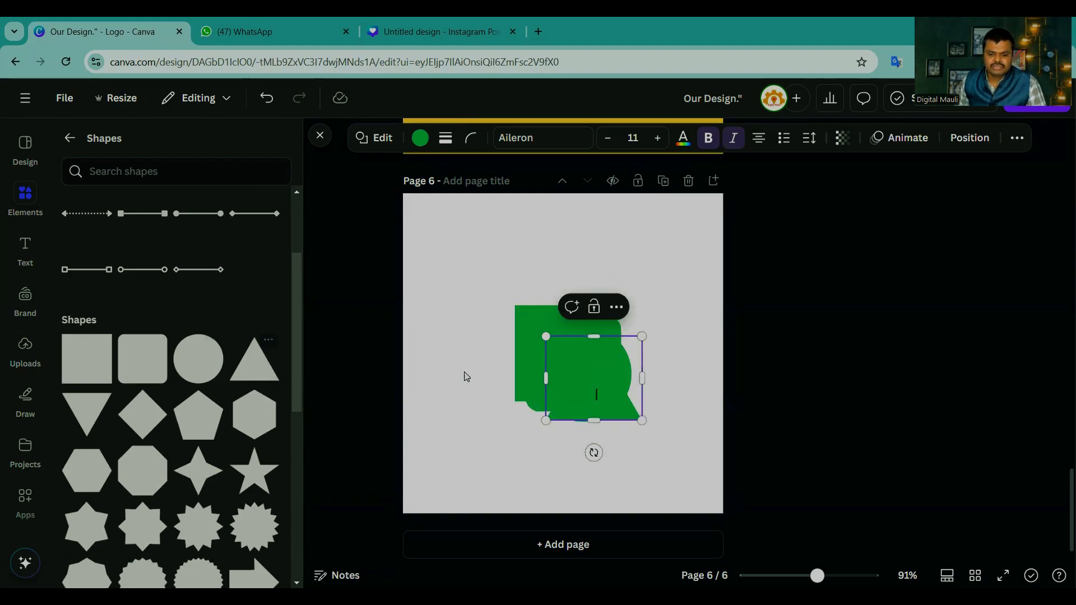
left_click_drag(574, 384, 623, 265)
left_click_drag(580, 342, 656, 387)
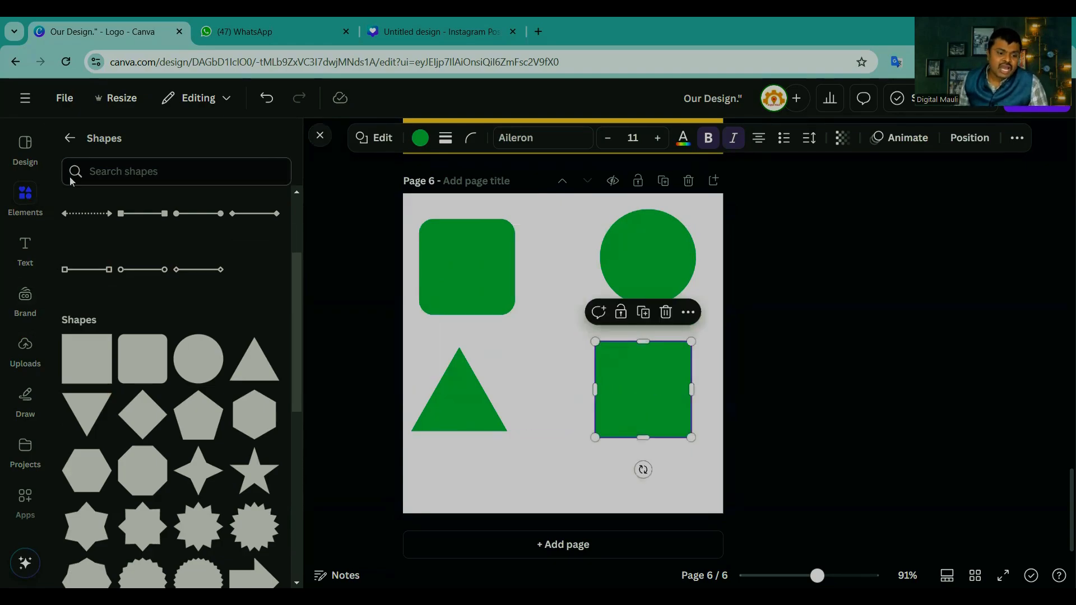
Step: Open the logo templates and add a new blank page after page 6
left_click(32, 151)
left_click(124, 145)
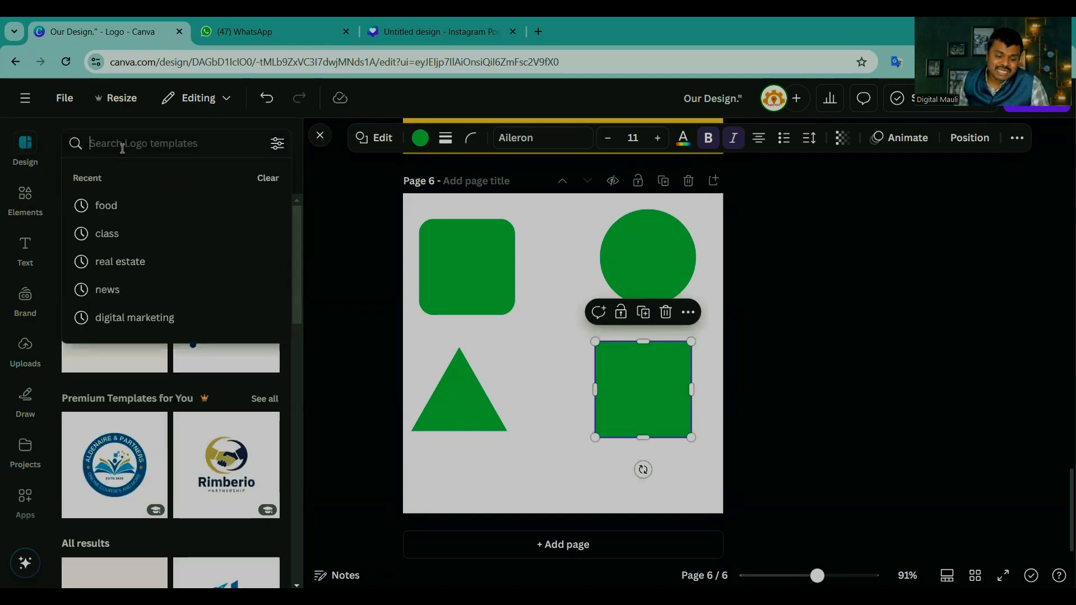
type("ma")
key("BackSpace")
key("BackSpace")
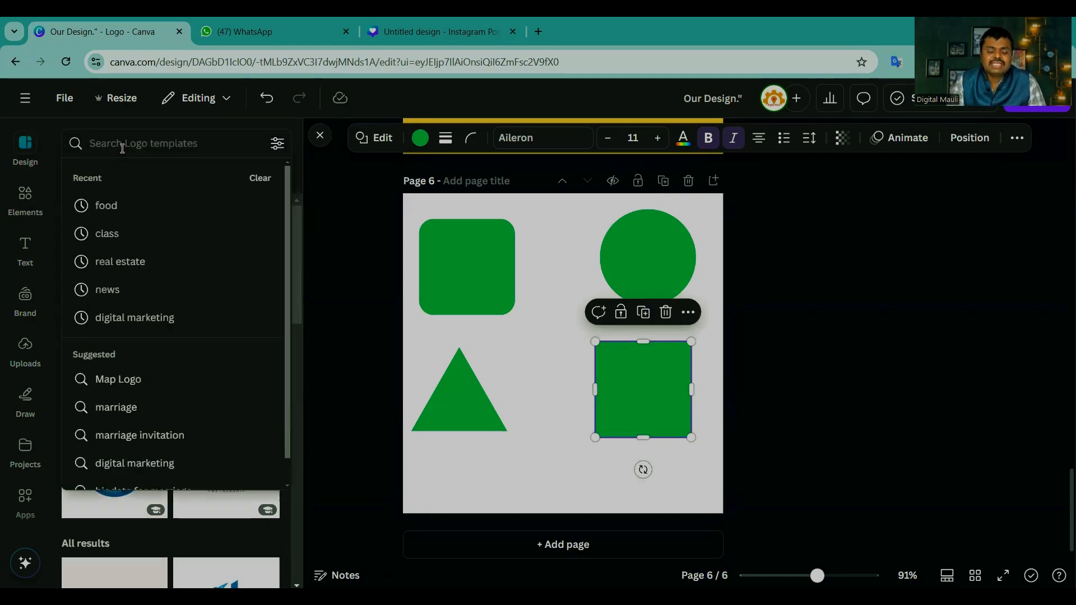
type("in")
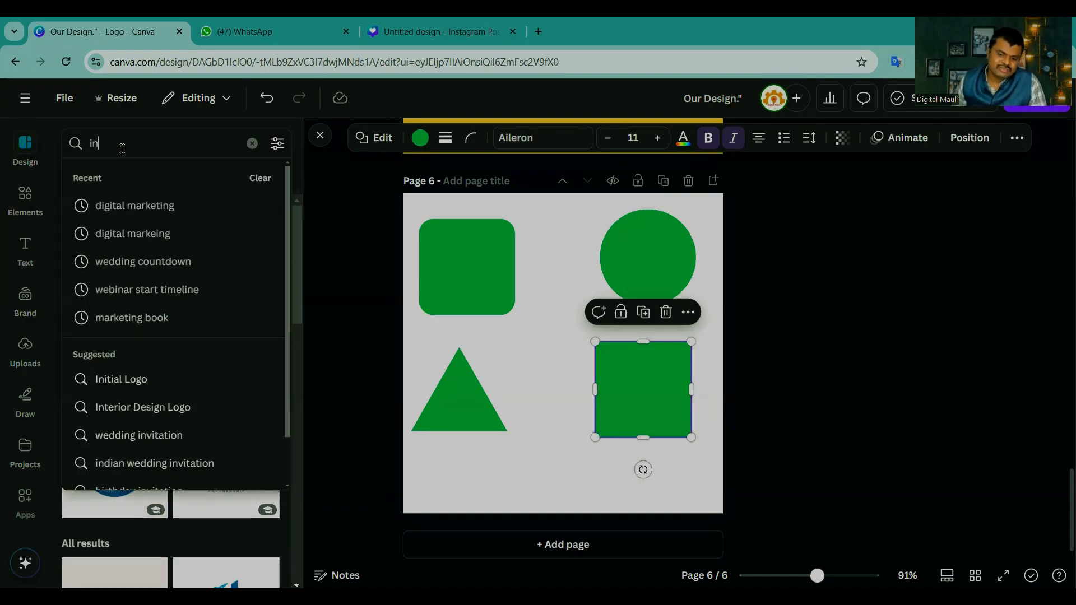
left_click(563, 544)
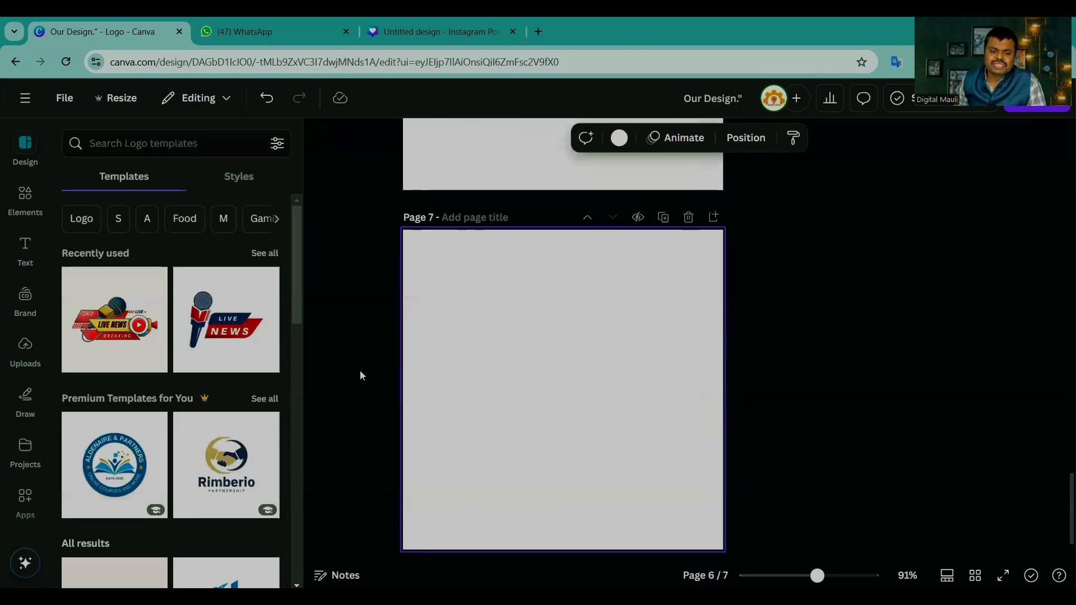
Step: Search the logo templates for "indian wedding invitation", then clear the search to restore the default templates
left_click(120, 143)
type("in")
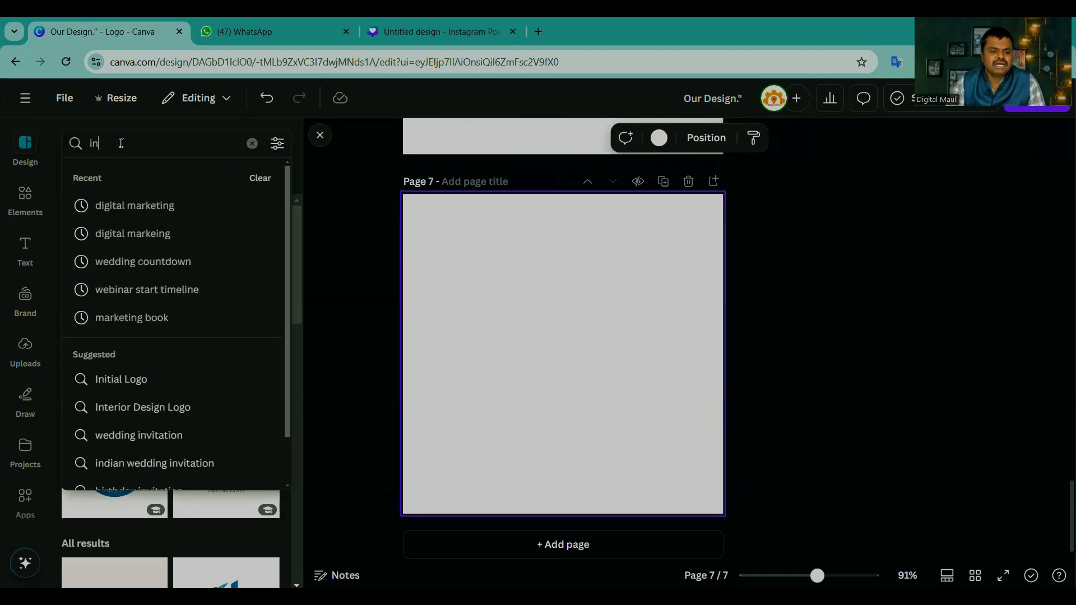
type("dian")
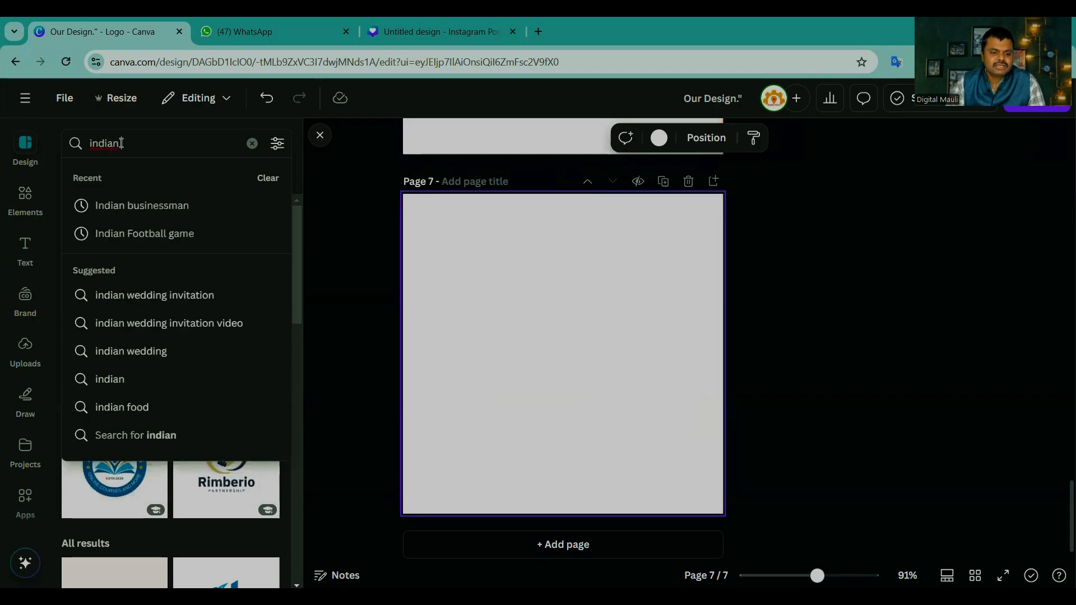
type(" m")
key("BackSpace")
type("w")
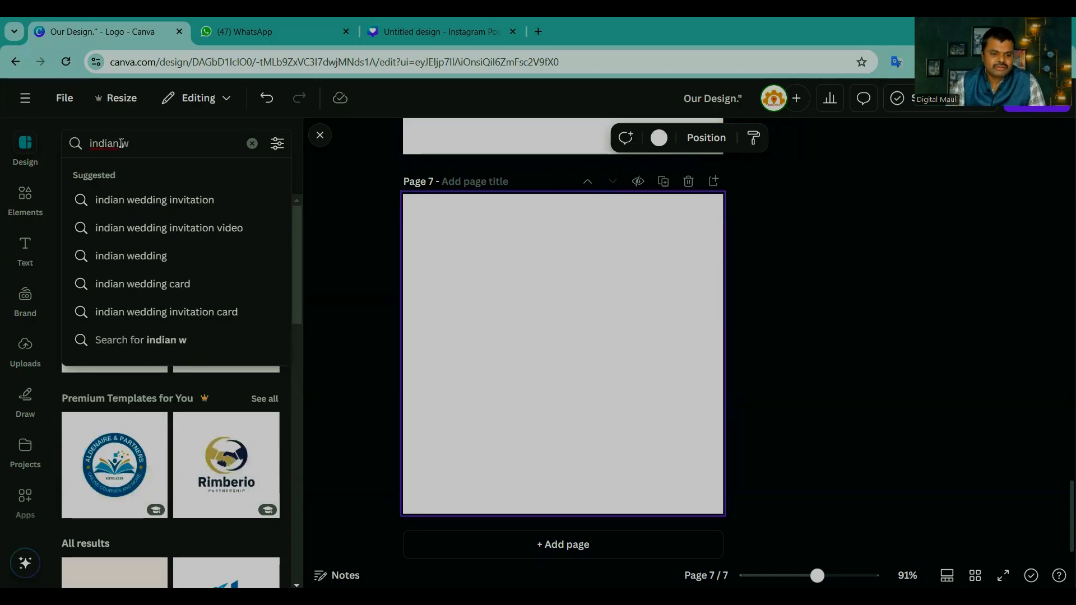
key("Down")
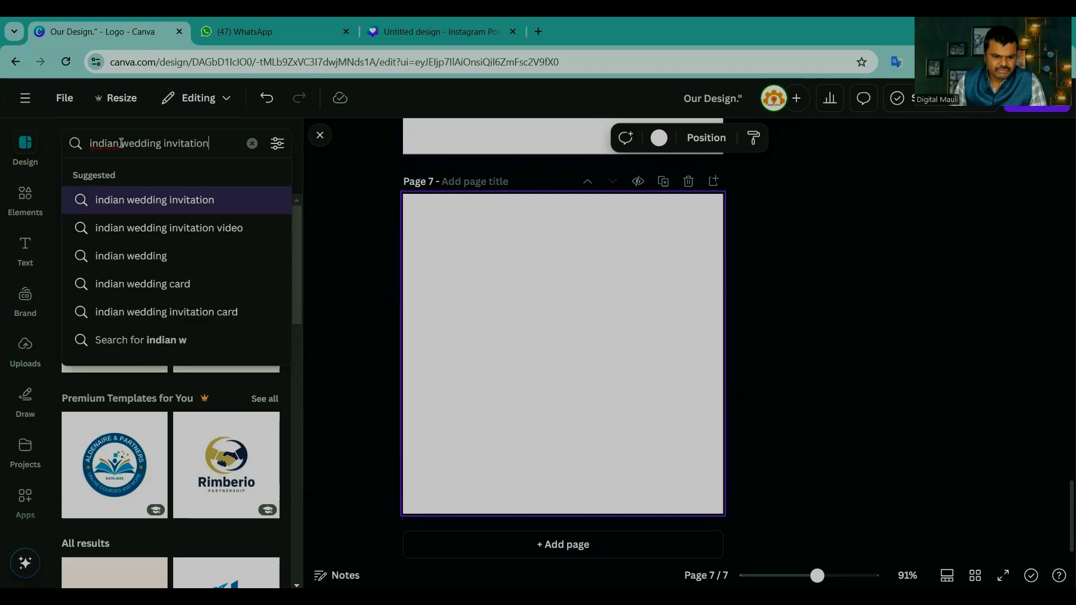
key("Down")
key("Down")
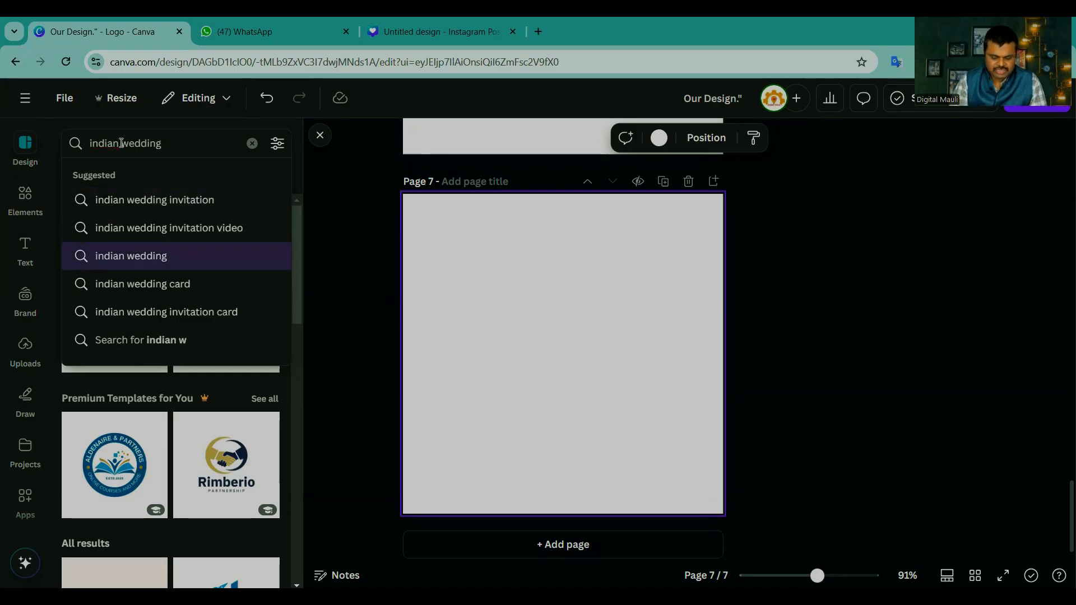
key("BackSpace")
key("BackSpace")
key("BackSpace")
key("BackSpace")
key("BackSpace")
key("BackSpace")
key("BackSpace")
key("BackSpace")
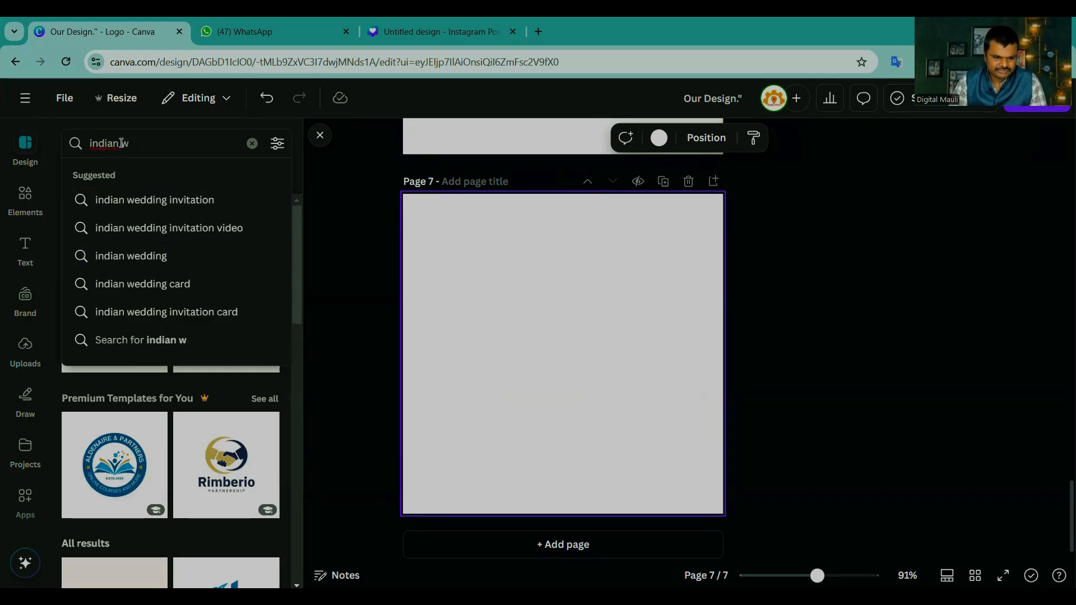
type("ma")
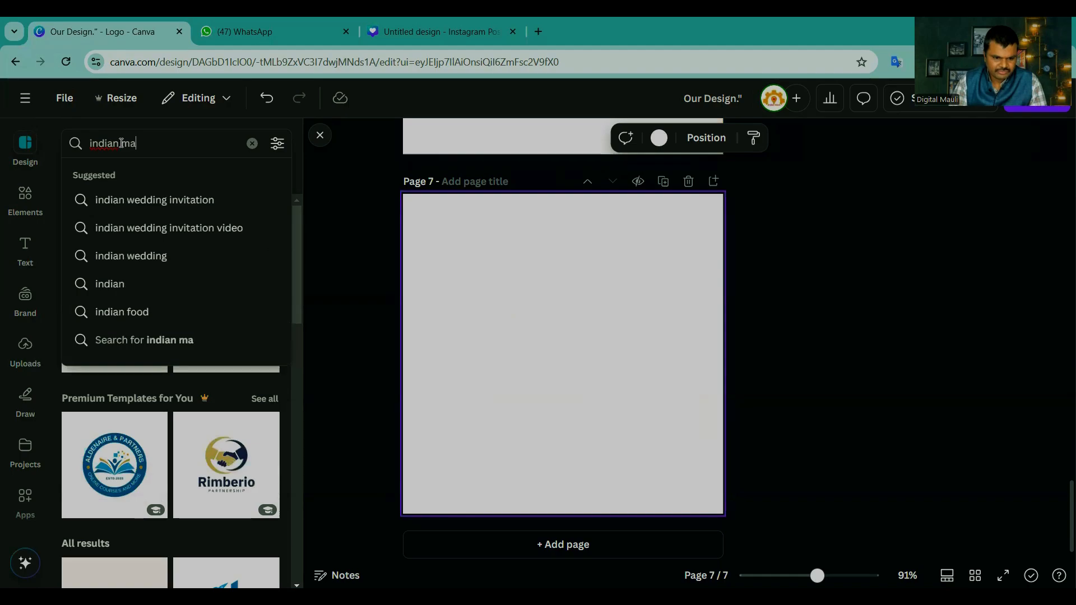
type("rre")
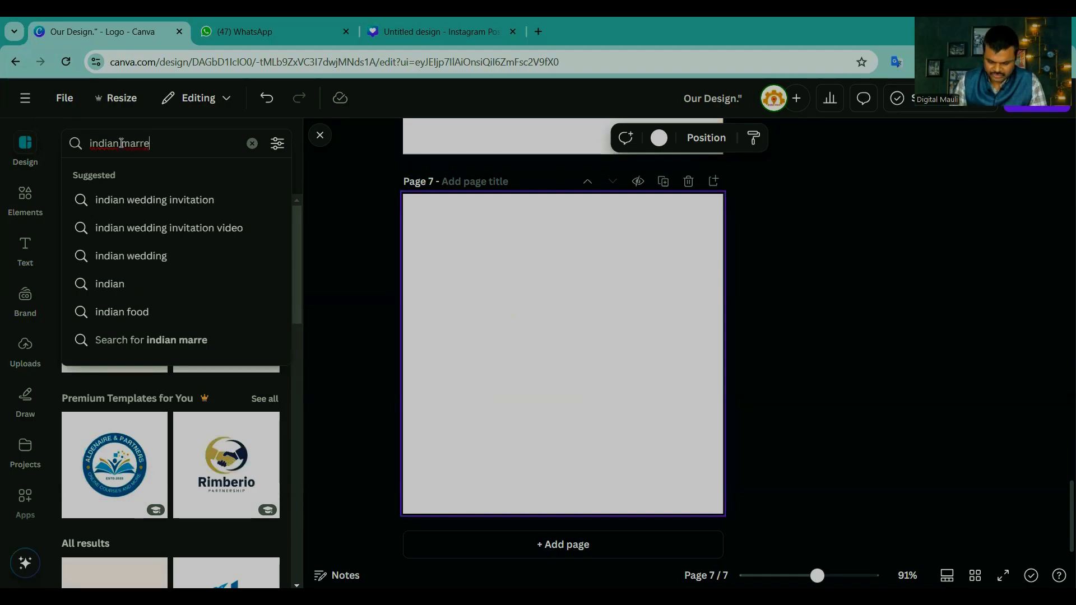
key("Down")
key("Return")
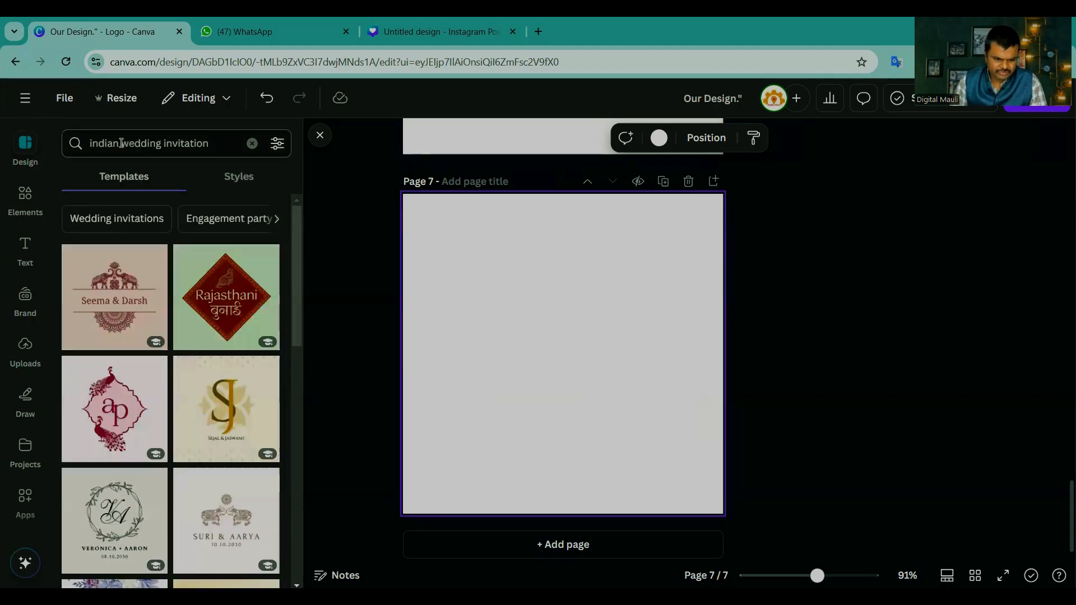
left_click(252, 143)
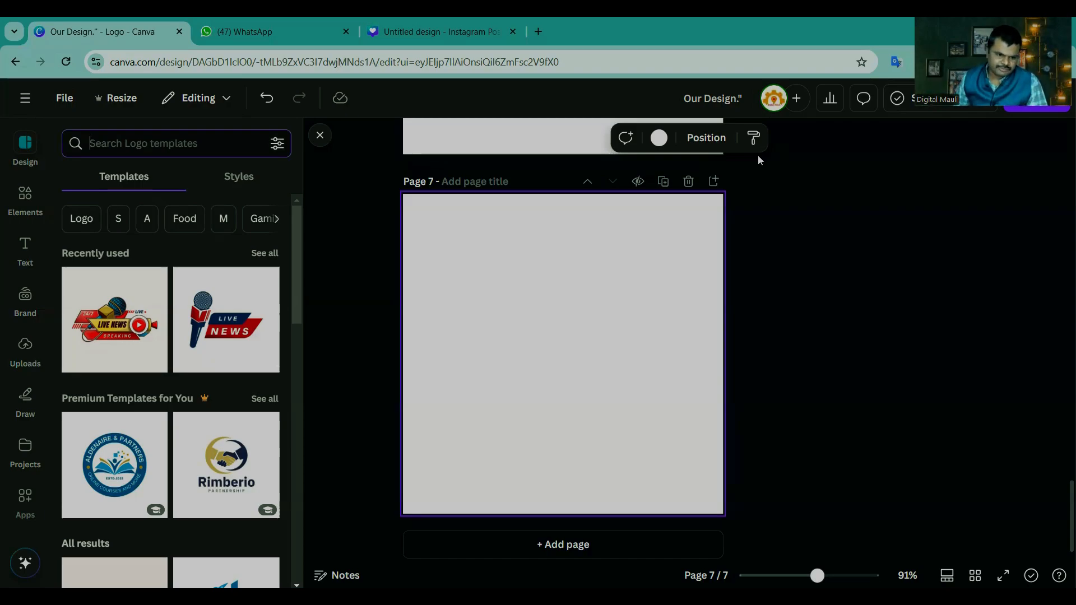
Step: Return the elements library from shapes to its overview, then browse the full list of your own project designs
left_click(25, 202)
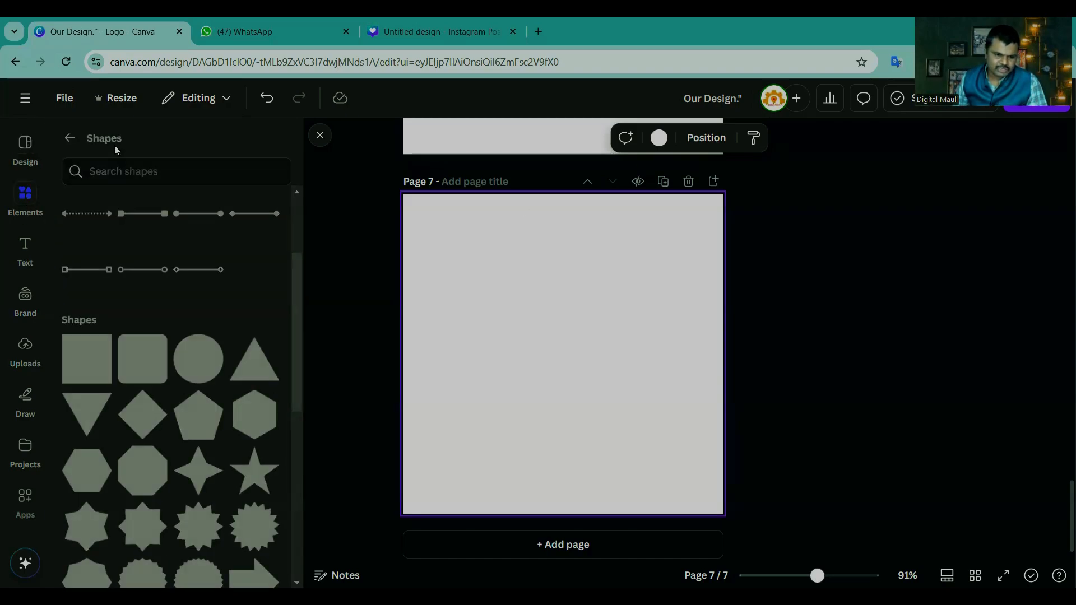
left_click(70, 138)
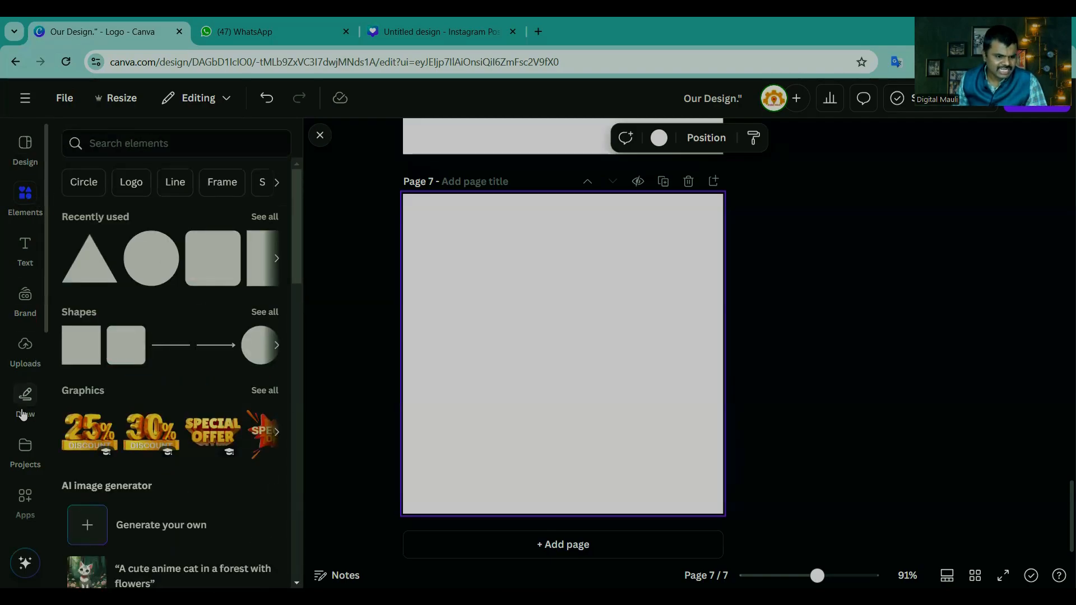
left_click(25, 455)
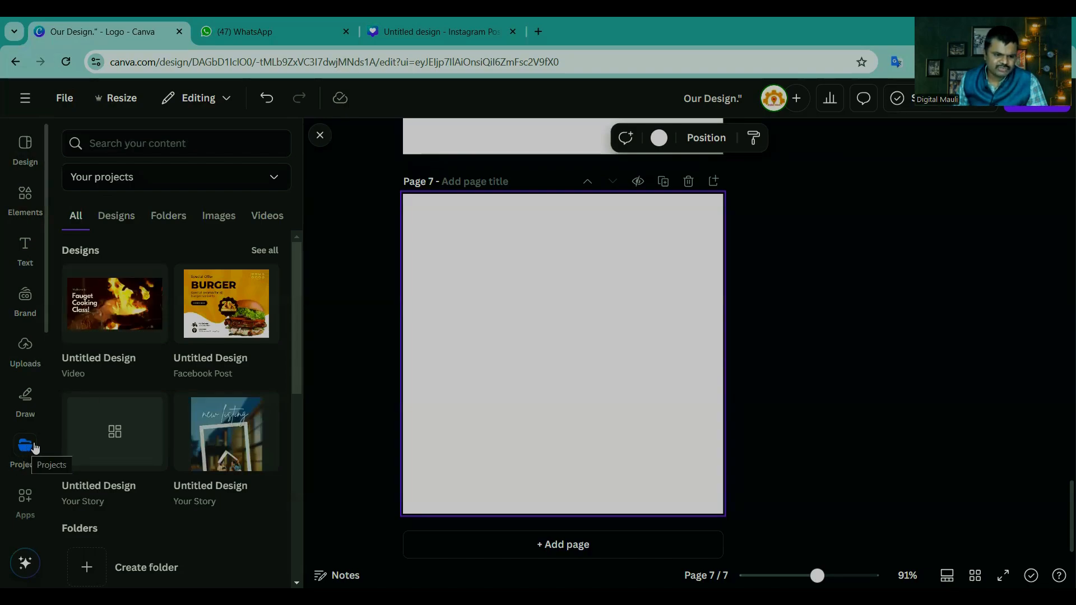
left_click(266, 250)
scroll(141, 364, "down", 6)
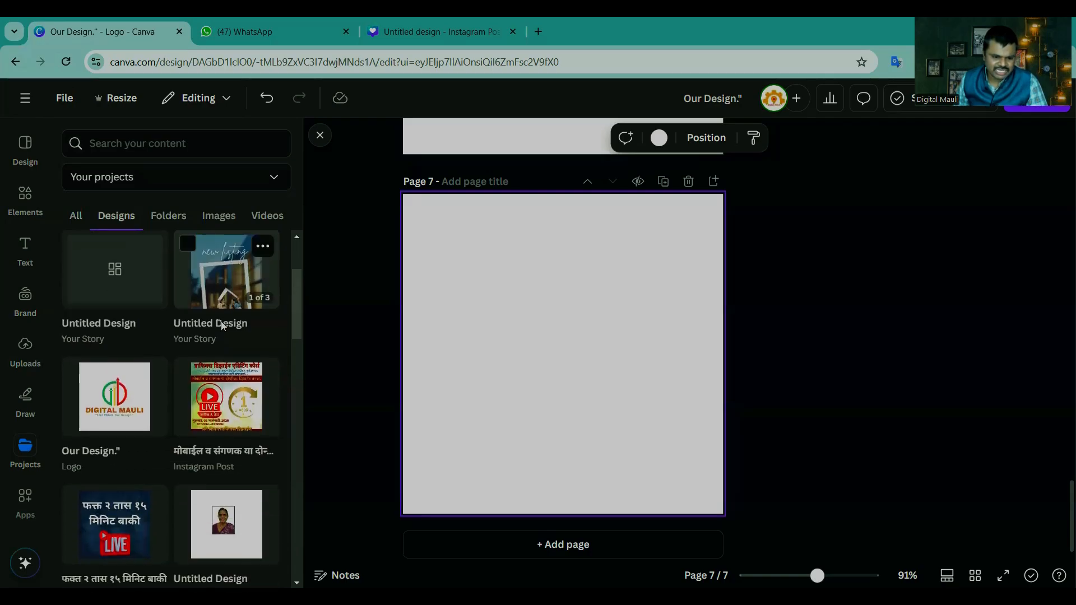
scroll(187, 411, "down", 5)
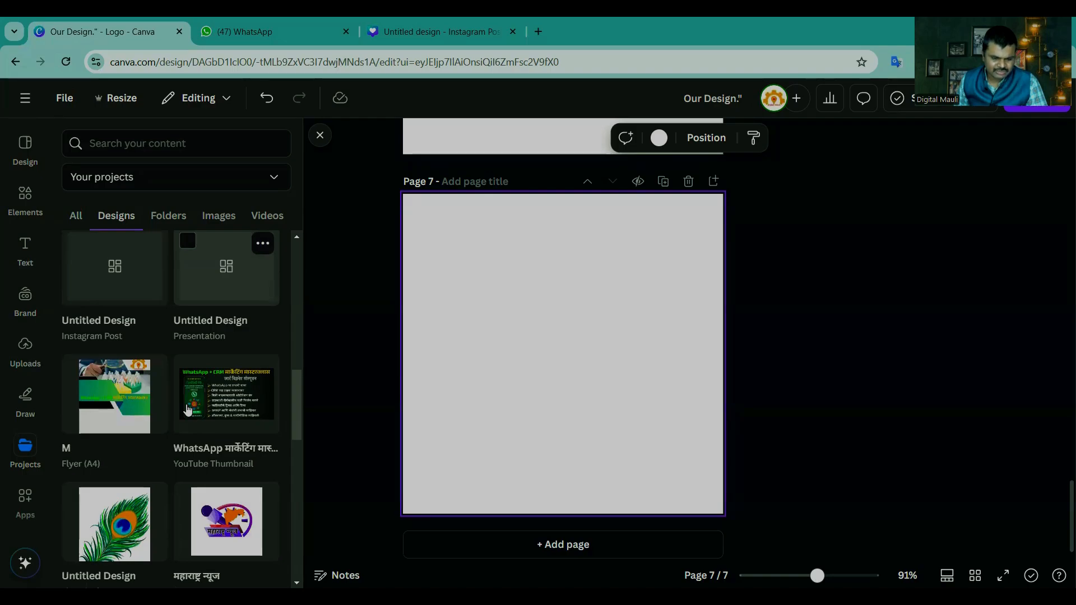
scroll(188, 411, "down", 10)
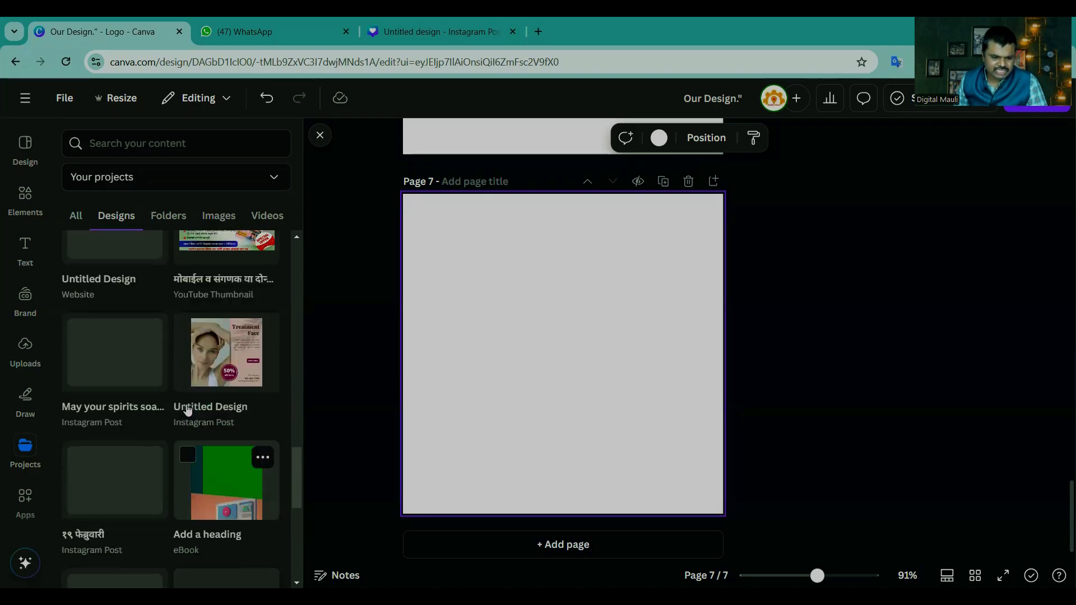
scroll(188, 411, "up", 20)
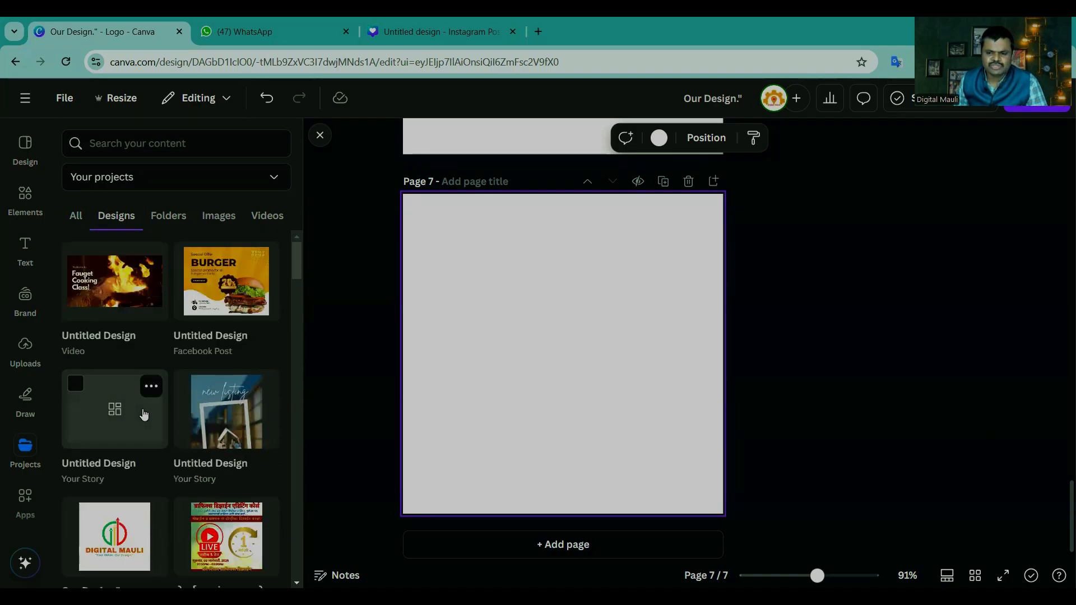